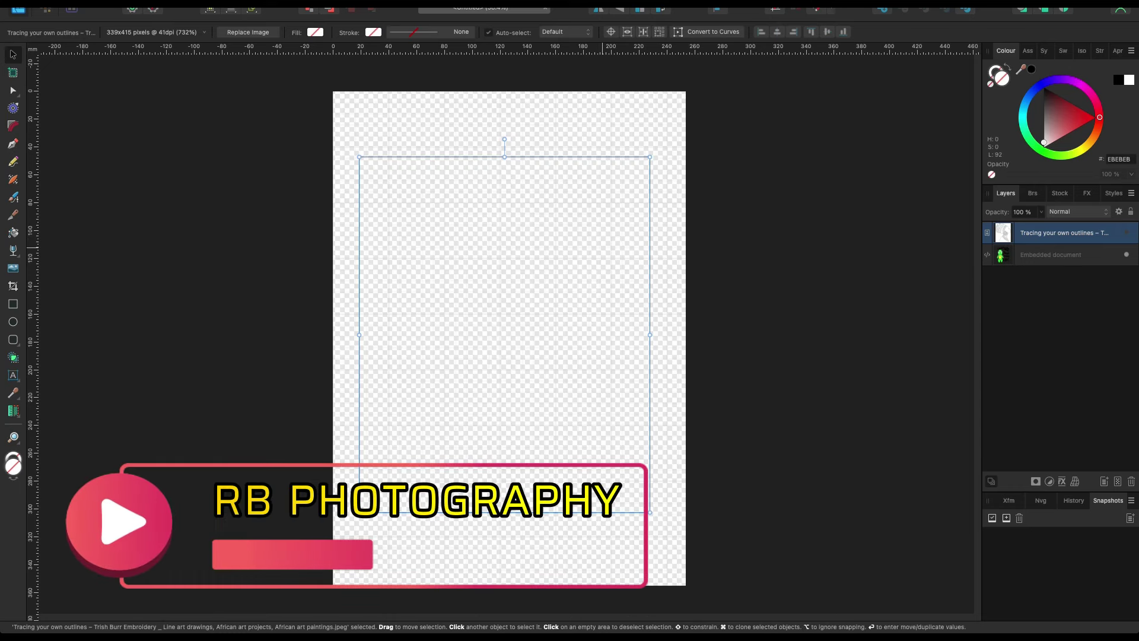
Step: Replace the empty image with the line-art woman reference JPEG placed on the page
{"action": "key", "text": "Delete"}
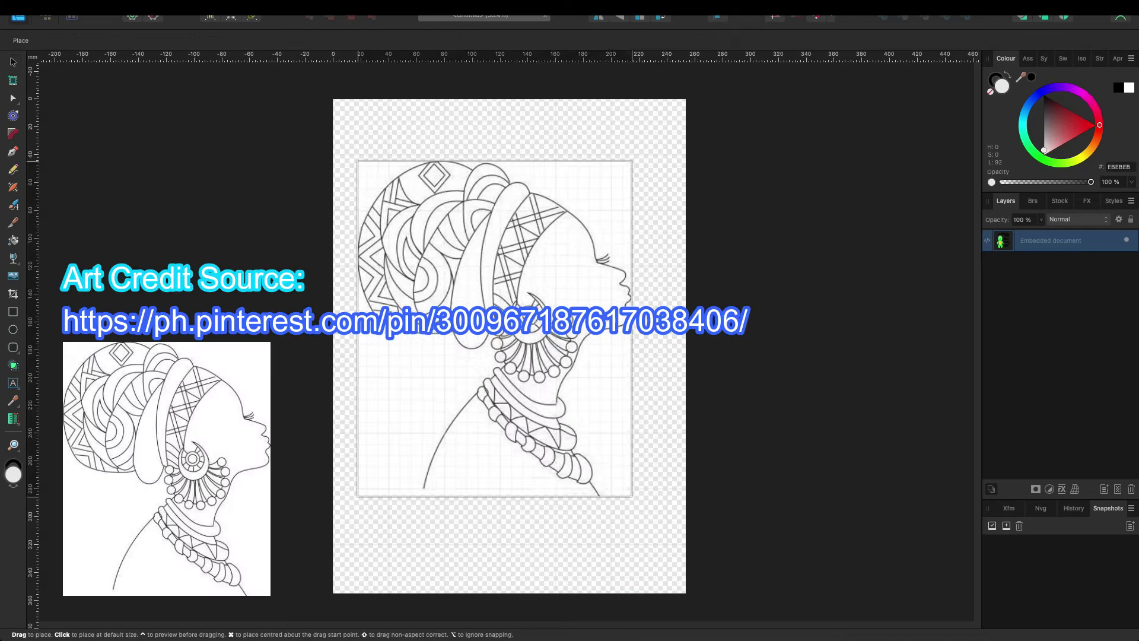
{"action": "left_click_drag", "start_coordinate": [352, 159], "coordinate": [656, 530]}
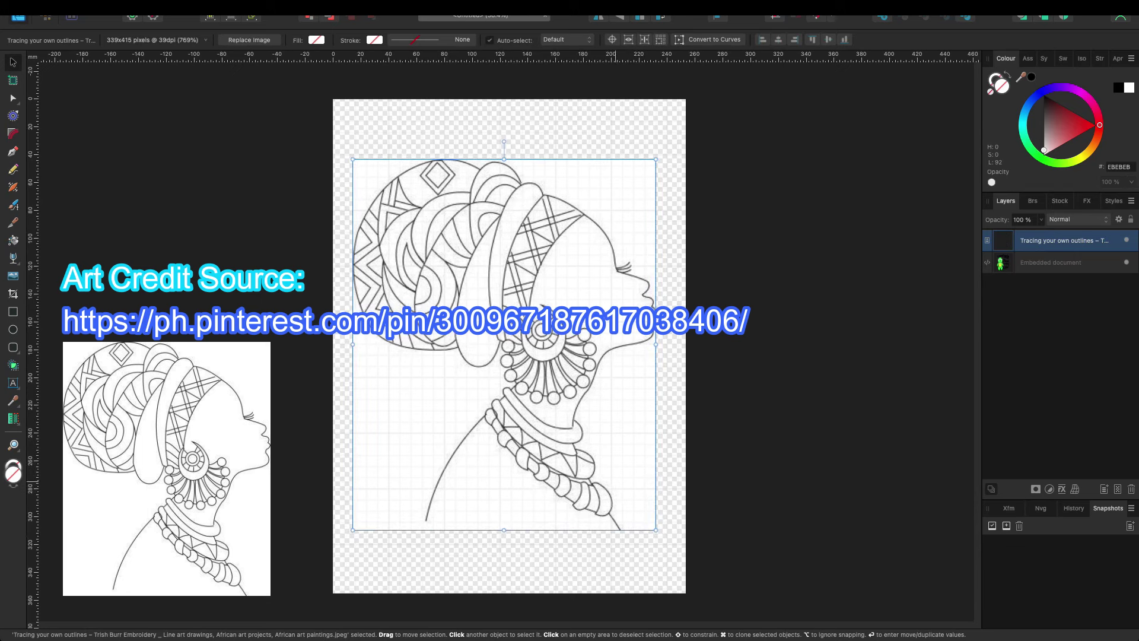
{"action": "left_click", "coordinate": [119, 178]}
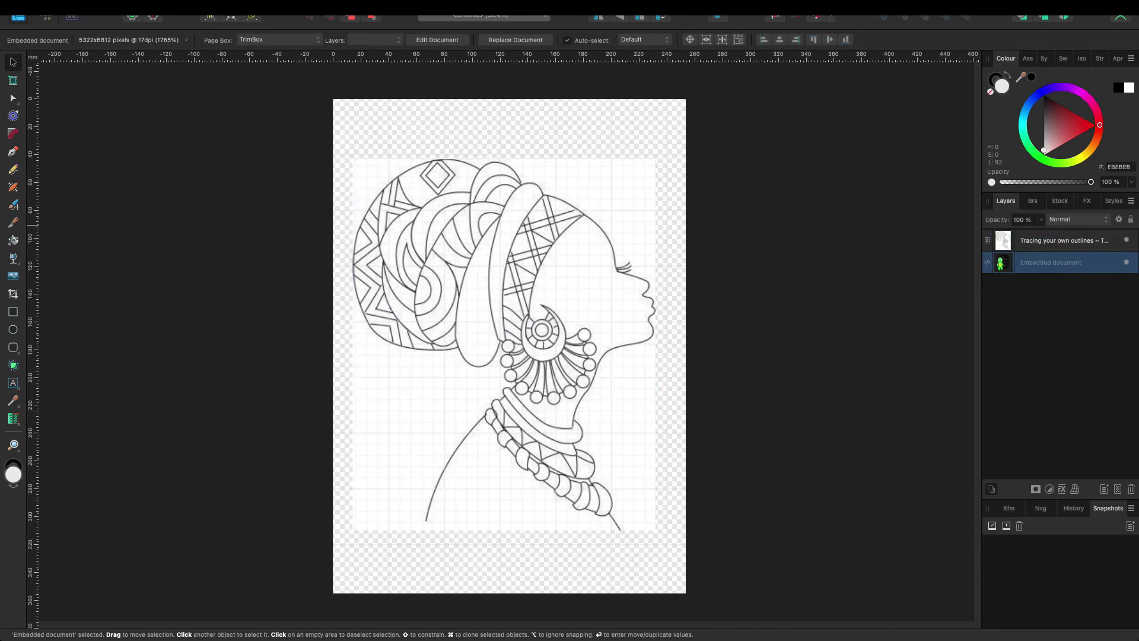
{"action": "key", "text": "p"}
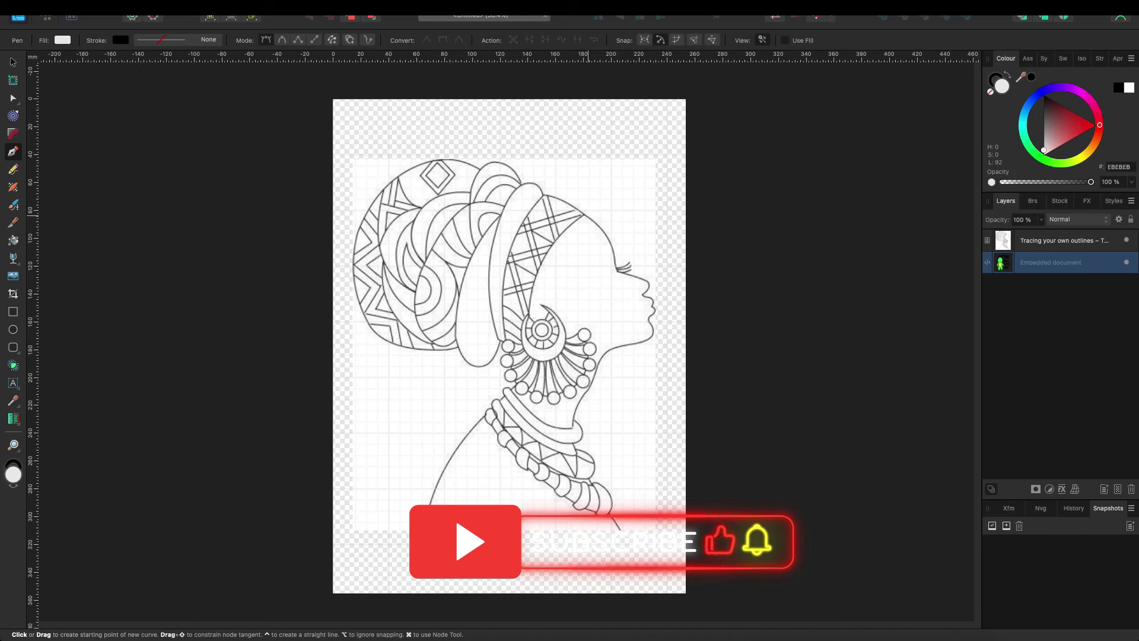
Step: Zoom into the face and place the first path point at the top of the forehead
{"action": "scroll", "coordinate": [587, 205], "scroll_direction": "up", "scroll_amount": 2}
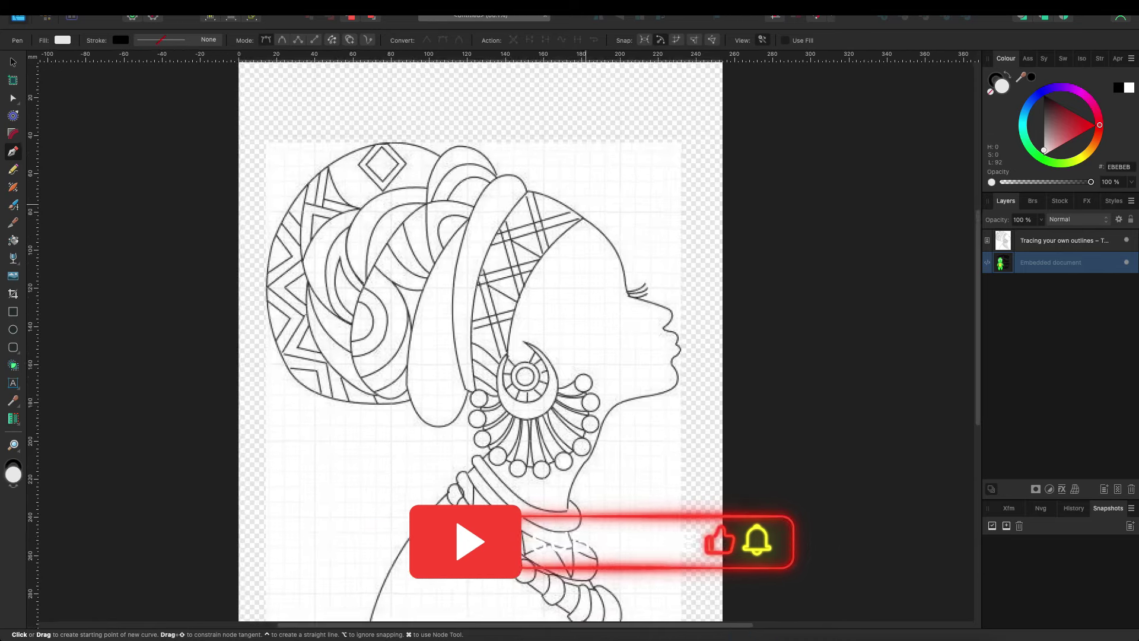
{"action": "left_click_drag", "start_coordinate": [583, 217], "coordinate": [520, 161]}
{"action": "left_click", "coordinate": [520, 161]}
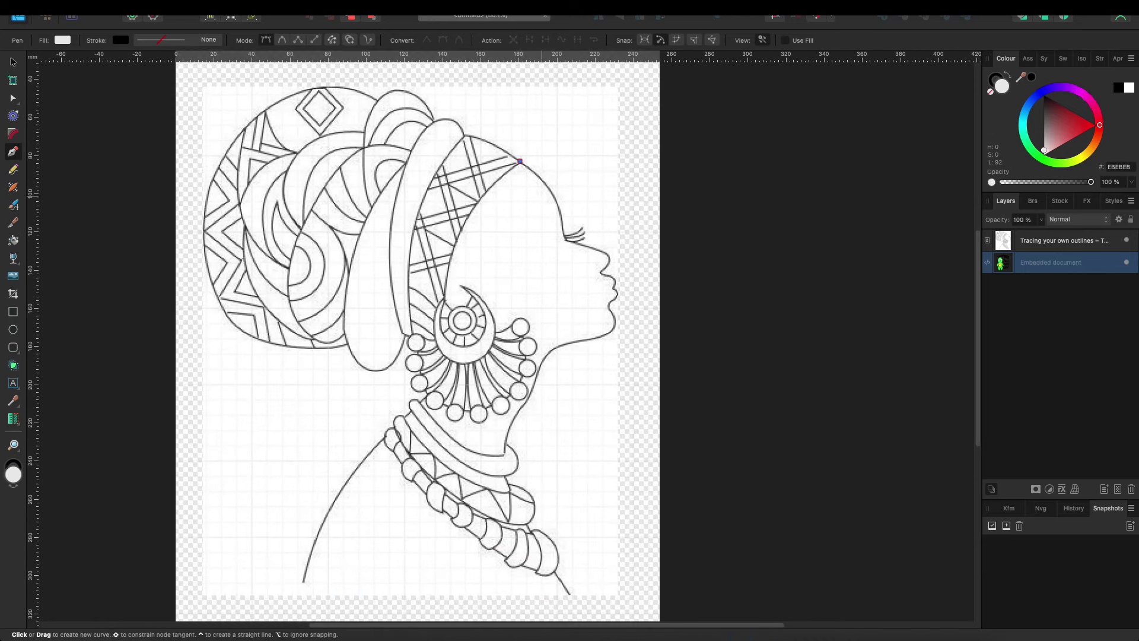
Step: Trace the face profile down the forehead, nose, lips and chin with curved nodes
{"action": "left_click_drag", "start_coordinate": [563, 231], "coordinate": [564, 275]}
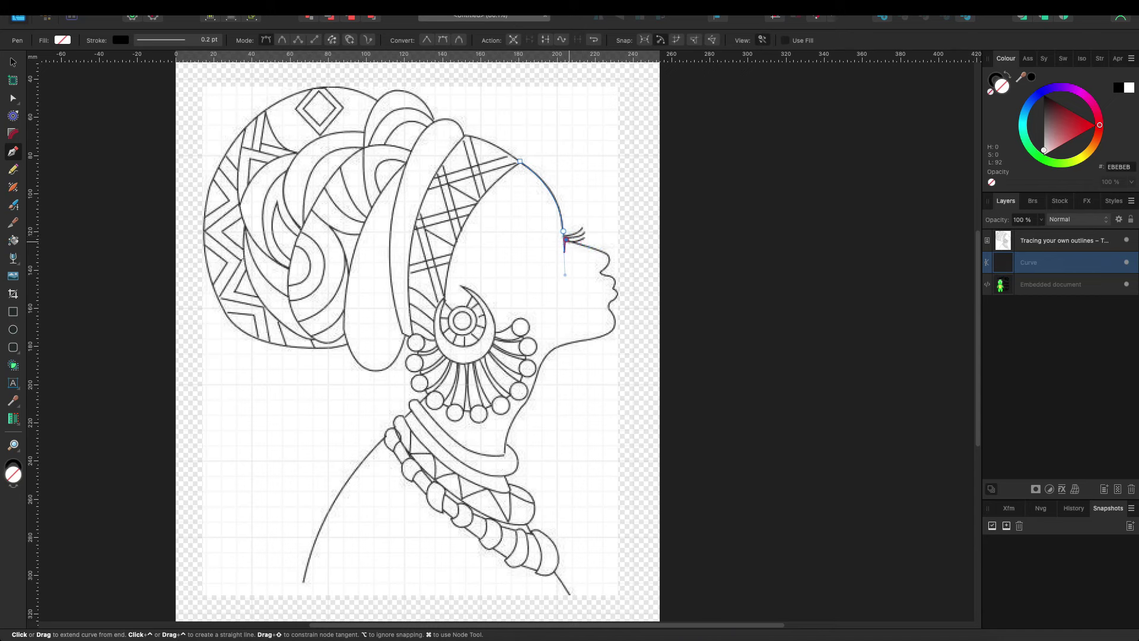
{"action": "left_click", "coordinate": [610, 255]}
{"action": "left_click", "coordinate": [600, 272]}
{"action": "left_click", "coordinate": [614, 288]}
{"action": "left_click_drag", "start_coordinate": [610, 304], "coordinate": [631, 292]}
{"action": "mouse_move", "coordinate": [607, 334]}
{"action": "left_mouse_down"}
{"action": "mouse_move", "coordinate": [663, 314]}
{"action": "mouse_move", "coordinate": [602, 340]}
{"action": "mouse_move", "coordinate": [591, 321]}
{"action": "left_mouse_up"}
Step: Continue the outline down the front of the neck and around the necklace bands
{"action": "scroll", "coordinate": [608, 334], "scroll_direction": "up", "scroll_amount": 3}
{"action": "scroll", "coordinate": [607, 335], "scroll_direction": "up", "scroll_amount": 2}
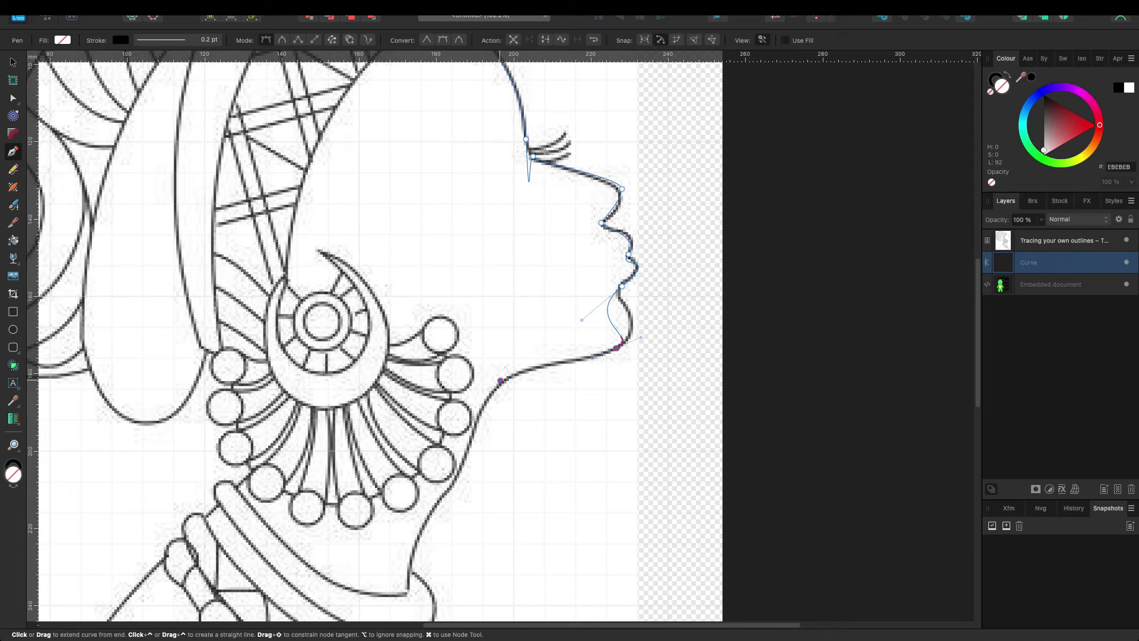
{"action": "left_click", "coordinate": [434, 508]}
{"action": "scroll", "coordinate": [434, 508], "scroll_direction": "down", "scroll_amount": 3}
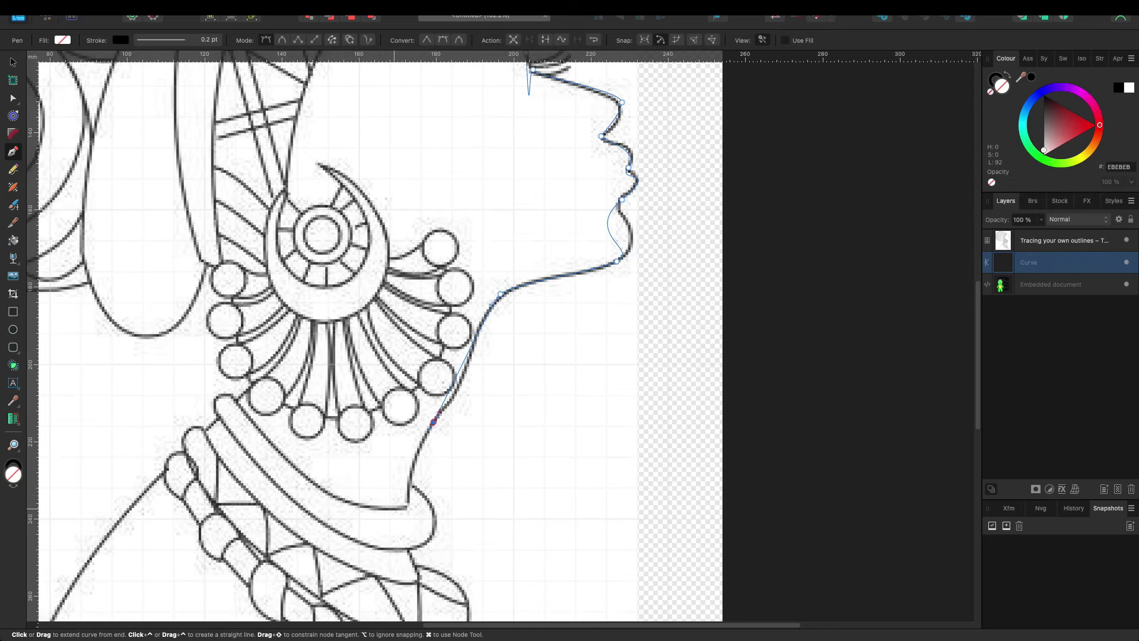
{"action": "scroll", "coordinate": [420, 454], "scroll_direction": "down", "scroll_amount": 5}
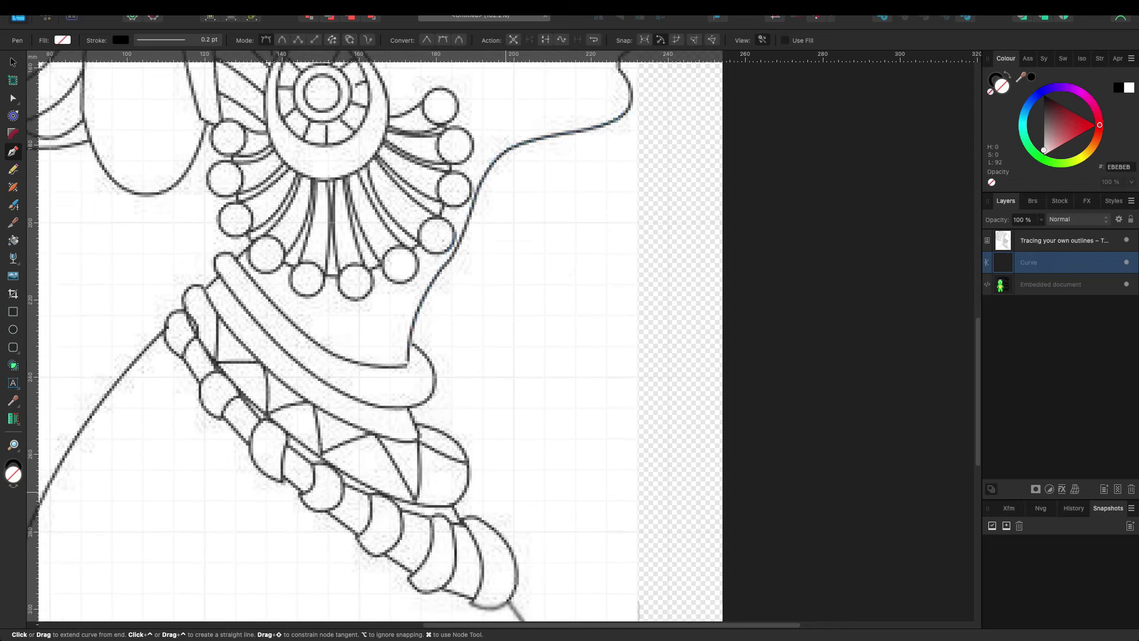
{"action": "left_click_drag", "start_coordinate": [410, 409], "coordinate": [364, 448]}
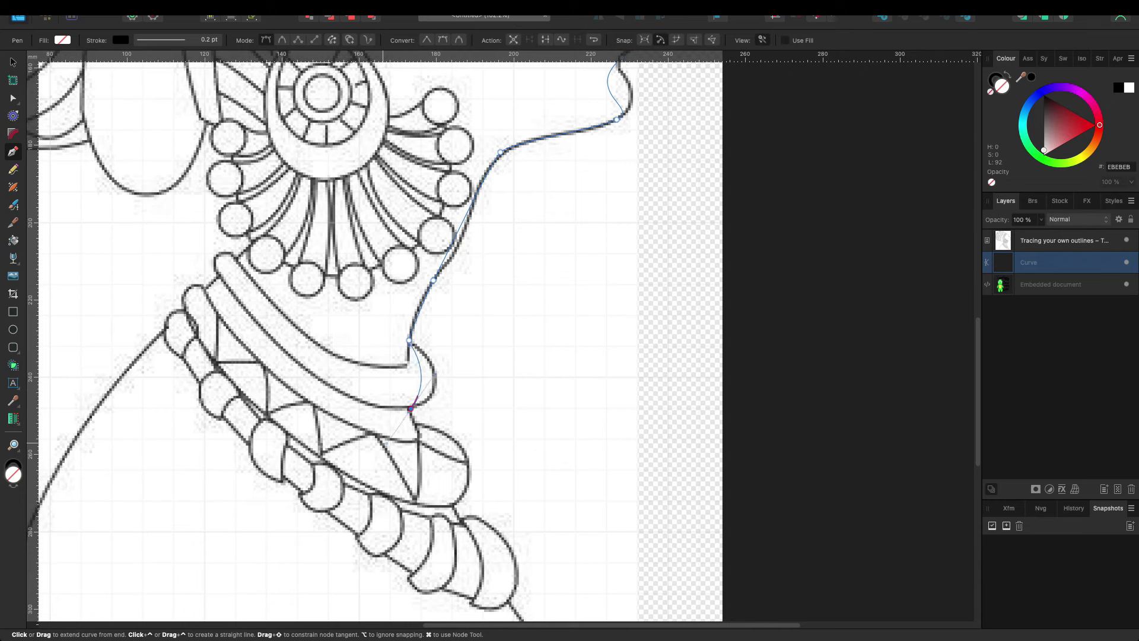
{"action": "left_click", "coordinate": [417, 425]}
{"action": "left_click_drag", "start_coordinate": [468, 463], "coordinate": [463, 482]}
{"action": "scroll", "coordinate": [512, 552], "scroll_direction": "down", "scroll_amount": 5}
{"action": "left_click_drag", "start_coordinate": [512, 336], "coordinate": [534, 384]}
{"action": "left_click", "coordinate": [507, 383]}
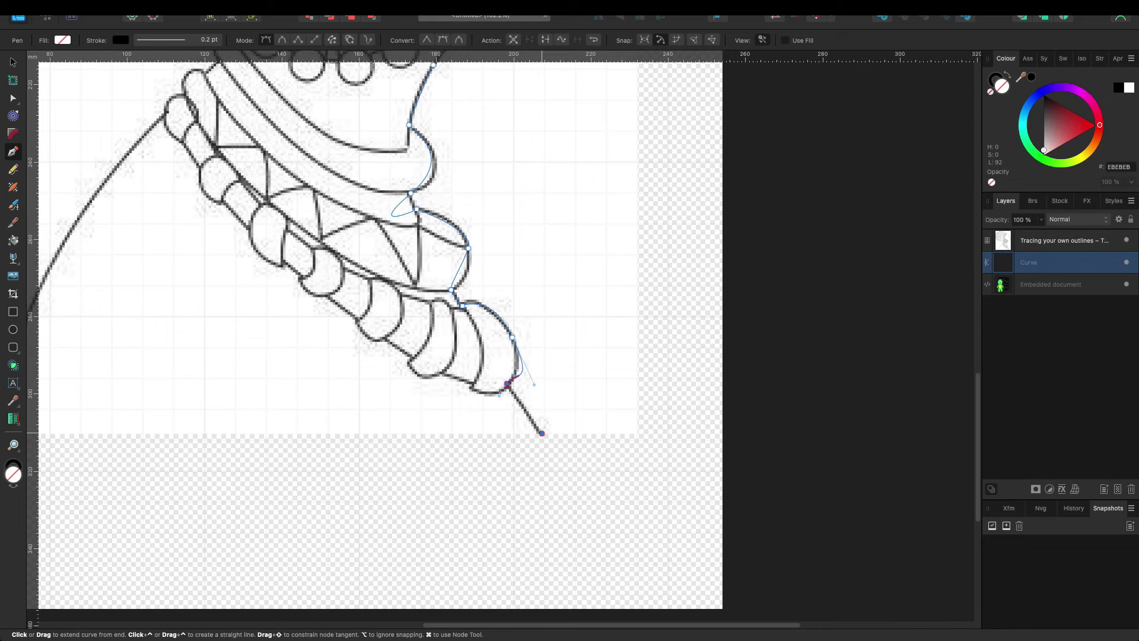
Step: Run a straight edge left along the drawing's bottom
{"action": "scroll", "coordinate": [475, 332], "scroll_direction": "down", "scroll_amount": 2}
{"action": "scroll", "coordinate": [475, 332], "scroll_direction": "left", "scroll_amount": 5}
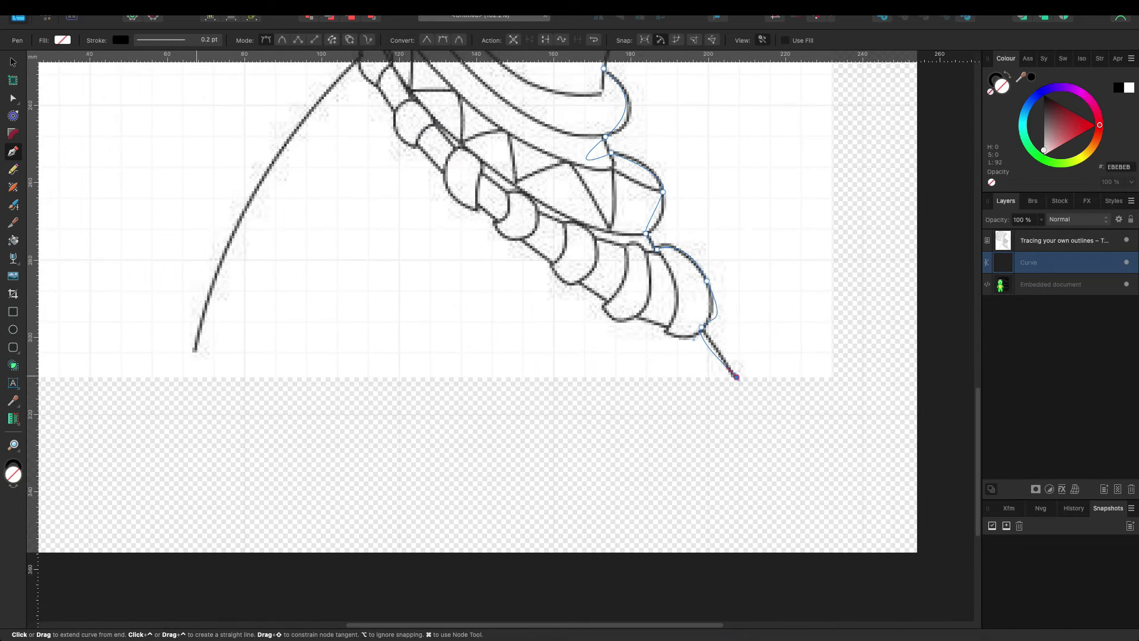
{"action": "left_click", "coordinate": [184, 376]}
{"action": "scroll", "coordinate": [184, 376], "scroll_direction": "up", "scroll_amount": 2}
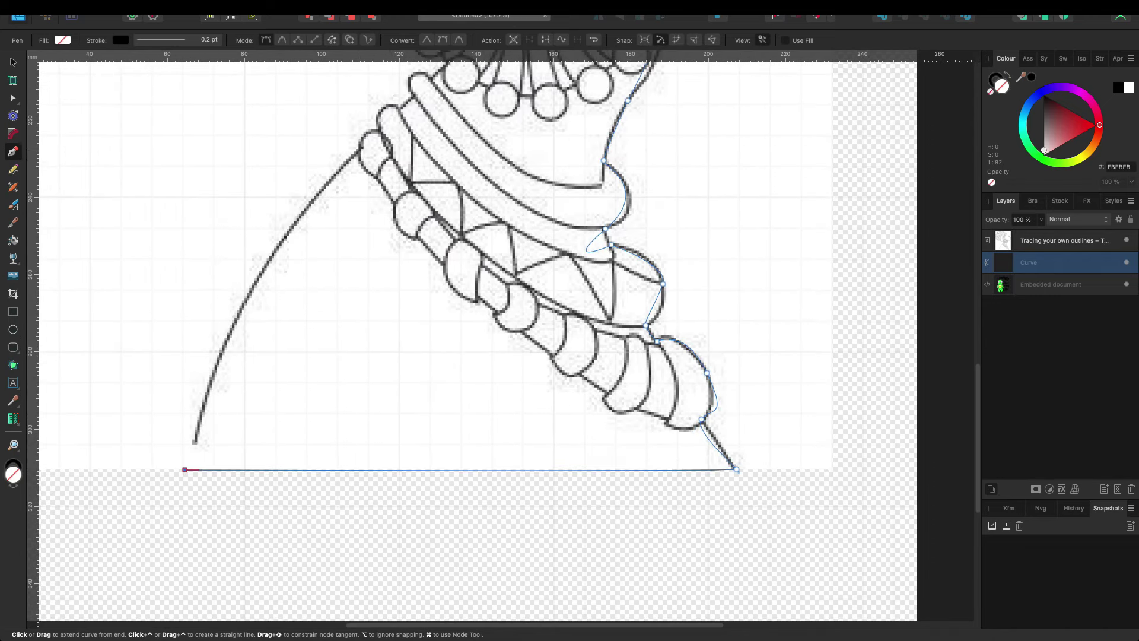
Step: Trace the outline up the back and neck behind the earring, correcting misplaced points
{"action": "mouse_move", "coordinate": [359, 148]}
{"action": "left_mouse_down"}
{"action": "mouse_move", "coordinate": [260, 206]}
{"action": "mouse_move", "coordinate": [261, 222]}
{"action": "left_mouse_up"}
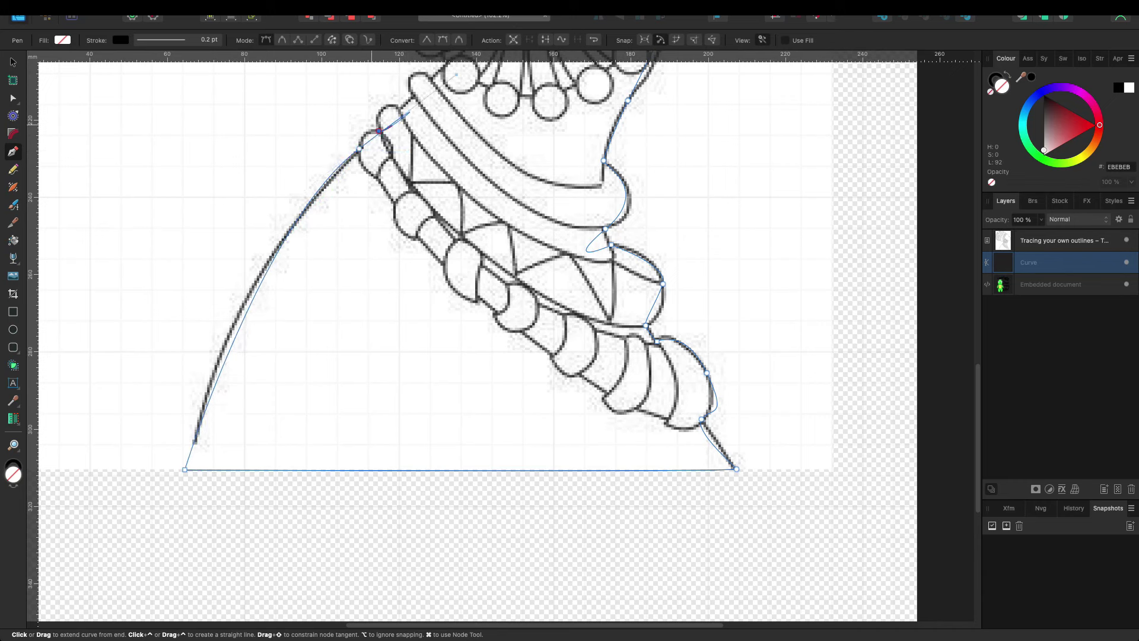
{"action": "left_click_drag", "start_coordinate": [379, 130], "coordinate": [378, 129]}
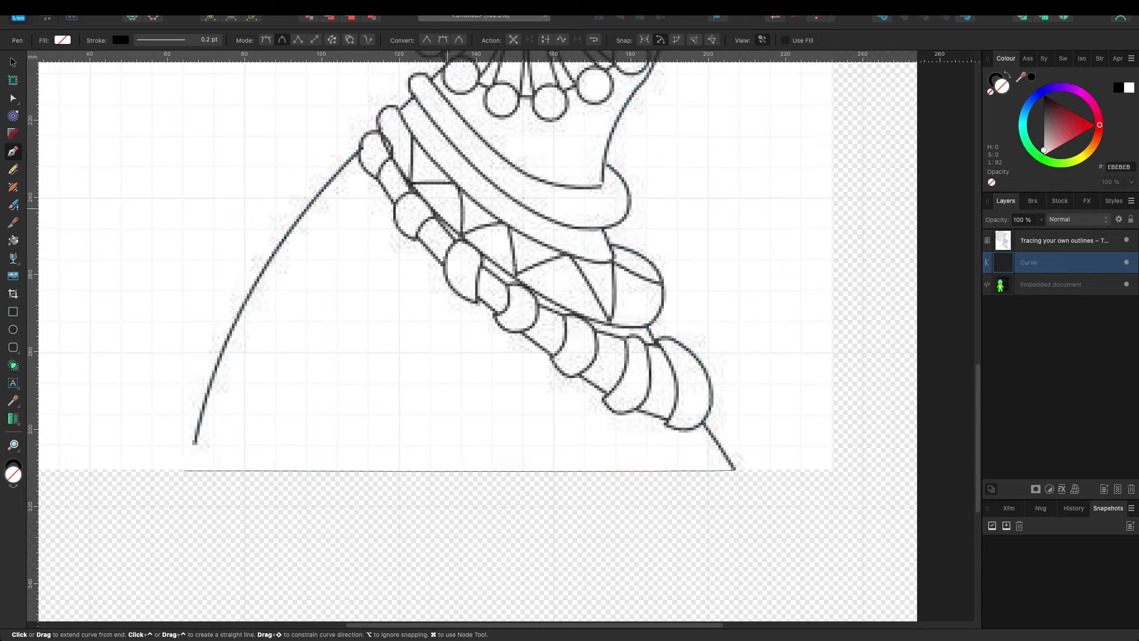
{"action": "scroll", "coordinate": [431, 335], "scroll_direction": "up", "scroll_amount": 5}
{"action": "key", "text": "BackSpace"}
{"action": "left_click_drag", "start_coordinate": [408, 270], "coordinate": [364, 291]}
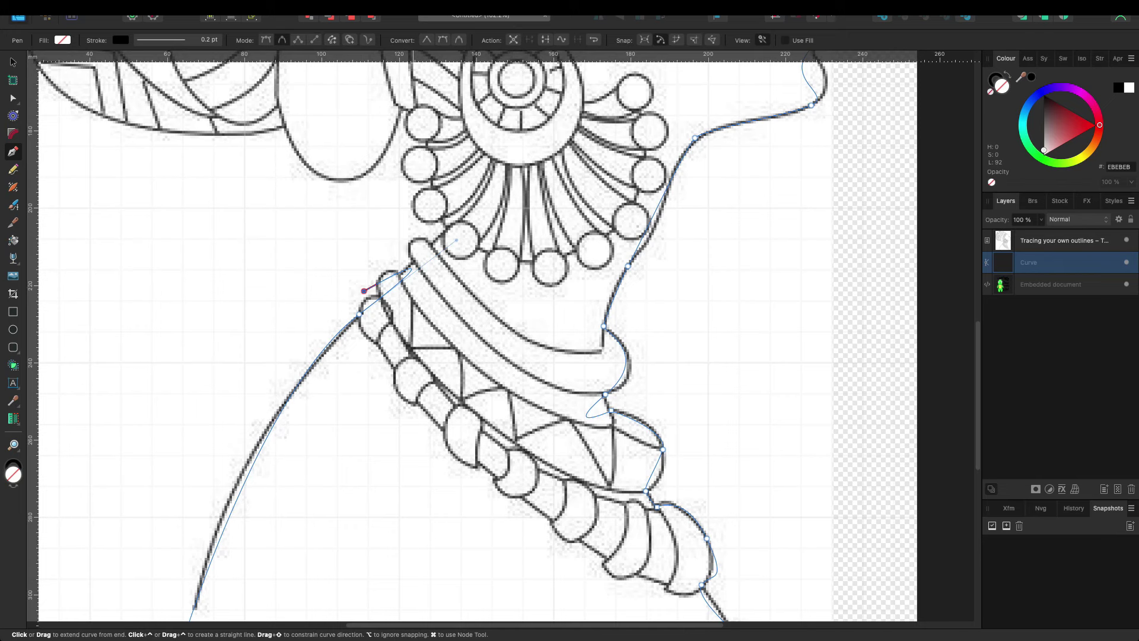
{"action": "key", "text": "BackSpace"}
{"action": "left_click", "coordinate": [493, 216]}
{"action": "left_click_drag", "start_coordinate": [494, 215], "coordinate": [493, 161]}
{"action": "scroll", "coordinate": [475, 332], "scroll_direction": "up", "scroll_amount": 3}
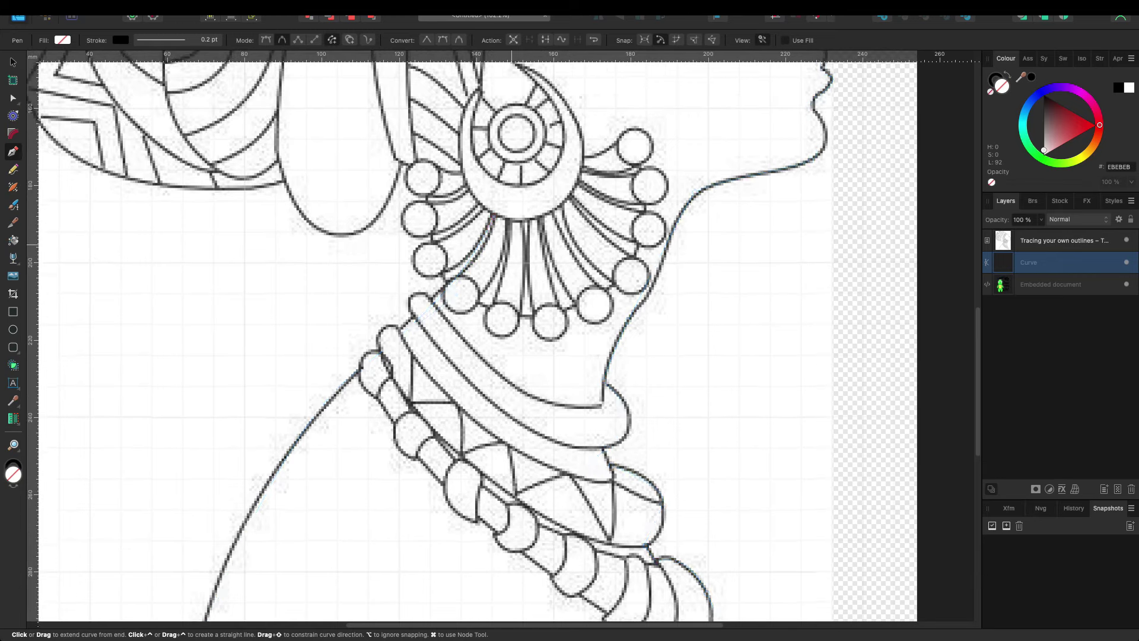
{"action": "scroll", "coordinate": [475, 332], "scroll_direction": "up", "scroll_amount": 3}
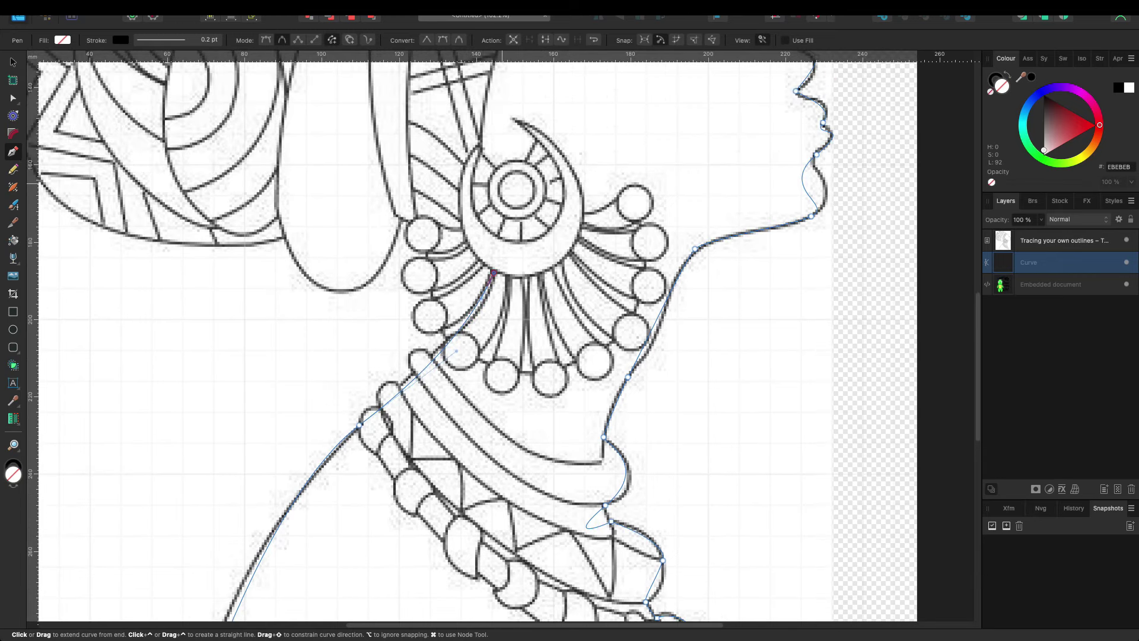
{"action": "scroll", "coordinate": [474, 332], "scroll_direction": "up", "scroll_amount": 4}
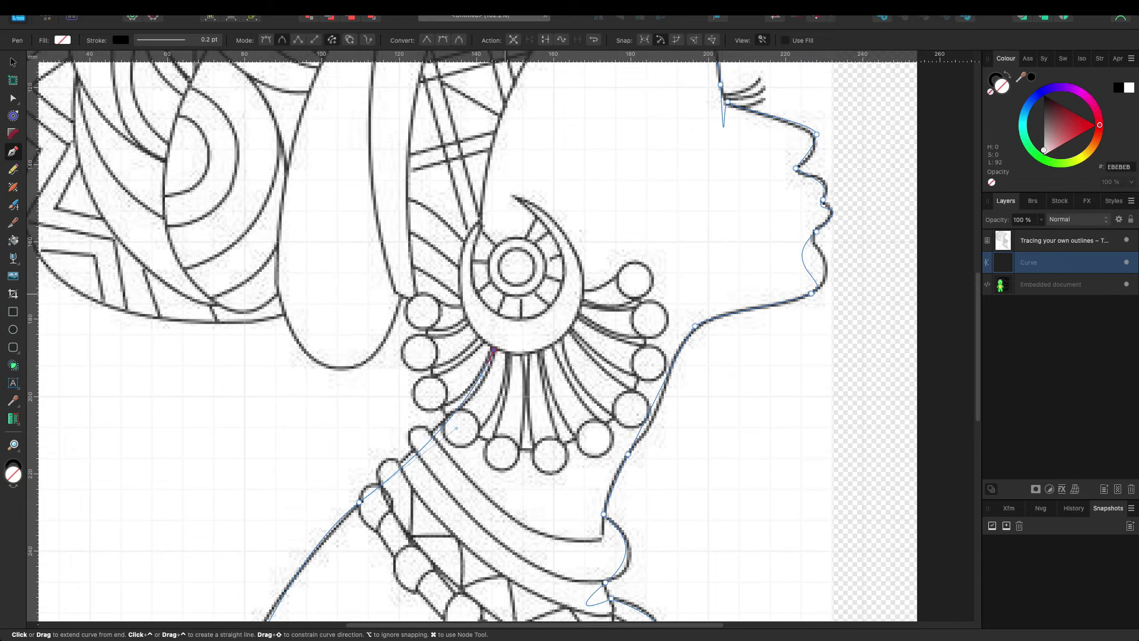
{"action": "scroll", "coordinate": [497, 475], "scroll_direction": "up", "scroll_amount": 12}
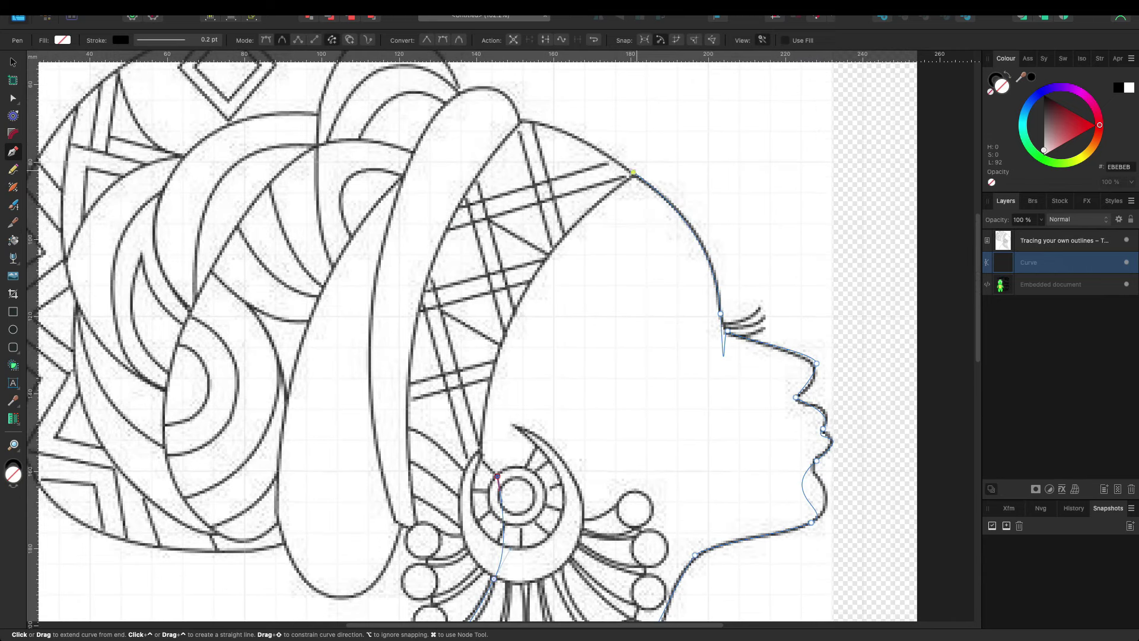
Step: Close the path at the forehead point and curve the closing segment along the headwrap edge
{"action": "left_click", "coordinate": [634, 174]}
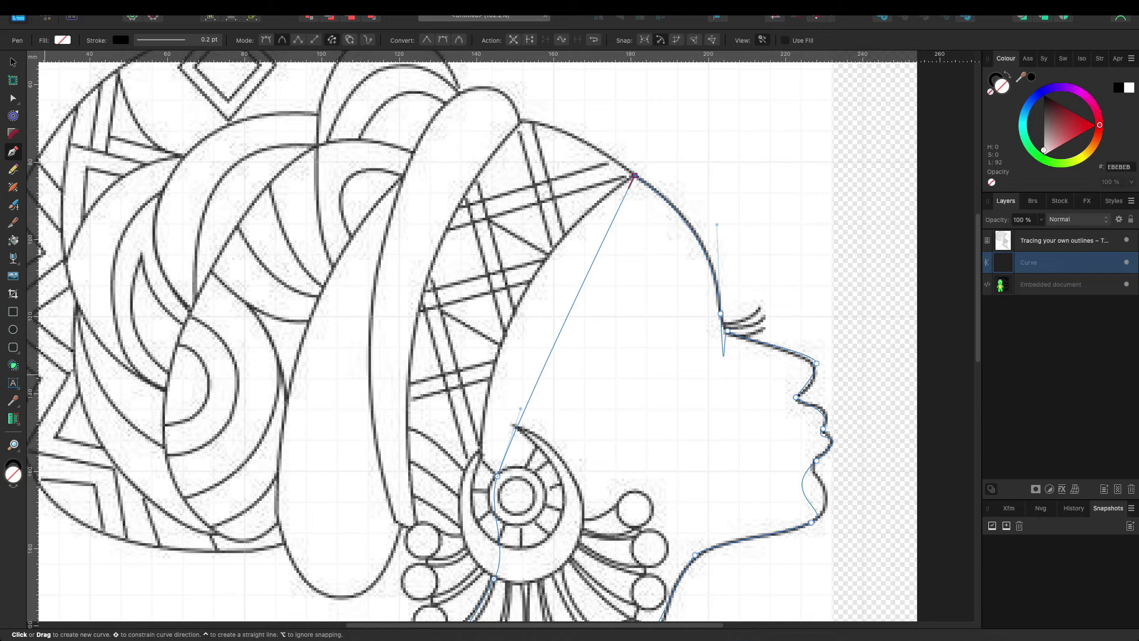
{"action": "key", "text": "a"}
{"action": "mouse_move", "coordinate": [566, 325]}
{"action": "left_mouse_down"}
{"action": "mouse_move", "coordinate": [546, 273]}
{"action": "mouse_move", "coordinate": [522, 297]}
{"action": "left_mouse_up"}
{"action": "mouse_move", "coordinate": [569, 183]}
{"action": "left_mouse_down"}
{"action": "mouse_move", "coordinate": [575, 172]}
{"action": "mouse_move", "coordinate": [563, 197]}
{"action": "left_mouse_up"}
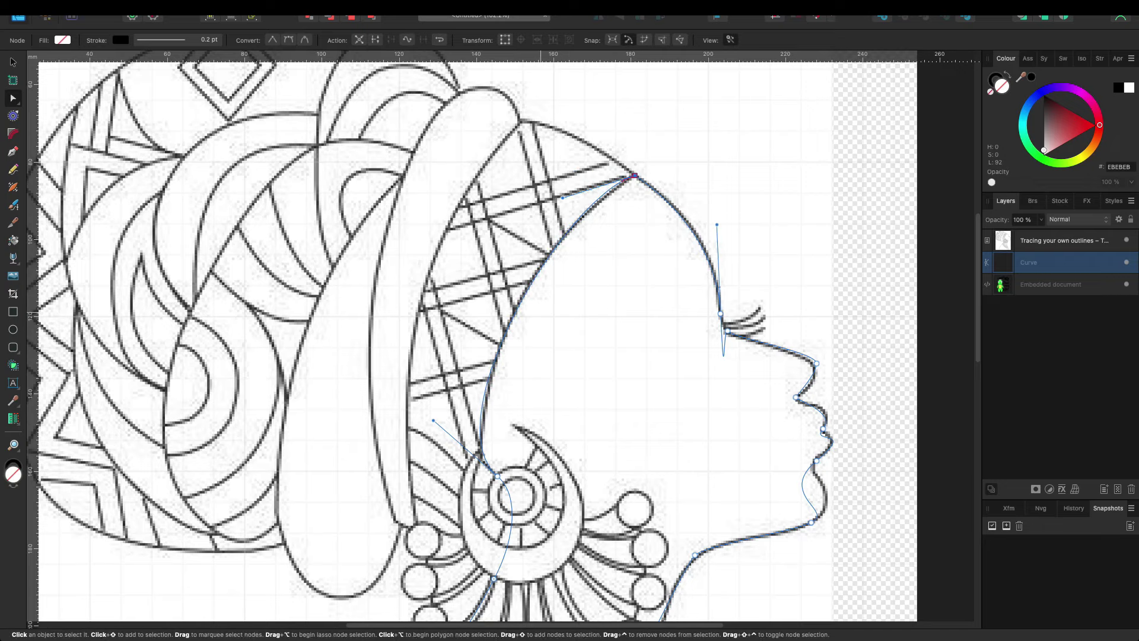
Step: Reshape the outline's segments along the eyelashes and nose to match the dark stroke
{"action": "scroll", "coordinate": [653, 297], "scroll_direction": "down", "scroll_amount": 5}
{"action": "scroll", "coordinate": [653, 296], "scroll_direction": "up", "scroll_amount": 4}
{"action": "left_click", "coordinate": [727, 269]}
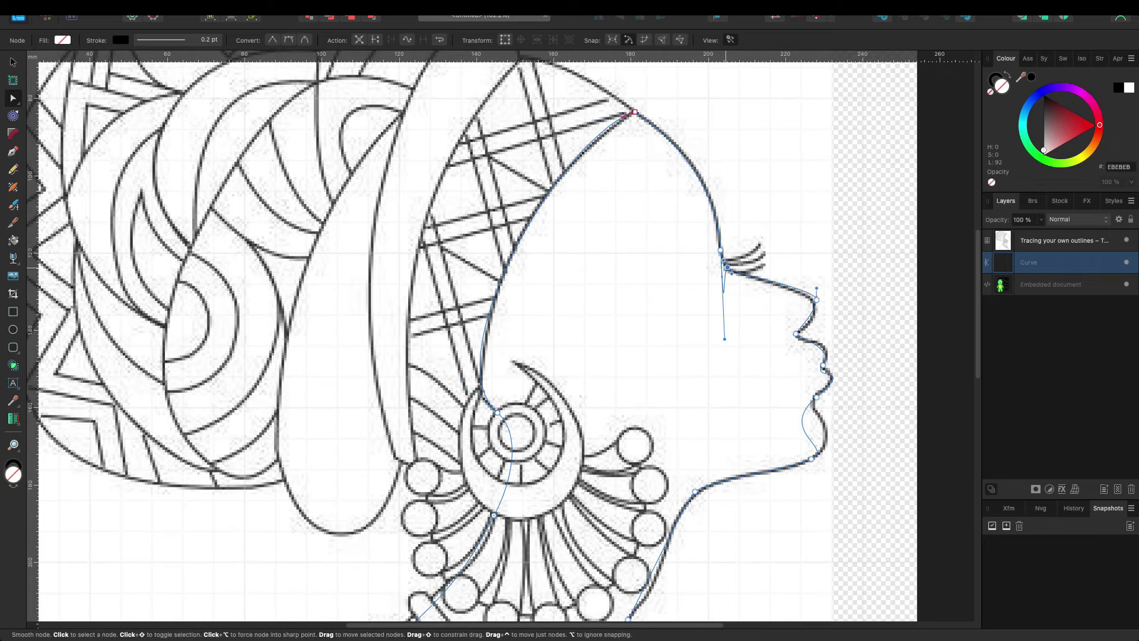
{"action": "key", "text": "Delete"}
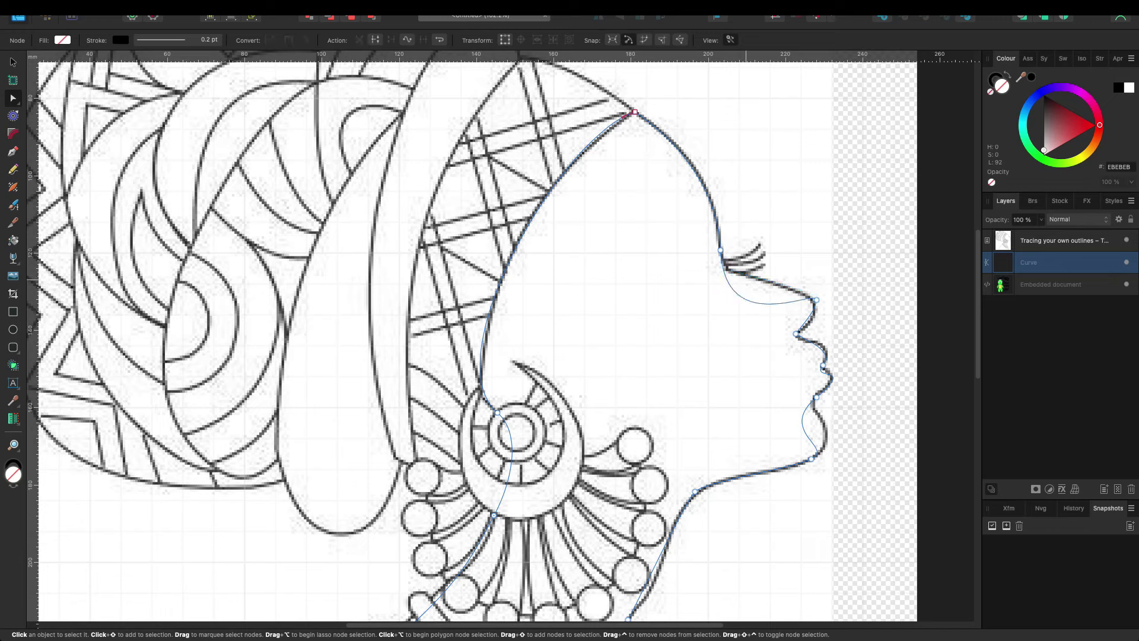
{"action": "key", "text": "ctrl+z"}
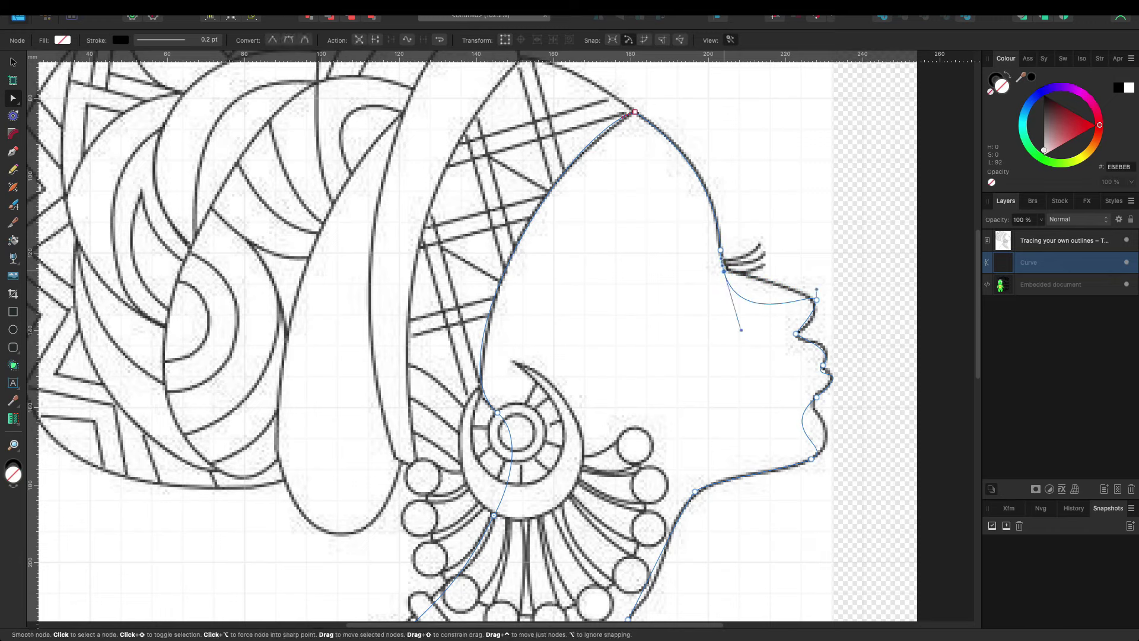
{"action": "mouse_move", "coordinate": [745, 328]}
{"action": "left_mouse_down"}
{"action": "mouse_move", "coordinate": [757, 290]}
{"action": "mouse_move", "coordinate": [813, 303]}
{"action": "left_mouse_up"}
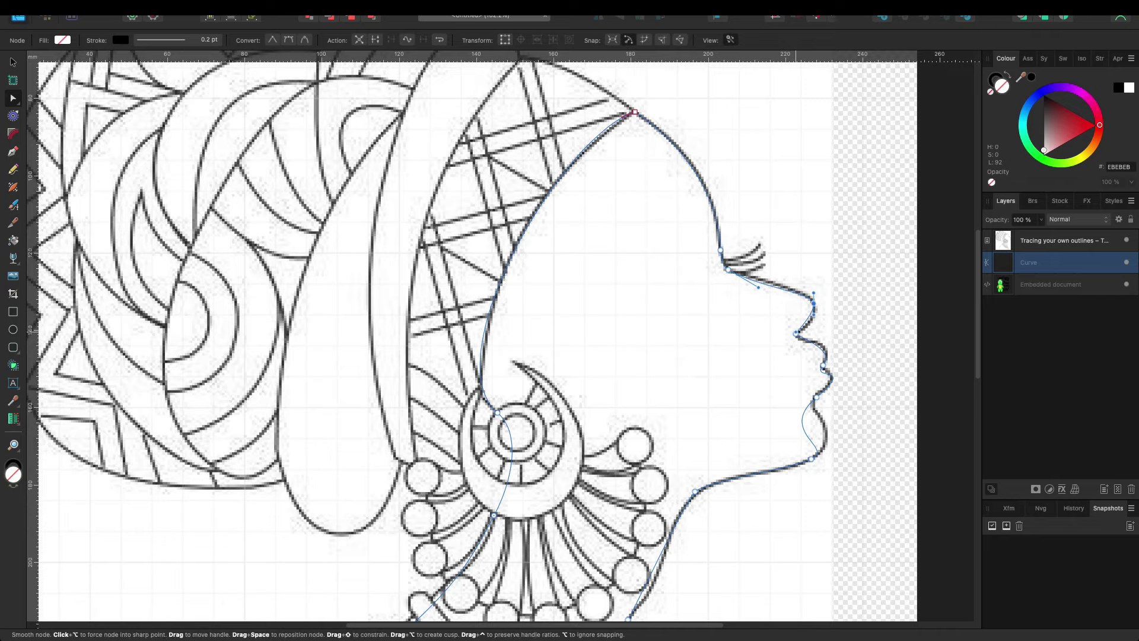
{"action": "scroll", "coordinate": [795, 330], "scroll_direction": "up", "scroll_amount": 5}
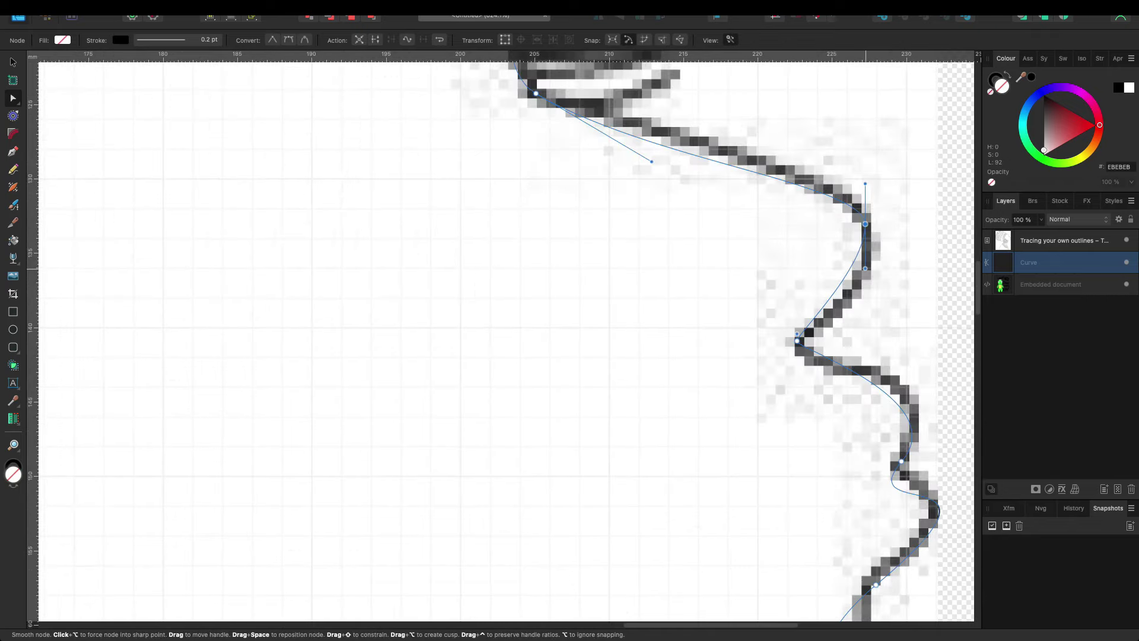
{"action": "left_click_drag", "start_coordinate": [874, 284], "coordinate": [876, 296]}
Step: Fine-tune the nose curve, deselect and zoom out to check the whole portrait
{"action": "left_click_drag", "start_coordinate": [651, 162], "coordinate": [656, 135]}
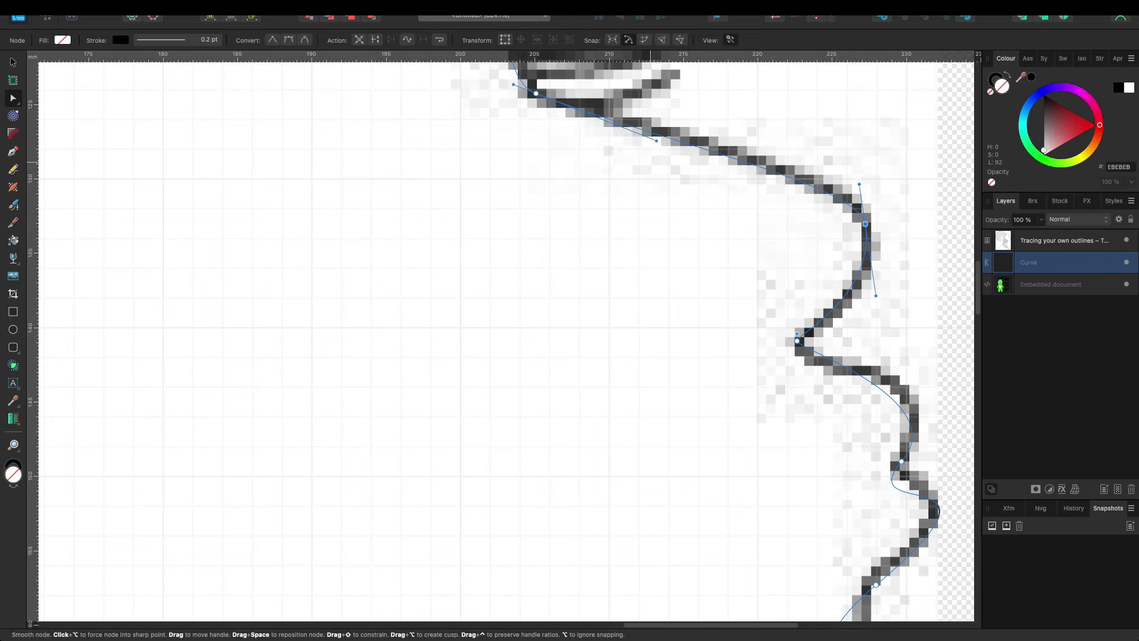
{"action": "scroll", "coordinate": [798, 341], "scroll_direction": "down", "scroll_amount": 5}
{"action": "left_click", "coordinate": [798, 202]}
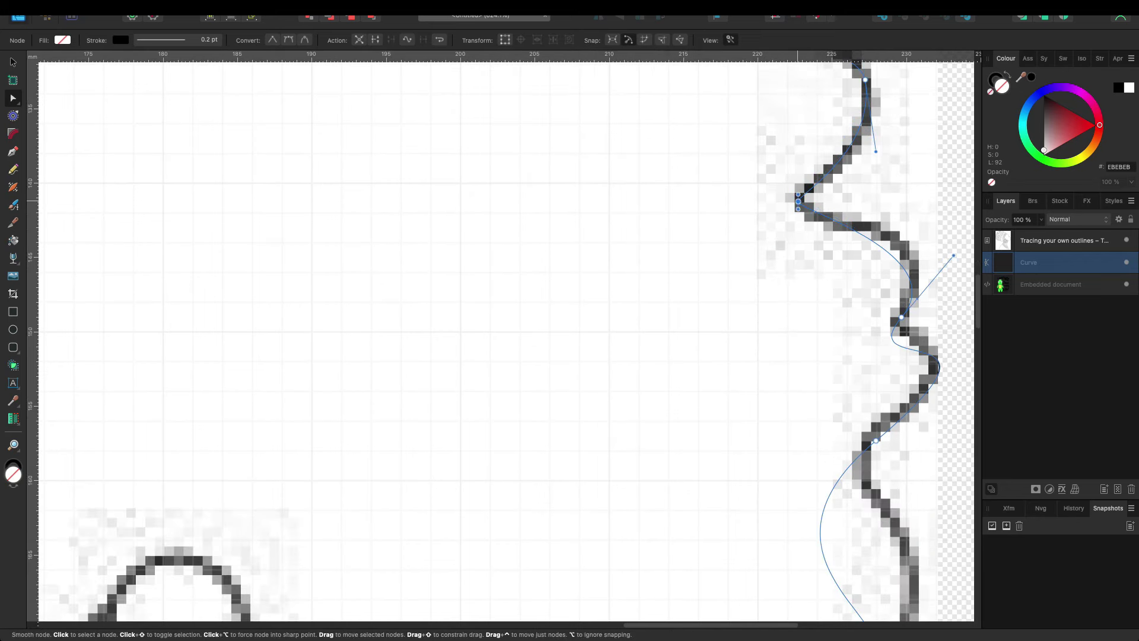
{"action": "left_click", "coordinate": [1062, 240]}
{"action": "scroll", "coordinate": [504, 341], "scroll_direction": "up", "scroll_amount": 5}
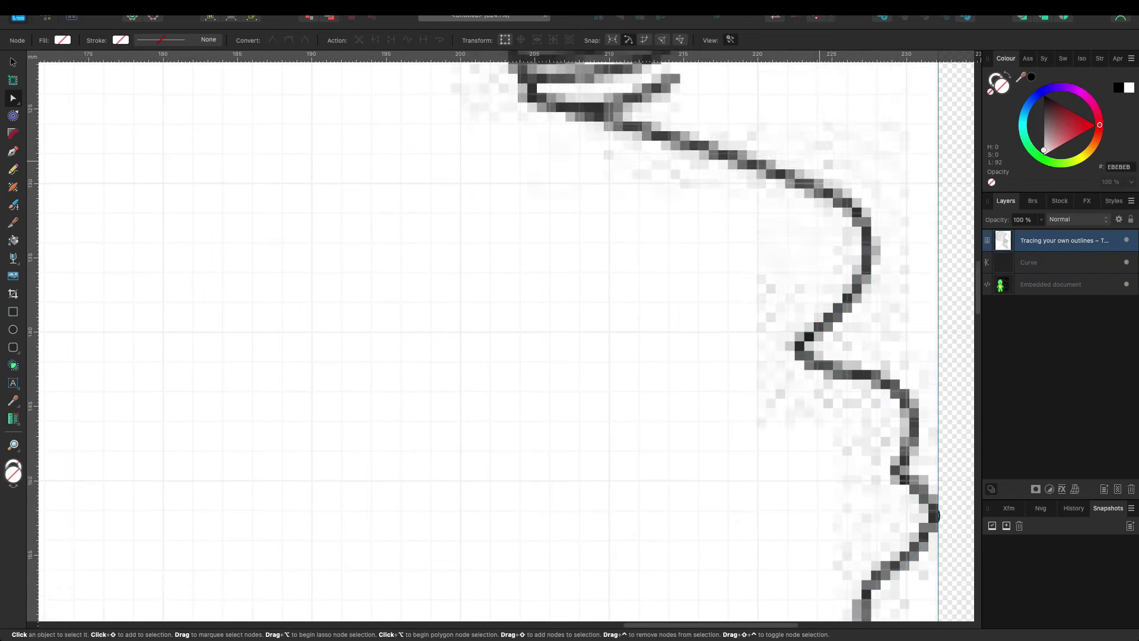
{"action": "scroll", "coordinate": [682, 265], "scroll_direction": "down", "scroll_amount": 8}
Step: Reshape the lip and chin segment and add a node to fit the neck line
{"action": "scroll", "coordinate": [682, 265], "scroll_direction": "down", "scroll_amount": 3}
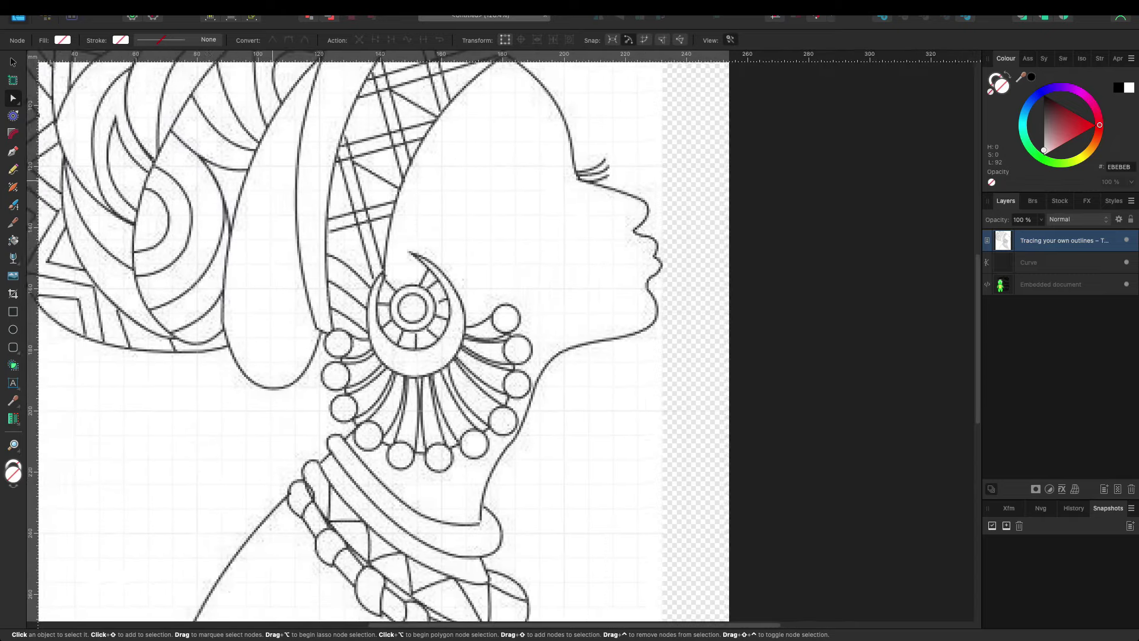
{"action": "scroll", "coordinate": [741, 620], "scroll_direction": "up", "scroll_amount": 5}
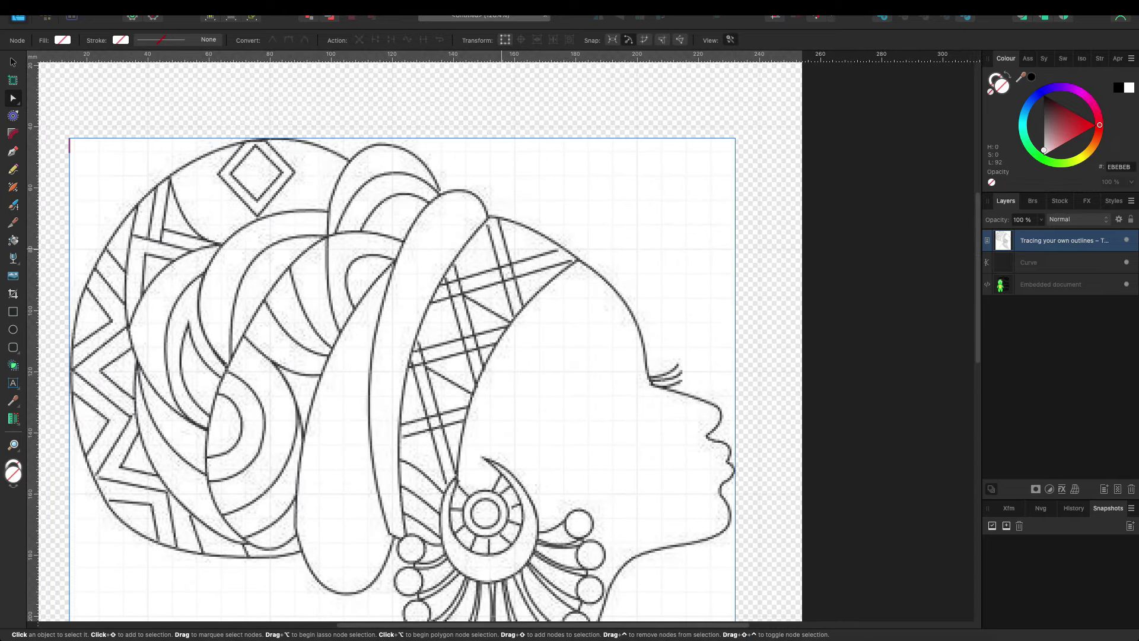
{"action": "left_click", "coordinate": [1044, 262]}
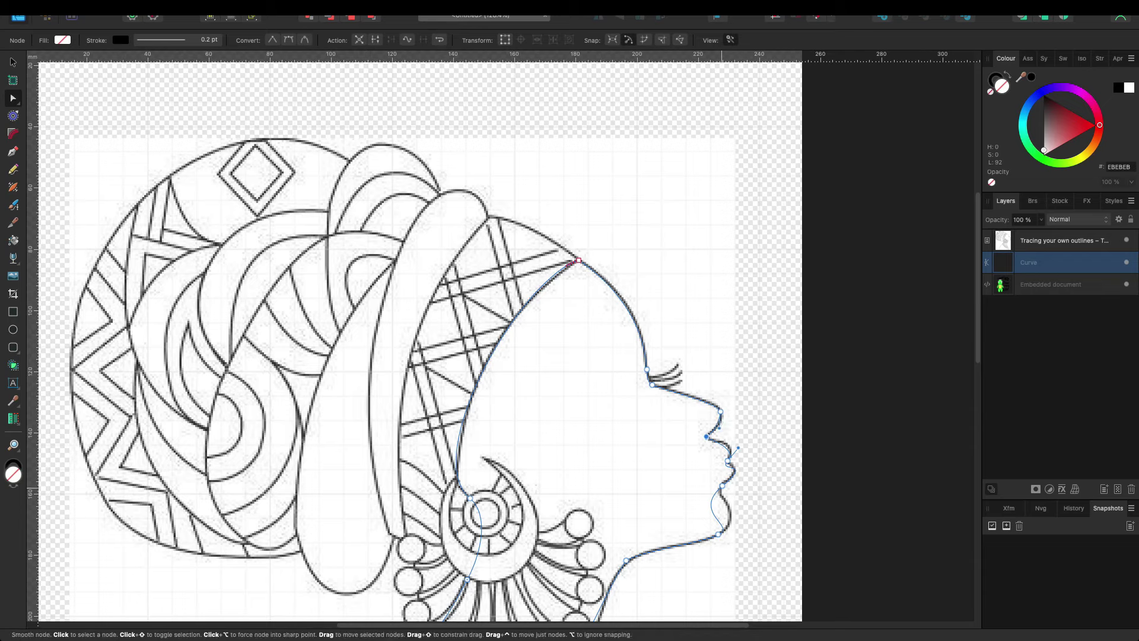
{"action": "left_click_drag", "start_coordinate": [714, 507], "coordinate": [729, 509]}
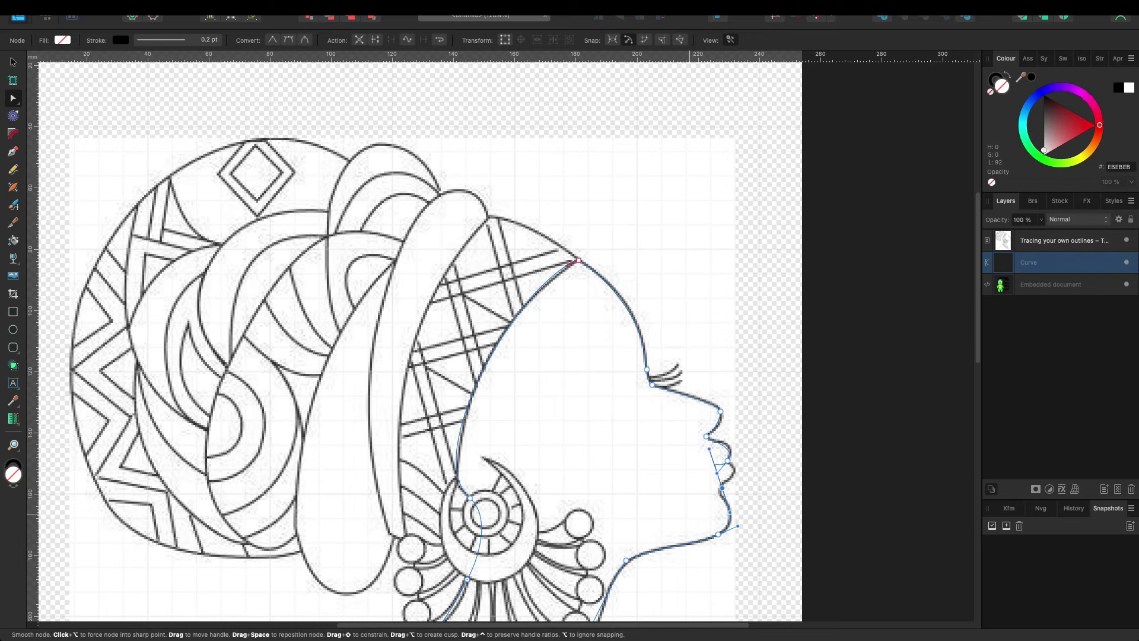
{"action": "scroll", "coordinate": [415, 341], "scroll_direction": "down", "scroll_amount": 1}
{"action": "scroll", "coordinate": [415, 341], "scroll_direction": "down", "scroll_amount": 2}
{"action": "scroll", "coordinate": [416, 341], "scroll_direction": "down", "scroll_amount": 8}
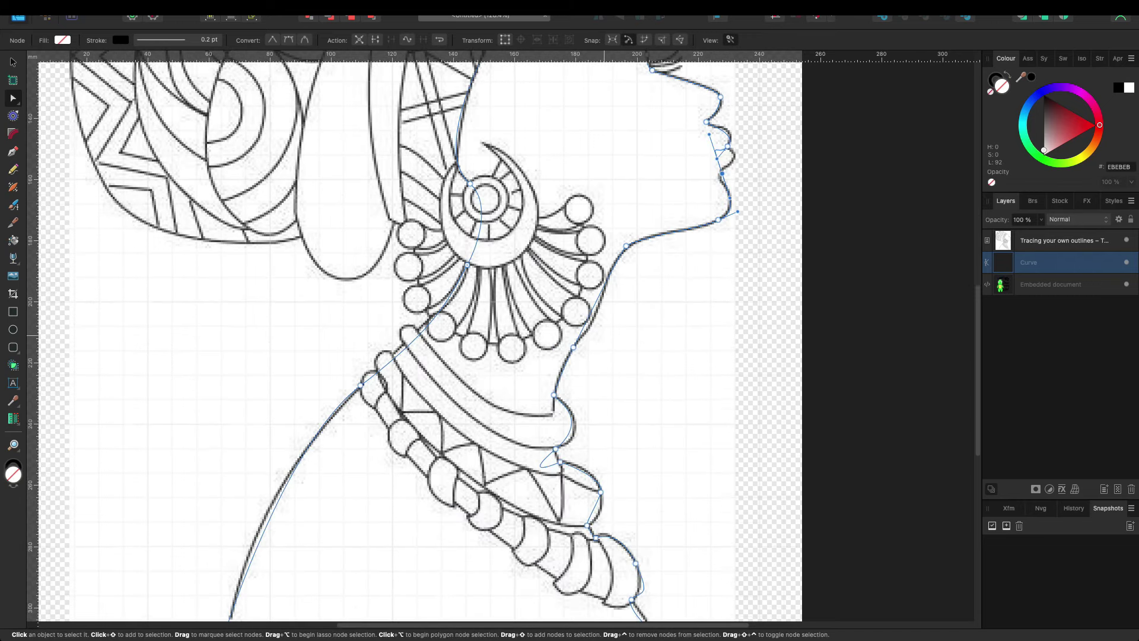
{"action": "left_click", "coordinate": [593, 319]}
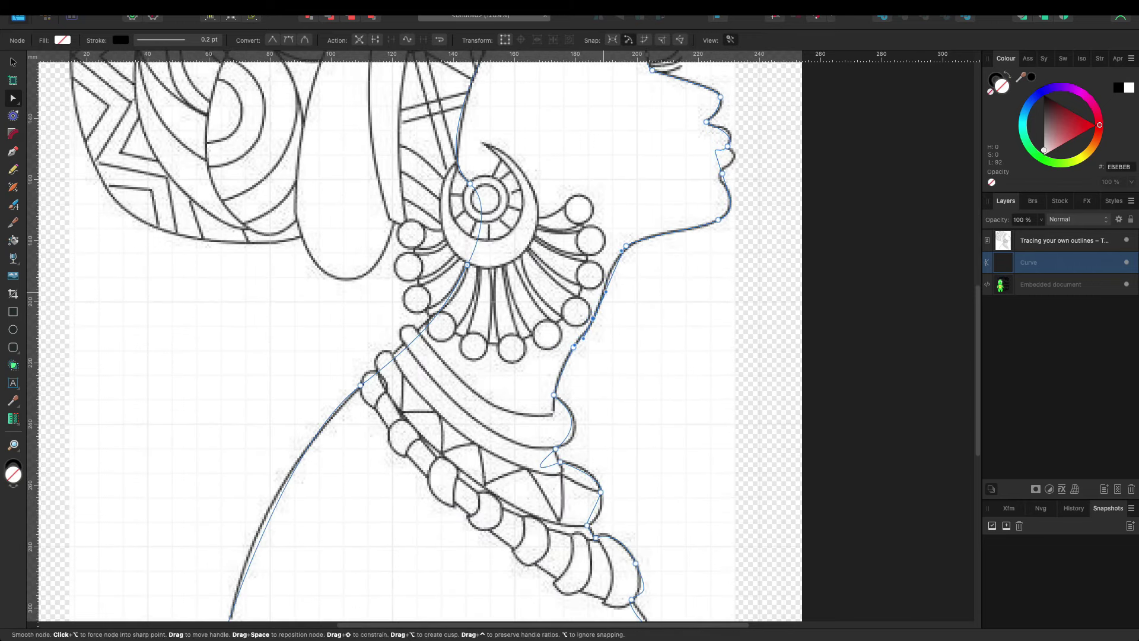
{"action": "key", "text": "Escape"}
{"action": "left_click_drag", "start_coordinate": [551, 457], "coordinate": [562, 416]}
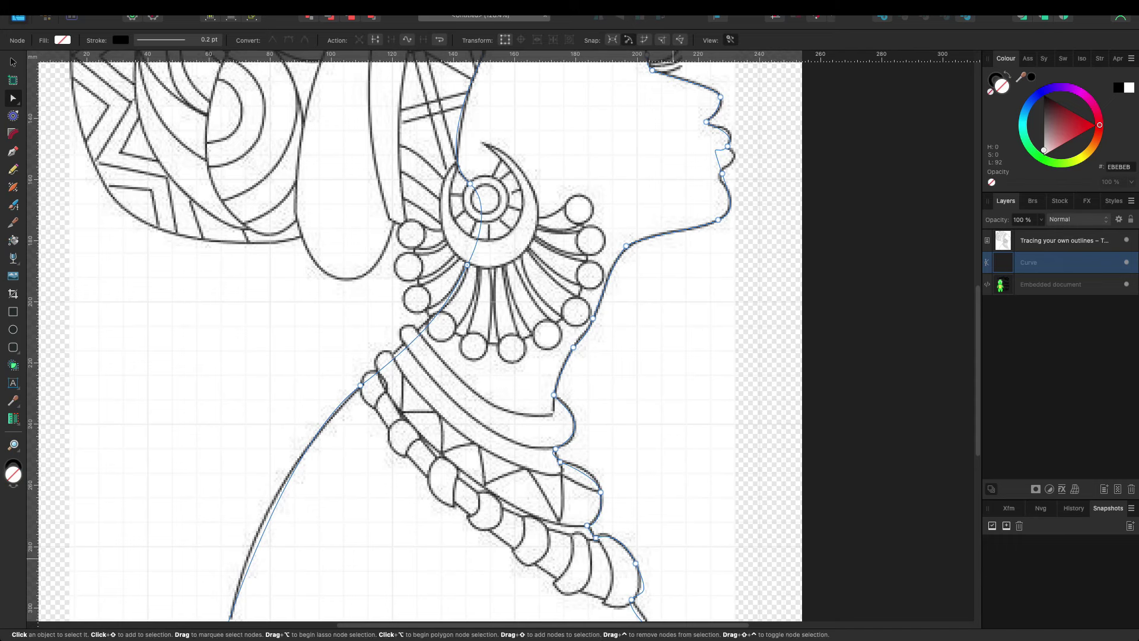
Step: Adjust the bottom corner and fit the earring node and curve to the head outline
{"action": "scroll", "coordinate": [594, 504], "scroll_direction": "down", "scroll_amount": 5}
{"action": "left_click", "coordinate": [633, 451]}
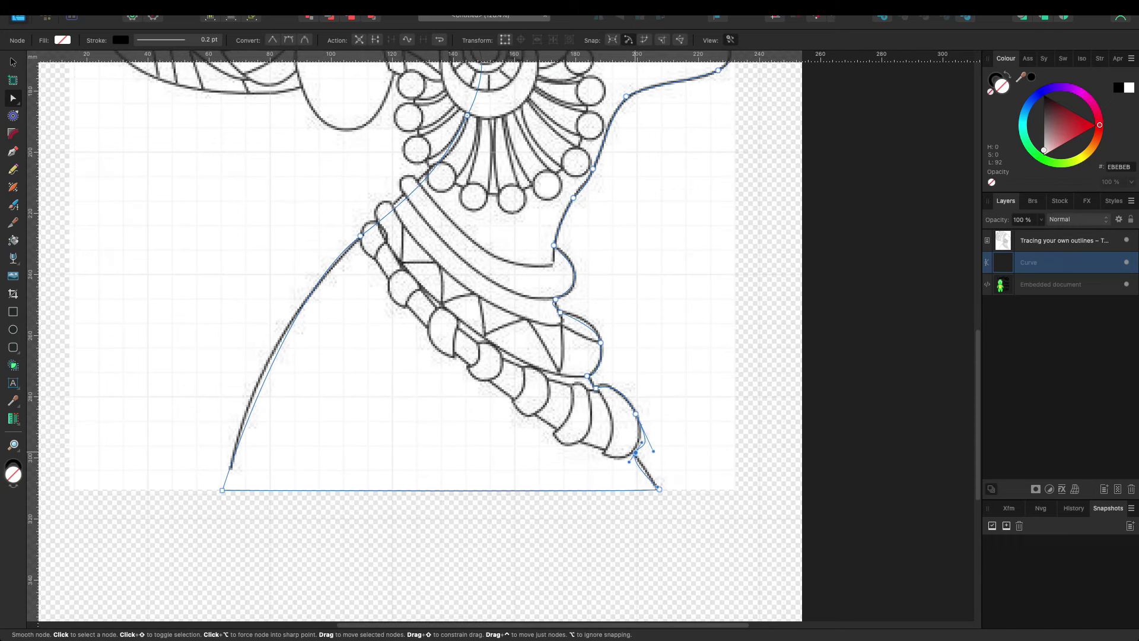
{"action": "left_click", "coordinate": [659, 489]}
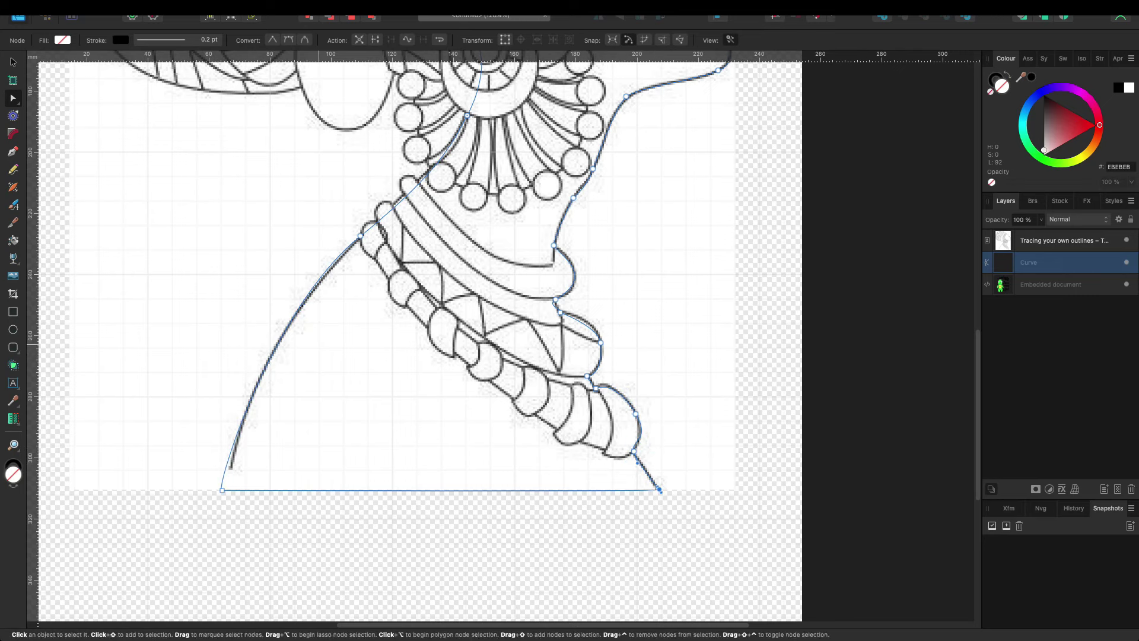
{"action": "scroll", "coordinate": [415, 333], "scroll_direction": "up", "scroll_amount": 5}
{"action": "scroll", "coordinate": [415, 332], "scroll_direction": "up", "scroll_amount": 2}
{"action": "left_click_drag", "start_coordinate": [439, 270], "coordinate": [423, 255]}
{"action": "left_click_drag", "start_coordinate": [473, 298], "coordinate": [457, 284]}
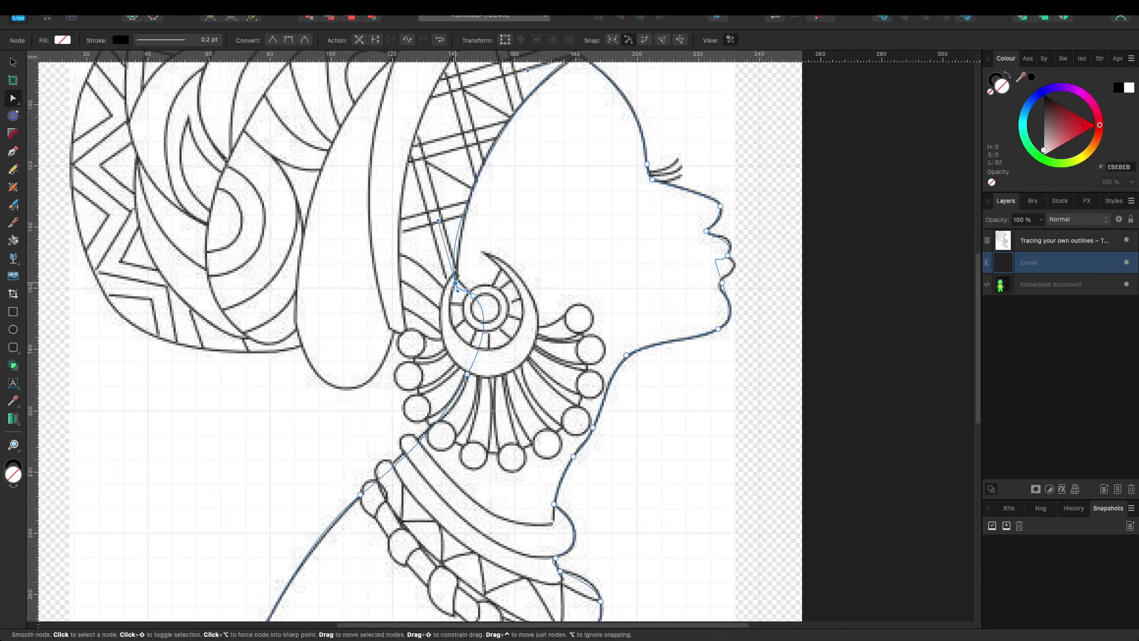
{"action": "left_click_drag", "start_coordinate": [439, 220], "coordinate": [455, 186]}
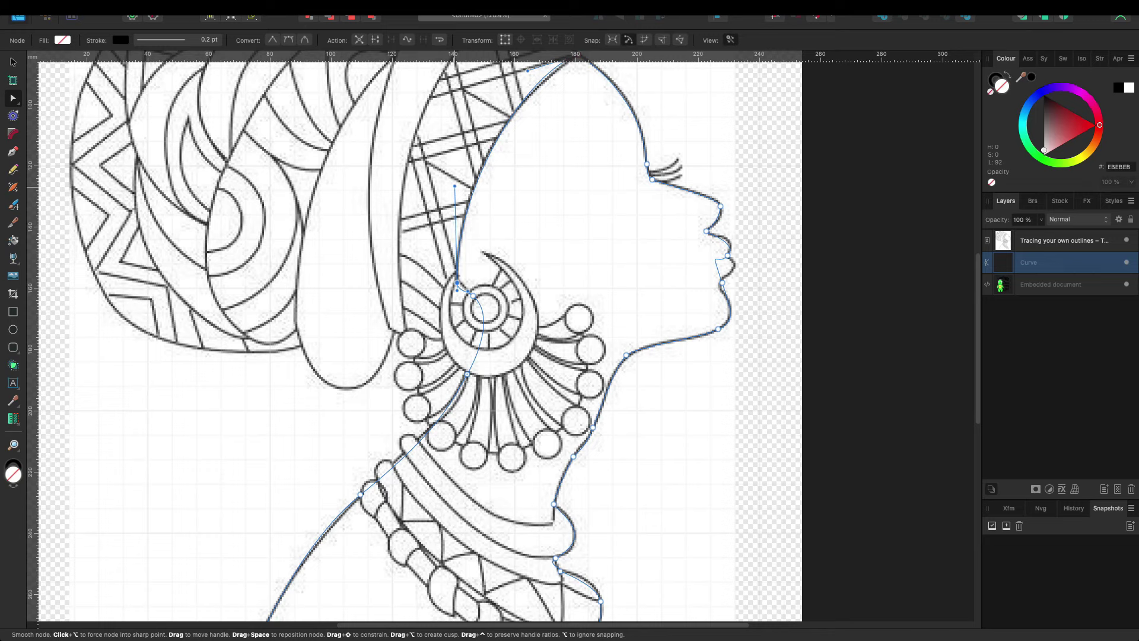
{"action": "scroll", "coordinate": [415, 333], "scroll_direction": "down", "scroll_amount": 5}
{"action": "scroll", "coordinate": [415, 332], "scroll_direction": "down", "scroll_amount": 2}
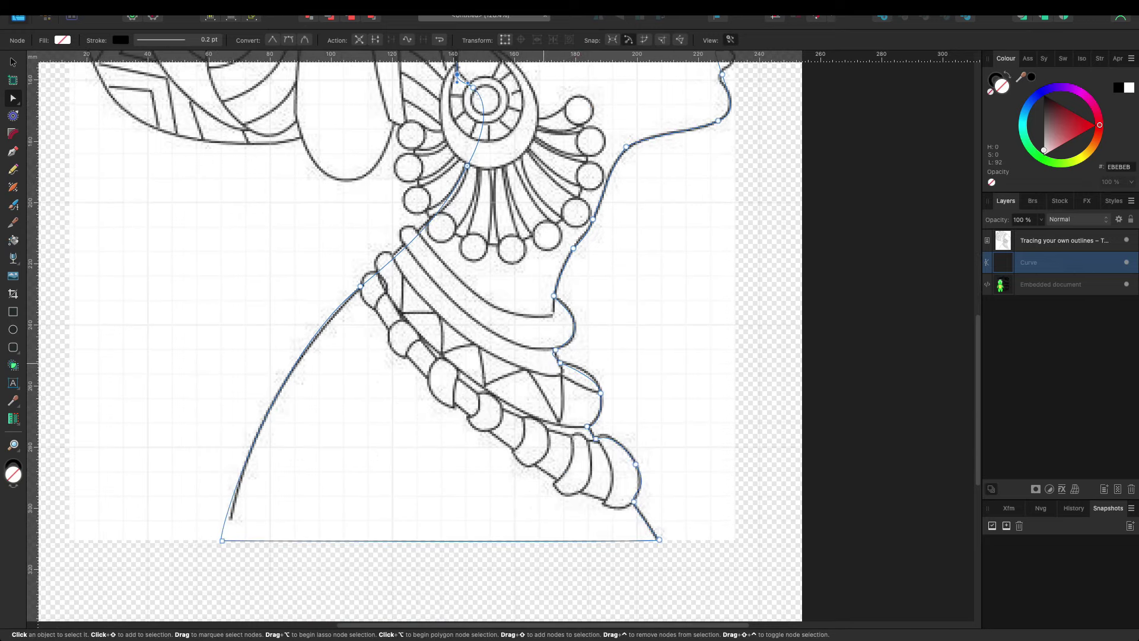
{"action": "scroll", "coordinate": [573, 373], "scroll_direction": "up", "scroll_amount": 5}
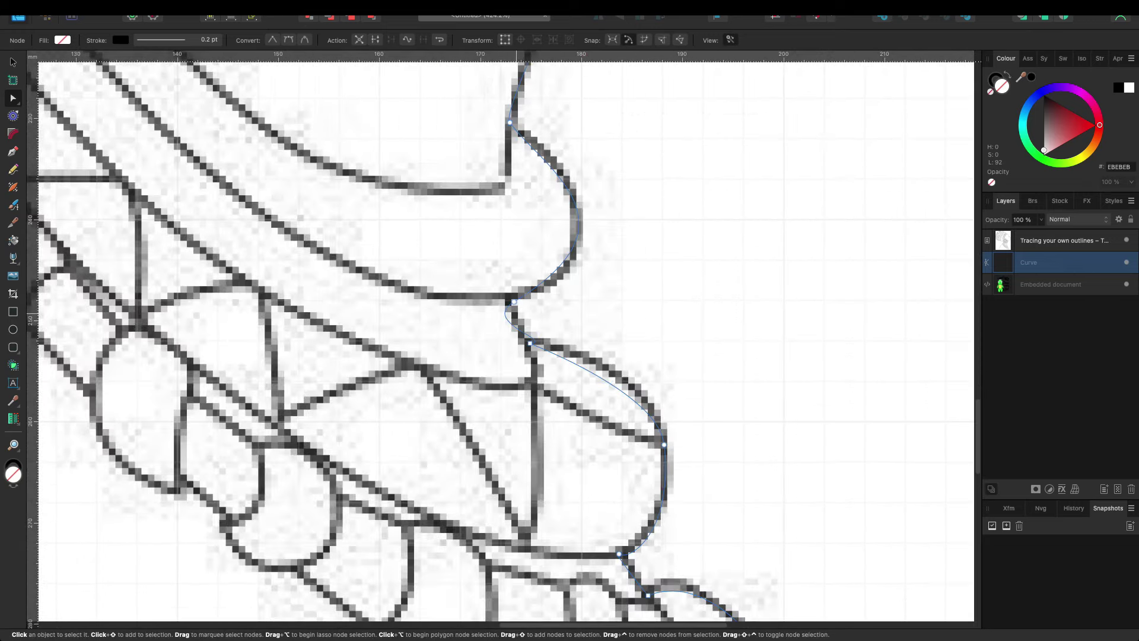
Step: Tighten the collar curve and pull the necklace segments and nodes onto the drawn edges
{"action": "left_click", "coordinate": [514, 302]}
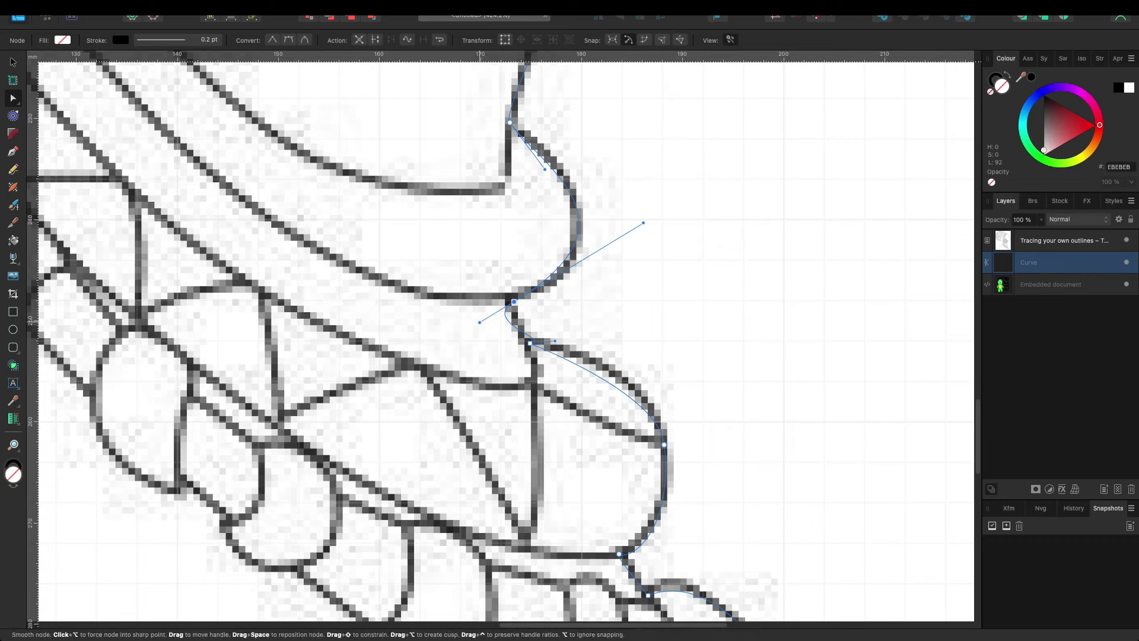
{"action": "left_click", "coordinate": [530, 342]}
{"action": "left_click_drag", "start_coordinate": [554, 340], "coordinate": [500, 309]}
{"action": "left_click_drag", "start_coordinate": [617, 378], "coordinate": [617, 372]}
{"action": "scroll", "coordinate": [497, 335], "scroll_direction": "down", "scroll_amount": 1}
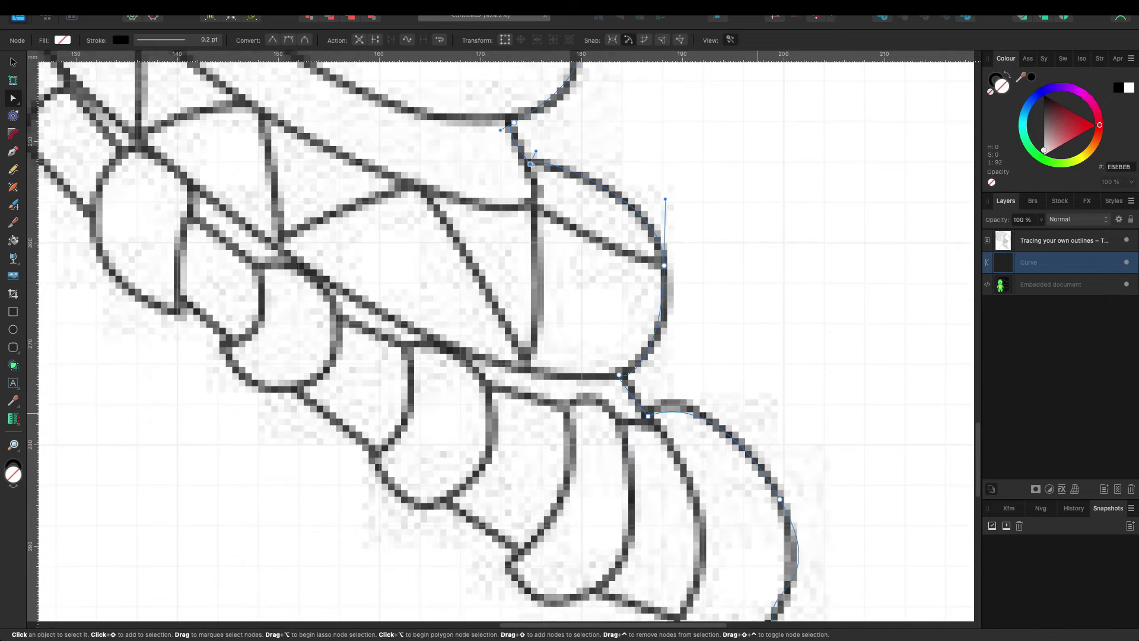
{"action": "left_click_drag", "start_coordinate": [649, 416], "coordinate": [642, 411]}
{"action": "key", "text": "Escape"}
{"action": "scroll", "coordinate": [499, 335], "scroll_direction": "up", "scroll_amount": 4}
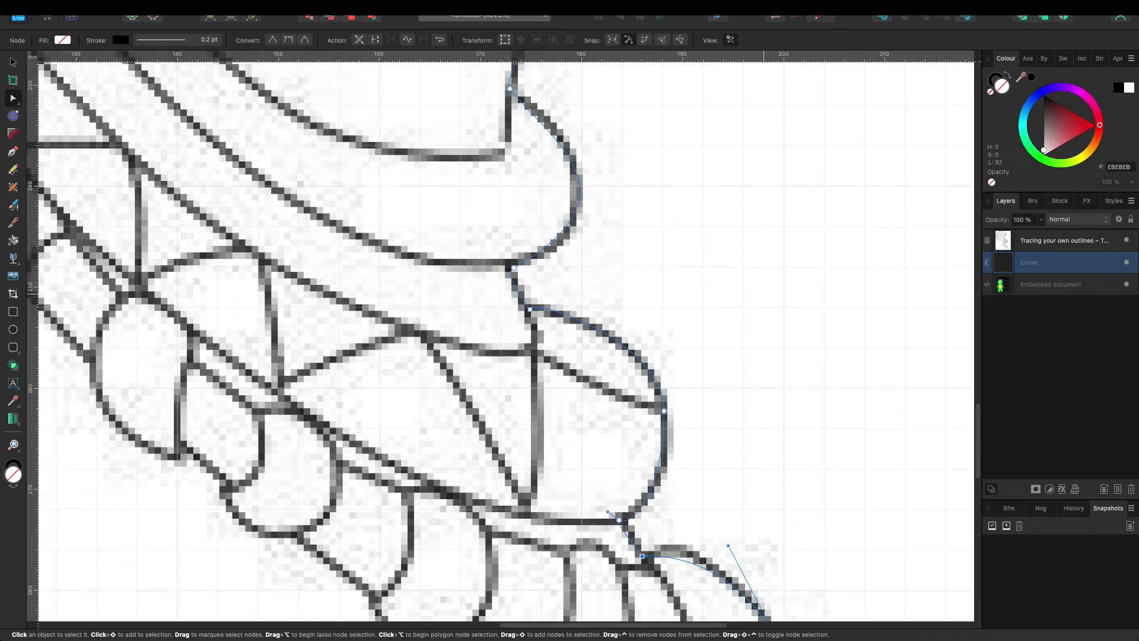
{"action": "scroll", "coordinate": [498, 336], "scroll_direction": "down", "scroll_amount": 5}
{"action": "scroll", "coordinate": [498, 335], "scroll_direction": "down", "scroll_amount": 3}
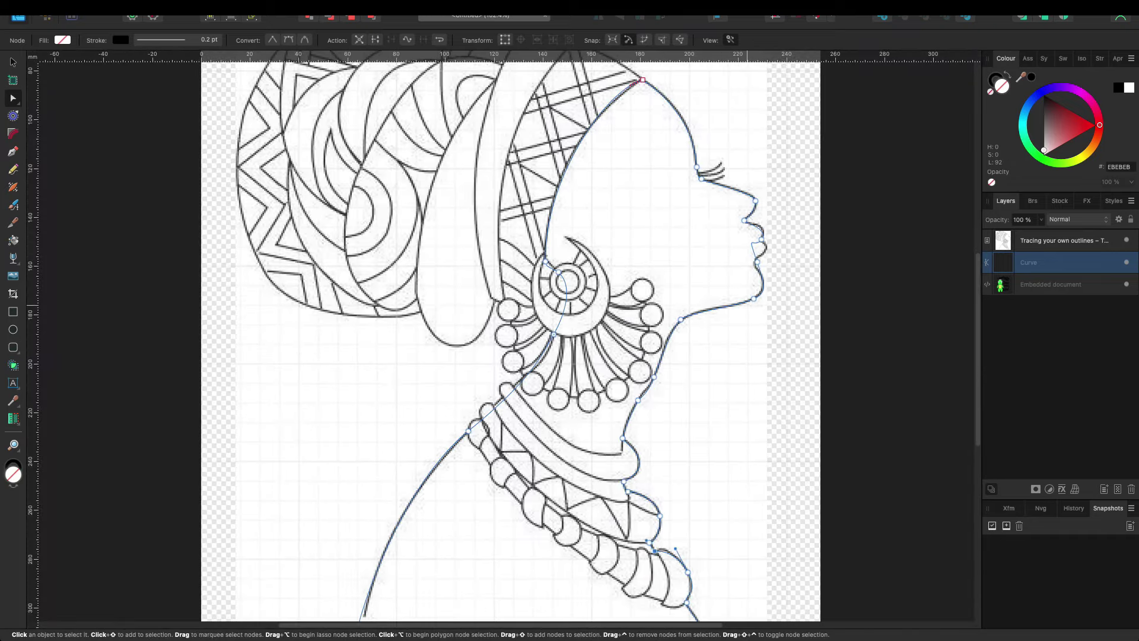
Step: Rename the silhouette curve layer to 'head' and deselect it
{"action": "double_click", "coordinate": [1029, 263]}
{"action": "type", "text": "head"}
{"action": "key", "text": "Return"}
{"action": "scroll", "coordinate": [737, 620], "scroll_direction": "down", "scroll_amount": 3}
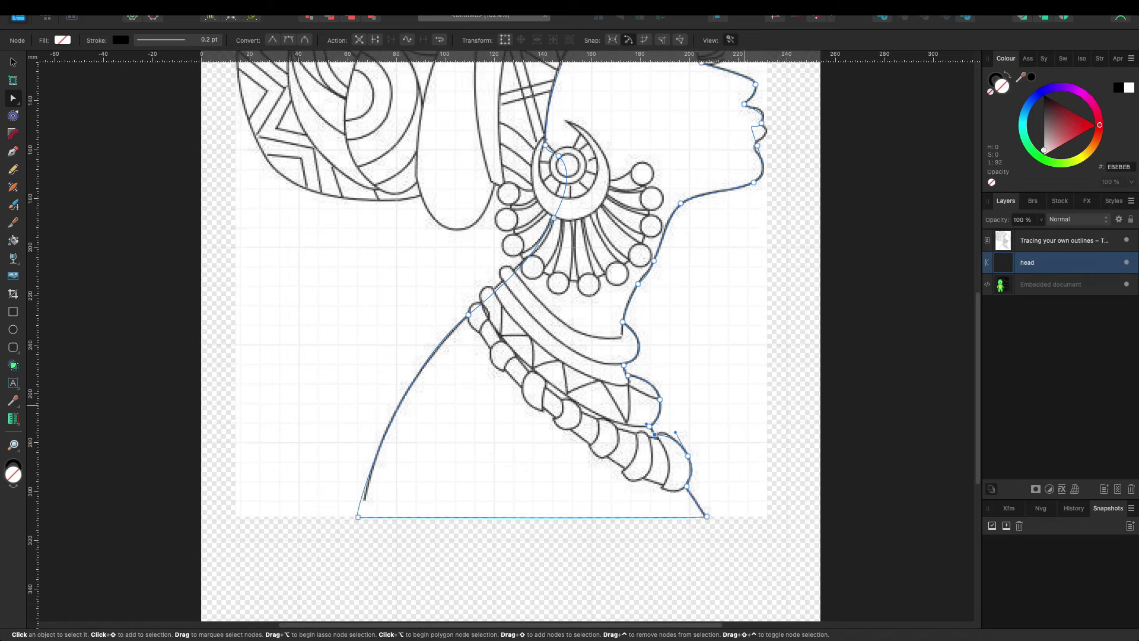
{"action": "left_click", "coordinate": [737, 622]}
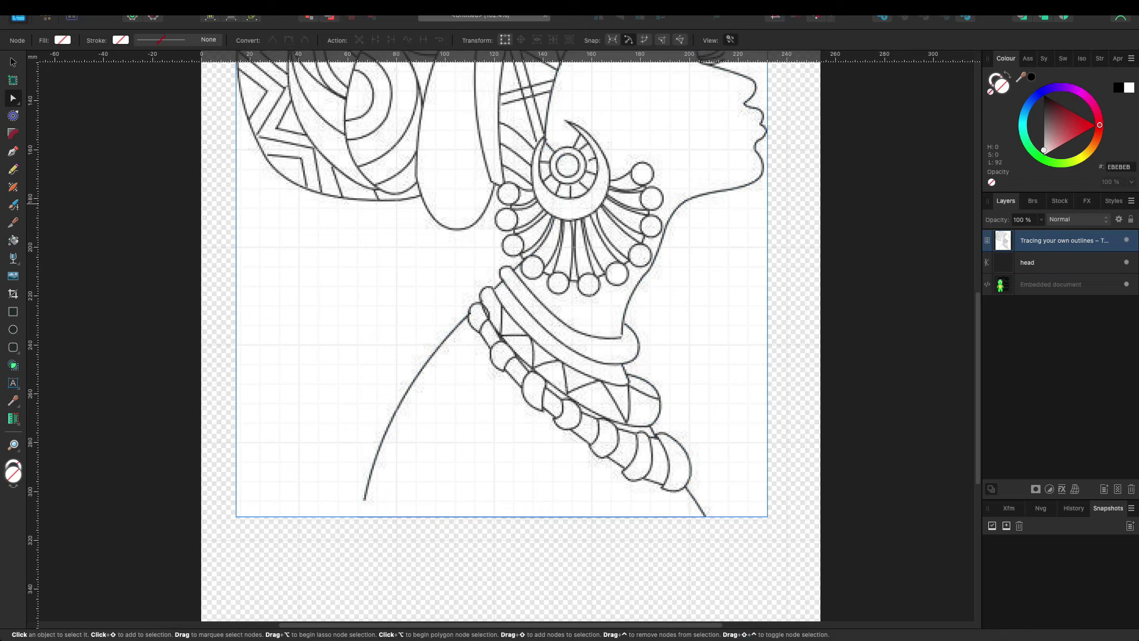
{"action": "key", "text": "p"}
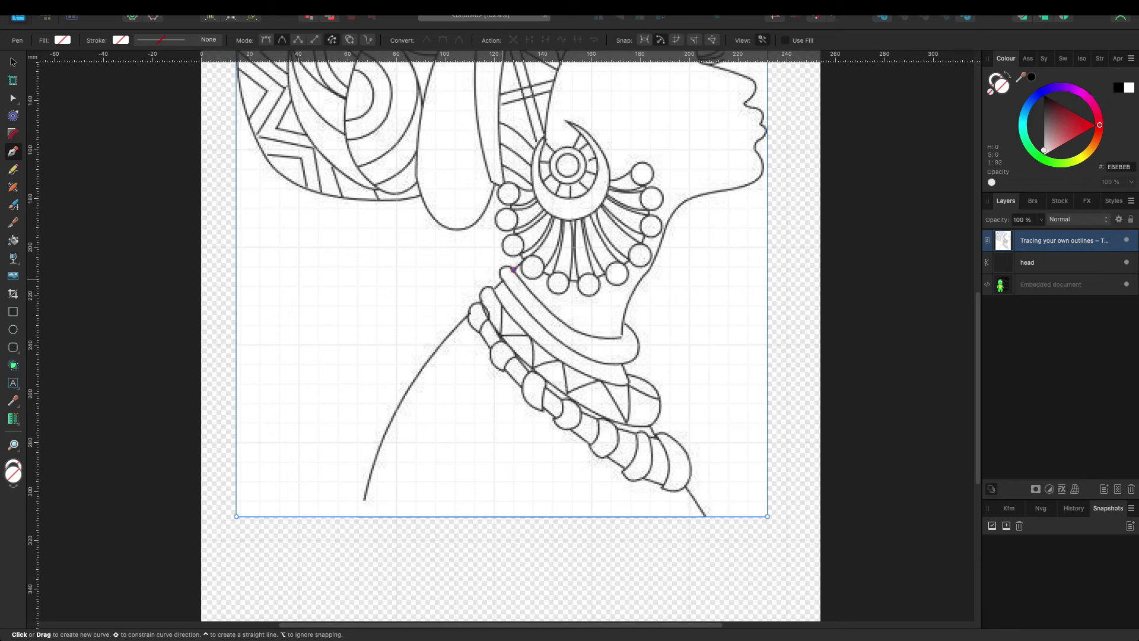
Step: Draw a closed five-node shape around the upper necklace band
{"action": "left_click", "coordinate": [513, 269]}
{"action": "left_click", "coordinate": [614, 365]}
{"action": "left_click", "coordinate": [638, 341]}
{"action": "left_click", "coordinate": [622, 318]}
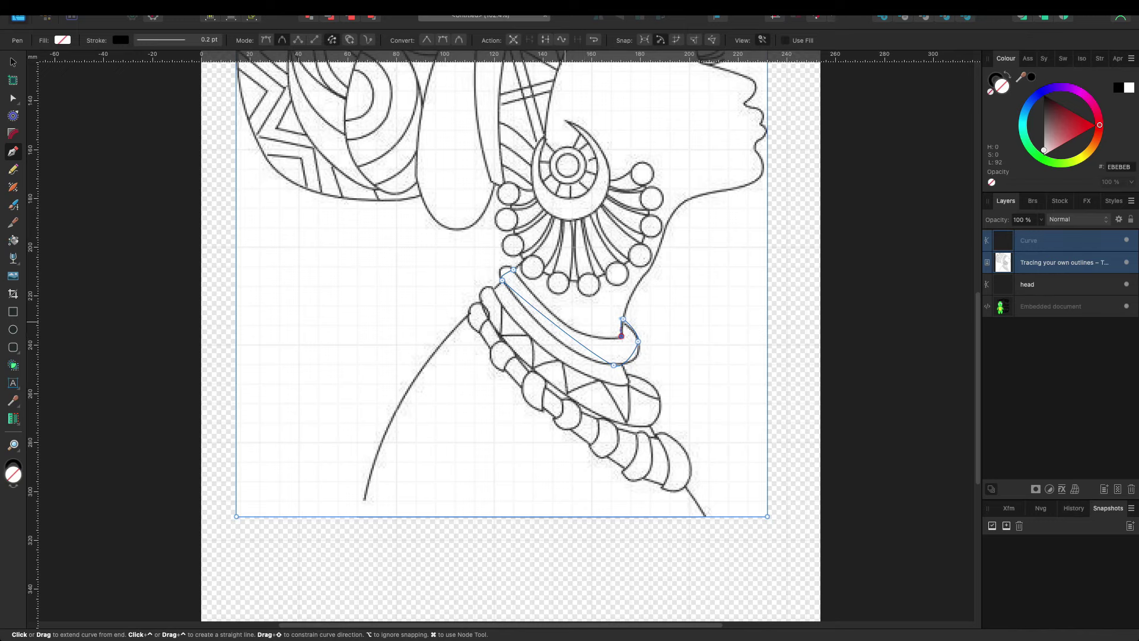
{"action": "left_click", "coordinate": [621, 336]}
{"action": "left_click", "coordinate": [513, 270]}
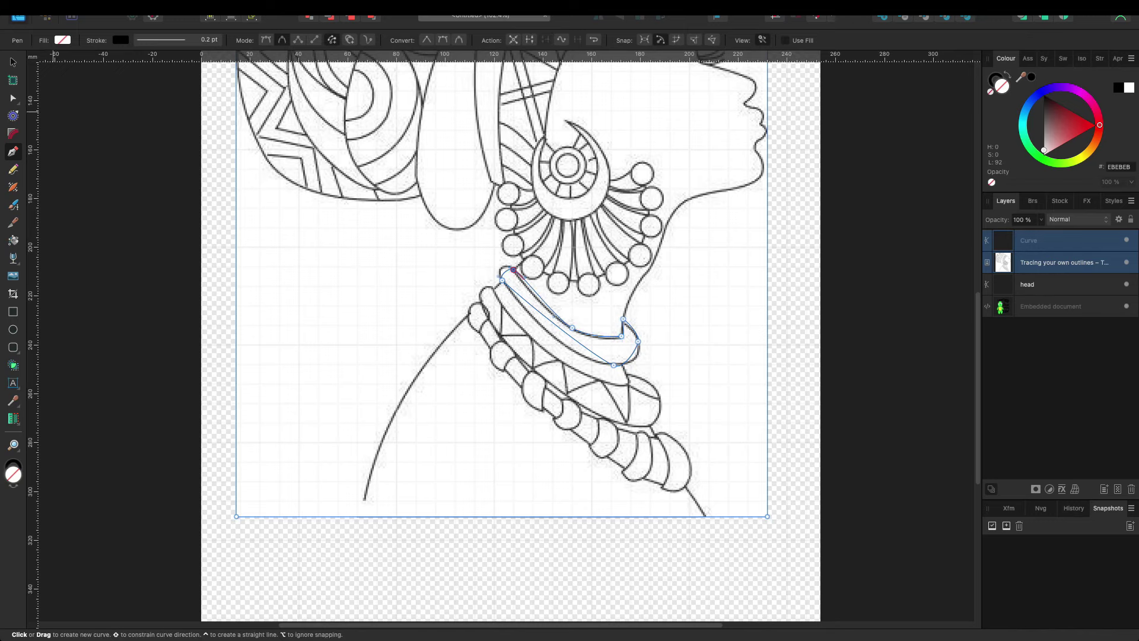
{"action": "key", "text": "a"}
Step: Pull the band's upper and lower segments and bottom node onto the drawn necklace lines
{"action": "scroll", "coordinate": [506, 304], "scroll_direction": "up", "scroll_amount": 5}
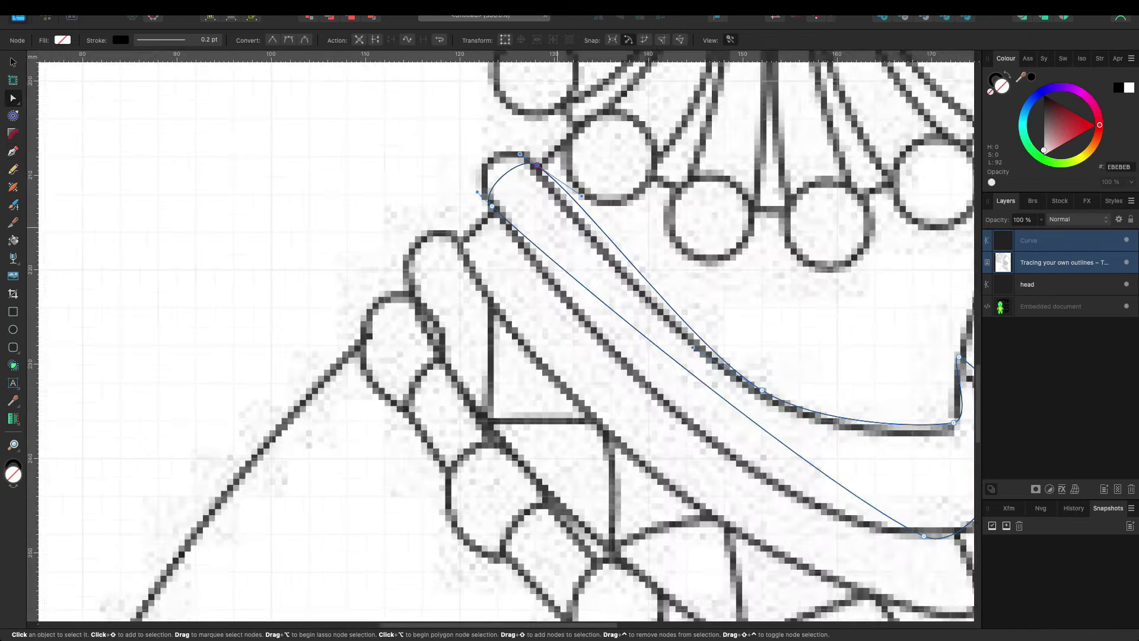
{"action": "left_click_drag", "start_coordinate": [741, 415], "coordinate": [721, 451]}
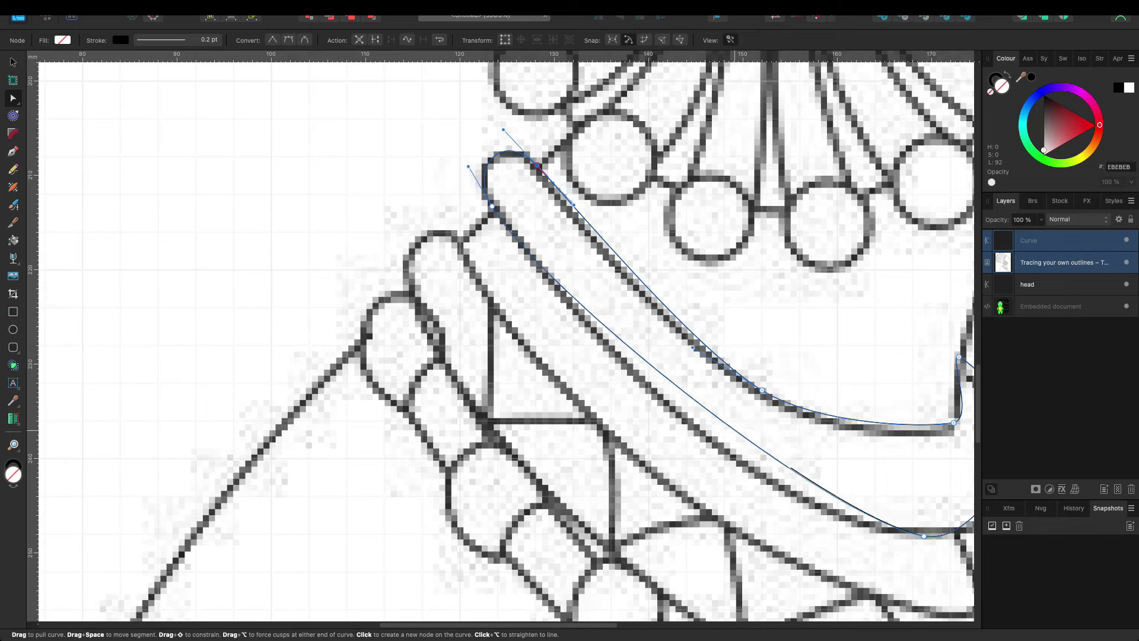
{"action": "left_click_drag", "start_coordinate": [607, 240], "coordinate": [612, 249]}
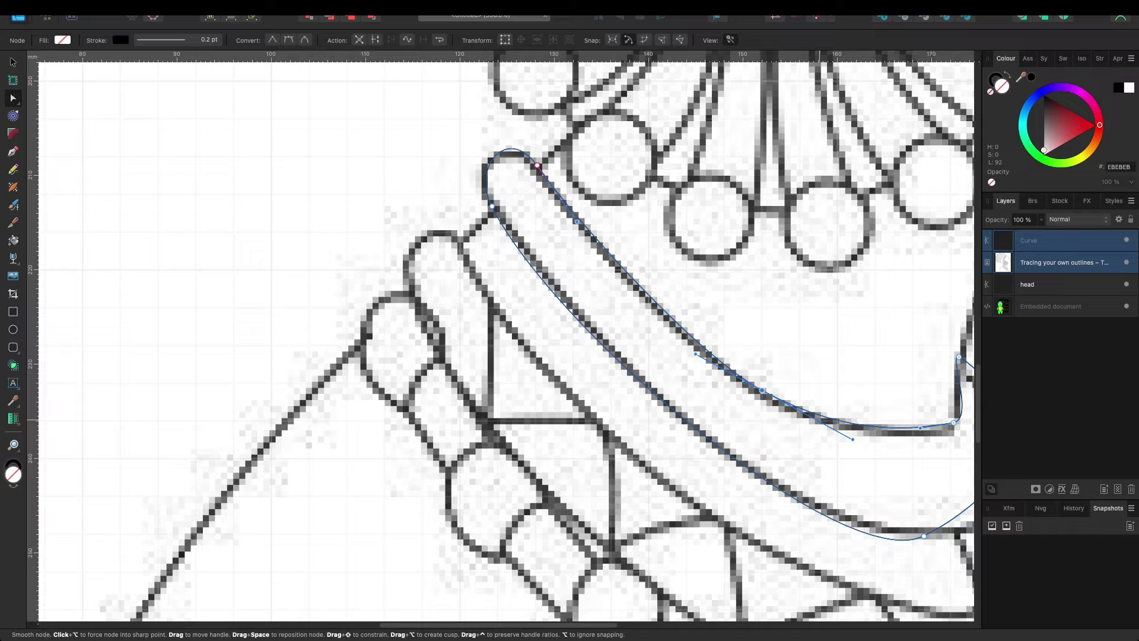
{"action": "scroll", "coordinate": [537, 166], "scroll_direction": "down", "scroll_amount": 5}
{"action": "scroll", "coordinate": [537, 166], "scroll_direction": "right", "scroll_amount": 10}
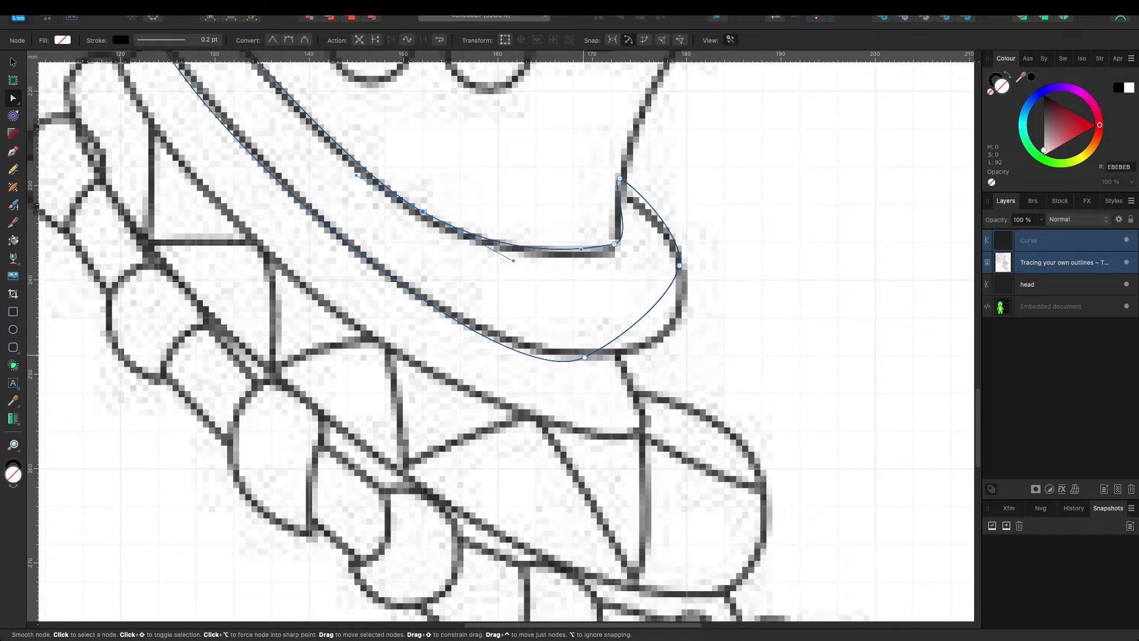
{"action": "left_click_drag", "start_coordinate": [584, 358], "coordinate": [593, 353]}
{"action": "left_click_drag", "start_coordinate": [512, 392], "coordinate": [518, 403]}
Step: Round the band's end and move its top node onto the outline
{"action": "left_click_drag", "start_coordinate": [676, 295], "coordinate": [695, 351]}
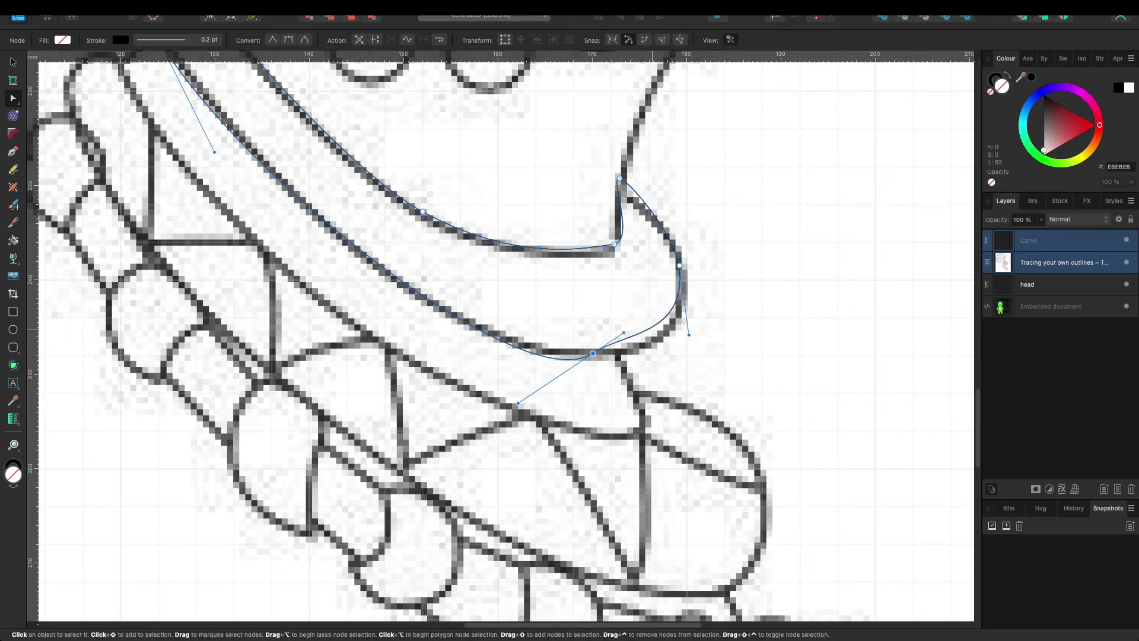
{"action": "mouse_move", "coordinate": [519, 404]}
{"action": "left_mouse_down"}
{"action": "mouse_move", "coordinate": [504, 366]}
{"action": "mouse_move", "coordinate": [449, 358]}
{"action": "left_mouse_up"}
{"action": "left_click_drag", "start_coordinate": [620, 178], "coordinate": [625, 194]}
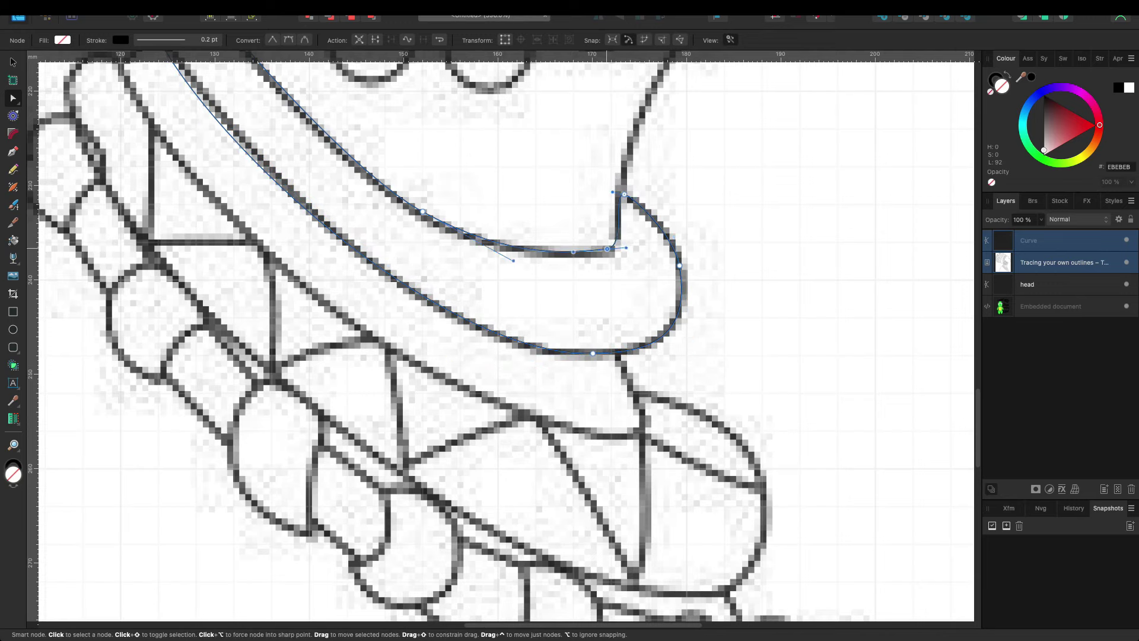
{"action": "key", "text": "Escape"}
{"action": "scroll", "coordinate": [413, 214], "scroll_direction": "up", "scroll_amount": 3}
{"action": "left_click", "coordinate": [413, 295]}
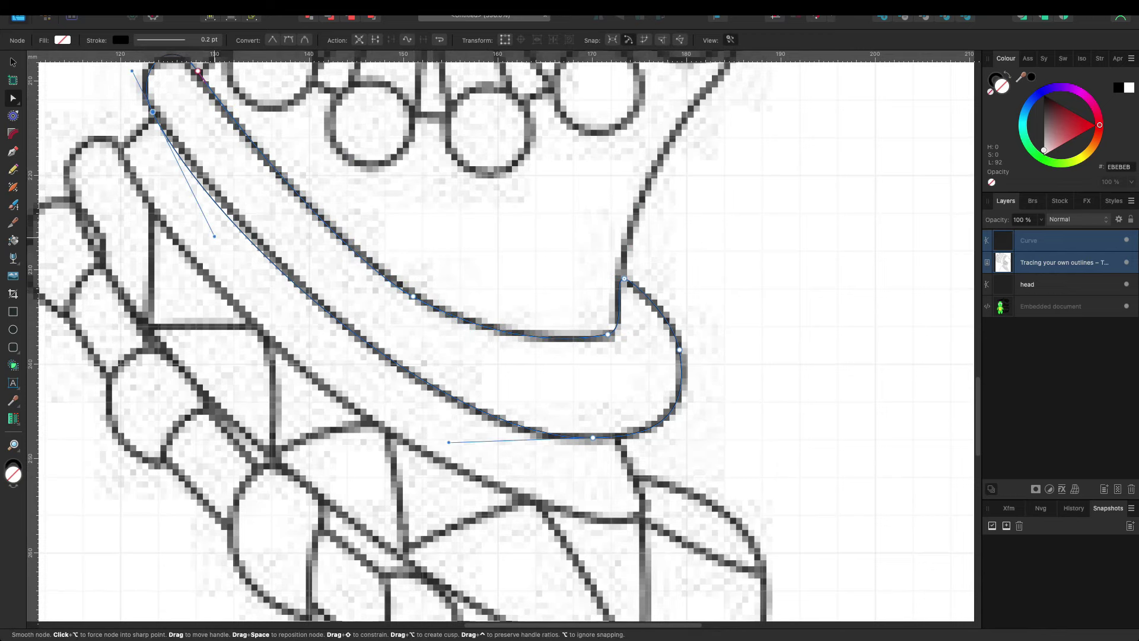
{"action": "left_click", "coordinate": [153, 111]}
Step: Rename the band layer to 'necklace' and give it a brown fill
{"action": "double_click", "coordinate": [1029, 240]}
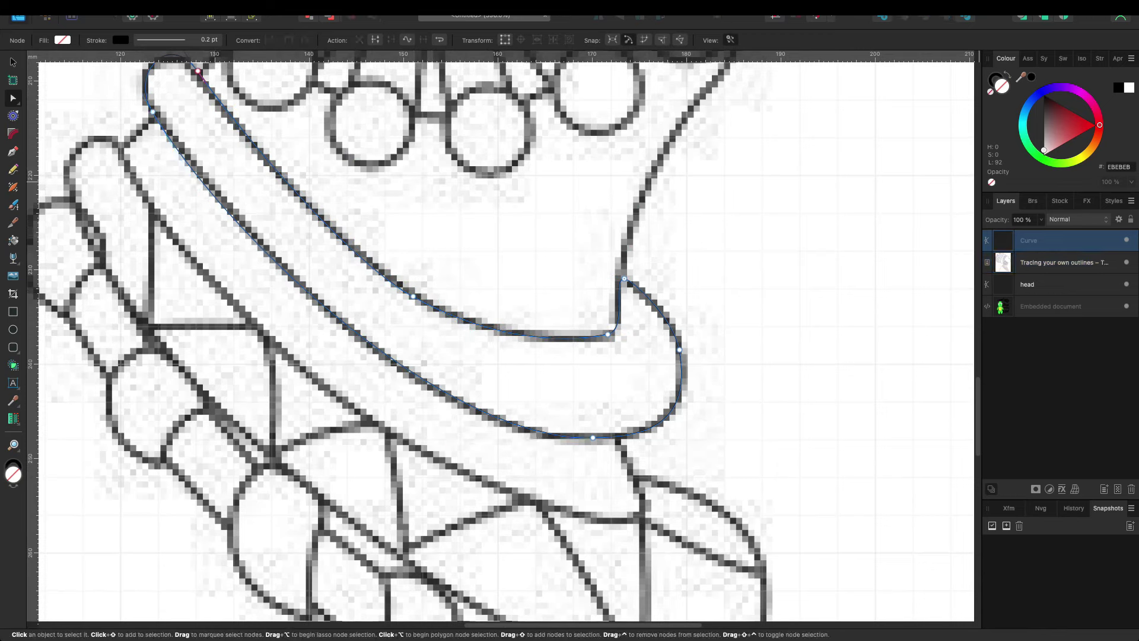
{"action": "type", "text": "necklace"}
{"action": "key", "text": "Return"}
{"action": "left_click", "coordinate": [1073, 118]}
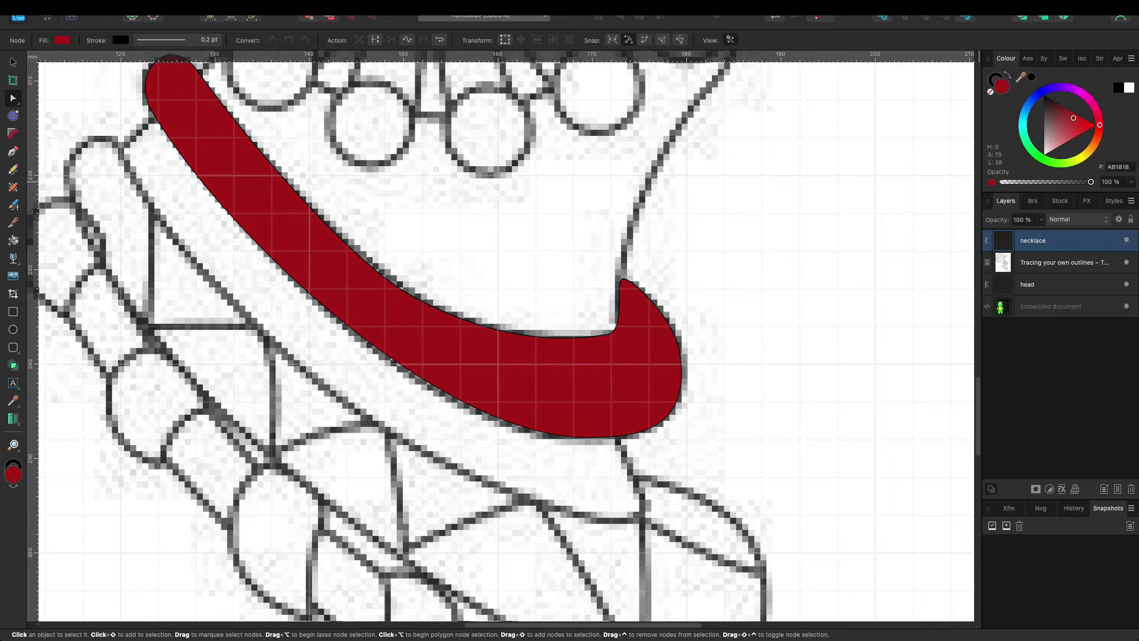
{"action": "mouse_move", "coordinate": [1100, 124]}
{"action": "left_mouse_down"}
{"action": "mouse_move", "coordinate": [1094, 143]}
{"action": "mouse_move", "coordinate": [1098, 111]}
{"action": "mouse_move", "coordinate": [1095, 144]}
{"action": "mouse_move", "coordinate": [1073, 124]}
{"action": "left_mouse_up"}
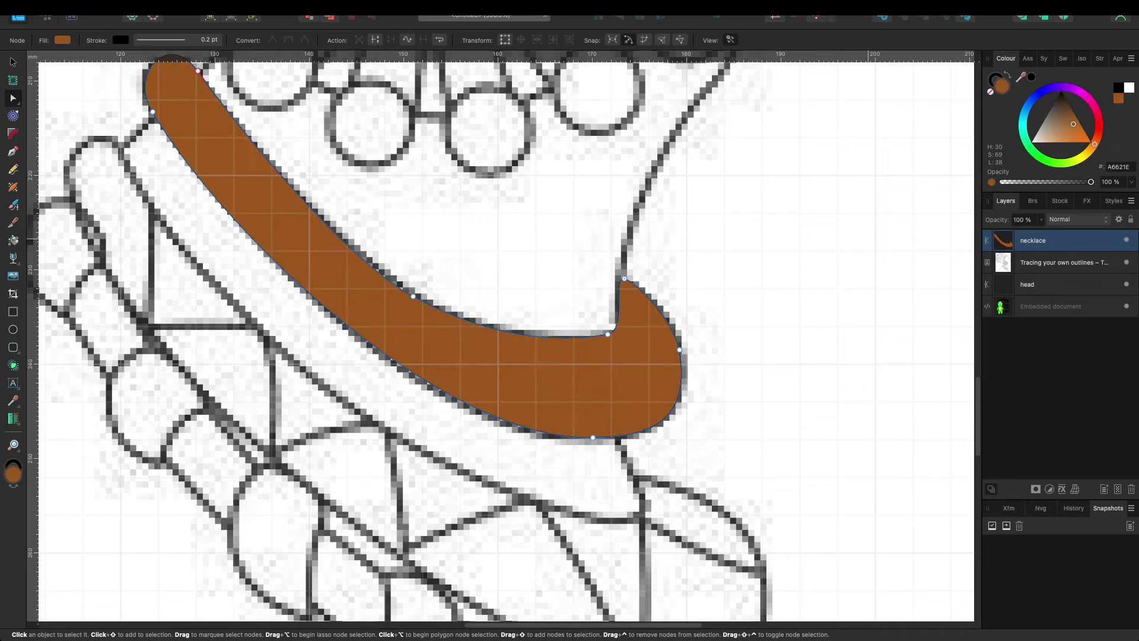
{"action": "scroll", "coordinate": [938, 432], "scroll_direction": "down", "scroll_amount": 3}
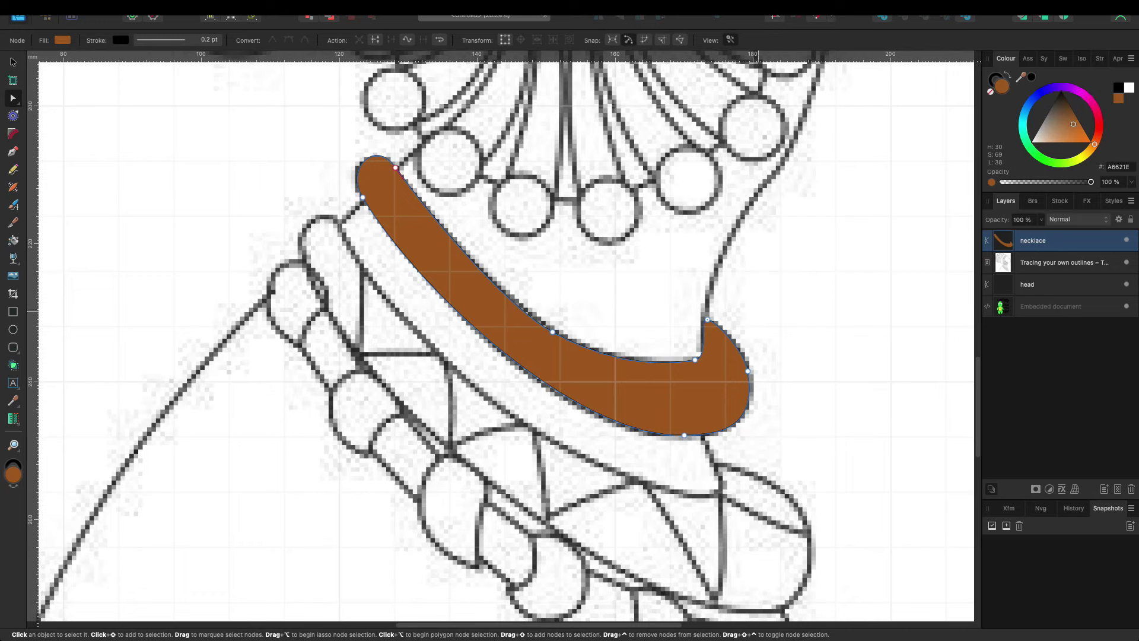
Step: Thicken the necklace band's outline to 0.8 pt
{"action": "left_click", "coordinate": [160, 40]}
{"action": "left_click_drag", "start_coordinate": [126, 77], "coordinate": [137, 78]}
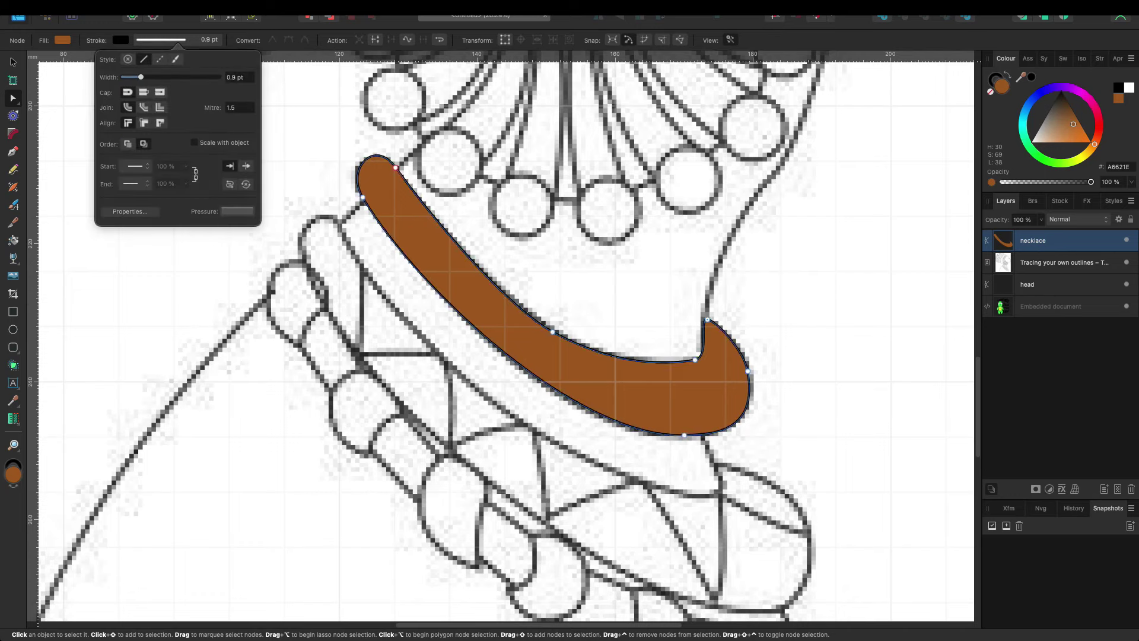
{"action": "left_click", "coordinate": [741, 617]}
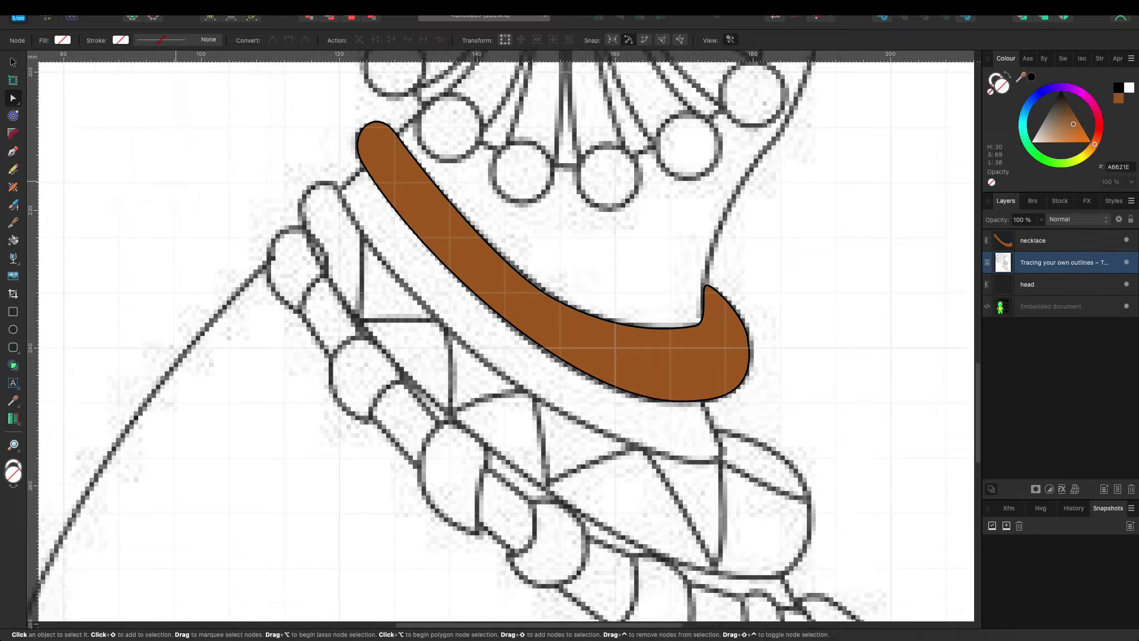
{"action": "scroll", "coordinate": [474, 333], "scroll_direction": "down", "scroll_amount": 3}
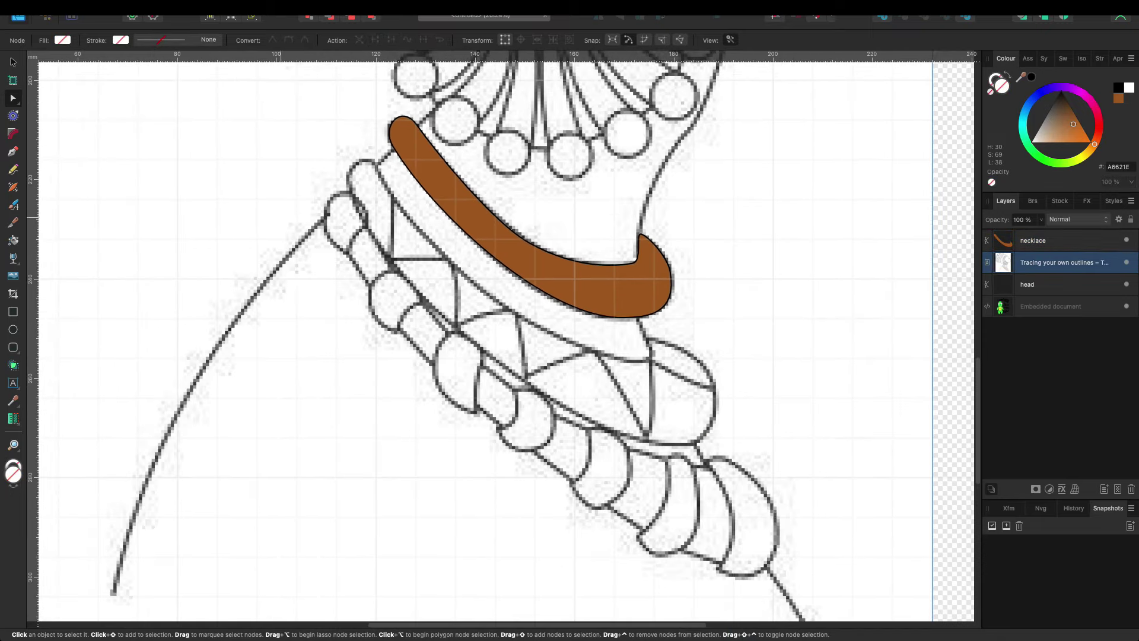
Step: Trace a closed Pen outline around the lower, triangle-patterned necklace band
{"action": "key", "text": "p"}
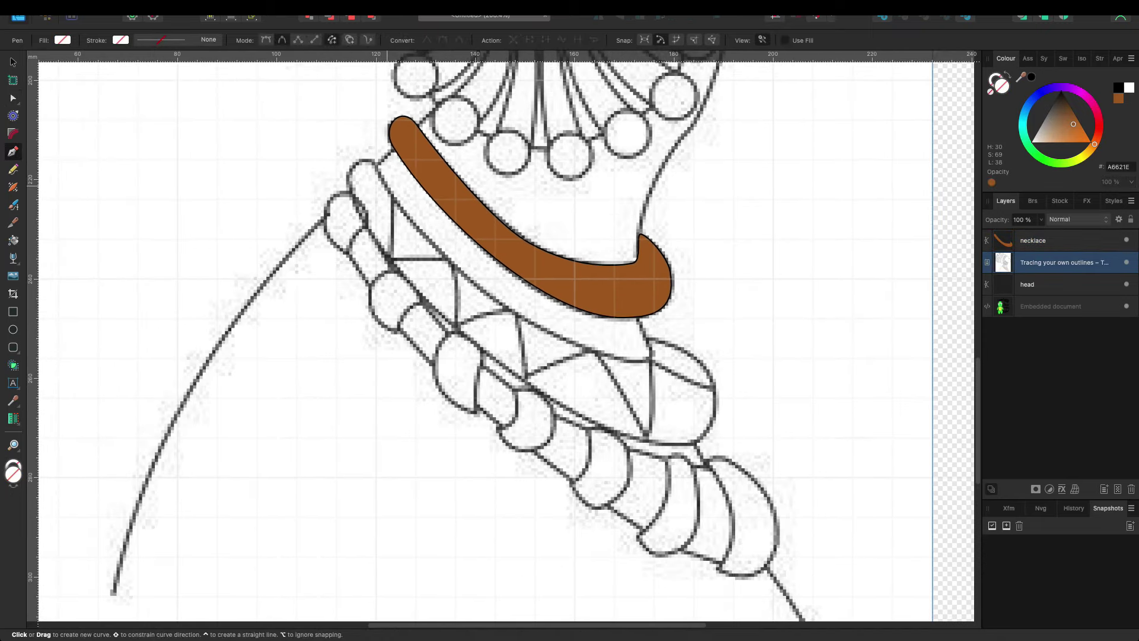
{"action": "left_click", "coordinate": [376, 163]}
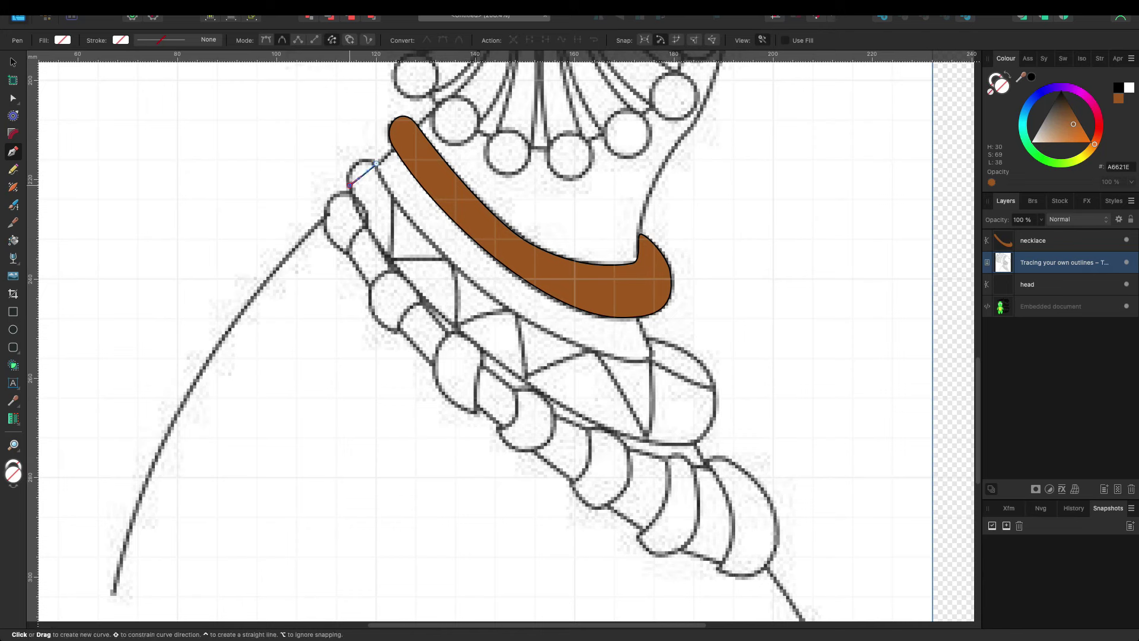
{"action": "left_click", "coordinate": [350, 186]}
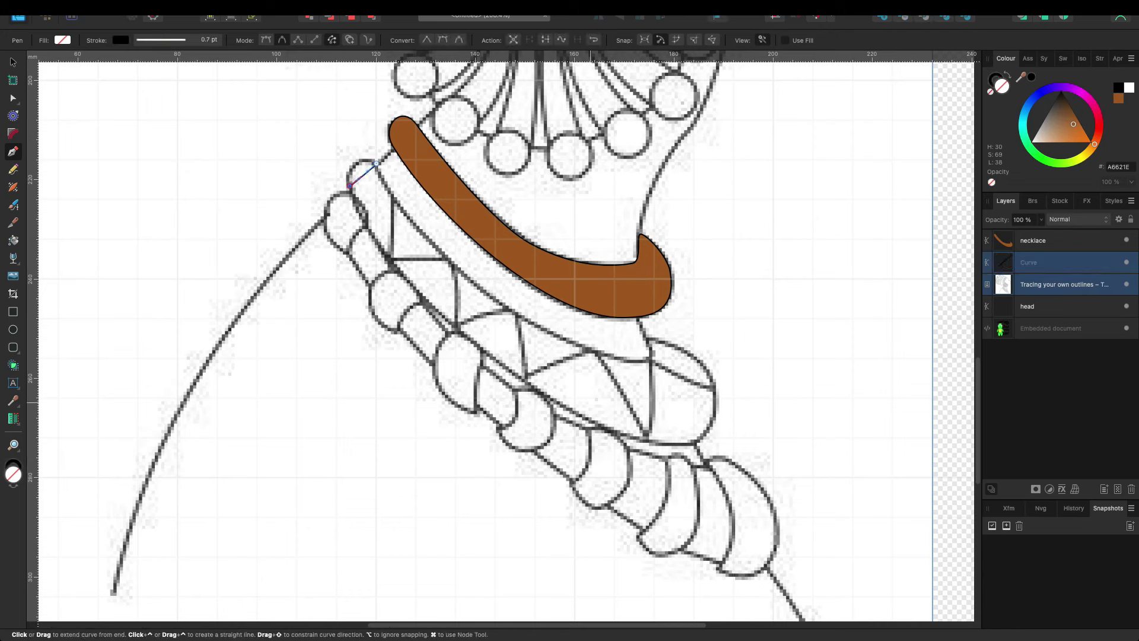
{"action": "left_click", "coordinate": [647, 442]}
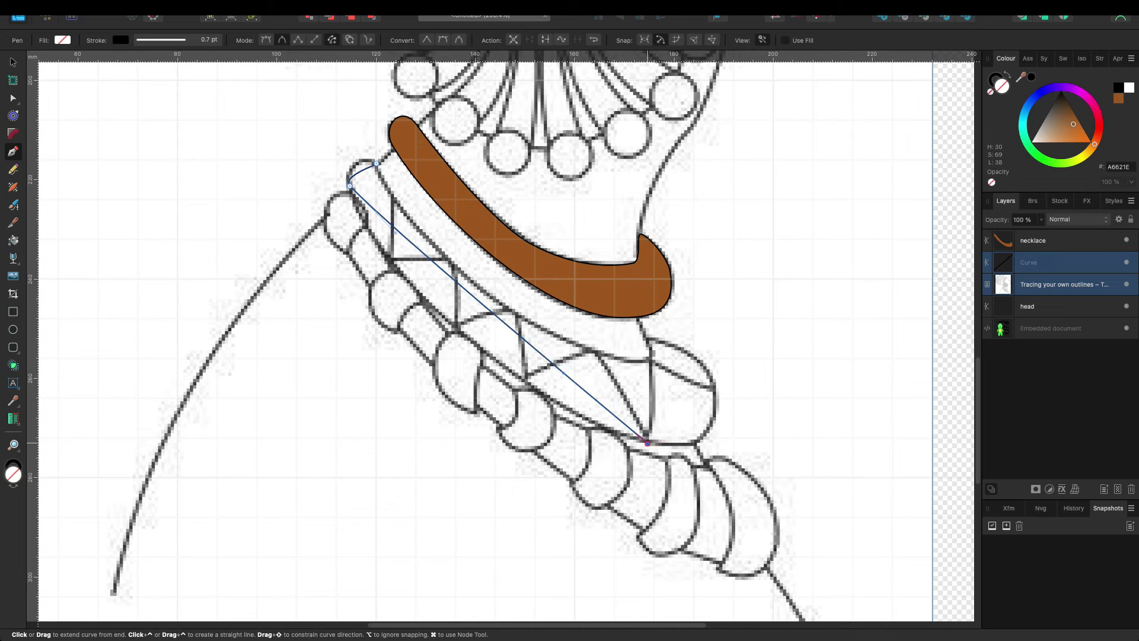
{"action": "left_click", "coordinate": [715, 418]}
{"action": "left_click", "coordinate": [701, 362]}
{"action": "left_click", "coordinate": [645, 340]}
{"action": "left_click", "coordinate": [377, 163]}
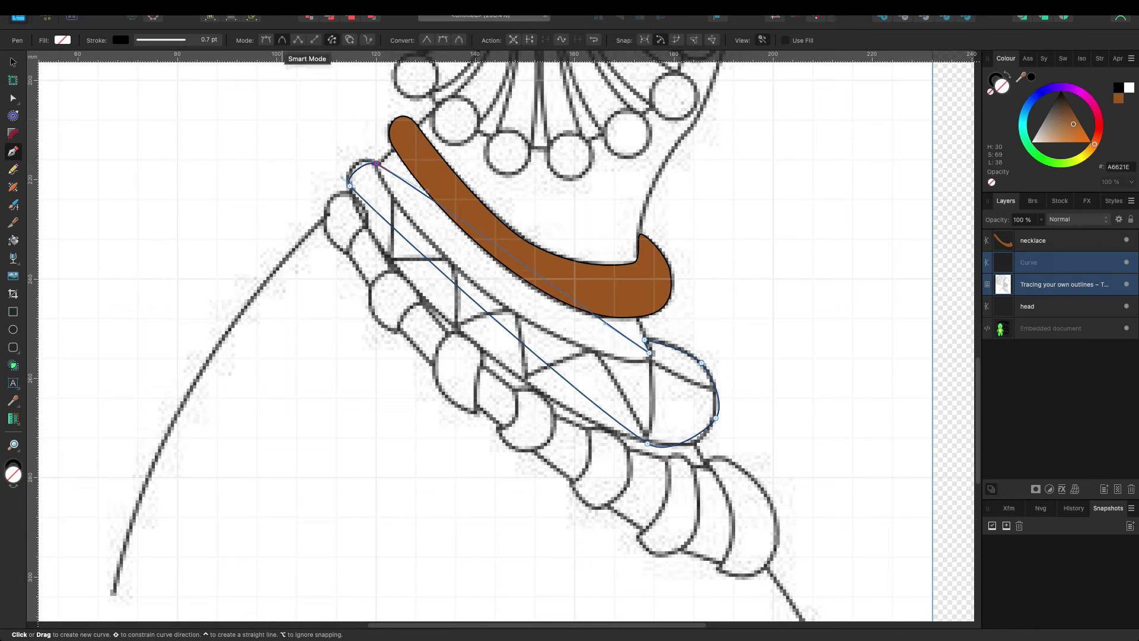
{"action": "left_click", "coordinate": [266, 40]}
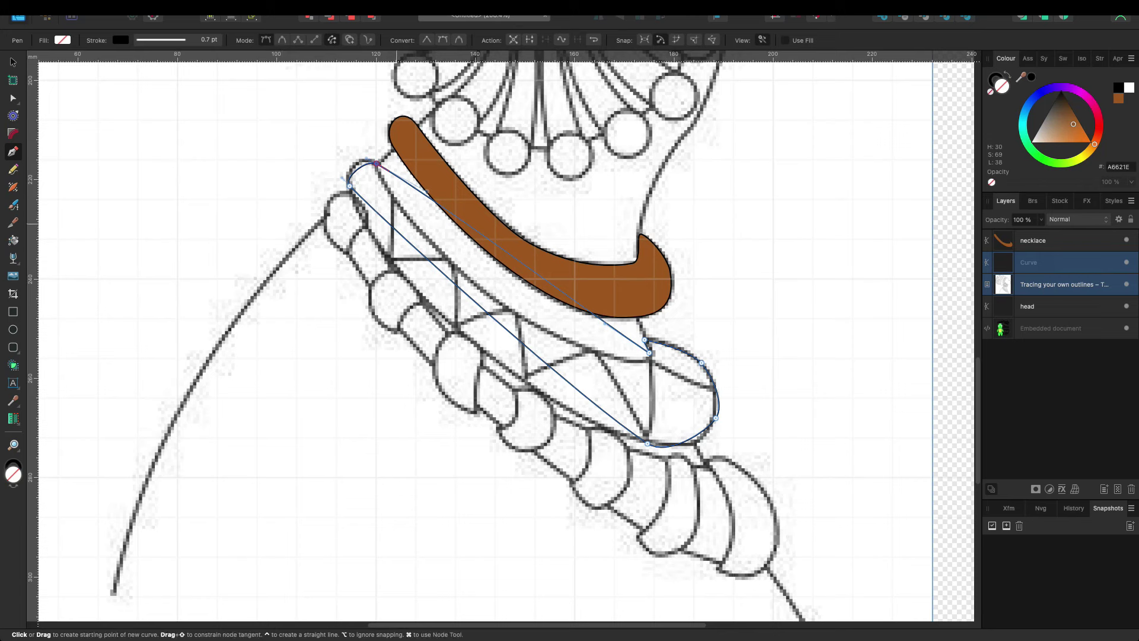
Step: Reshape the band outline's edges and handles with the Node tool to fit the band
{"action": "left_click_drag", "start_coordinate": [396, 230], "coordinate": [407, 240]}
{"action": "key", "text": "a"}
{"action": "left_click", "coordinate": [353, 164]}
{"action": "left_click_drag", "start_coordinate": [354, 164], "coordinate": [359, 167]}
{"action": "left_click_drag", "start_coordinate": [493, 308], "coordinate": [469, 342]}
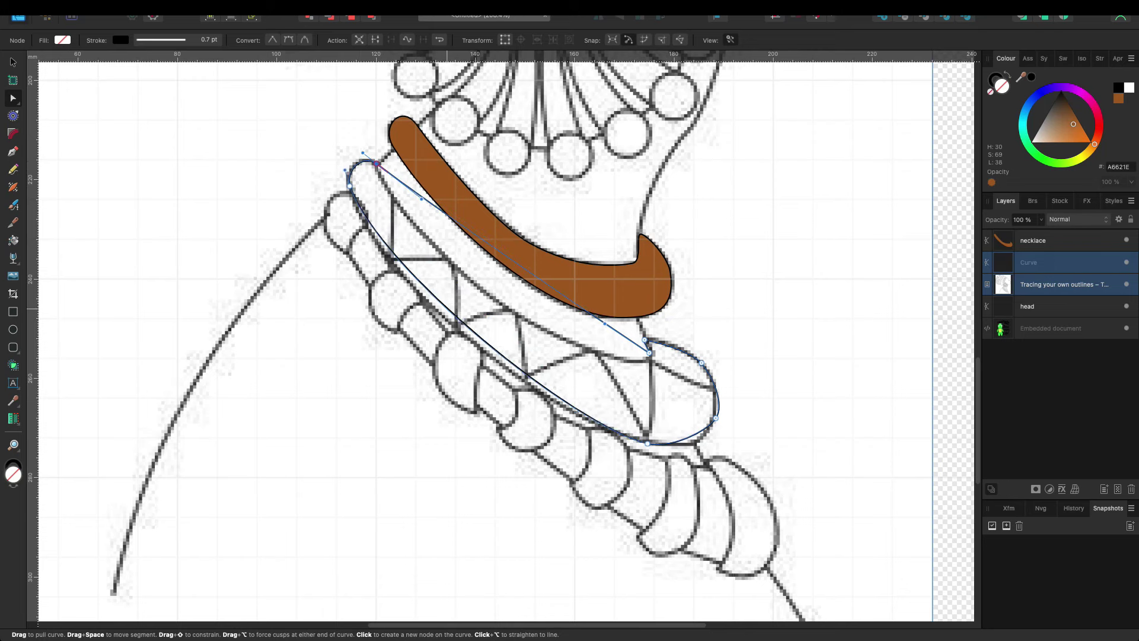
{"action": "left_click_drag", "start_coordinate": [510, 256], "coordinate": [510, 305]}
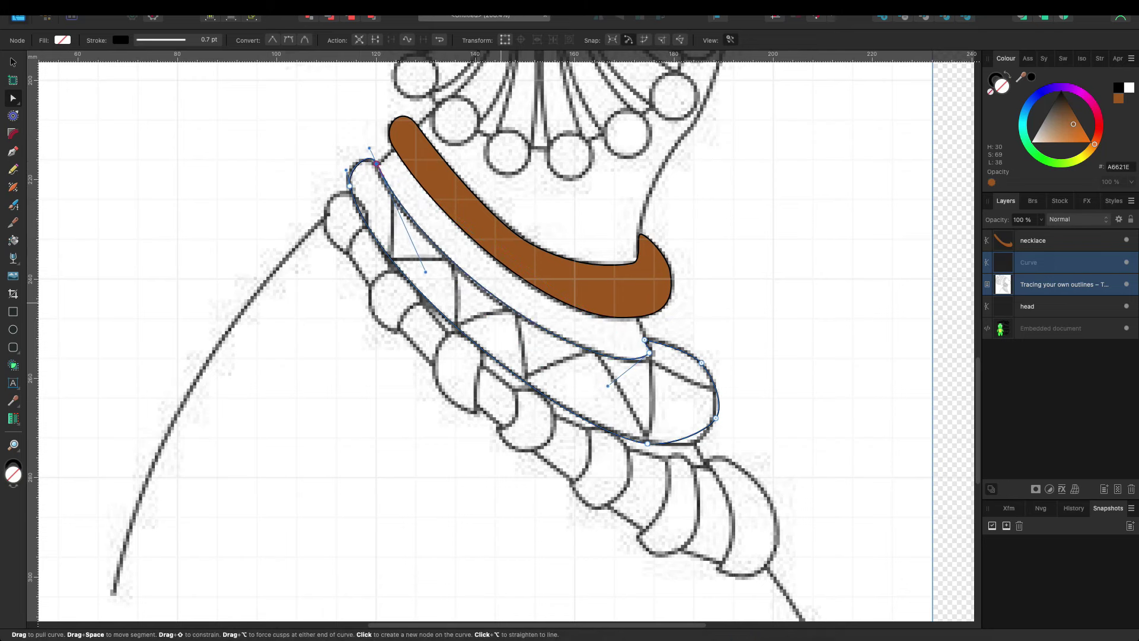
{"action": "left_click_drag", "start_coordinate": [649, 353], "coordinate": [653, 355]}
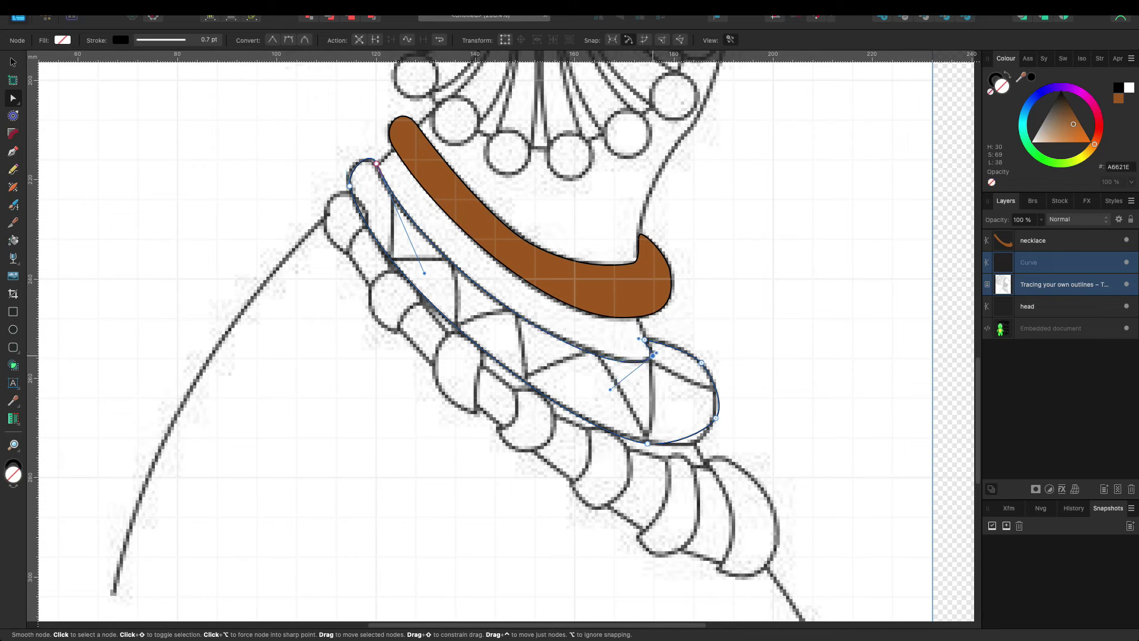
{"action": "left_click", "coordinate": [647, 443]}
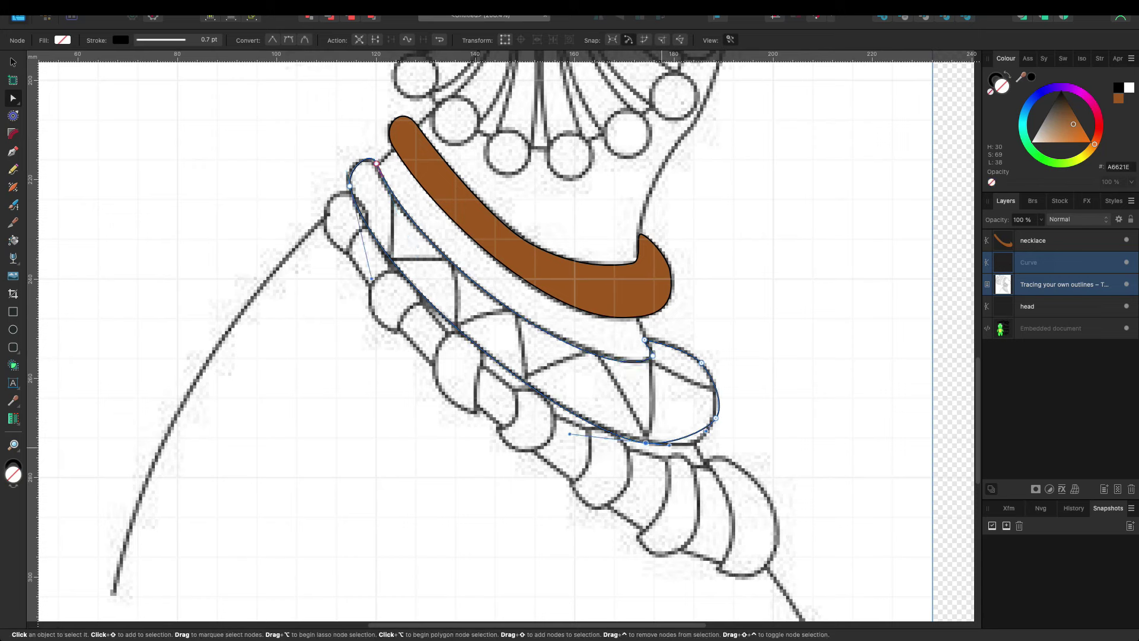
{"action": "left_click_drag", "start_coordinate": [709, 436], "coordinate": [695, 454]}
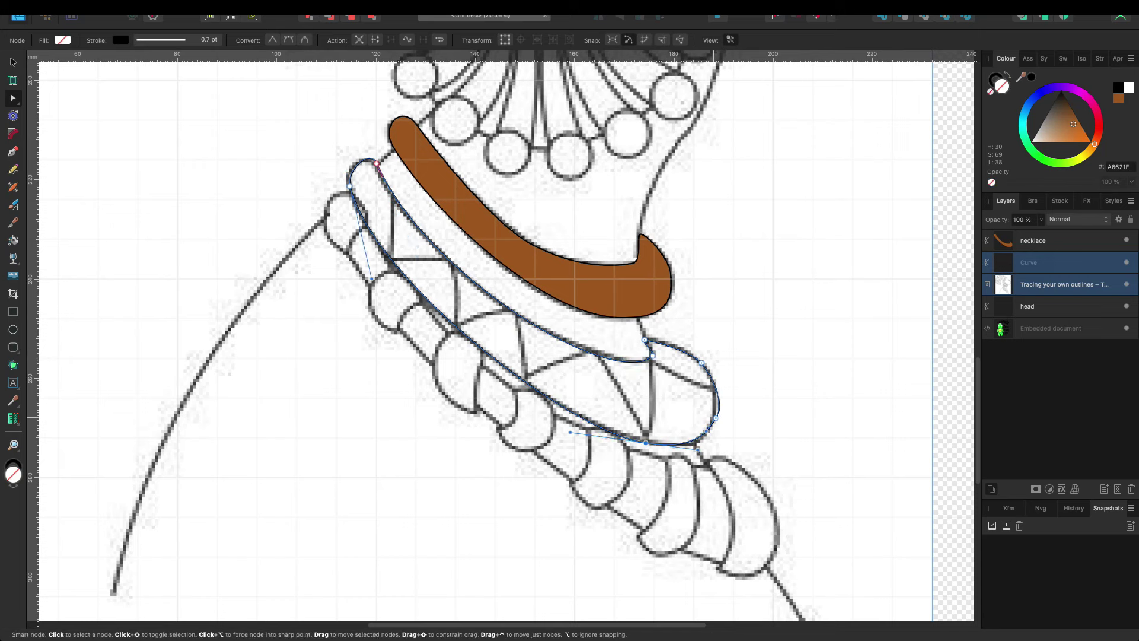
{"action": "left_click", "coordinate": [717, 418]}
{"action": "left_click_drag", "start_coordinate": [724, 405], "coordinate": [723, 397]}
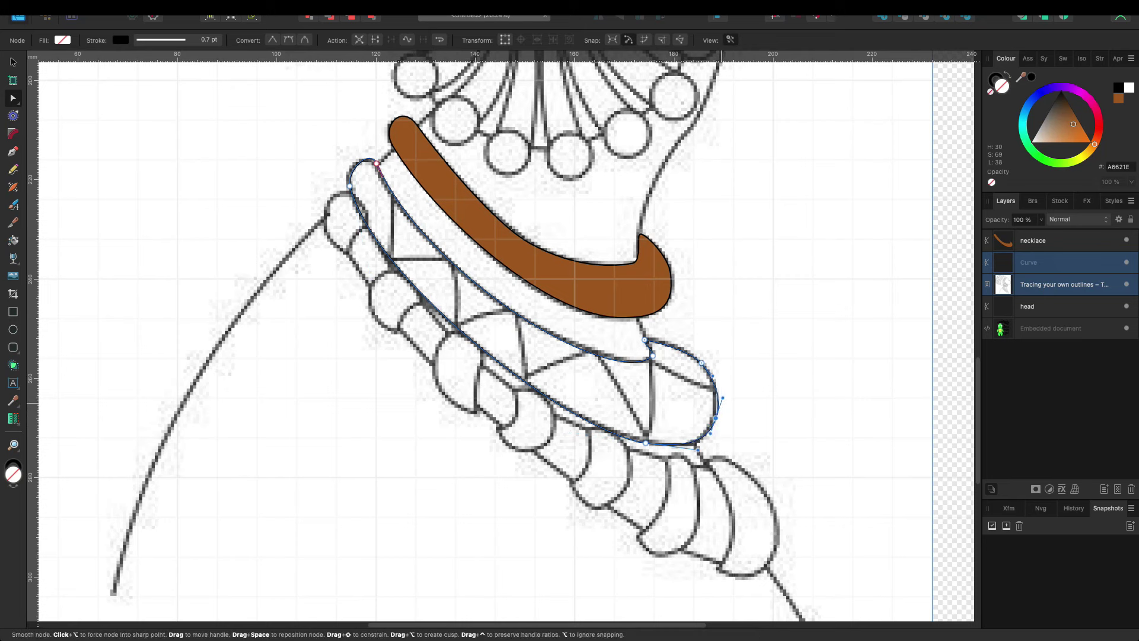
Step: Apply the brown fill, undo it, and name the band's layer 'necklace 2'
{"action": "left_click", "coordinate": [1119, 98]}
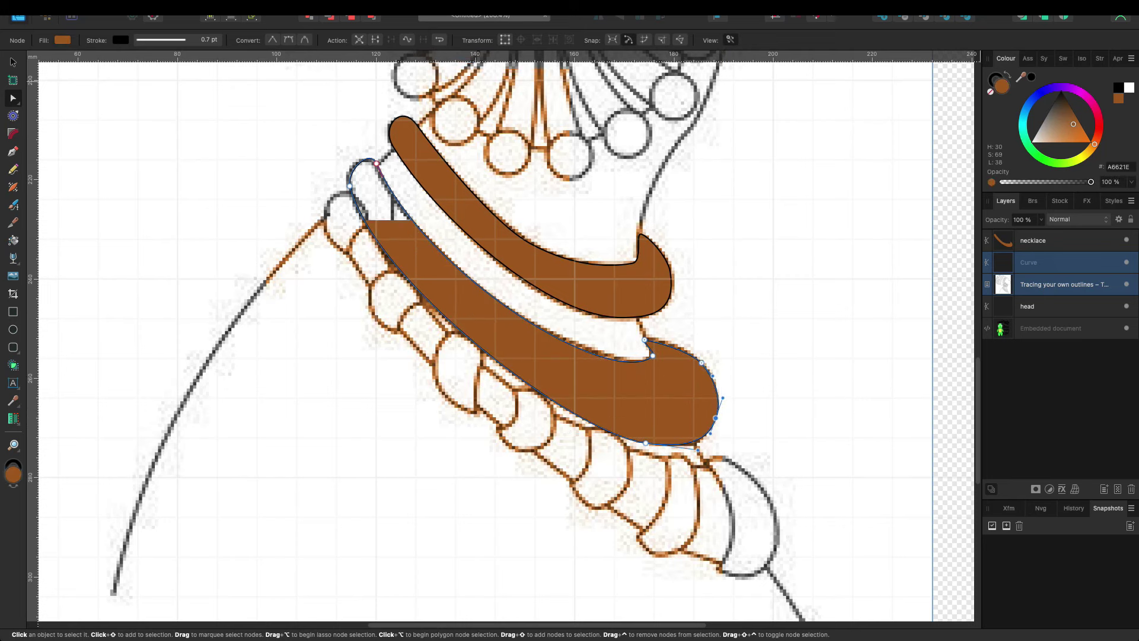
{"action": "key", "text": "ctrl+z"}
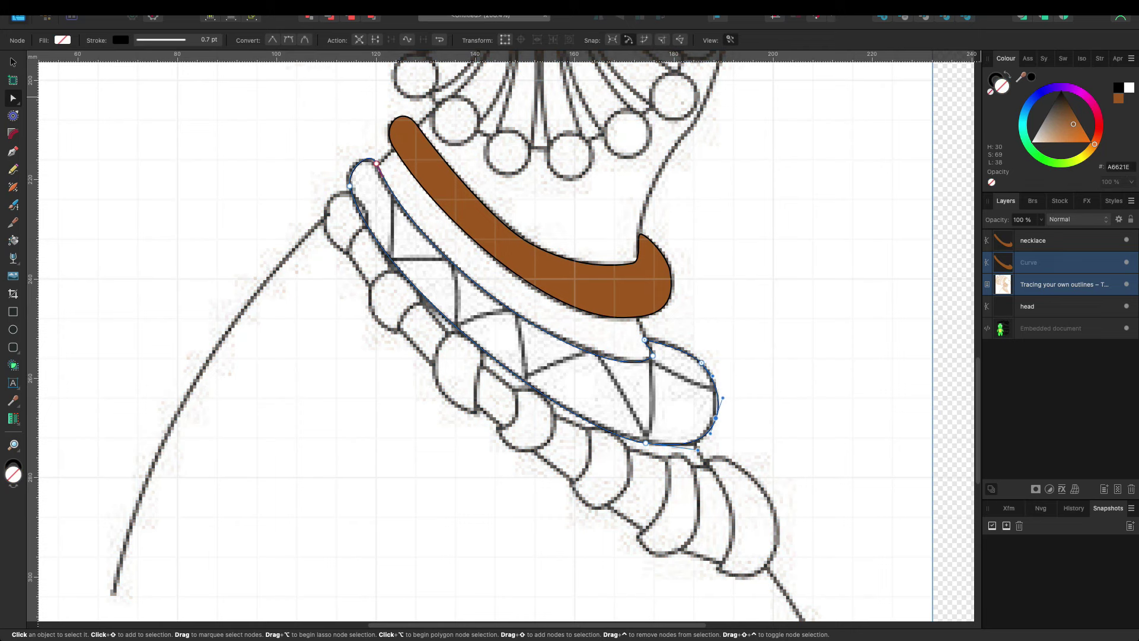
{"action": "key", "text": "ctrl+z"}
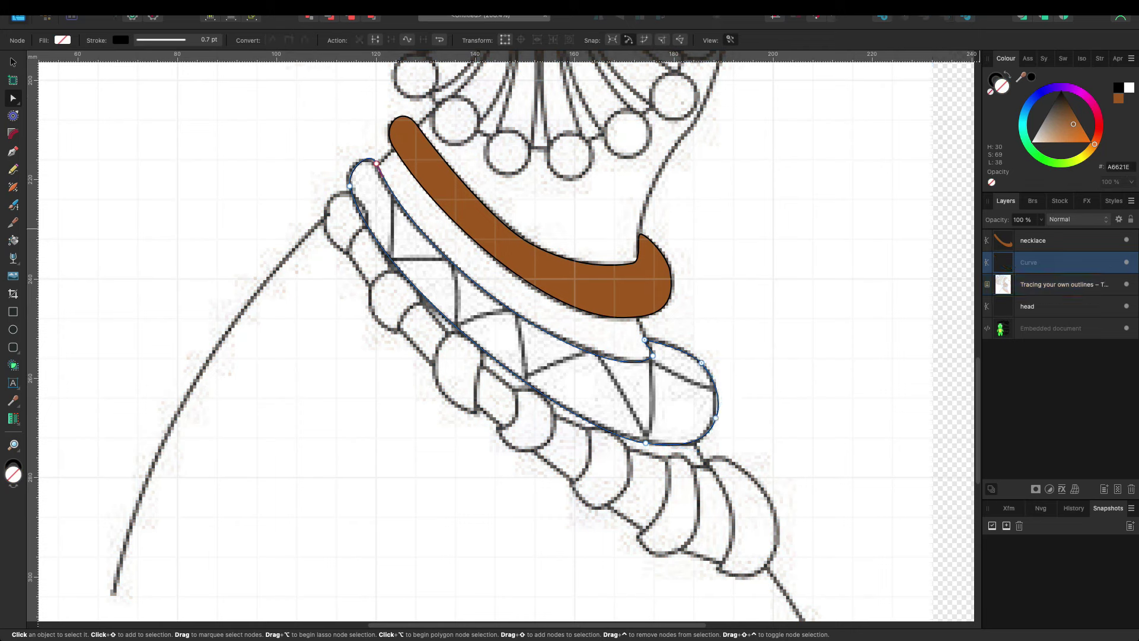
{"action": "type", "text": "necklace 2"}
{"action": "key", "text": "Return"}
{"action": "scroll", "coordinate": [504, 339], "scroll_direction": "down", "scroll_amount": 3}
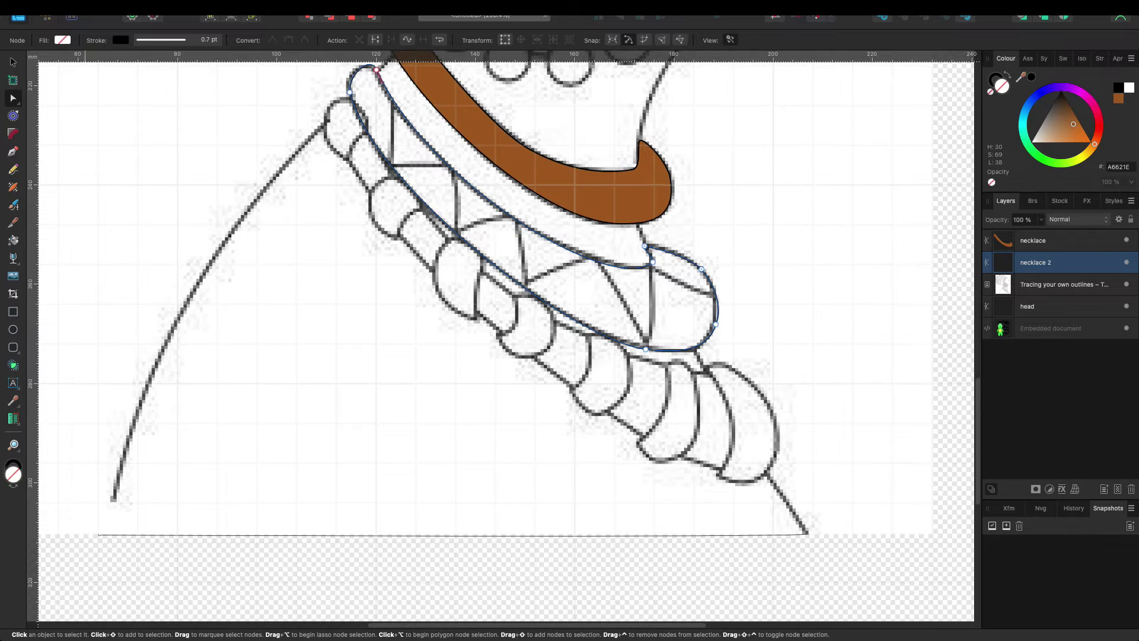
{"action": "scroll", "coordinate": [504, 338], "scroll_direction": "up", "scroll_amount": 2}
Step: Draw a zigzag Pen path following the triangle pattern across the lower band
{"action": "key", "text": "v"}
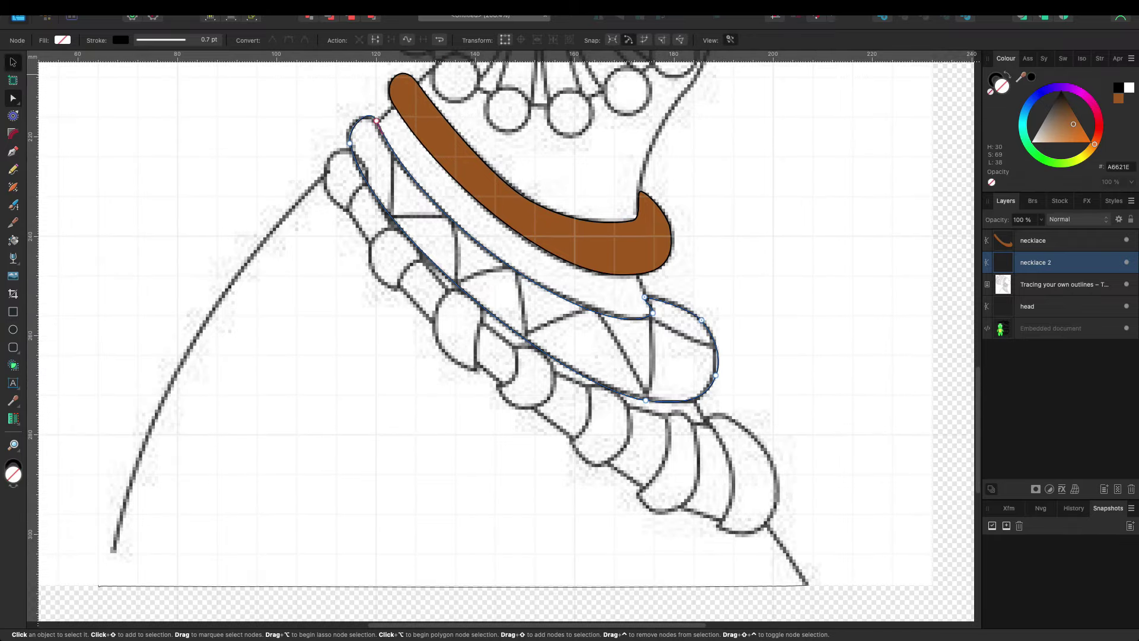
{"action": "left_click", "coordinate": [1062, 285]}
{"action": "key", "text": "p"}
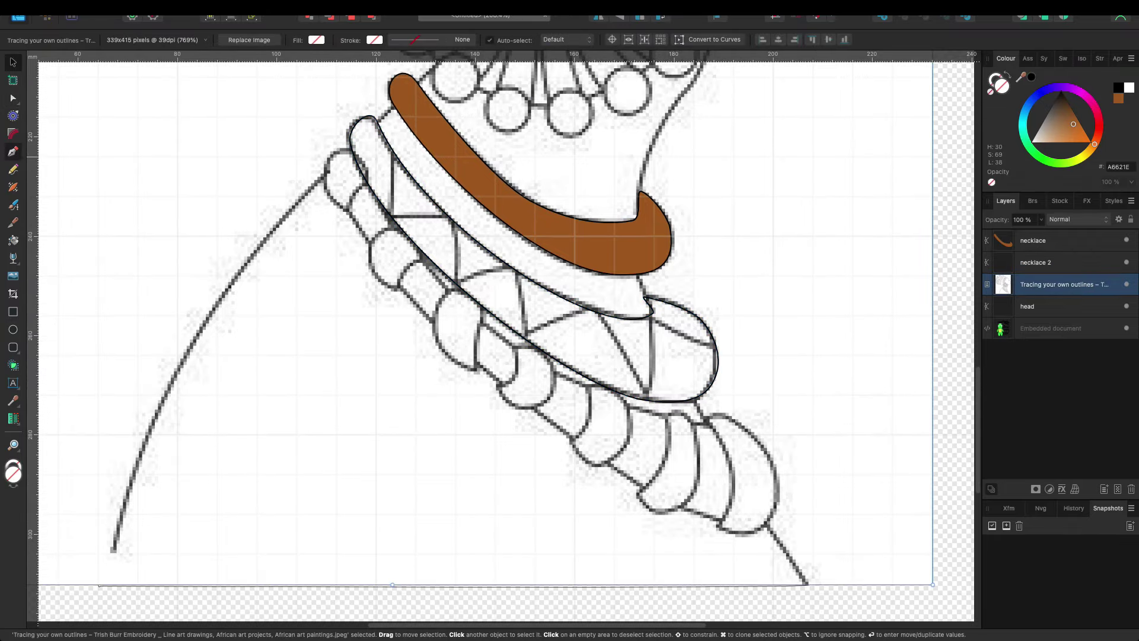
{"action": "left_click", "coordinate": [392, 149]}
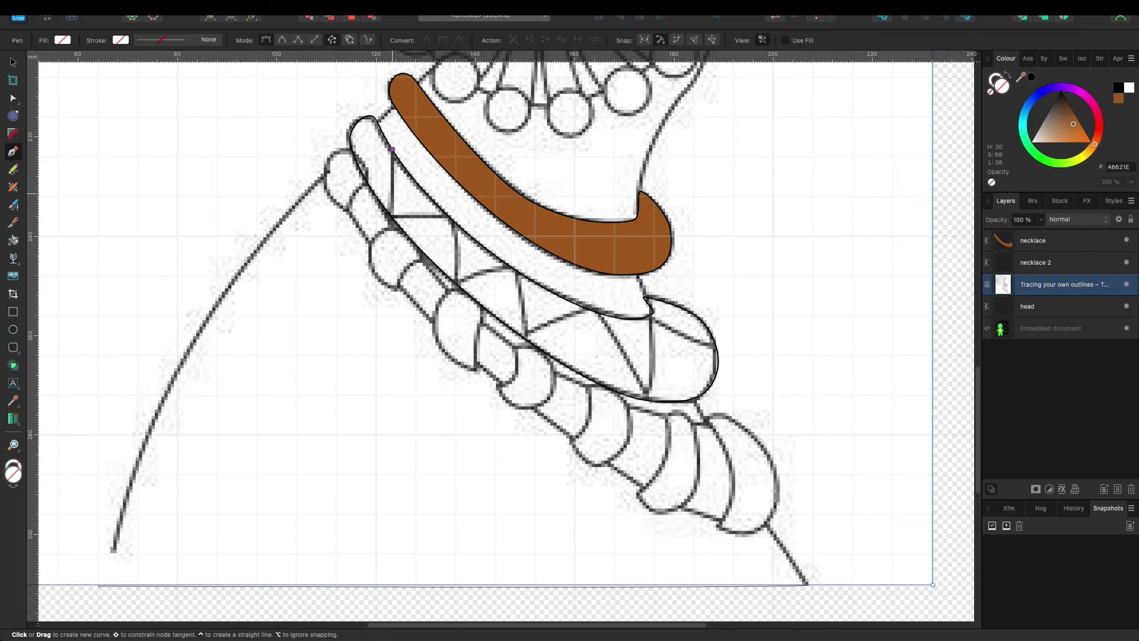
{"action": "left_click", "coordinate": [392, 215]}
{"action": "left_click", "coordinate": [453, 218]}
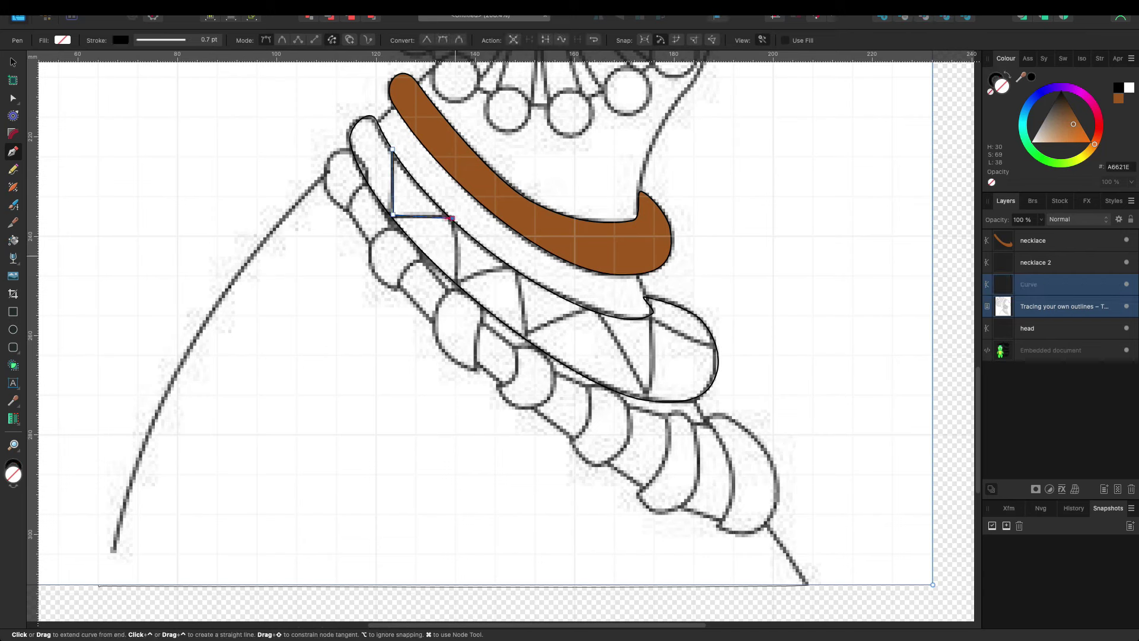
{"action": "left_click", "coordinate": [458, 281]}
{"action": "left_click", "coordinate": [515, 267]}
{"action": "left_click", "coordinate": [524, 335]}
{"action": "left_click", "coordinate": [592, 307]}
{"action": "left_click", "coordinate": [647, 394]}
{"action": "left_click", "coordinate": [651, 311]}
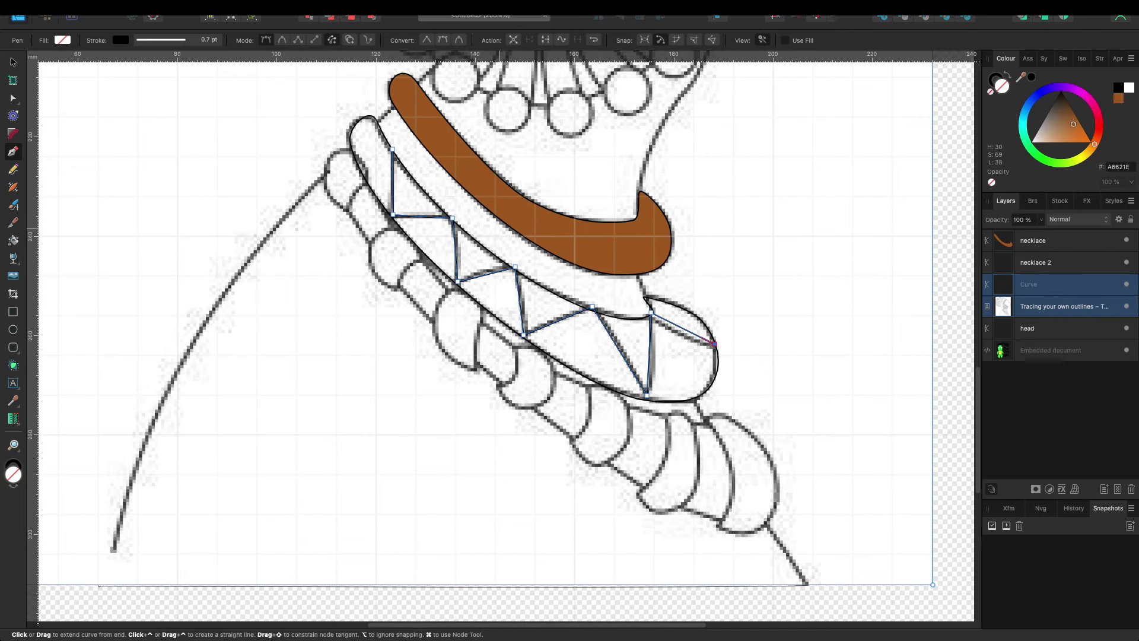
{"action": "key", "text": "v"}
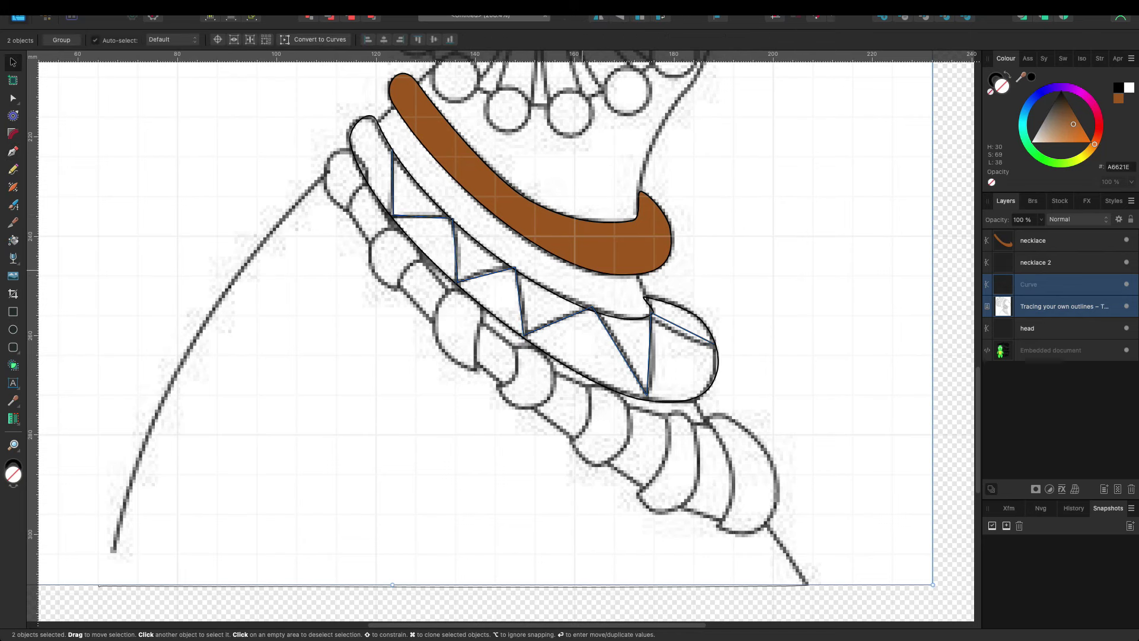
Step: Adjust the zigzag path's right end node with the Node tool
{"action": "left_click", "coordinate": [685, 329]}
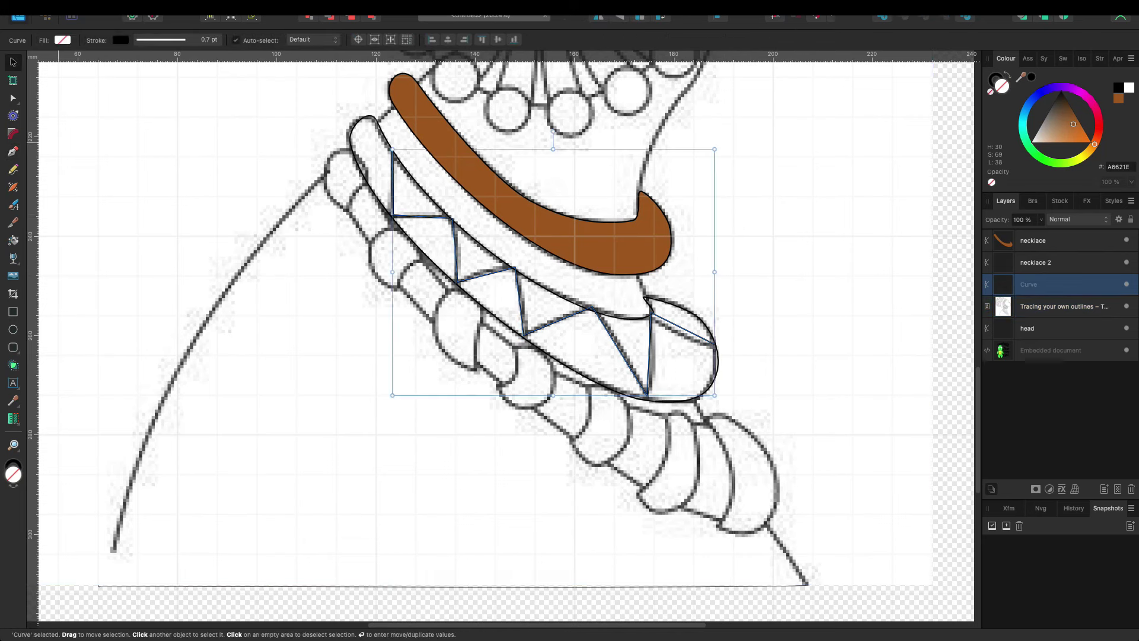
{"action": "key", "text": "a"}
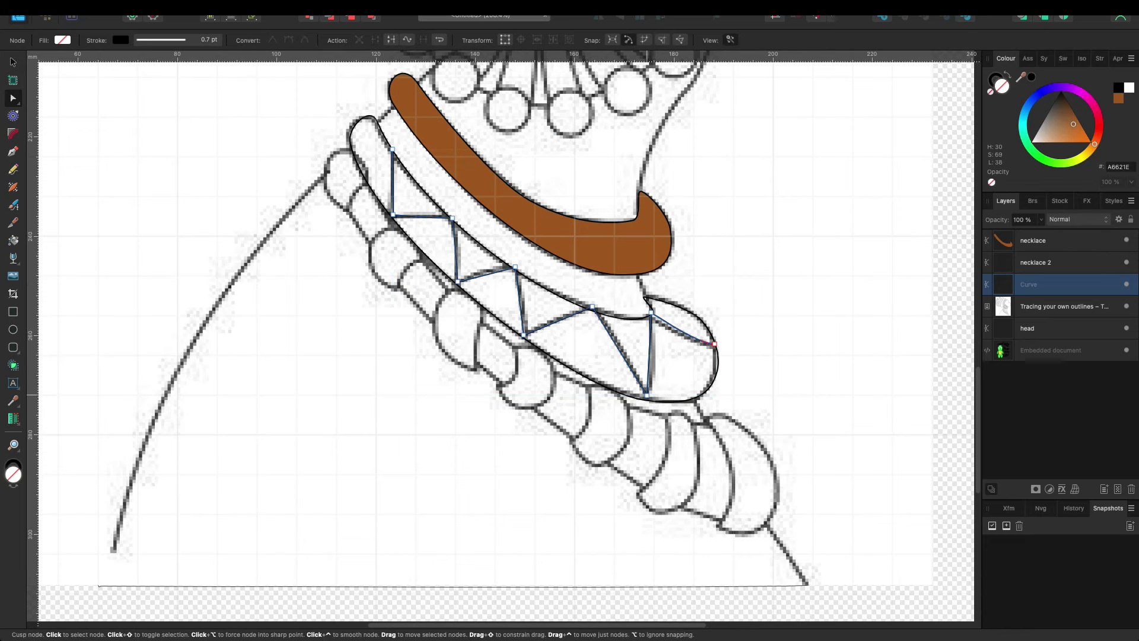
{"action": "left_click_drag", "start_coordinate": [647, 394], "coordinate": [653, 398]}
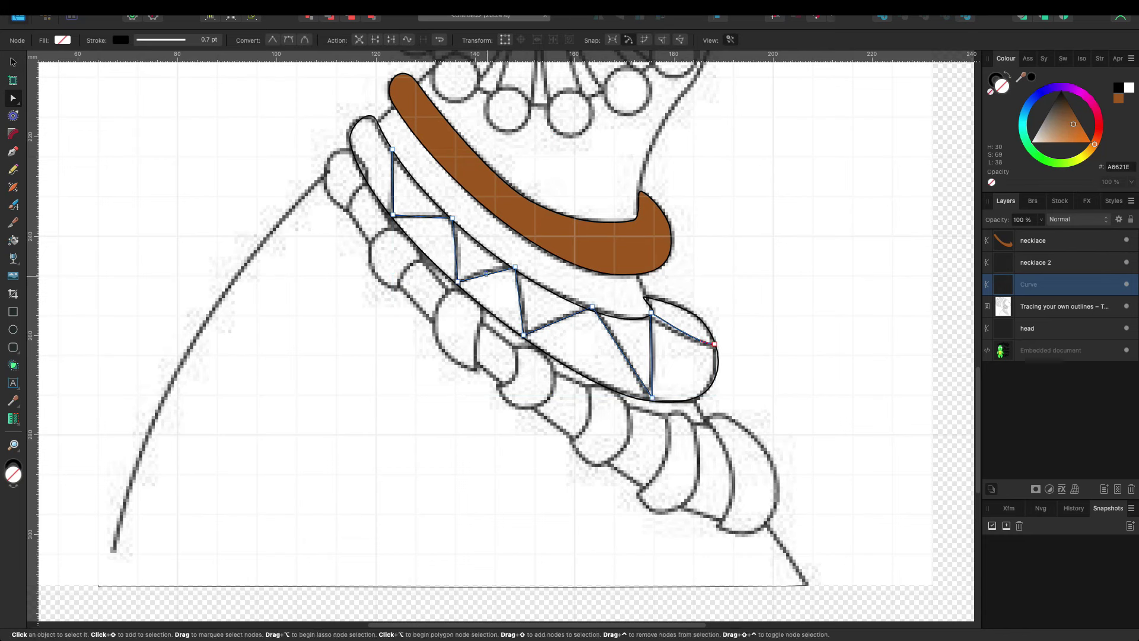
{"action": "left_click", "coordinate": [487, 274]}
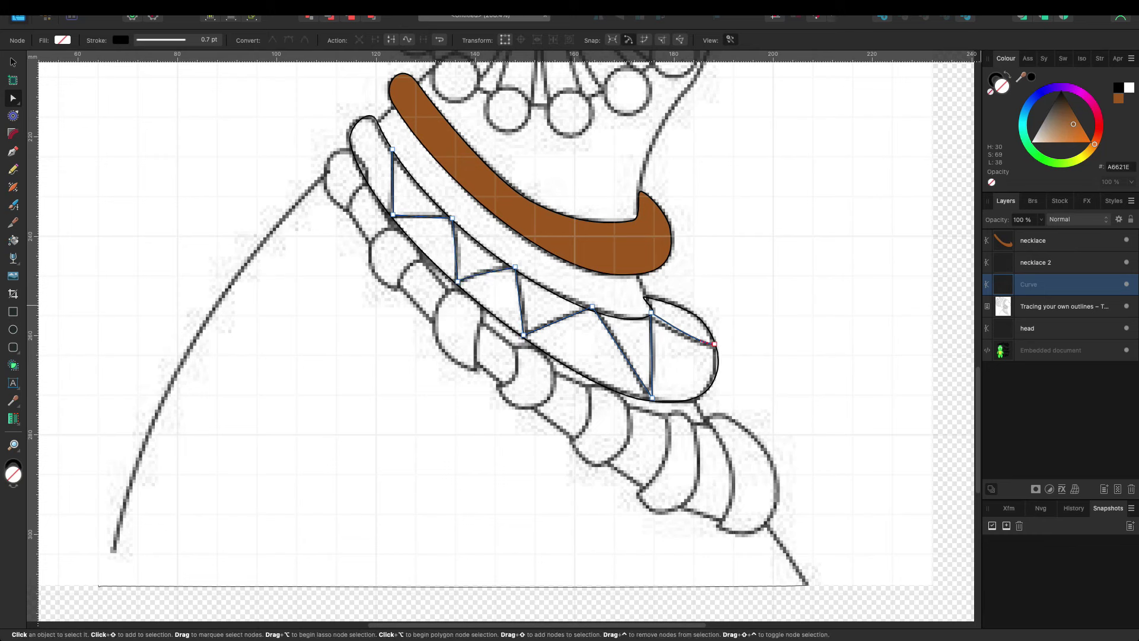
Step: Rename the zigzag layer 'necklace 2 lines' and nest it inside 'necklace 2'
{"action": "double_click", "coordinate": [1029, 284]}
{"action": "type", "text": "neck"}
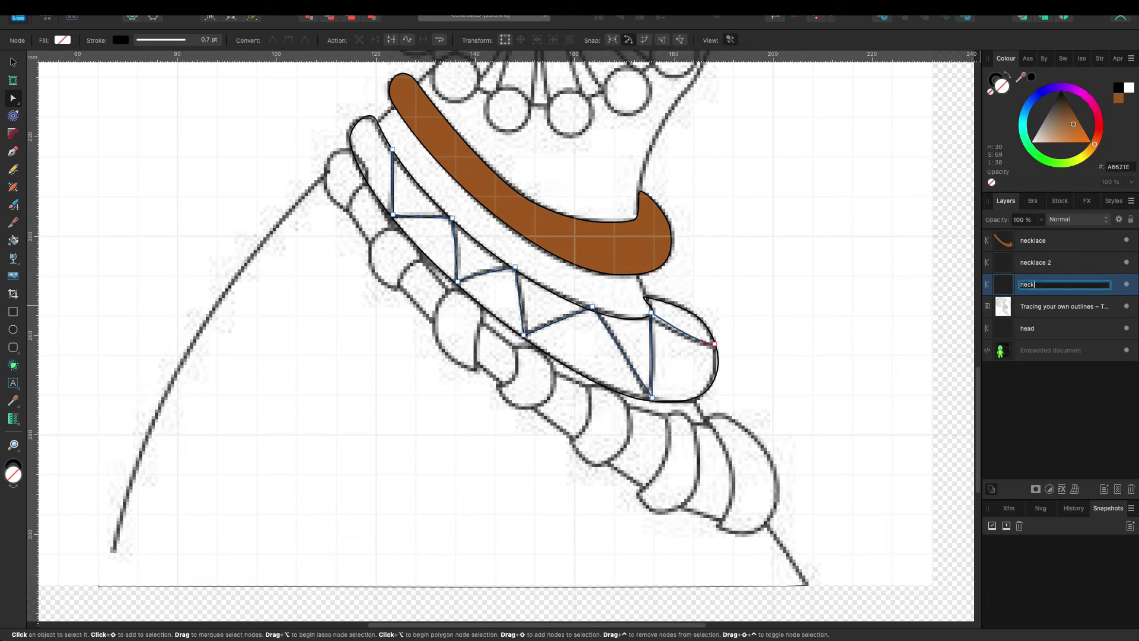
{"action": "type", "text": "lace 2 lines"}
{"action": "key", "text": "Return"}
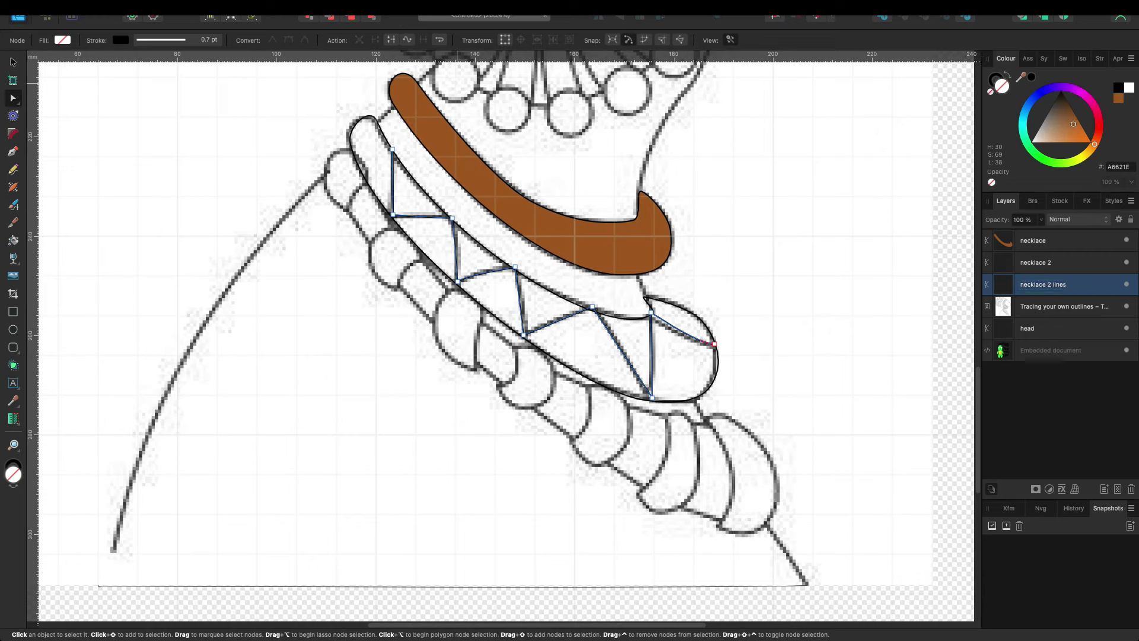
{"action": "left_click_drag", "start_coordinate": [1043, 284], "coordinate": [1043, 262]}
{"action": "left_click", "coordinate": [1042, 263]}
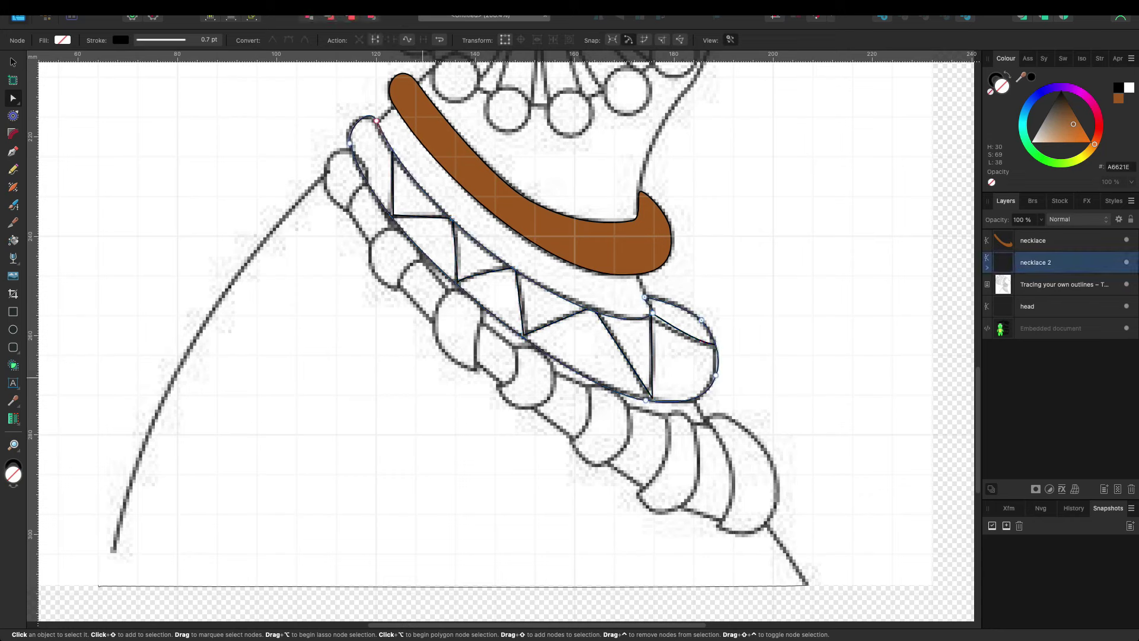
Step: Trace the bead band's outer edge with the Pen down to its lower tip
{"action": "key", "text": "v"}
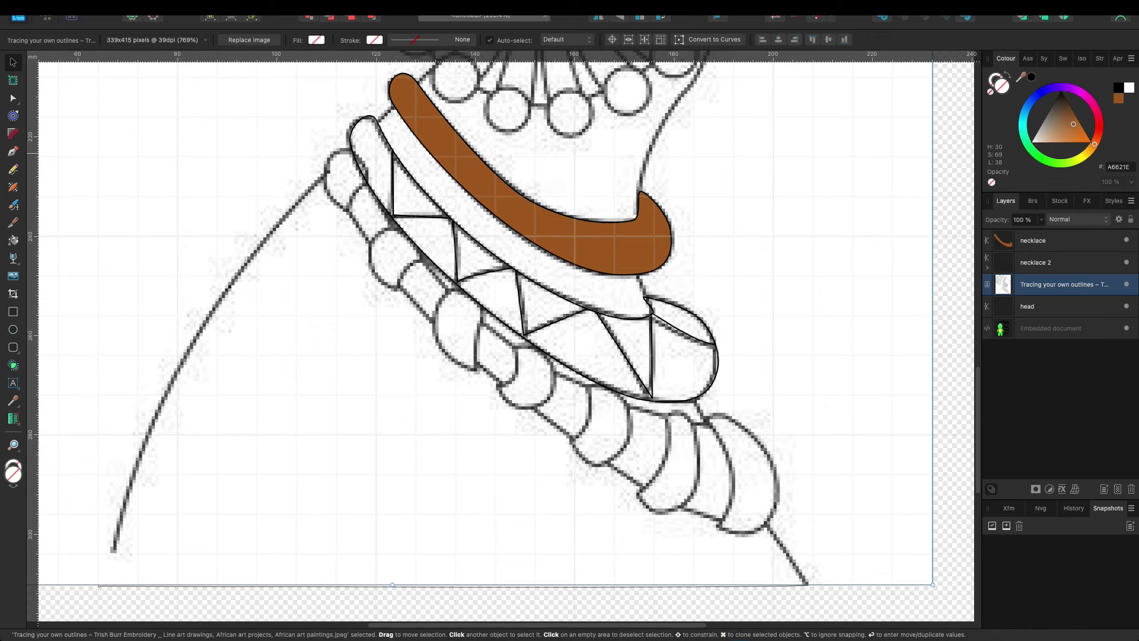
{"action": "key", "text": "p"}
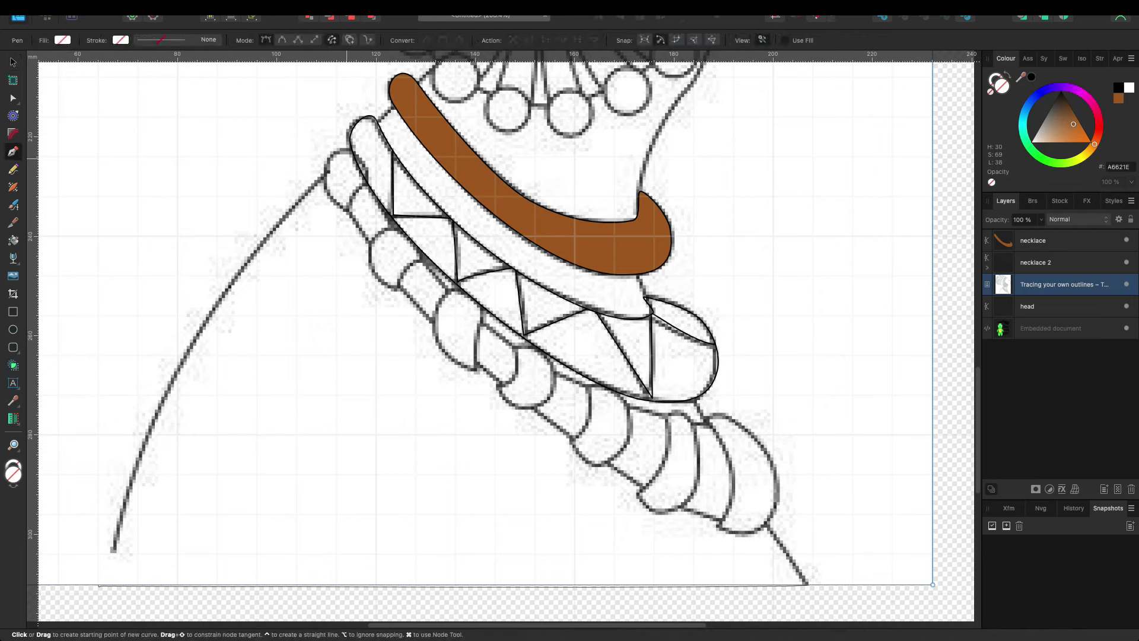
{"action": "left_click", "coordinate": [350, 151]}
{"action": "left_click", "coordinate": [327, 191]}
{"action": "left_click_drag", "start_coordinate": [348, 211], "coordinate": [338, 235]}
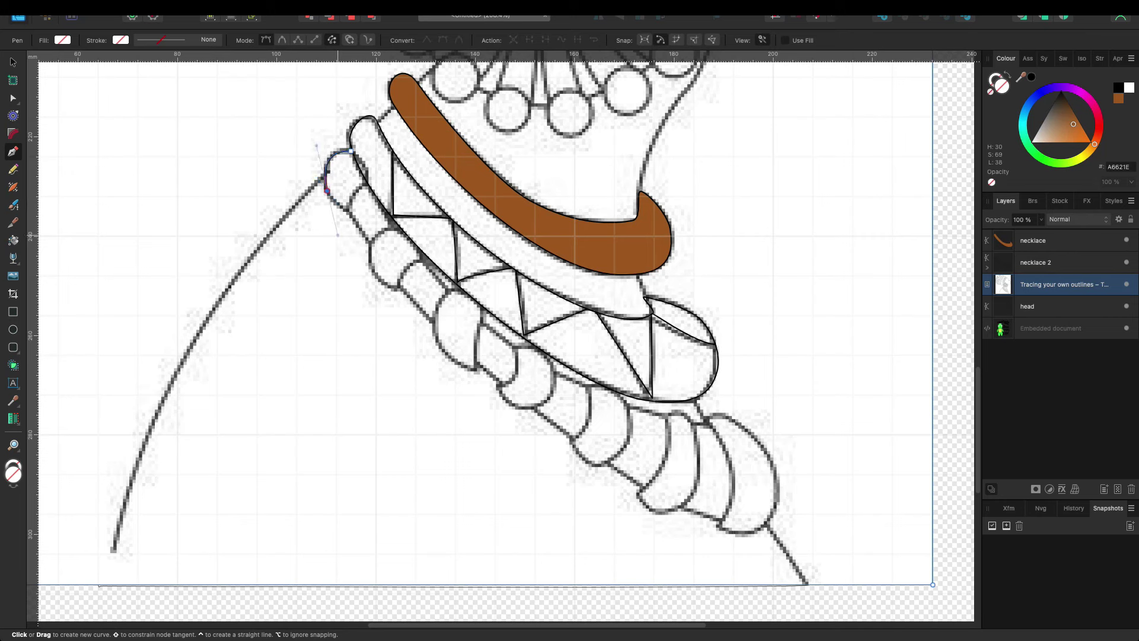
{"action": "left_click", "coordinate": [370, 243]}
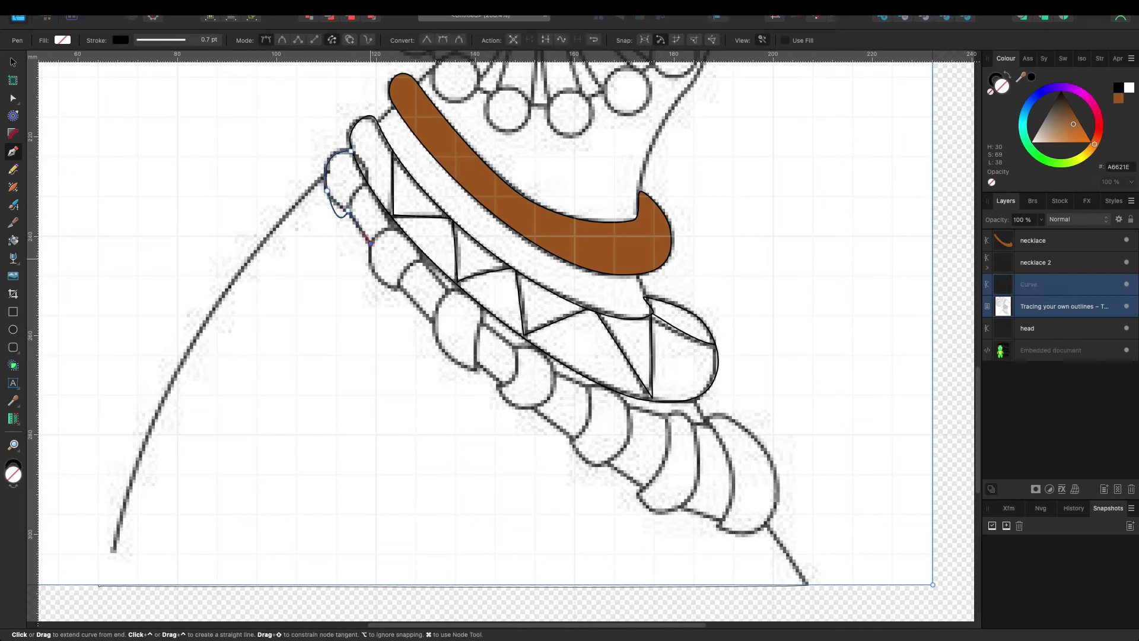
{"action": "left_click", "coordinate": [399, 288]}
{"action": "left_click", "coordinate": [432, 320]}
{"action": "left_click", "coordinate": [476, 363]}
{"action": "left_click", "coordinate": [501, 380]}
{"action": "left_click", "coordinate": [536, 407]}
{"action": "left_click", "coordinate": [573, 438]}
{"action": "left_click", "coordinate": [644, 487]}
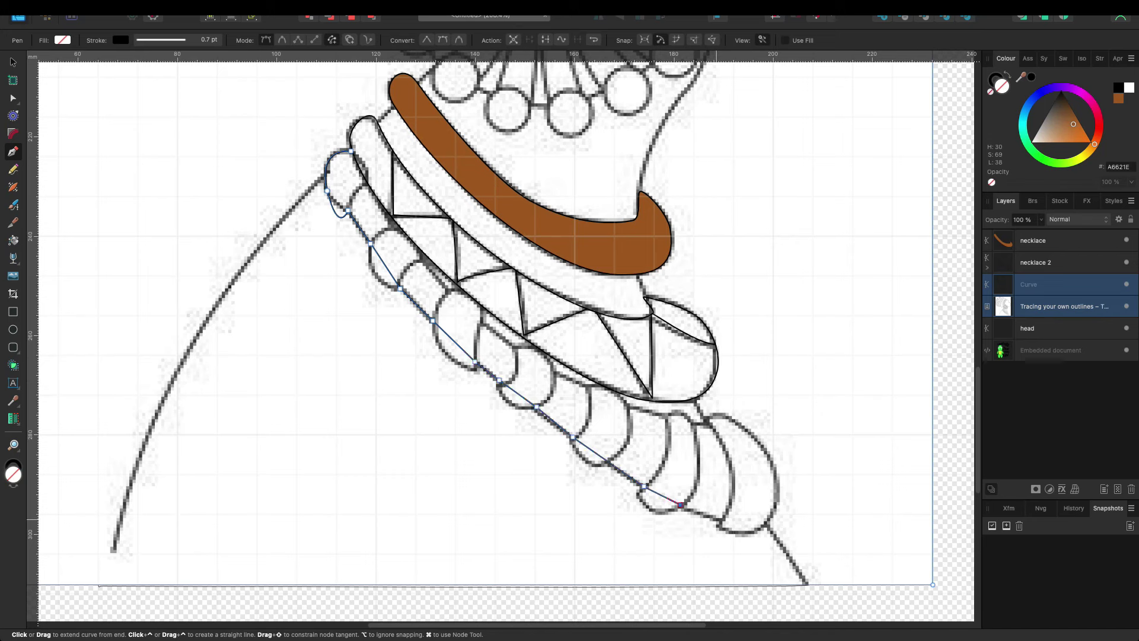
{"action": "left_click", "coordinate": [681, 506]}
{"action": "left_click", "coordinate": [720, 520]}
{"action": "left_click", "coordinate": [765, 522]}
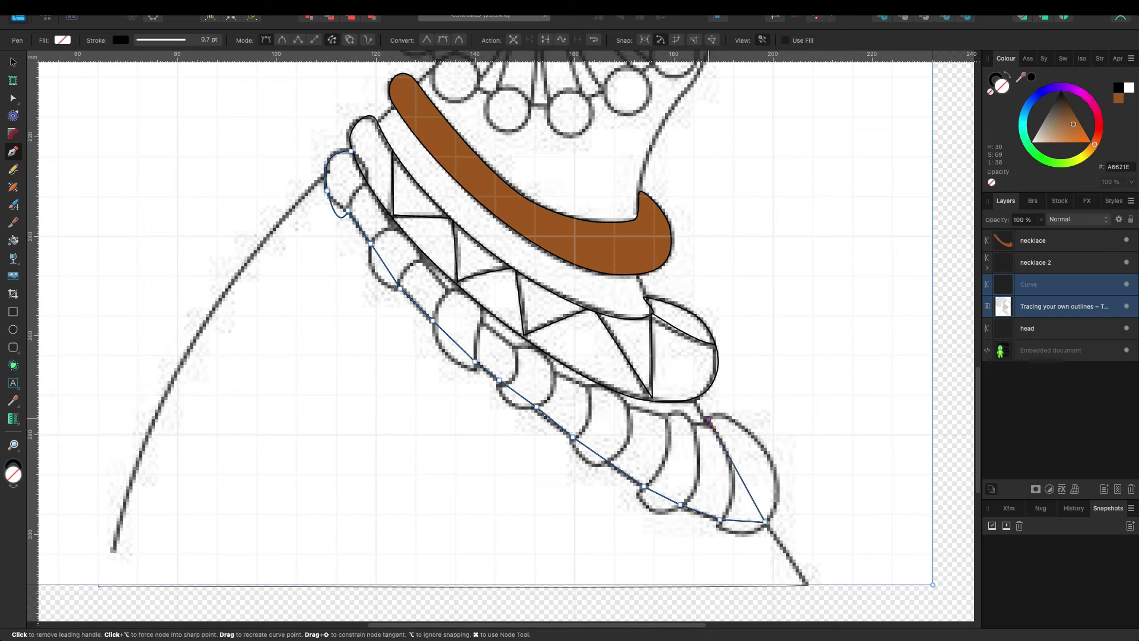
Step: Trace back up the band's inner edge and close the outline at its start
{"action": "left_click", "coordinate": [695, 422]}
{"action": "left_click", "coordinate": [629, 406]}
{"action": "left_click", "coordinate": [556, 372]}
{"action": "left_click", "coordinate": [515, 346]}
{"action": "left_click", "coordinate": [483, 323]}
{"action": "left_click", "coordinate": [449, 290]}
{"action": "left_click", "coordinate": [423, 262]}
{"action": "left_click", "coordinate": [403, 229]}
{"action": "left_click", "coordinate": [351, 151]}
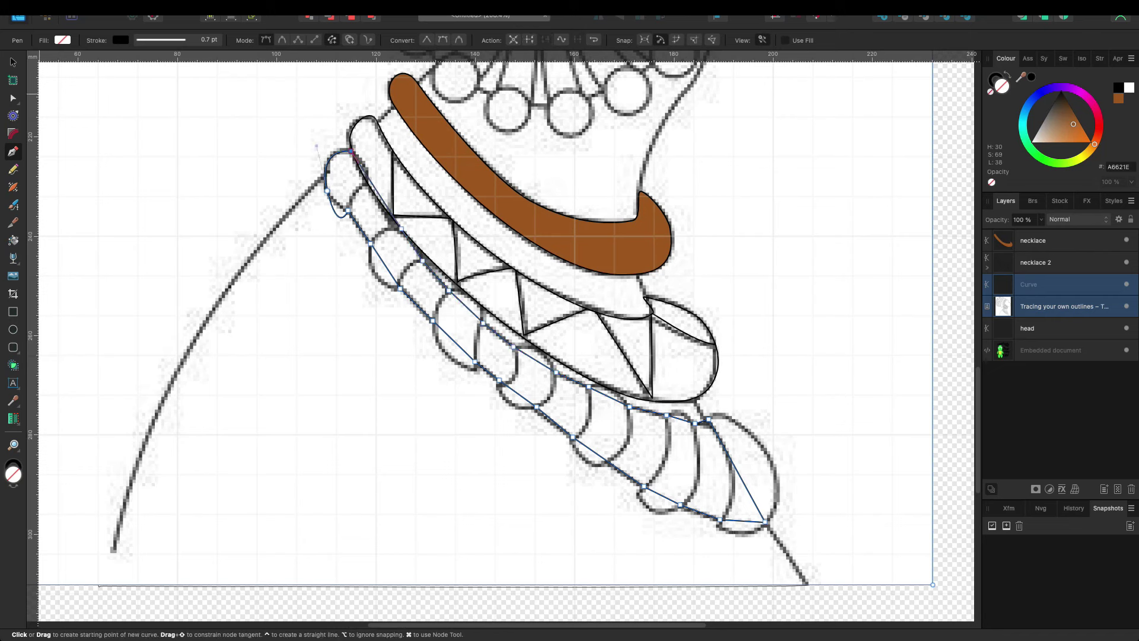
Step: Refine the bead band outline's upper node handles with the Node tool
{"action": "left_click", "coordinate": [13, 98]}
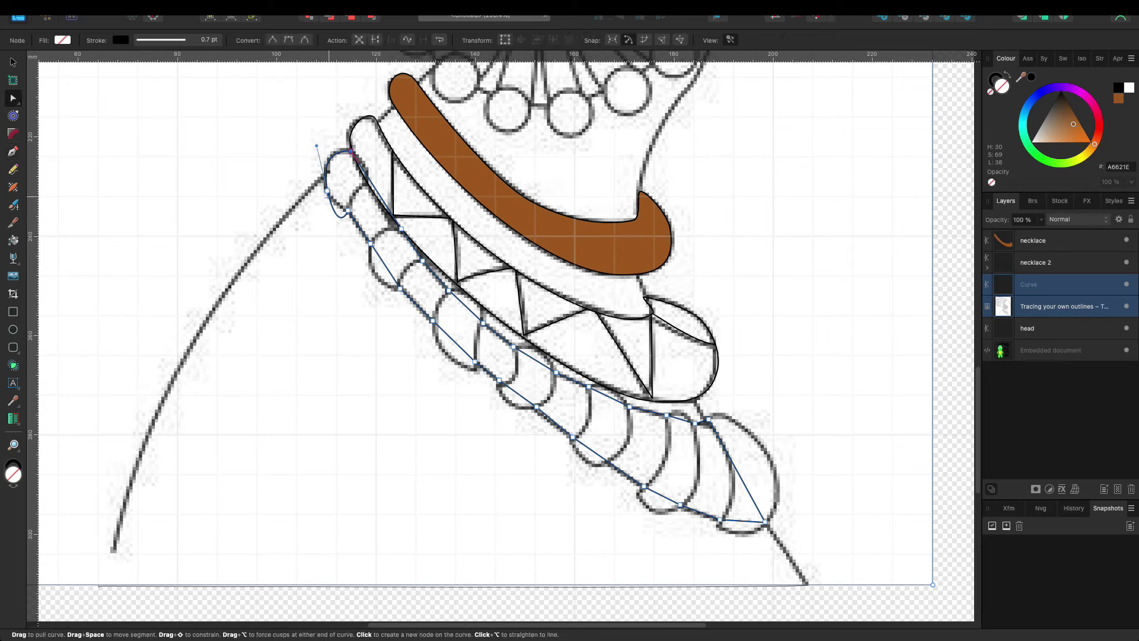
{"action": "left_click_drag", "start_coordinate": [337, 235], "coordinate": [329, 208]}
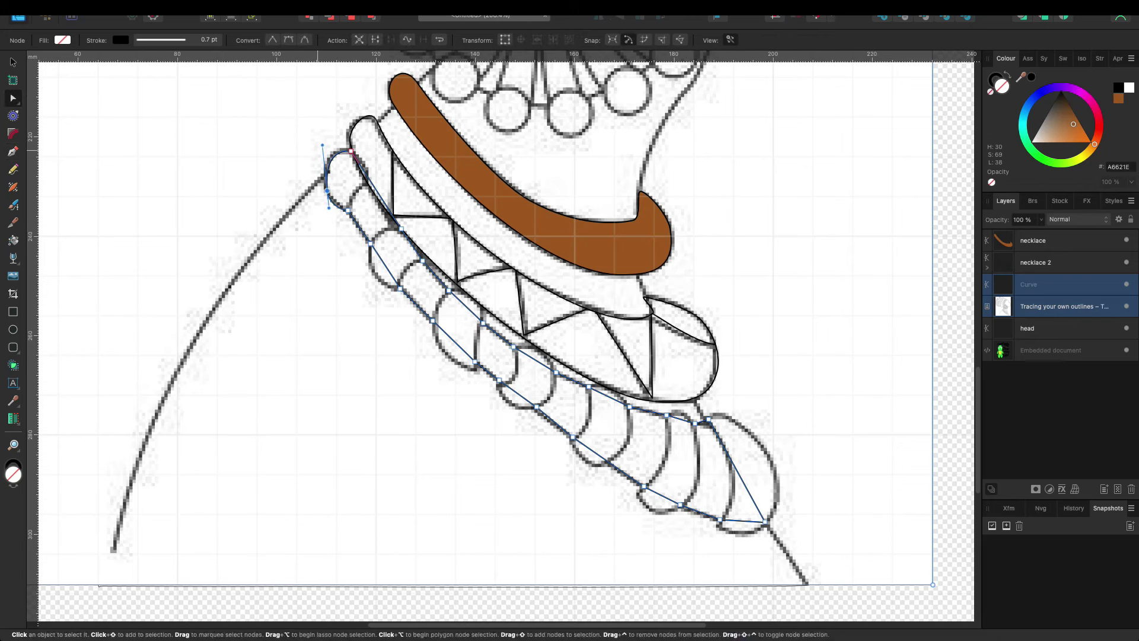
{"action": "left_click_drag", "start_coordinate": [322, 145], "coordinate": [319, 138]}
{"action": "left_click", "coordinate": [397, 285]}
{"action": "left_click", "coordinate": [667, 415]}
{"action": "left_click", "coordinate": [588, 388]}
{"action": "key", "text": "Escape"}
Step: Rename the bead band outline's layer to 'necklace 3'
{"action": "double_click", "coordinate": [1029, 285]}
{"action": "type", "text": "n"}
{"action": "key", "text": "Return"}
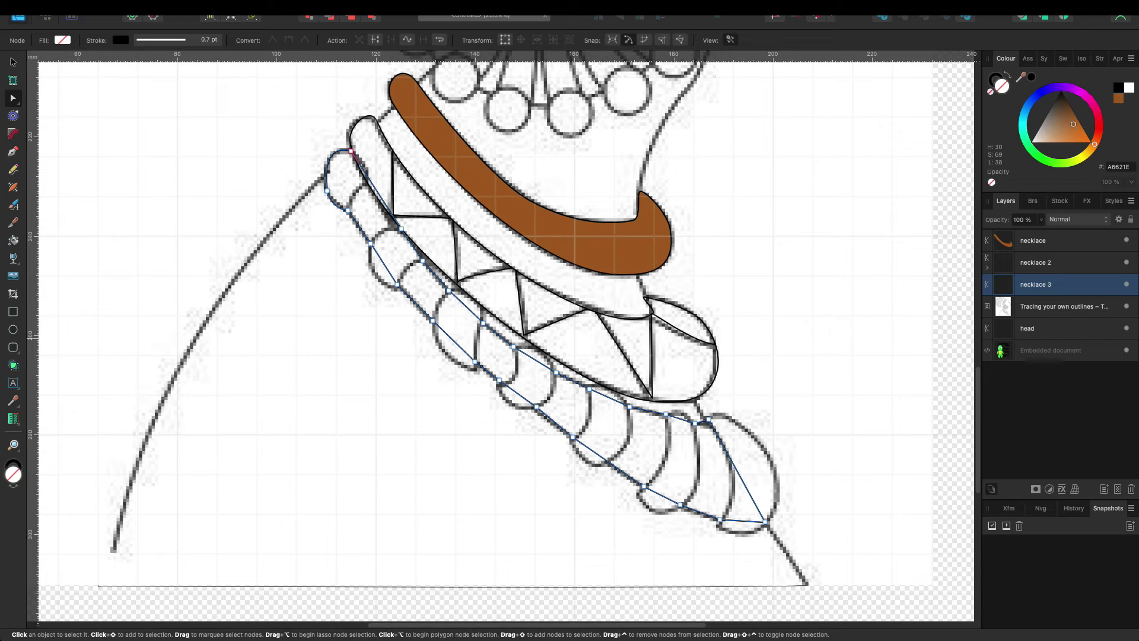
{"action": "key", "text": "e"}
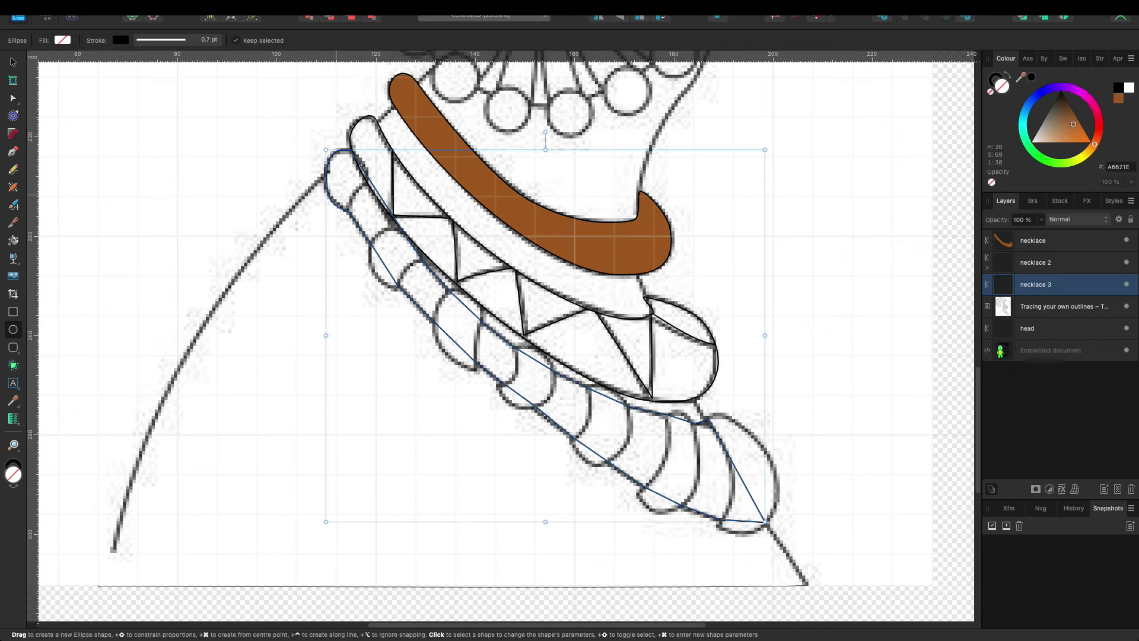
Step: Draw an ellipse over the band's first bead and convert it to curves
{"action": "key", "text": "v"}
{"action": "left_click", "coordinate": [1062, 306]}
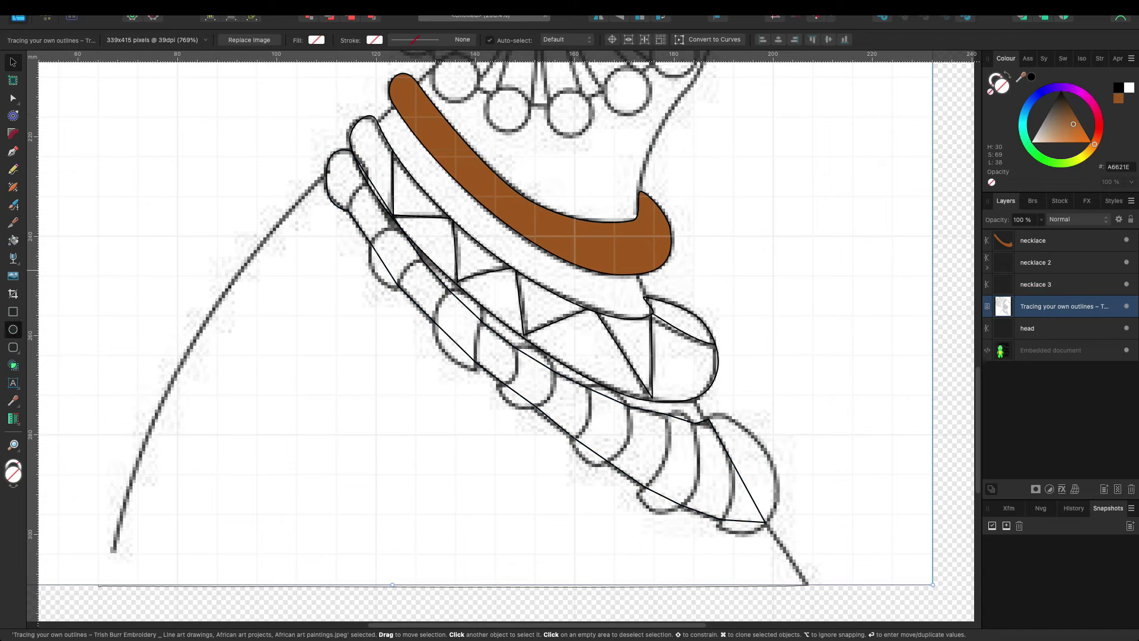
{"action": "key", "text": "e"}
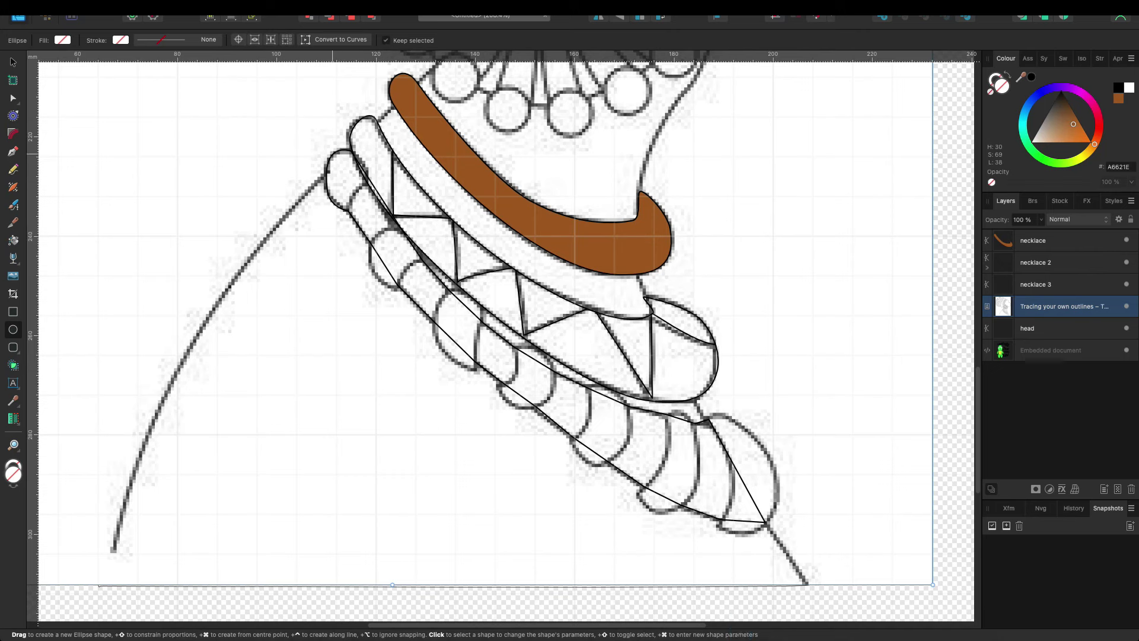
{"action": "left_click_drag", "start_coordinate": [329, 153], "coordinate": [362, 196]}
{"action": "key", "text": "ctrl+Return"}
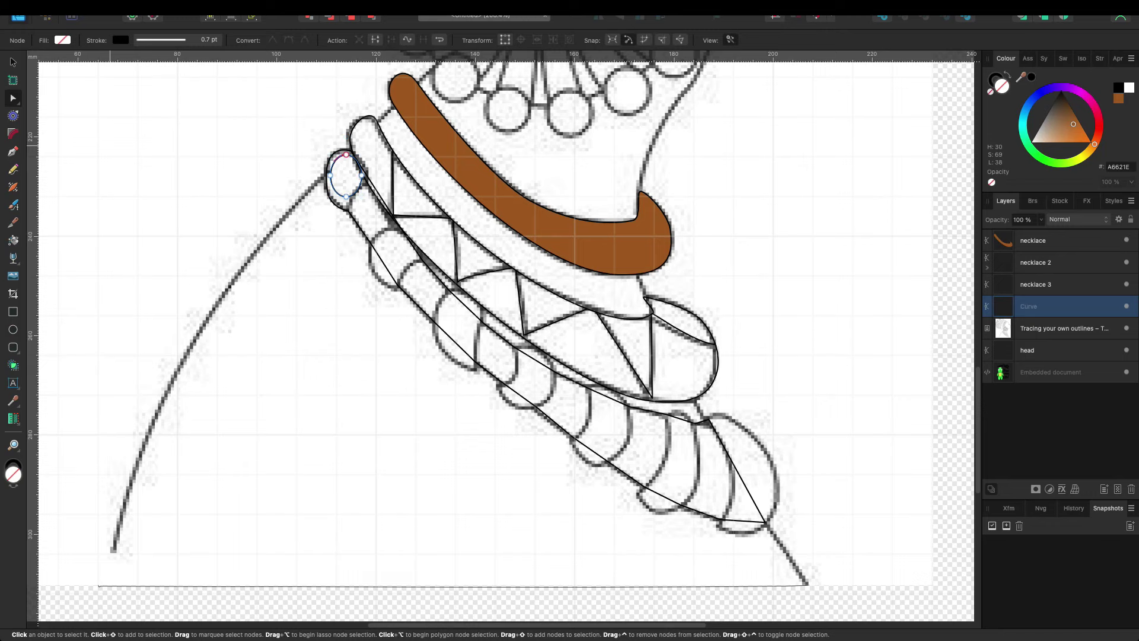
Step: Drag the oval's nodes and handles to match the first bead's shape
{"action": "left_click", "coordinate": [330, 176]}
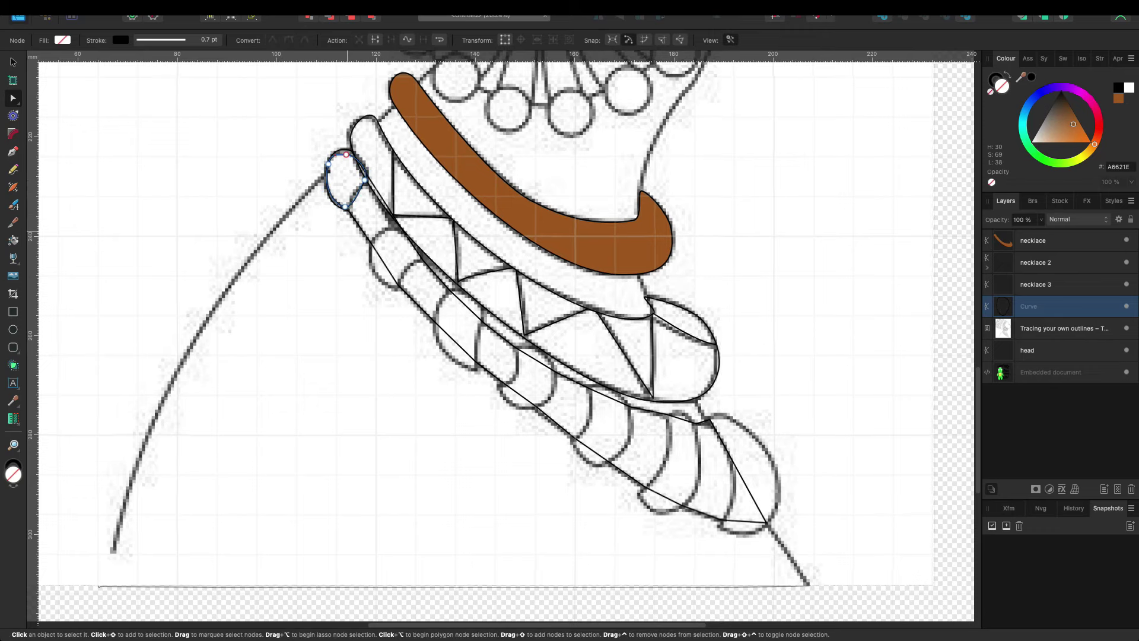
{"action": "scroll", "coordinate": [347, 186], "scroll_direction": "up", "scroll_amount": 5}
{"action": "scroll", "coordinate": [347, 186], "scroll_direction": "up", "scroll_amount": 2}
{"action": "left_click", "coordinate": [361, 253]}
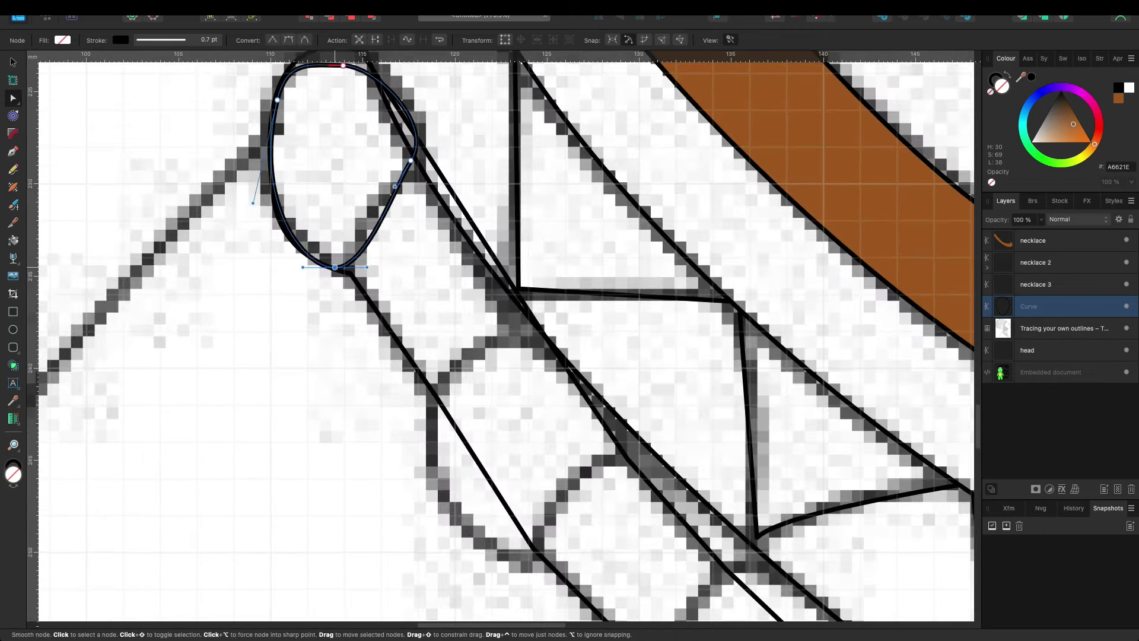
{"action": "left_click_drag", "start_coordinate": [411, 160], "coordinate": [438, 122]}
{"action": "left_click_drag", "start_coordinate": [375, 224], "coordinate": [389, 212]}
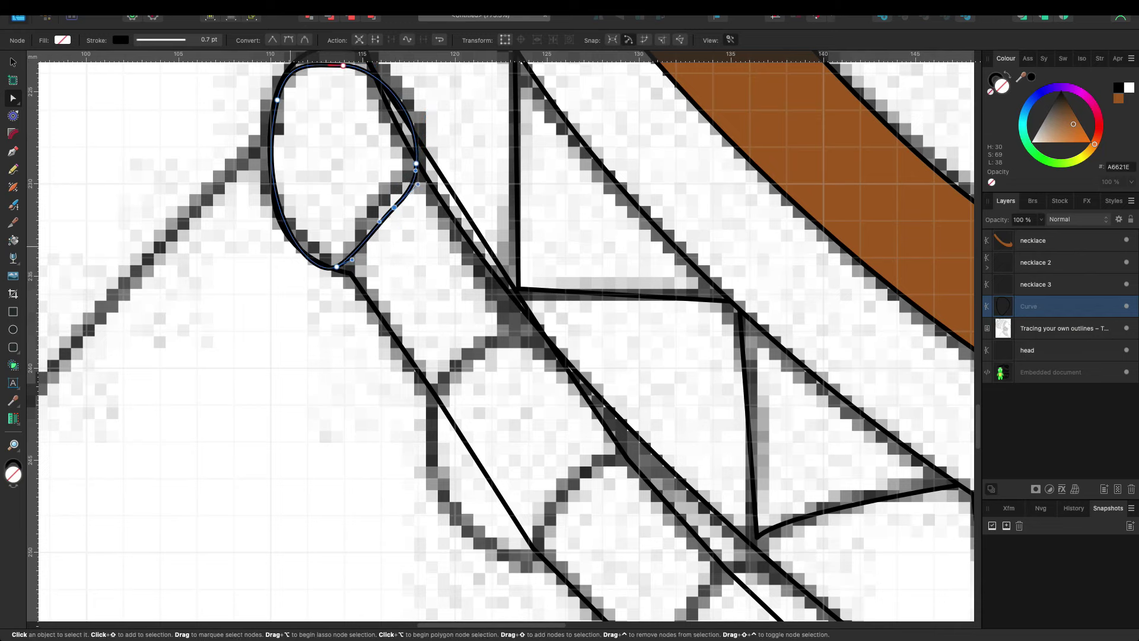
{"action": "scroll", "coordinate": [392, 249], "scroll_direction": "up", "scroll_amount": 3}
{"action": "left_click_drag", "start_coordinate": [343, 144], "coordinate": [335, 125]}
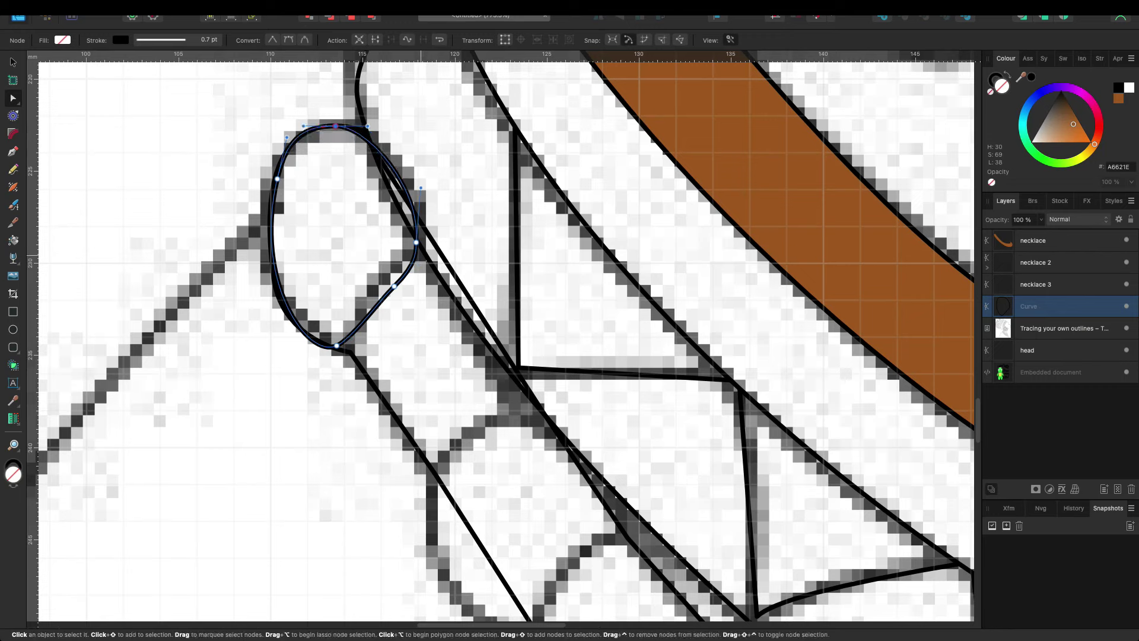
{"action": "left_click_drag", "start_coordinate": [416, 242], "coordinate": [421, 235]}
{"action": "left_click", "coordinate": [387, 278]}
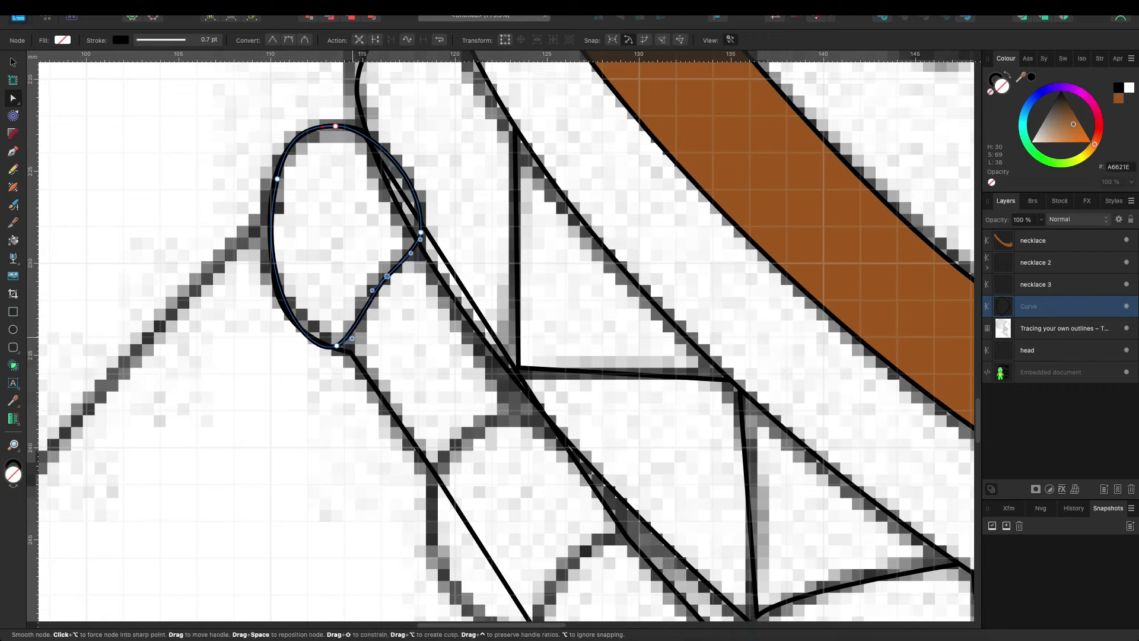
{"action": "left_click", "coordinate": [336, 345]}
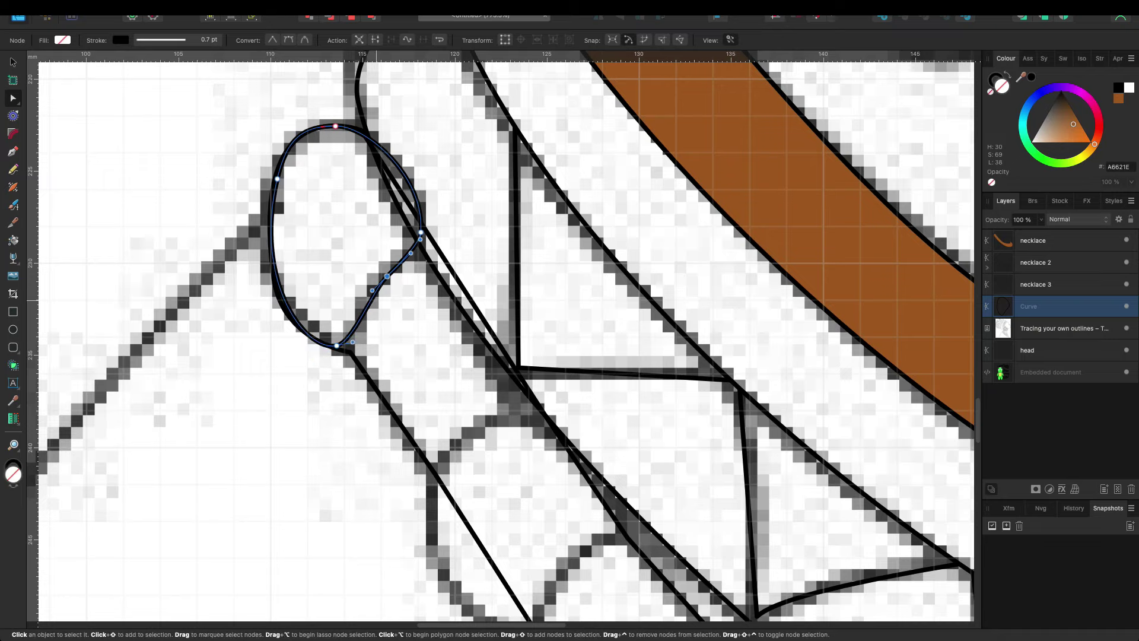
Step: Scroll the view down the band and reselect the tracing image
{"action": "scroll", "coordinate": [504, 335], "scroll_direction": "down", "scroll_amount": 3}
{"action": "scroll", "coordinate": [505, 335], "scroll_direction": "down", "scroll_amount": 2}
{"action": "scroll", "coordinate": [504, 336], "scroll_direction": "down", "scroll_amount": 2}
{"action": "scroll", "coordinate": [504, 336], "scroll_direction": "right", "scroll_amount": 2}
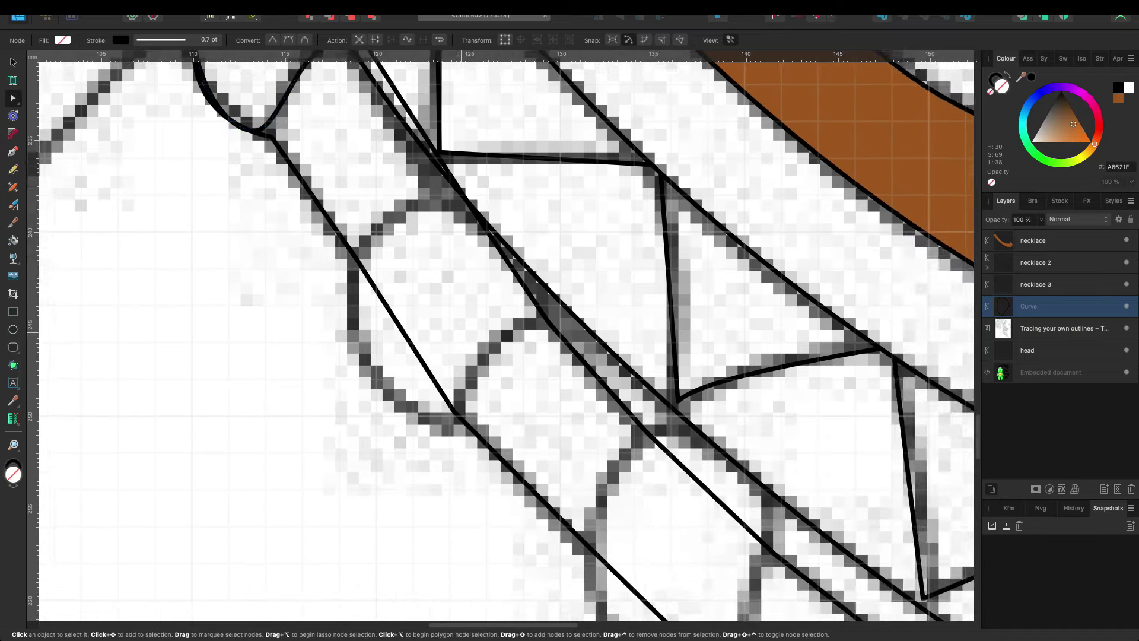
{"action": "scroll", "coordinate": [326, 311], "scroll_direction": "down", "scroll_amount": 2}
{"action": "scroll", "coordinate": [325, 310], "scroll_direction": "down", "scroll_amount": 2}
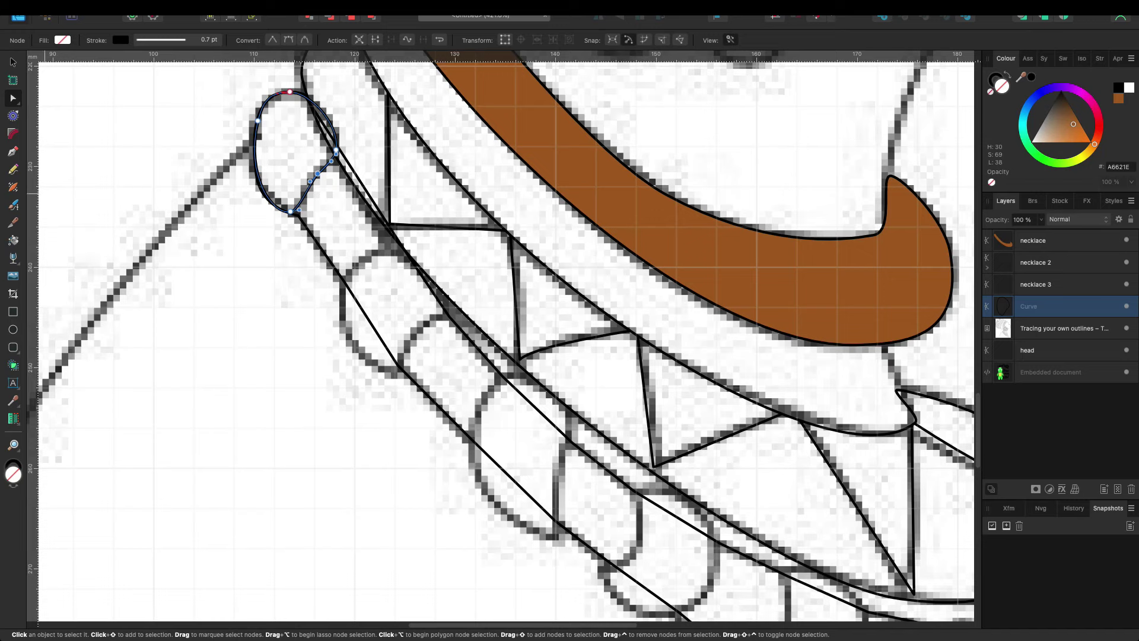
{"action": "left_click", "coordinate": [1062, 328]}
Step: Trace the first bead loop as an ellipse converted to curves, reshape it, and move it into necklace 3
{"action": "key", "text": "m"}
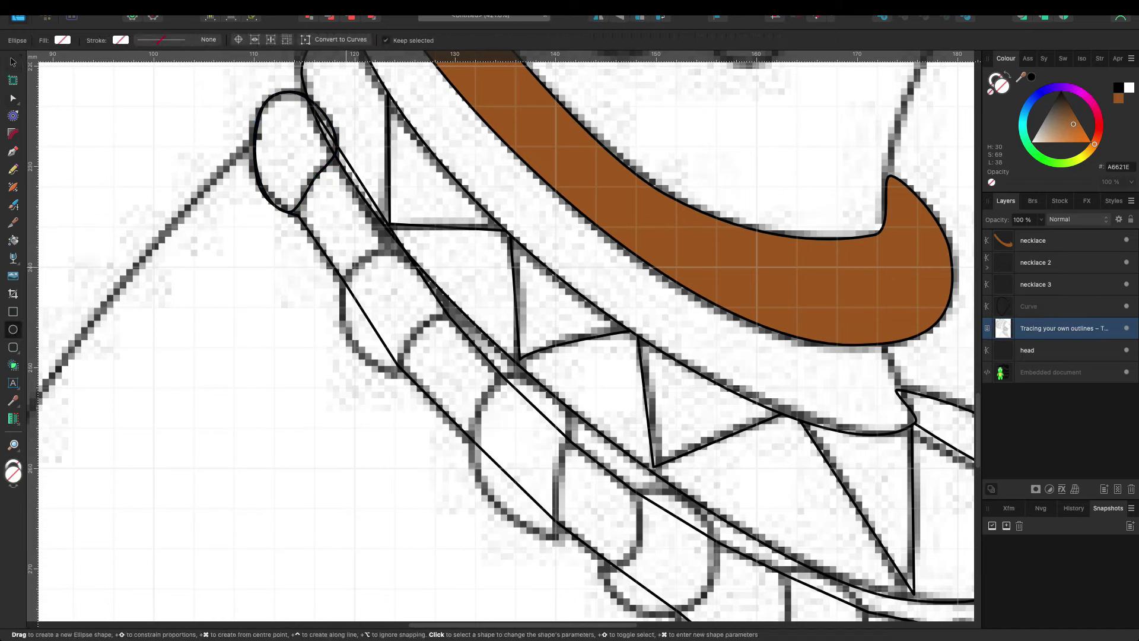
{"action": "left_click_drag", "start_coordinate": [354, 259], "coordinate": [438, 335]}
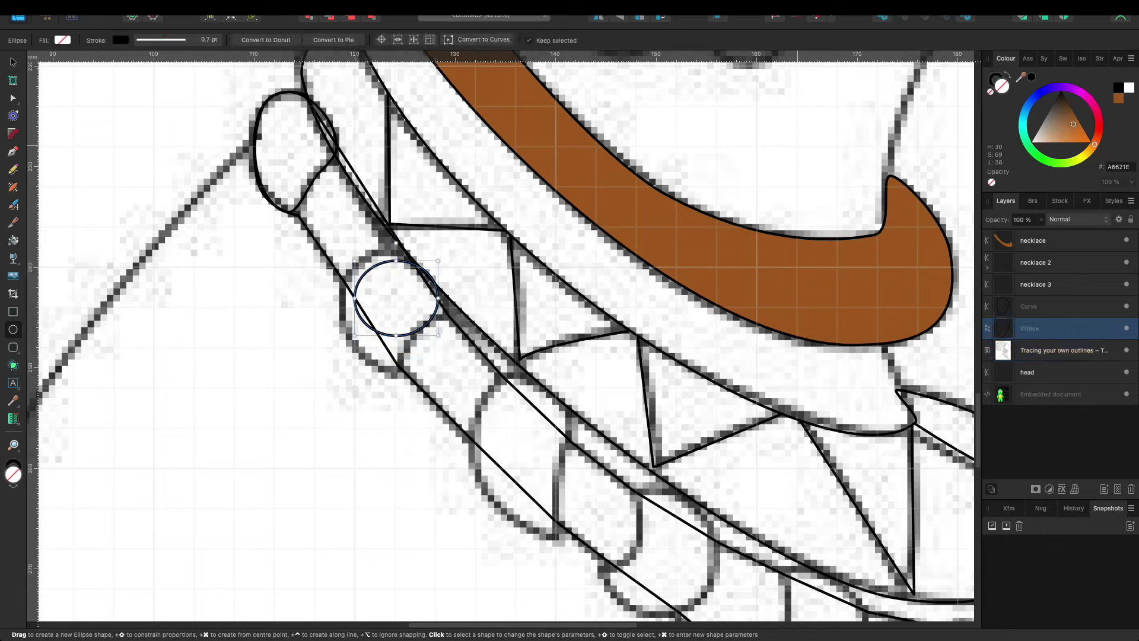
{"action": "key", "text": "ctrl+Return"}
{"action": "mouse_move", "coordinate": [354, 298]}
{"action": "left_mouse_down"}
{"action": "mouse_move", "coordinate": [344, 283]}
{"action": "mouse_move", "coordinate": [393, 250]}
{"action": "left_mouse_up"}
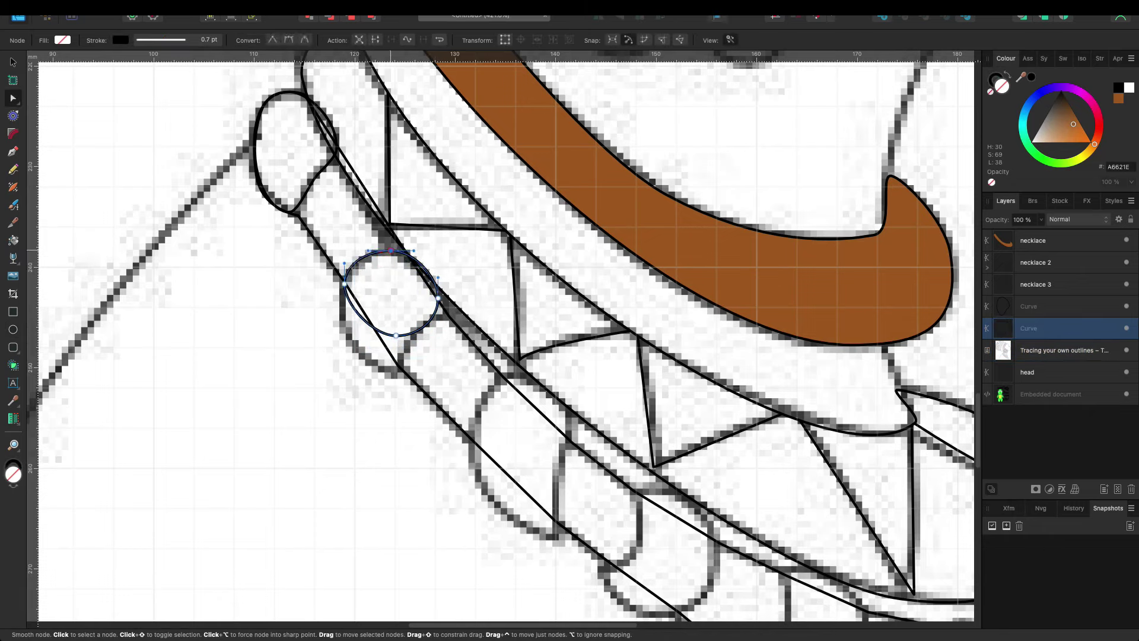
{"action": "mouse_move", "coordinate": [365, 314]}
{"action": "left_mouse_down"}
{"action": "mouse_move", "coordinate": [363, 339]}
{"action": "mouse_move", "coordinate": [401, 360]}
{"action": "mouse_move", "coordinate": [362, 407]}
{"action": "mouse_move", "coordinate": [445, 313]}
{"action": "left_mouse_up"}
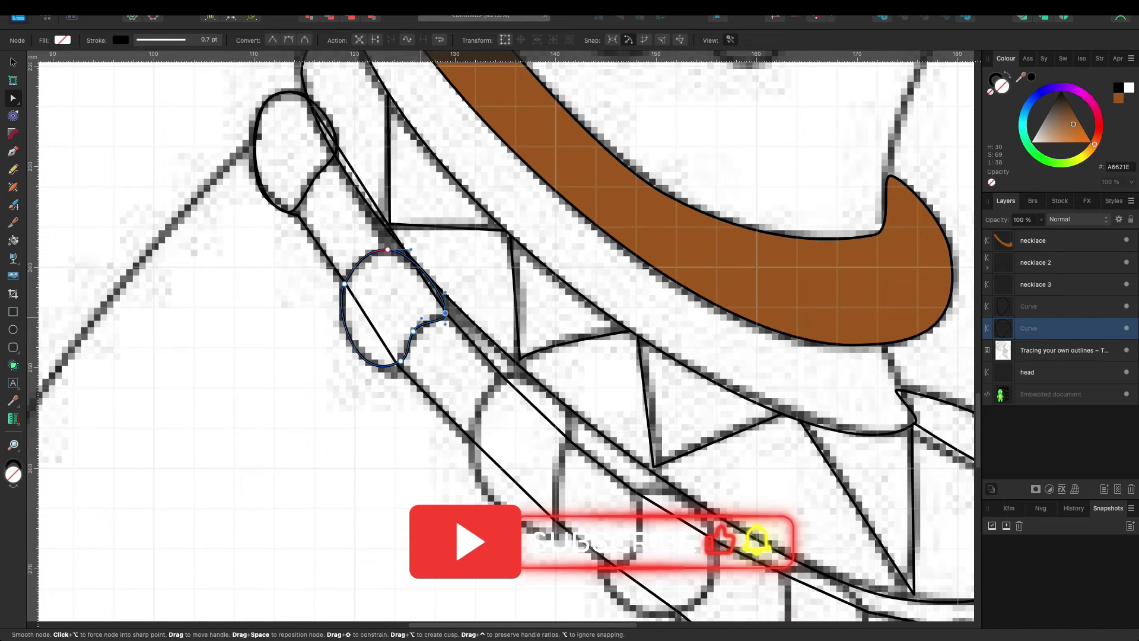
{"action": "left_click_drag", "start_coordinate": [444, 292], "coordinate": [440, 291]}
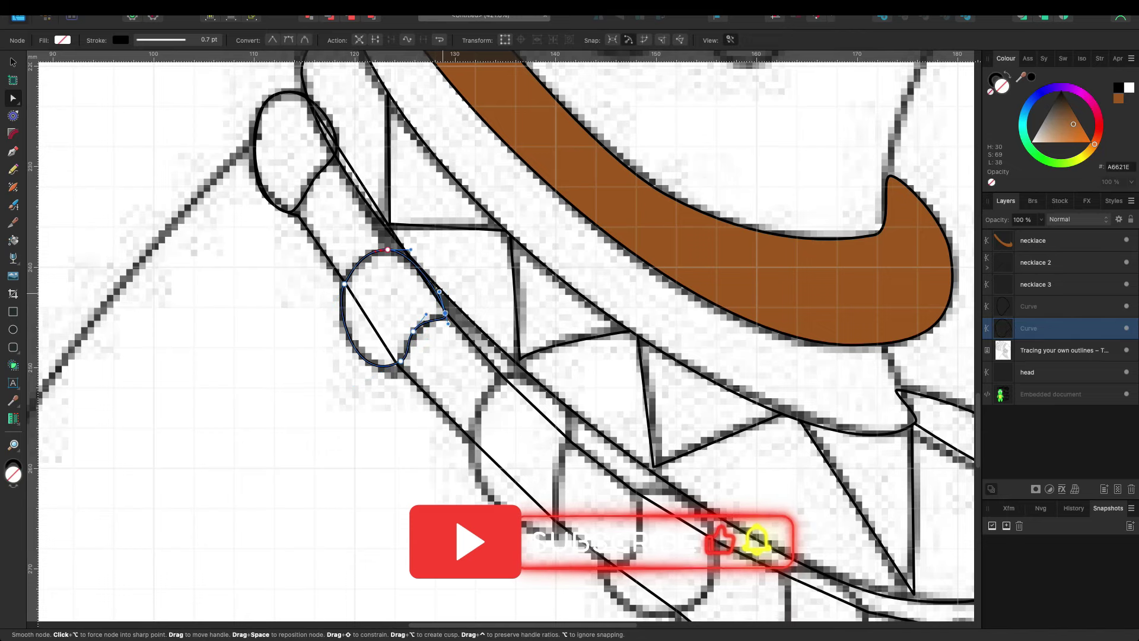
{"action": "scroll", "coordinate": [445, 313], "scroll_direction": "down", "scroll_amount": 1}
{"action": "scroll", "coordinate": [445, 313], "scroll_direction": "down", "scroll_amount": 1}
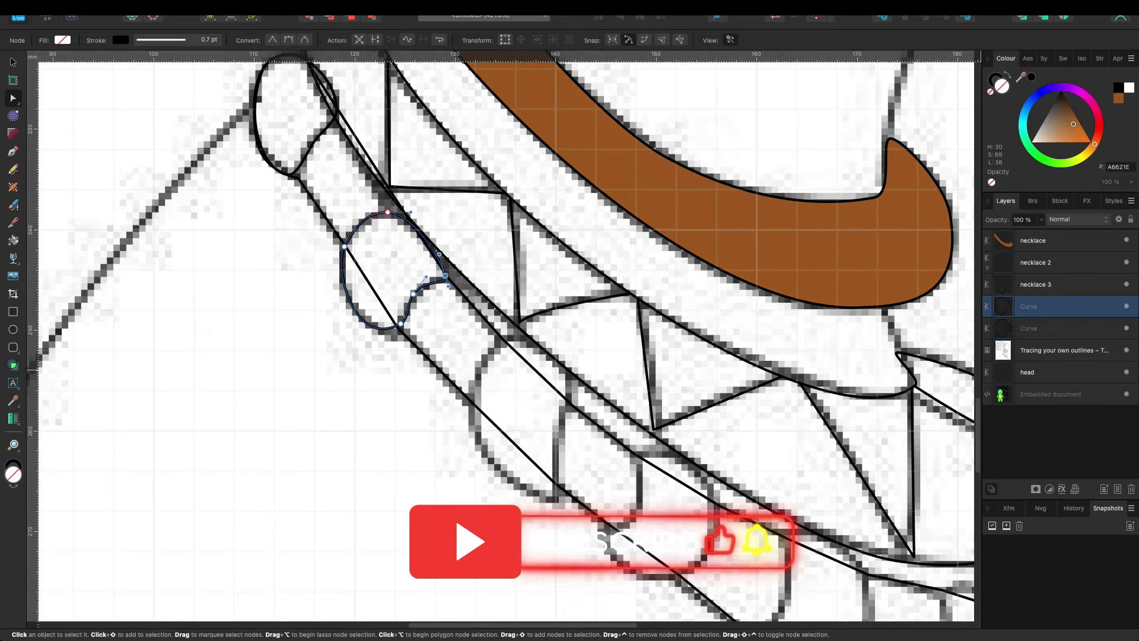
{"action": "left_click_drag", "start_coordinate": [1029, 306], "coordinate": [1036, 285]}
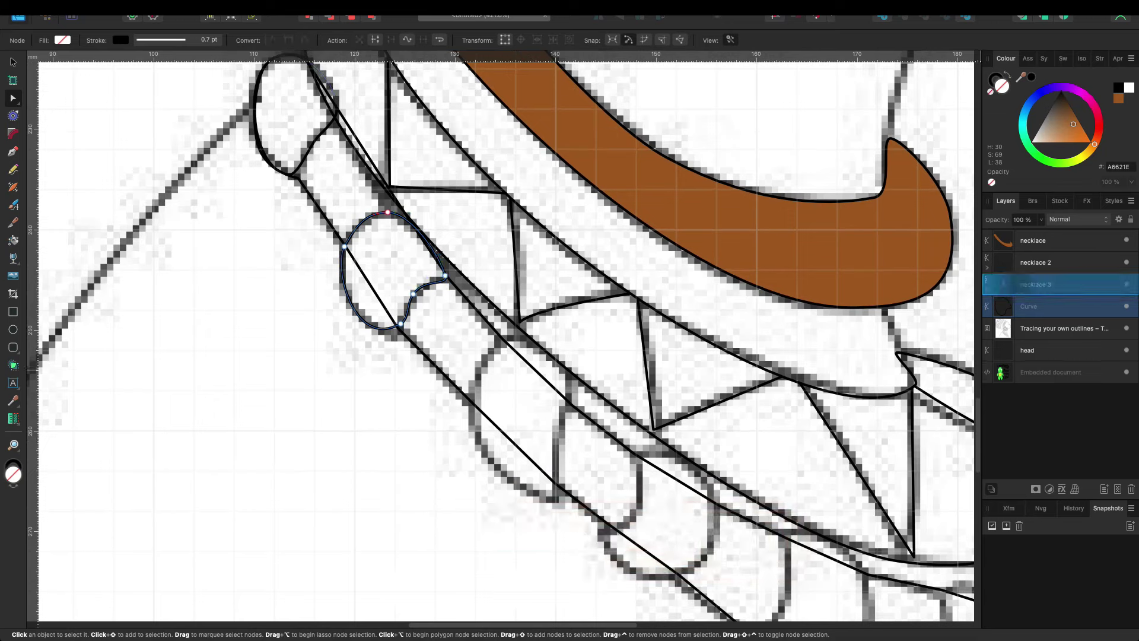
Step: Trace the second bead loop with a reshaped ellipse curve and place it in necklace 3
{"action": "key", "text": "v"}
{"action": "scroll", "coordinate": [505, 335], "scroll_direction": "down", "scroll_amount": 2}
{"action": "scroll", "coordinate": [505, 335], "scroll_direction": "right", "scroll_amount": 3}
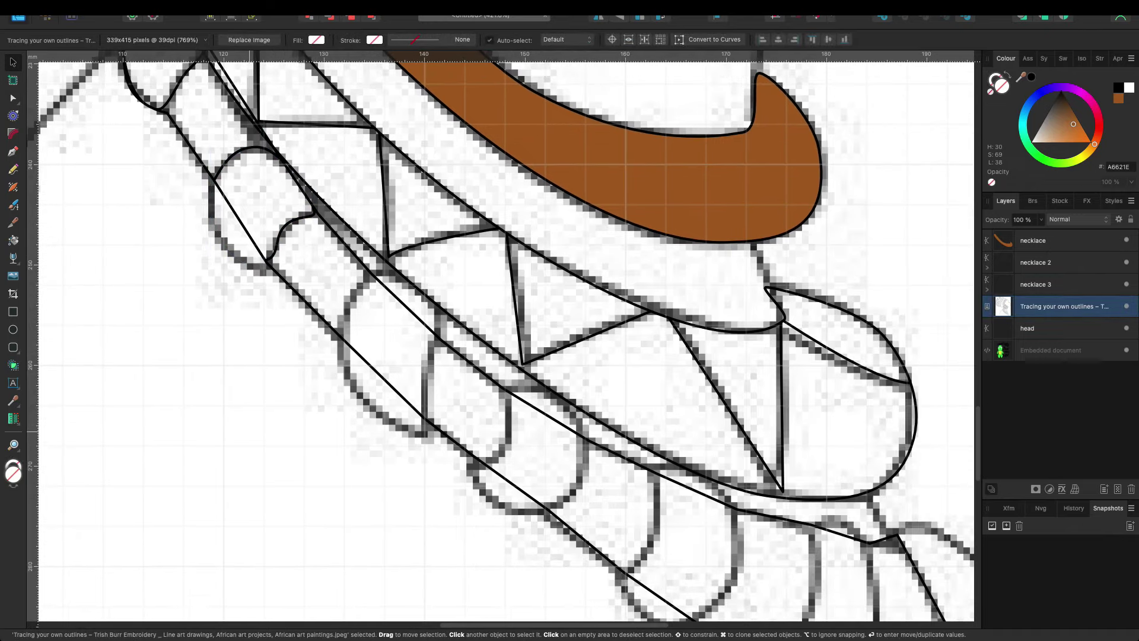
{"action": "key", "text": "m"}
{"action": "left_click_drag", "start_coordinate": [361, 277], "coordinate": [434, 413]}
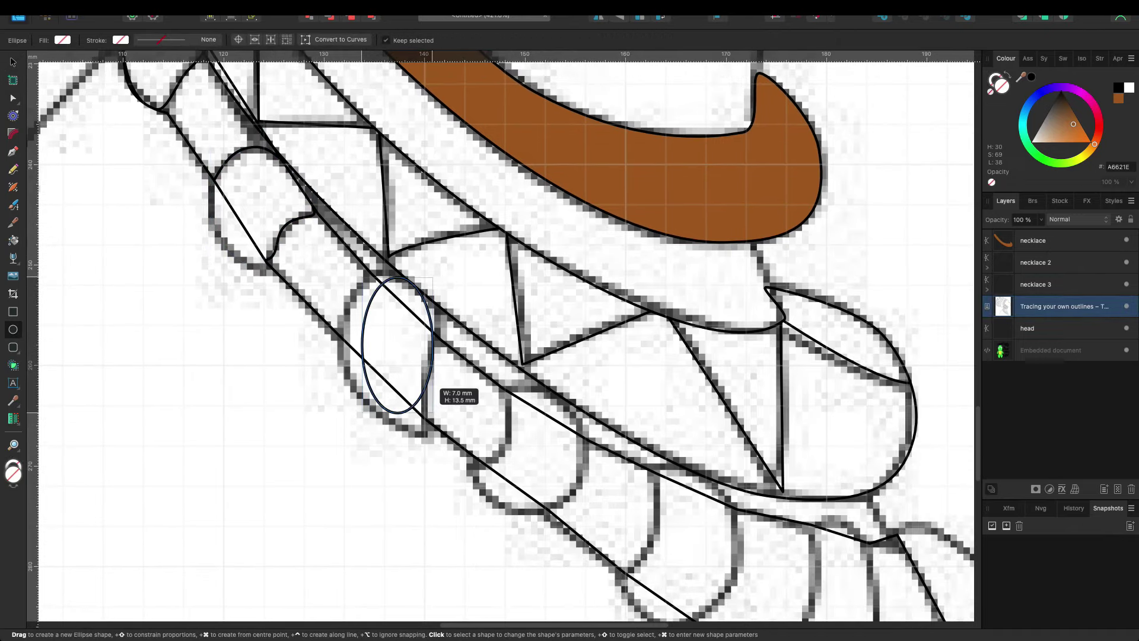
{"action": "key", "text": "super+Return"}
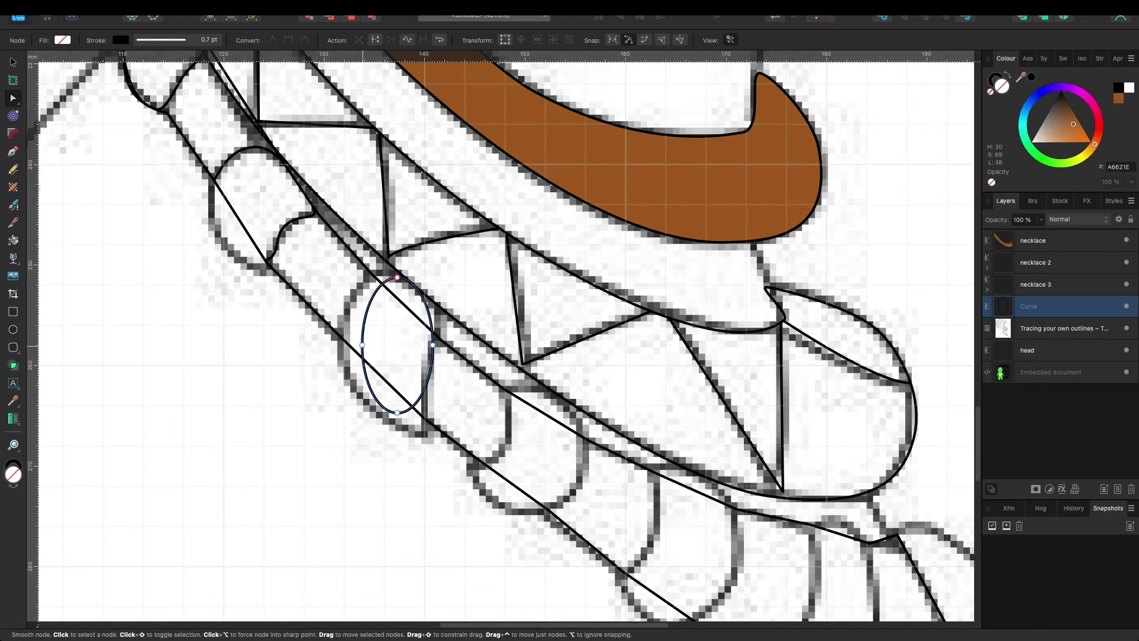
{"action": "left_click_drag", "start_coordinate": [362, 344], "coordinate": [342, 344]}
{"action": "left_click_drag", "start_coordinate": [397, 412], "coordinate": [414, 433]}
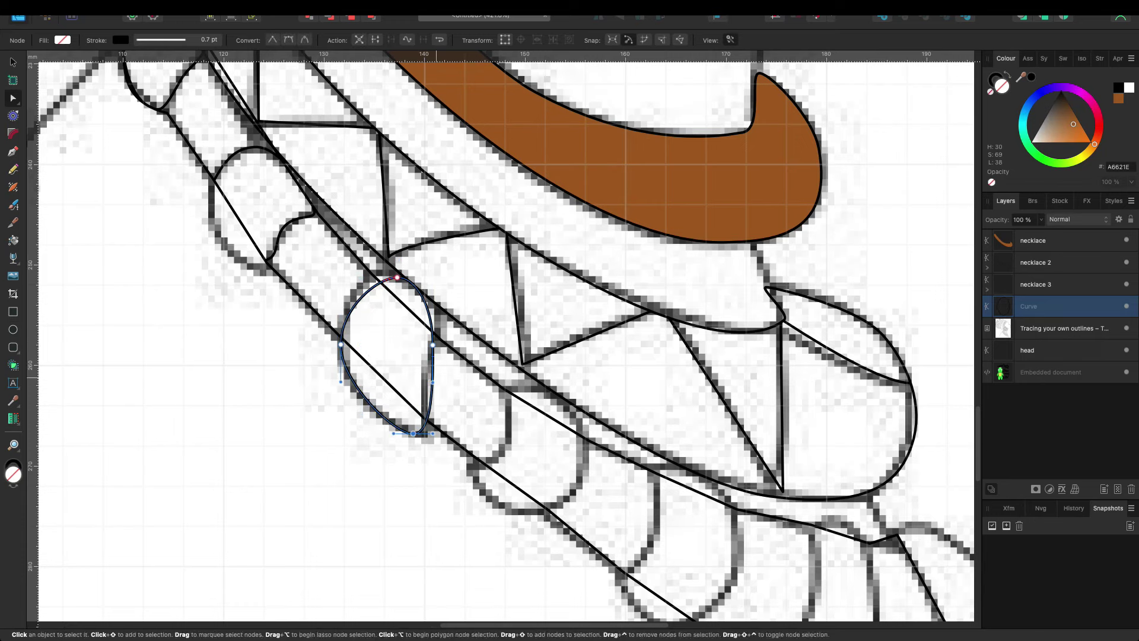
{"action": "left_click", "coordinate": [433, 345]}
{"action": "left_click_drag", "start_coordinate": [397, 277], "coordinate": [386, 269]}
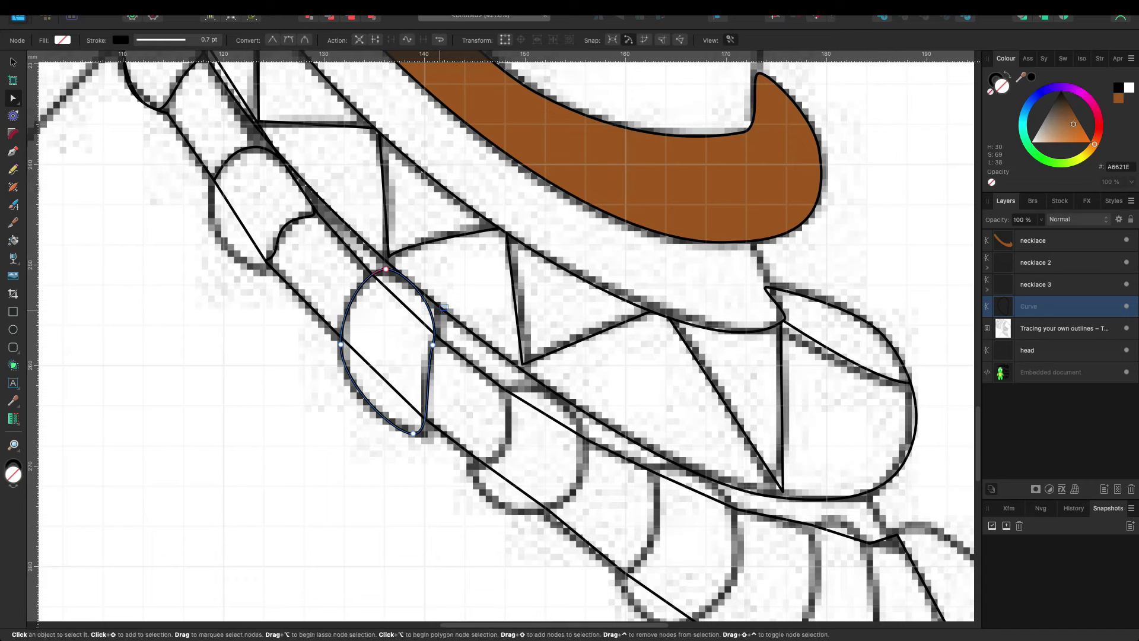
{"action": "left_click", "coordinate": [433, 345]}
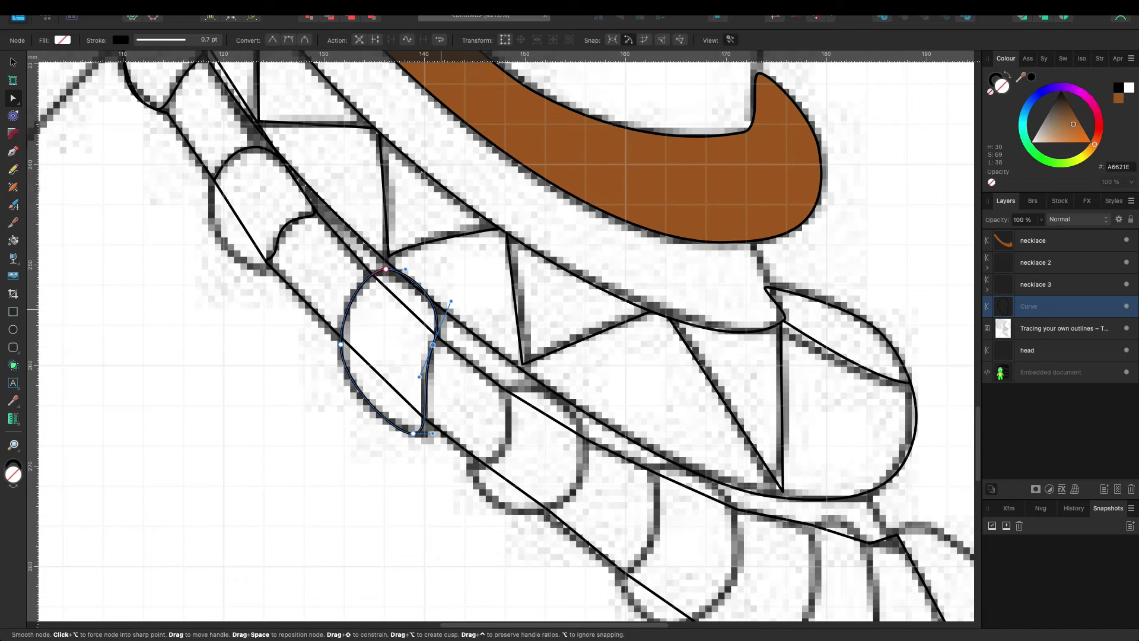
{"action": "left_click_drag", "start_coordinate": [1032, 307], "coordinate": [1035, 288]}
Step: Trace a third bead with an ellipse converted to curves, reshaping its left, right and upper sides
{"action": "key", "text": "v"}
{"action": "left_click", "coordinate": [1062, 306]}
{"action": "scroll", "coordinate": [498, 332], "scroll_direction": "down", "scroll_amount": 5}
{"action": "scroll", "coordinate": [499, 332], "scroll_direction": "right", "scroll_amount": 5}
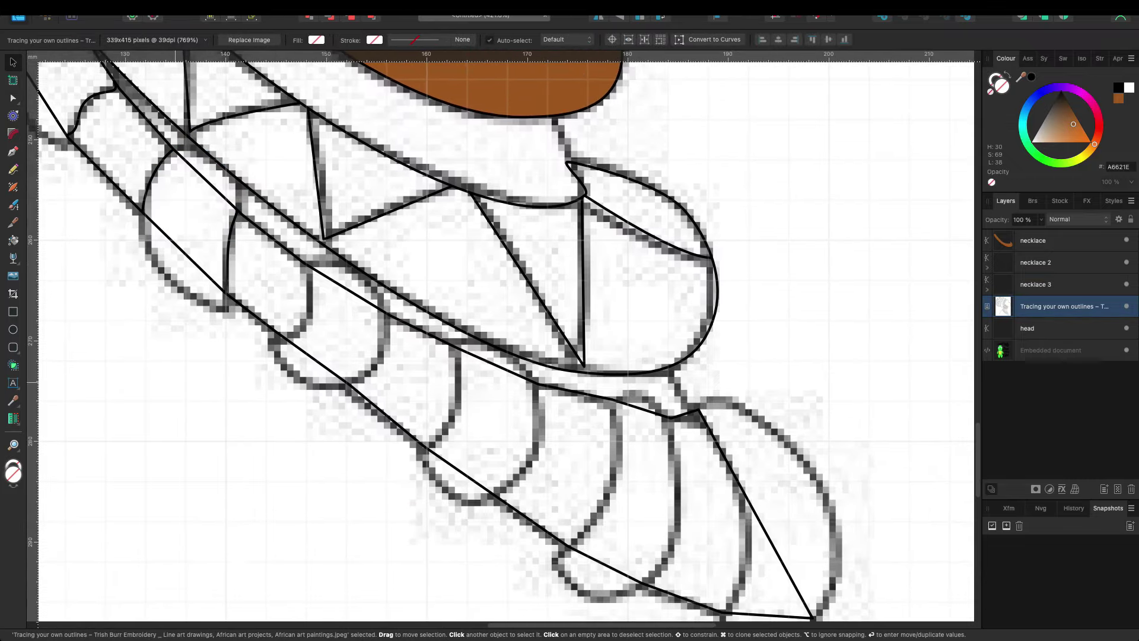
{"action": "key", "text": "m"}
{"action": "left_click_drag", "start_coordinate": [304, 262], "coordinate": [384, 385]}
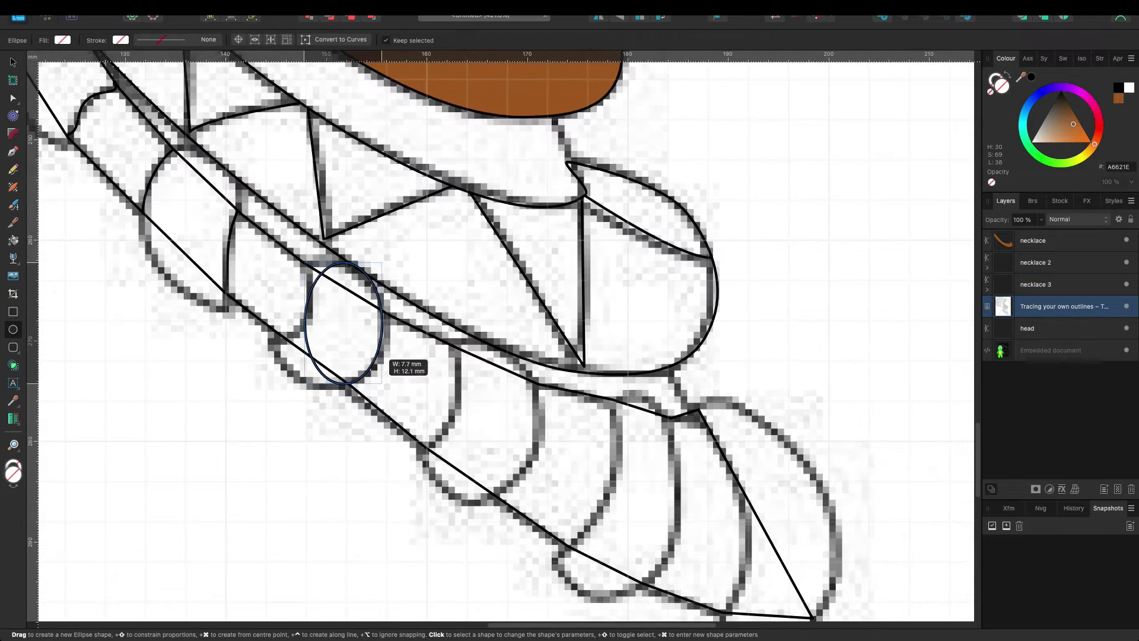
{"action": "left_click", "coordinate": [478, 39]}
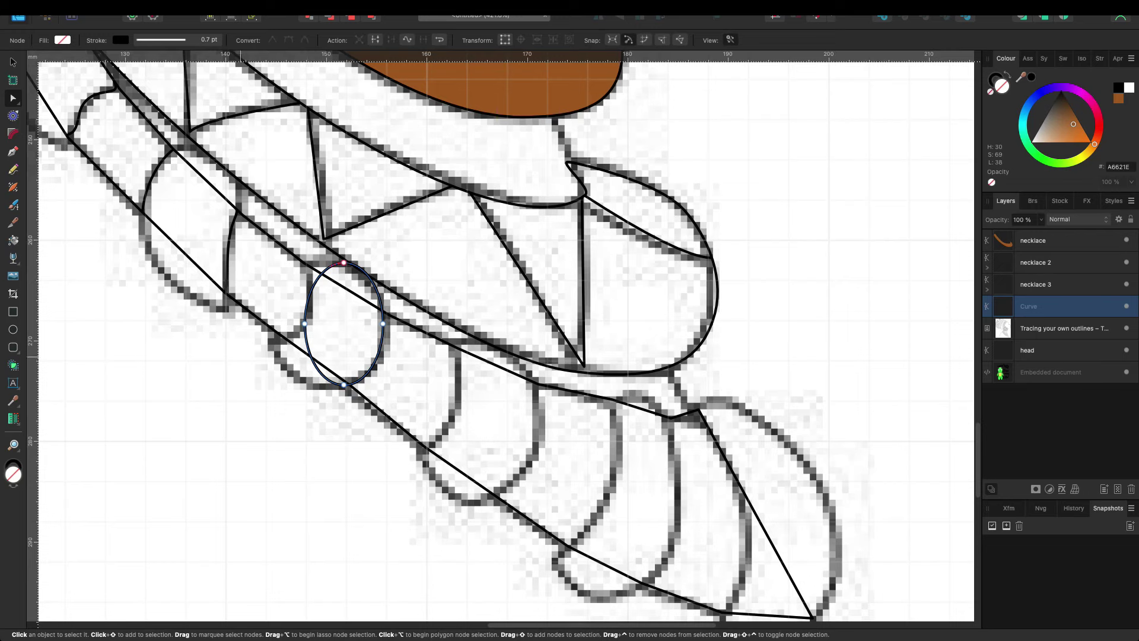
{"action": "left_click_drag", "start_coordinate": [314, 357], "coordinate": [272, 343]}
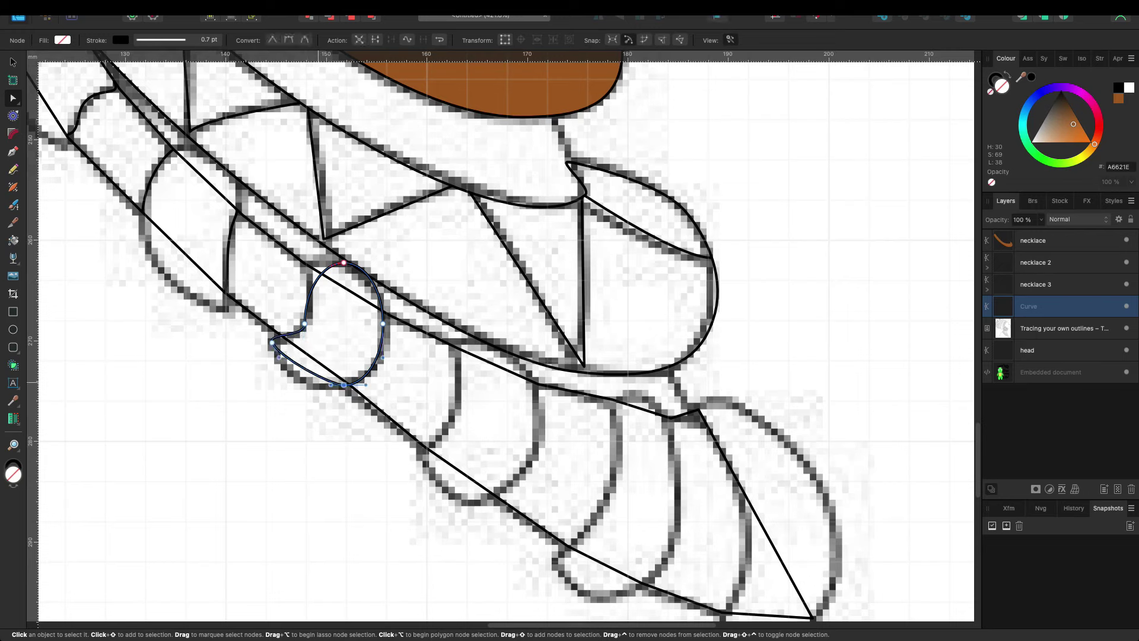
{"action": "left_click", "coordinate": [344, 384]}
{"action": "left_click_drag", "start_coordinate": [375, 290], "coordinate": [383, 289]}
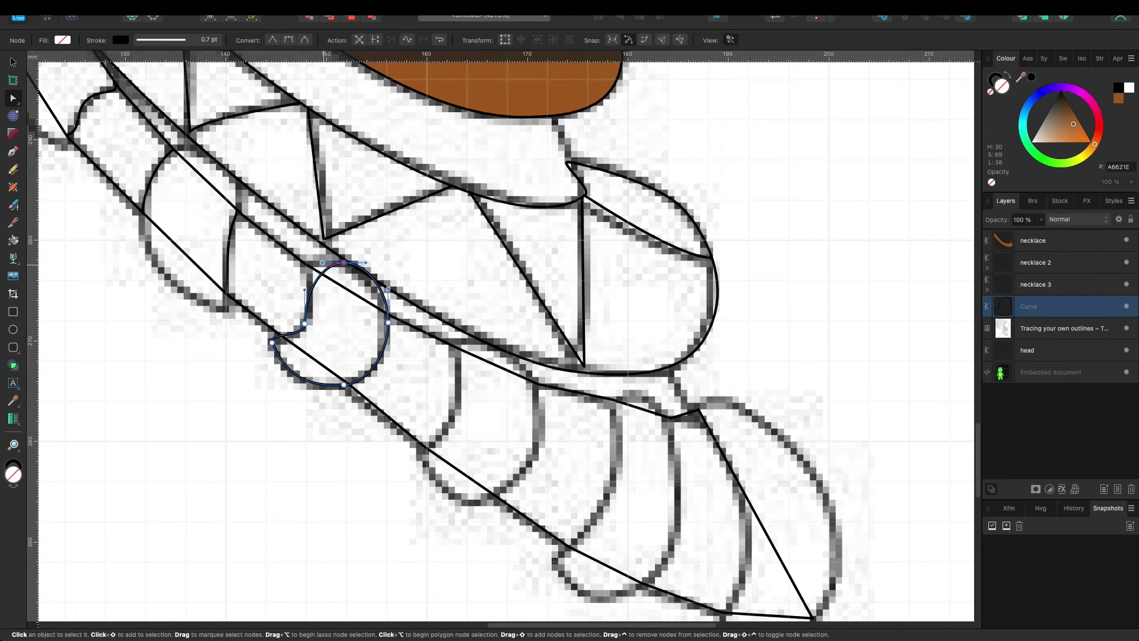
{"action": "mouse_move", "coordinate": [322, 262]}
{"action": "left_mouse_down"}
{"action": "mouse_move", "coordinate": [306, 262]}
{"action": "mouse_move", "coordinate": [322, 257]}
{"action": "left_mouse_up"}
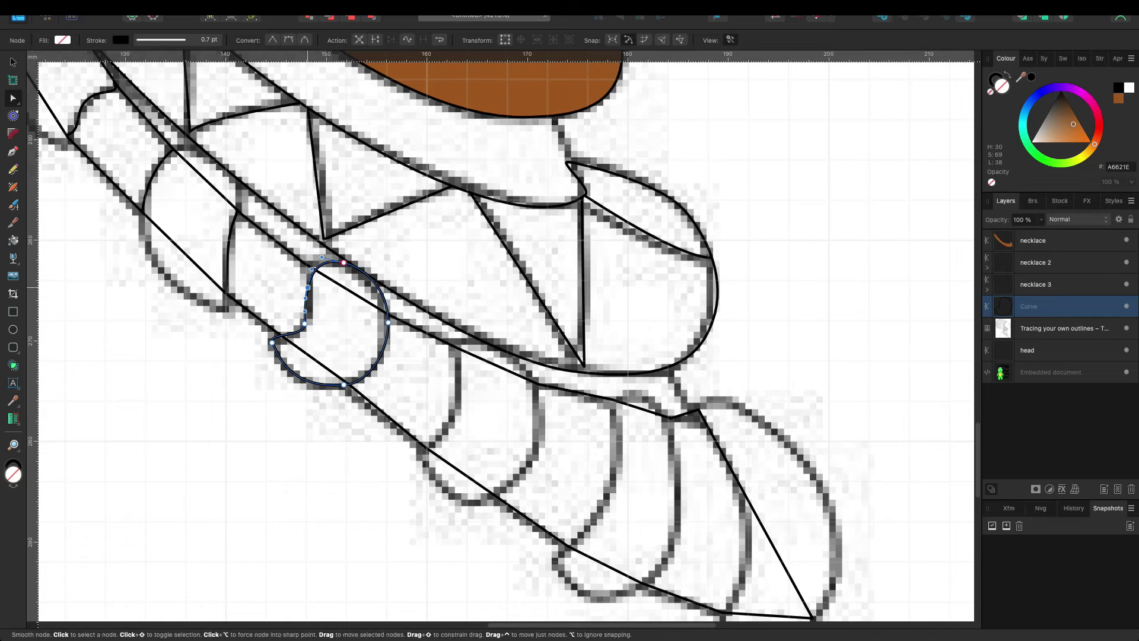
{"action": "key", "text": "Escape"}
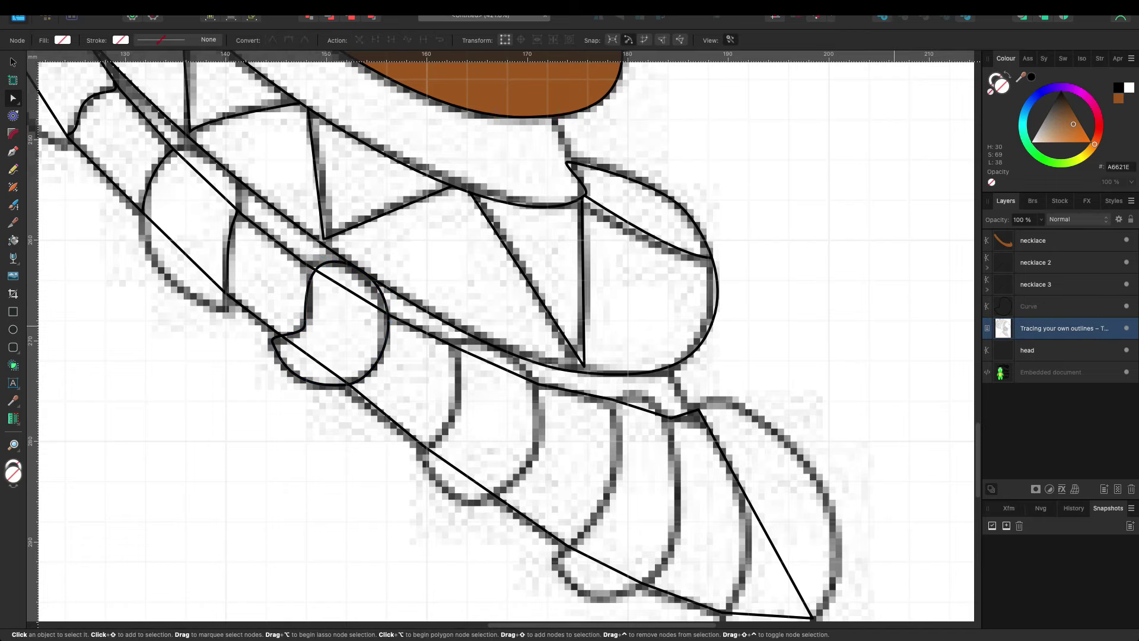
{"action": "key", "text": "ctrl+z"}
Step: Draw an ellipse over the next bead down, convert it to curves, and fit its nodes to the outline
{"action": "scroll", "coordinate": [487, 336], "scroll_direction": "down", "scroll_amount": 1}
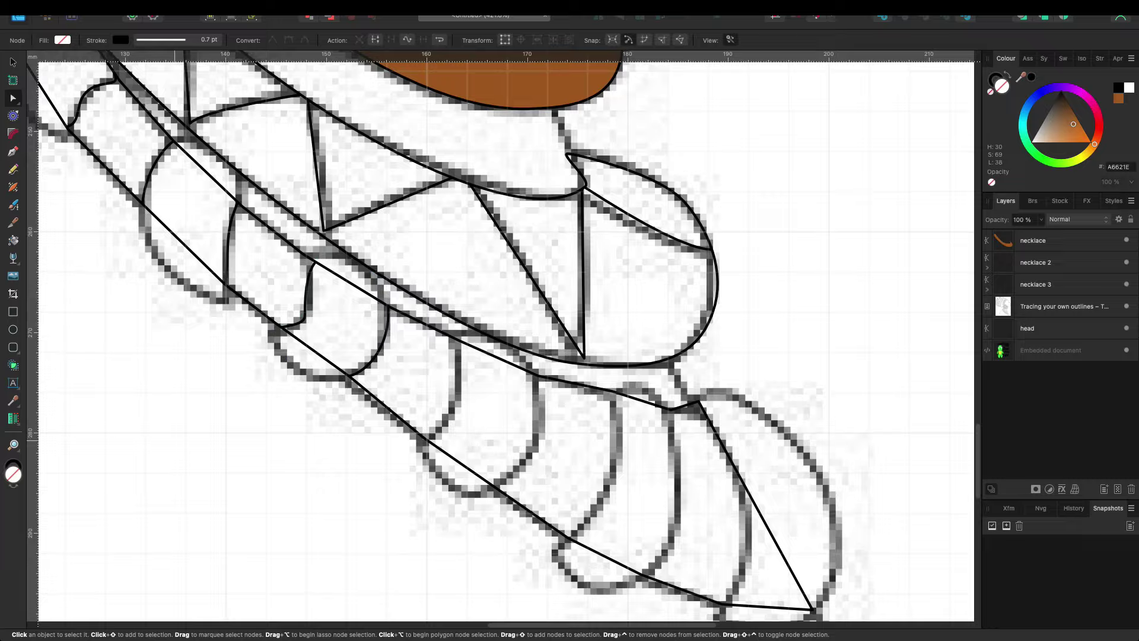
{"action": "scroll", "coordinate": [487, 335], "scroll_direction": "down", "scroll_amount": 3}
{"action": "scroll", "coordinate": [488, 335], "scroll_direction": "right", "scroll_amount": 4}
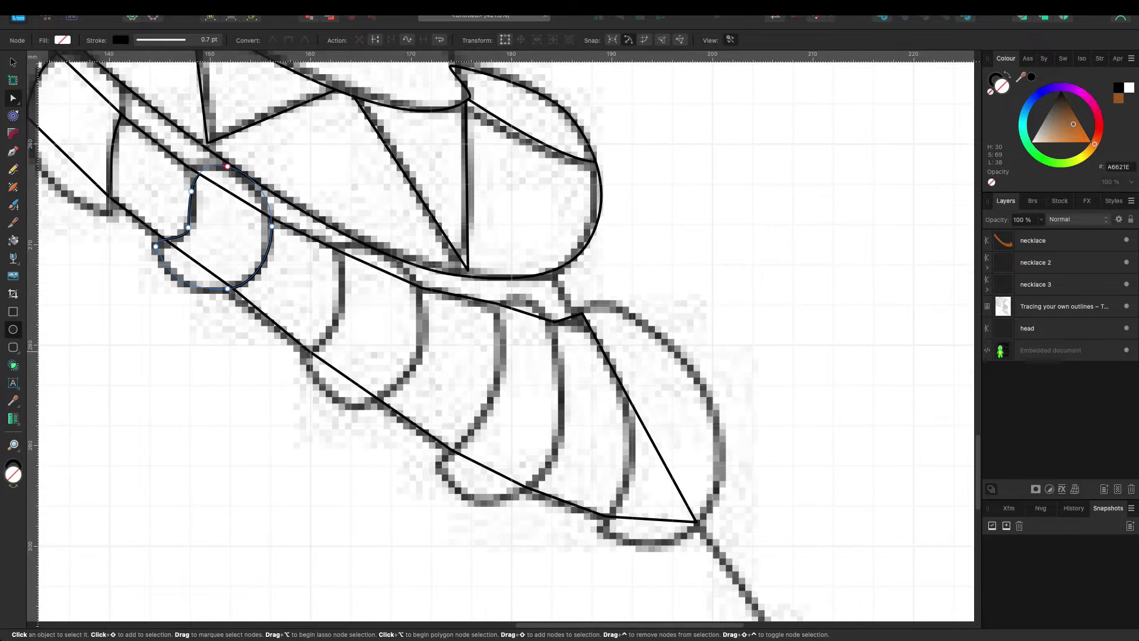
{"action": "left_click", "coordinate": [13, 329]}
{"action": "left_click_drag", "start_coordinate": [339, 245], "coordinate": [422, 392]}
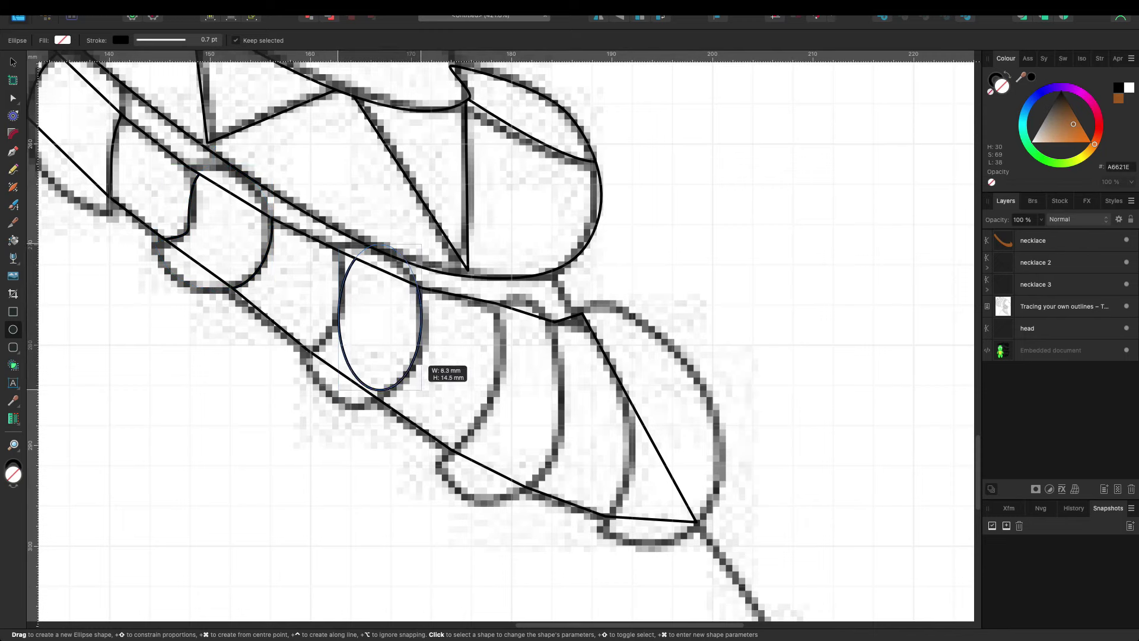
{"action": "left_click", "coordinate": [483, 39]}
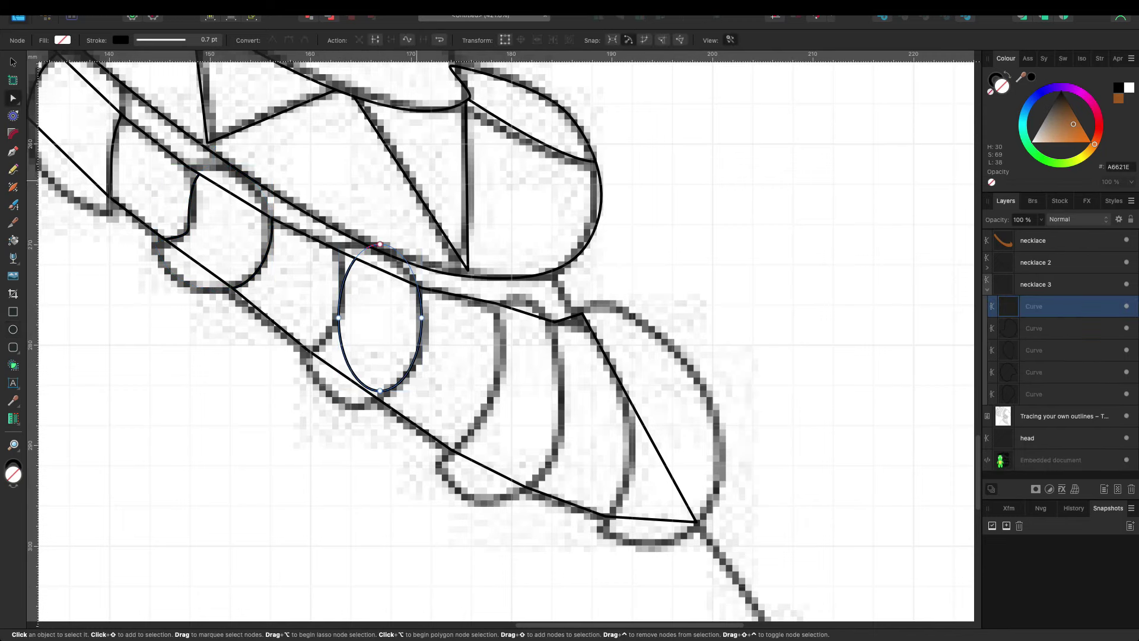
{"action": "left_click_drag", "start_coordinate": [350, 368], "coordinate": [317, 368]}
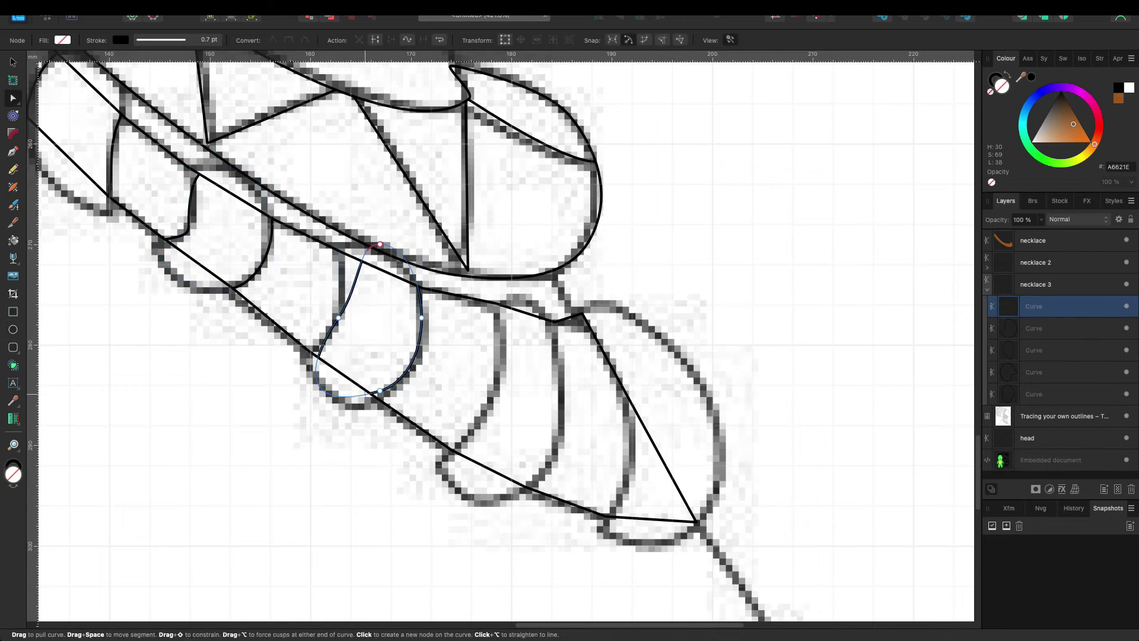
{"action": "left_click_drag", "start_coordinate": [380, 391], "coordinate": [383, 394]}
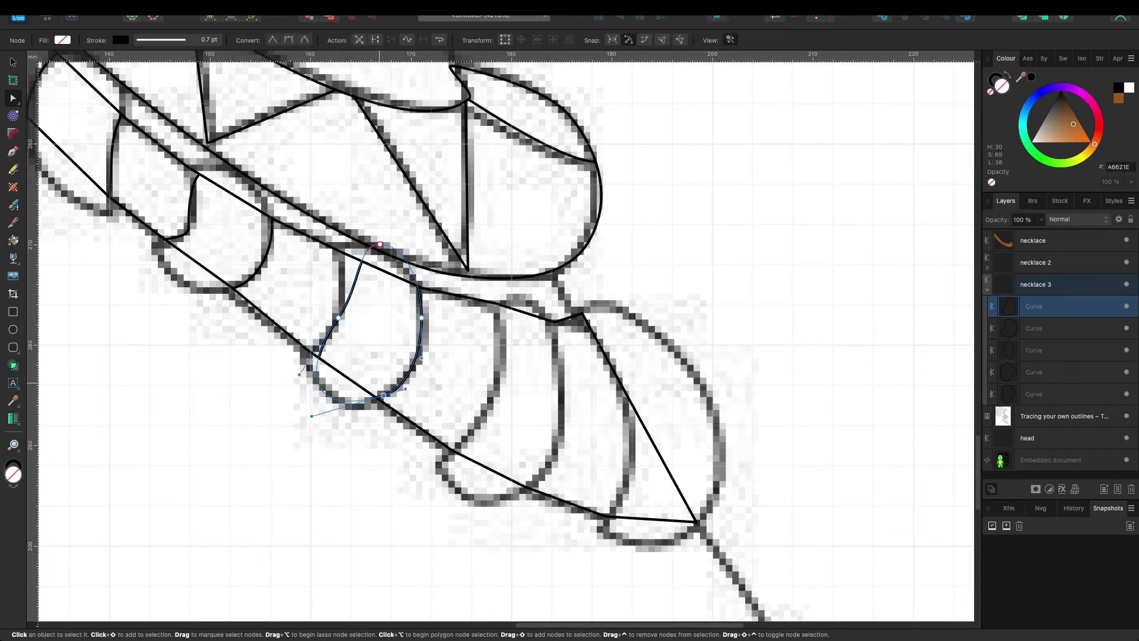
{"action": "left_click", "coordinate": [339, 317]}
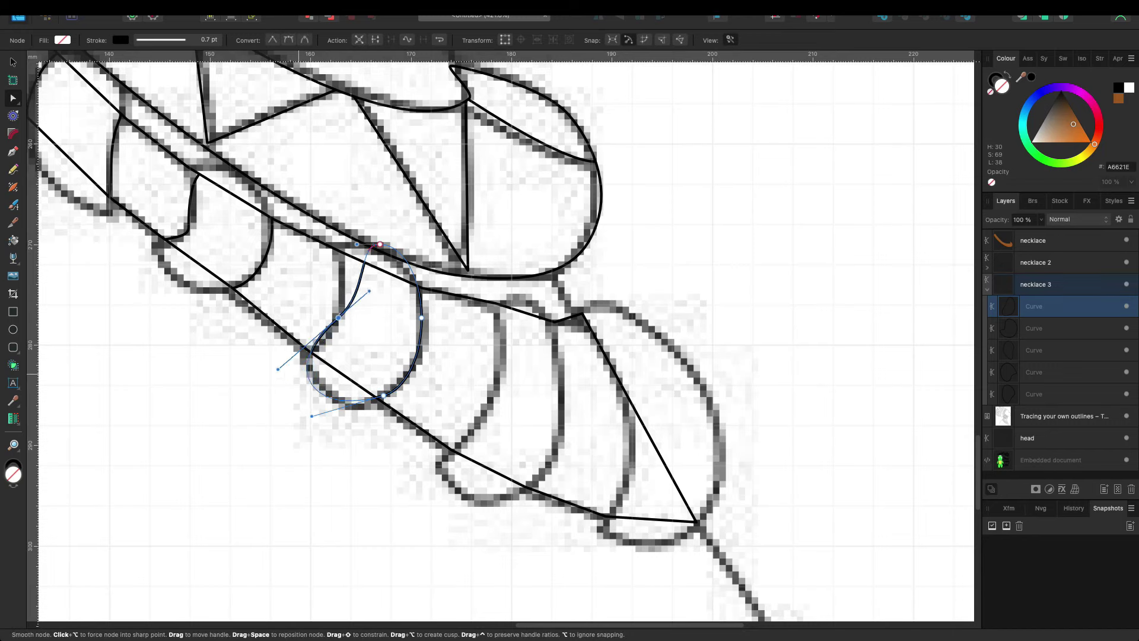
{"action": "left_click_drag", "start_coordinate": [383, 395], "coordinate": [381, 400]}
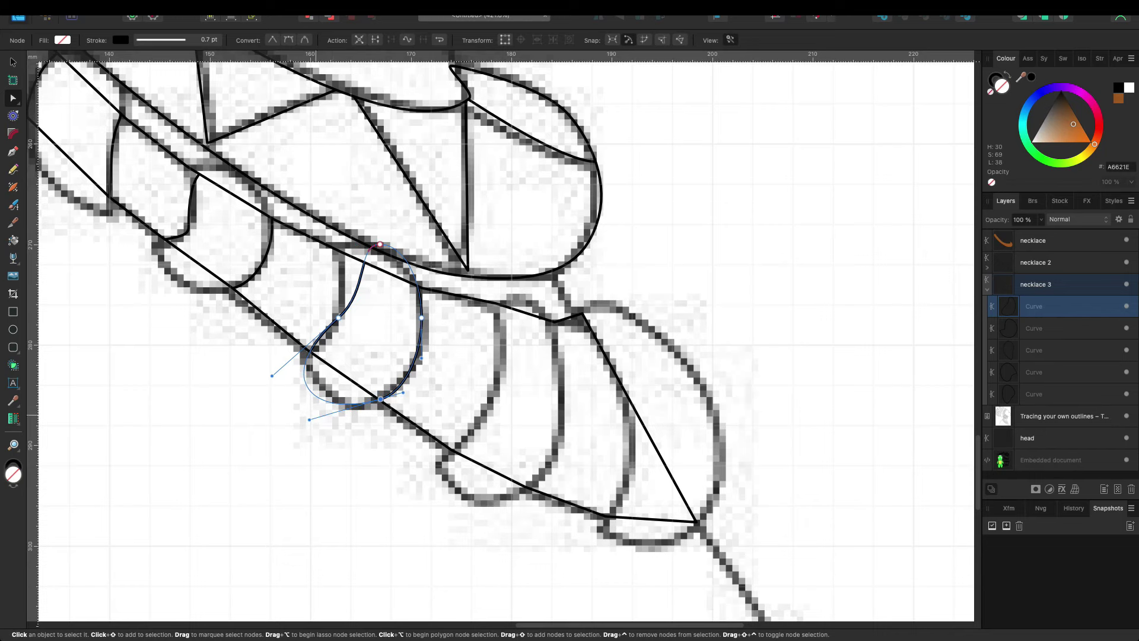
{"action": "left_click", "coordinate": [380, 244]}
{"action": "left_click_drag", "start_coordinate": [357, 244], "coordinate": [315, 233]}
{"action": "mouse_move", "coordinate": [325, 330]}
{"action": "left_mouse_down"}
{"action": "mouse_move", "coordinate": [271, 374]}
{"action": "mouse_move", "coordinate": [277, 384]}
{"action": "left_mouse_up"}
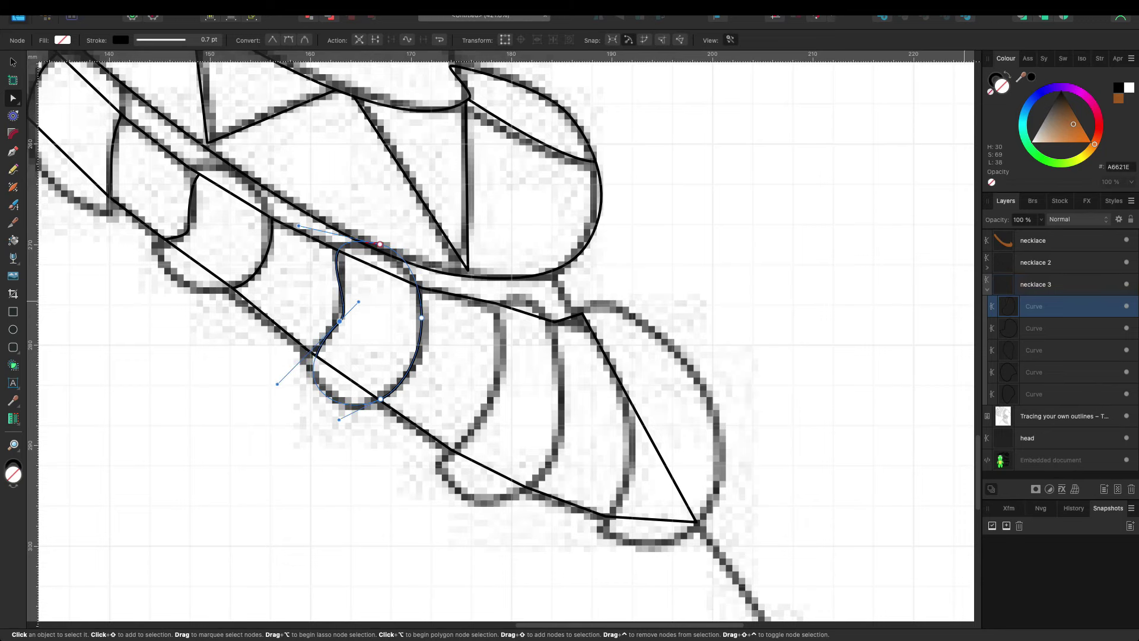
{"action": "left_click", "coordinate": [1056, 416]}
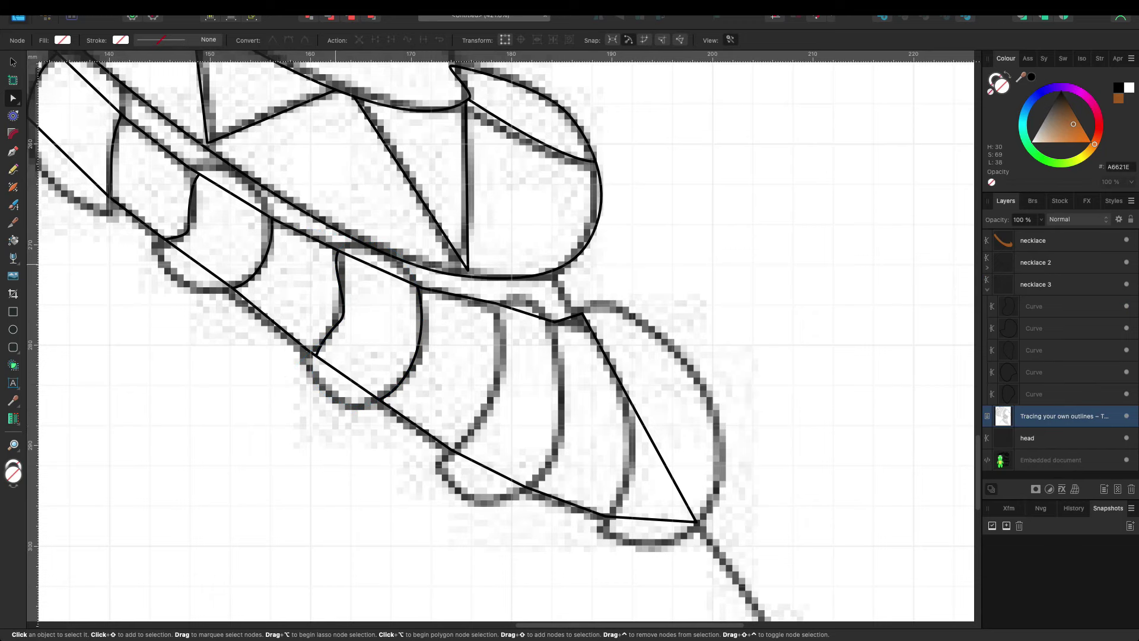
{"action": "left_click", "coordinate": [380, 243]}
Step: Copy the bead outline onto the next bead and reshape its nodes to match
{"action": "key", "text": "v"}
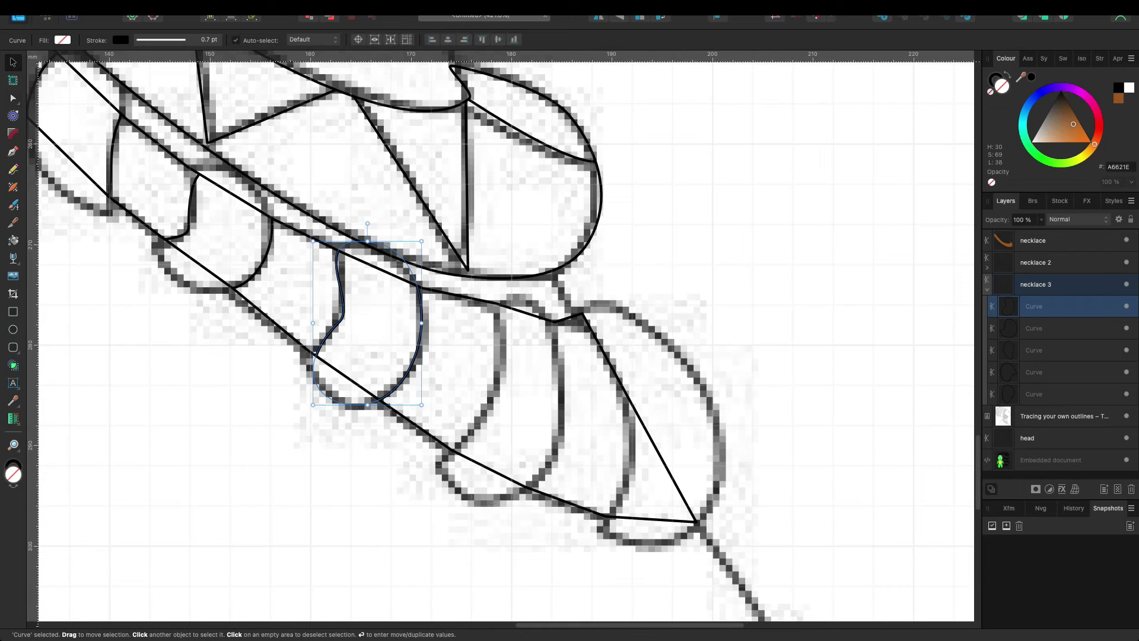
{"action": "left_click_drag", "start_coordinate": [368, 323], "coordinate": [521, 383]}
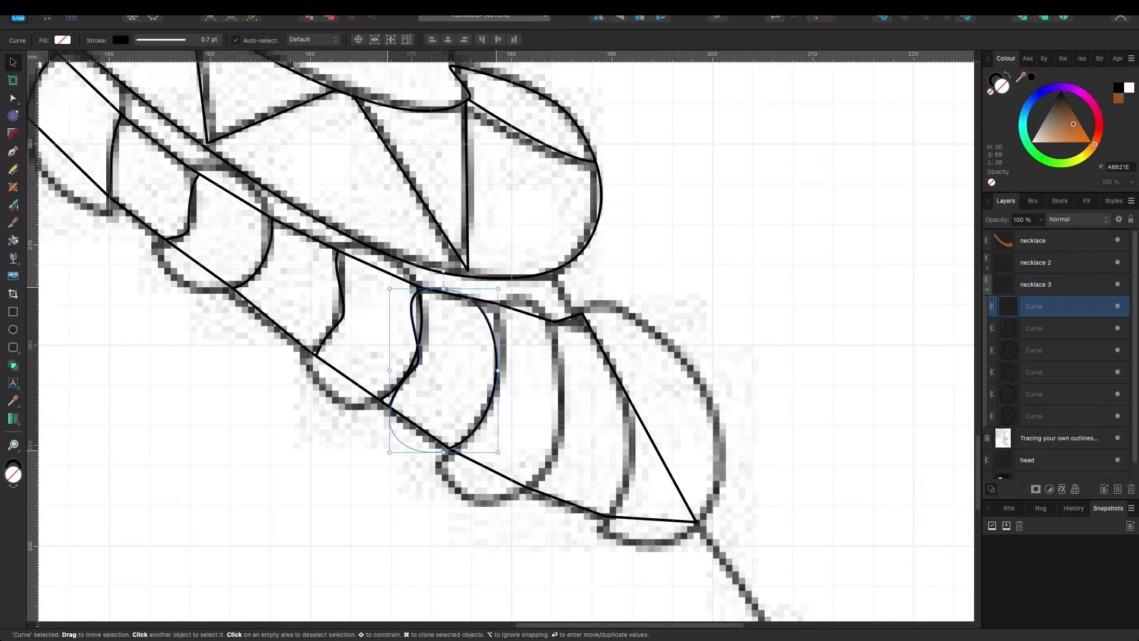
{"action": "key", "text": "a"}
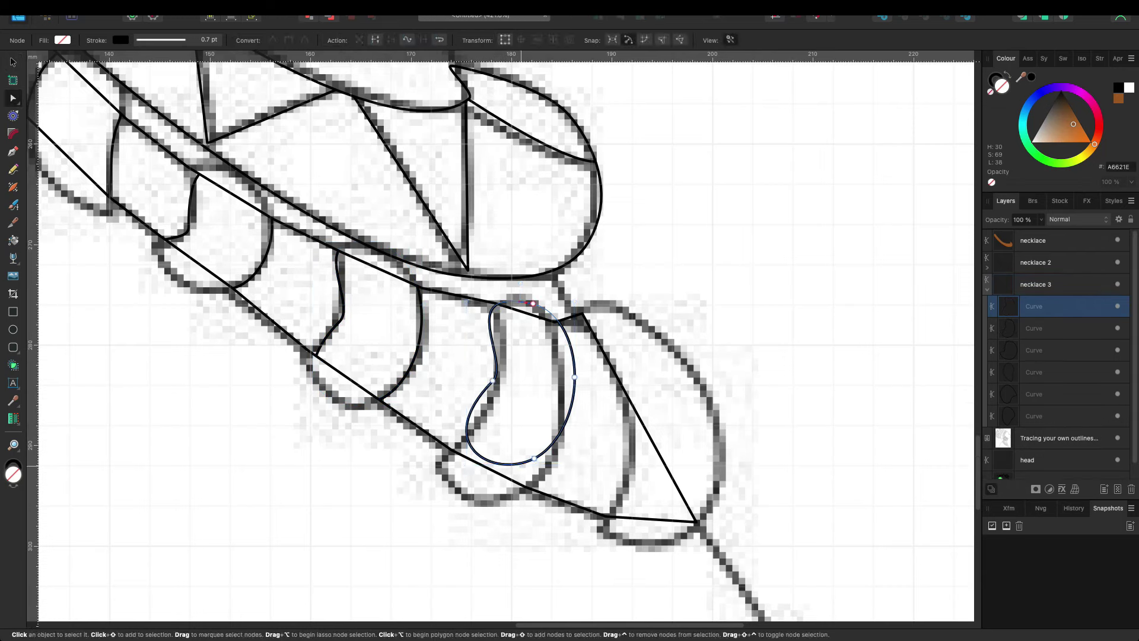
{"action": "mouse_move", "coordinate": [534, 459]}
{"action": "left_mouse_down"}
{"action": "mouse_move", "coordinate": [528, 490]}
{"action": "mouse_move", "coordinate": [429, 529]}
{"action": "left_mouse_up"}
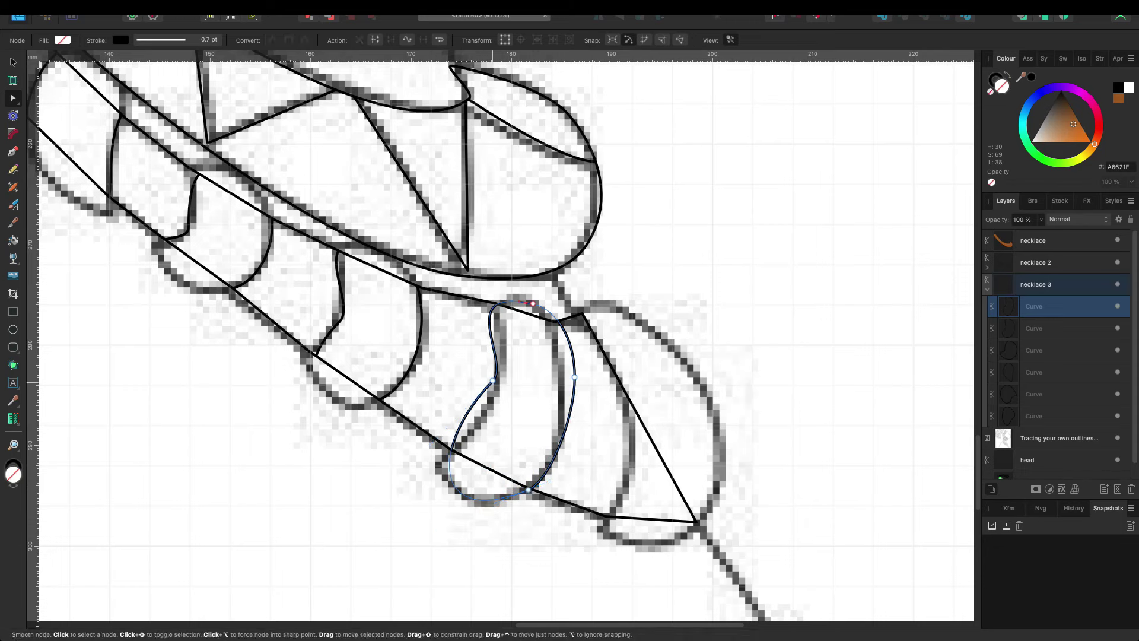
{"action": "left_click_drag", "start_coordinate": [493, 381], "coordinate": [495, 397]}
{"action": "left_click_drag", "start_coordinate": [432, 460], "coordinate": [407, 467]}
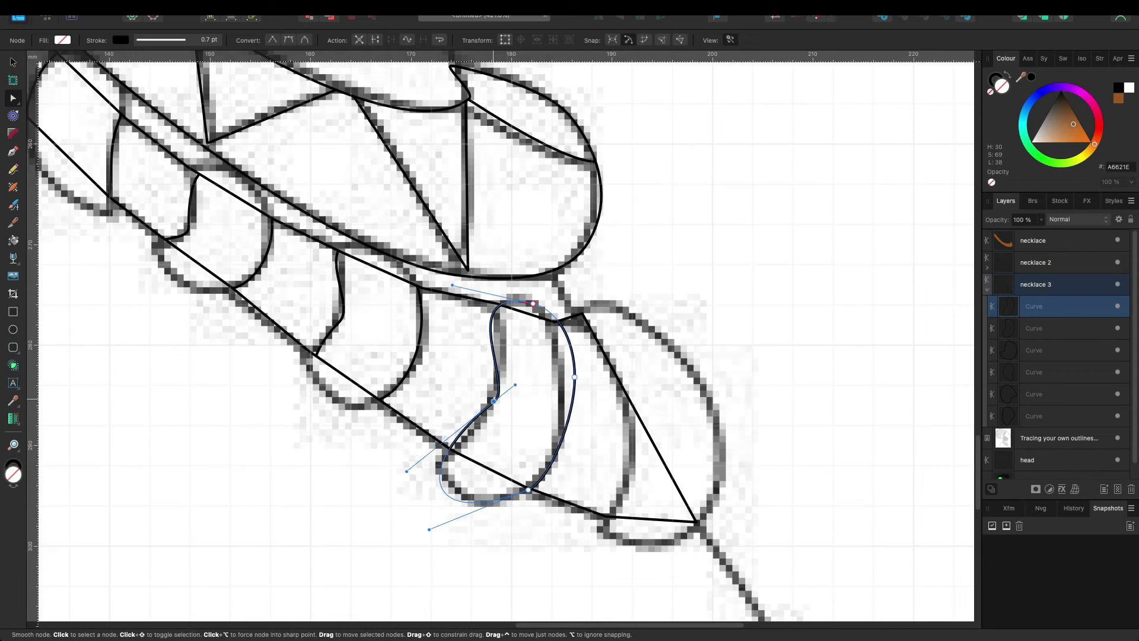
{"action": "left_click_drag", "start_coordinate": [407, 467], "coordinate": [426, 483]}
{"action": "left_click_drag", "start_coordinate": [575, 377], "coordinate": [563, 385]}
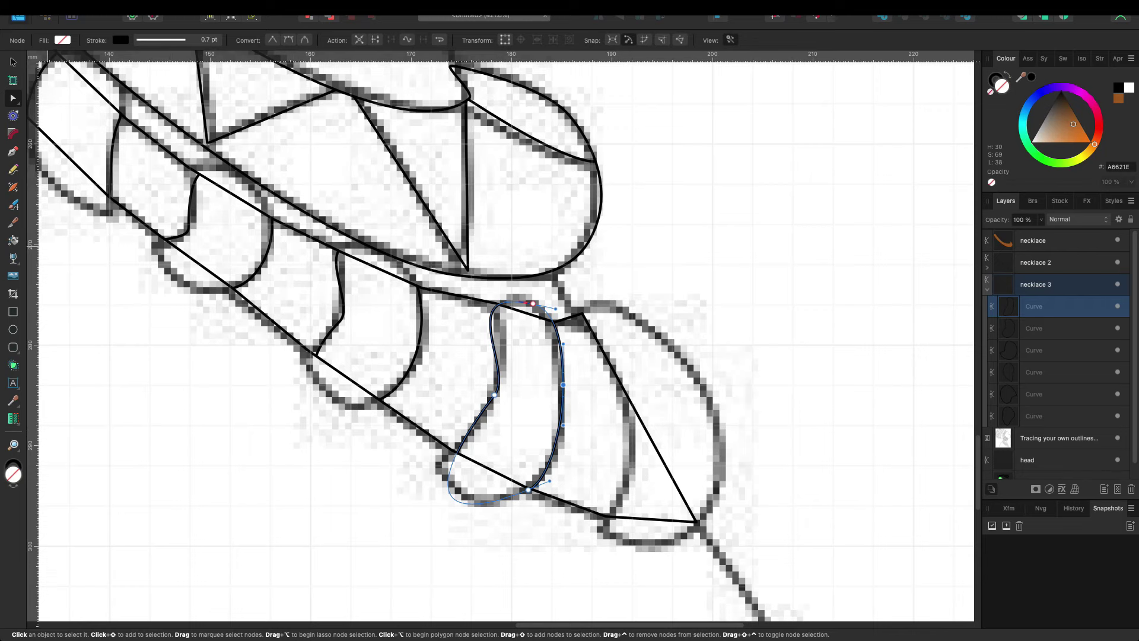
Step: Move the curve onto the last bead and reshape its nodes around the traced outline
{"action": "key", "text": "v"}
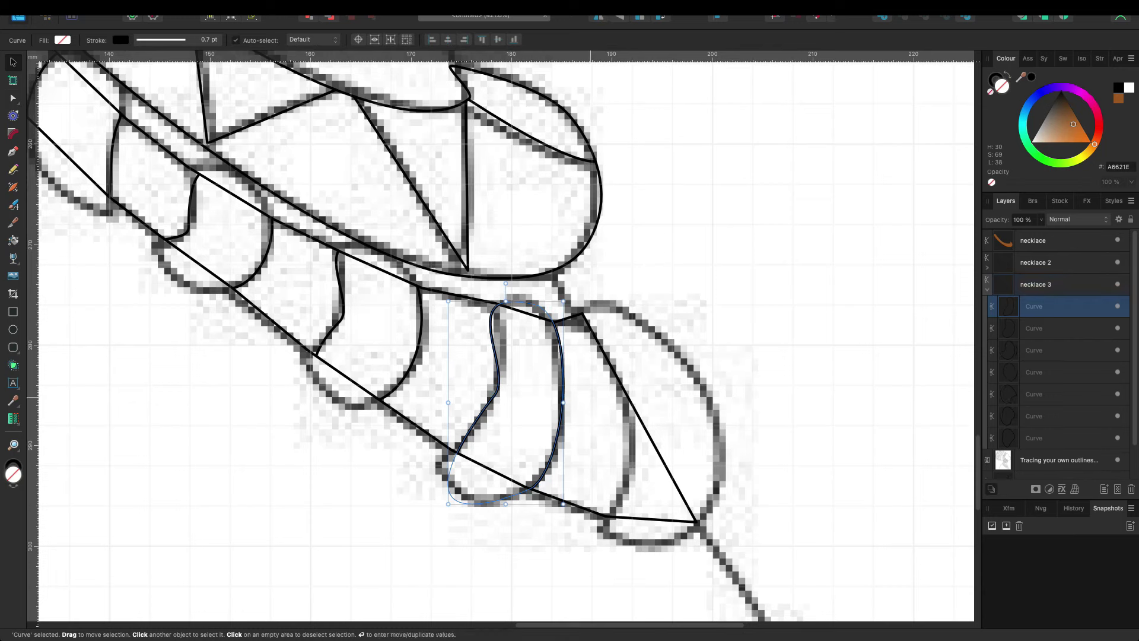
{"action": "left_click_drag", "start_coordinate": [506, 404], "coordinate": [599, 406]}
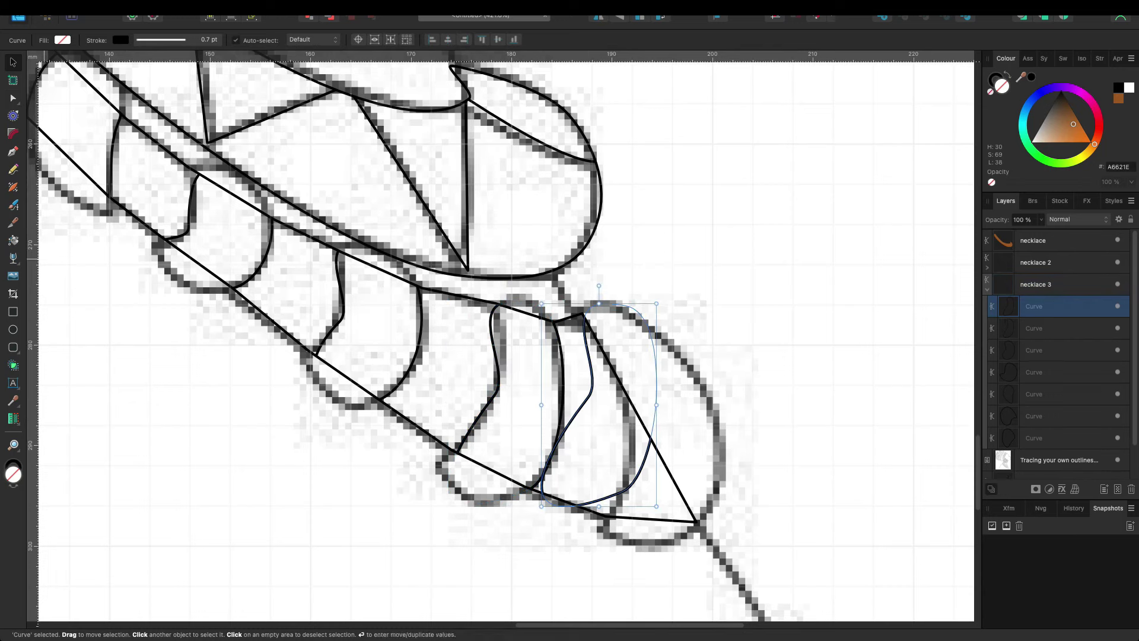
{"action": "key", "text": "a"}
{"action": "left_click_drag", "start_coordinate": [655, 409], "coordinate": [720, 446]}
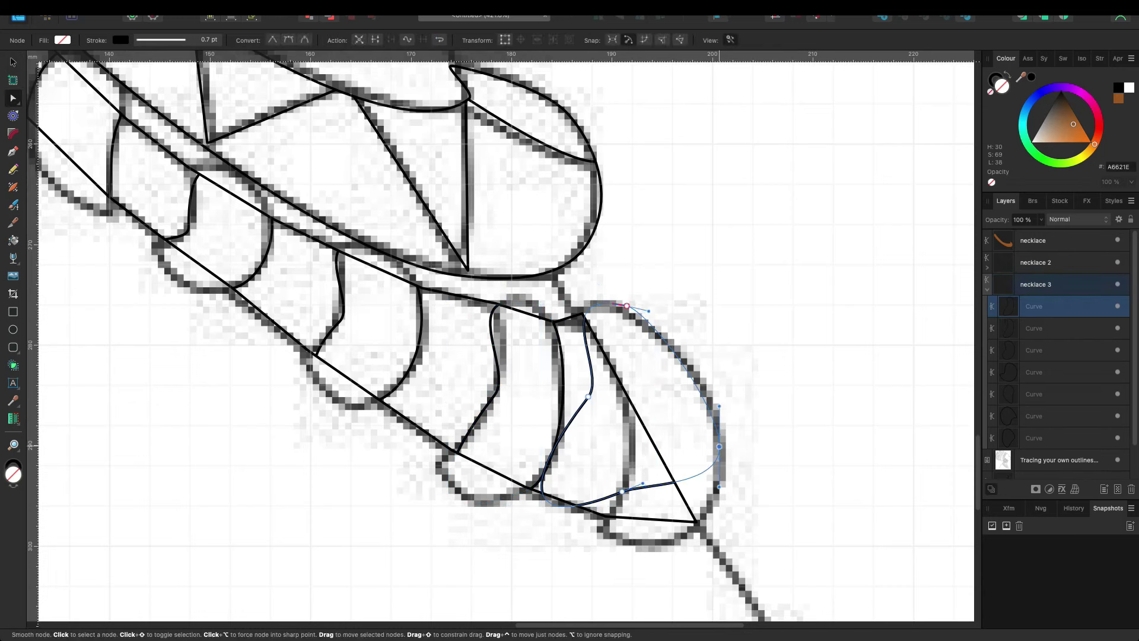
{"action": "left_click_drag", "start_coordinate": [622, 491], "coordinate": [680, 538]}
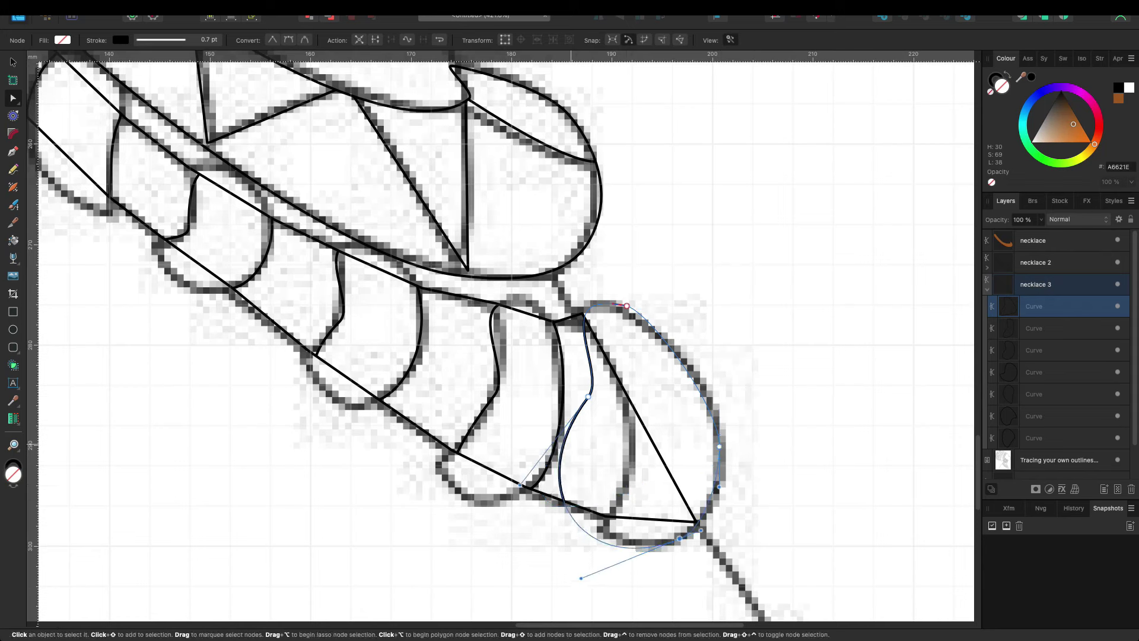
{"action": "left_click_drag", "start_coordinate": [588, 396], "coordinate": [621, 415]}
{"action": "left_click_drag", "start_coordinate": [613, 463], "coordinate": [624, 465]}
{"action": "left_click_drag", "start_coordinate": [603, 511], "coordinate": [611, 540]}
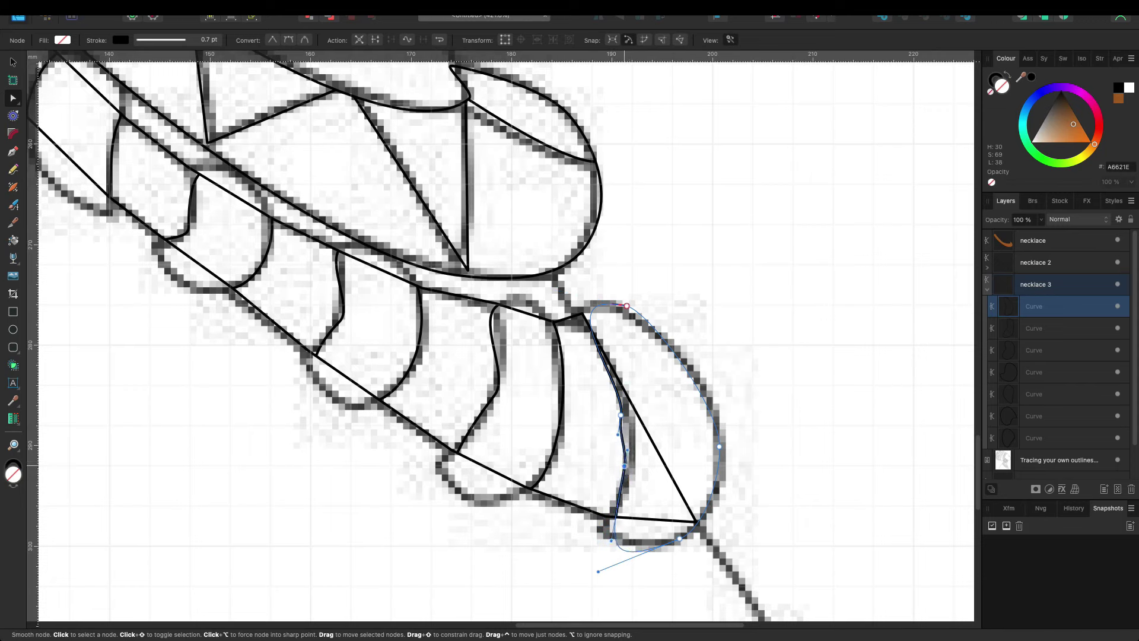
{"action": "left_click_drag", "start_coordinate": [623, 466], "coordinate": [634, 386]}
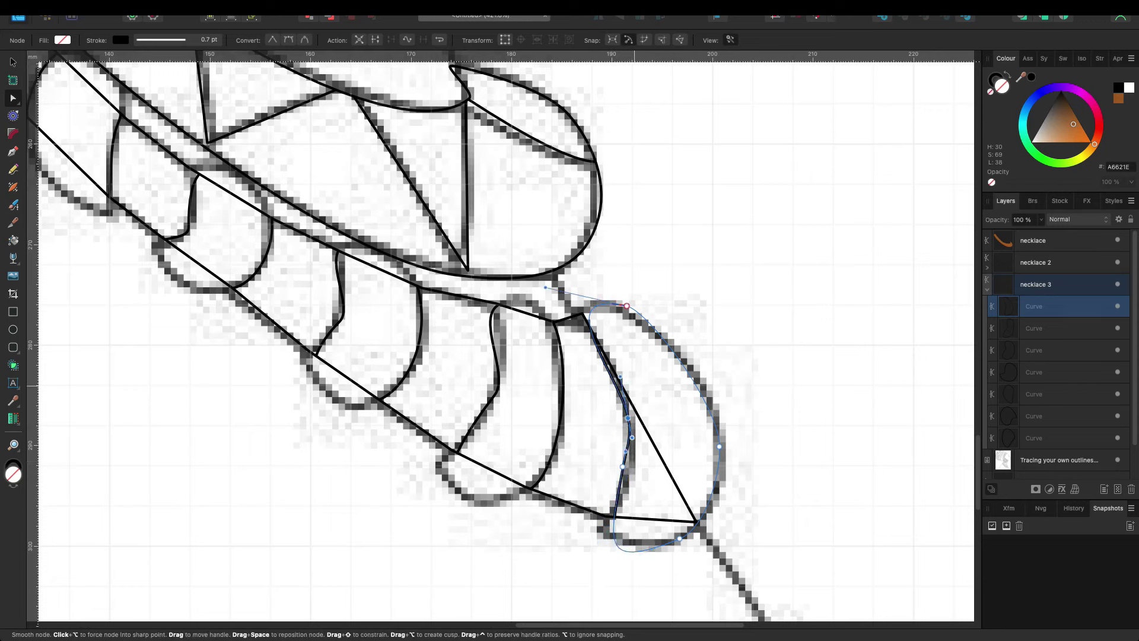
{"action": "left_click", "coordinate": [676, 350]}
{"action": "left_click_drag", "start_coordinate": [590, 311], "coordinate": [578, 308]}
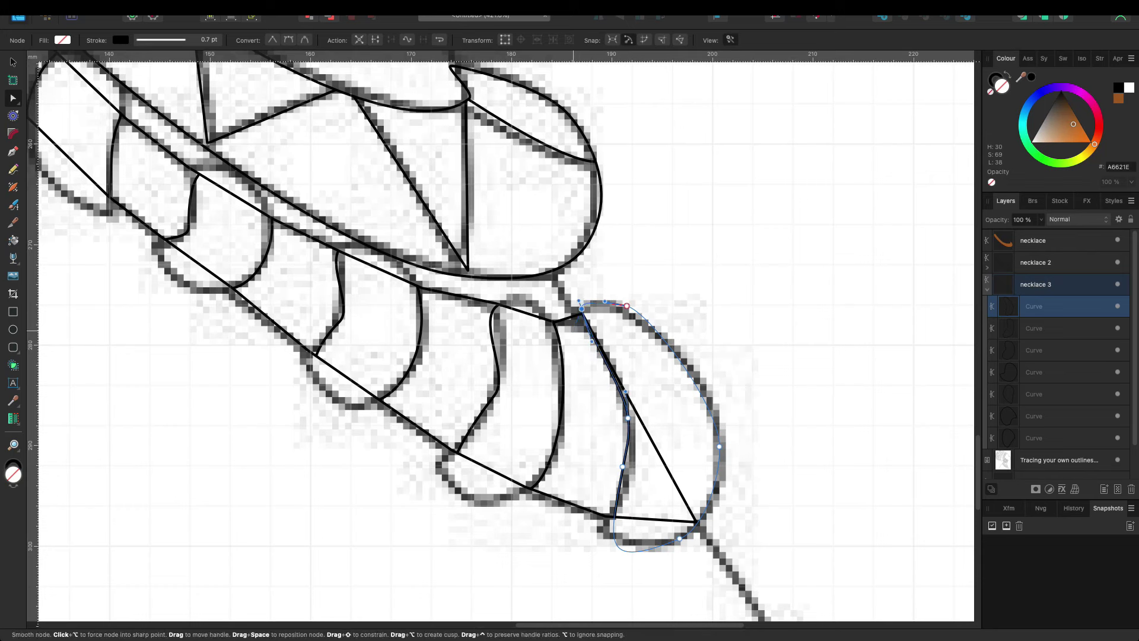
Step: Refine the last bead's lower-left side, bottom and top edge
{"action": "key", "text": "Escape"}
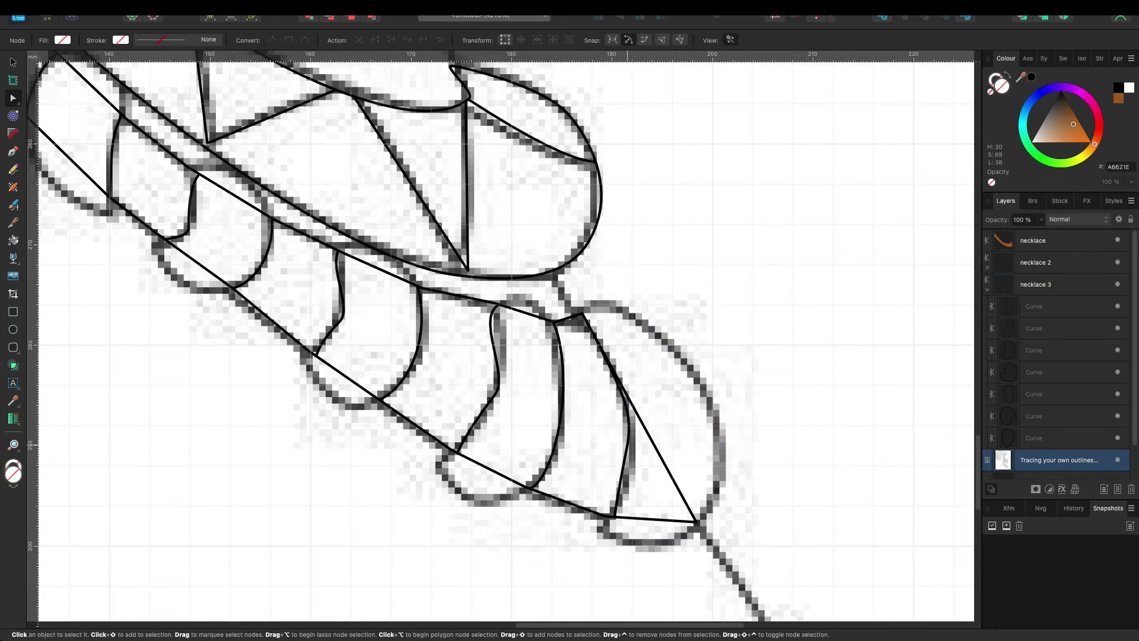
{"action": "left_click", "coordinate": [631, 549]}
{"action": "left_click_drag", "start_coordinate": [616, 504], "coordinate": [608, 510]}
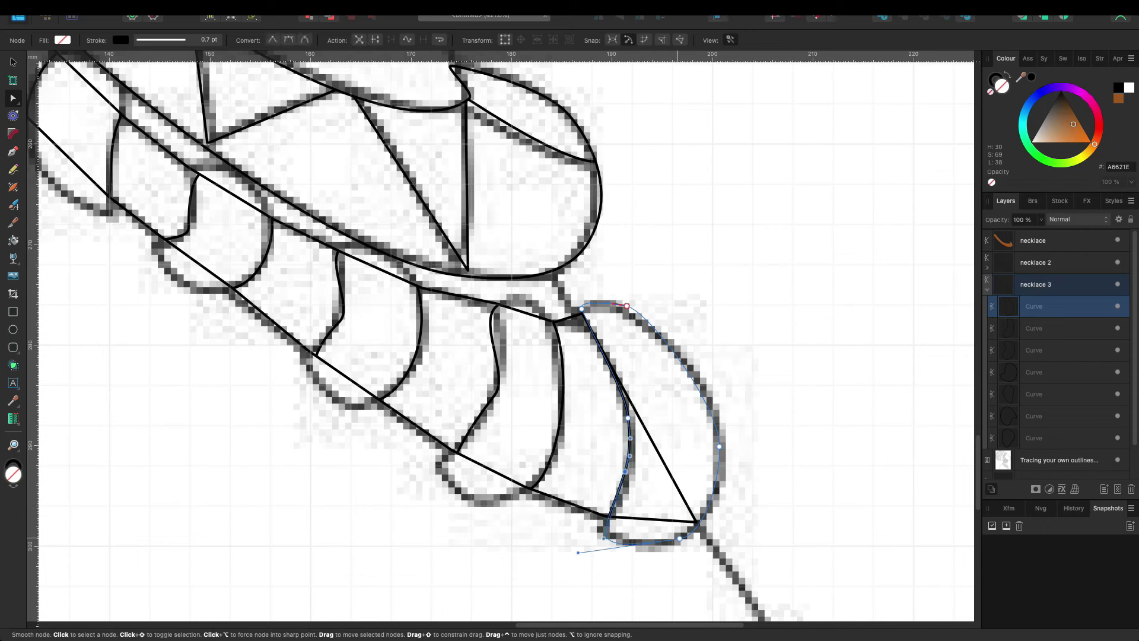
{"action": "left_click", "coordinate": [680, 538]}
{"action": "left_click_drag", "start_coordinate": [628, 565], "coordinate": [607, 533]}
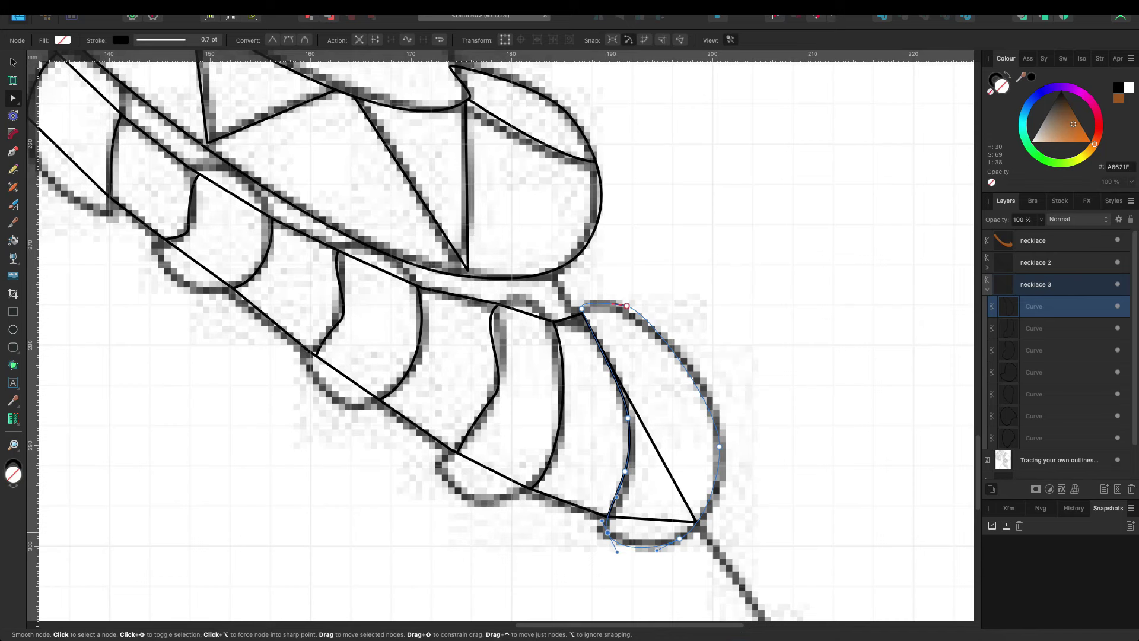
{"action": "left_click_drag", "start_coordinate": [626, 306], "coordinate": [627, 309]}
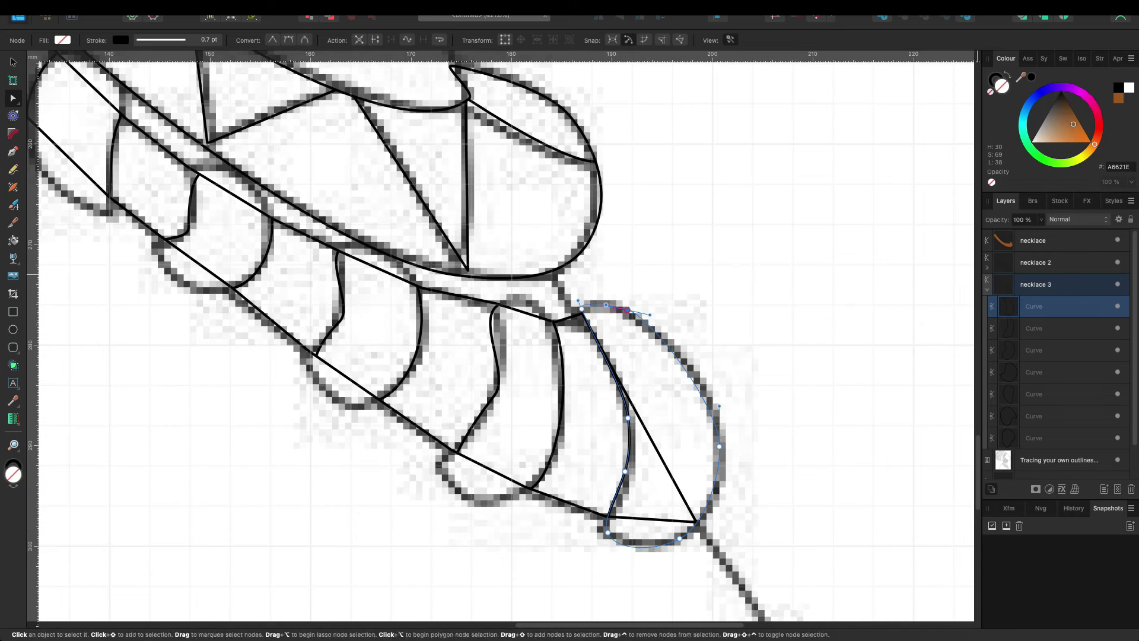
Step: Fill the end bead olive green and the necklace 3 band red, placing the olive bead above the band
{"action": "left_click_drag", "start_coordinate": [1095, 144], "coordinate": [1079, 159]}
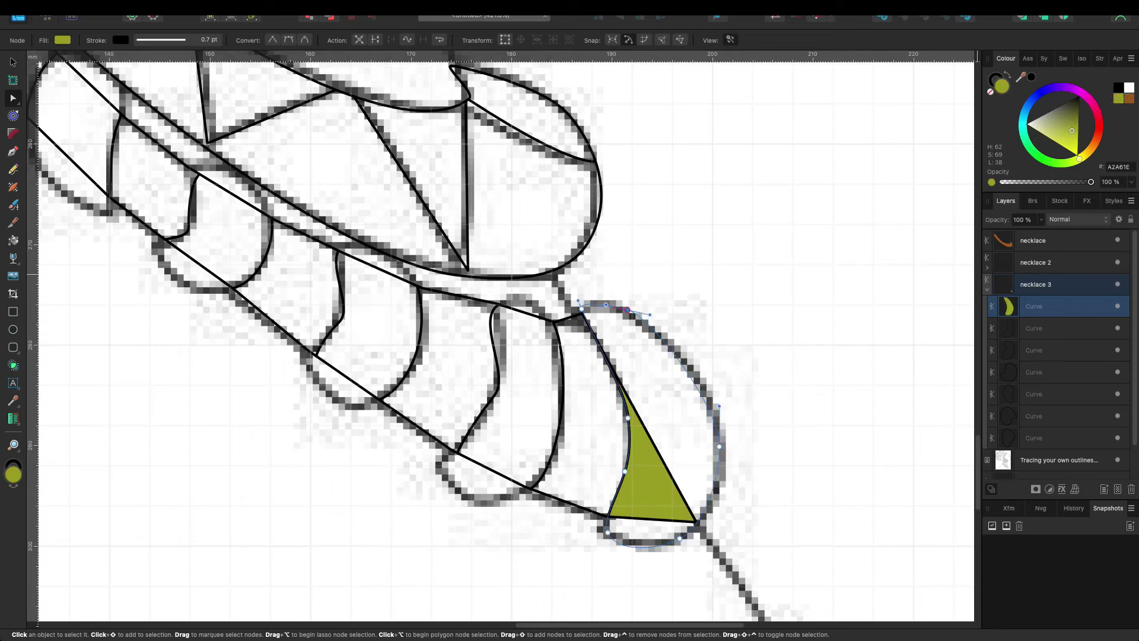
{"action": "left_click", "coordinate": [1009, 289]}
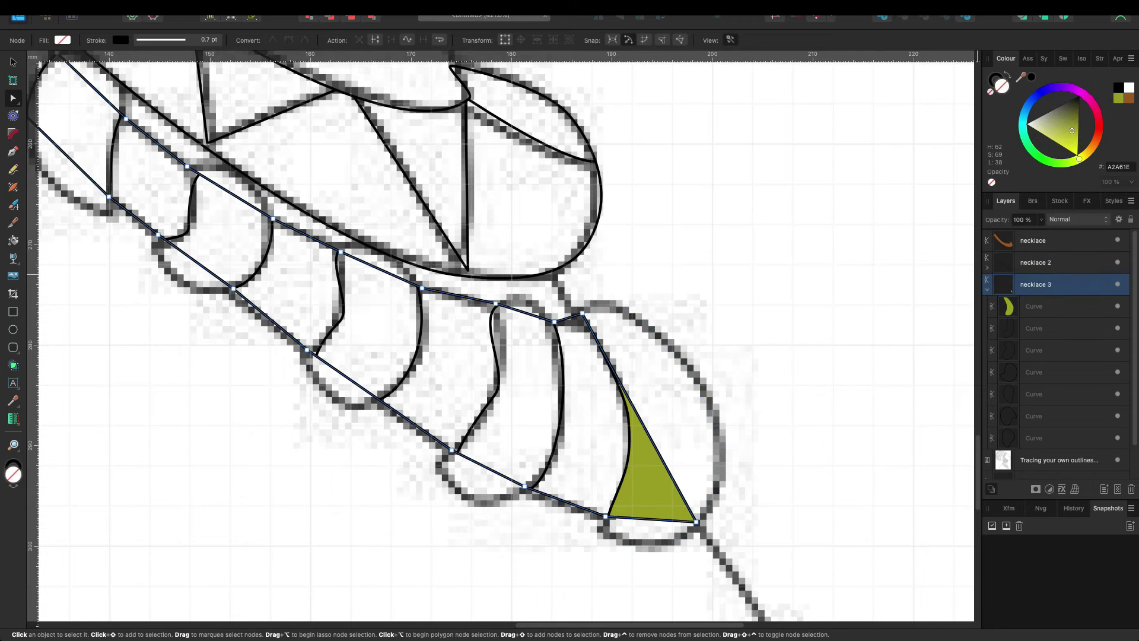
{"action": "mouse_move", "coordinate": [1079, 159]}
{"action": "left_mouse_down"}
{"action": "mouse_move", "coordinate": [1099, 133]}
{"action": "mouse_move", "coordinate": [1075, 131]}
{"action": "left_mouse_up"}
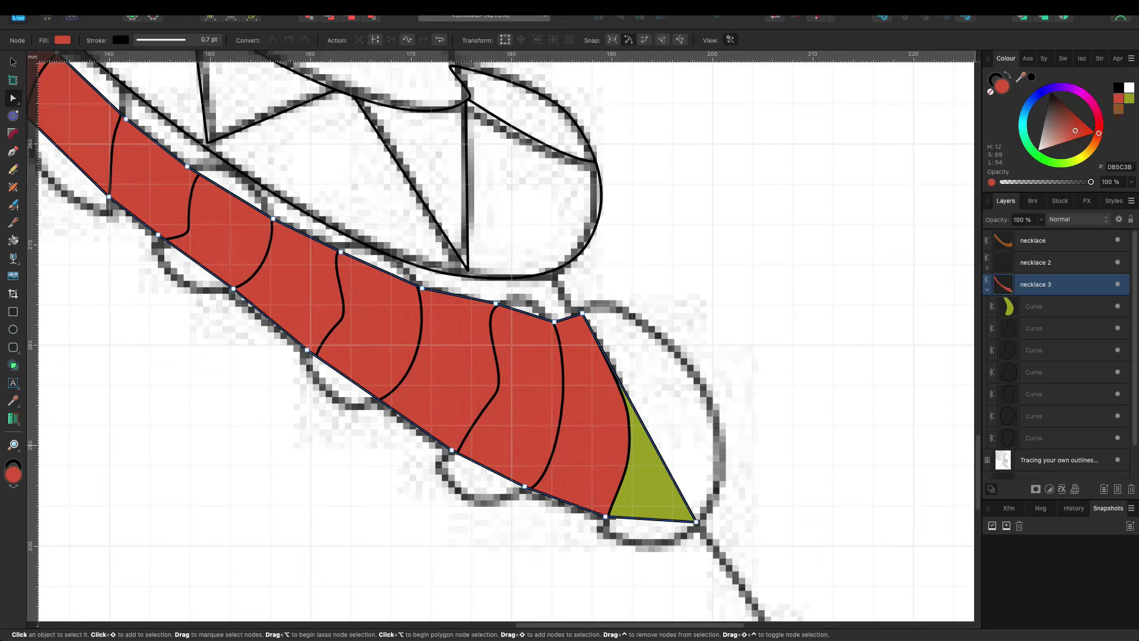
{"action": "left_click", "coordinate": [656, 487]}
{"action": "left_click_drag", "start_coordinate": [1036, 284], "coordinate": [1037, 285]}
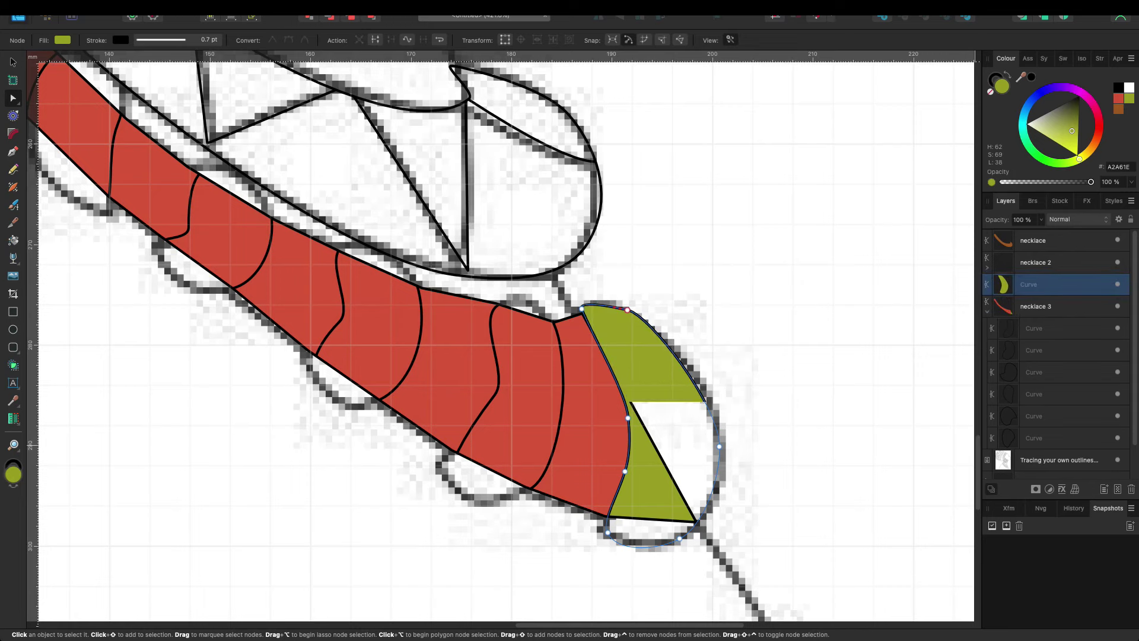
{"action": "left_click_drag", "start_coordinate": [1038, 285], "coordinate": [1037, 286]}
Step: Fill a middle bead bright green and move it out above the red band
{"action": "left_click", "coordinate": [1036, 306]}
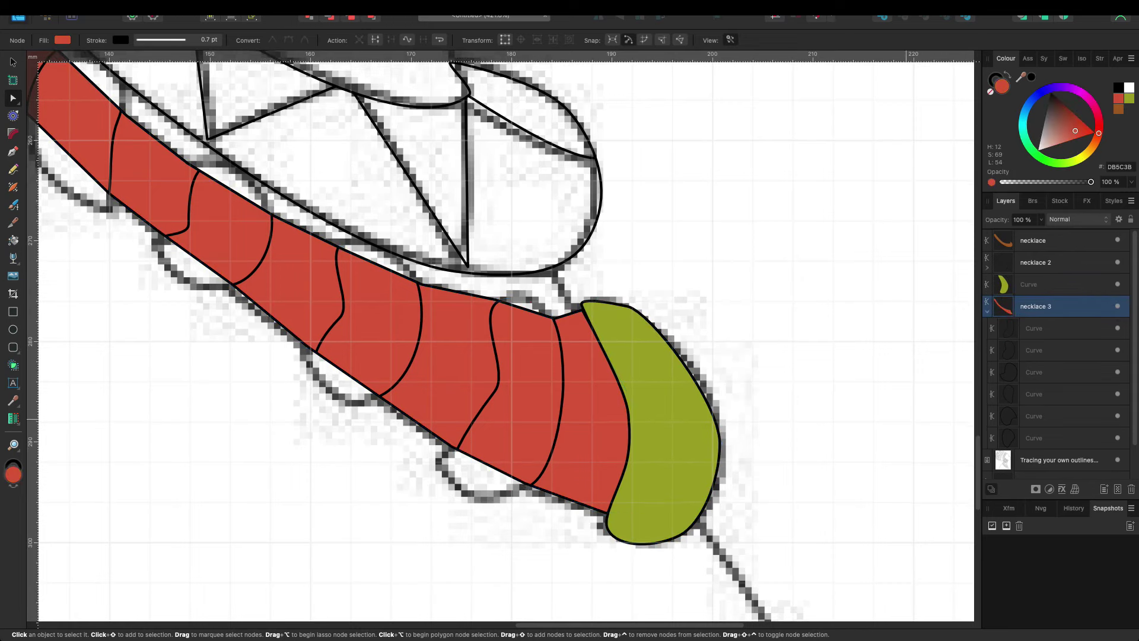
{"action": "left_click", "coordinate": [560, 380]}
{"action": "left_click", "coordinate": [337, 285]}
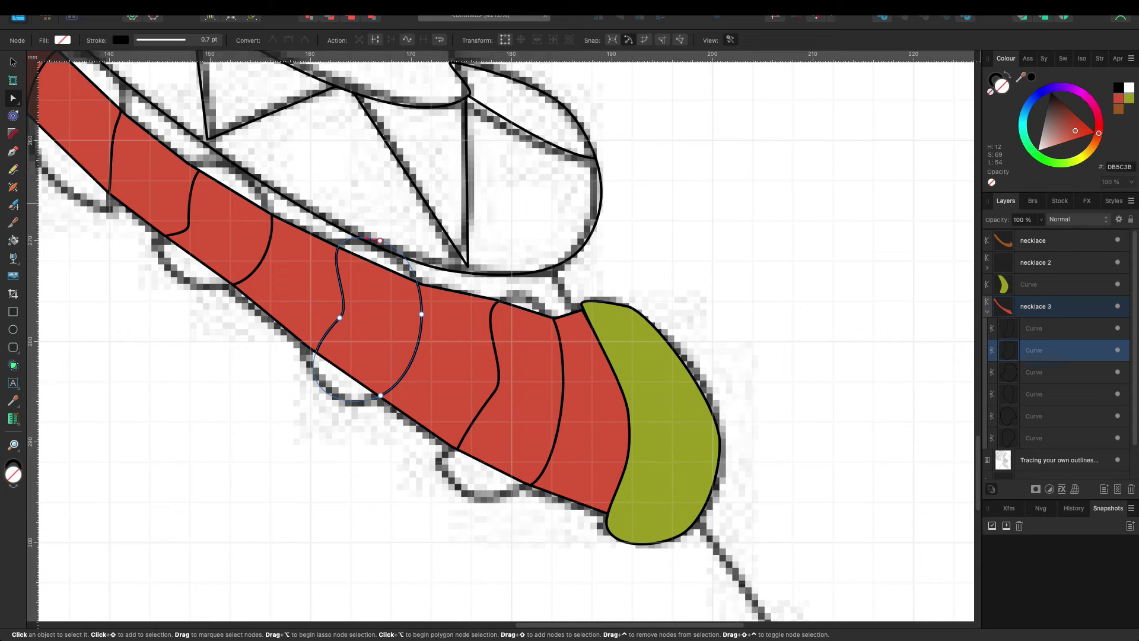
{"action": "left_click_drag", "start_coordinate": [1099, 133], "coordinate": [1047, 160]}
{"action": "left_click_drag", "start_coordinate": [1009, 350], "coordinate": [1016, 276]}
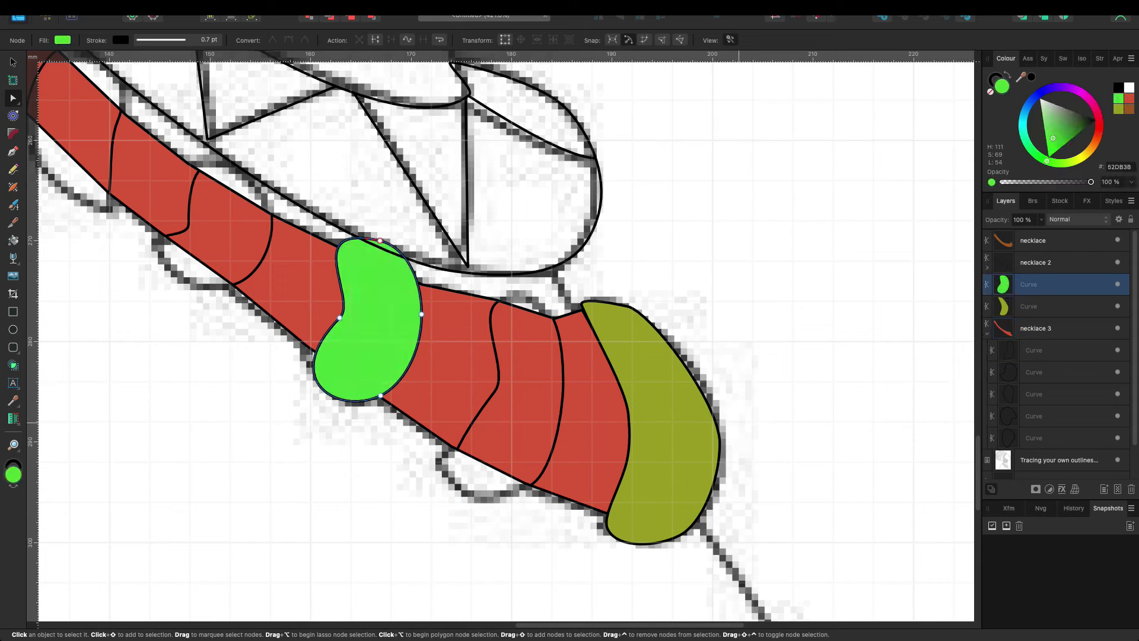
Step: Fill the next bead cyan and smooth its bottom-left edge
{"action": "left_click", "coordinate": [1034, 350]}
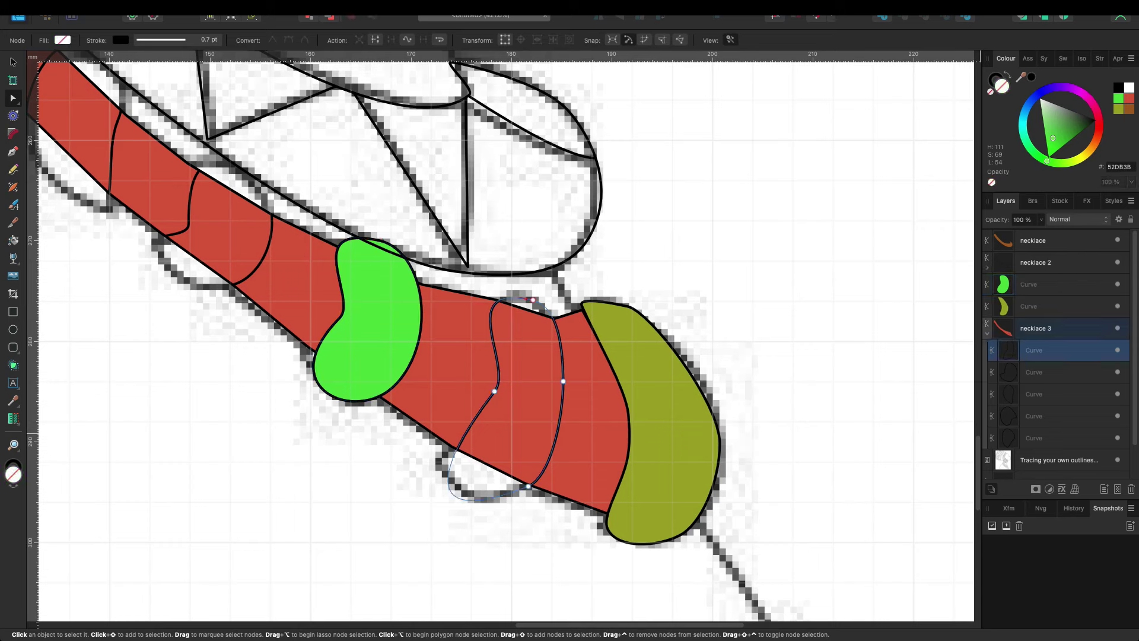
{"action": "left_click_drag", "start_coordinate": [1099, 128], "coordinate": [1023, 119]}
{"action": "left_click_drag", "start_coordinate": [1104, 310], "coordinate": [1106, 290]}
{"action": "left_click", "coordinate": [450, 457]}
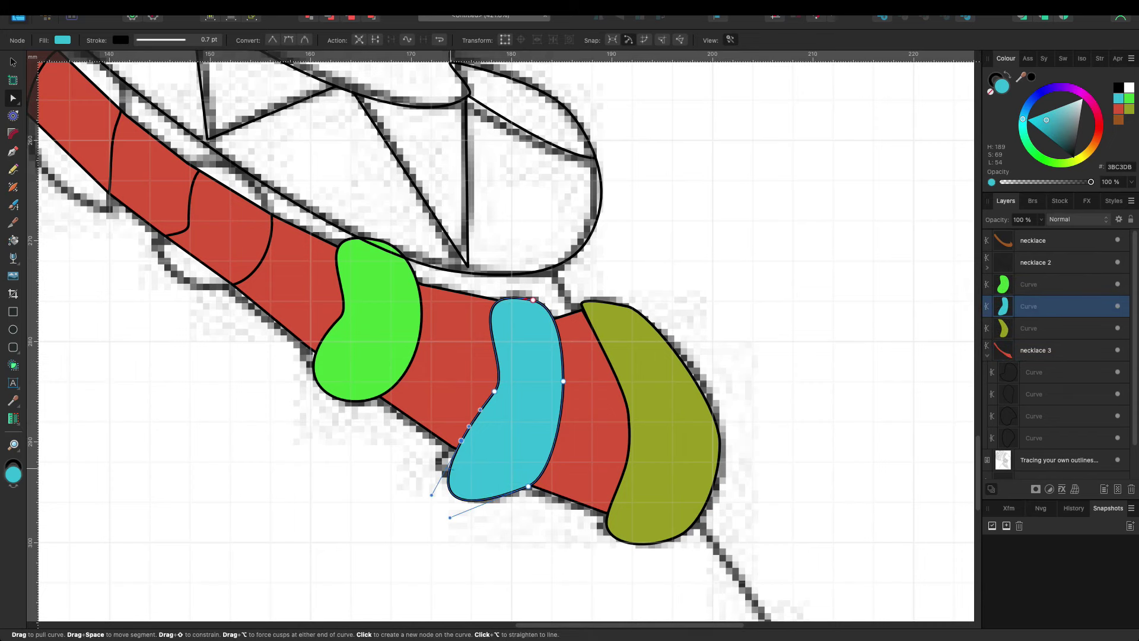
{"action": "left_click_drag", "start_coordinate": [449, 457], "coordinate": [443, 456]}
{"action": "left_click", "coordinate": [461, 439]}
{"action": "left_click_drag", "start_coordinate": [480, 409], "coordinate": [480, 412]}
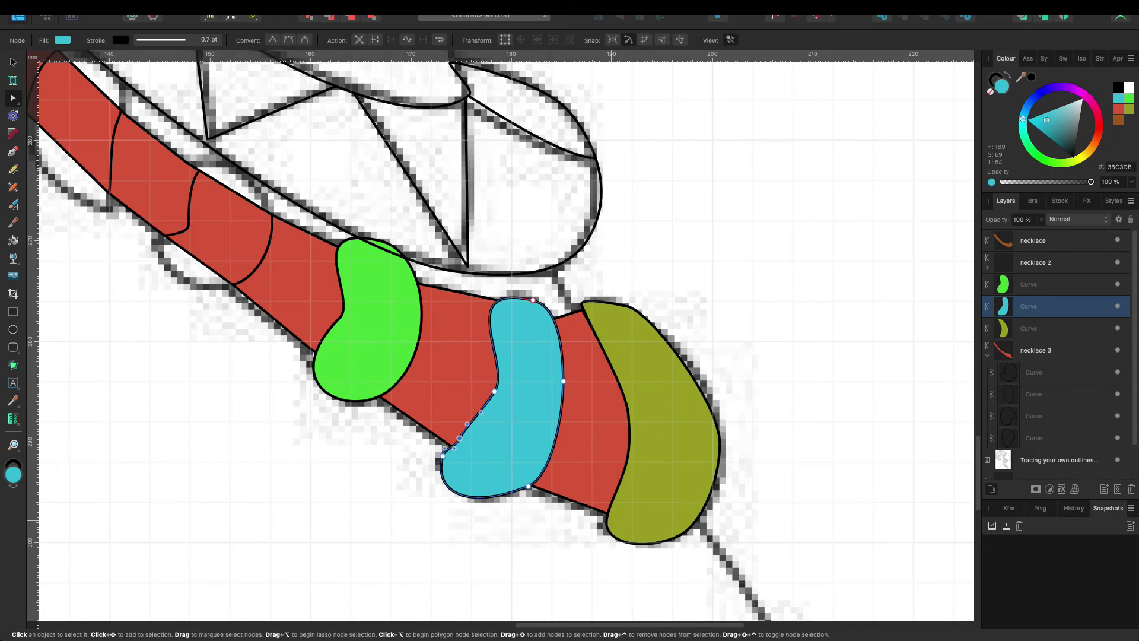
{"action": "scroll", "coordinate": [505, 338], "scroll_direction": "left", "scroll_amount": 5}
{"action": "scroll", "coordinate": [505, 338], "scroll_direction": "up", "scroll_amount": 2}
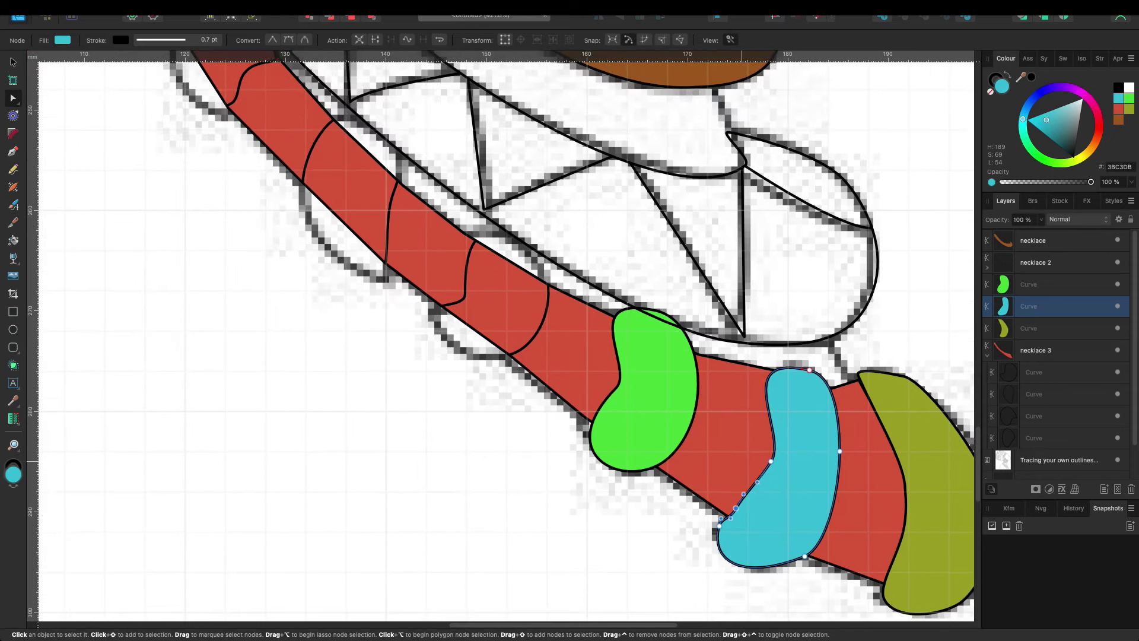
Step: Move two more beads out of necklace 3, filling them crimson and yellow
{"action": "left_click", "coordinate": [507, 297]}
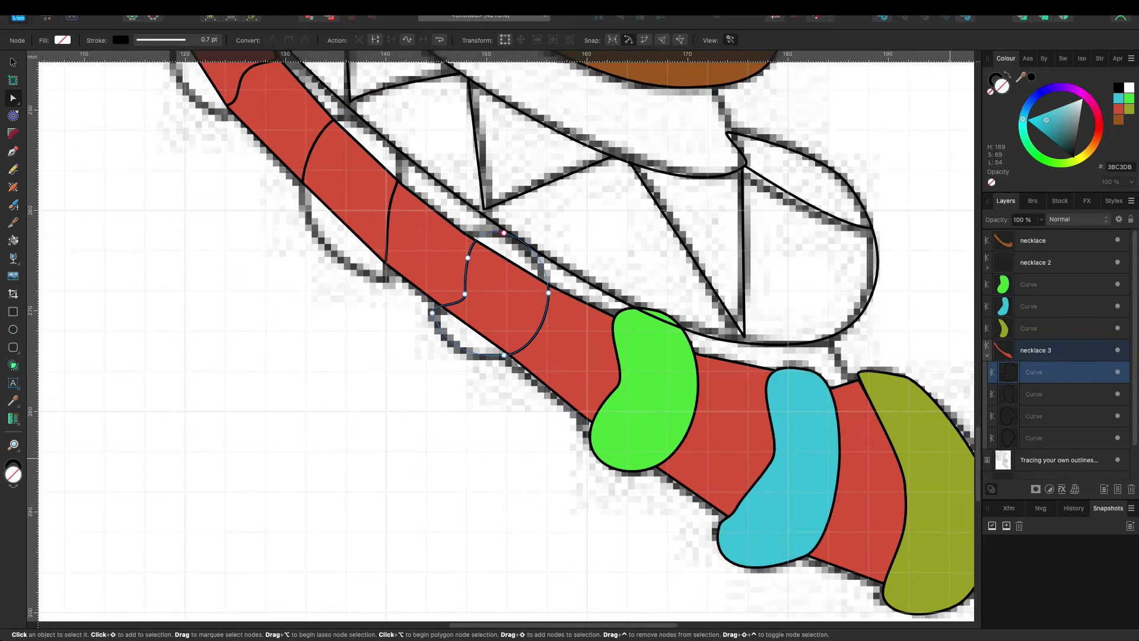
{"action": "left_click_drag", "start_coordinate": [1034, 372], "coordinate": [1035, 320]}
{"action": "left_click", "coordinate": [1099, 120]}
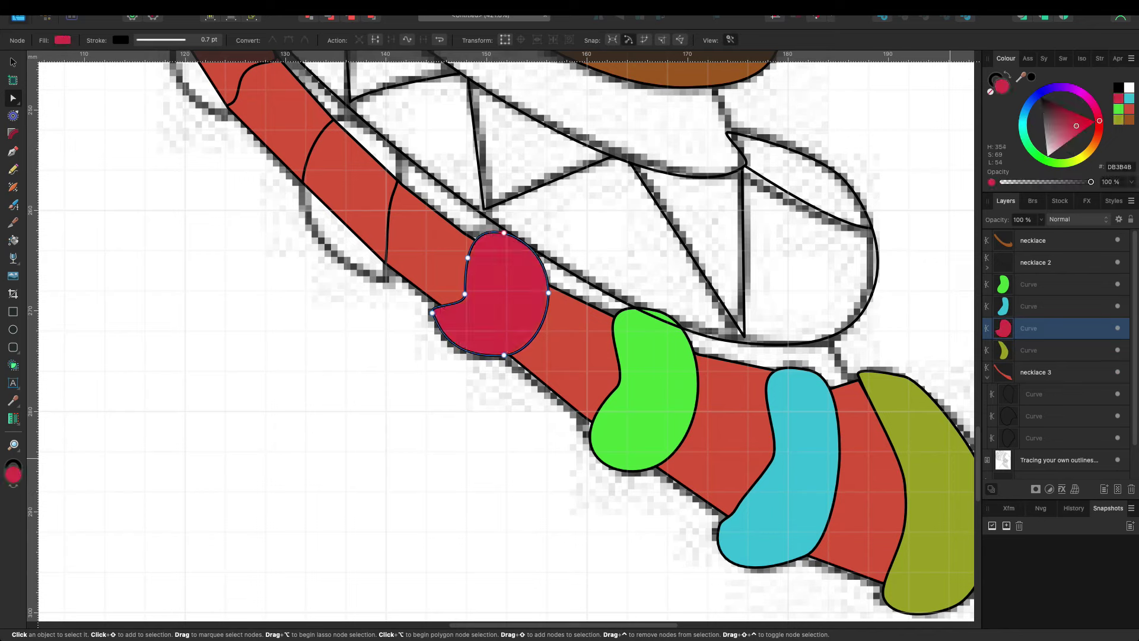
{"action": "left_click", "coordinate": [1034, 394]}
{"action": "left_click_drag", "start_coordinate": [1035, 394], "coordinate": [1034, 363]}
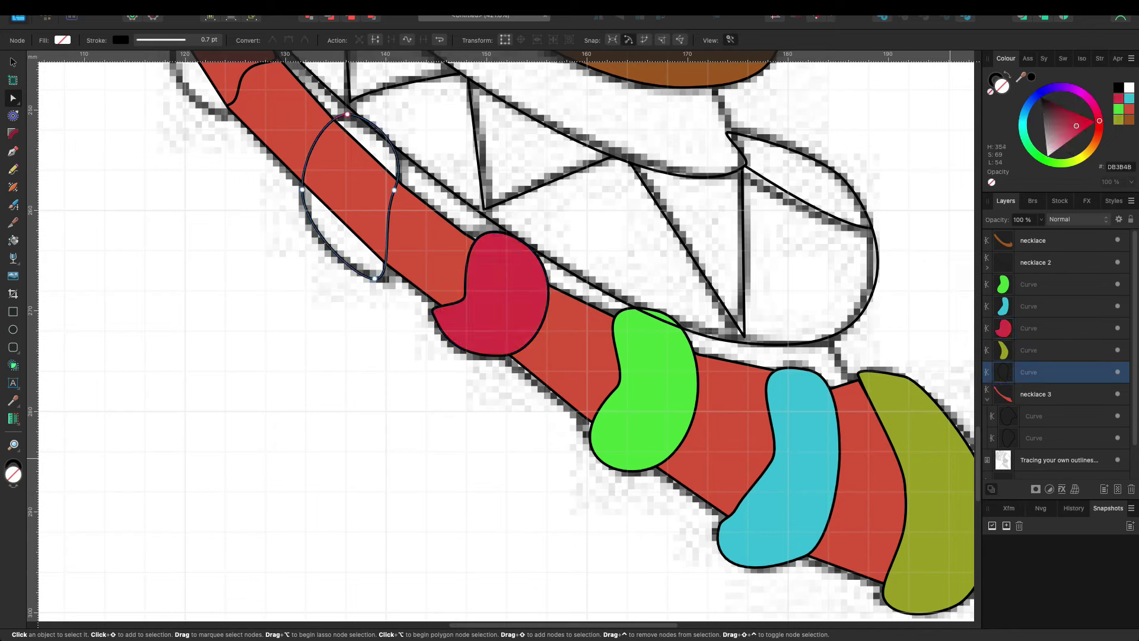
{"action": "left_click", "coordinate": [1087, 152]}
{"action": "left_click_drag", "start_coordinate": [1087, 153], "coordinate": [1083, 156]}
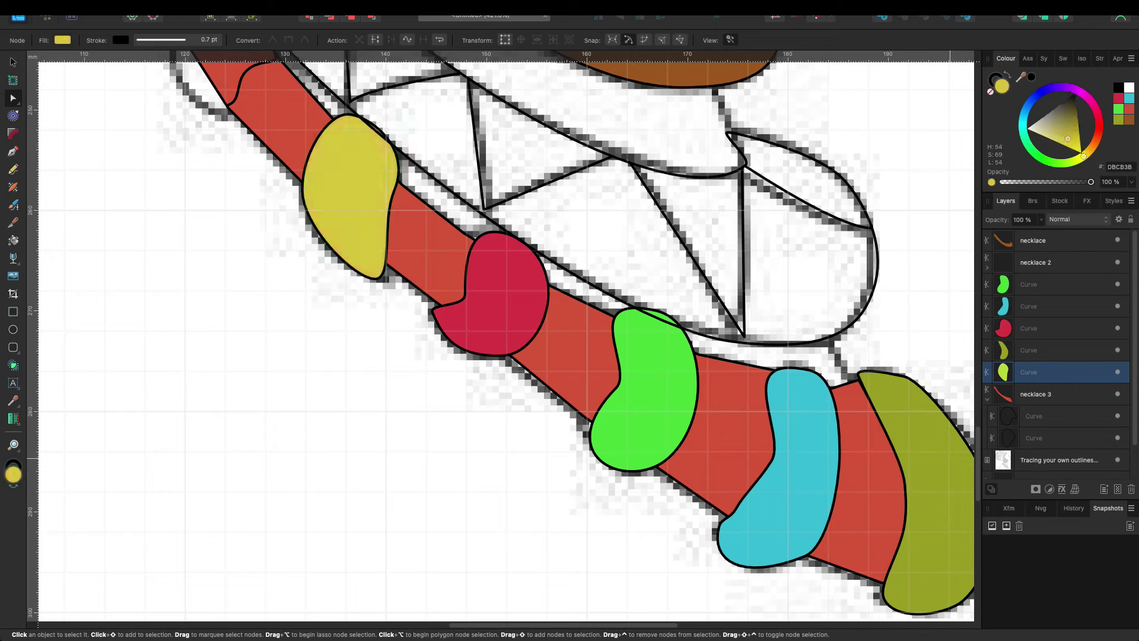
Step: Move the last two bead shapes out of the band group and fill them blue and cyan
{"action": "left_click", "coordinate": [1034, 416]}
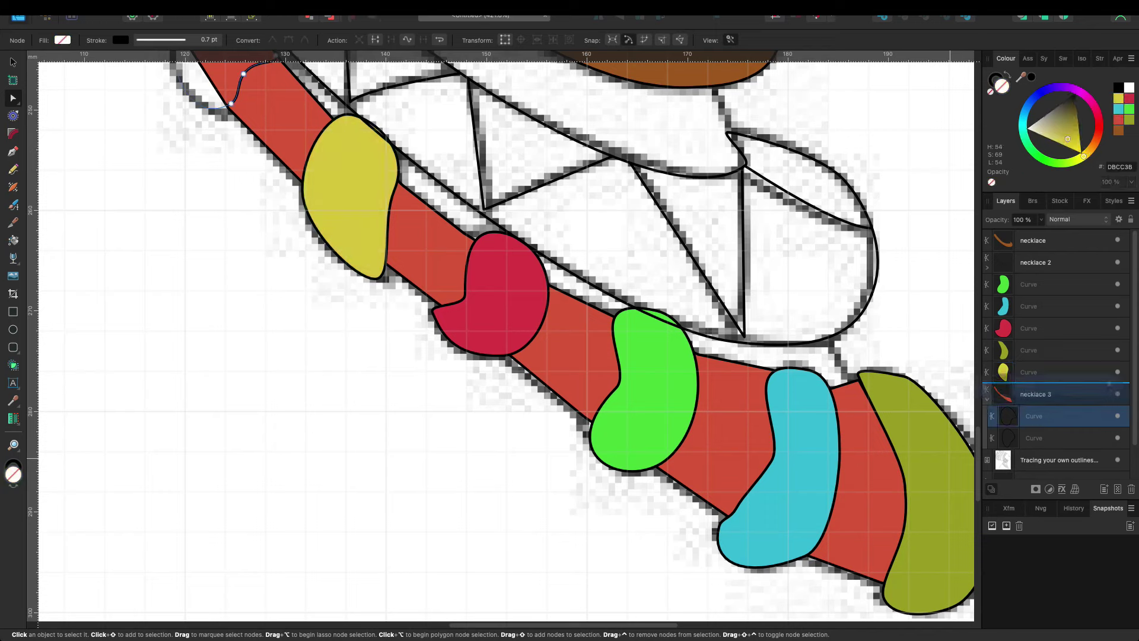
{"action": "left_click_drag", "start_coordinate": [1034, 416], "coordinate": [1034, 386]}
{"action": "left_click", "coordinate": [1098, 137]}
{"action": "mouse_move", "coordinate": [1098, 137]}
{"action": "left_mouse_down"}
{"action": "mouse_move", "coordinate": [1073, 87]}
{"action": "mouse_move", "coordinate": [1031, 100]}
{"action": "left_mouse_up"}
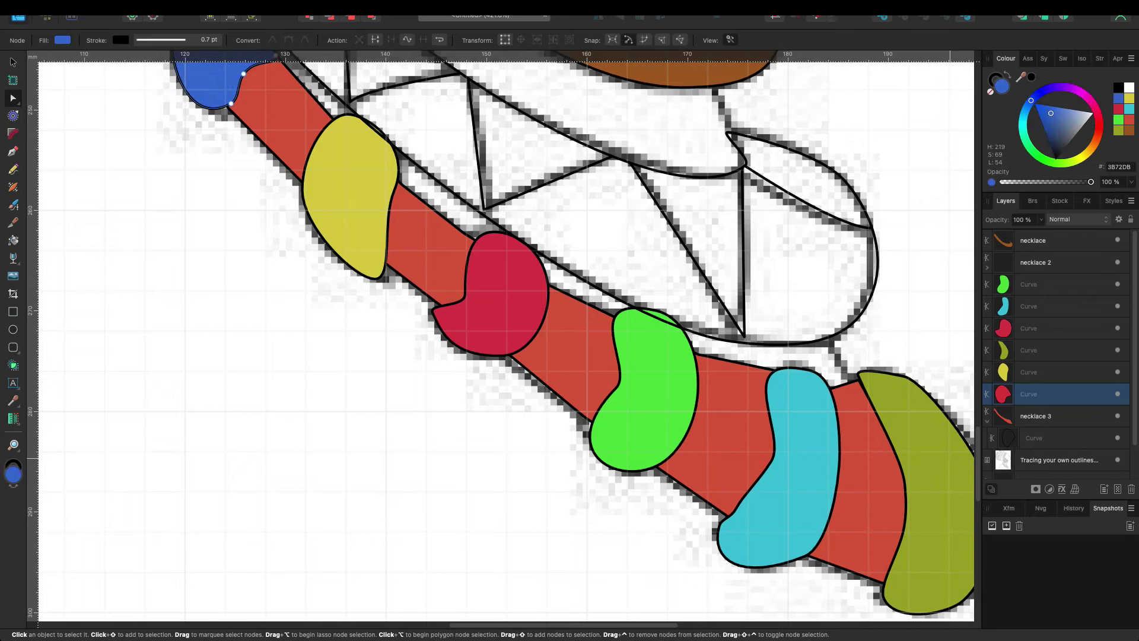
{"action": "scroll", "coordinate": [504, 332], "scroll_direction": "up", "scroll_amount": 5}
{"action": "left_click_drag", "start_coordinate": [1034, 437], "coordinate": [1035, 392]}
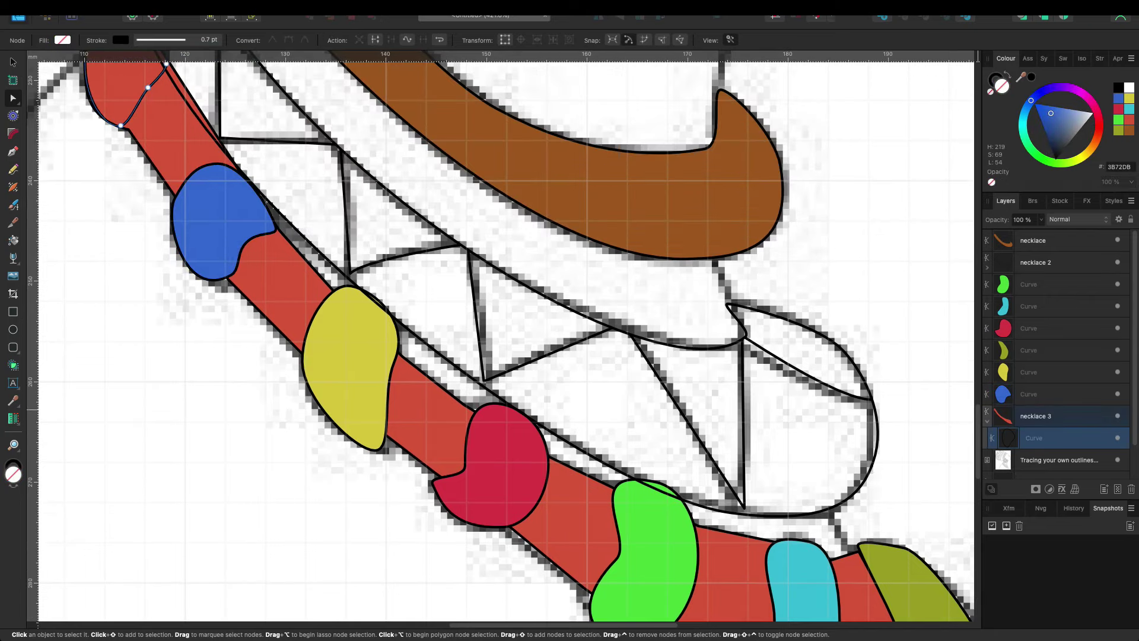
{"action": "mouse_move", "coordinate": [1097, 123]}
{"action": "left_mouse_down"}
{"action": "mouse_move", "coordinate": [1069, 163]}
{"action": "mouse_move", "coordinate": [1022, 122]}
{"action": "left_mouse_up"}
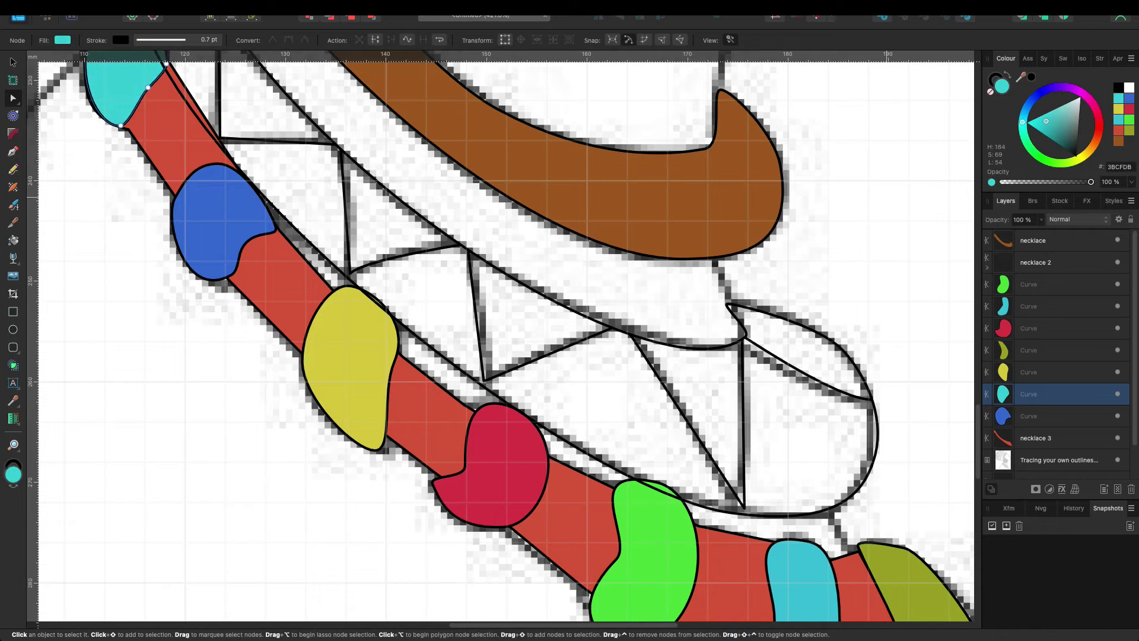
{"action": "scroll", "coordinate": [504, 338], "scroll_direction": "down", "scroll_amount": 5}
Step: Push the olive bead's right-side node slightly outward
{"action": "scroll", "coordinate": [504, 338], "scroll_direction": "up", "scroll_amount": 2}
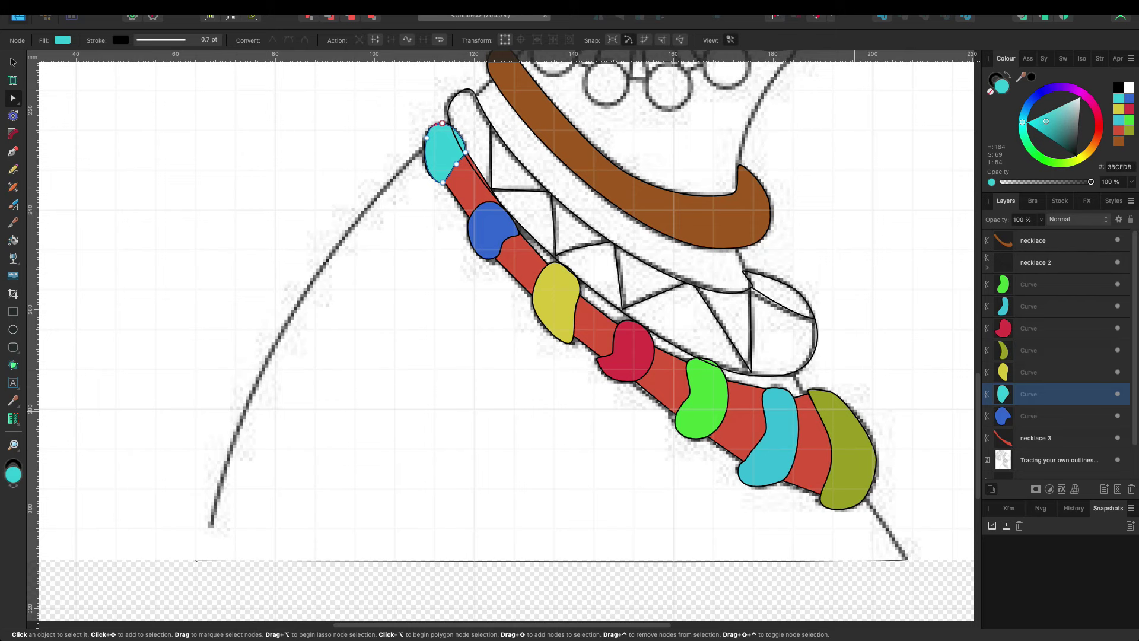
{"action": "left_click", "coordinate": [849, 445]}
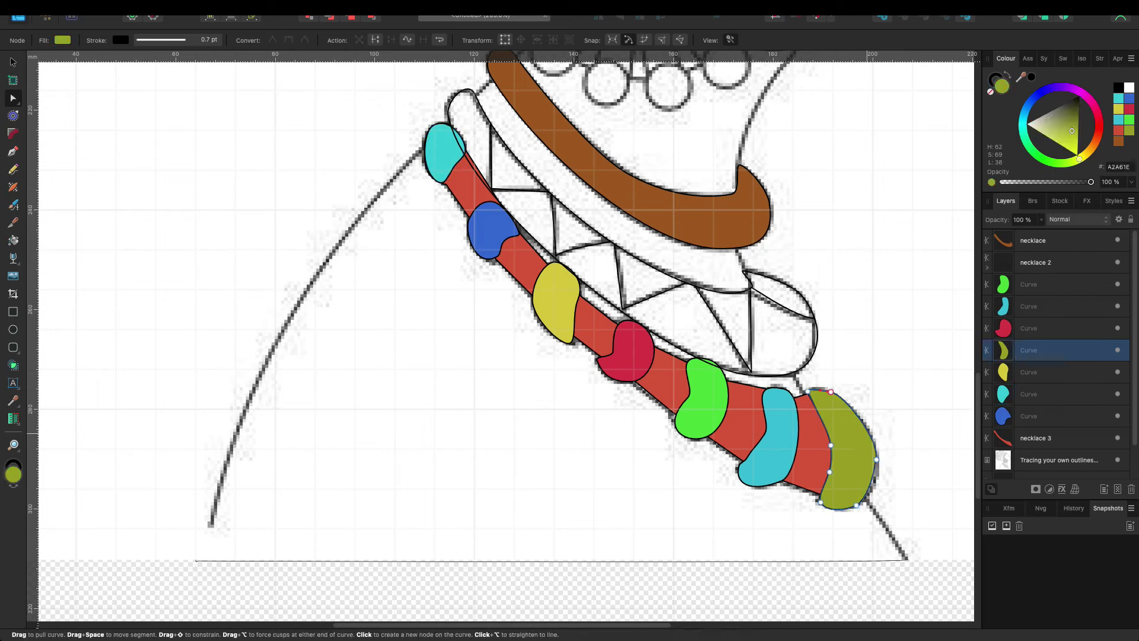
{"action": "left_click", "coordinate": [876, 460]}
{"action": "left_click_drag", "start_coordinate": [877, 459], "coordinate": [880, 457]}
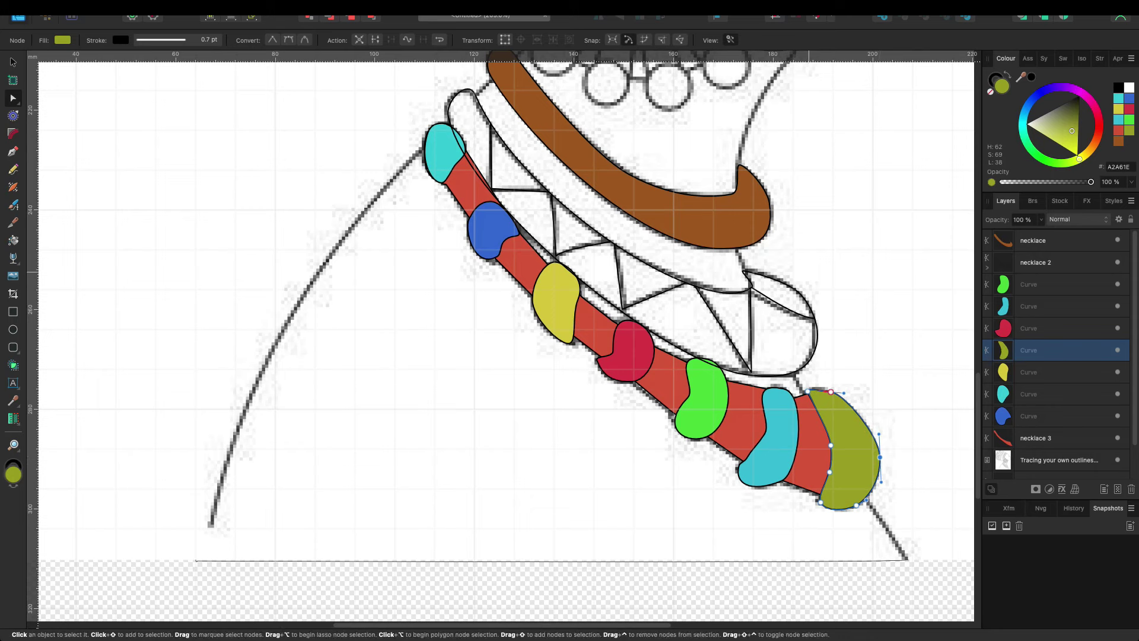
Step: Fill the triangle-patterned necklace 2 band with orange
{"action": "left_click", "coordinate": [814, 332]}
{"action": "mouse_move", "coordinate": [1079, 159]}
{"action": "left_mouse_down"}
{"action": "mouse_move", "coordinate": [1063, 87]}
{"action": "mouse_move", "coordinate": [1036, 154]}
{"action": "mouse_move", "coordinate": [1062, 167]}
{"action": "mouse_move", "coordinate": [1093, 146]}
{"action": "mouse_move", "coordinate": [1073, 140]}
{"action": "left_mouse_up"}
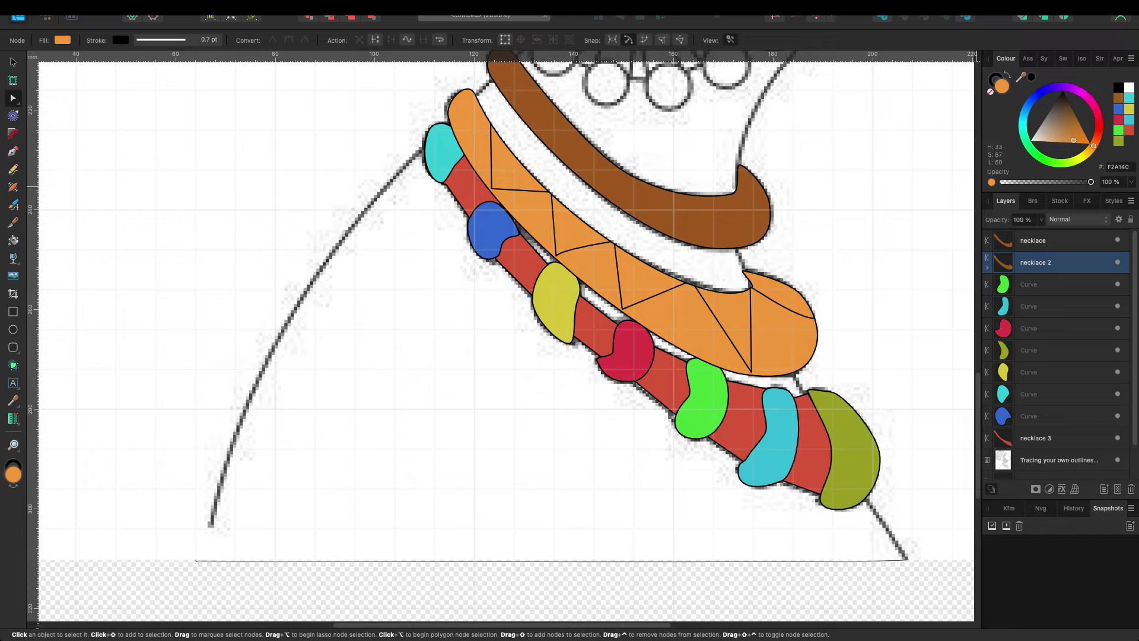
{"action": "scroll", "coordinate": [505, 338], "scroll_direction": "down", "scroll_amount": 3}
{"action": "scroll", "coordinate": [505, 339], "scroll_direction": "up", "scroll_amount": 8}
{"action": "scroll", "coordinate": [601, 393], "scroll_direction": "down", "scroll_amount": 3}
{"action": "scroll", "coordinate": [601, 393], "scroll_direction": "down", "scroll_amount": 3}
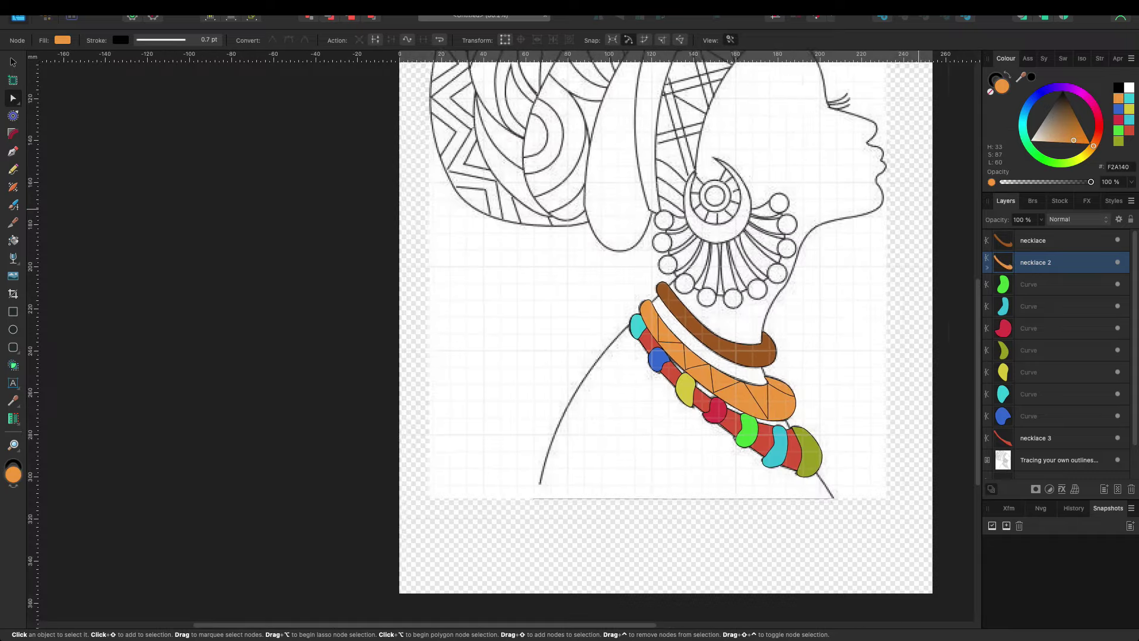
{"action": "scroll", "coordinate": [601, 392], "scroll_direction": "down", "scroll_amount": 2}
{"action": "scroll", "coordinate": [601, 392], "scroll_direction": "up", "scroll_amount": 1}
{"action": "scroll", "coordinate": [474, 332], "scroll_direction": "up", "scroll_amount": 2}
{"action": "scroll", "coordinate": [475, 332], "scroll_direction": "left", "scroll_amount": 3}
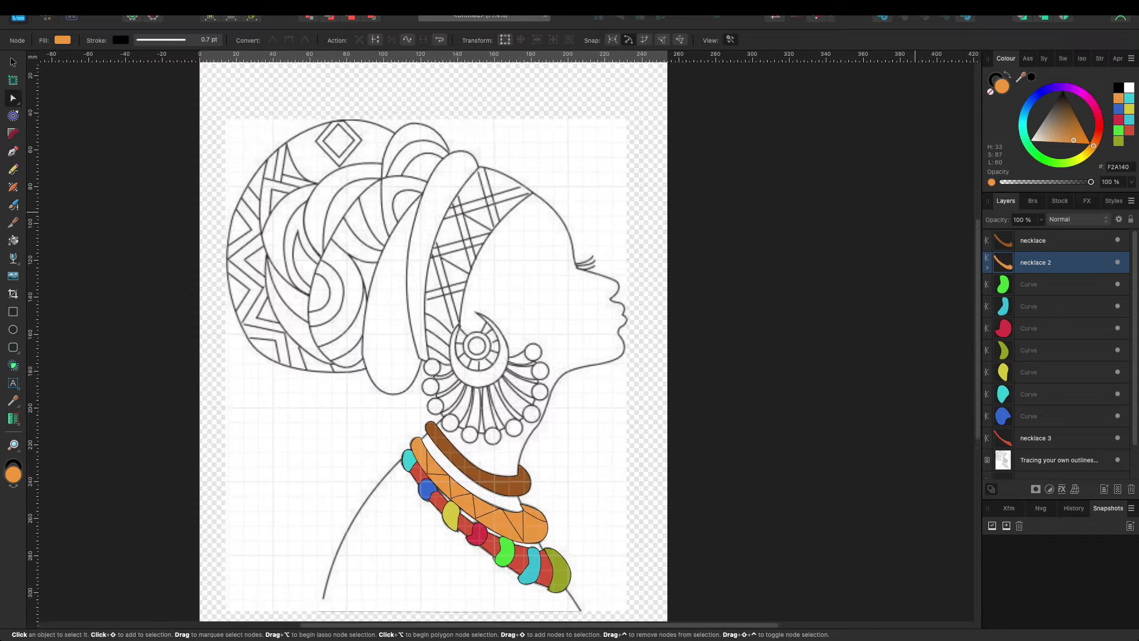
{"action": "scroll", "coordinate": [475, 332], "scroll_direction": "left", "scroll_amount": 3}
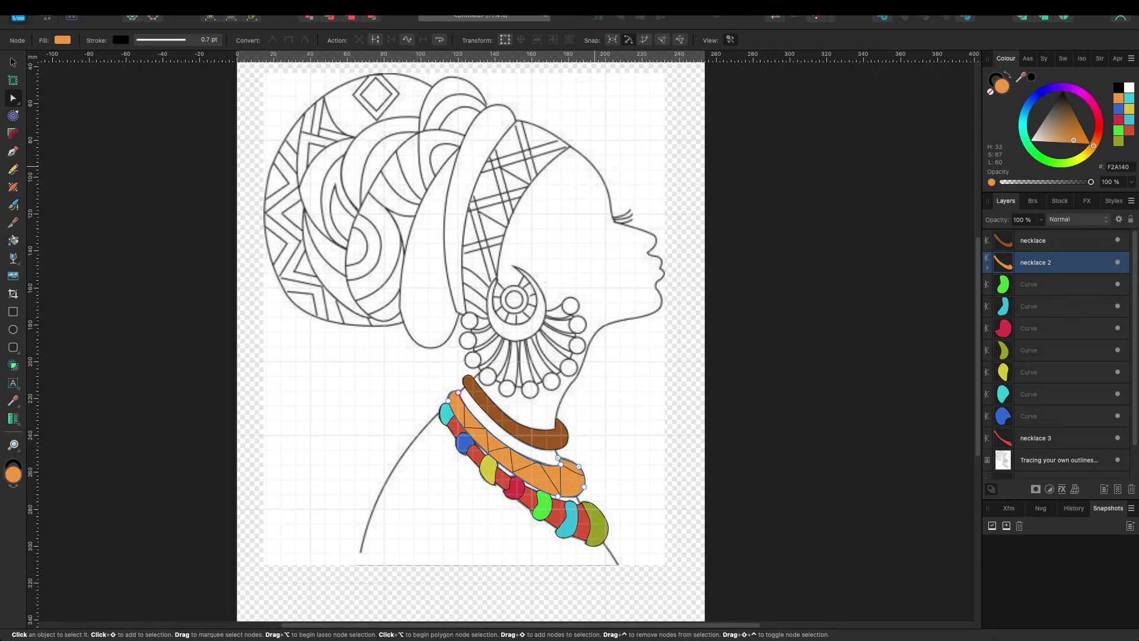
Step: Select the green bead through necklace 3 in Layers and group them with Cmd+G
{"action": "left_click", "coordinate": [1059, 460]}
{"action": "key", "text": "v"}
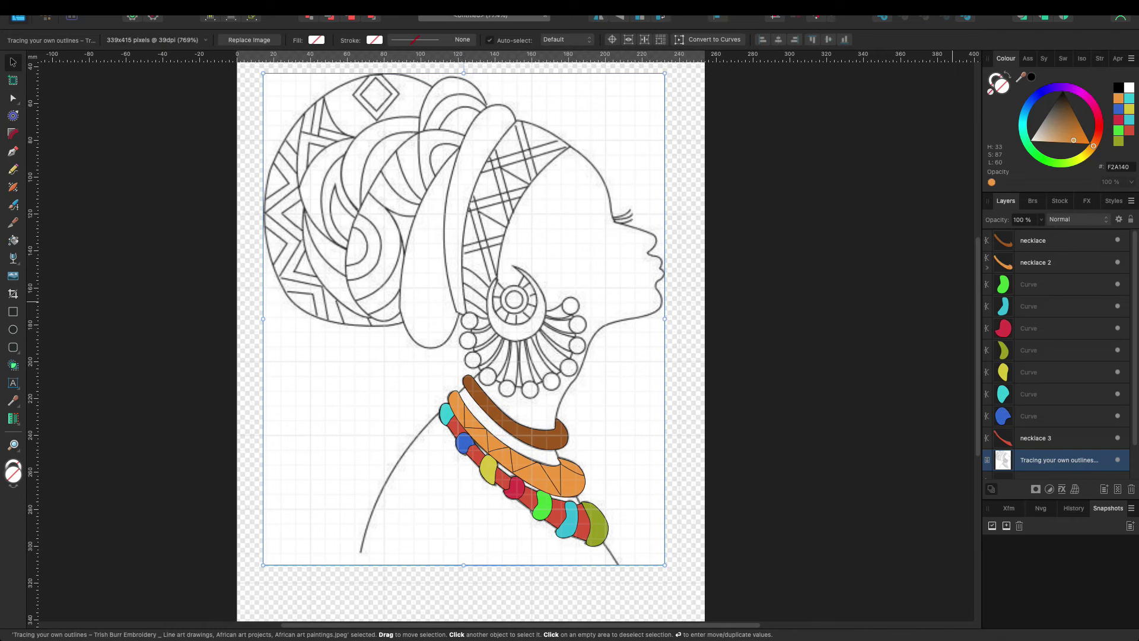
{"action": "left_click", "coordinate": [542, 505]}
{"action": "left_click", "coordinate": [1045, 437], "text": "shift"}
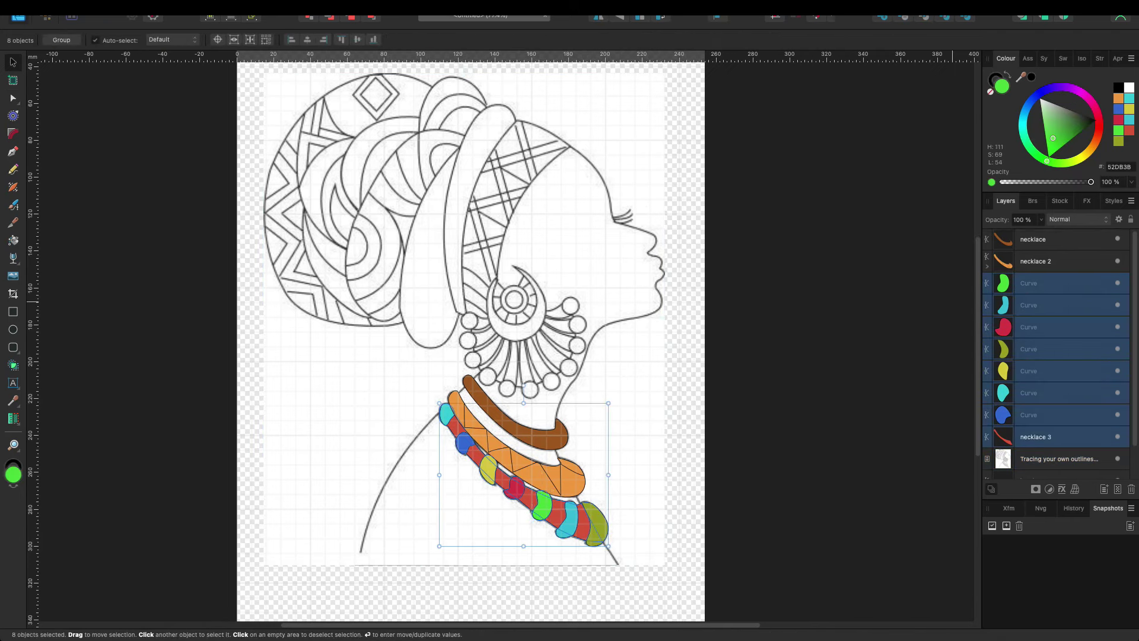
{"action": "key", "text": "super+g"}
{"action": "left_click", "coordinate": [1035, 261]}
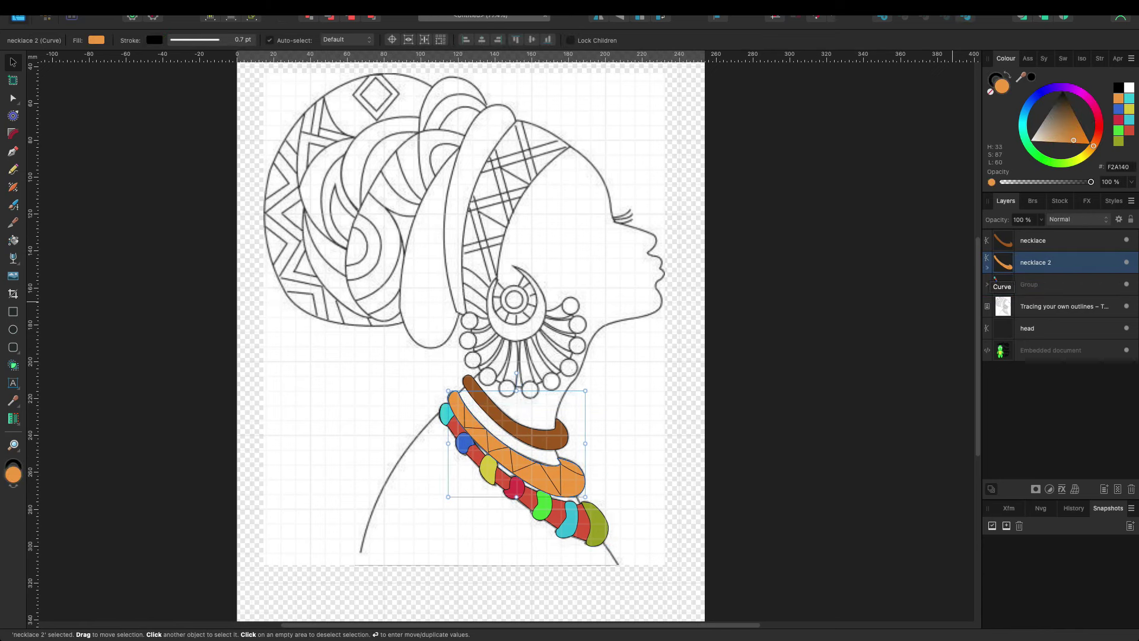
{"action": "left_click", "coordinate": [1036, 329]}
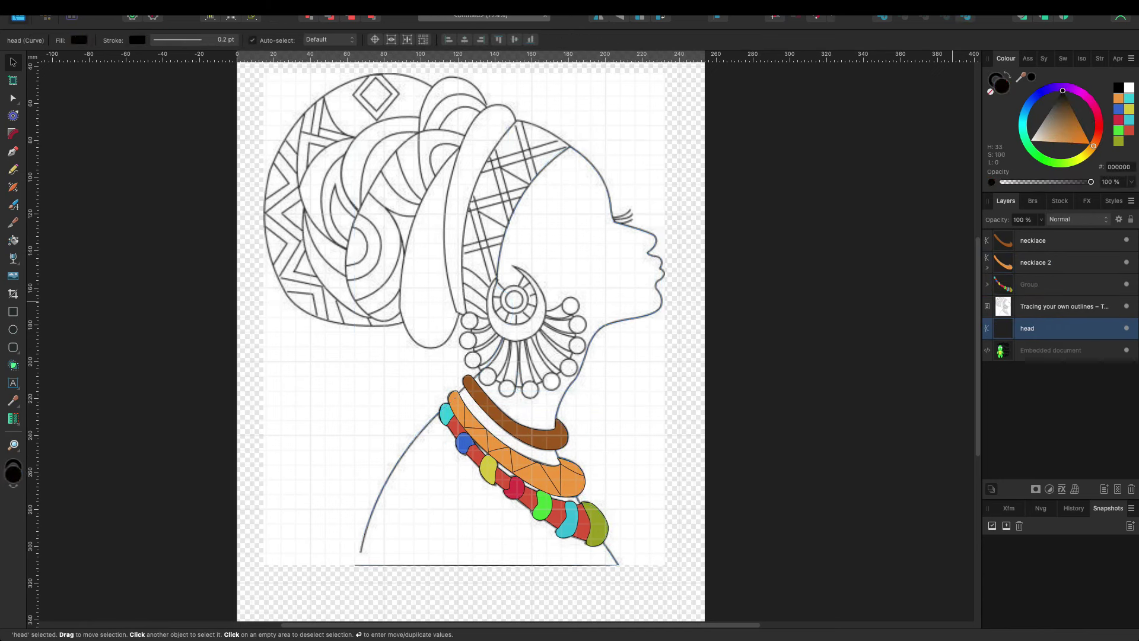
Step: Fill the head with hex 4E361A, then darken it further toward near-black
{"action": "type", "text": "4E361A"}
{"action": "key", "text": "Return"}
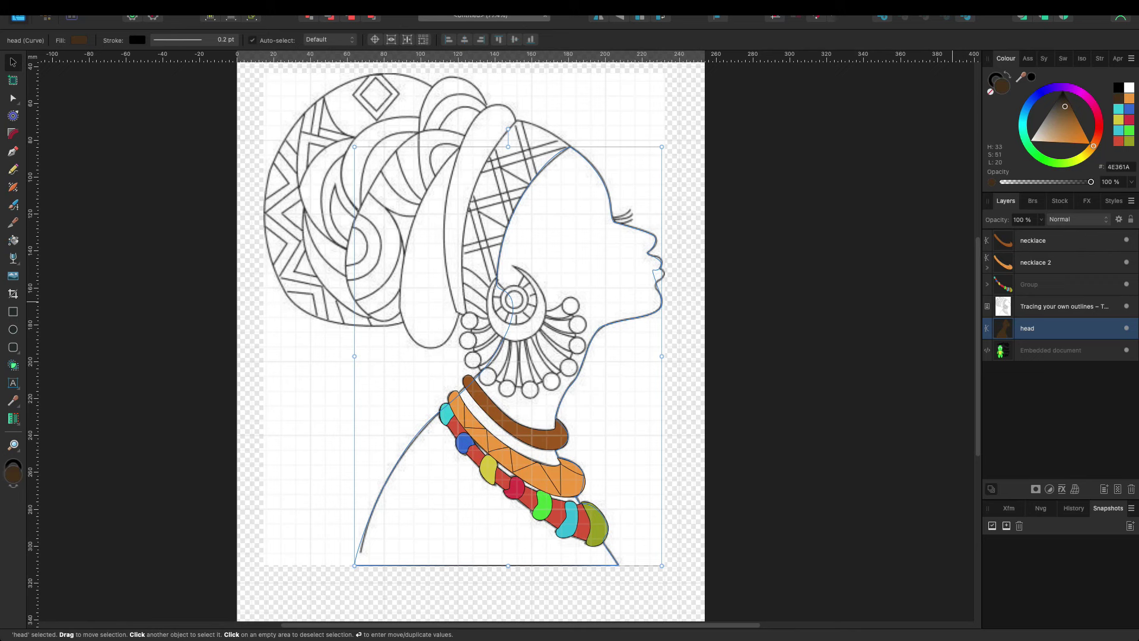
{"action": "left_click_drag", "start_coordinate": [1065, 106], "coordinate": [1063, 94]}
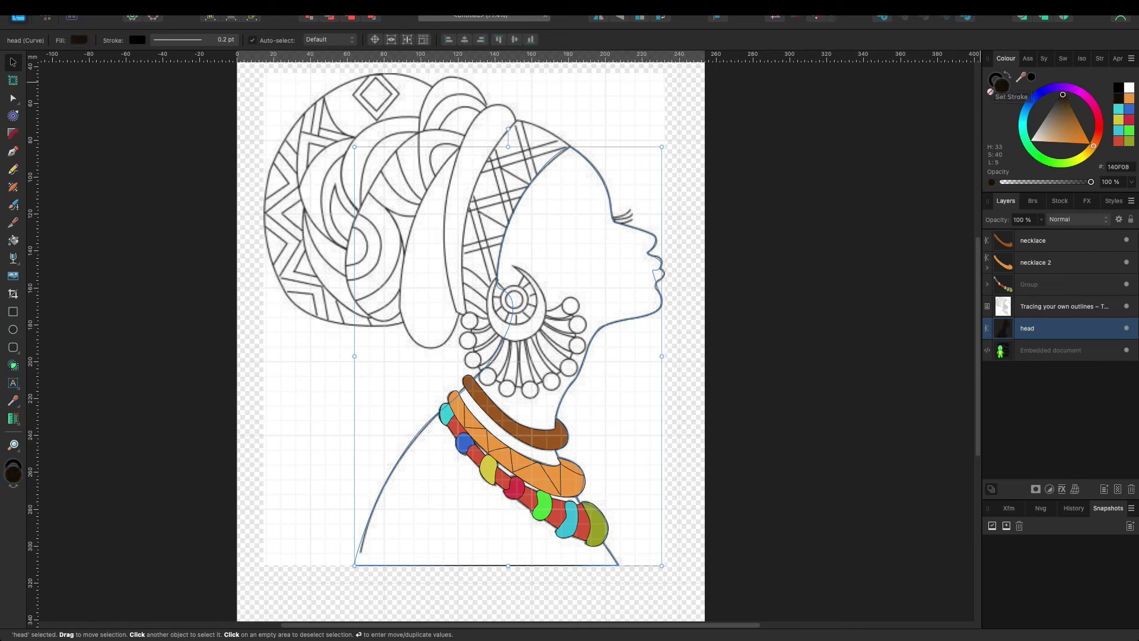
Step: Move the head above the tracing image and lock the Embedded document layer
{"action": "key", "text": "ctrl+bracketright"}
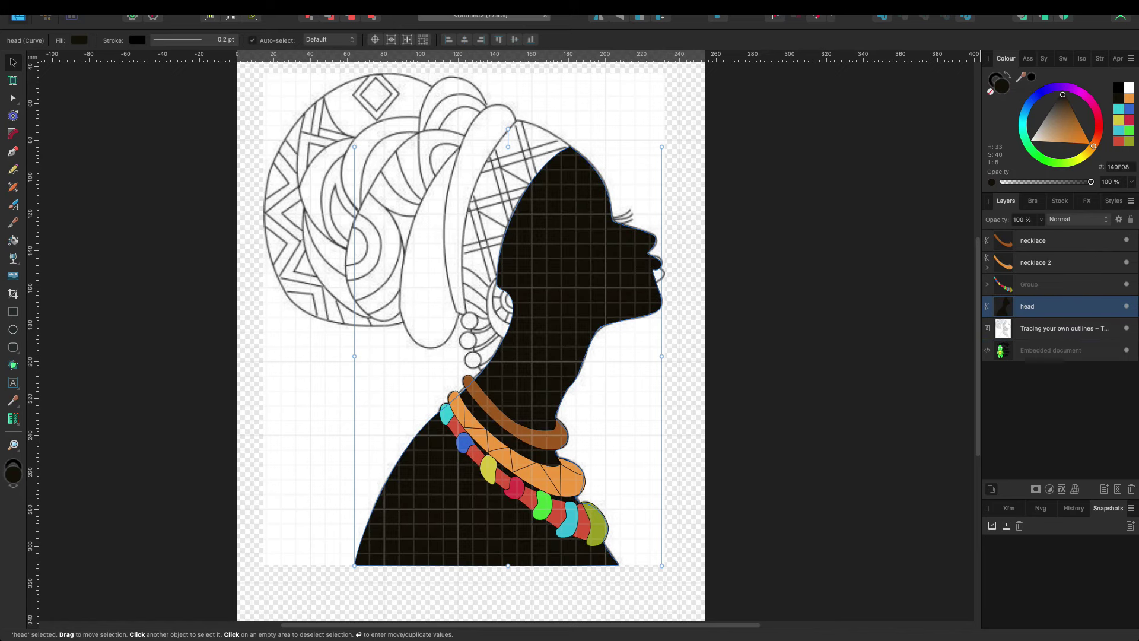
{"action": "left_click", "coordinate": [949, 411]}
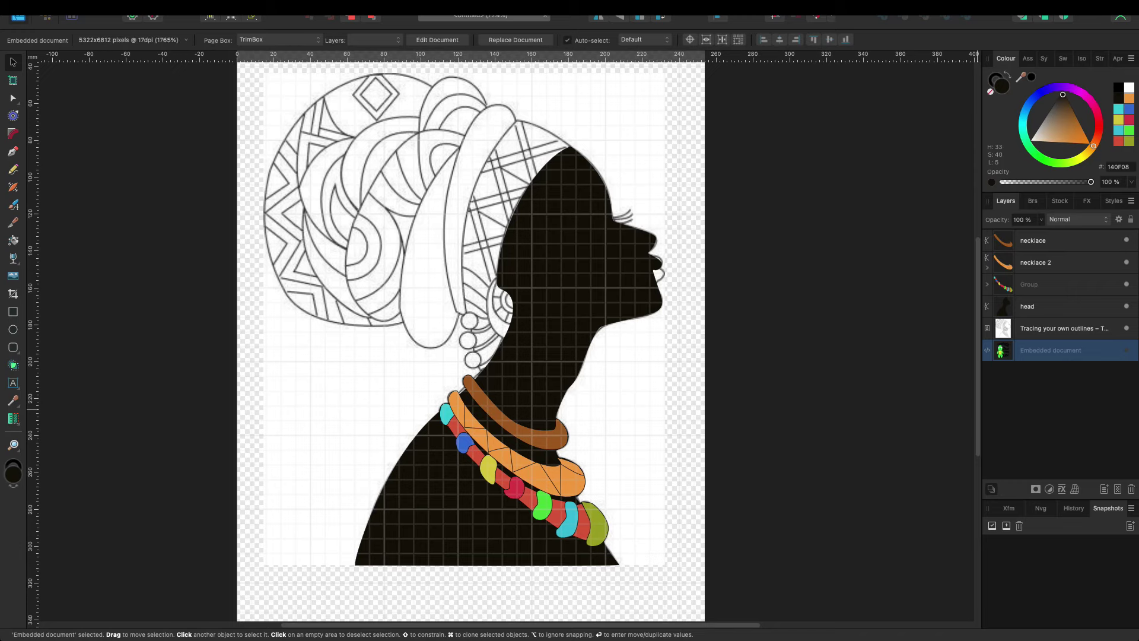
{"action": "left_click", "coordinate": [1117, 350]}
{"action": "left_click", "coordinate": [1062, 328]}
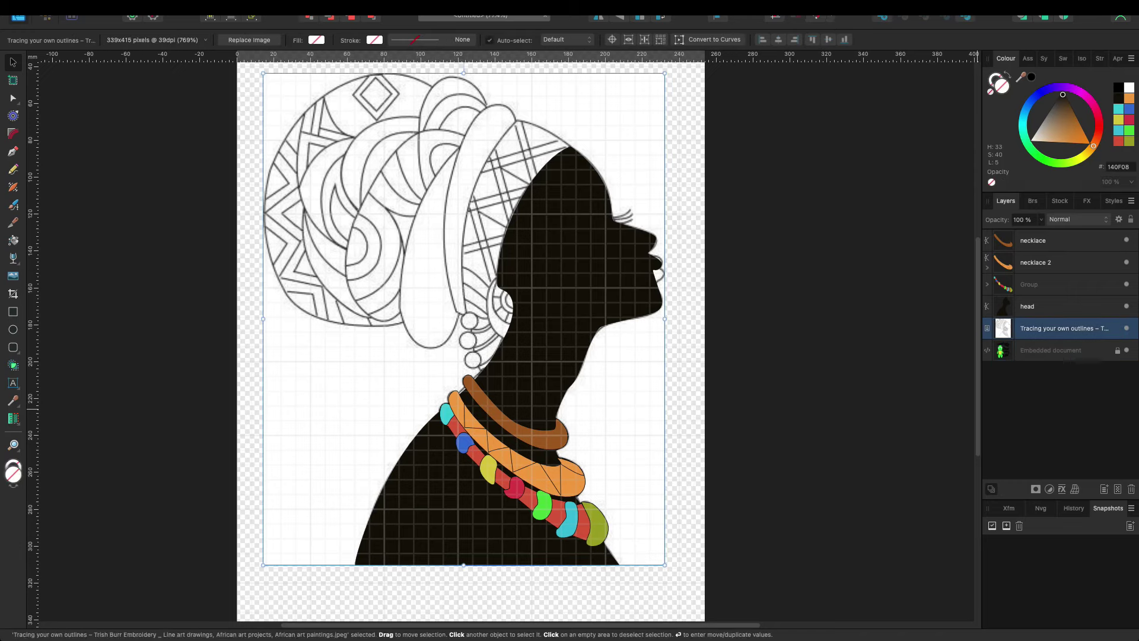
{"action": "scroll", "coordinate": [463, 320], "scroll_direction": "up", "scroll_amount": 1}
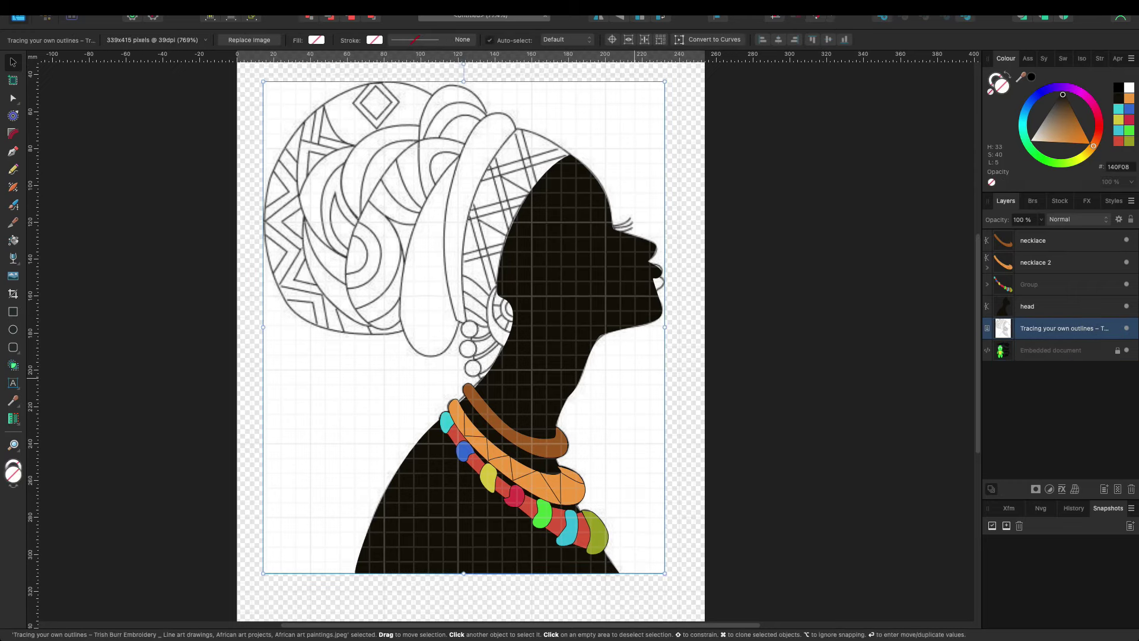
{"action": "scroll", "coordinate": [716, 297], "scroll_direction": "up", "scroll_amount": 2}
{"action": "scroll", "coordinate": [716, 297], "scroll_direction": "up", "scroll_amount": 2}
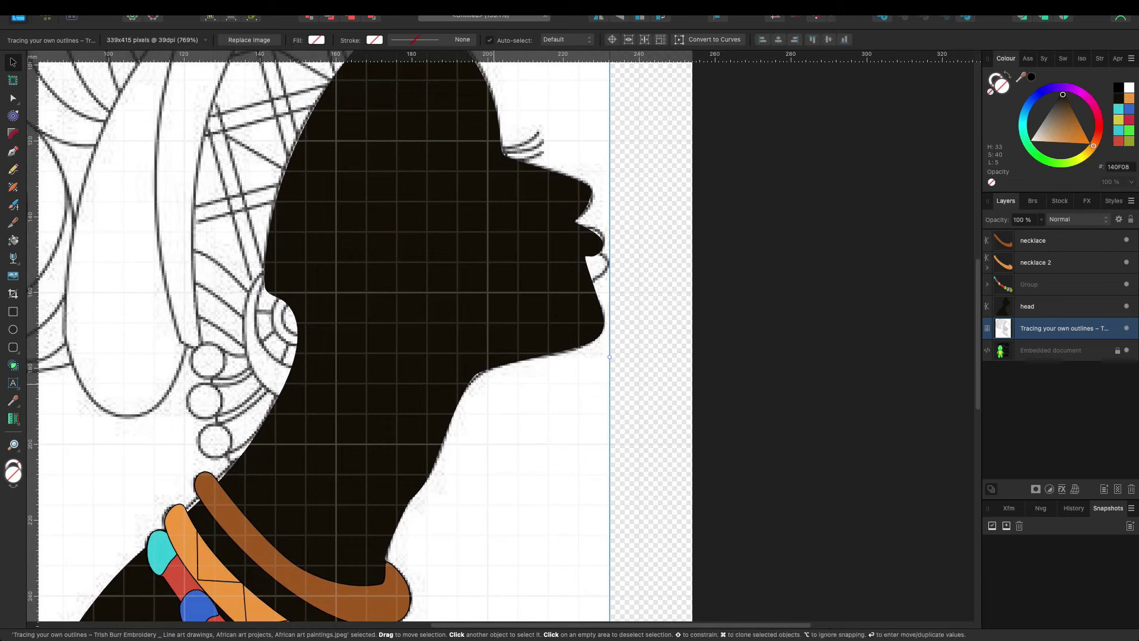
Step: Add a node on the head's mouth curve and pull it right to reshape the lips
{"action": "key", "text": "alt+bracketright"}
{"action": "key", "text": "a"}
{"action": "left_click", "coordinate": [588, 265]}
{"action": "left_click_drag", "start_coordinate": [589, 264], "coordinate": [612, 265]}
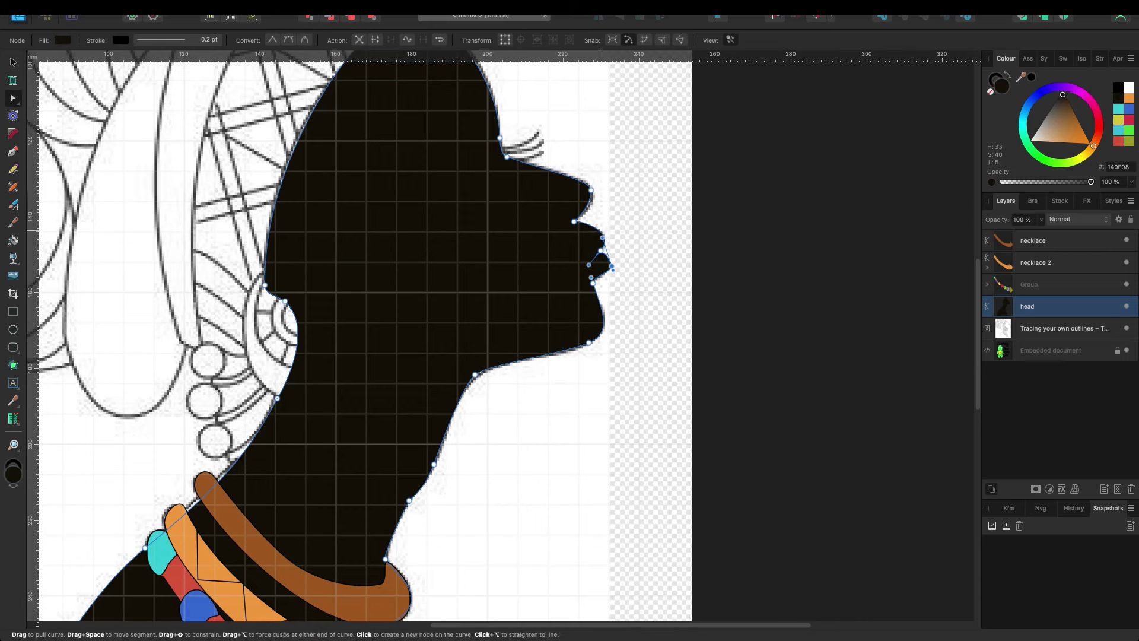
Step: Nudge the nose-tip node right to match the traced profile
{"action": "left_click", "coordinate": [574, 225]}
{"action": "left_click", "coordinate": [591, 190]}
{"action": "left_click_drag", "start_coordinate": [591, 190], "coordinate": [593, 191]}
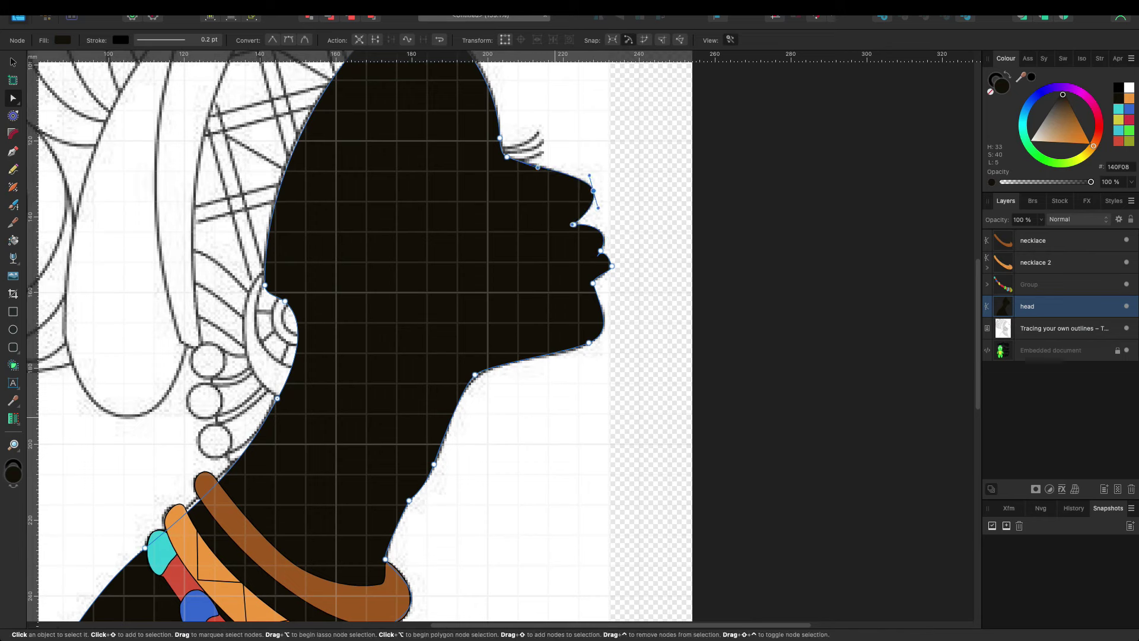
{"action": "key", "text": "Escape"}
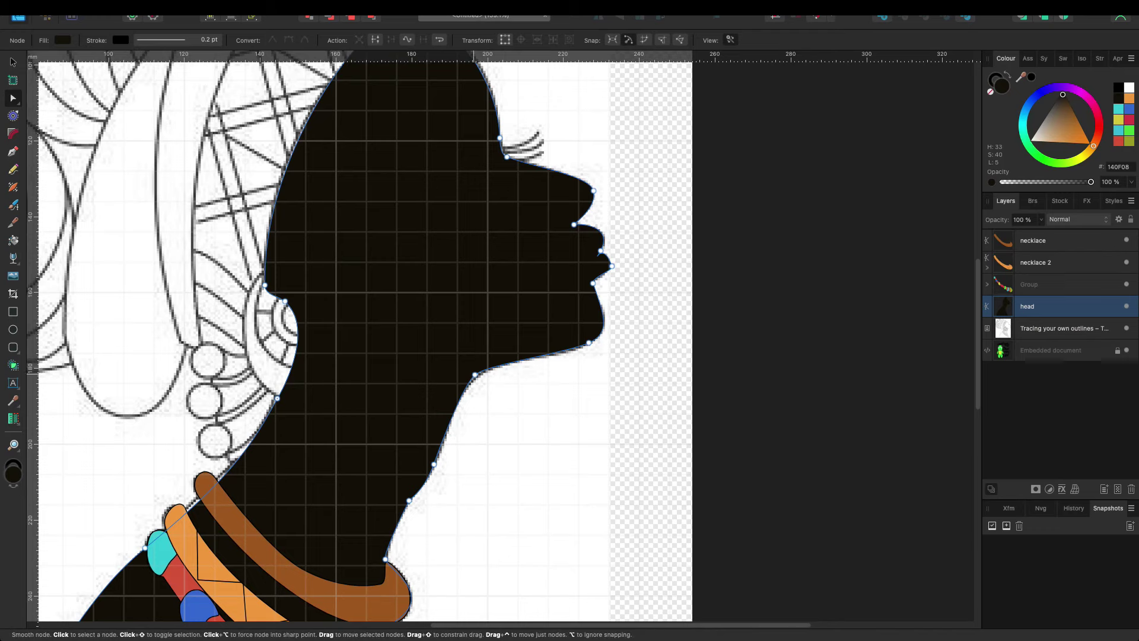
Step: Clear the selection and switch to the Pen tool for drawing new paths
{"action": "left_click", "coordinate": [535, 410]}
{"action": "scroll", "coordinate": [706, 411], "scroll_direction": "down", "scroll_amount": 3}
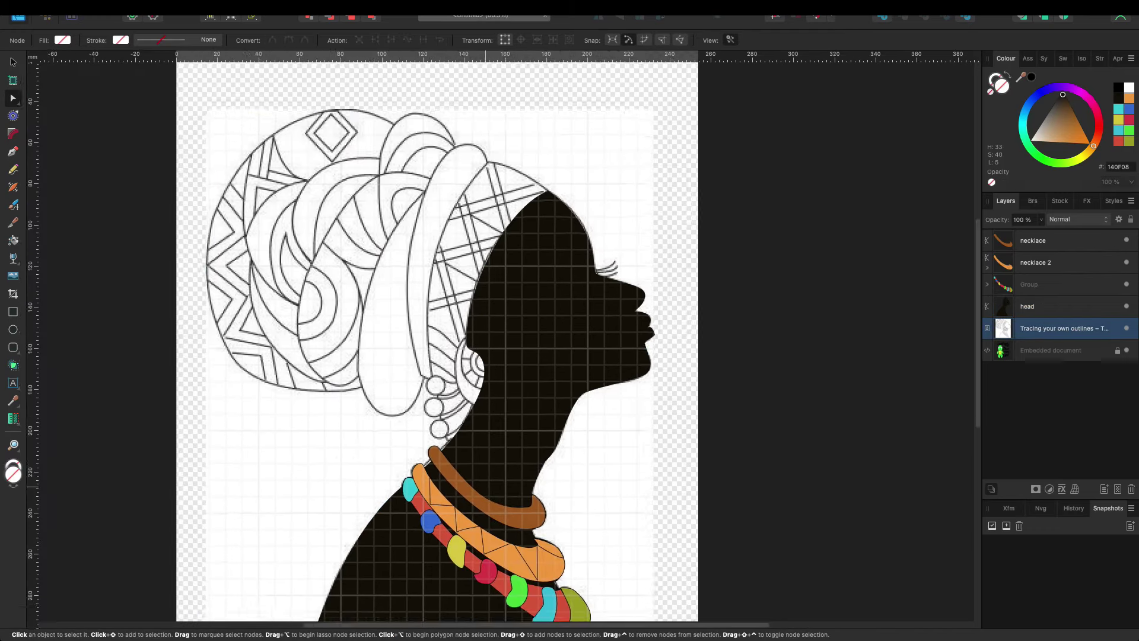
{"action": "scroll", "coordinate": [504, 336], "scroll_direction": "left", "scroll_amount": 5}
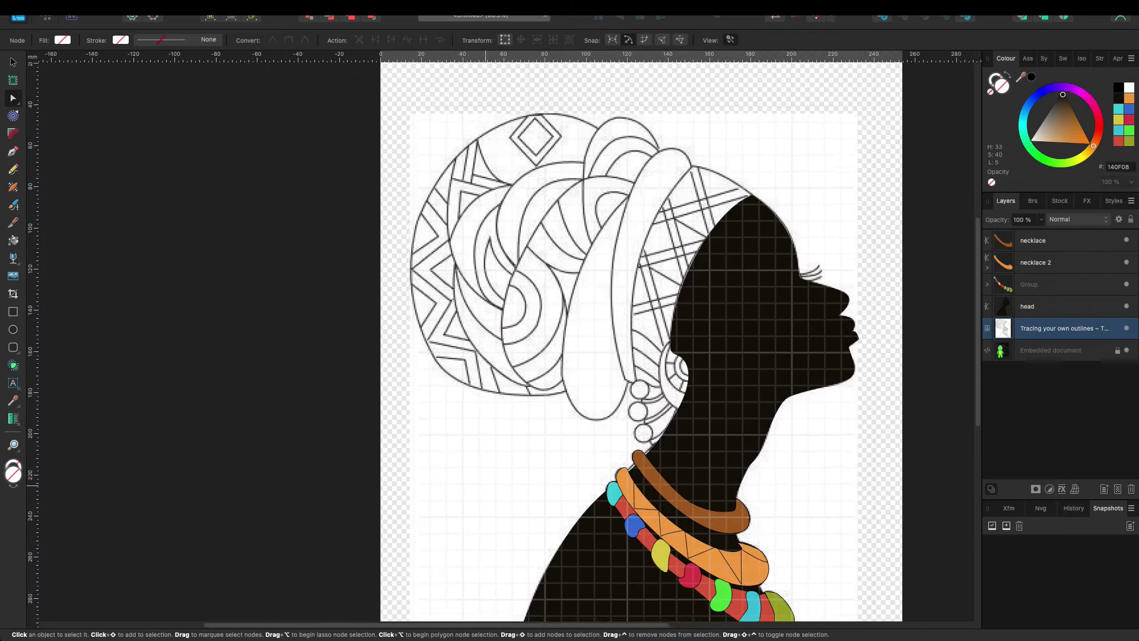
{"action": "scroll", "coordinate": [641, 333], "scroll_direction": "up", "scroll_amount": 1}
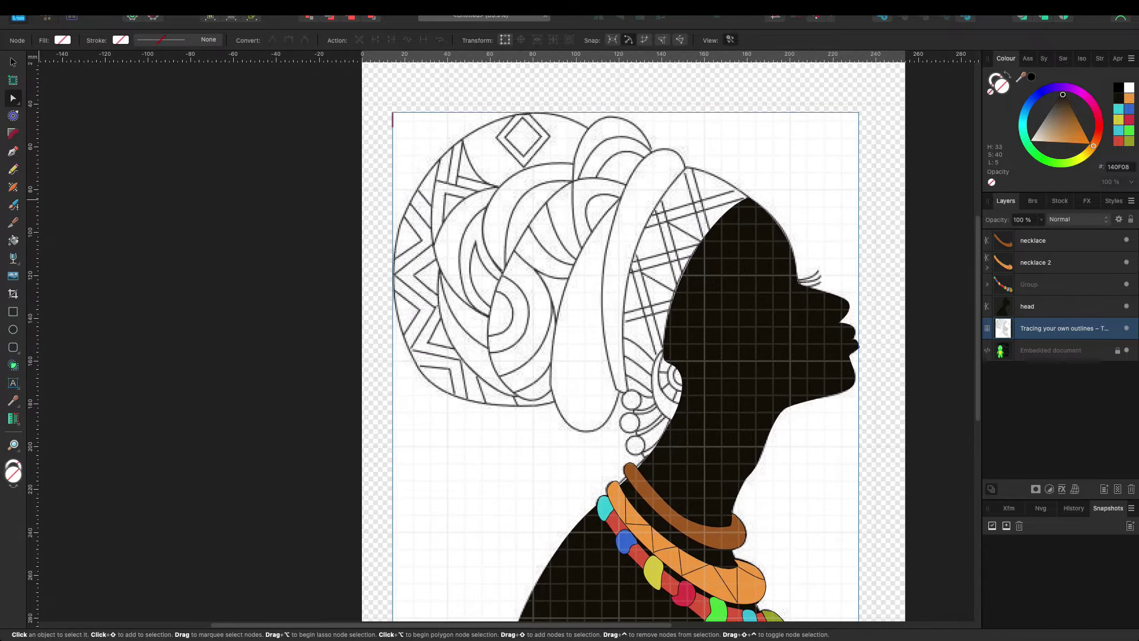
{"action": "key", "text": "ctrl+d"}
{"action": "key", "text": "p"}
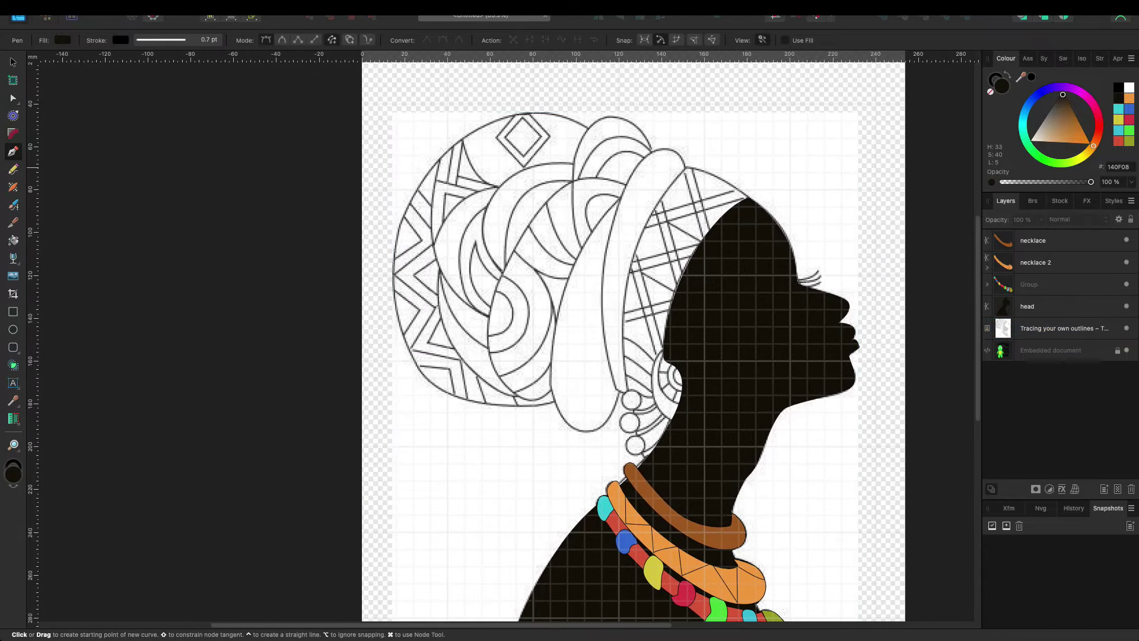
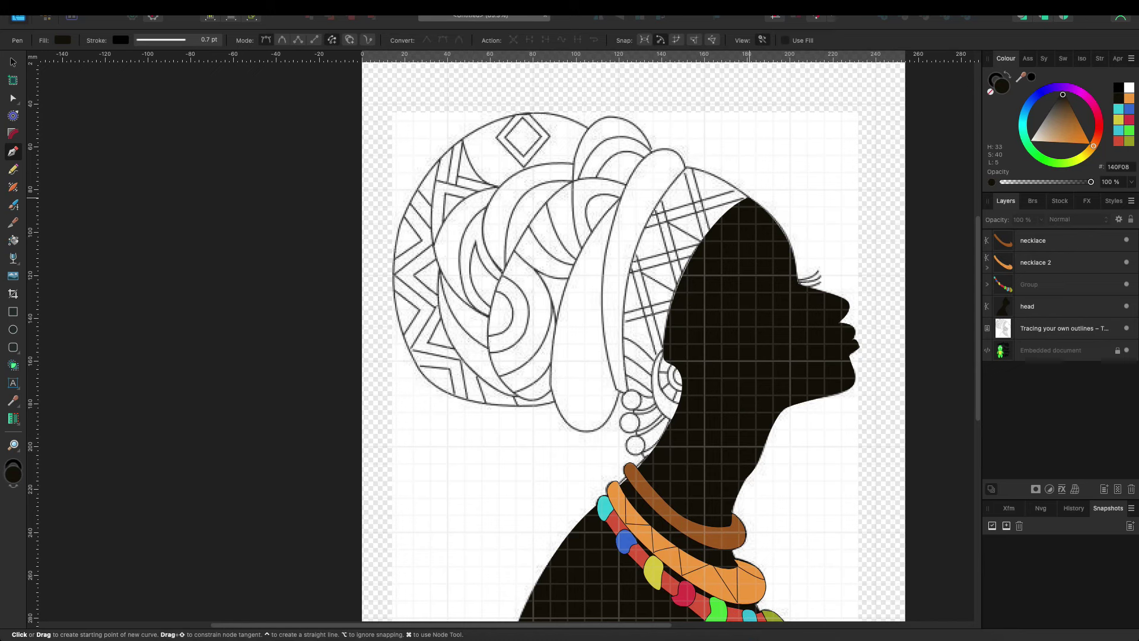
Step: Lower the head silhouette layer's opacity to 15% so the earring outlines show through
{"action": "left_click", "coordinate": [1045, 307]}
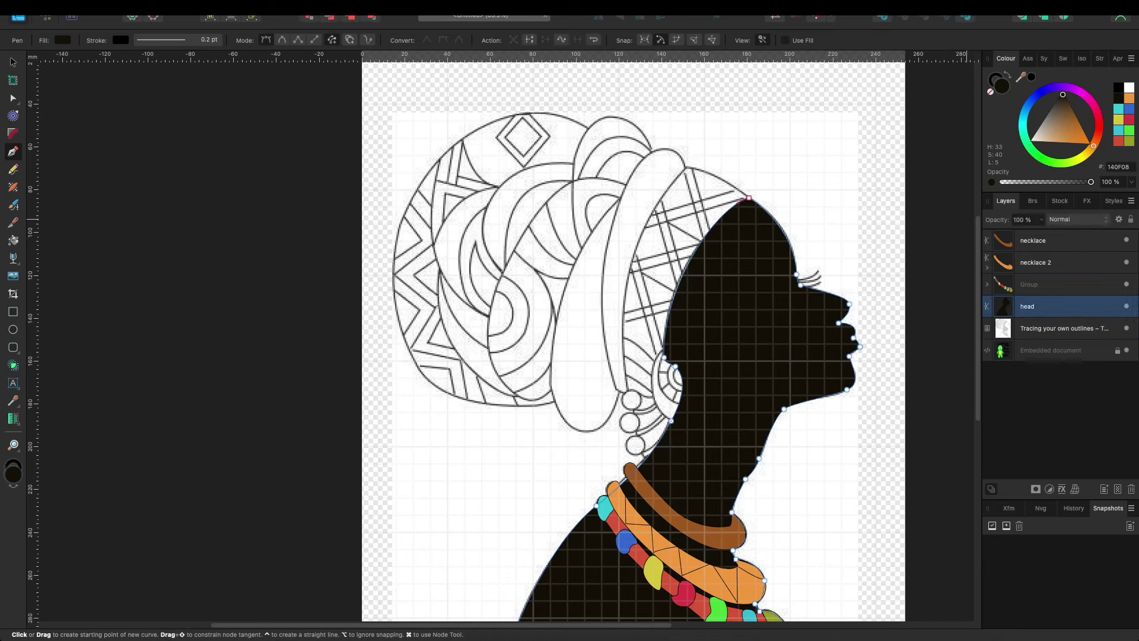
{"action": "left_click", "coordinate": [1041, 219]}
{"action": "left_click_drag", "start_coordinate": [1042, 232], "coordinate": [957, 232]}
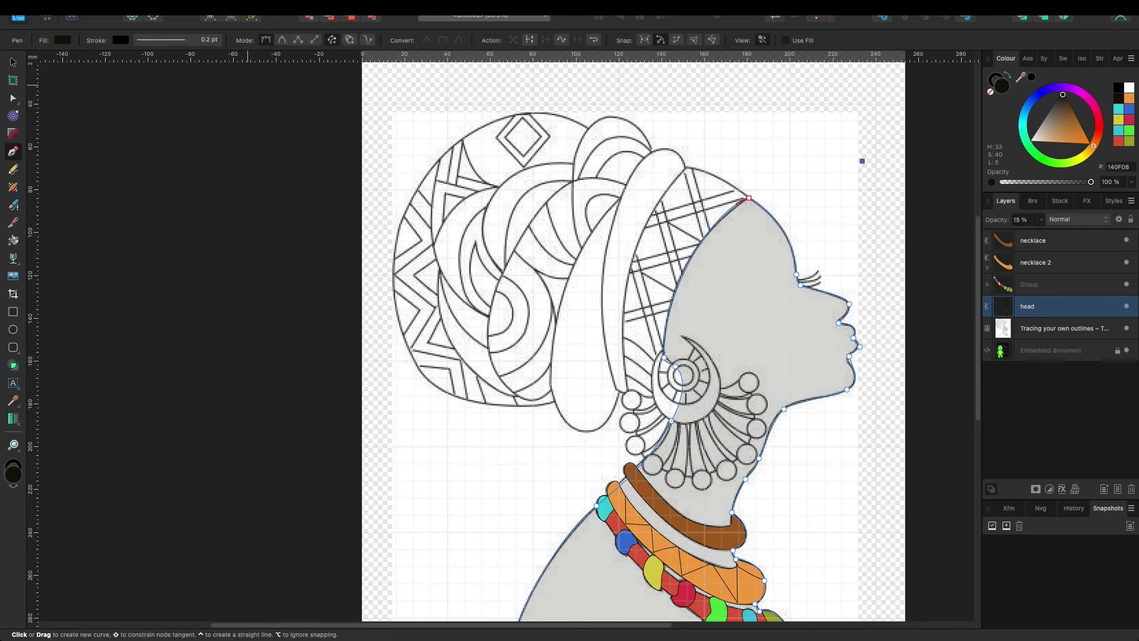
{"action": "left_click", "coordinate": [862, 161]}
{"action": "key", "text": "Escape"}
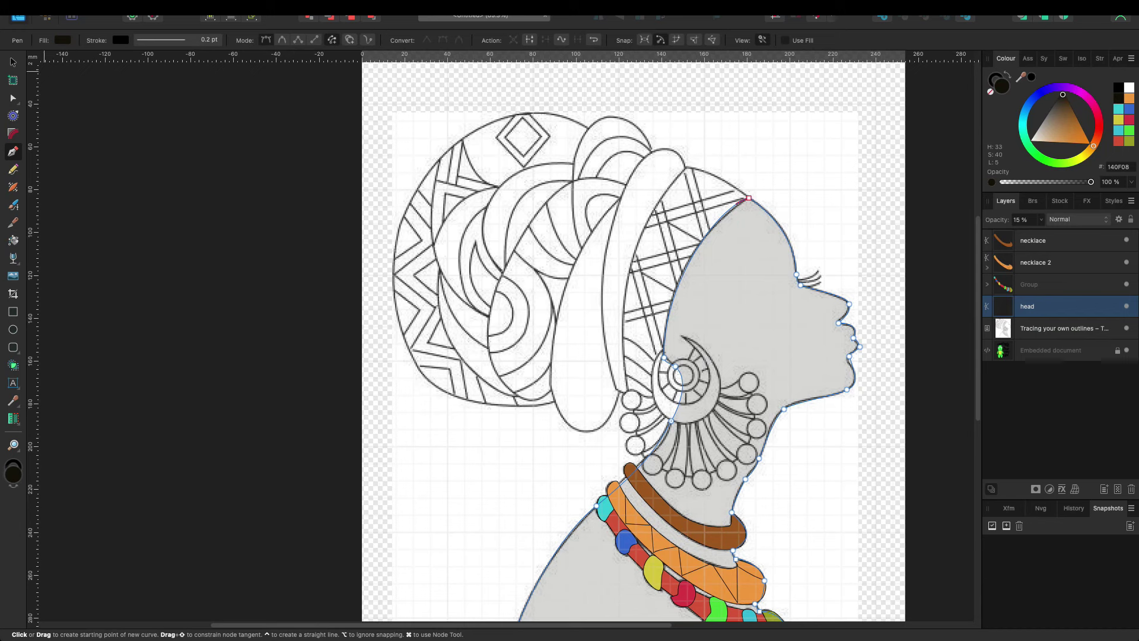
{"action": "key", "text": "v"}
{"action": "key", "text": "Escape"}
{"action": "scroll", "coordinate": [624, 333], "scroll_direction": "down", "scroll_amount": 3}
Step: Draw a small black circle on the earring centre with the Ellipse tool
{"action": "scroll", "coordinate": [623, 333], "scroll_direction": "up", "scroll_amount": 2}
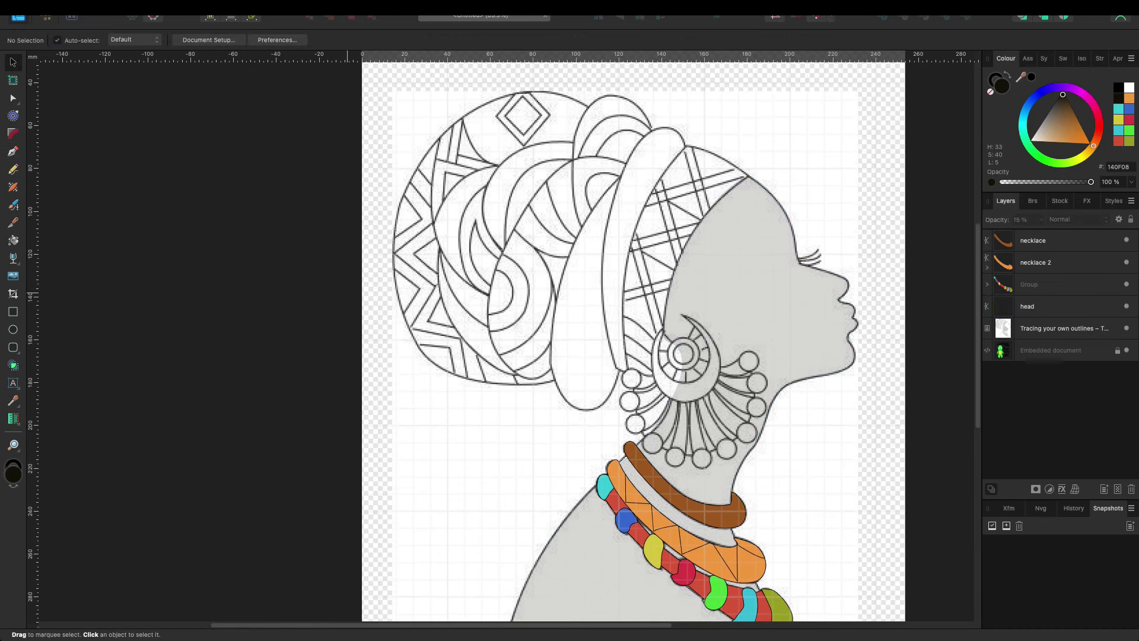
{"action": "key", "text": "m"}
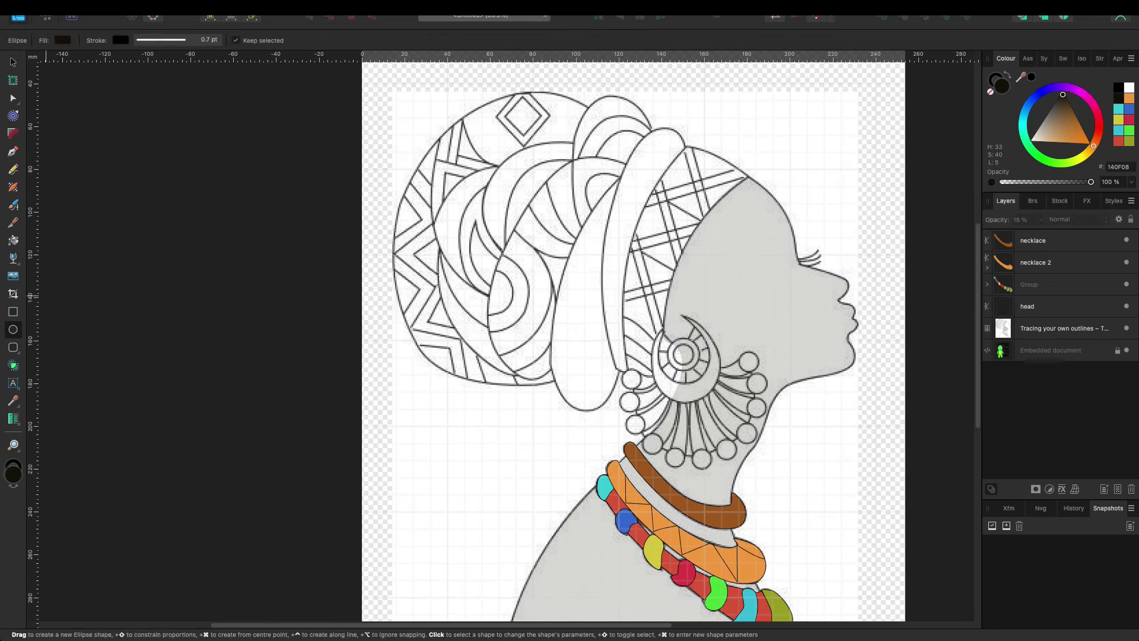
{"action": "mouse_move", "coordinate": [677, 345]}
{"action": "left_mouse_down"}
{"action": "mouse_move", "coordinate": [694, 364]}
{"action": "mouse_move", "coordinate": [684, 355]}
{"action": "left_mouse_up"}
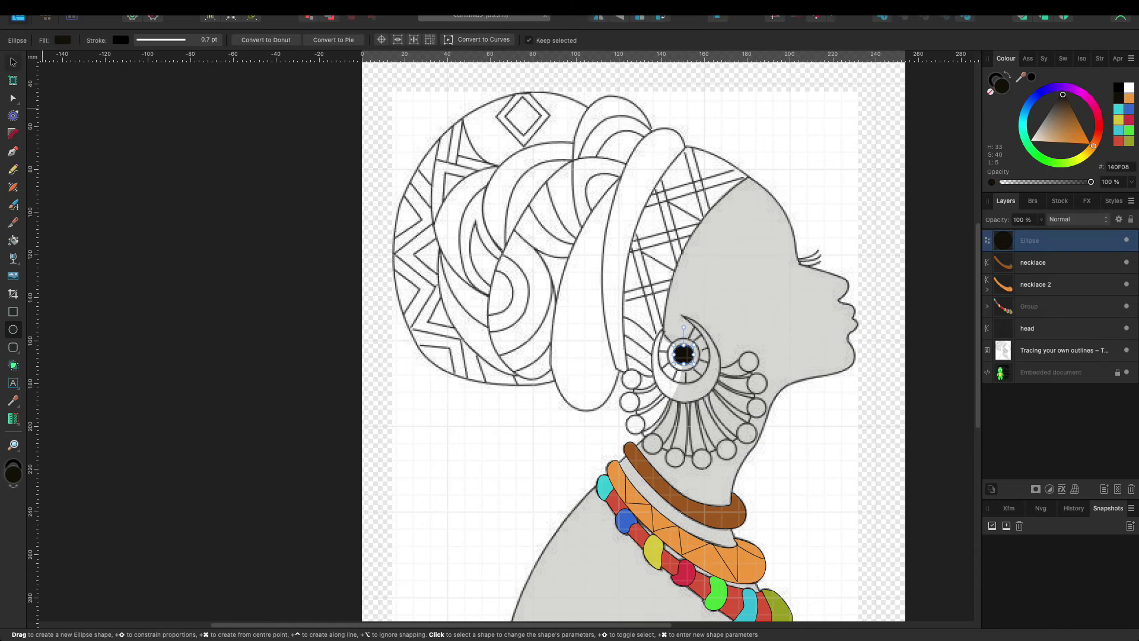
{"action": "key", "text": "v"}
{"action": "key", "text": "Escape"}
Step: Draw a smaller cream circle and clip it inside the black ellipse layer
{"action": "key", "text": "m"}
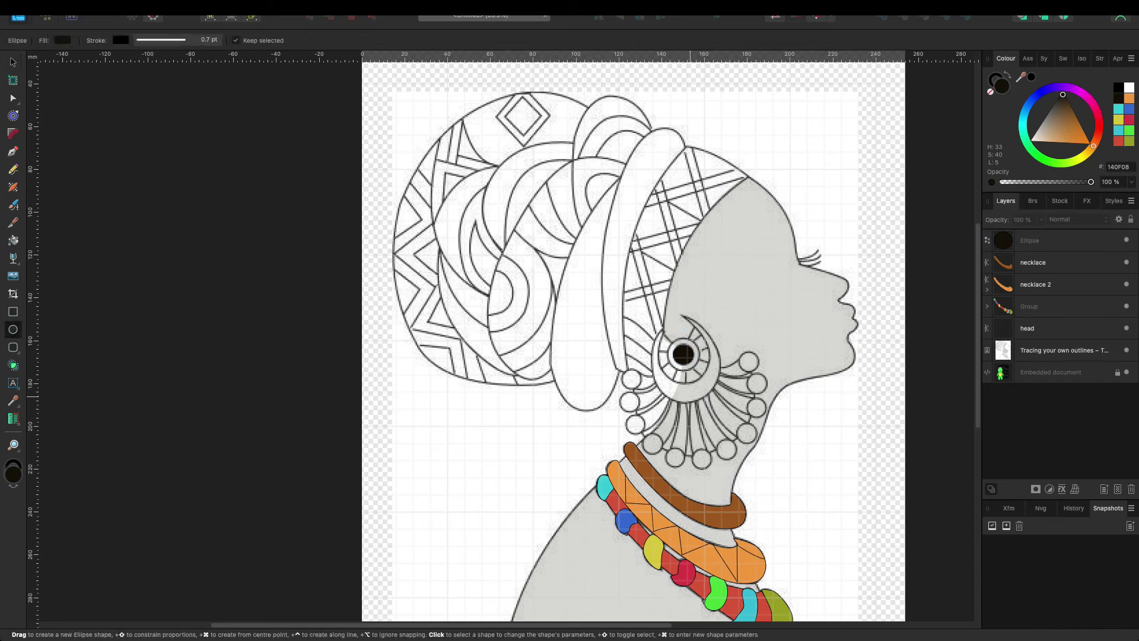
{"action": "mouse_move", "coordinate": [669, 340]}
{"action": "left_mouse_down"}
{"action": "mouse_move", "coordinate": [699, 369]}
{"action": "mouse_move", "coordinate": [685, 337]}
{"action": "left_mouse_up"}
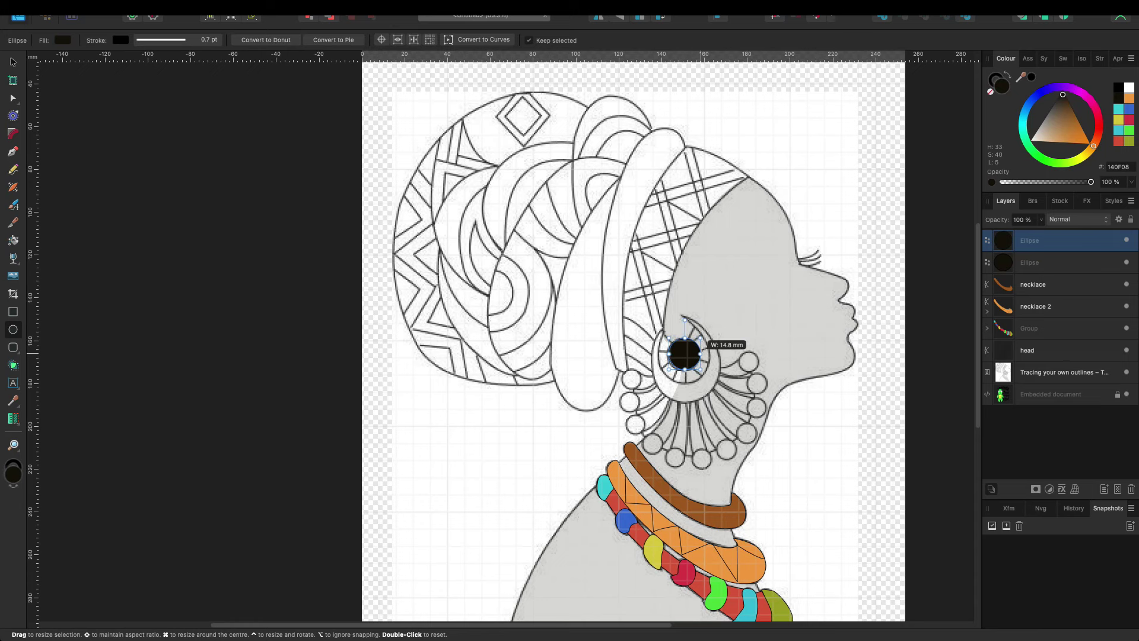
{"action": "left_click_drag", "start_coordinate": [699, 353], "coordinate": [700, 353]}
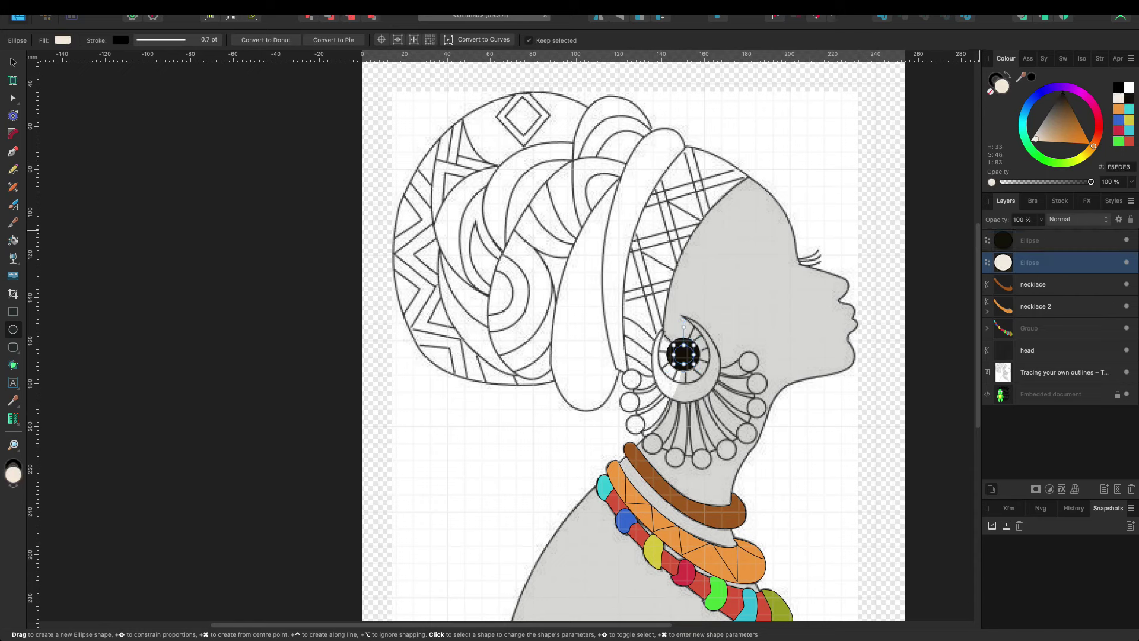
{"action": "left_click_drag", "start_coordinate": [1030, 262], "coordinate": [1030, 241]}
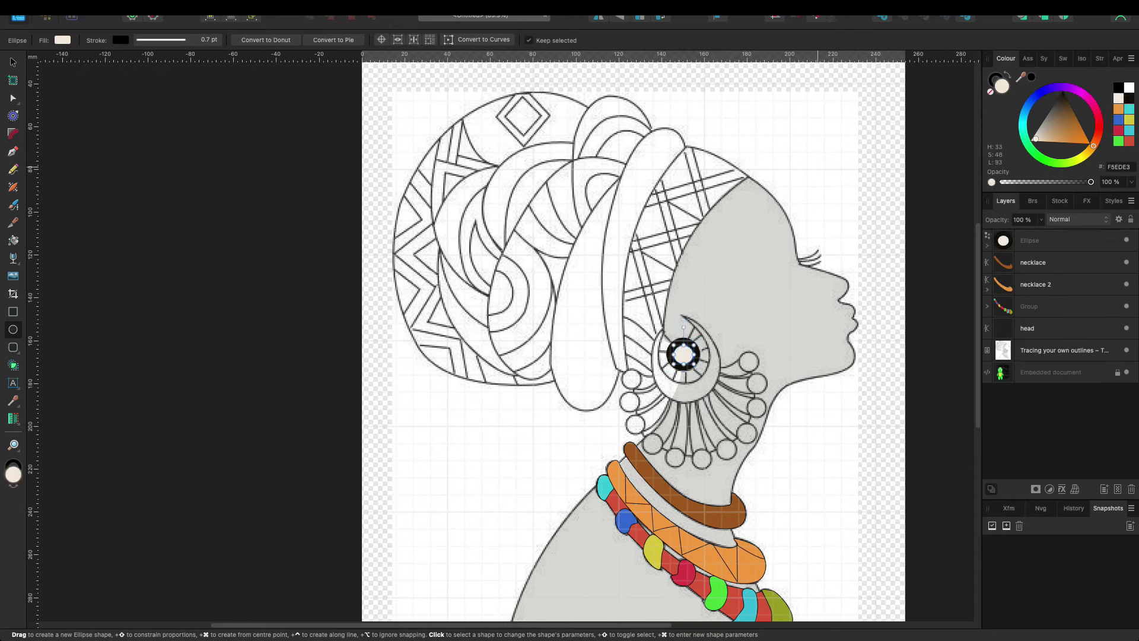
{"action": "key", "text": "v"}
{"action": "key", "text": "ctrl+d"}
{"action": "scroll", "coordinate": [634, 335], "scroll_direction": "down", "scroll_amount": 2}
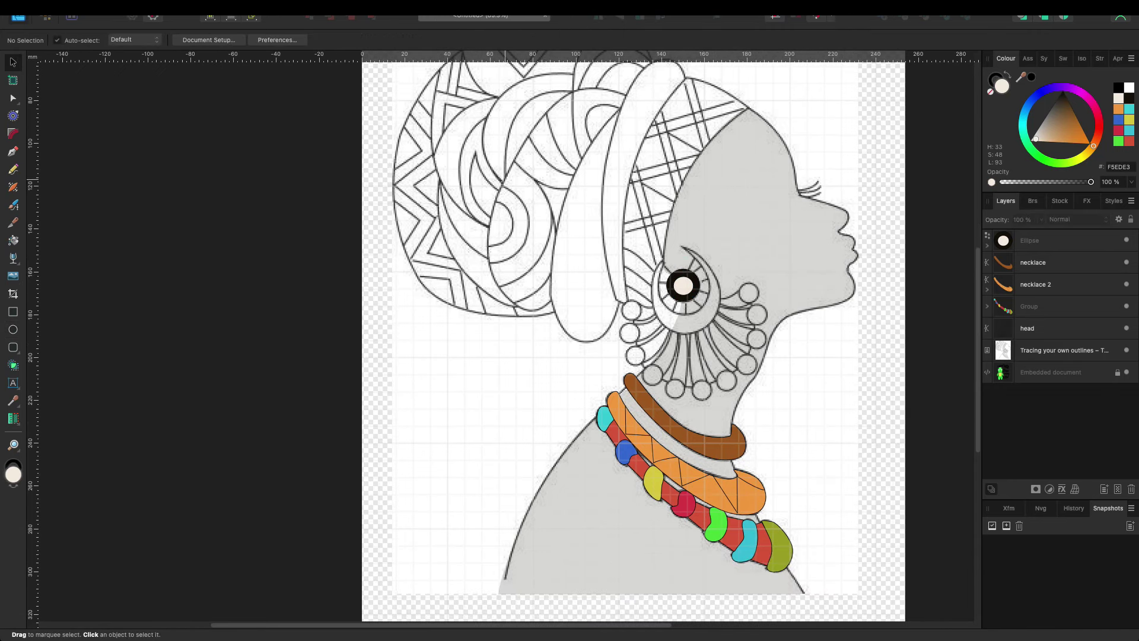
Step: Trace a closed Pen outline around the earring's crescent, ending back at the first node
{"action": "key", "text": "p"}
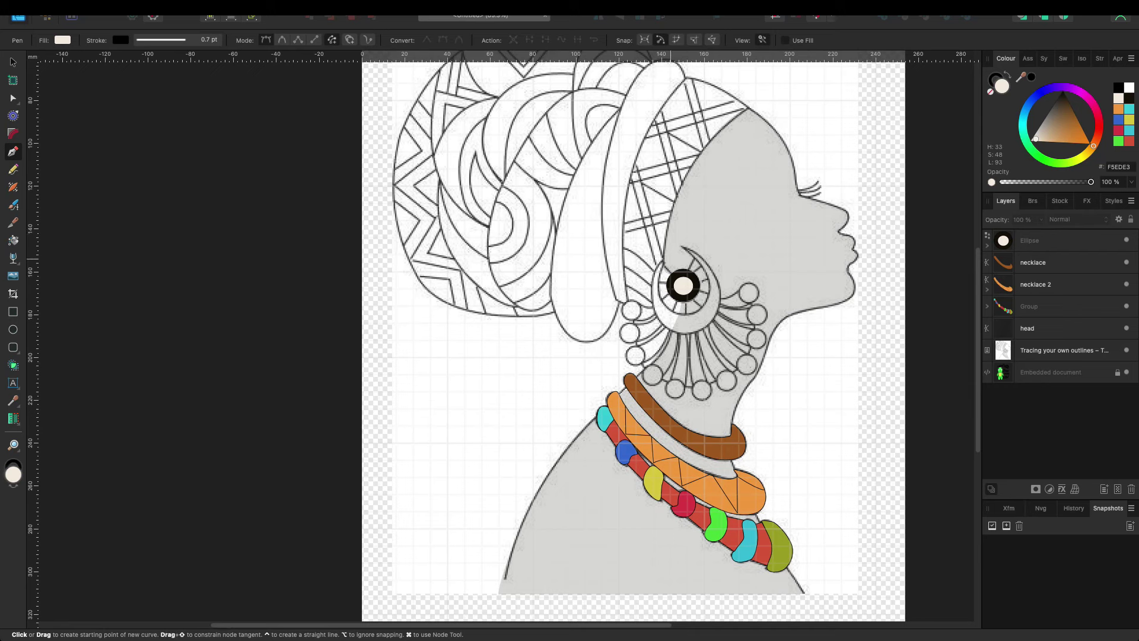
{"action": "left_click", "coordinate": [664, 261]}
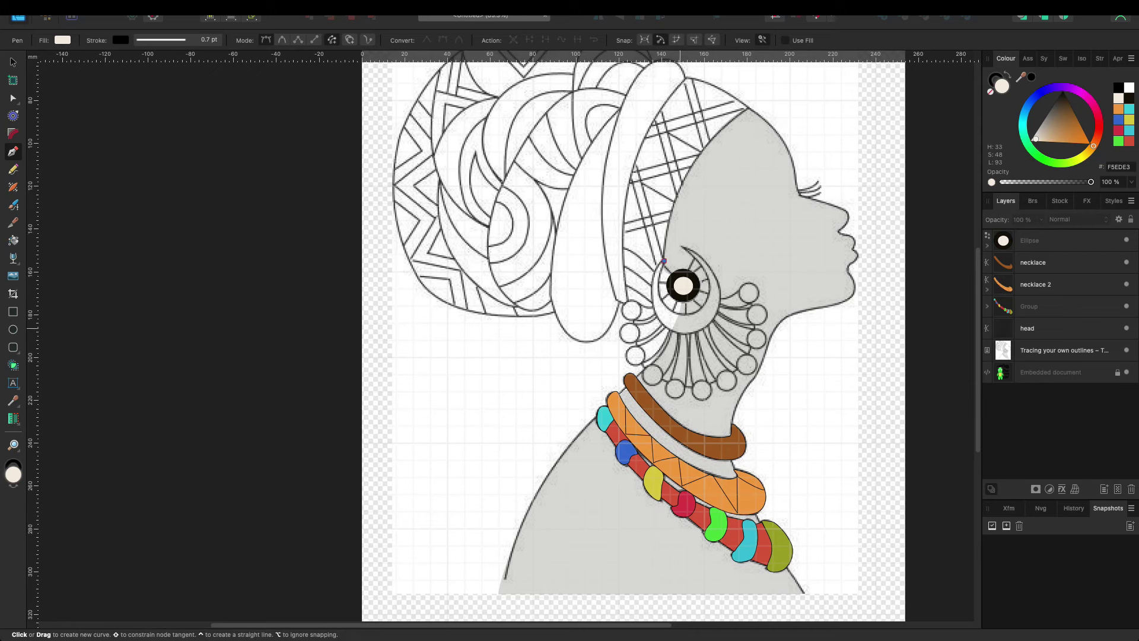
{"action": "left_click_drag", "start_coordinate": [669, 327], "coordinate": [676, 333]}
{"action": "left_click_drag", "start_coordinate": [668, 327], "coordinate": [669, 328]}
{"action": "left_click", "coordinate": [721, 293]}
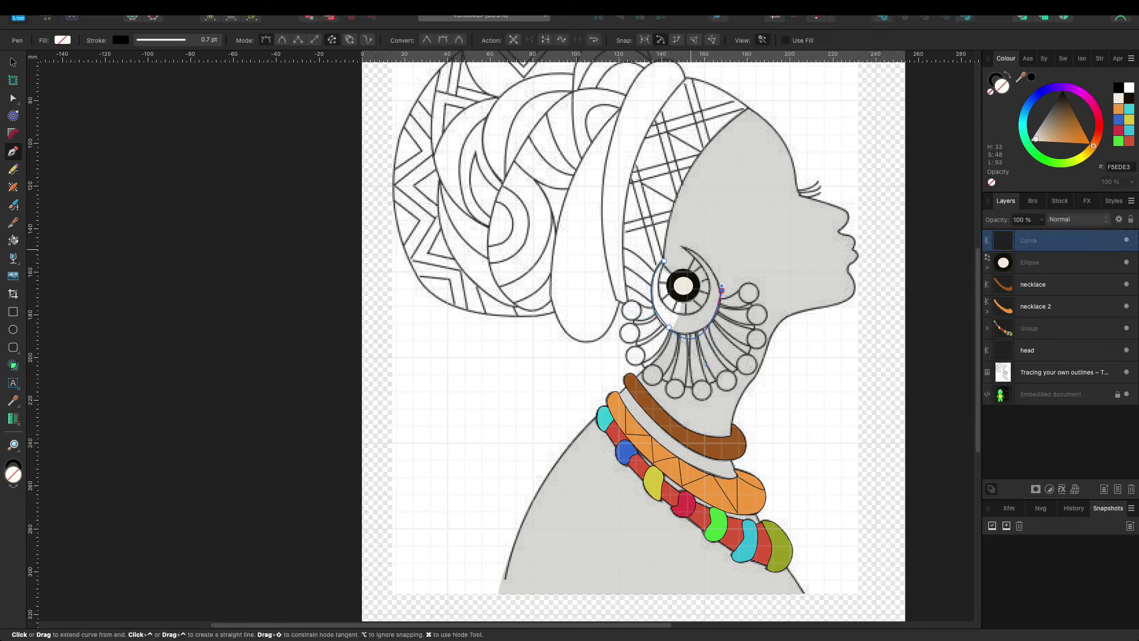
{"action": "left_click", "coordinate": [681, 247]}
{"action": "left_click_drag", "start_coordinate": [677, 313], "coordinate": [690, 317]}
{"action": "left_click", "coordinate": [664, 261]}
{"action": "scroll", "coordinate": [682, 285], "scroll_direction": "up", "scroll_amount": 2}
{"action": "scroll", "coordinate": [683, 285], "scroll_direction": "up", "scroll_amount": 3}
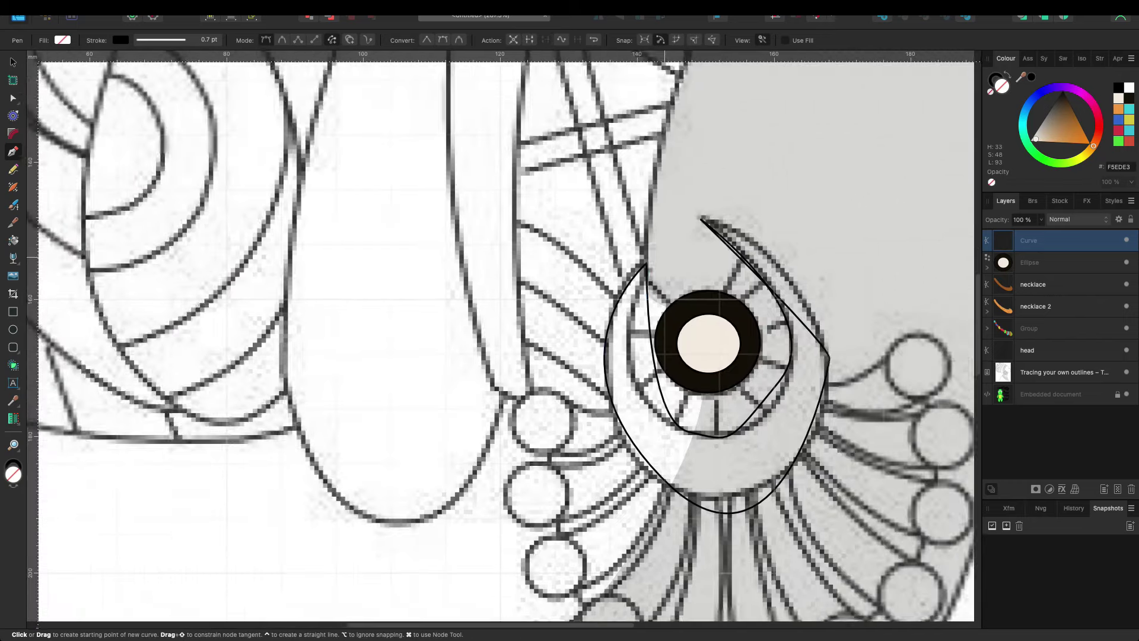
{"action": "scroll", "coordinate": [682, 285], "scroll_direction": "up", "scroll_amount": 2}
Step: Reshape the crescent's inner curve and right outer curve with the Node tool, adding a node
{"action": "key", "text": "a"}
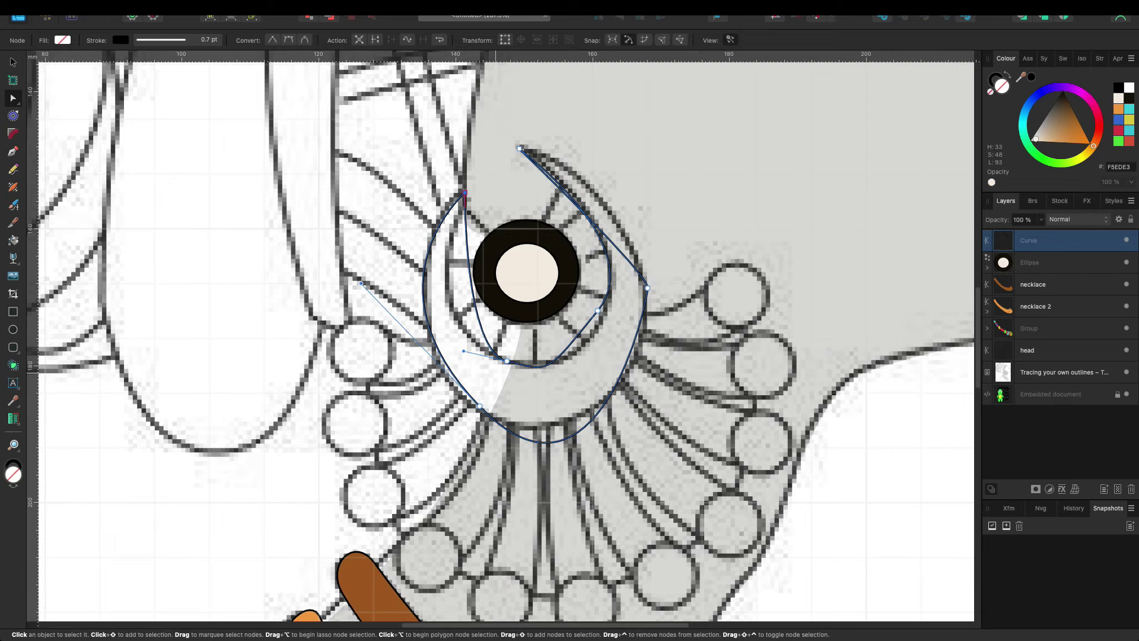
{"action": "left_click_drag", "start_coordinate": [463, 351], "coordinate": [439, 368]}
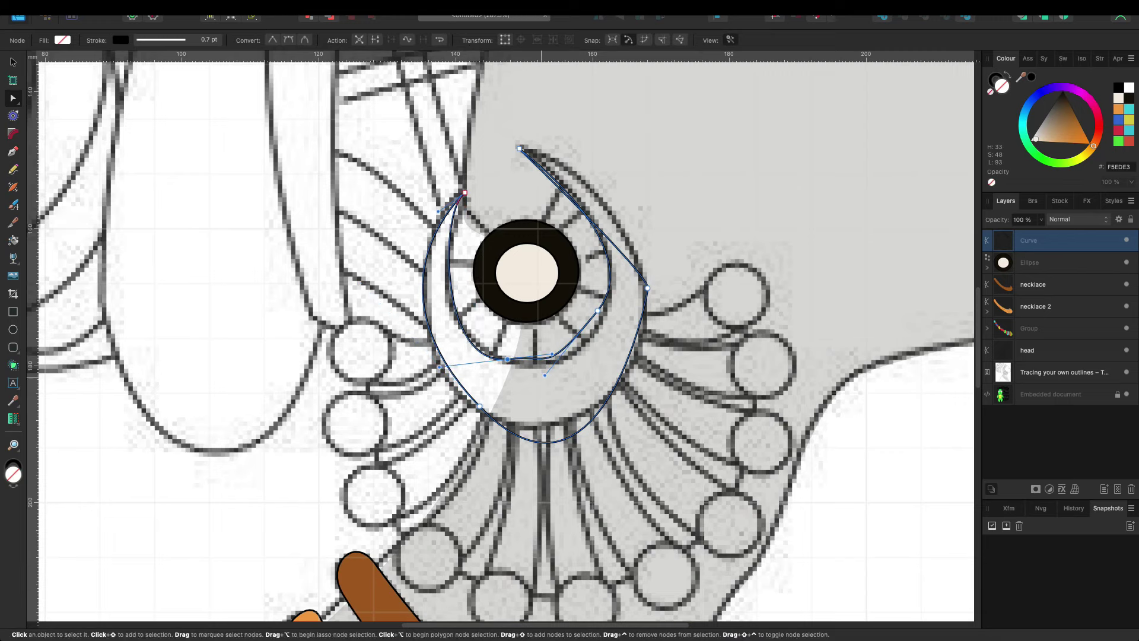
{"action": "left_click_drag", "start_coordinate": [598, 310], "coordinate": [602, 317]}
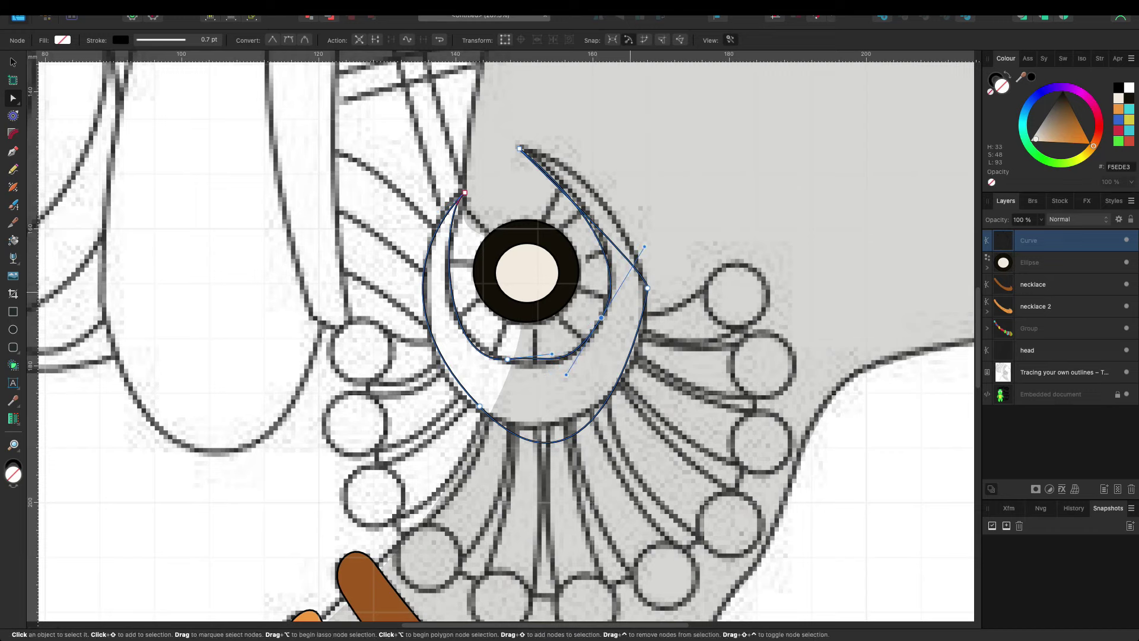
{"action": "left_click", "coordinate": [520, 148]}
{"action": "left_click_drag", "start_coordinate": [617, 235], "coordinate": [638, 225]}
{"action": "left_click_drag", "start_coordinate": [602, 317], "coordinate": [599, 528]}
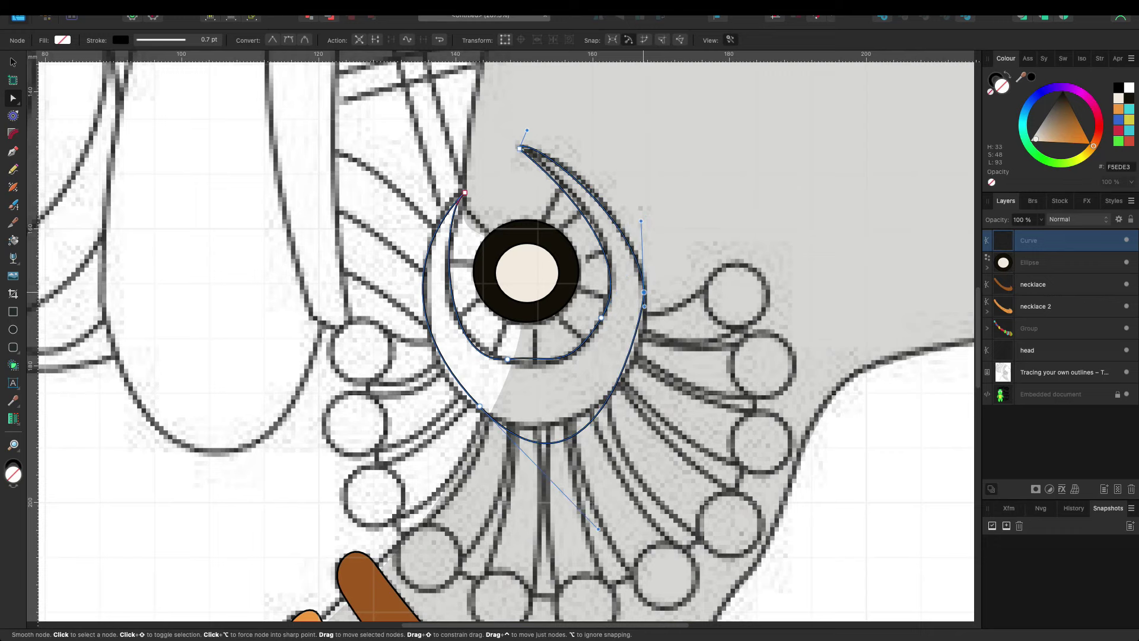
{"action": "left_click_drag", "start_coordinate": [641, 222], "coordinate": [652, 222]}
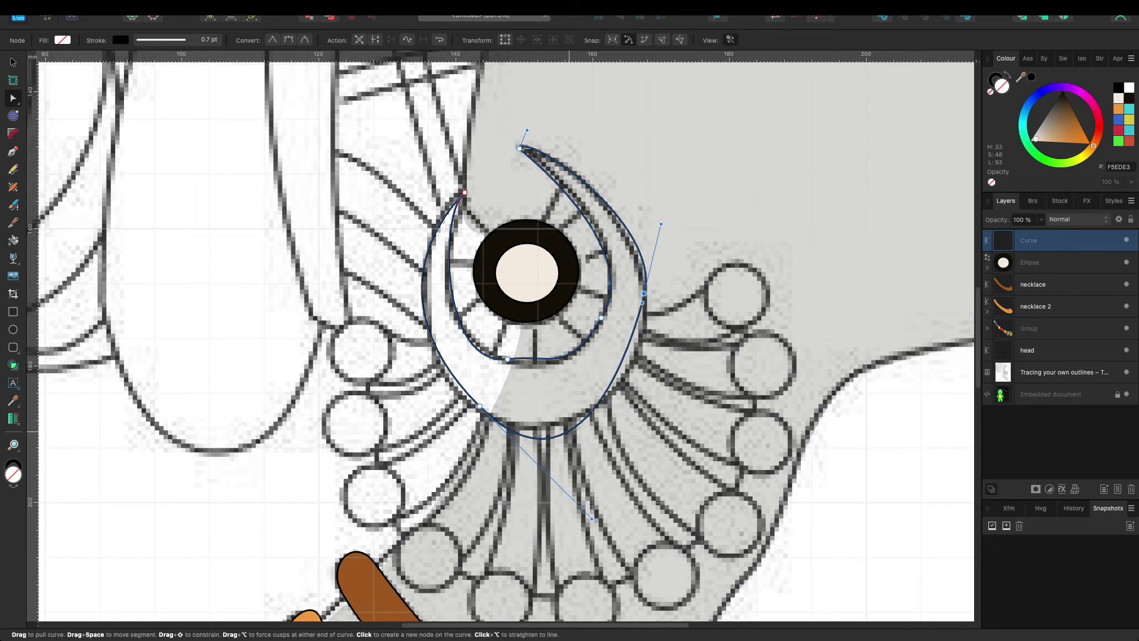
{"action": "left_click", "coordinate": [631, 362]}
{"action": "left_click_drag", "start_coordinate": [612, 408], "coordinate": [621, 384]}
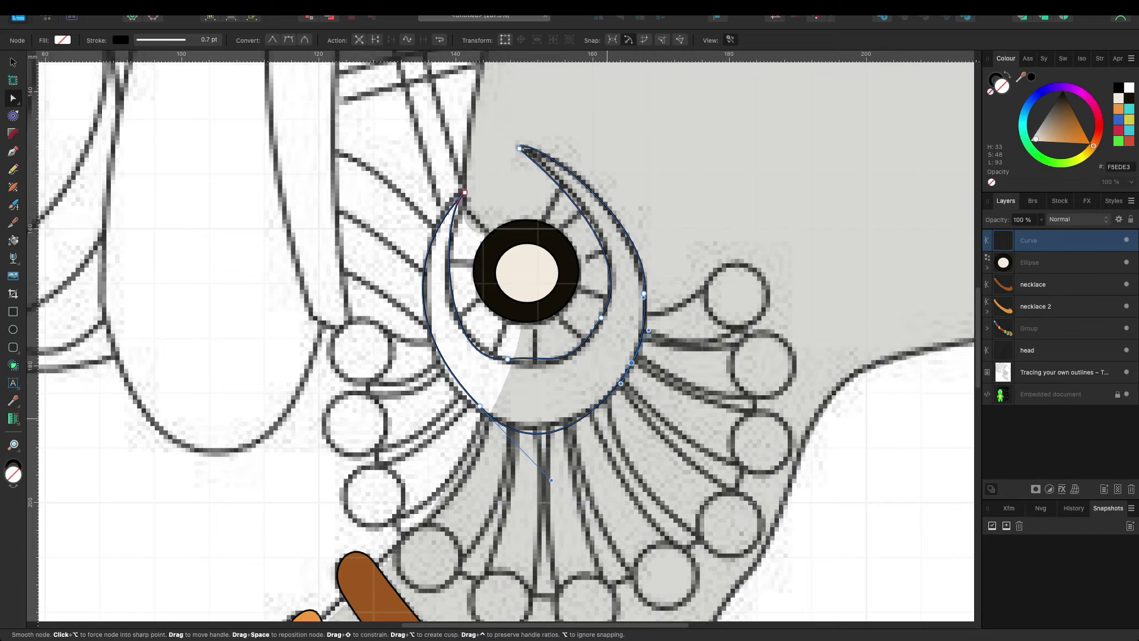
{"action": "mouse_move", "coordinate": [479, 406]}
{"action": "left_mouse_down"}
{"action": "mouse_move", "coordinate": [351, 290]}
{"action": "mouse_move", "coordinate": [364, 309]}
{"action": "left_mouse_up"}
Step: Refine the crescent's left outer curve and move the inner bottom node to fit the trace
{"action": "left_click", "coordinate": [460, 191]}
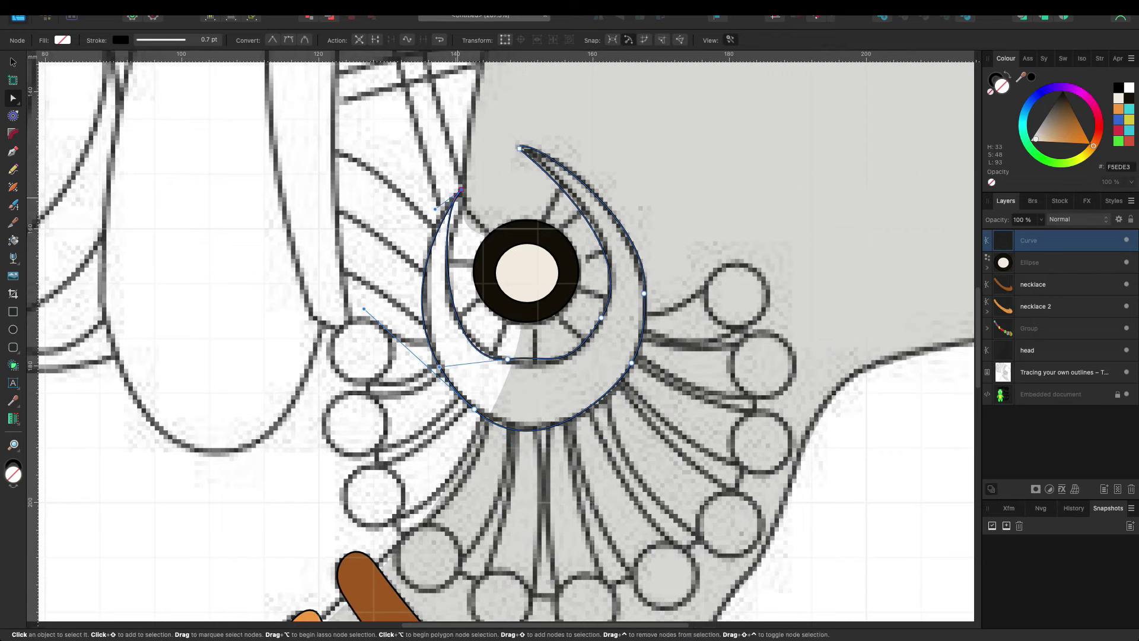
{"action": "left_click_drag", "start_coordinate": [435, 209], "coordinate": [450, 213]}
{"action": "left_click", "coordinate": [432, 244]}
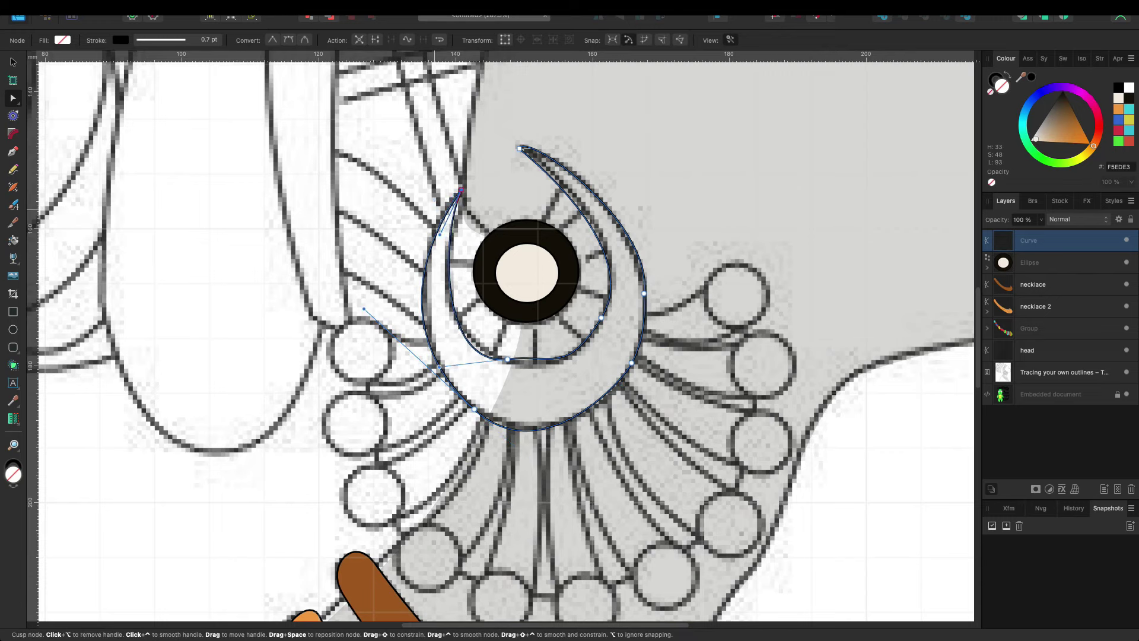
{"action": "left_click_drag", "start_coordinate": [417, 288], "coordinate": [418, 297]}
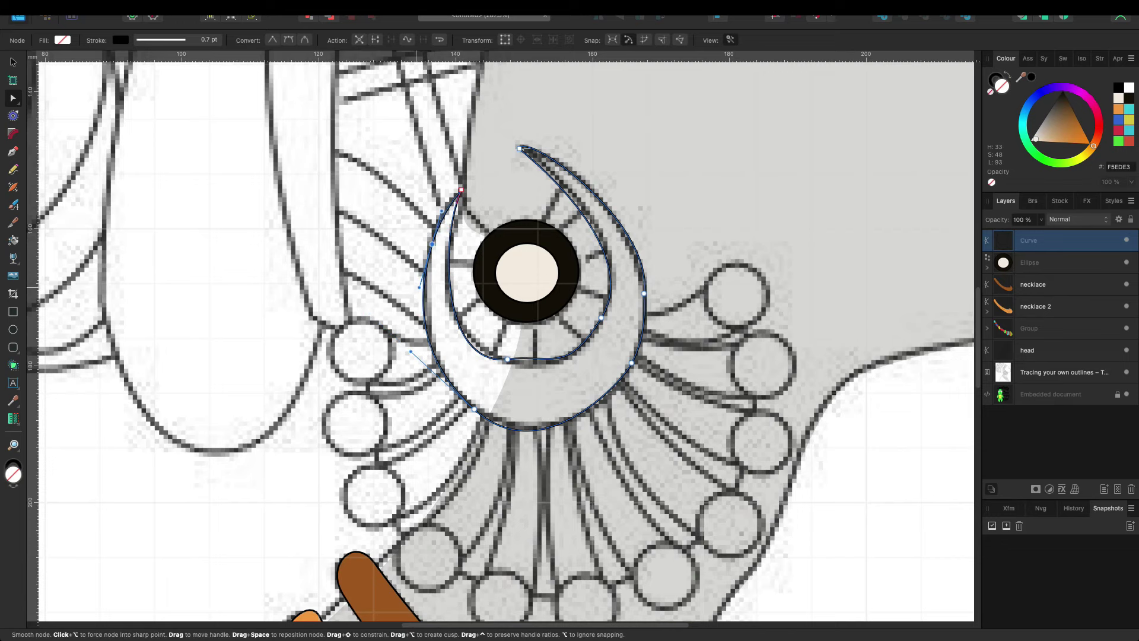
{"action": "left_click", "coordinate": [508, 359]}
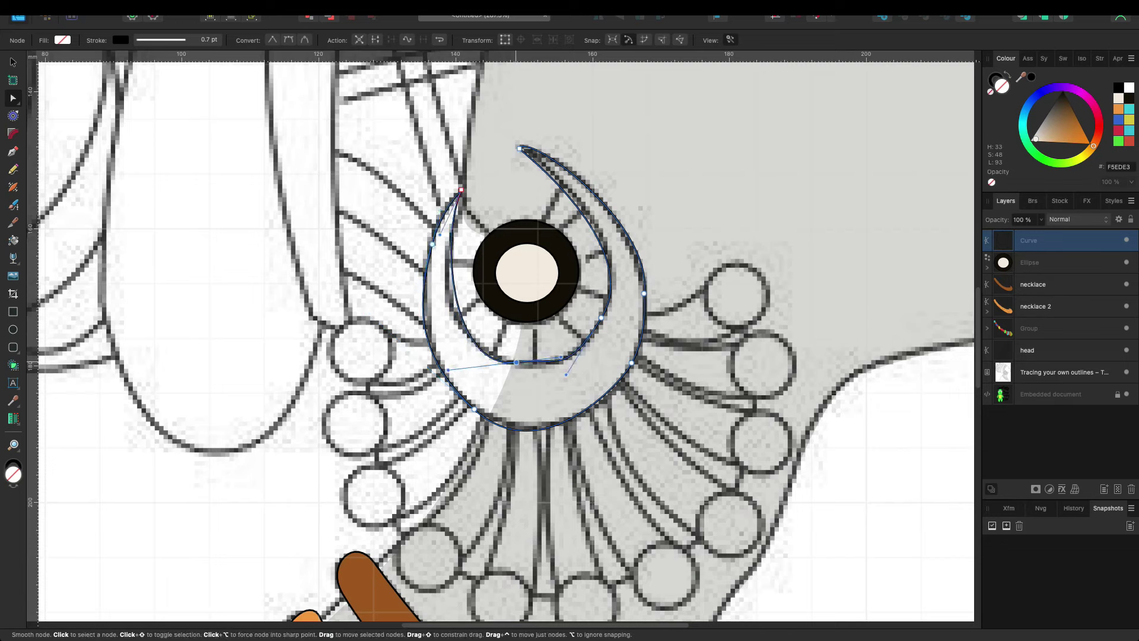
{"action": "mouse_move", "coordinate": [508, 359]}
{"action": "left_mouse_down"}
{"action": "mouse_move", "coordinate": [524, 364]}
{"action": "mouse_move", "coordinate": [430, 364]}
{"action": "left_mouse_up"}
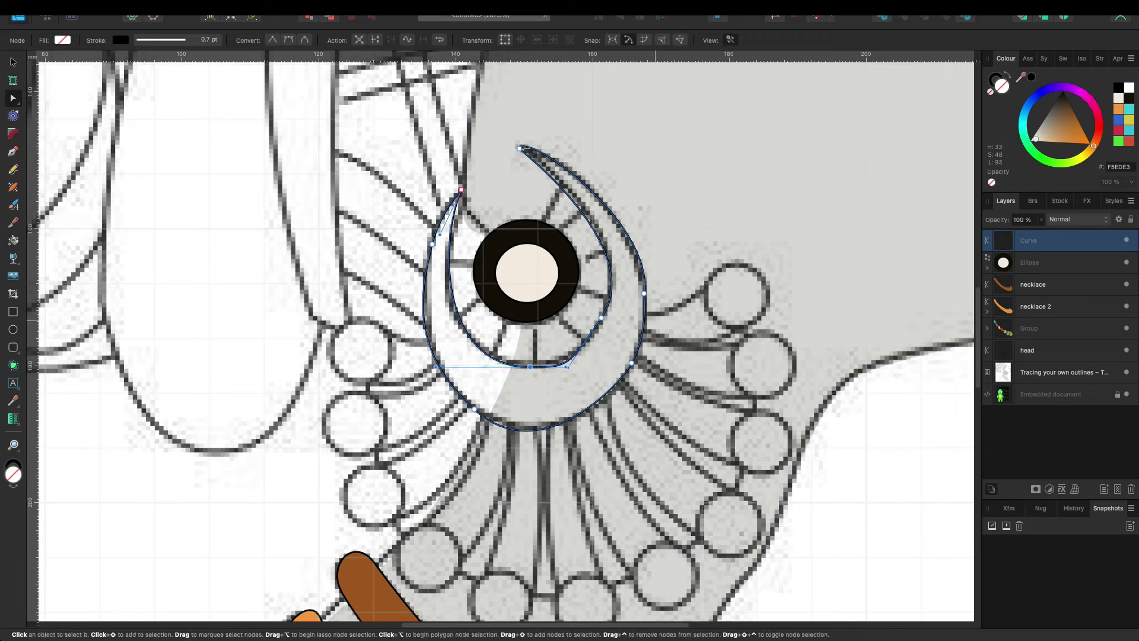
{"action": "left_click", "coordinate": [645, 294]}
Step: Fill the crescent yellow-green instead of pale cream
{"action": "left_click_drag", "start_coordinate": [645, 297], "coordinate": [644, 293]}
{"action": "left_click", "coordinate": [1081, 159]}
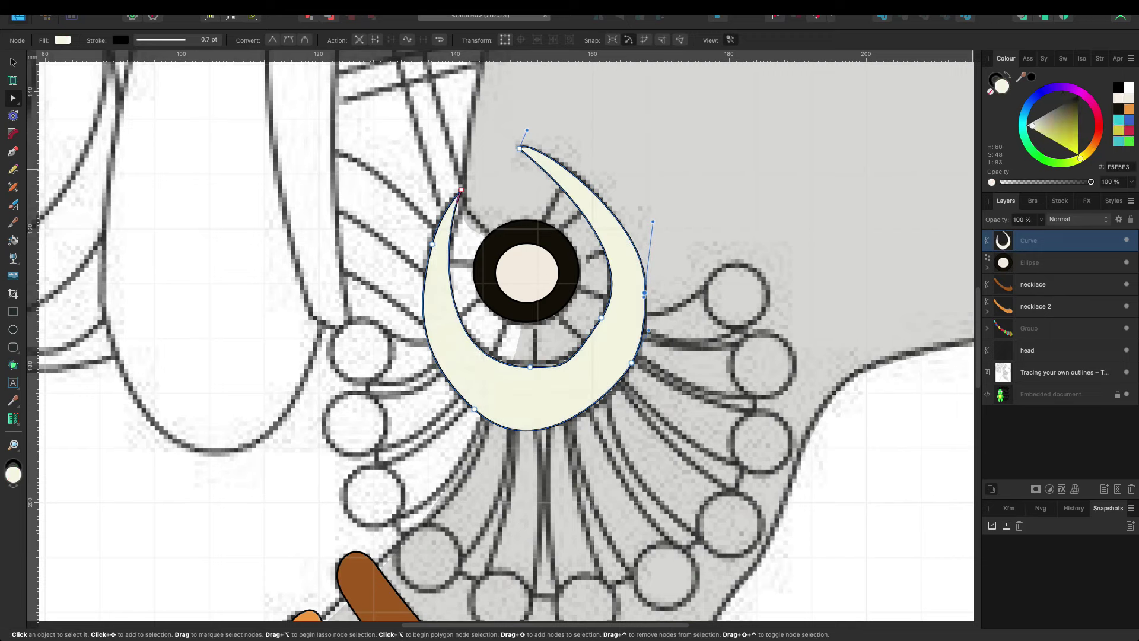
{"action": "left_click_drag", "start_coordinate": [1032, 127], "coordinate": [1075, 146]}
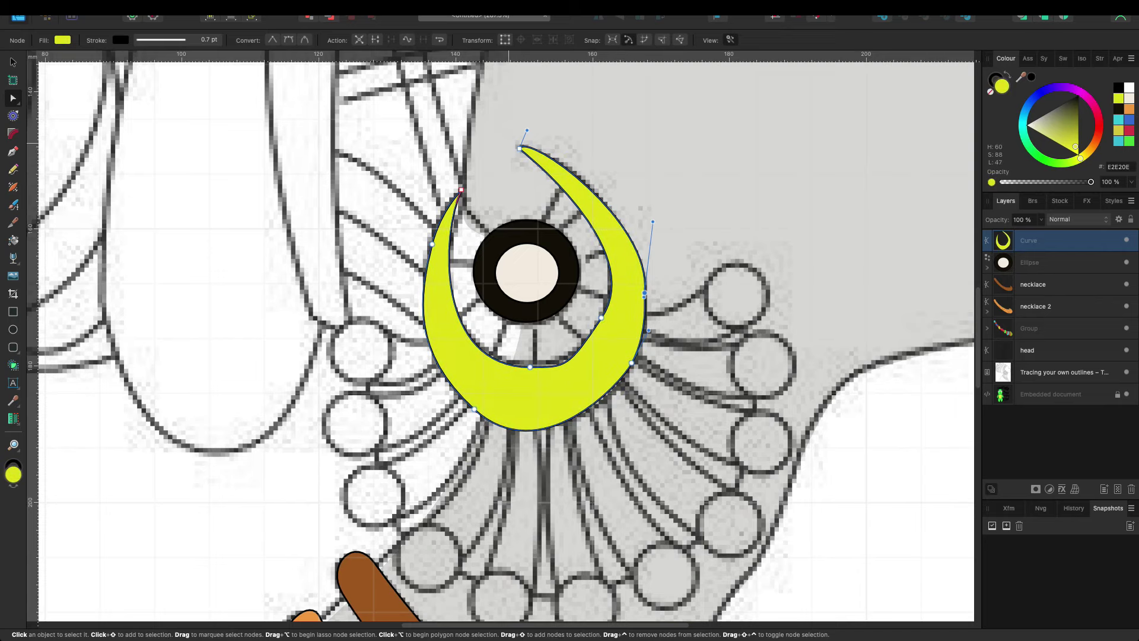
Step: Reshape the crescent's lower curve and outer right edge by moving nodes
{"action": "left_click", "coordinate": [520, 148]}
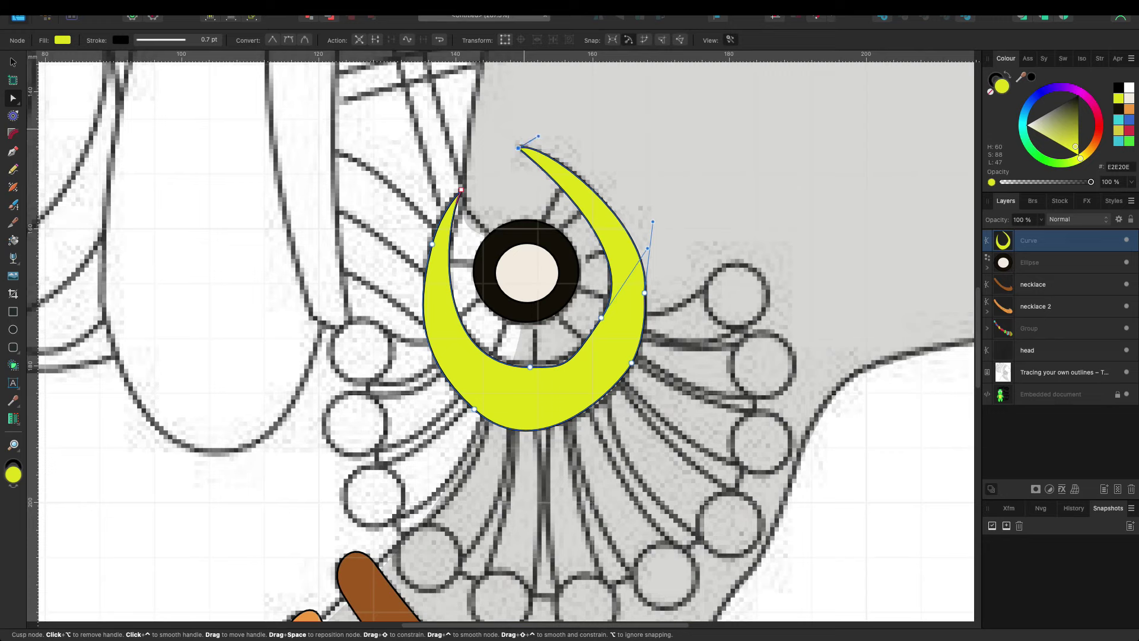
{"action": "left_click_drag", "start_coordinate": [621, 384], "coordinate": [570, 437]}
{"action": "mouse_move", "coordinate": [620, 383]}
{"action": "left_mouse_down"}
{"action": "mouse_move", "coordinate": [617, 393]}
{"action": "mouse_move", "coordinate": [638, 357]}
{"action": "left_mouse_up"}
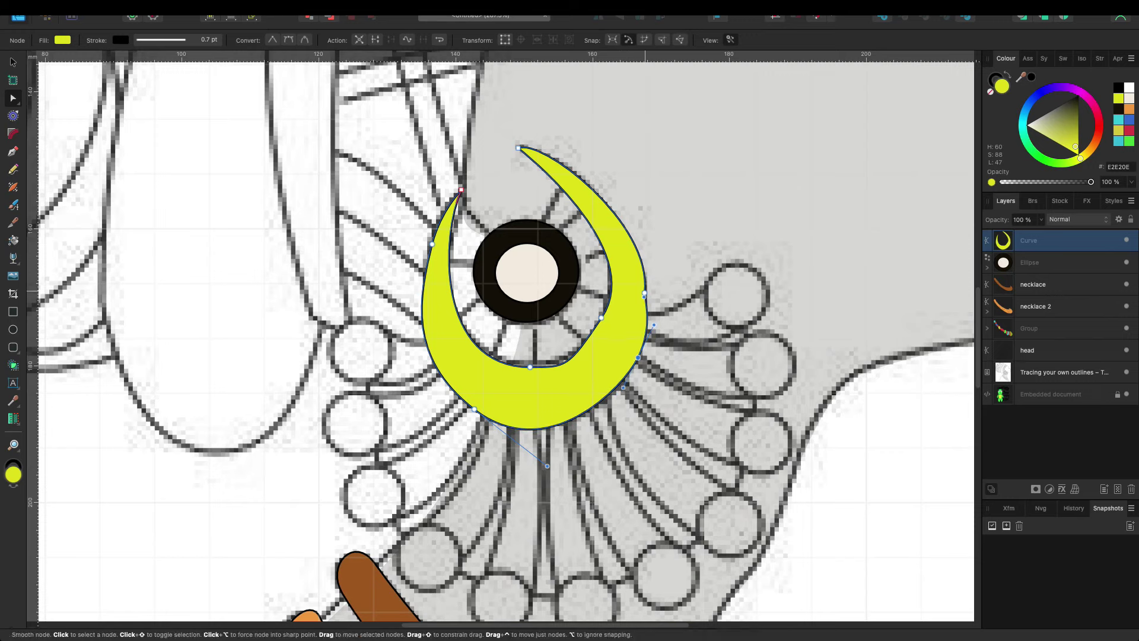
{"action": "mouse_move", "coordinate": [653, 221]}
{"action": "left_mouse_down"}
{"action": "mouse_move", "coordinate": [645, 209]}
{"action": "mouse_move", "coordinate": [620, 214]}
{"action": "left_mouse_up"}
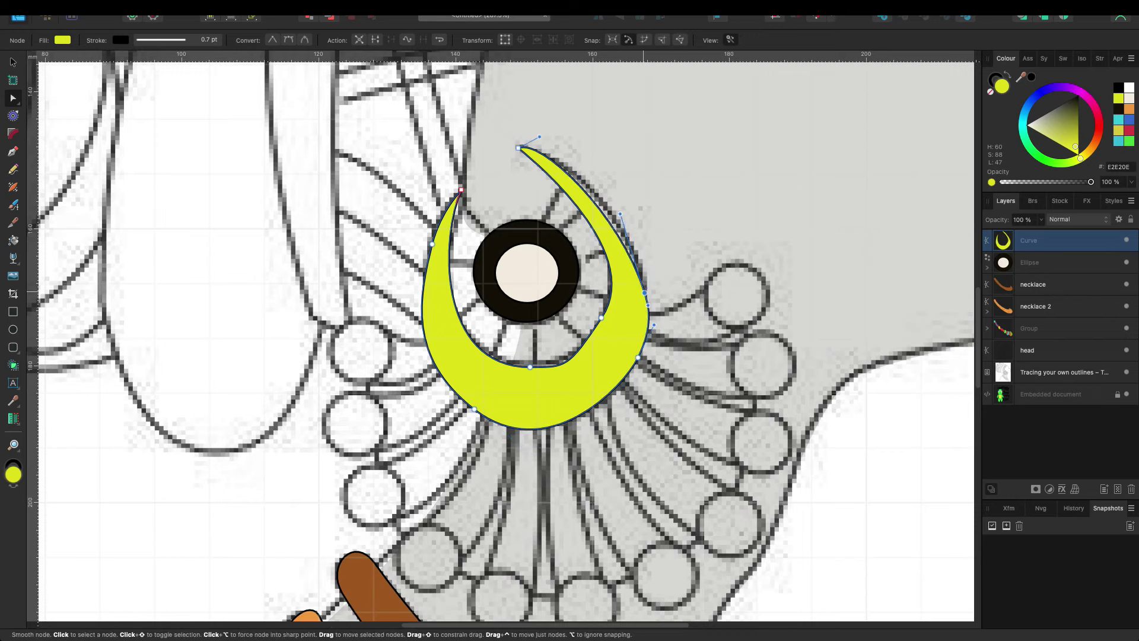
{"action": "left_click_drag", "start_coordinate": [644, 293], "coordinate": [644, 265]}
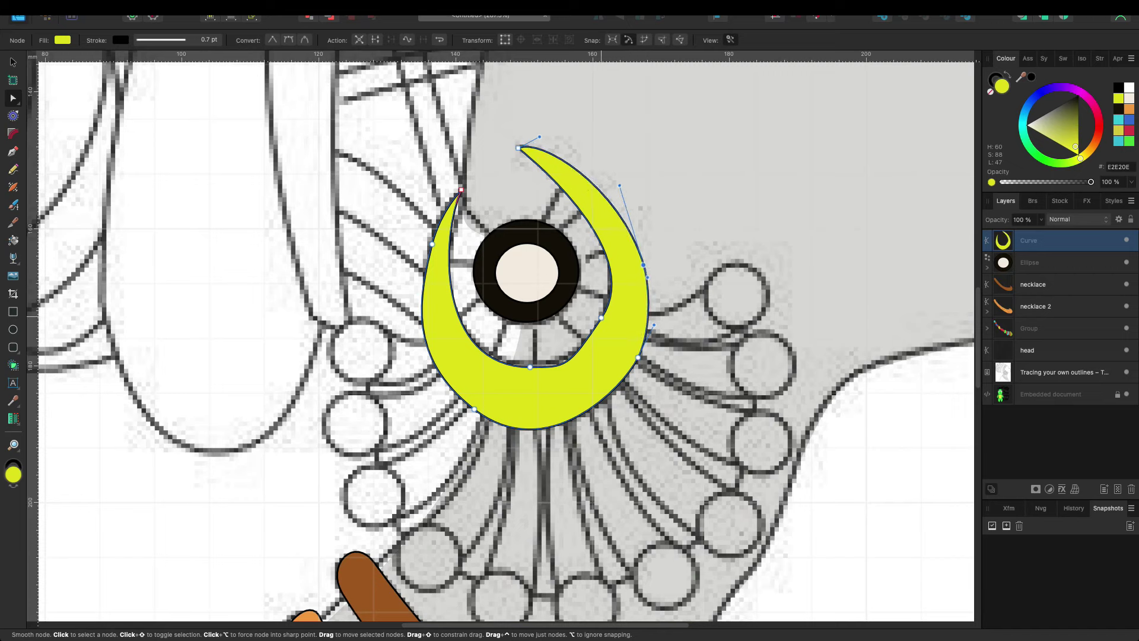
{"action": "left_click_drag", "start_coordinate": [530, 367], "coordinate": [521, 363]}
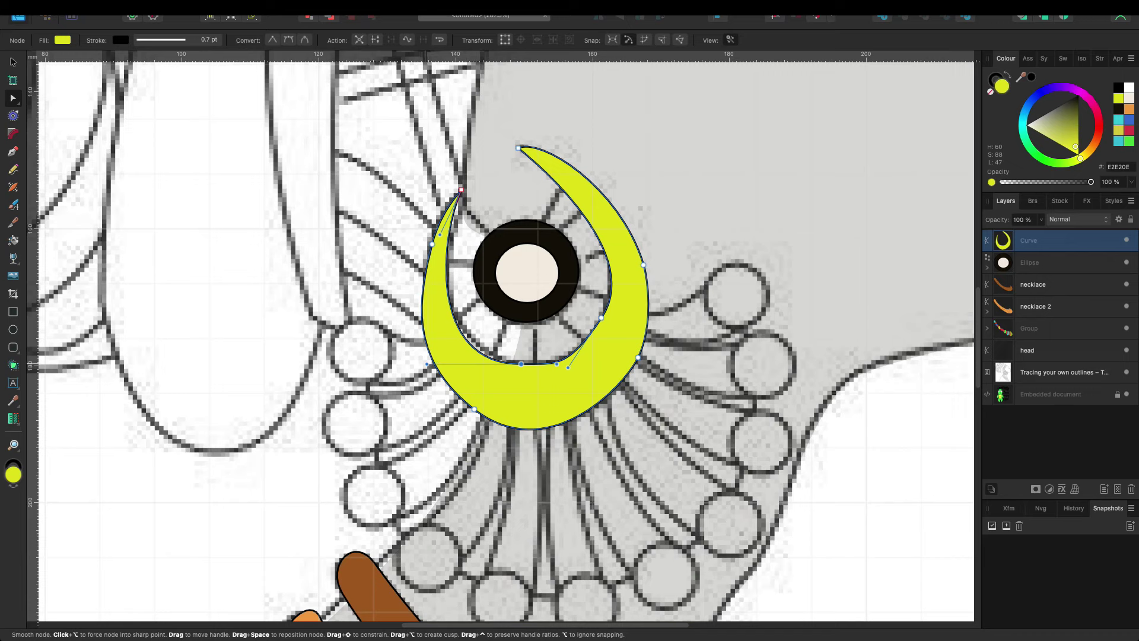
Step: Smooth the crescent's inner curve so it wraps the black-and-cream centre
{"action": "left_click_drag", "start_coordinate": [440, 234], "coordinate": [440, 209]}
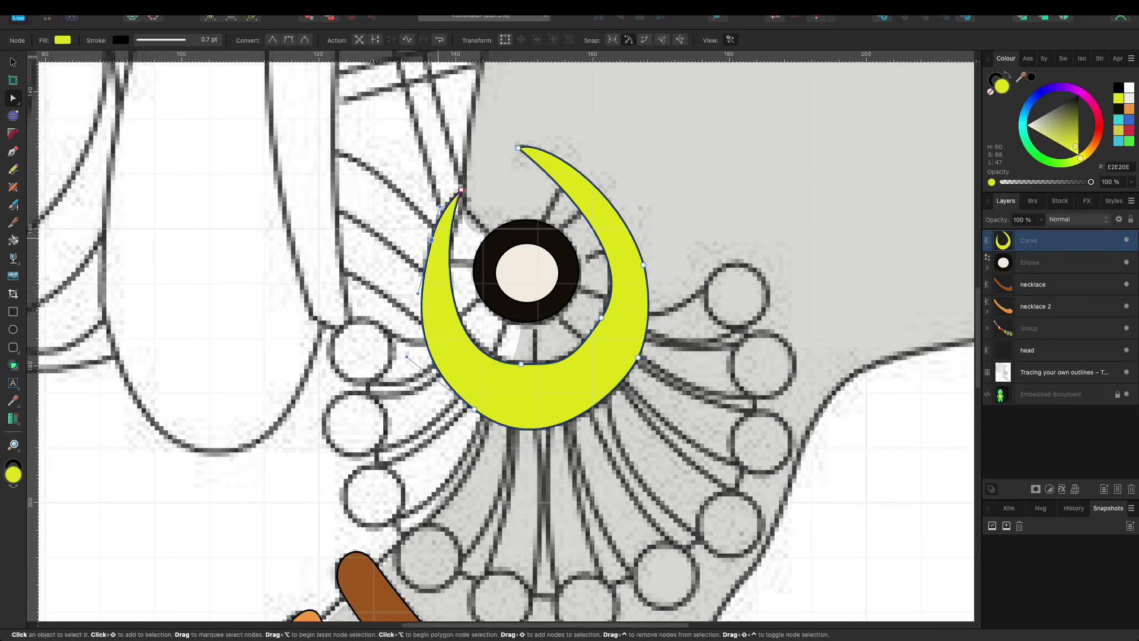
{"action": "left_click", "coordinate": [522, 363]}
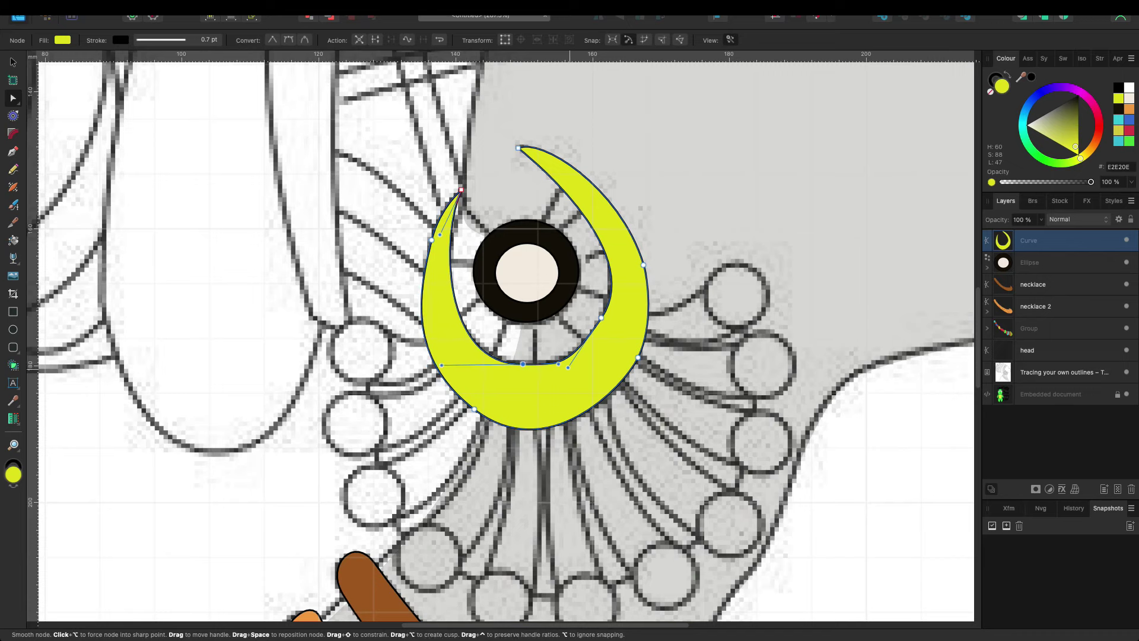
{"action": "left_click_drag", "start_coordinate": [568, 368], "coordinate": [584, 355]}
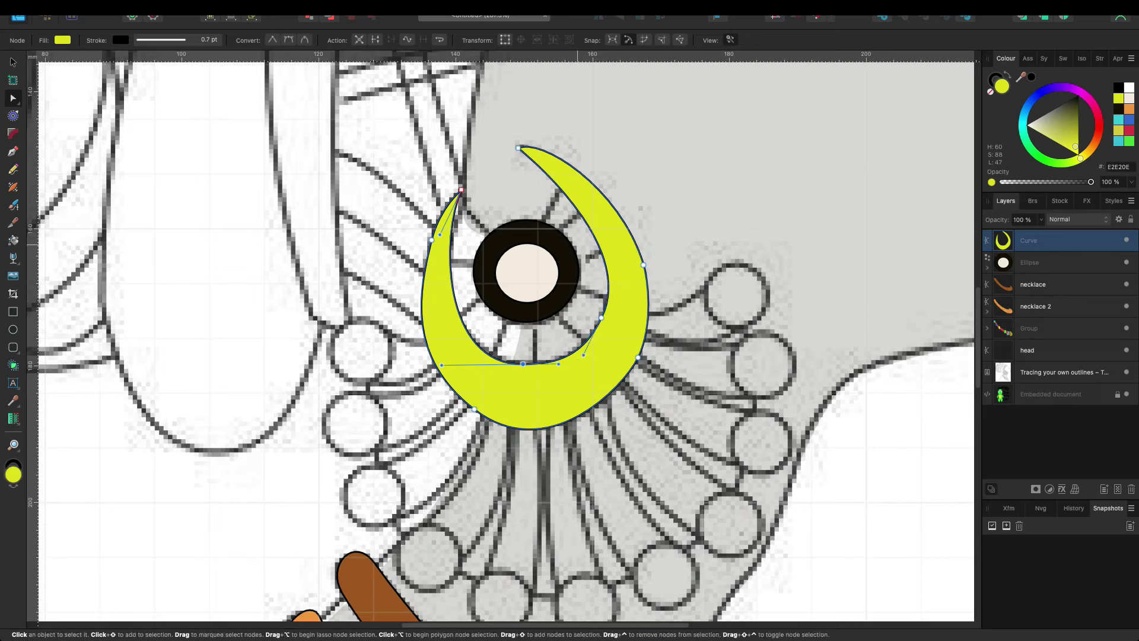
{"action": "left_click", "coordinate": [596, 237]}
{"action": "left_click_drag", "start_coordinate": [597, 238], "coordinate": [591, 231]}
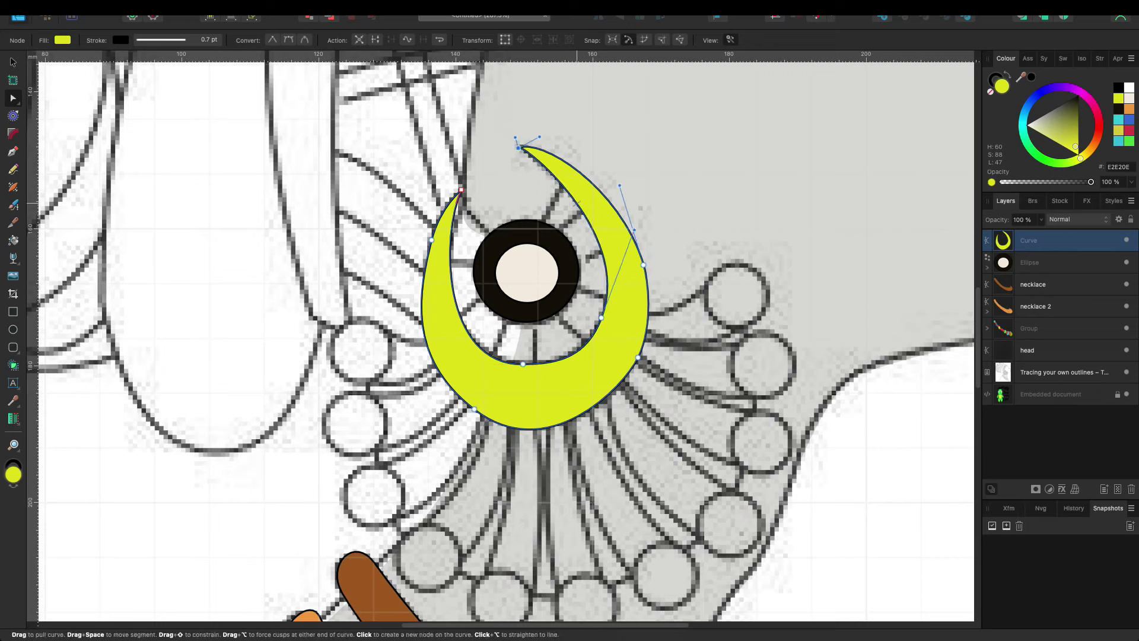
{"action": "left_click", "coordinate": [591, 231]}
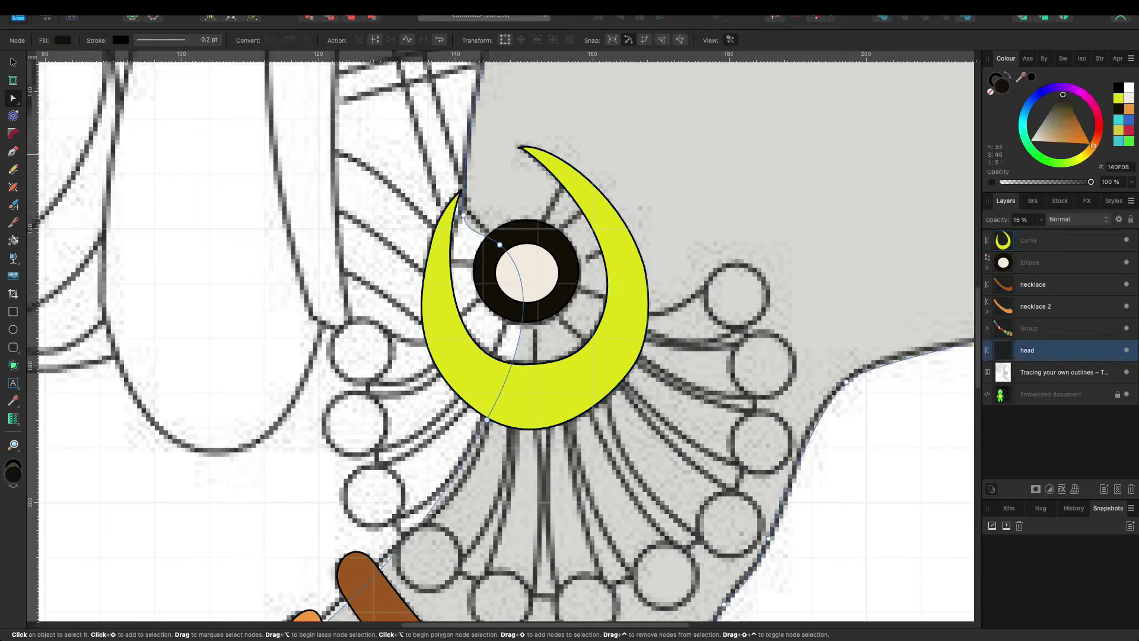
Step: Draw the first spoke at the ring's upper left and thicken its stroke
{"action": "key", "text": "v"}
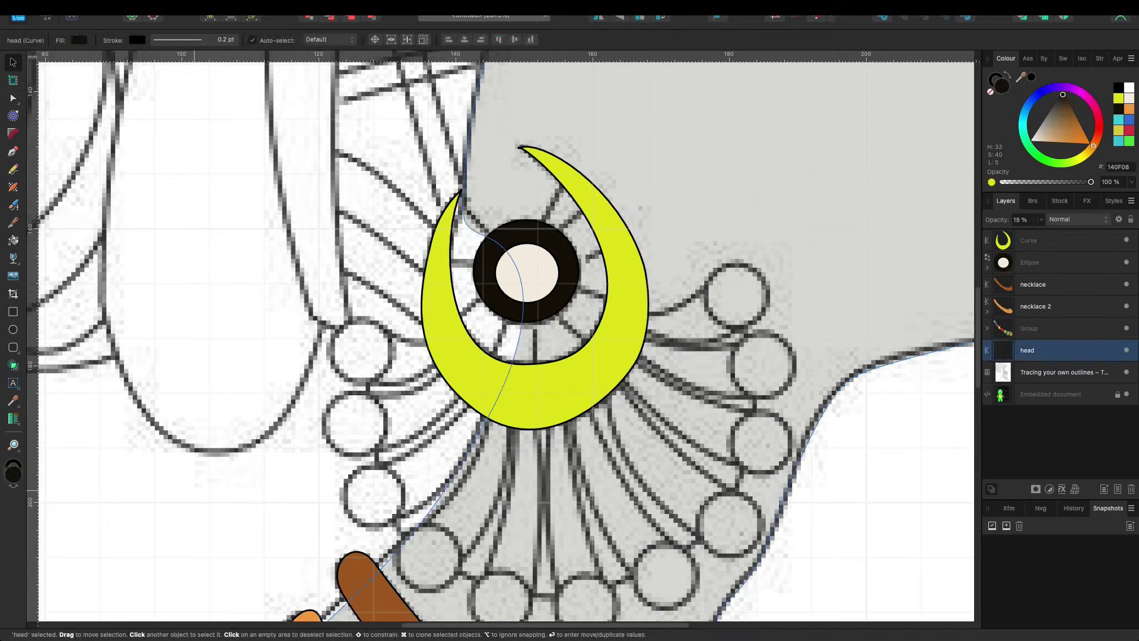
{"action": "left_click", "coordinate": [1057, 372]}
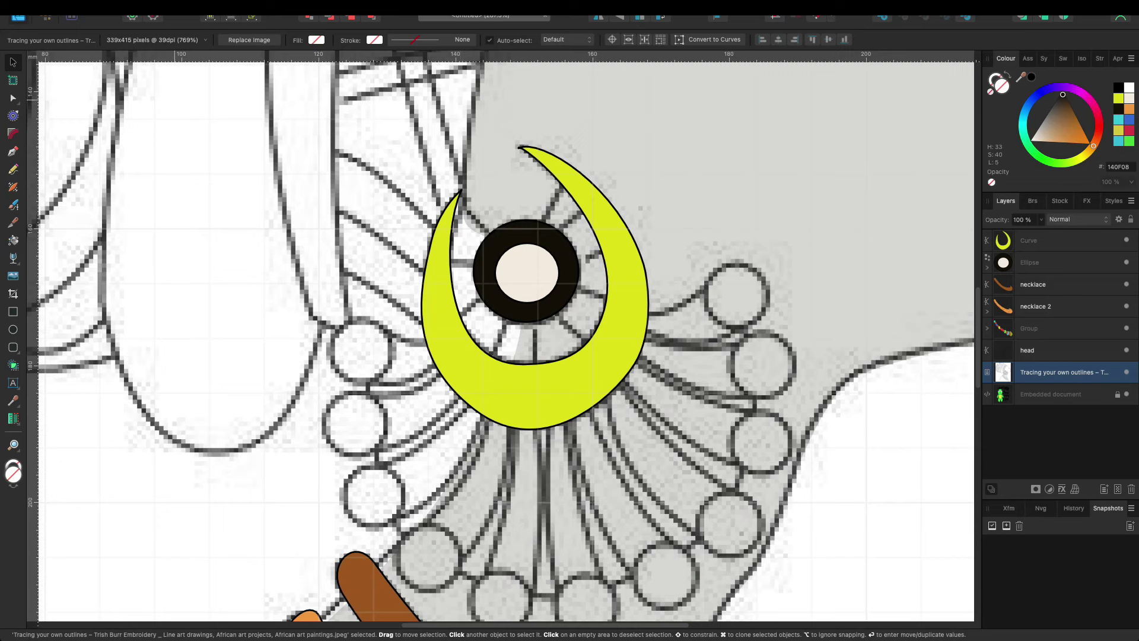
{"action": "key", "text": "p"}
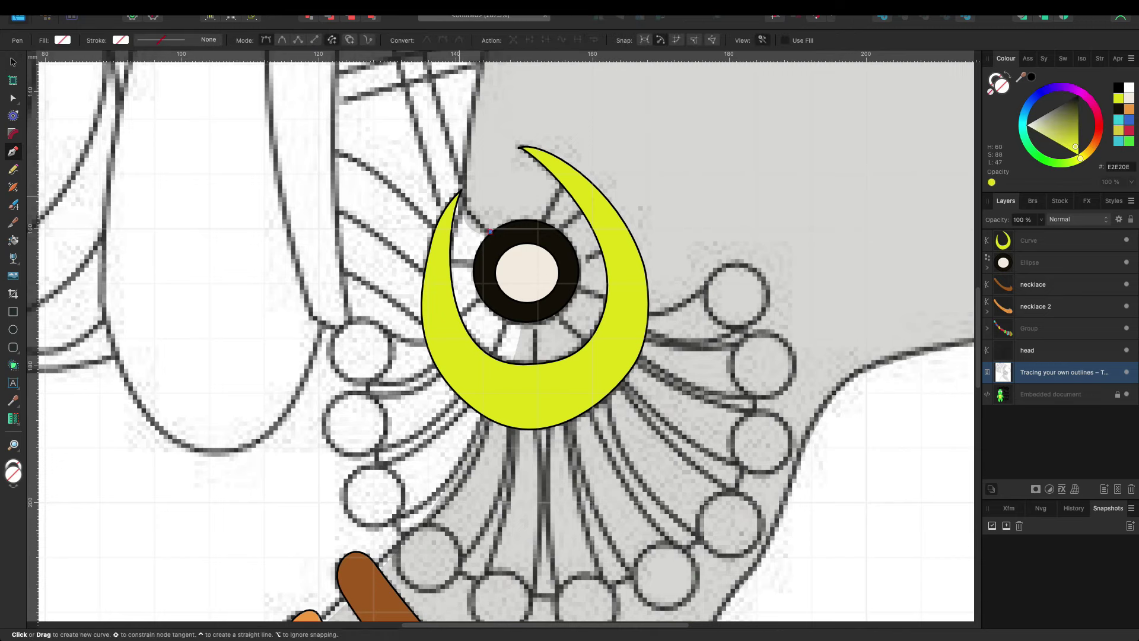
{"action": "left_click_drag", "start_coordinate": [490, 231], "coordinate": [465, 208]}
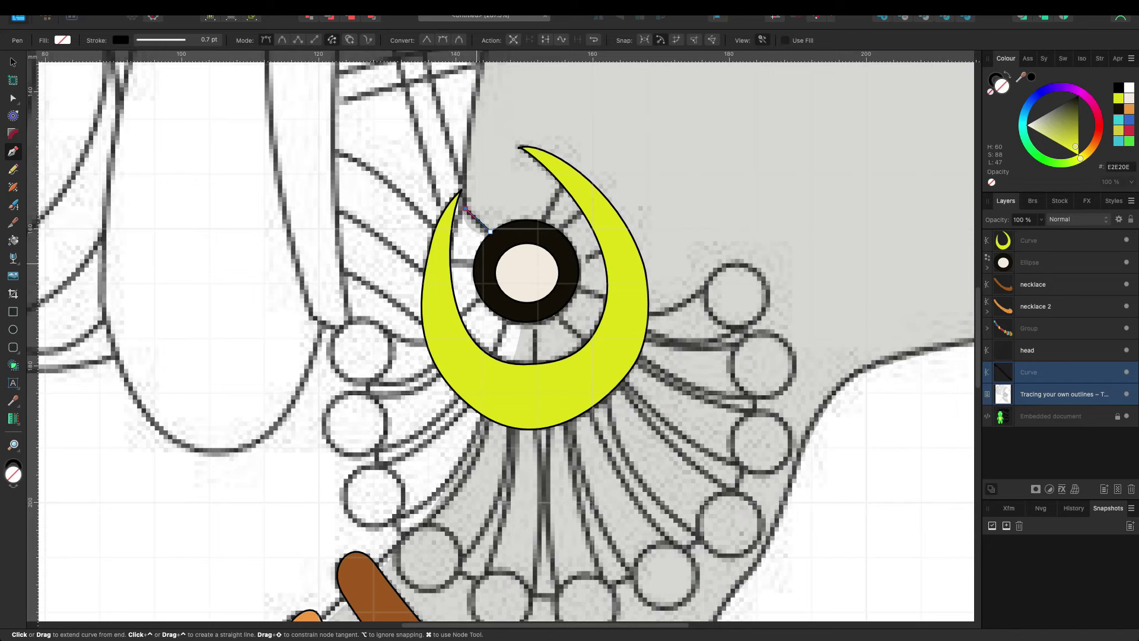
{"action": "left_click", "coordinate": [160, 40]}
{"action": "left_click_drag", "start_coordinate": [134, 77], "coordinate": [145, 77]}
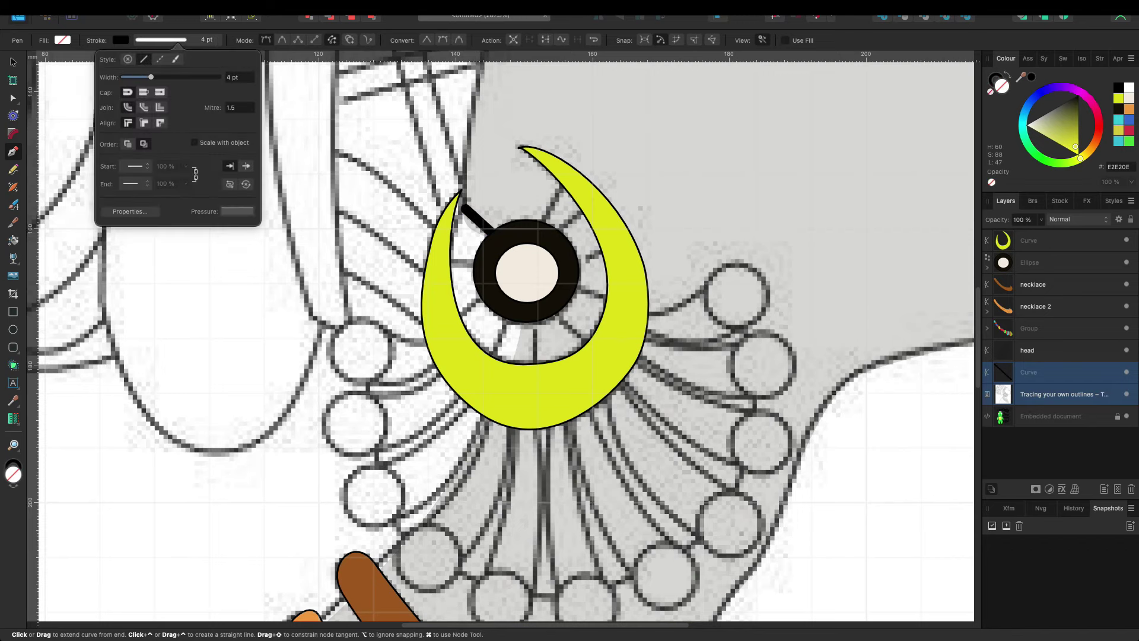
{"action": "key", "text": "Escape"}
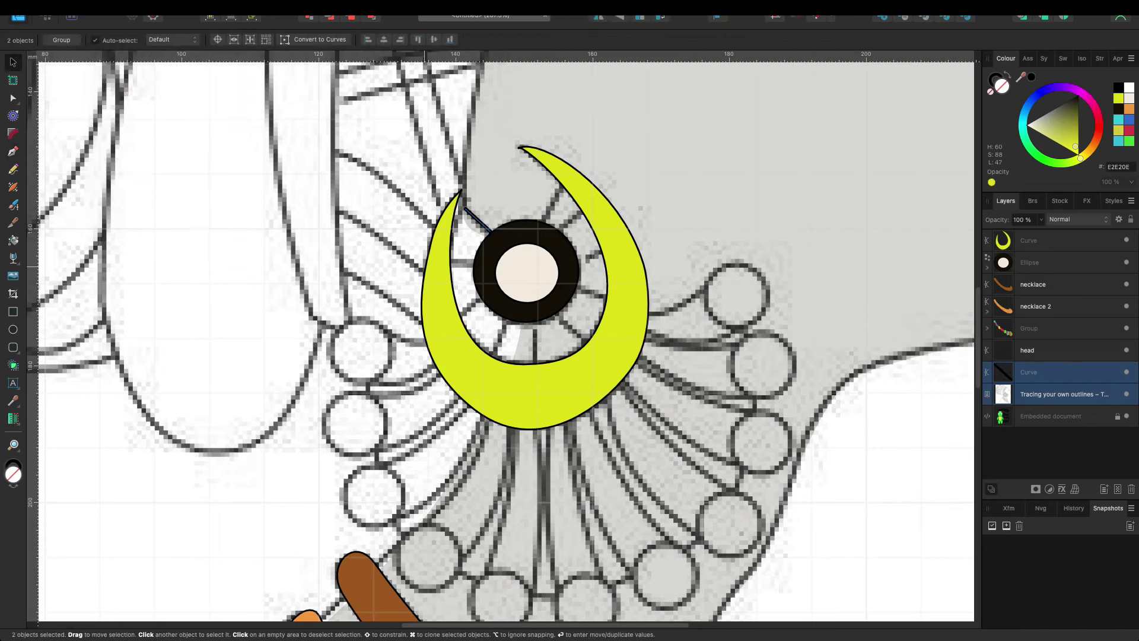
Step: Draw a horizontal spoke left of the ring with a 4 pt stroke
{"action": "key", "text": "v"}
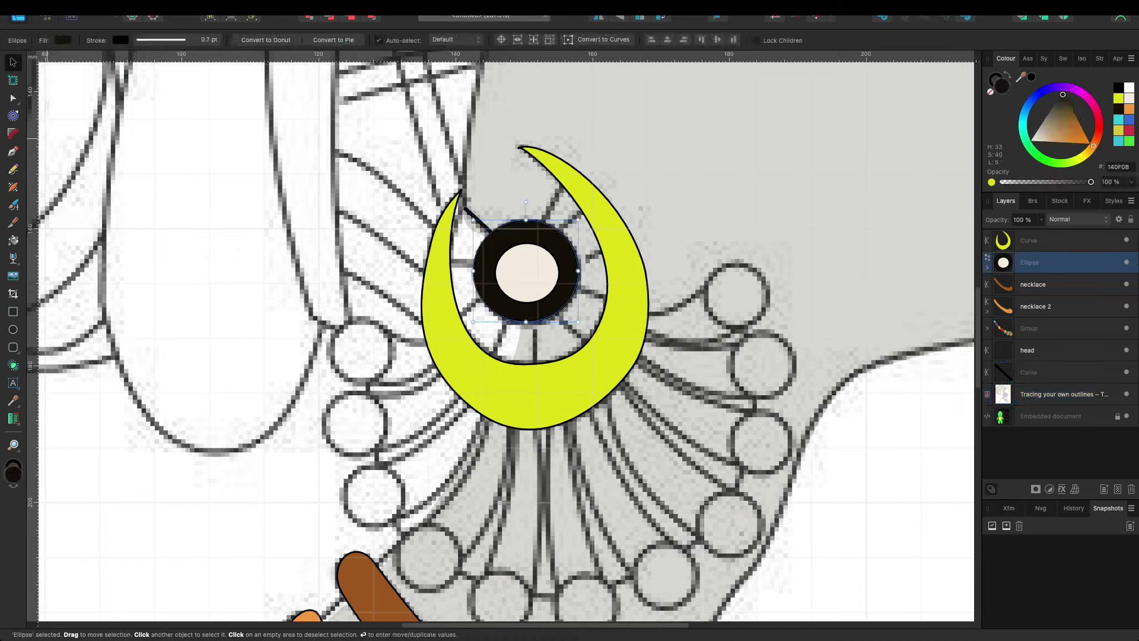
{"action": "key", "text": "p"}
{"action": "key", "text": "v"}
{"action": "left_click", "coordinate": [1027, 350]}
{"action": "left_click", "coordinate": [1062, 394]}
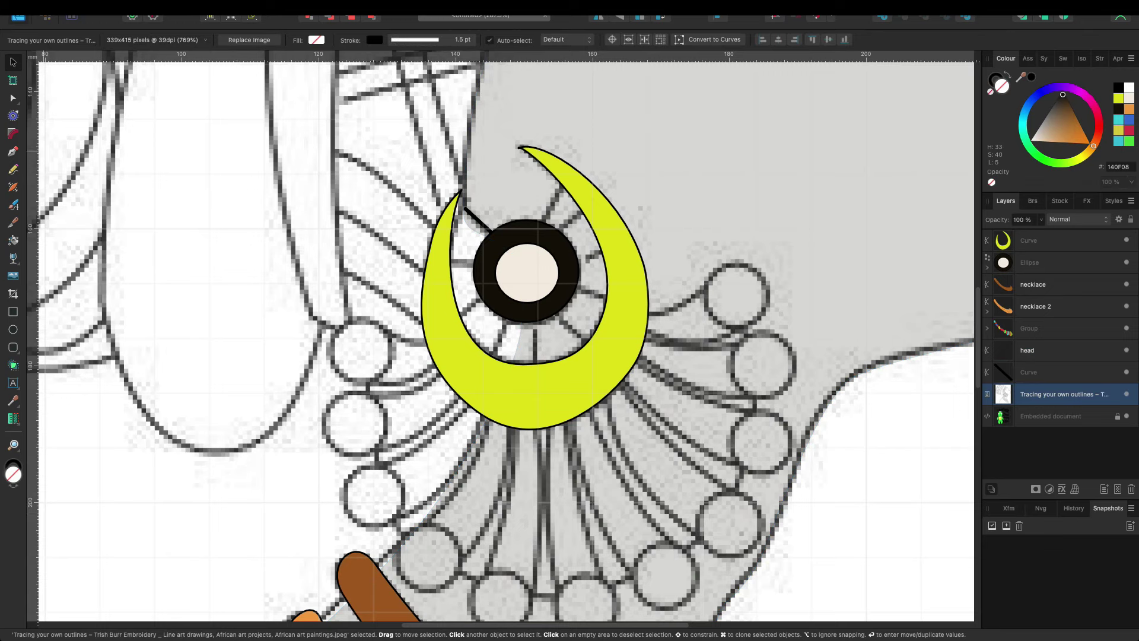
{"action": "key", "text": "p"}
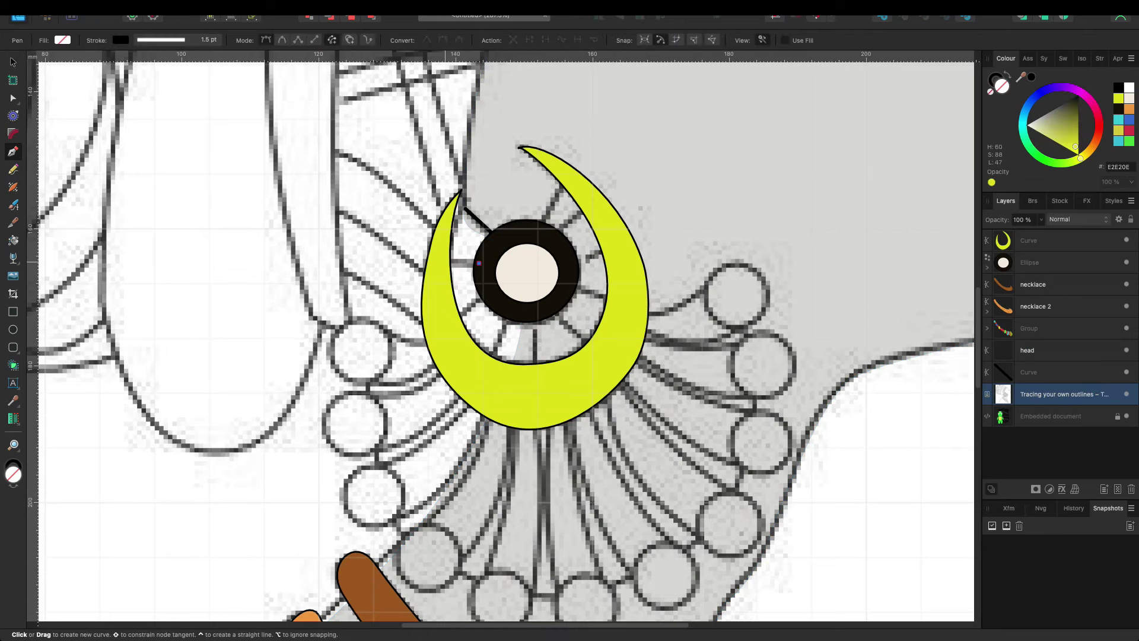
{"action": "left_click_drag", "start_coordinate": [479, 263], "coordinate": [445, 262]}
{"action": "left_click", "coordinate": [161, 40]}
{"action": "left_click_drag", "start_coordinate": [128, 77], "coordinate": [151, 77]}
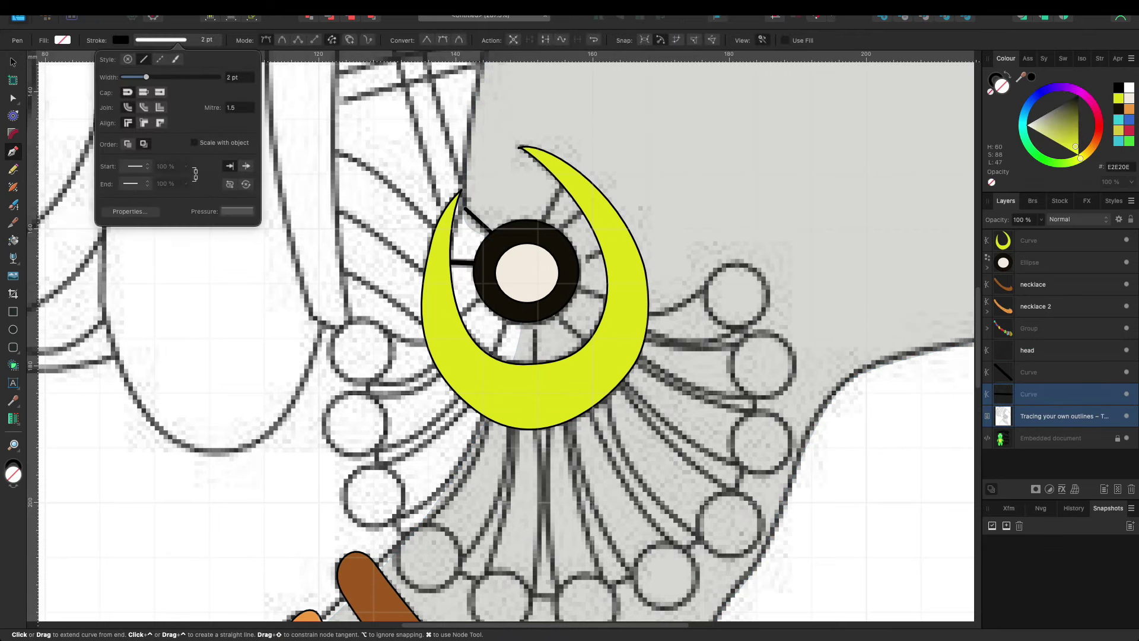
{"action": "key", "text": "v"}
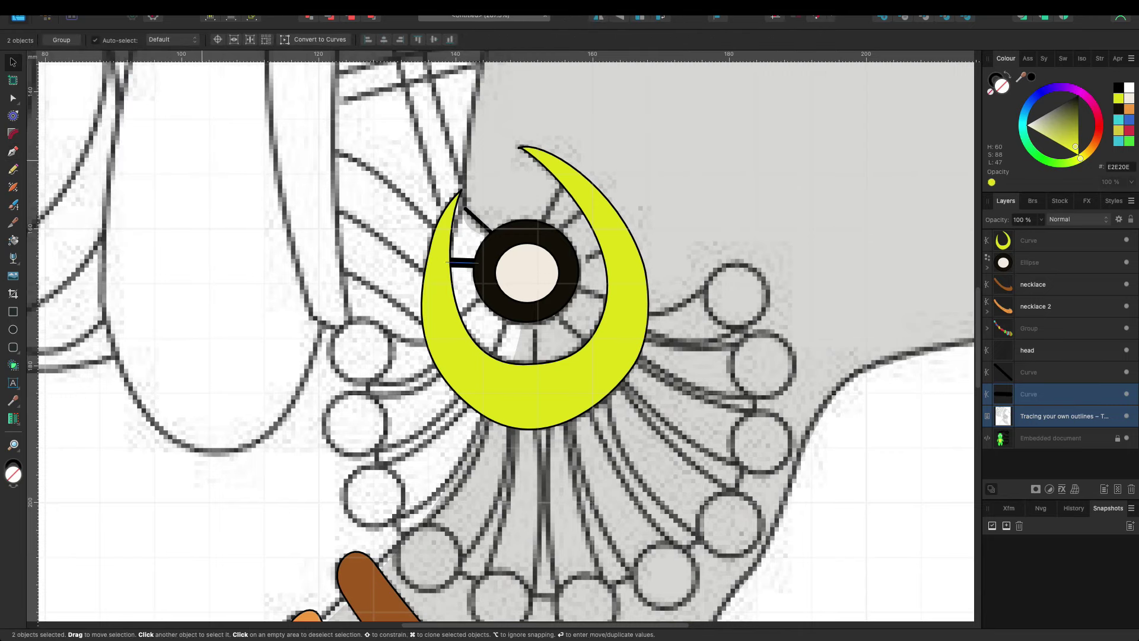
Step: Add the down-left and downward spokes from the ring to the crescent
{"action": "key", "text": "p"}
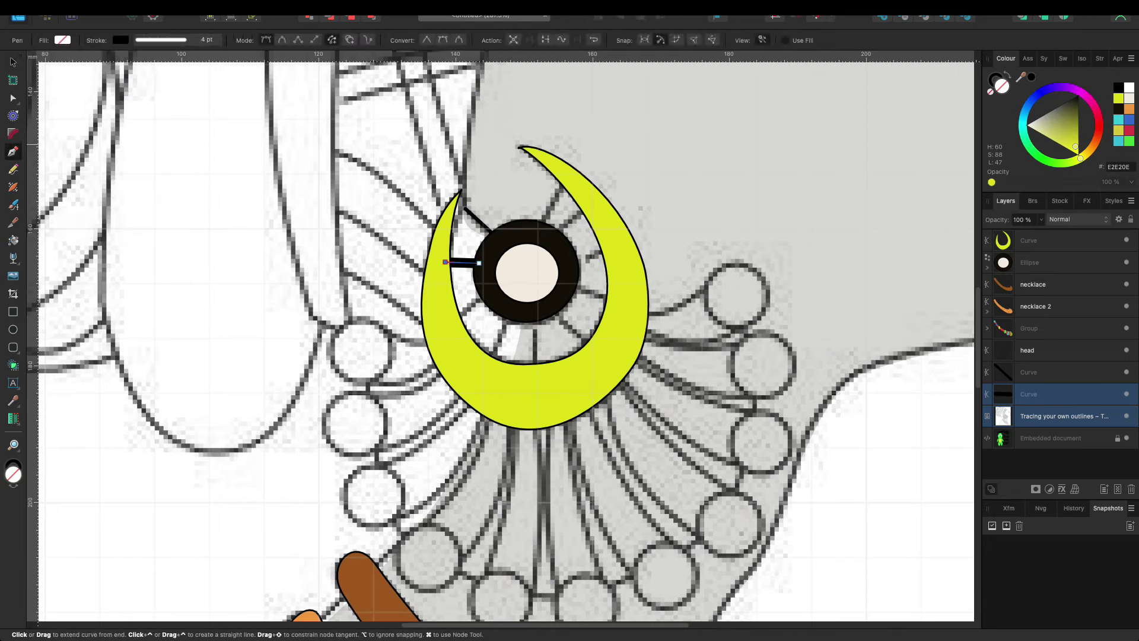
{"action": "key", "text": "v"}
{"action": "key", "text": "p"}
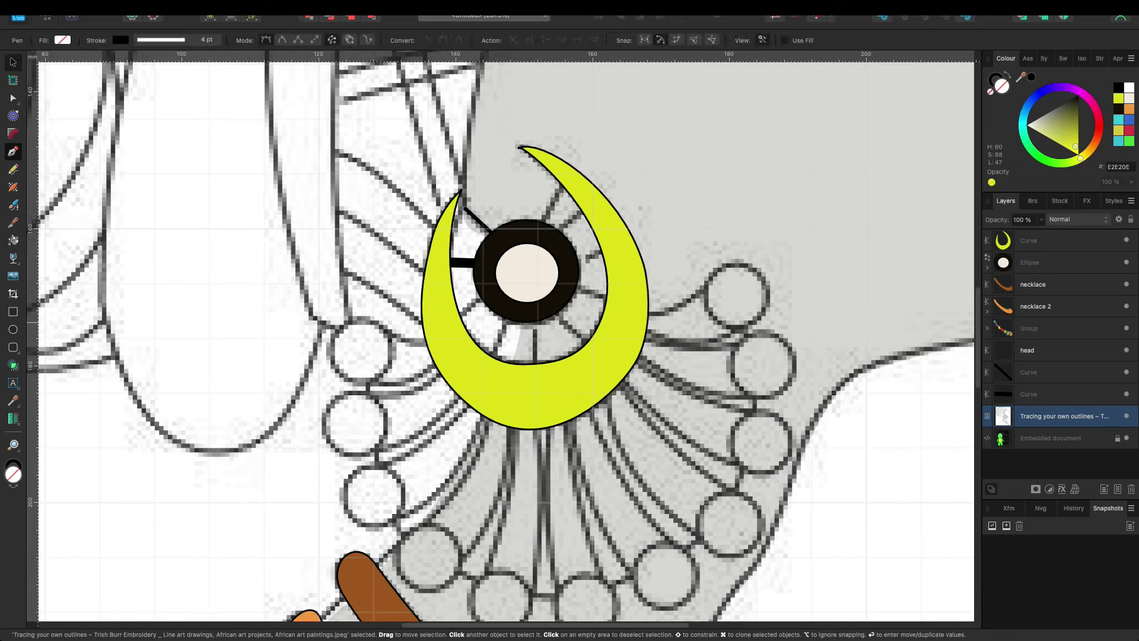
{"action": "left_click", "coordinate": [484, 290]}
{"action": "left_click", "coordinate": [458, 319]}
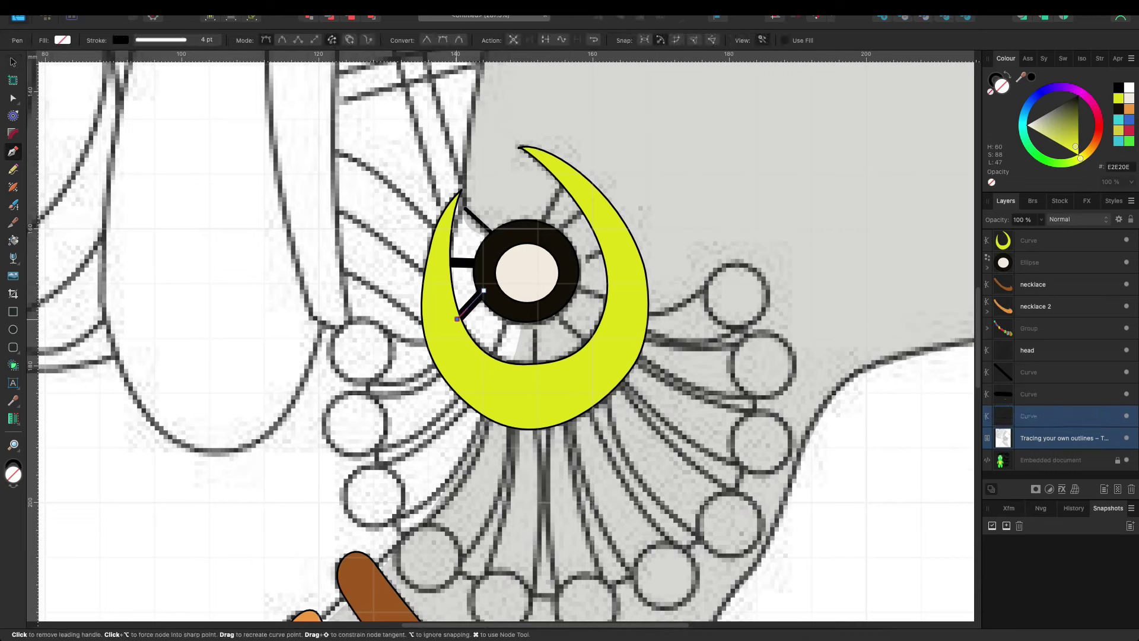
{"action": "key", "text": "v"}
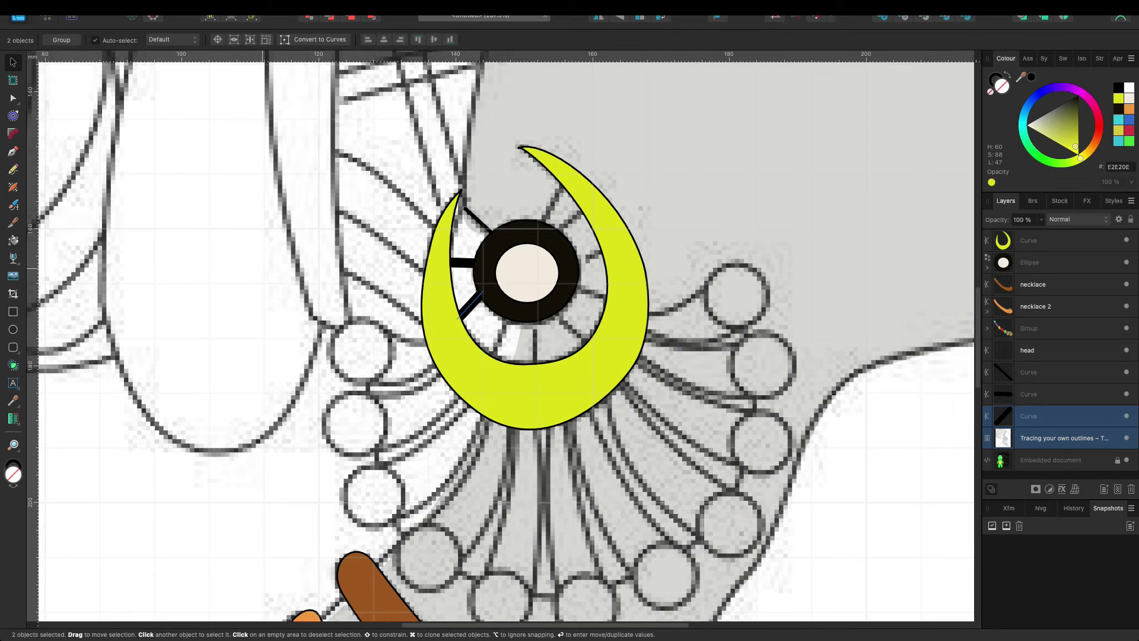
{"action": "left_click", "coordinate": [1062, 438]}
{"action": "key", "text": "p"}
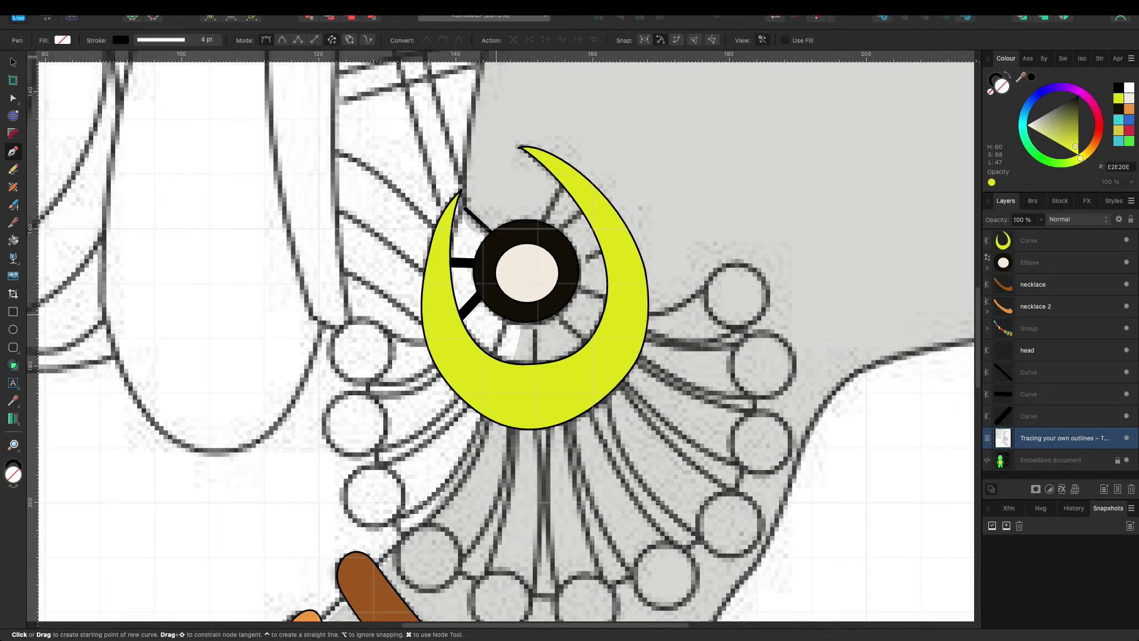
{"action": "left_click", "coordinate": [497, 358]}
{"action": "key", "text": "v"}
Step: Add the straight-down and down-right spokes ending at the crescent
{"action": "left_click", "coordinate": [1062, 460]}
{"action": "key", "text": "p"}
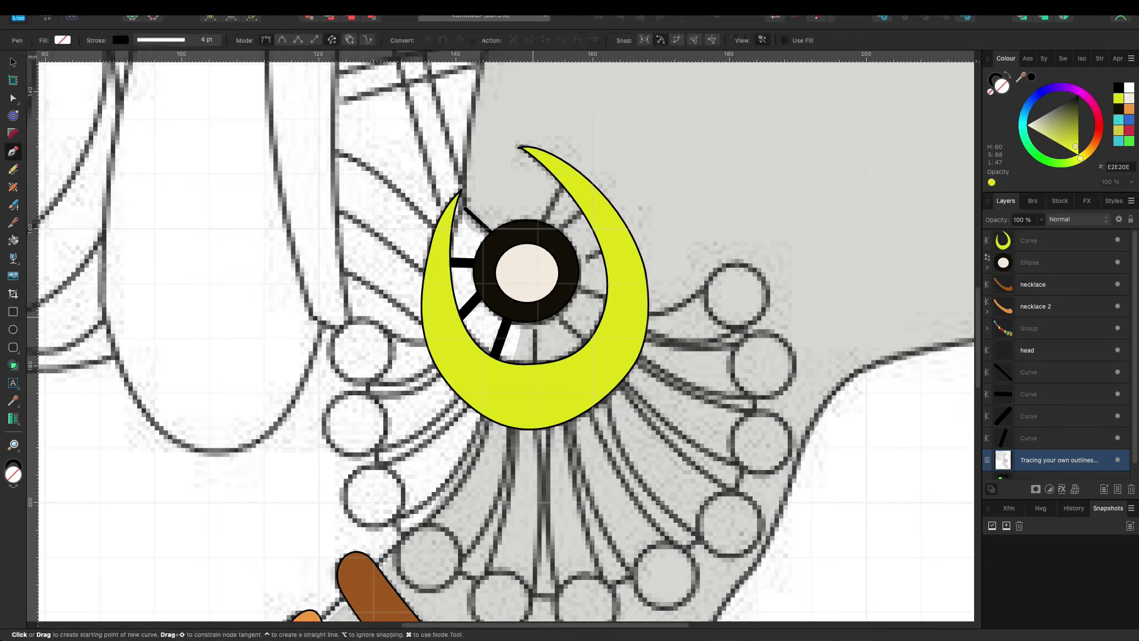
{"action": "left_click", "coordinate": [535, 319]}
{"action": "left_click", "coordinate": [539, 363]}
{"action": "key", "text": "v"}
{"action": "left_click", "coordinate": [1062, 475]}
{"action": "key", "text": "p"}
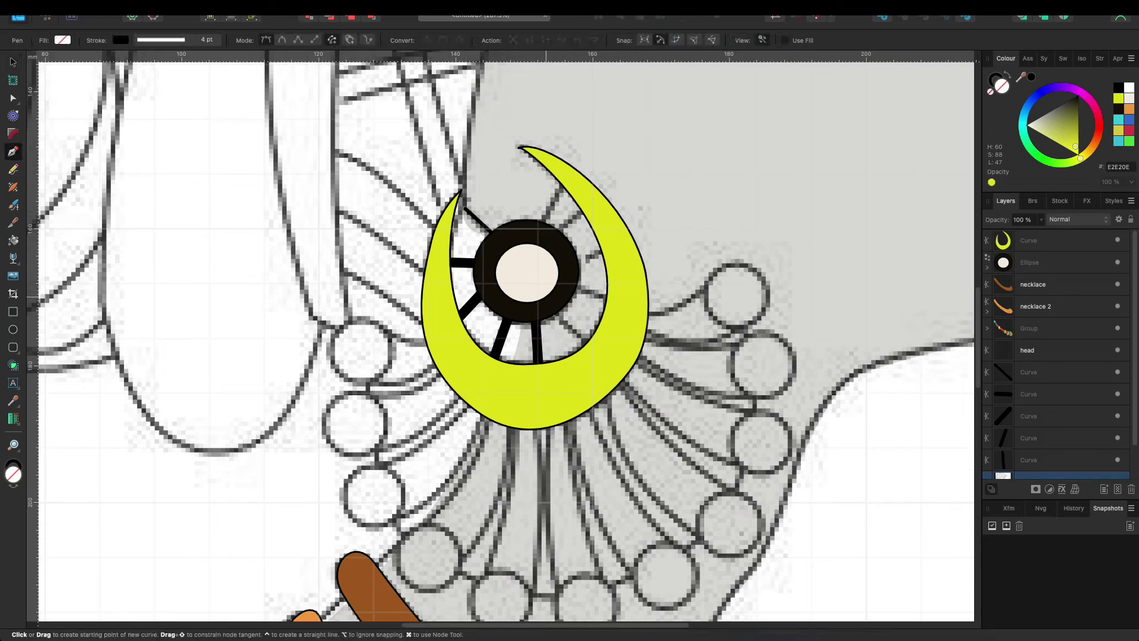
{"action": "left_click", "coordinate": [554, 307]}
{"action": "left_click", "coordinate": [587, 339]}
{"action": "key", "text": "v"}
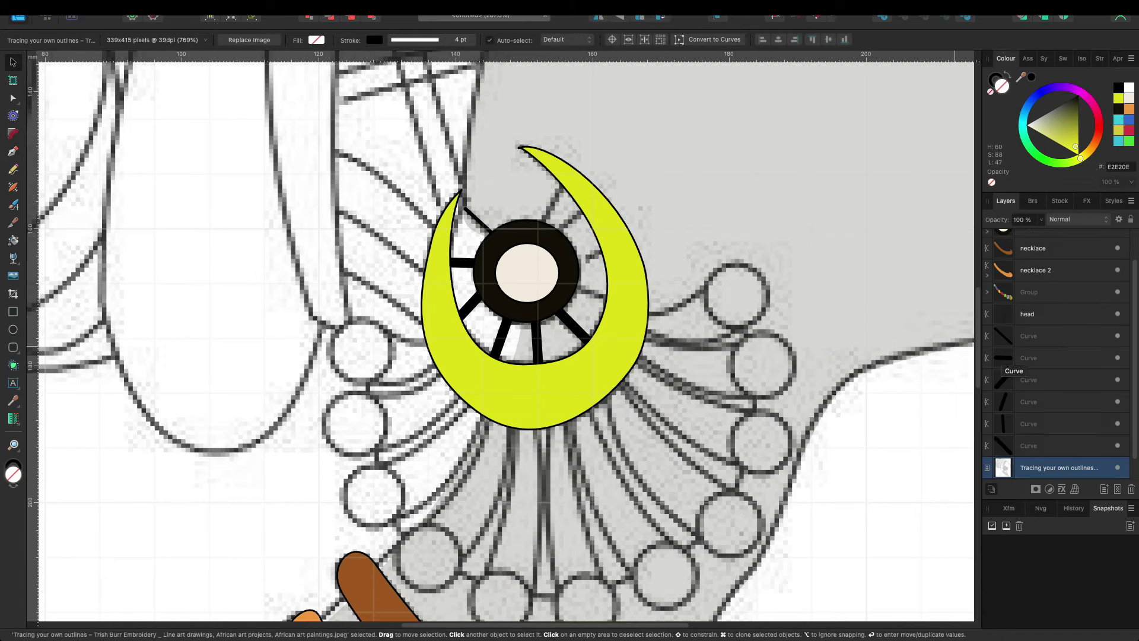
Step: Add the right-hand spoke and undo a stray long segment
{"action": "key", "text": "p"}
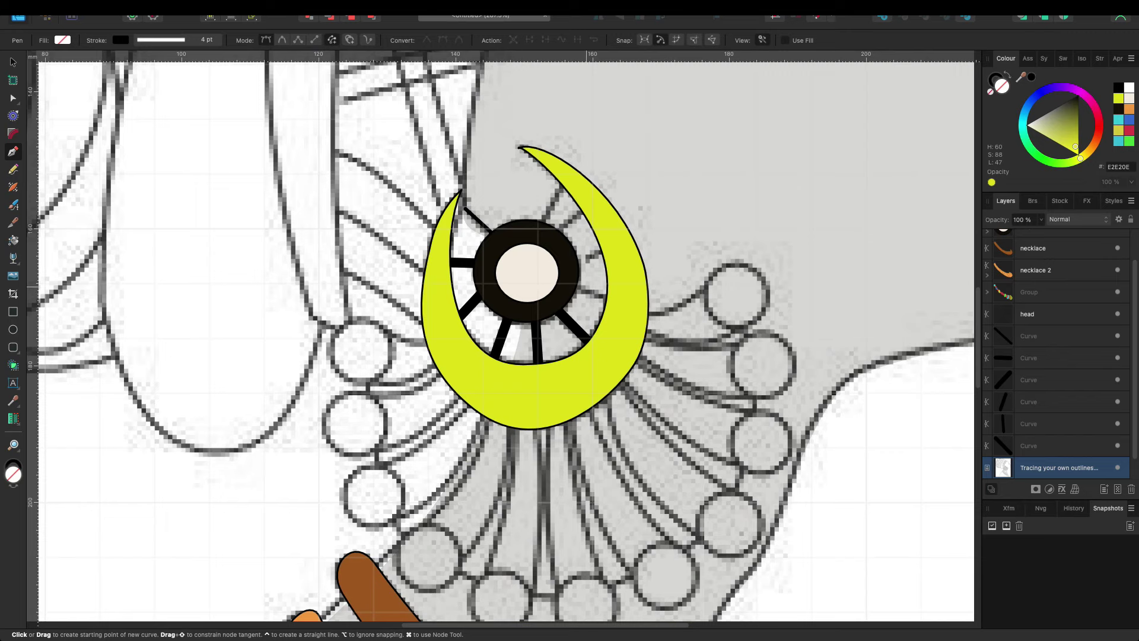
{"action": "left_click", "coordinate": [575, 284]}
{"action": "left_click", "coordinate": [610, 295]}
{"action": "key", "text": "Escape"}
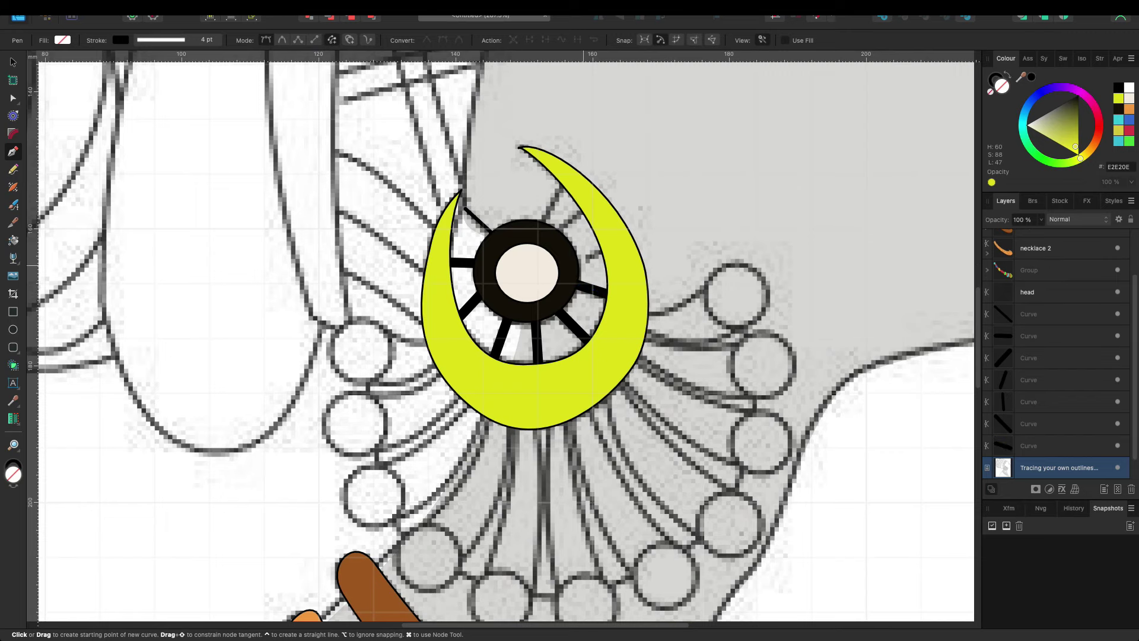
{"action": "left_click", "coordinate": [606, 245]}
{"action": "left_click", "coordinate": [177, 511]}
{"action": "key", "text": "super+z"}
{"action": "key", "text": "super+z"}
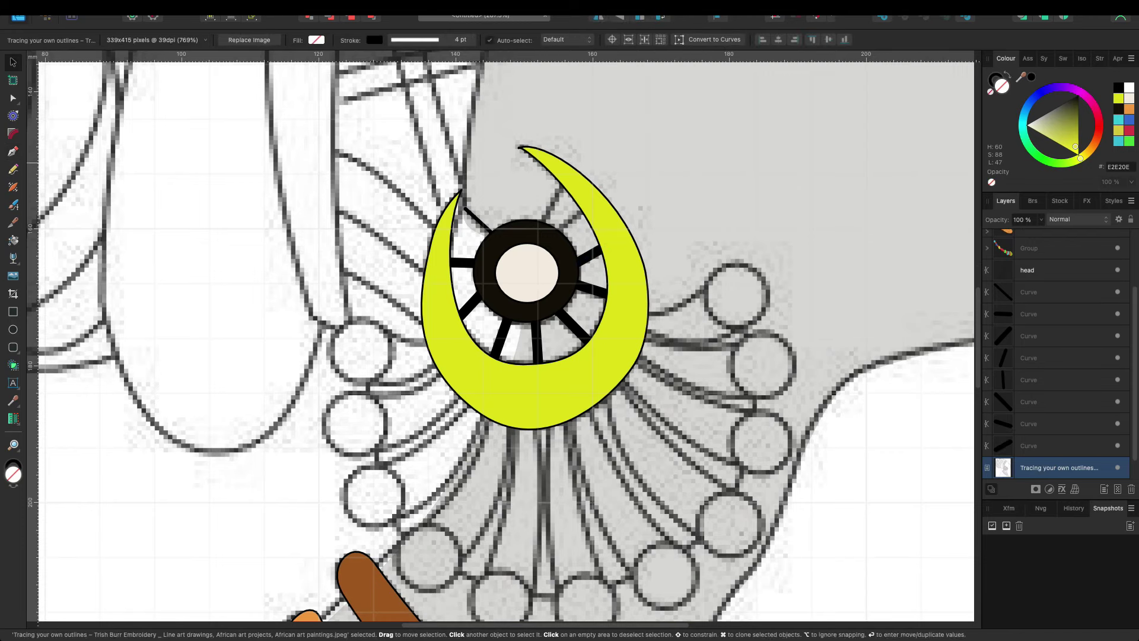
Step: Draw the final up-right spoke, then select all ten spoke curves
{"action": "left_click", "coordinate": [558, 229]}
{"action": "left_click", "coordinate": [583, 204]}
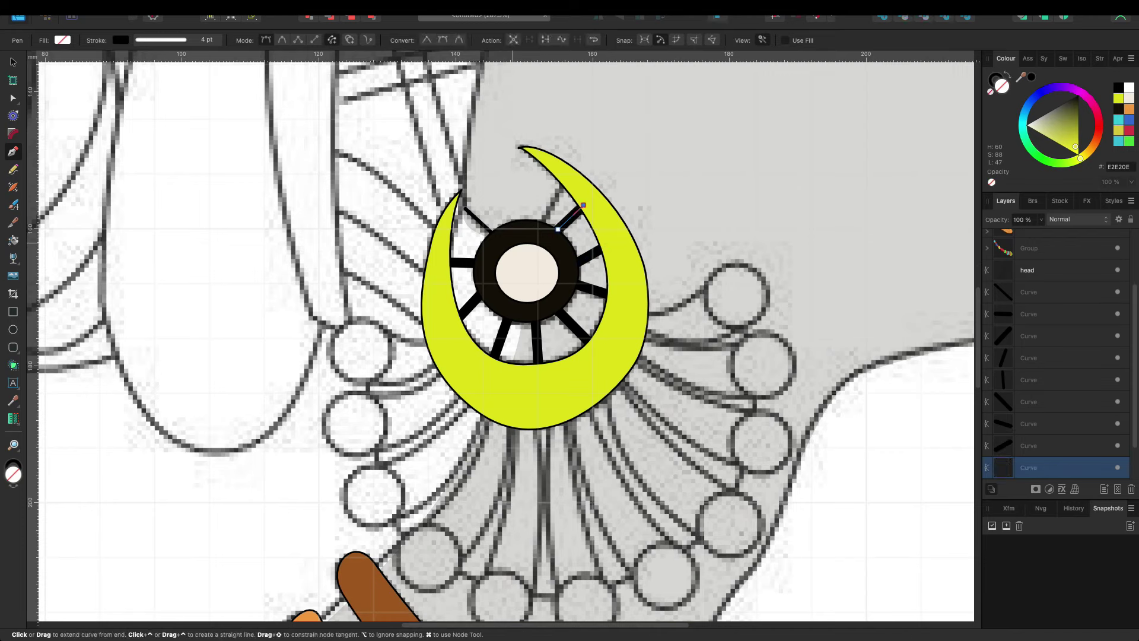
{"action": "key", "text": "super+z"}
{"action": "key", "text": "super+z"}
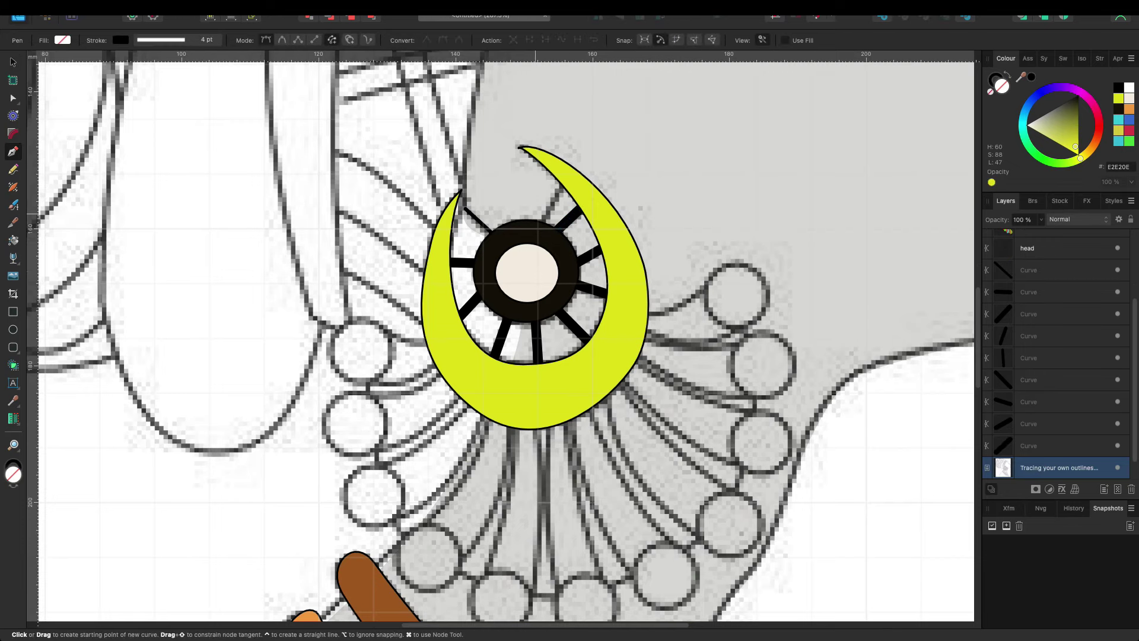
{"action": "left_click", "coordinate": [542, 221]}
{"action": "left_click", "coordinate": [562, 179]}
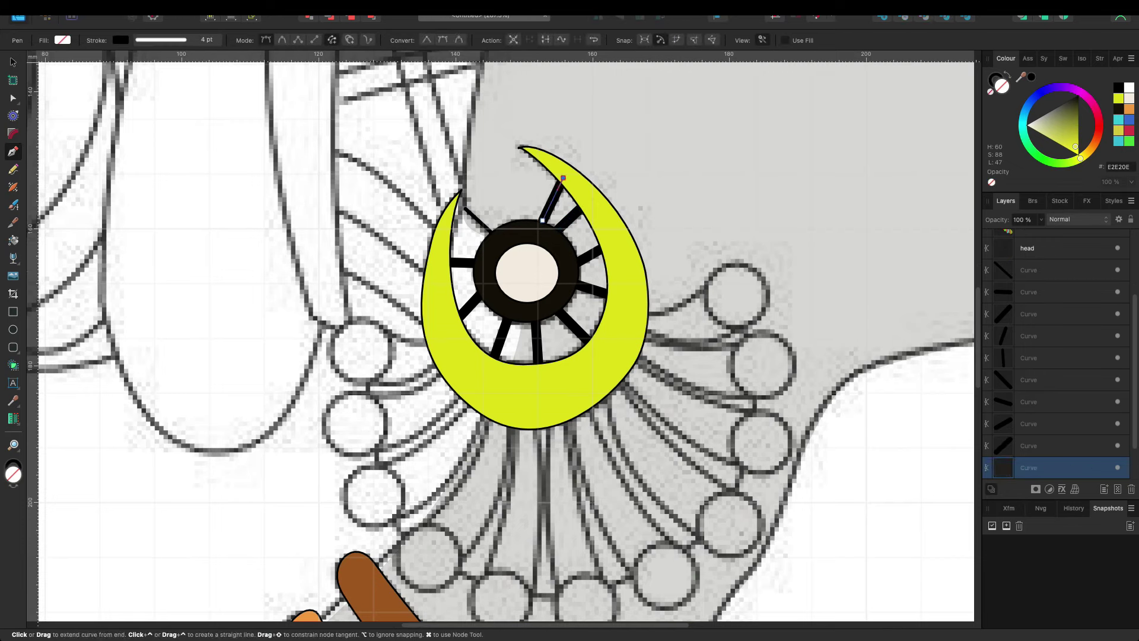
{"action": "key", "text": "v"}
{"action": "left_click", "coordinate": [475, 216]}
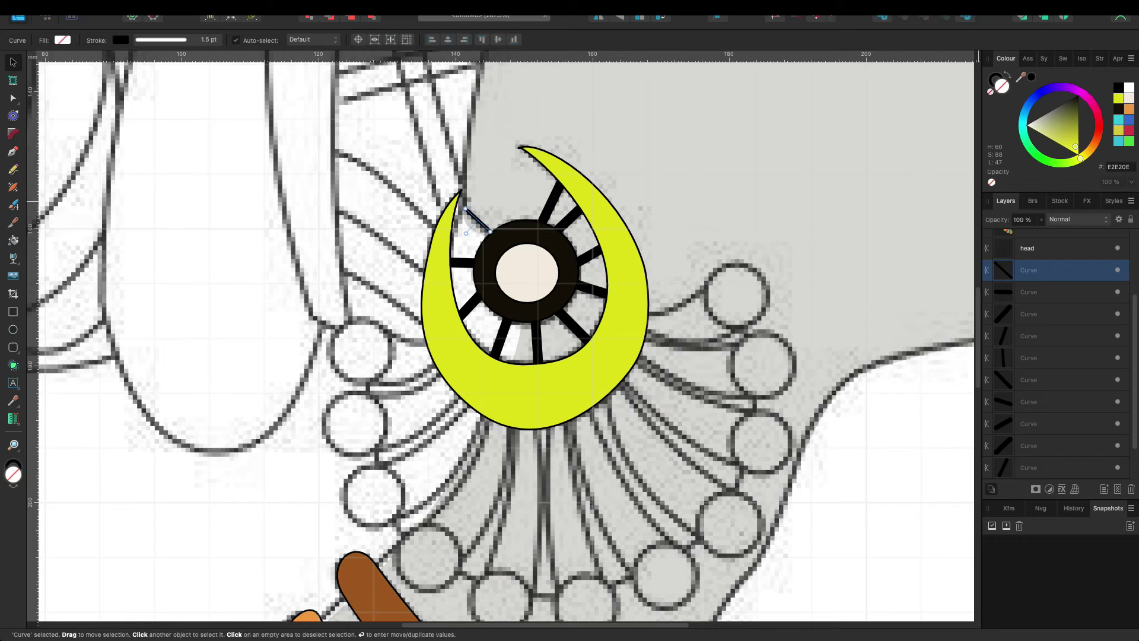
{"action": "key", "text": "super+a"}
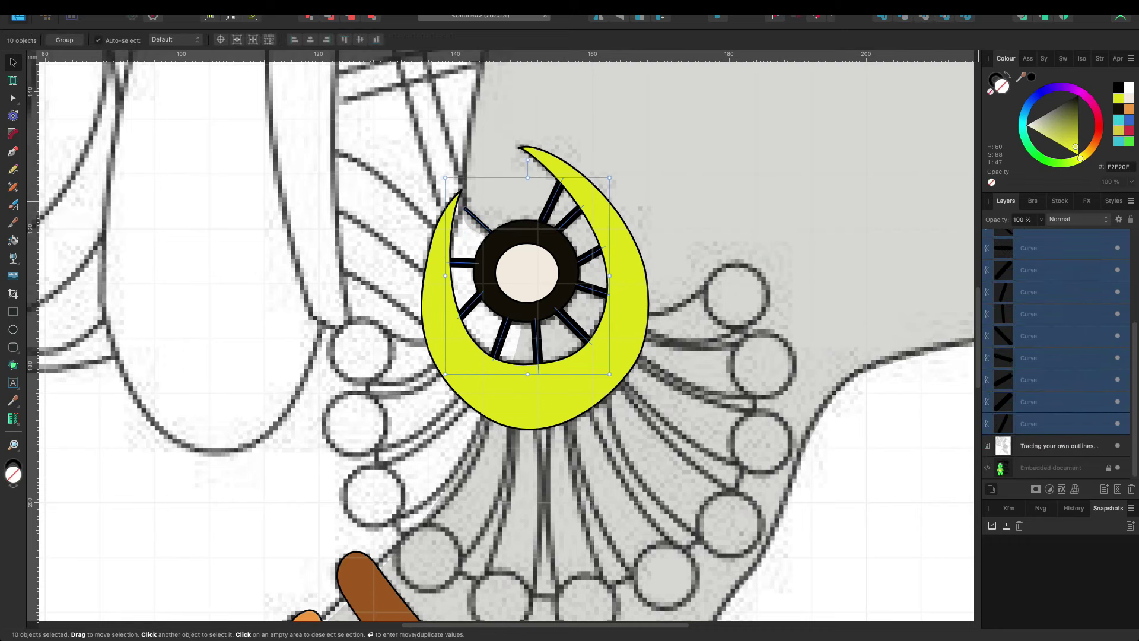
Step: Group the ten spokes, then group them with the crescent and centre circle as one pendant
{"action": "key", "text": "super+g"}
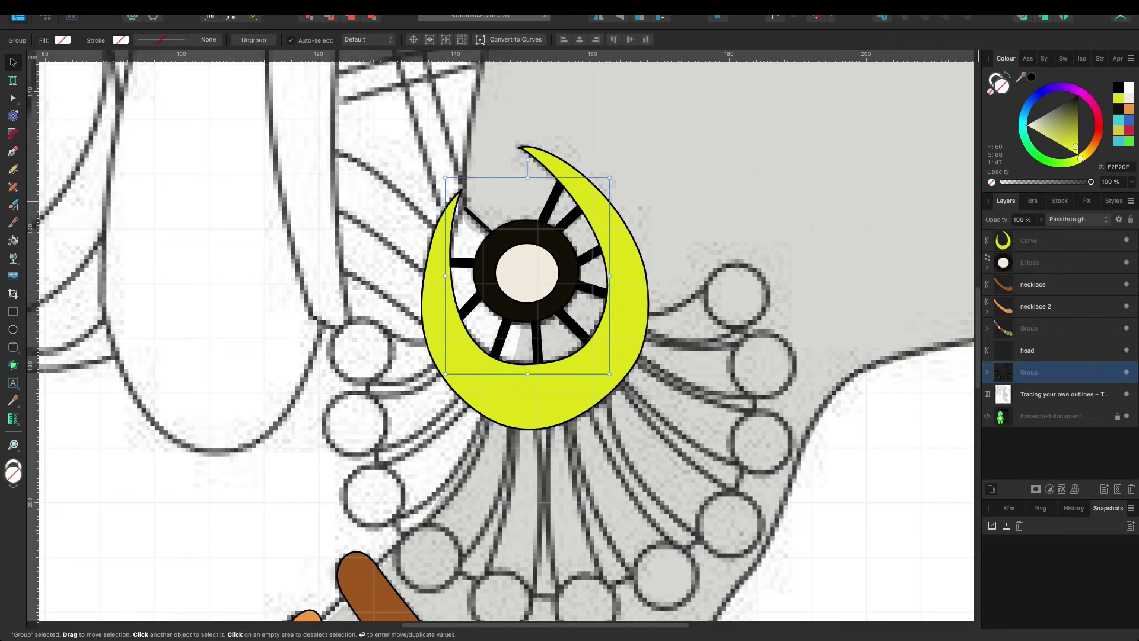
{"action": "left_click", "coordinate": [1029, 241]}
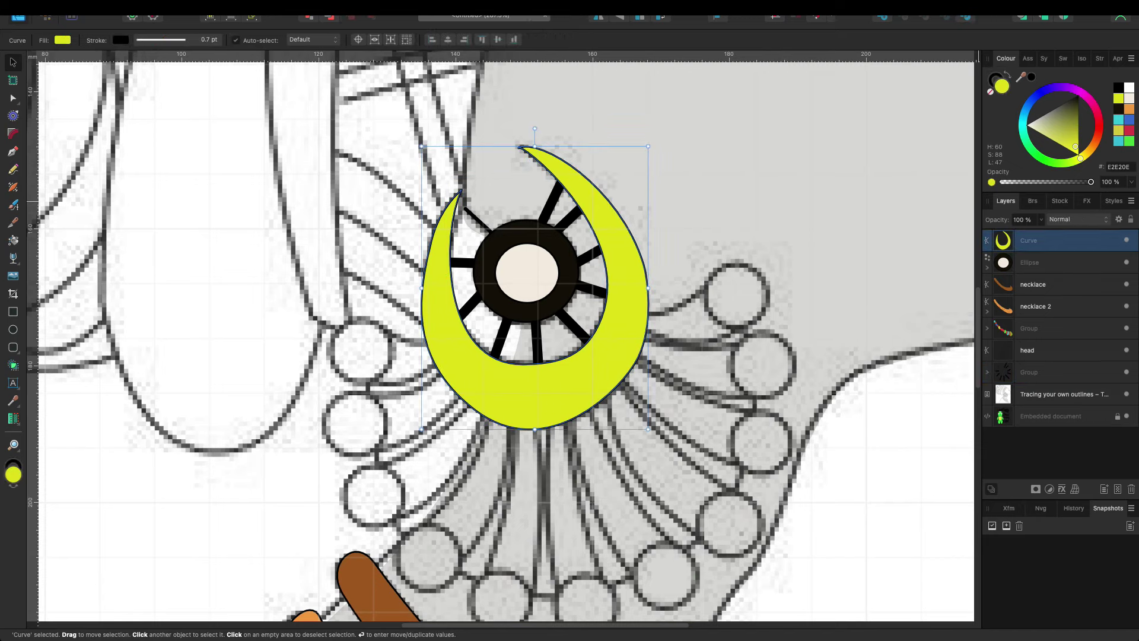
{"action": "left_click", "coordinate": [1030, 263], "text": "super"}
{"action": "left_click", "coordinate": [1027, 350], "text": "super"}
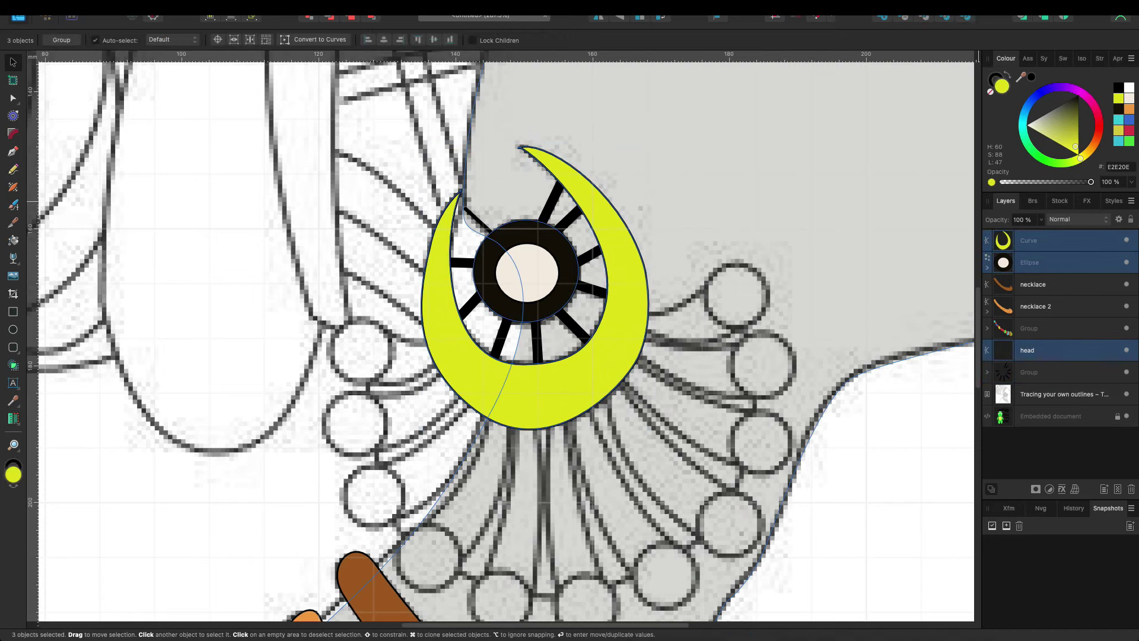
{"action": "left_click", "coordinate": [1029, 372], "text": "super"}
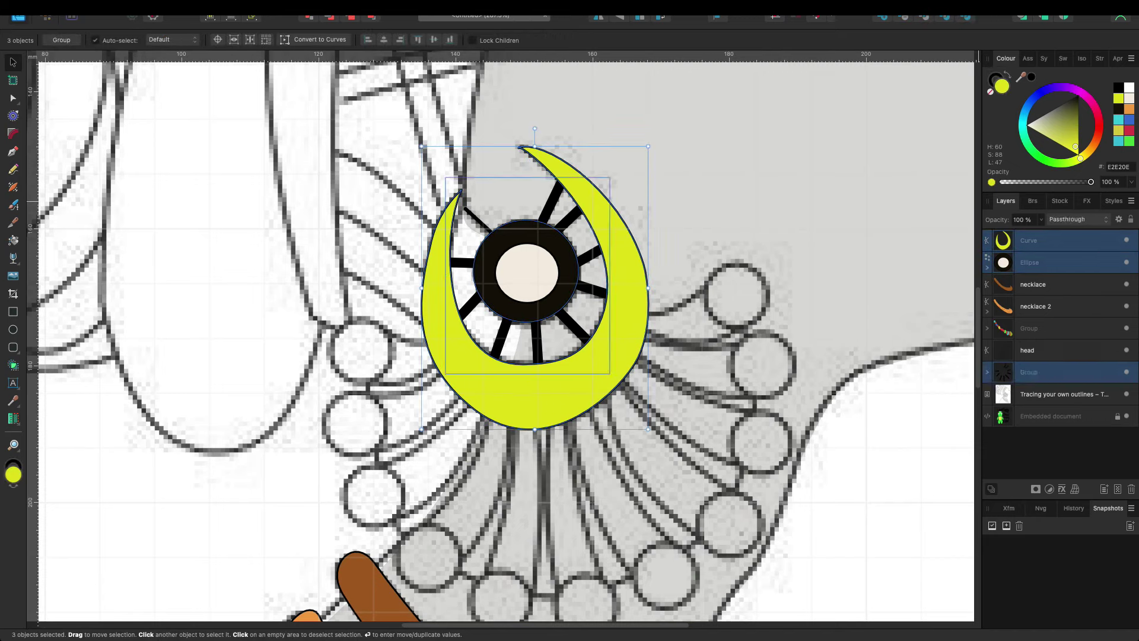
{"action": "key", "text": "super+g"}
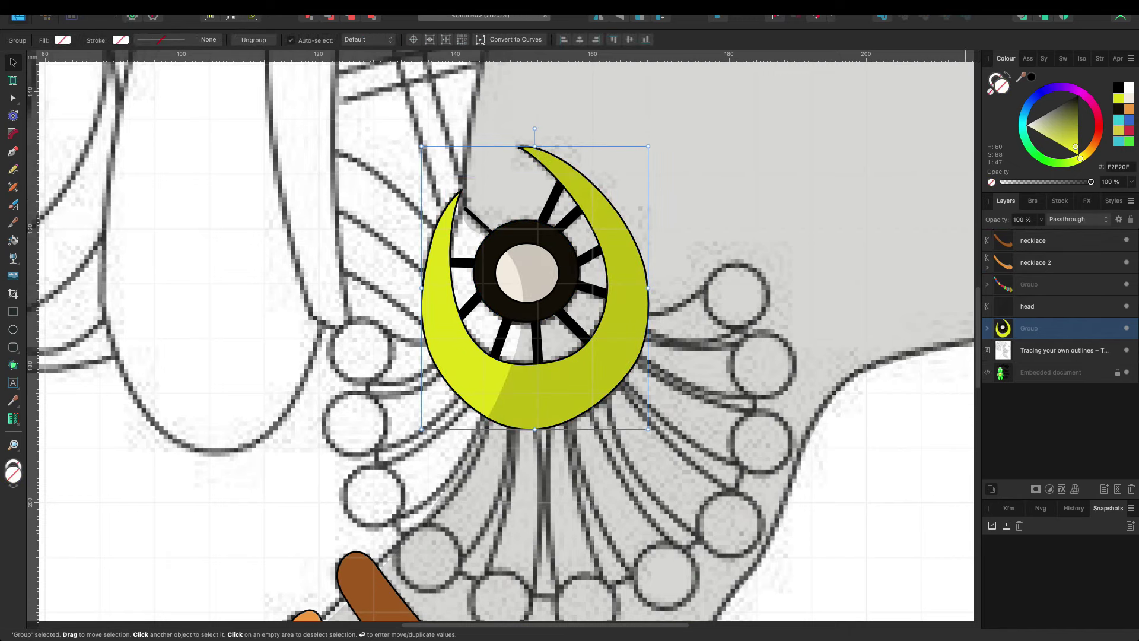
{"action": "scroll", "coordinate": [501, 335], "scroll_direction": "down", "scroll_amount": 4}
{"action": "left_click", "coordinate": [566, 444]}
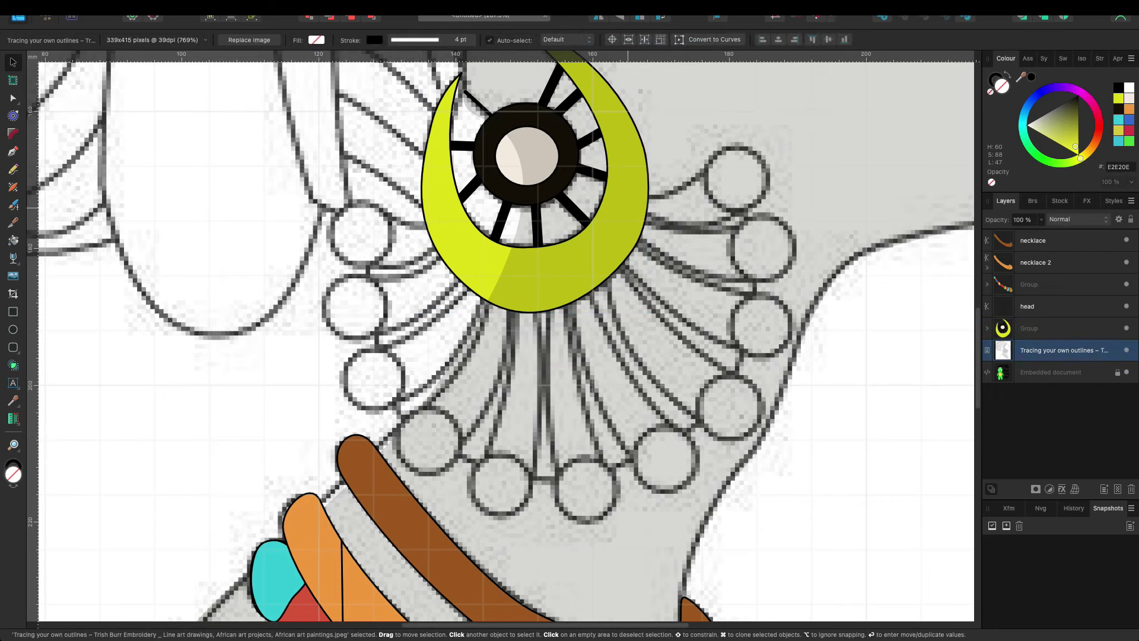
Step: Draw a thin 0.4 pt curved loop from the crescent to the top bead and smooth its nodes
{"action": "key", "text": "p"}
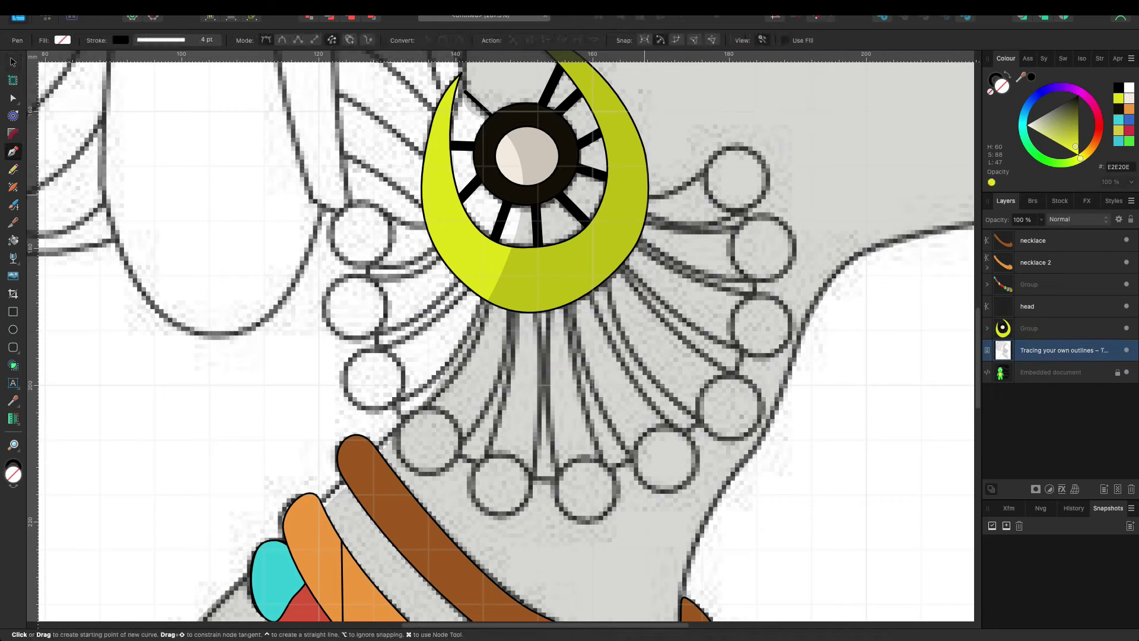
{"action": "left_click", "coordinate": [641, 192]}
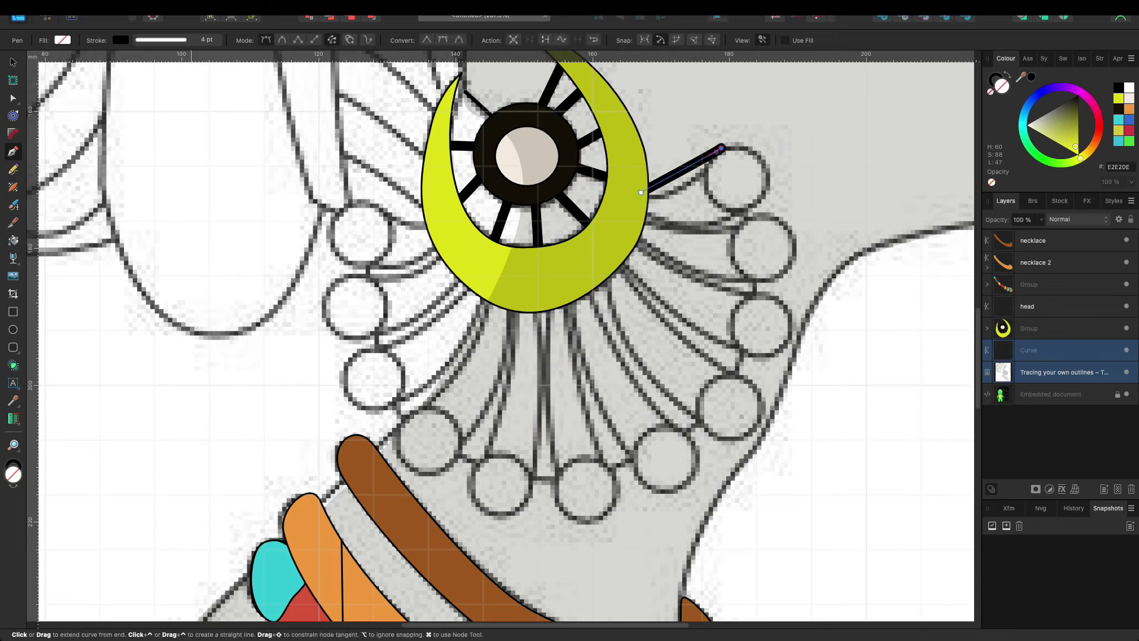
{"action": "left_click_drag", "start_coordinate": [146, 77], "coordinate": [131, 77]}
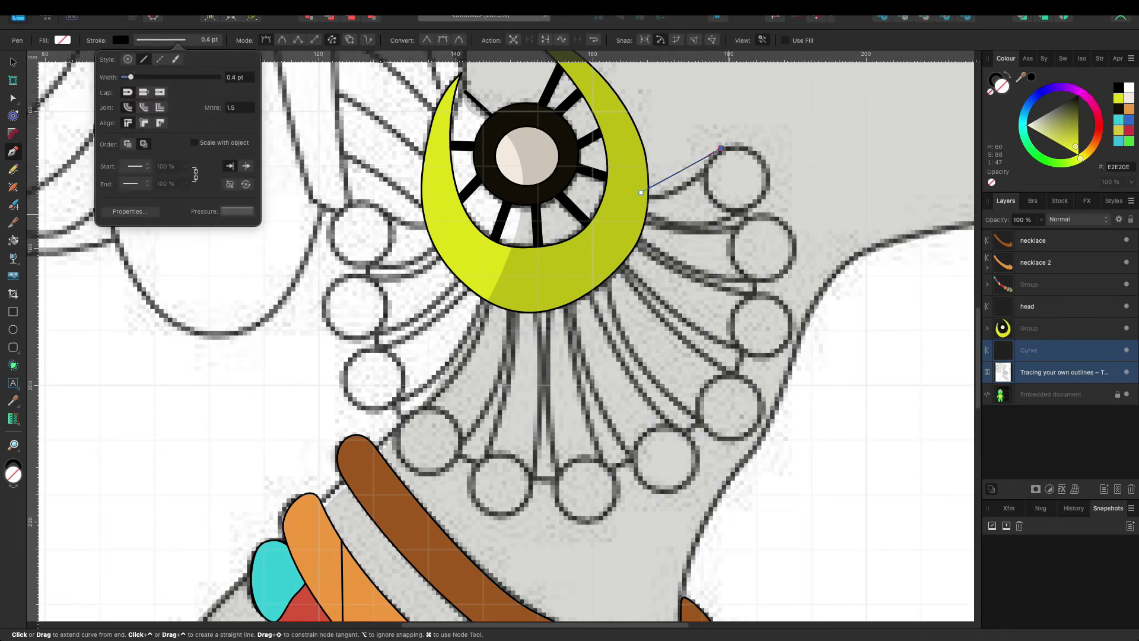
{"action": "left_click_drag", "start_coordinate": [721, 148], "coordinate": [780, 168]}
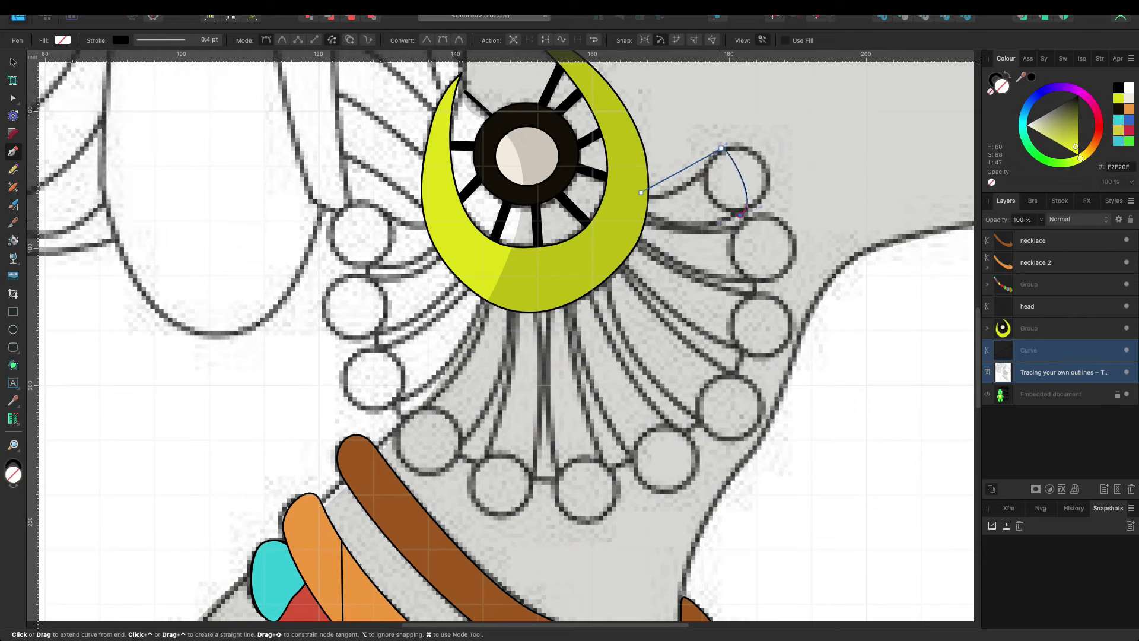
{"action": "left_click_drag", "start_coordinate": [641, 193], "coordinate": [637, 213]}
{"action": "key", "text": "v"}
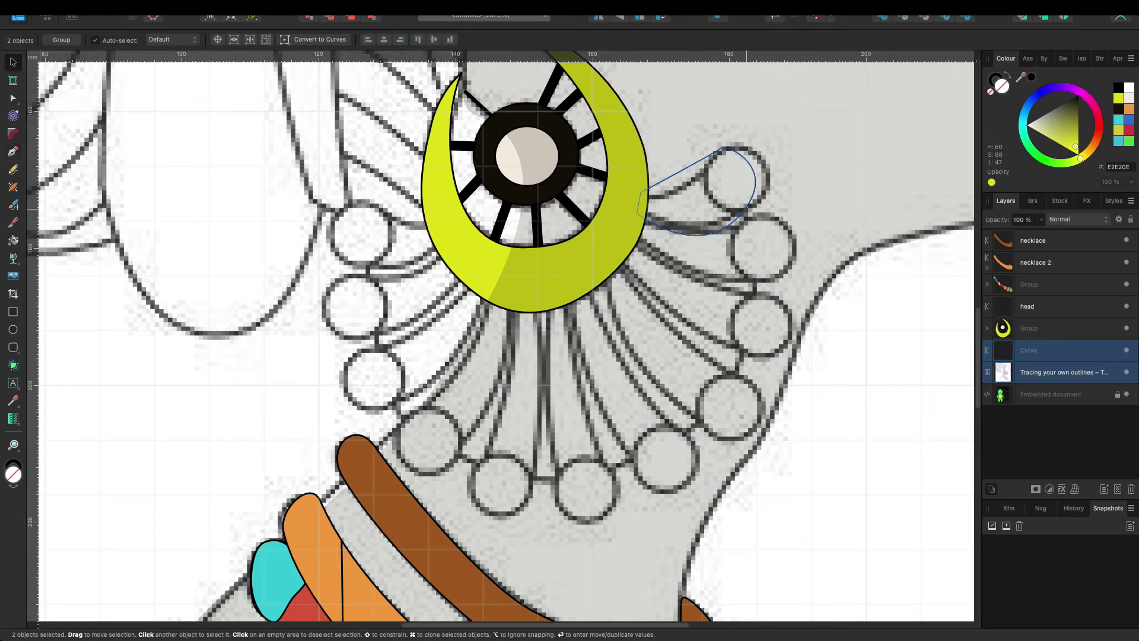
{"action": "key", "text": "a"}
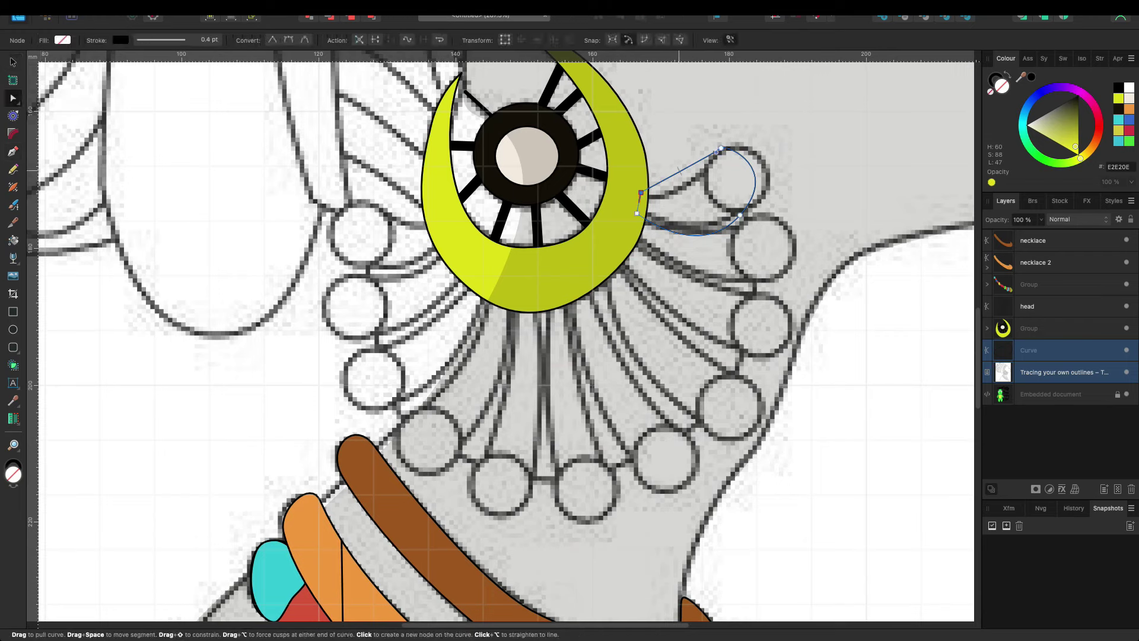
{"action": "left_click_drag", "start_coordinate": [741, 217], "coordinate": [757, 201]}
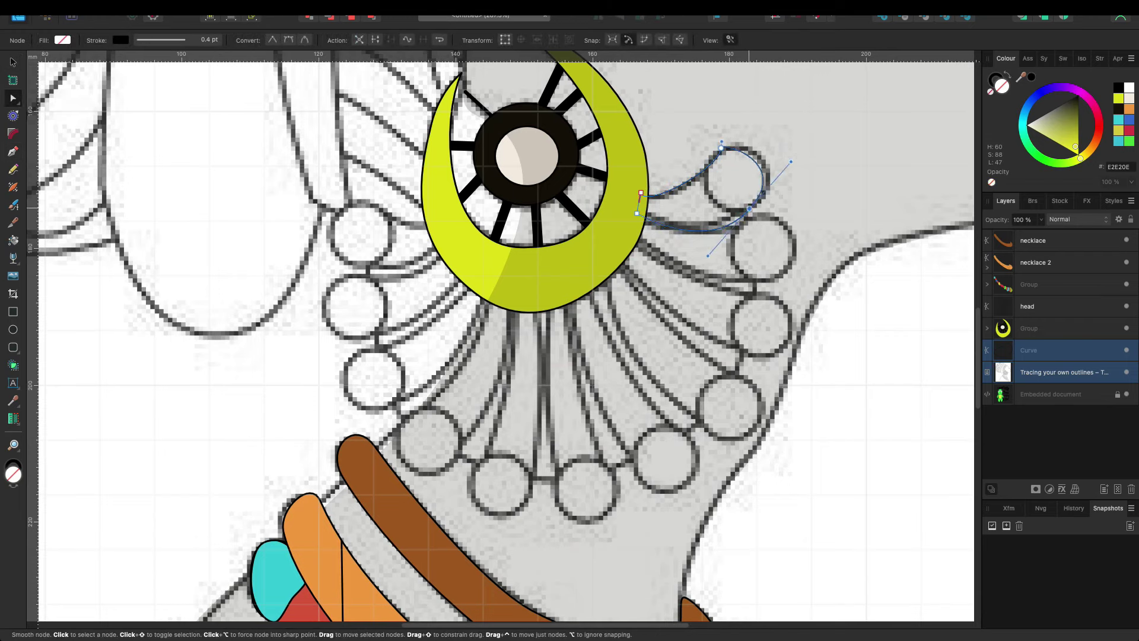
{"action": "left_click_drag", "start_coordinate": [799, 153], "coordinate": [802, 157]}
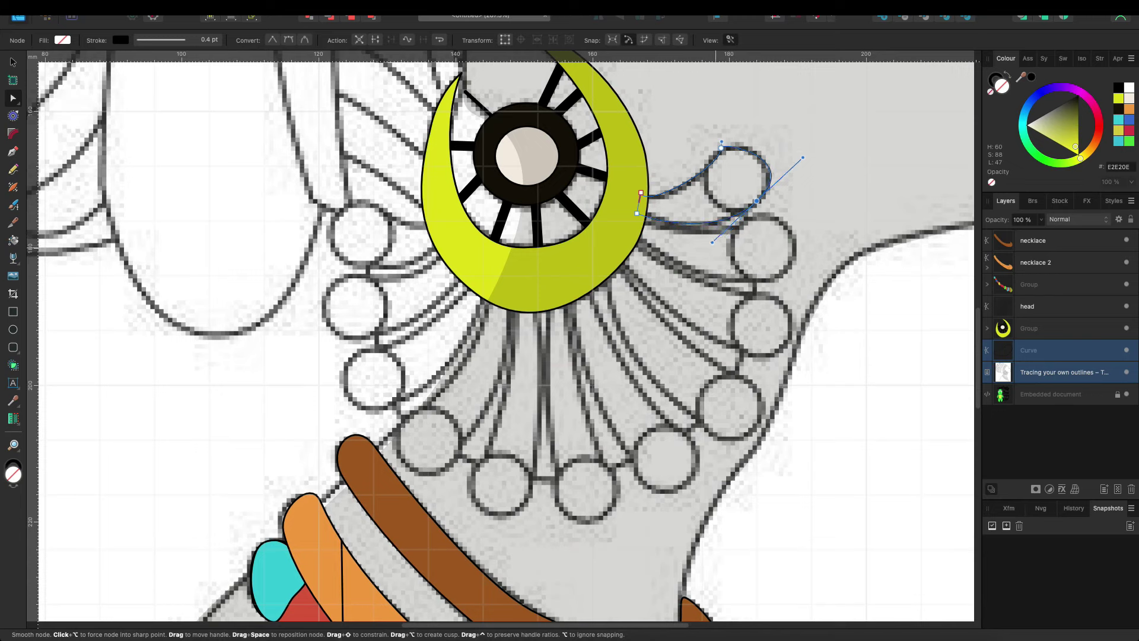
Step: Draw a circle fitted over the top bead and group it with the looped curve
{"action": "key", "text": "e"}
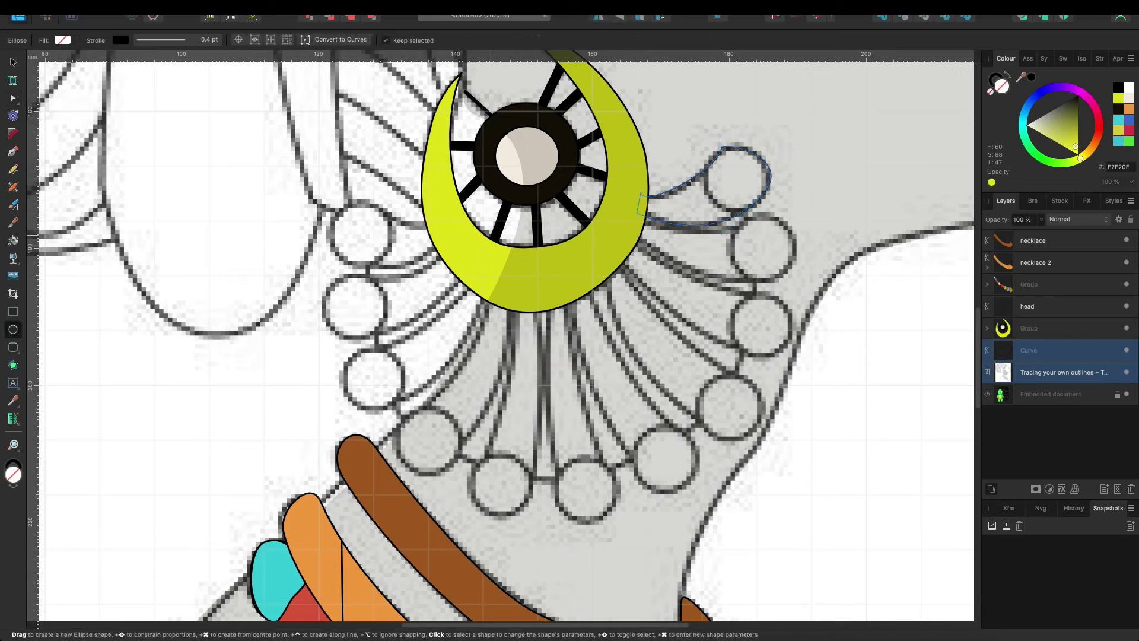
{"action": "left_click_drag", "start_coordinate": [706, 150], "coordinate": [772, 203]}
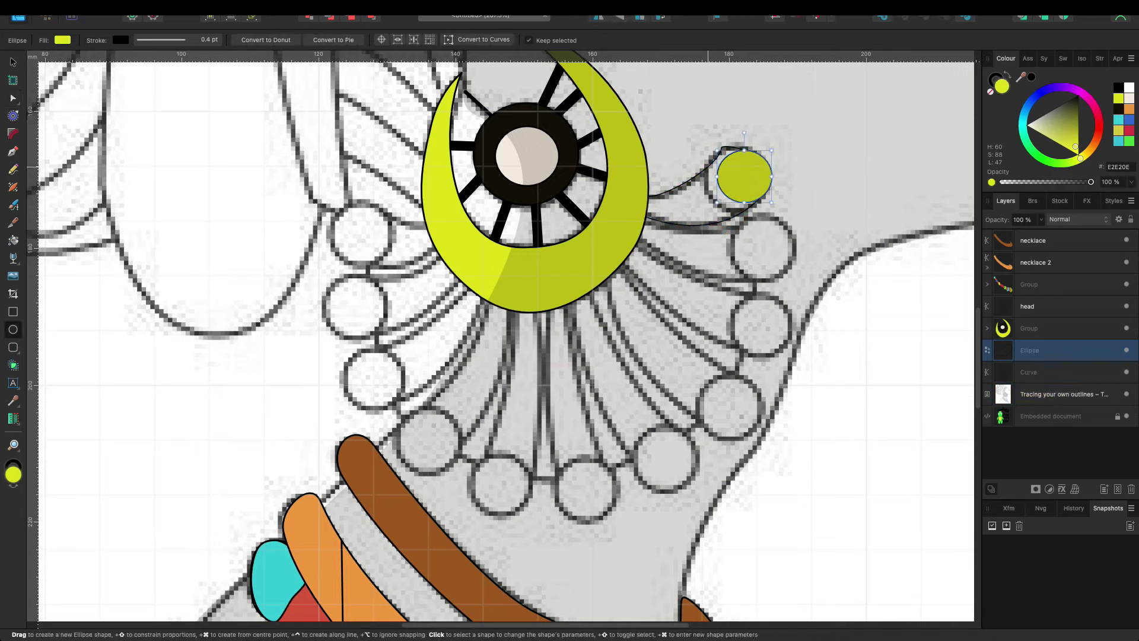
{"action": "left_click_drag", "start_coordinate": [739, 149], "coordinate": [739, 145]}
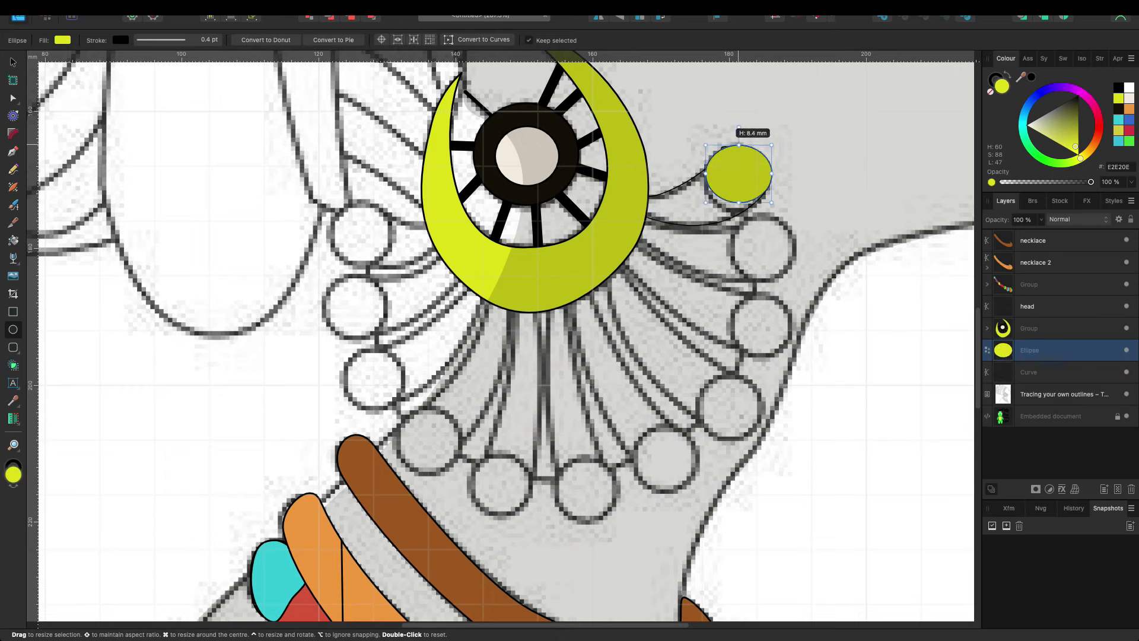
{"action": "left_click_drag", "start_coordinate": [738, 203], "coordinate": [739, 209]}
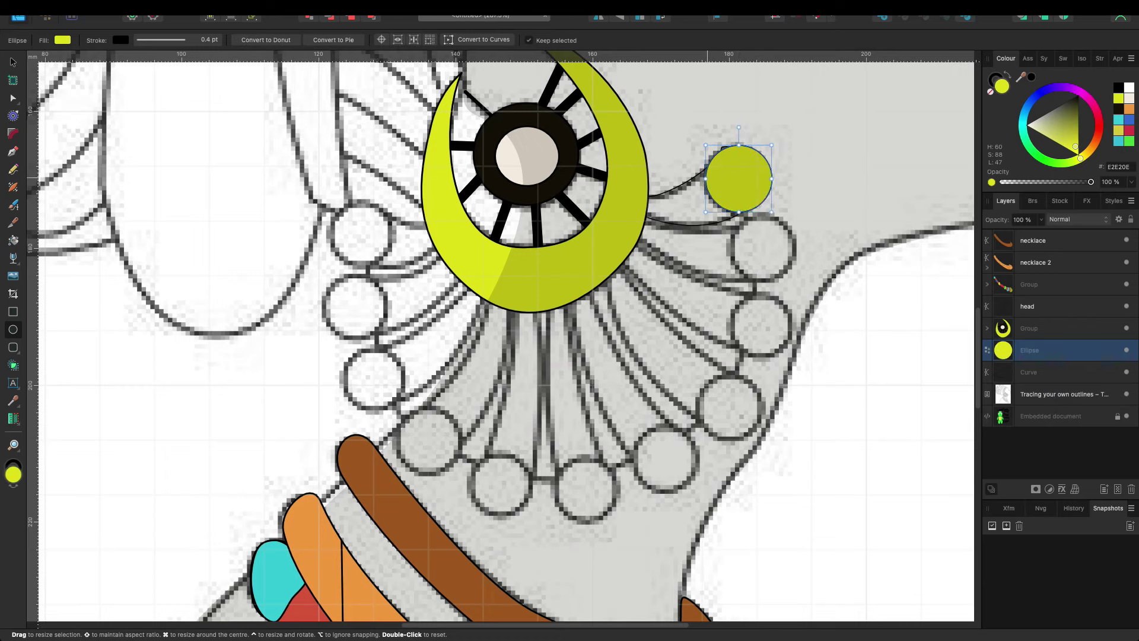
{"action": "left_click", "coordinate": [1028, 372], "text": "shift"}
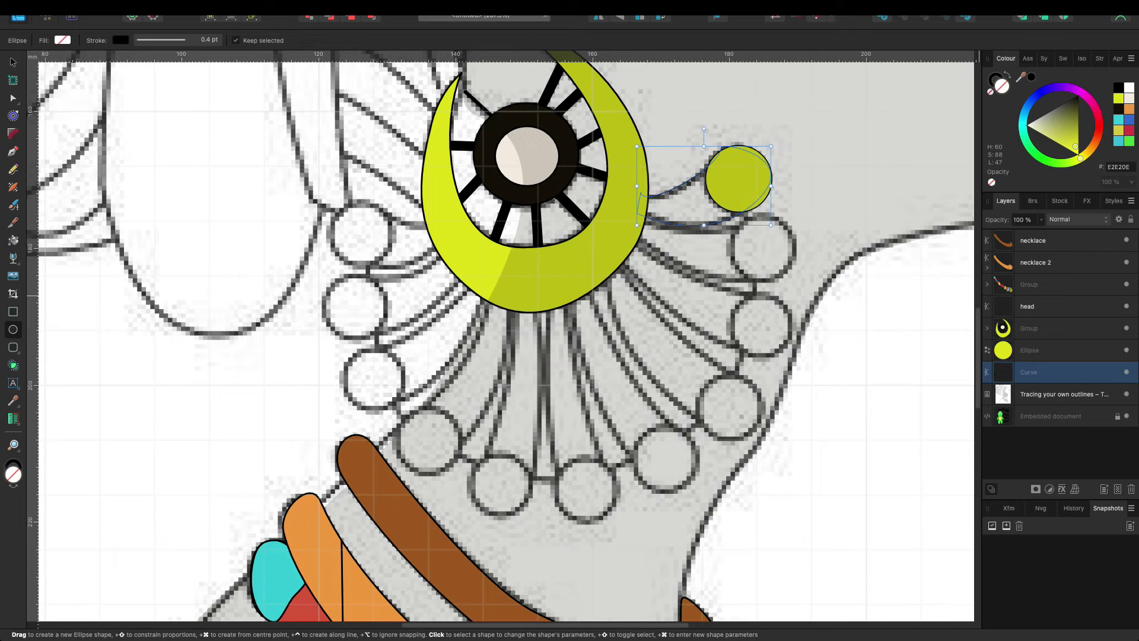
{"action": "key", "text": "ctrl+g"}
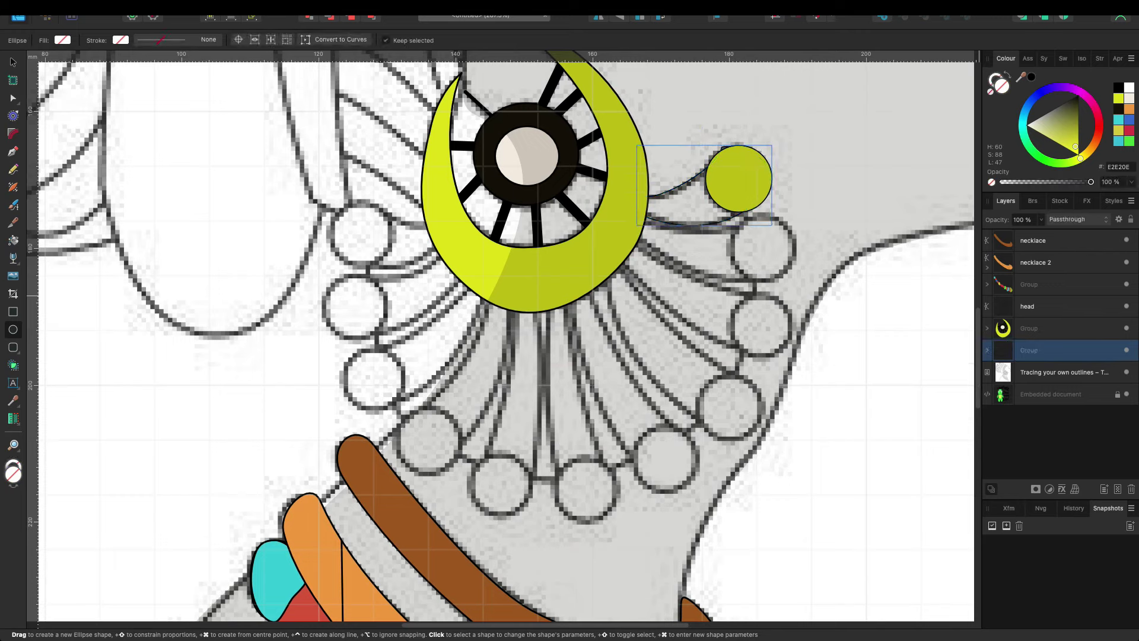
Step: Fill the bead group dark brown, then recolour its circle orange
{"action": "left_click", "coordinate": [1027, 306]}
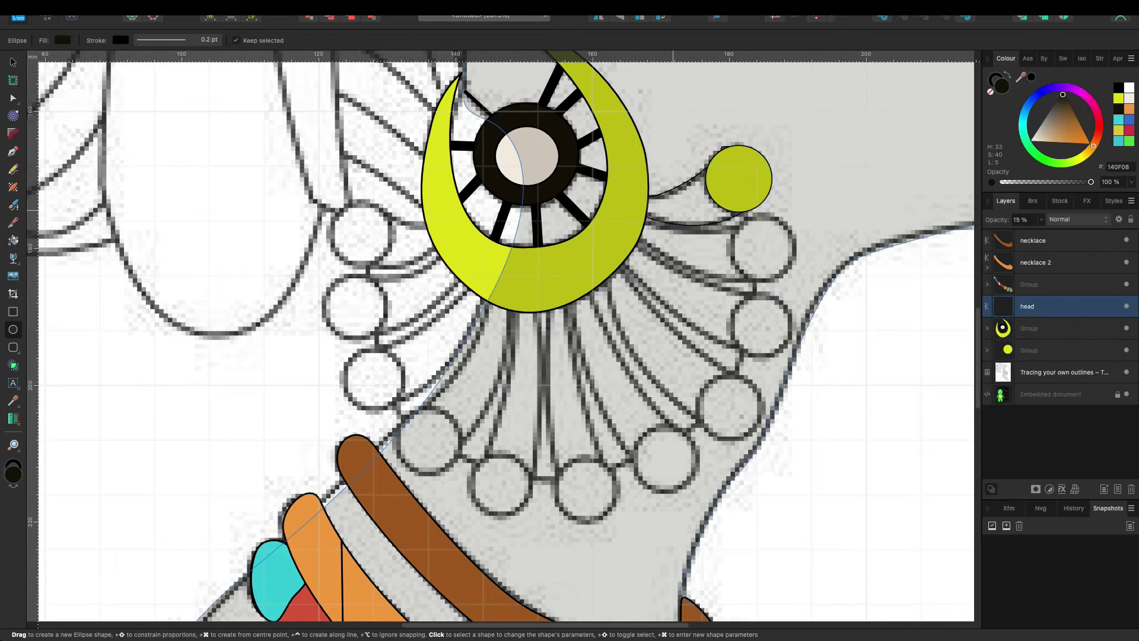
{"action": "left_click", "coordinate": [1029, 350]}
{"action": "key", "text": "v"}
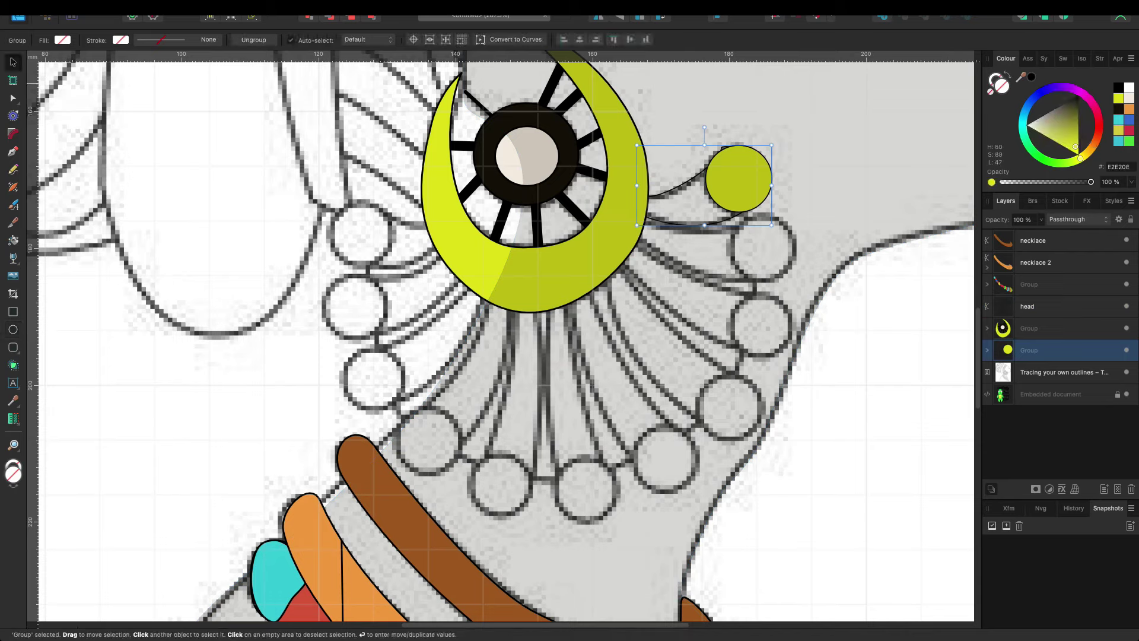
{"action": "left_click", "coordinate": [1027, 306]}
{"action": "key", "text": "a"}
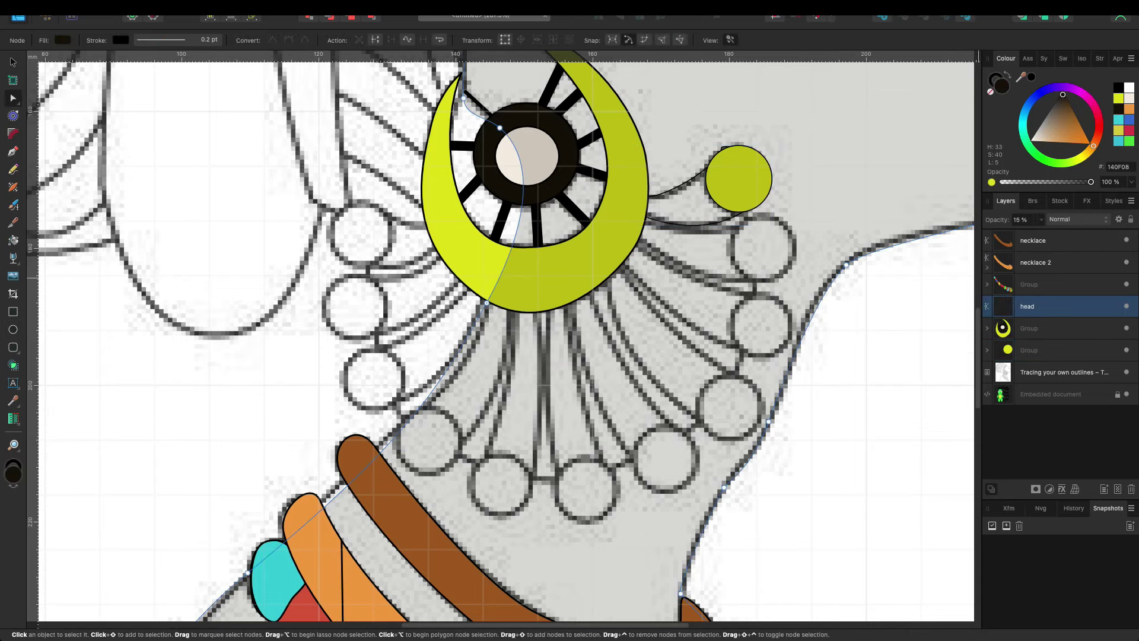
{"action": "left_click", "coordinate": [1032, 351]}
{"action": "left_click", "coordinate": [1054, 95]}
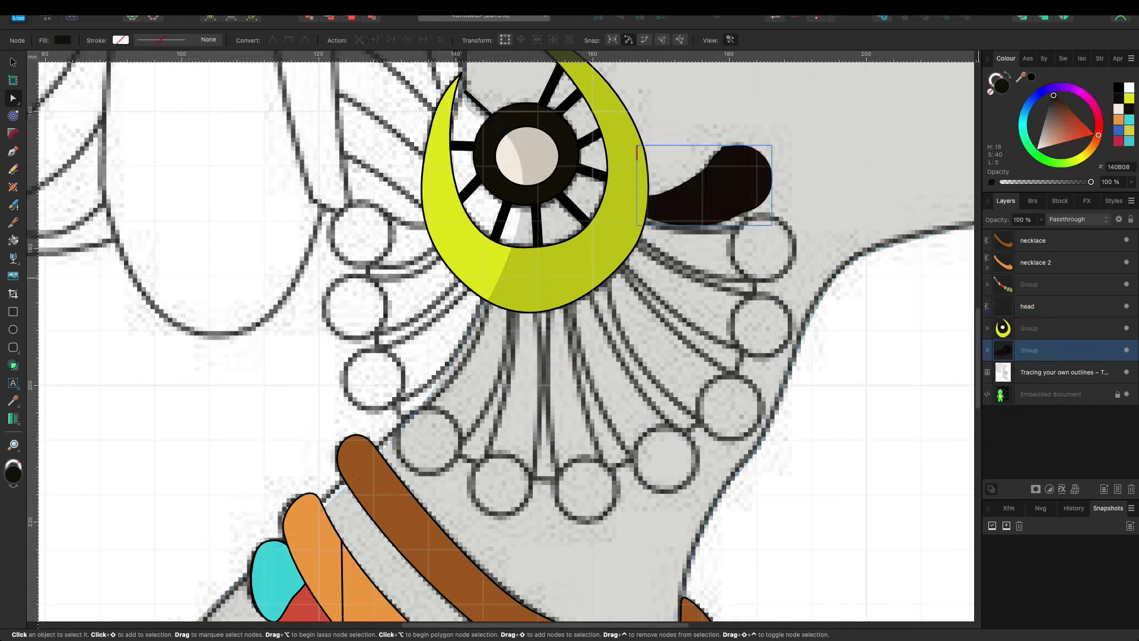
{"action": "left_click", "coordinate": [738, 178]}
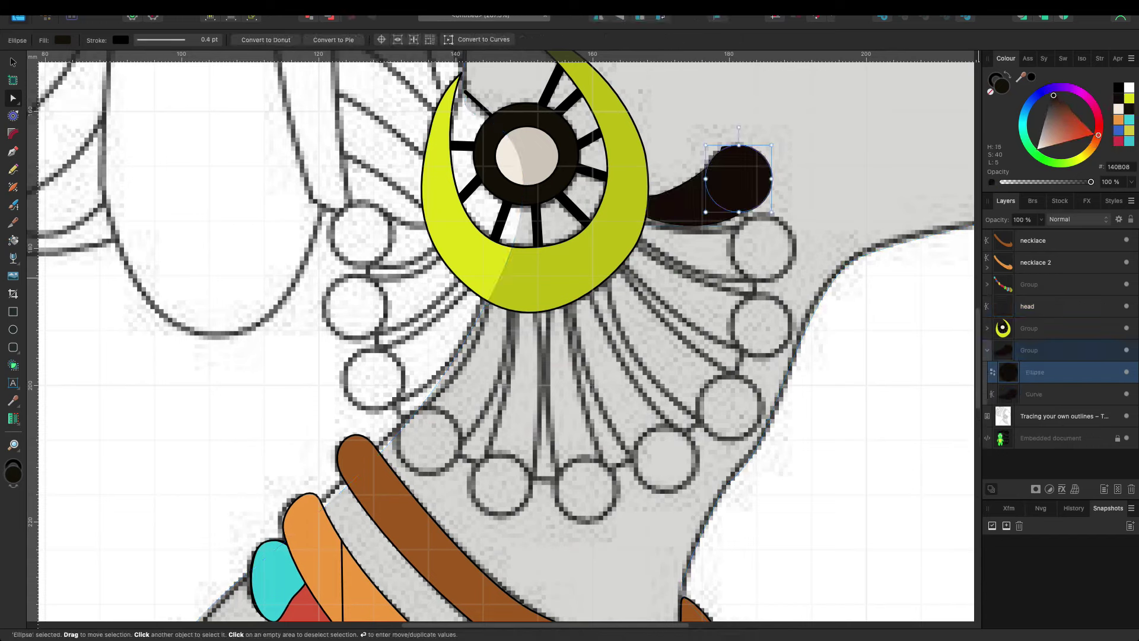
{"action": "left_click", "coordinate": [1086, 130]}
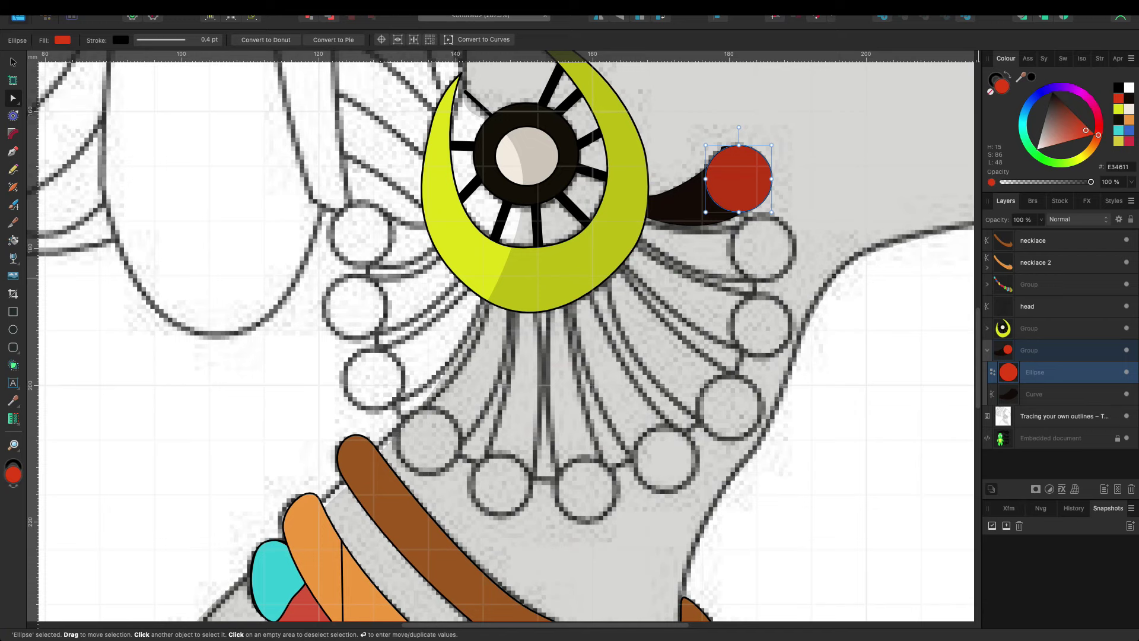
{"action": "left_click_drag", "start_coordinate": [1098, 135], "coordinate": [1096, 142]}
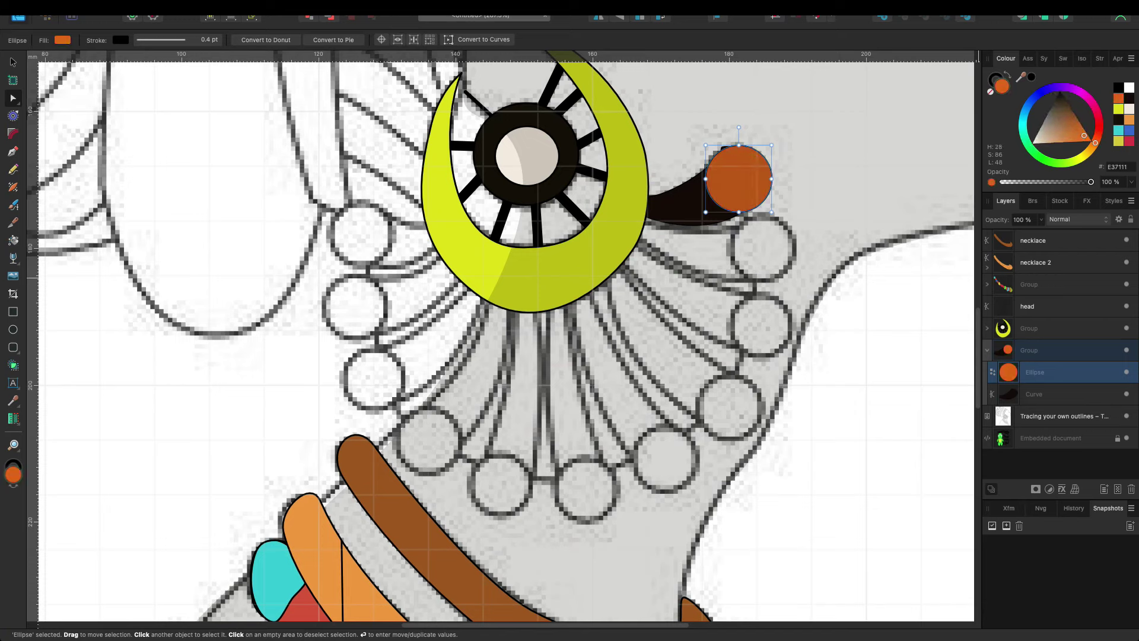
Step: Select the orange bead and its stem together as one group
{"action": "key", "text": "v"}
{"action": "left_click", "coordinate": [1062, 416]}
{"action": "left_click", "coordinate": [1027, 306]}
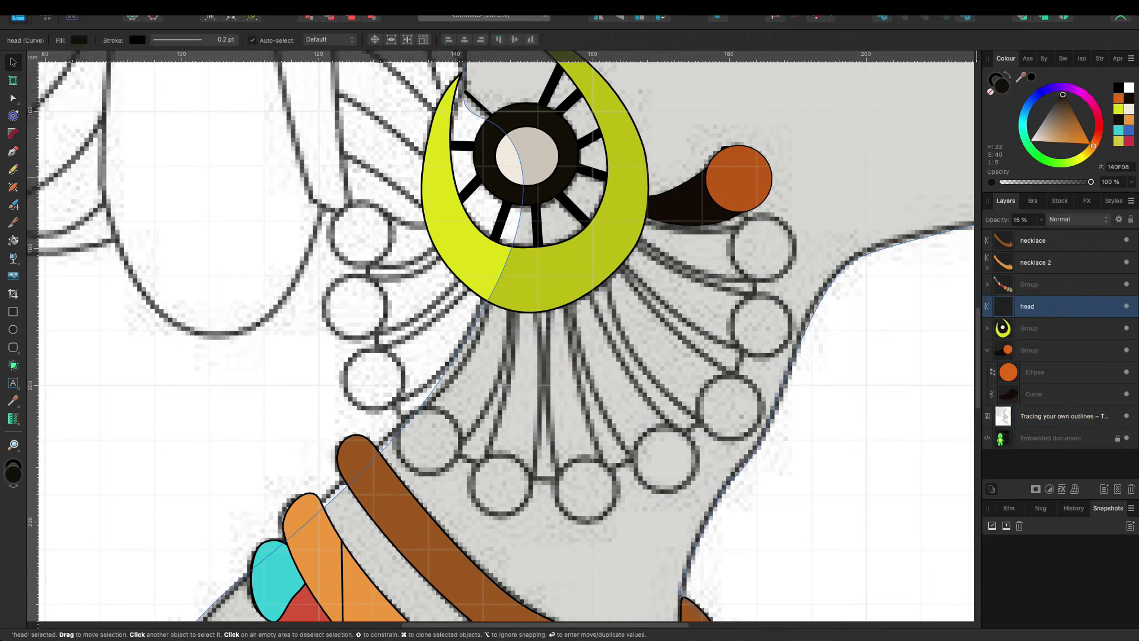
{"action": "left_click", "coordinate": [1029, 350]}
Step: Duplicate the orange bead group, moving the copy lower and rotating it clockwise
{"action": "key", "text": "ctrl+j"}
{"action": "left_click_drag", "start_coordinate": [739, 178], "coordinate": [742, 195]}
{"action": "left_click_drag", "start_coordinate": [707, 145], "coordinate": [716, 145]}
{"action": "left_click_drag", "start_coordinate": [742, 196], "coordinate": [753, 235]}
{"action": "left_click_drag", "start_coordinate": [643, 255], "coordinate": [633, 244]}
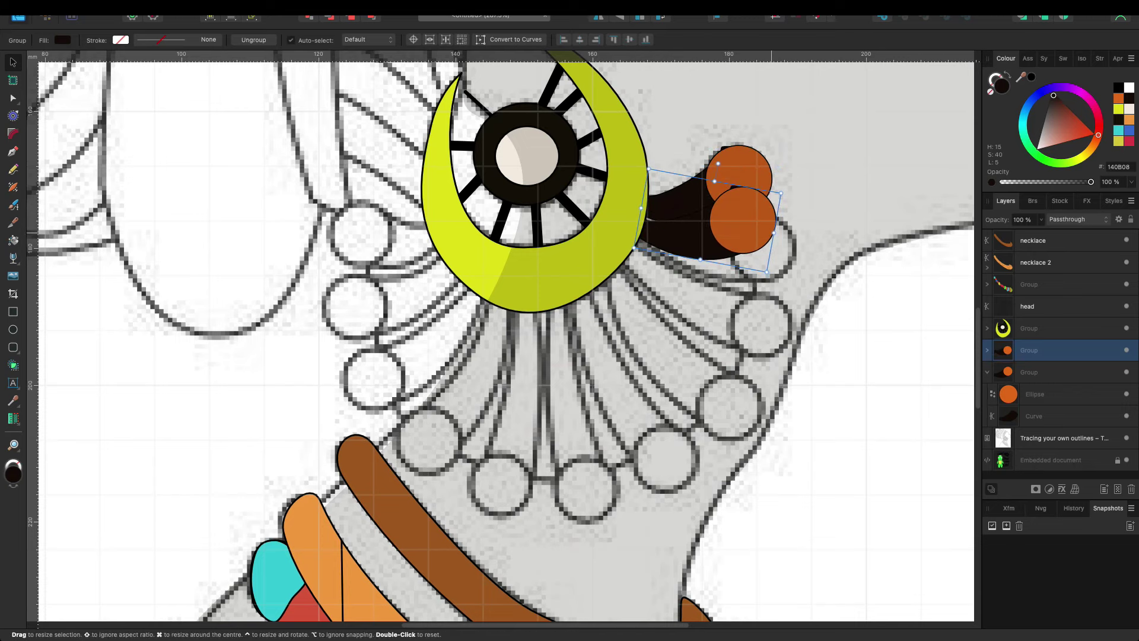
{"action": "left_click_drag", "start_coordinate": [774, 233], "coordinate": [803, 238]}
Step: Fine-tune the copy's size and tilt, then recolour its bead green
{"action": "left_click_drag", "start_coordinate": [713, 261], "coordinate": [711, 276]}
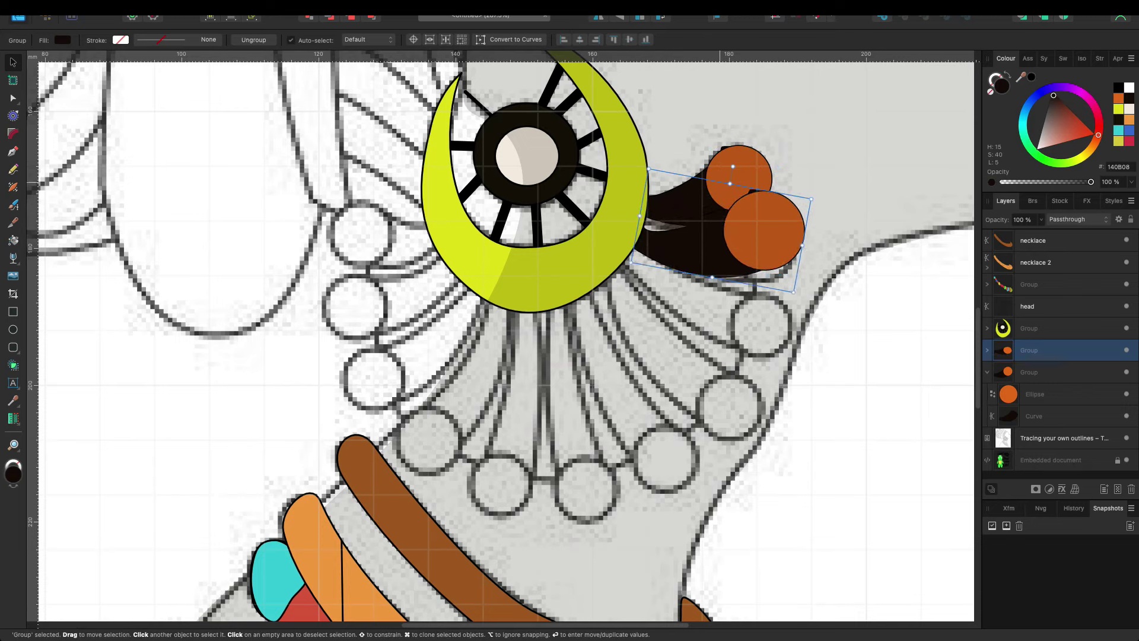
{"action": "left_click_drag", "start_coordinate": [733, 167], "coordinate": [747, 170]}
{"action": "left_click_drag", "start_coordinate": [682, 237], "coordinate": [680, 242]}
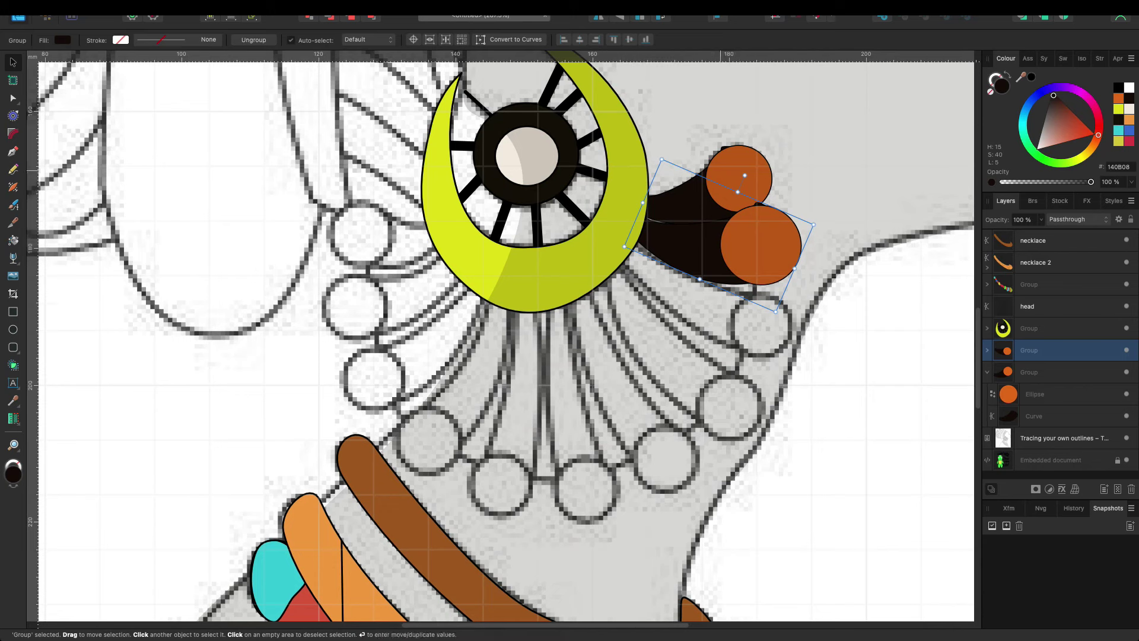
{"action": "left_click_drag", "start_coordinate": [738, 192], "coordinate": [735, 197]}
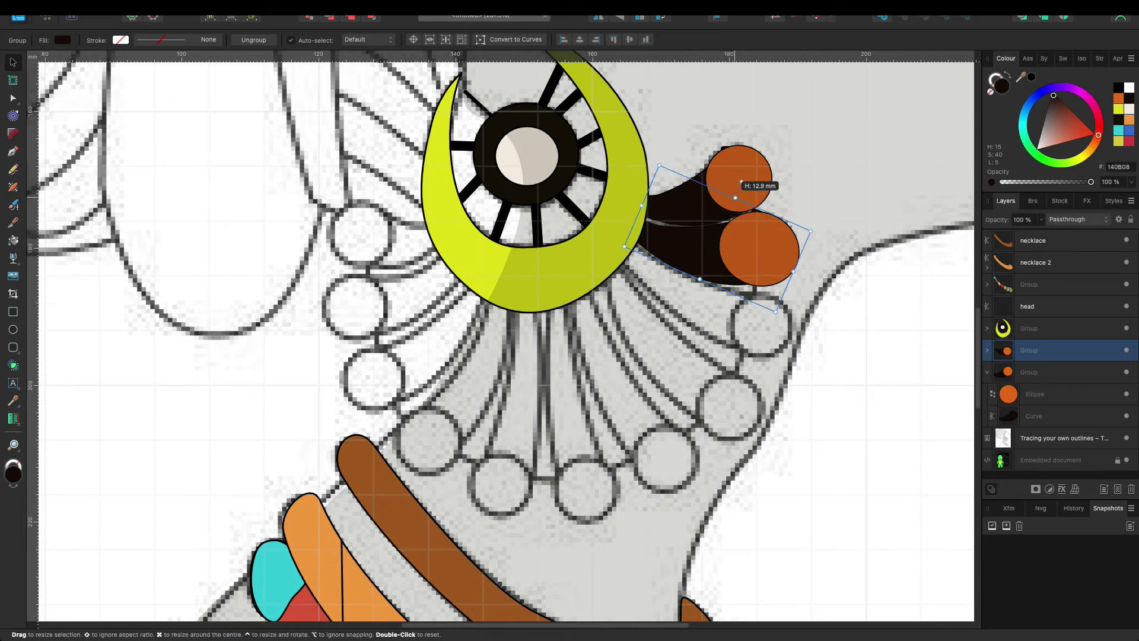
{"action": "left_click_drag", "start_coordinate": [794, 272], "coordinate": [788, 269]}
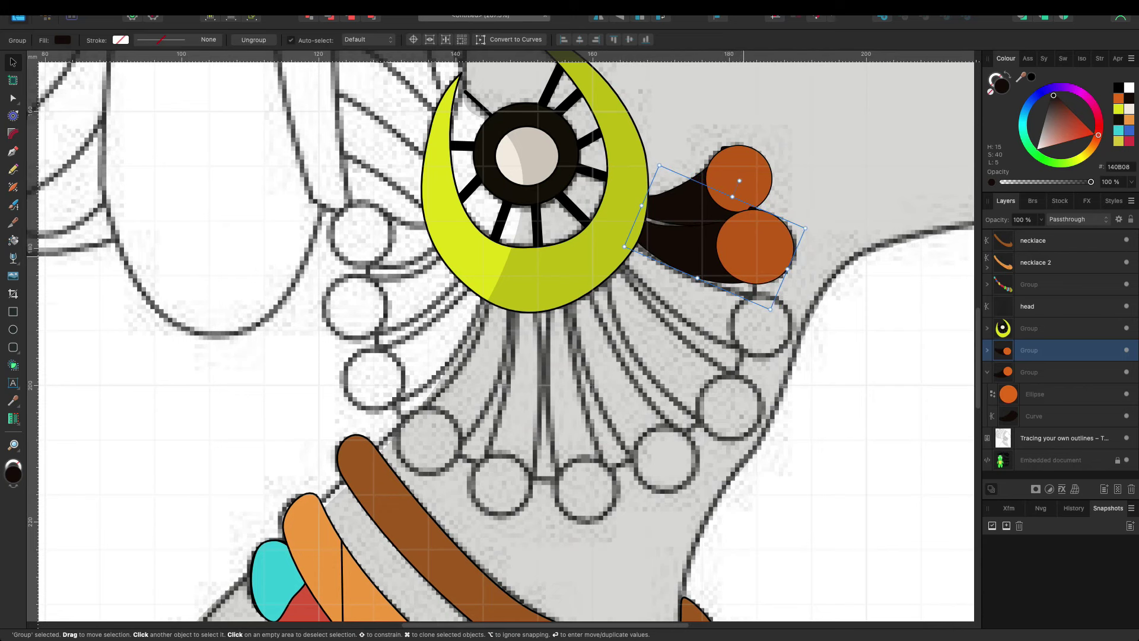
{"action": "left_click_drag", "start_coordinate": [682, 249], "coordinate": [688, 252]}
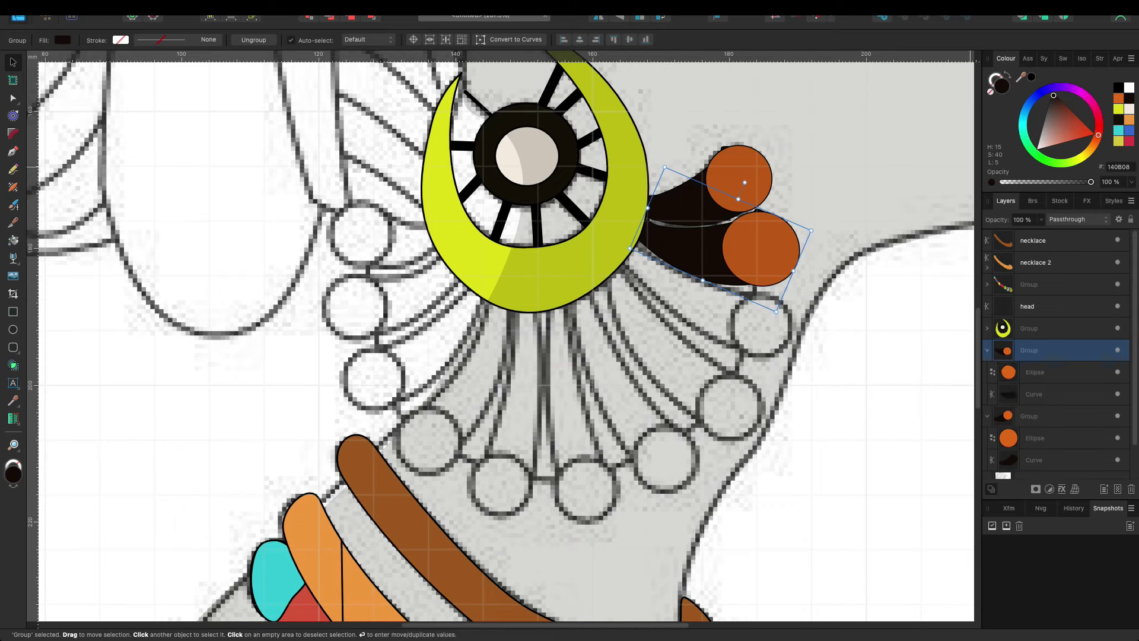
{"action": "double_click", "coordinate": [762, 249]}
{"action": "left_click_drag", "start_coordinate": [1098, 135], "coordinate": [1052, 163]}
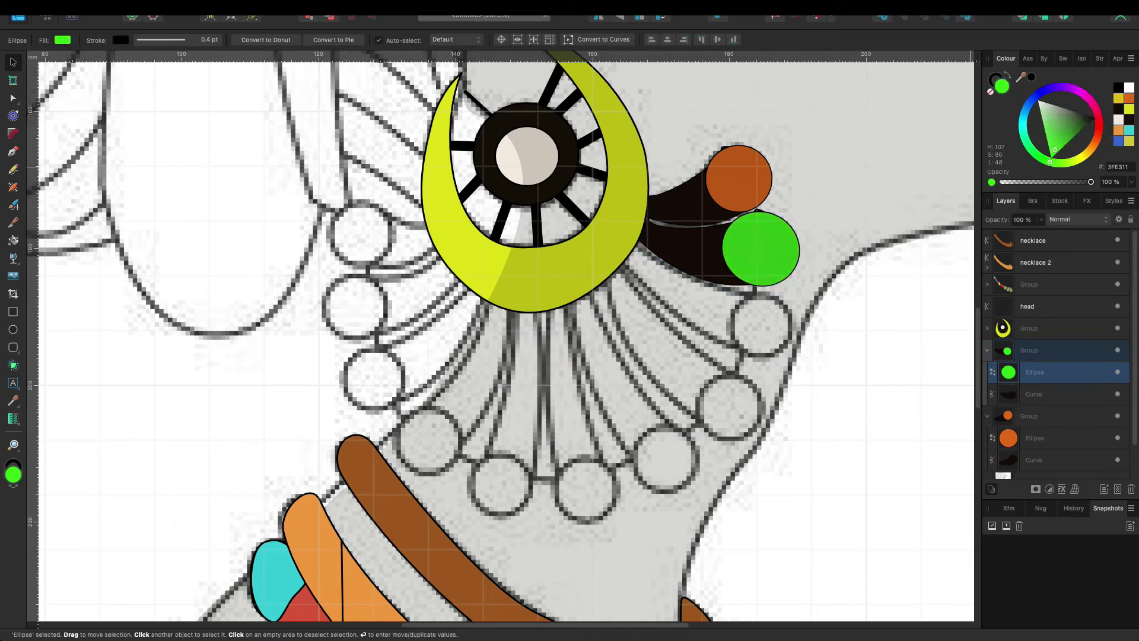
Step: Draw a four-corner stem shape from the earring's lower edge down past the green bead
{"action": "left_click", "coordinate": [1056, 475]}
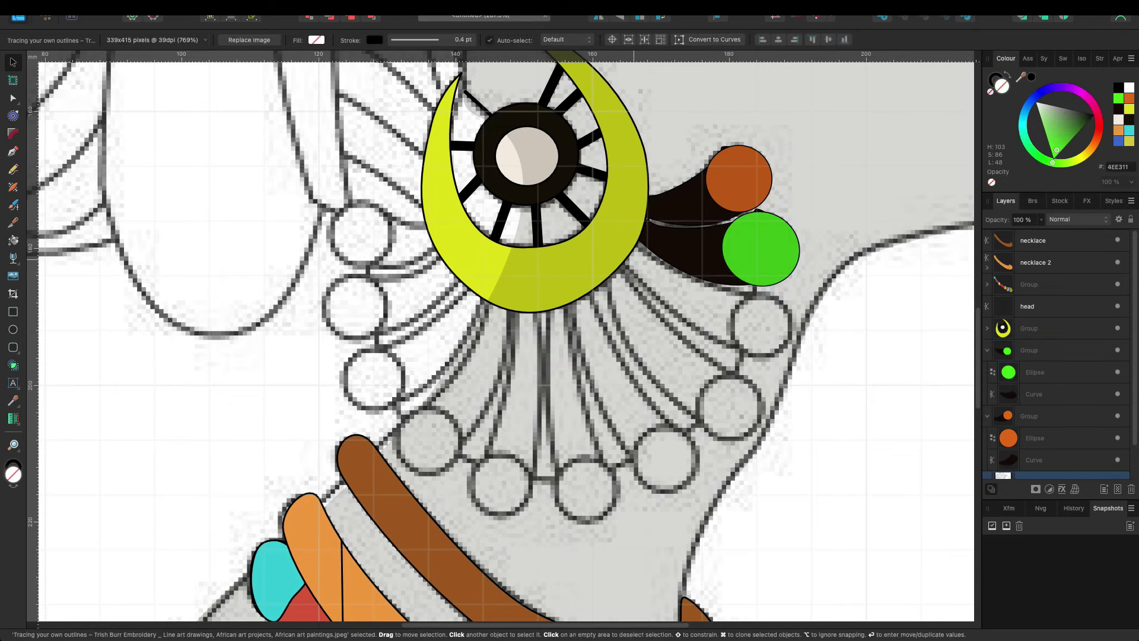
{"action": "scroll", "coordinate": [501, 335], "scroll_direction": "down", "scroll_amount": 3}
{"action": "scroll", "coordinate": [501, 335], "scroll_direction": "up", "scroll_amount": 2}
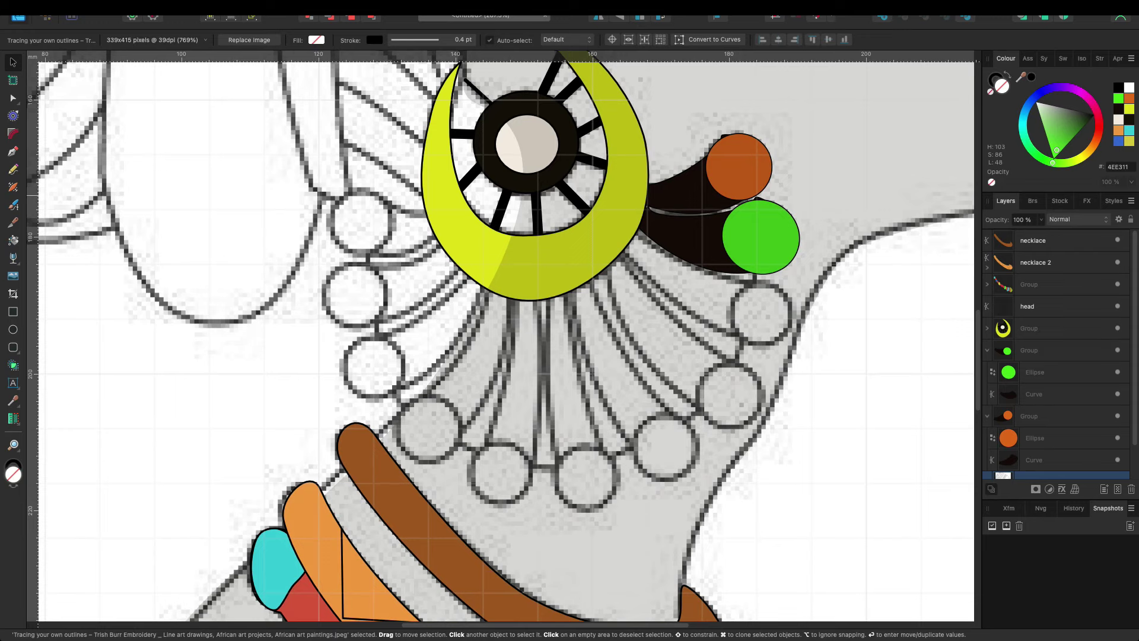
{"action": "key", "text": "p"}
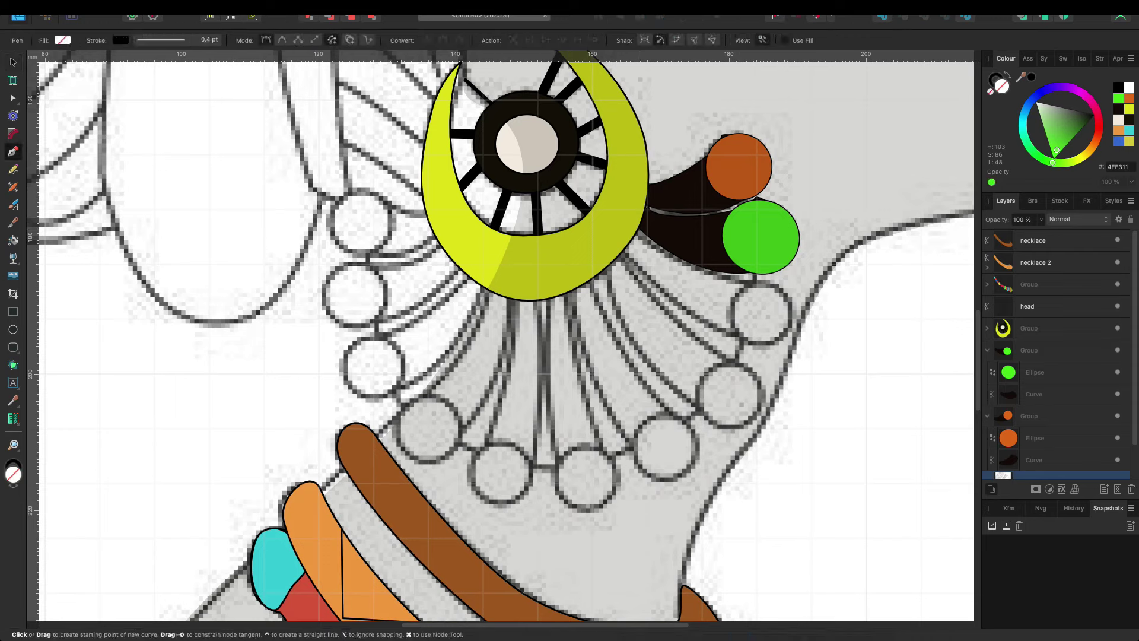
{"action": "left_click", "coordinate": [637, 228]}
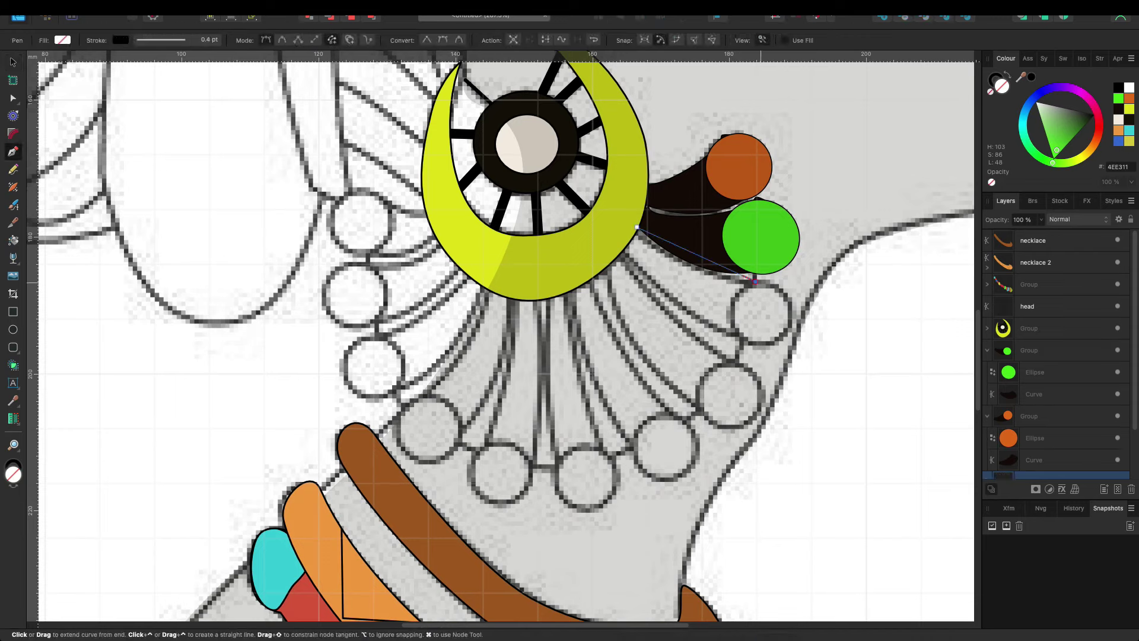
{"action": "left_click", "coordinate": [754, 281]}
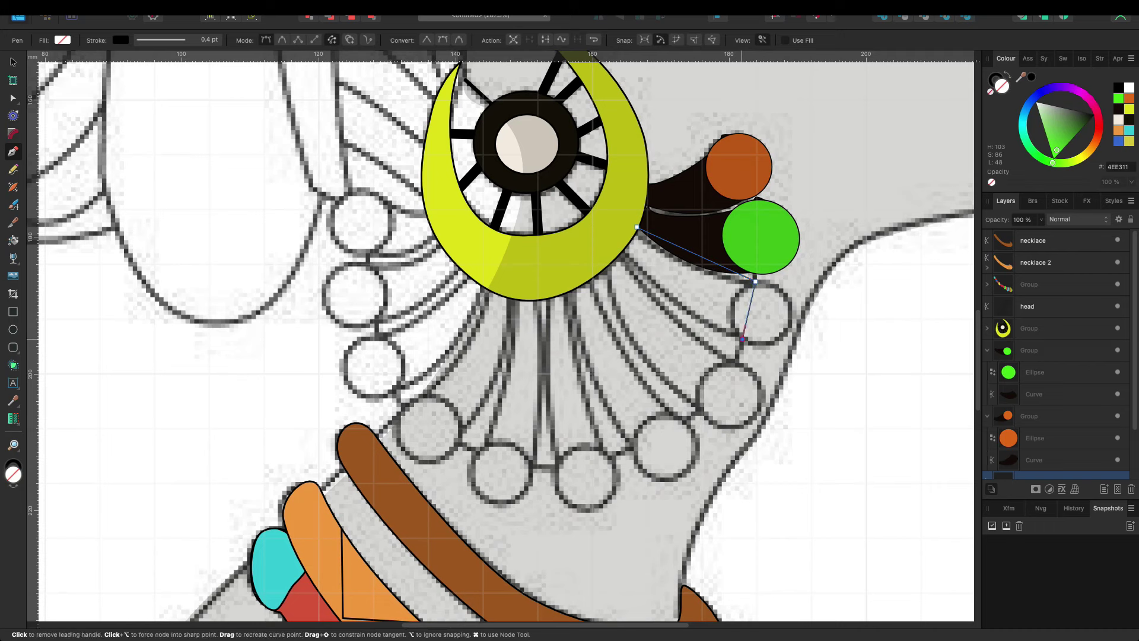
{"action": "left_click", "coordinate": [742, 339]}
{"action": "left_click", "coordinate": [618, 245]}
{"action": "left_click", "coordinate": [637, 228]}
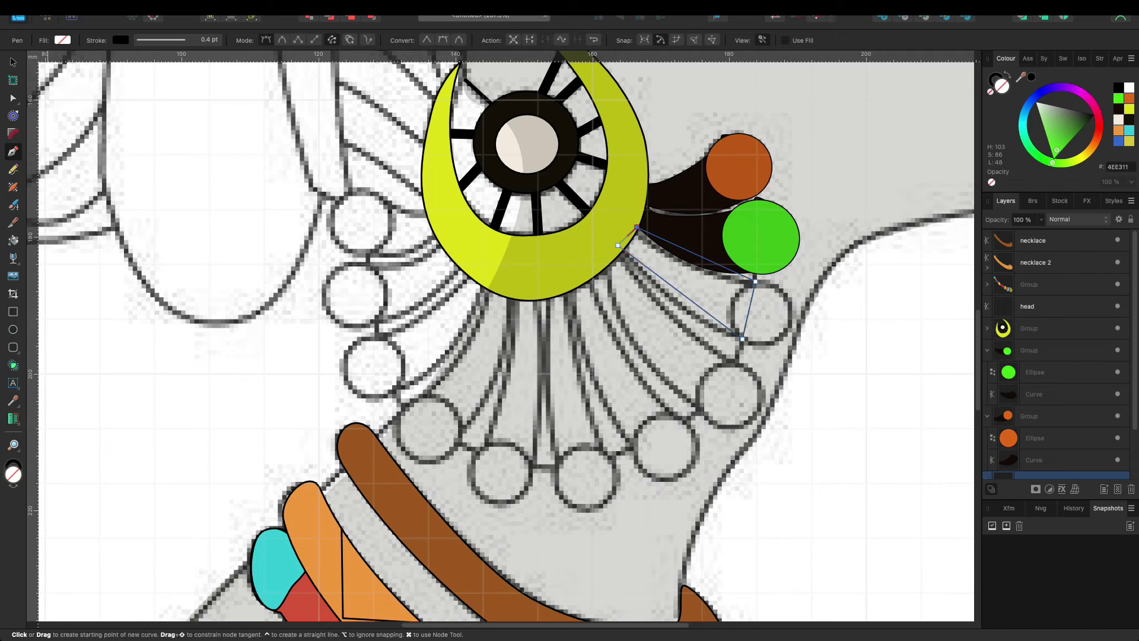
Step: Curve the stem's upper and lower edges and fill it dark brown
{"action": "key", "text": "a"}
{"action": "left_click_drag", "start_coordinate": [681, 292], "coordinate": [679, 311]}
{"action": "left_click_drag", "start_coordinate": [694, 254], "coordinate": [689, 267]}
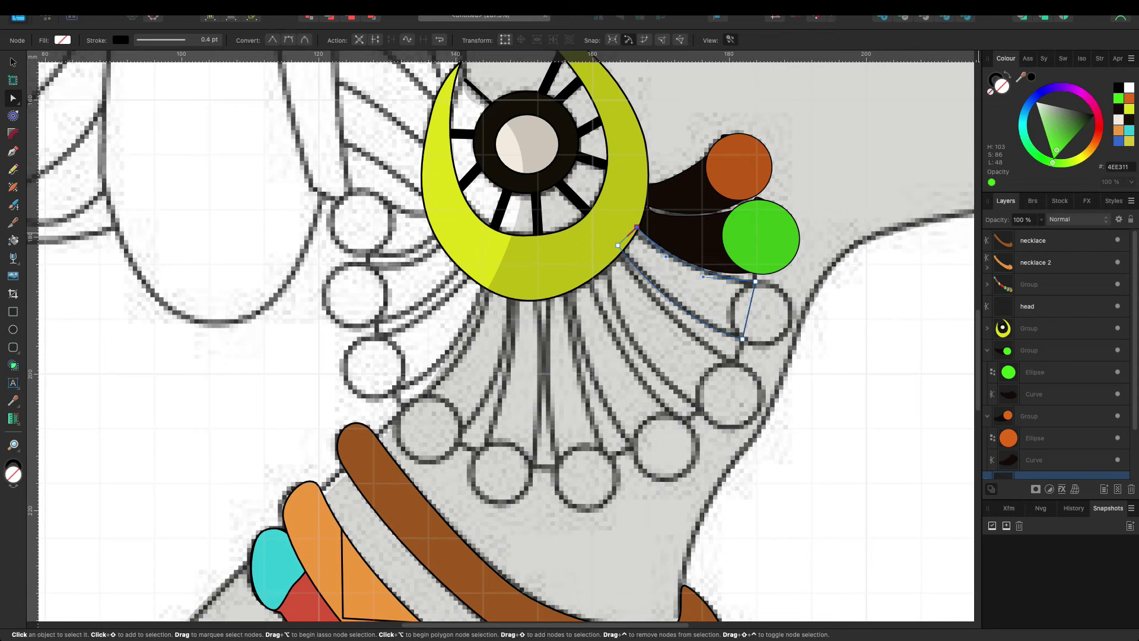
{"action": "key", "text": "super+shift+v"}
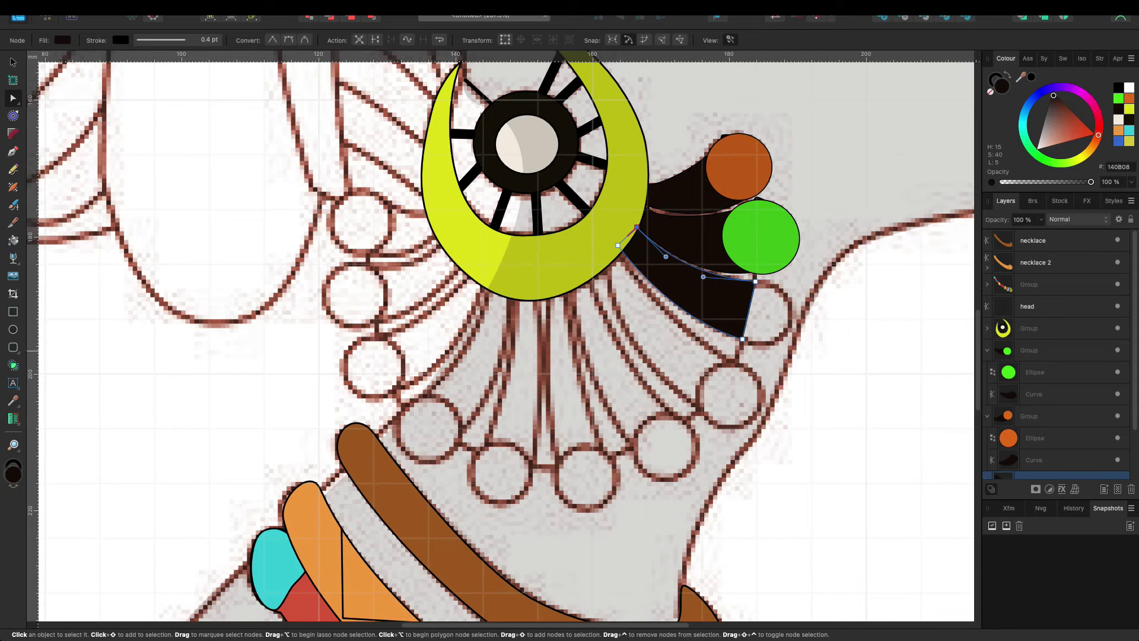
Step: Add a golden circle covering the end of the new stem
{"action": "key", "text": "e"}
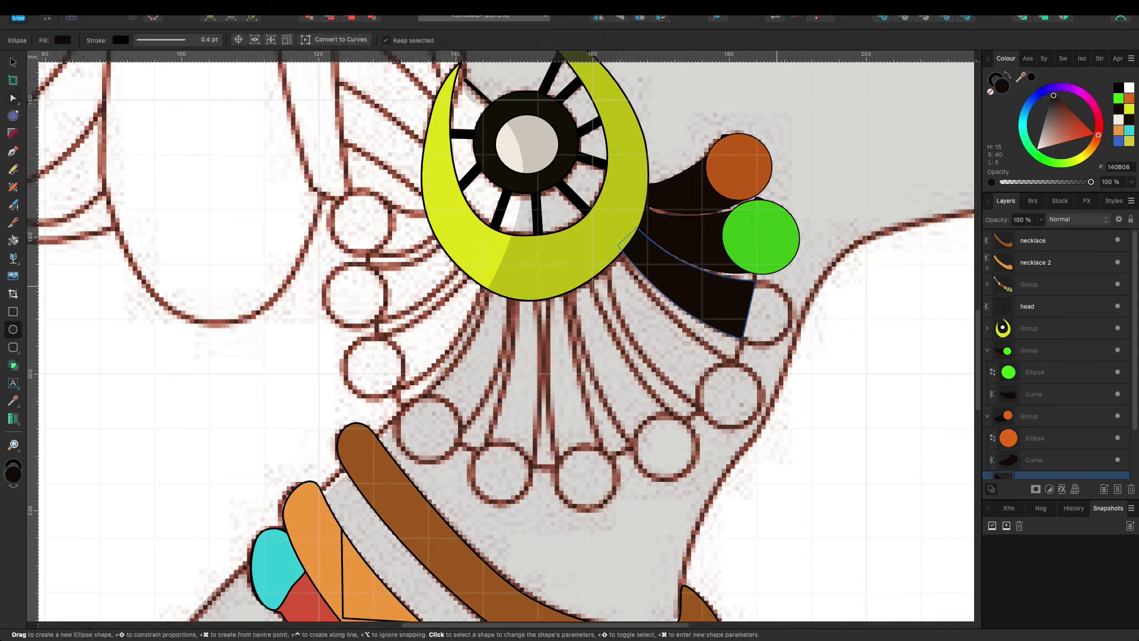
{"action": "left_click_drag", "start_coordinate": [745, 280], "coordinate": [793, 343]}
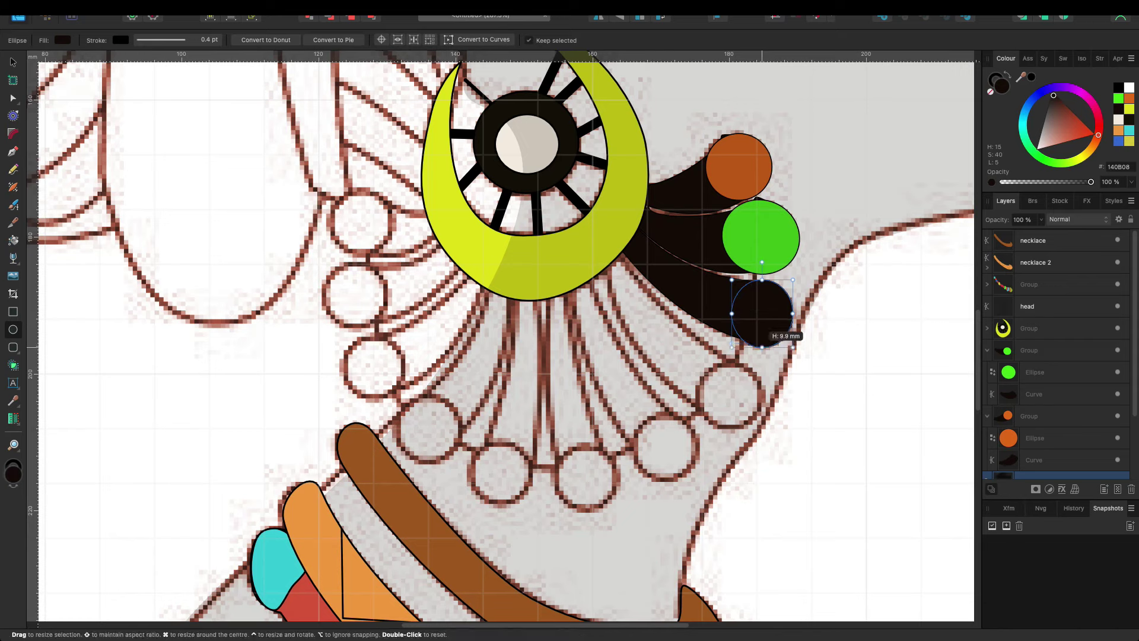
{"action": "left_click_drag", "start_coordinate": [732, 343], "coordinate": [727, 349]}
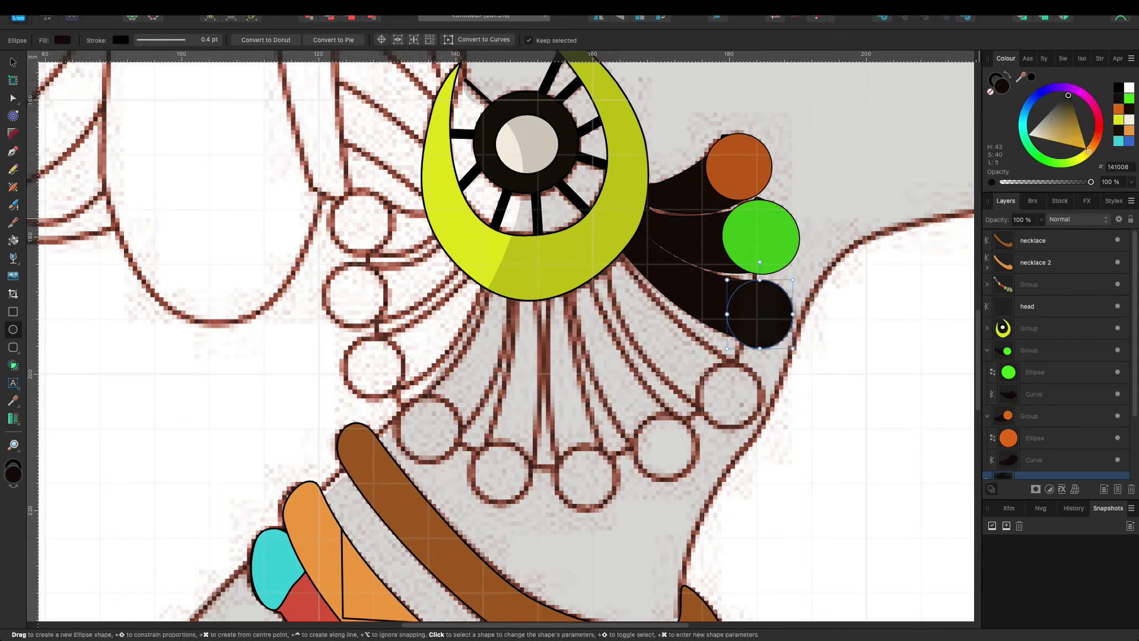
{"action": "left_click_drag", "start_coordinate": [1068, 95], "coordinate": [1068, 135]}
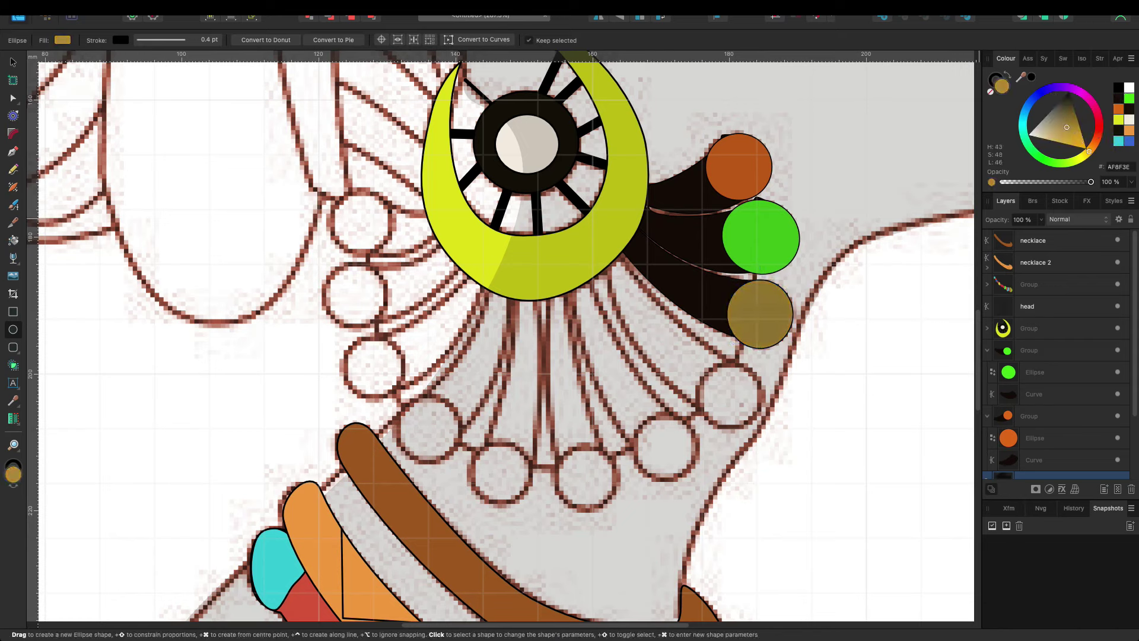
Step: Inspect the bead layers and collapse the orange and green bead groups
{"action": "key", "text": "v"}
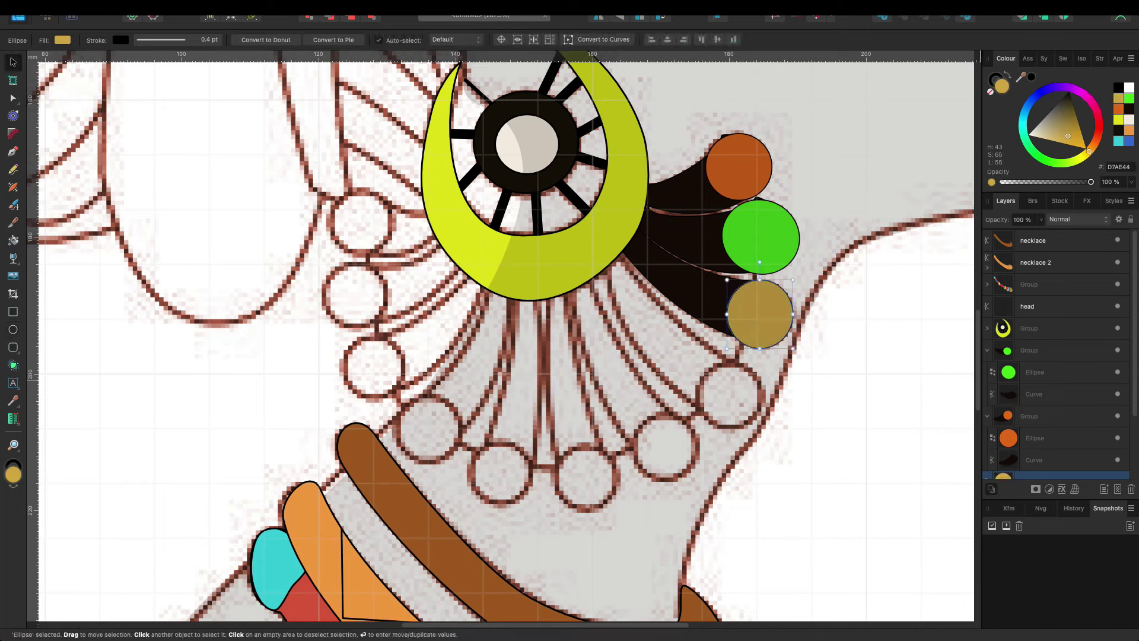
{"action": "left_click", "coordinate": [641, 184]}
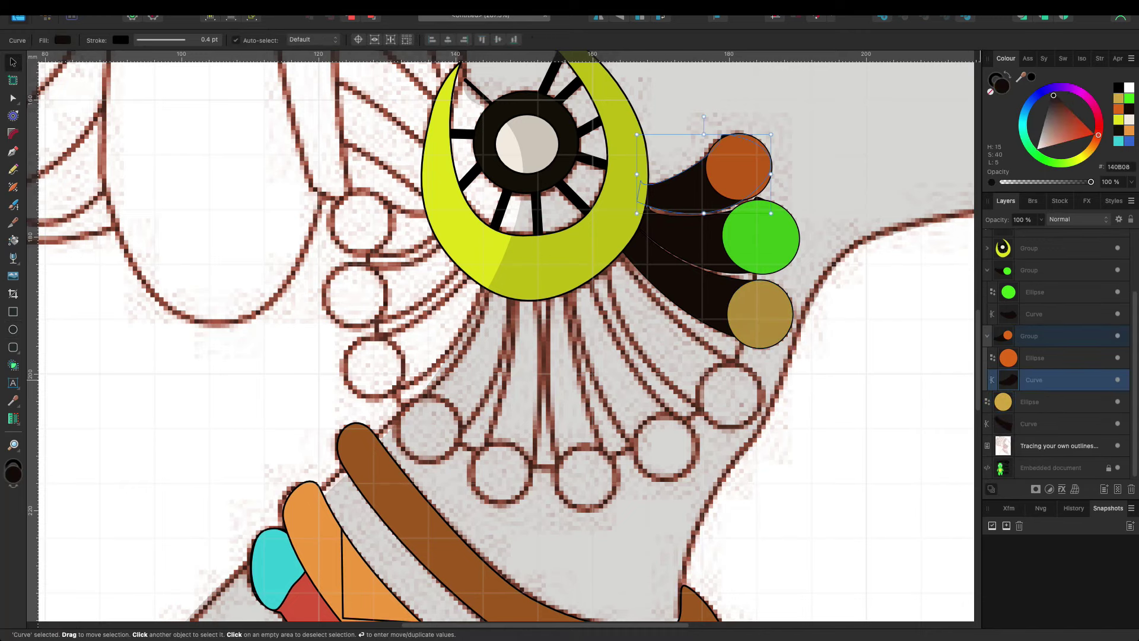
{"action": "left_click", "coordinate": [760, 313], "text": "shift"}
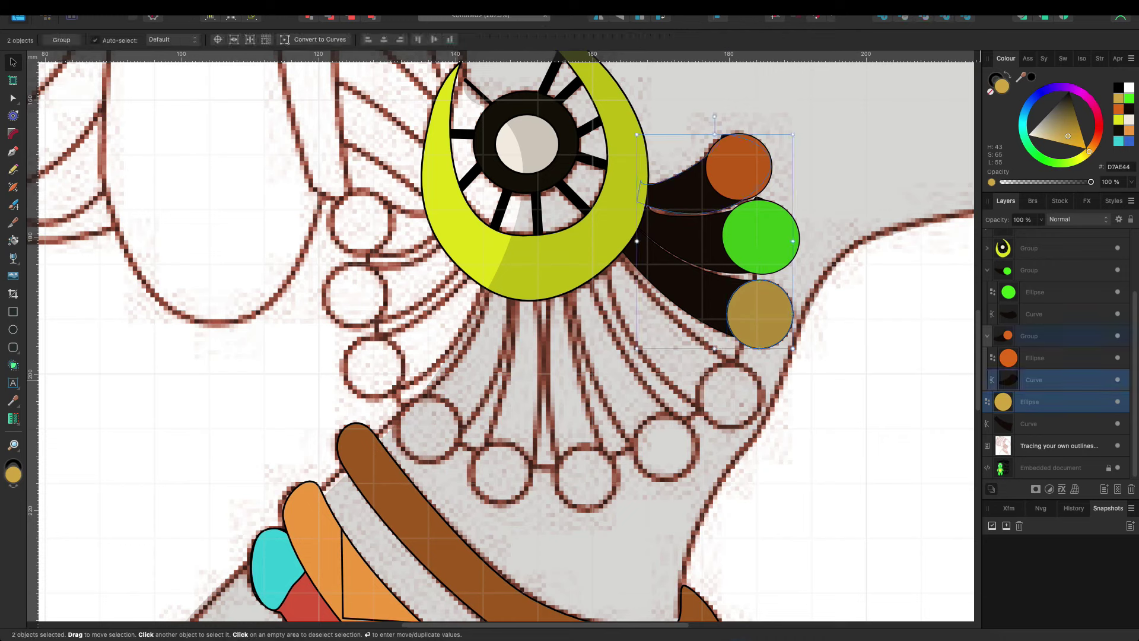
{"action": "left_click", "coordinate": [1035, 380]}
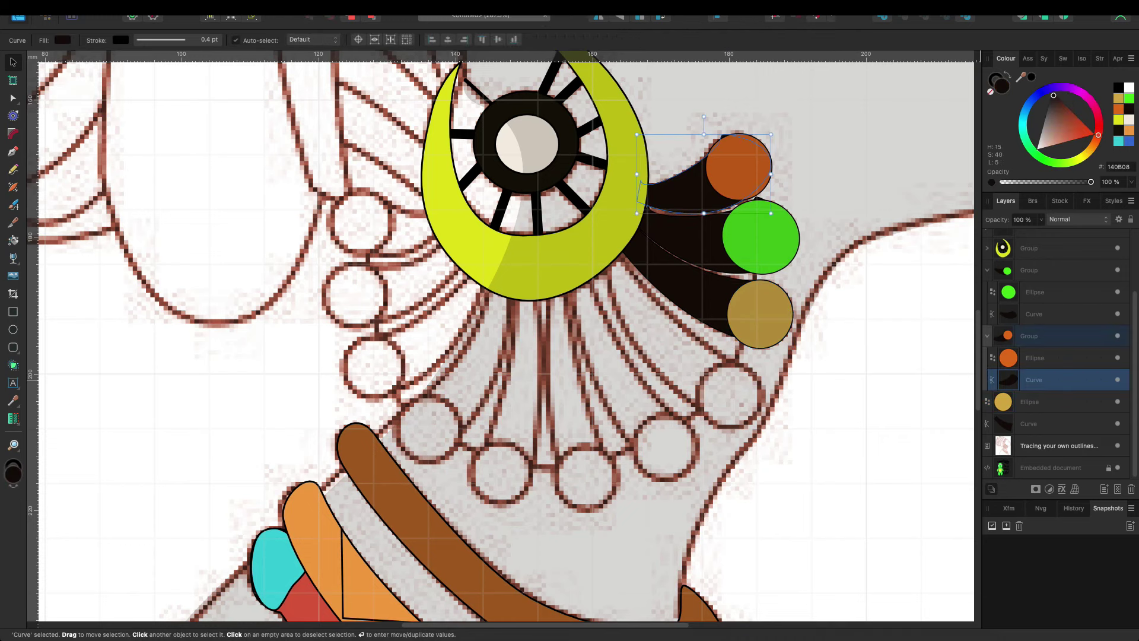
{"action": "left_click", "coordinate": [1035, 314]}
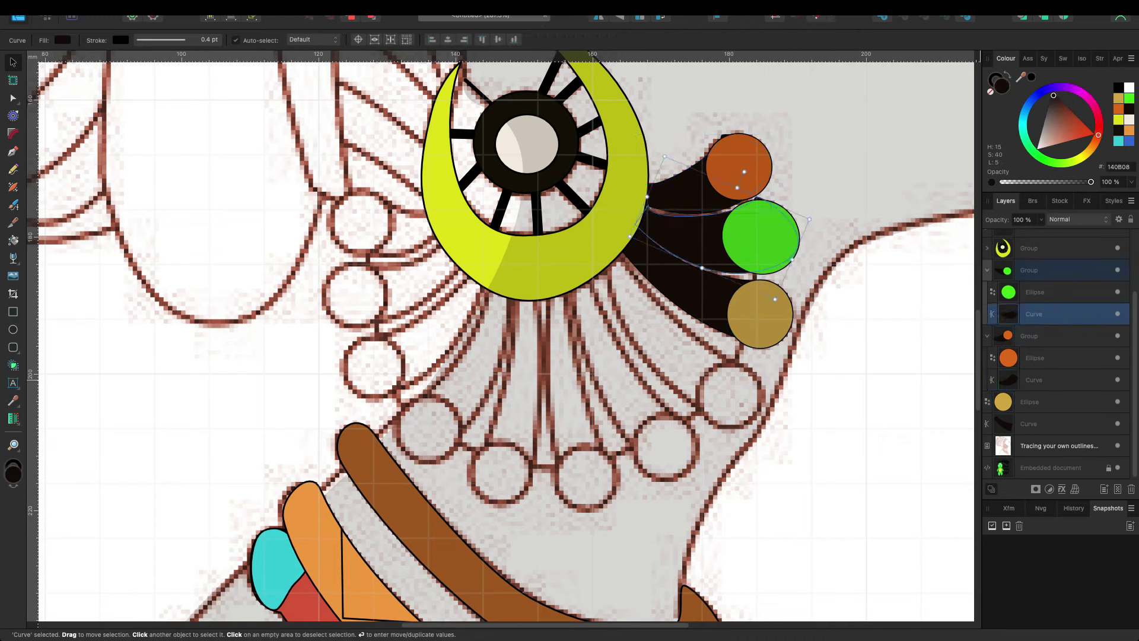
{"action": "left_click", "coordinate": [1035, 292]}
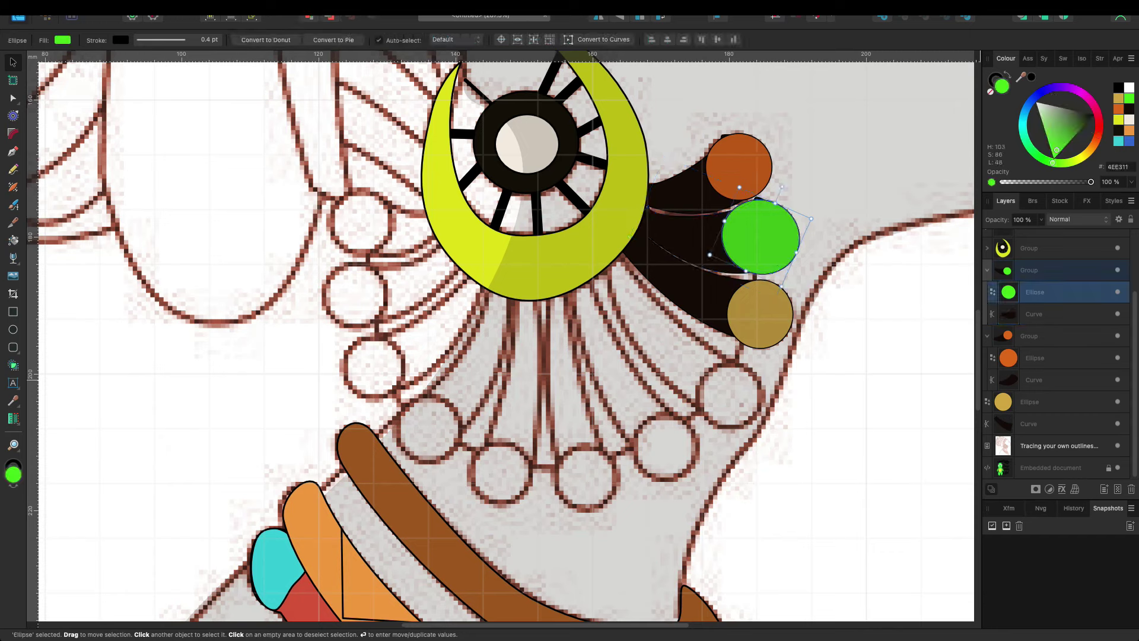
{"action": "left_click", "coordinate": [1029, 270]}
{"action": "left_click", "coordinate": [1034, 314]}
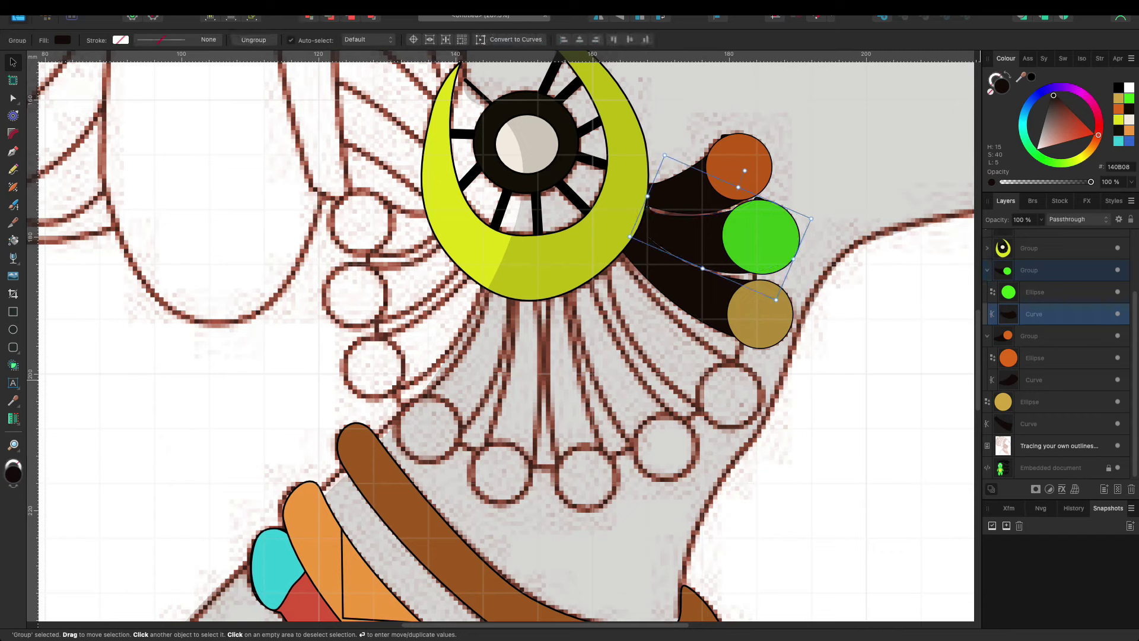
{"action": "left_click", "coordinate": [1030, 335]}
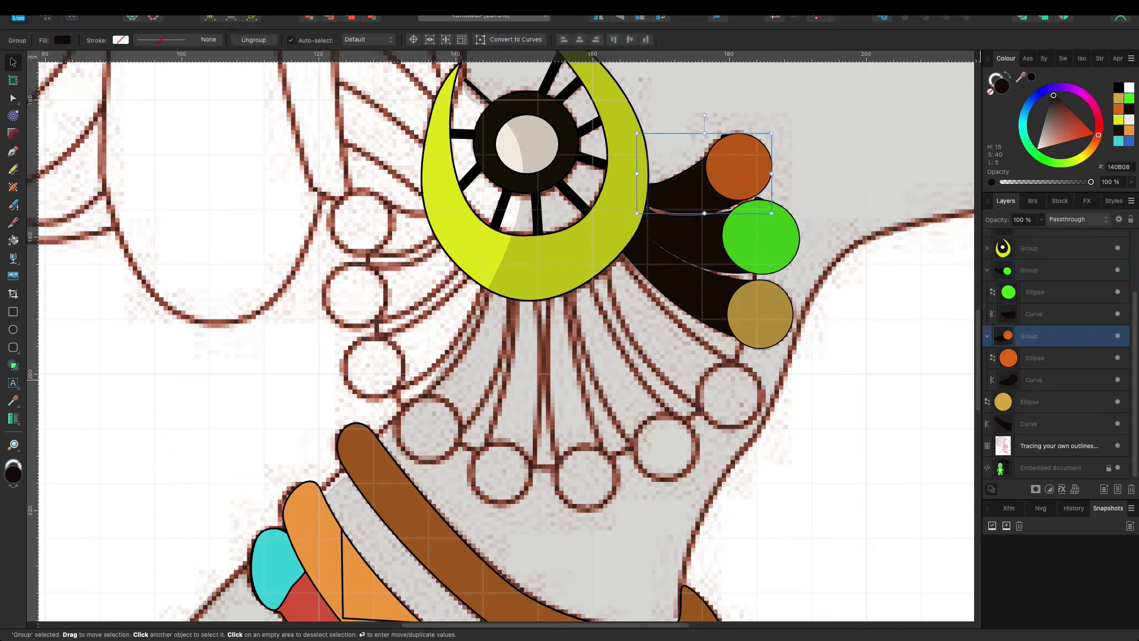
{"action": "left_click", "coordinate": [987, 336]}
{"action": "left_click", "coordinate": [987, 314]}
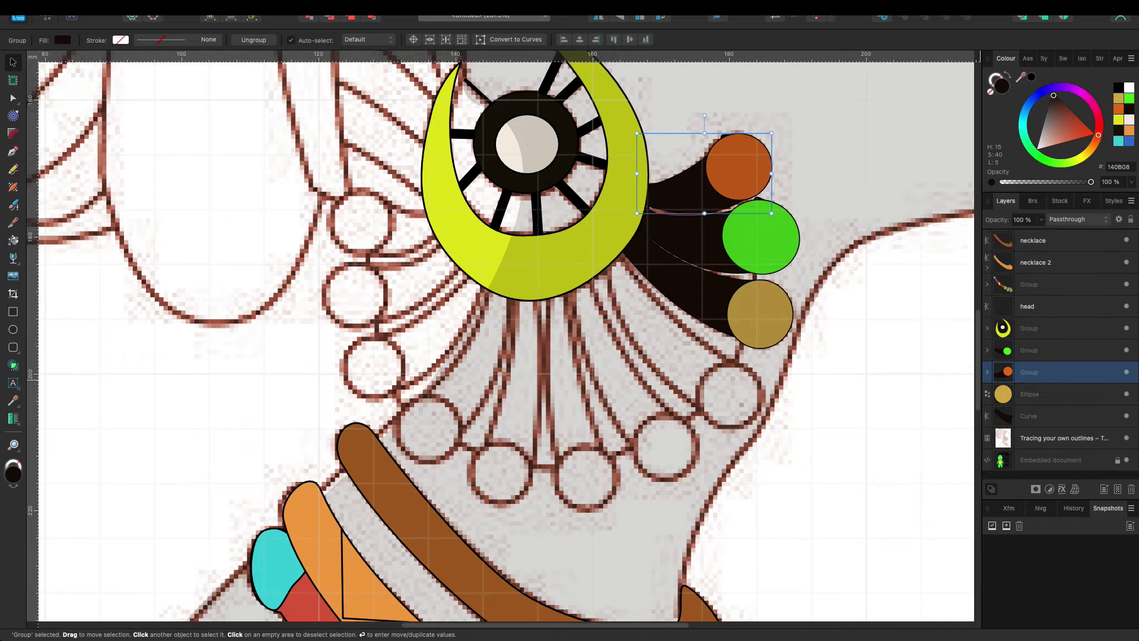
Step: Group the golden circle with its dark stem, then select the tracing image
{"action": "left_click", "coordinate": [1030, 394]}
{"action": "left_click", "coordinate": [1030, 416]}
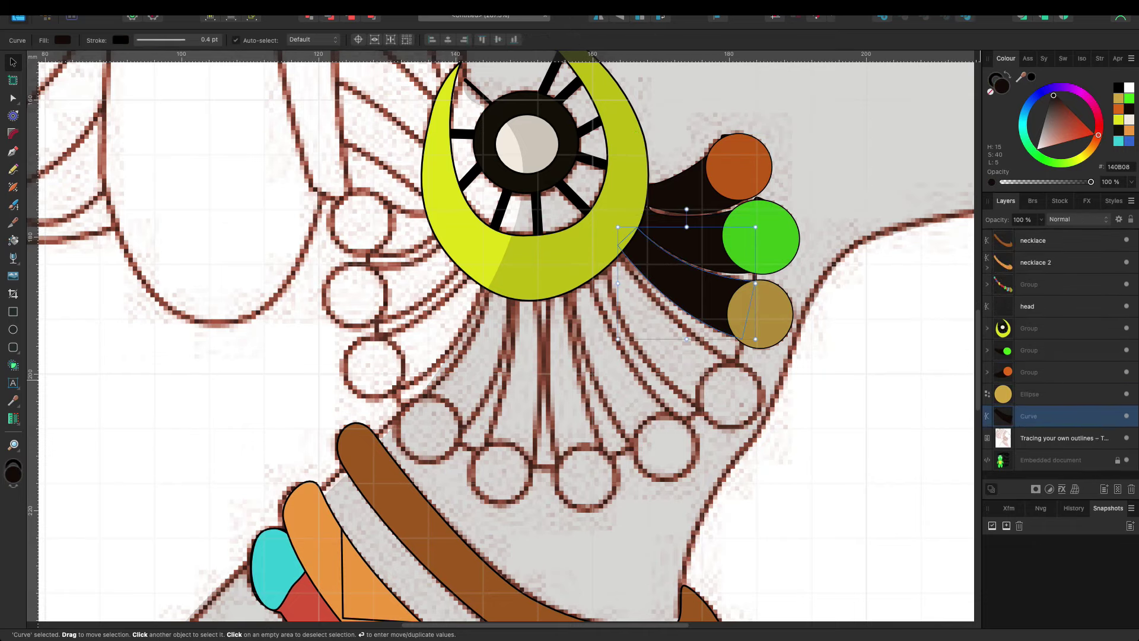
{"action": "left_click", "coordinate": [1003, 416], "text": "alt"}
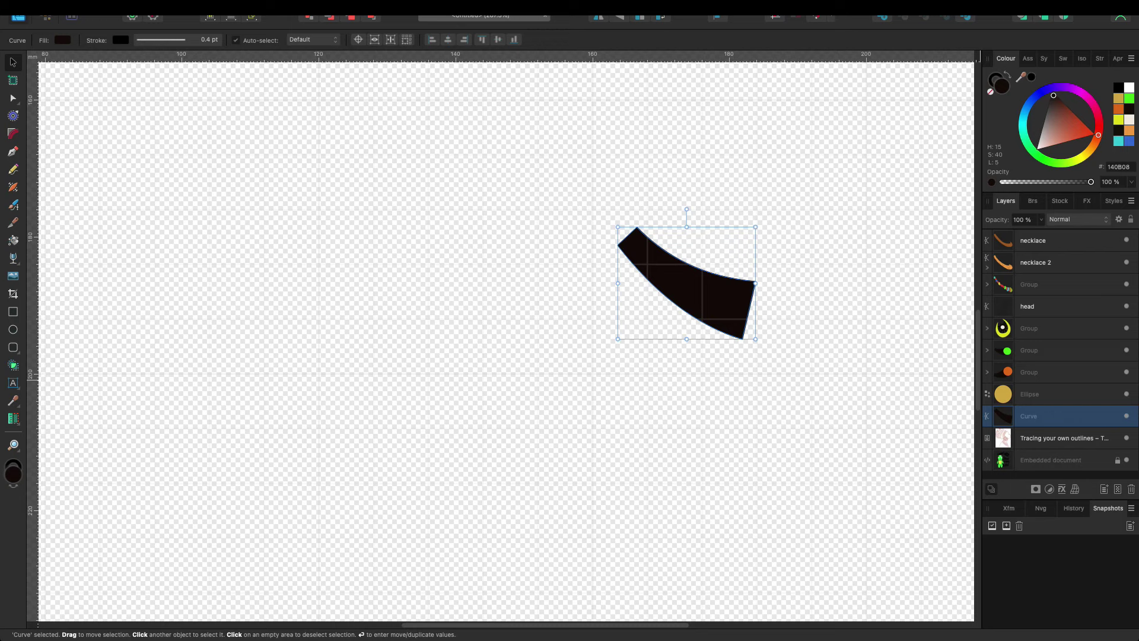
{"action": "left_click", "coordinate": [1030, 394]}
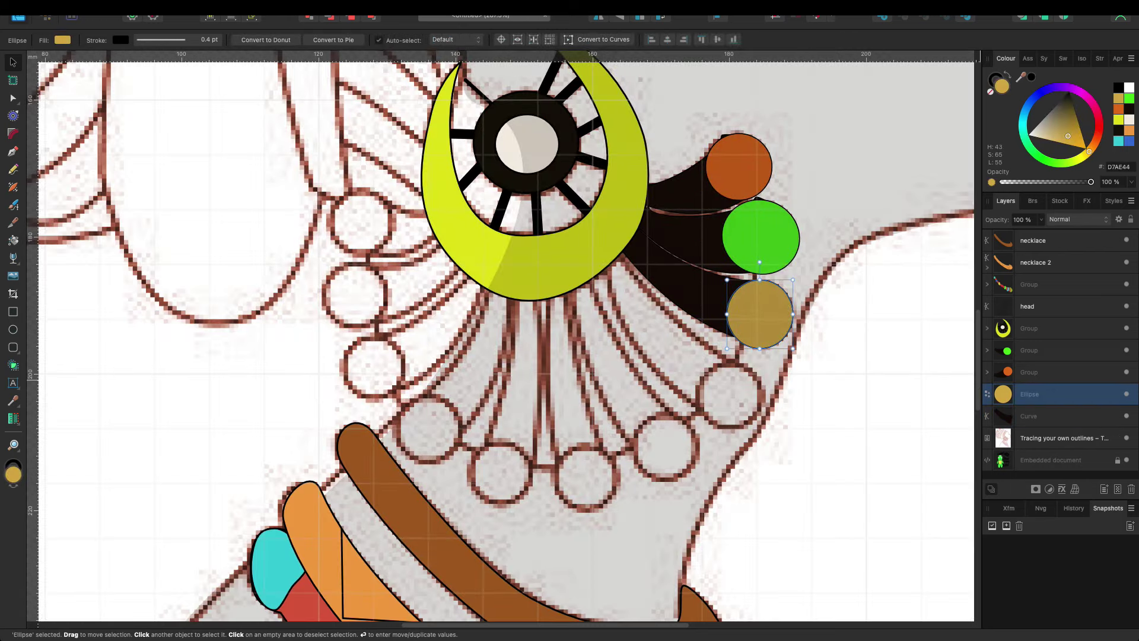
{"action": "left_click", "coordinate": [1030, 416], "text": "shift"}
{"action": "key", "text": "ctrl+g"}
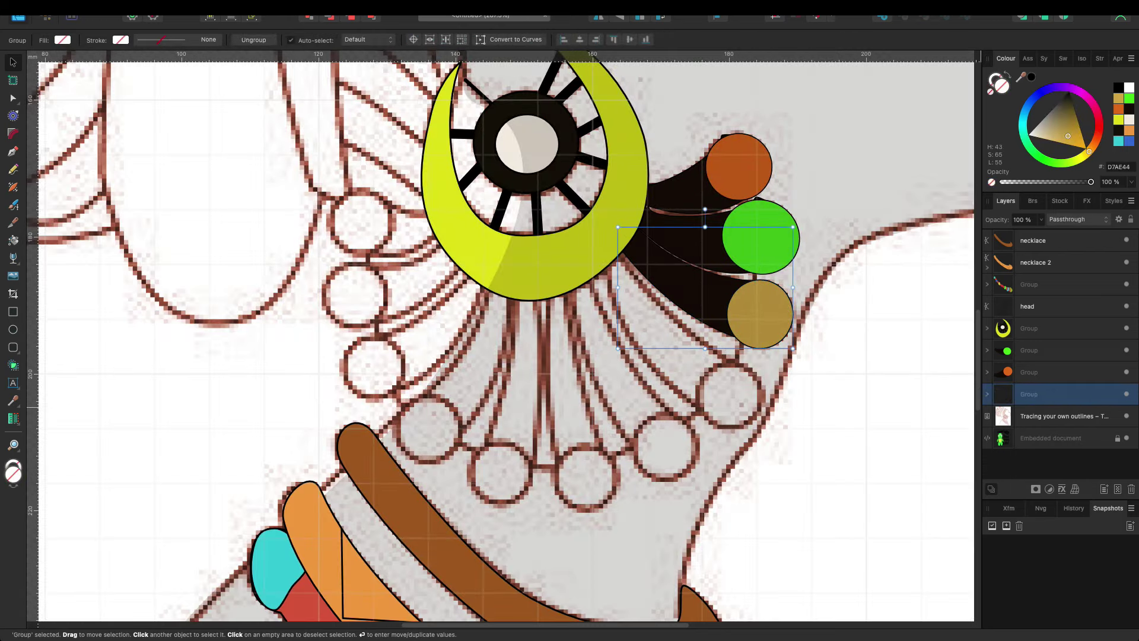
{"action": "left_click", "coordinate": [1062, 416]}
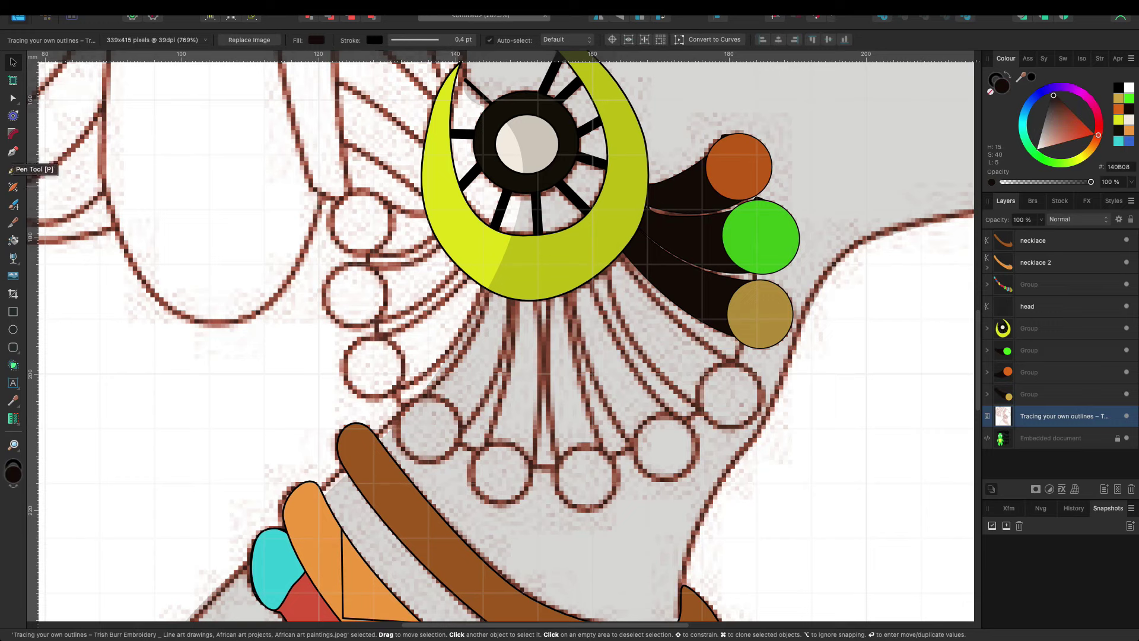
Step: Draw a curved strip below the crescent, ending beside the golden bead, and fill it black
{"action": "left_click", "coordinate": [13, 152]}
{"action": "left_click", "coordinate": [617, 250]}
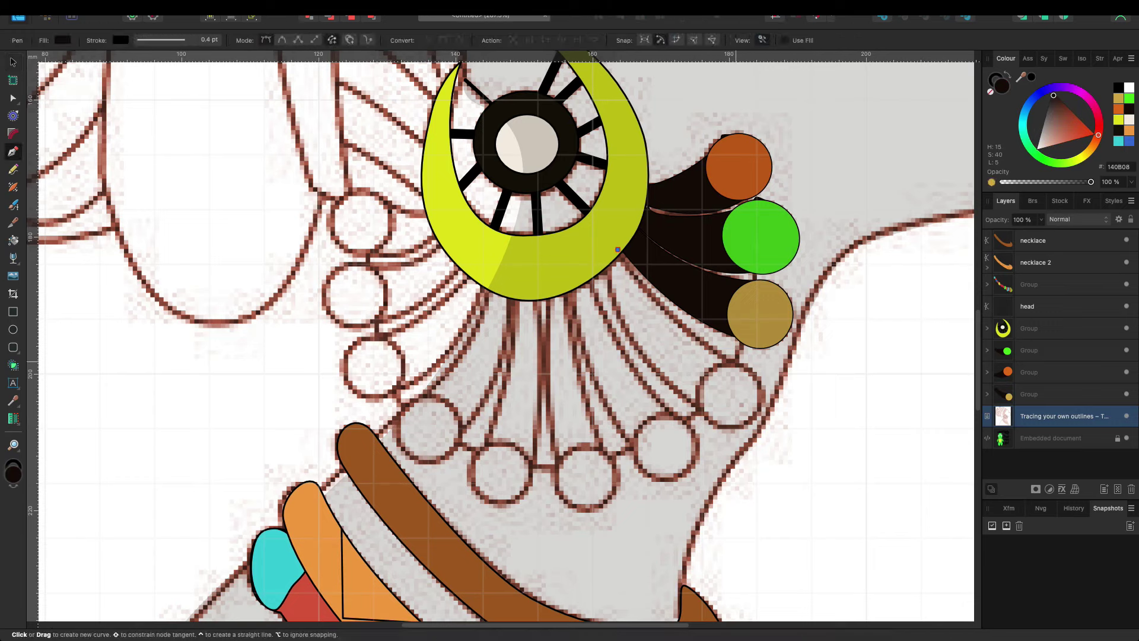
{"action": "left_click", "coordinate": [735, 362]}
{"action": "left_click", "coordinate": [699, 410]}
{"action": "left_click", "coordinate": [599, 259]}
{"action": "key", "text": "a"}
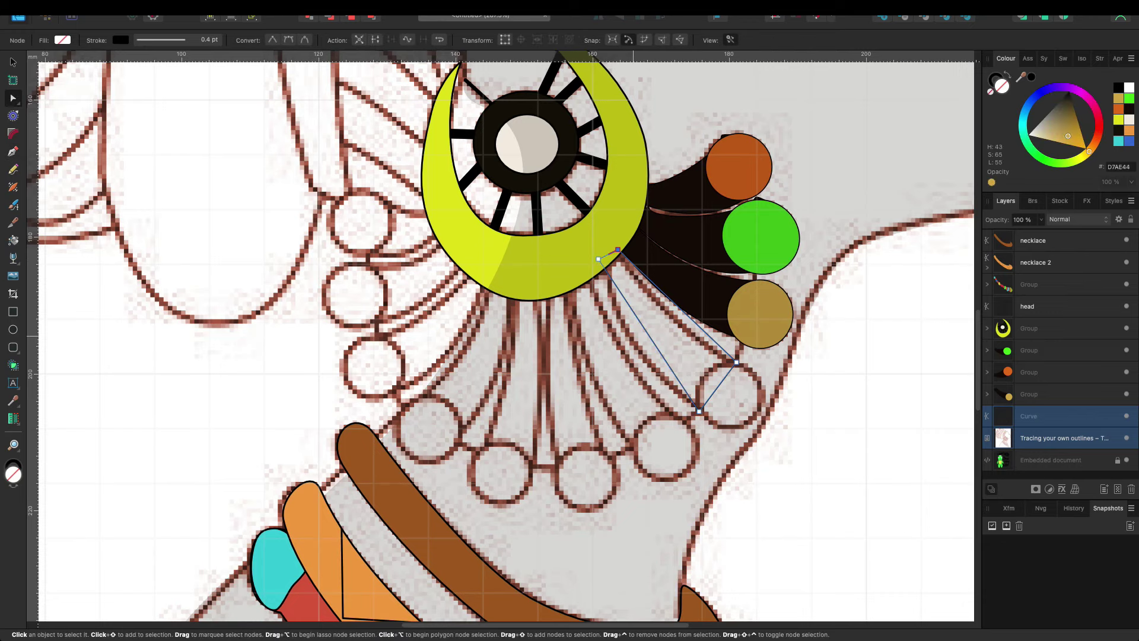
{"action": "left_click_drag", "start_coordinate": [649, 335], "coordinate": [638, 350]}
{"action": "left_click_drag", "start_coordinate": [679, 308], "coordinate": [690, 334]}
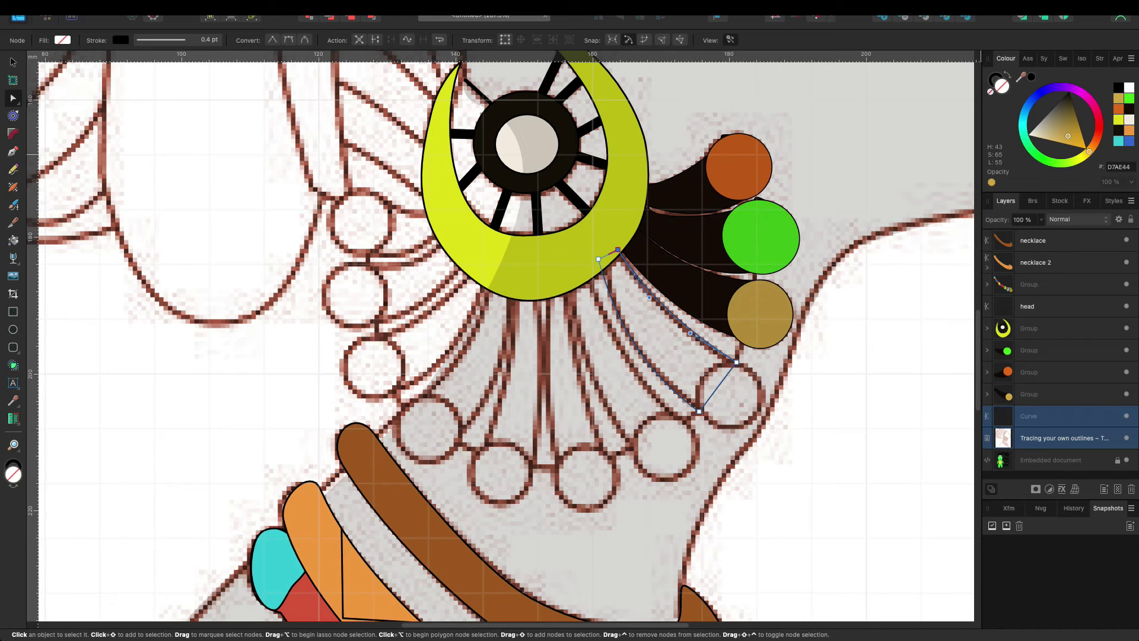
{"action": "left_click", "coordinate": [1119, 87]}
Step: Draw a cyan circle at the strip's lower tip and group it with the strip
{"action": "key", "text": "m"}
{"action": "key", "text": "ctrl+d"}
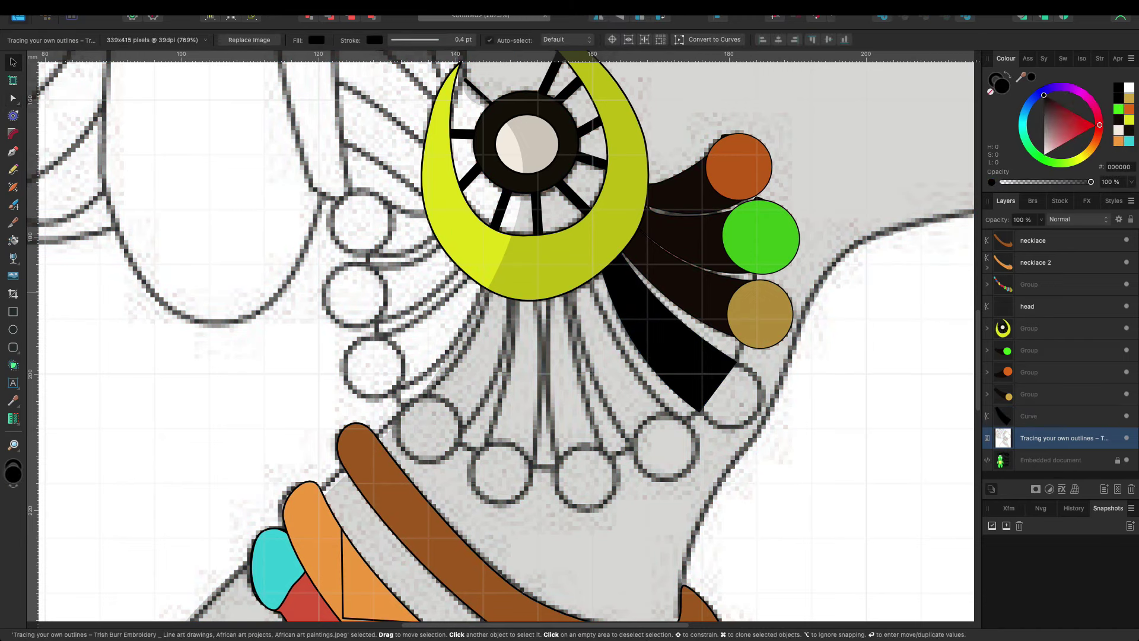
{"action": "left_click_drag", "start_coordinate": [702, 362], "coordinate": [764, 428]}
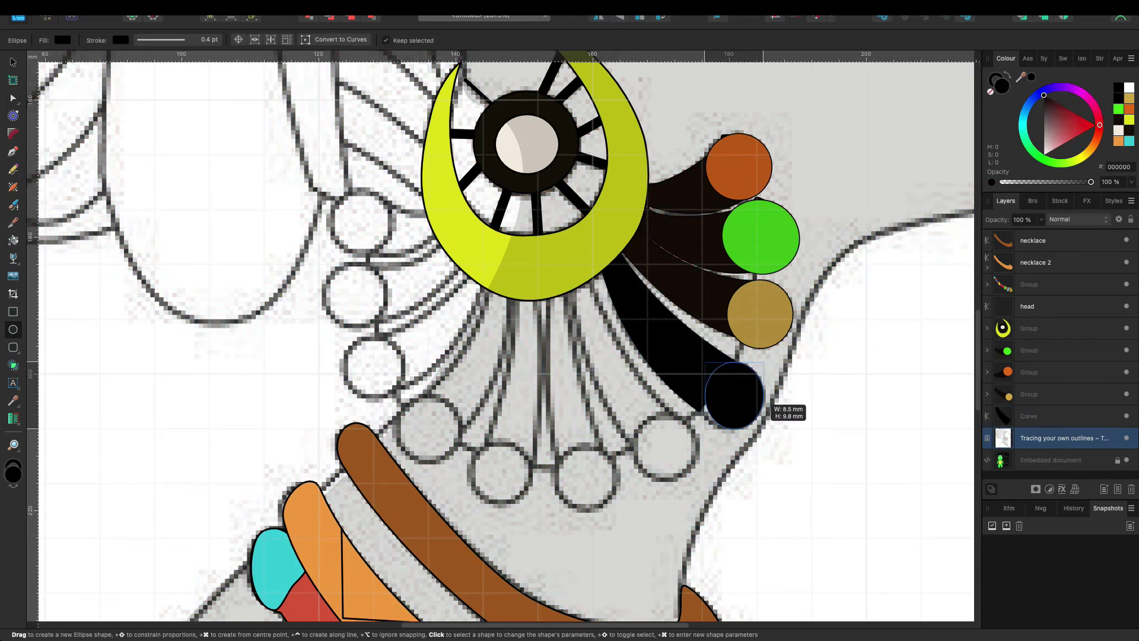
{"action": "left_click_drag", "start_coordinate": [702, 362], "coordinate": [699, 361]}
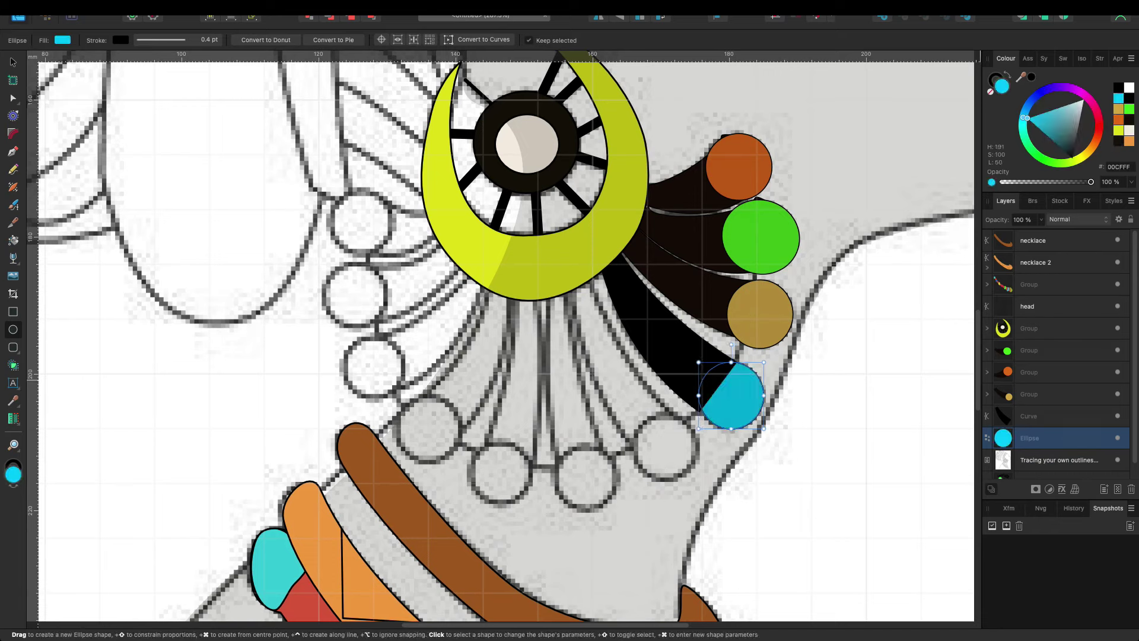
{"action": "left_click_drag", "start_coordinate": [1029, 438], "coordinate": [1030, 416]}
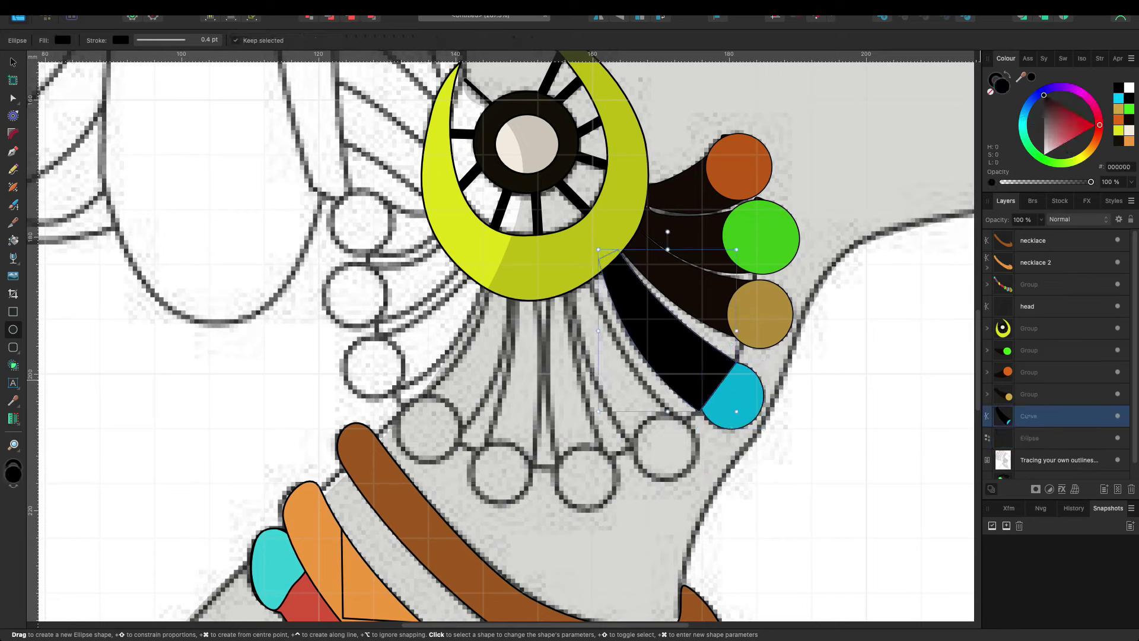
{"action": "left_click", "coordinate": [1029, 438], "text": "shift"}
{"action": "key", "text": "ctrl+g"}
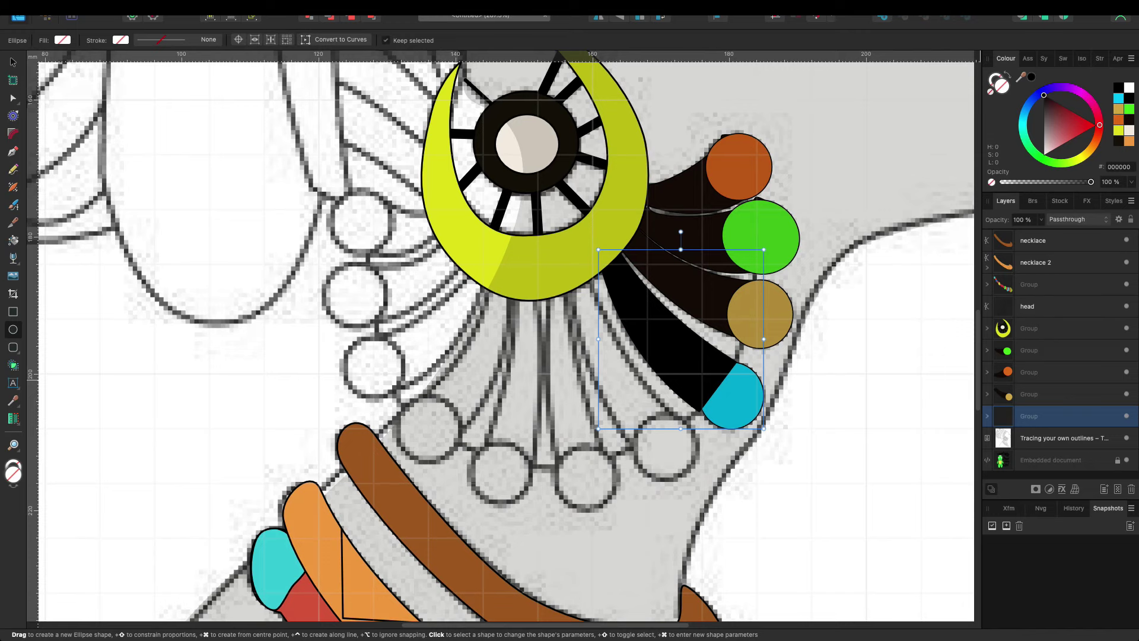
Step: Move the cyan circle above the strip, then duplicate the group and shift the copy down-left
{"action": "left_click", "coordinate": [987, 416]}
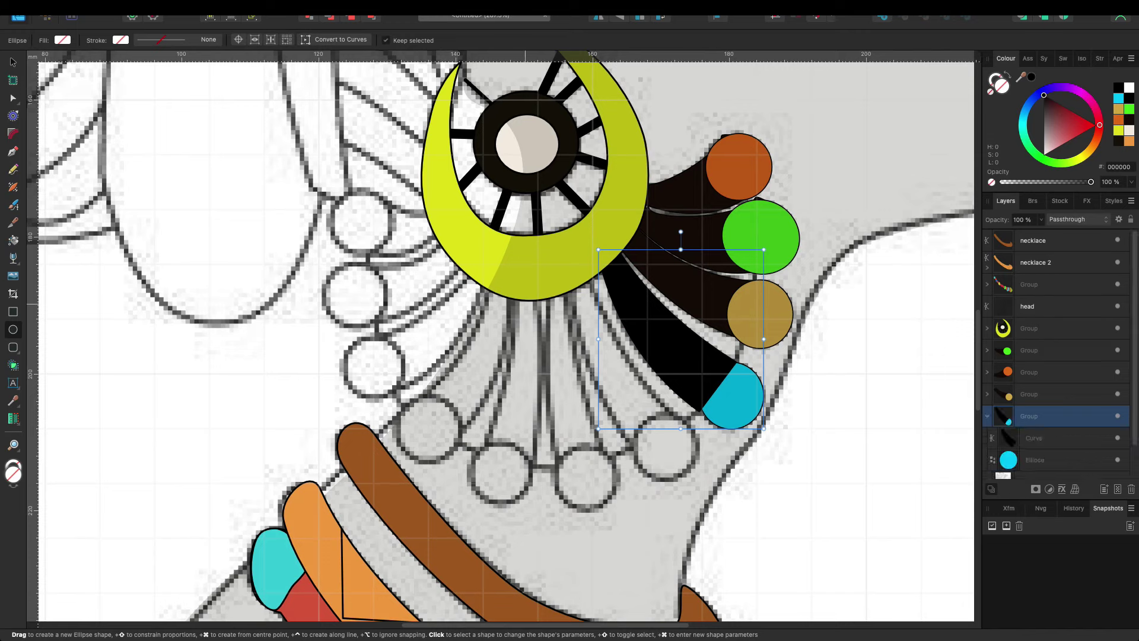
{"action": "left_click", "coordinate": [1027, 306]}
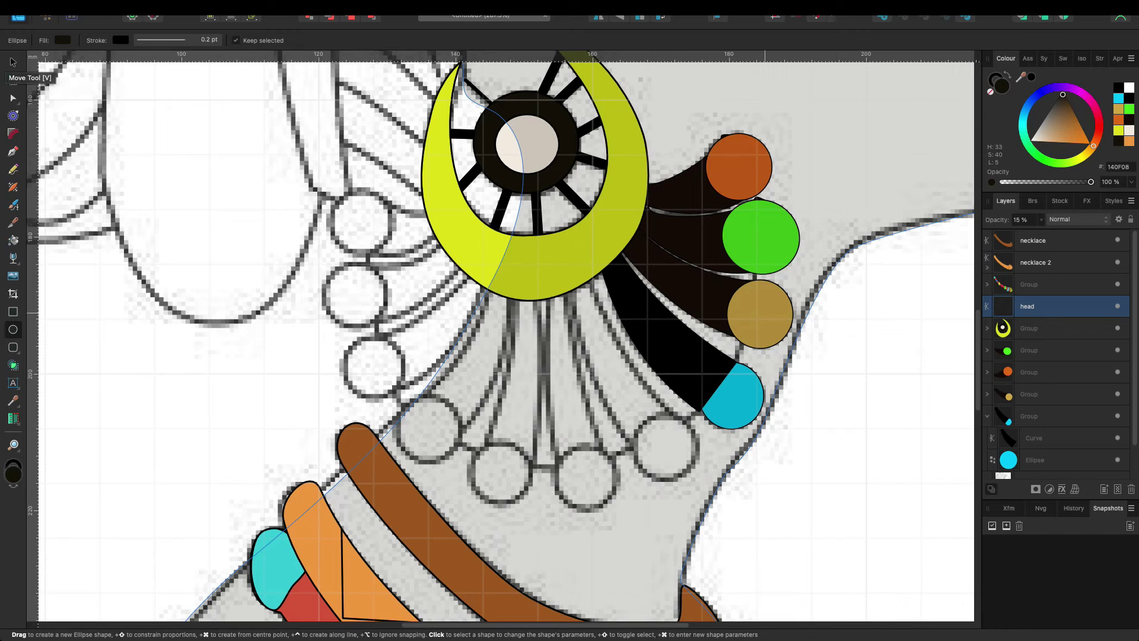
{"action": "left_click", "coordinate": [1035, 460]}
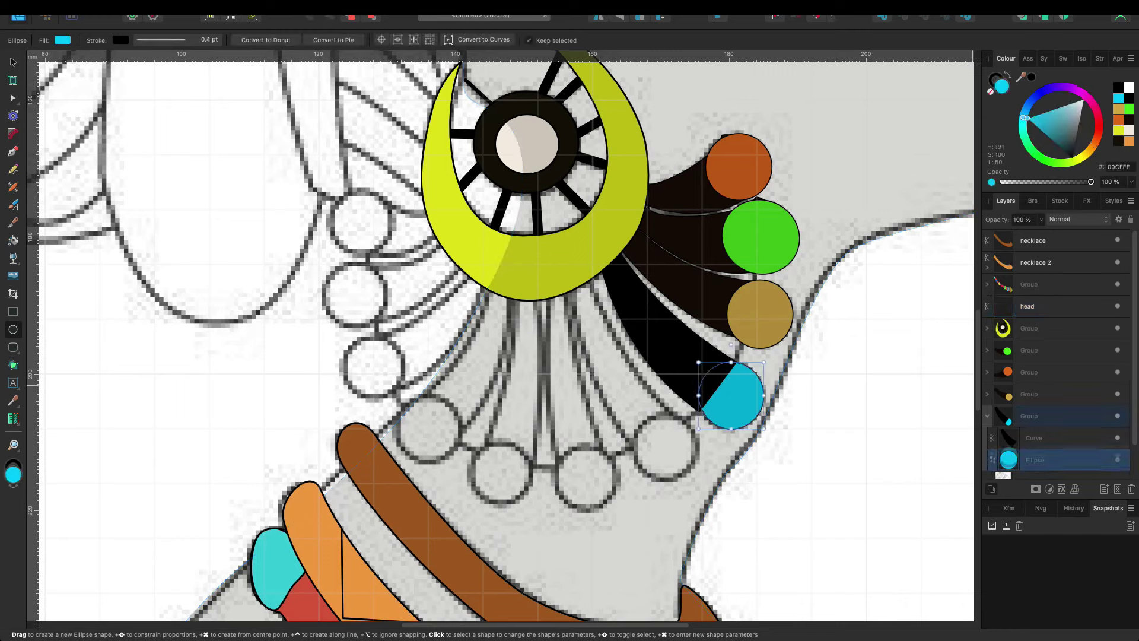
{"action": "left_click_drag", "start_coordinate": [1009, 460], "coordinate": [1009, 429]}
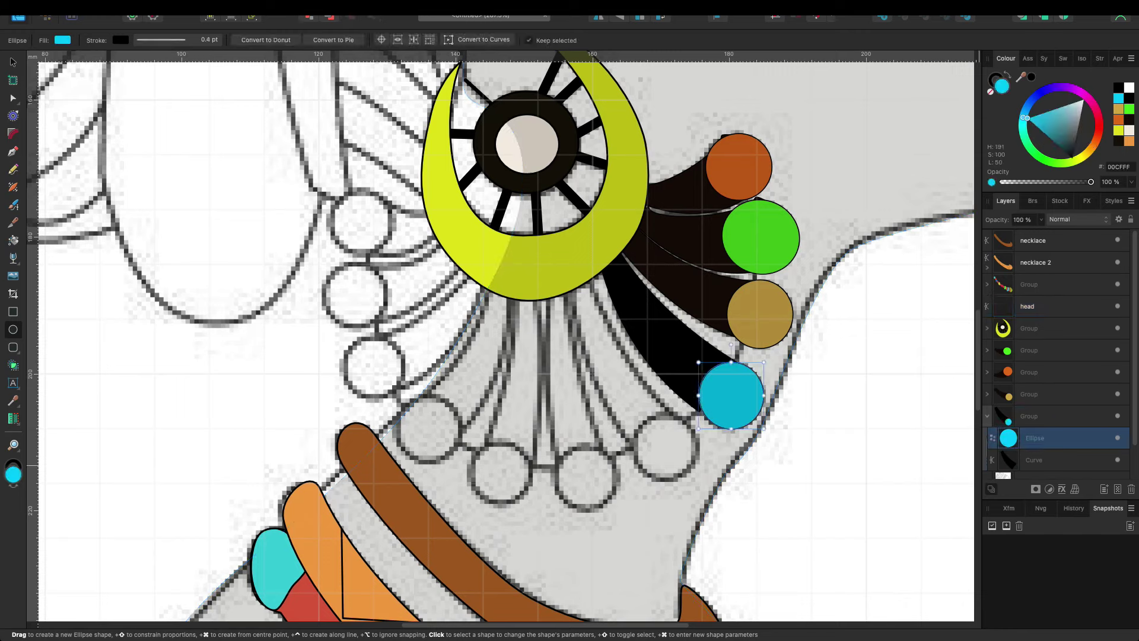
{"action": "left_click", "coordinate": [987, 416]}
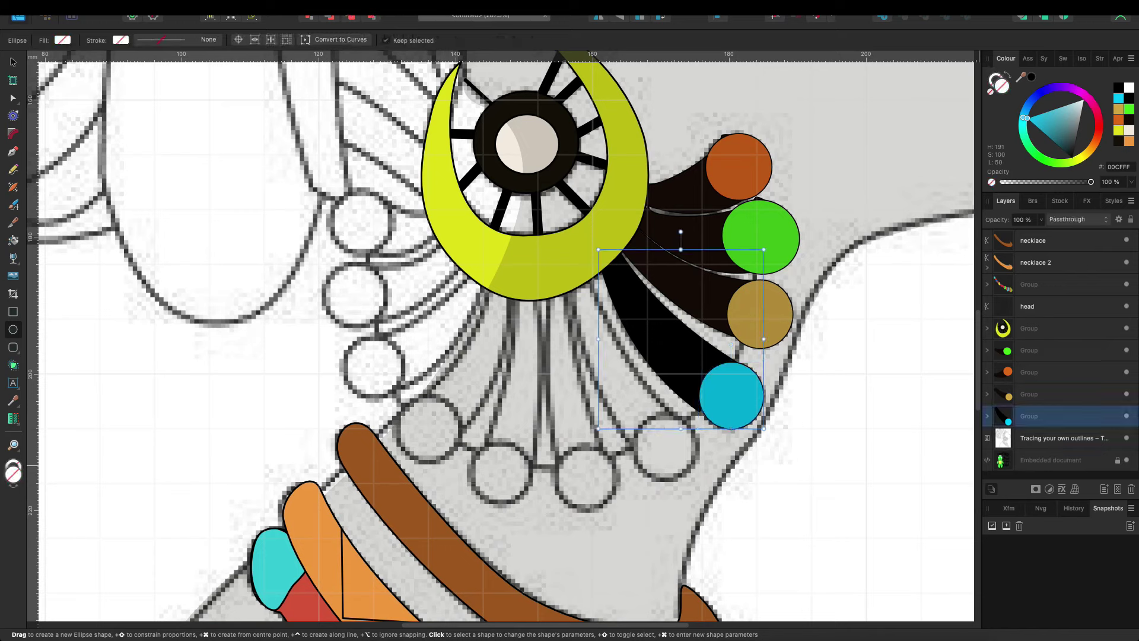
{"action": "key", "text": "super+j"}
{"action": "key", "text": "v"}
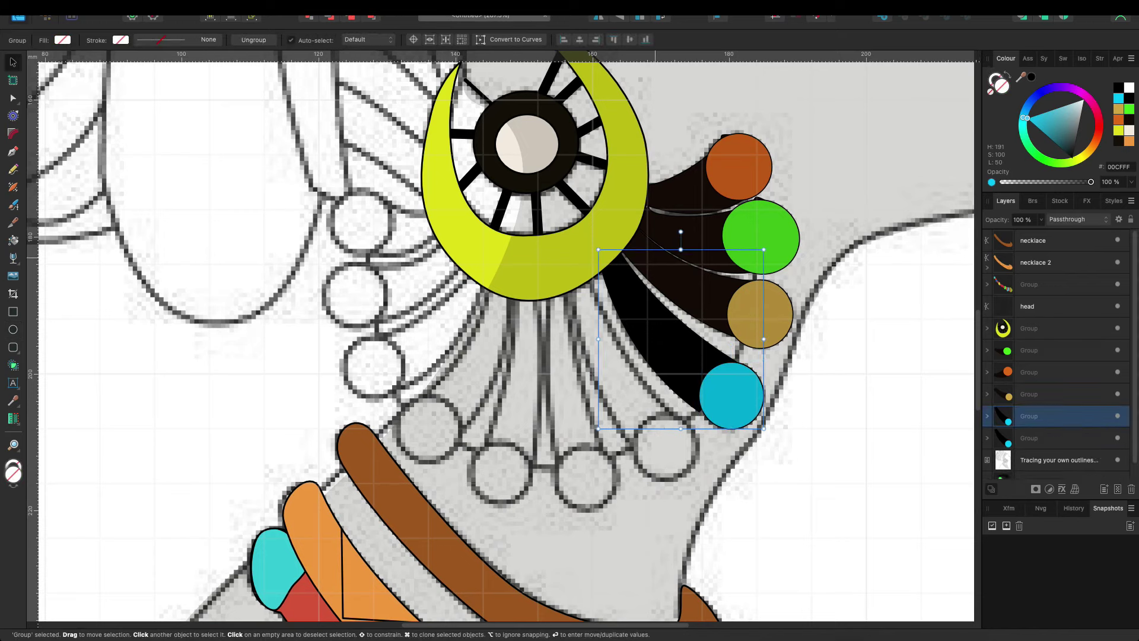
{"action": "left_click_drag", "start_coordinate": [731, 396], "coordinate": [697, 425]}
Step: Rotate the copied strip to fan below the cyan one and recolour its circle FF5400
{"action": "left_click_drag", "start_coordinate": [646, 260], "coordinate": [661, 278]}
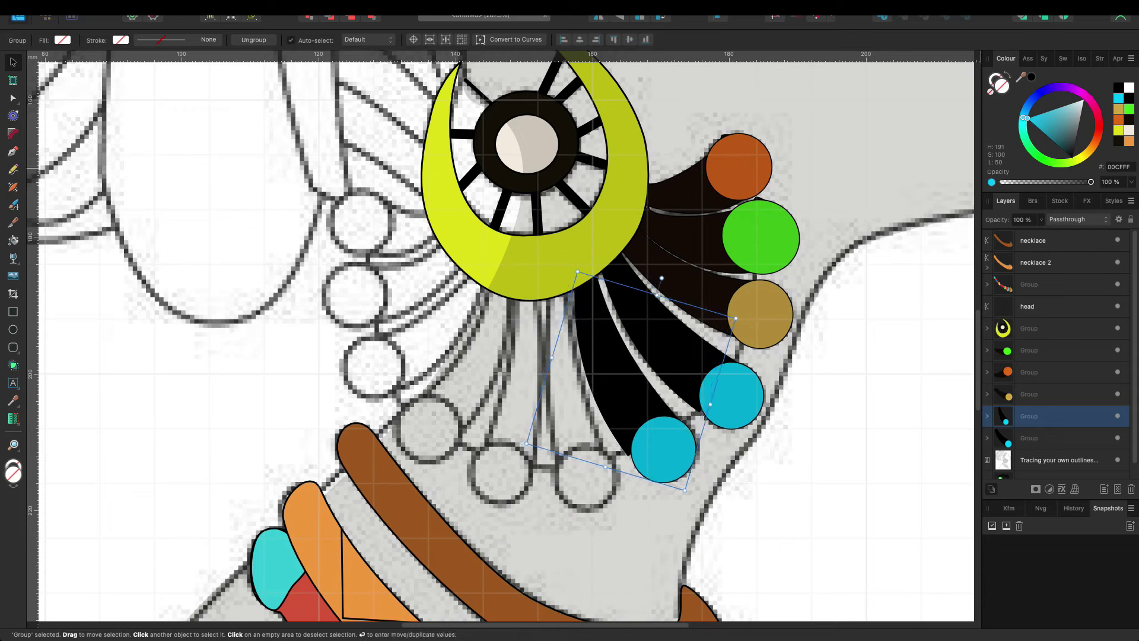
{"action": "left_click", "coordinate": [987, 416]}
{"action": "left_click", "coordinate": [1035, 424]}
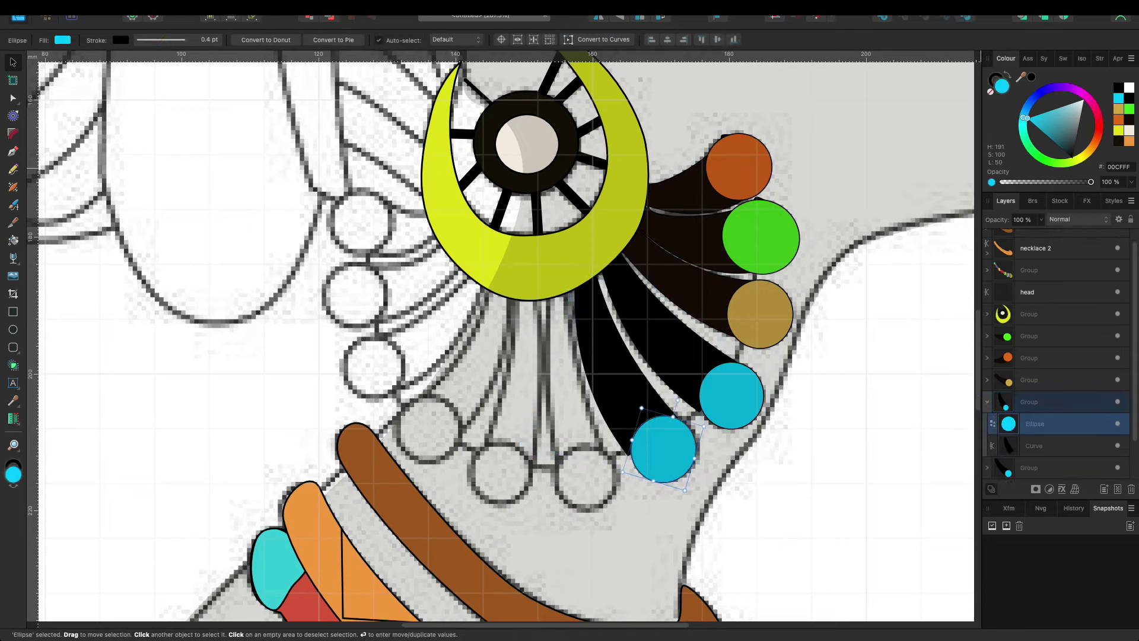
{"action": "left_click", "coordinate": [1096, 137]}
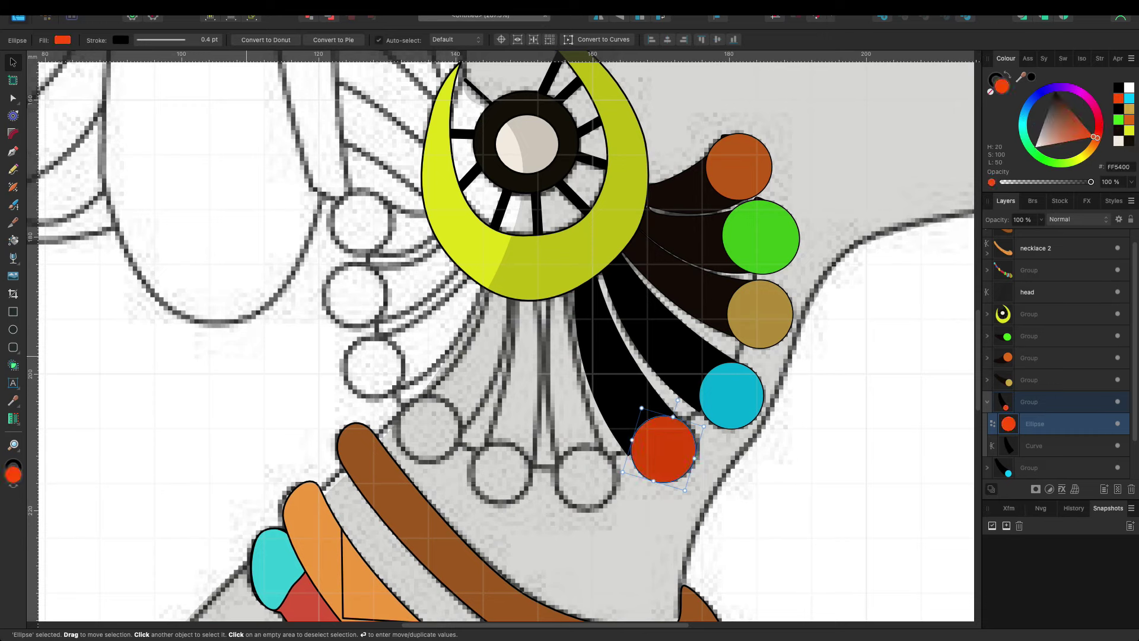
{"action": "left_click", "coordinate": [247, 356]}
{"action": "left_click", "coordinate": [1035, 402]}
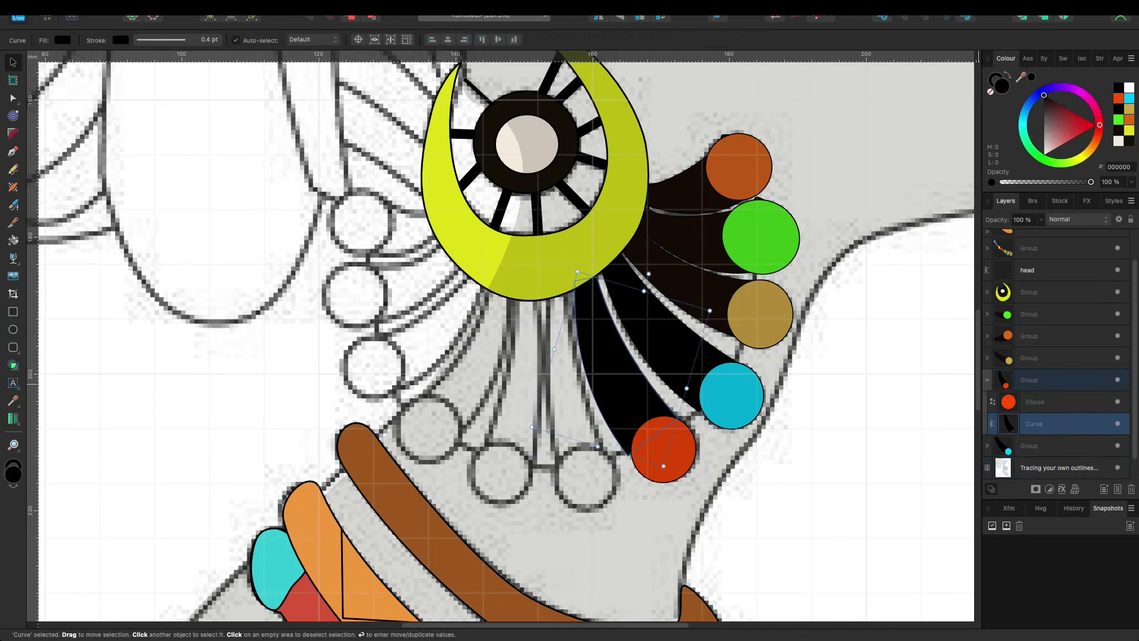
{"action": "left_click", "coordinate": [988, 380]}
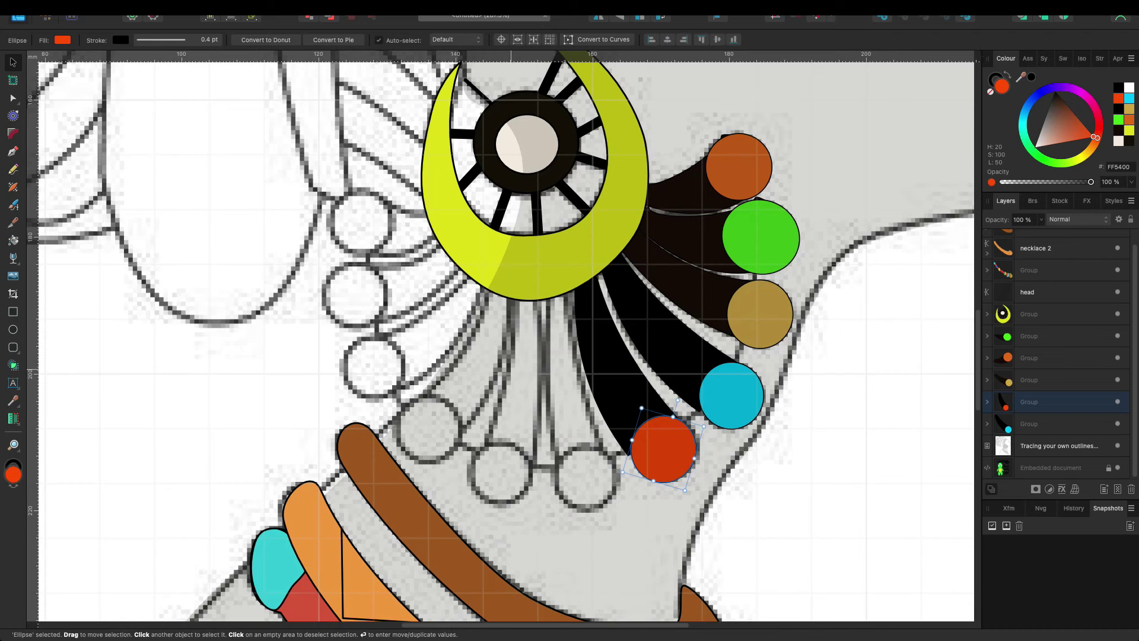
{"action": "left_click", "coordinate": [1059, 446]}
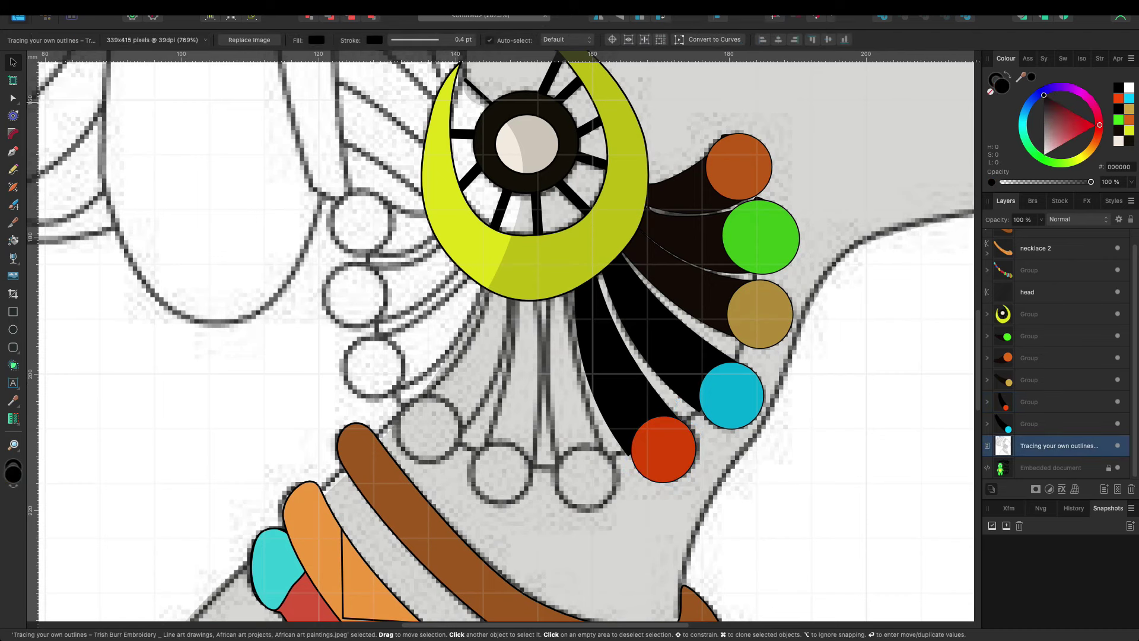
Step: Draw another strip under the crescent down to the bottom circles and curve its right edge
{"action": "key", "text": "p"}
{"action": "left_click", "coordinate": [547, 289]}
{"action": "left_click", "coordinate": [556, 465]}
{"action": "left_click", "coordinate": [608, 456]}
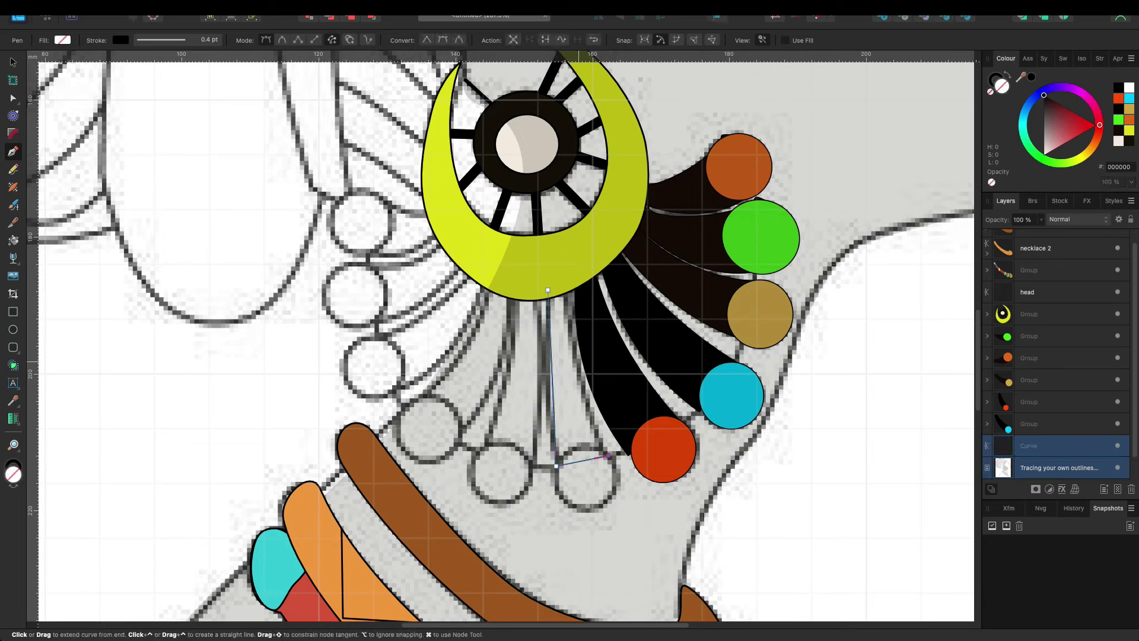
{"action": "left_click", "coordinate": [547, 290]}
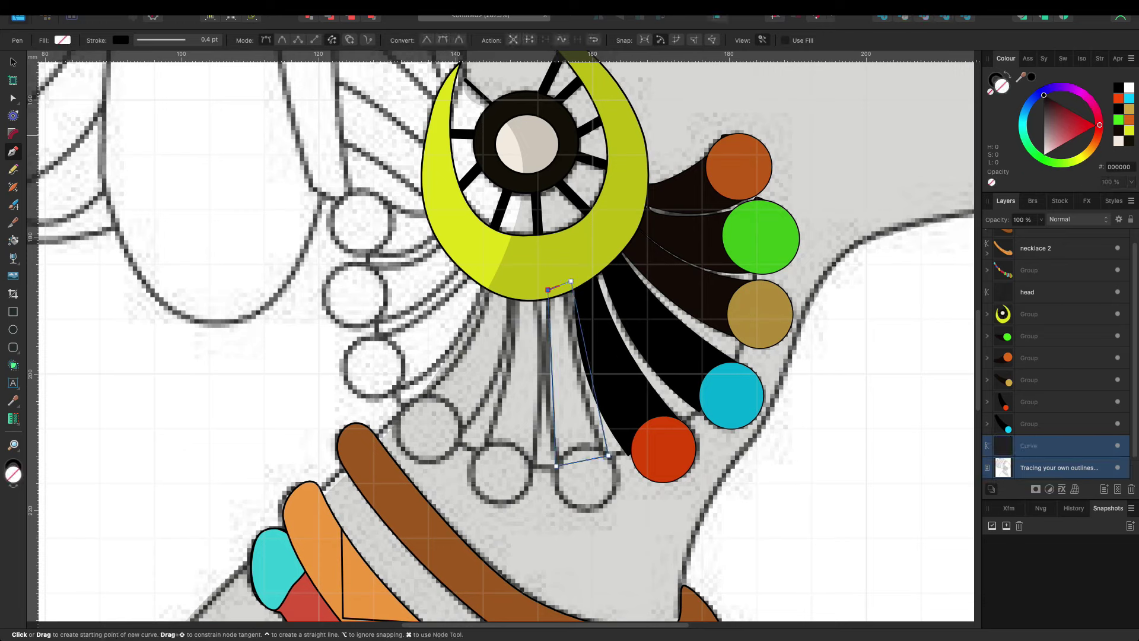
{"action": "key", "text": "a"}
{"action": "left_click_drag", "start_coordinate": [587, 368], "coordinate": [548, 375]}
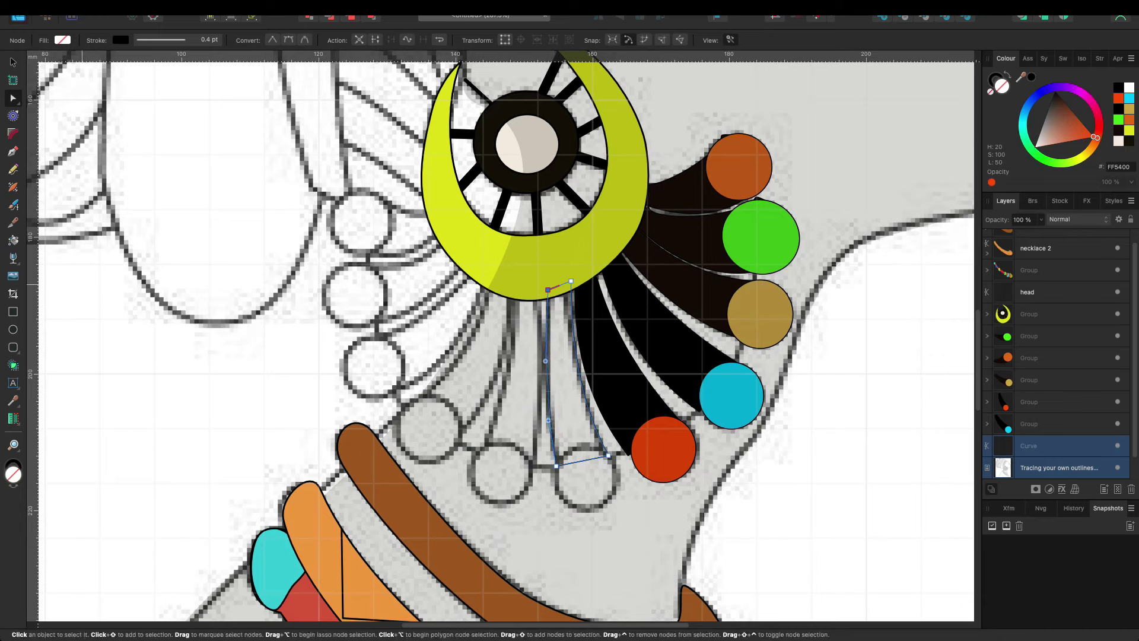
Step: Draw a violet-blue circle at the new strip's tip
{"action": "key", "text": "Escape"}
{"action": "key", "text": "m"}
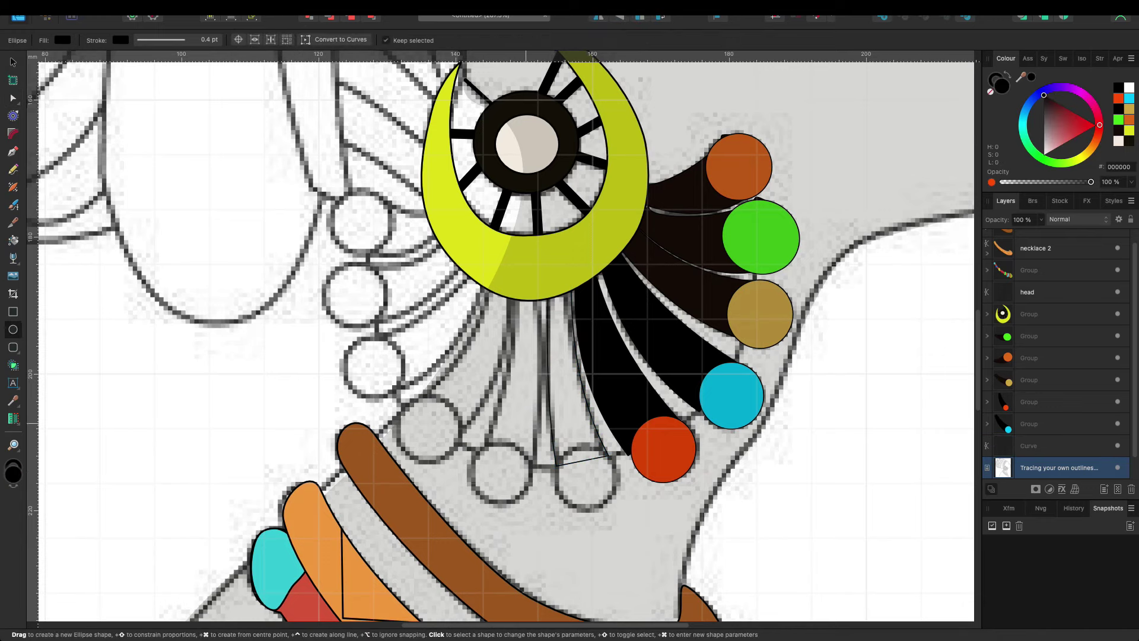
{"action": "left_click_drag", "start_coordinate": [563, 446], "coordinate": [614, 509]}
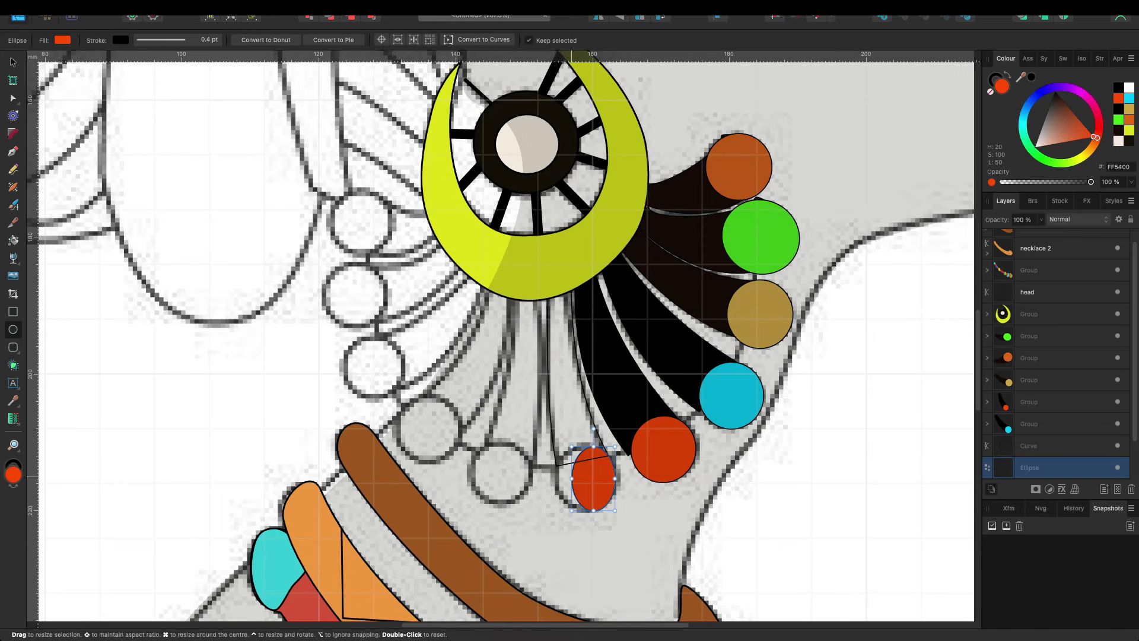
{"action": "left_click_drag", "start_coordinate": [585, 446], "coordinate": [585, 446]}
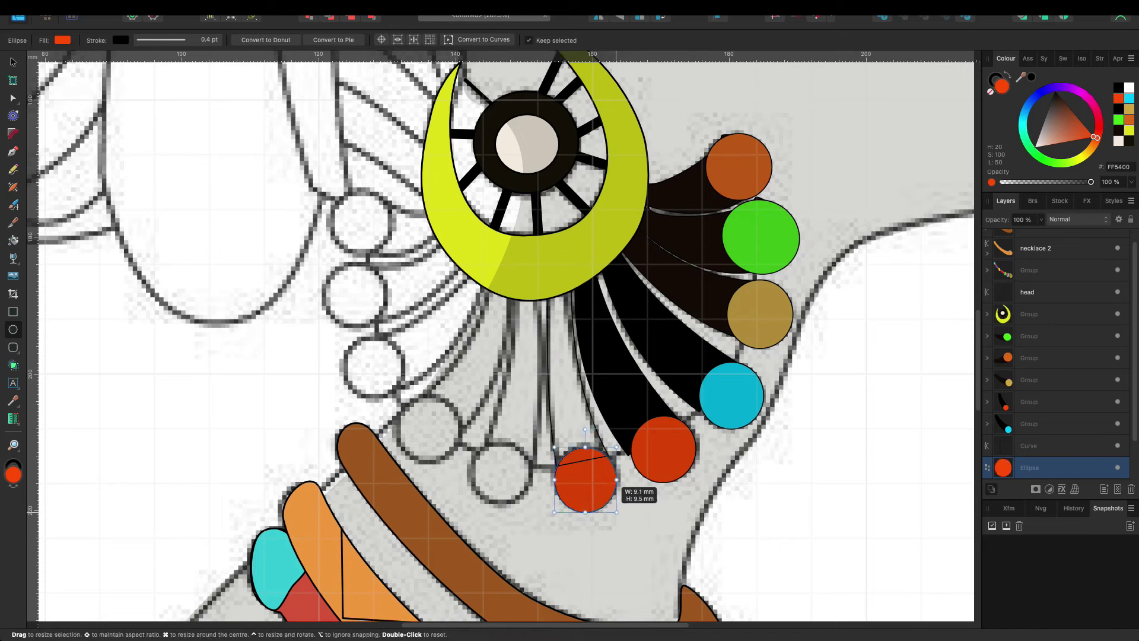
{"action": "left_click", "coordinate": [1055, 89]}
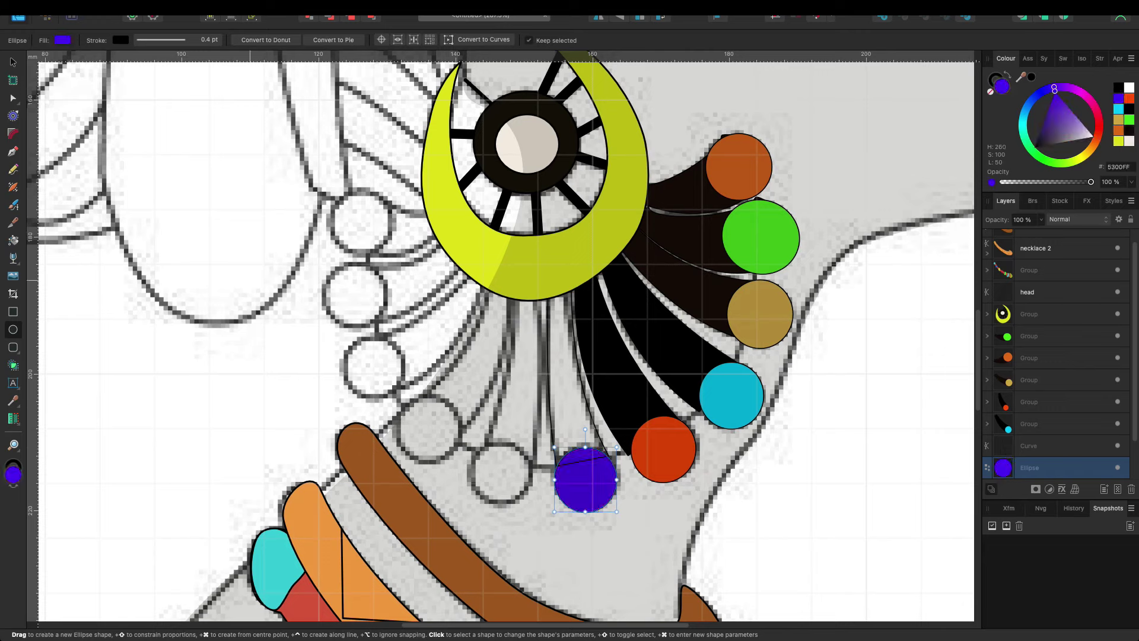
Step: Fill the strand black, put the blue circle in front of it, and group both
{"action": "key", "text": "v"}
{"action": "left_click", "coordinate": [831, 475]}
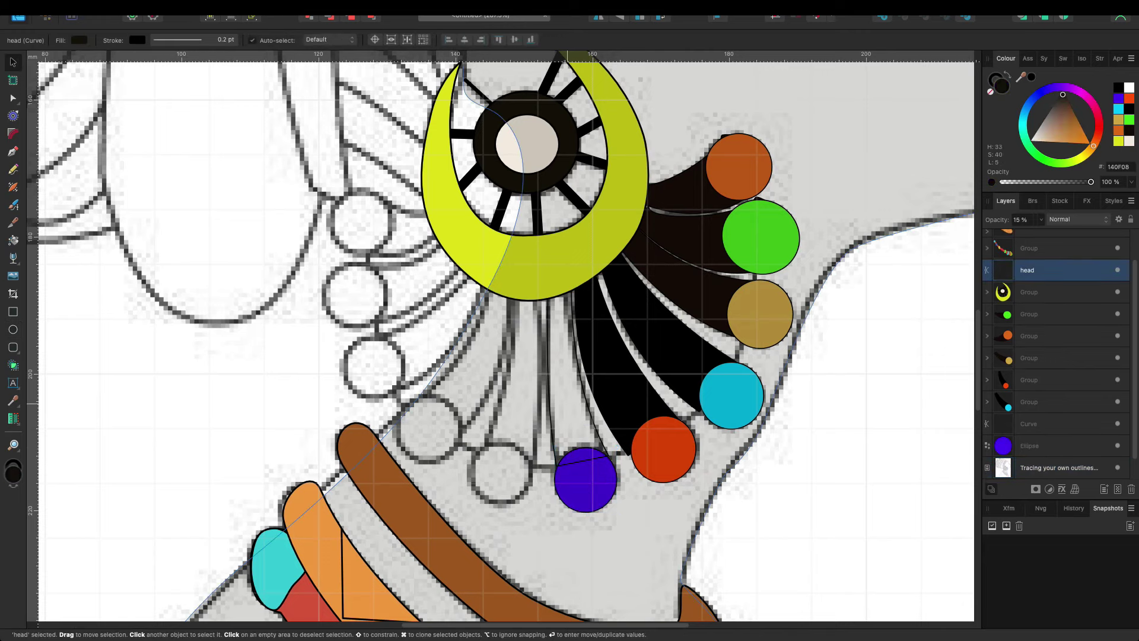
{"action": "left_click", "coordinate": [1029, 423]}
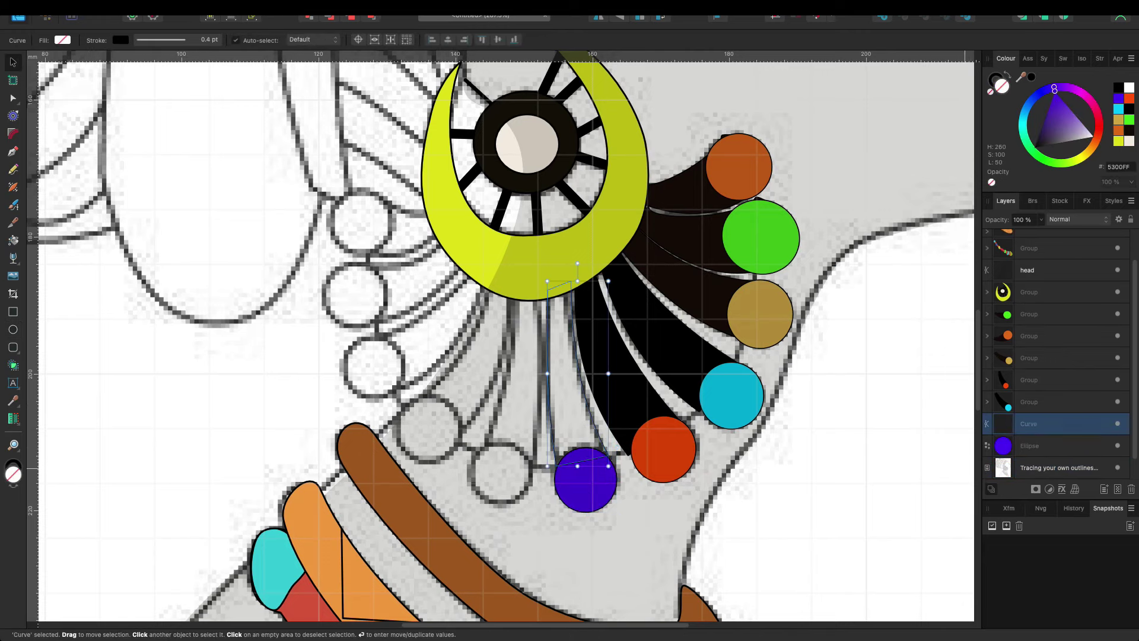
{"action": "left_click", "coordinate": [1119, 88]}
{"action": "left_click_drag", "start_coordinate": [1030, 446], "coordinate": [1028, 423]}
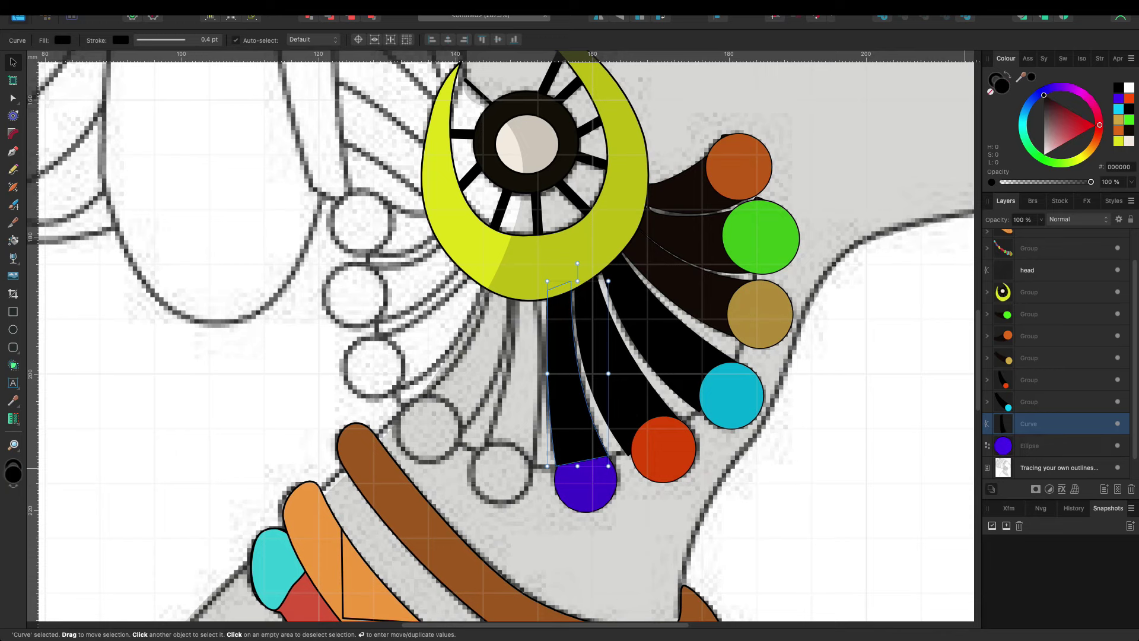
{"action": "left_click_drag", "start_coordinate": [1029, 423], "coordinate": [1028, 423]}
{"action": "left_click", "coordinate": [1029, 424]}
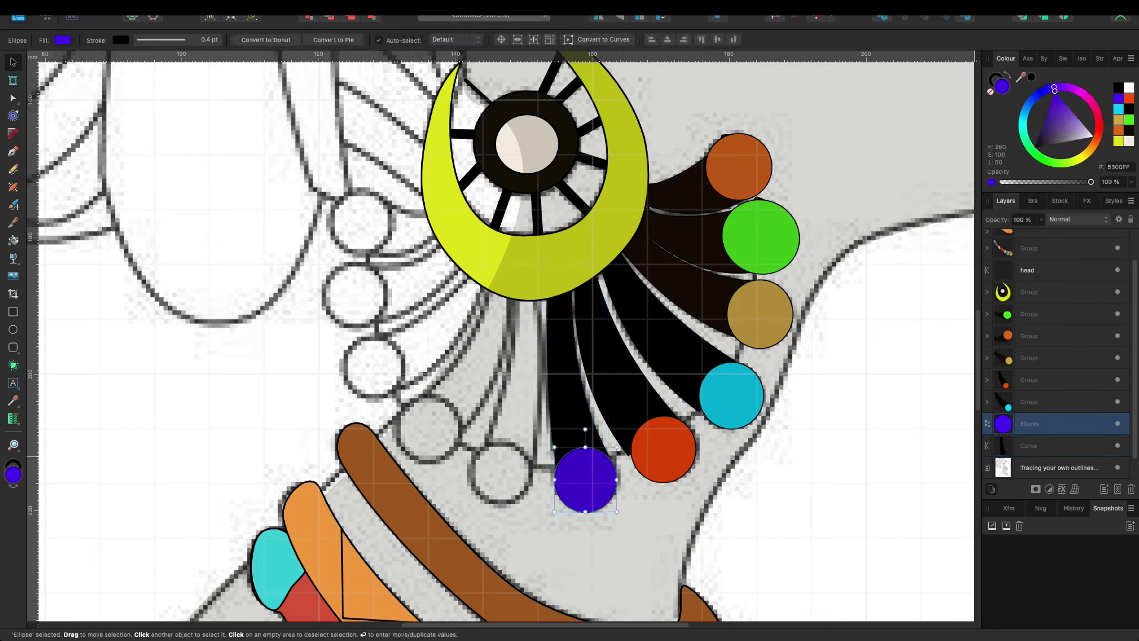
{"action": "left_click", "coordinate": [1030, 446], "text": "shift"}
{"action": "key", "text": "ctrl+g"}
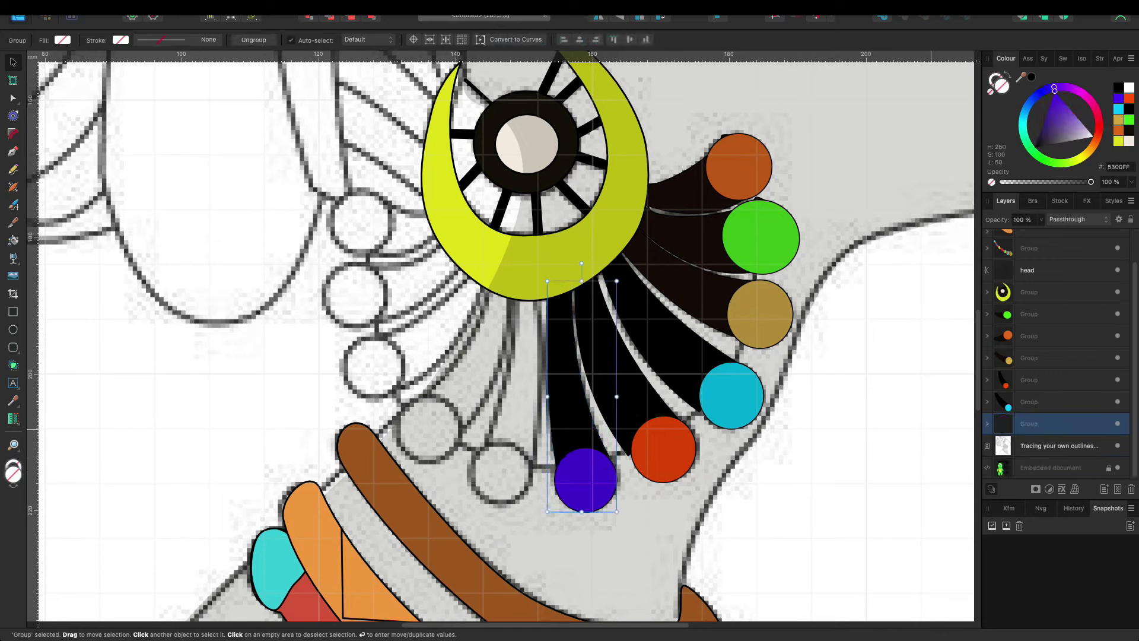
{"action": "left_click", "coordinate": [1059, 445]}
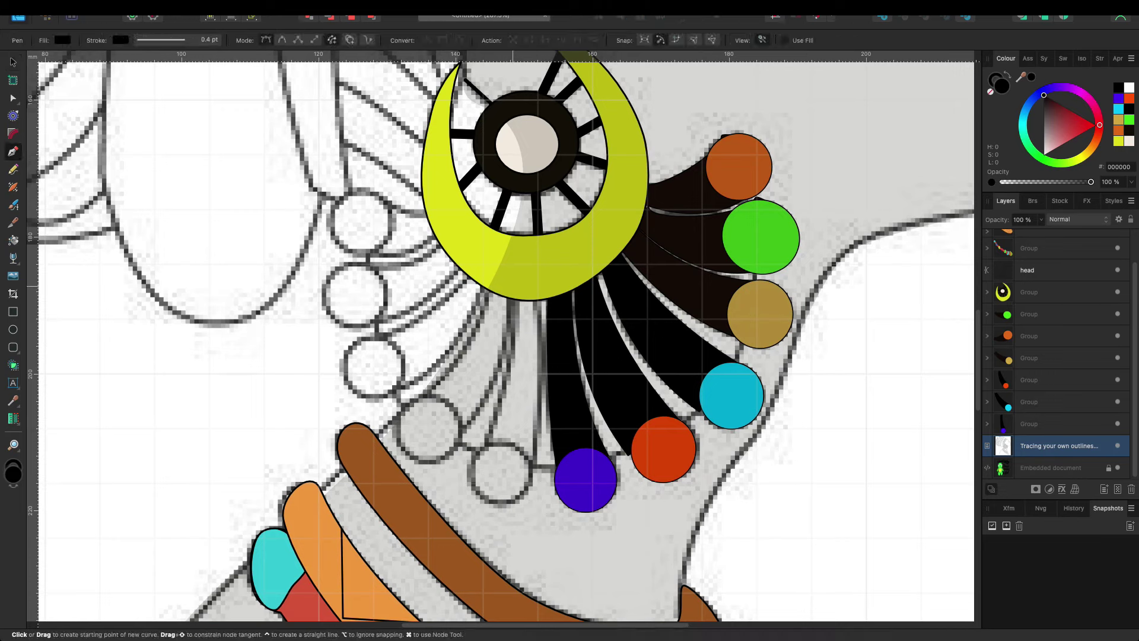
Step: Draw a black strand under the crescent, left of the blue one, and curve its left edge
{"action": "left_click", "coordinate": [511, 289]}
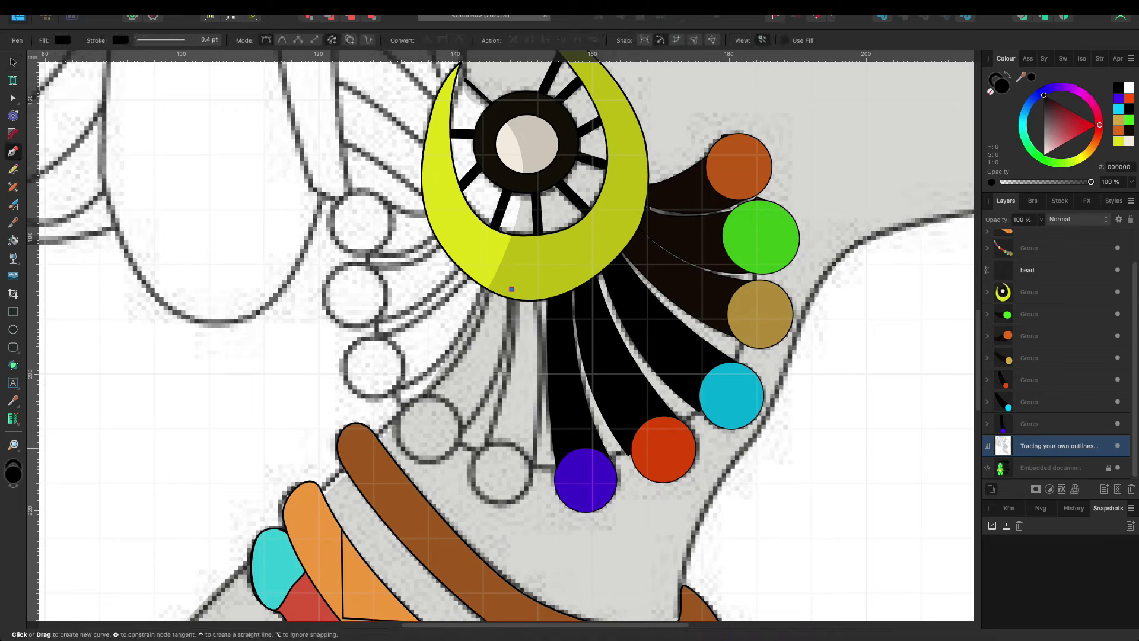
{"action": "left_click", "coordinate": [485, 446]}
{"action": "left_click", "coordinate": [534, 465]}
{"action": "left_click", "coordinate": [542, 291]}
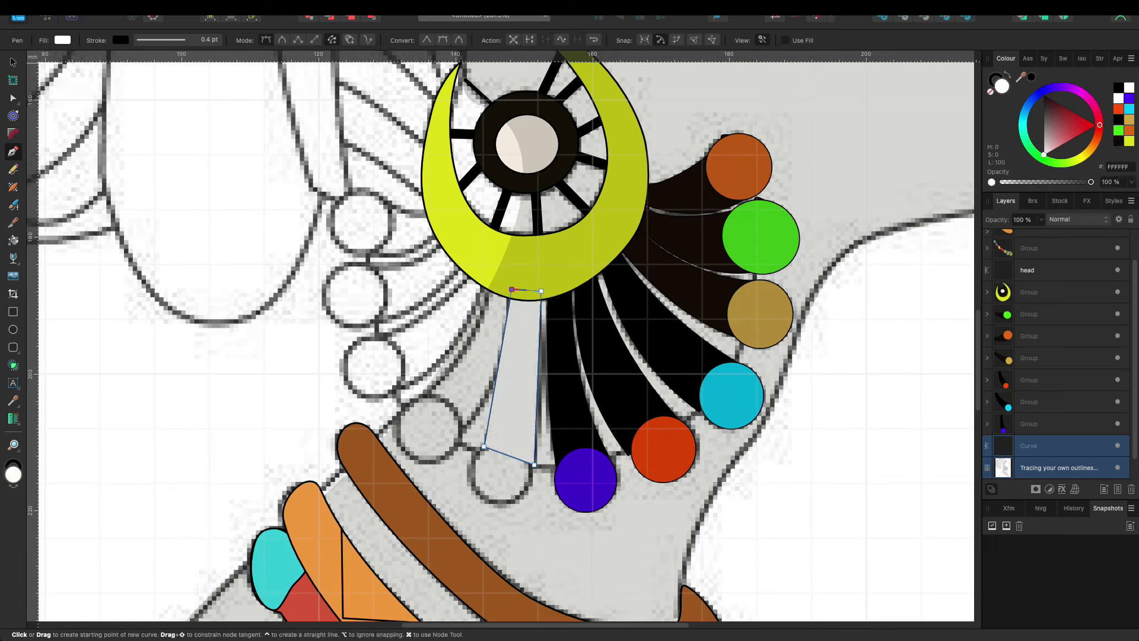
{"action": "left_click", "coordinate": [1118, 88]}
{"action": "key", "text": "a"}
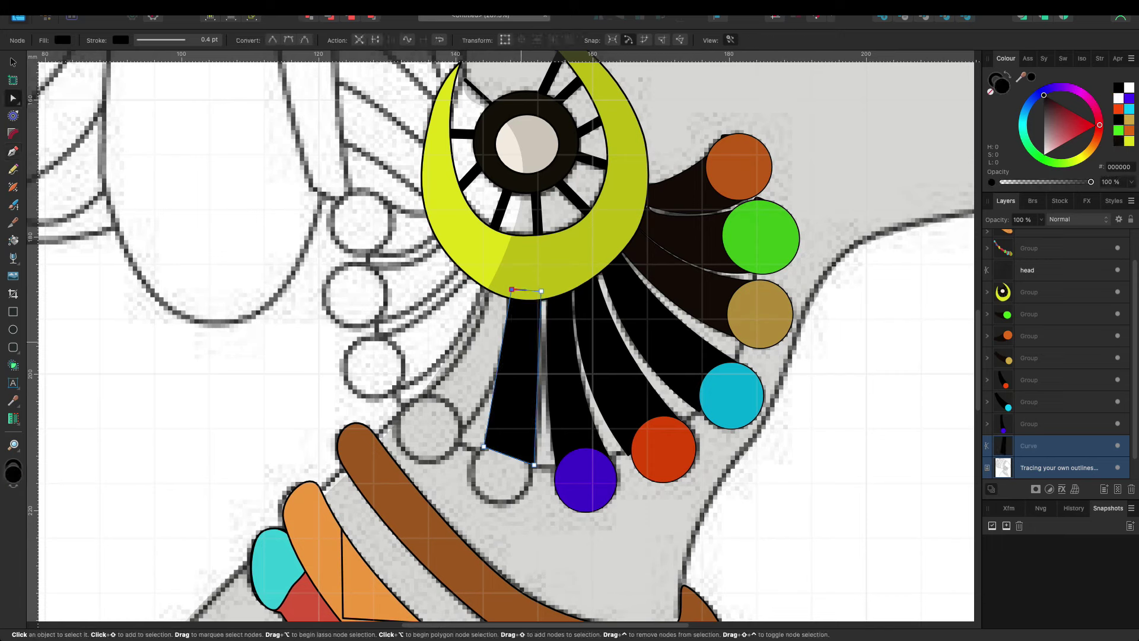
{"action": "left_click_drag", "start_coordinate": [498, 368], "coordinate": [508, 367]}
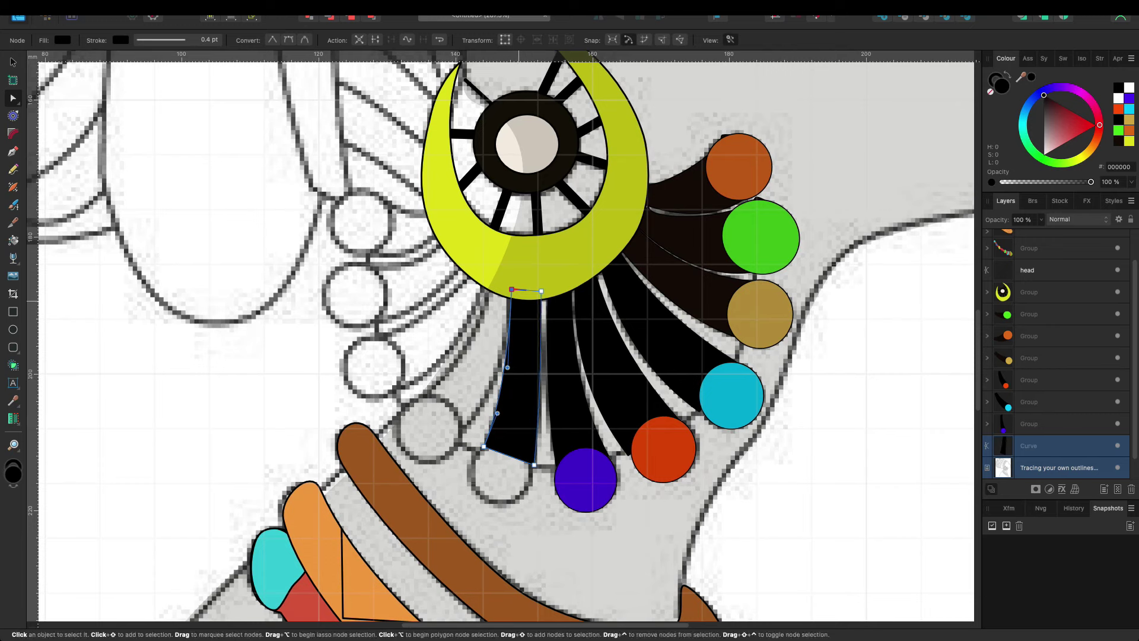
{"action": "left_click_drag", "start_coordinate": [508, 367], "coordinate": [510, 374]}
{"action": "left_click_drag", "start_coordinate": [511, 289], "coordinate": [508, 290]}
{"action": "left_click_drag", "start_coordinate": [510, 373], "coordinate": [513, 378]}
Step: Add a white circle at the strand's tip, bring it in front, and group them
{"action": "key", "text": "Escape"}
{"action": "key", "text": "m"}
{"action": "left_click_drag", "start_coordinate": [479, 447], "coordinate": [531, 503]}
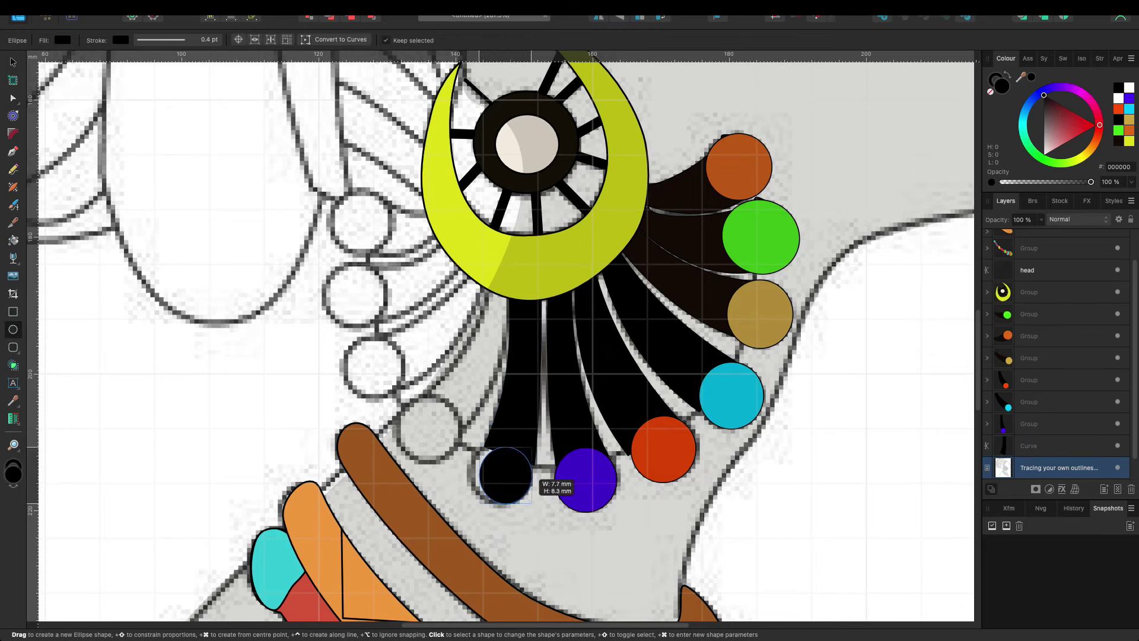
{"action": "left_click_drag", "start_coordinate": [479, 447], "coordinate": [469, 441]}
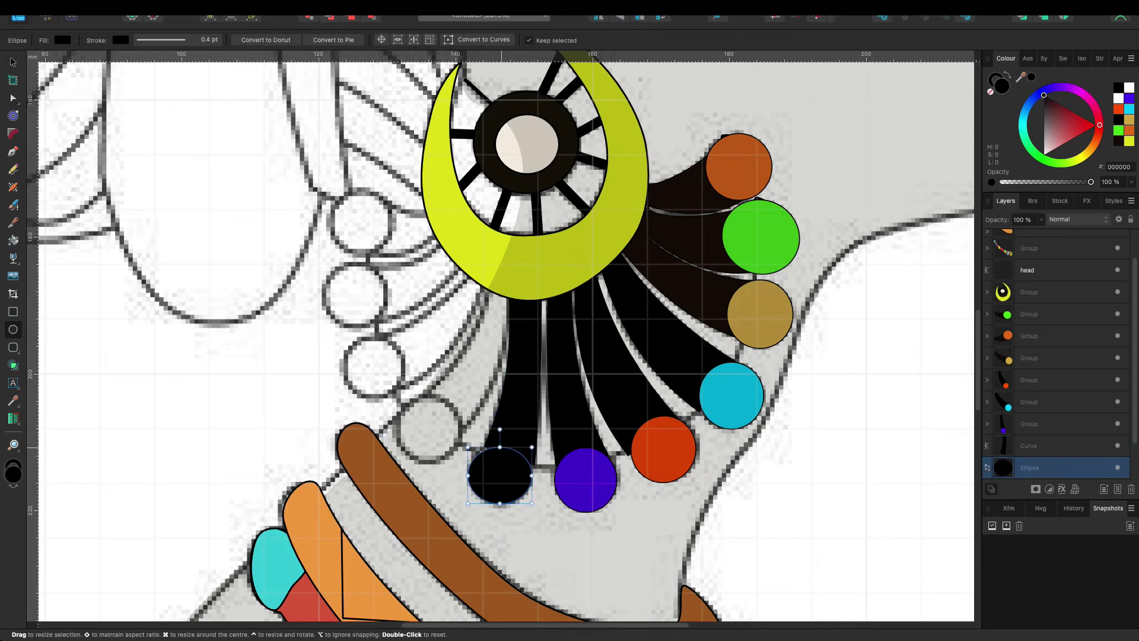
{"action": "left_click_drag", "start_coordinate": [500, 504], "coordinate": [500, 507]}
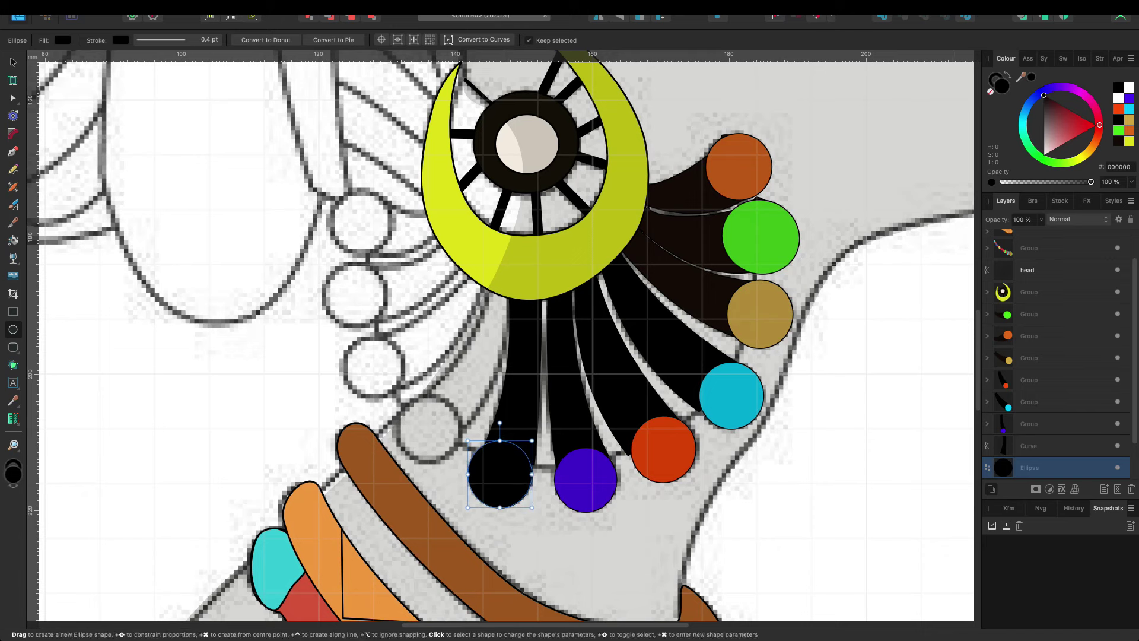
{"action": "left_click", "coordinate": [1130, 88]}
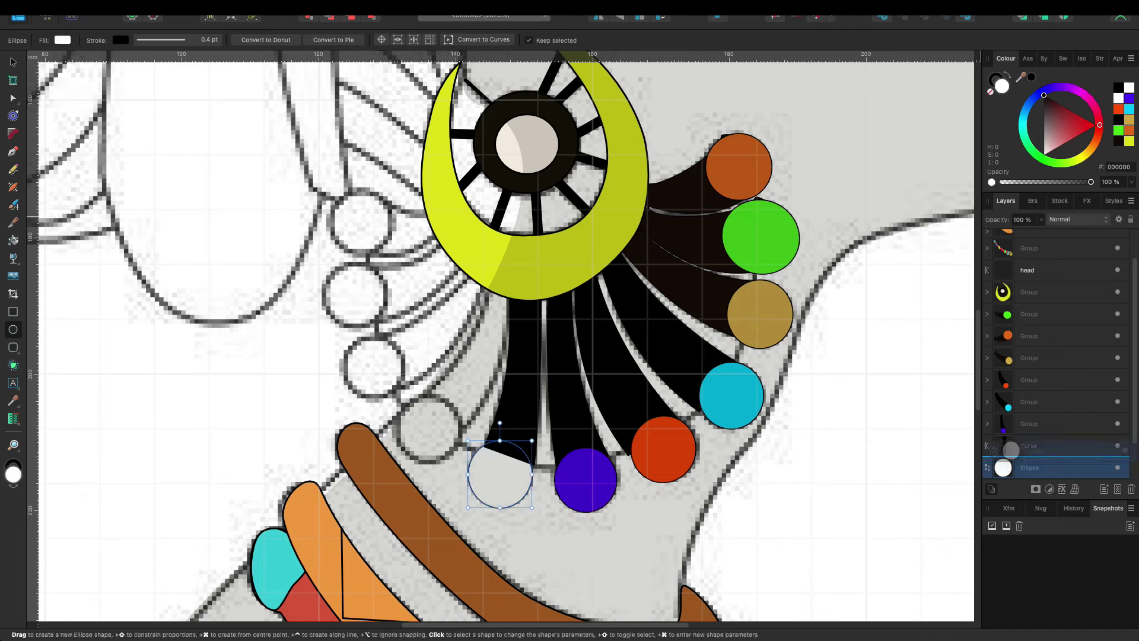
{"action": "key", "text": "ctrl+bracketright"}
{"action": "left_click", "coordinate": [1029, 468], "text": "shift"}
{"action": "key", "text": "ctrl+g"}
{"action": "key", "text": "v"}
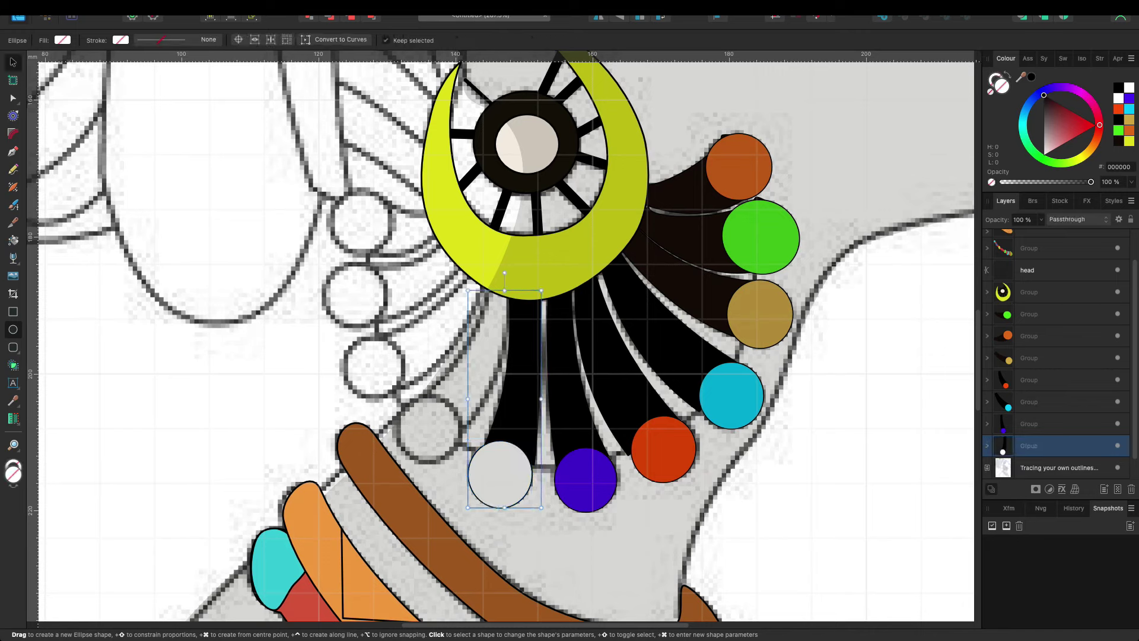
{"action": "left_click", "coordinate": [1059, 468]}
Step: Draw a black strand left of the white circle, with its right edge bowed into a curve
{"action": "key", "text": "p"}
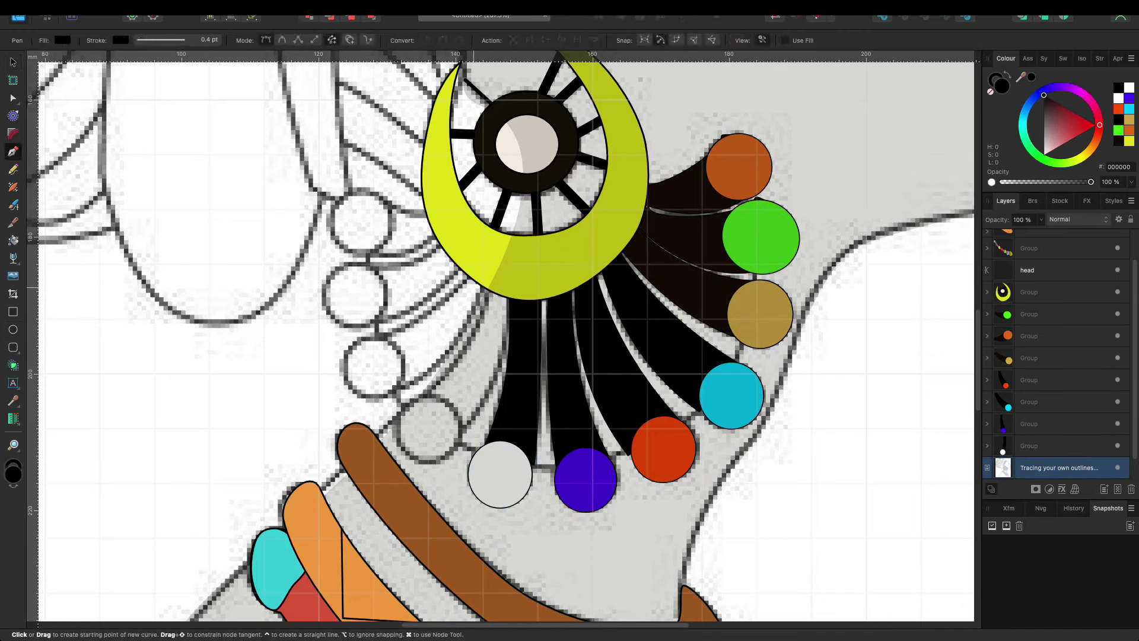
{"action": "left_click", "coordinate": [489, 279]}
{"action": "left_click", "coordinate": [420, 396]}
{"action": "left_click", "coordinate": [460, 443]}
{"action": "left_click", "coordinate": [506, 279]}
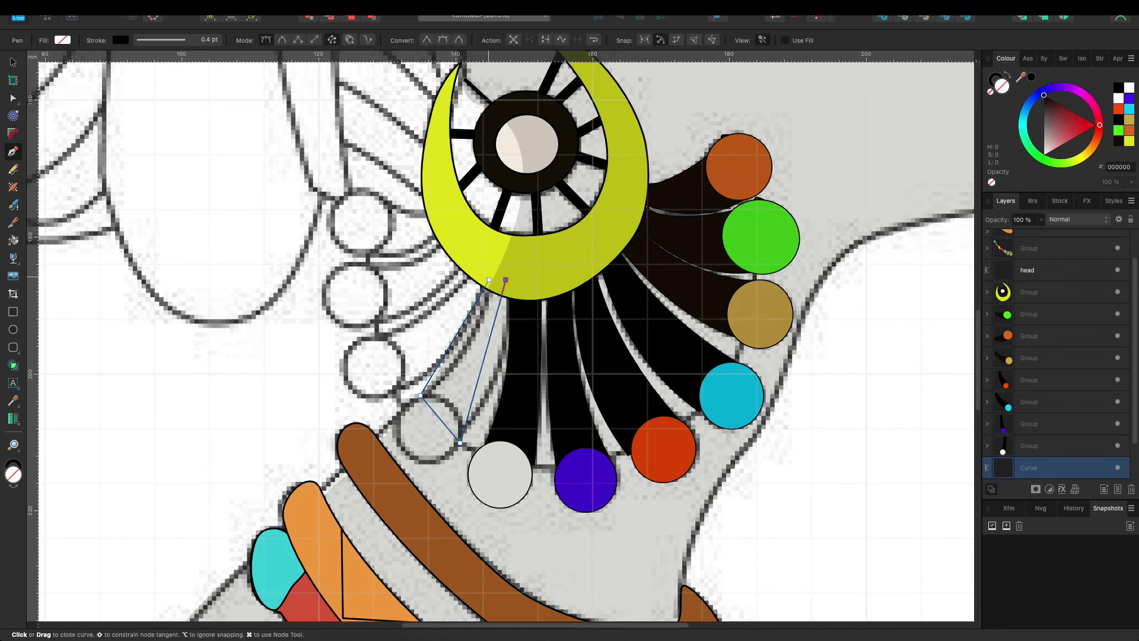
{"action": "key", "text": "a"}
{"action": "mouse_move", "coordinate": [485, 356]}
{"action": "left_mouse_down"}
{"action": "mouse_move", "coordinate": [502, 356]}
{"action": "mouse_move", "coordinate": [464, 335]}
{"action": "left_mouse_up"}
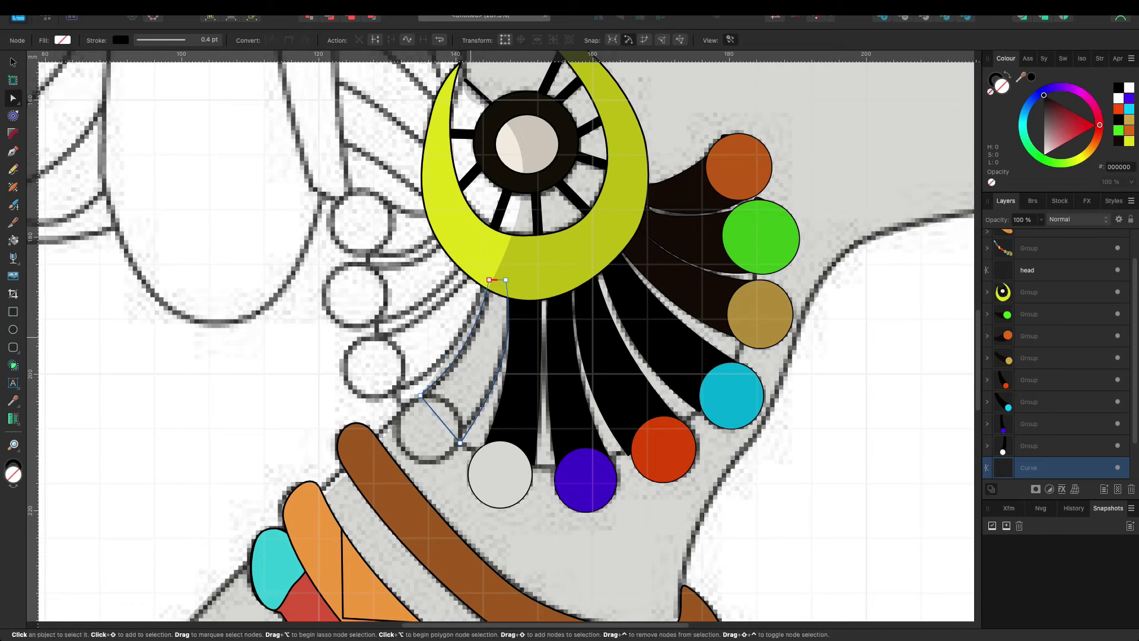
{"action": "left_click", "coordinate": [1118, 88]}
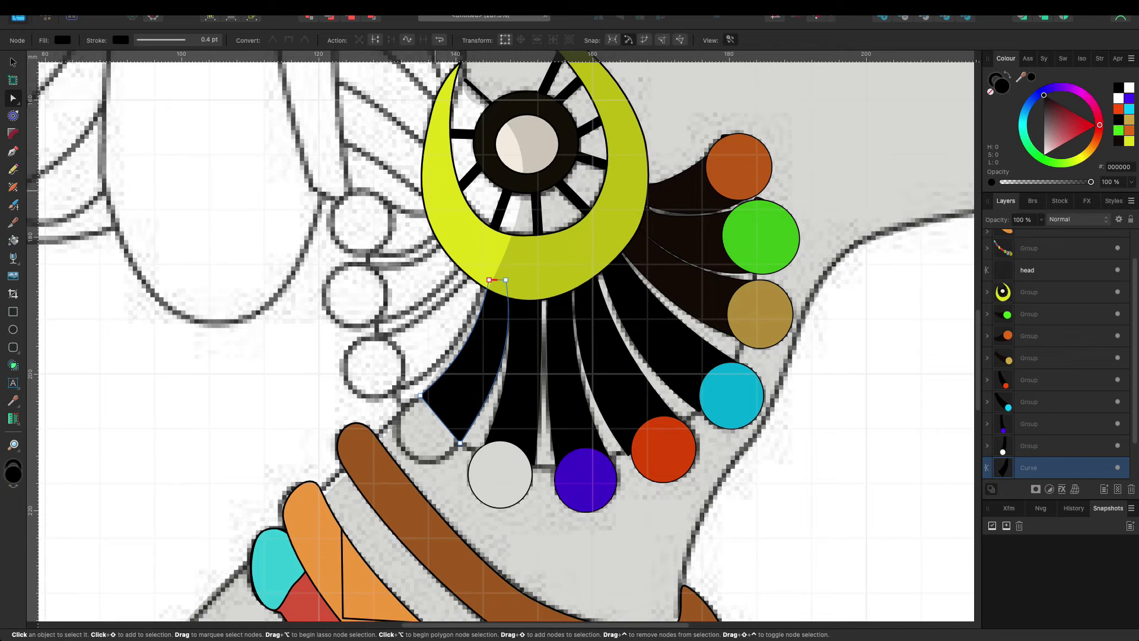
Step: Cap the strand with a purple C900FF circle and group the two
{"action": "key", "text": "v"}
{"action": "key", "text": "m"}
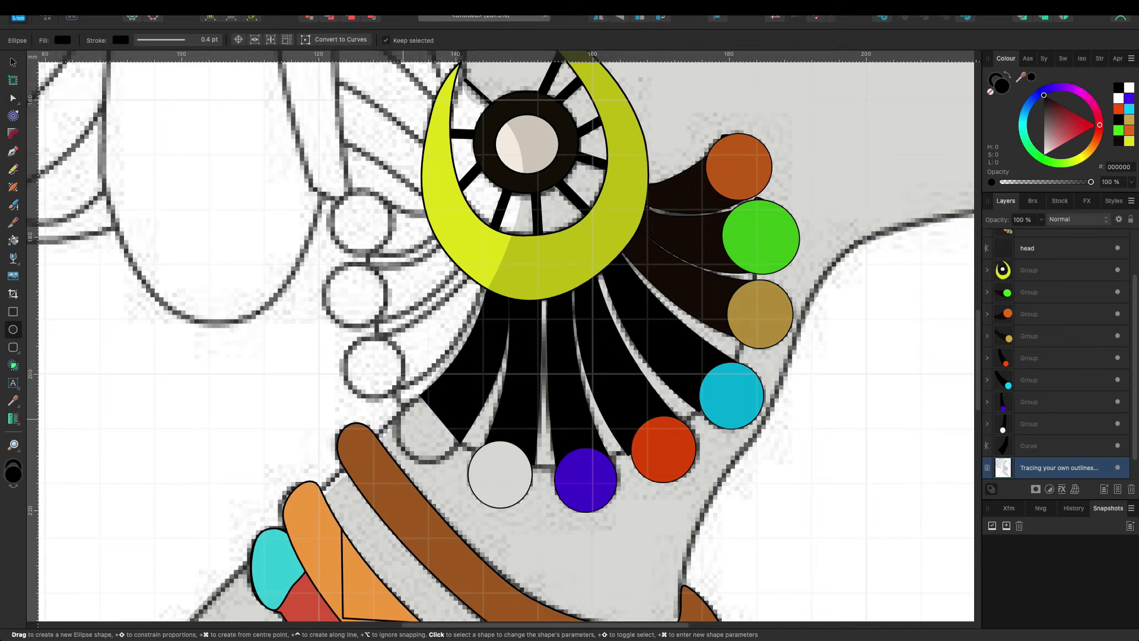
{"action": "left_click_drag", "start_coordinate": [402, 404], "coordinate": [461, 463]}
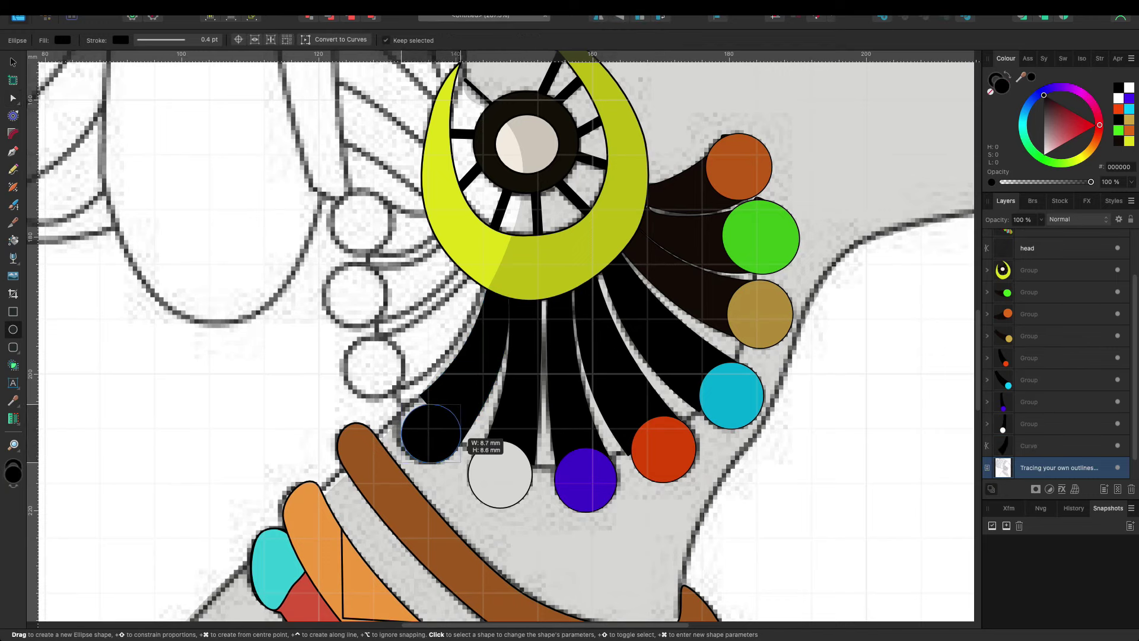
{"action": "left_click_drag", "start_coordinate": [402, 404], "coordinate": [392, 396]}
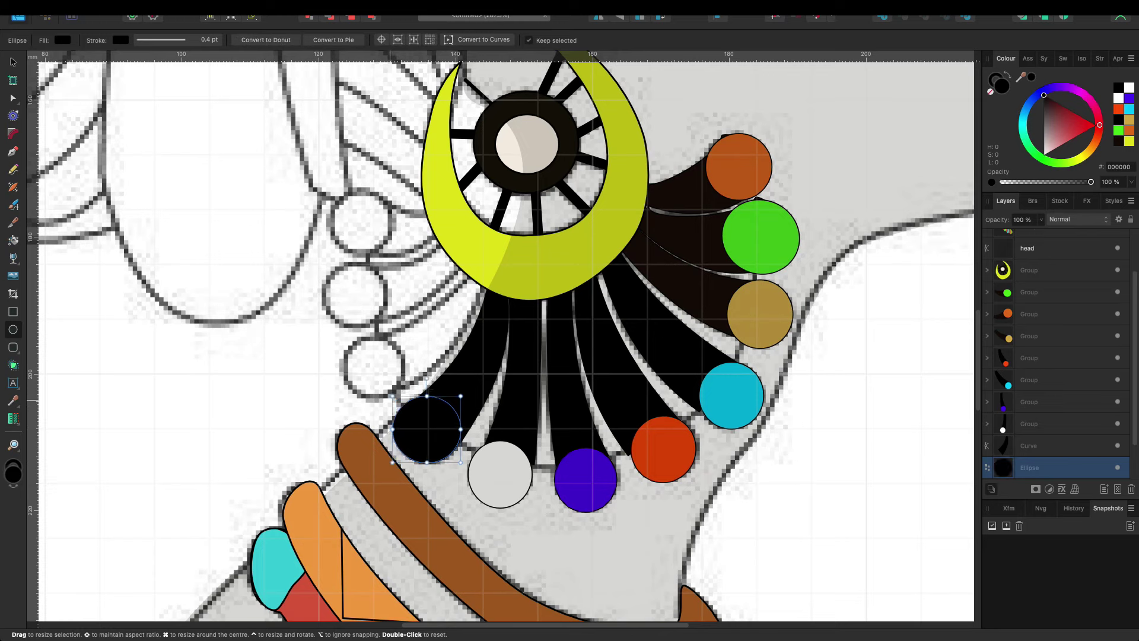
{"action": "left_click", "coordinate": [1073, 90]}
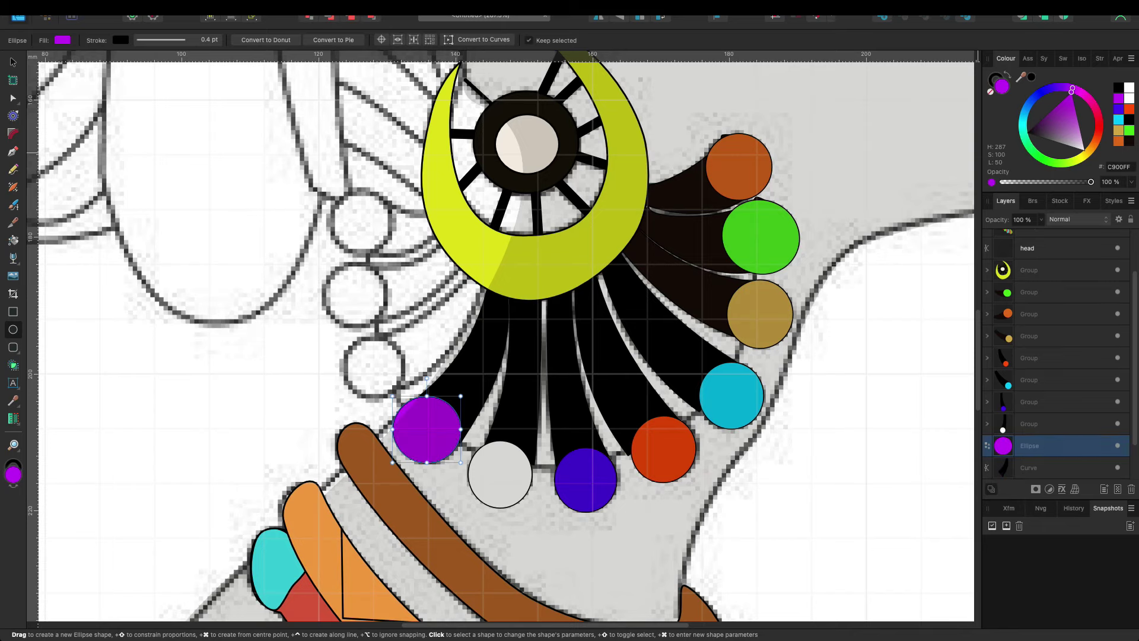
{"action": "left_click", "coordinate": [1030, 468], "text": "shift"}
{"action": "key", "text": "ctrl+g"}
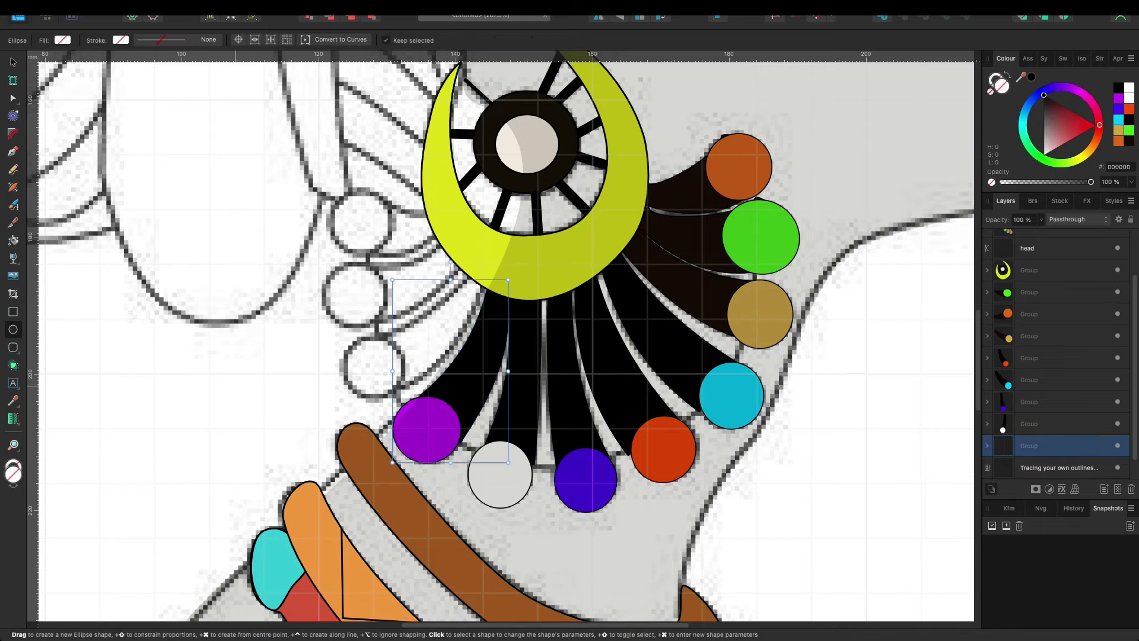
Step: Outline another strand further left and bend its straight edges into curves
{"action": "key", "text": "p"}
{"action": "left_click", "coordinate": [1059, 467]}
{"action": "scroll", "coordinate": [501, 335], "scroll_direction": "up", "scroll_amount": 1}
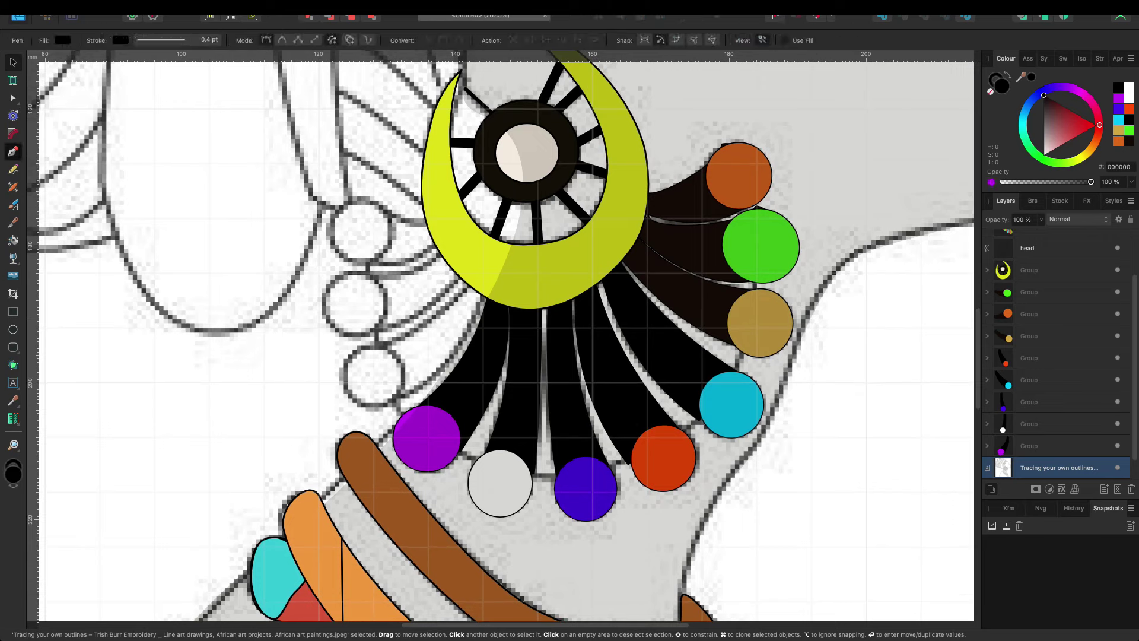
{"action": "left_click", "coordinate": [472, 275]}
{"action": "left_click", "coordinate": [378, 344]}
{"action": "left_click", "coordinate": [396, 401]}
{"action": "left_click", "coordinate": [472, 275]}
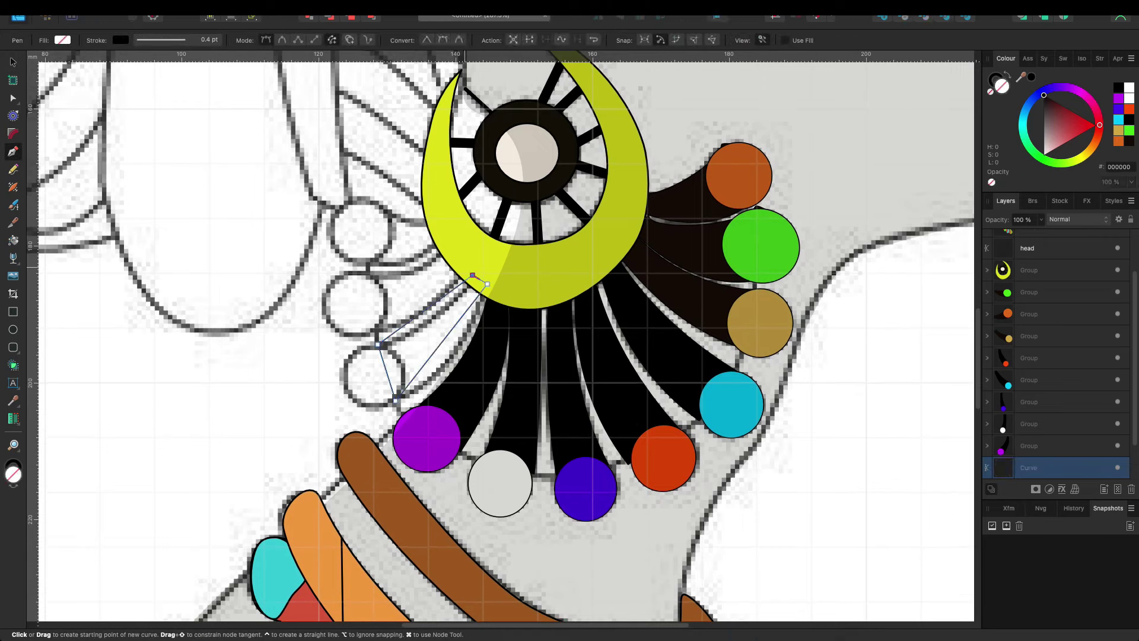
{"action": "key", "text": "a"}
{"action": "left_click_drag", "start_coordinate": [425, 309], "coordinate": [459, 353]}
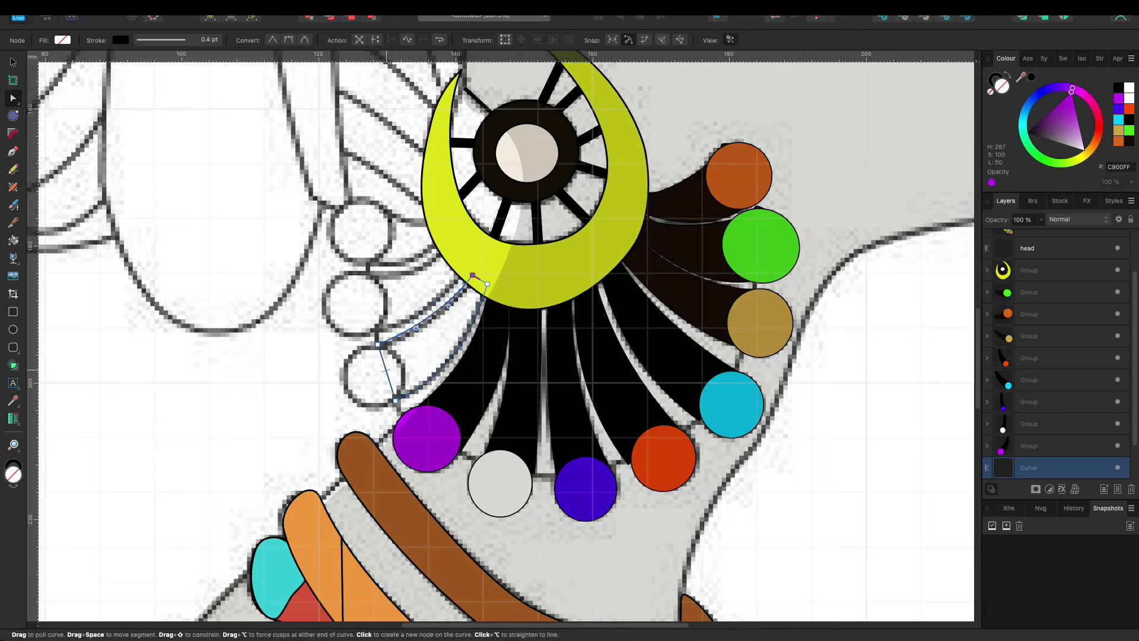
Step: Add a cyan circle at the new strand's tip
{"action": "key", "text": "e"}
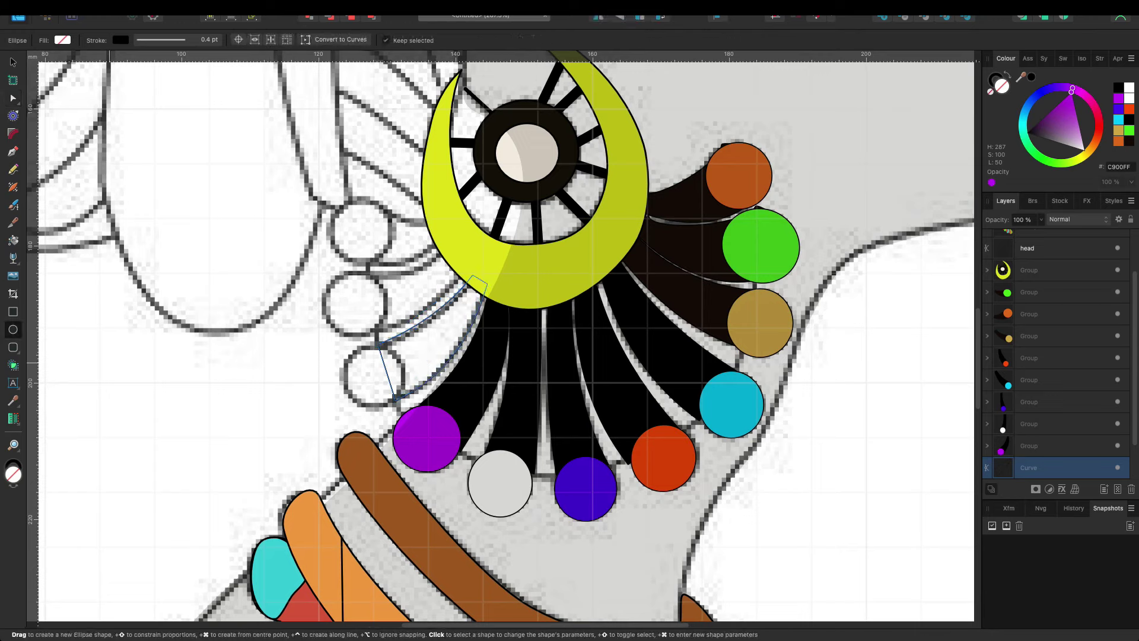
{"action": "left_click_drag", "start_coordinate": [348, 350], "coordinate": [405, 404]}
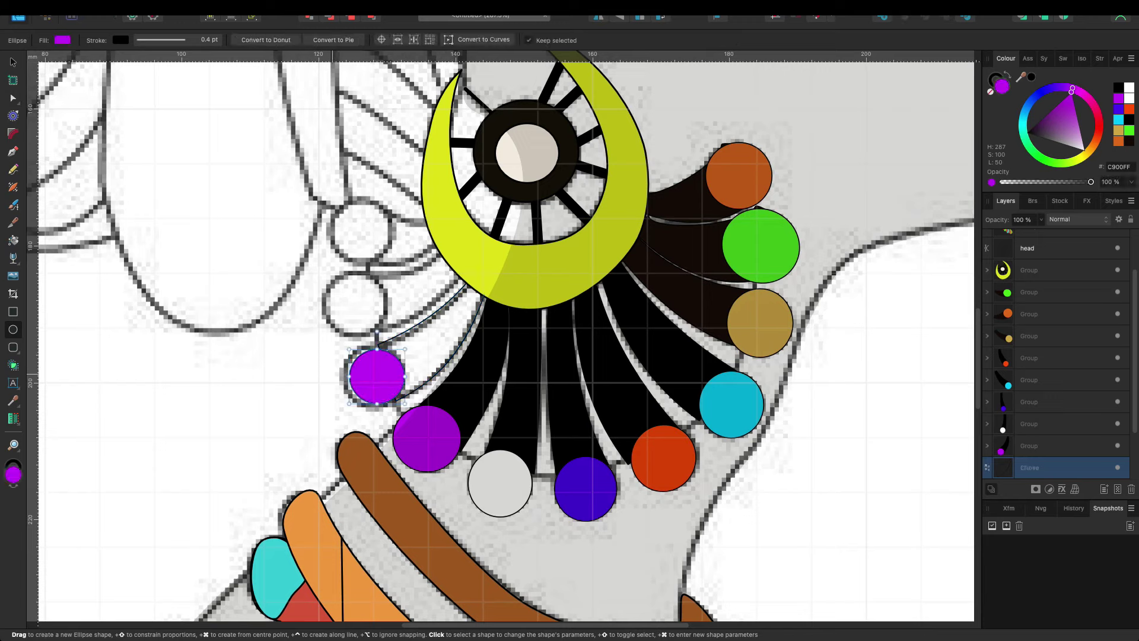
{"action": "left_click_drag", "start_coordinate": [349, 351], "coordinate": [341, 343]}
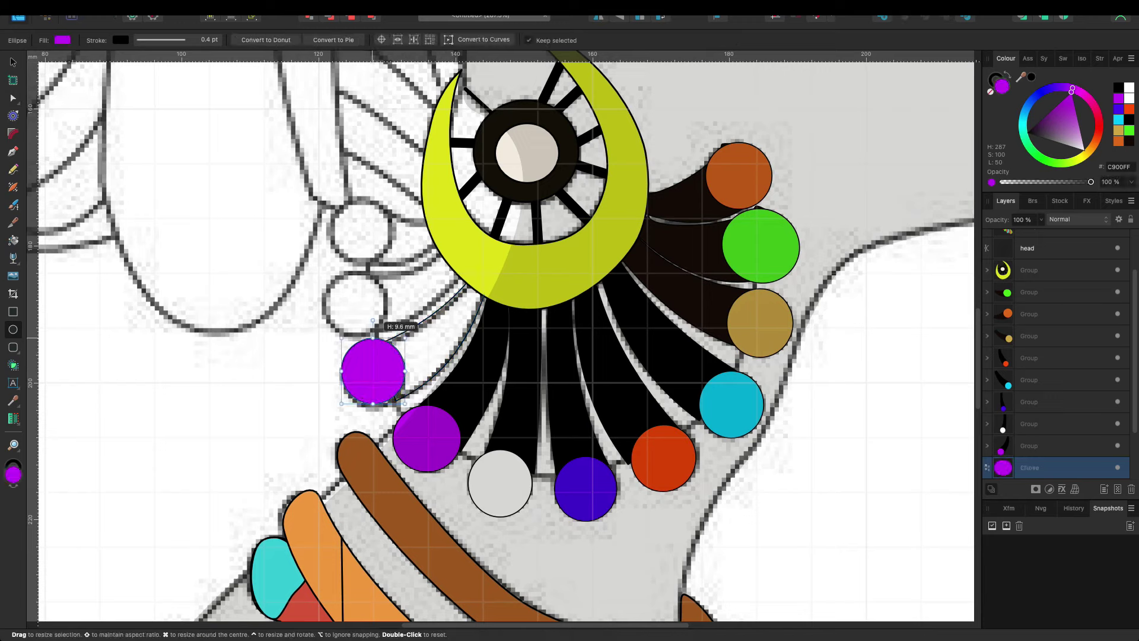
{"action": "left_click_drag", "start_coordinate": [405, 404], "coordinate": [409, 407]}
{"action": "left_click", "coordinate": [1119, 119]}
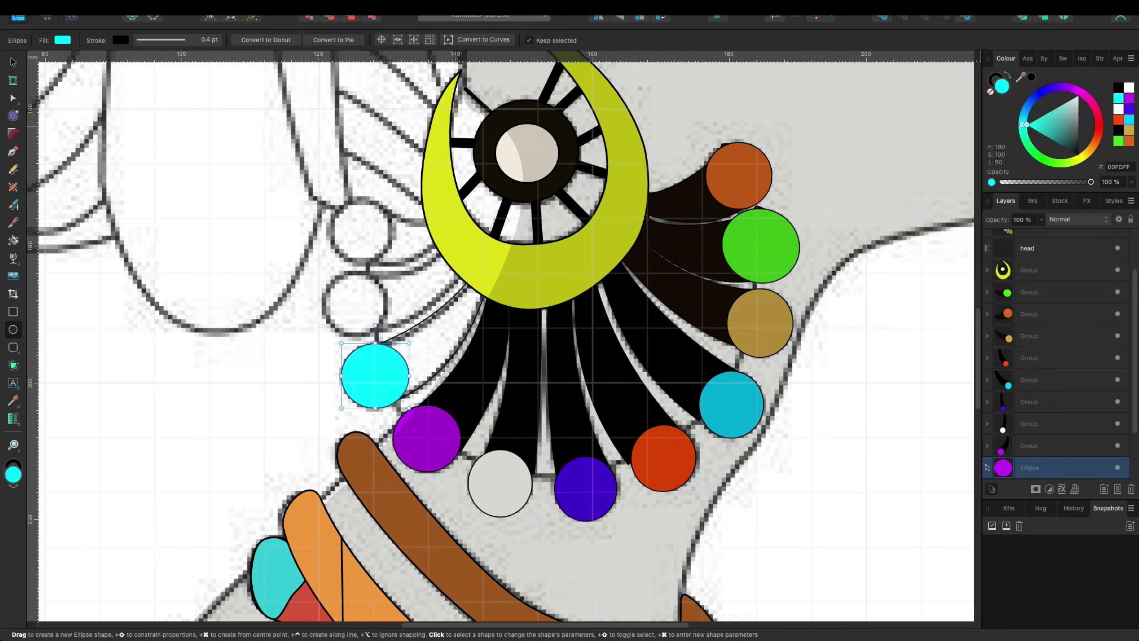
Step: Select the newest strand in the Layers panel and fill it black
{"action": "scroll", "coordinate": [1057, 356], "scroll_direction": "down", "scroll_amount": 3}
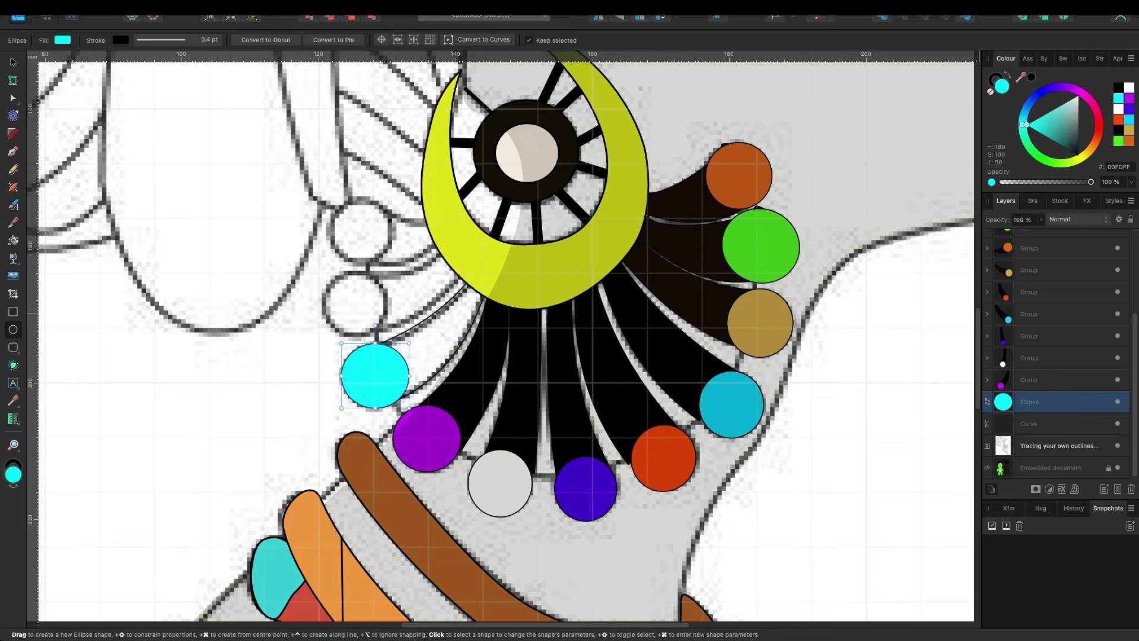
{"action": "left_click", "coordinate": [1029, 424]}
{"action": "left_click", "coordinate": [1119, 87]}
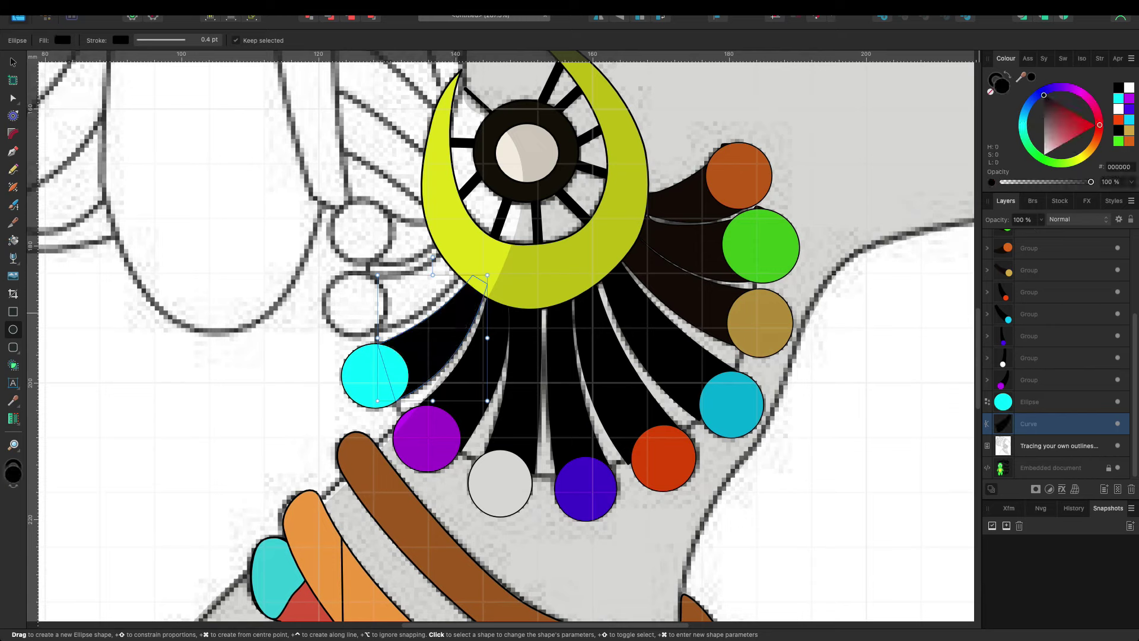
{"action": "left_click", "coordinate": [1062, 445]}
Step: Draw a new curved fan segment above the cyan bead and fill it black
{"action": "key", "text": "v"}
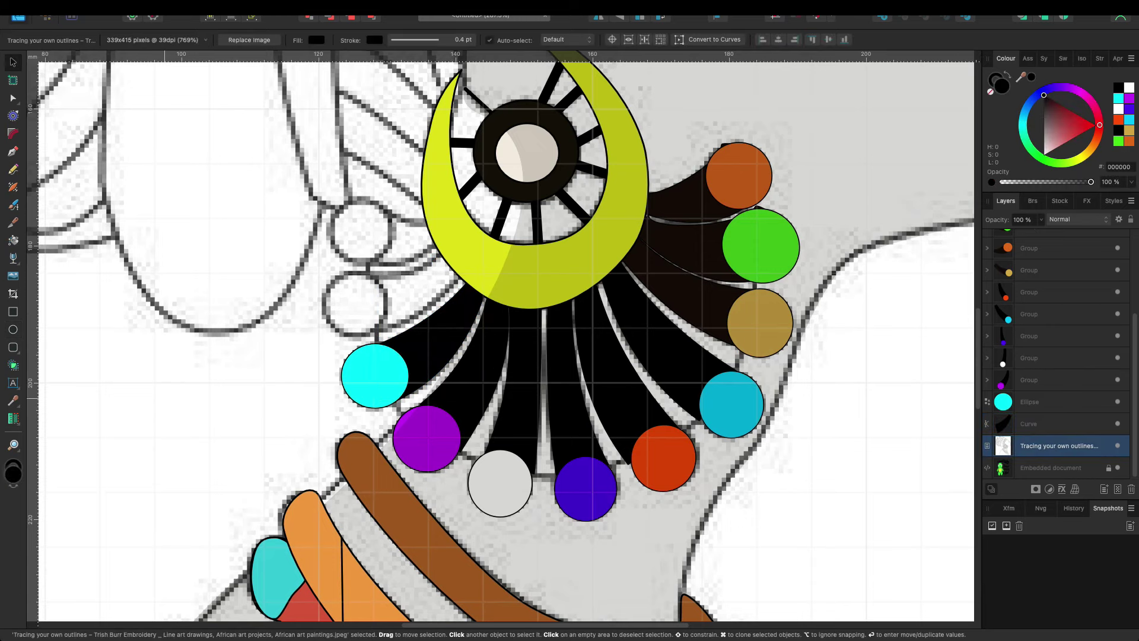
{"action": "key", "text": "p"}
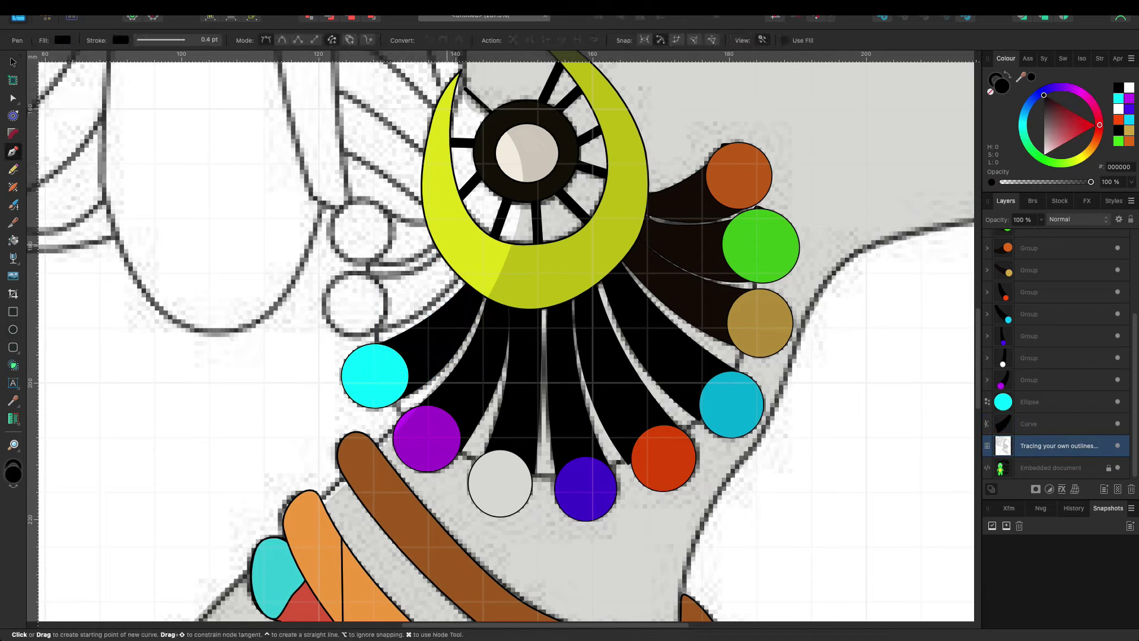
{"action": "left_click", "coordinate": [445, 246]}
{"action": "left_click", "coordinate": [367, 270]}
{"action": "left_click", "coordinate": [377, 327]}
{"action": "left_click", "coordinate": [464, 272]}
{"action": "key", "text": "a"}
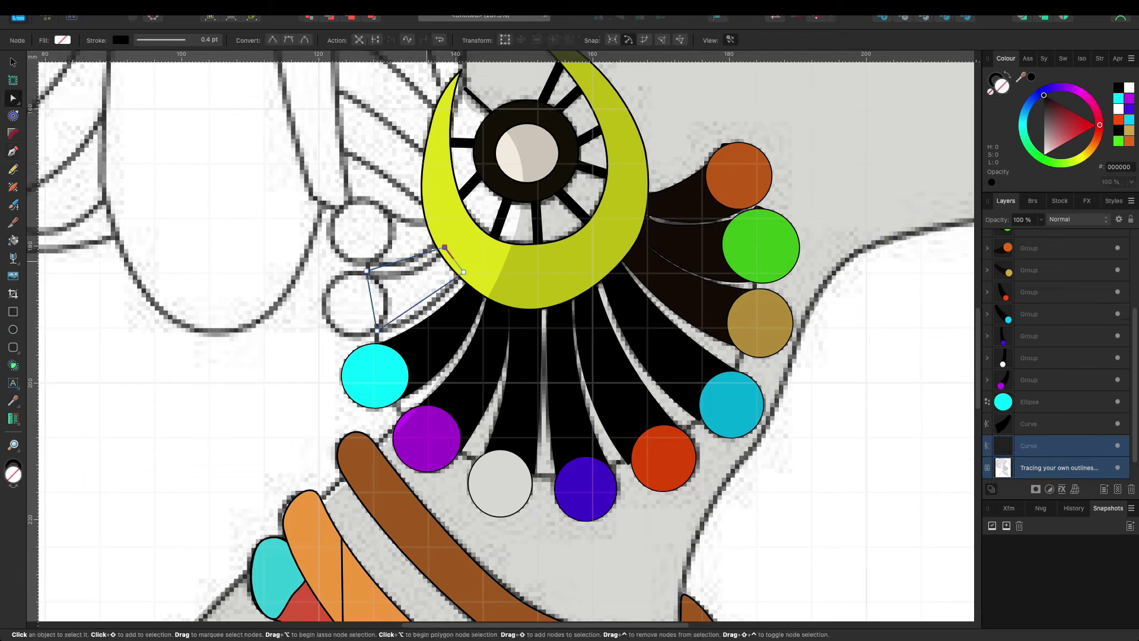
{"action": "left_click_drag", "start_coordinate": [406, 259], "coordinate": [415, 312]}
{"action": "left_click", "coordinate": [1118, 87]}
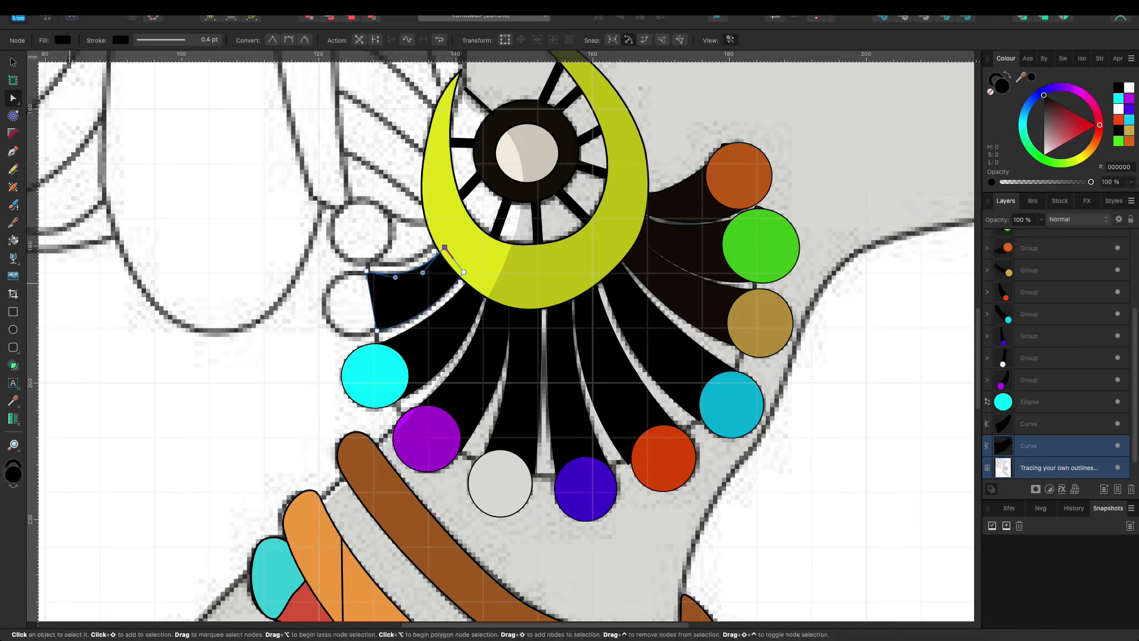
Step: Draw a circle at the segment's outer end and colour it red E62F2F
{"action": "key", "text": "m"}
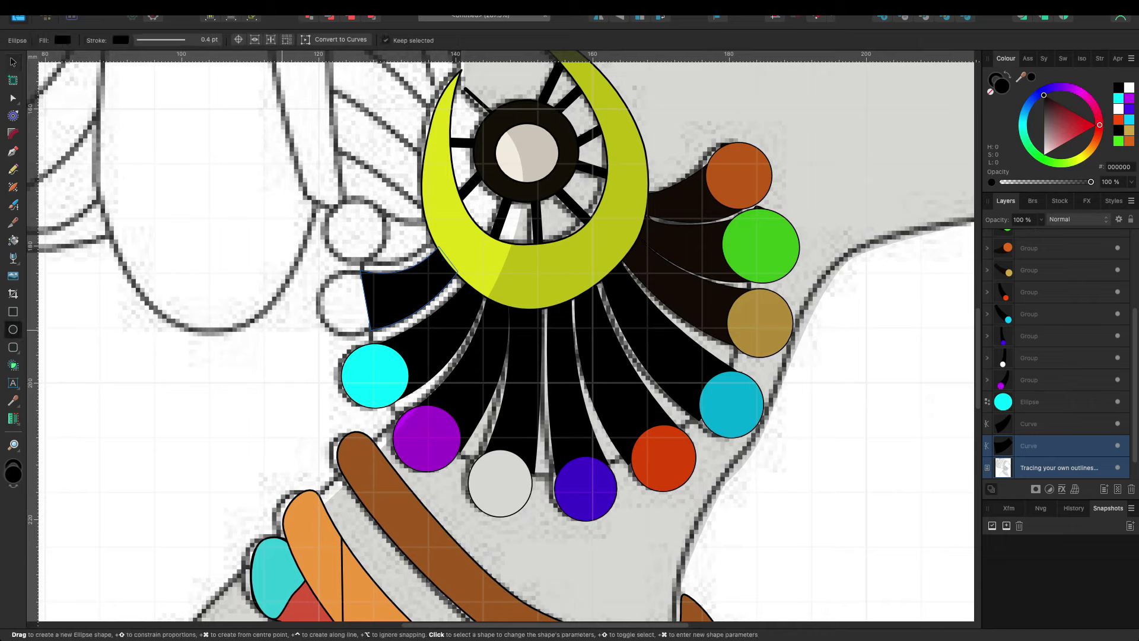
{"action": "left_click_drag", "start_coordinate": [313, 273], "coordinate": [377, 336]}
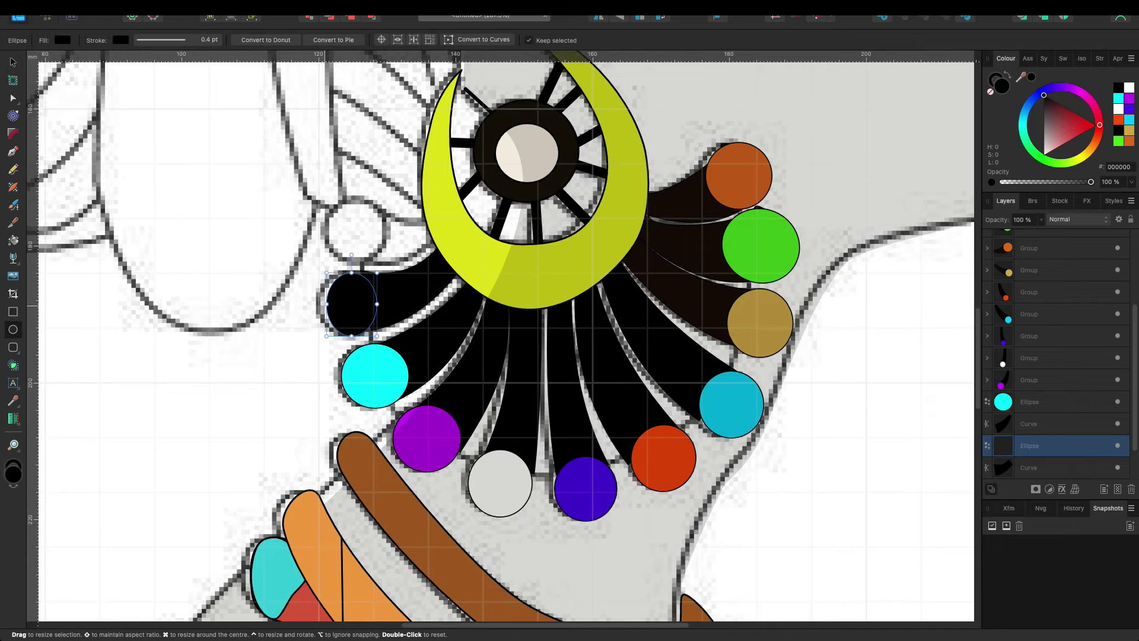
{"action": "left_click_drag", "start_coordinate": [314, 273], "coordinate": [314, 270]}
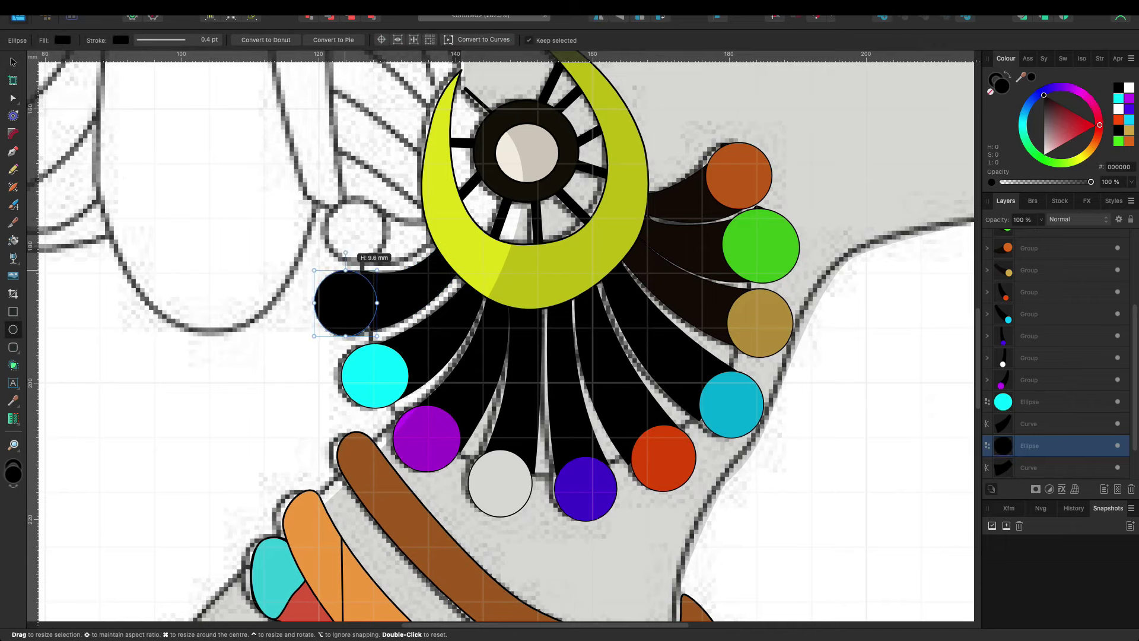
{"action": "type", "text": "E62F2F"}
{"action": "key", "text": "Return"}
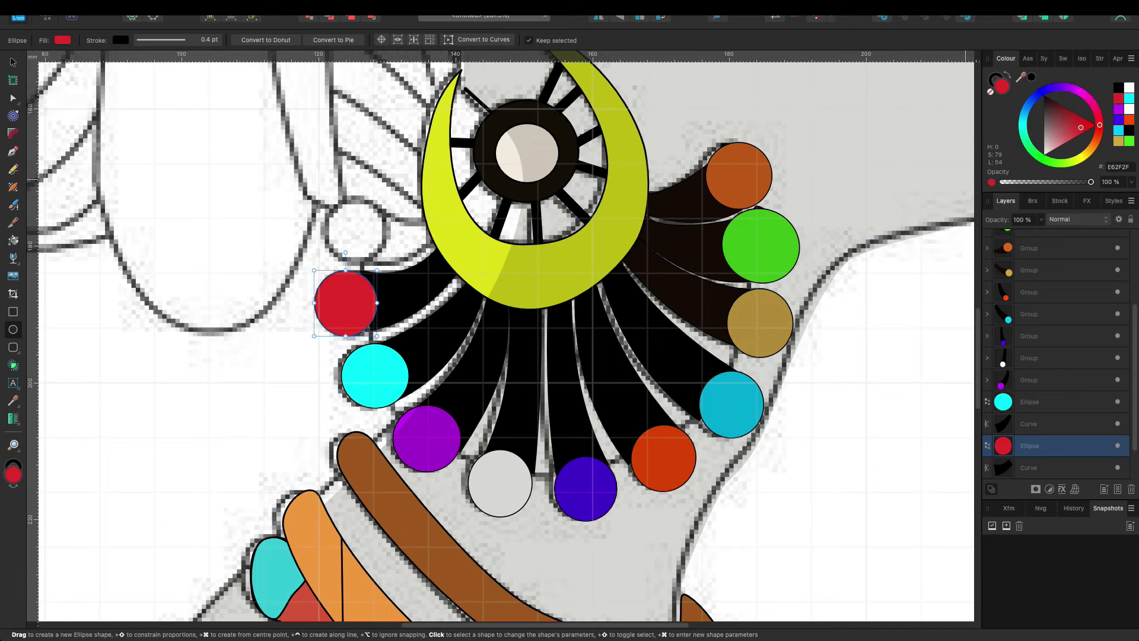
Step: Group the red circle with its black segment
{"action": "scroll", "coordinate": [501, 337], "scroll_direction": "up", "scroll_amount": 2}
{"action": "key", "text": "v"}
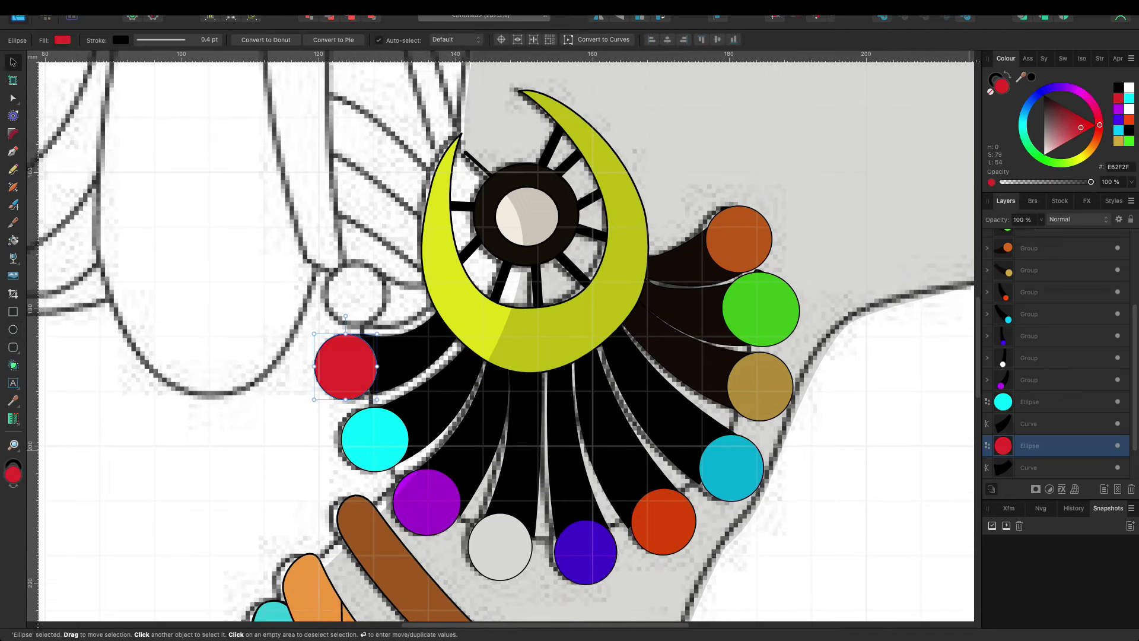
{"action": "left_click", "coordinate": [415, 374]}
{"action": "left_click", "coordinate": [1030, 445], "text": "shift"}
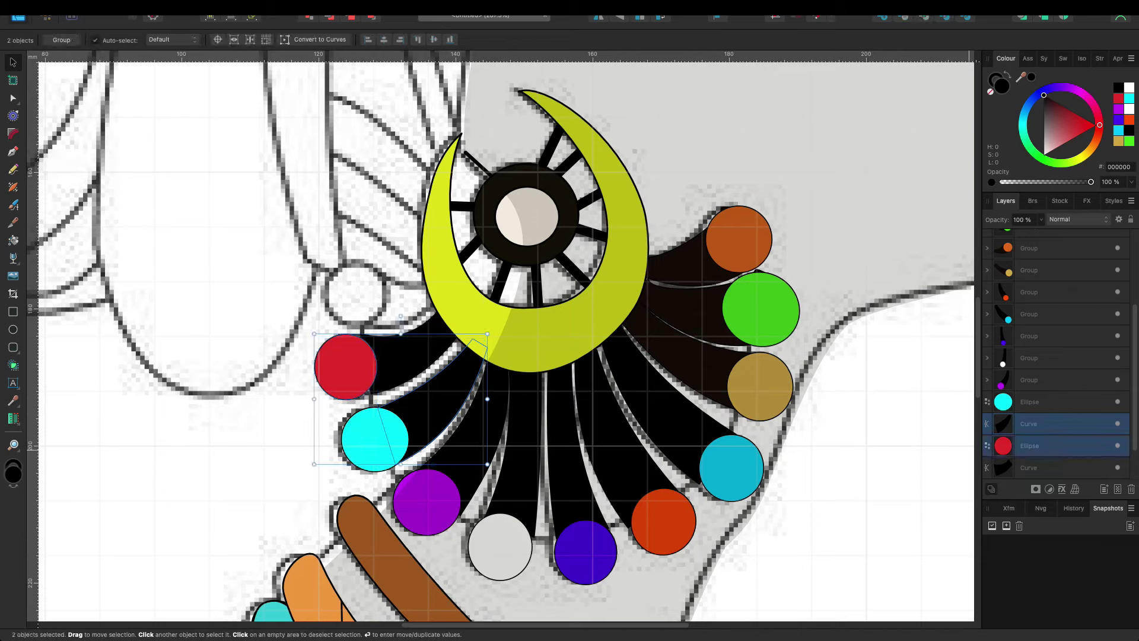
{"action": "key", "text": "ctrl+g"}
{"action": "left_click", "coordinate": [253, 419]}
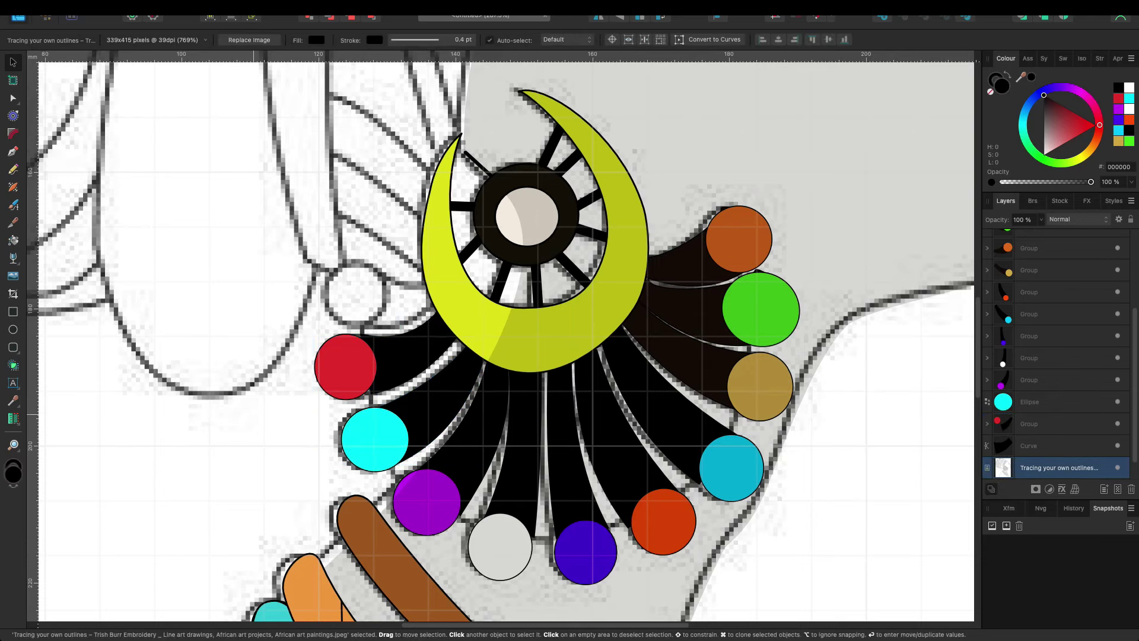
Step: Move the misplaced segment out of the red group and group the cyan bead with it
{"action": "scroll", "coordinate": [253, 420], "scroll_direction": "up", "scroll_amount": 1}
{"action": "scroll", "coordinate": [1056, 356], "scroll_direction": "down", "scroll_amount": 1}
{"action": "left_click", "coordinate": [1030, 424]}
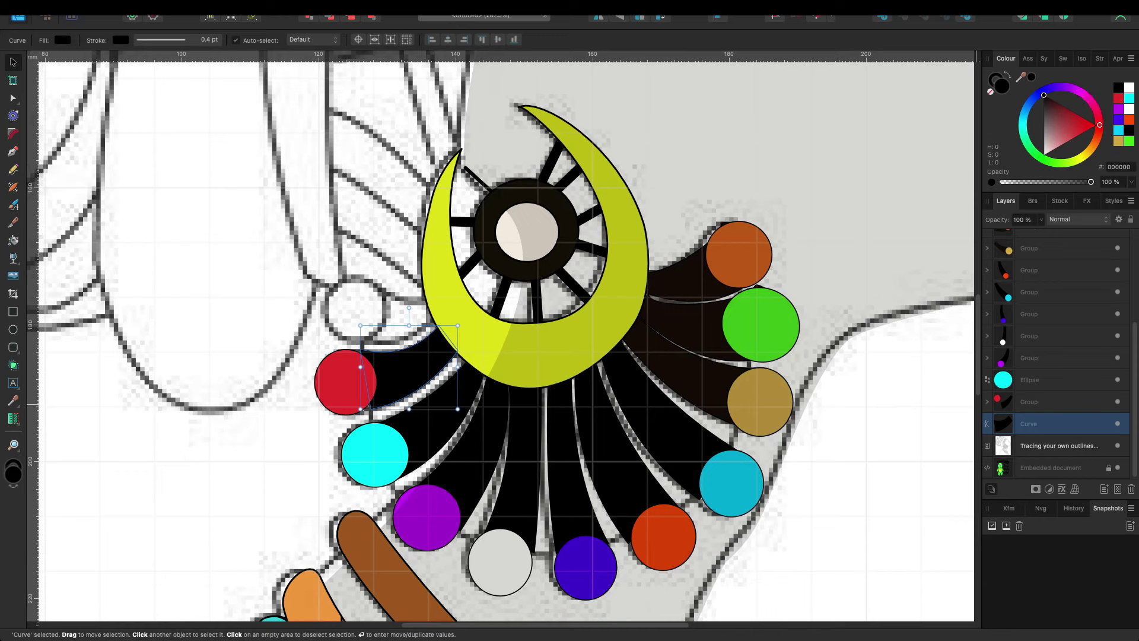
{"action": "left_click", "coordinate": [988, 402]}
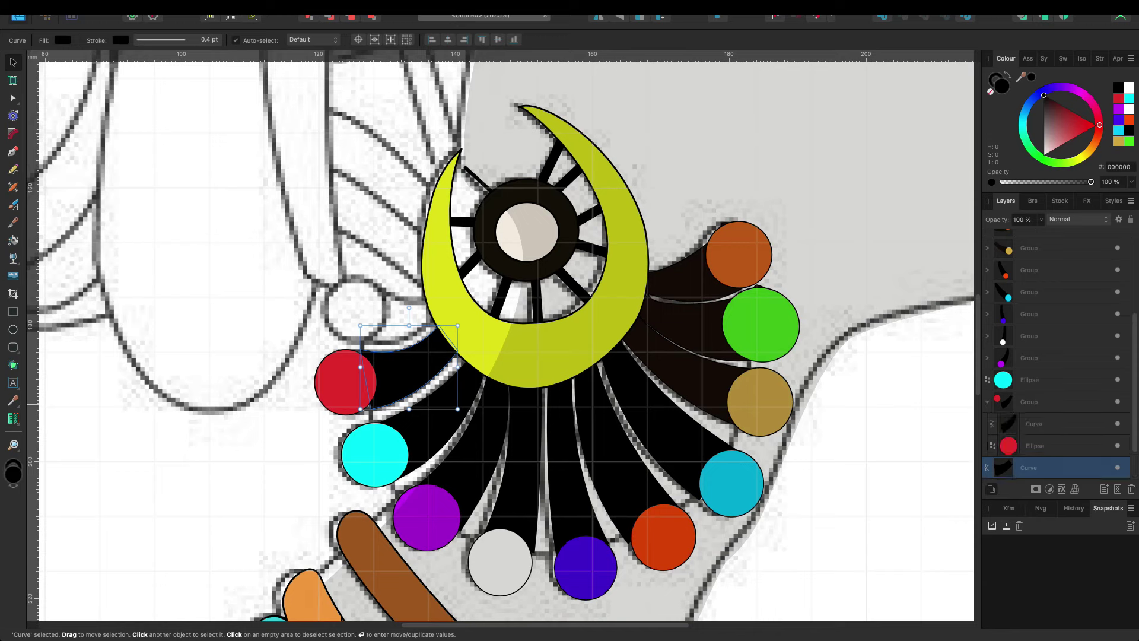
{"action": "left_click", "coordinate": [1033, 424]}
{"action": "left_click_drag", "start_coordinate": [1034, 424], "coordinate": [1034, 393]}
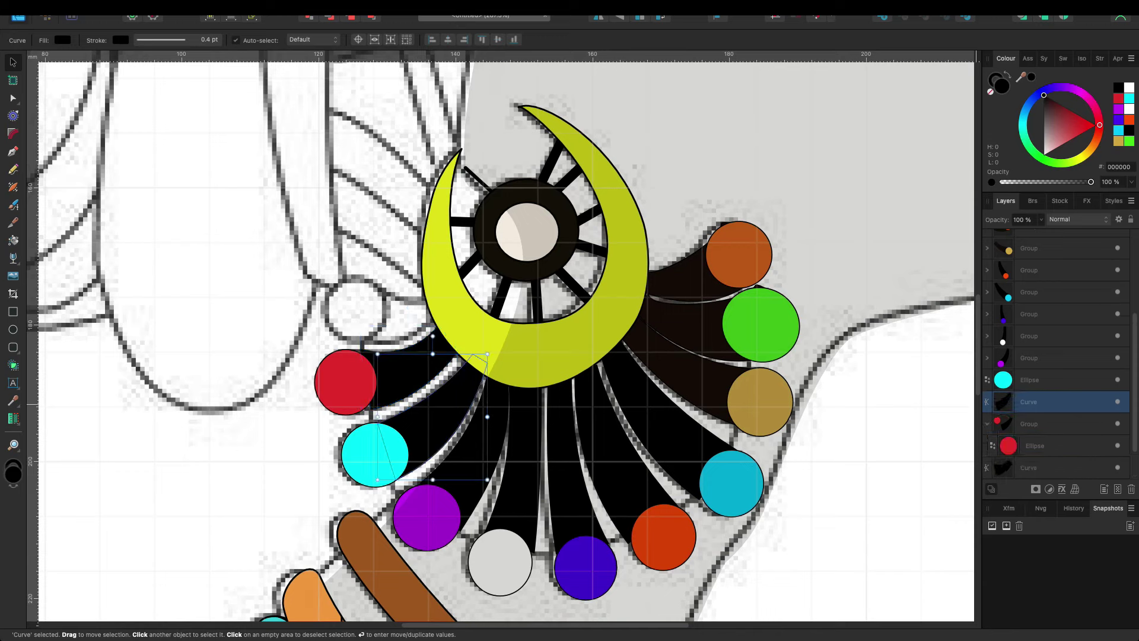
{"action": "left_click", "coordinate": [1032, 379]}
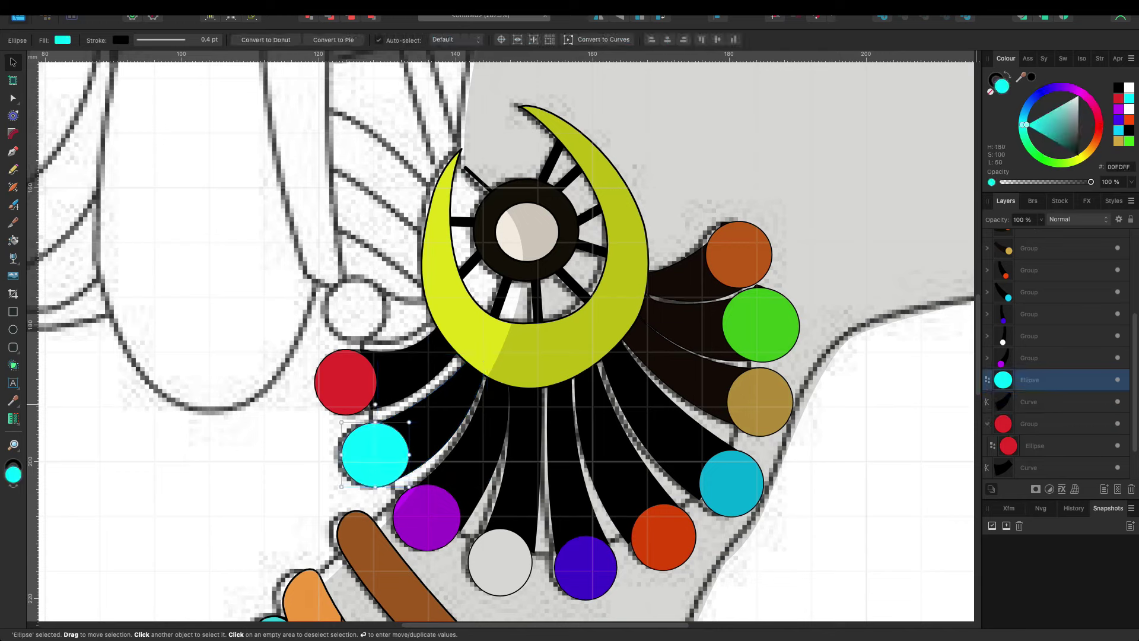
{"action": "left_click", "coordinate": [1032, 402], "text": "shift"}
{"action": "key", "text": "ctrl+g"}
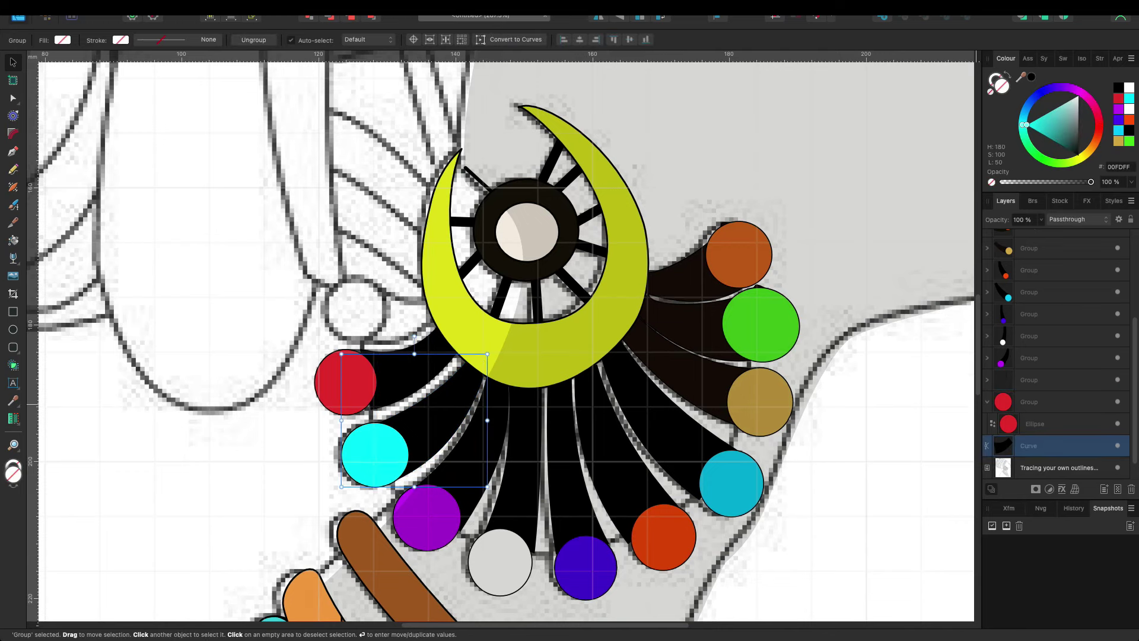
Step: Put the correct black segment back inside the red bead group
{"action": "left_click", "coordinate": [1035, 424]}
{"action": "left_click", "coordinate": [1029, 402]}
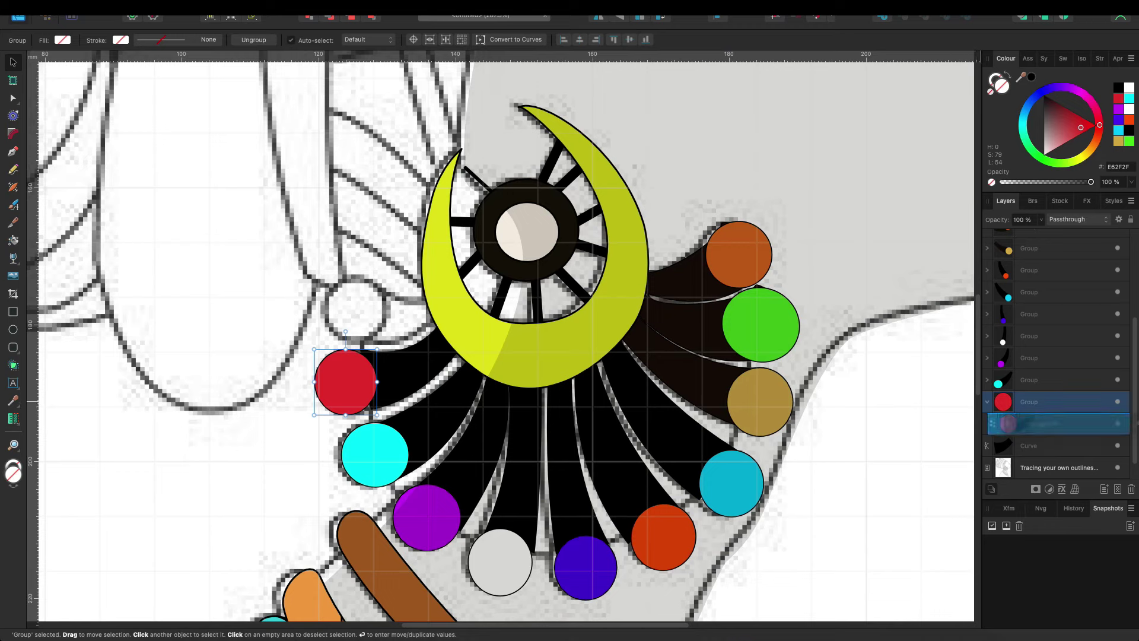
{"action": "left_click_drag", "start_coordinate": [1029, 445], "coordinate": [1036, 433]}
{"action": "left_click", "coordinate": [987, 402]}
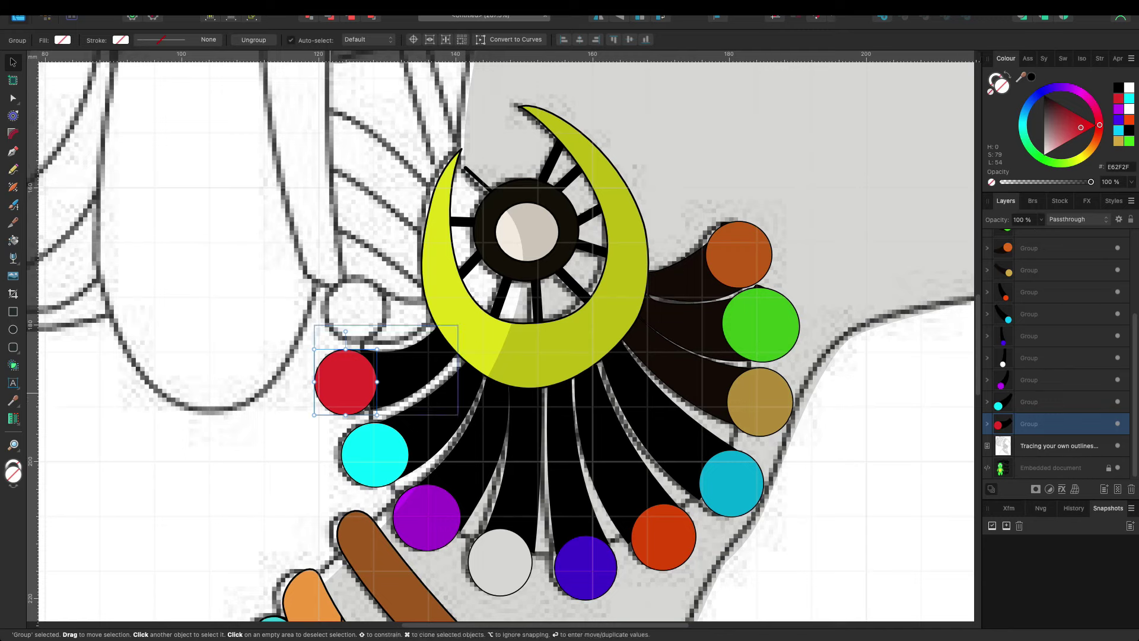
Step: Draw a fan segment above the red bead, bow its bottom edge, and fill it black
{"action": "left_click", "coordinate": [1059, 445]}
{"action": "key", "text": "p"}
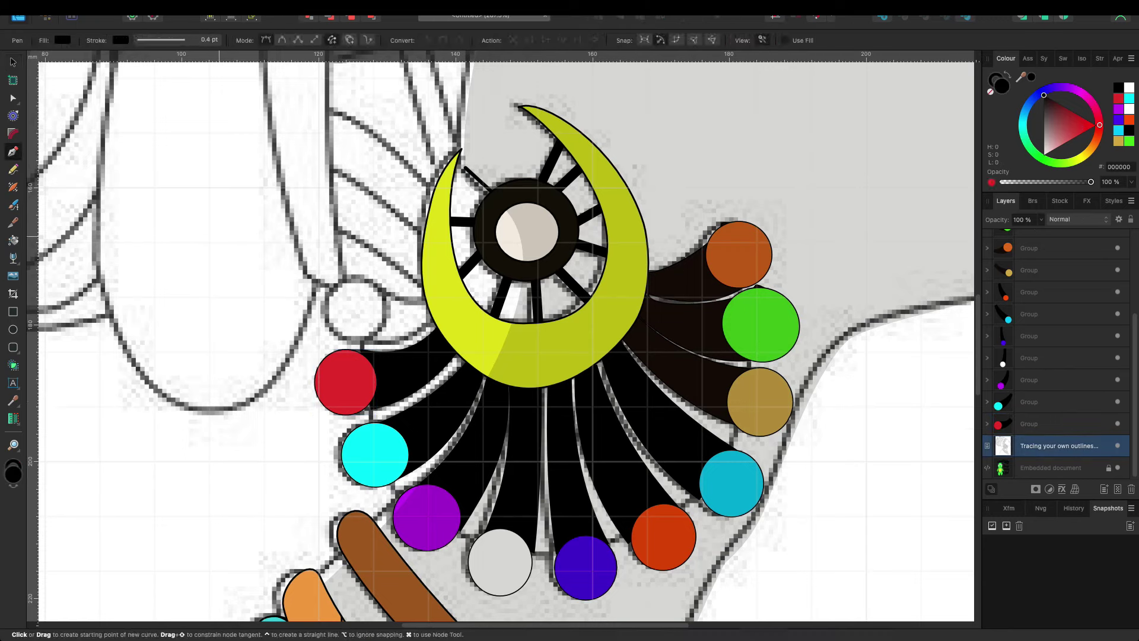
{"action": "left_click", "coordinate": [429, 296]}
{"action": "left_click", "coordinate": [381, 292]}
{"action": "left_click", "coordinate": [361, 341]}
{"action": "left_click", "coordinate": [443, 315]}
{"action": "left_click", "coordinate": [430, 295]}
{"action": "key", "text": "a"}
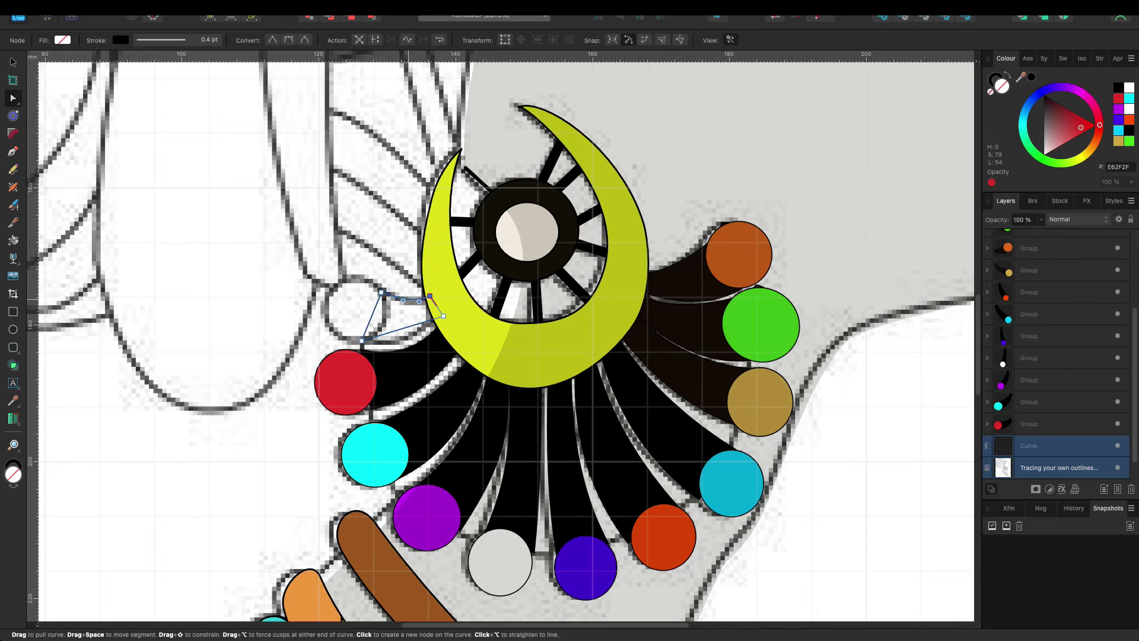
{"action": "left_click_drag", "start_coordinate": [402, 328], "coordinate": [416, 337]}
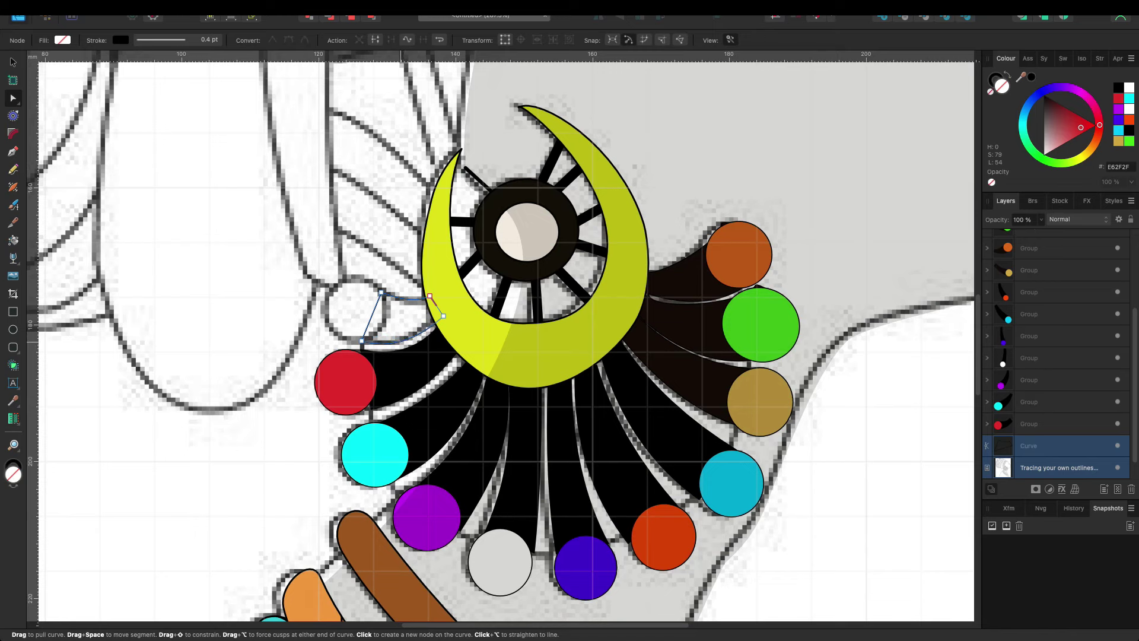
{"action": "left_click", "coordinate": [1118, 87]}
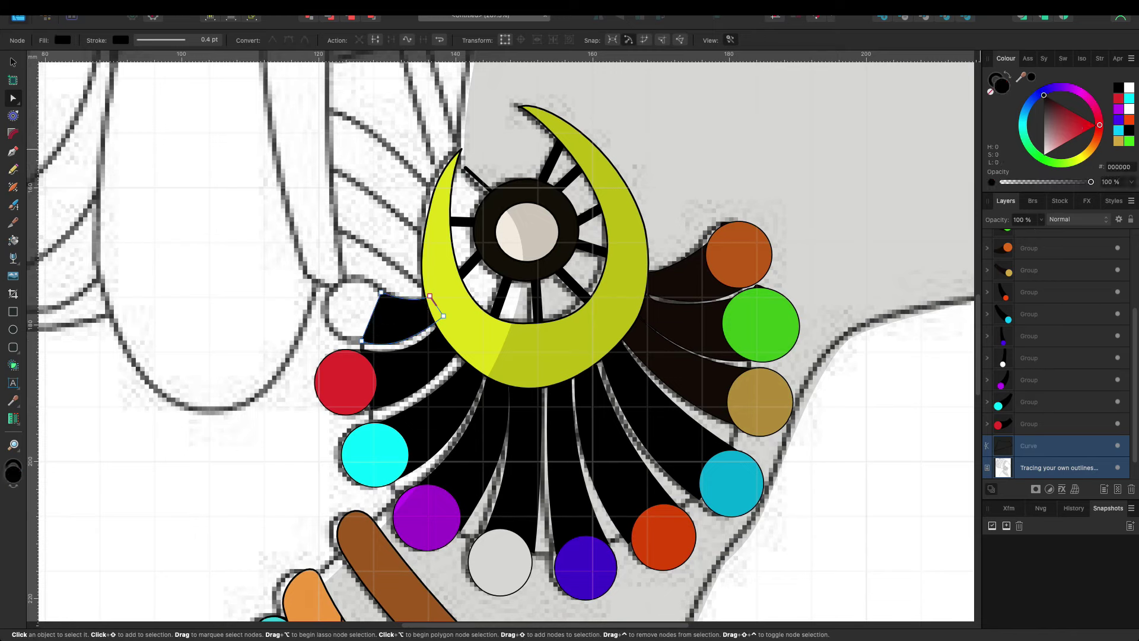
Step: Add a pale pink EDC1C1 circle at the segment's end and group the two
{"action": "key", "text": "e"}
{"action": "left_click_drag", "start_coordinate": [331, 283], "coordinate": [391, 341]}
{"action": "key", "text": "v"}
{"action": "left_click_drag", "start_coordinate": [361, 340], "coordinate": [322, 338]}
{"action": "key", "text": "super+shift+v"}
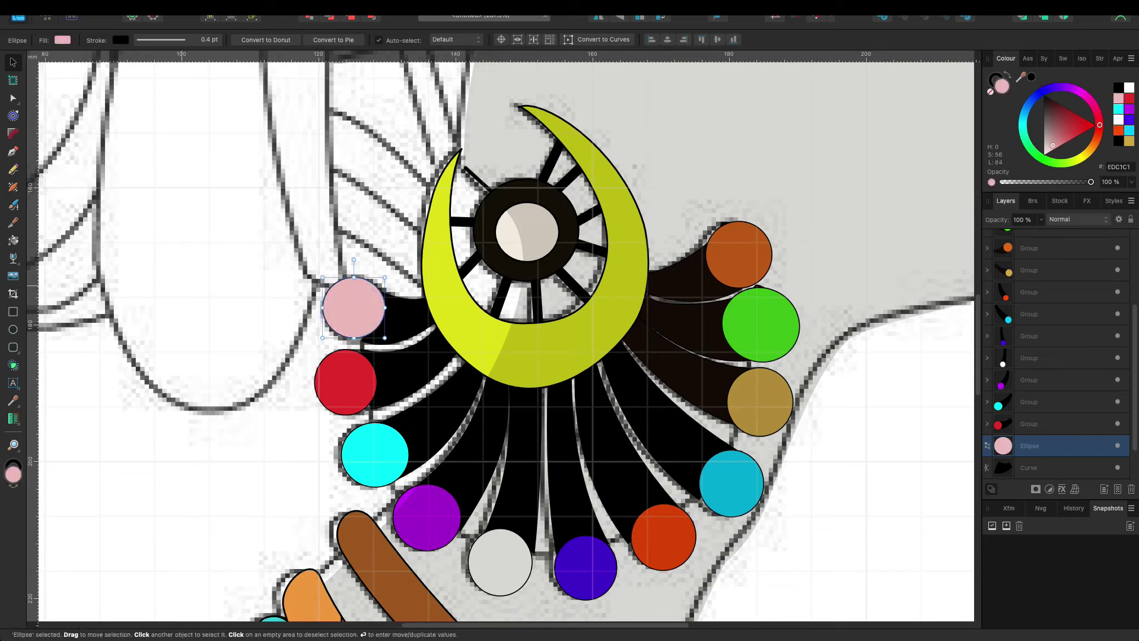
{"action": "key", "text": "alt+["}
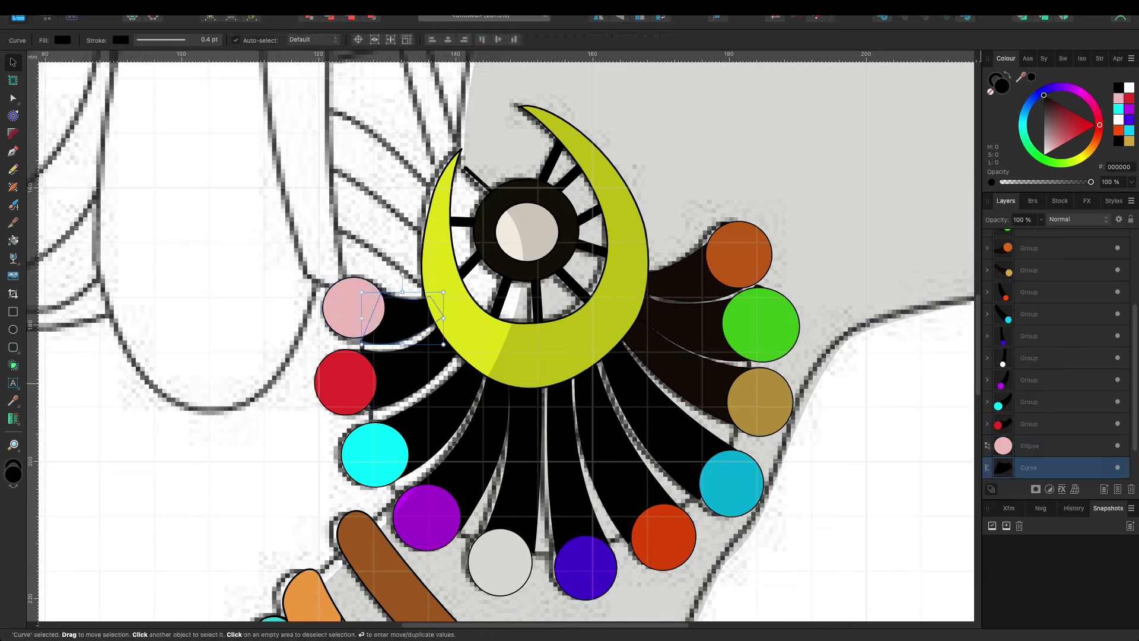
{"action": "key", "text": "alt+shift+]"}
{"action": "key", "text": "super+g"}
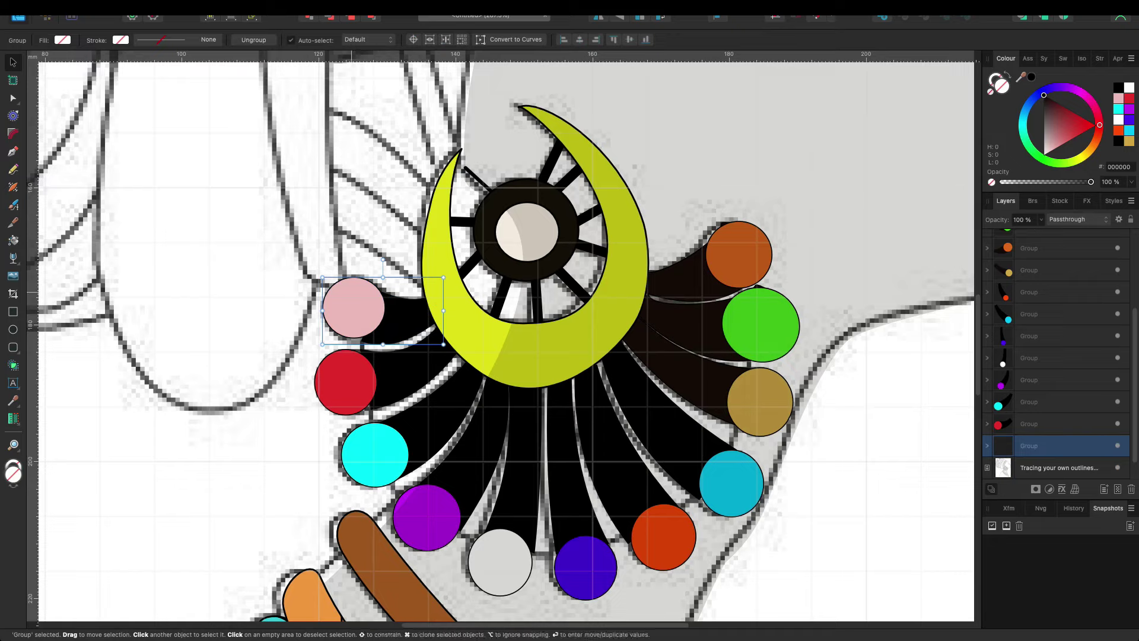
{"action": "key", "text": "alt+["}
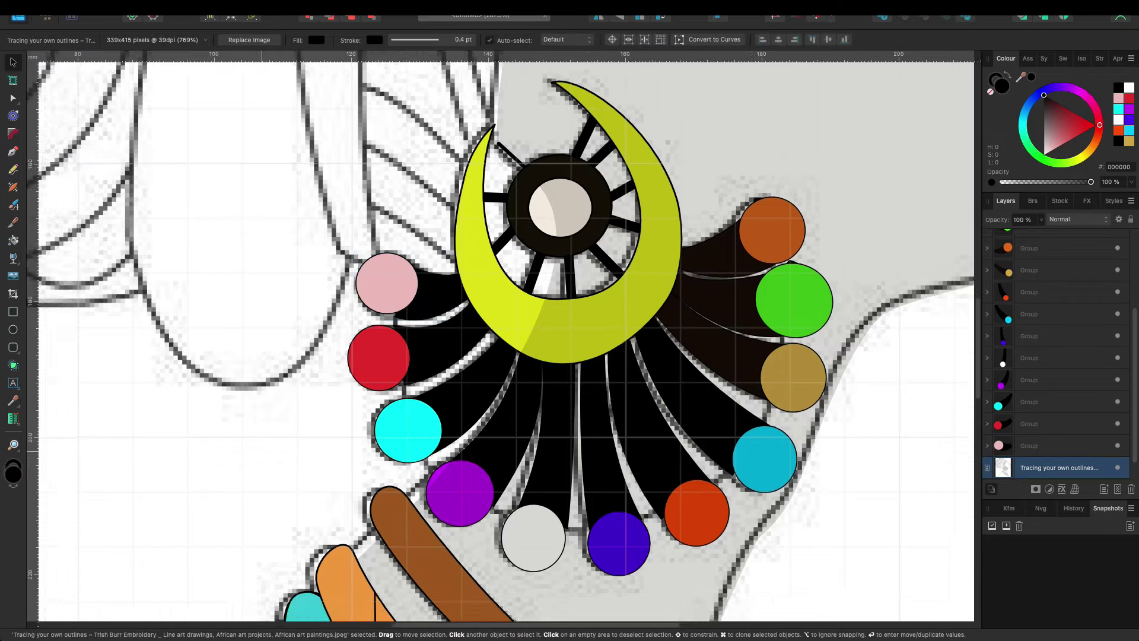
Step: Select all earring layers from the crescent down to the pink bead and group them
{"action": "scroll", "coordinate": [340, 289], "scroll_direction": "down", "scroll_amount": 5}
{"action": "scroll", "coordinate": [347, 338], "scroll_direction": "left", "scroll_amount": 2}
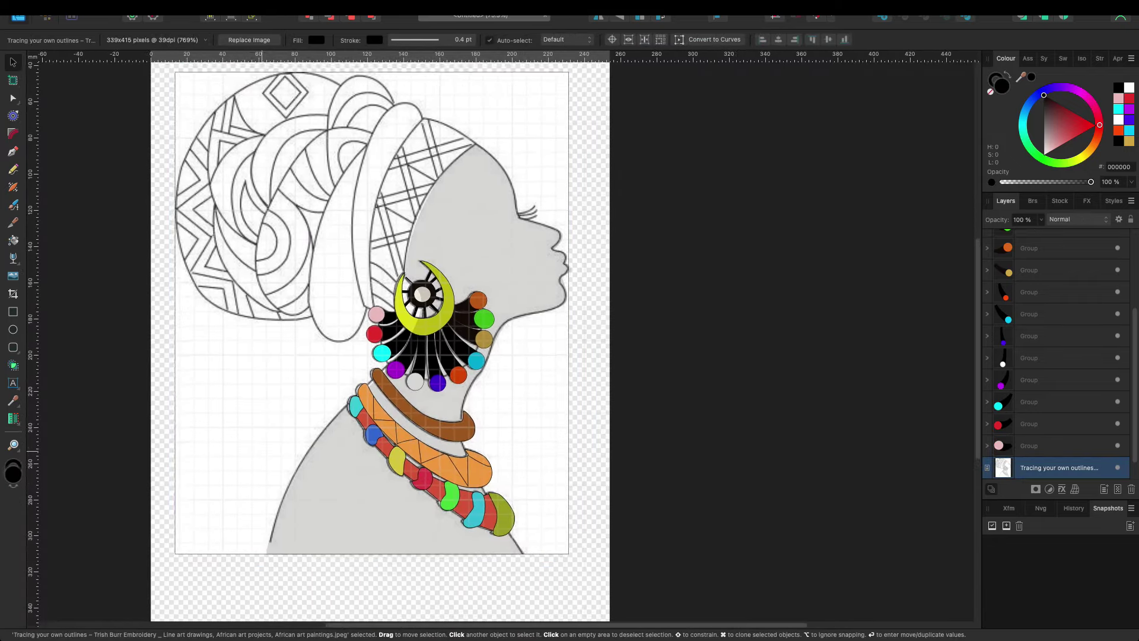
{"action": "scroll", "coordinate": [347, 338], "scroll_direction": "left", "scroll_amount": 2}
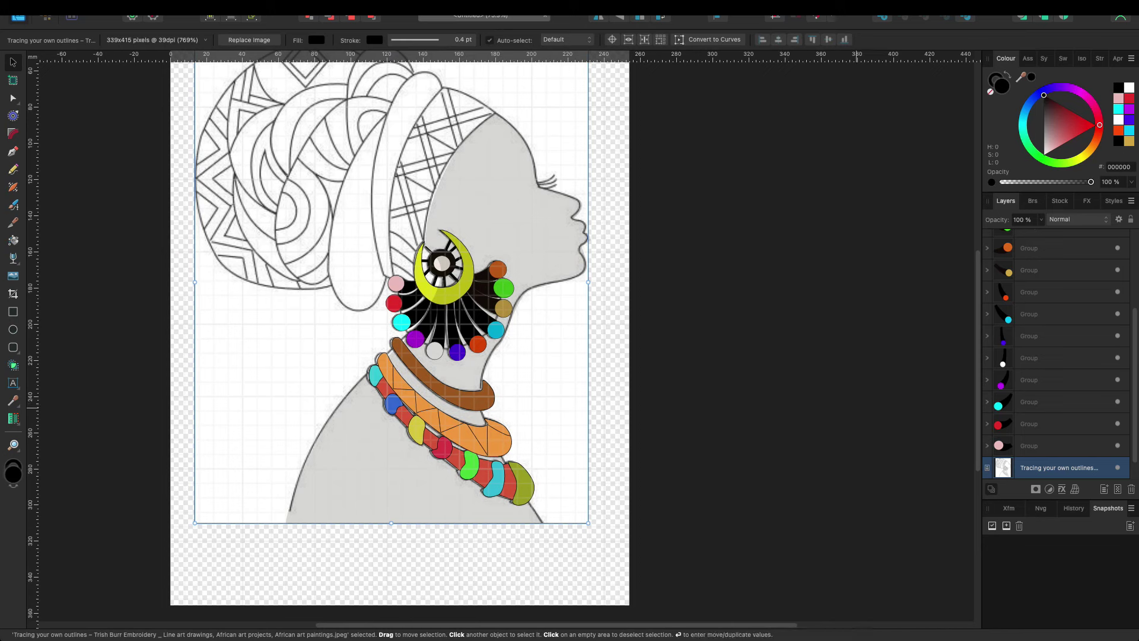
{"action": "scroll", "coordinate": [1057, 356], "scroll_direction": "up", "scroll_amount": 5}
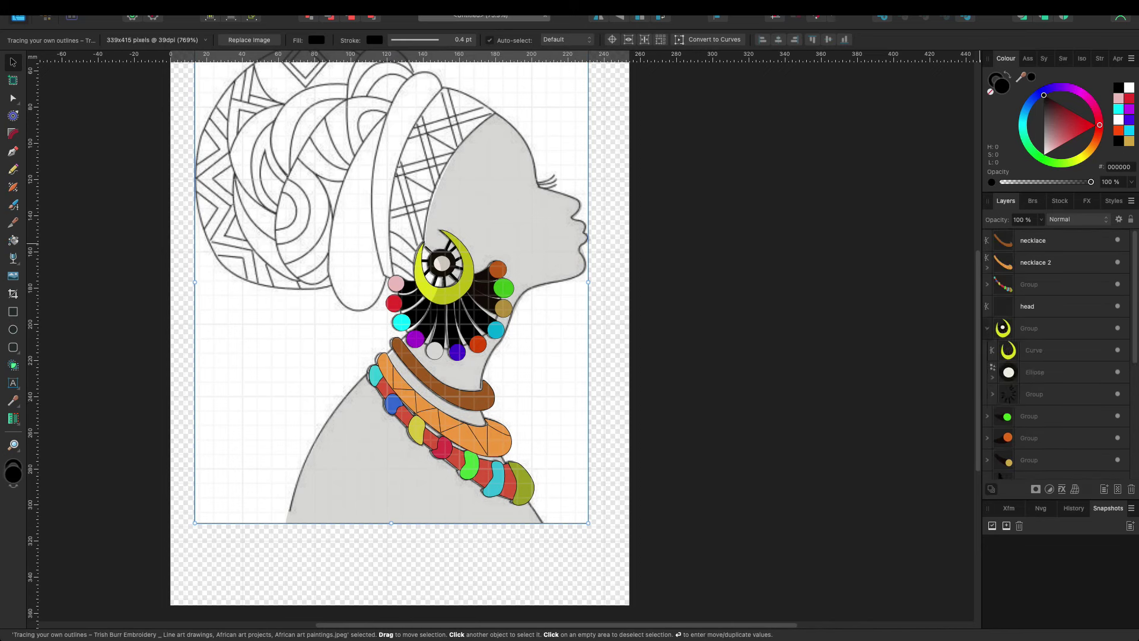
{"action": "left_click", "coordinate": [1029, 328]}
{"action": "scroll", "coordinate": [1056, 356], "scroll_direction": "down", "scroll_amount": 5}
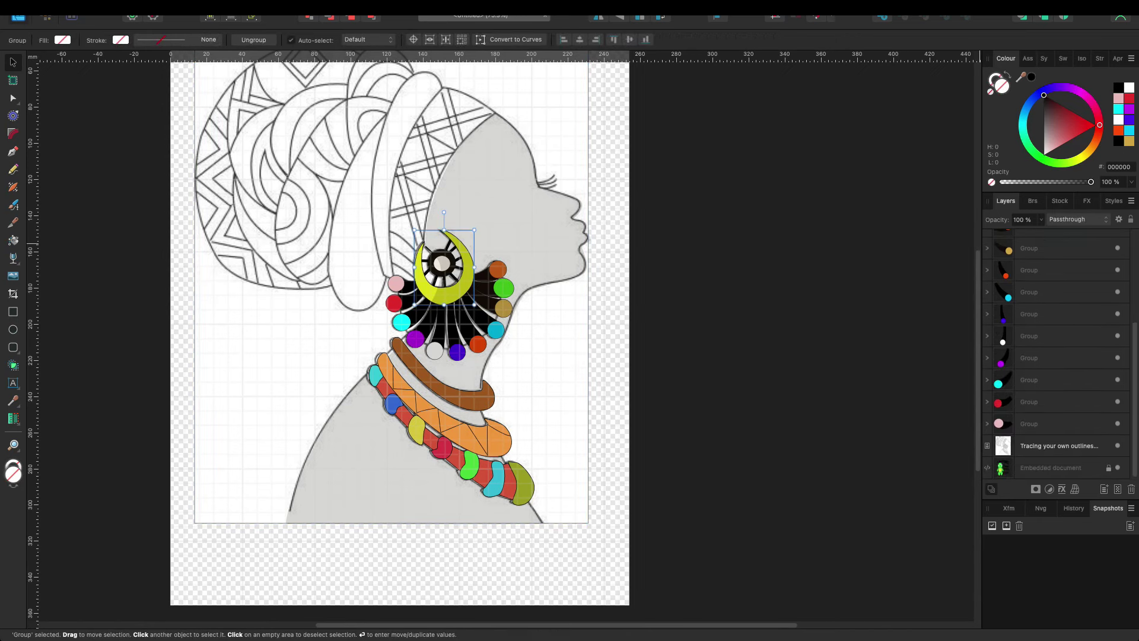
{"action": "left_click", "coordinate": [1044, 423], "text": "shift"}
{"action": "key", "text": "ctrl+g"}
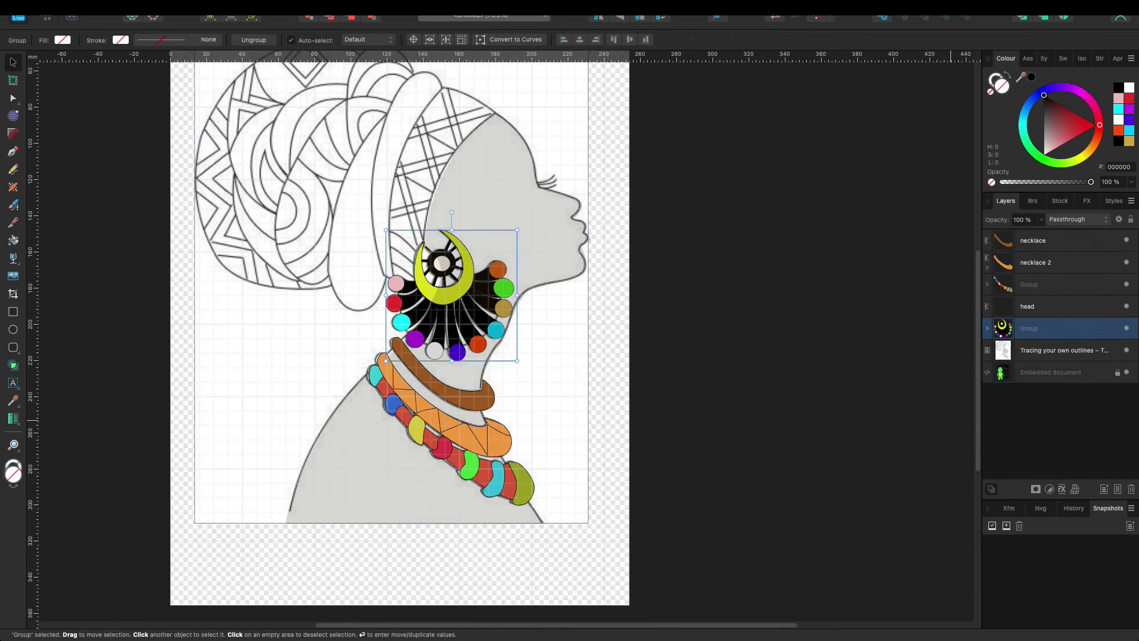
Step: Select the head layer, zoom in on the turban, and clear the selection
{"action": "left_click", "coordinate": [1027, 306]}
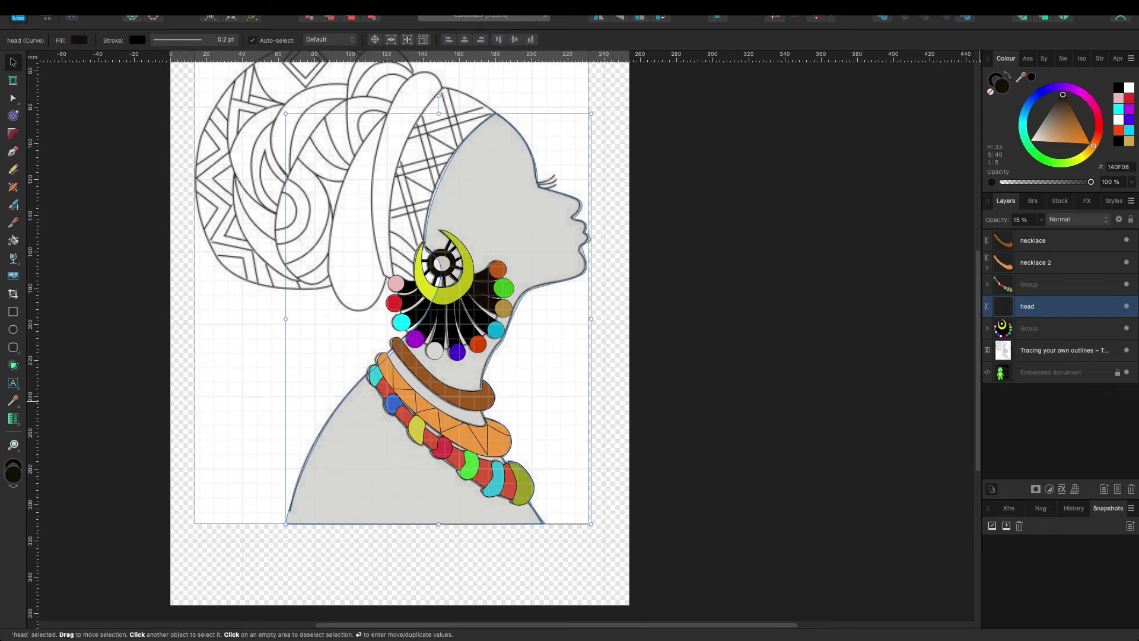
{"action": "scroll", "coordinate": [566, 451], "scroll_direction": "up", "scroll_amount": 3}
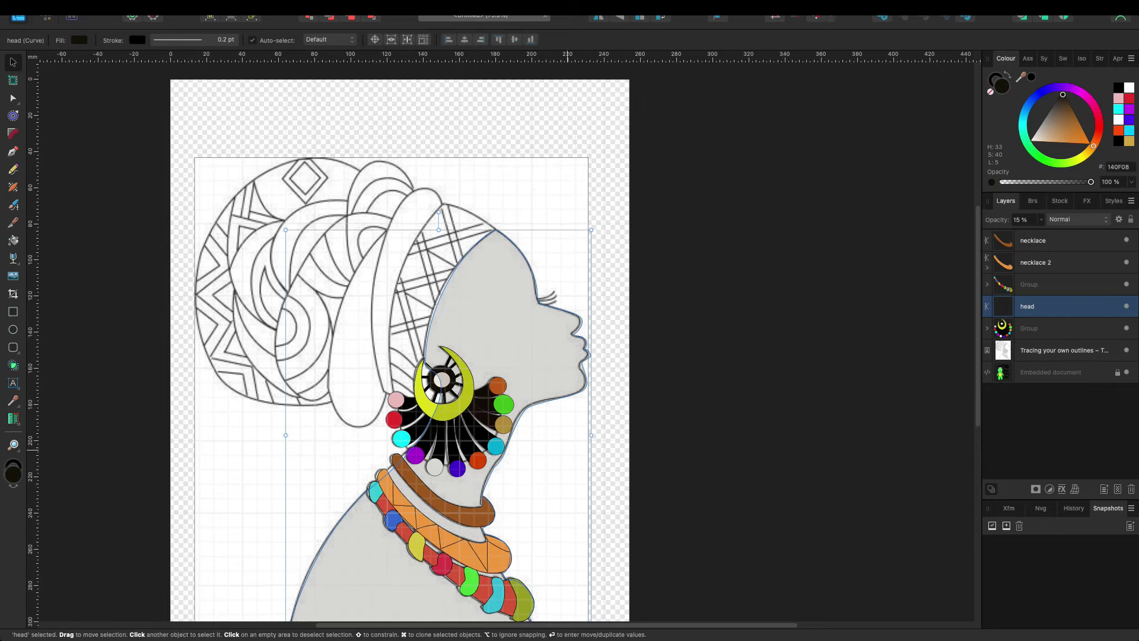
{"action": "scroll", "coordinate": [569, 332], "scroll_direction": "up", "scroll_amount": 3}
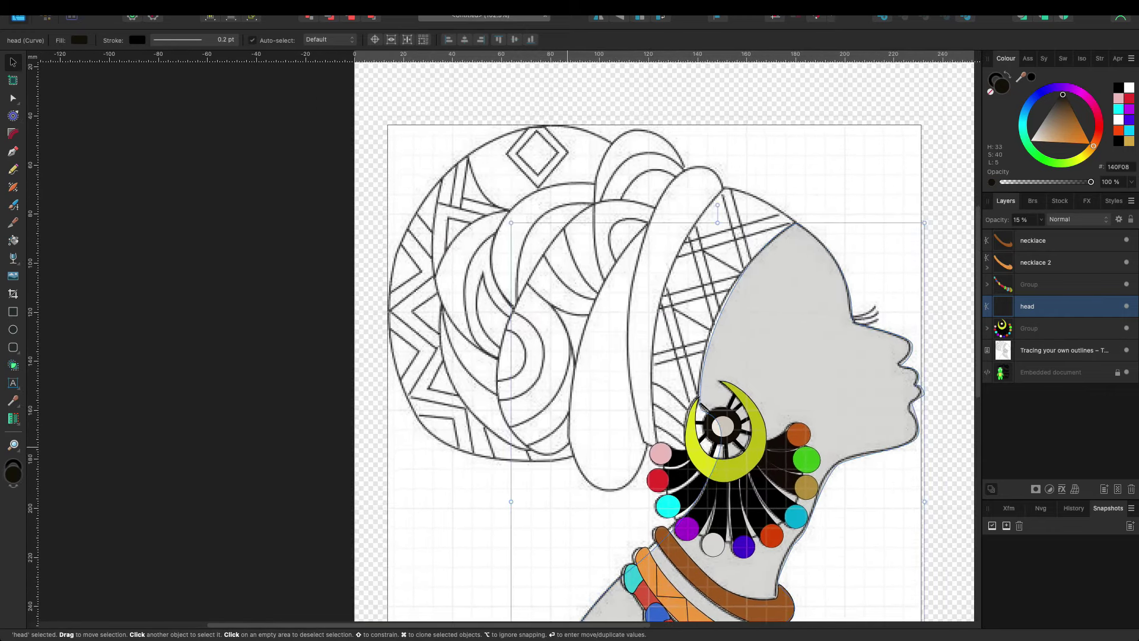
{"action": "left_click", "coordinate": [412, 87]}
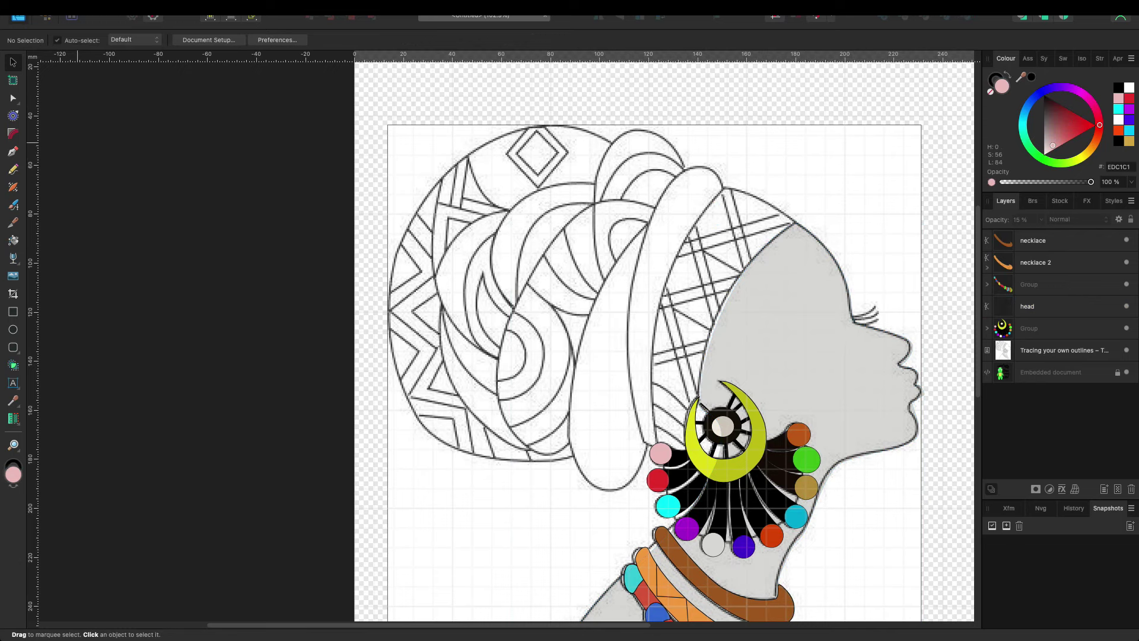
{"action": "scroll", "coordinate": [228, 288], "scroll_direction": "up", "scroll_amount": 2}
{"action": "scroll", "coordinate": [227, 288], "scroll_direction": "down", "scroll_amount": 1}
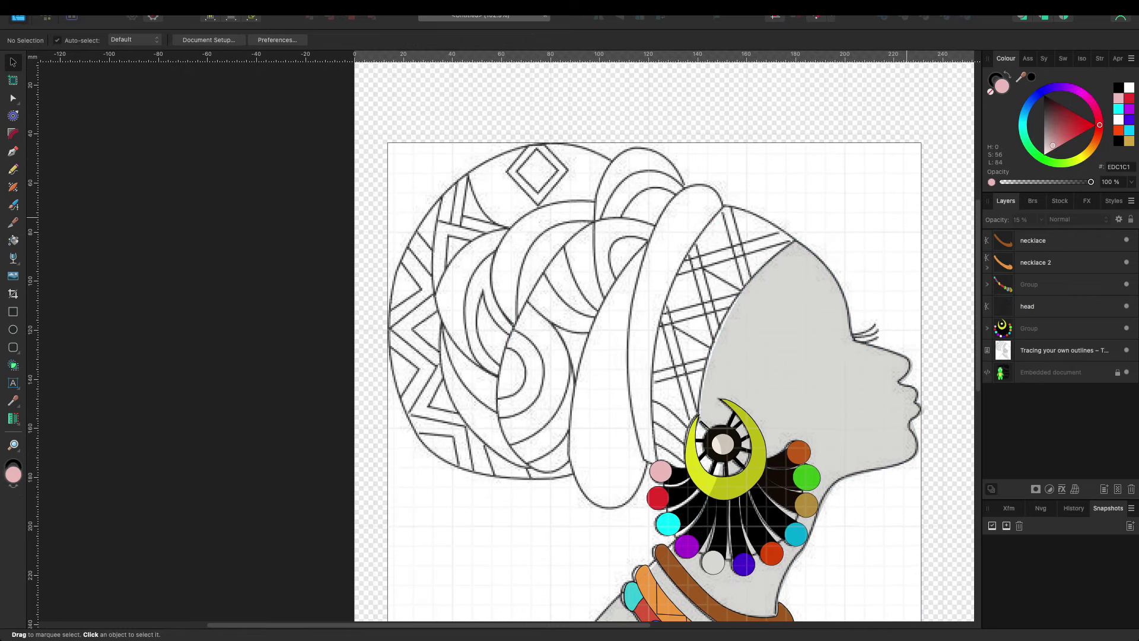
Step: Draw the turban band outline with the Pen tool, bowing its top, left and right edges
{"action": "key", "text": "p"}
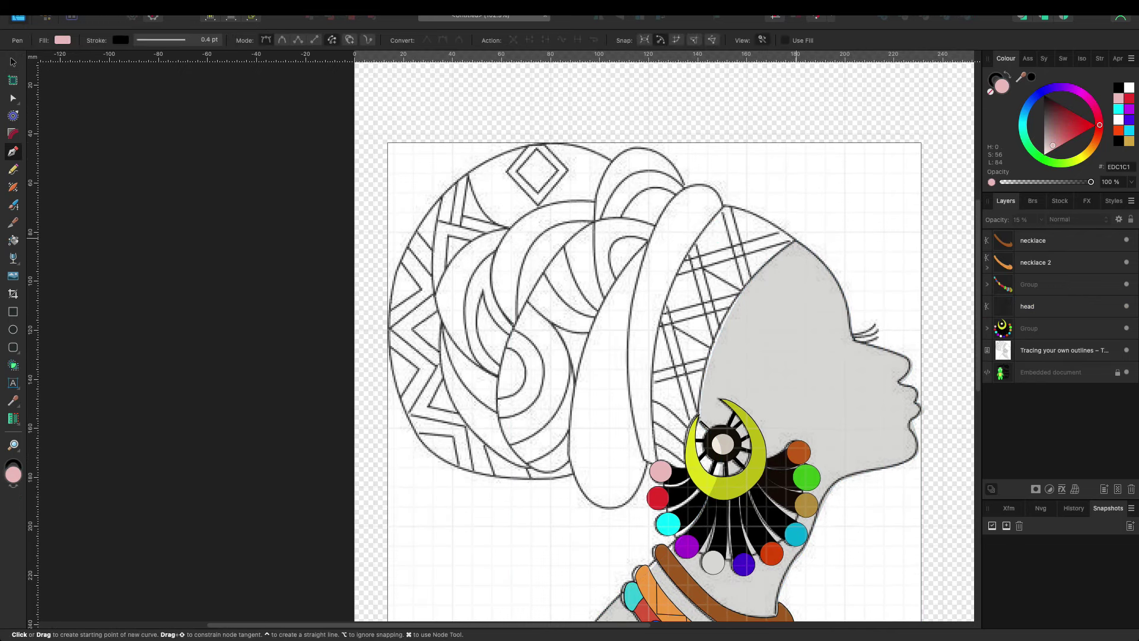
{"action": "left_click", "coordinate": [723, 205]}
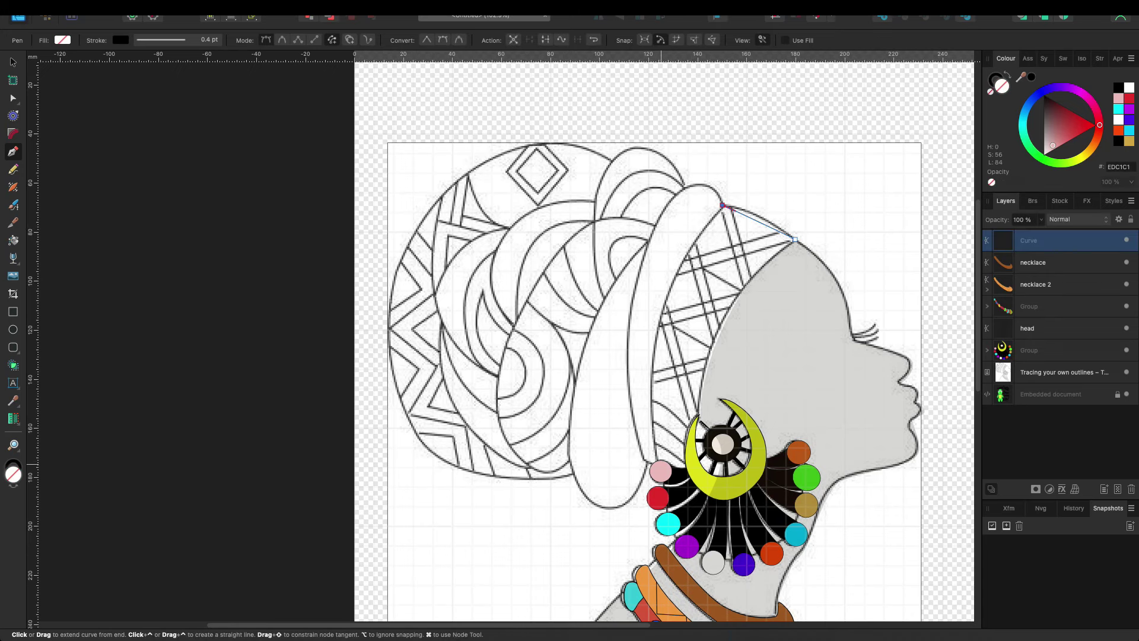
{"action": "left_click", "coordinate": [657, 464]}
{"action": "left_click", "coordinate": [702, 451]}
{"action": "left_click", "coordinate": [700, 418]}
{"action": "left_click", "coordinate": [795, 240]}
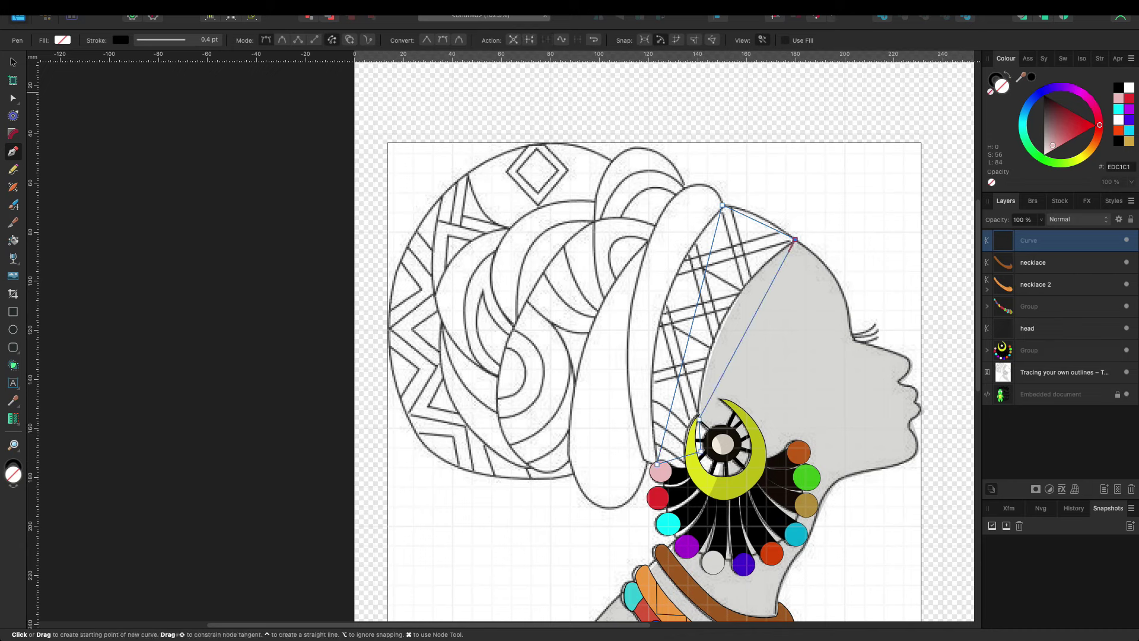
{"action": "key", "text": "a"}
{"action": "left_click_drag", "start_coordinate": [759, 223], "coordinate": [757, 214]}
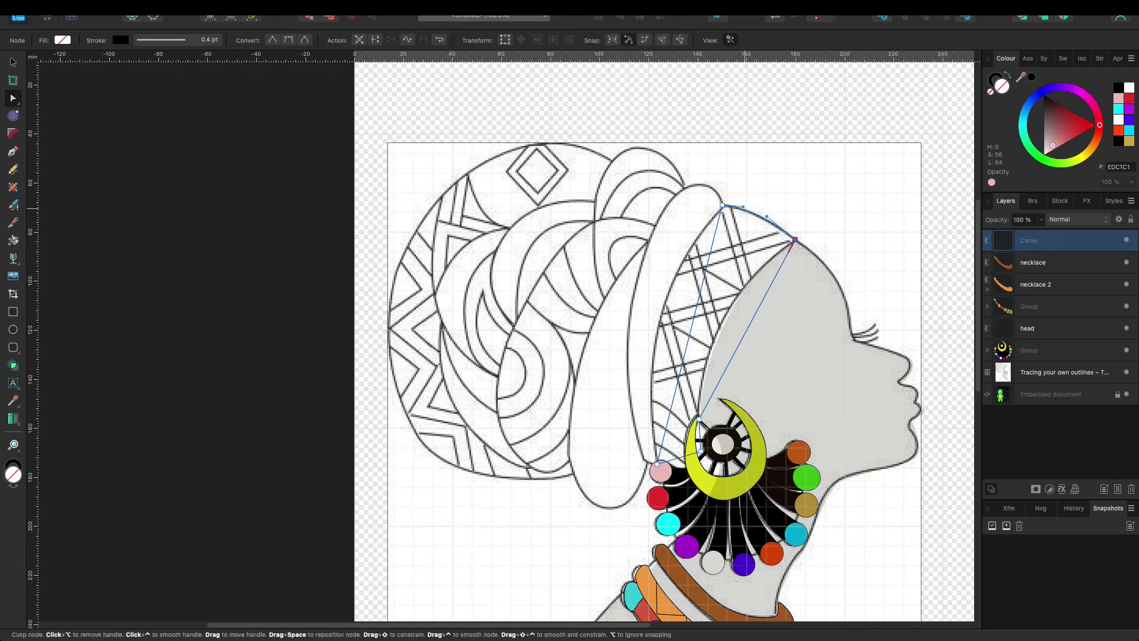
{"action": "left_click_drag", "start_coordinate": [708, 264], "coordinate": [686, 257]}
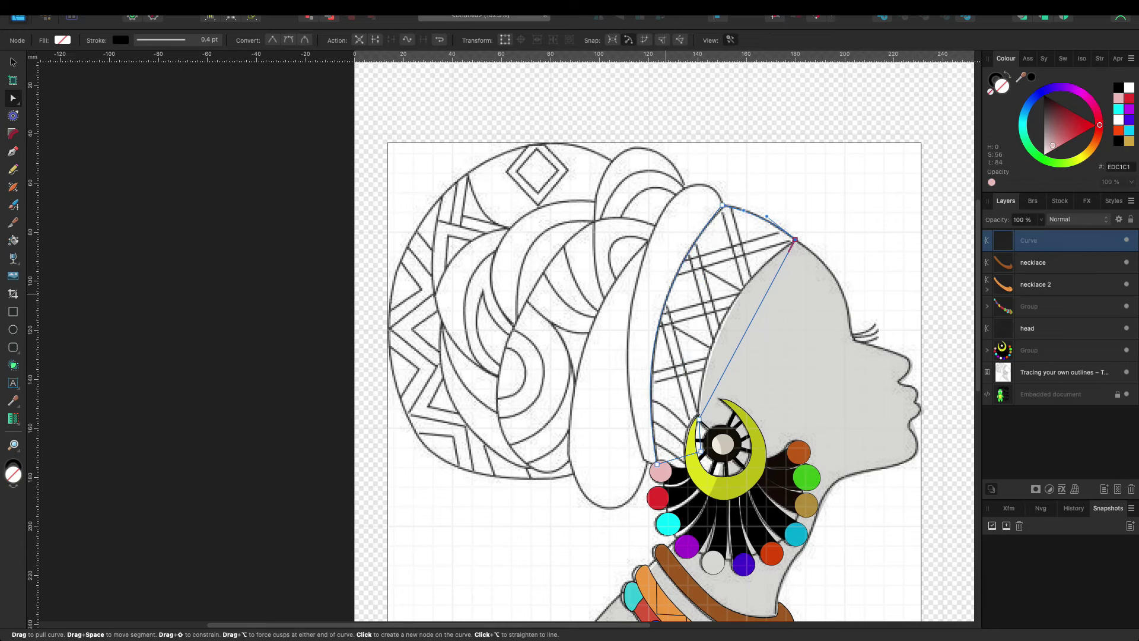
{"action": "left_click_drag", "start_coordinate": [762, 297], "coordinate": [732, 307]}
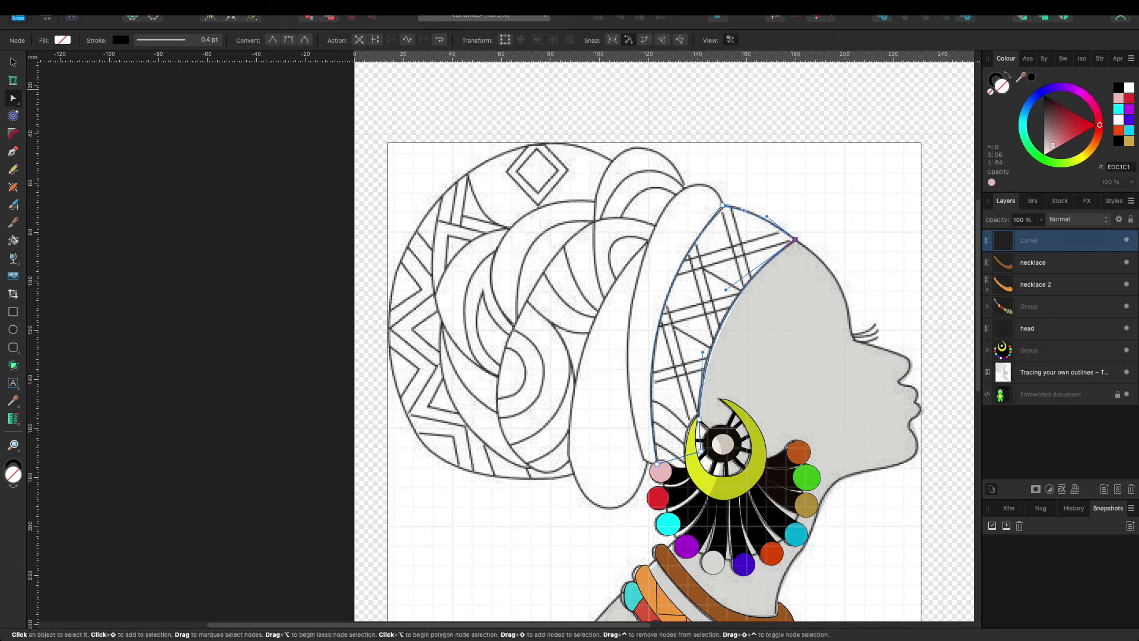
{"action": "key", "text": "v"}
{"action": "key", "text": "Escape"}
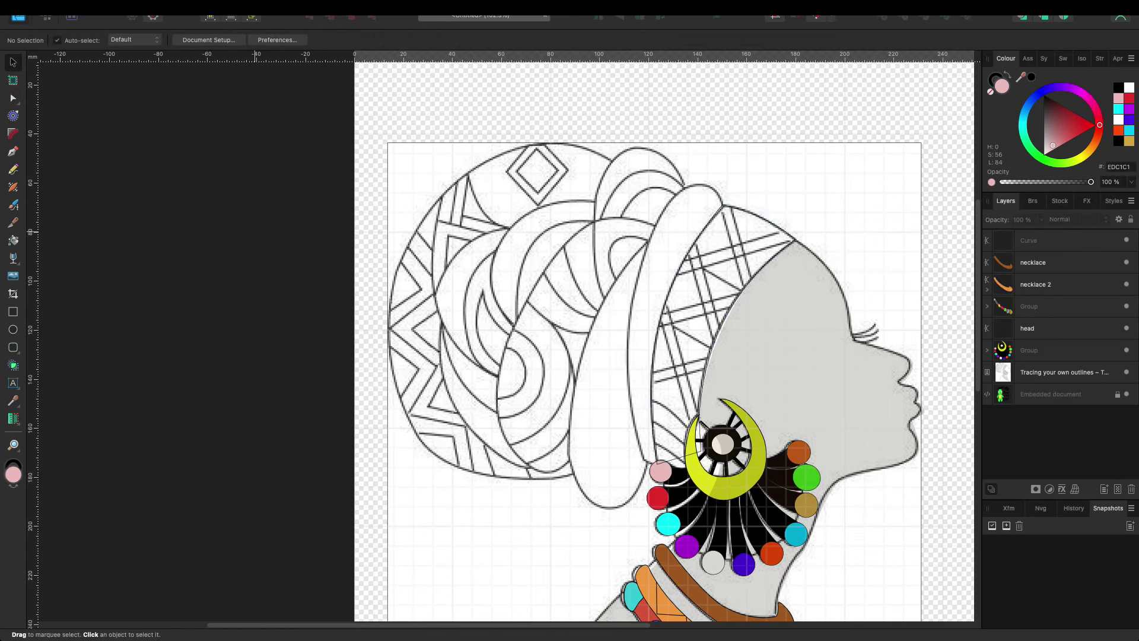
Step: Draw the first two diagonal stripe shapes across the top of the band
{"action": "key", "text": "p"}
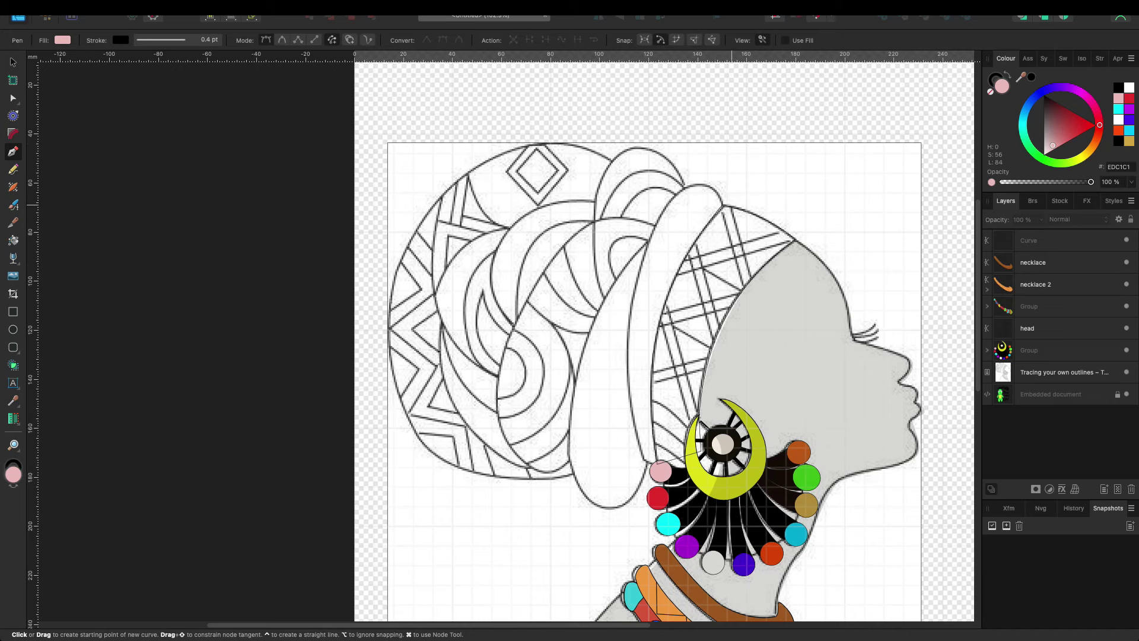
{"action": "left_click", "coordinate": [731, 205]}
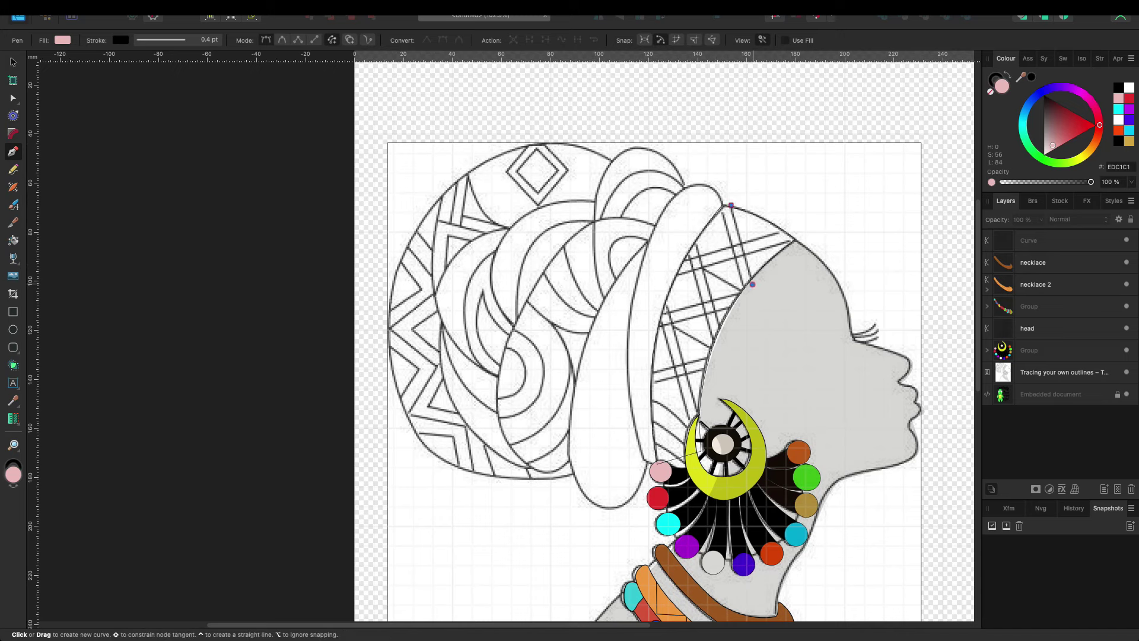
{"action": "left_click", "coordinate": [752, 285]}
{"action": "left_click", "coordinate": [721, 204]}
{"action": "left_click", "coordinate": [730, 205]}
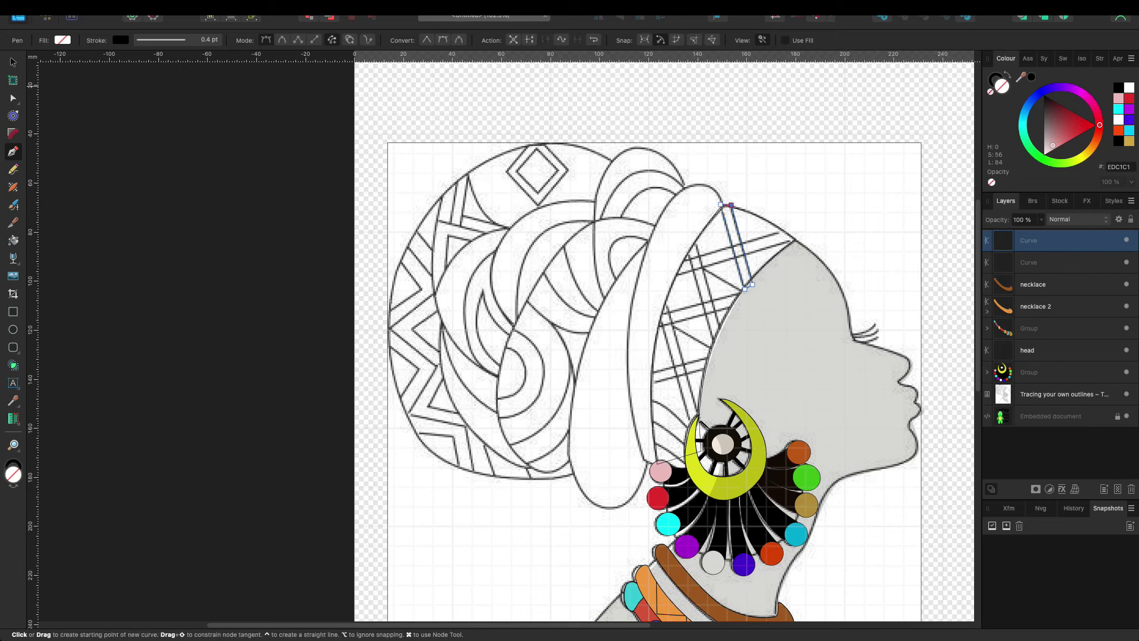
{"action": "key", "text": "Escape"}
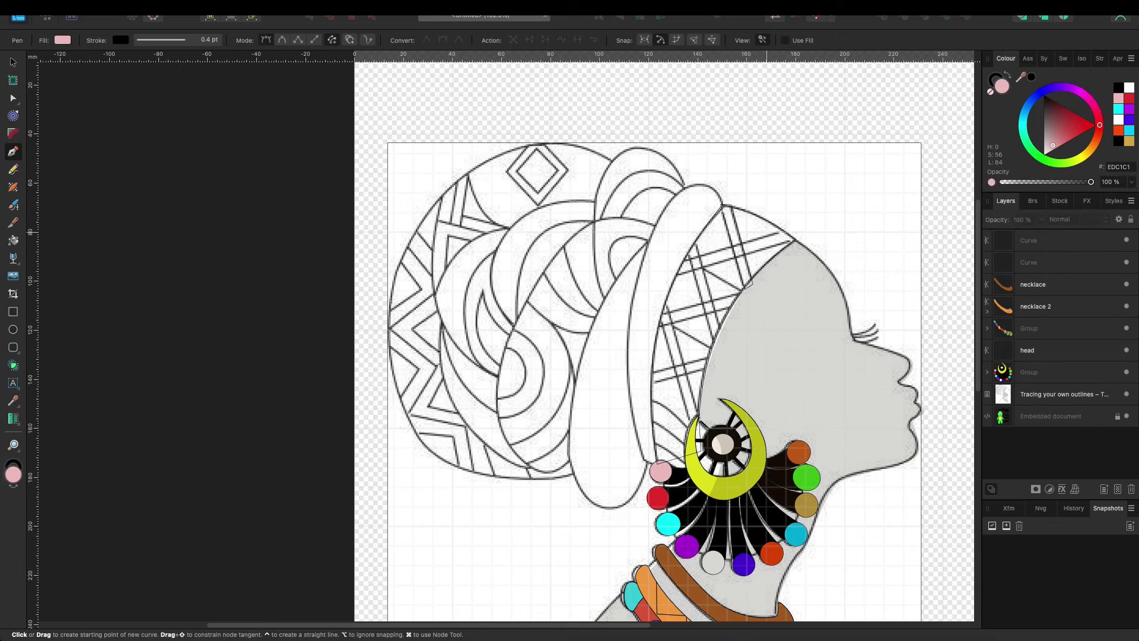
{"action": "left_click", "coordinate": [784, 229]}
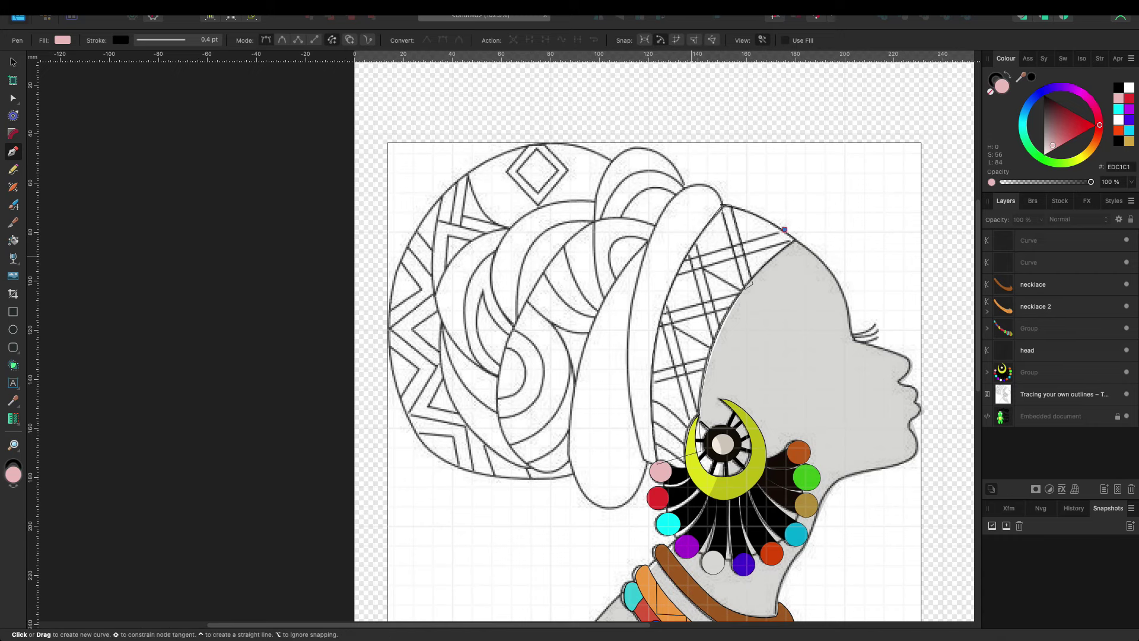
{"action": "left_click_drag", "start_coordinate": [681, 260], "coordinate": [671, 274]}
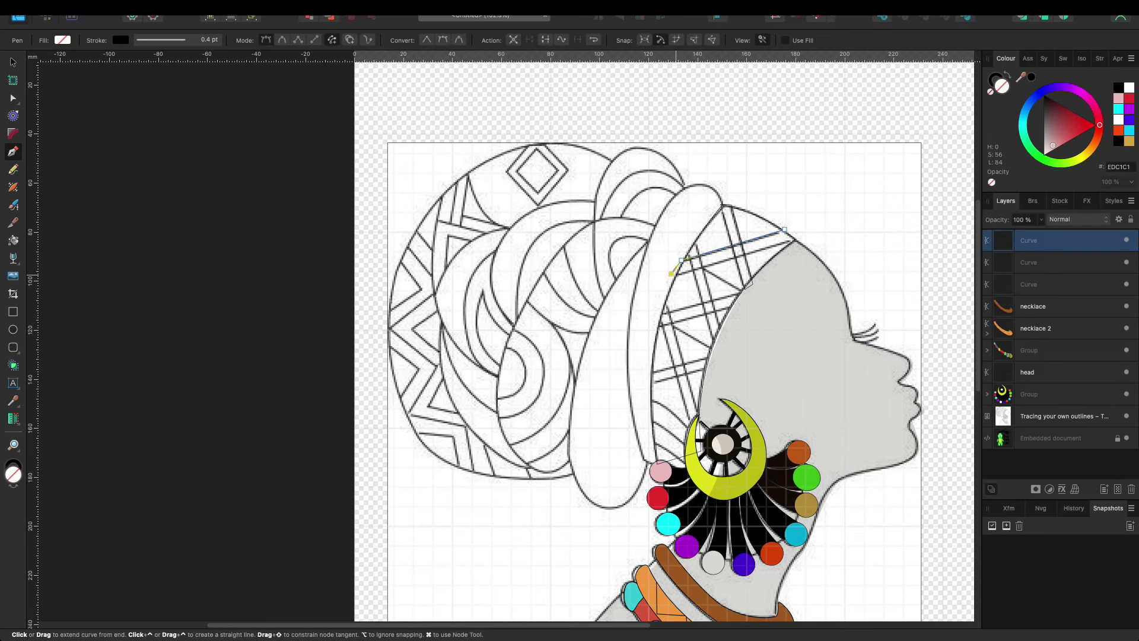
{"action": "left_click", "coordinate": [798, 240]}
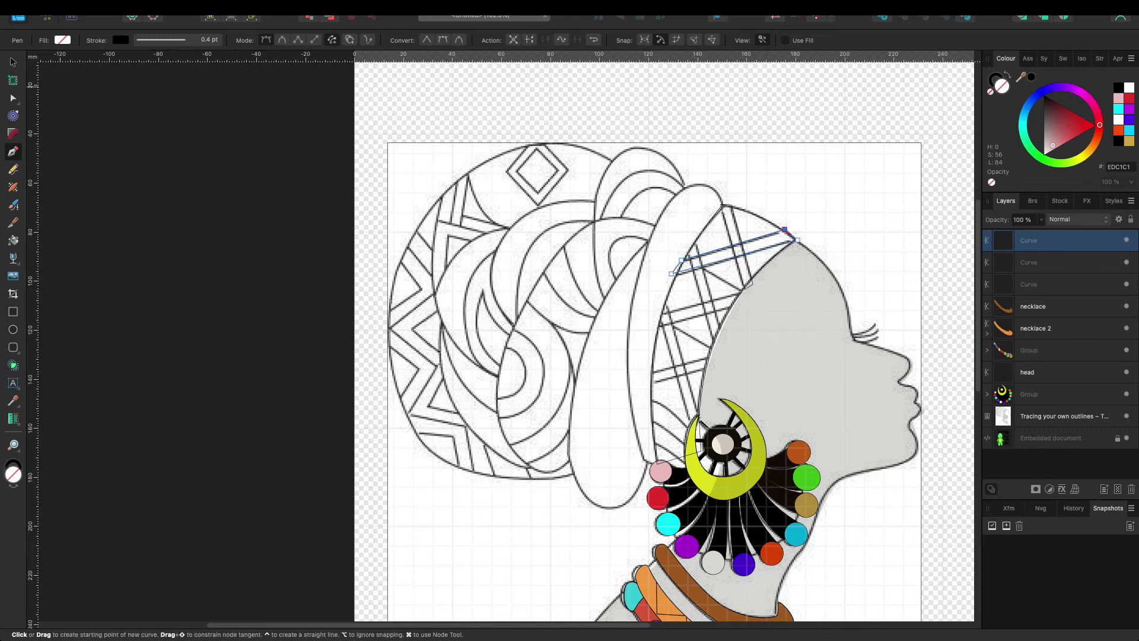
{"action": "key", "text": "v"}
{"action": "left_click", "coordinate": [149, 146]}
Step: Draw two more stripe paths running down through the middle of the band
{"action": "key", "text": "p"}
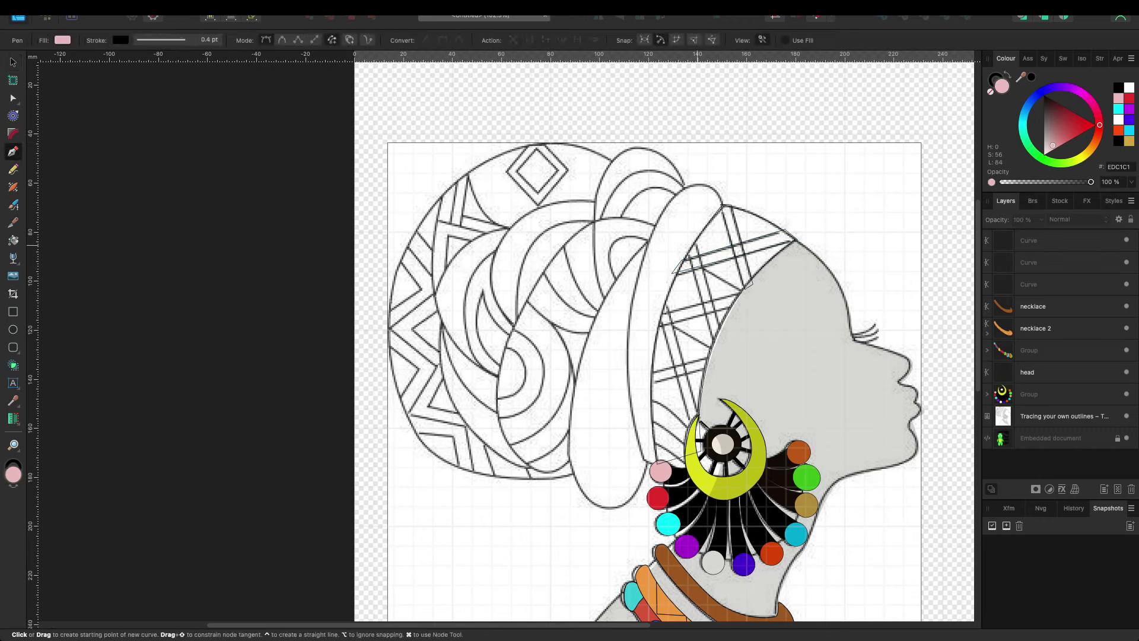
{"action": "left_click", "coordinate": [693, 233]}
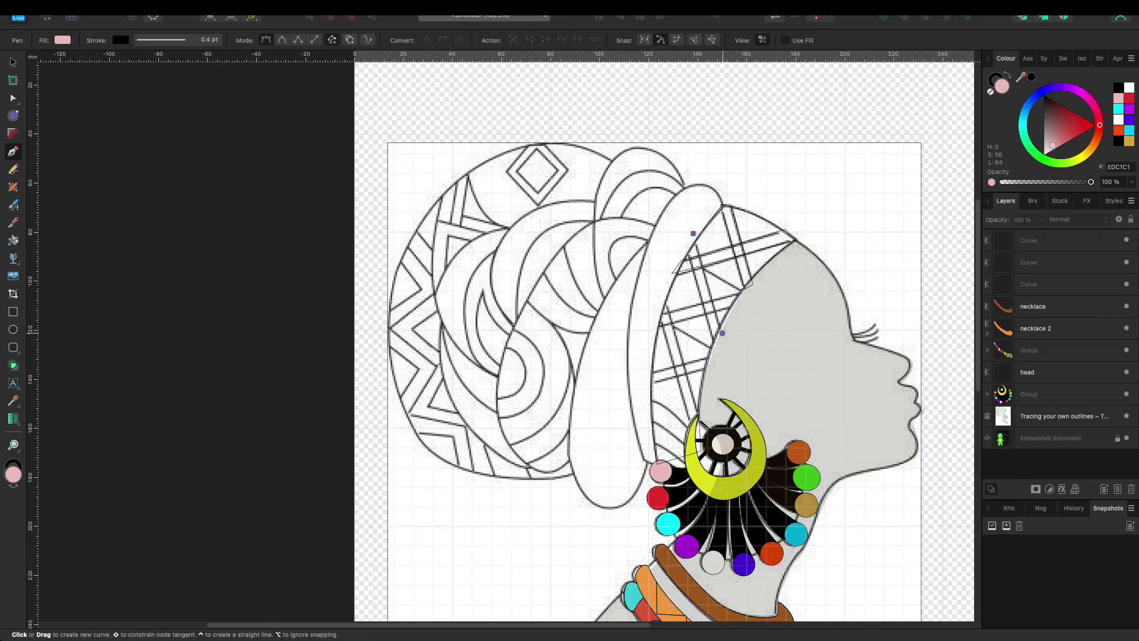
{"action": "left_click_drag", "start_coordinate": [723, 334], "coordinate": [716, 349]}
{"action": "key", "text": "Escape"}
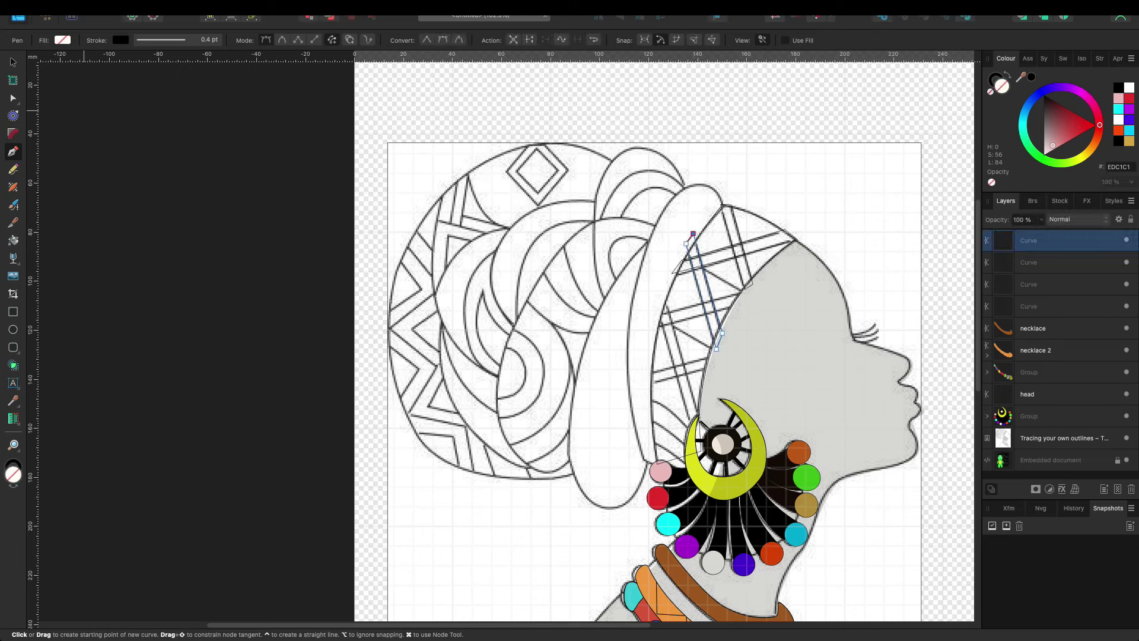
{"action": "key", "text": "v"}
{"action": "key", "text": "Escape"}
{"action": "key", "text": "p"}
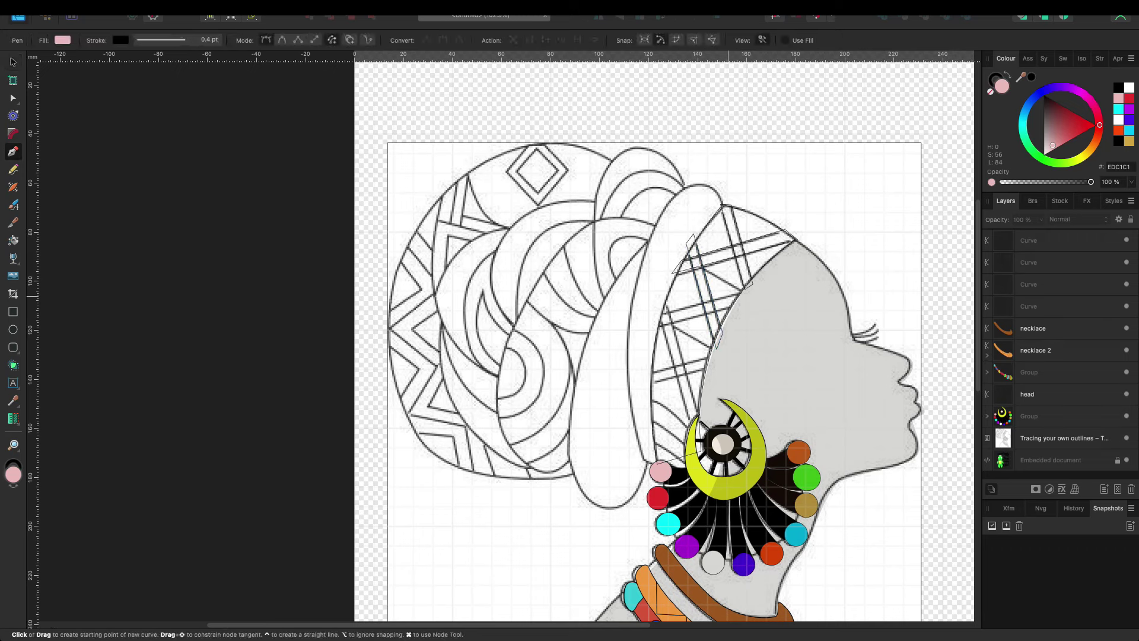
{"action": "left_click", "coordinate": [744, 292]}
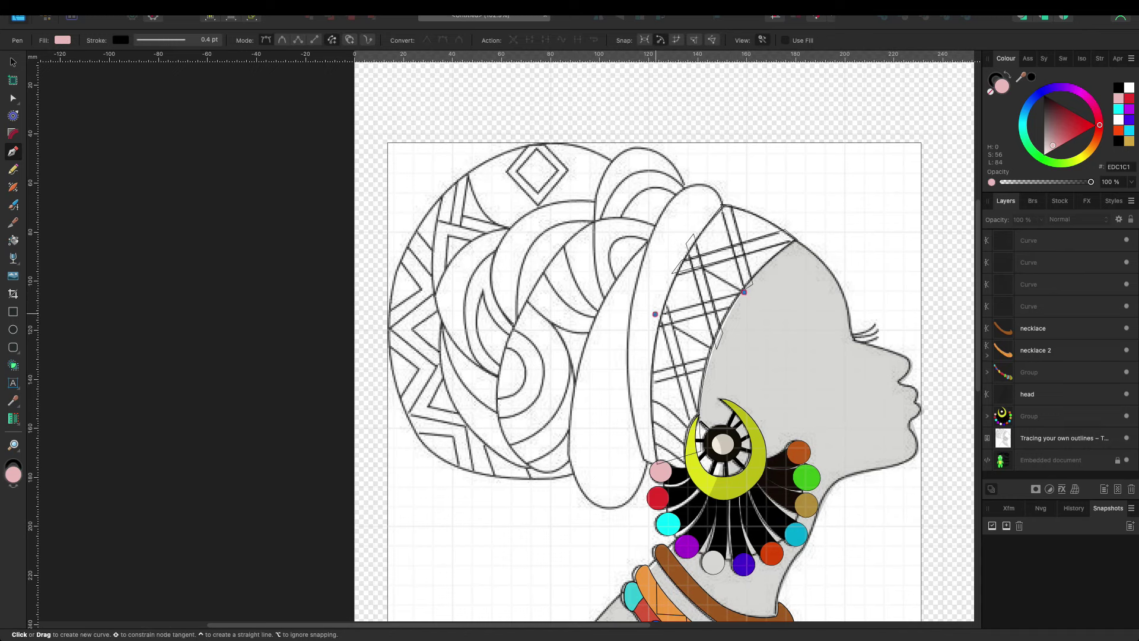
{"action": "left_click", "coordinate": [654, 314]}
{"action": "left_click", "coordinate": [654, 327]}
{"action": "key", "text": "Escape"}
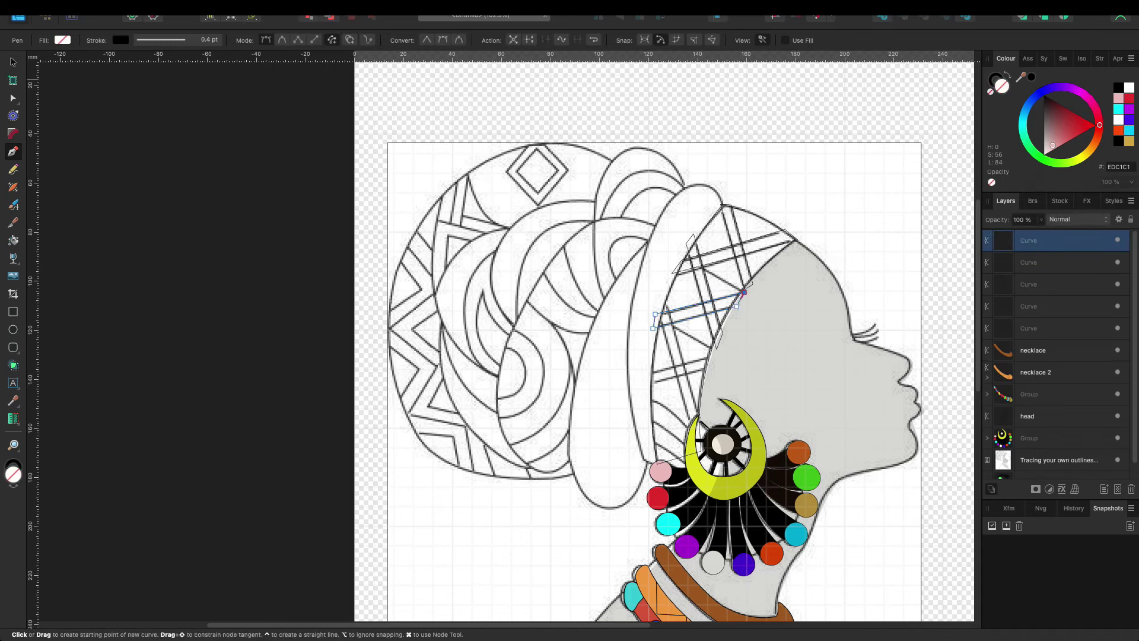
{"action": "key", "text": "v"}
{"action": "key", "text": "Escape"}
Step: Add the last stripes low on the band, closing the final four-sided stripe
{"action": "key", "text": "p"}
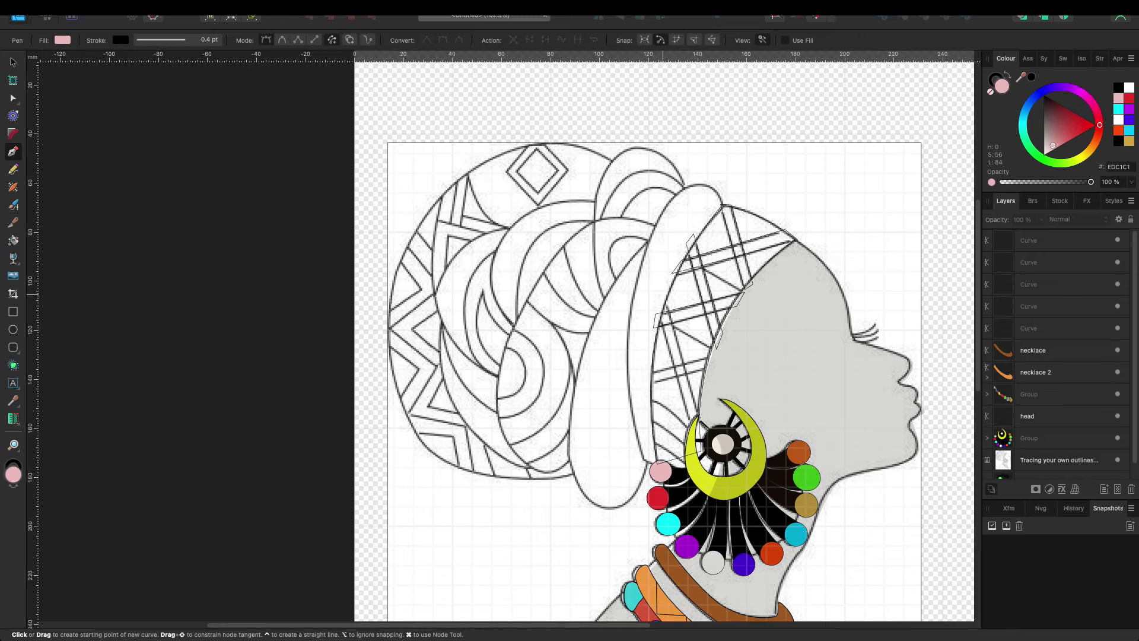
{"action": "left_click", "coordinate": [663, 293]}
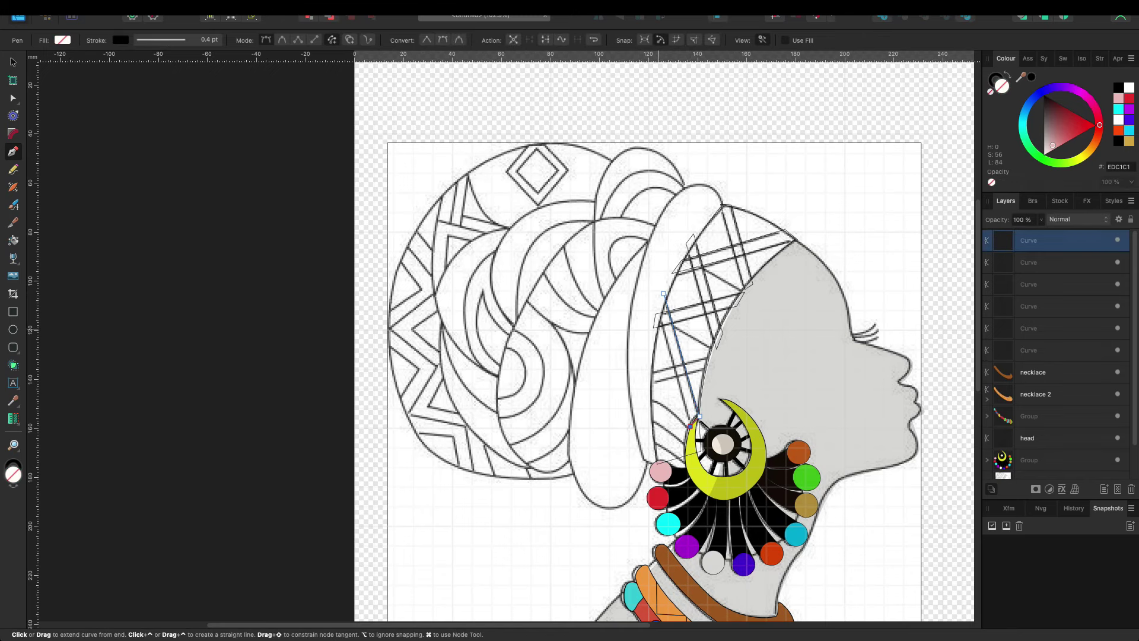
{"action": "left_click", "coordinate": [656, 309]}
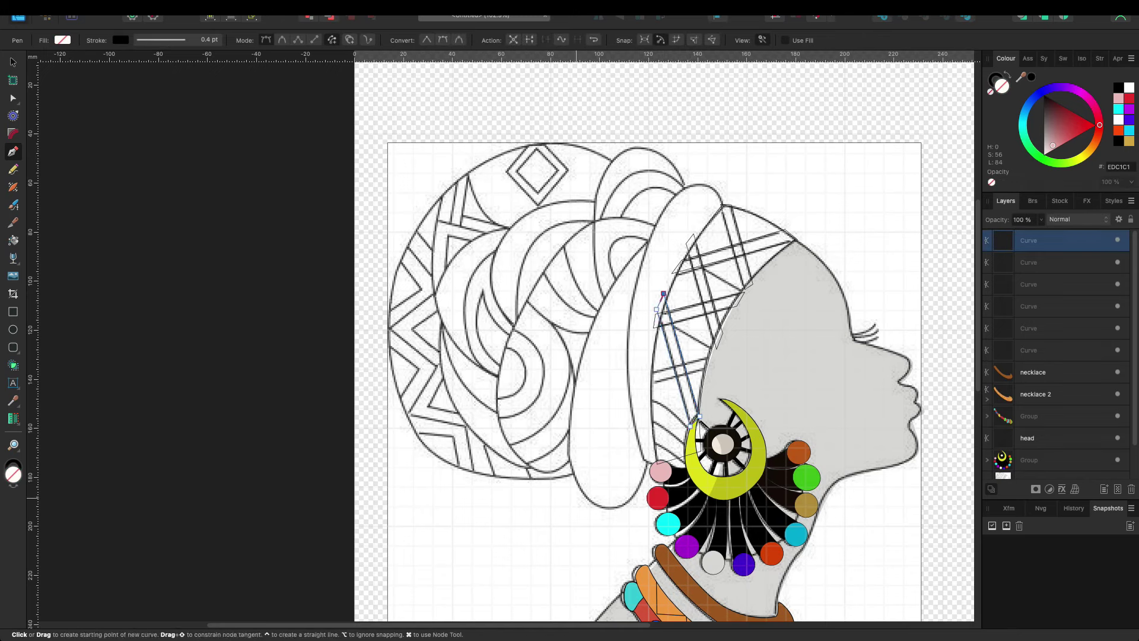
{"action": "key", "text": "super+d"}
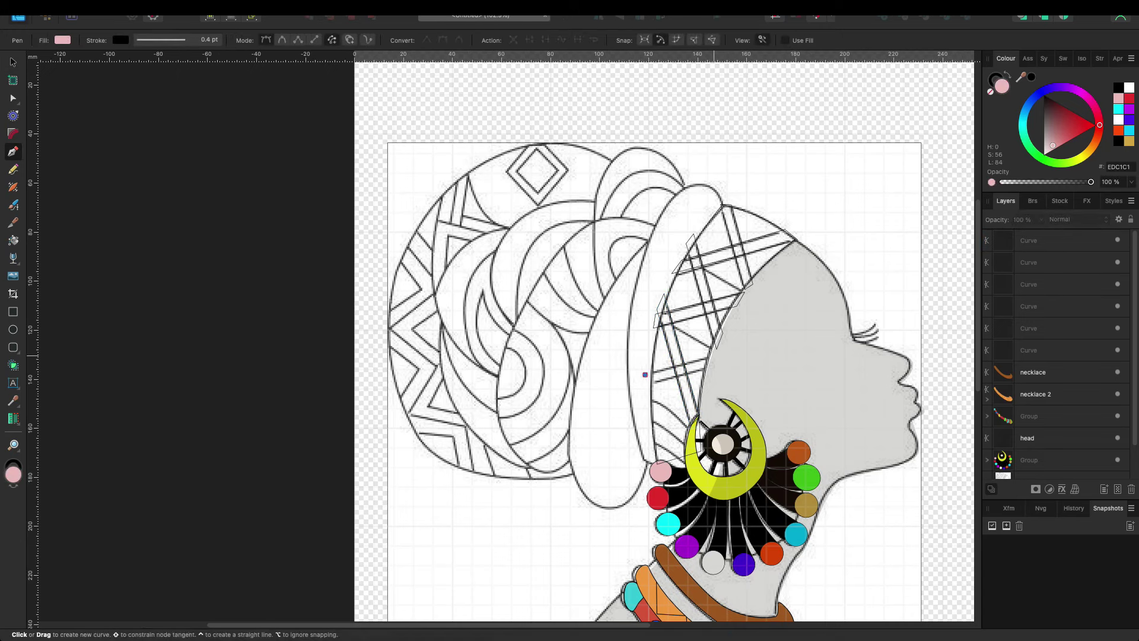
{"action": "left_click", "coordinate": [645, 374]}
{"action": "left_click", "coordinate": [714, 371]}
{"action": "left_click", "coordinate": [645, 386]}
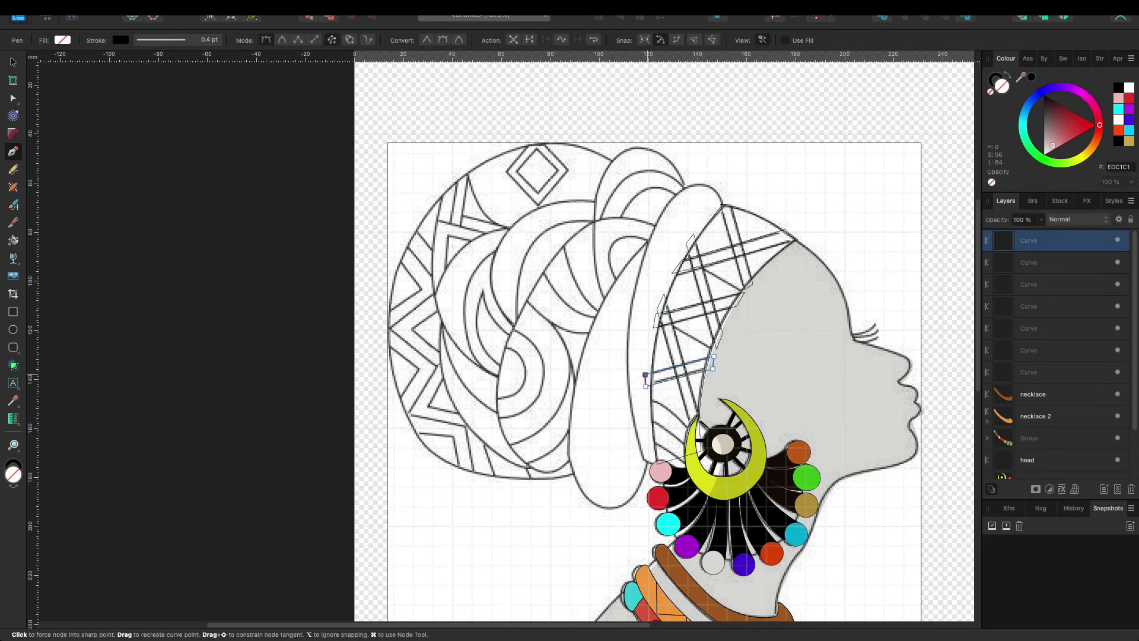
{"action": "key", "text": "v"}
{"action": "key", "text": "super+d"}
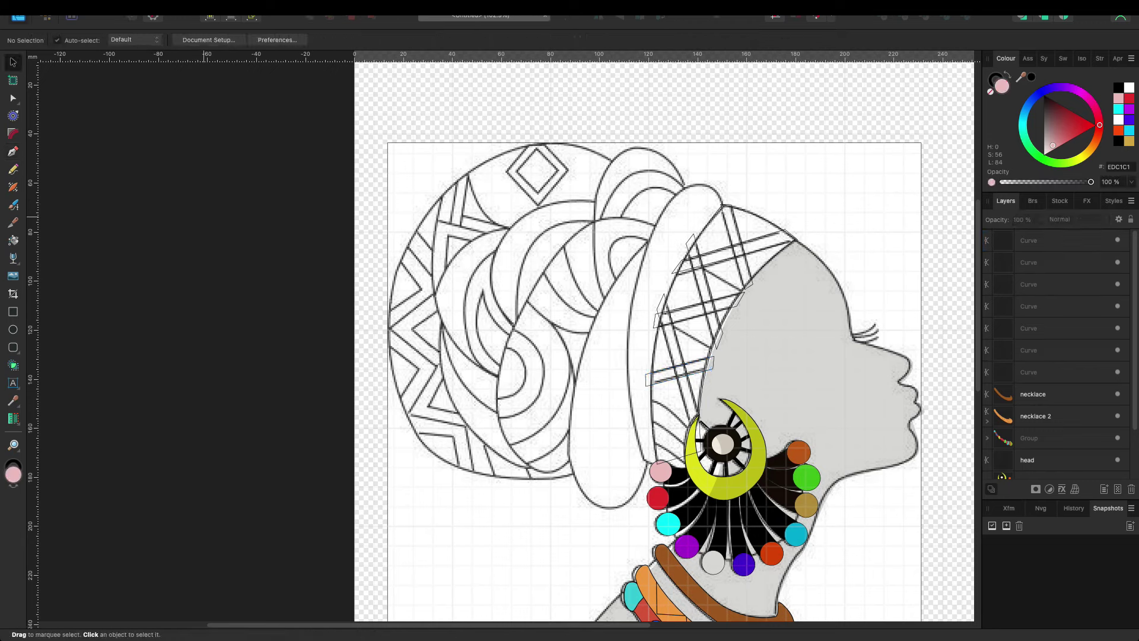
Step: Fill the first four stripes cyan, red, gold and black from the Colour swatches
{"action": "left_click", "coordinate": [860, 178]}
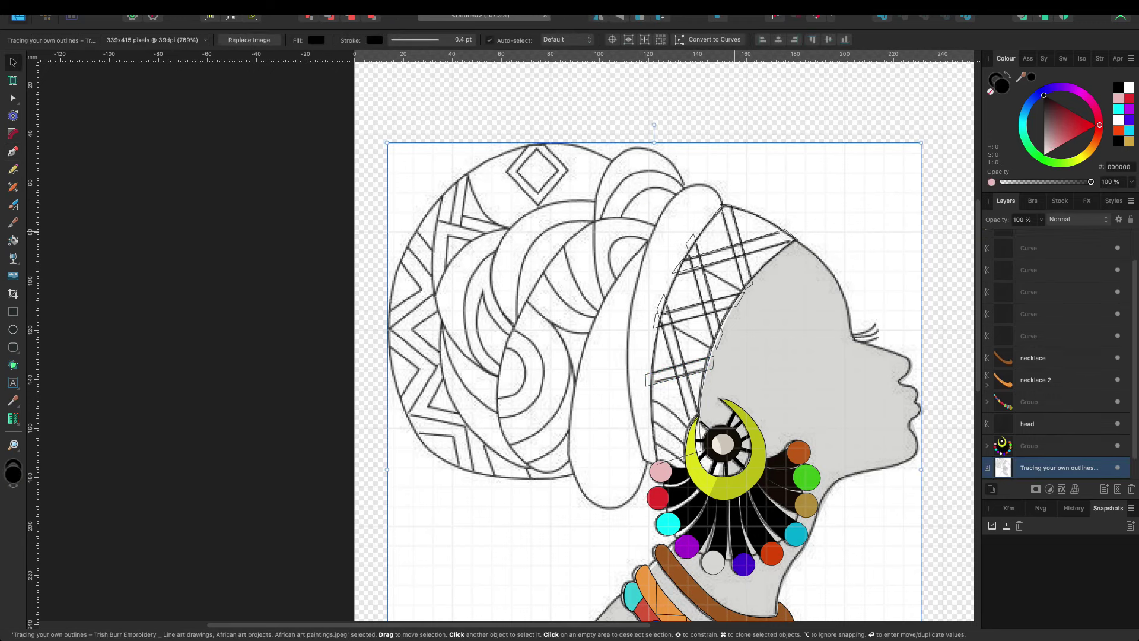
{"action": "left_click", "coordinate": [698, 317]}
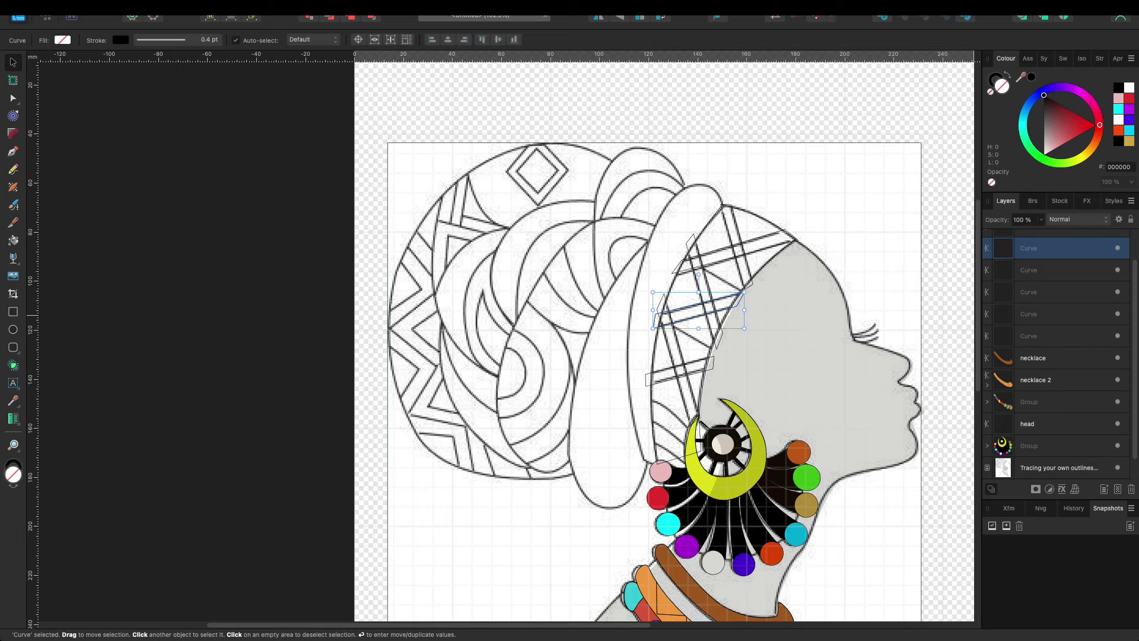
{"action": "left_click", "coordinate": [1119, 108]}
{"action": "left_click", "coordinate": [706, 285]}
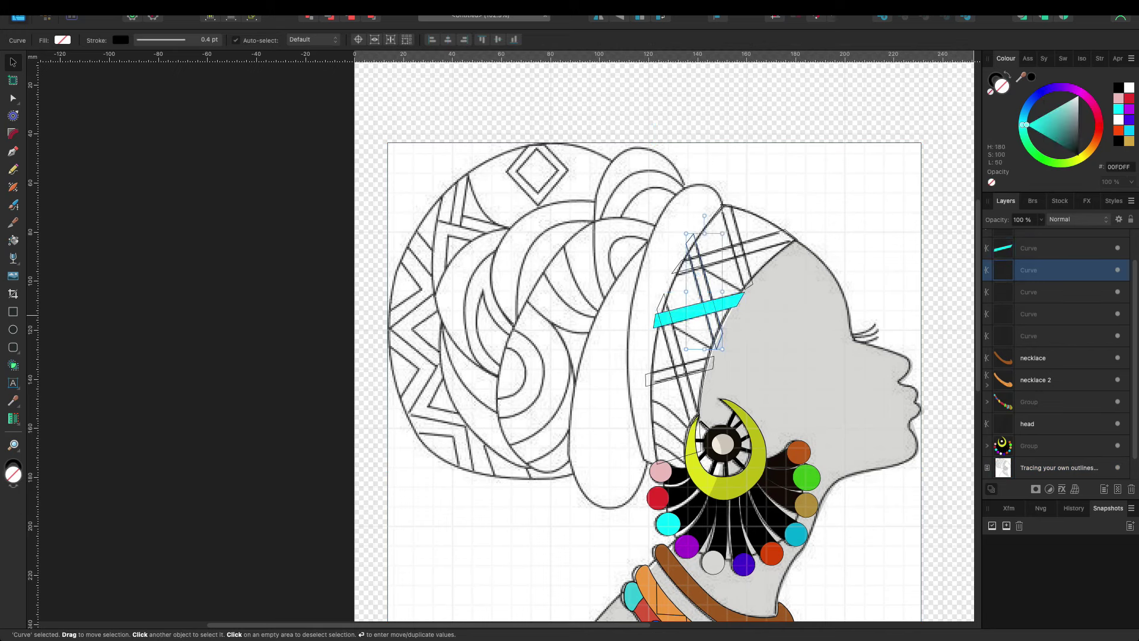
{"action": "left_click", "coordinate": [1129, 98]}
{"action": "left_click", "coordinate": [766, 244]}
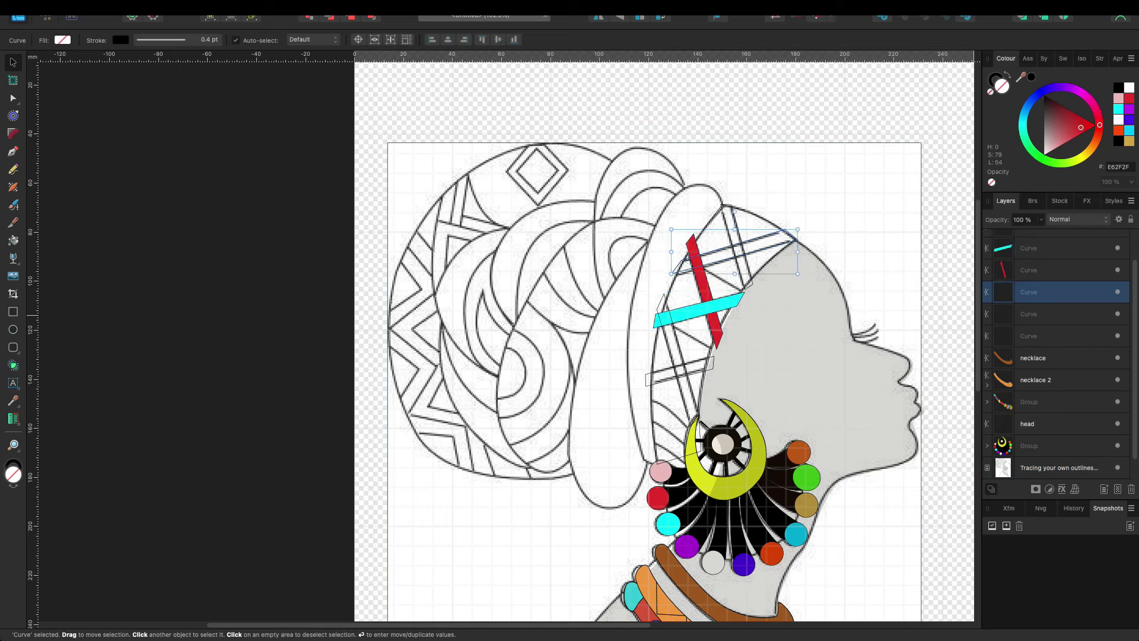
{"action": "left_click", "coordinate": [1129, 141]}
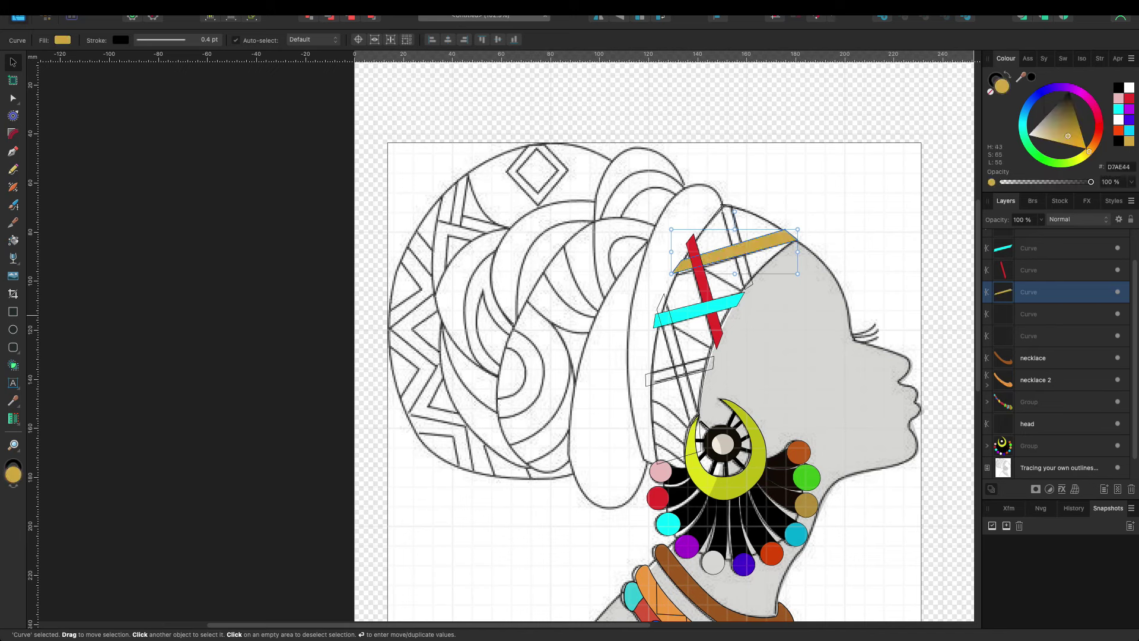
{"action": "left_click", "coordinate": [1029, 314]}
{"action": "left_click", "coordinate": [1118, 141]}
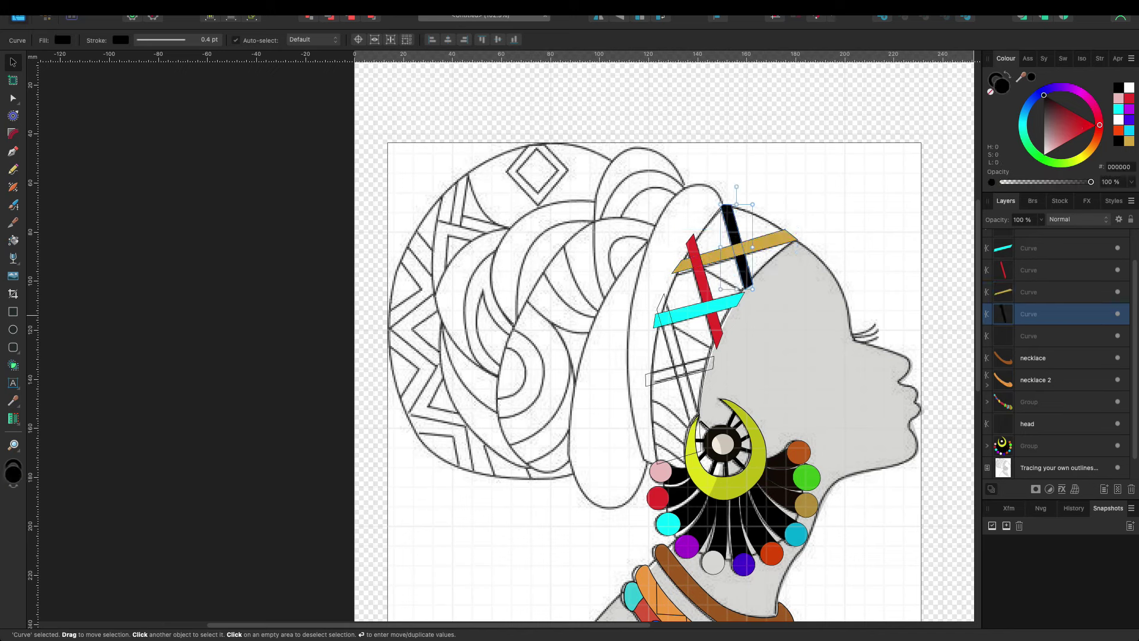
Step: Fill the long stripe orange-red and the lowest stripe gold, then undo a blue band fill
{"action": "left_click", "coordinate": [1029, 336]}
{"action": "left_click", "coordinate": [679, 356]}
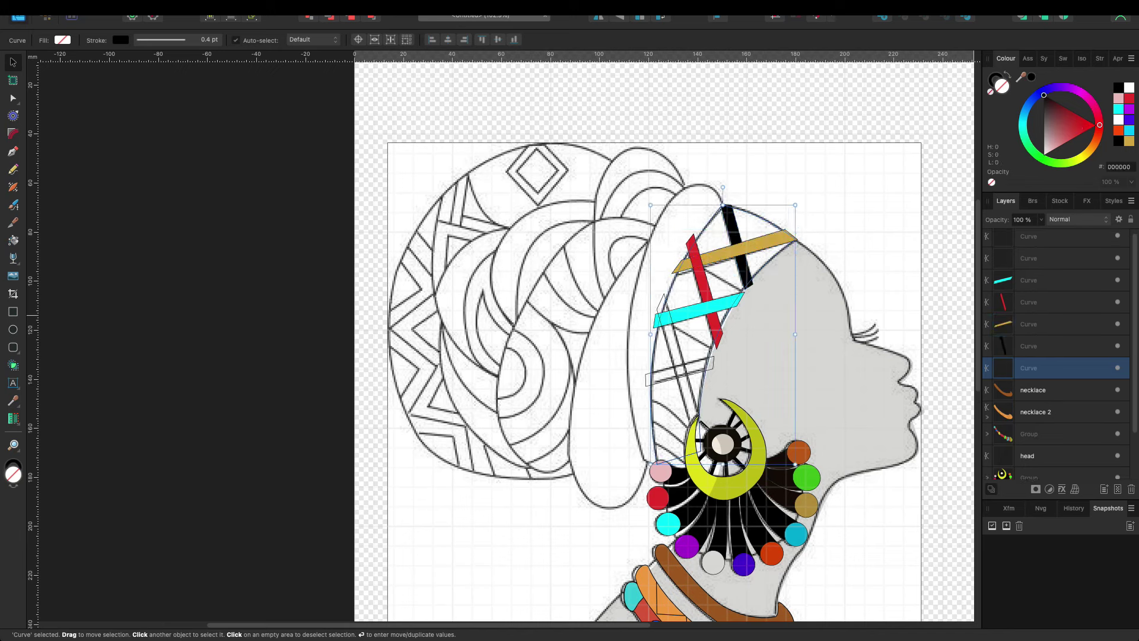
{"action": "left_click", "coordinate": [1118, 130]}
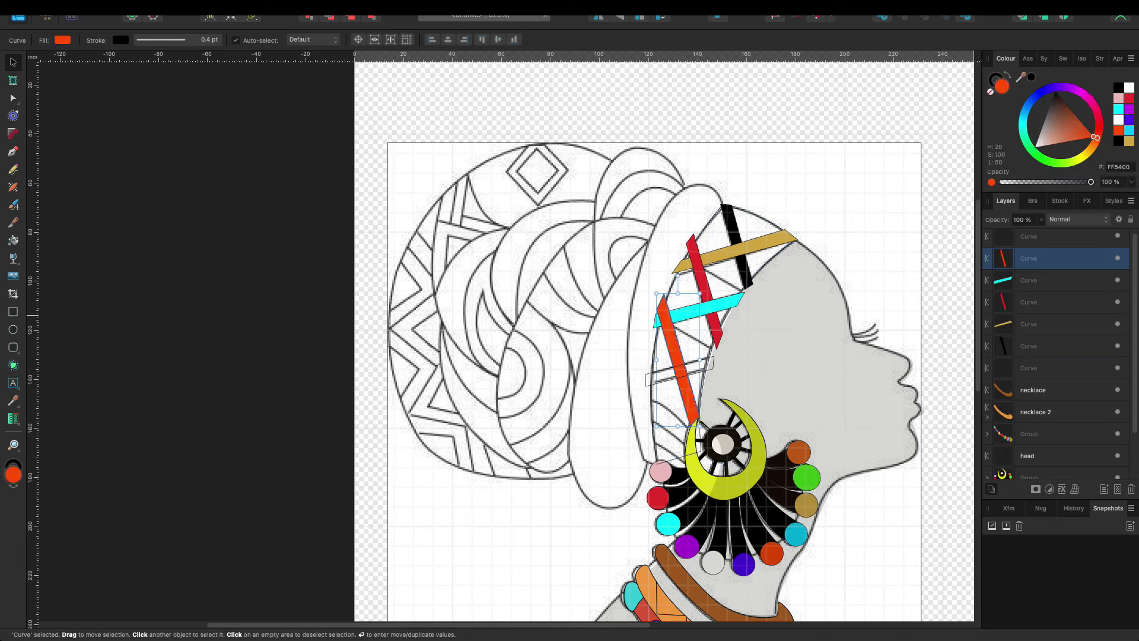
{"action": "left_click", "coordinate": [653, 378]}
{"action": "left_click", "coordinate": [1130, 141]}
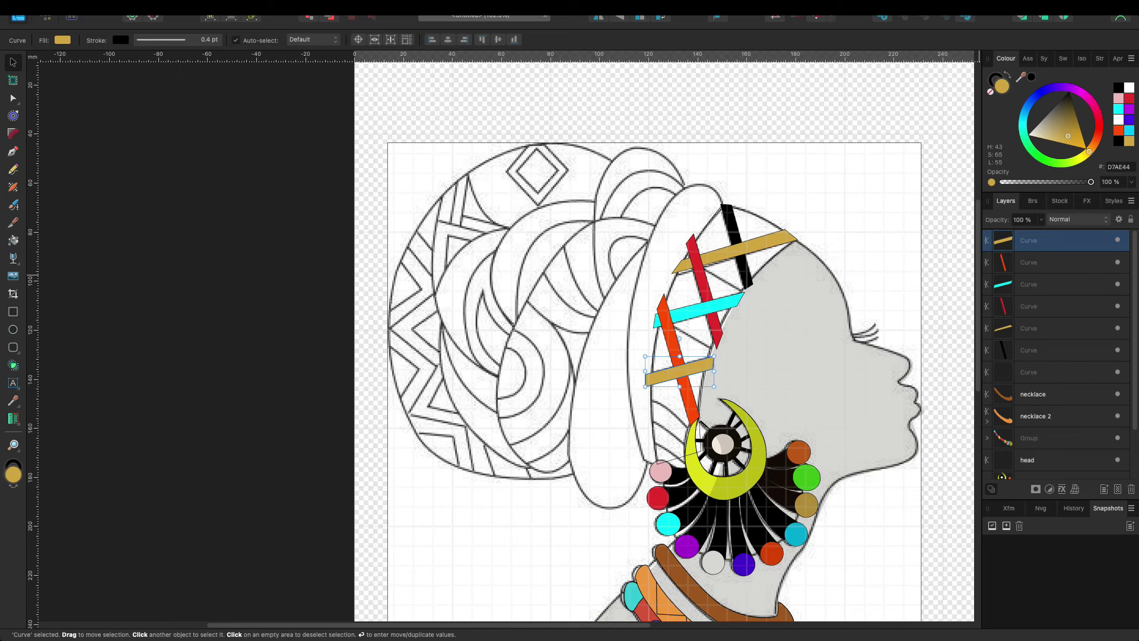
{"action": "left_click", "coordinate": [1029, 350]}
{"action": "left_click", "coordinate": [1029, 372]}
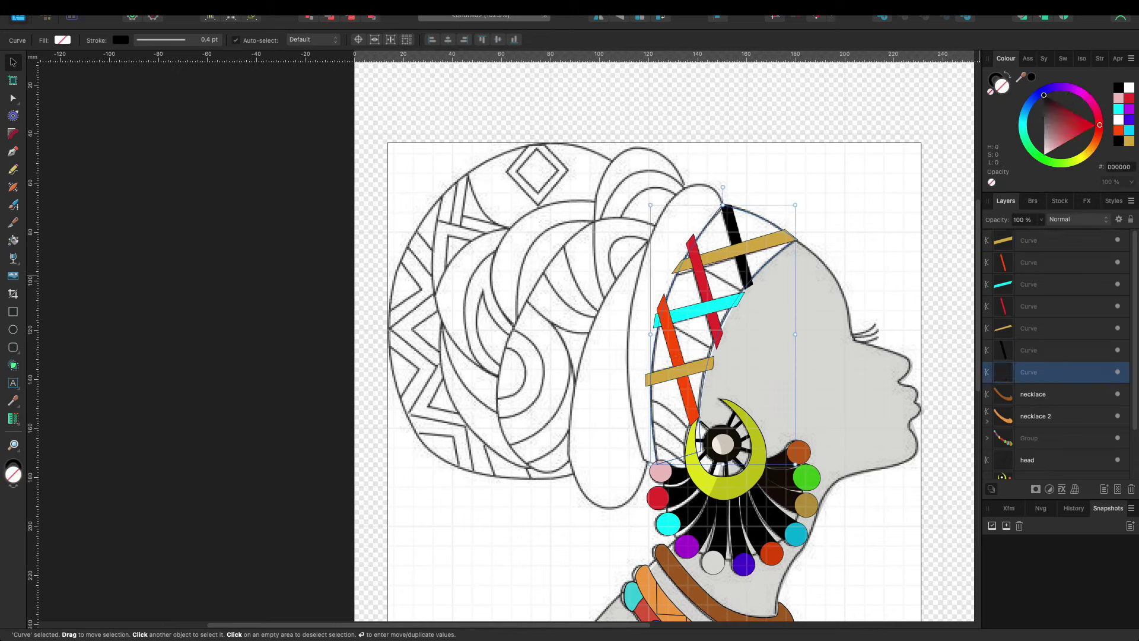
{"action": "left_click", "coordinate": [1129, 118]}
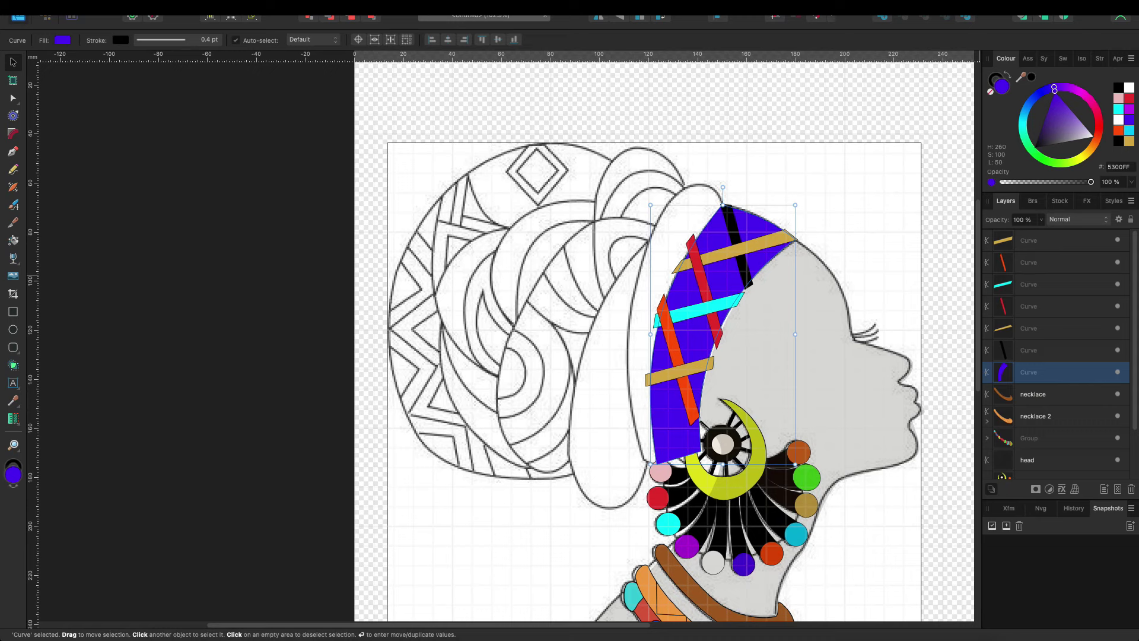
{"action": "key", "text": "ctrl+z"}
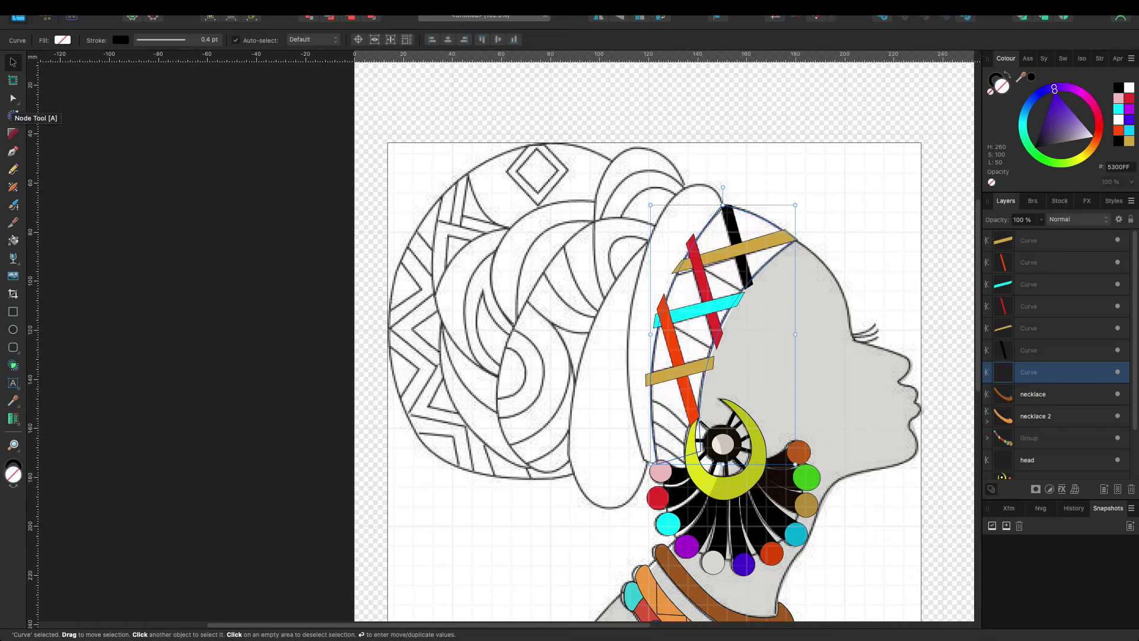
Step: Draw a curved stroke beside the earring and set its stroke width to 3 pt
{"action": "left_click", "coordinate": [13, 152]}
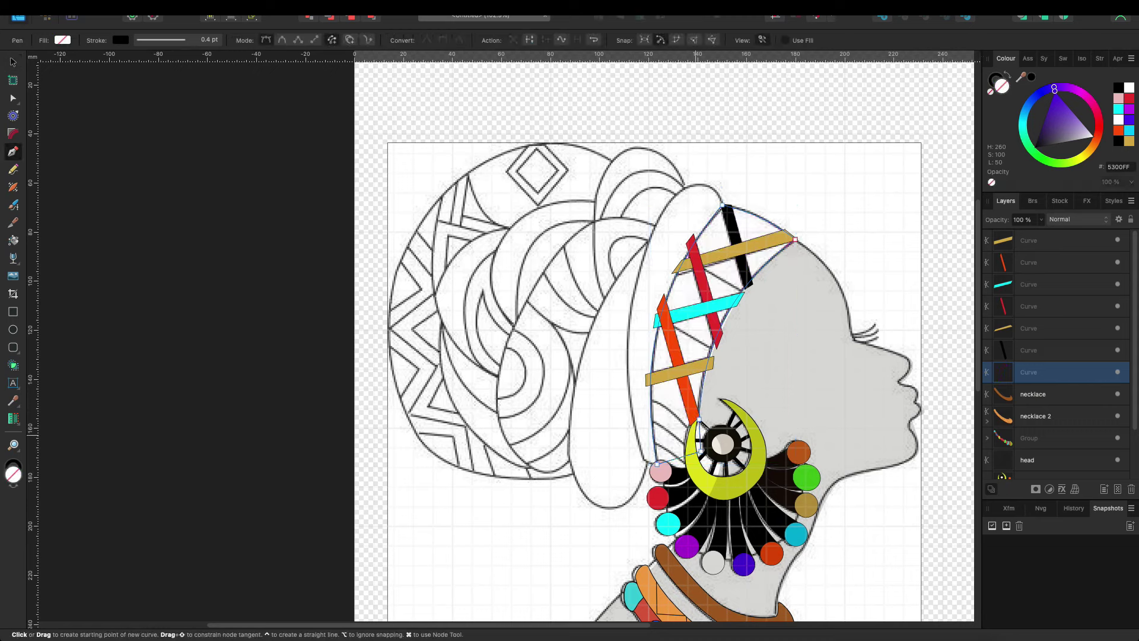
{"action": "left_click", "coordinate": [644, 403]}
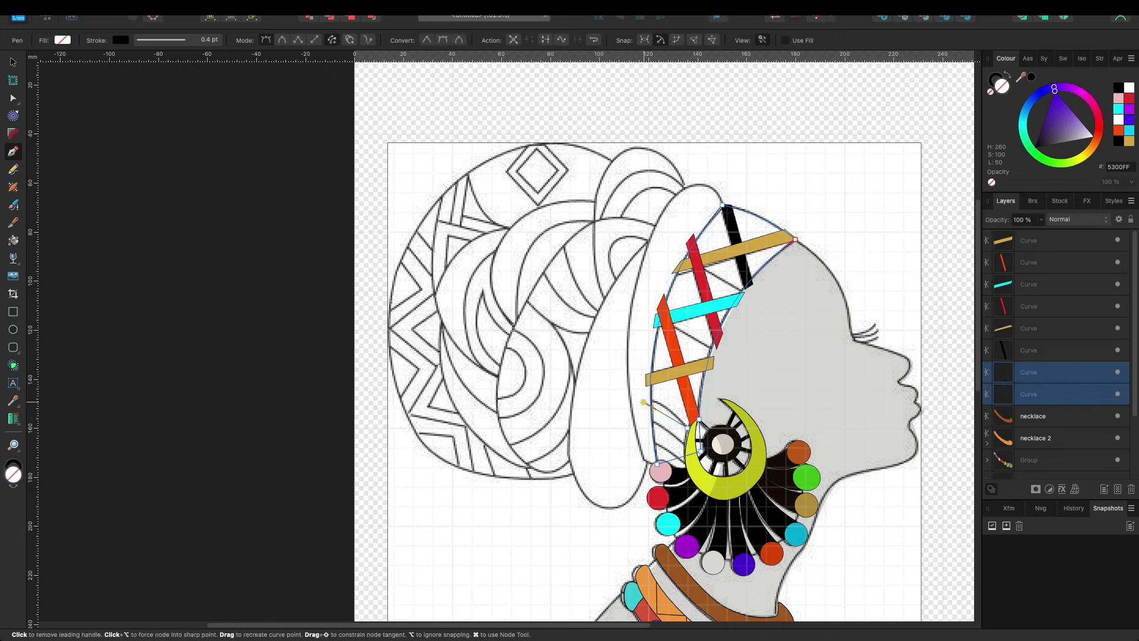
{"action": "key", "text": "v"}
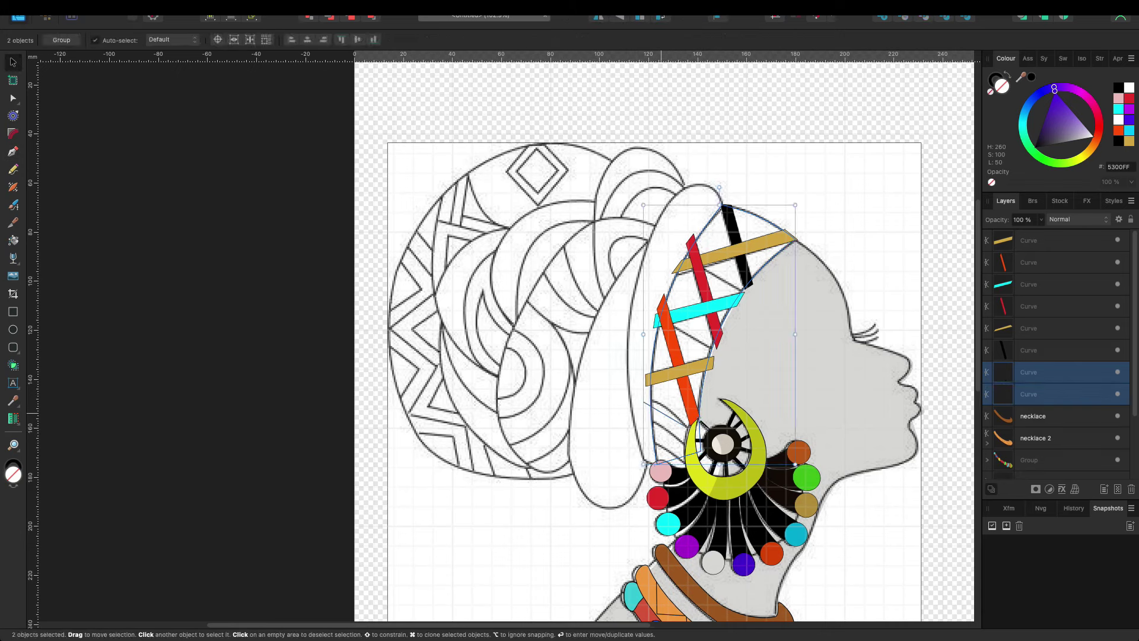
{"action": "left_click", "coordinate": [658, 411]}
{"action": "key", "text": "a"}
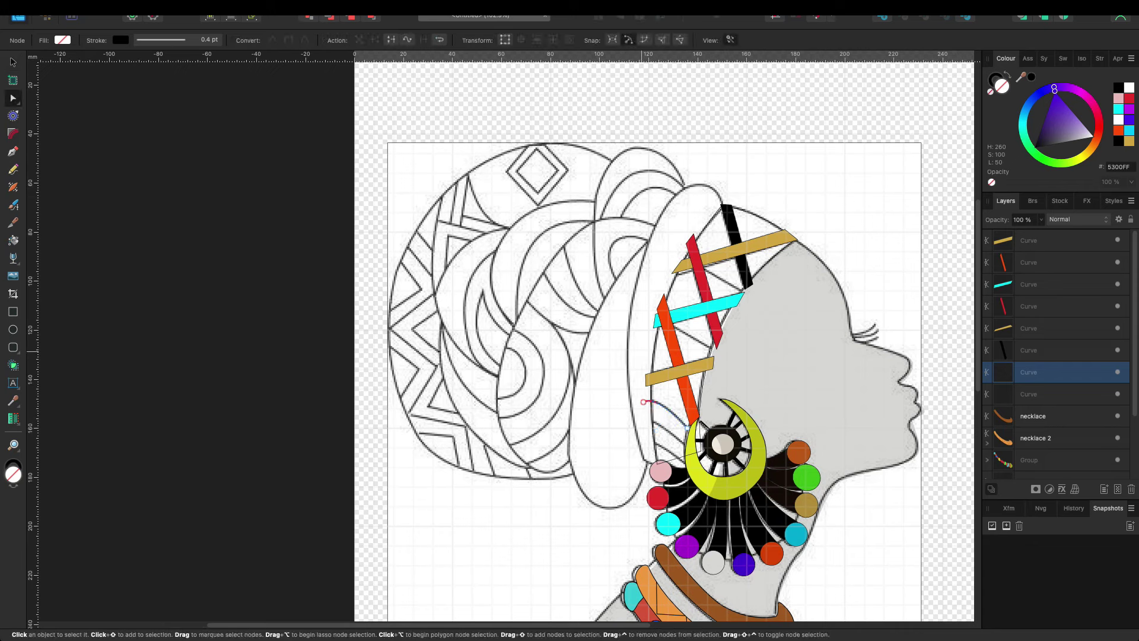
{"action": "left_click_drag", "start_coordinate": [155, 40], "coordinate": [185, 40]}
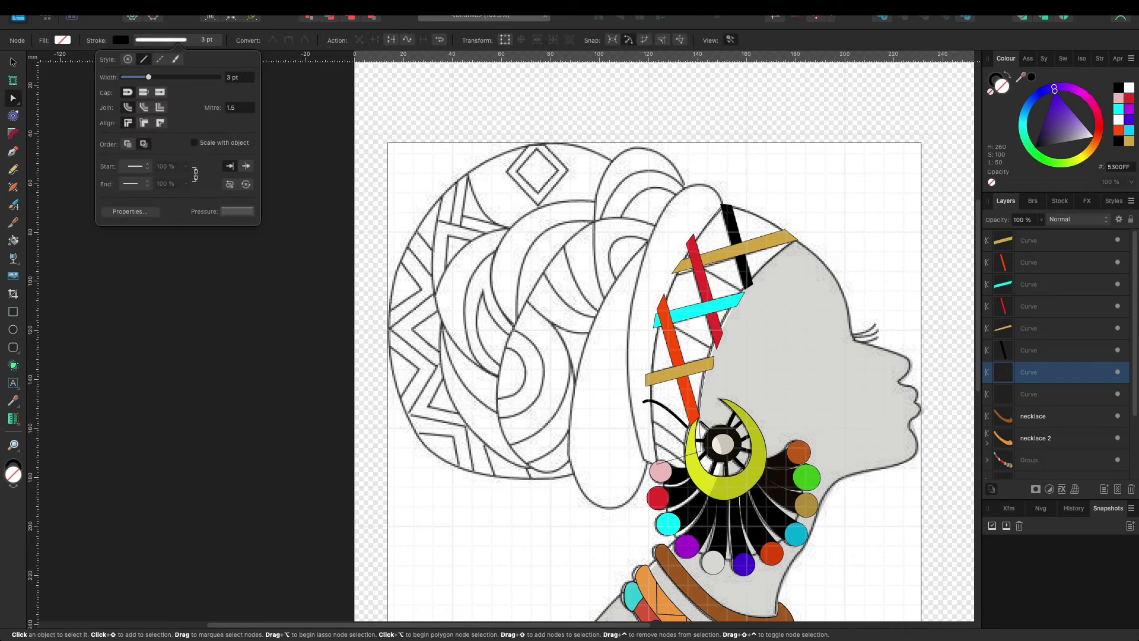
{"action": "key", "text": "v"}
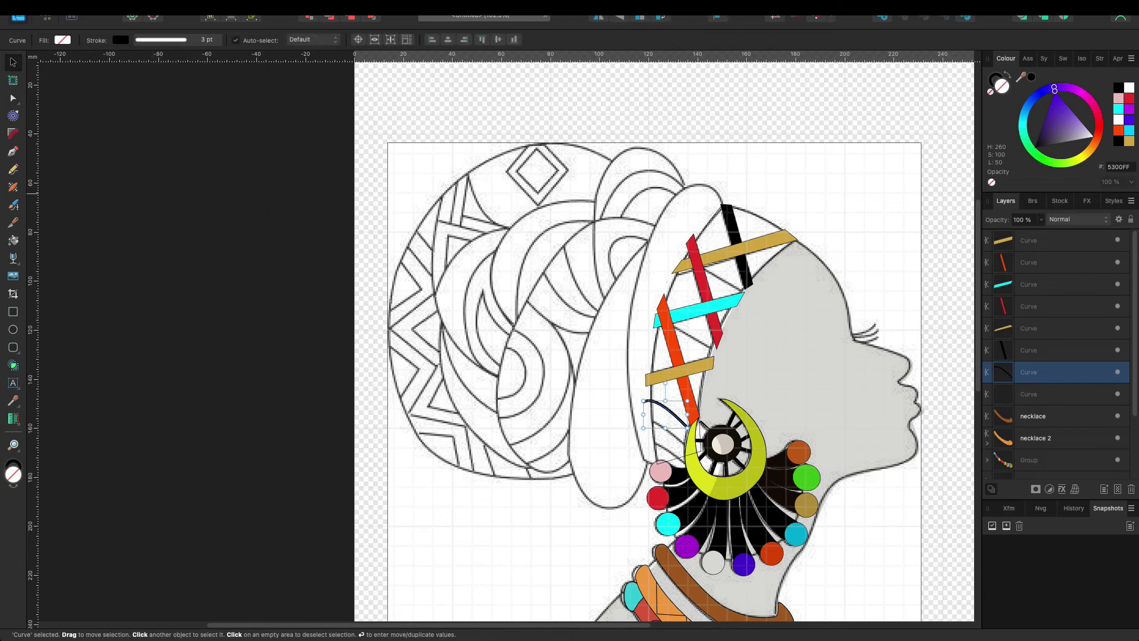
Step: Draw a second curved stroke fanning out beside the earring
{"action": "key", "text": "p"}
{"action": "key", "text": "v"}
{"action": "key", "text": "Escape"}
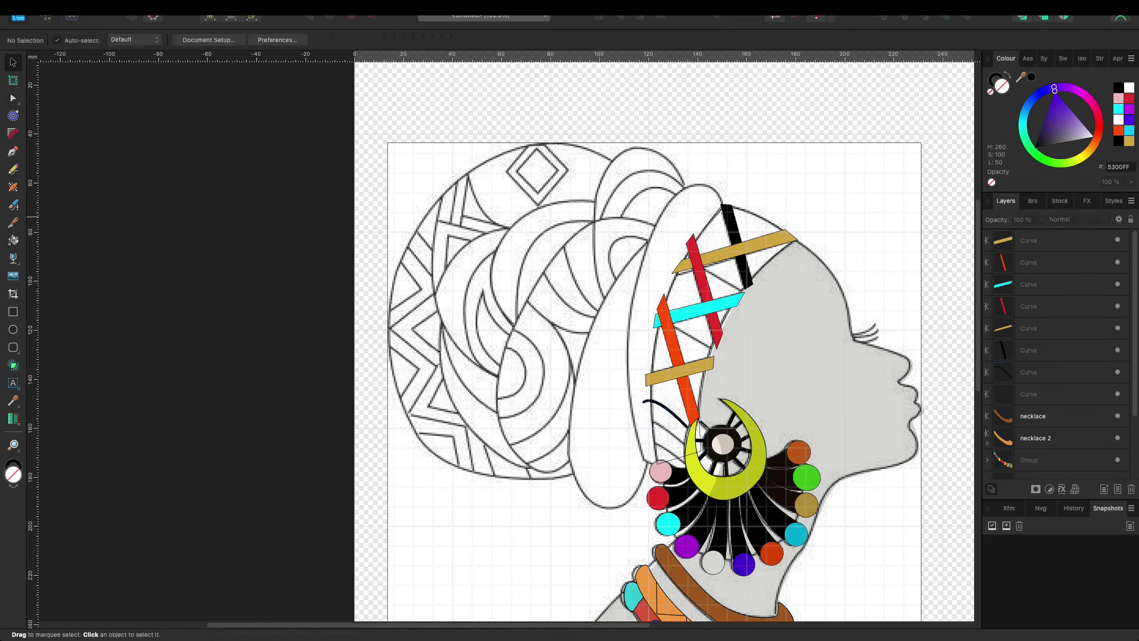
{"action": "key", "text": "p"}
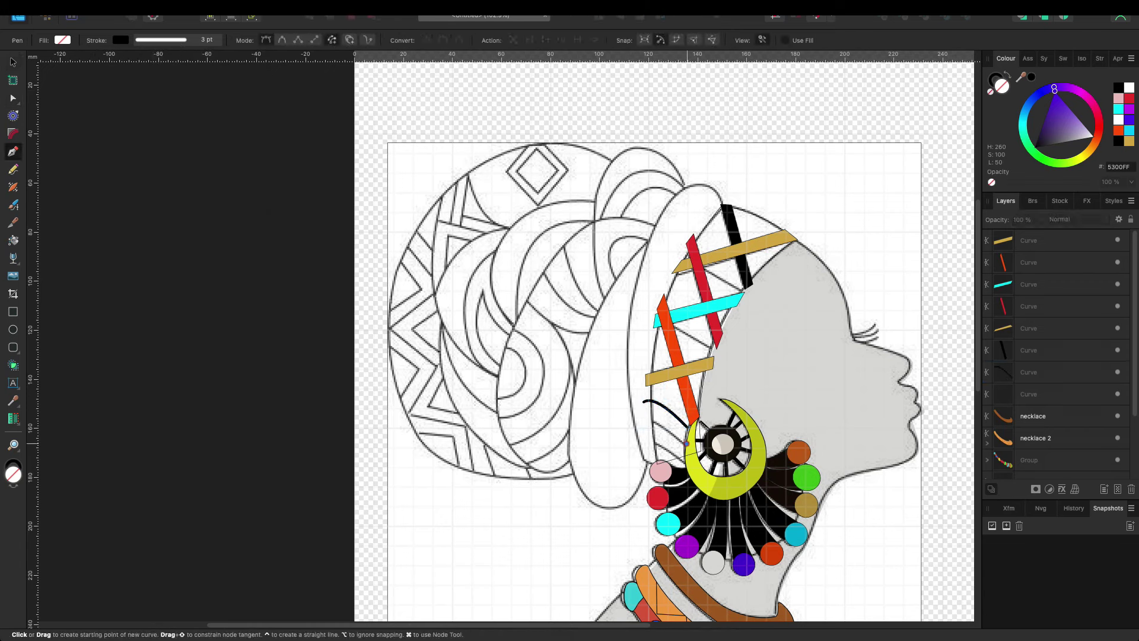
{"action": "left_click_drag", "start_coordinate": [646, 420], "coordinate": [686, 443]}
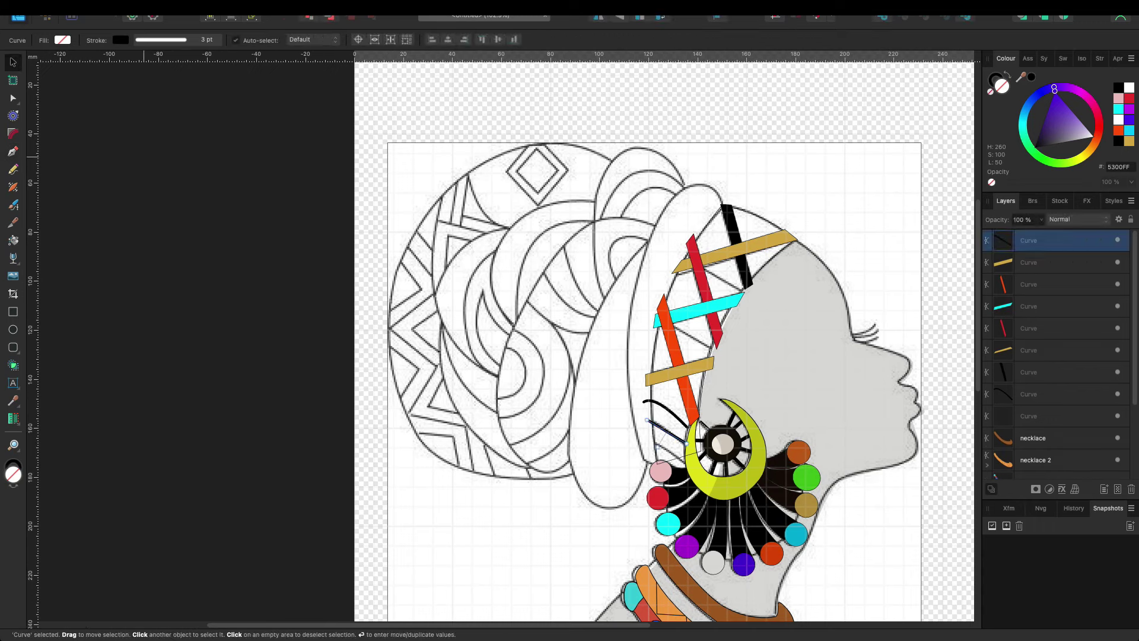
{"action": "key", "text": "Escape"}
Step: Draw a third curved stroke beside the earring, then select the upper stroke and band outline
{"action": "left_click", "coordinate": [688, 463]}
{"action": "left_click", "coordinate": [651, 443]}
{"action": "left_click", "coordinate": [13, 62]}
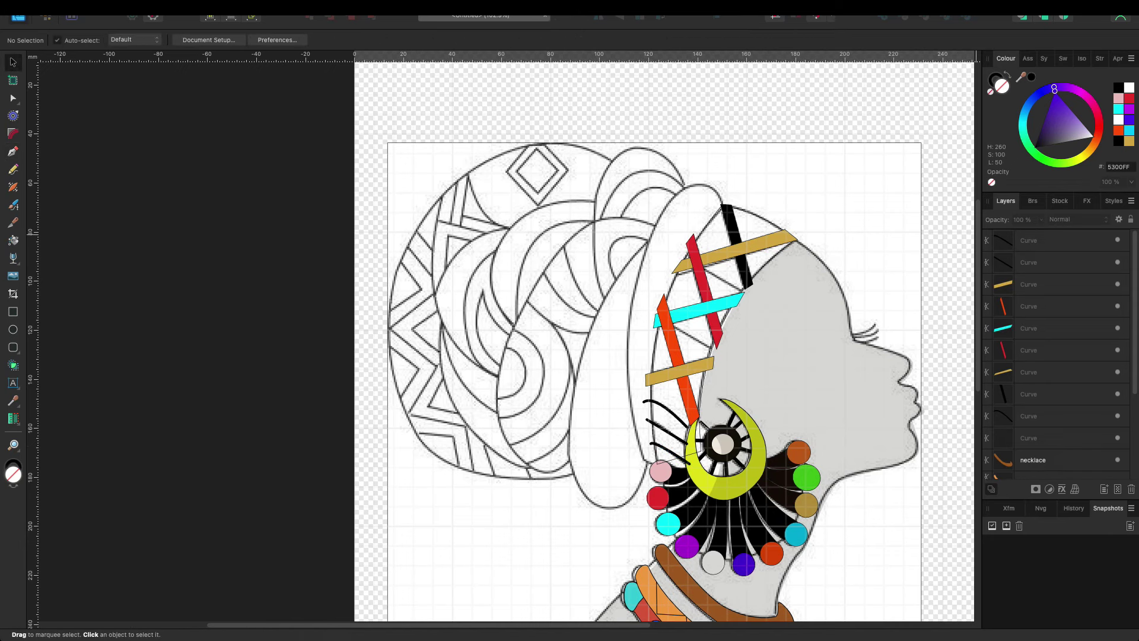
{"action": "left_click", "coordinate": [667, 431]}
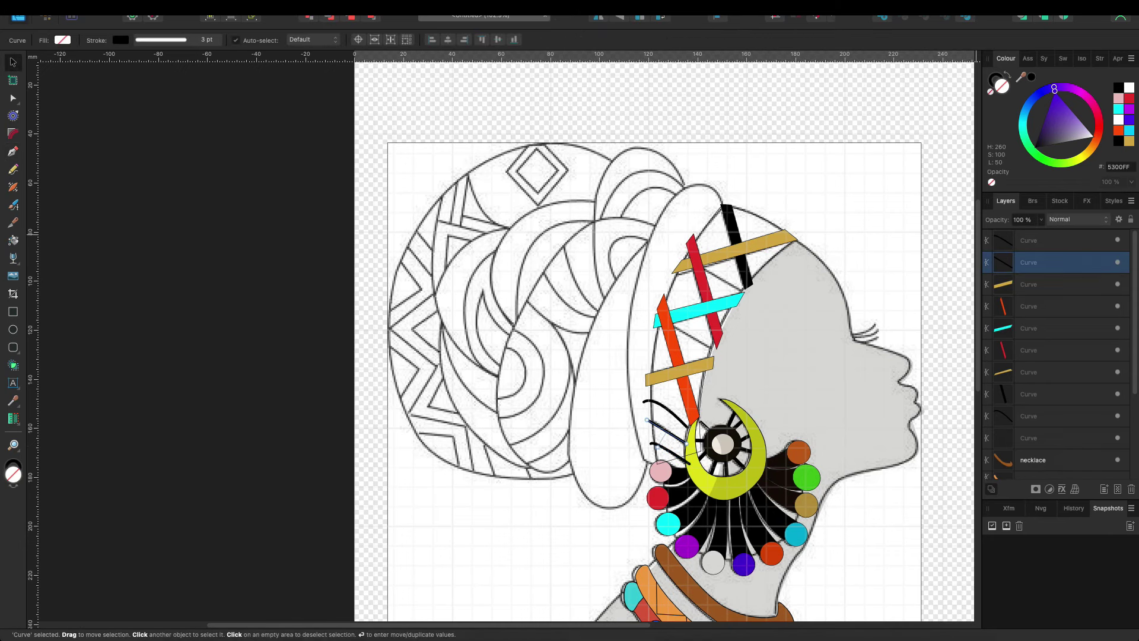
{"action": "left_click", "coordinate": [653, 415]}
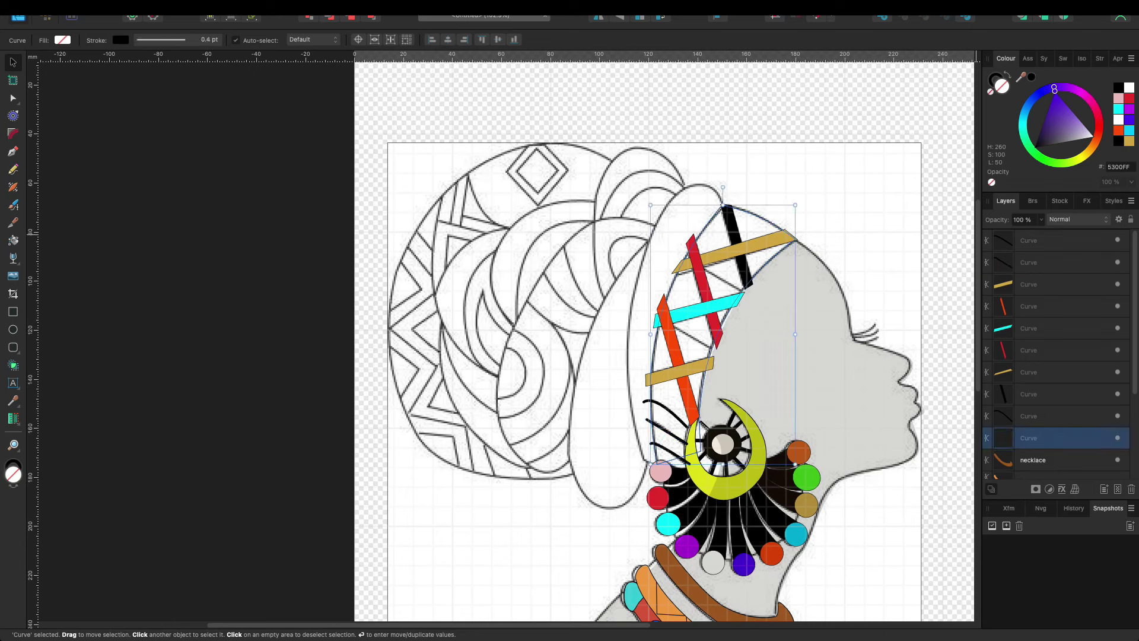
Step: Group the ten headwrap strips and fill the group blue-violet 5300FF
{"action": "left_click", "coordinate": [1045, 241], "text": "shift"}
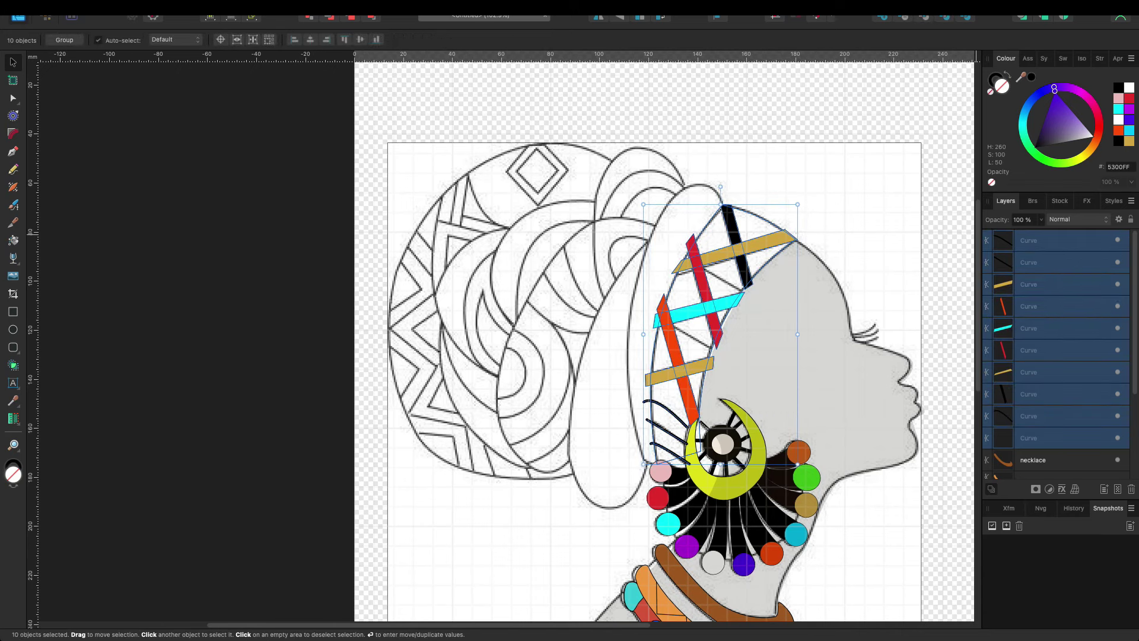
{"action": "key", "text": "ctrl+g"}
{"action": "left_click", "coordinate": [987, 240]}
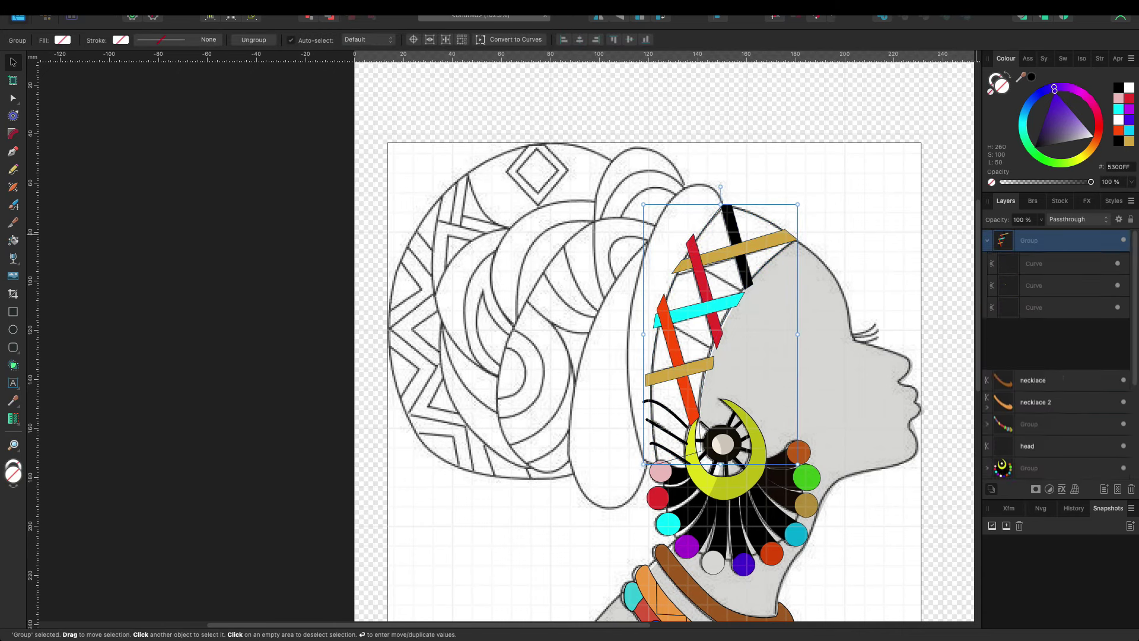
{"action": "left_click", "coordinate": [987, 241]}
{"action": "left_click", "coordinate": [1032, 262]}
{"action": "left_click", "coordinate": [1030, 240]}
{"action": "left_click", "coordinate": [1119, 130]}
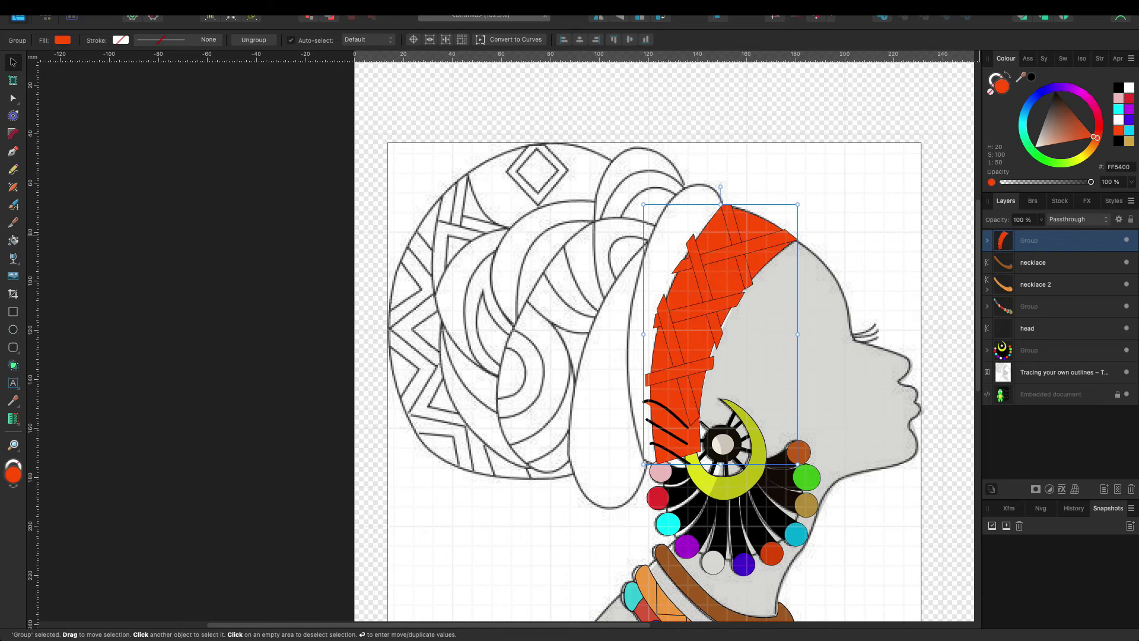
{"action": "left_click", "coordinate": [1129, 119]}
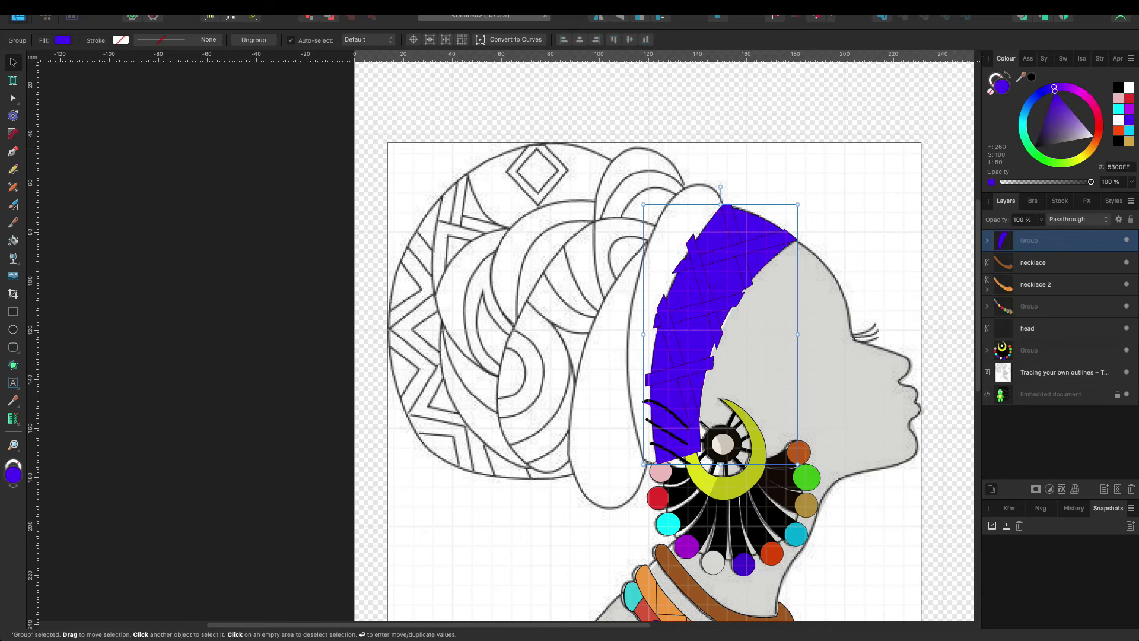
Step: Recolour individual strips orange-red, magenta and white from the swatches
{"action": "left_click", "coordinate": [987, 240]}
{"action": "left_click", "coordinate": [1034, 306]}
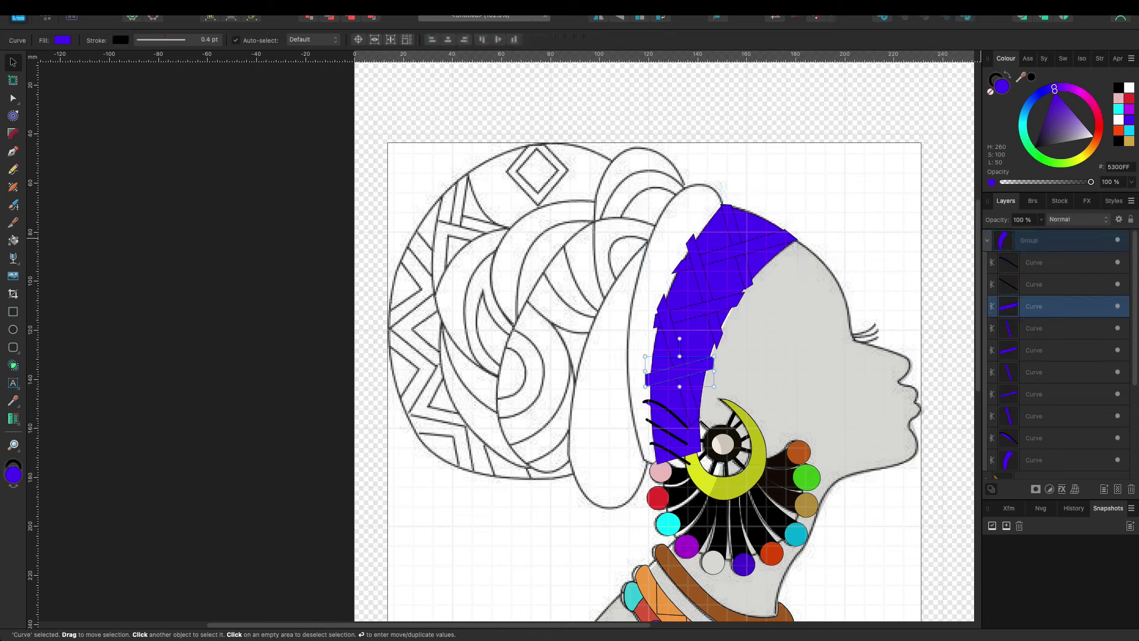
{"action": "left_click", "coordinate": [1119, 130]}
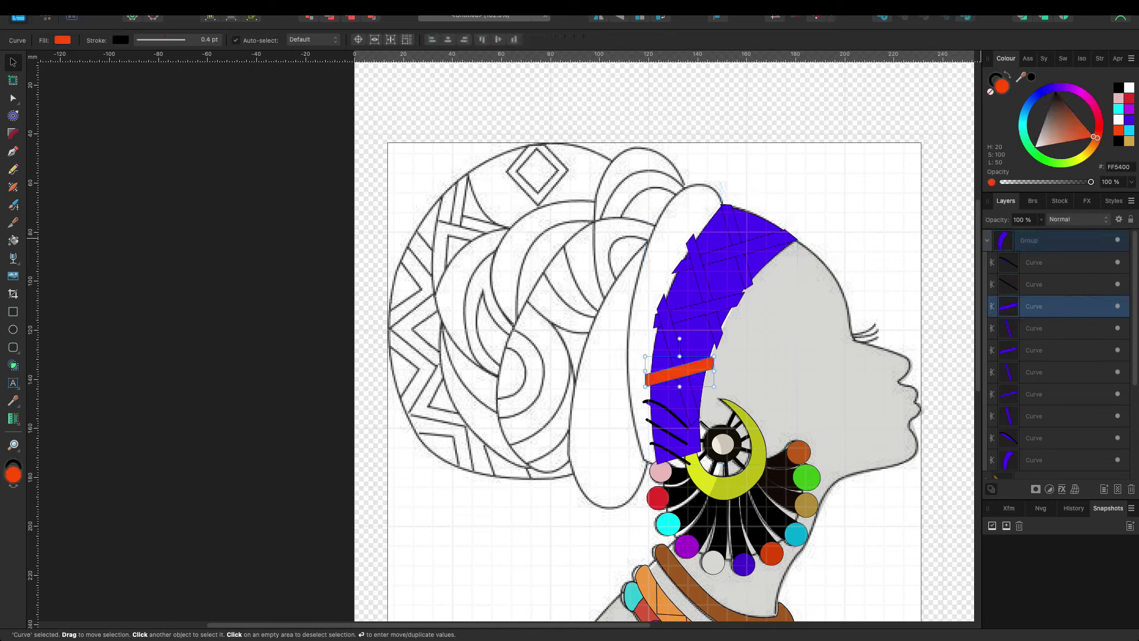
{"action": "left_click", "coordinate": [1033, 329]}
{"action": "left_click", "coordinate": [1129, 108]}
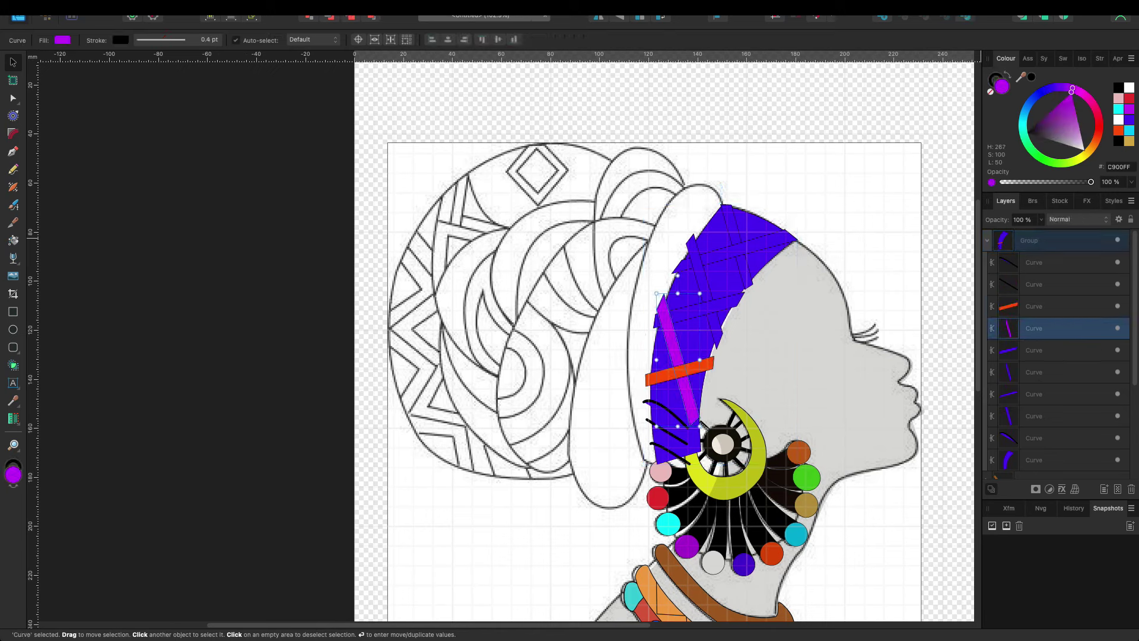
{"action": "left_click", "coordinate": [1034, 350]}
{"action": "left_click", "coordinate": [1129, 87]}
{"action": "left_click", "coordinate": [1034, 372]}
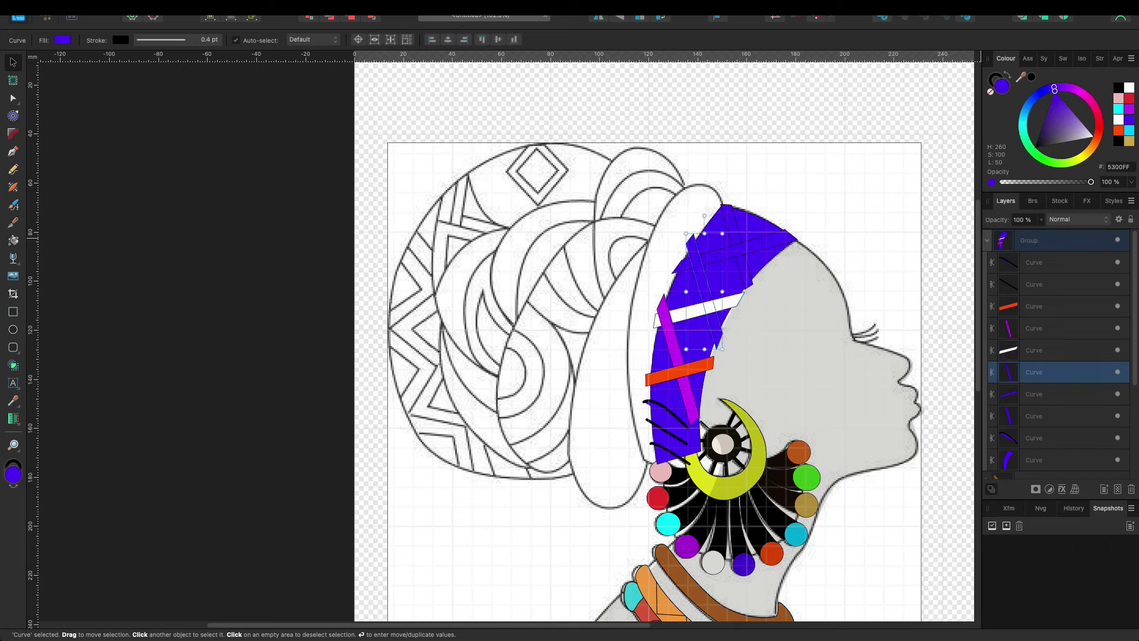
Step: Recolour further strips cyan, black and purple
{"action": "left_click", "coordinate": [1119, 108]}
{"action": "left_click", "coordinate": [1033, 394]}
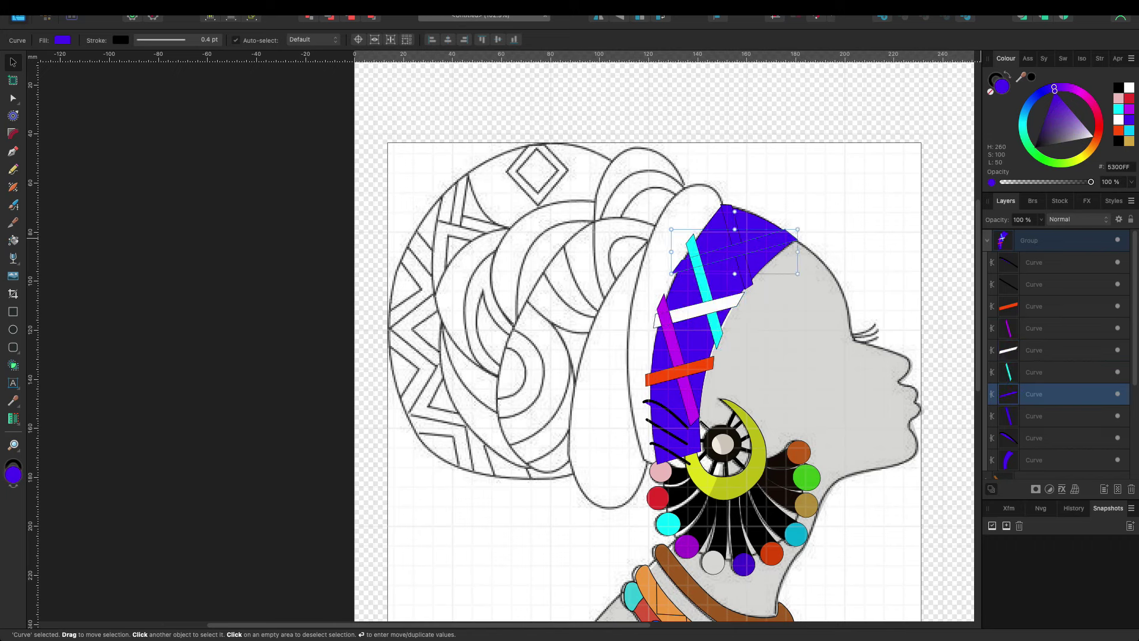
{"action": "left_click", "coordinate": [1119, 87]}
{"action": "left_click", "coordinate": [1033, 416]}
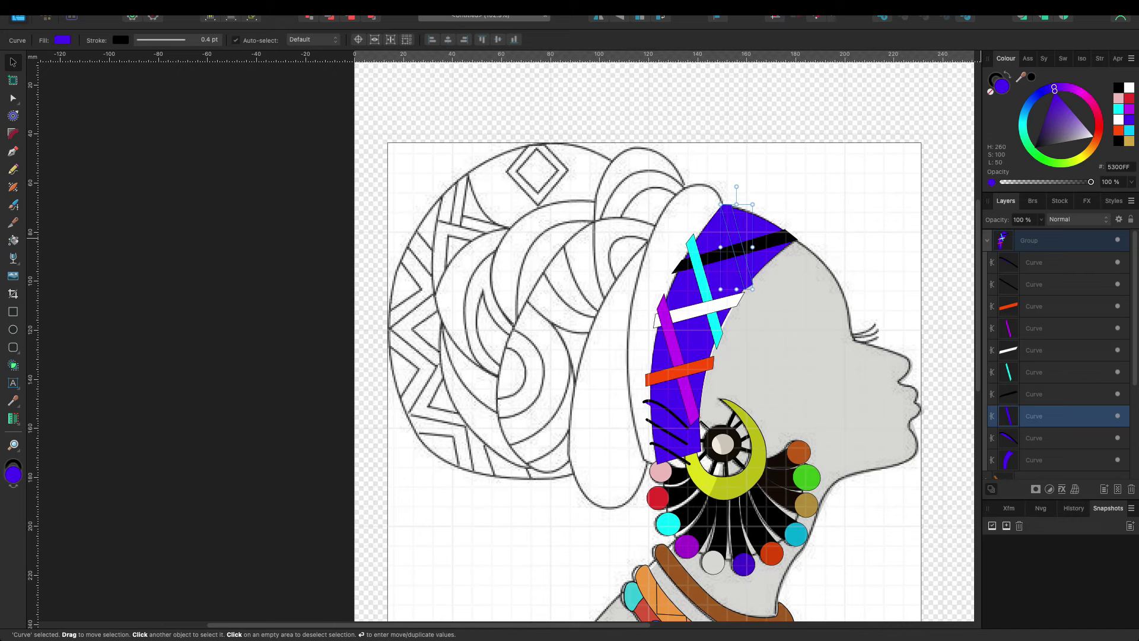
{"action": "left_click", "coordinate": [1129, 109]}
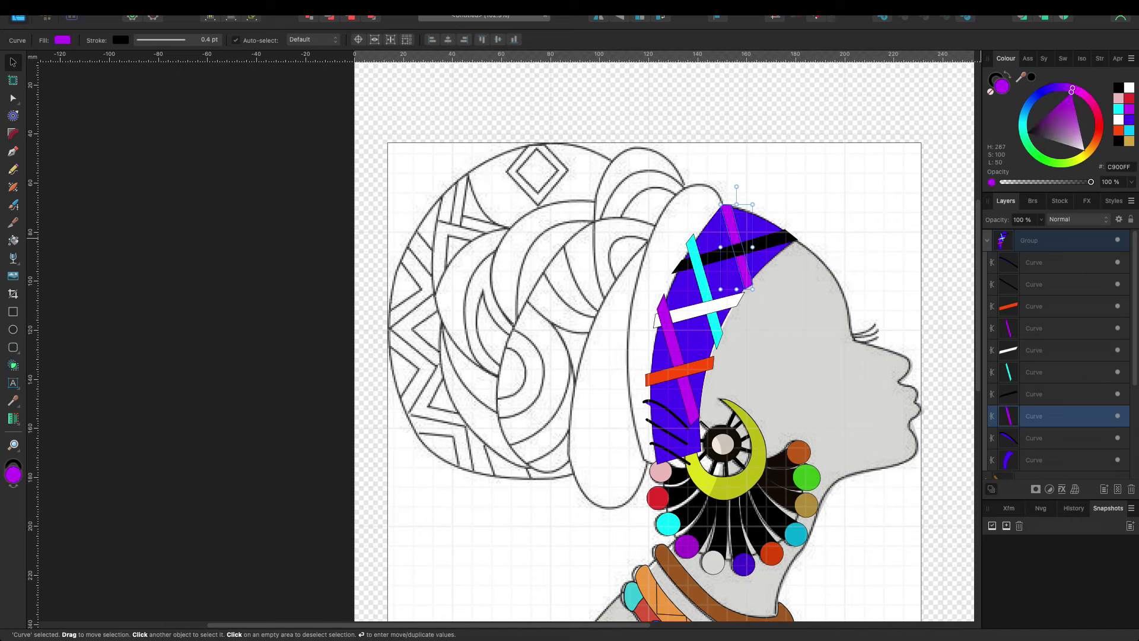
{"action": "left_click", "coordinate": [1034, 438]}
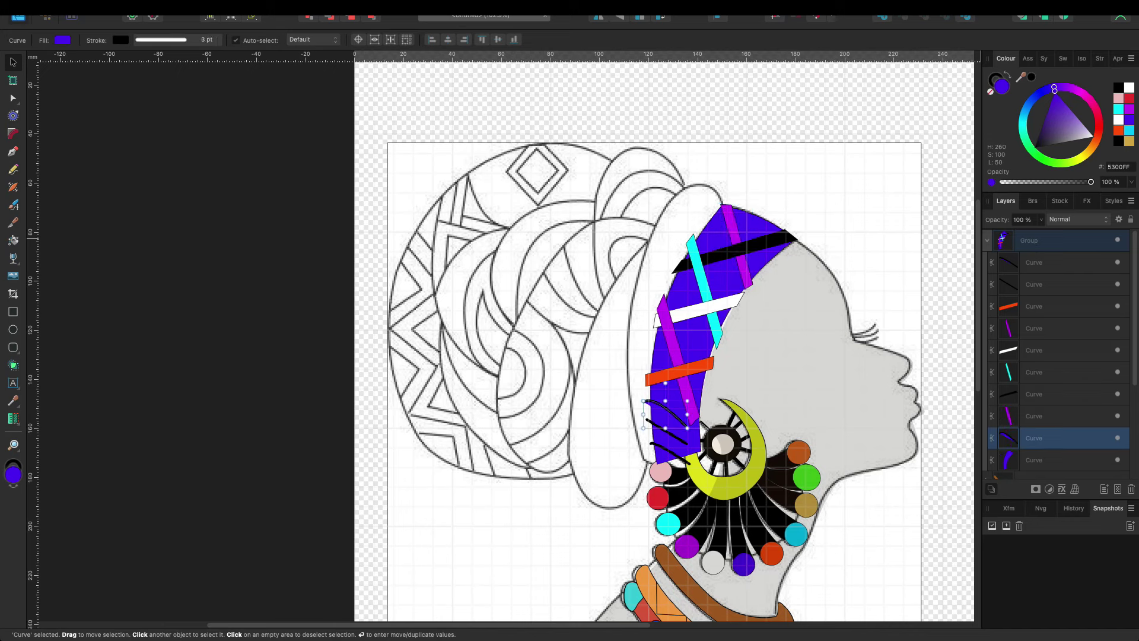
{"action": "left_click", "coordinate": [1034, 460]}
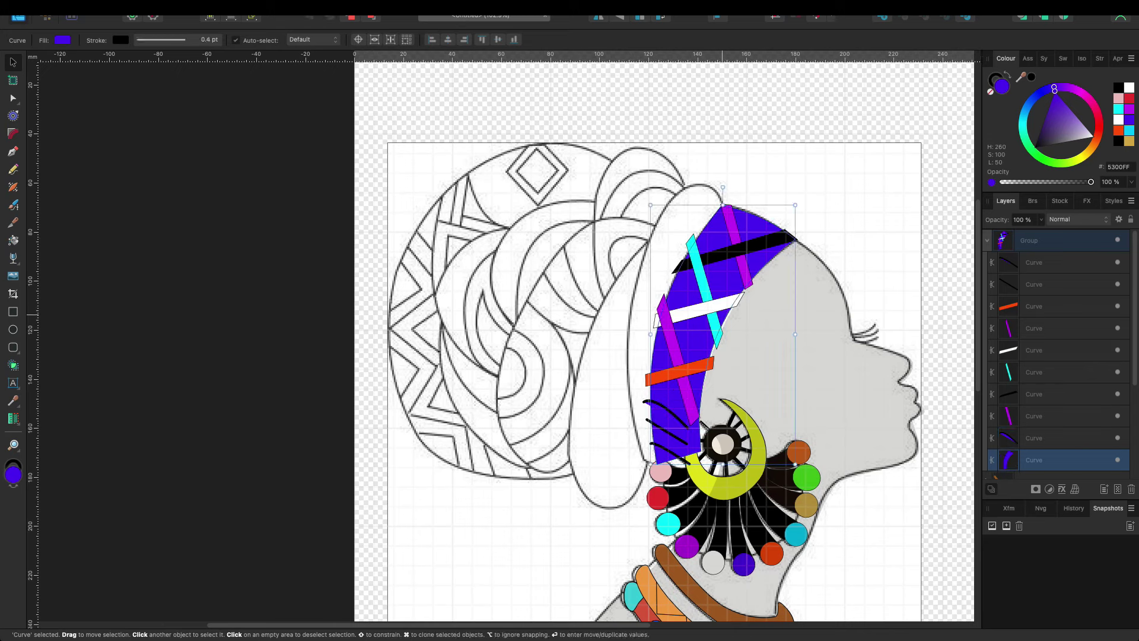
Step: Pull the band's right edge out slightly and tuck the dark-blue strip inside the blue band
{"action": "key", "text": "a"}
{"action": "left_click_drag", "start_coordinate": [719, 338], "coordinate": [721, 331]}
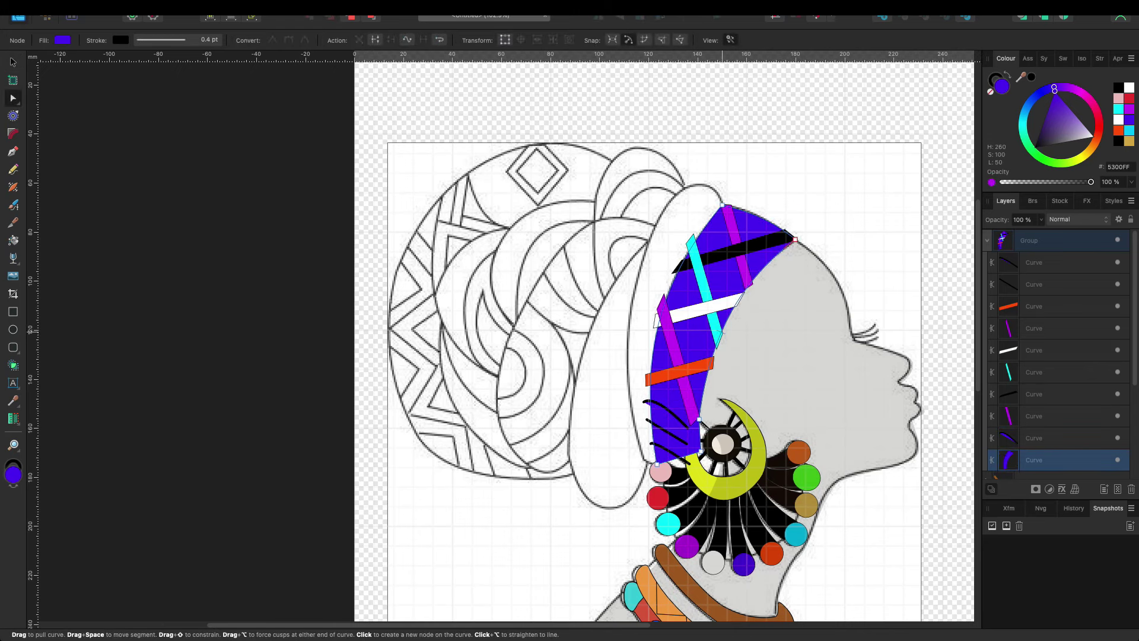
{"action": "scroll", "coordinate": [1056, 356], "scroll_direction": "down", "scroll_amount": 3}
{"action": "left_click", "coordinate": [1034, 292]}
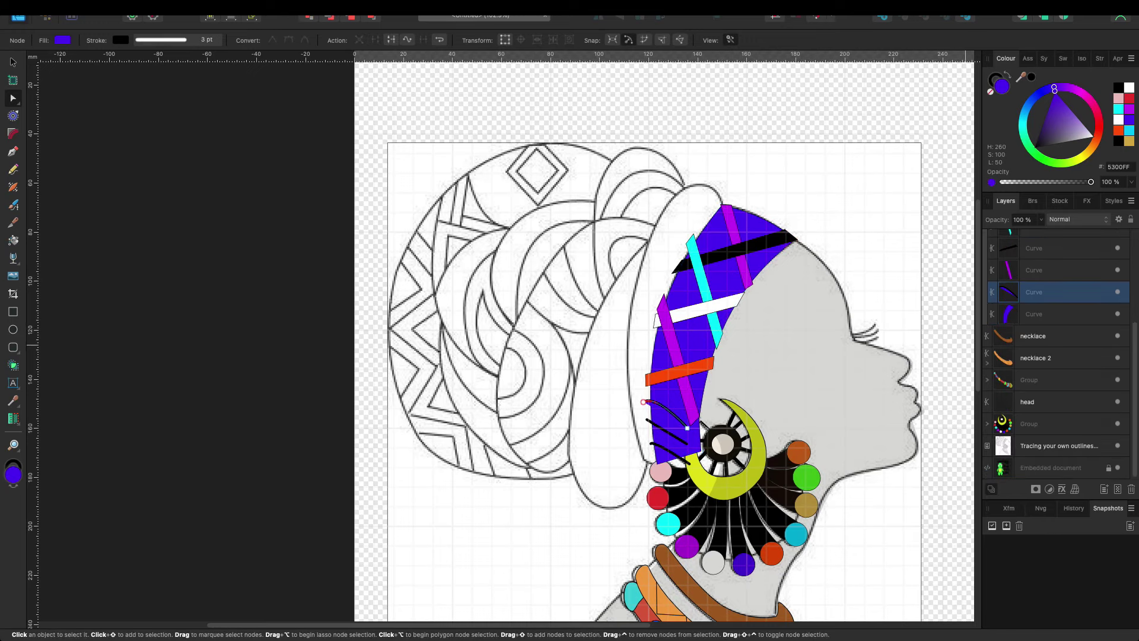
{"action": "left_click_drag", "start_coordinate": [1034, 292], "coordinate": [1008, 314]}
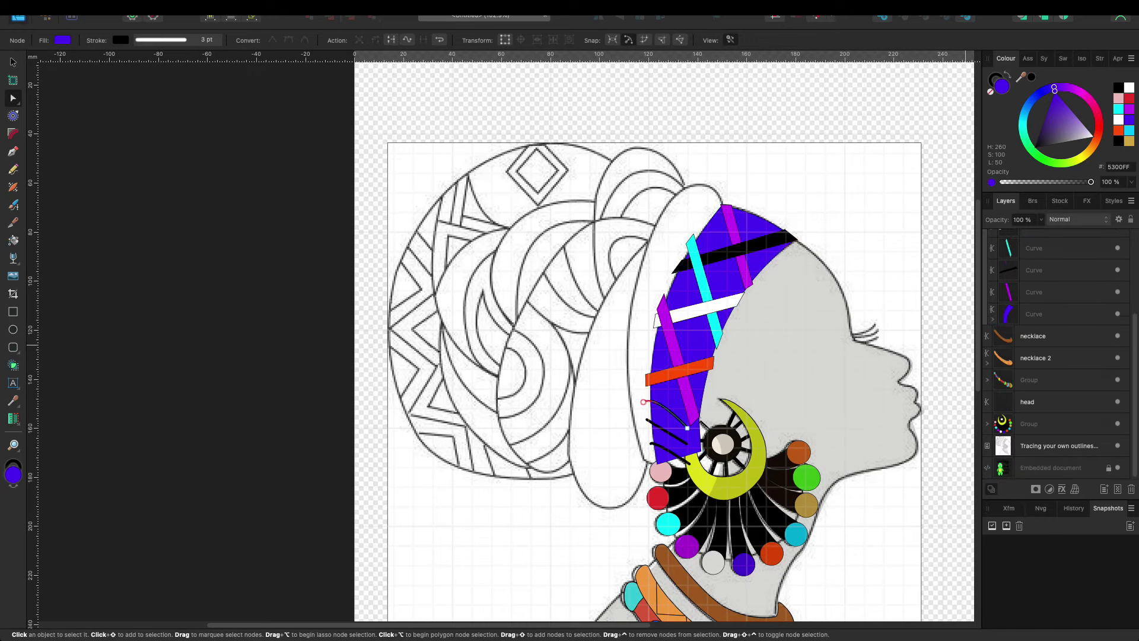
Step: Clip the black, white and orange strips inside the blue band as well
{"action": "left_click_drag", "start_coordinate": [1034, 270], "coordinate": [1009, 313]}
{"action": "left_click", "coordinate": [1034, 292]}
{"action": "left_click", "coordinate": [1034, 270]}
{"action": "left_click_drag", "start_coordinate": [1034, 270], "coordinate": [1008, 314]}
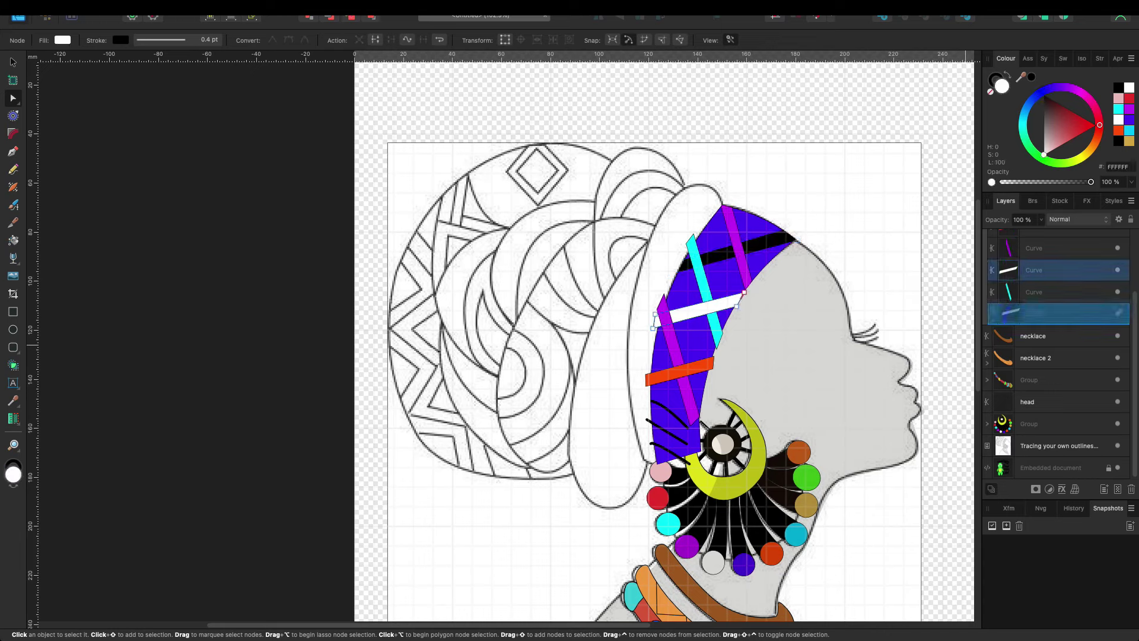
{"action": "left_click", "coordinate": [1034, 270]}
{"action": "mouse_move", "coordinate": [1034, 270]}
{"action": "left_mouse_down"}
{"action": "mouse_move", "coordinate": [1008, 314]}
{"action": "mouse_move", "coordinate": [1009, 283]}
{"action": "left_mouse_up"}
{"action": "left_click", "coordinate": [1033, 270]}
{"action": "left_click", "coordinate": [1034, 292]}
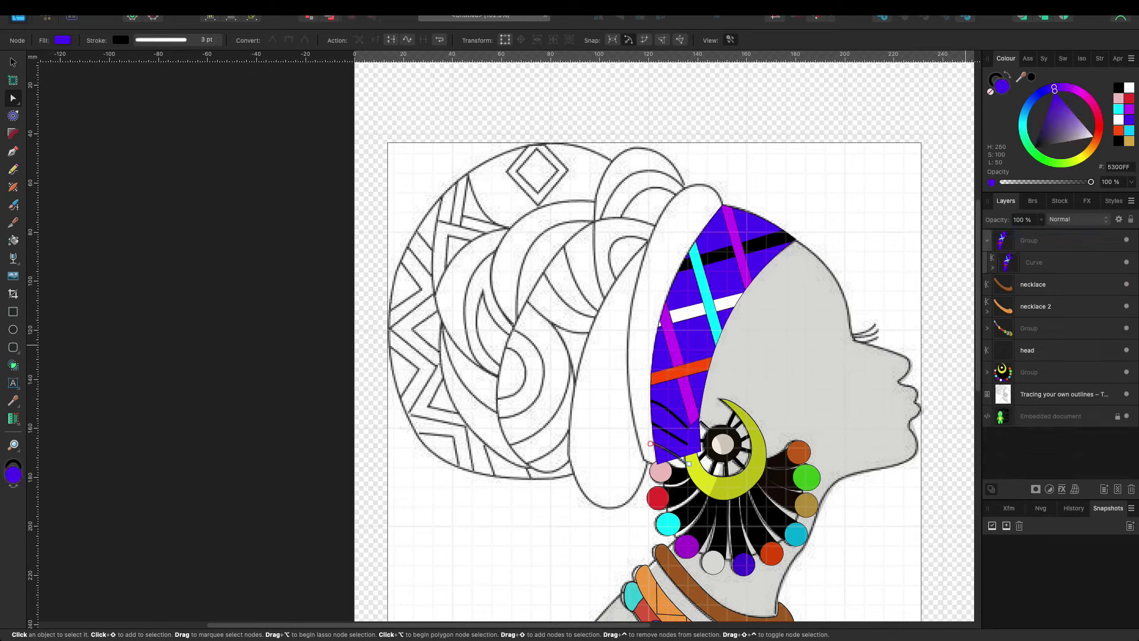
{"action": "left_click", "coordinate": [987, 240]}
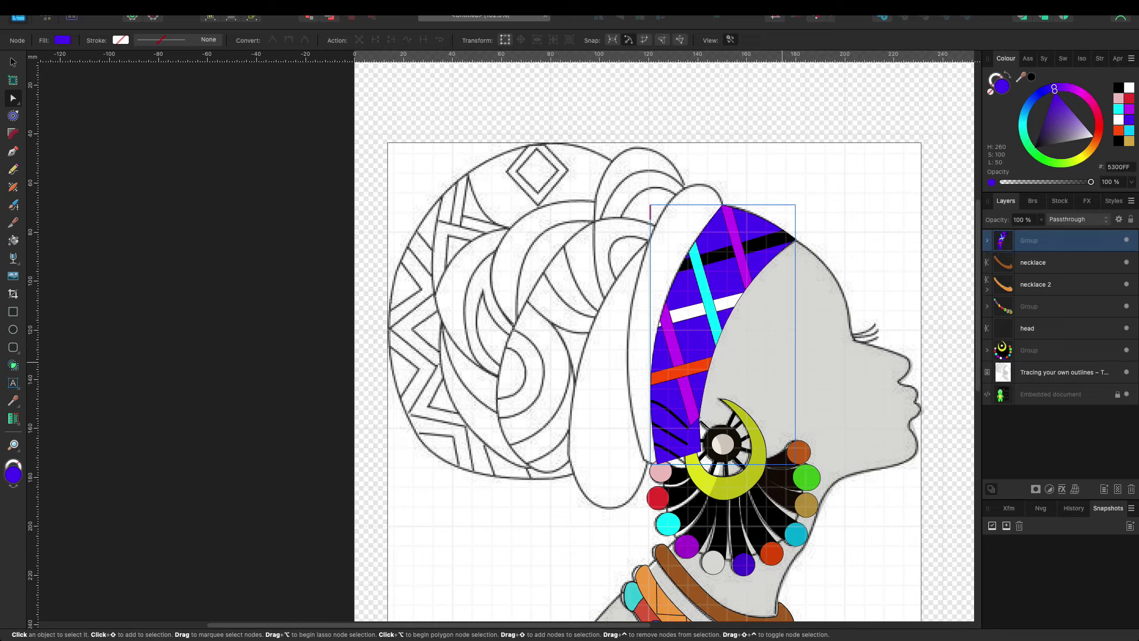
Step: Reshape the band's lower nodes and handles down toward the earring
{"action": "key", "text": "Escape"}
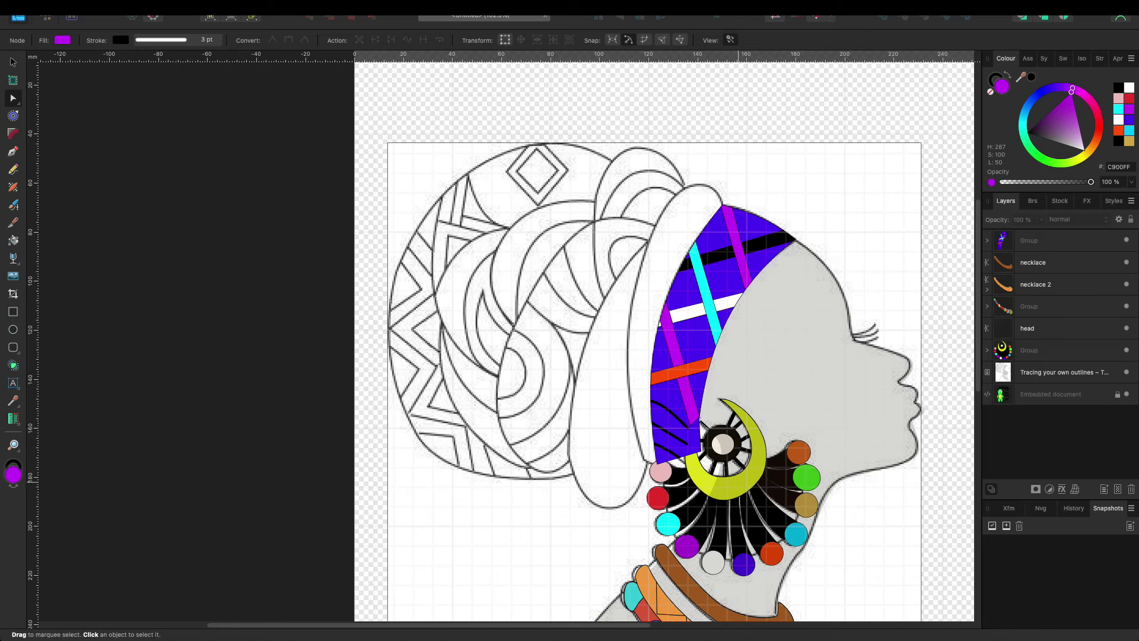
{"action": "left_click", "coordinate": [685, 389]}
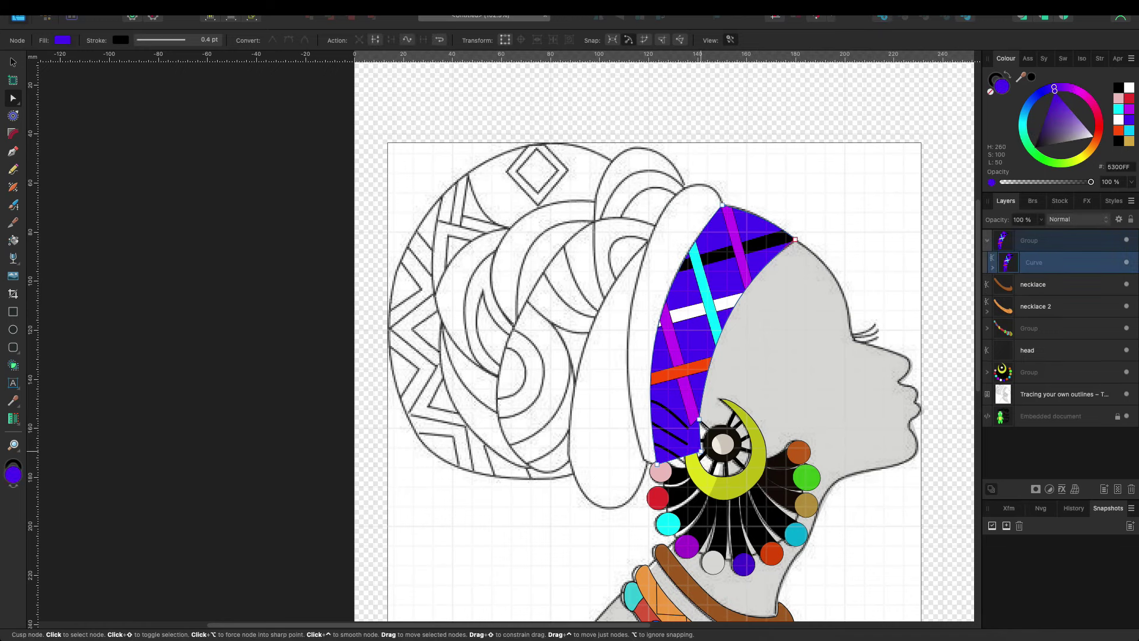
{"action": "left_click_drag", "start_coordinate": [687, 445], "coordinate": [686, 470]}
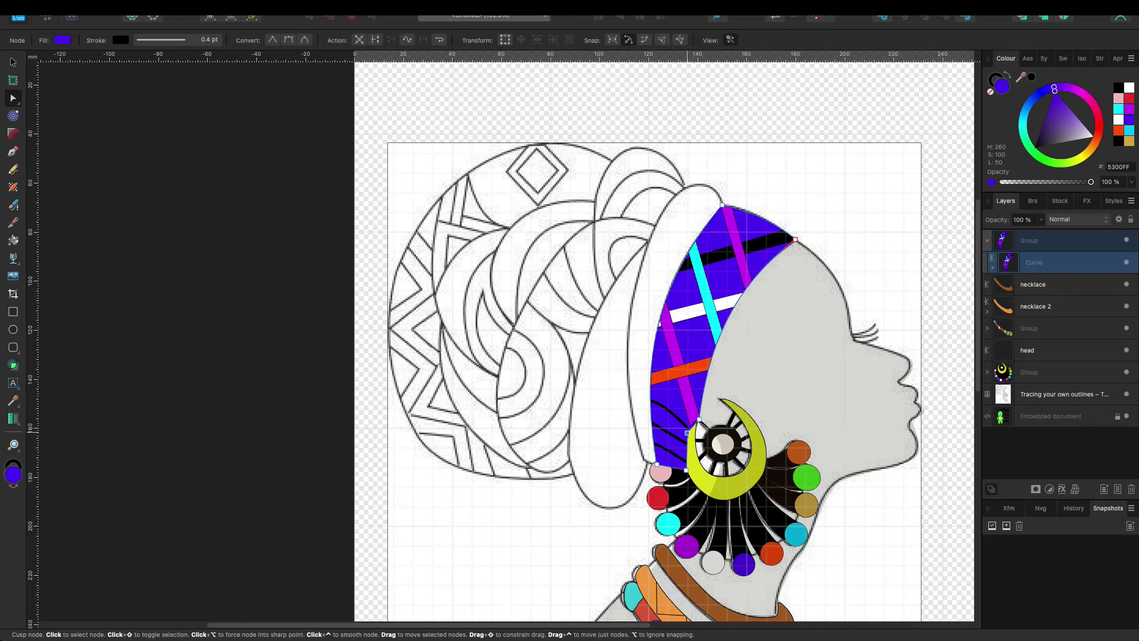
{"action": "left_click", "coordinate": [692, 425]}
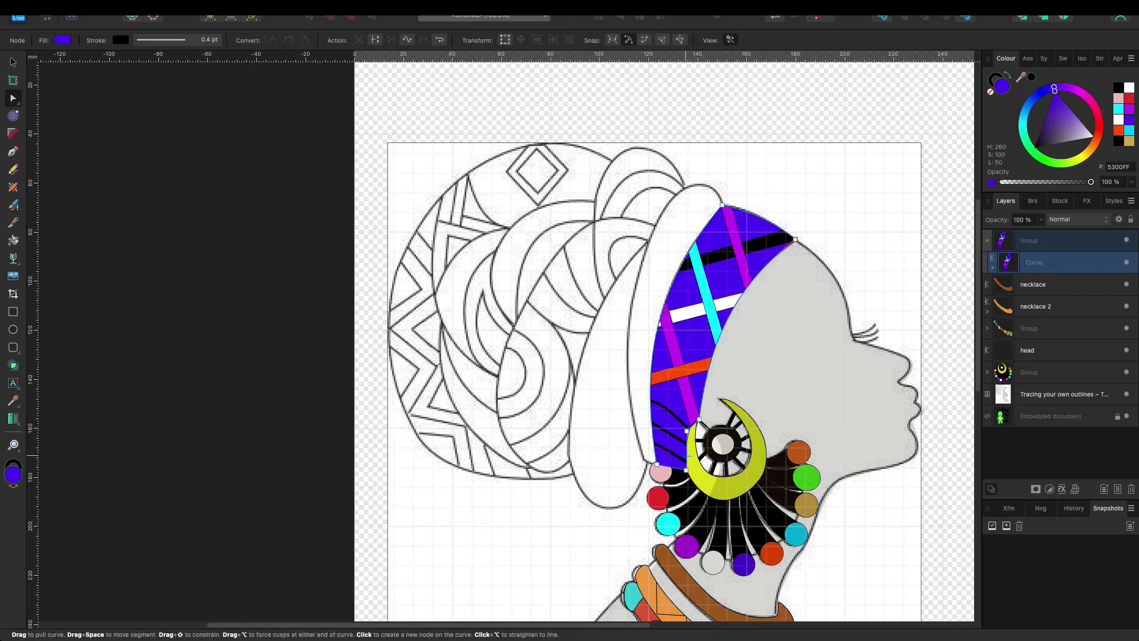
{"action": "left_click_drag", "start_coordinate": [683, 462], "coordinate": [686, 469]}
{"action": "key", "text": "Escape"}
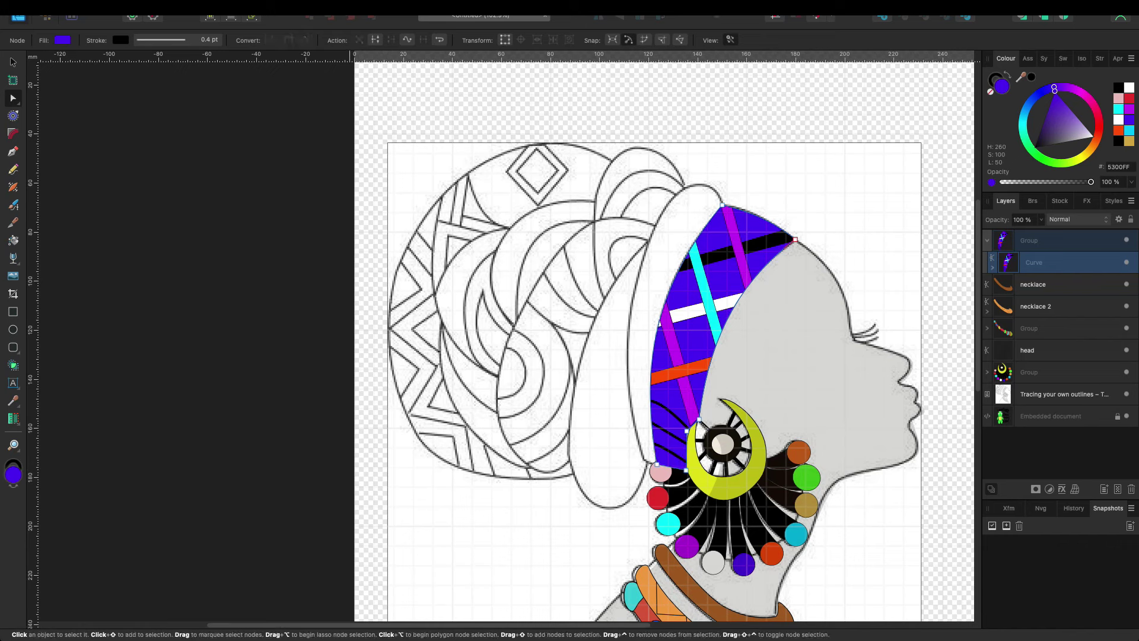
{"action": "left_click", "coordinate": [687, 430]}
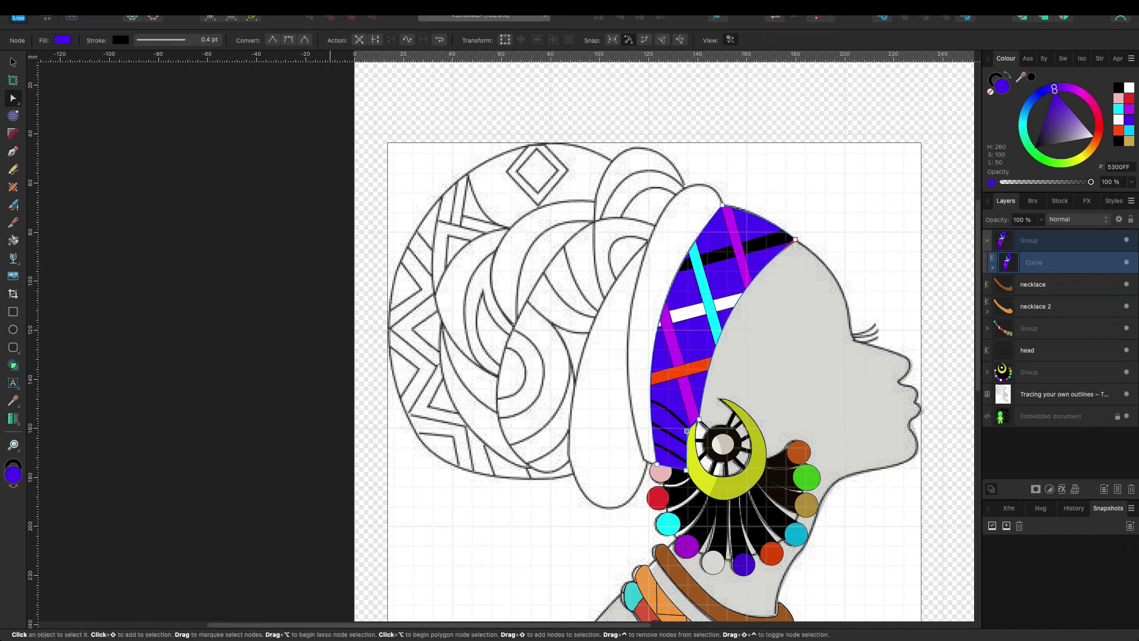
Step: Pen-draw a closed band outline along the headwrap's front edge
{"action": "key", "text": "v"}
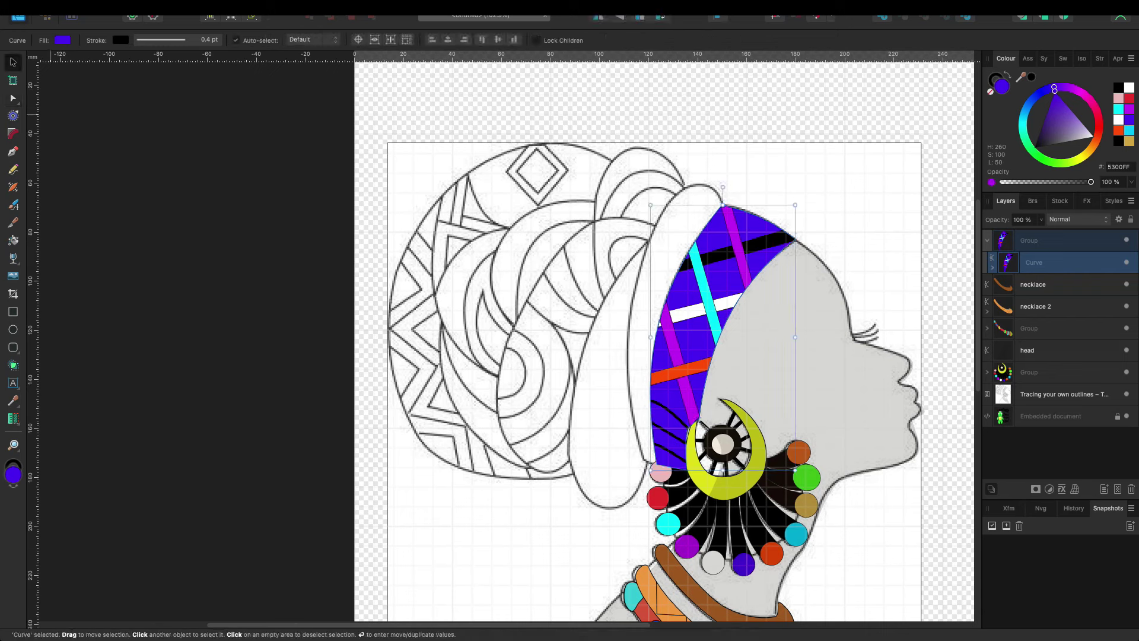
{"action": "key", "text": "Escape"}
{"action": "scroll", "coordinate": [653, 344], "scroll_direction": "down", "scroll_amount": 3}
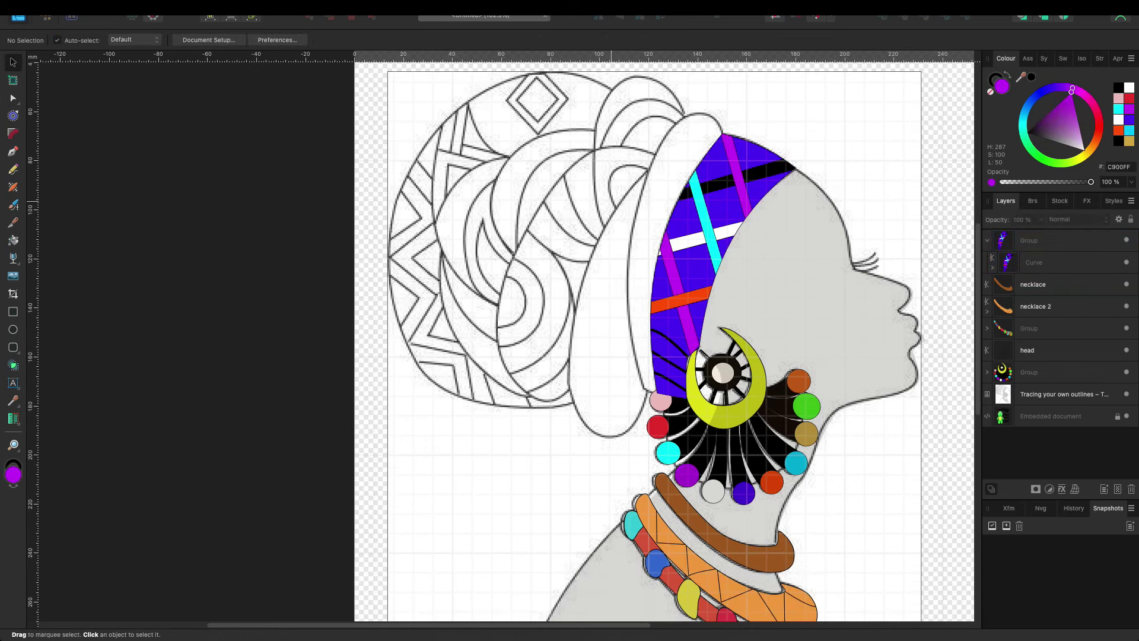
{"action": "scroll", "coordinate": [653, 344], "scroll_direction": "up", "scroll_amount": 1}
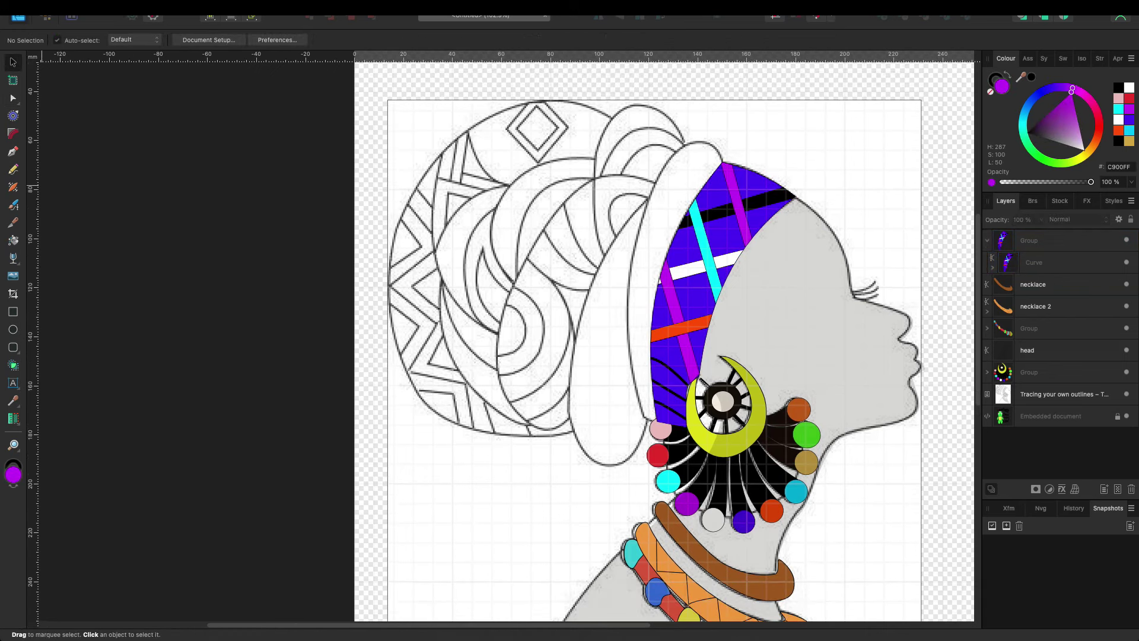
{"action": "key", "text": "p"}
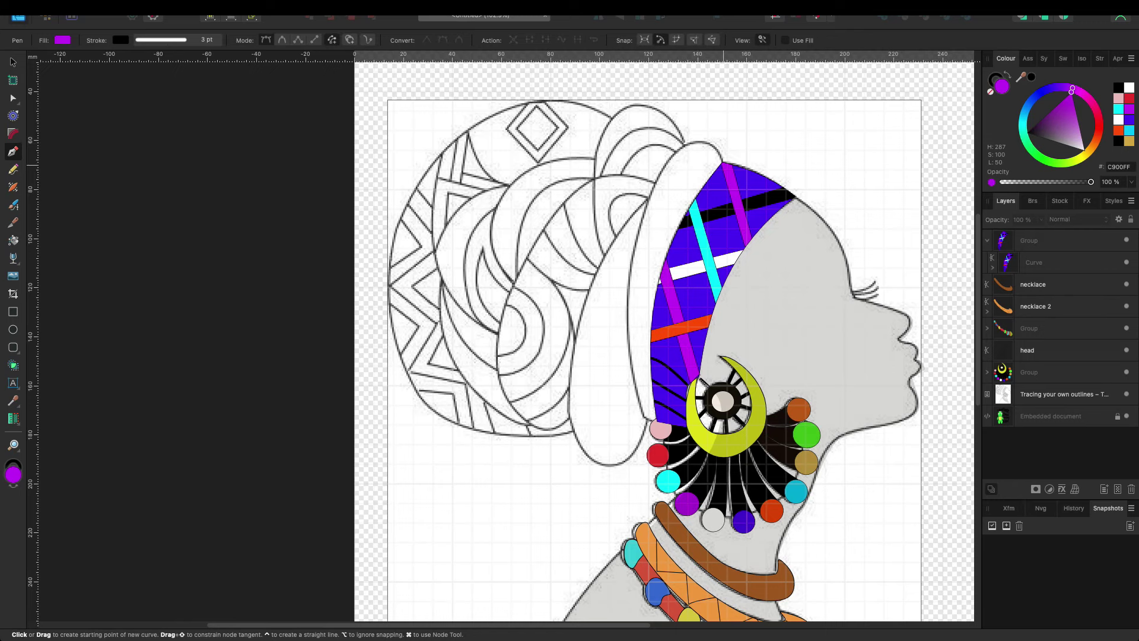
{"action": "left_click", "coordinate": [722, 167]}
{"action": "left_click", "coordinate": [667, 159]}
{"action": "left_click", "coordinate": [629, 286]}
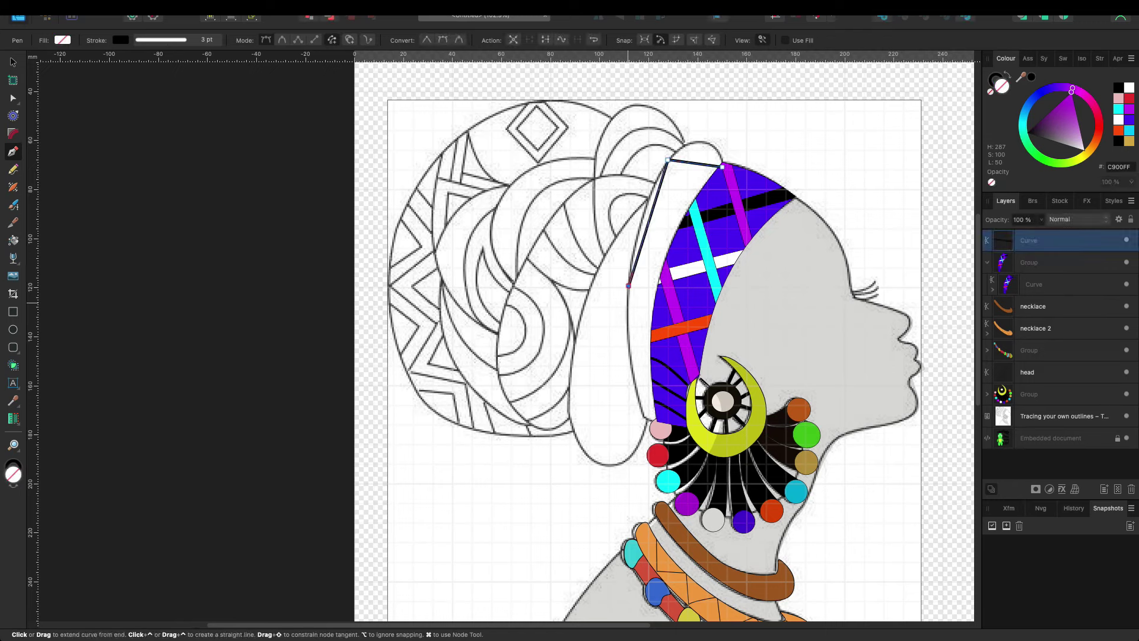
{"action": "left_click", "coordinate": [647, 420]}
{"action": "left_click", "coordinate": [723, 167]}
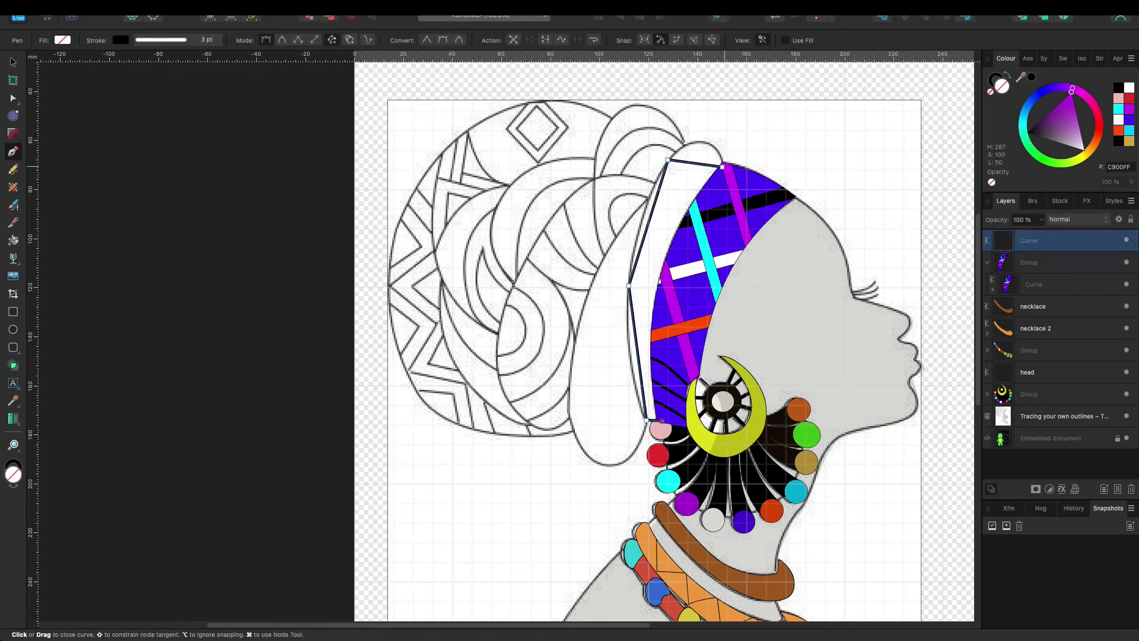
Step: Curve the band's edges, fill it lime yellow, and layer it behind the striped section
{"action": "key", "text": "a"}
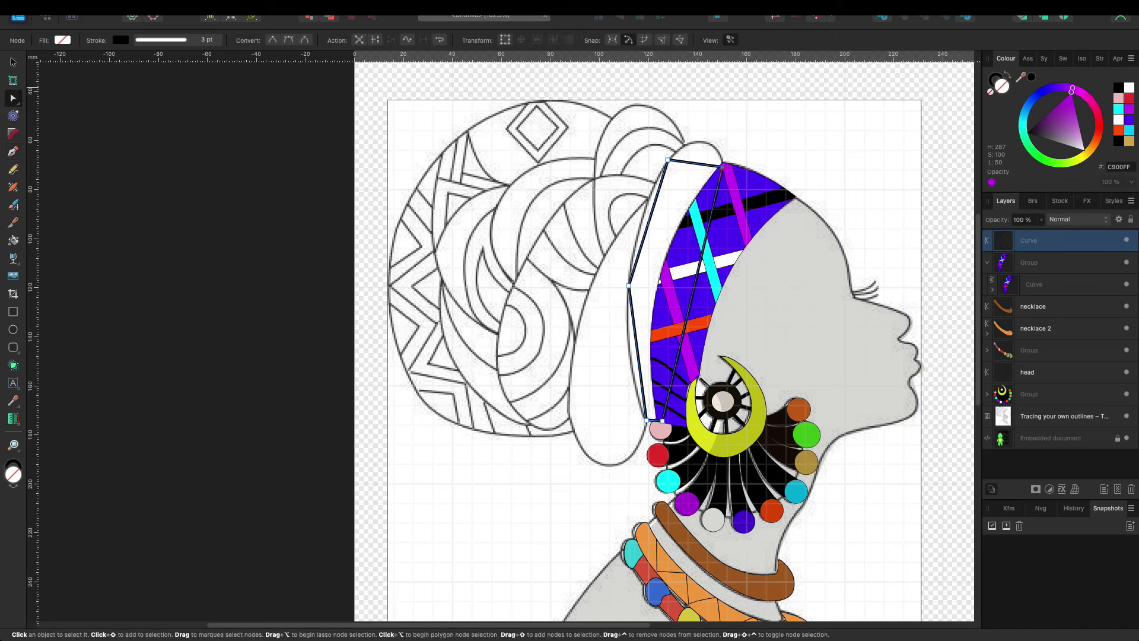
{"action": "left_click_drag", "start_coordinate": [695, 162], "coordinate": [698, 146]}
{"action": "left_click_drag", "start_coordinate": [648, 222], "coordinate": [639, 219]}
{"action": "left_click_drag", "start_coordinate": [637, 351], "coordinate": [632, 351]}
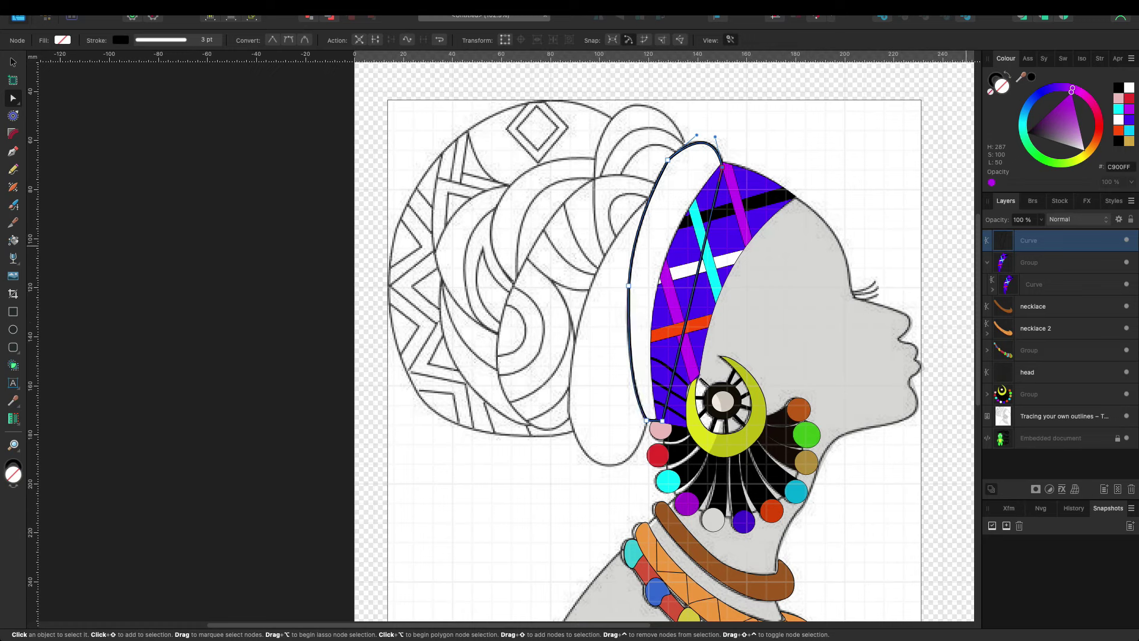
{"action": "left_click_drag", "start_coordinate": [1072, 89], "coordinate": [1075, 157]}
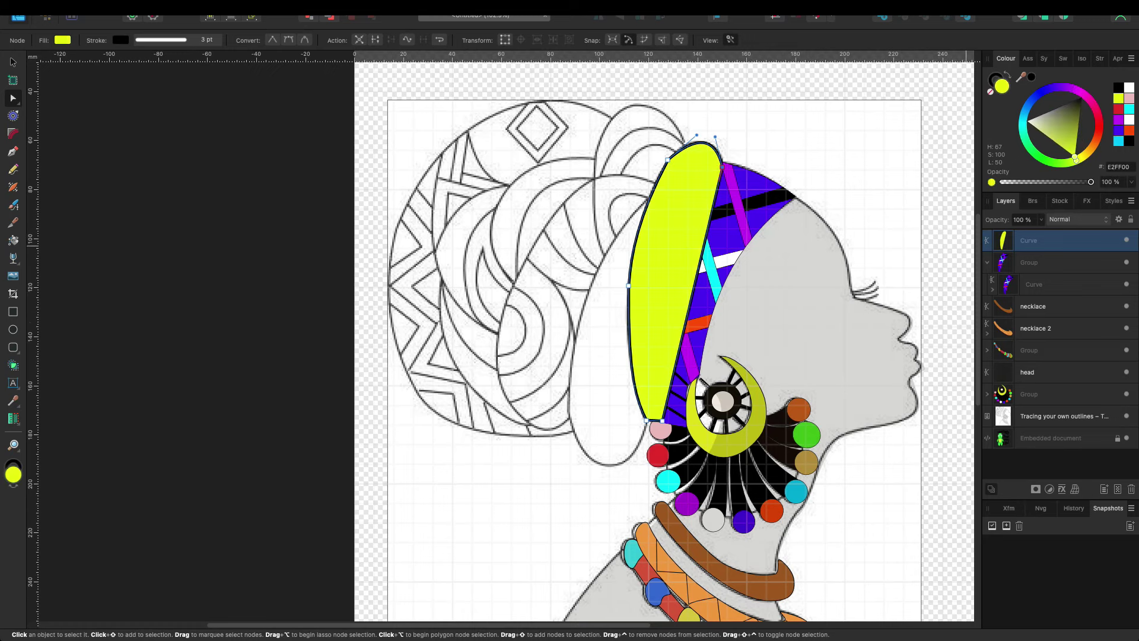
{"action": "left_click", "coordinate": [988, 263]}
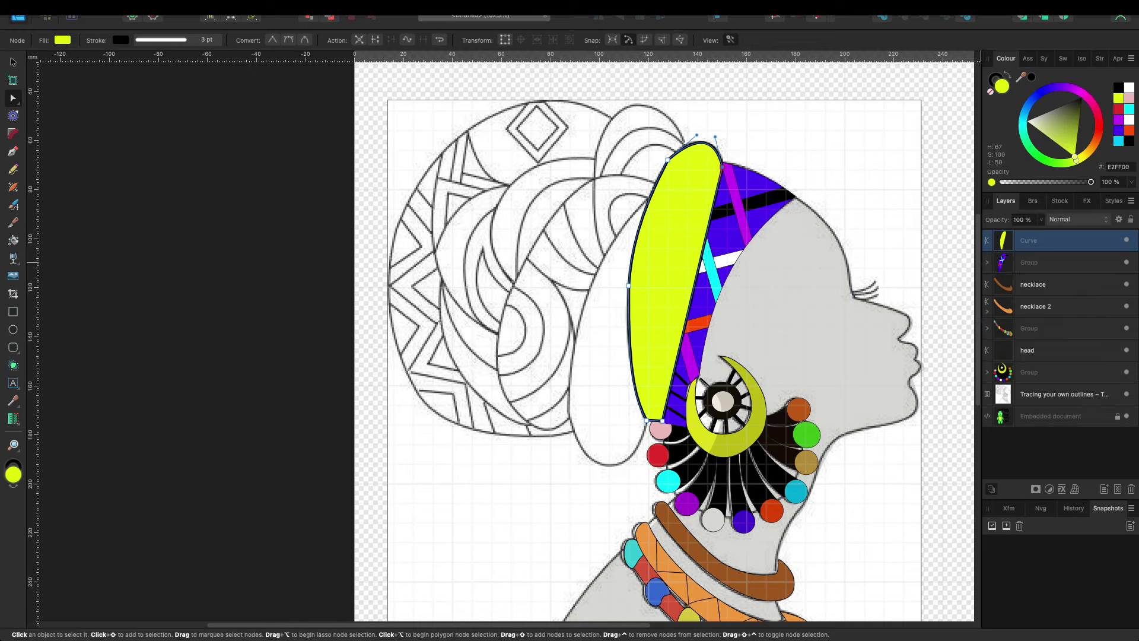
{"action": "left_click_drag", "start_coordinate": [1029, 240], "coordinate": [1029, 339]}
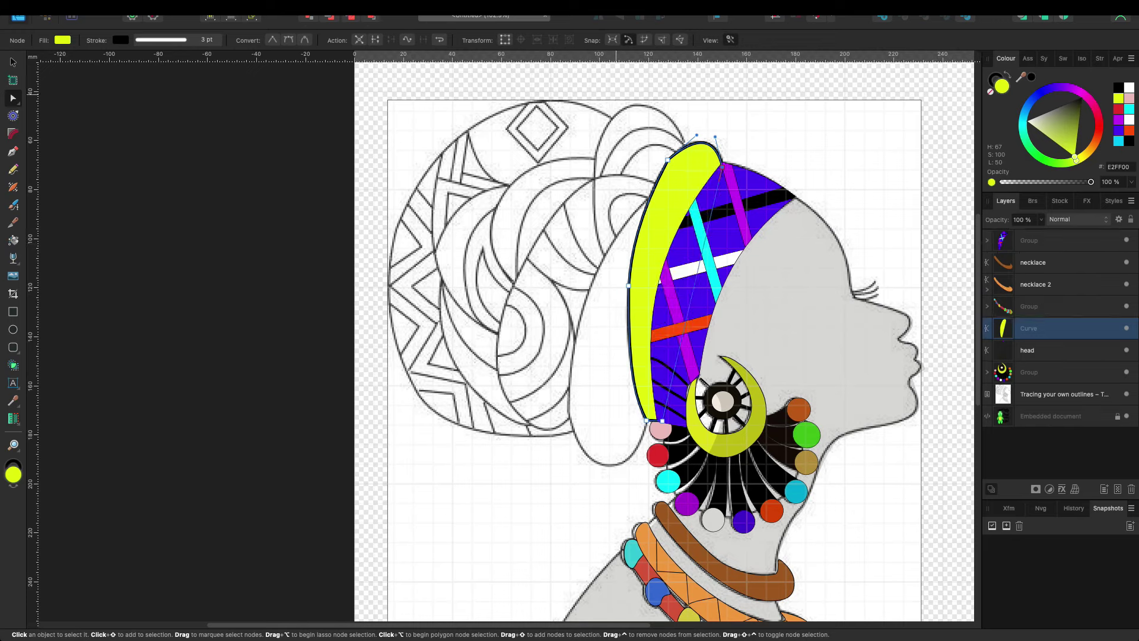
Step: Refine the yellow band's top curve and smooth its left edge
{"action": "left_click_drag", "start_coordinate": [697, 136], "coordinate": [720, 136]}
{"action": "left_click", "coordinate": [668, 159]}
{"action": "mouse_move", "coordinate": [638, 216]}
{"action": "left_mouse_down"}
{"action": "mouse_move", "coordinate": [649, 189]}
{"action": "mouse_move", "coordinate": [636, 211]}
{"action": "left_mouse_up"}
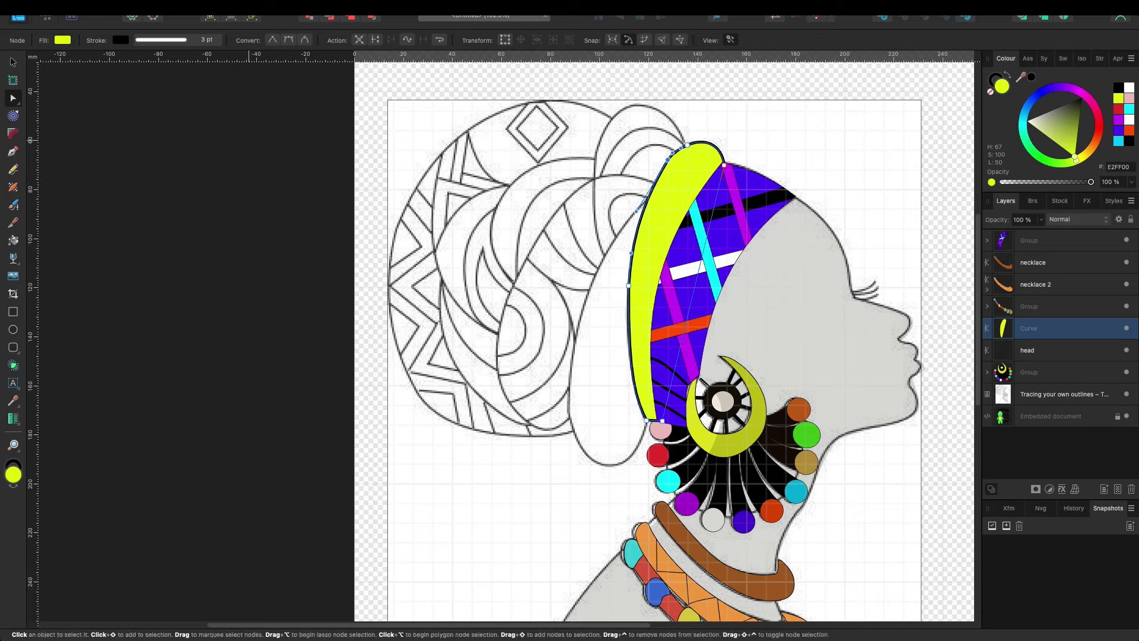
{"action": "key", "text": "Escape"}
Step: Pen-draw a teardrop fold shape left of the yellow band
{"action": "key", "text": "p"}
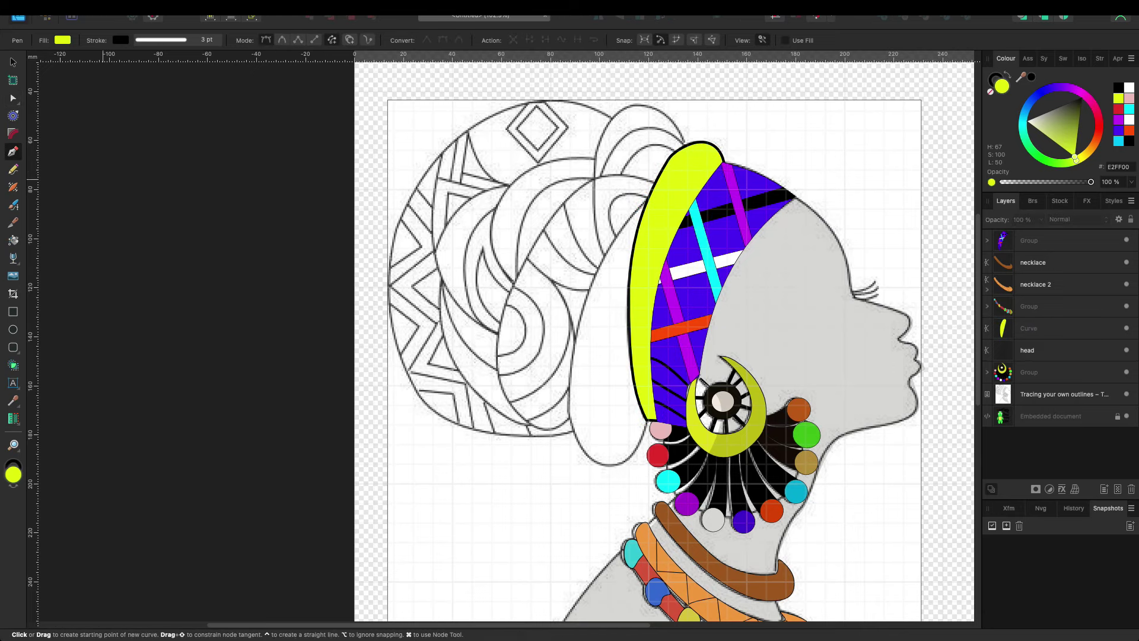
{"action": "left_click", "coordinate": [645, 199]}
{"action": "left_click_drag", "start_coordinate": [572, 428], "coordinate": [599, 546]}
{"action": "left_click", "coordinate": [645, 420]}
{"action": "left_click", "coordinate": [653, 192]}
Step: Reshape the fold's curves and nodes into a drooping teardrop
{"action": "key", "text": "a"}
{"action": "left_click_drag", "start_coordinate": [600, 543], "coordinate": [617, 516]}
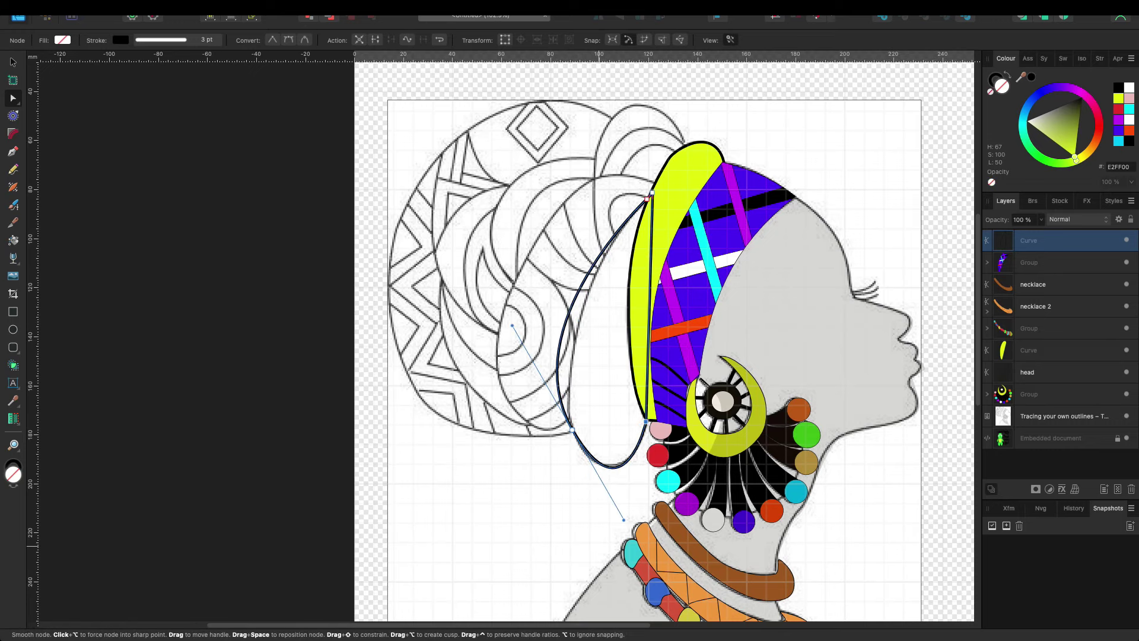
{"action": "left_click_drag", "start_coordinate": [646, 422], "coordinate": [648, 423]}
{"action": "left_click_drag", "start_coordinate": [617, 517], "coordinate": [609, 521]}
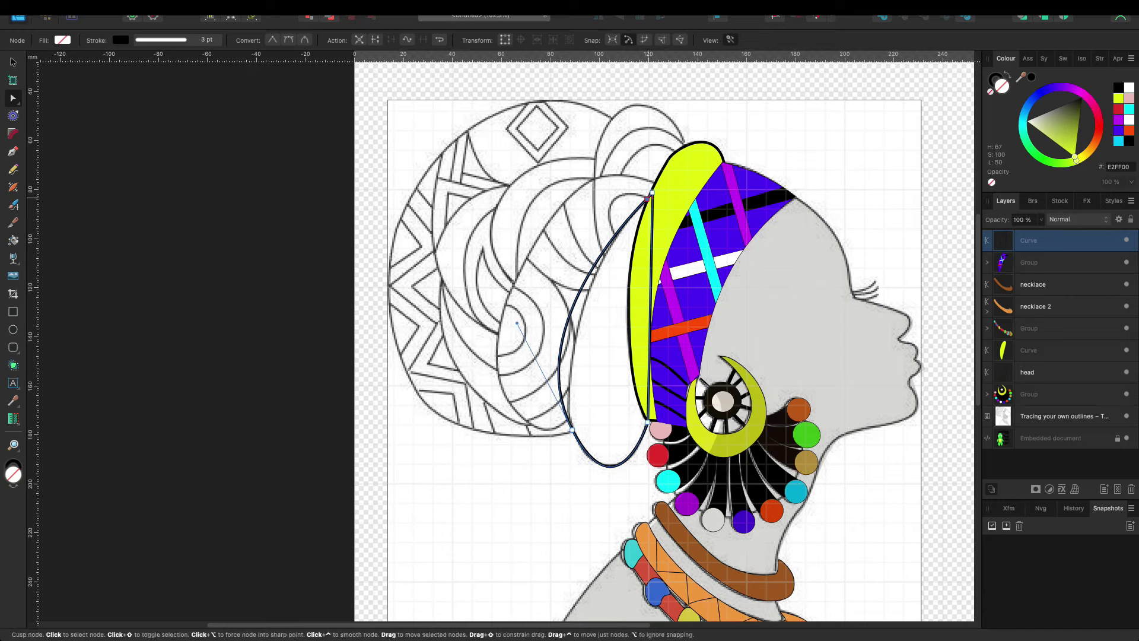
{"action": "left_click_drag", "start_coordinate": [536, 342], "coordinate": [547, 307]}
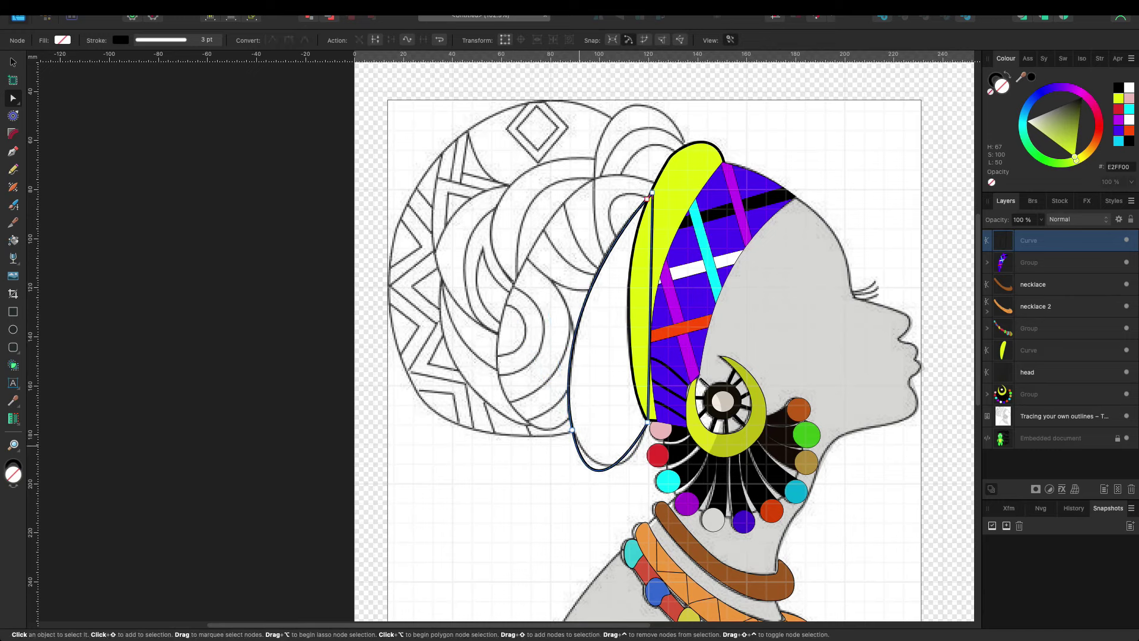
{"action": "left_click", "coordinate": [571, 429]}
{"action": "left_click_drag", "start_coordinate": [590, 516], "coordinate": [590, 522]}
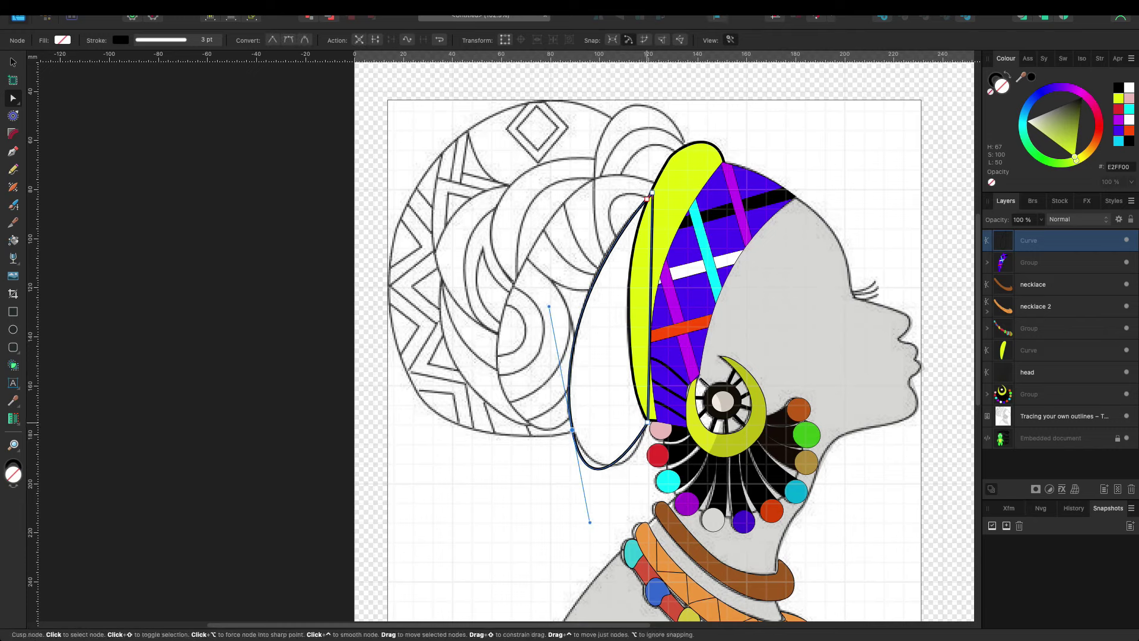
{"action": "left_click_drag", "start_coordinate": [620, 457], "coordinate": [610, 463]}
{"action": "left_click", "coordinate": [571, 429]}
{"action": "left_click", "coordinate": [569, 327]}
{"action": "left_click_drag", "start_coordinate": [569, 327], "coordinate": [583, 309]}
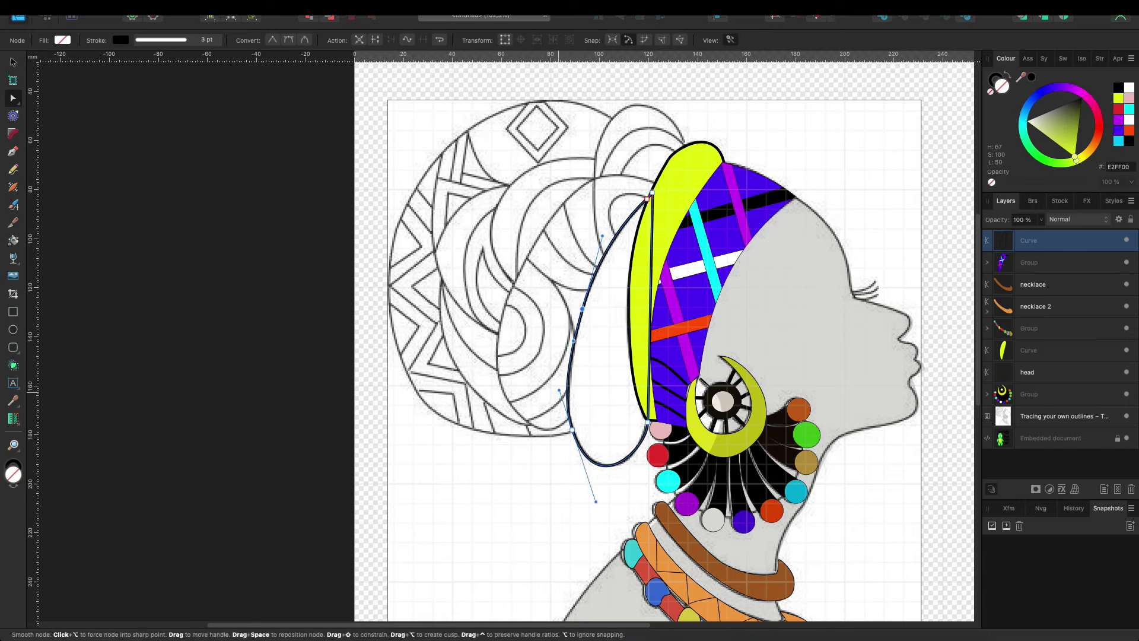
Step: Fill the fold magenta and move it behind the yellow band
{"action": "left_click", "coordinate": [1083, 95]}
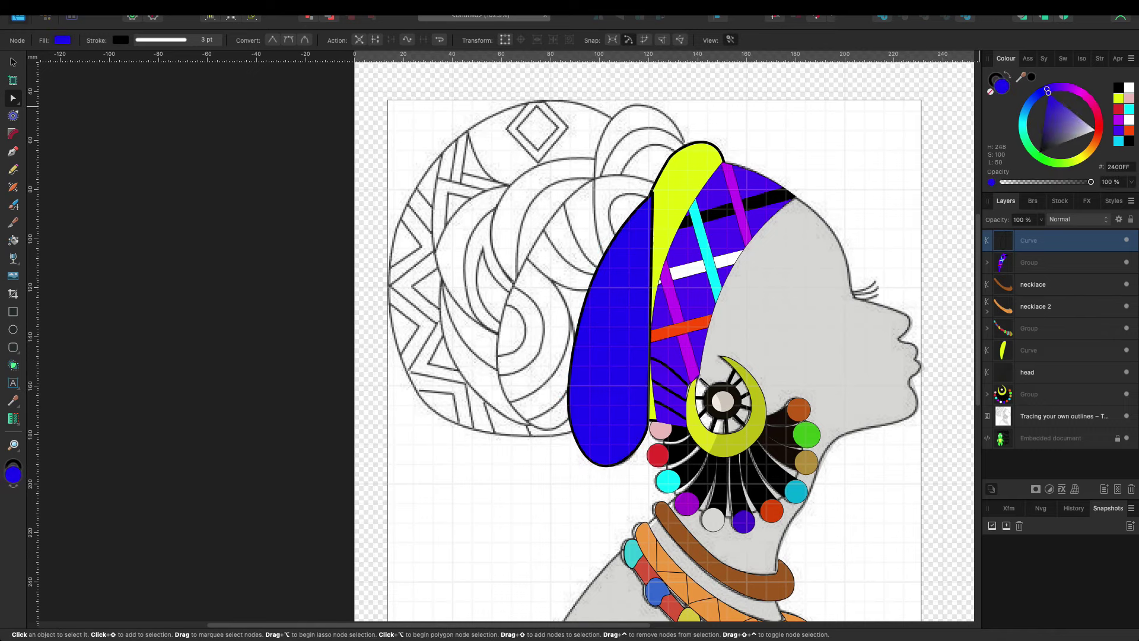
{"action": "left_click_drag", "start_coordinate": [1029, 240], "coordinate": [1029, 354]}
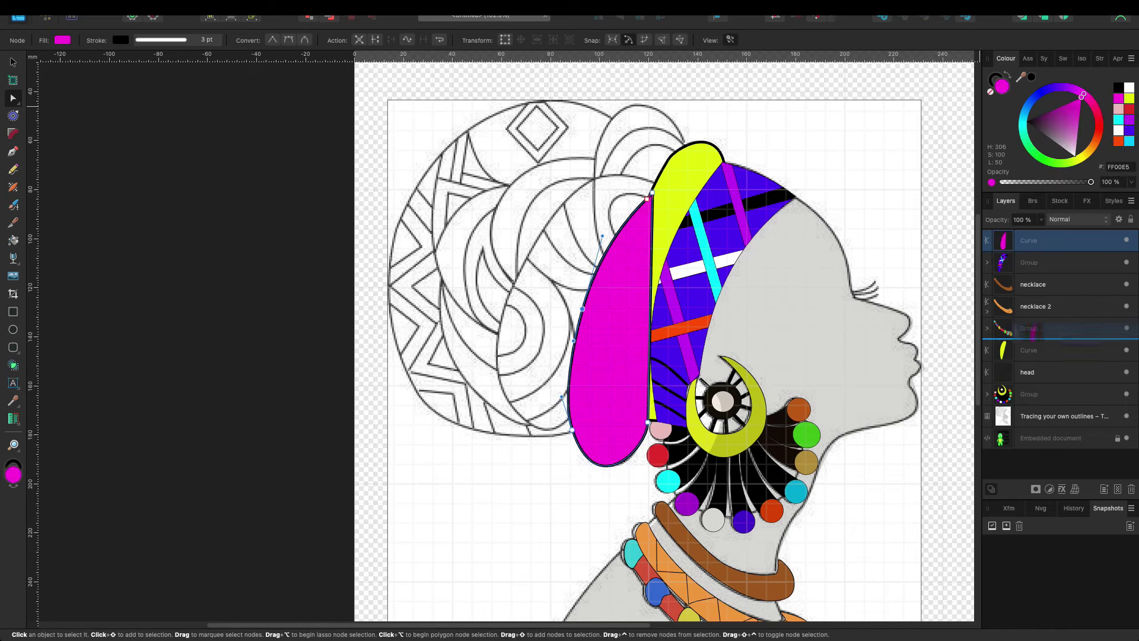
{"action": "key", "text": "Escape"}
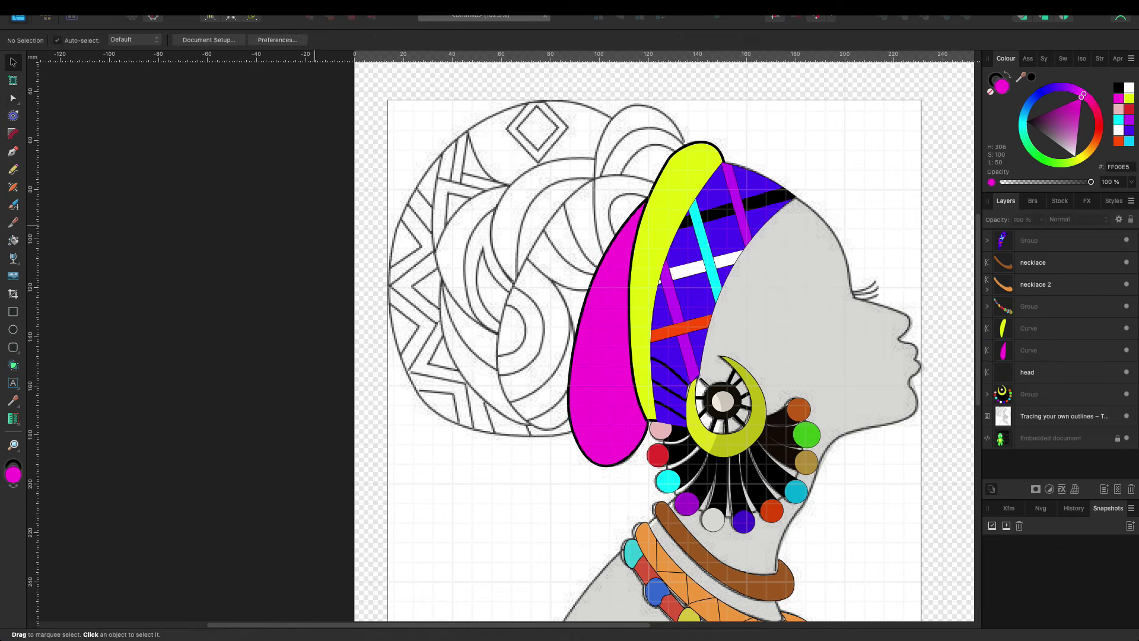
{"action": "key", "text": "p"}
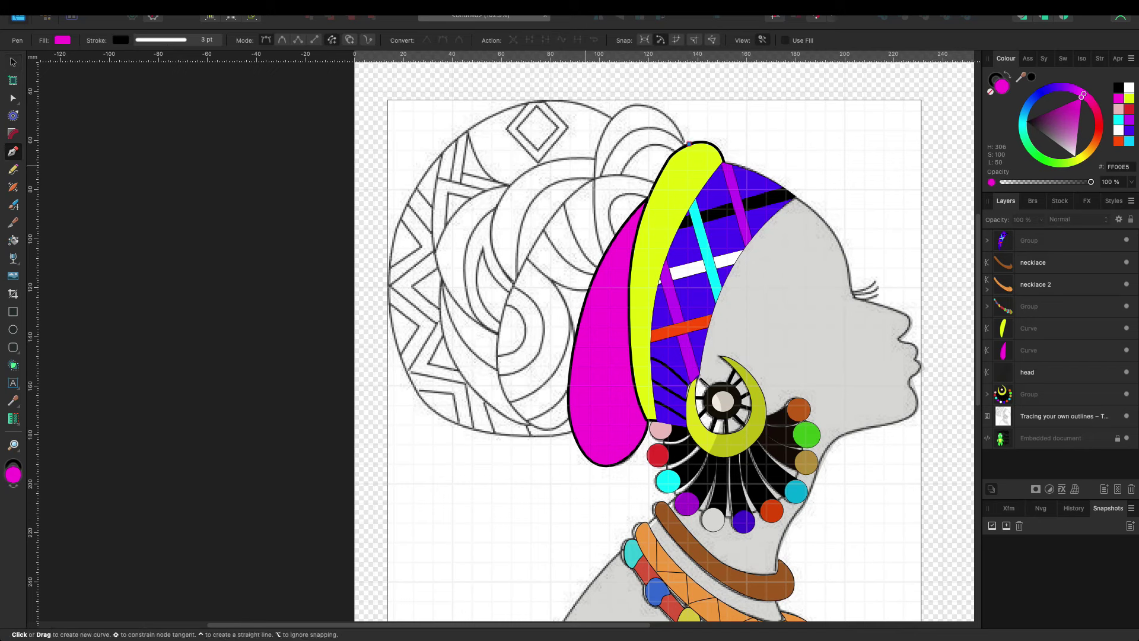
Step: Draw a loop atop the yellow band, raising and smoothing its top curve
{"action": "left_click_drag", "start_coordinate": [602, 251], "coordinate": [619, 493]}
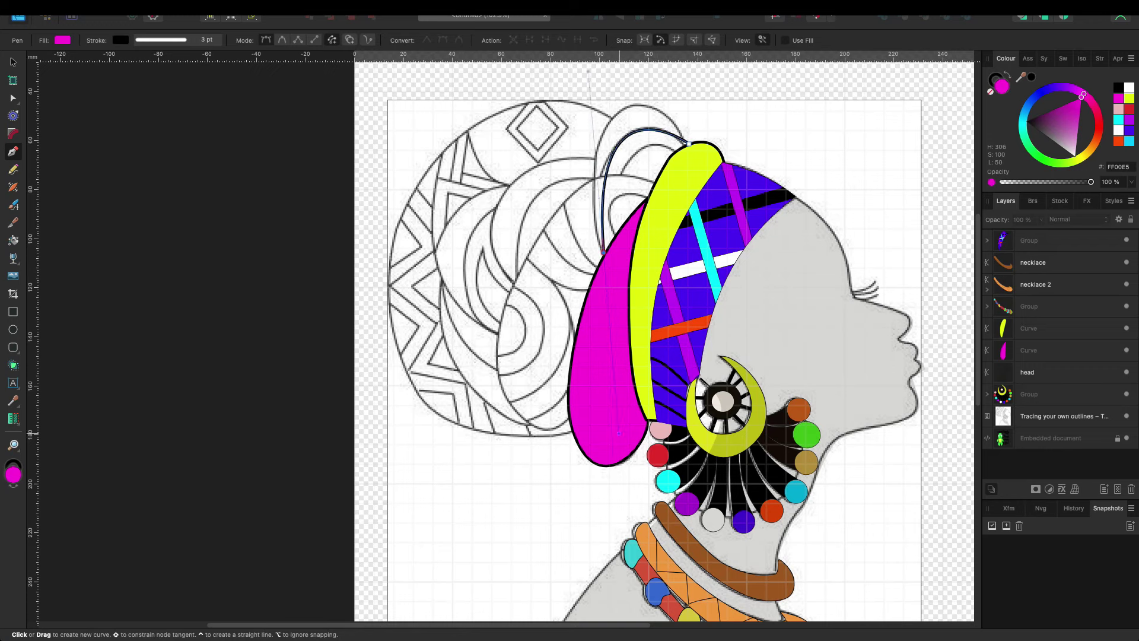
{"action": "left_click", "coordinate": [620, 343]}
{"action": "left_click", "coordinate": [673, 187]}
{"action": "left_click", "coordinate": [689, 144]}
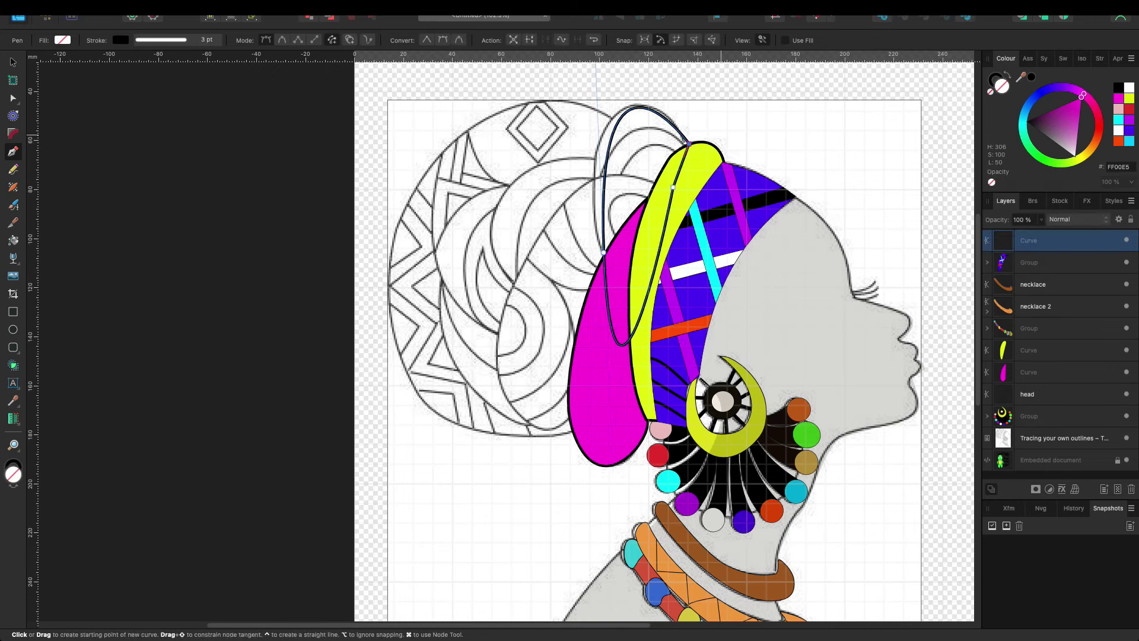
{"action": "key", "text": "a"}
{"action": "mouse_move", "coordinate": [596, 178]}
{"action": "left_mouse_down"}
{"action": "mouse_move", "coordinate": [594, 196]}
{"action": "mouse_move", "coordinate": [599, 172]}
{"action": "left_mouse_up"}
{"action": "left_click", "coordinate": [687, 144]}
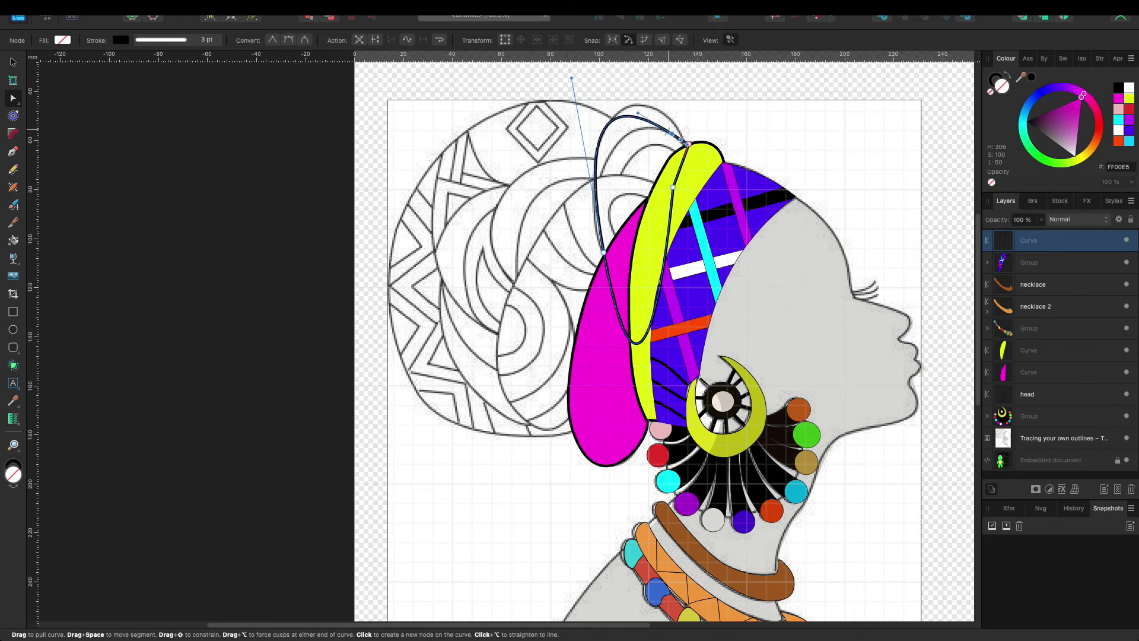
{"action": "mouse_move", "coordinate": [638, 113]}
{"action": "left_mouse_down"}
{"action": "mouse_move", "coordinate": [662, 85]}
{"action": "mouse_move", "coordinate": [649, 92]}
{"action": "left_mouse_up"}
{"action": "left_click", "coordinate": [649, 92], "text": "ctrl"}
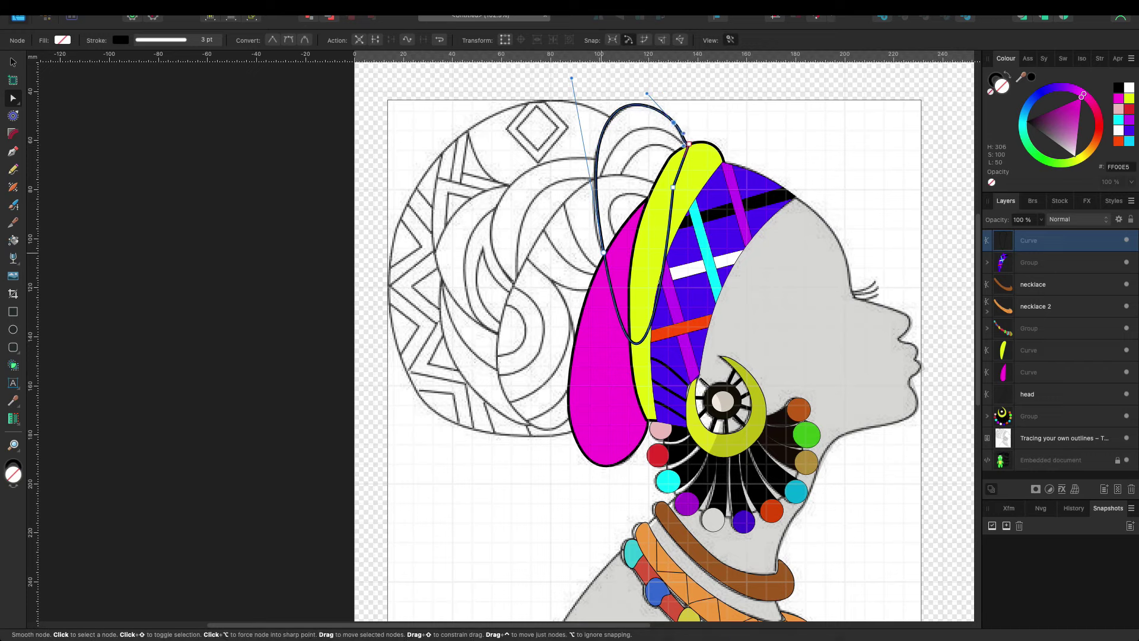
{"action": "left_click_drag", "start_coordinate": [603, 252], "coordinate": [603, 260]}
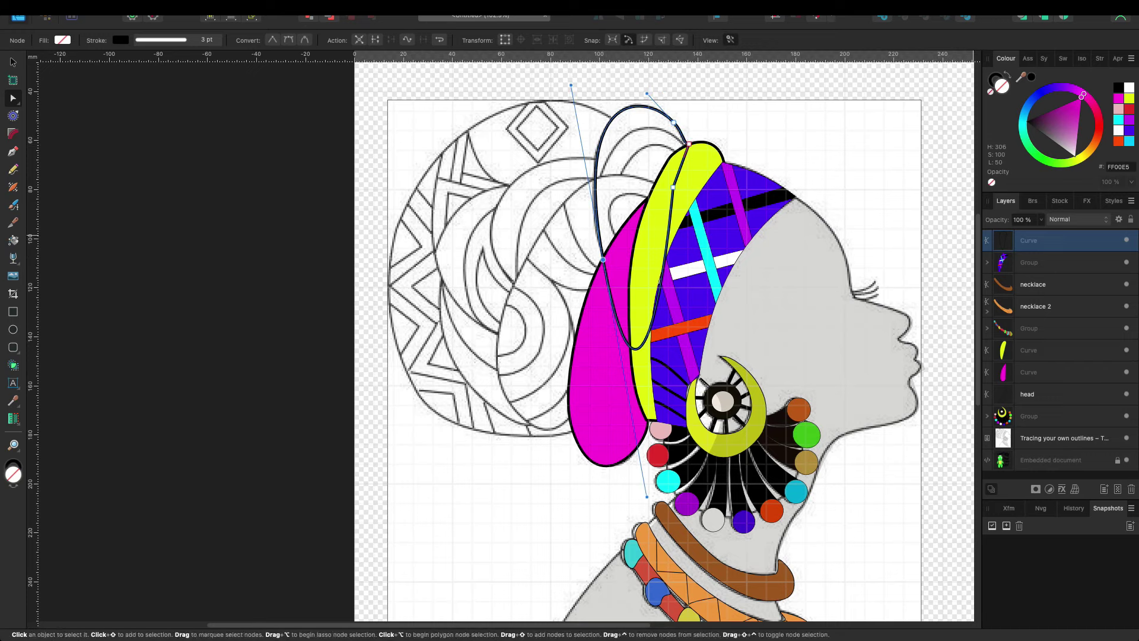
Step: Fill the loop pink, layer it behind the yellow and magenta shapes, then remove its fill
{"action": "left_click", "coordinate": [1118, 108]}
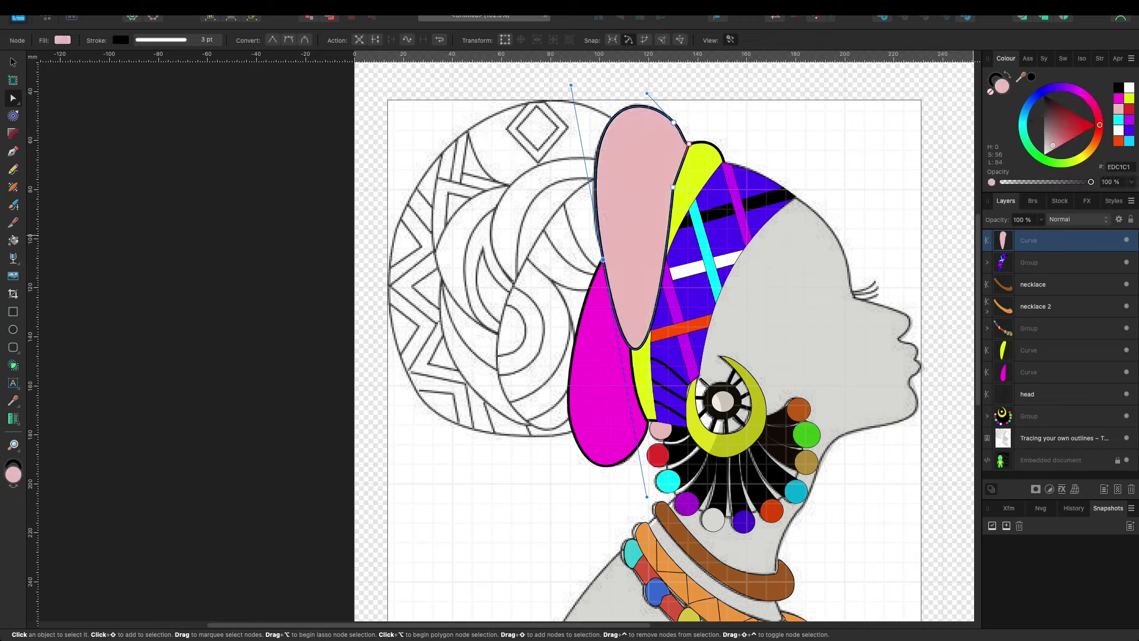
{"action": "left_click_drag", "start_coordinate": [1029, 241], "coordinate": [1003, 382]}
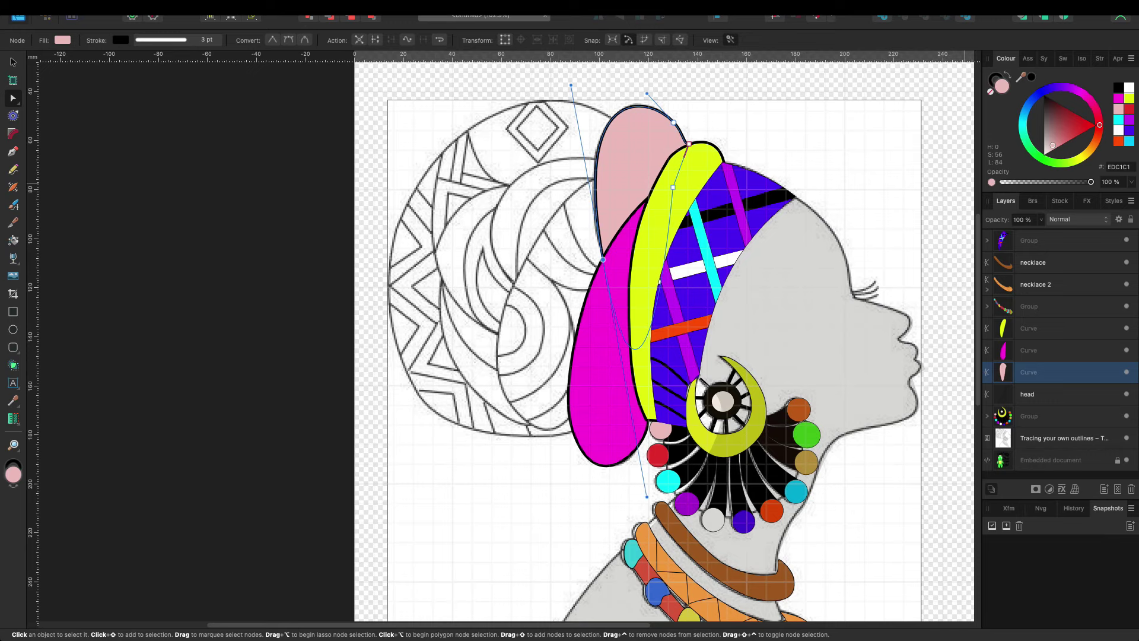
{"action": "key", "text": "slash"}
{"action": "key", "text": "super+d"}
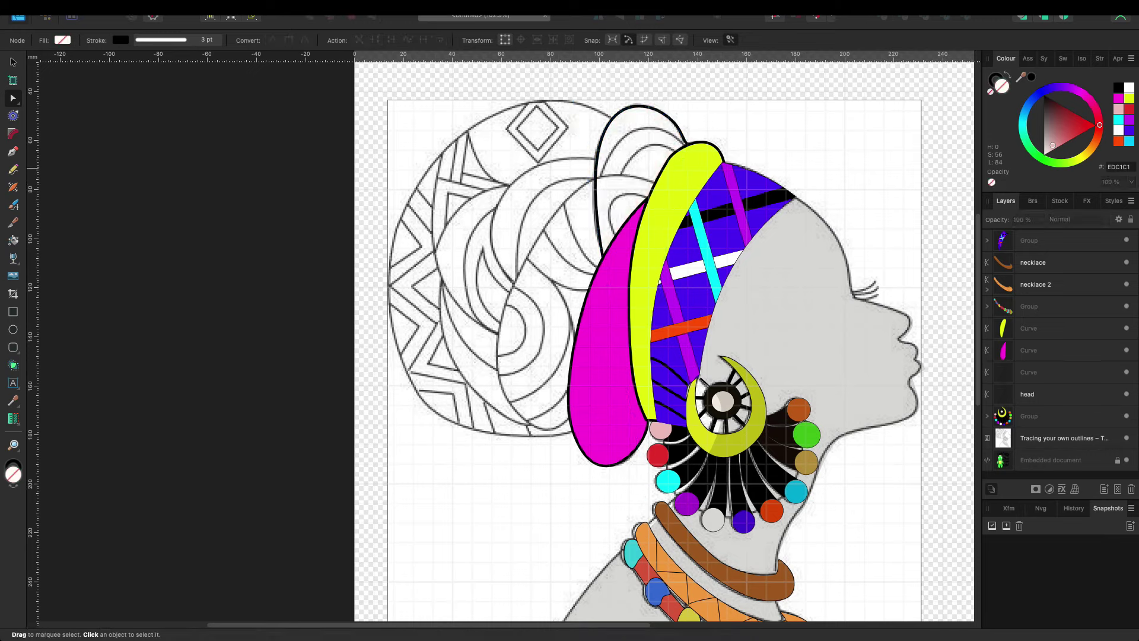
{"action": "key", "text": "p"}
{"action": "left_click", "coordinate": [688, 150]}
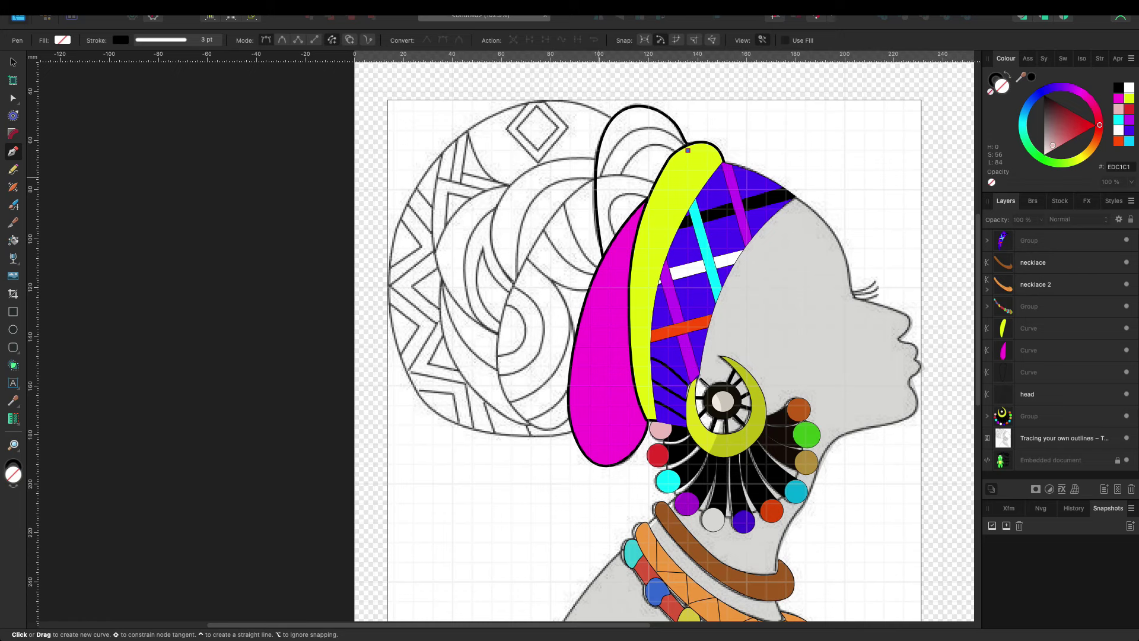
Step: Bend a new curve into an upward arc, fill it cyan, and move it lower in the stack
{"action": "left_click", "coordinate": [601, 178]}
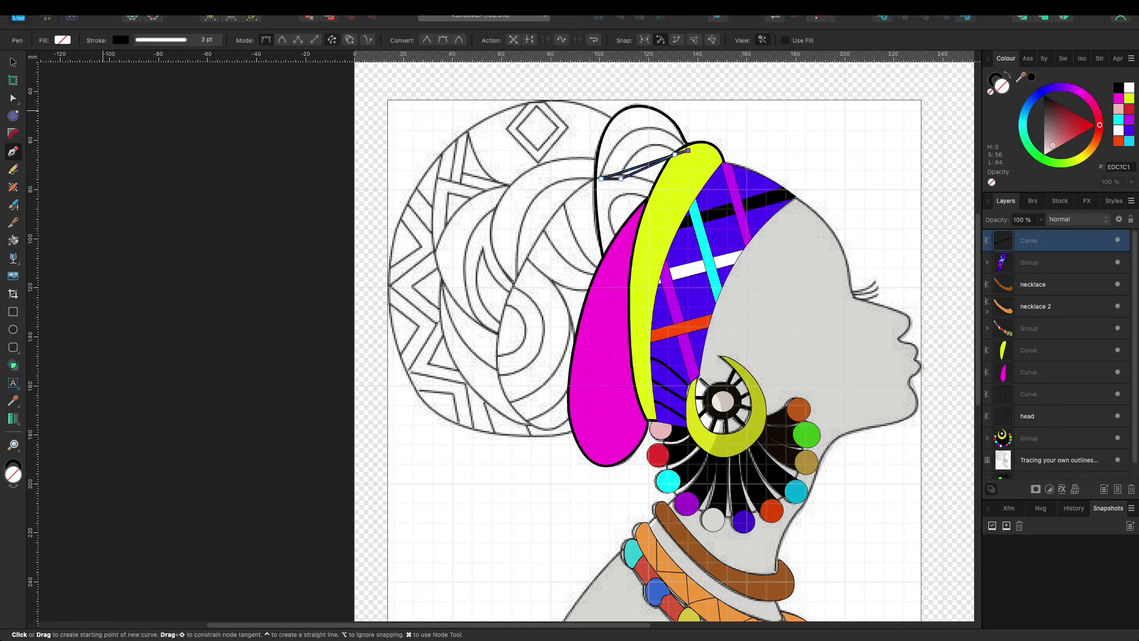
{"action": "key", "text": "a"}
{"action": "left_click_drag", "start_coordinate": [641, 165], "coordinate": [640, 131]}
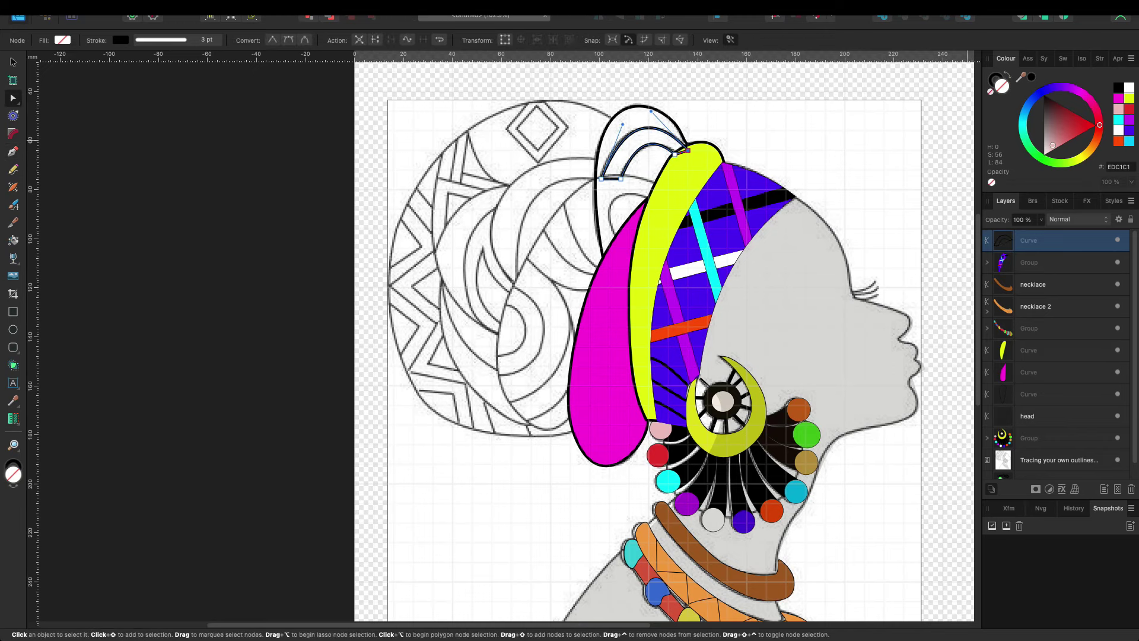
{"action": "left_click", "coordinate": [1119, 119]}
{"action": "left_click_drag", "start_coordinate": [623, 124], "coordinate": [614, 128]}
{"action": "left_click_drag", "start_coordinate": [1032, 240], "coordinate": [1019, 394]}
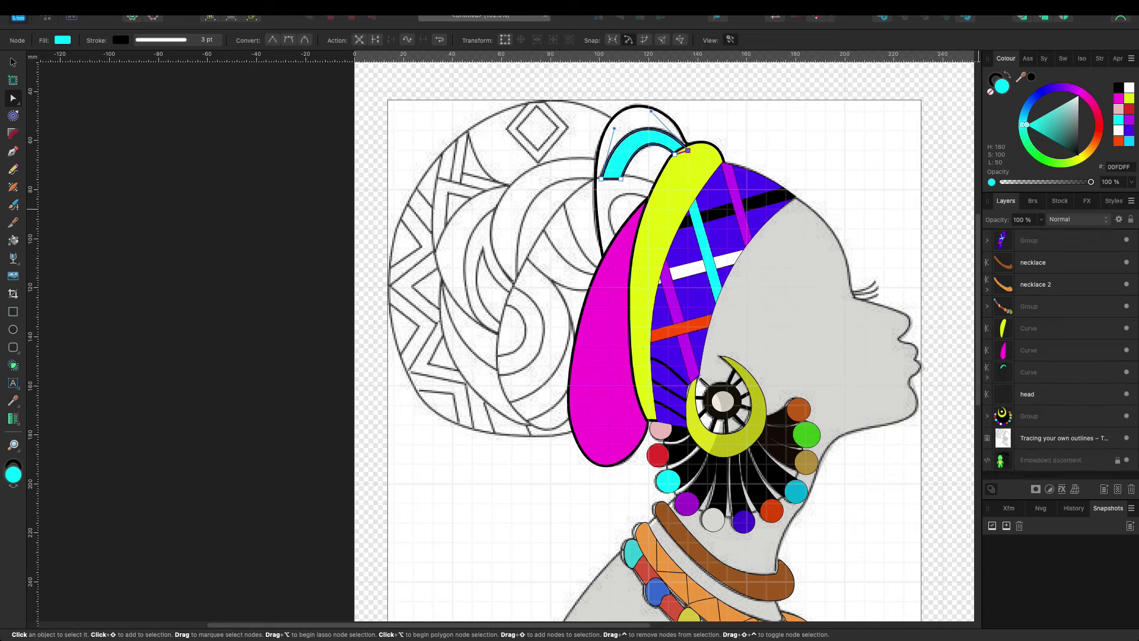
Step: Try an orange-red fill on the outline shape behind the arc, then undo it
{"action": "left_click", "coordinate": [1033, 372]}
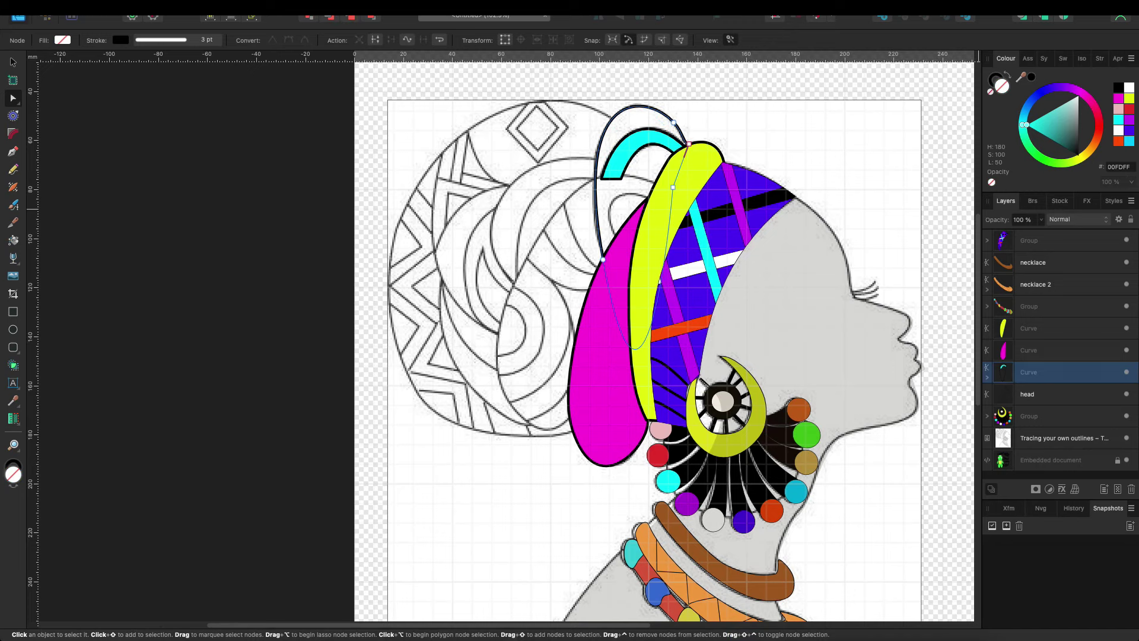
{"action": "left_click", "coordinate": [1095, 137]}
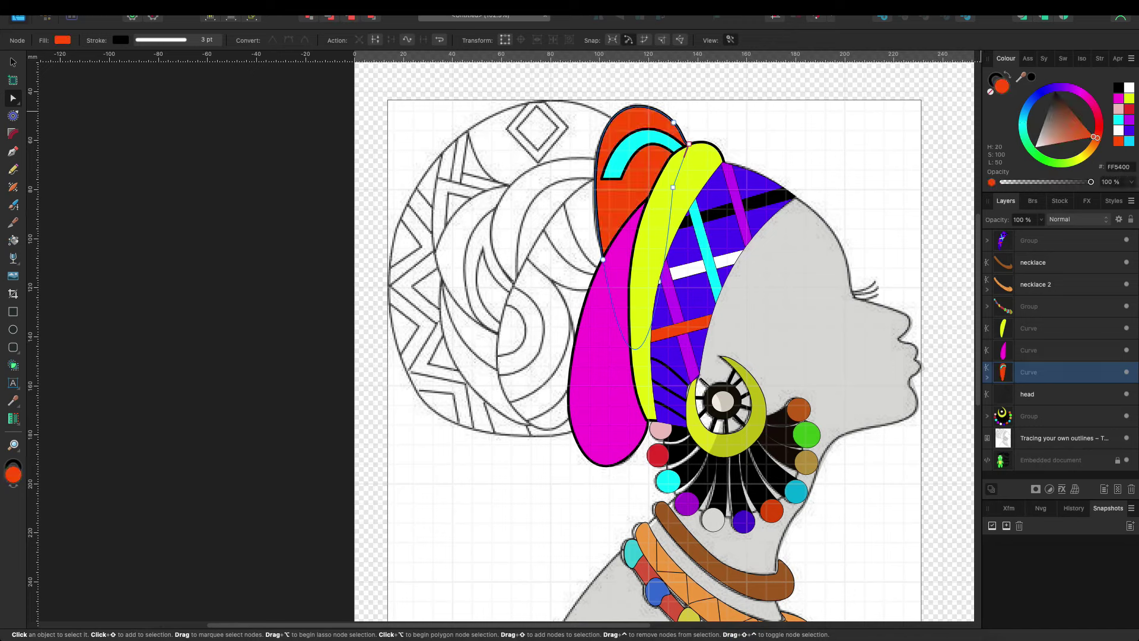
{"action": "key", "text": "ctrl+z"}
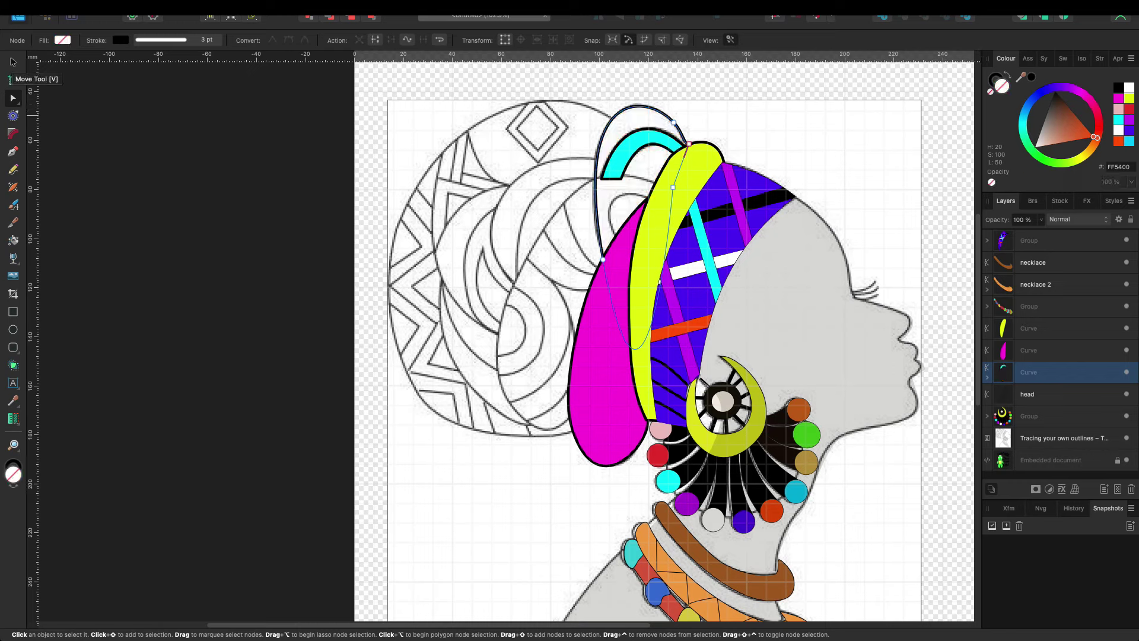
{"action": "left_click", "coordinate": [13, 152]}
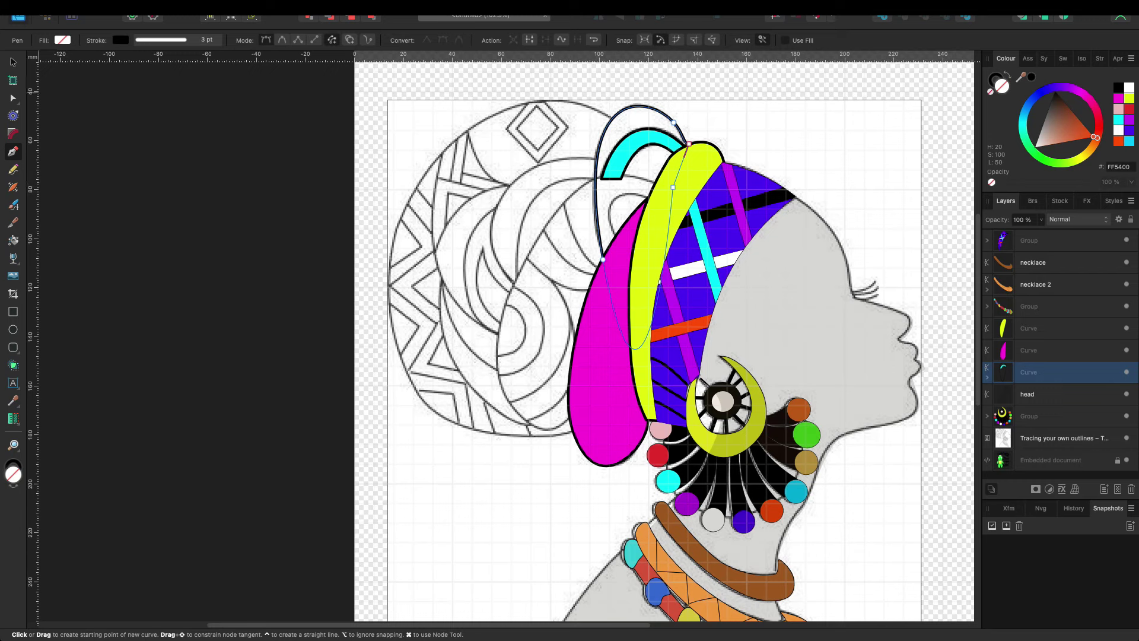
{"action": "left_click", "coordinate": [192, 139]}
{"action": "left_click", "coordinate": [111, 118]}
{"action": "key", "text": "v"}
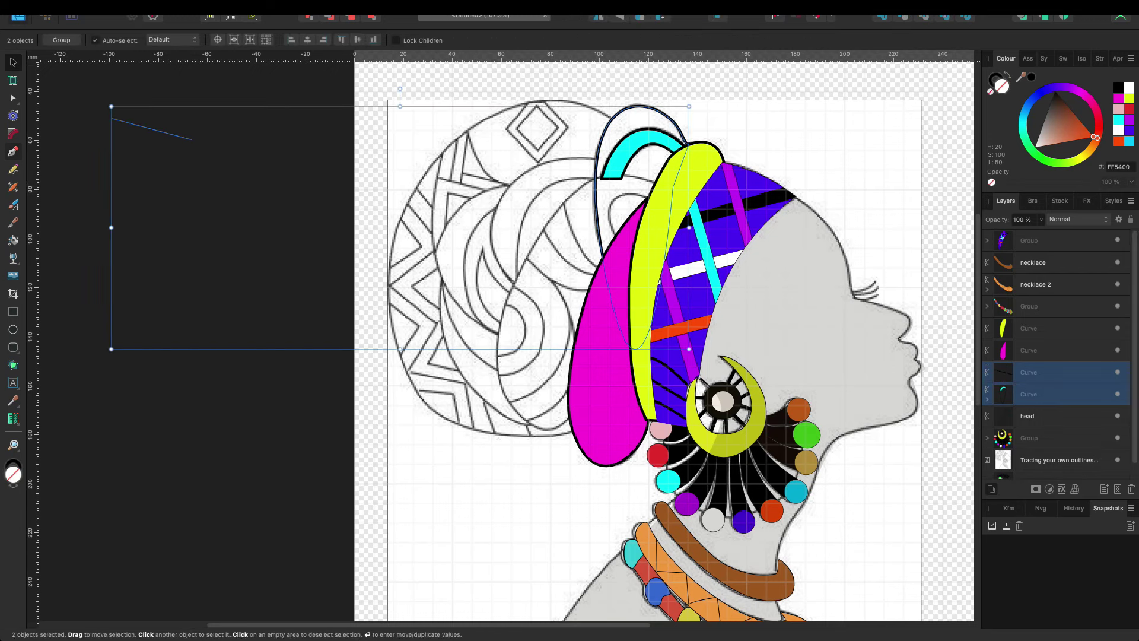
{"action": "key", "text": "Delete"}
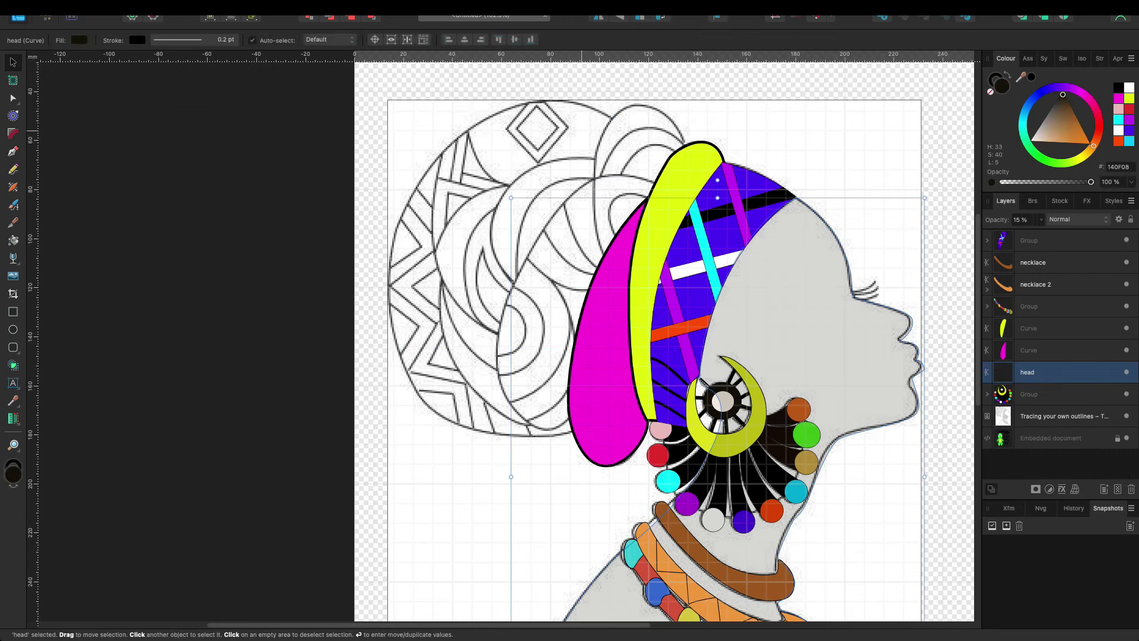
{"action": "key", "text": "Escape"}
{"action": "key", "text": "ctrl+z"}
{"action": "key", "text": "ctrl+z"}
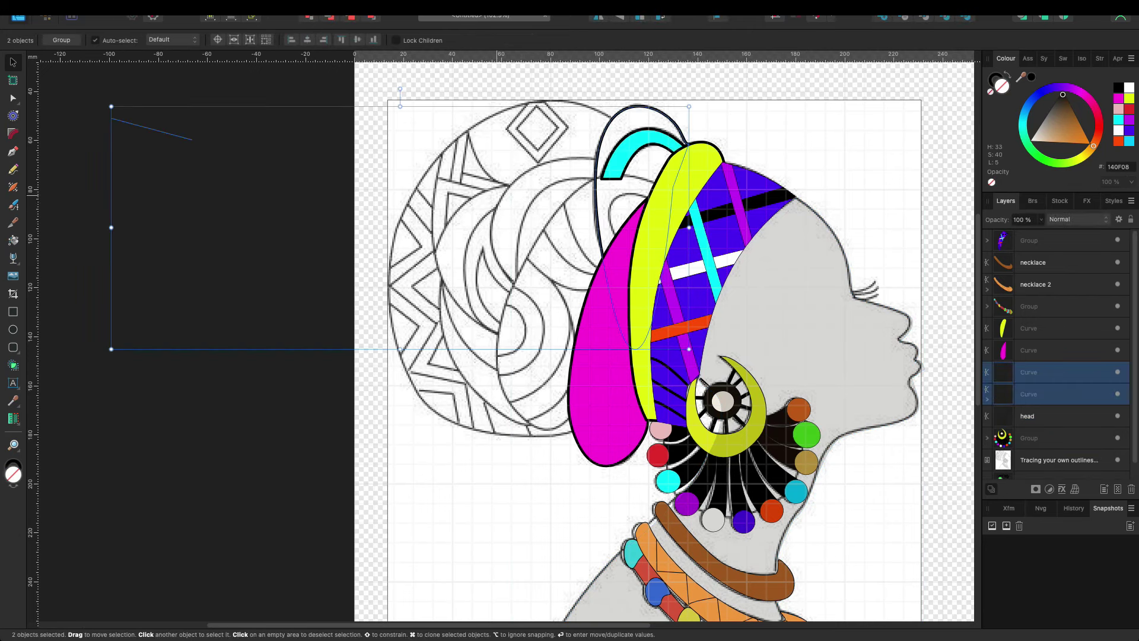
{"action": "key", "text": "ctrl+z"}
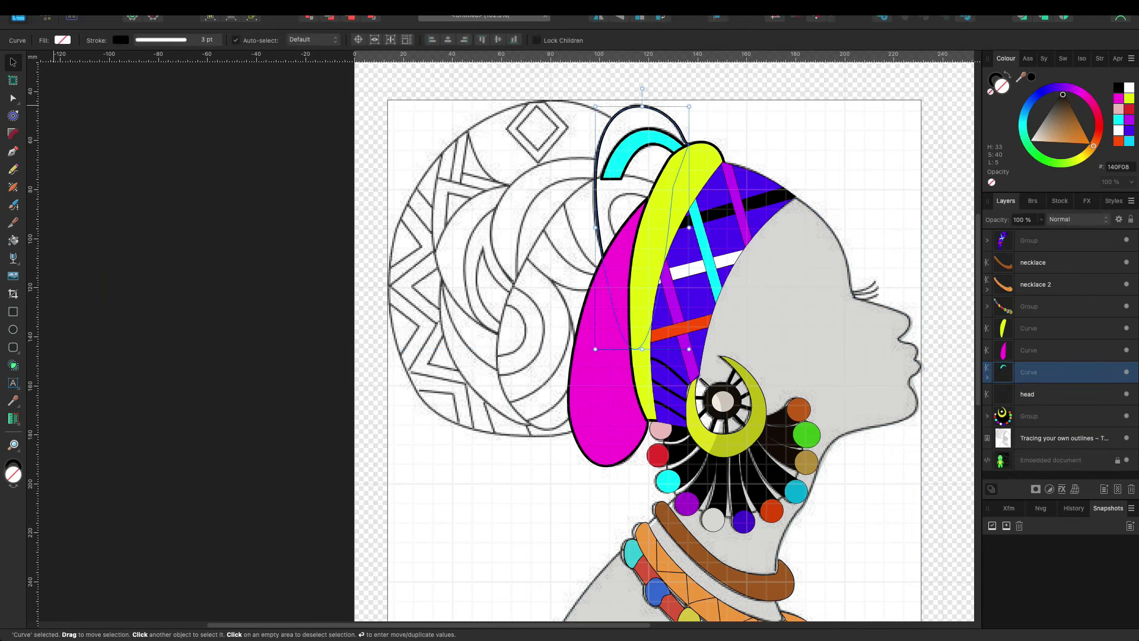
{"action": "key", "text": "Escape"}
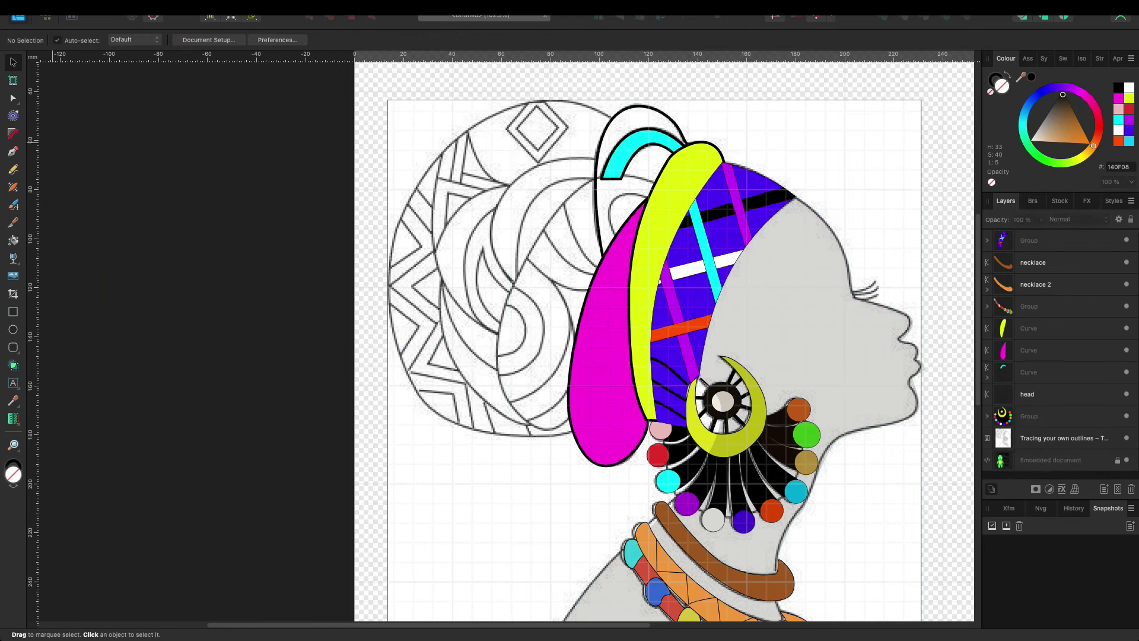
{"action": "key", "text": "p"}
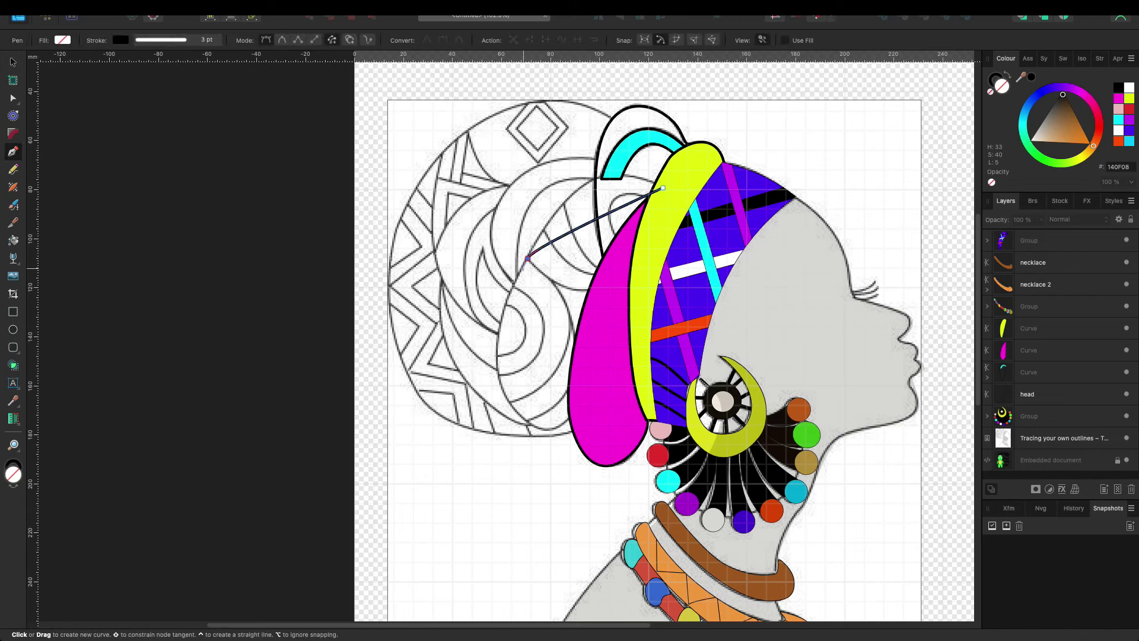
Step: Pen-draw a closed loop from the yellow band's top down the headwrap's left side
{"action": "left_click", "coordinate": [663, 188]}
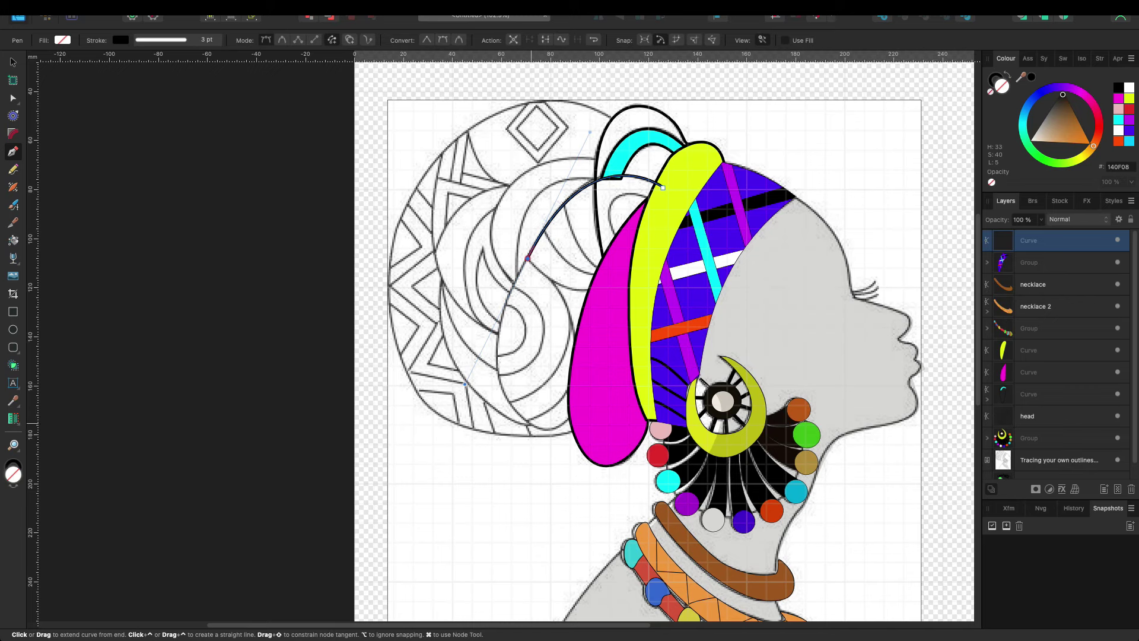
{"action": "left_click", "coordinate": [532, 426]}
{"action": "left_click", "coordinate": [573, 414]}
{"action": "left_click", "coordinate": [627, 283]}
{"action": "left_click", "coordinate": [663, 187]}
Step: Bow the loop's left side and bottom outward, refine its top node, then deselect
{"action": "key", "text": "a"}
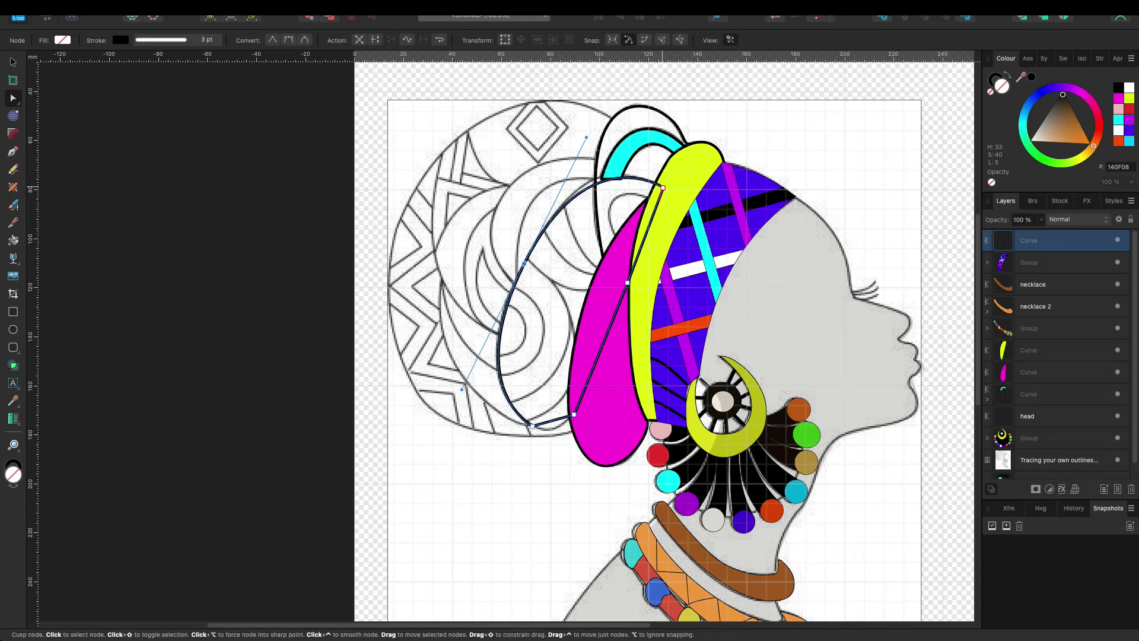
{"action": "mouse_move", "coordinate": [492, 330]}
{"action": "left_mouse_down"}
{"action": "mouse_move", "coordinate": [468, 393]}
{"action": "mouse_move", "coordinate": [477, 390]}
{"action": "left_mouse_up"}
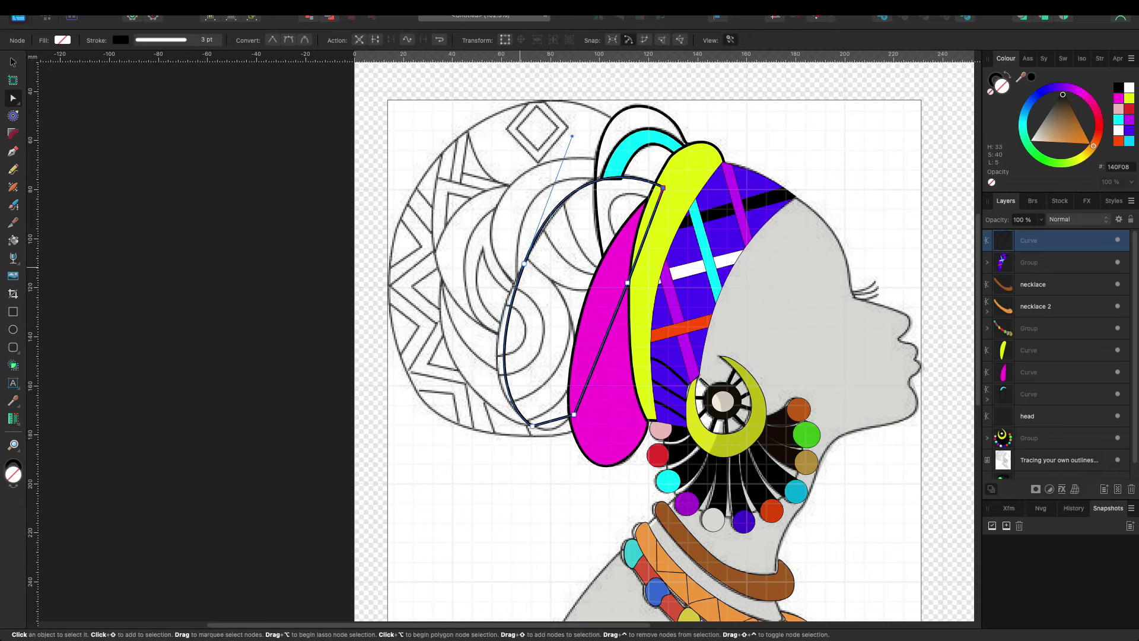
{"action": "left_click", "coordinate": [512, 291]}
{"action": "left_click_drag", "start_coordinate": [506, 356], "coordinate": [498, 356]}
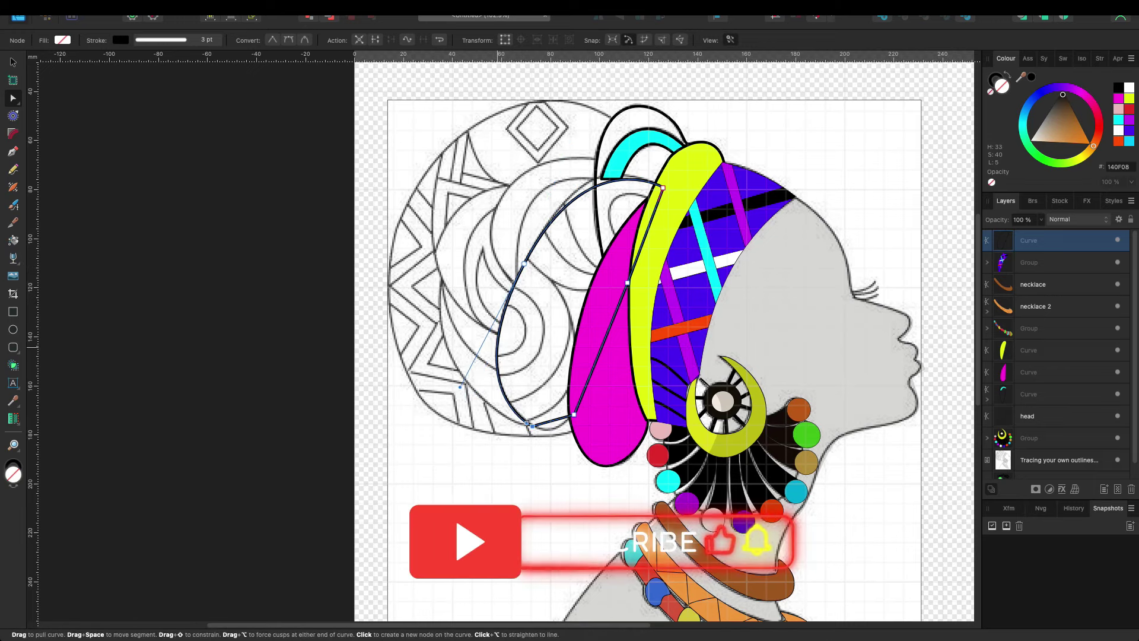
{"action": "left_click", "coordinate": [597, 178]}
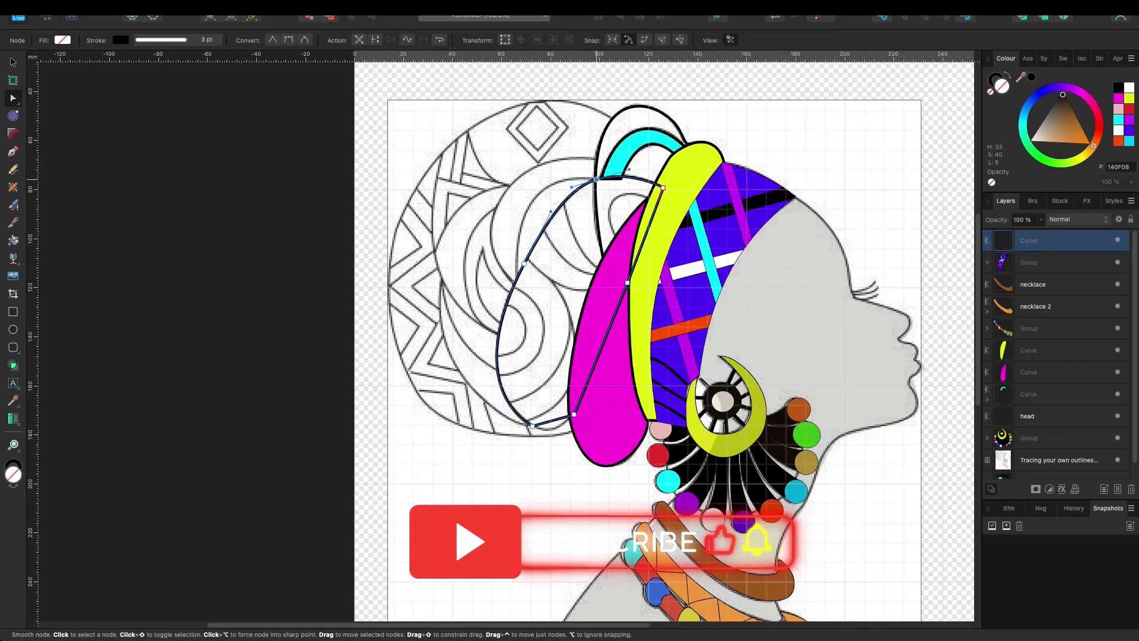
{"action": "left_click_drag", "start_coordinate": [597, 178], "coordinate": [598, 180]}
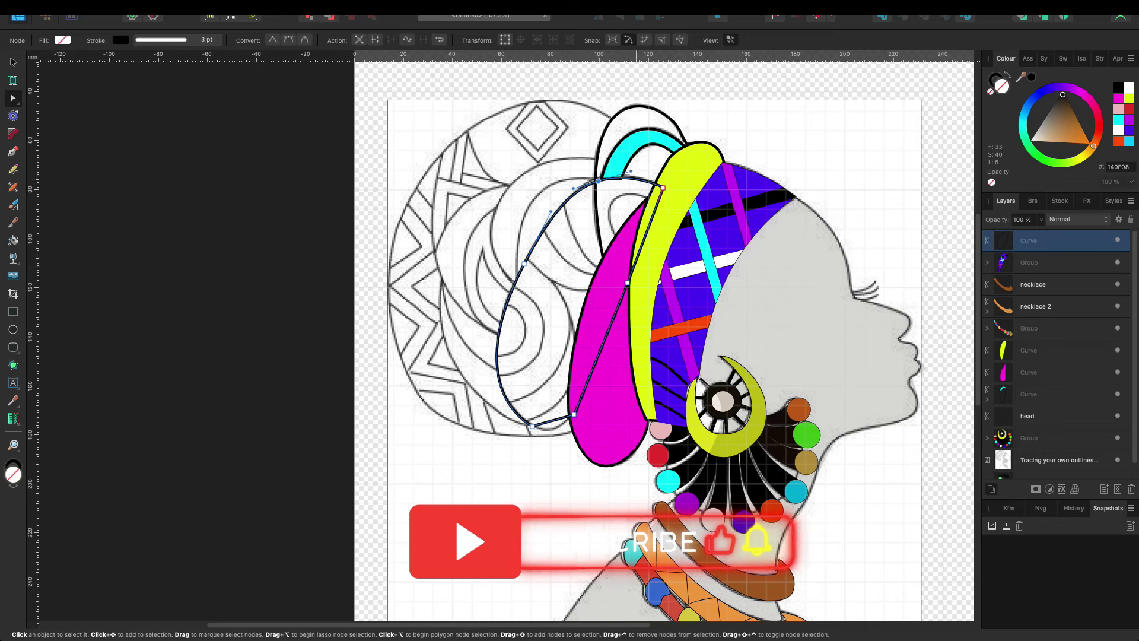
{"action": "left_click_drag", "start_coordinate": [553, 420], "coordinate": [550, 429]}
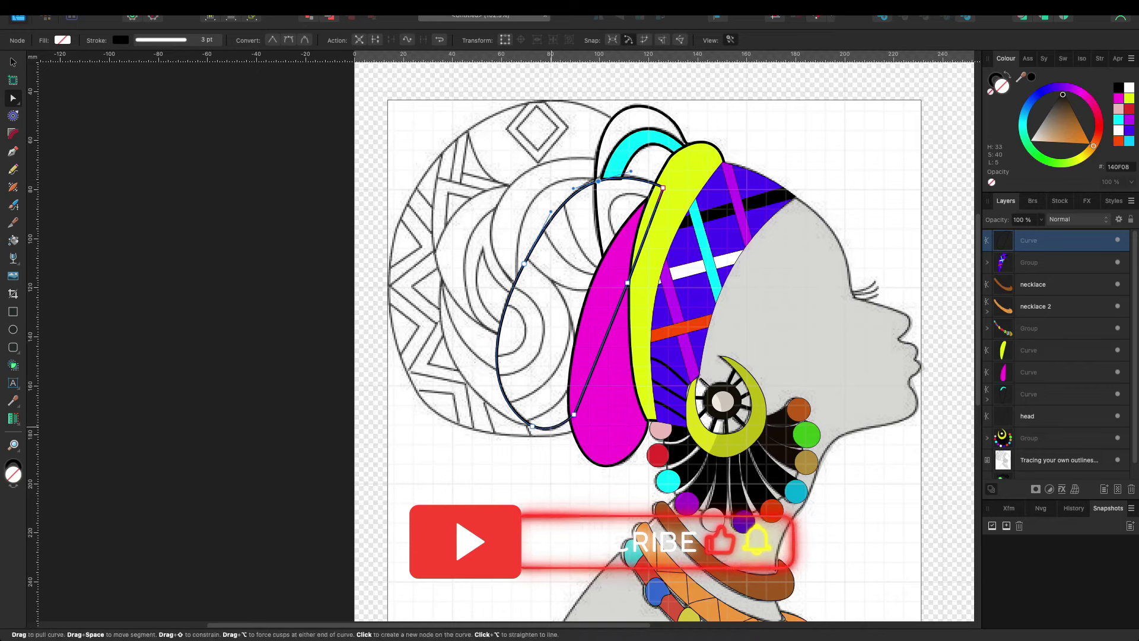
{"action": "key", "text": "v"}
{"action": "key", "text": "ctrl+d"}
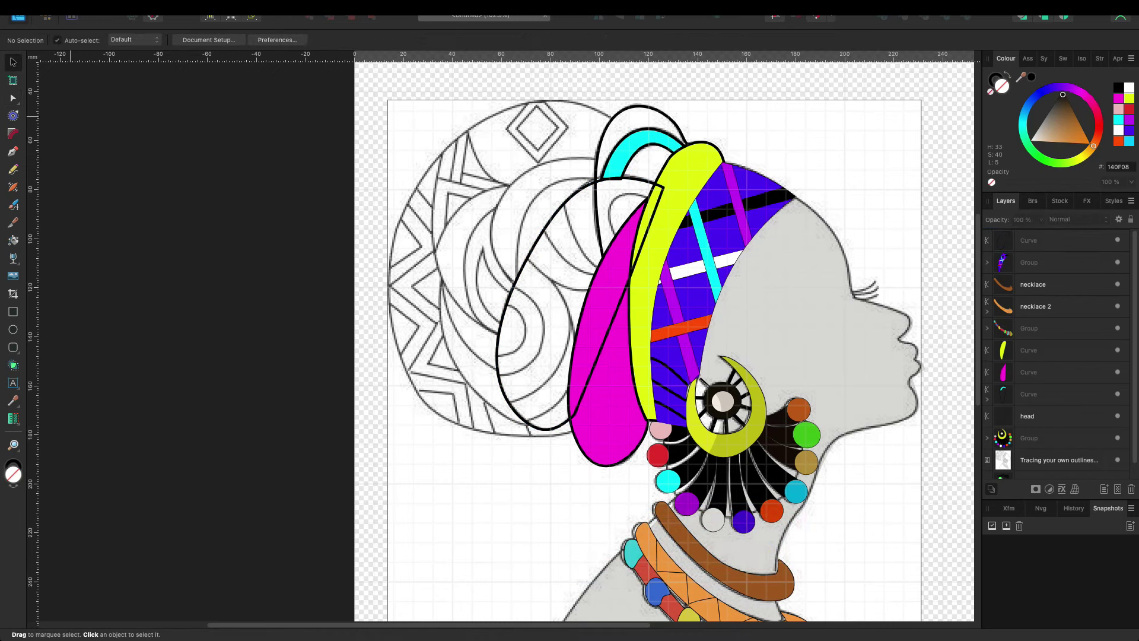
{"action": "key", "text": "p"}
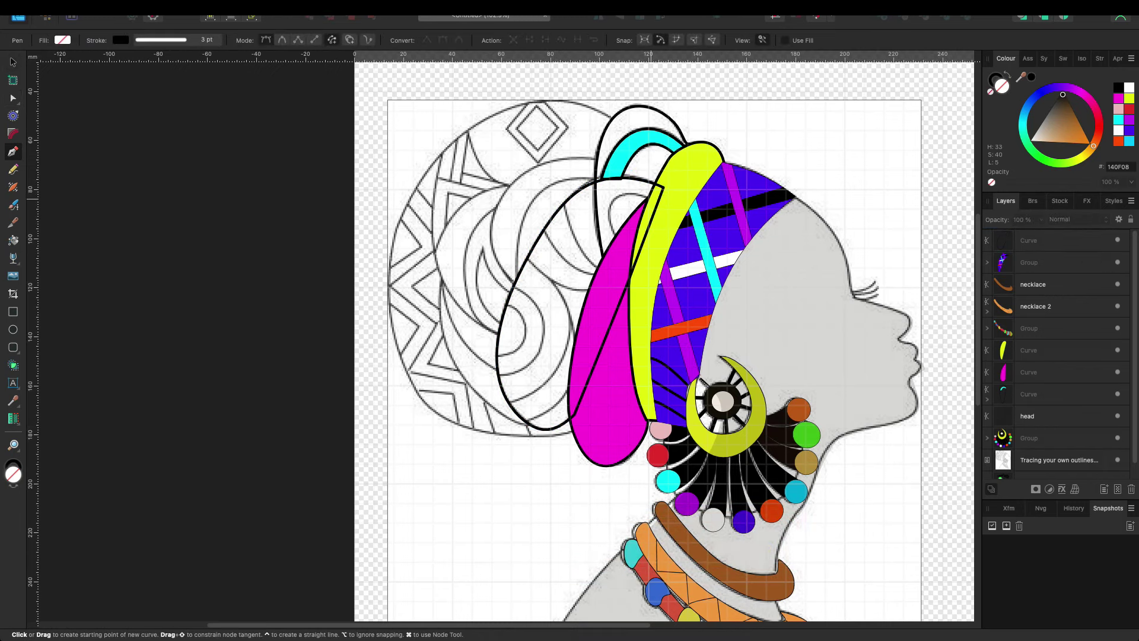
Step: Draw a small triangle near the yellow band and curve its left side outward
{"action": "left_click", "coordinate": [649, 198]}
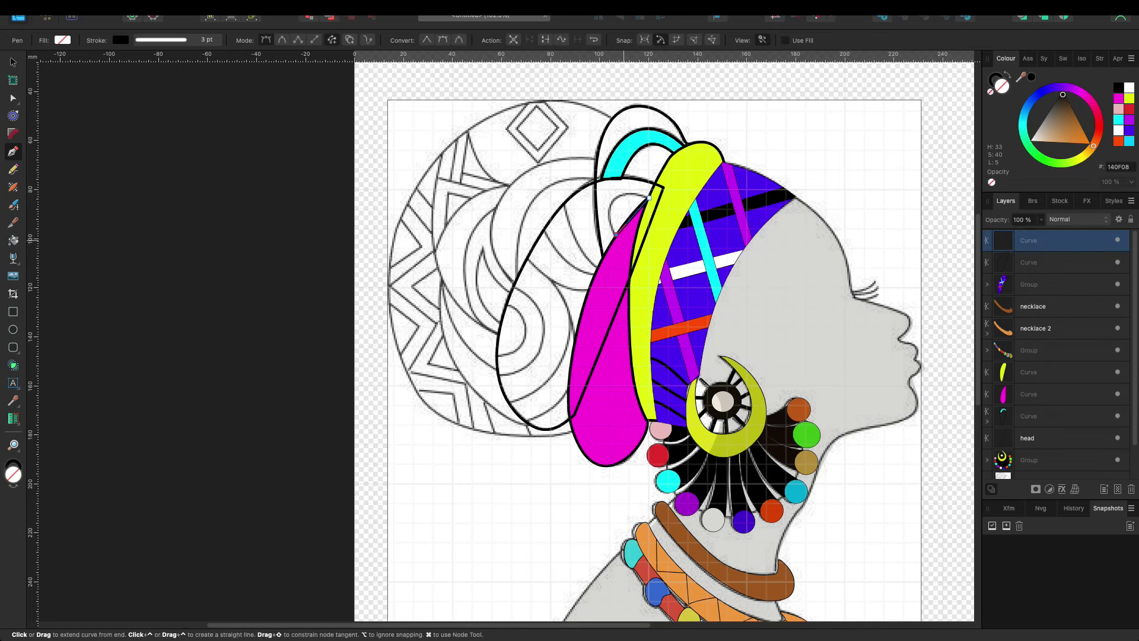
{"action": "left_click", "coordinate": [661, 224]}
{"action": "left_click", "coordinate": [649, 197]}
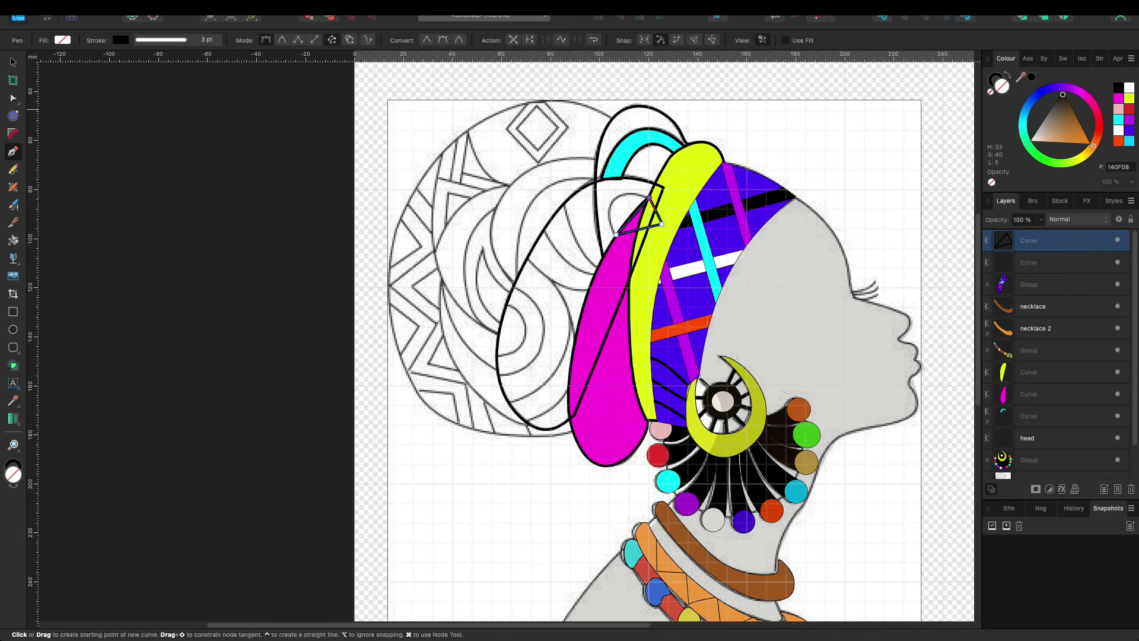
{"action": "key", "text": "a"}
{"action": "left_click_drag", "start_coordinate": [633, 216], "coordinate": [610, 199]}
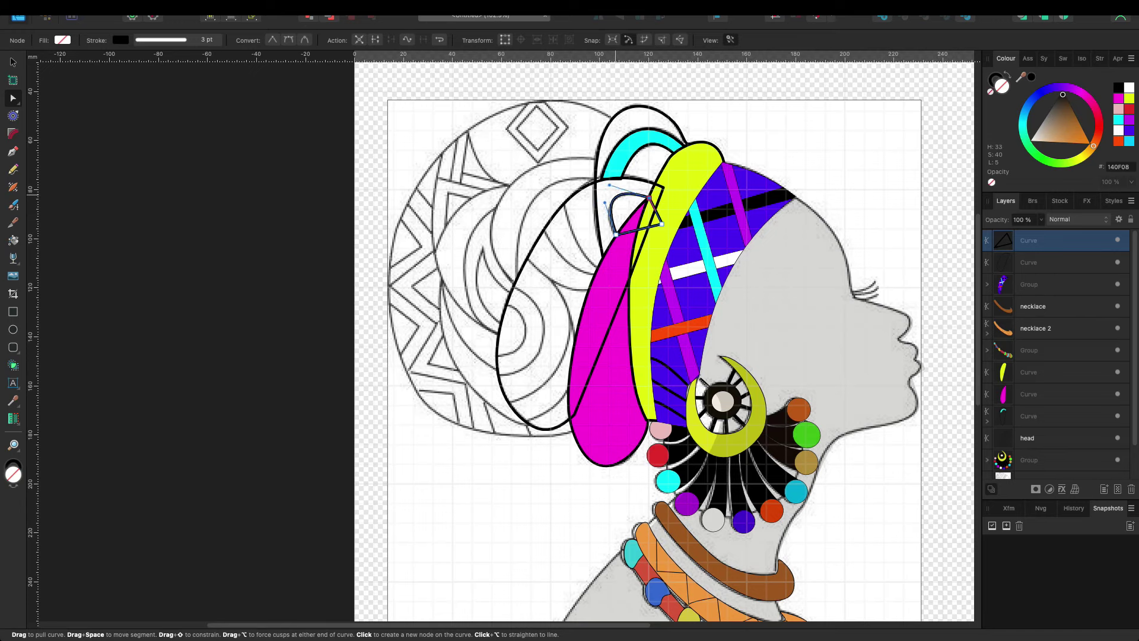
{"action": "key", "text": "v"}
{"action": "left_click", "coordinate": [118, 150]}
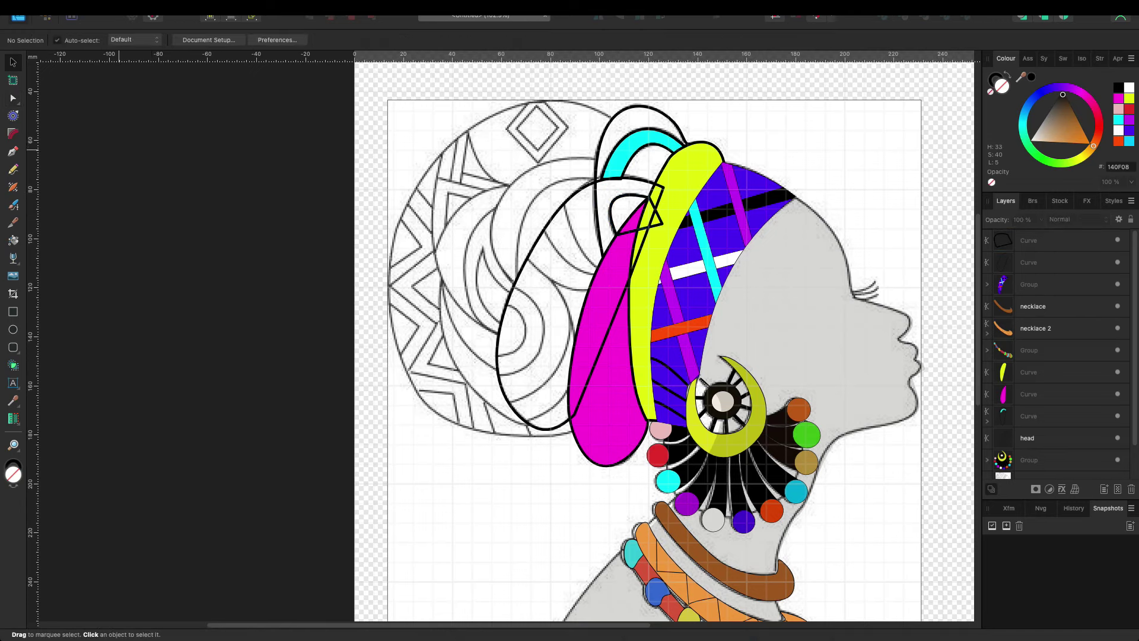
Step: Draw a second triangle inside the loop and bow its long side down-left
{"action": "key", "text": "p"}
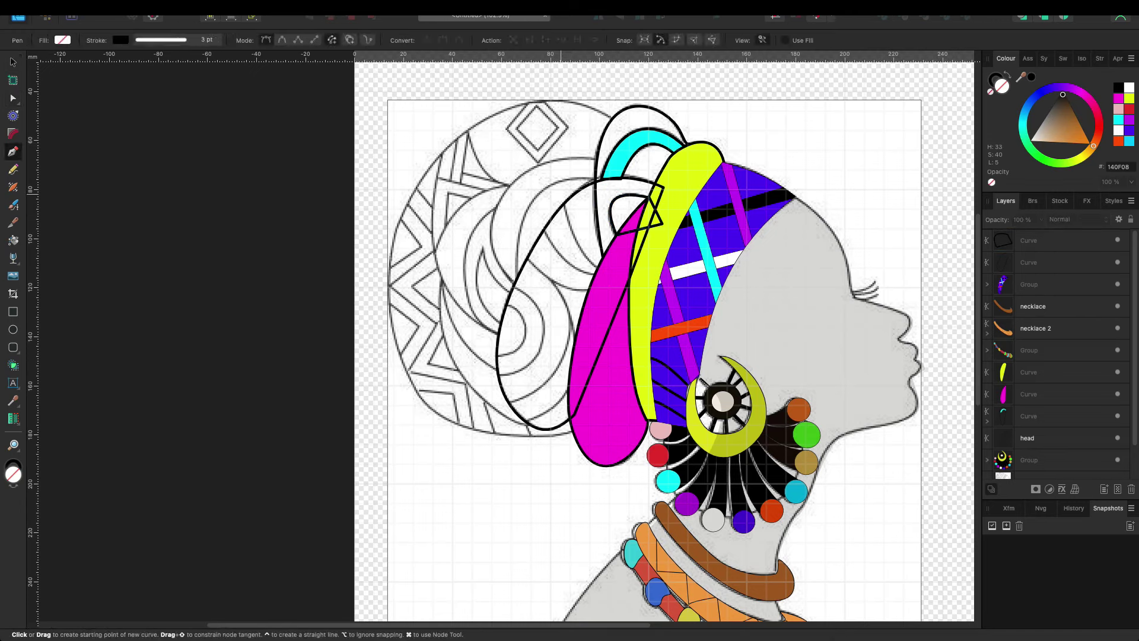
{"action": "left_click", "coordinate": [564, 202]}
{"action": "left_click", "coordinate": [604, 271]}
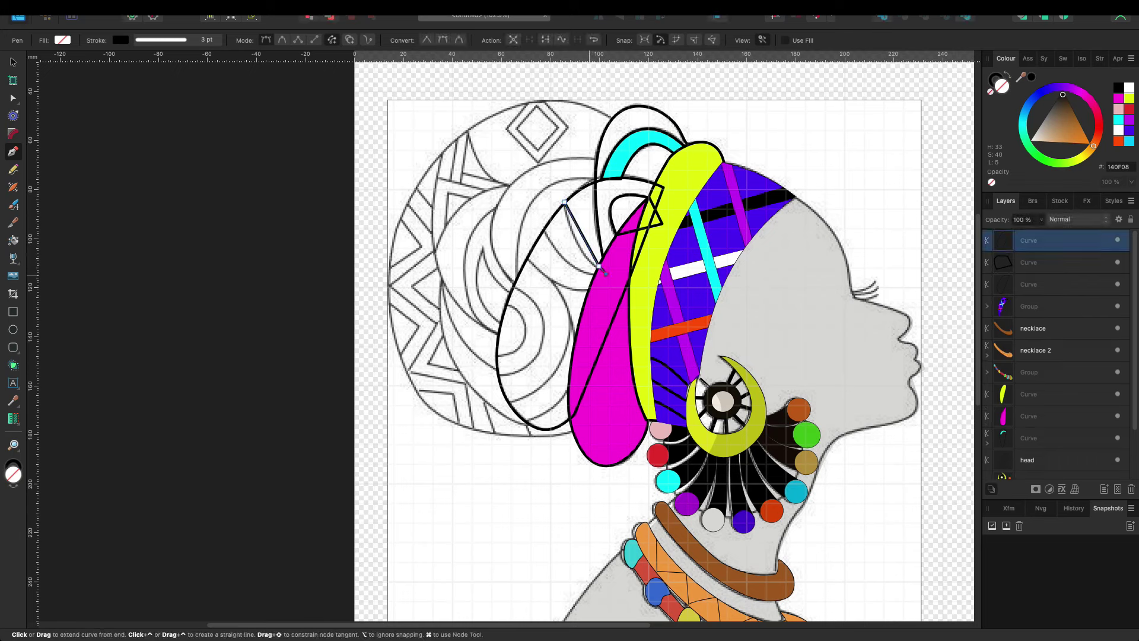
{"action": "left_click", "coordinate": [545, 232]}
{"action": "left_click", "coordinate": [564, 203]}
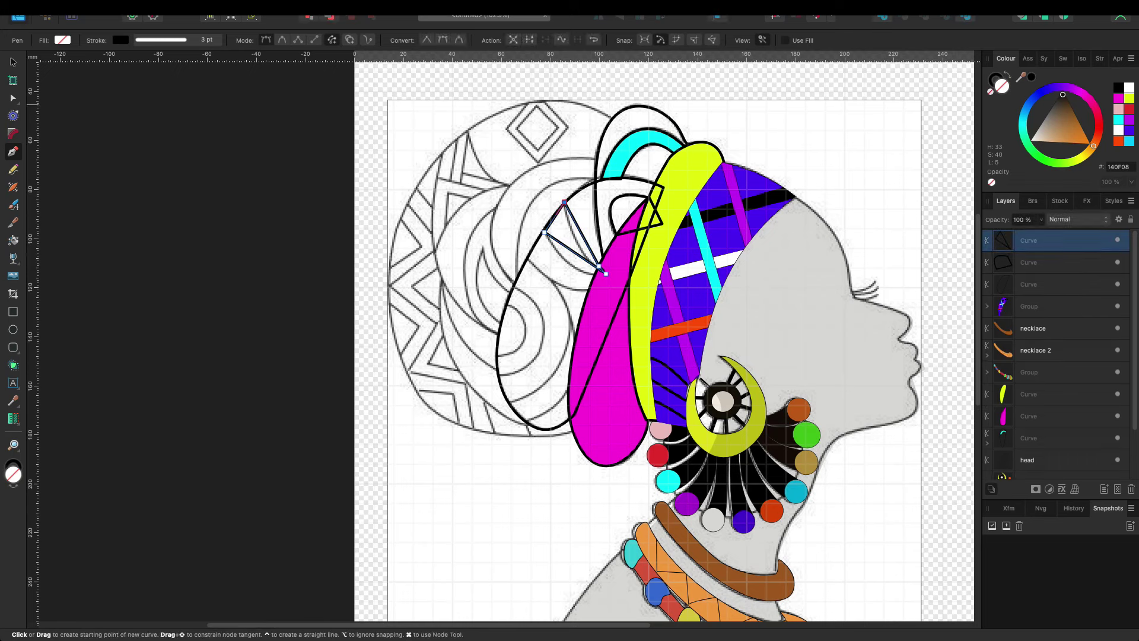
{"action": "key", "text": "a"}
{"action": "left_click_drag", "start_coordinate": [582, 234], "coordinate": [584, 261]}
{"action": "left_click", "coordinate": [544, 231]}
{"action": "key", "text": "Escape"}
{"action": "key", "text": "v"}
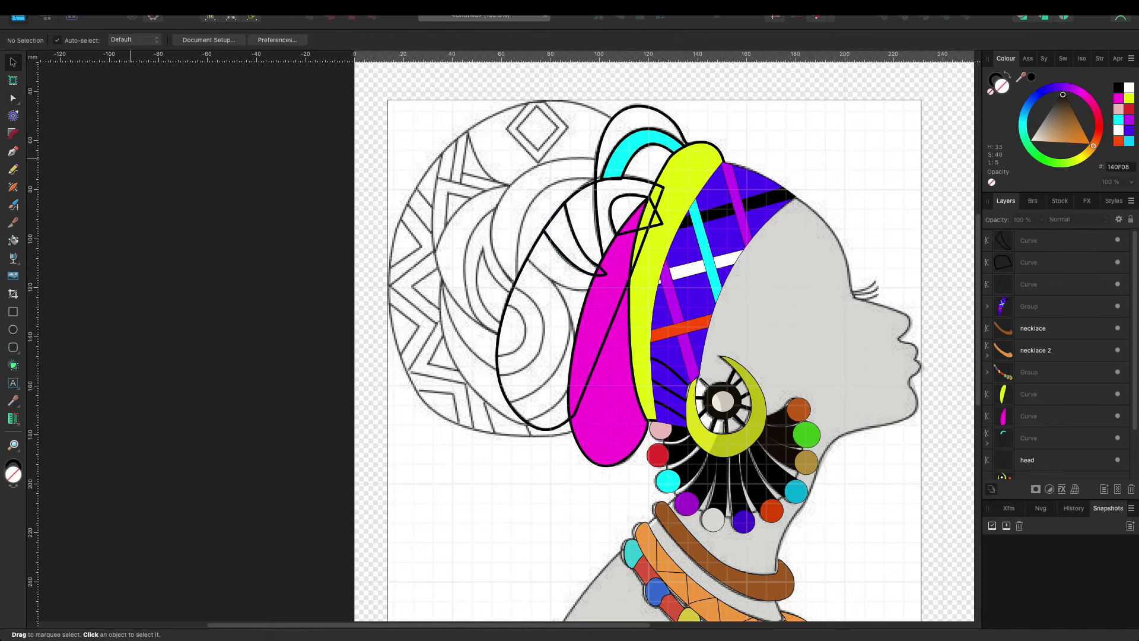
Step: Draw a short curve in the headwrap's back and bend it into a rightward arc
{"action": "scroll", "coordinate": [370, 309], "scroll_direction": "down", "scroll_amount": 2}
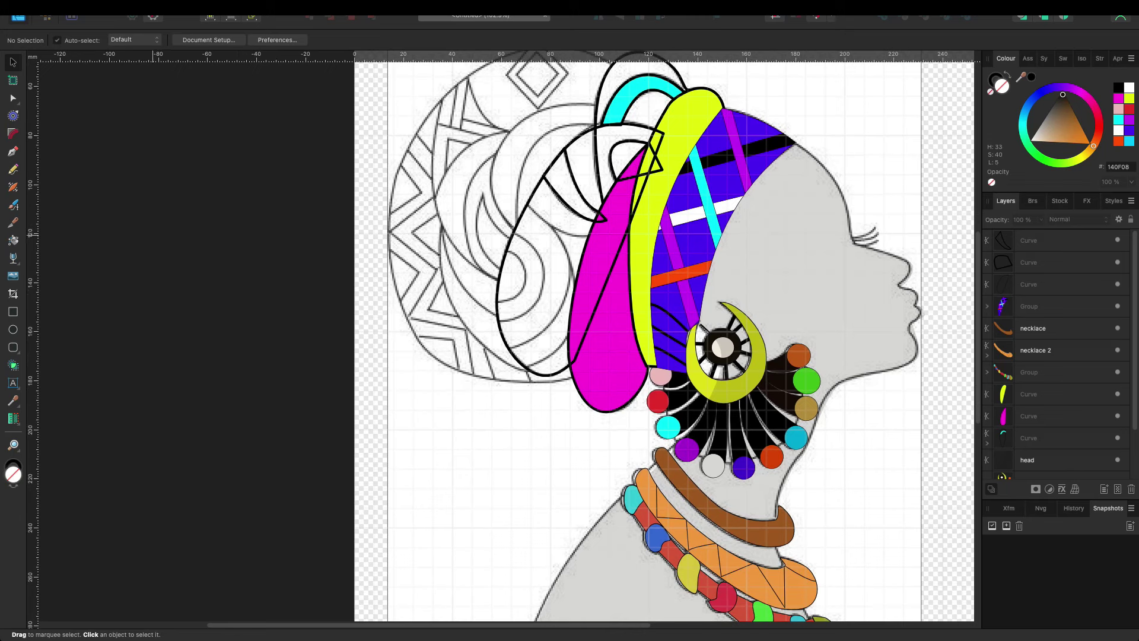
{"action": "left_click", "coordinate": [13, 152]}
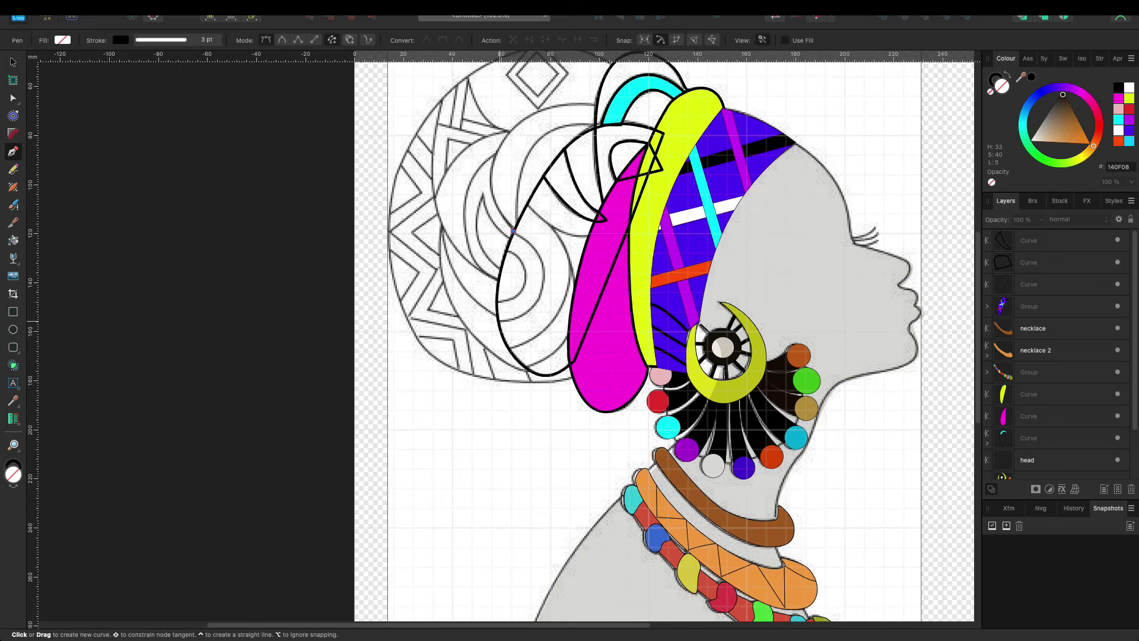
{"action": "left_click", "coordinate": [514, 231]}
{"action": "left_click", "coordinate": [499, 321]}
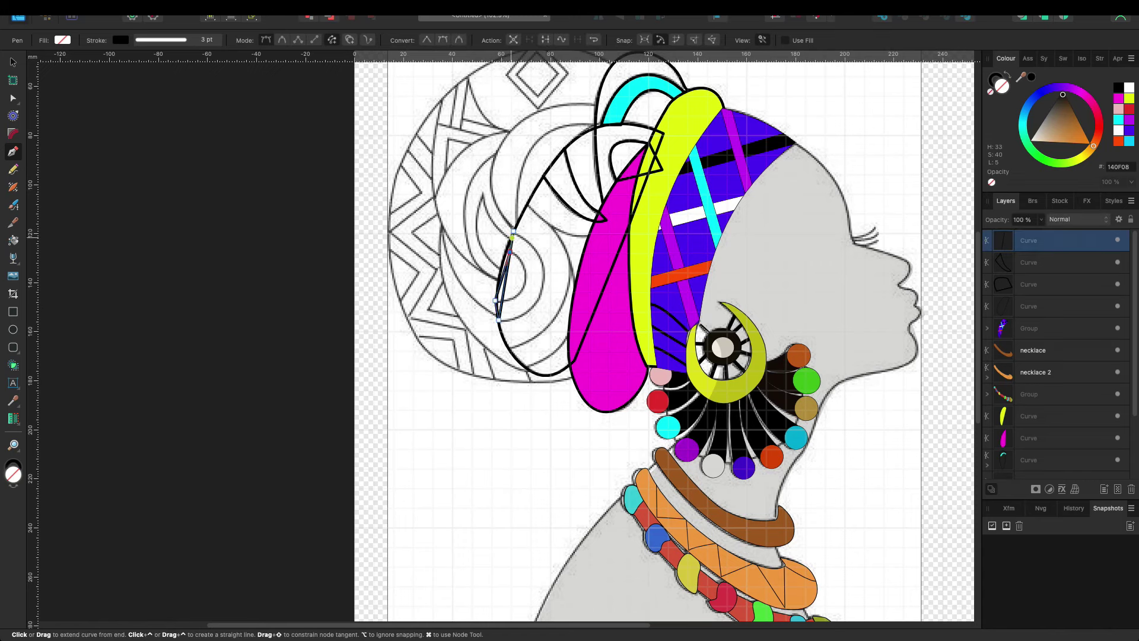
{"action": "key", "text": "a"}
{"action": "mouse_move", "coordinate": [506, 276]}
{"action": "left_mouse_down"}
{"action": "mouse_move", "coordinate": [543, 274]}
{"action": "mouse_move", "coordinate": [553, 311]}
{"action": "left_mouse_up"}
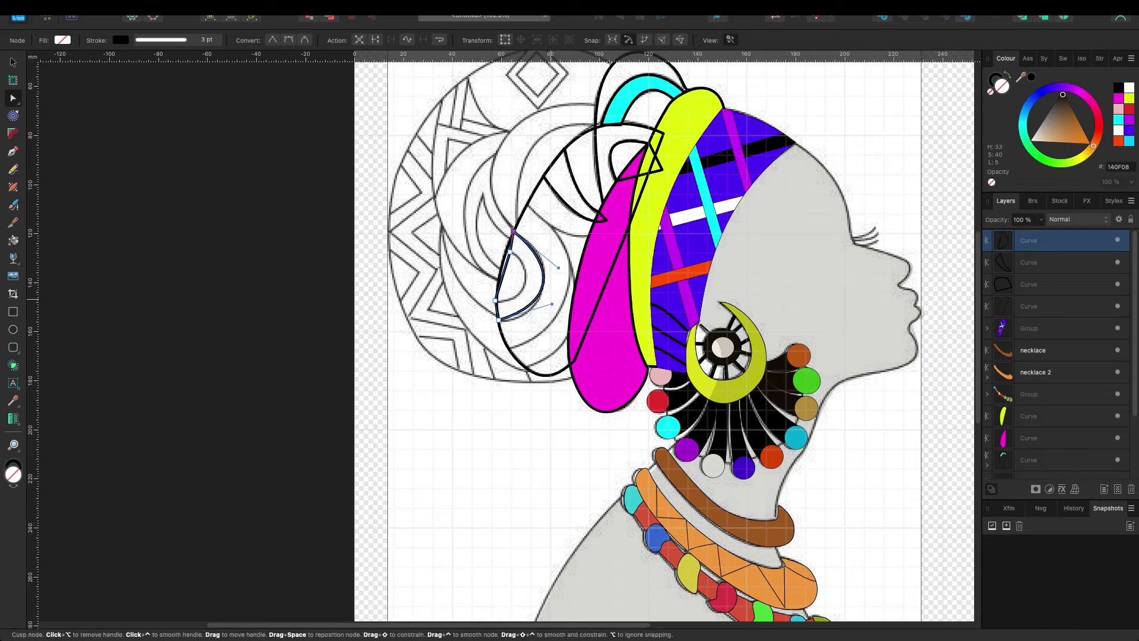
{"action": "mouse_move", "coordinate": [518, 277]}
{"action": "left_mouse_down"}
{"action": "mouse_move", "coordinate": [497, 303]}
{"action": "mouse_move", "coordinate": [537, 274]}
{"action": "mouse_move", "coordinate": [505, 251]}
{"action": "mouse_move", "coordinate": [528, 267]}
{"action": "left_mouse_up"}
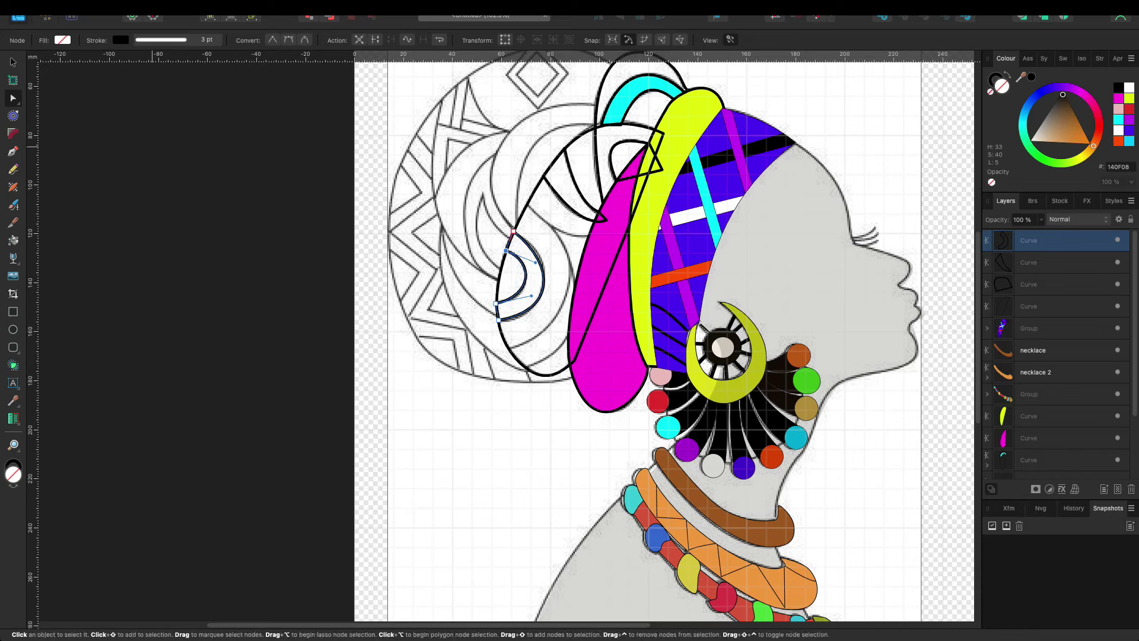
{"action": "left_click", "coordinate": [127, 152]}
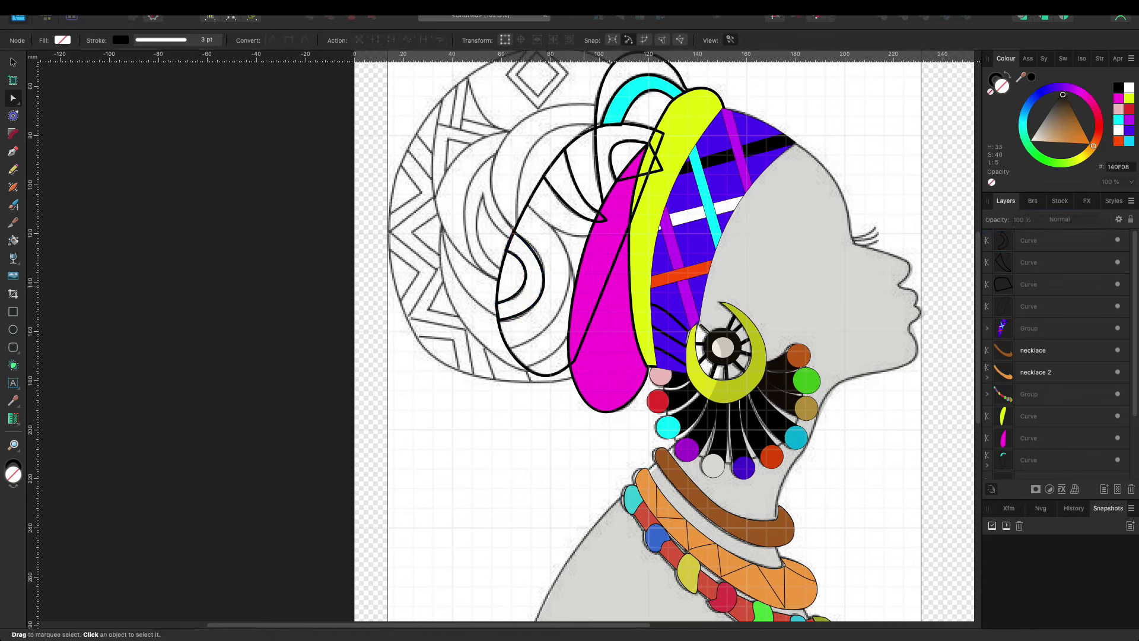
Step: Pen-draw a large closed four-point shape behind the magenta fold
{"action": "key", "text": "p"}
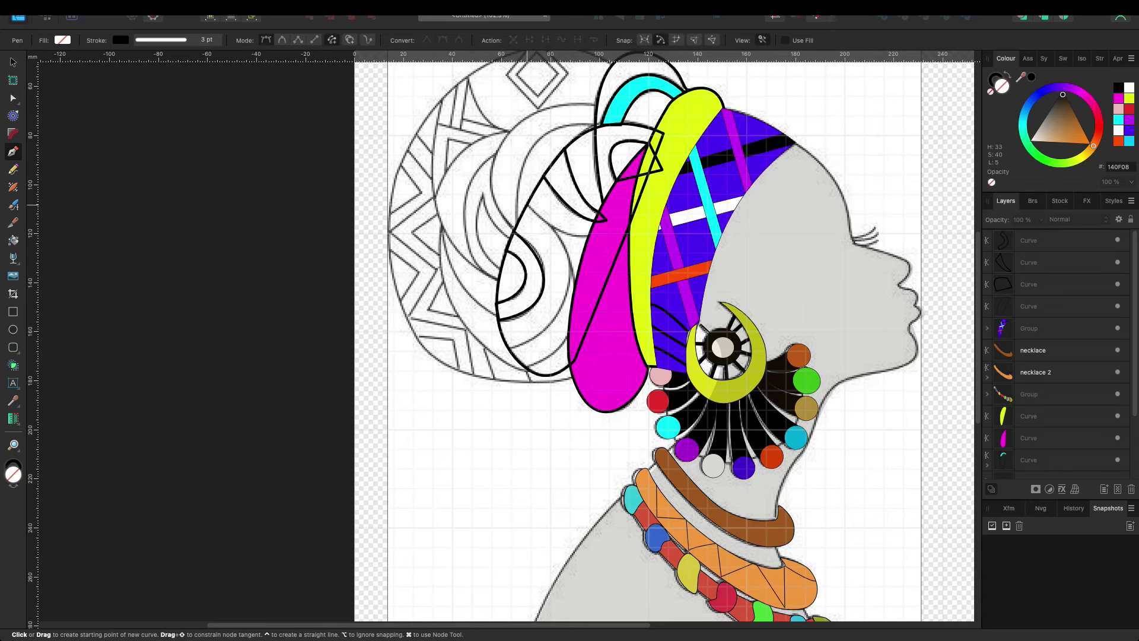
{"action": "left_click", "coordinate": [528, 203]}
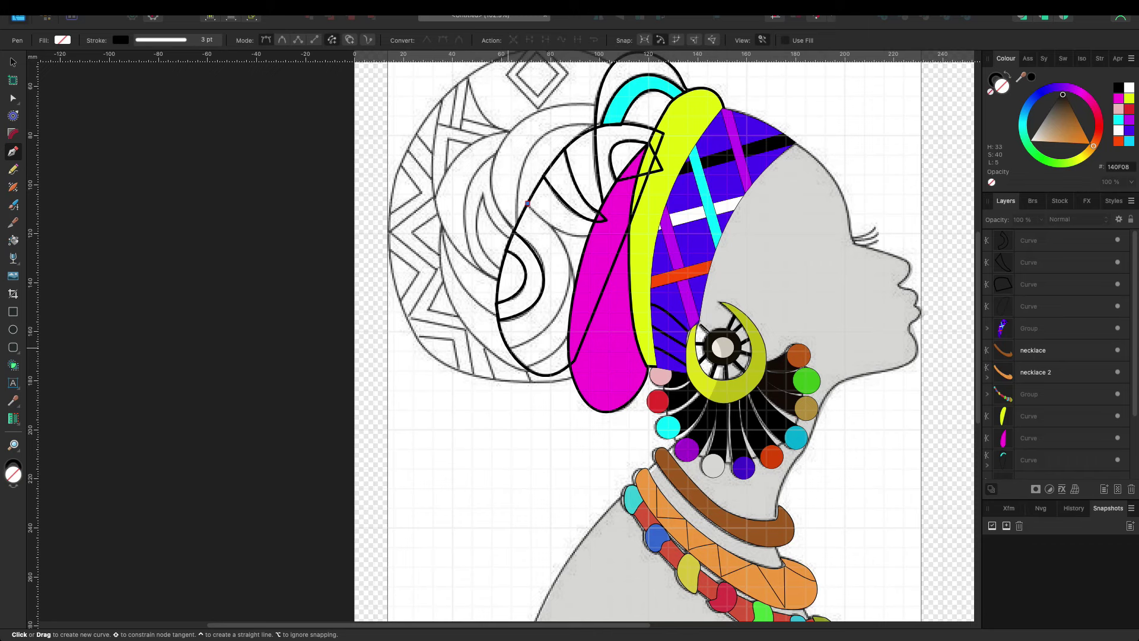
{"action": "left_click_drag", "start_coordinate": [508, 349], "coordinate": [526, 367]}
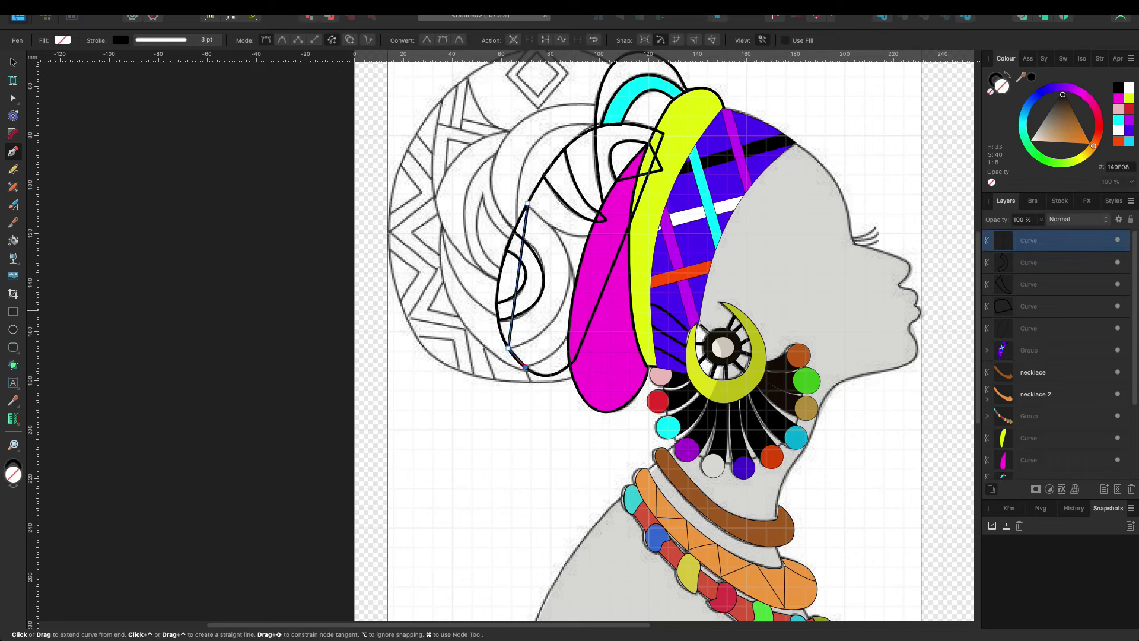
{"action": "left_click", "coordinate": [526, 368]}
{"action": "left_click", "coordinate": [570, 262]}
{"action": "left_click", "coordinate": [528, 204]}
{"action": "key", "text": "a"}
Step: Reshape the large panel's sides into smooth curves and raise its upper node, then deselect
{"action": "mouse_move", "coordinate": [548, 315]}
{"action": "left_mouse_down"}
{"action": "mouse_move", "coordinate": [554, 326]}
{"action": "mouse_move", "coordinate": [569, 281]}
{"action": "left_mouse_up"}
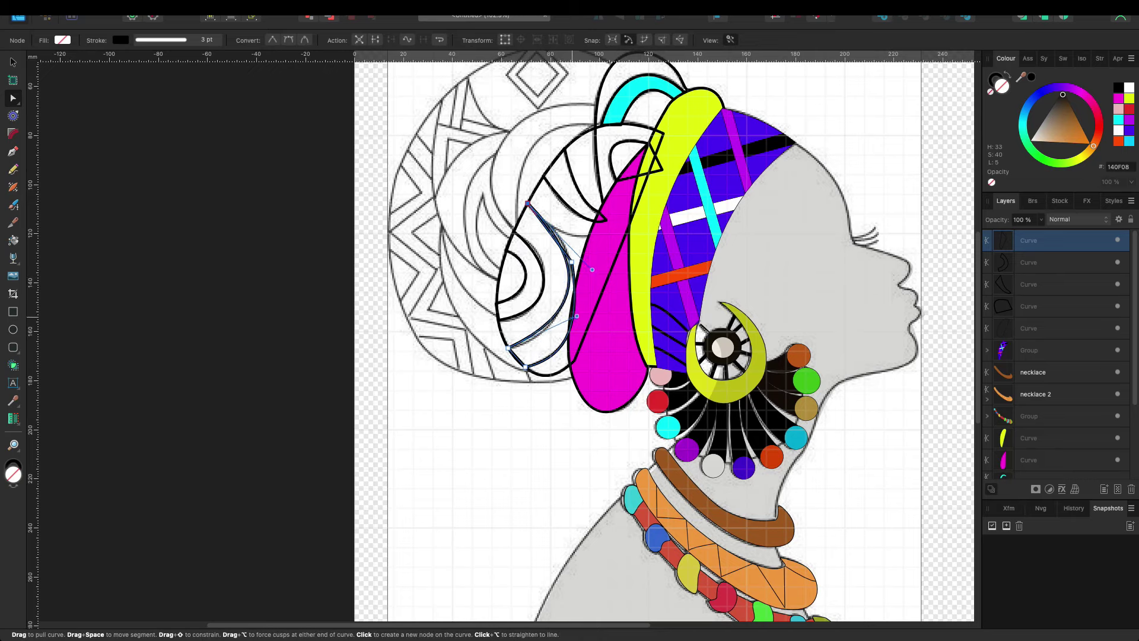
{"action": "mouse_move", "coordinate": [576, 315]}
{"action": "left_mouse_down"}
{"action": "mouse_move", "coordinate": [576, 330]}
{"action": "mouse_move", "coordinate": [604, 321]}
{"action": "left_mouse_up"}
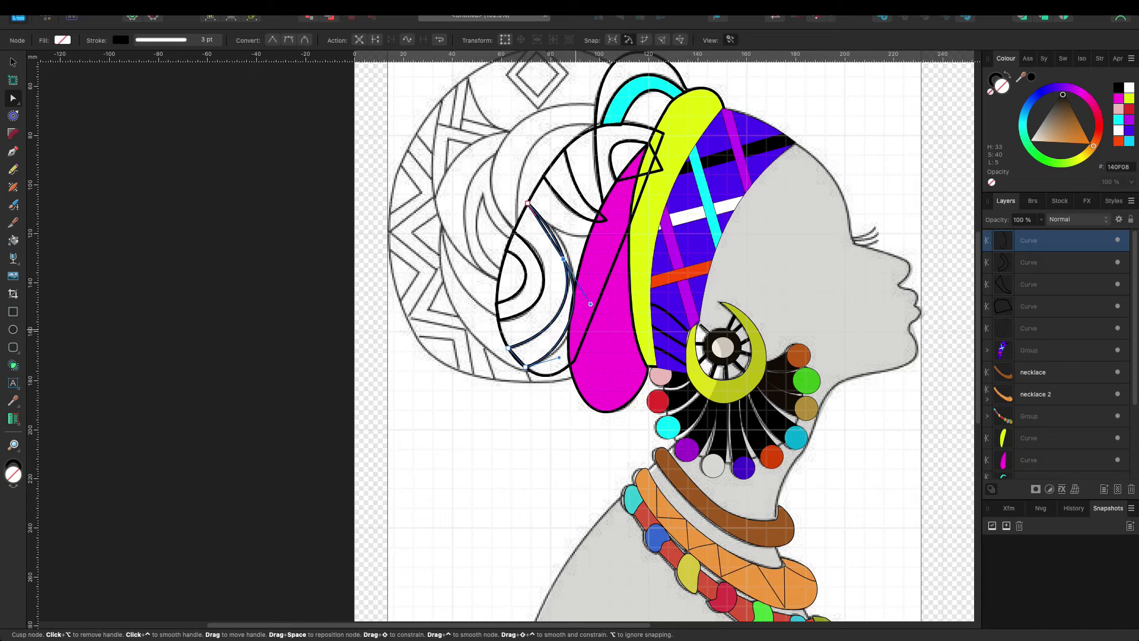
{"action": "left_click_drag", "start_coordinate": [563, 259], "coordinate": [557, 231]}
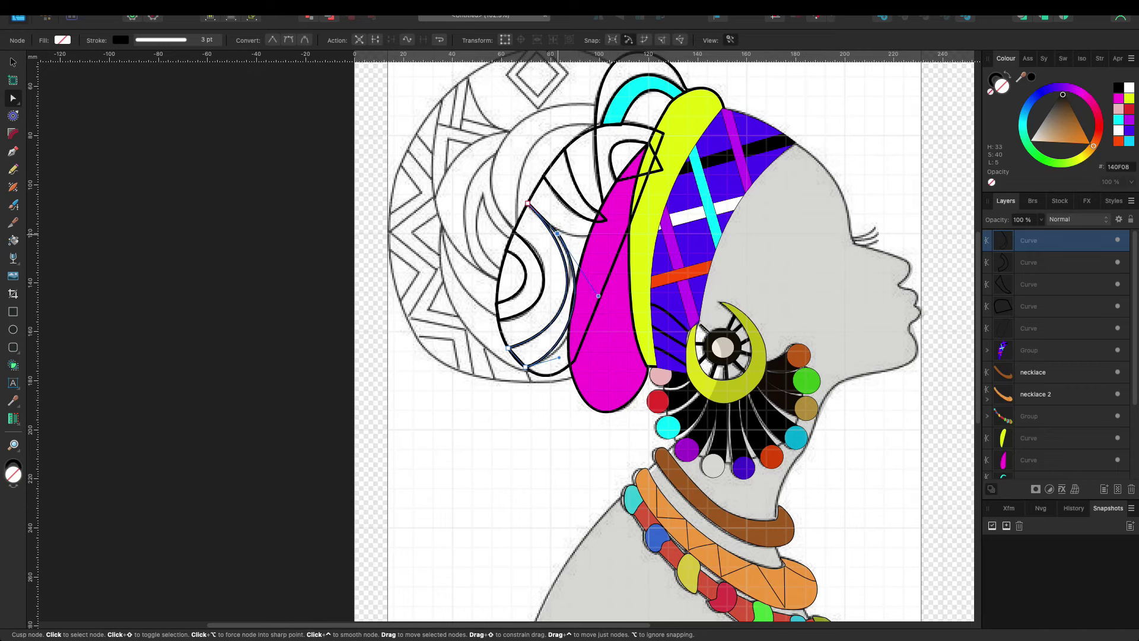
{"action": "left_click_drag", "start_coordinate": [597, 294], "coordinate": [601, 297]}
{"action": "mouse_move", "coordinate": [559, 358]}
{"action": "left_mouse_down"}
{"action": "mouse_move", "coordinate": [572, 350]}
{"action": "mouse_move", "coordinate": [571, 330]}
{"action": "left_mouse_up"}
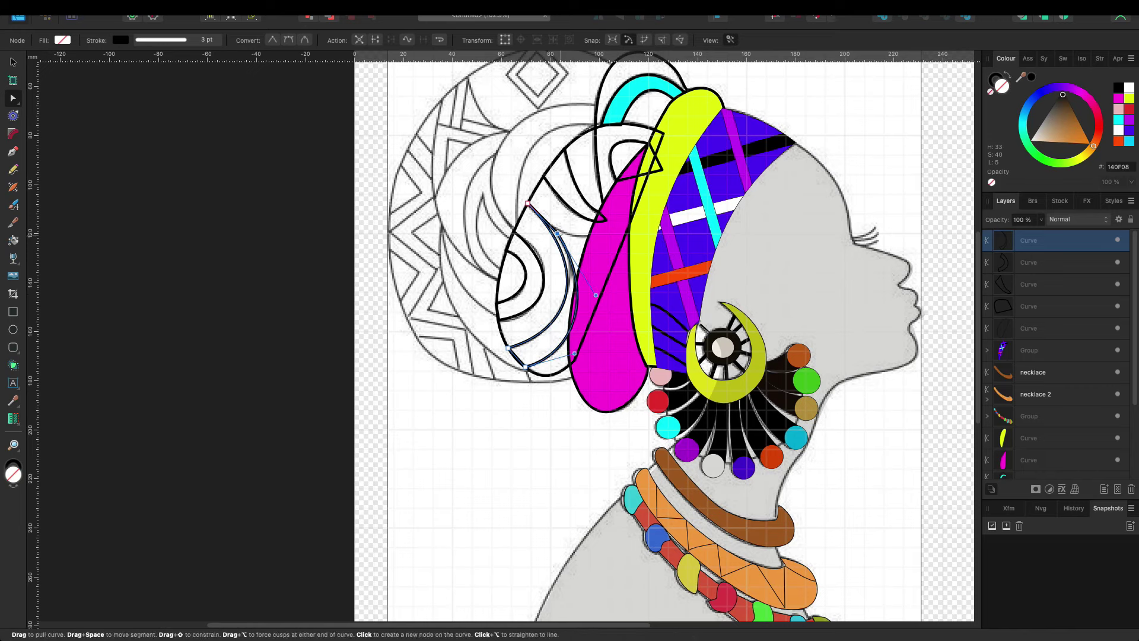
{"action": "left_click_drag", "start_coordinate": [593, 269], "coordinate": [597, 260]}
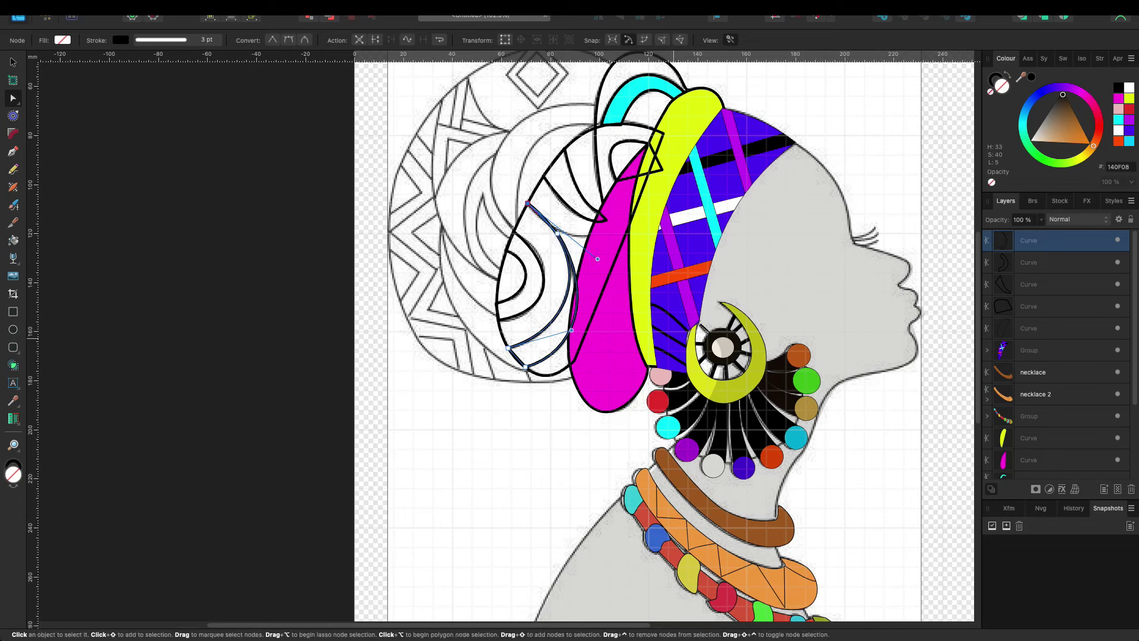
{"action": "key", "text": "v"}
{"action": "left_click", "coordinate": [176, 160]}
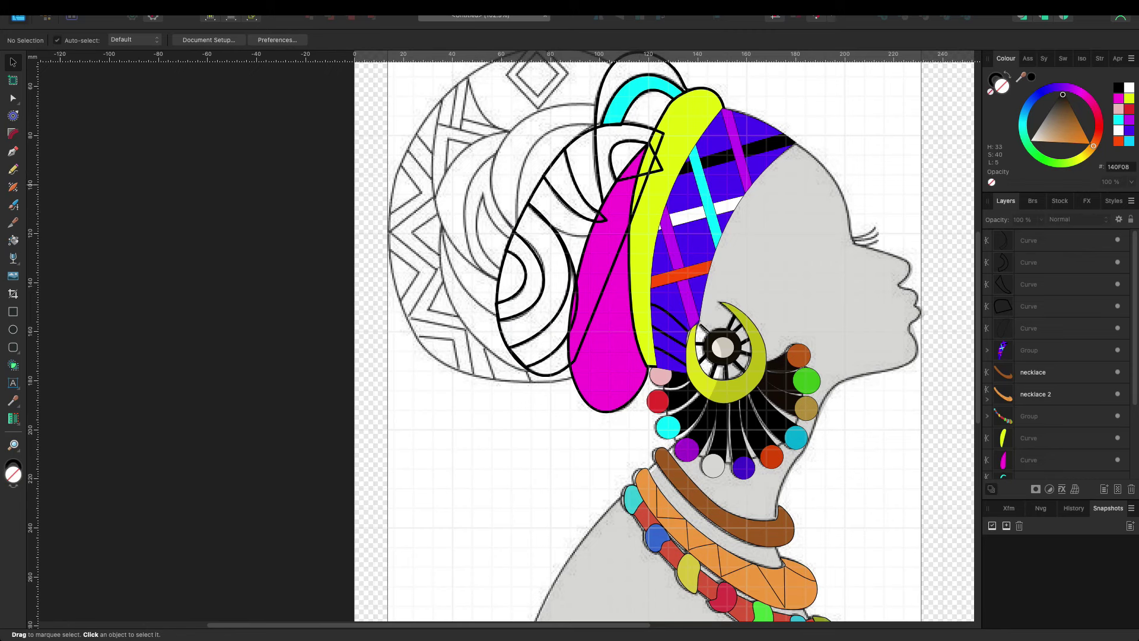
Step: Draw a small pointed shape near the headwrap top, then fill the back panel orange FF5400
{"action": "key", "text": "p"}
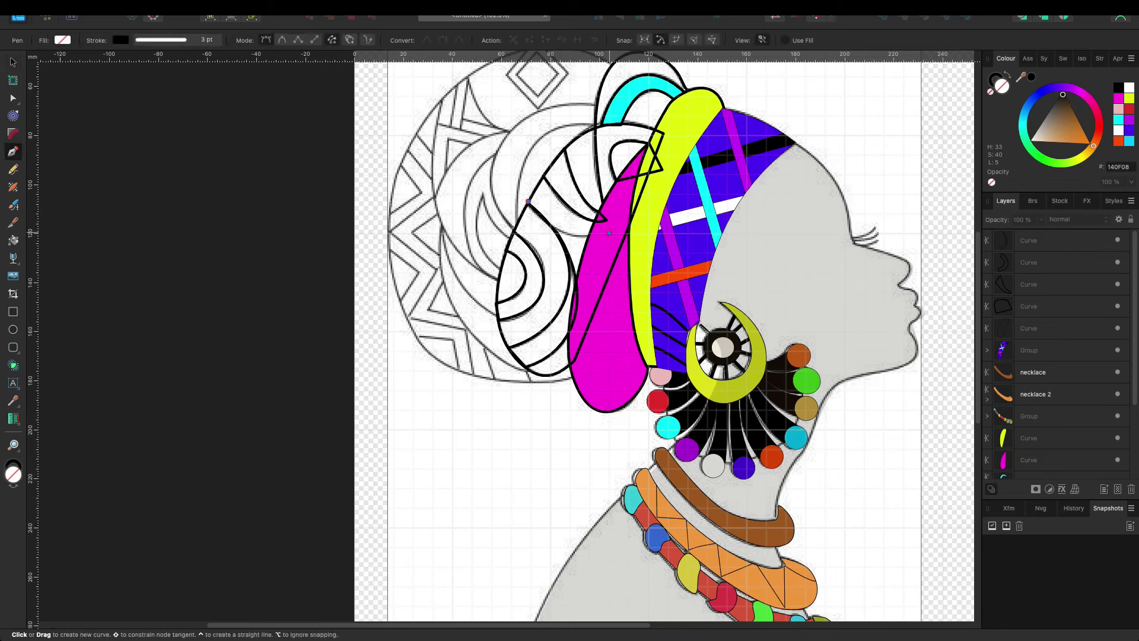
{"action": "left_click_drag", "start_coordinate": [528, 202], "coordinate": [608, 233]}
{"action": "left_click", "coordinate": [541, 166]}
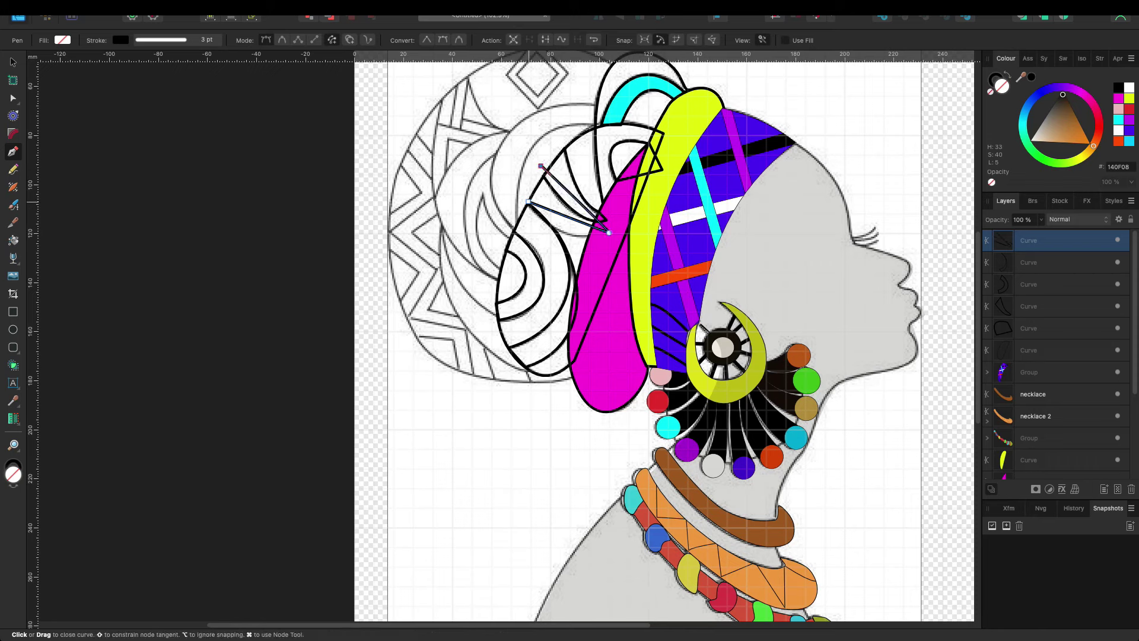
{"action": "key", "text": "a"}
{"action": "left_click_drag", "start_coordinate": [566, 216], "coordinate": [566, 235]}
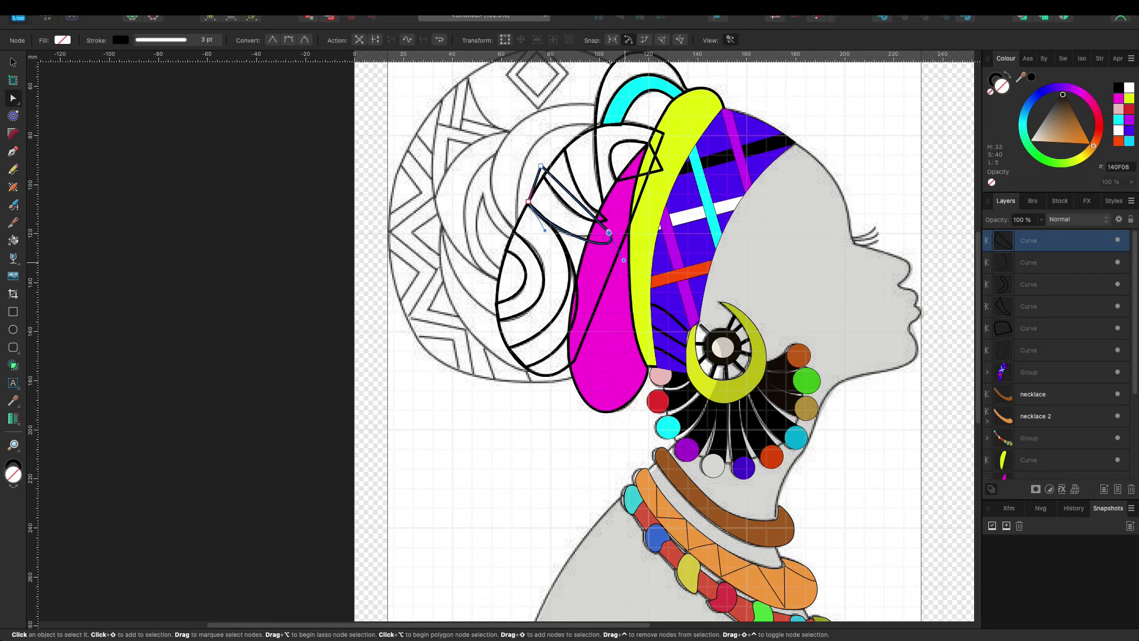
{"action": "left_click_drag", "start_coordinate": [573, 198], "coordinate": [573, 205]}
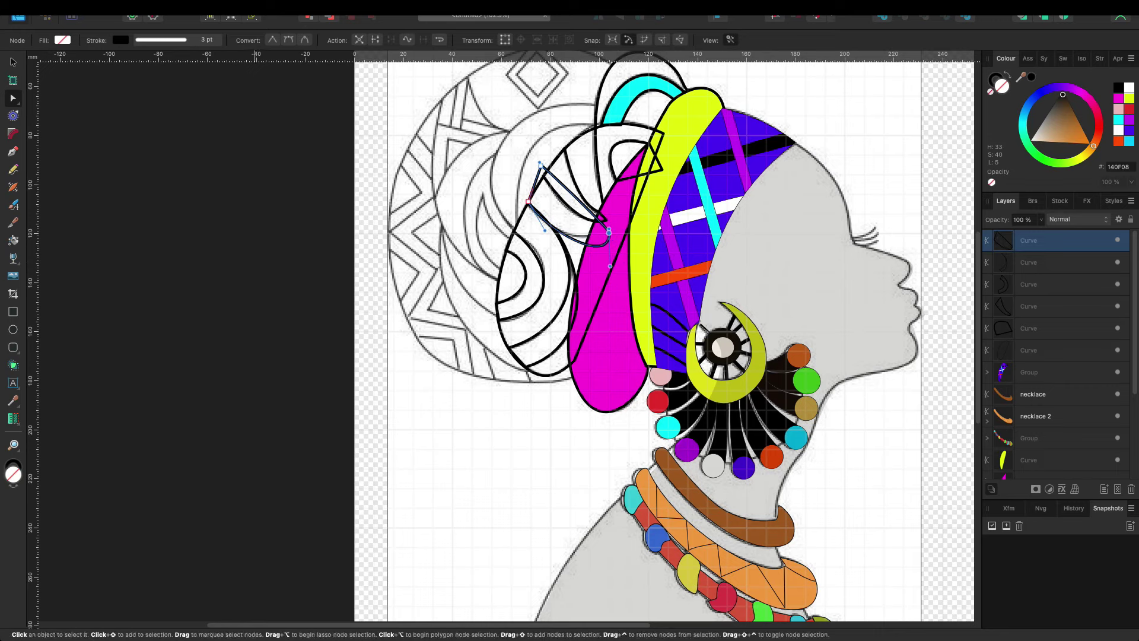
{"action": "left_click_drag", "start_coordinate": [567, 236], "coordinate": [549, 238]}
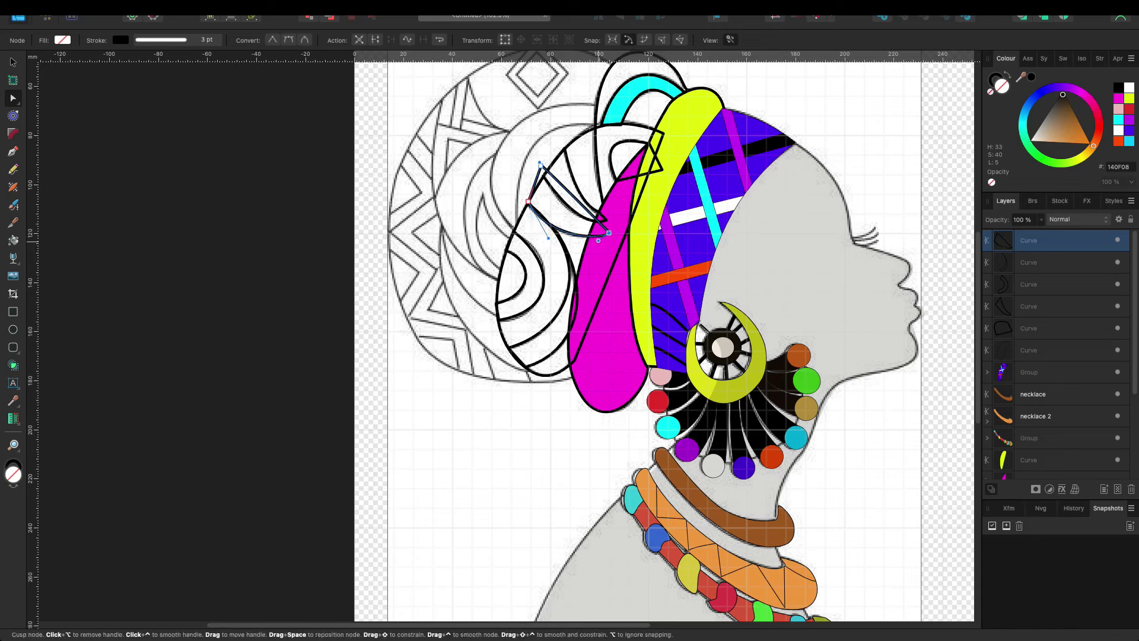
{"action": "key", "text": "Escape"}
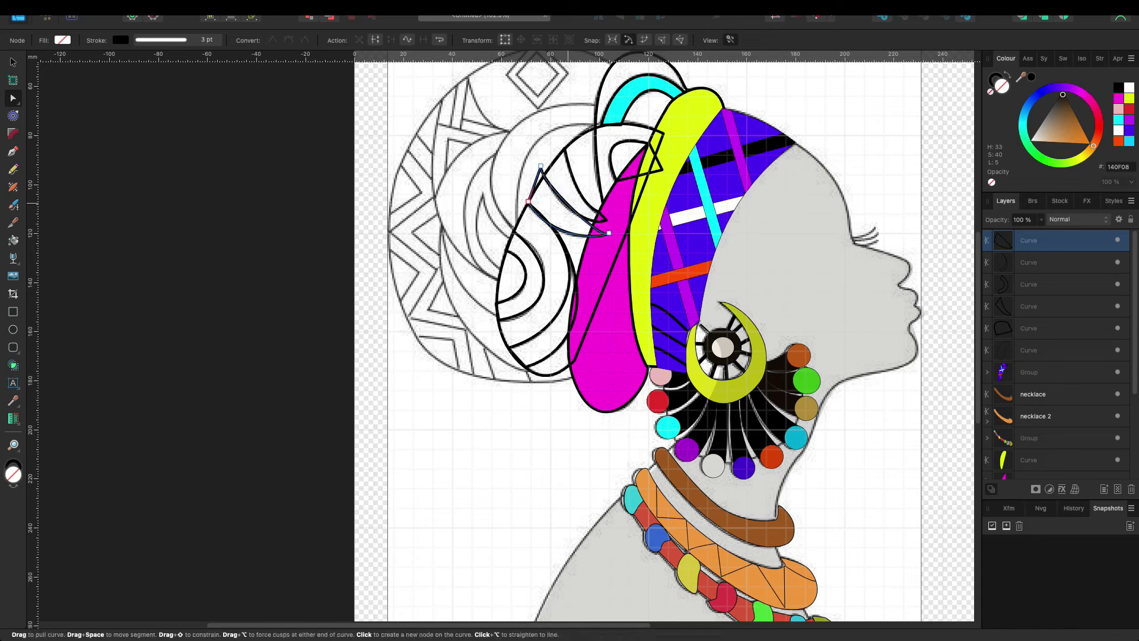
{"action": "left_click_drag", "start_coordinate": [541, 166], "coordinate": [545, 173]}
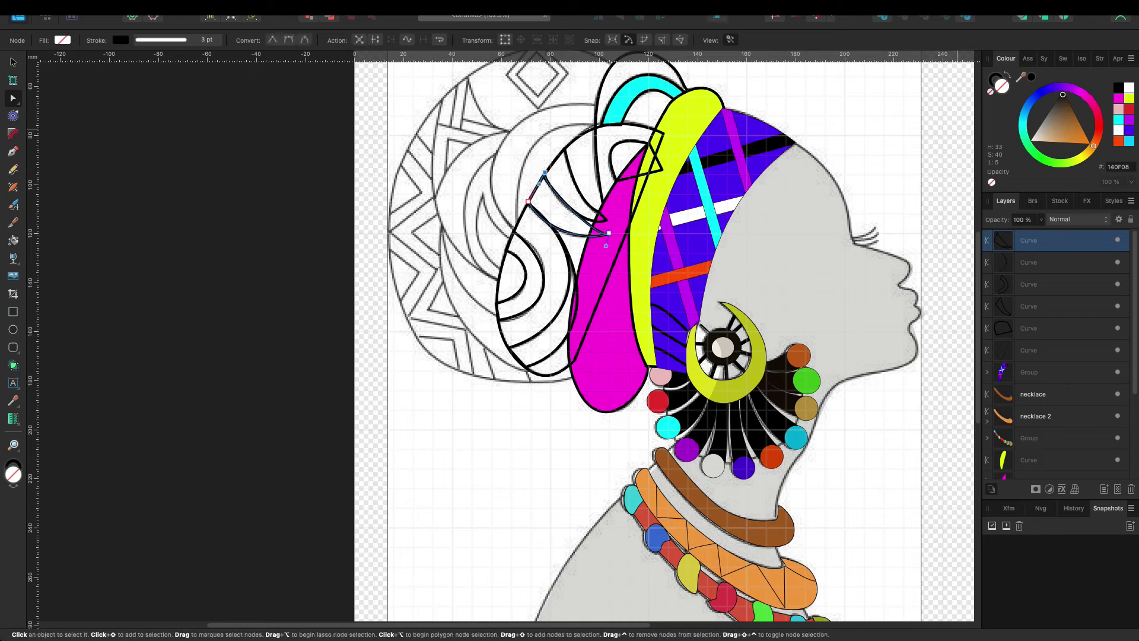
{"action": "left_click", "coordinate": [1029, 350]}
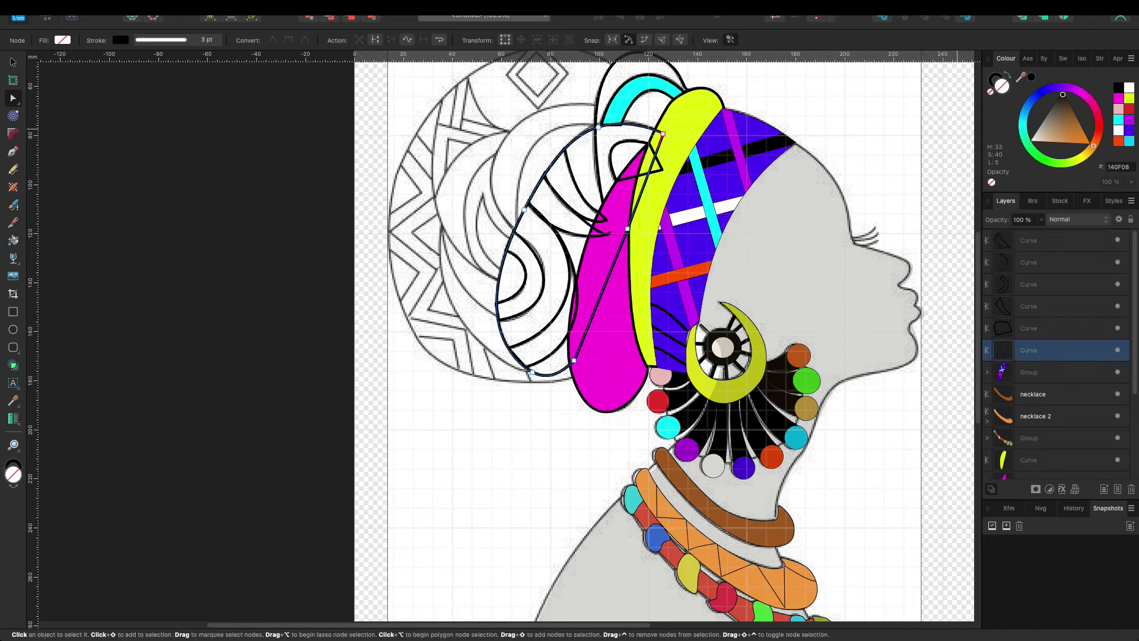
{"action": "left_click", "coordinate": [1119, 140]}
Step: Fill the small pointed shape cyan and clip it inside the orange panel
{"action": "left_click", "coordinate": [1029, 328]}
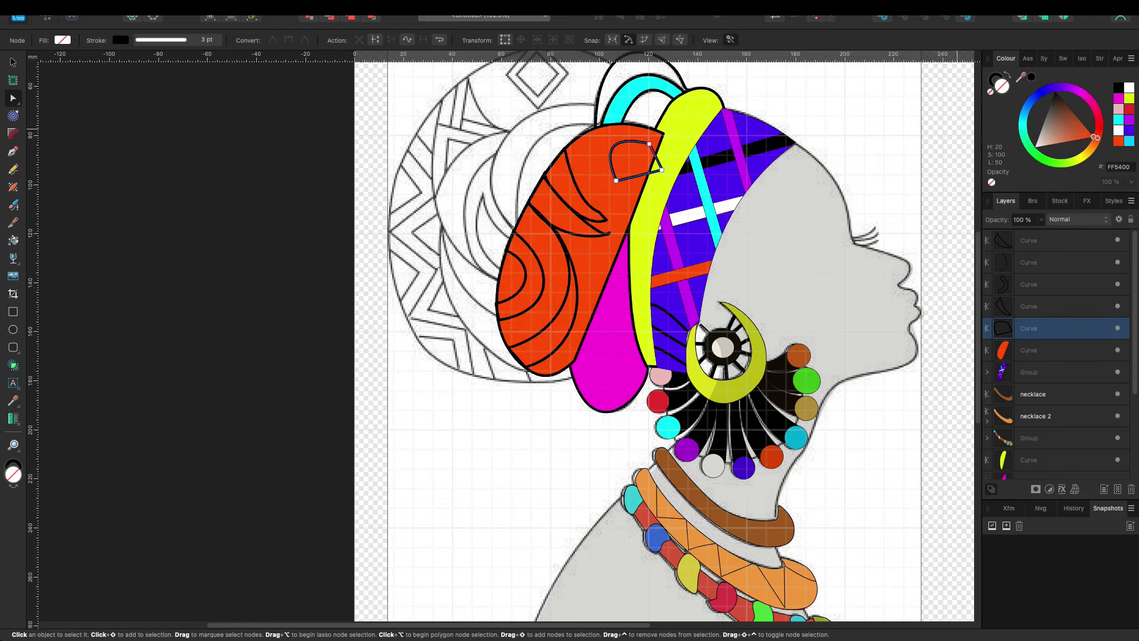
{"action": "left_click", "coordinate": [1118, 119]}
{"action": "left_click_drag", "start_coordinate": [1029, 328], "coordinate": [1029, 351]}
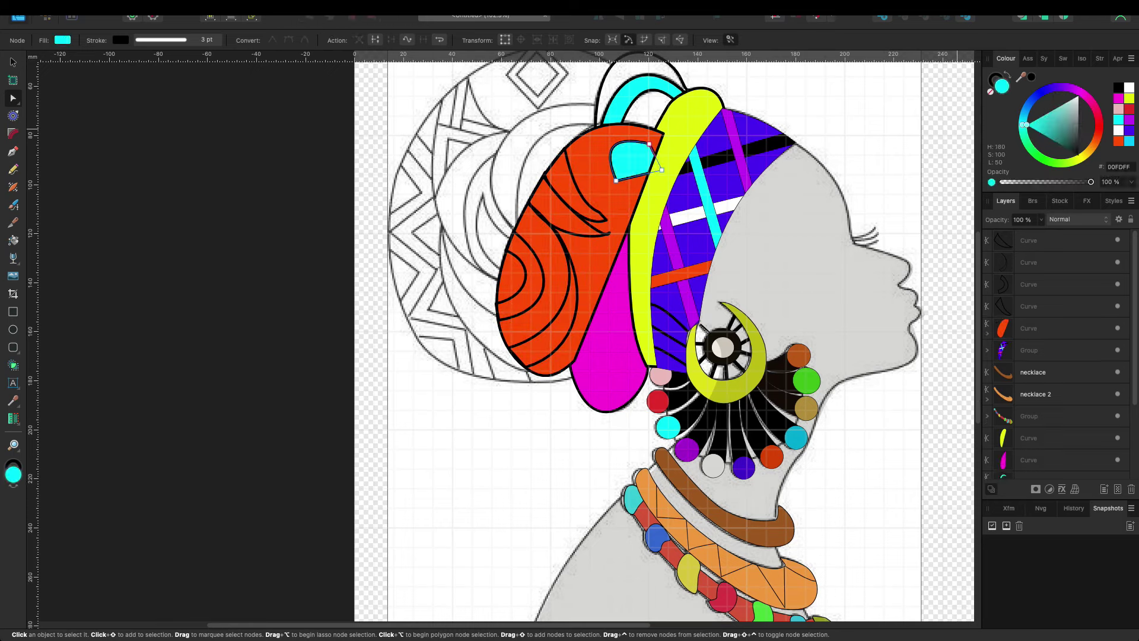
{"action": "left_click", "coordinate": [1029, 307]}
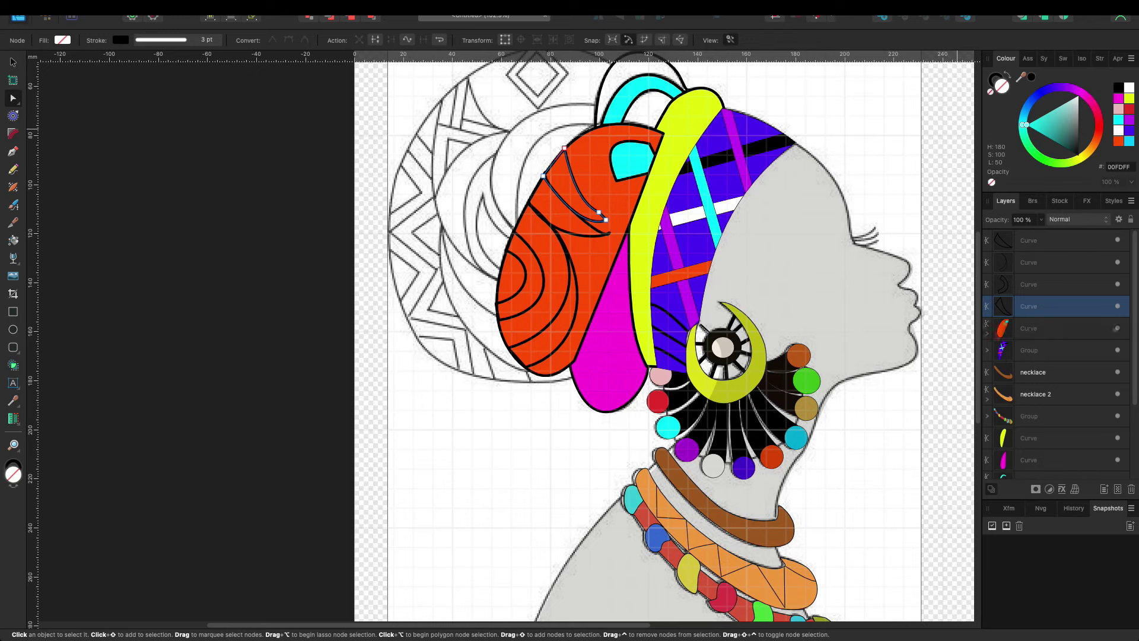
Step: Clip the black line curves into the orange panel and move it below the magenta fold
{"action": "left_click", "coordinate": [1029, 262]}
{"action": "left_click", "coordinate": [1029, 306]}
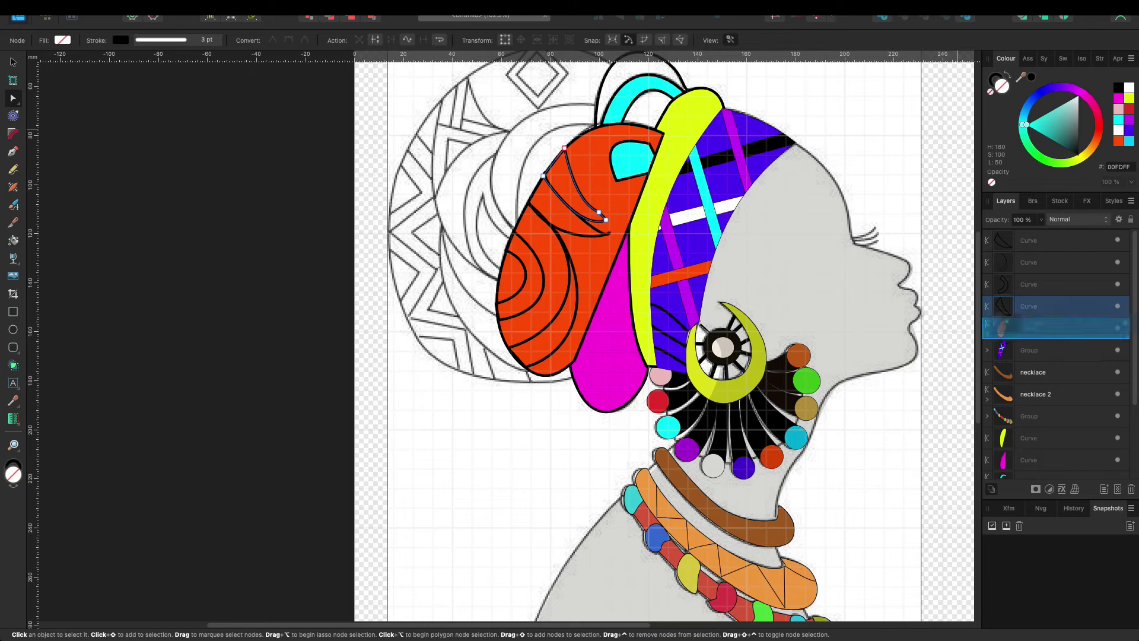
{"action": "left_click_drag", "start_coordinate": [1029, 306], "coordinate": [1029, 328]}
{"action": "left_click", "coordinate": [1029, 284]}
{"action": "mouse_move", "coordinate": [1029, 284]}
{"action": "left_mouse_down"}
{"action": "mouse_move", "coordinate": [1029, 318]}
{"action": "mouse_move", "coordinate": [1029, 284]}
{"action": "left_mouse_up"}
{"action": "left_click", "coordinate": [1029, 262]}
{"action": "left_click_drag", "start_coordinate": [1029, 240], "coordinate": [1029, 262]}
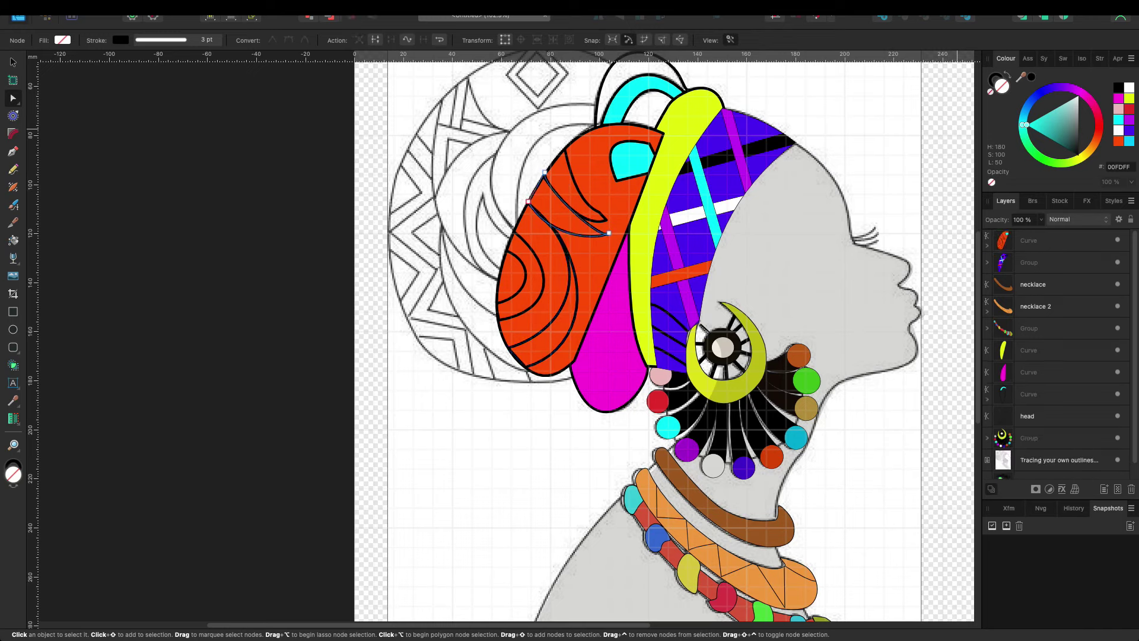
{"action": "left_click_drag", "start_coordinate": [1029, 240], "coordinate": [1029, 405]}
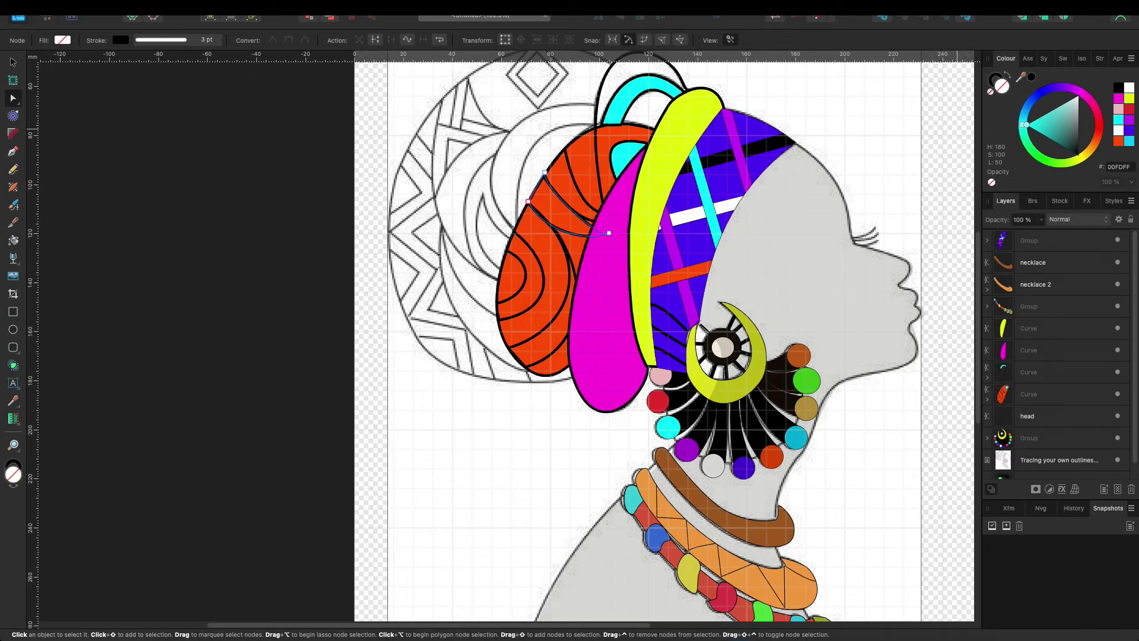
Step: Fill the orange panel's inner stripes white, pink and yellow
{"action": "left_click", "coordinate": [987, 398]}
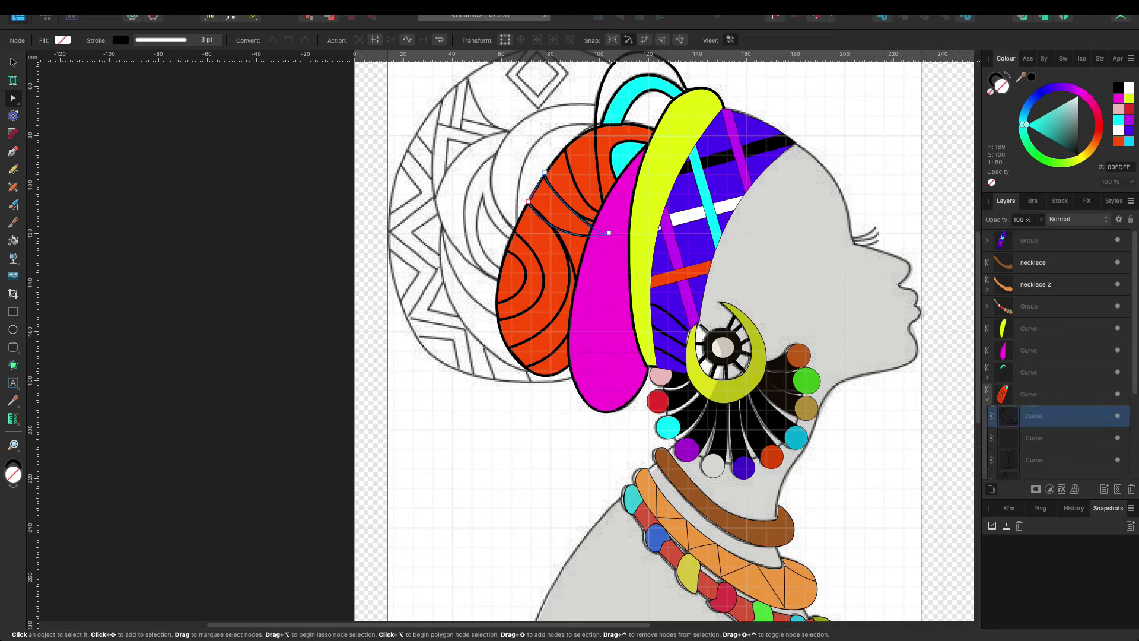
{"action": "left_click", "coordinate": [1034, 438]}
{"action": "left_click", "coordinate": [1129, 87]}
{"action": "scroll", "coordinate": [1057, 356], "scroll_direction": "down", "scroll_amount": 2}
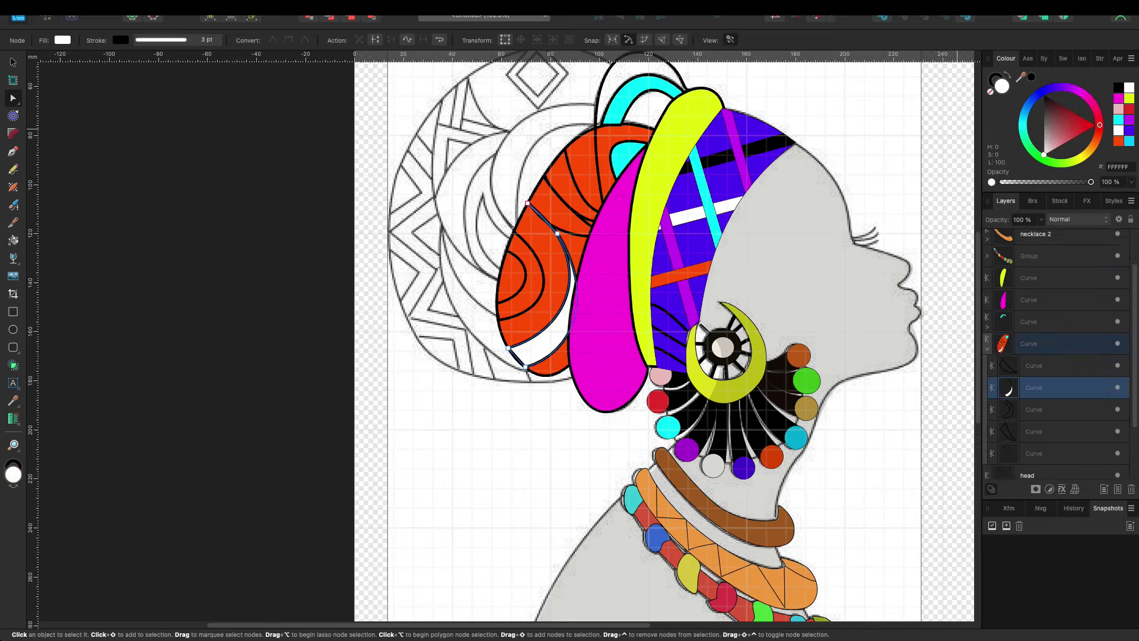
{"action": "scroll", "coordinate": [1056, 356], "scroll_direction": "down", "scroll_amount": 3}
{"action": "left_click", "coordinate": [1034, 336]}
{"action": "left_click", "coordinate": [1118, 108]}
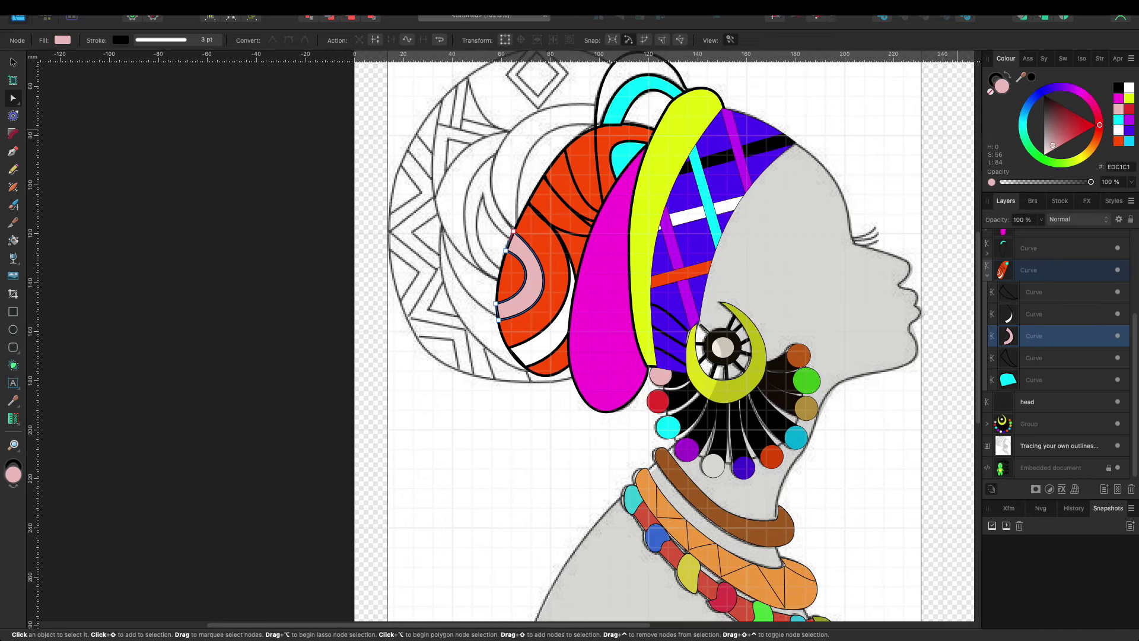
{"action": "left_click", "coordinate": [1034, 358]}
{"action": "left_click", "coordinate": [1129, 98]}
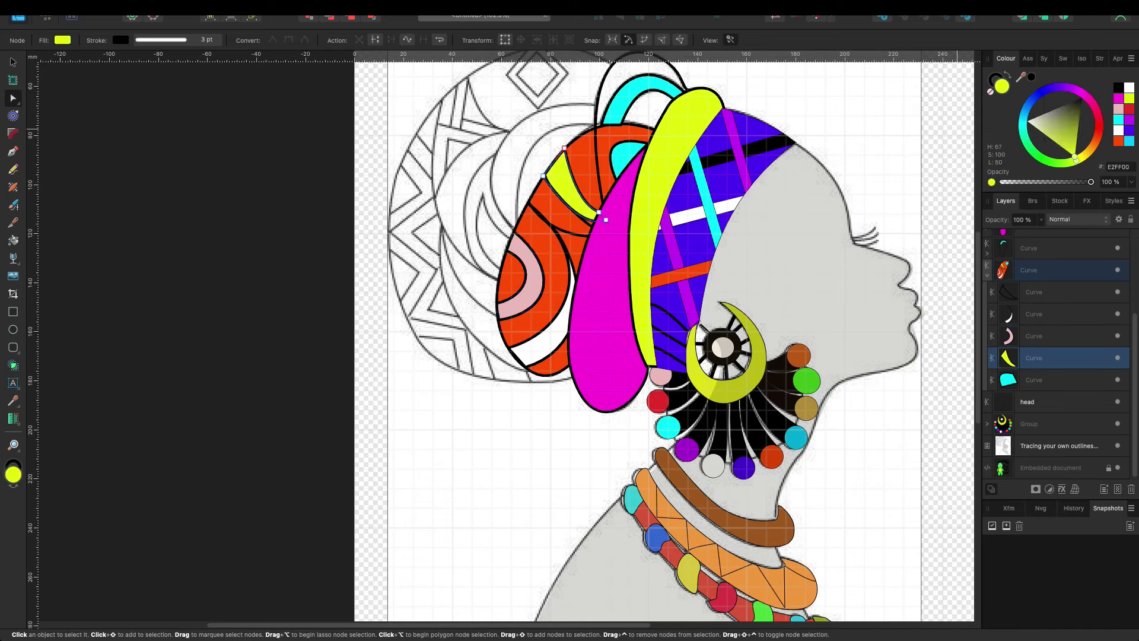
Step: Fill another inner curve blue, revise the pink arc's fill, and deselect
{"action": "left_click", "coordinate": [1035, 291]}
{"action": "left_click", "coordinate": [1130, 130]}
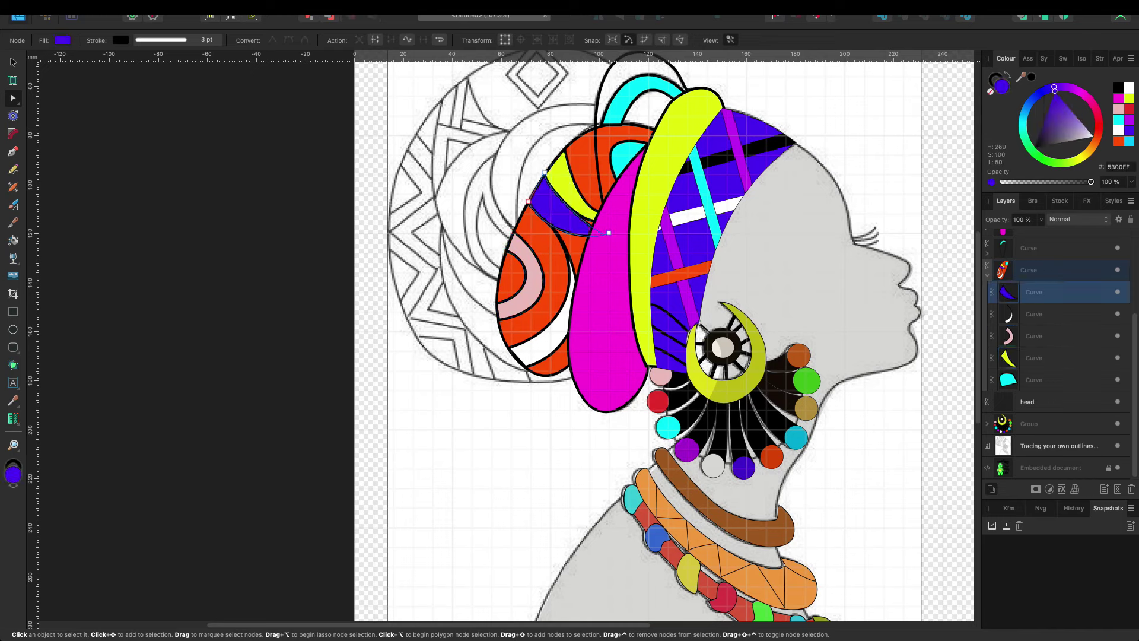
{"action": "left_click", "coordinate": [1034, 380]}
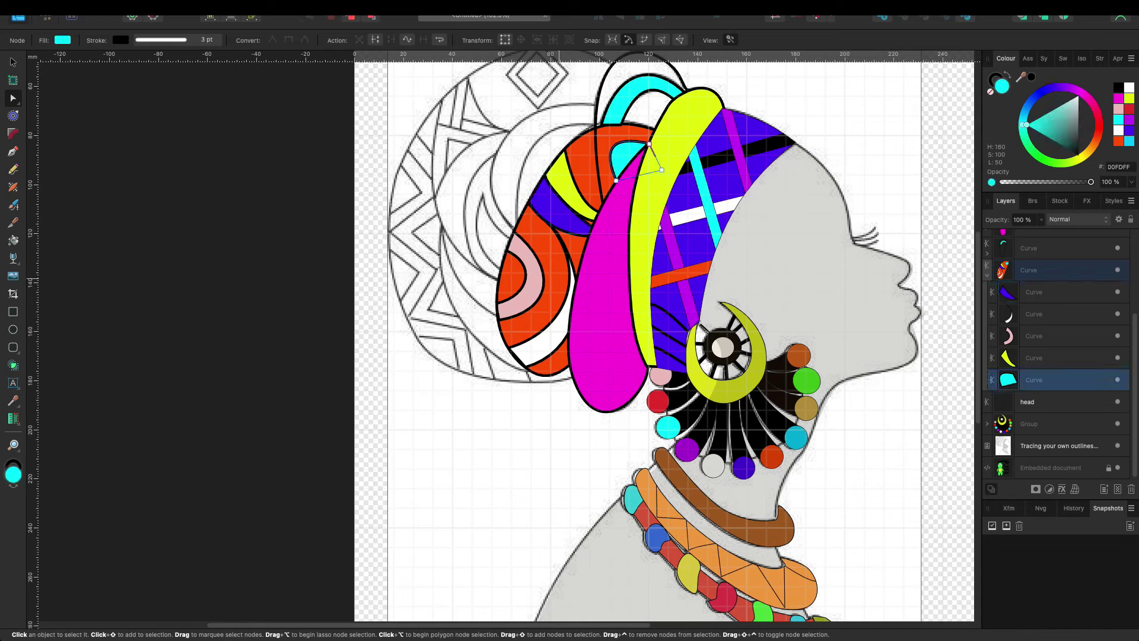
{"action": "left_click", "coordinate": [1035, 270]}
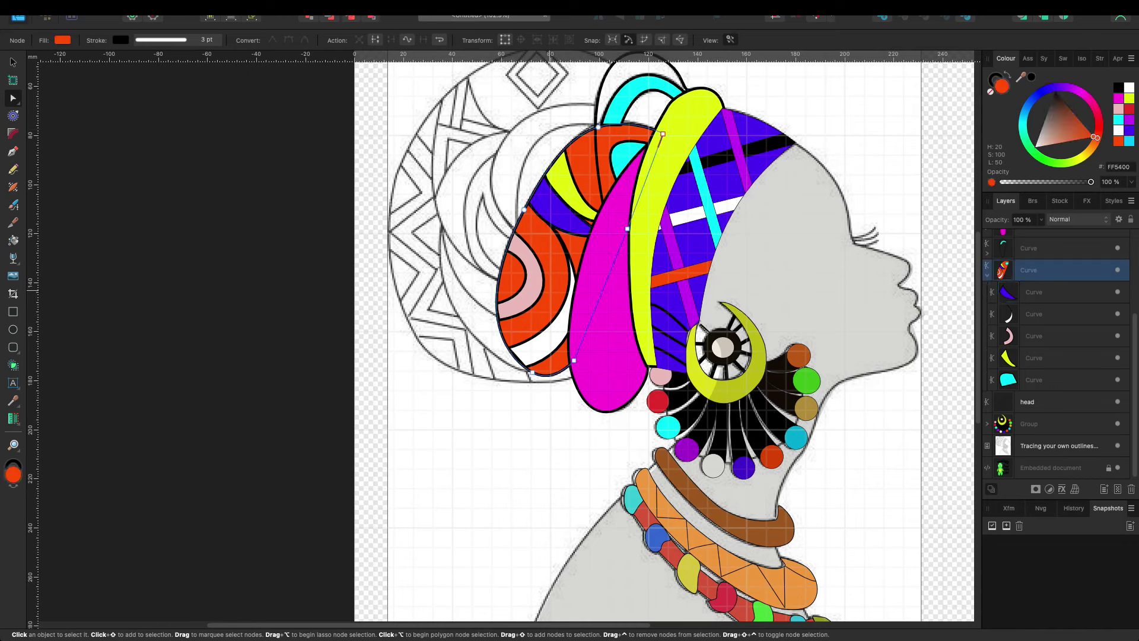
{"action": "left_click", "coordinate": [1035, 292]}
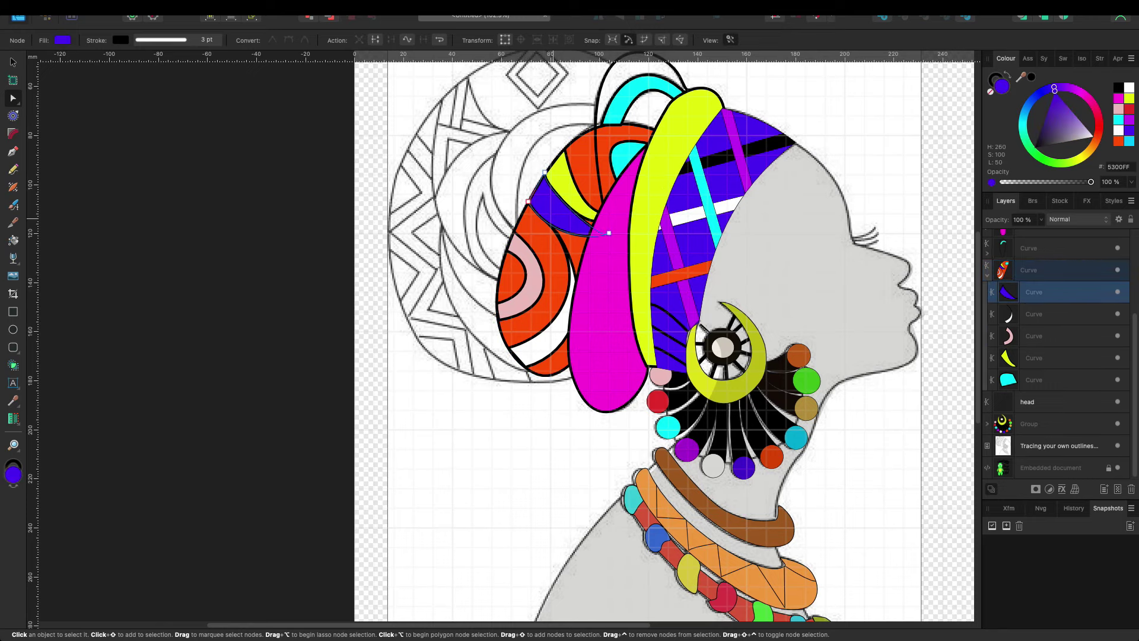
{"action": "left_click", "coordinate": [1034, 336]}
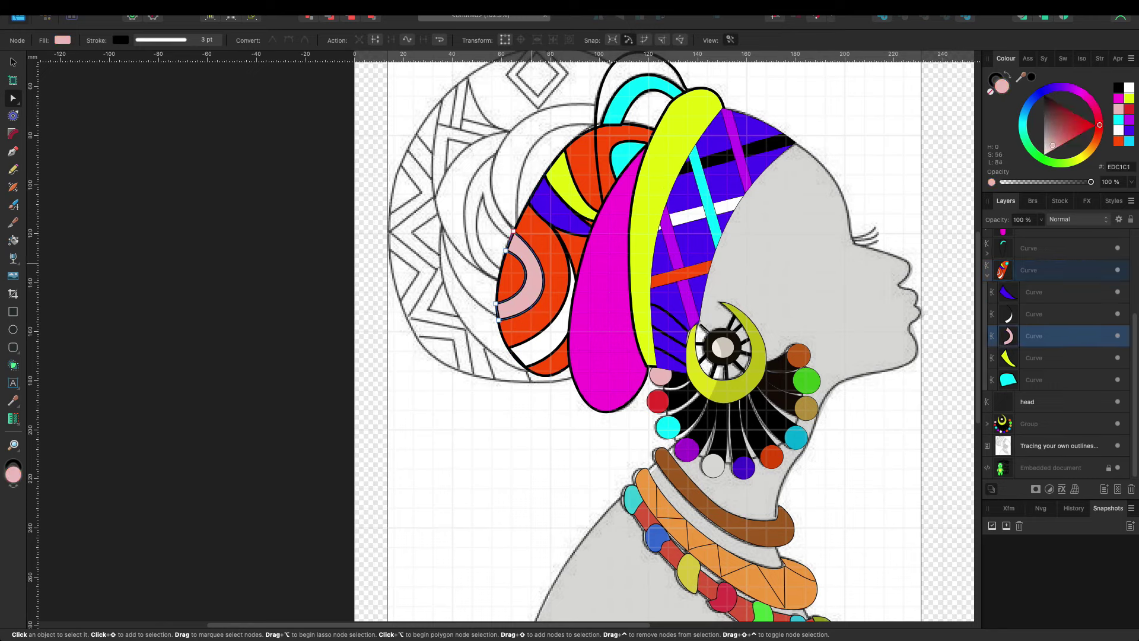
{"action": "key", "text": "ctrl+z"}
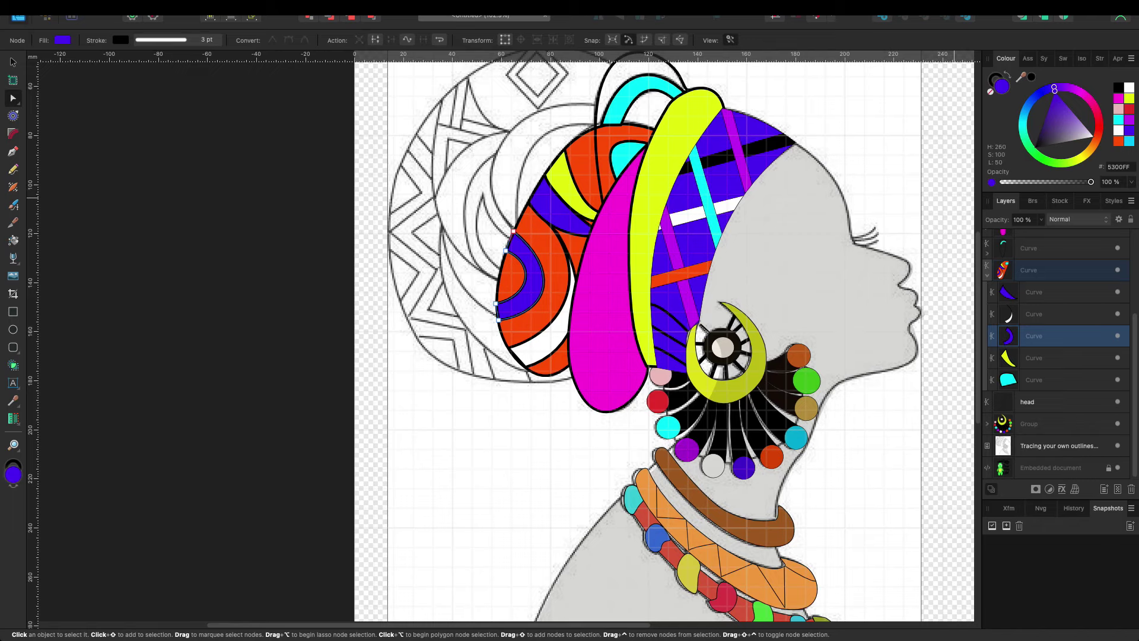
{"action": "key", "text": "ctrl+z"}
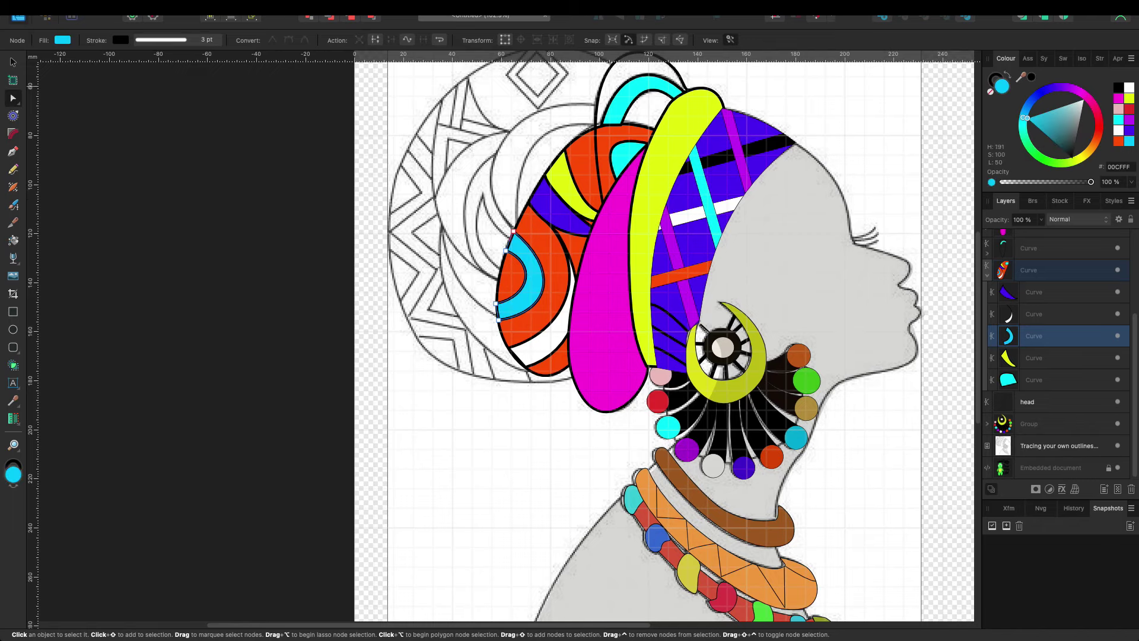
{"action": "key", "text": "v"}
{"action": "key", "text": "Escape"}
{"action": "scroll", "coordinate": [652, 356], "scroll_direction": "up", "scroll_amount": 5}
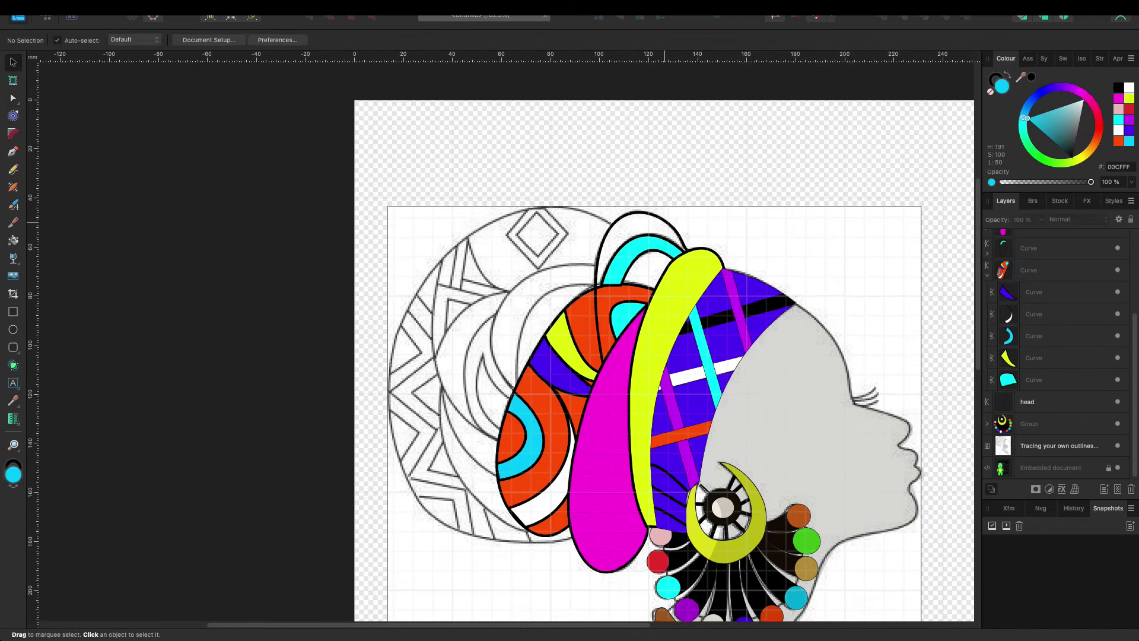
Step: Fill the top arch cyan, move it behind the headwrap pieces, and add a pink inner copy
{"action": "left_click", "coordinate": [1032, 248]}
{"action": "left_click", "coordinate": [1129, 98]}
{"action": "left_click", "coordinate": [1118, 119]}
{"action": "left_click_drag", "start_coordinate": [1030, 248], "coordinate": [1029, 413]}
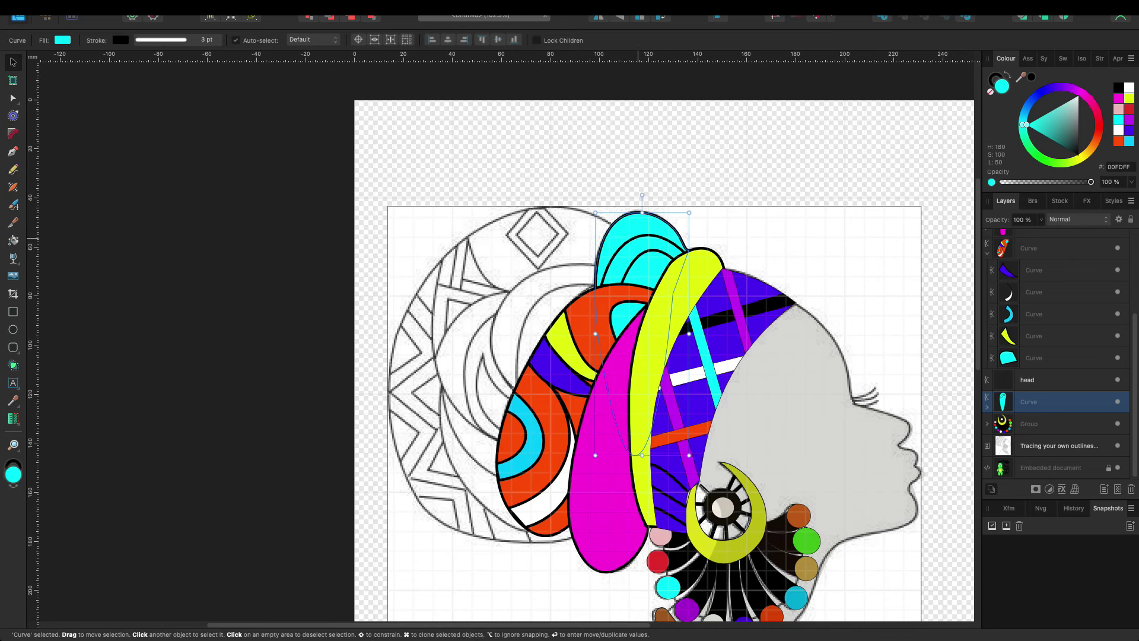
{"action": "key", "text": "ctrl+alt+v"}
{"action": "left_click", "coordinate": [1119, 109]}
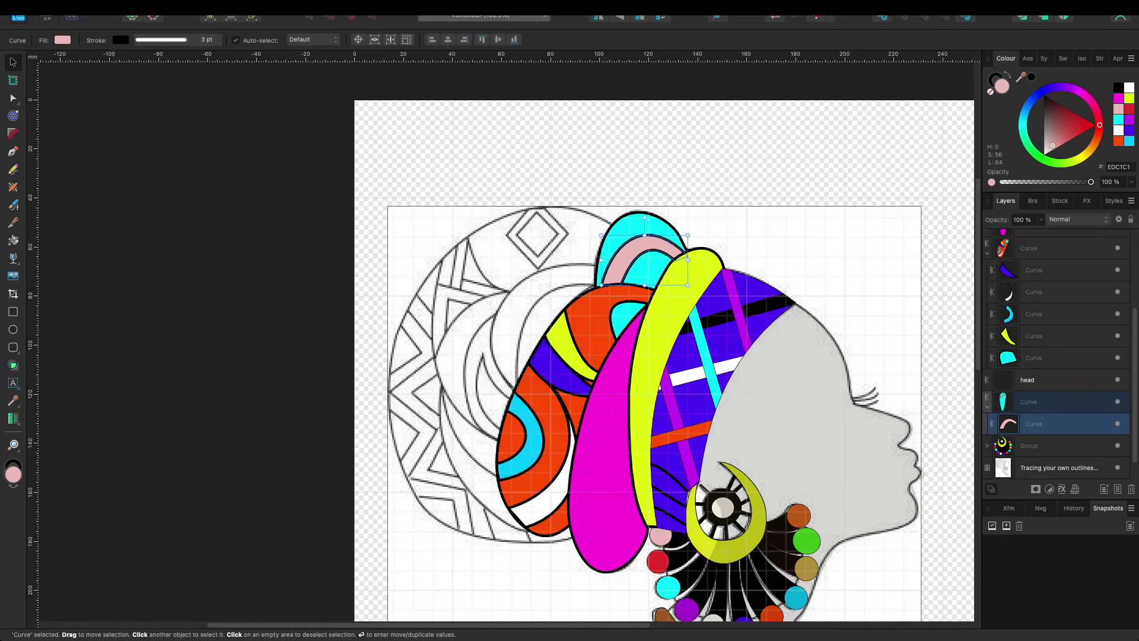
Step: Zoom out and back in to review the whole figure, adjusting the view from the menu bar
{"action": "key", "text": "Escape"}
{"action": "scroll", "coordinate": [664, 333], "scroll_direction": "down", "scroll_amount": 2}
{"action": "scroll", "coordinate": [665, 332], "scroll_direction": "down", "scroll_amount": 2}
{"action": "scroll", "coordinate": [664, 333], "scroll_direction": "down", "scroll_amount": 2}
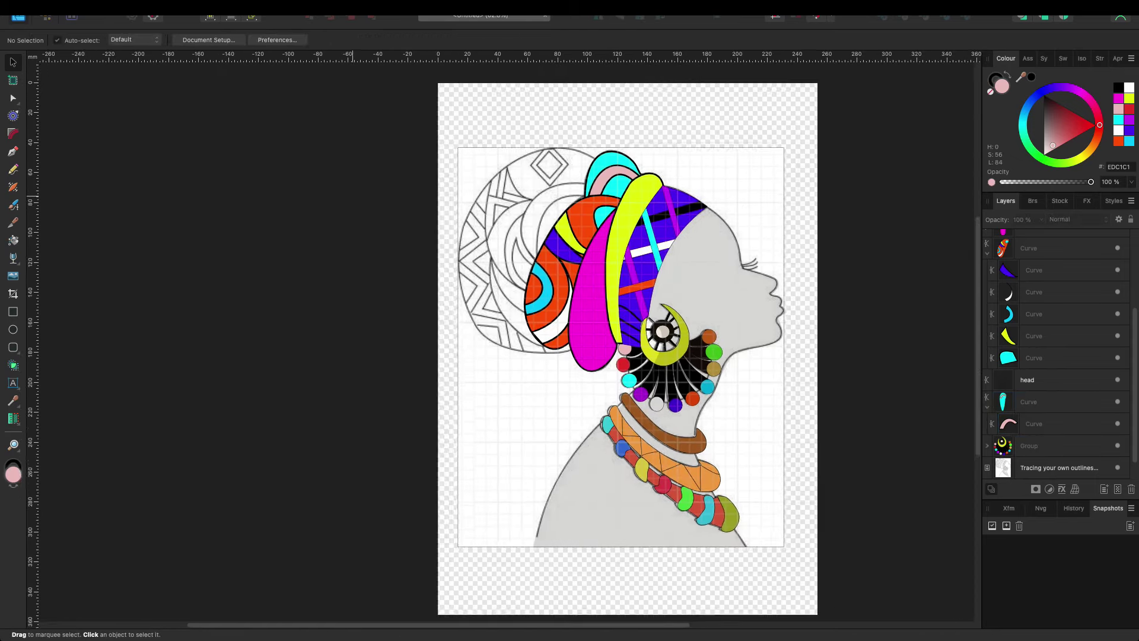
{"action": "scroll", "coordinate": [371, 161], "scroll_direction": "up", "scroll_amount": 1}
{"action": "scroll", "coordinate": [371, 161], "scroll_direction": "up", "scroll_amount": 2}
{"action": "scroll", "coordinate": [371, 161], "scroll_direction": "up", "scroll_amount": 2}
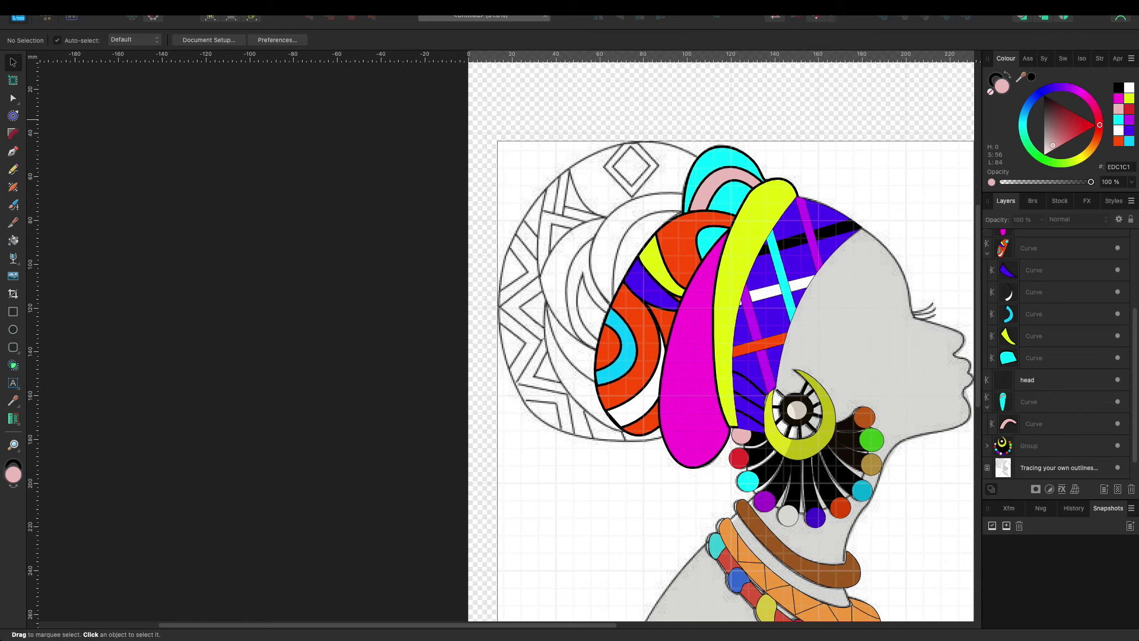
{"action": "left_click", "coordinate": [828, 7]}
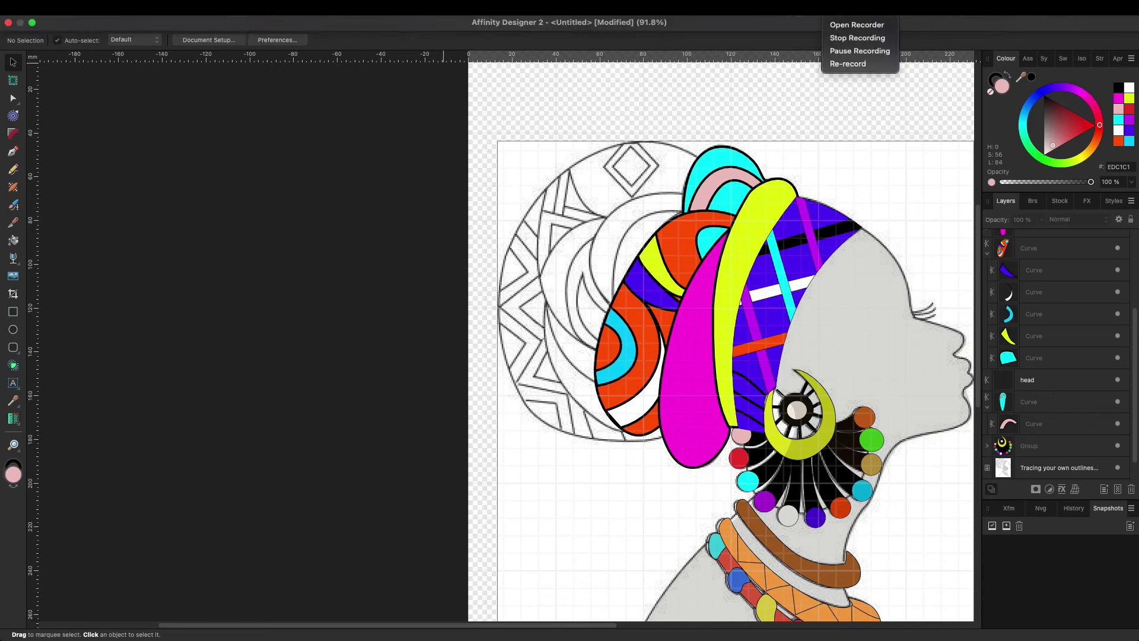
{"action": "left_click", "coordinate": [860, 51]}
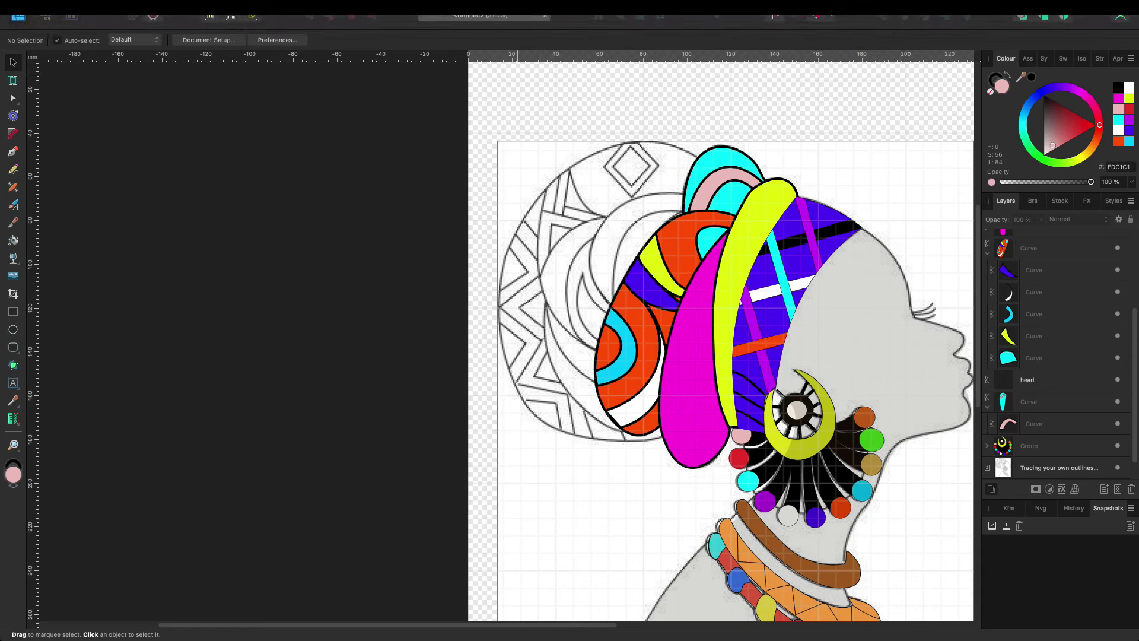
{"action": "key", "text": "p"}
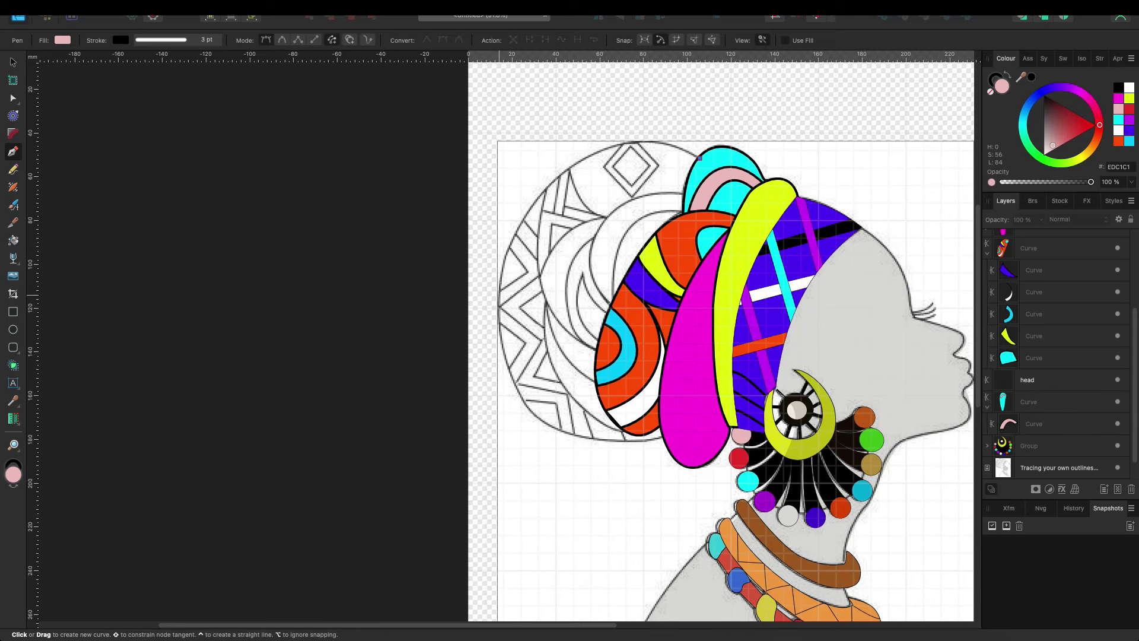
Step: Draw a large closed outline around the bun and curve its edges along the circle
{"action": "left_click", "coordinate": [499, 296]}
{"action": "left_click", "coordinate": [661, 437]}
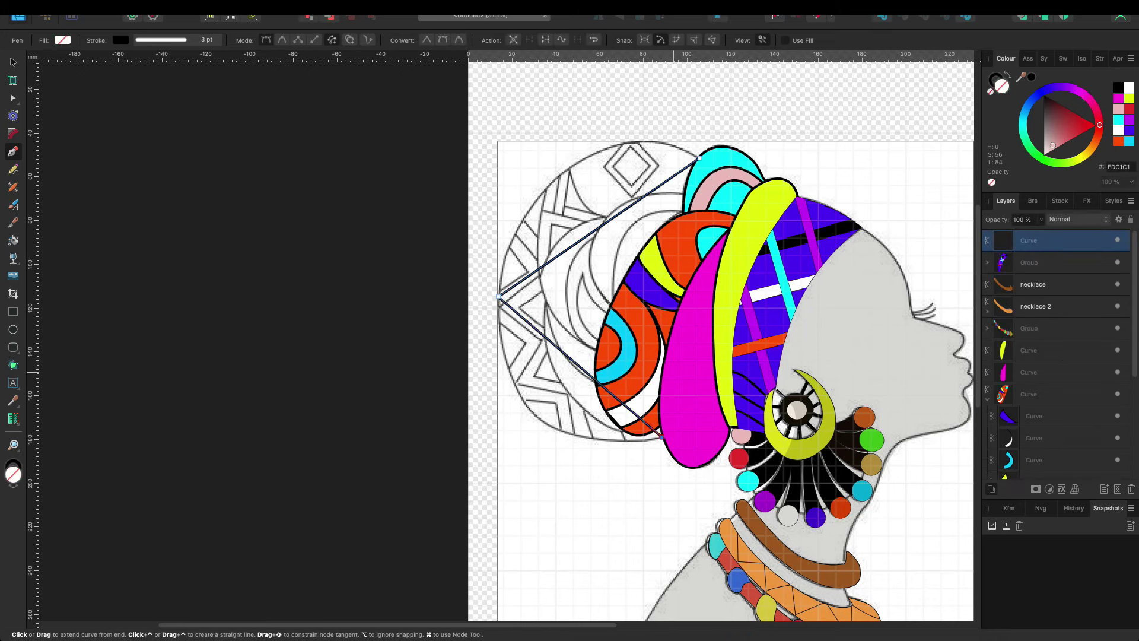
{"action": "left_click", "coordinate": [700, 157]}
{"action": "key", "text": "a"}
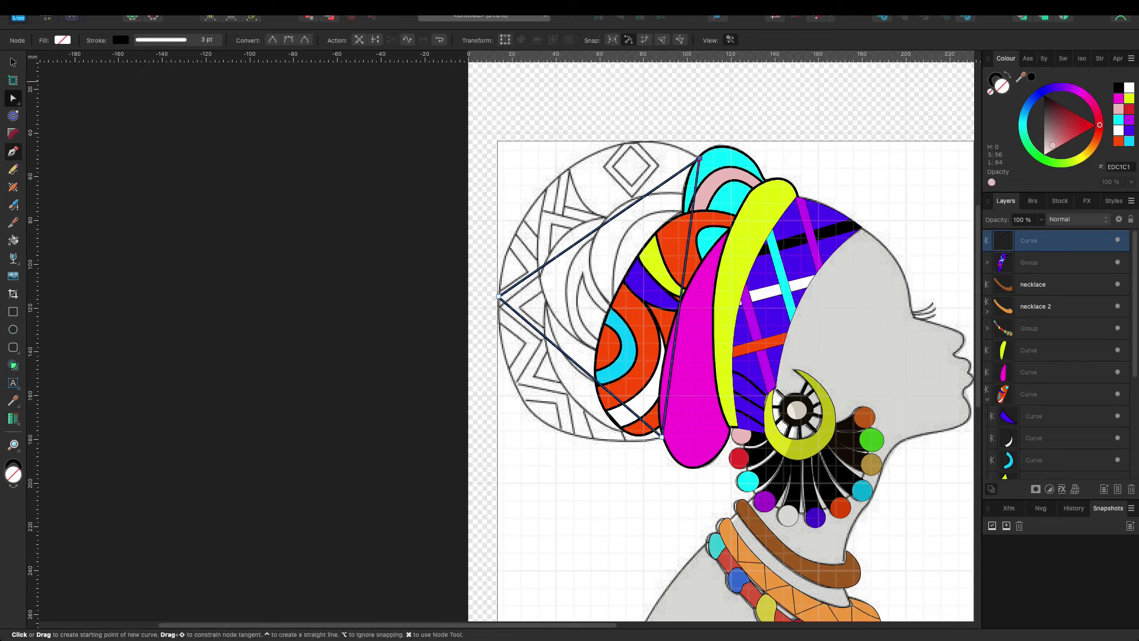
{"action": "mouse_move", "coordinate": [612, 217]}
{"action": "left_mouse_down"}
{"action": "mouse_move", "coordinate": [596, 172]}
{"action": "mouse_move", "coordinate": [544, 181]}
{"action": "left_mouse_up"}
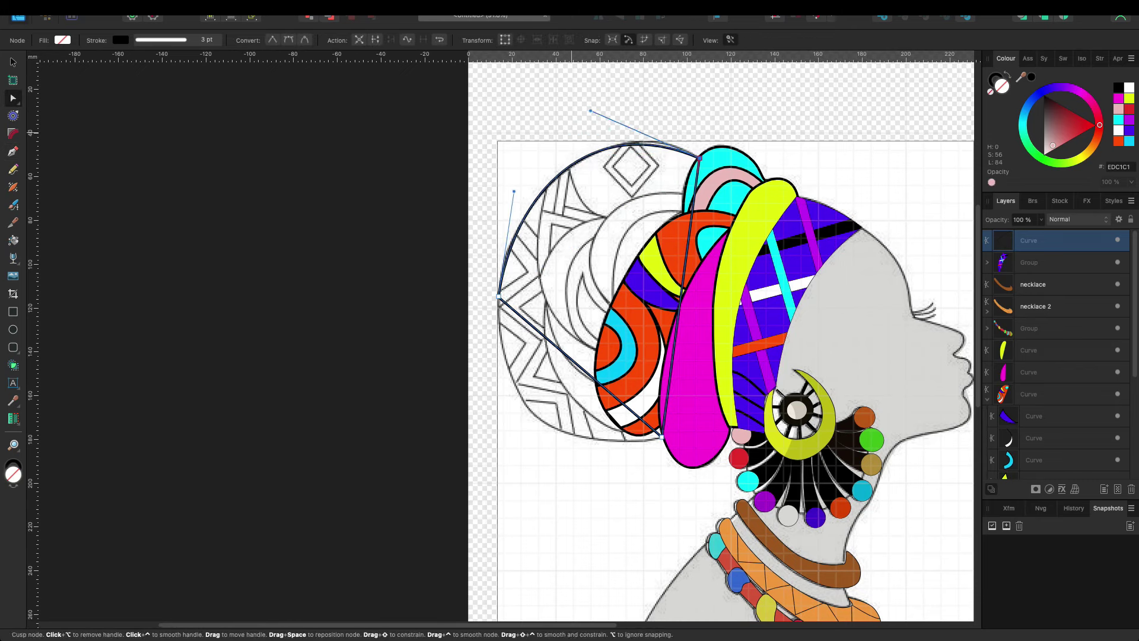
{"action": "left_click_drag", "start_coordinate": [571, 168], "coordinate": [585, 150]}
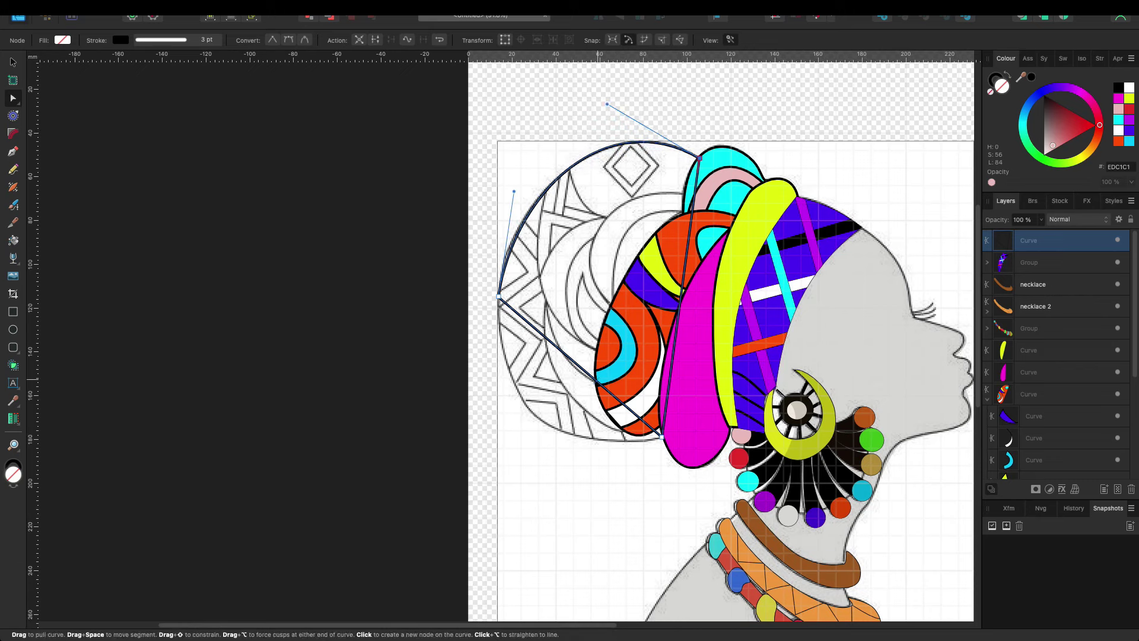
{"action": "left_click_drag", "start_coordinate": [580, 367], "coordinate": [534, 415]}
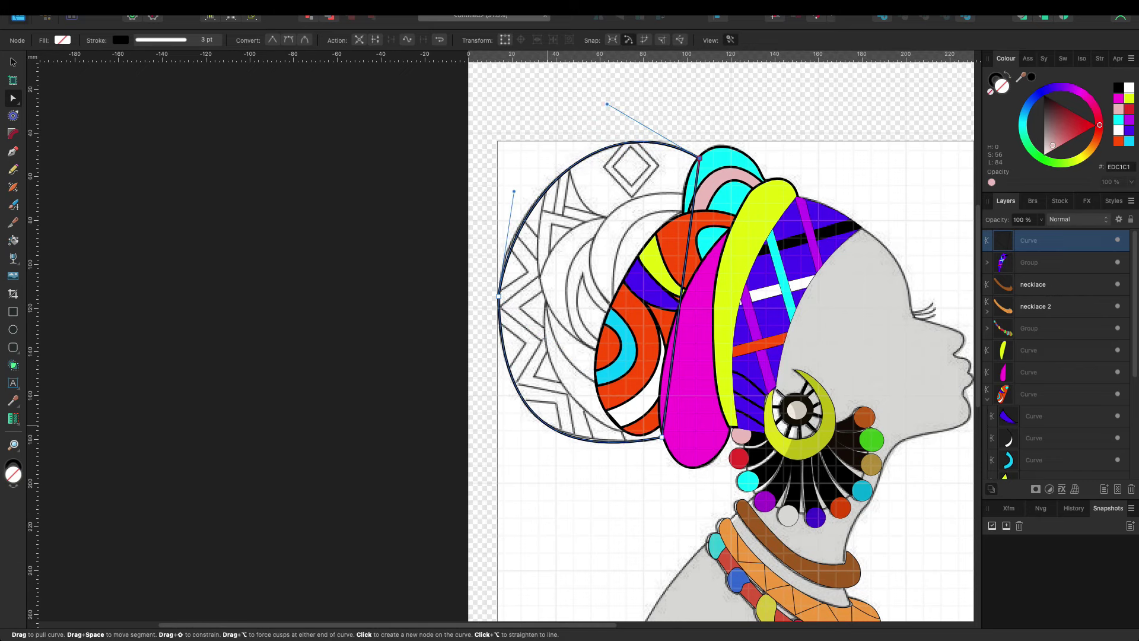
{"action": "left_click", "coordinate": [662, 437]}
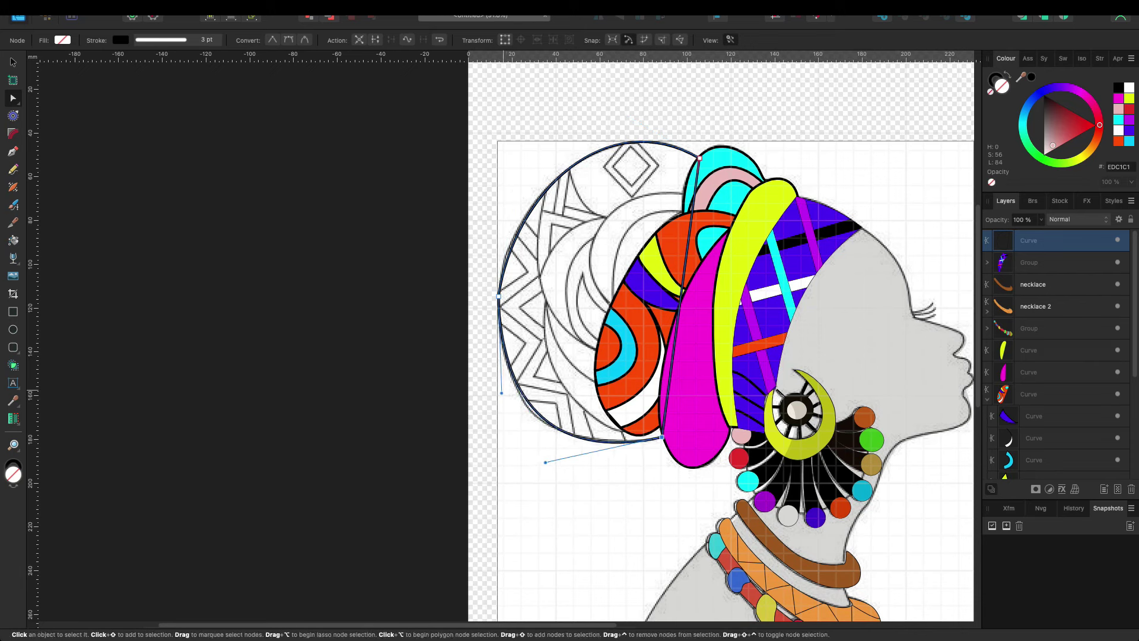
{"action": "left_click_drag", "start_coordinate": [501, 393], "coordinate": [499, 398]}
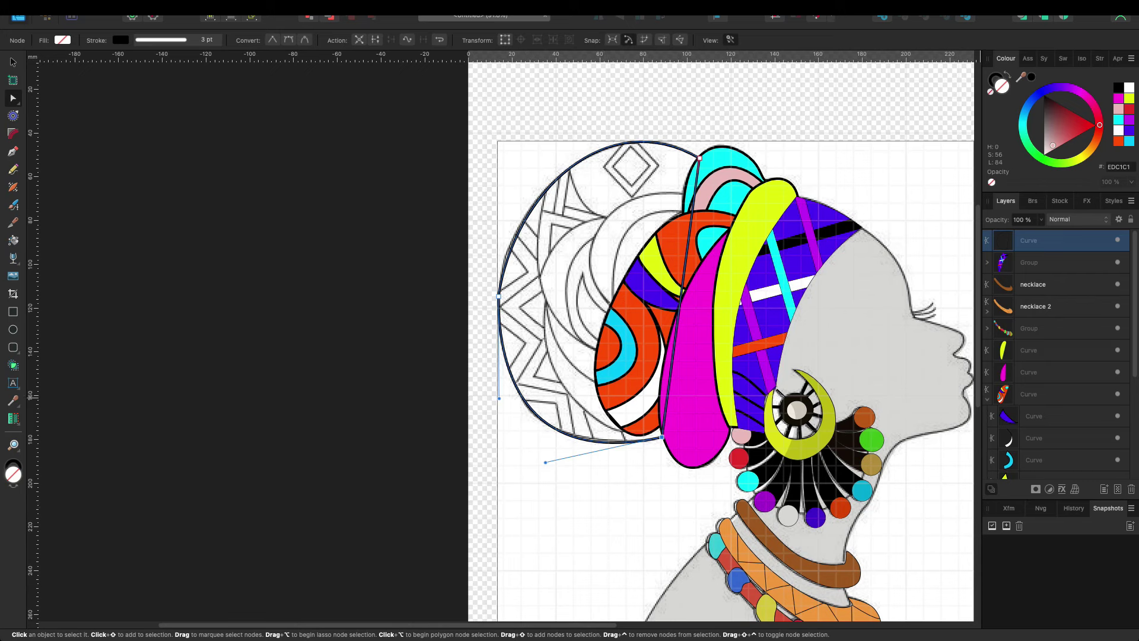
Step: Move the new outline out of the headwrap group to just below the head layer
{"action": "scroll", "coordinate": [1056, 356], "scroll_direction": "down", "scroll_amount": 5}
{"action": "left_click_drag", "start_coordinate": [1104, 401], "coordinate": [1062, 243]}
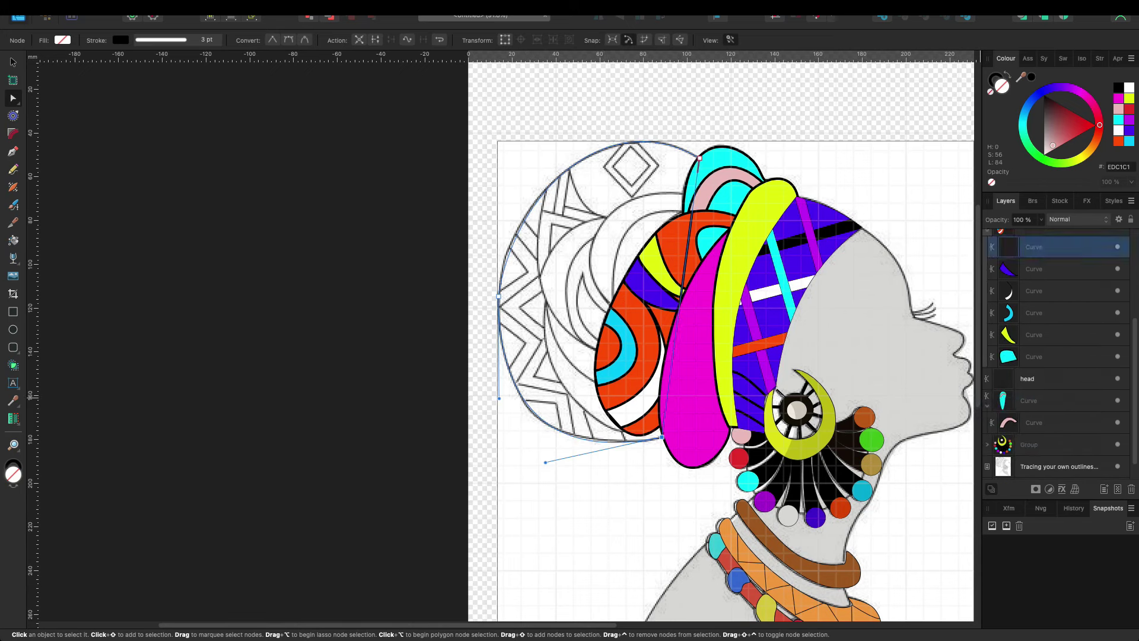
{"action": "scroll", "coordinate": [1056, 356], "scroll_direction": "up", "scroll_amount": 2}
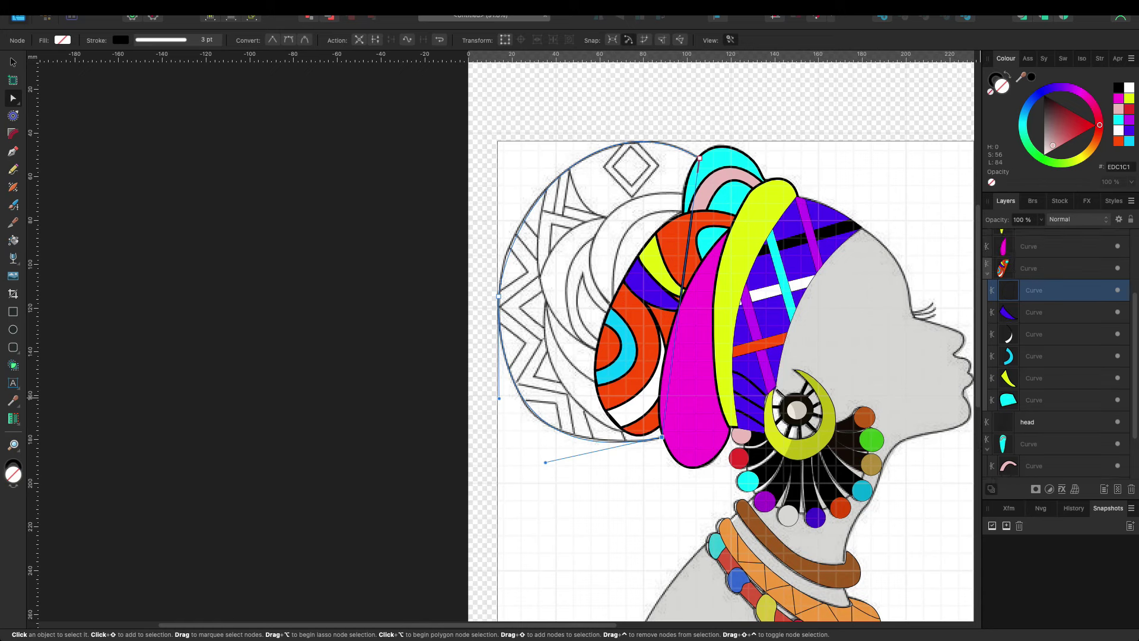
{"action": "left_click_drag", "start_coordinate": [1062, 290], "coordinate": [1063, 261]}
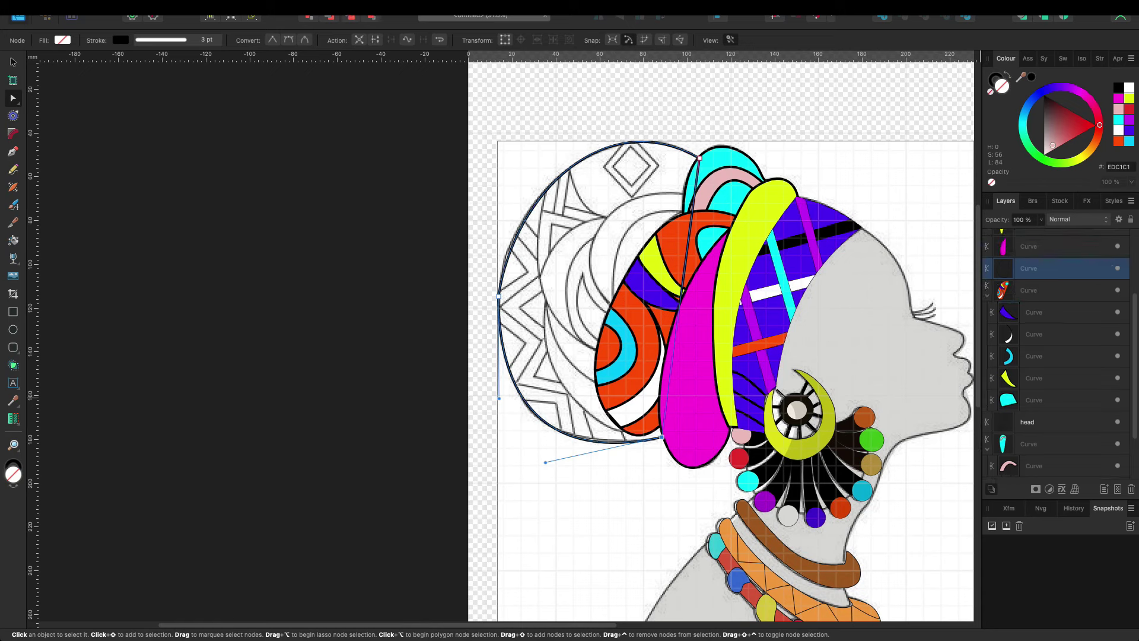
{"action": "left_click", "coordinate": [987, 295]}
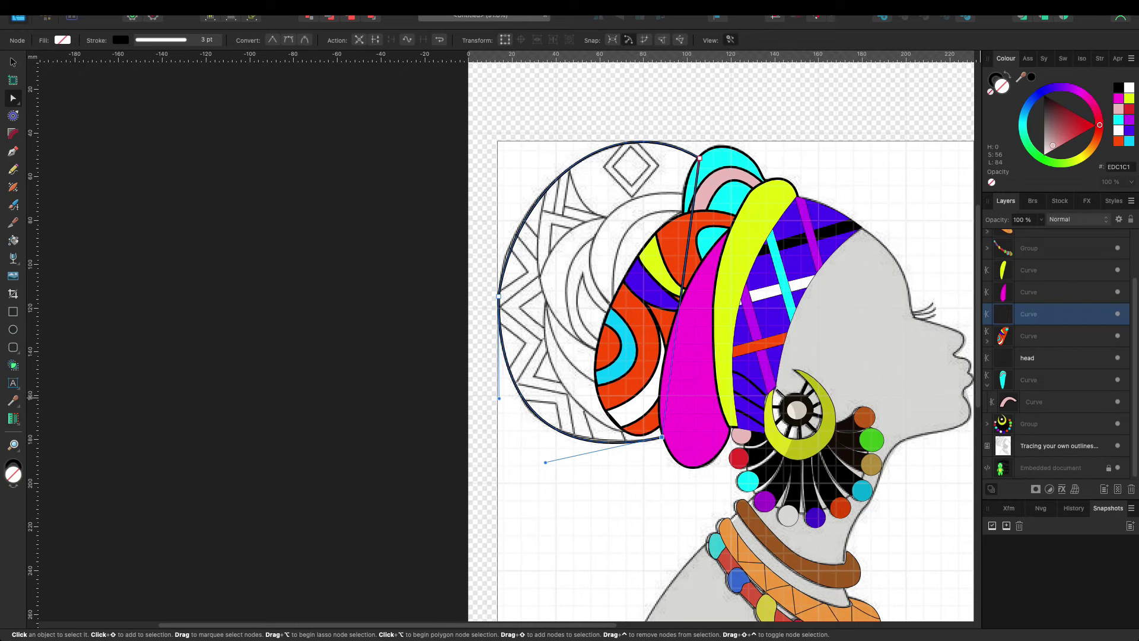
{"action": "left_click", "coordinate": [1056, 379]}
{"action": "left_click_drag", "start_coordinate": [1056, 314], "coordinate": [1056, 368]}
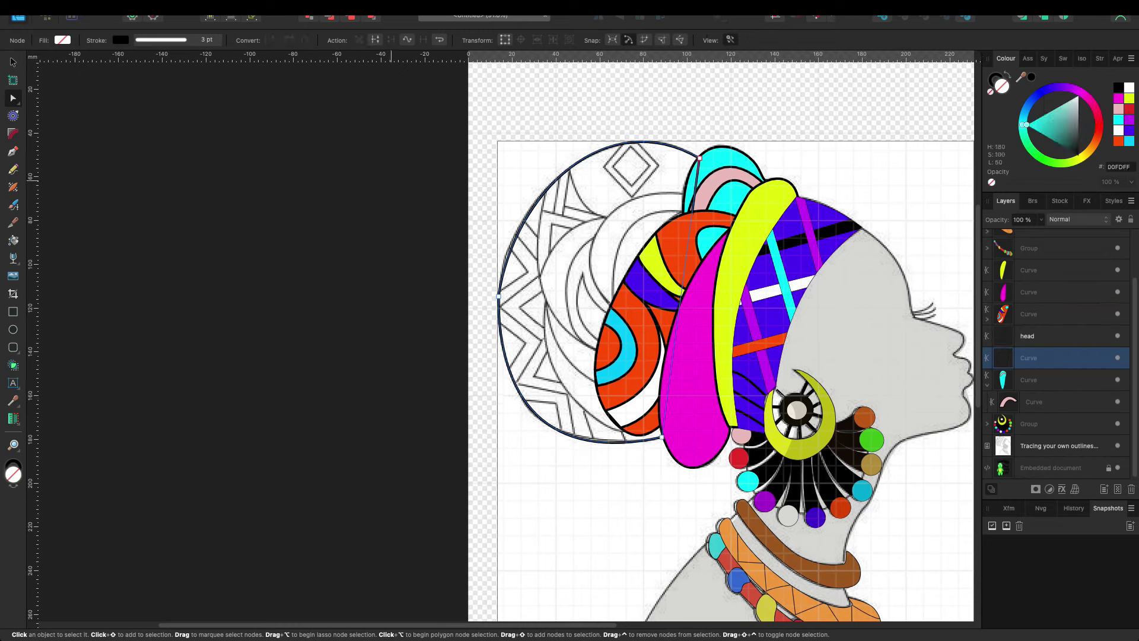
{"action": "left_click", "coordinate": [499, 296]}
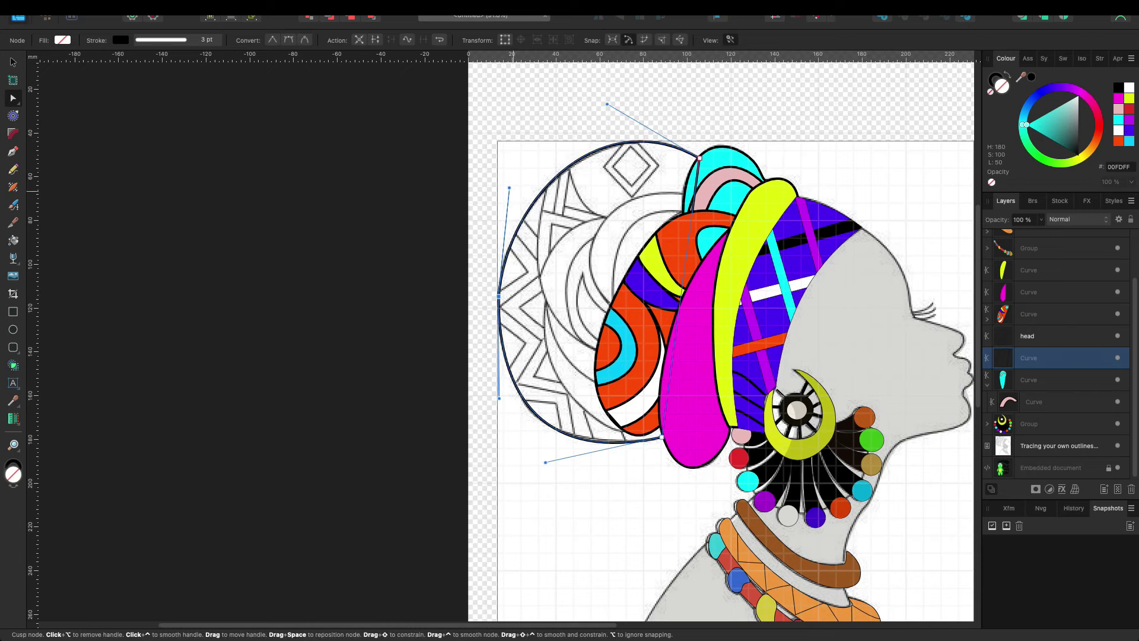
{"action": "left_click", "coordinate": [279, 233]}
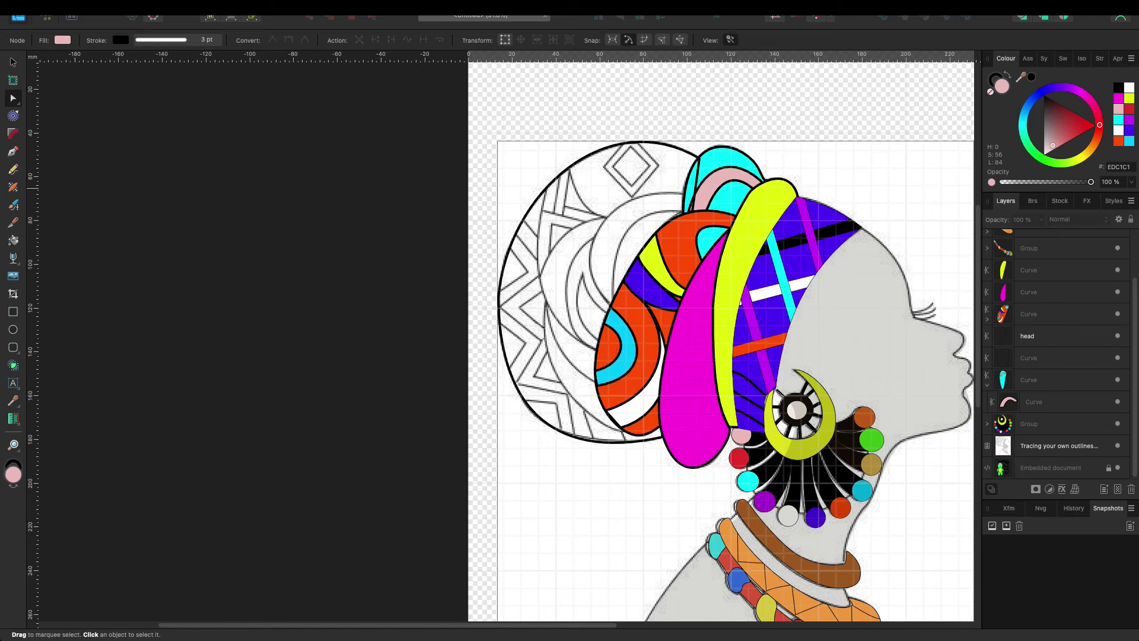
{"action": "key", "text": "p"}
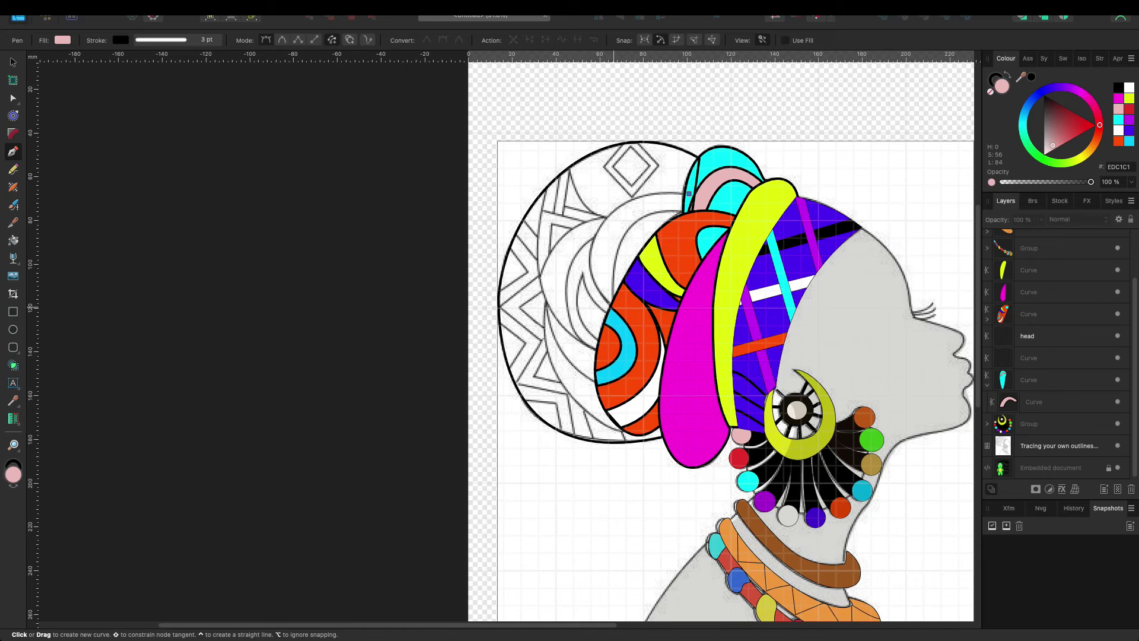
Step: Draw a curve at the headwrap's back and bend it into a leftward arc
{"action": "left_click_drag", "start_coordinate": [613, 306], "coordinate": [629, 287]}
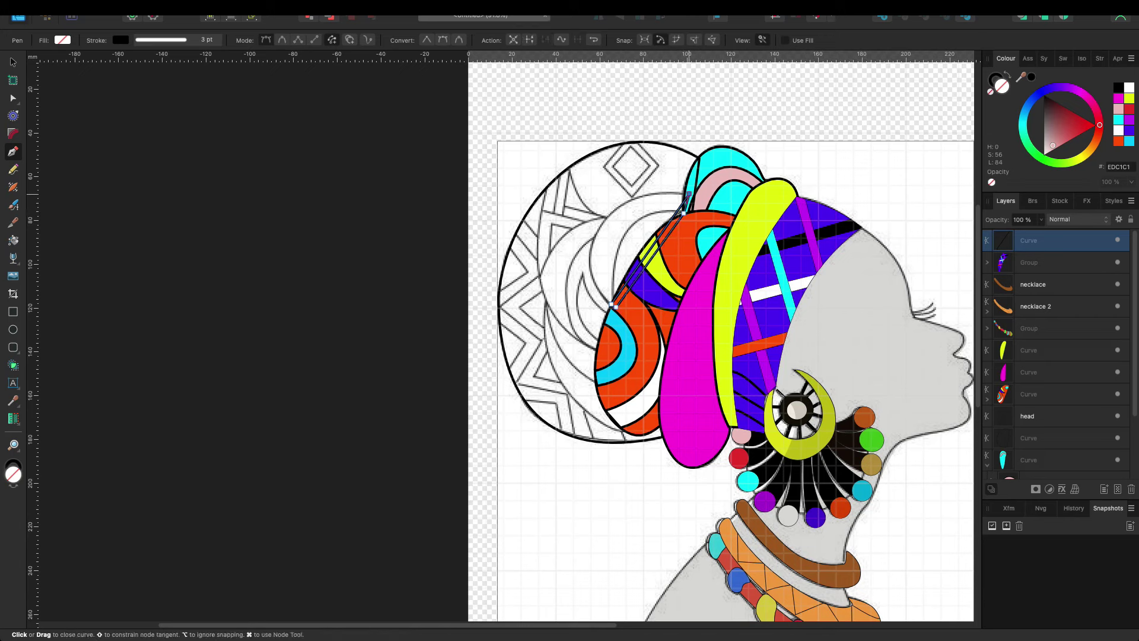
{"action": "key", "text": "a"}
{"action": "left_click_drag", "start_coordinate": [650, 257], "coordinate": [601, 250]}
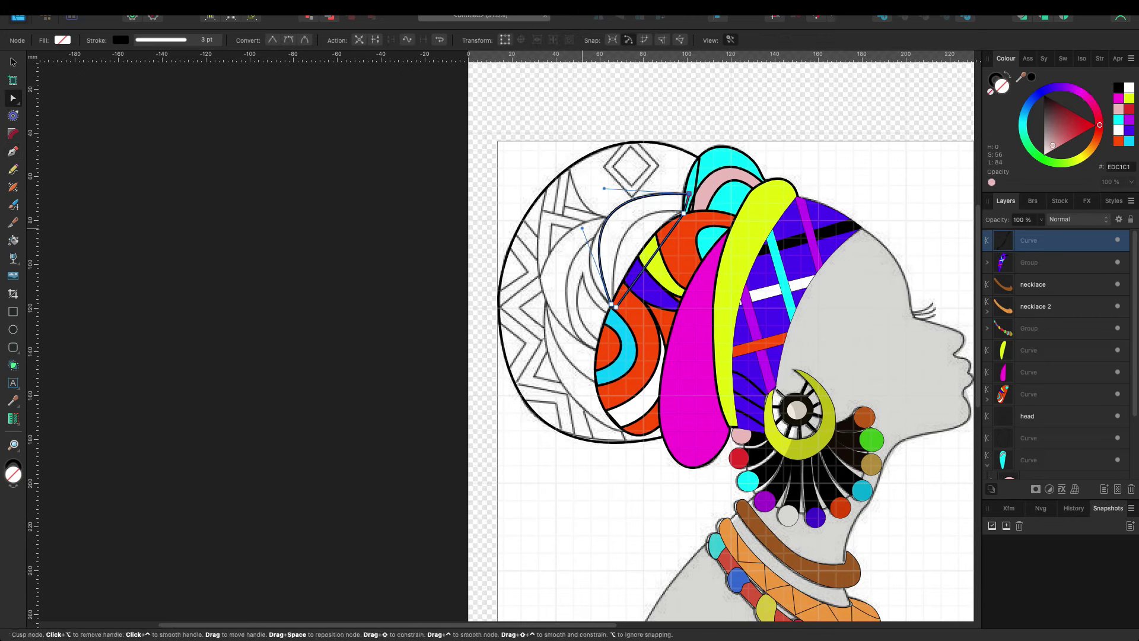
{"action": "left_click_drag", "start_coordinate": [600, 249], "coordinate": [591, 256]}
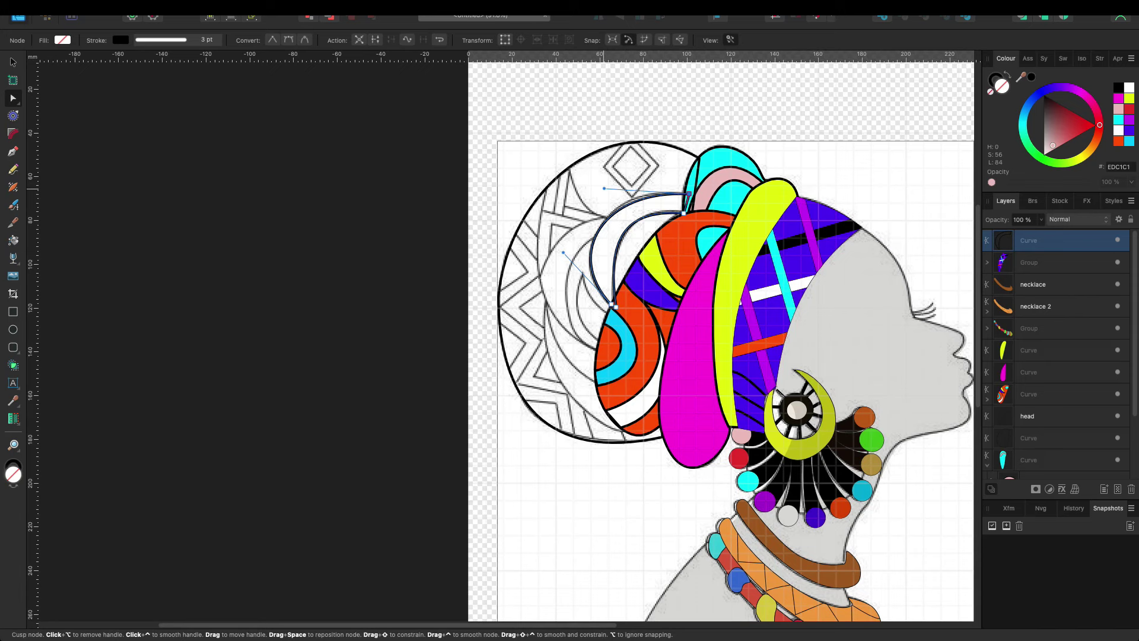
{"action": "left_click_drag", "start_coordinate": [604, 189], "coordinate": [597, 184]}
{"action": "left_click", "coordinate": [373, 151]}
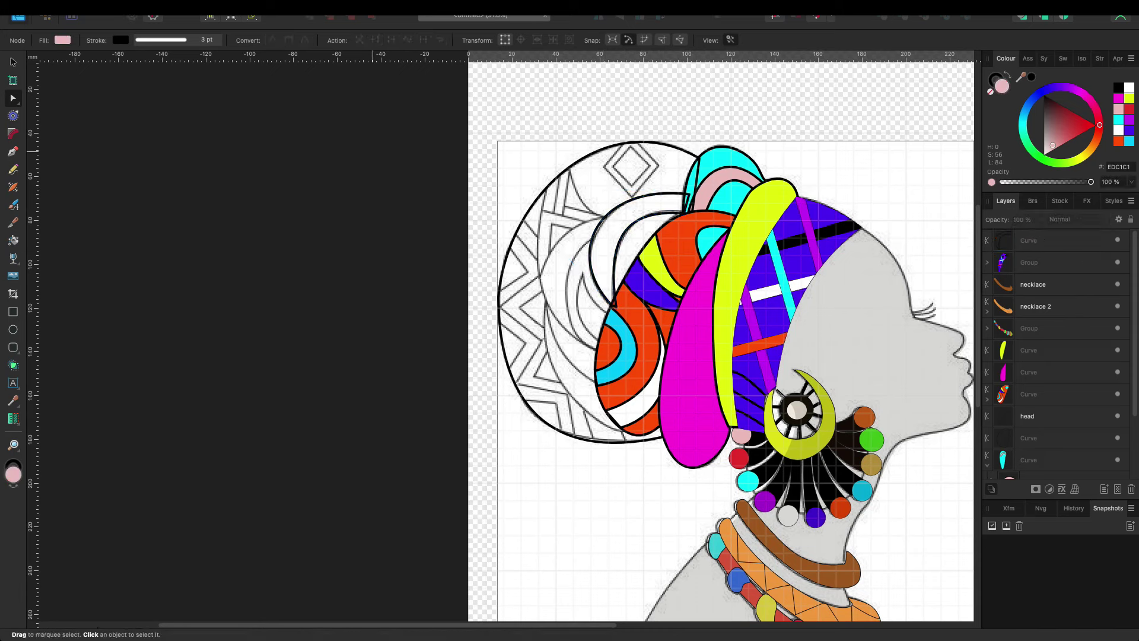
Step: Draw a second curve inside the back bulge and bow it to the left
{"action": "key", "text": "p"}
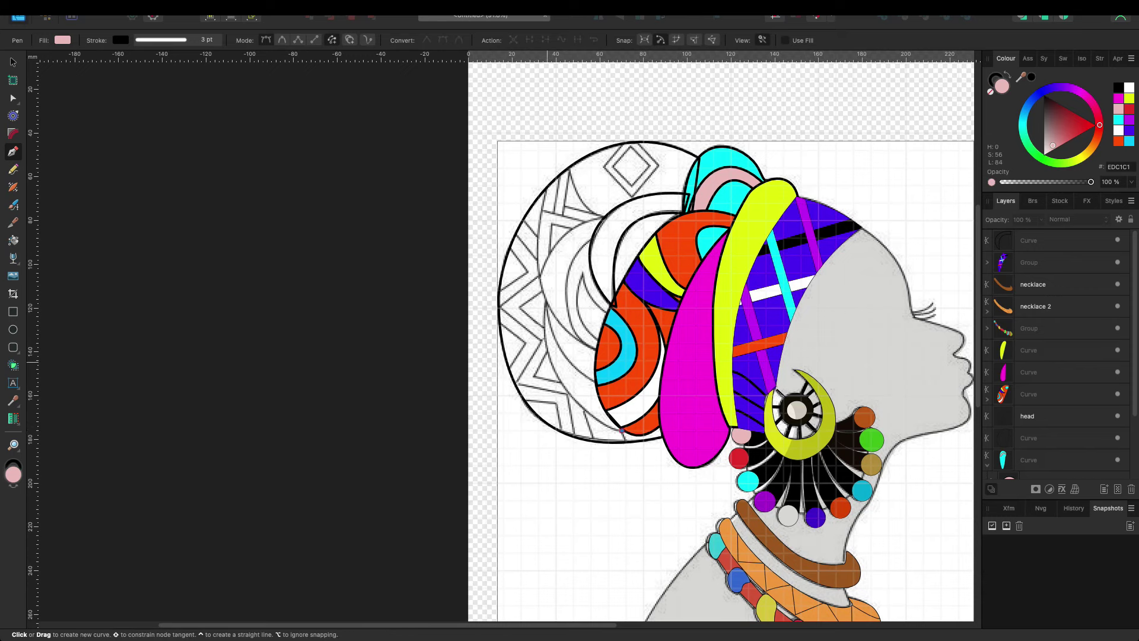
{"action": "left_click", "coordinate": [546, 298]}
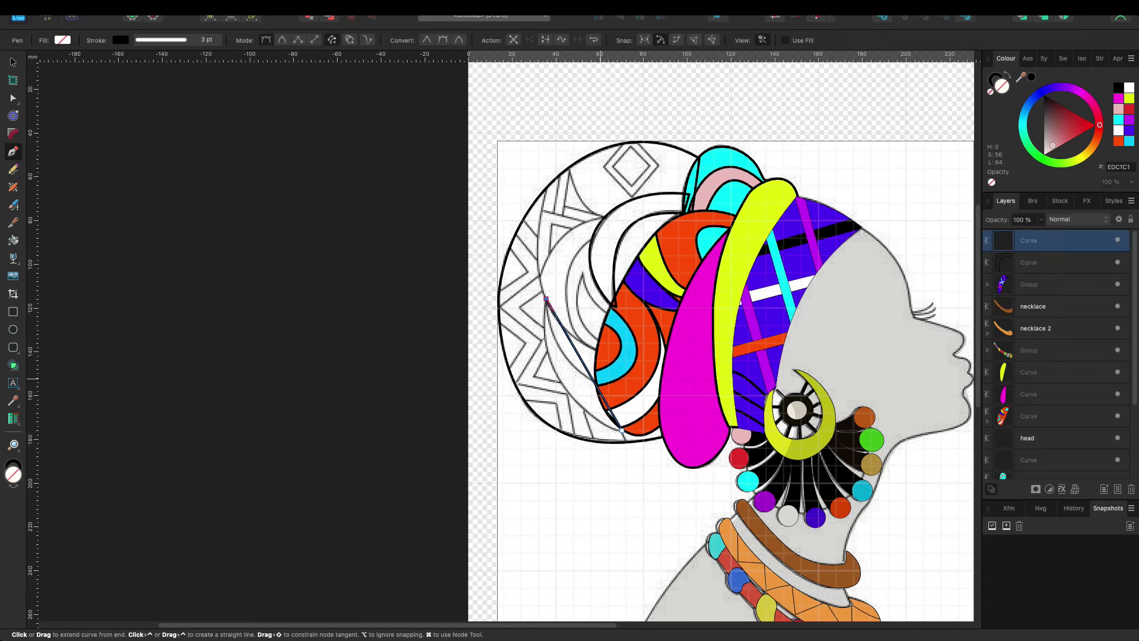
{"action": "left_click", "coordinate": [621, 431]}
{"action": "key", "text": "Escape"}
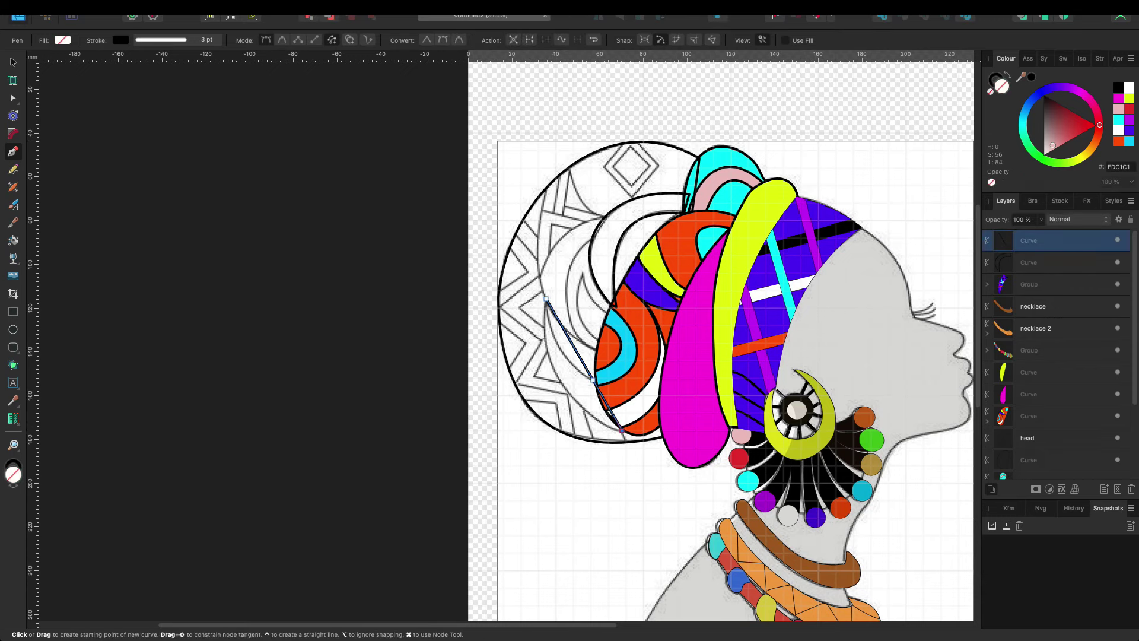
{"action": "key", "text": "a"}
{"action": "mouse_move", "coordinate": [585, 365]}
{"action": "left_mouse_down"}
{"action": "mouse_move", "coordinate": [555, 369]}
{"action": "mouse_move", "coordinate": [563, 344]}
{"action": "left_mouse_up"}
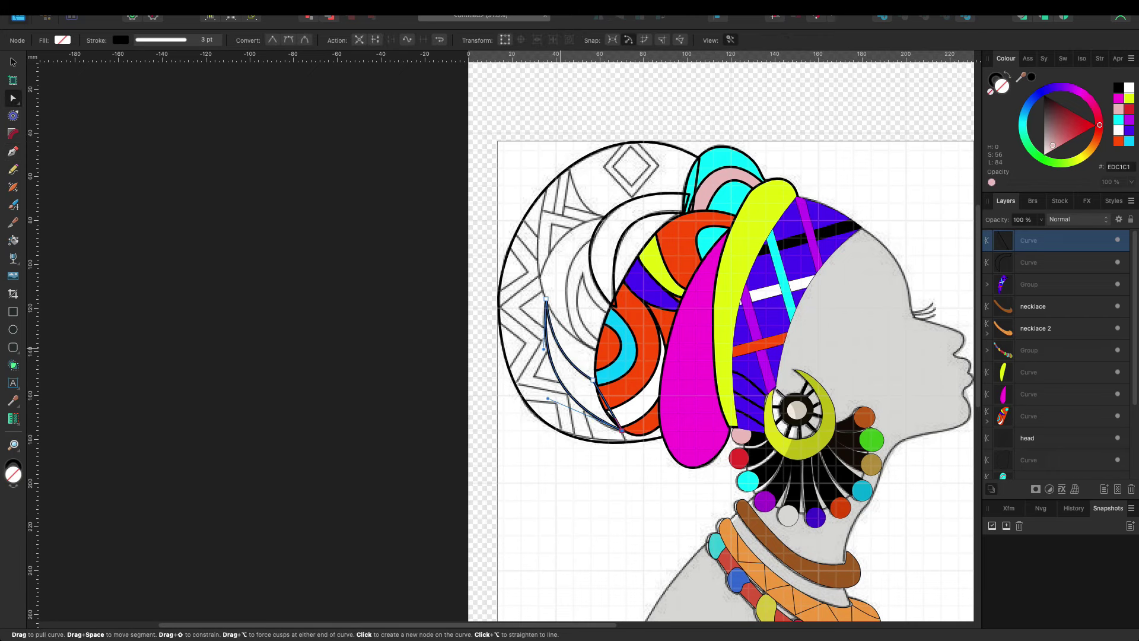
{"action": "key", "text": "v"}
{"action": "left_click", "coordinate": [173, 133]}
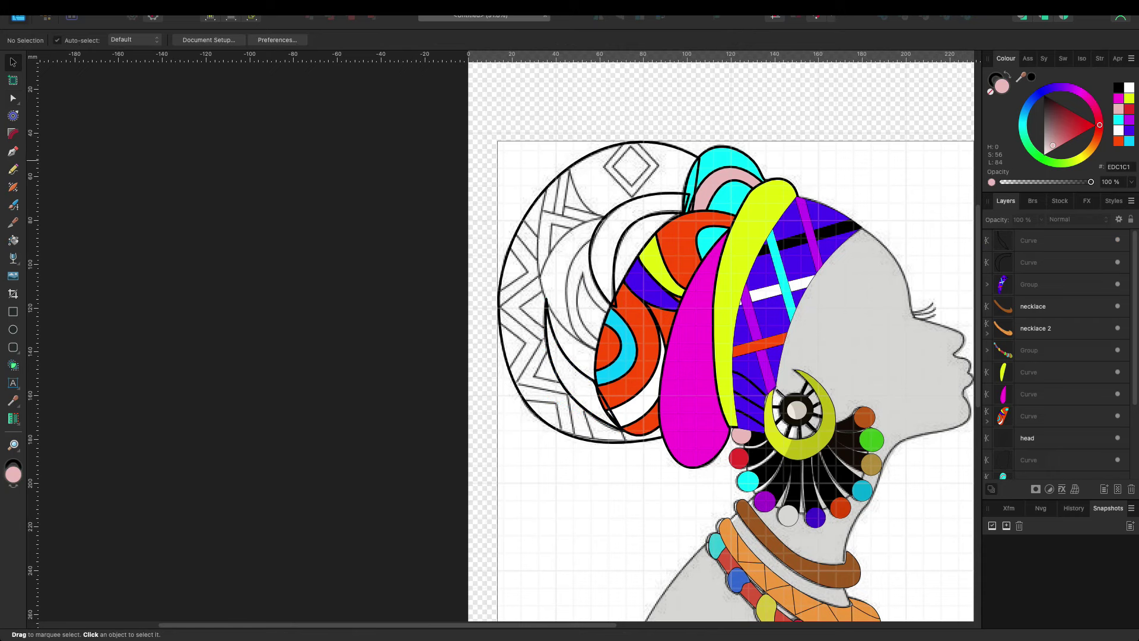
Step: Draw a closed four-node fold shape in the bun and bow both its sides
{"action": "key", "text": "p"}
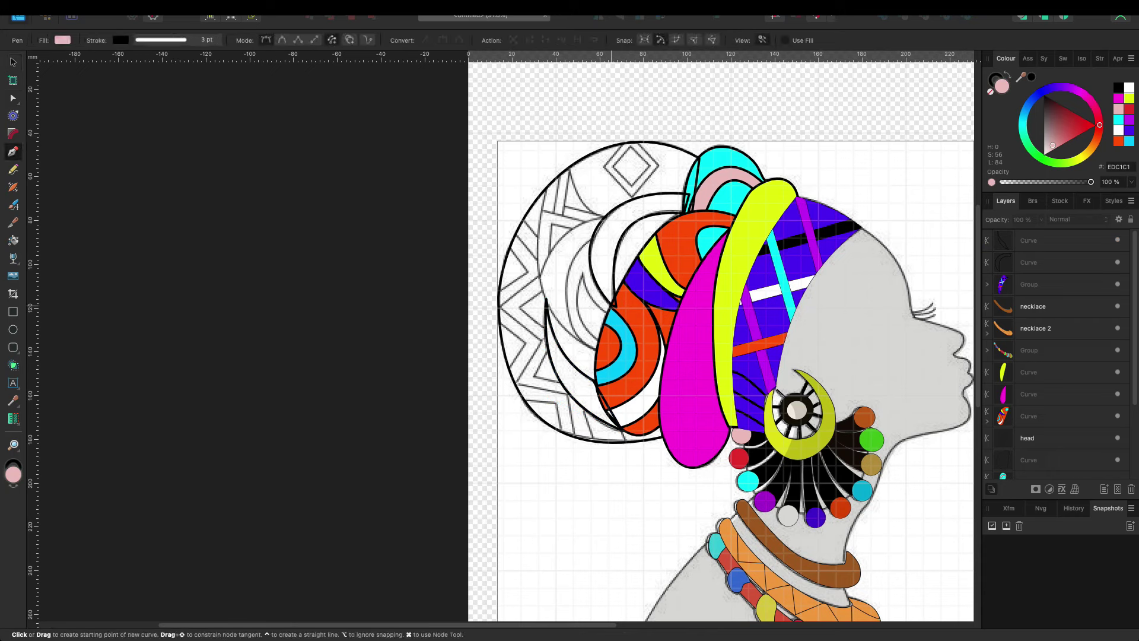
{"action": "left_click", "coordinate": [614, 308]}
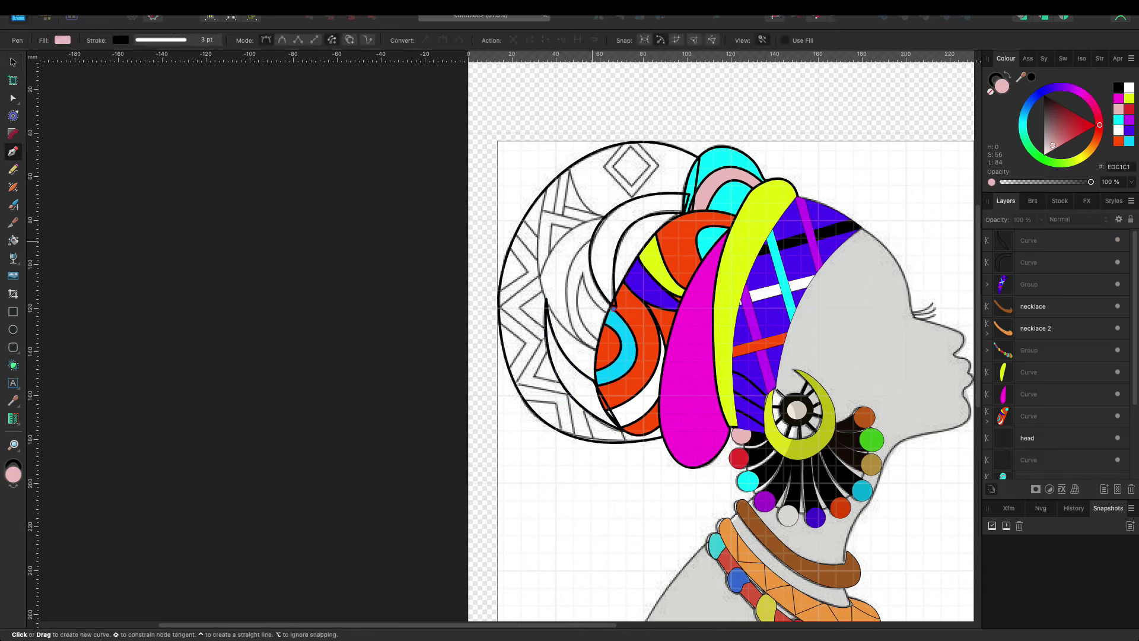
{"action": "left_click", "coordinate": [591, 241]}
{"action": "left_click", "coordinate": [599, 350]}
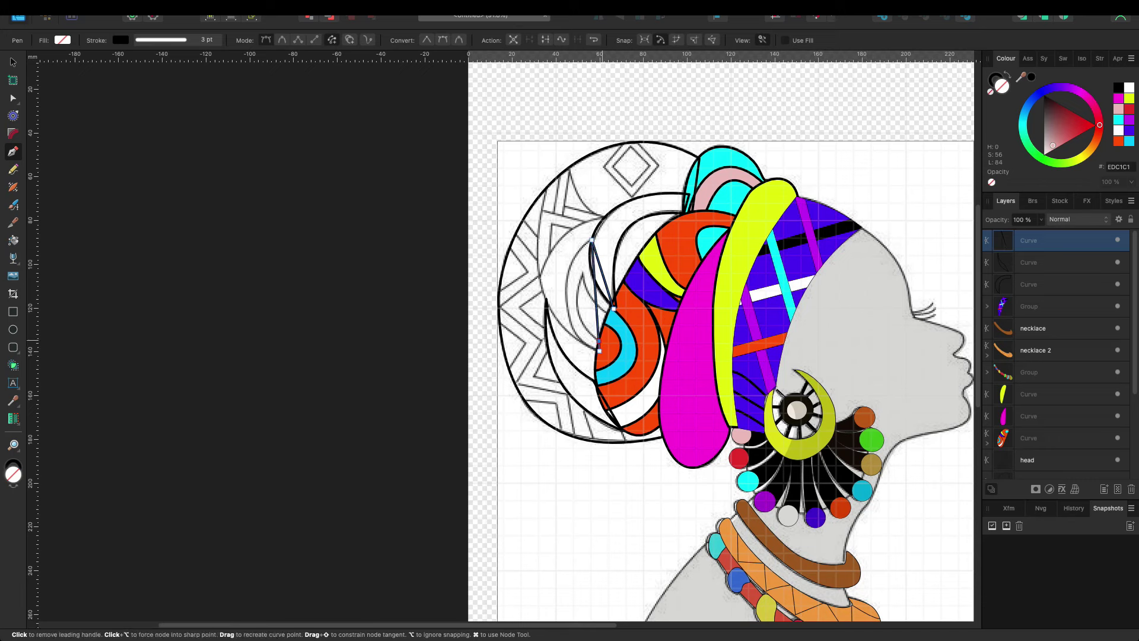
{"action": "left_click", "coordinate": [583, 274]}
{"action": "left_click", "coordinate": [613, 308]}
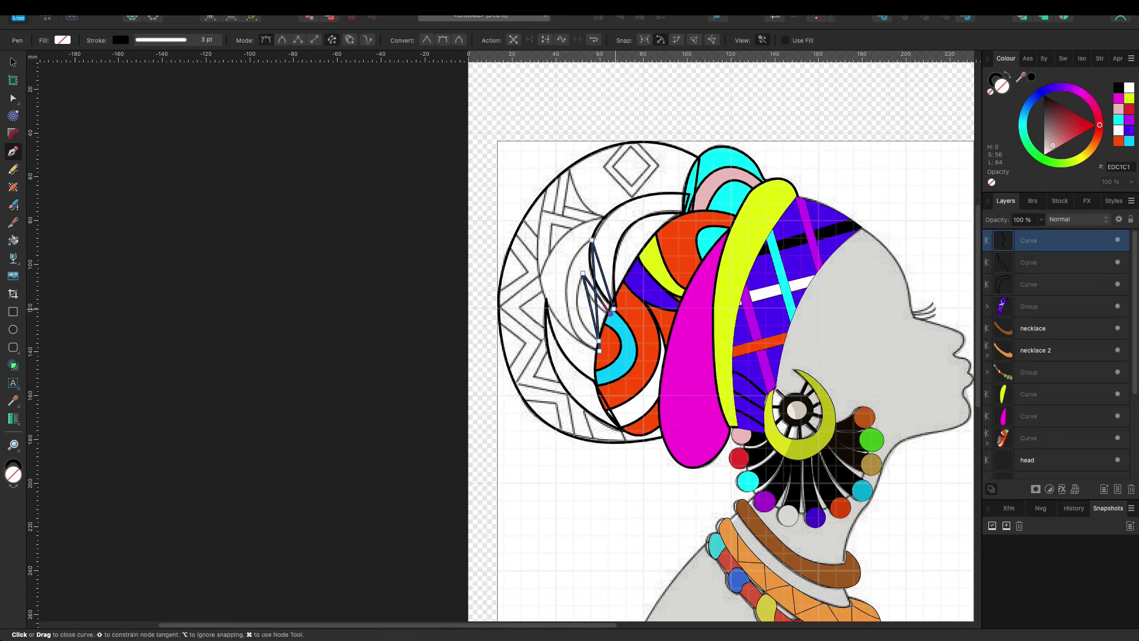
{"action": "key", "text": "a"}
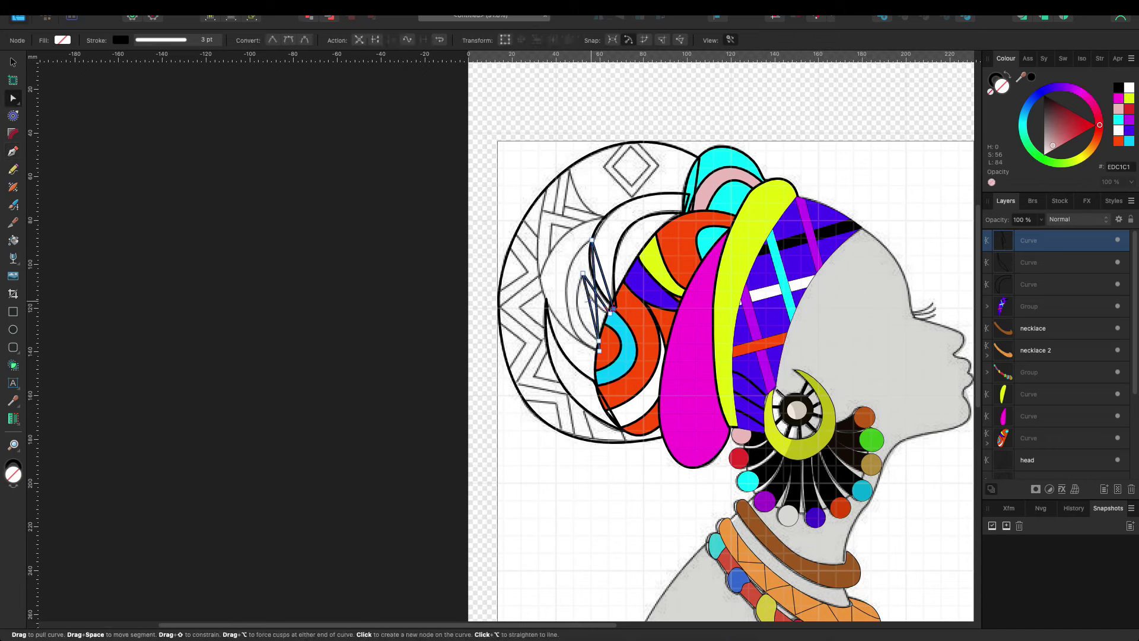
{"action": "left_click_drag", "start_coordinate": [595, 292], "coordinate": [567, 288]}
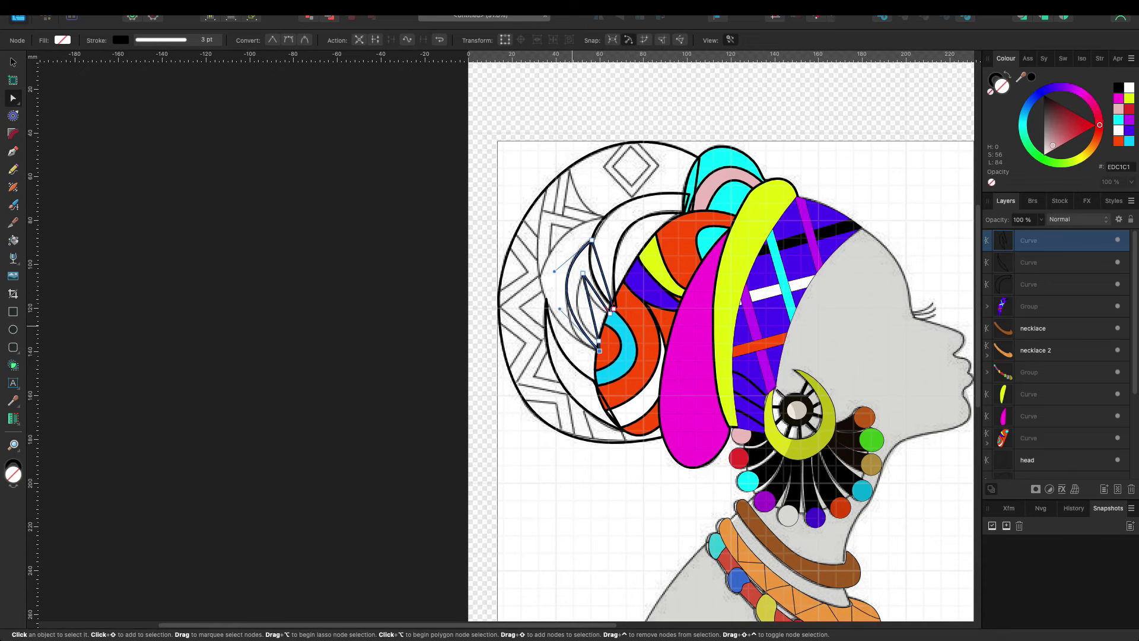
{"action": "left_click_drag", "start_coordinate": [559, 309], "coordinate": [556, 330]}
{"action": "left_click_drag", "start_coordinate": [593, 296], "coordinate": [578, 309]}
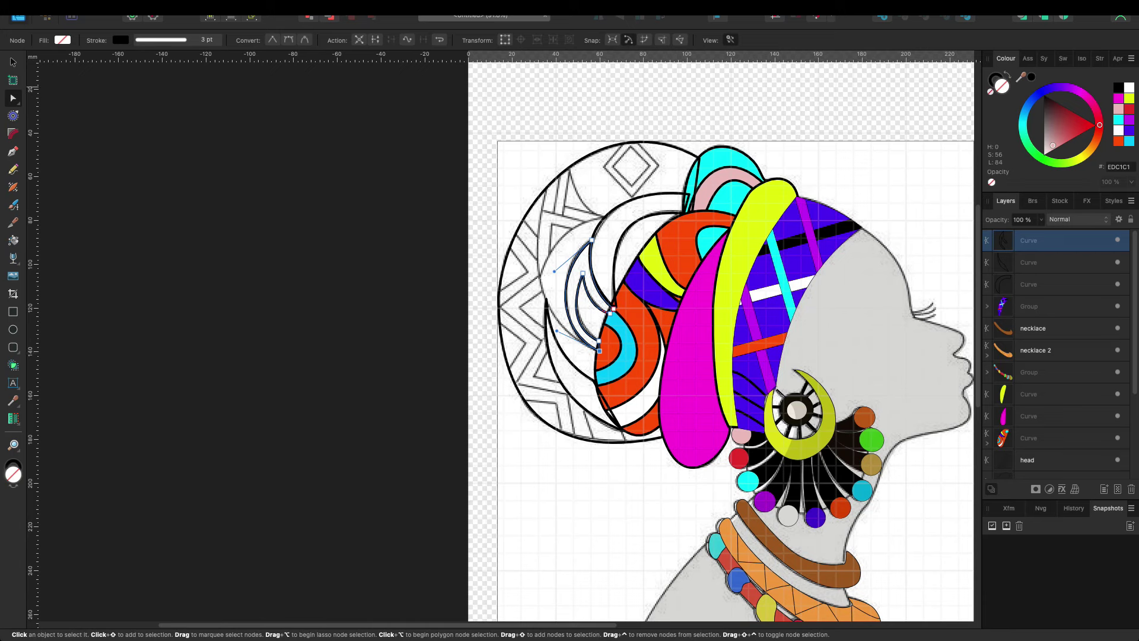
{"action": "key", "text": "v"}
{"action": "key", "text": "Escape"}
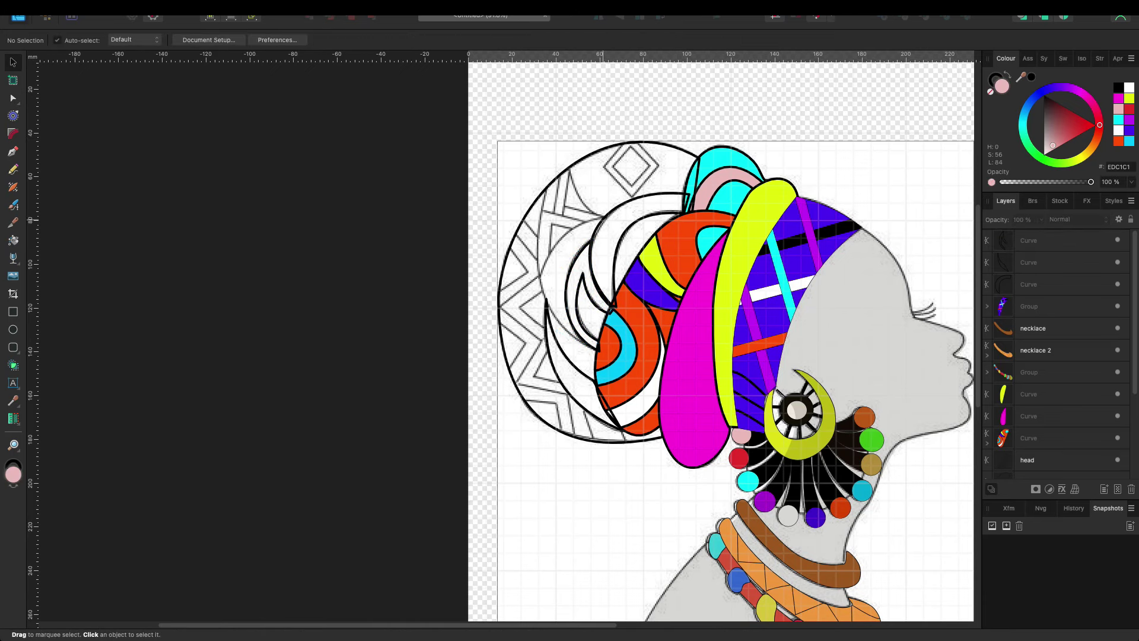
Step: Draw another fold curve in the bun and bow its segments leftward
{"action": "key", "text": "p"}
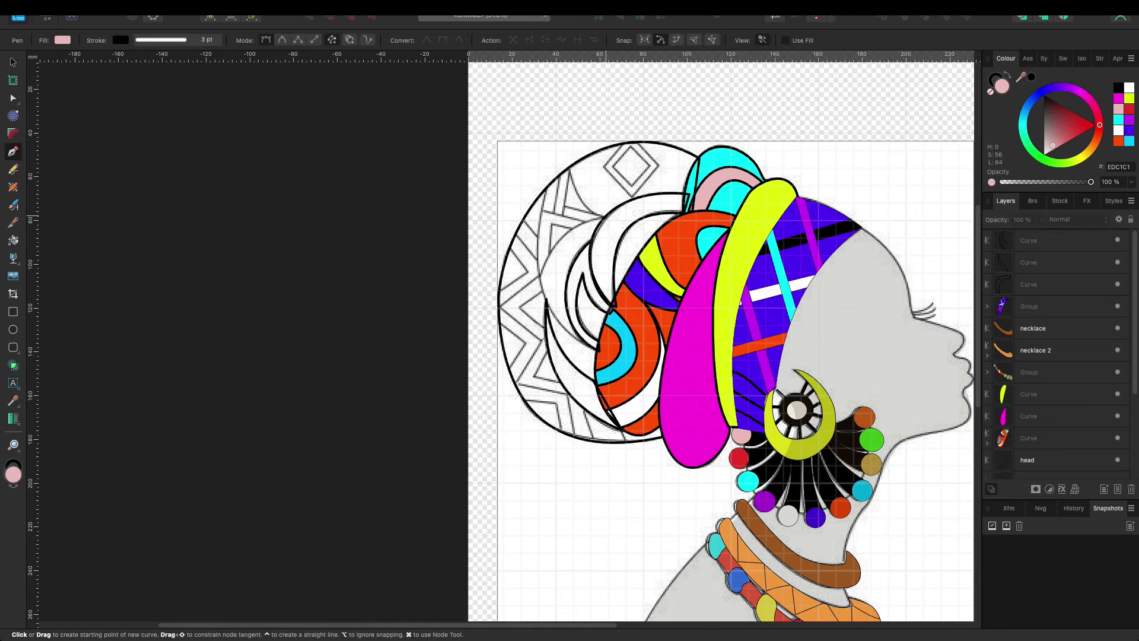
{"action": "left_click_drag", "start_coordinate": [606, 217], "coordinate": [599, 351]}
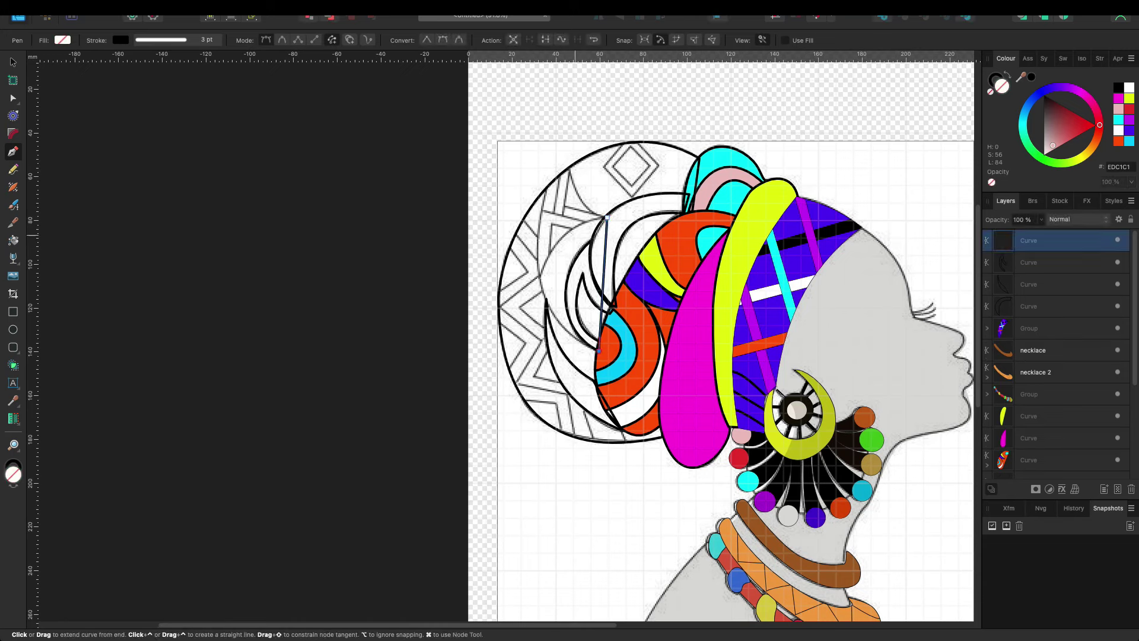
{"action": "left_click", "coordinate": [592, 241]}
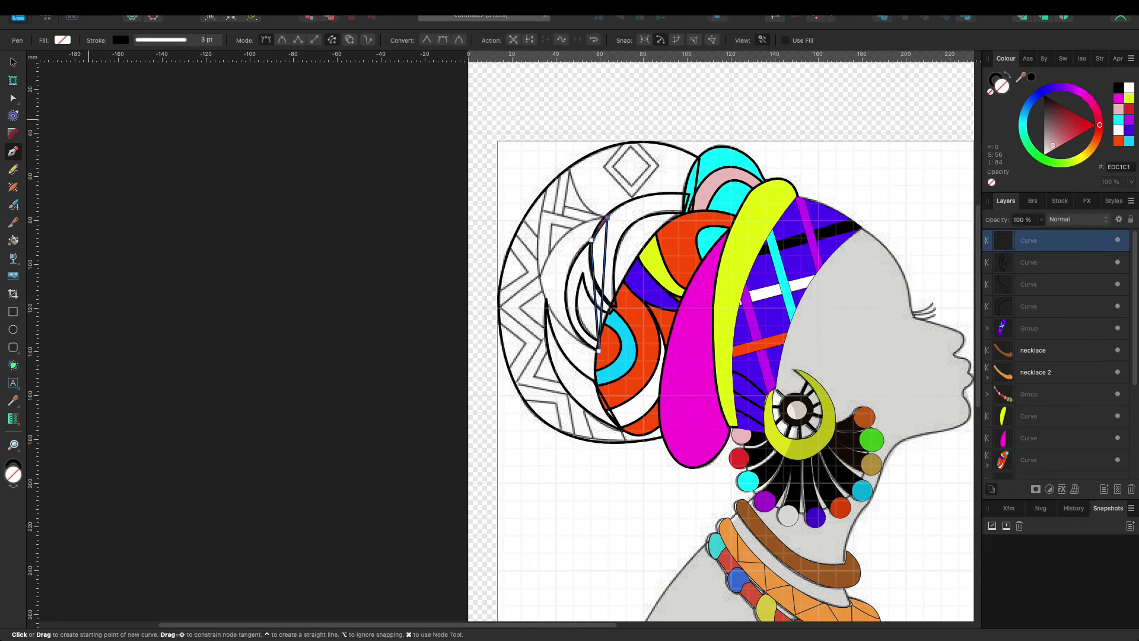
{"action": "key", "text": "a"}
{"action": "mouse_move", "coordinate": [596, 285]}
{"action": "left_mouse_down"}
{"action": "mouse_move", "coordinate": [549, 285]}
{"action": "mouse_move", "coordinate": [519, 230]}
{"action": "left_mouse_up"}
{"action": "left_click_drag", "start_coordinate": [536, 303], "coordinate": [523, 322]}
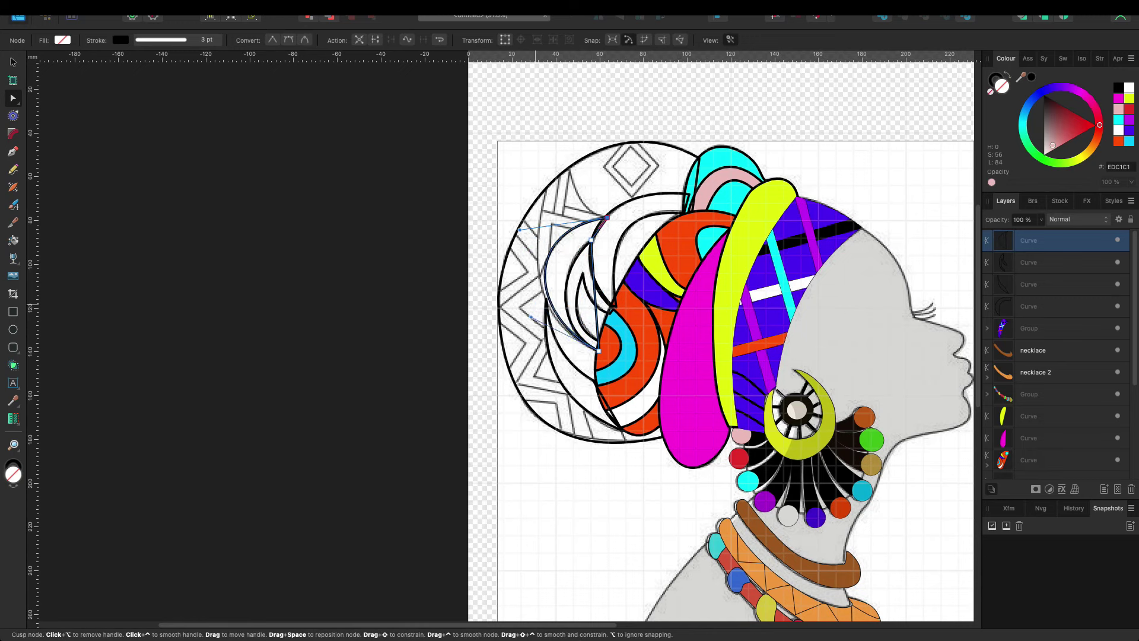
{"action": "left_click_drag", "start_coordinate": [594, 297], "coordinate": [567, 305]}
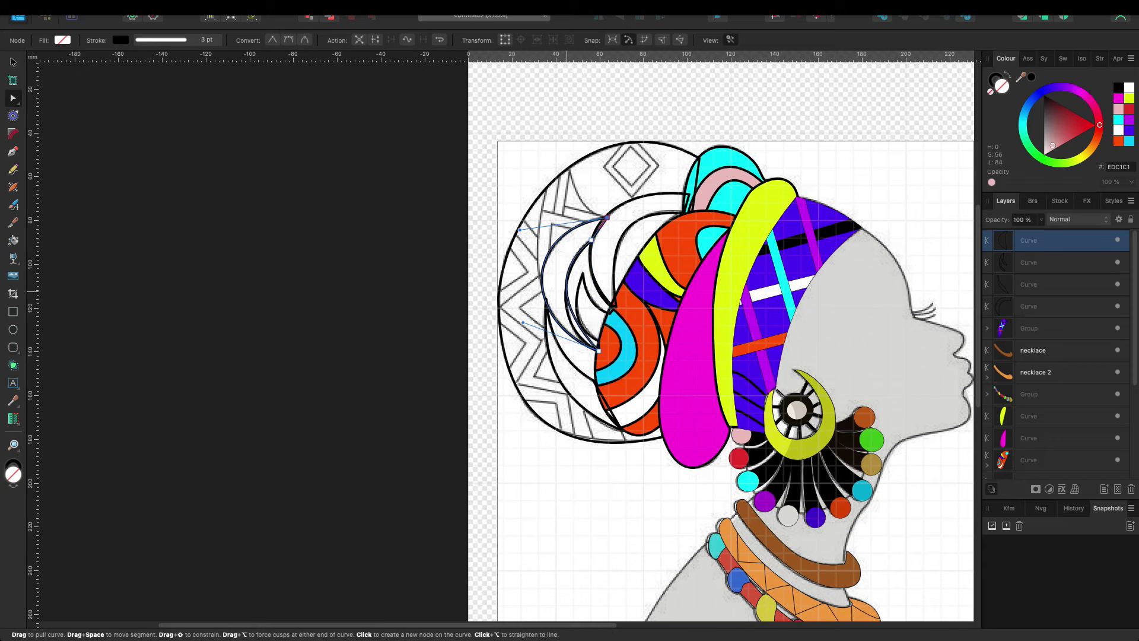
{"action": "left_click_drag", "start_coordinate": [567, 306], "coordinate": [553, 270]}
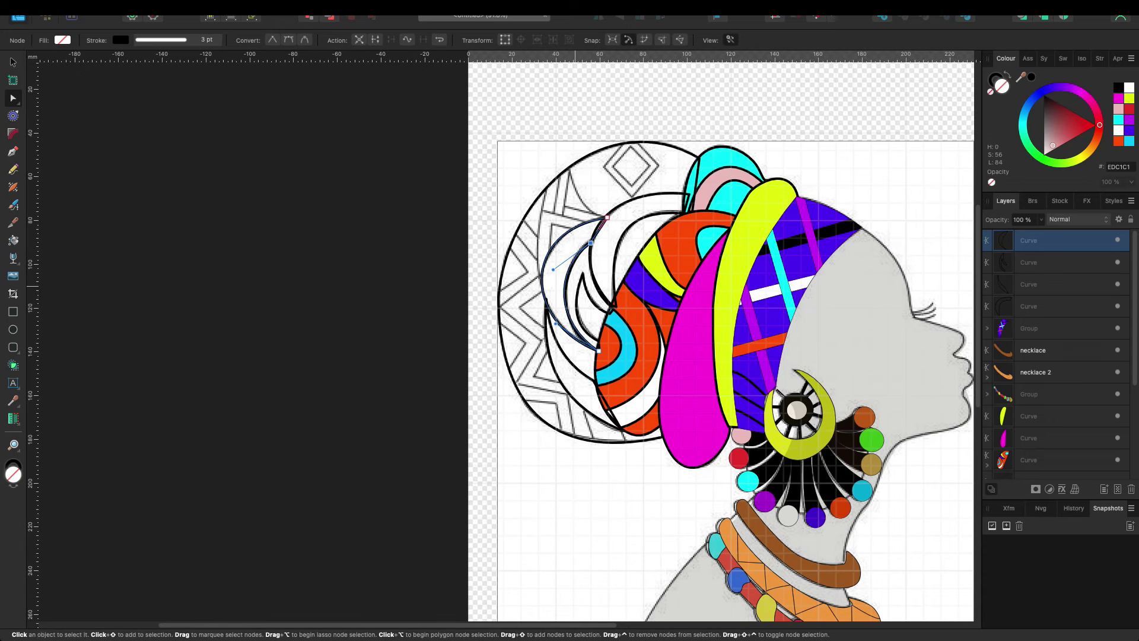
{"action": "key", "text": "Escape"}
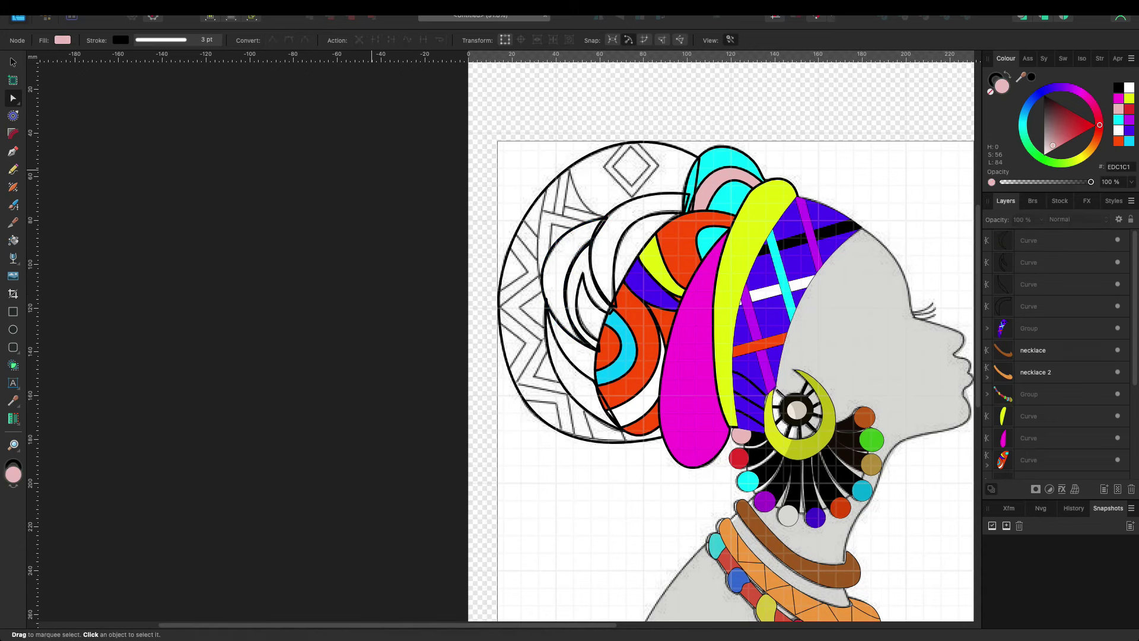
Step: Trace the small diamond at the top of the bun as a closed path
{"action": "key", "text": "p"}
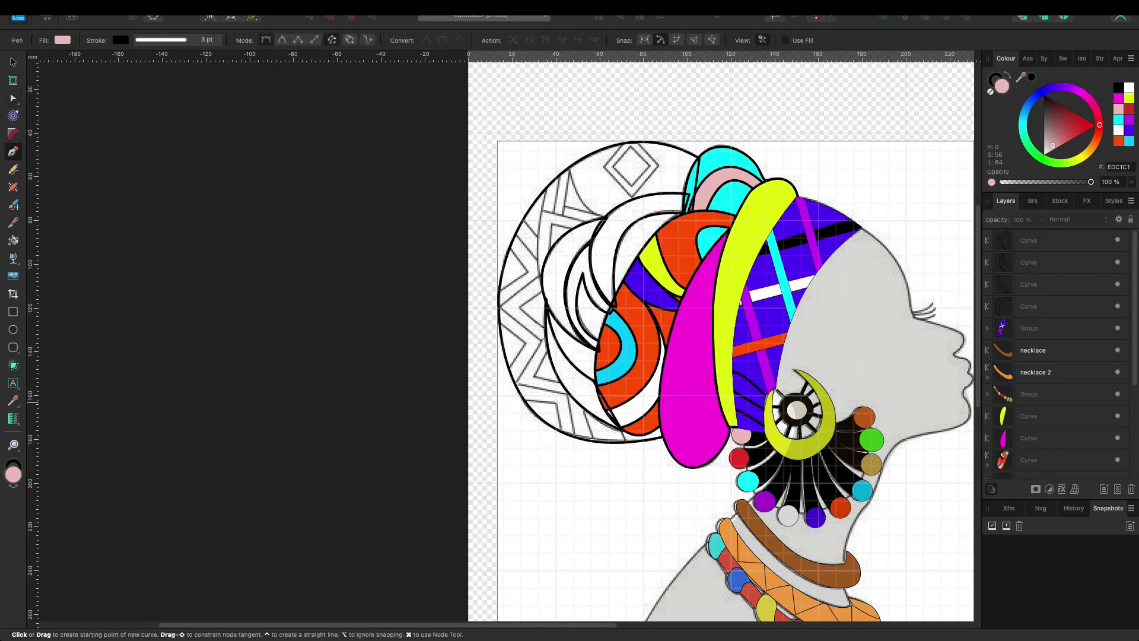
{"action": "left_click", "coordinate": [630, 146]}
{"action": "left_click", "coordinate": [614, 166]}
{"action": "left_click", "coordinate": [631, 185]}
{"action": "left_click", "coordinate": [650, 164]}
{"action": "left_click", "coordinate": [630, 146]}
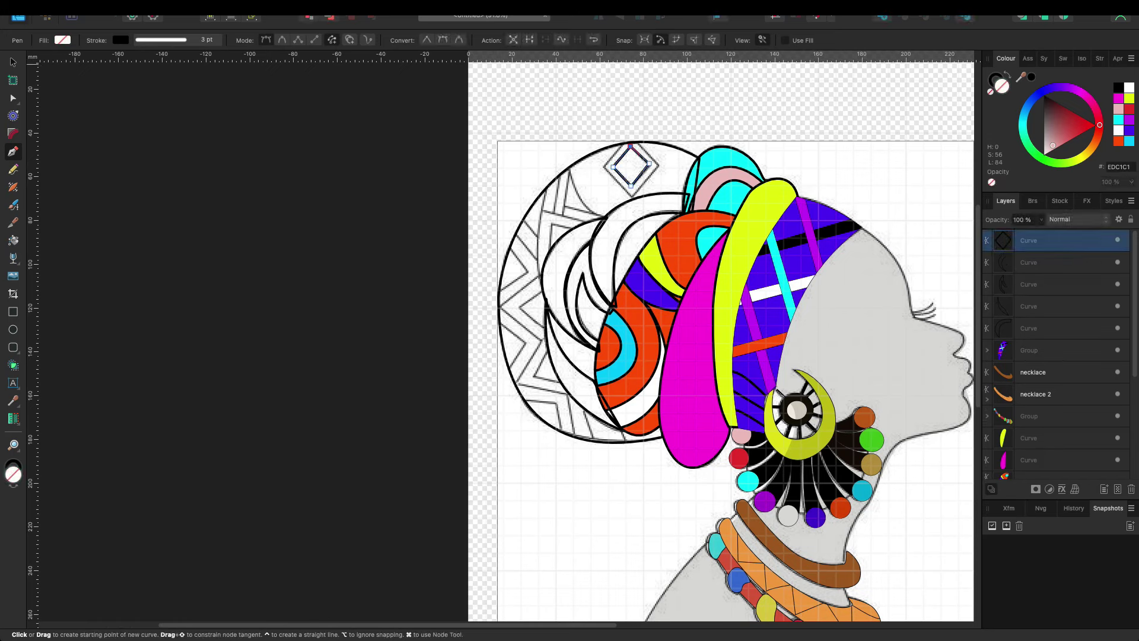
{"action": "key", "text": "Escape"}
{"action": "key", "text": "v"}
Step: Trace a second, slightly larger diamond outline around the first one
{"action": "key", "text": "p"}
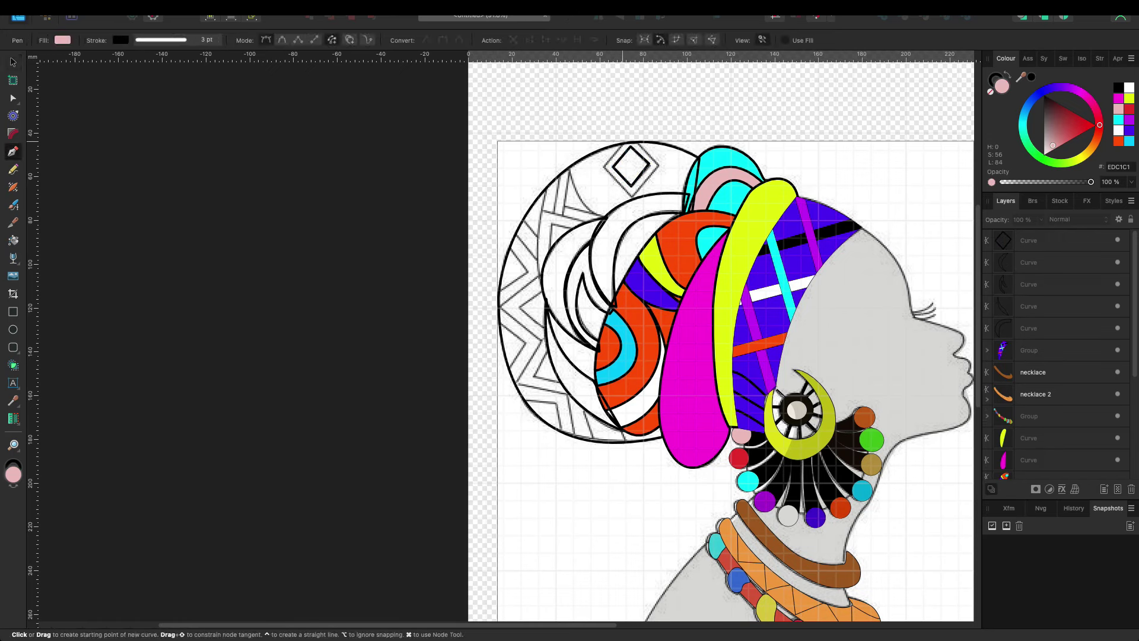
{"action": "left_click", "coordinate": [622, 143]}
{"action": "left_click", "coordinate": [603, 167]}
{"action": "left_click", "coordinate": [658, 165]}
{"action": "left_click", "coordinate": [622, 142]}
{"action": "key", "text": "v"}
{"action": "key", "text": "Escape"}
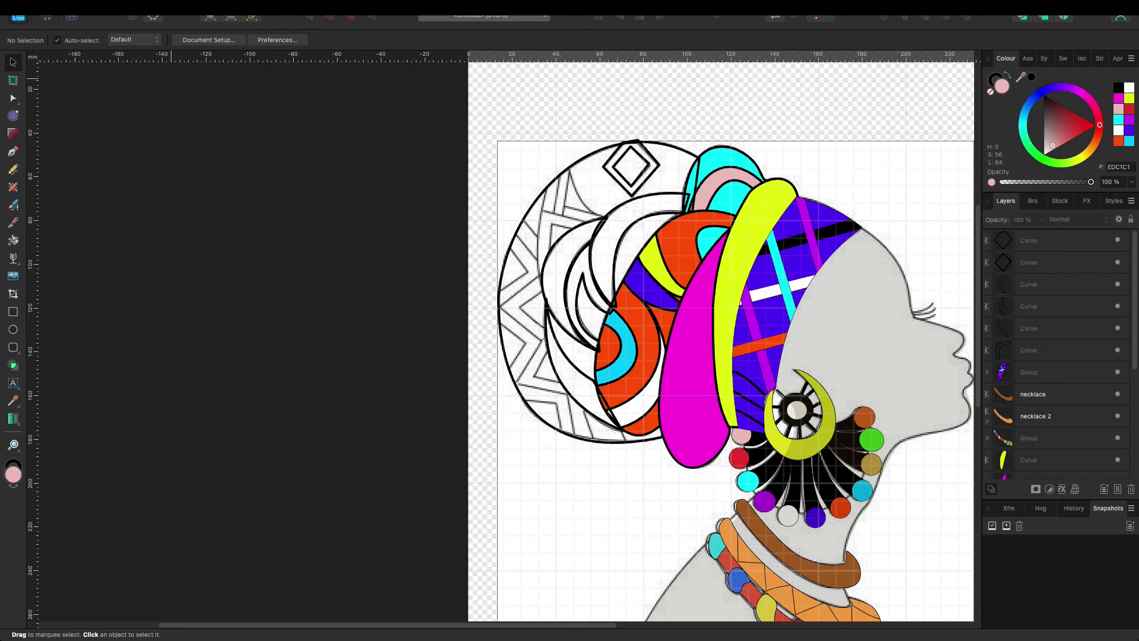
{"action": "left_click", "coordinate": [13, 151]}
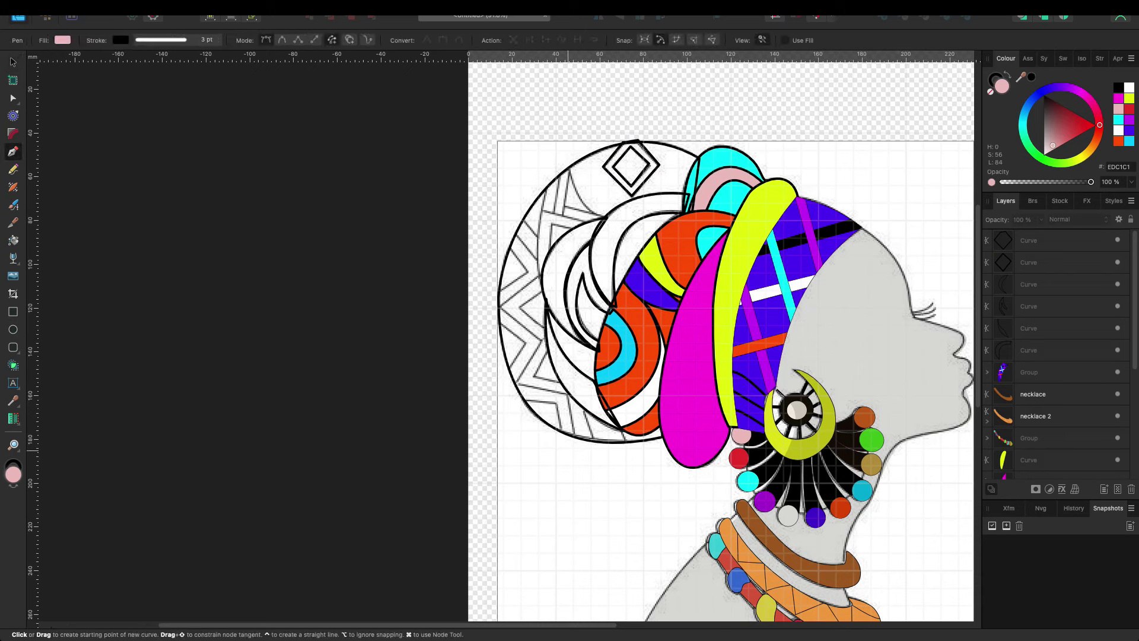
Step: Trace a zigzag up the triangle pattern on the bun's left edge
{"action": "left_click", "coordinate": [574, 435]}
{"action": "left_click", "coordinate": [568, 394]}
{"action": "left_click", "coordinate": [515, 382]}
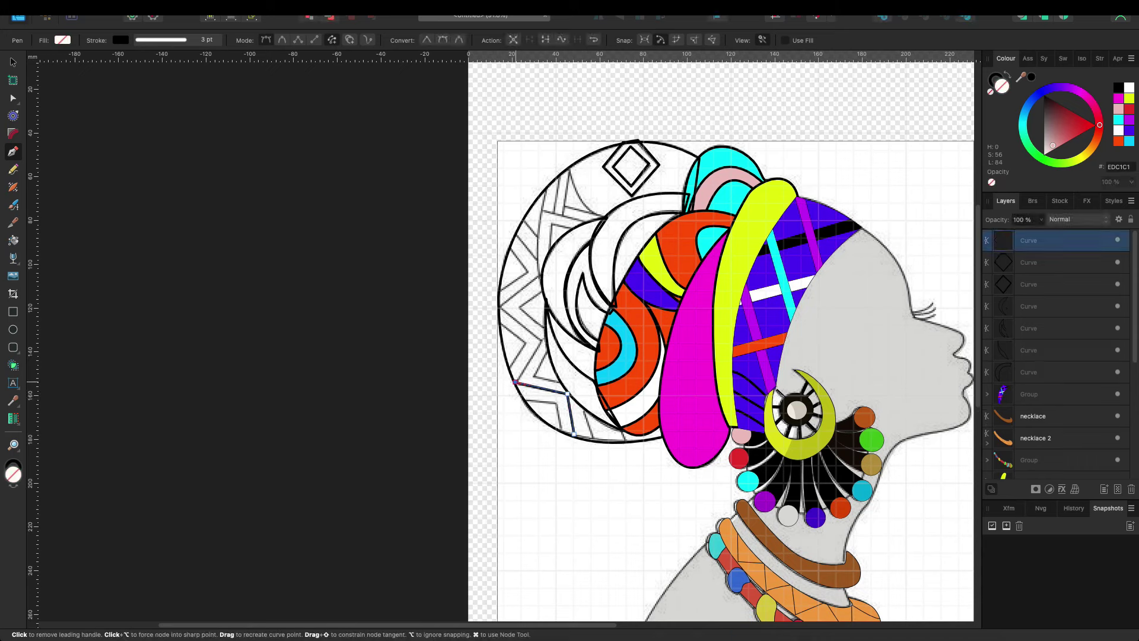
{"action": "left_click", "coordinate": [542, 340]}
{"action": "left_click", "coordinate": [501, 307]}
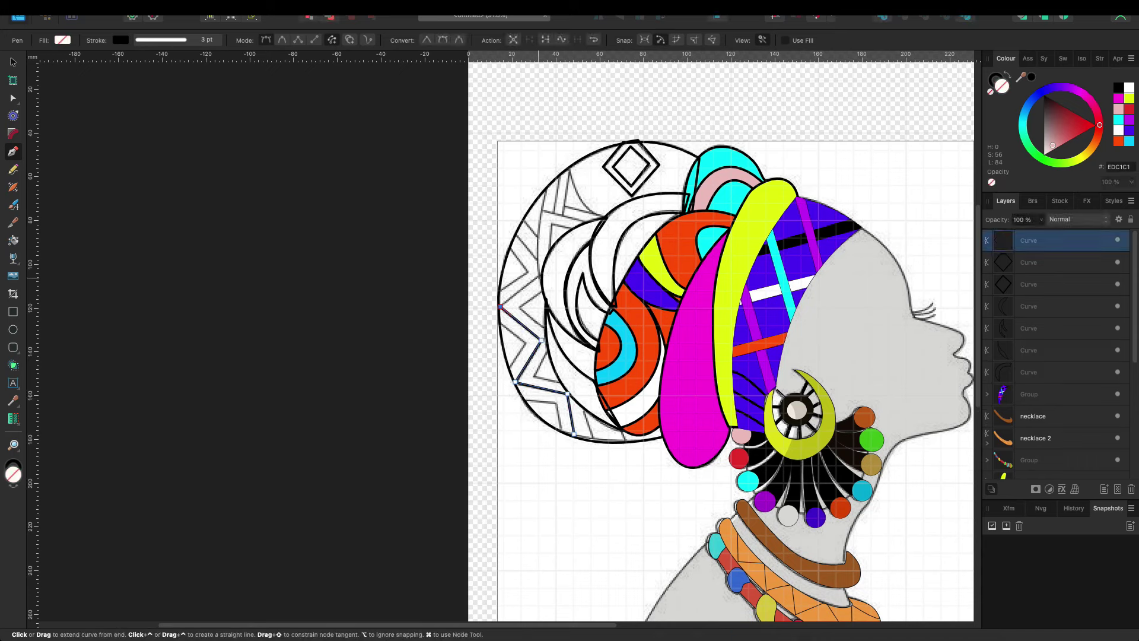
{"action": "left_click", "coordinate": [539, 275]}
{"action": "left_click", "coordinate": [515, 233]}
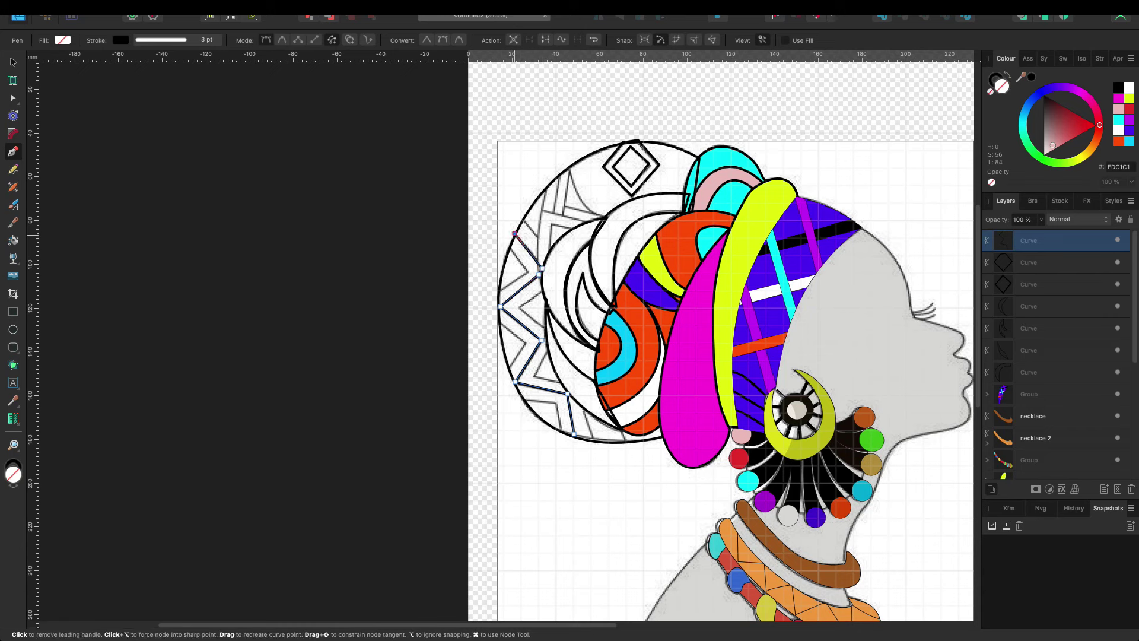
Step: Continue the zigzag back down to the bottom and finish the path
{"action": "left_click", "coordinate": [508, 247]}
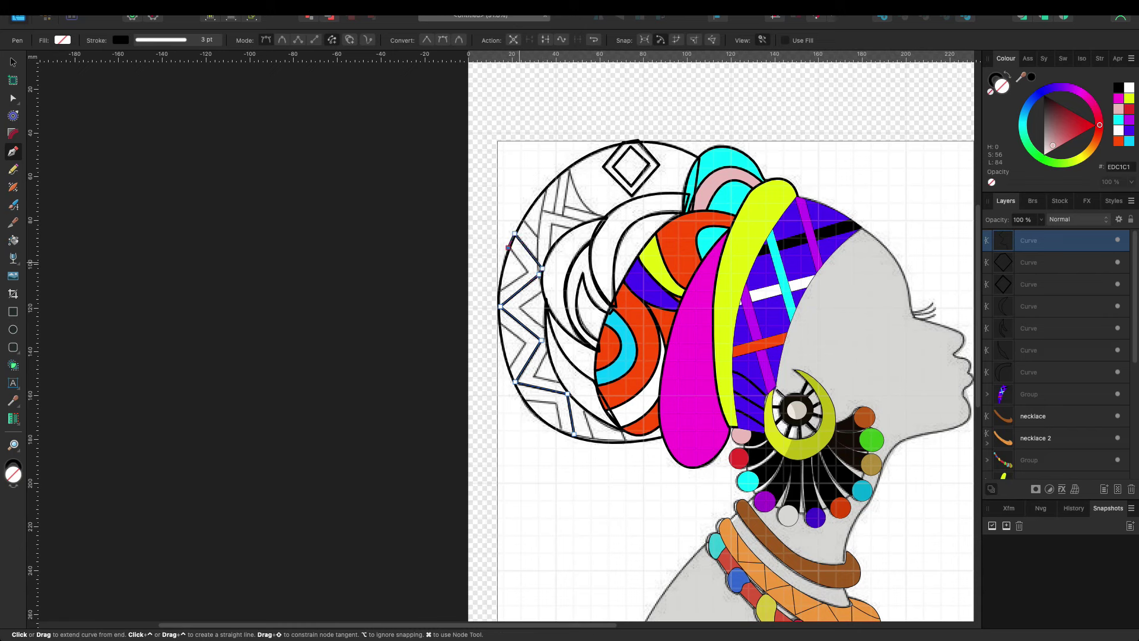
{"action": "left_click", "coordinate": [527, 272]}
{"action": "left_click", "coordinate": [498, 289]}
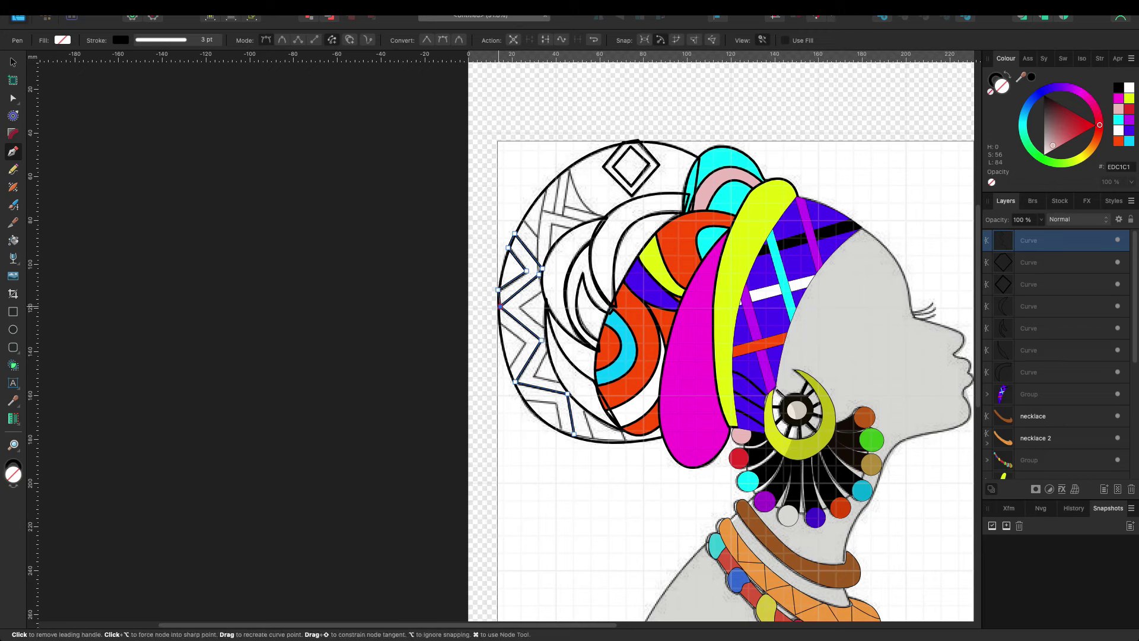
{"action": "left_click", "coordinate": [500, 324]}
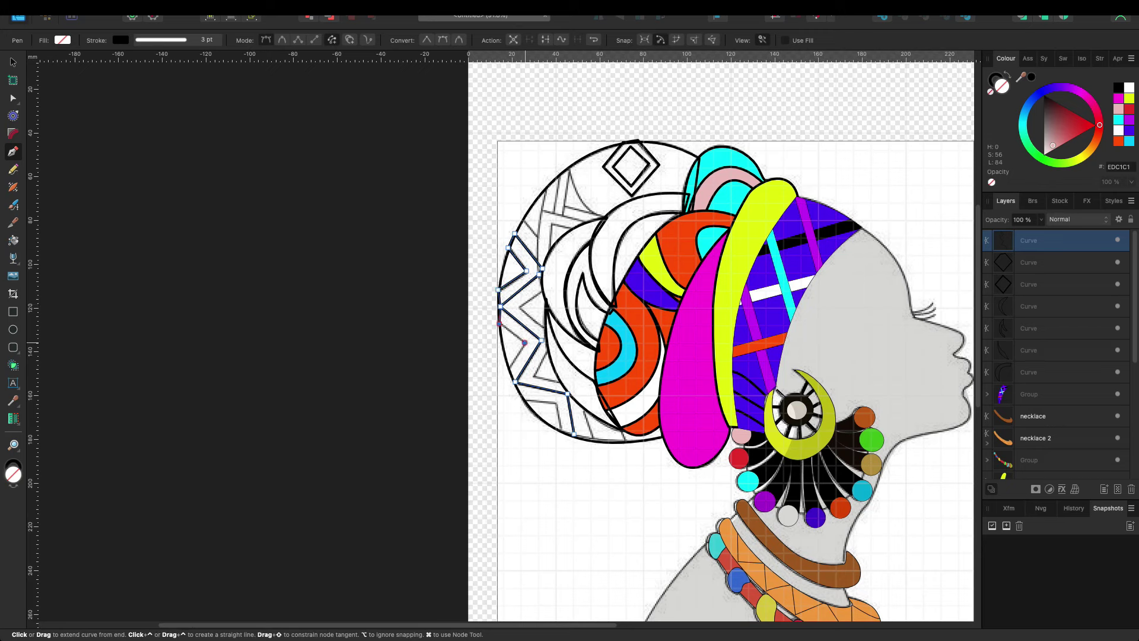
{"action": "left_click", "coordinate": [508, 367]}
{"action": "left_click", "coordinate": [555, 404]}
{"action": "left_click", "coordinate": [561, 428]}
{"action": "key", "text": "Escape"}
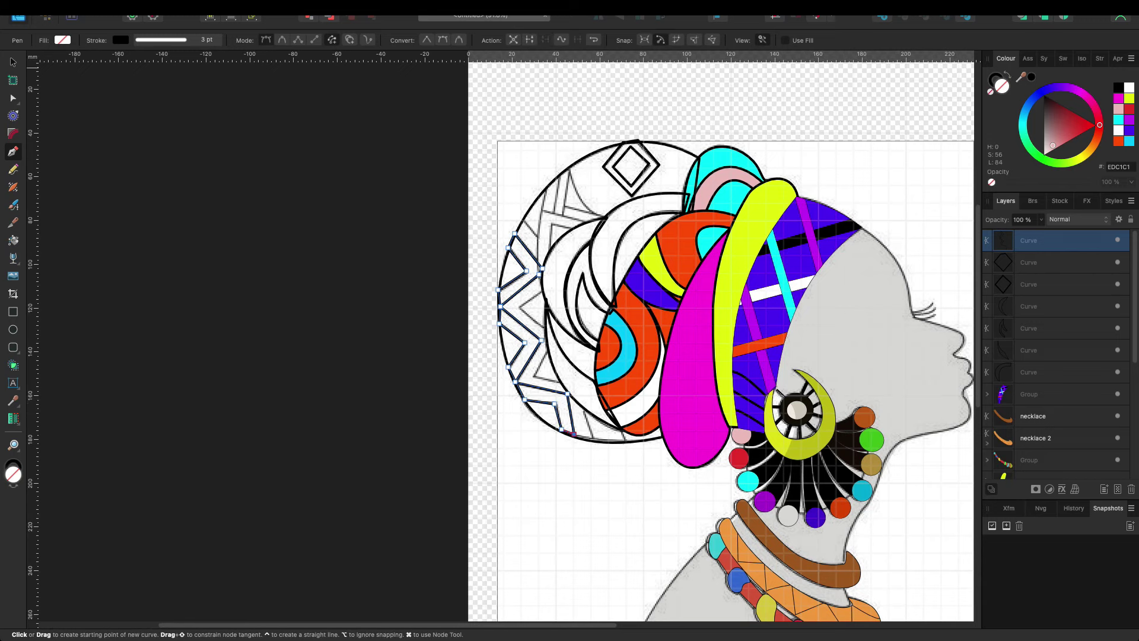
{"action": "key", "text": "v"}
{"action": "left_click", "coordinate": [171, 201]}
{"action": "scroll", "coordinate": [552, 193], "scroll_direction": "up", "scroll_amount": 1}
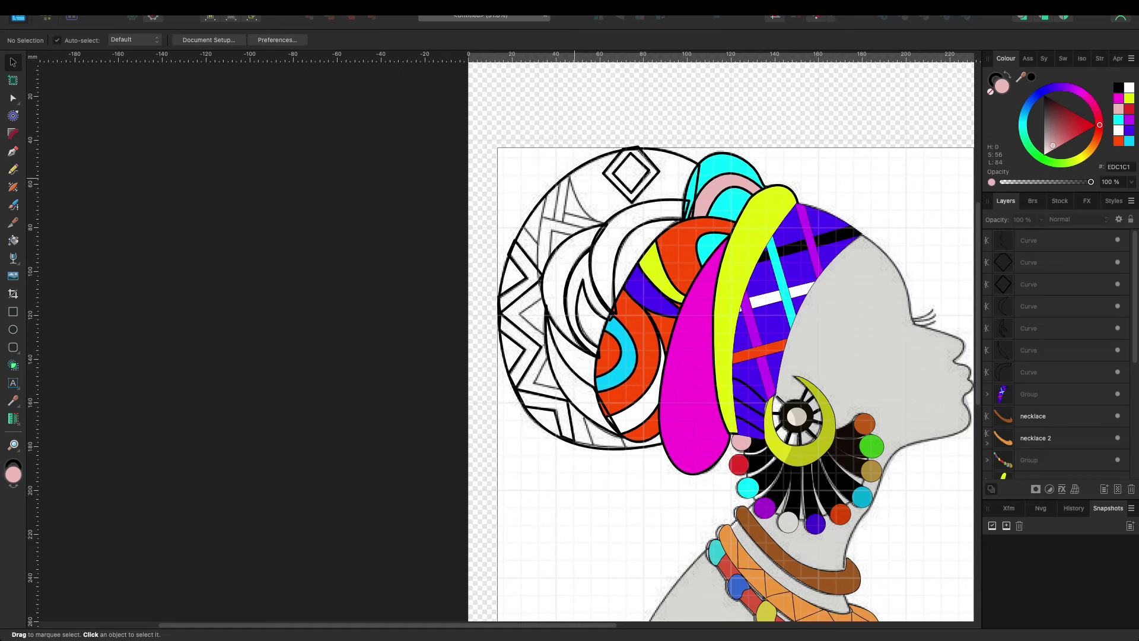
Step: Draw a short two-node stroke in the upper bun pattern
{"action": "key", "text": "p"}
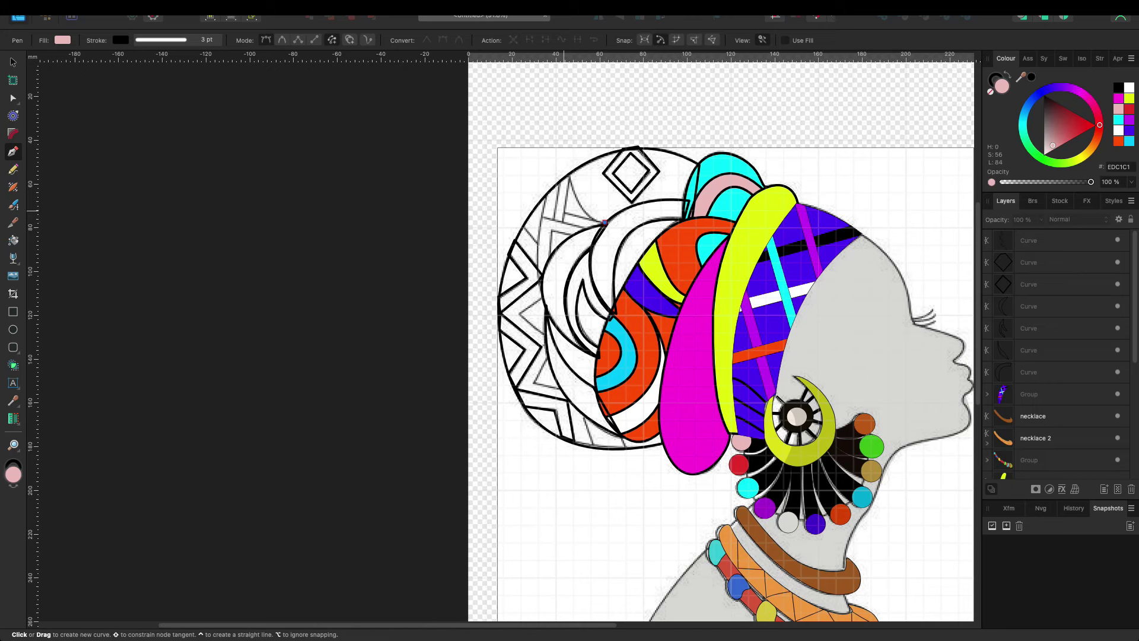
{"action": "left_click", "coordinate": [603, 223]}
{"action": "left_click", "coordinate": [562, 213]}
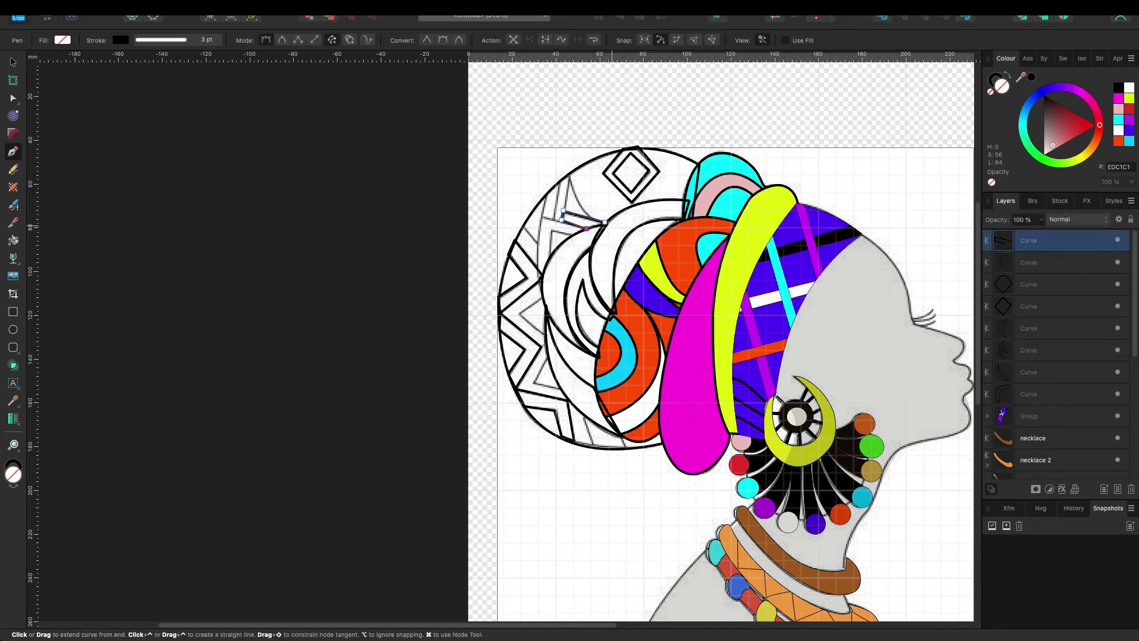
{"action": "key", "text": "v"}
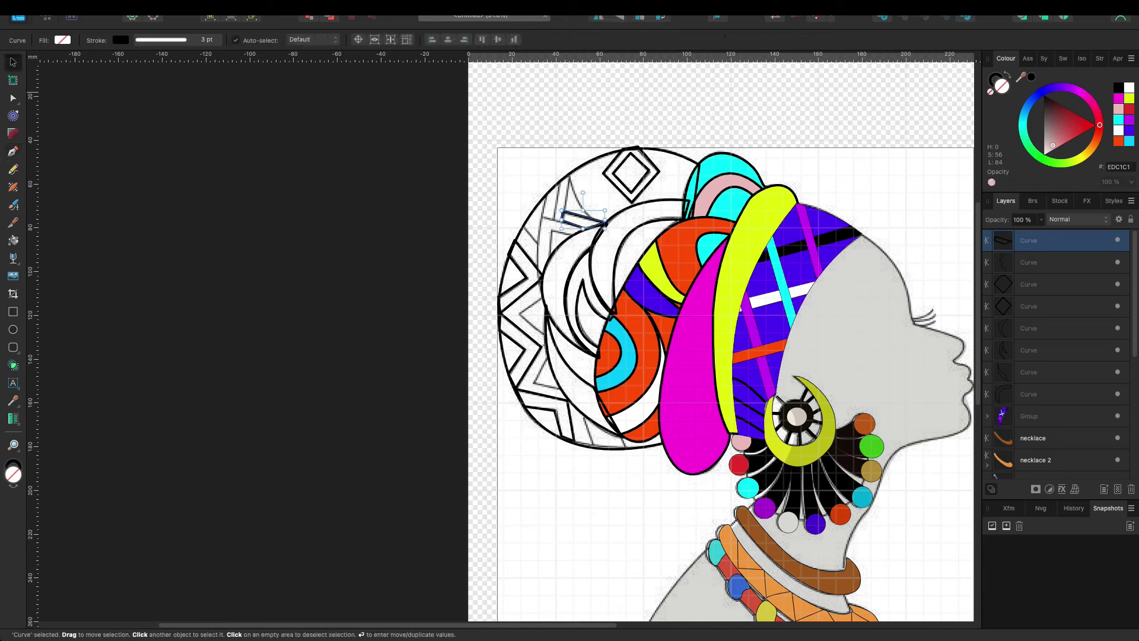
{"action": "key", "text": "Escape"}
Step: Draw a five-node stroke along the upper-left triangles
{"action": "key", "text": "p"}
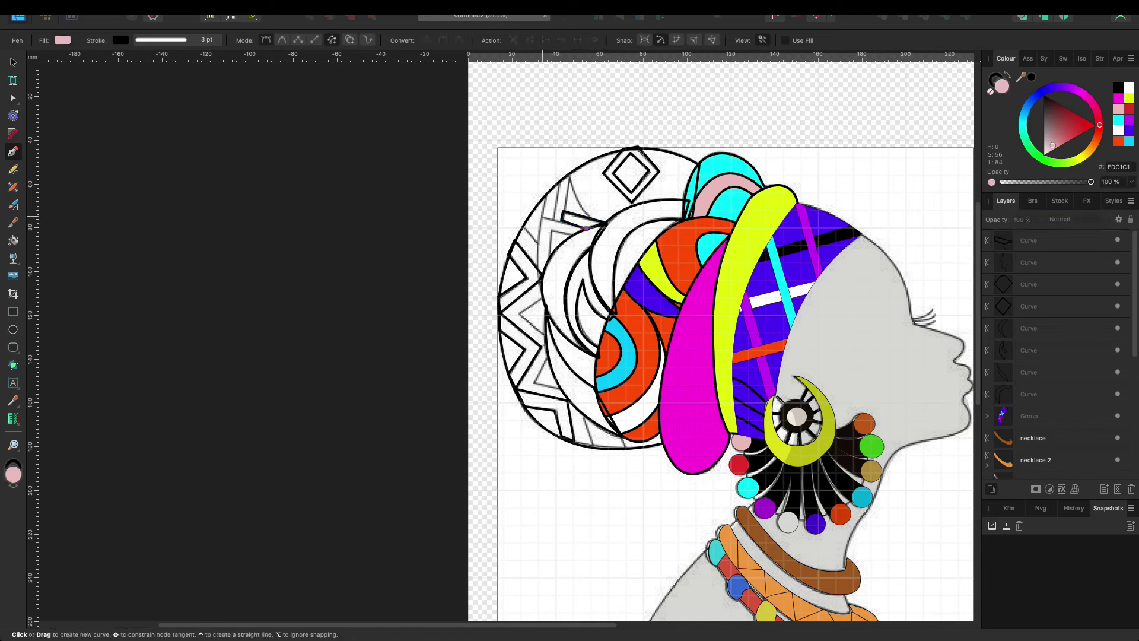
{"action": "left_click", "coordinate": [585, 228]}
{"action": "left_click", "coordinate": [542, 218]}
{"action": "left_click", "coordinate": [537, 266]}
{"action": "left_click", "coordinate": [551, 253]}
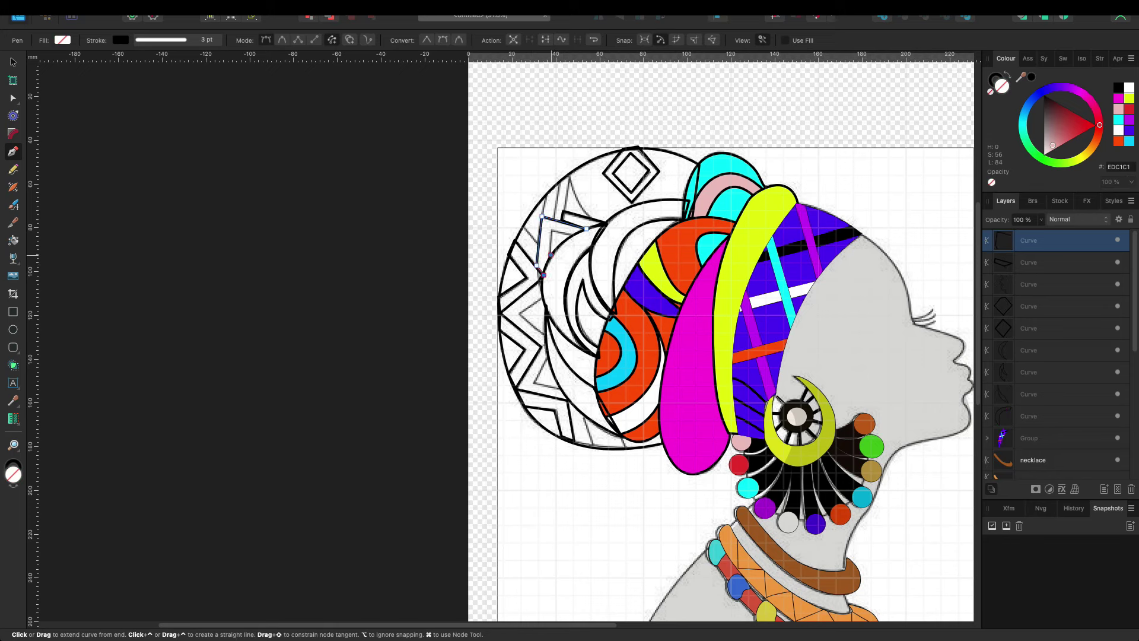
{"action": "left_click", "coordinate": [551, 228]}
{"action": "key", "text": "v"}
{"action": "key", "text": "Escape"}
Step: Draw a small closed shape on the upper-left pattern
{"action": "key", "text": "p"}
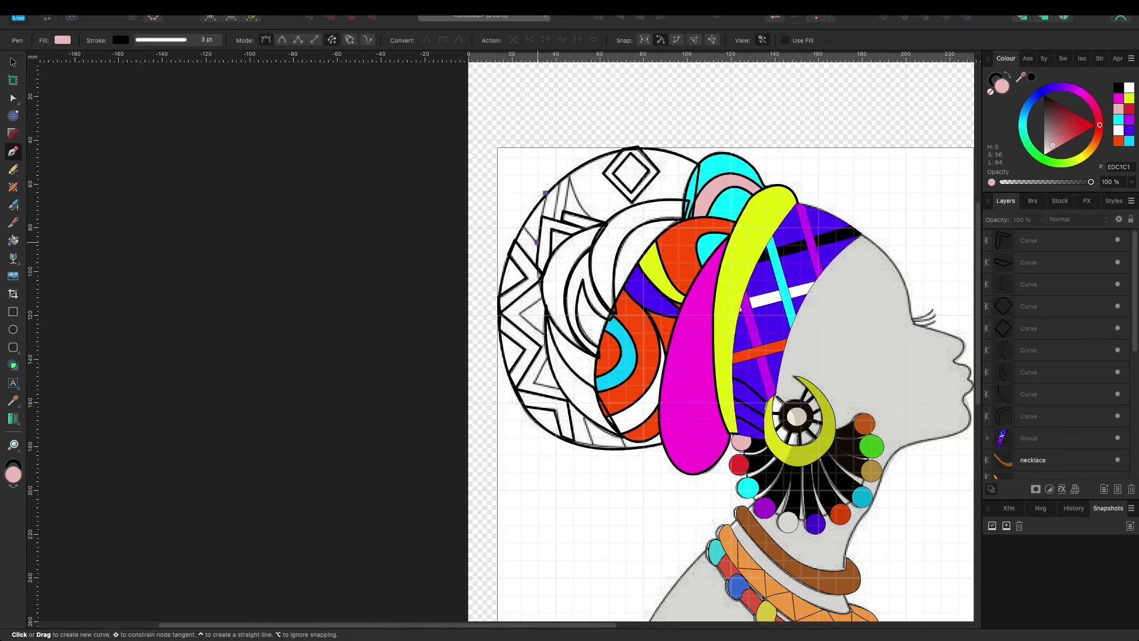
{"action": "left_click", "coordinate": [545, 194]}
{"action": "left_click", "coordinate": [537, 242]}
{"action": "left_click", "coordinate": [544, 194]}
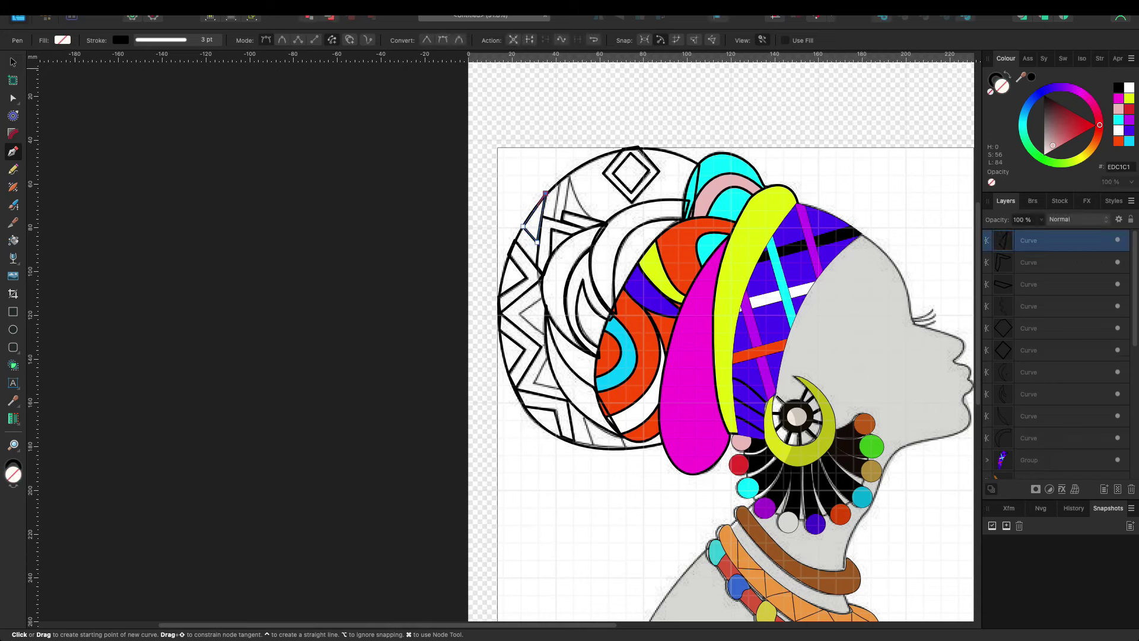
{"action": "key", "text": "v"}
{"action": "key", "text": "Escape"}
Step: Draw a thin closed triangular shape near the bun's top
{"action": "key", "text": "p"}
{"action": "left_click", "coordinate": [558, 180]}
{"action": "left_click", "coordinate": [554, 219]}
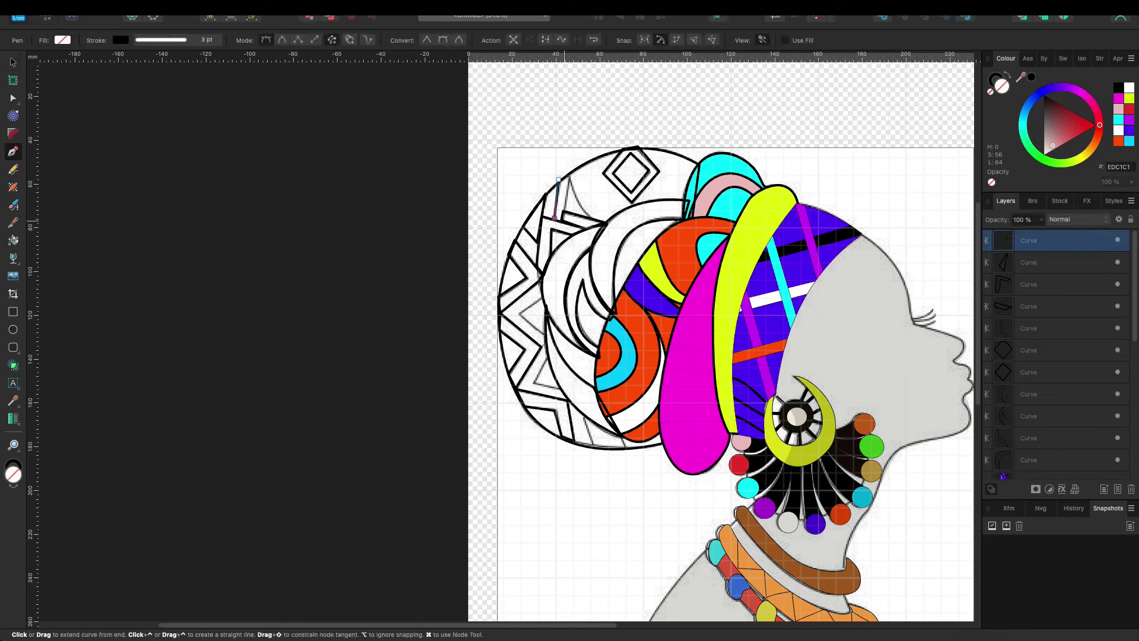
{"action": "left_click", "coordinate": [570, 172]}
{"action": "left_click", "coordinate": [557, 179]}
{"action": "left_click", "coordinate": [113, 111]}
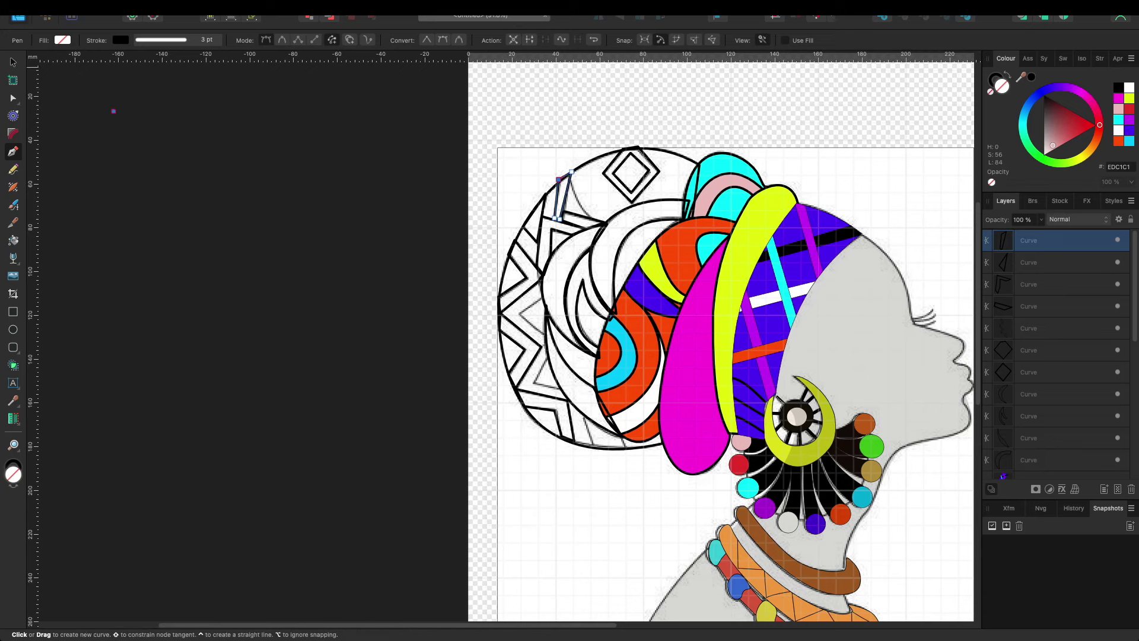
{"action": "key", "text": "v"}
{"action": "key", "text": "Escape"}
Step: Draw a line near the bun's top edge and bend it into a curve
{"action": "key", "text": "p"}
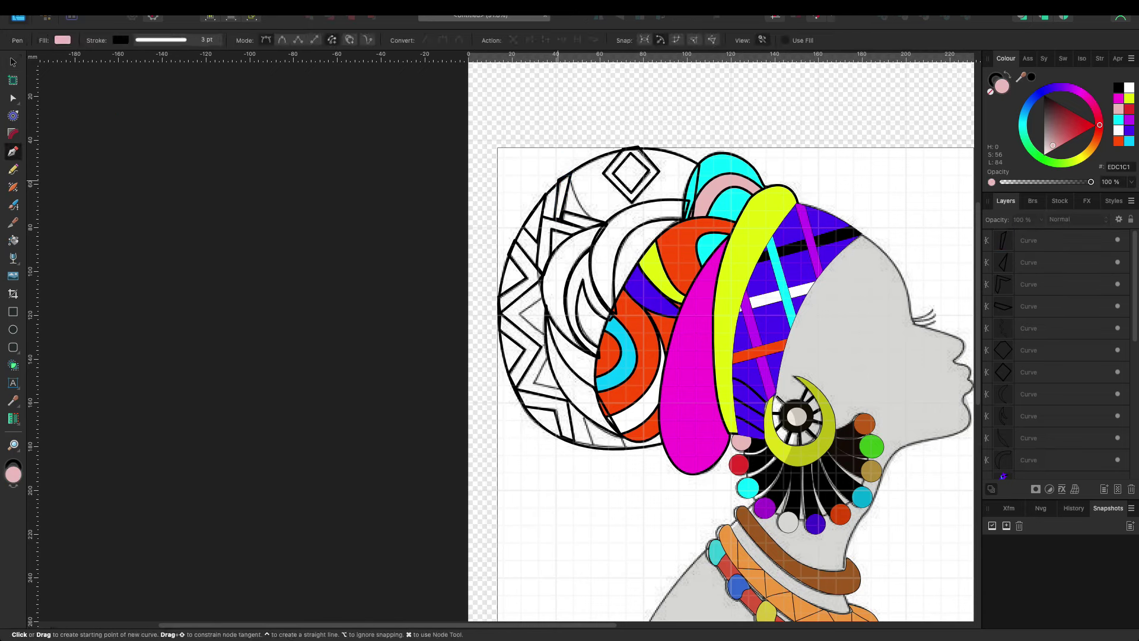
{"action": "left_click", "coordinate": [575, 168]}
{"action": "left_click", "coordinate": [592, 216]}
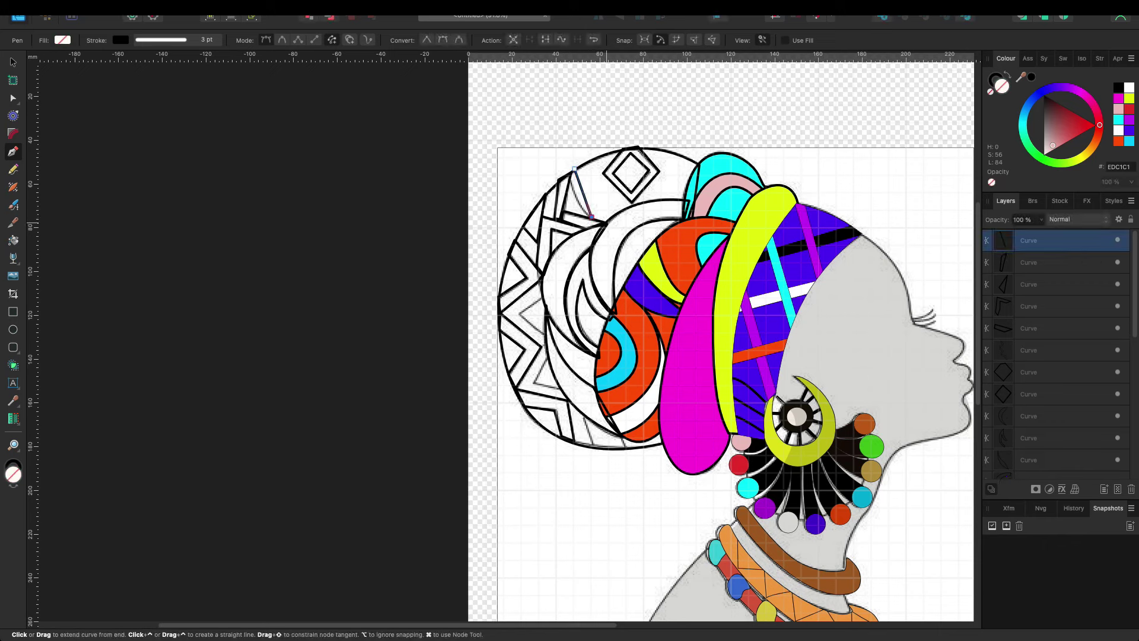
{"action": "key", "text": "a"}
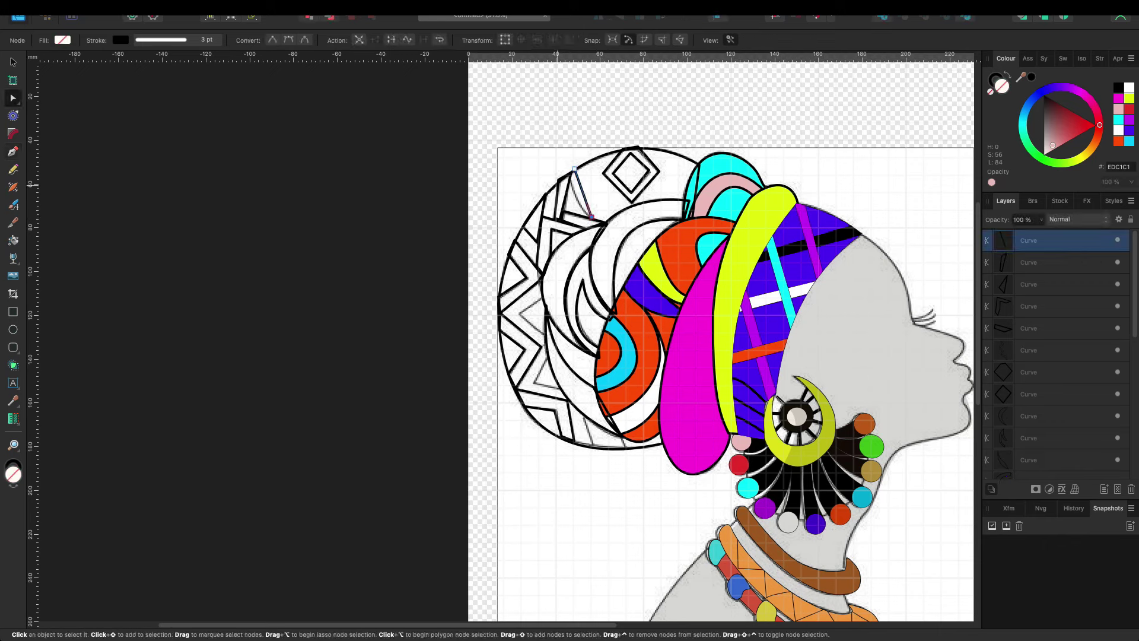
{"action": "left_click_drag", "start_coordinate": [582, 192], "coordinate": [575, 195]}
{"action": "left_click", "coordinate": [381, 260]}
Step: Trace a closed zigzag down the bun's lower-left triangles to the bottom and back
{"action": "key", "text": "v"}
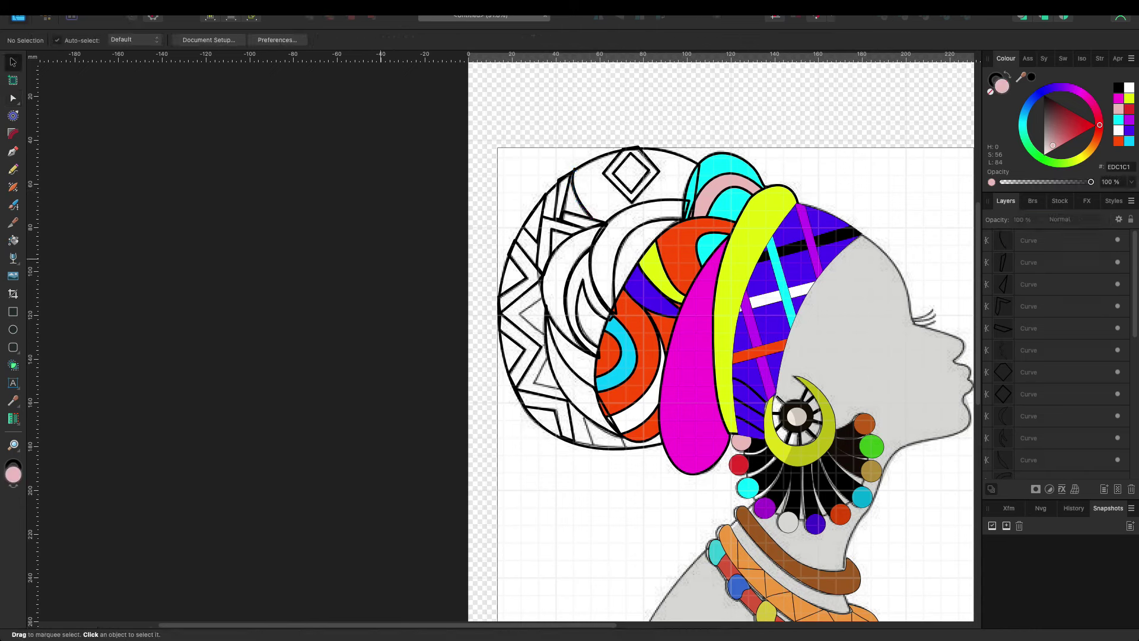
{"action": "key", "text": "p"}
{"action": "left_click", "coordinate": [543, 295]}
{"action": "left_click", "coordinate": [519, 313]}
{"action": "left_click", "coordinate": [545, 331]}
{"action": "left_click", "coordinate": [549, 356]}
{"action": "left_click", "coordinate": [534, 381]}
{"action": "left_click", "coordinate": [562, 389]}
{"action": "left_click", "coordinate": [577, 400]}
{"action": "left_click", "coordinate": [593, 444]}
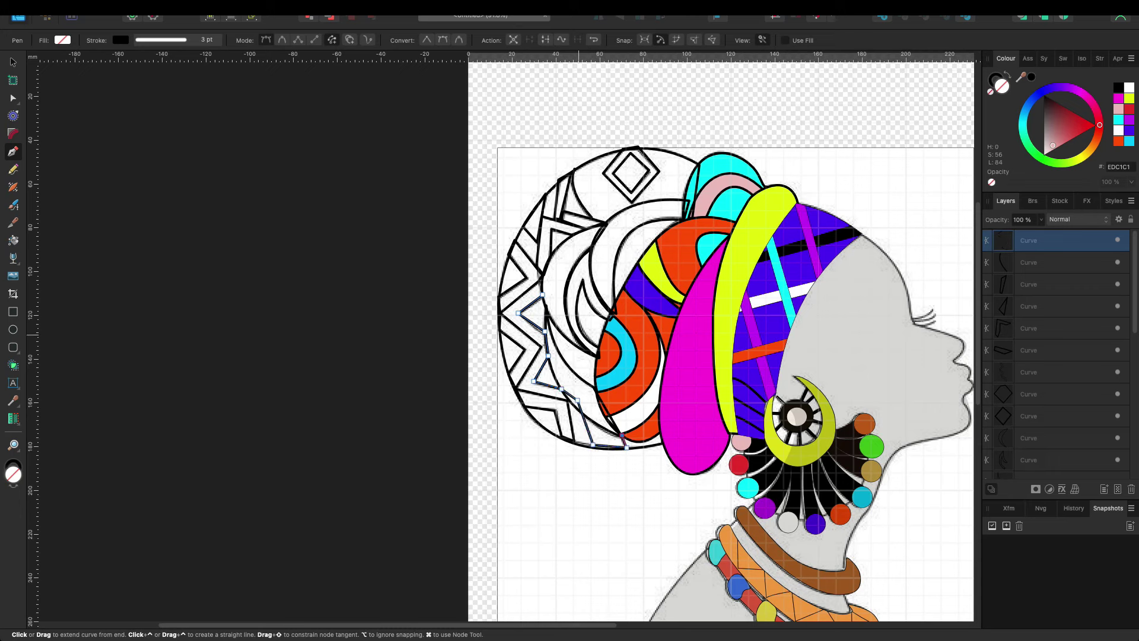
{"action": "left_click", "coordinate": [586, 365]}
{"action": "left_click", "coordinate": [556, 287]}
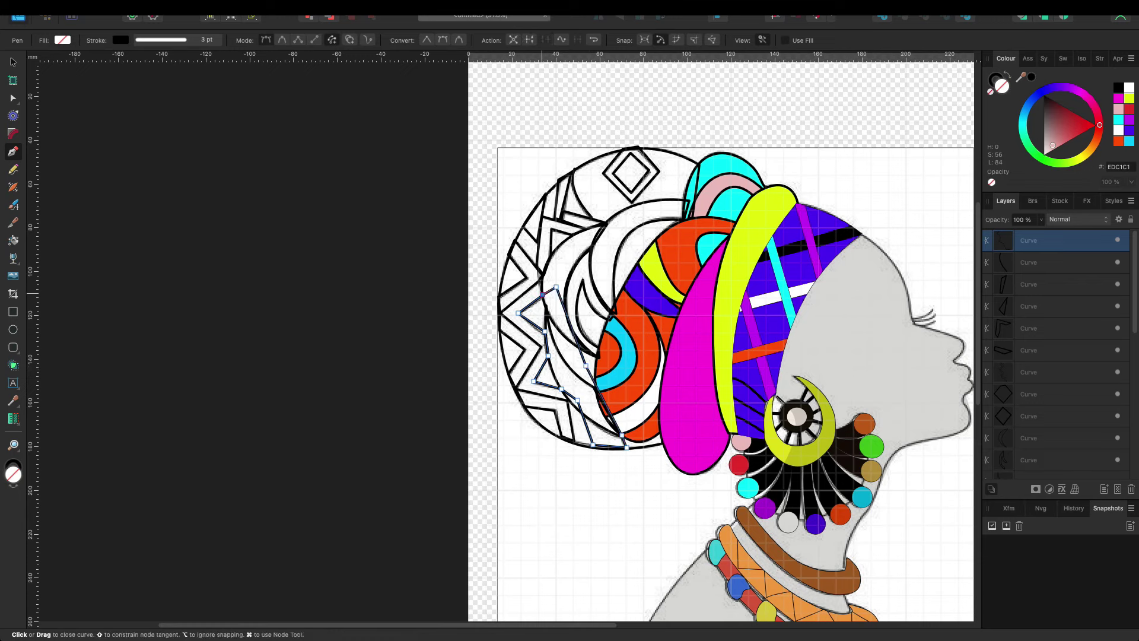
{"action": "key", "text": "v"}
{"action": "left_click", "coordinate": [406, 240]}
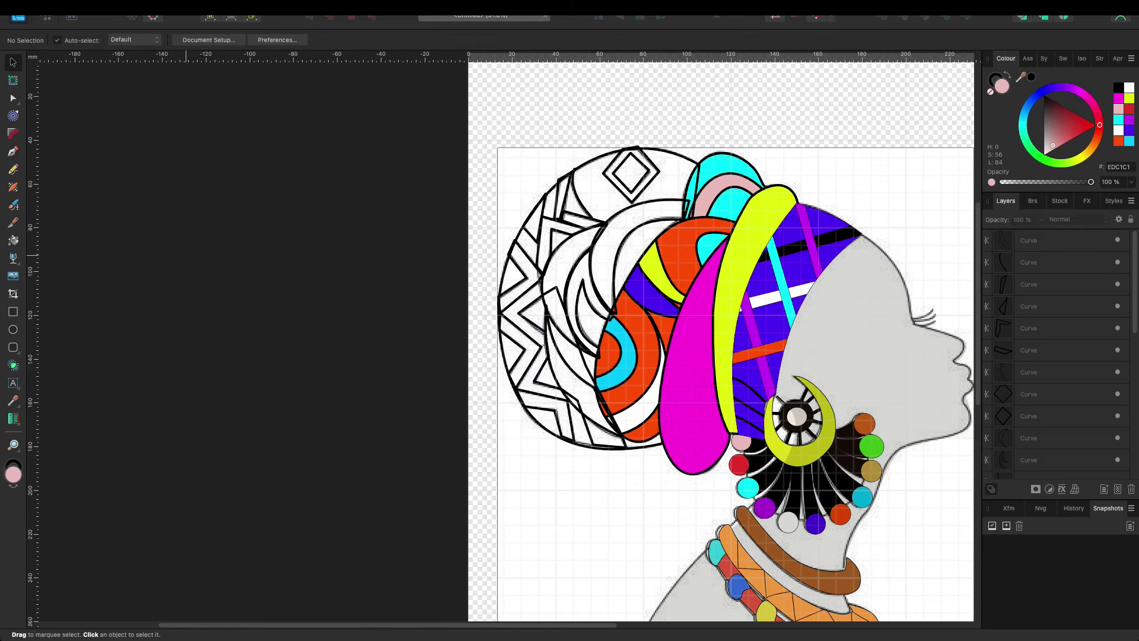
{"action": "left_click", "coordinate": [517, 356]}
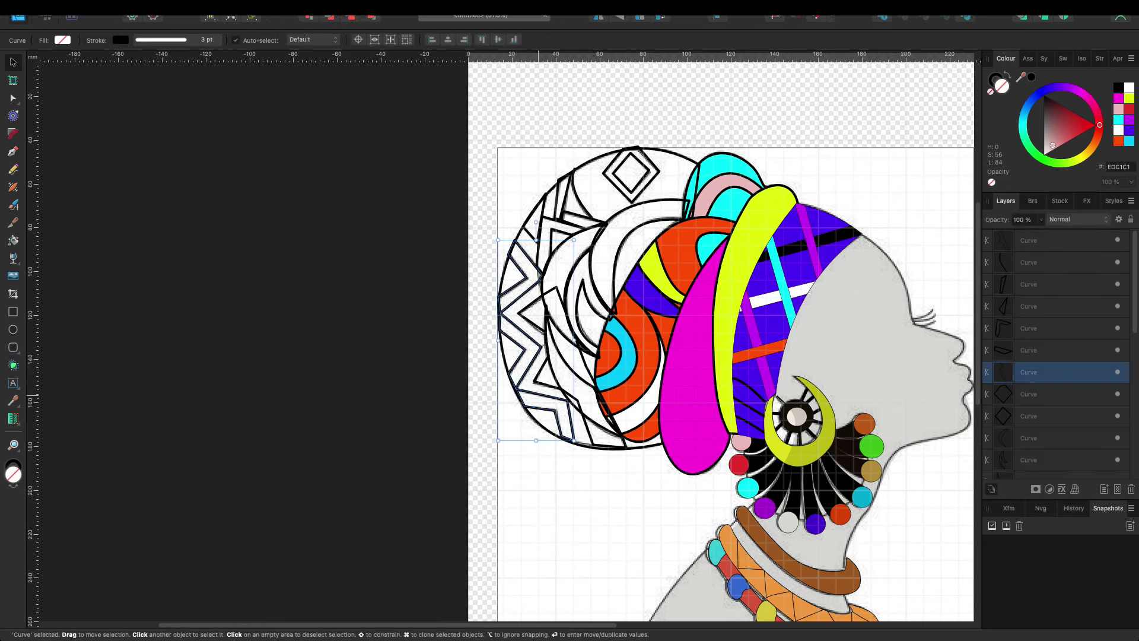
{"action": "left_click", "coordinate": [1052, 144]}
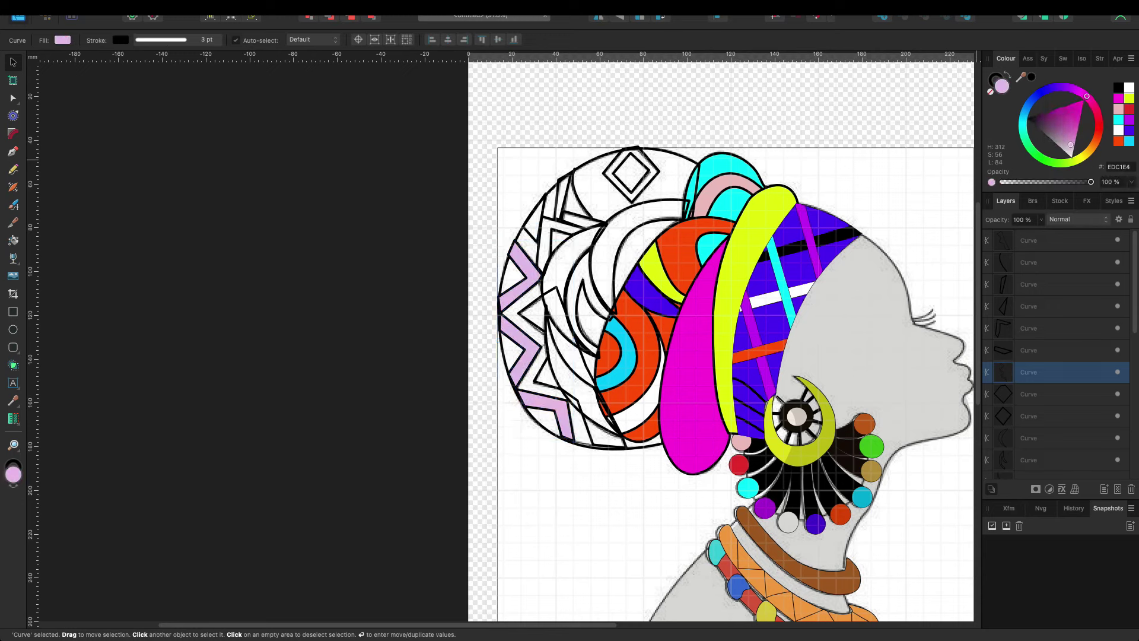
{"action": "left_click", "coordinate": [1129, 109]}
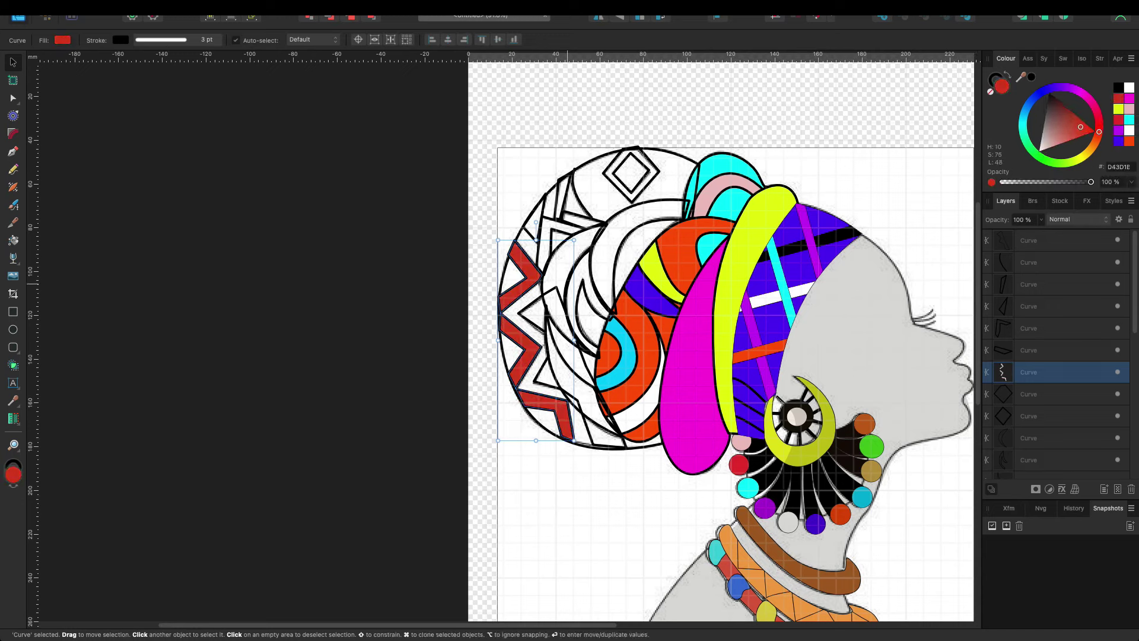
{"action": "left_click", "coordinate": [736, 611]}
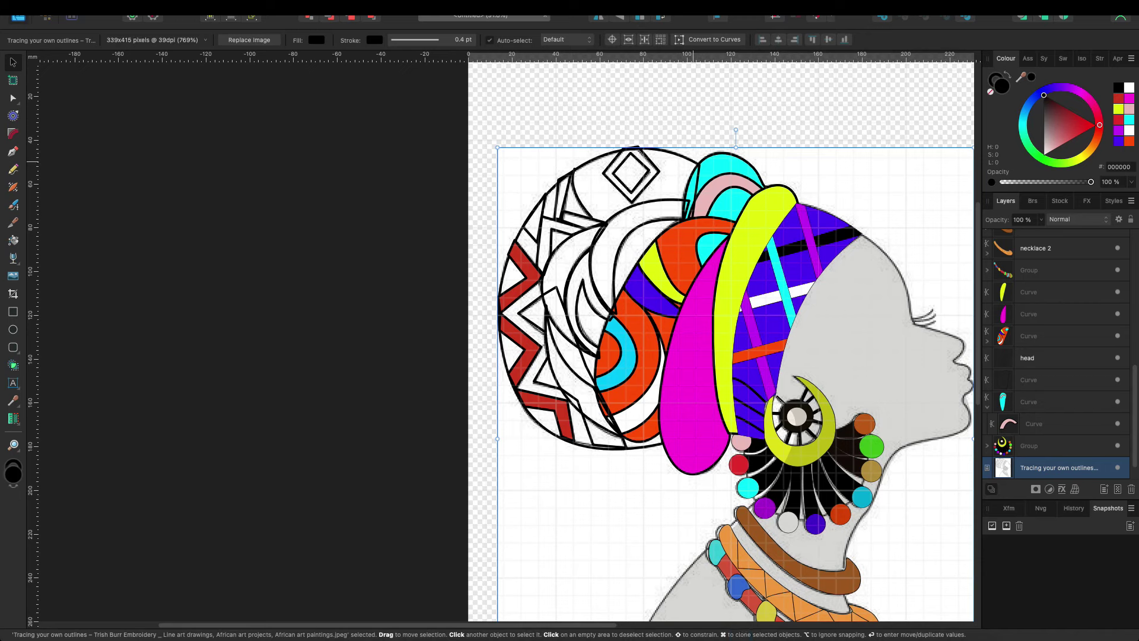
{"action": "left_click", "coordinate": [599, 448]}
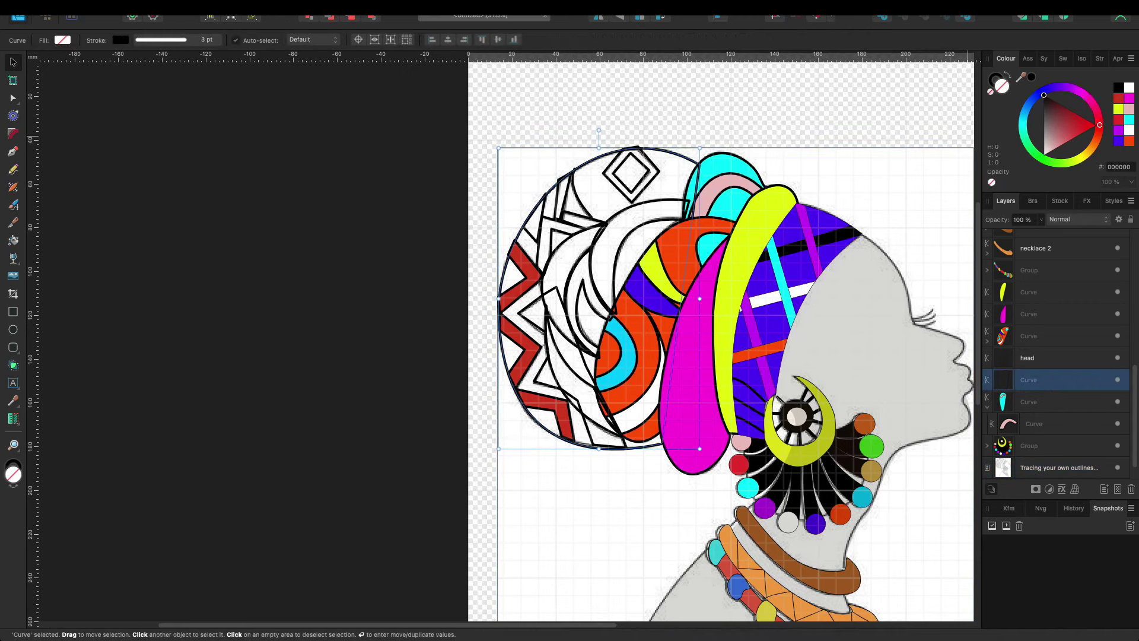
{"action": "left_click", "coordinate": [1118, 140]}
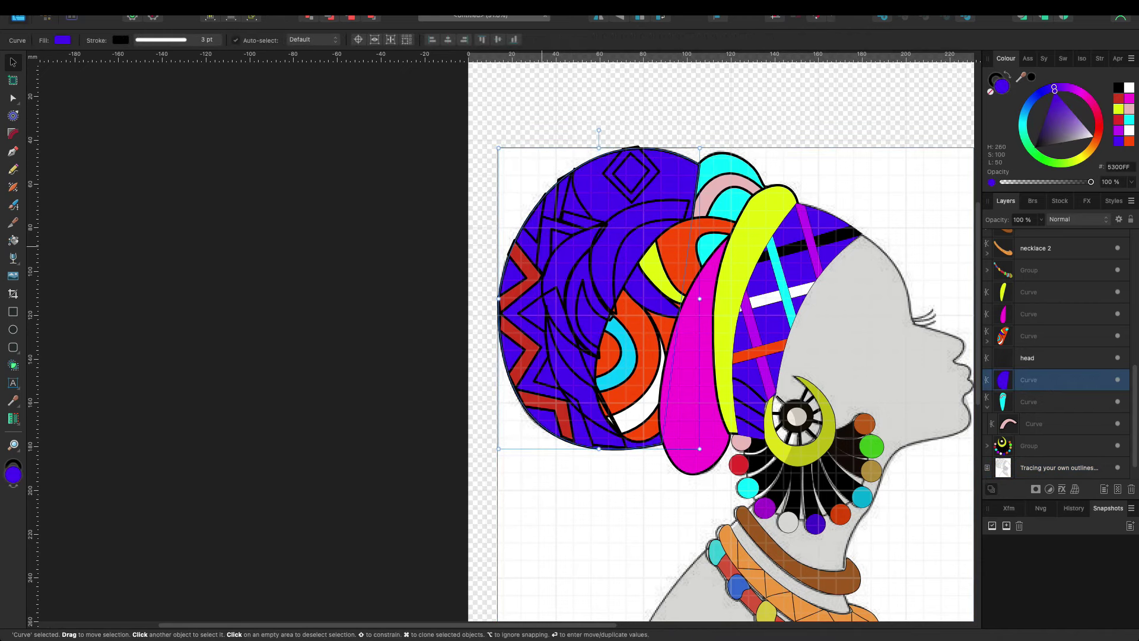
{"action": "left_click", "coordinate": [537, 245]}
{"action": "left_click", "coordinate": [1119, 98]}
{"action": "left_click", "coordinate": [631, 155]}
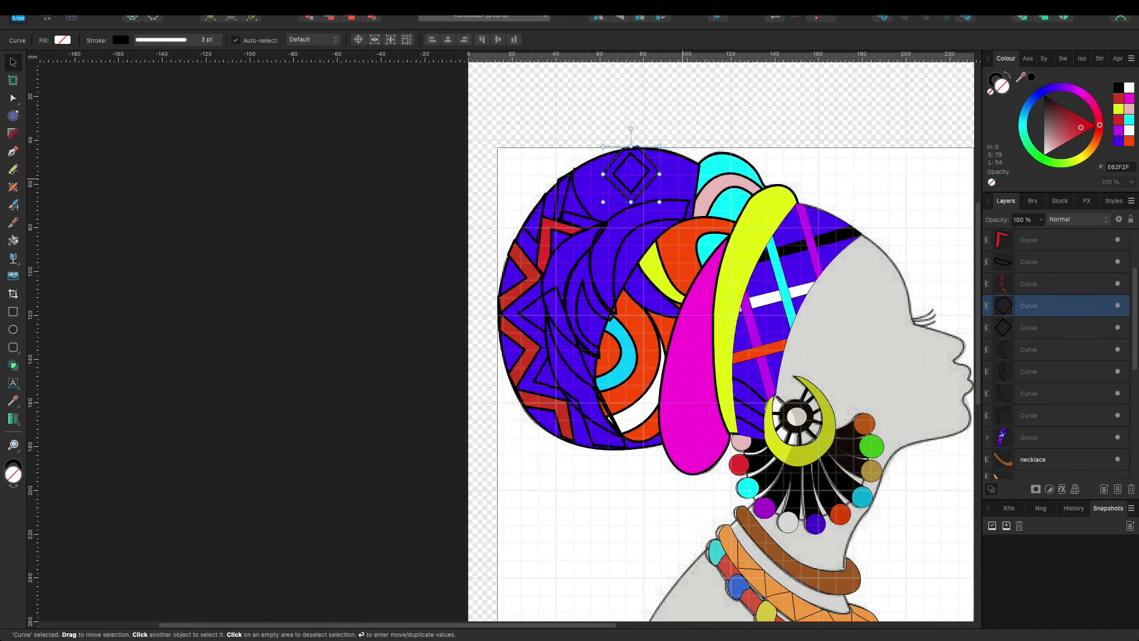
{"action": "left_click", "coordinate": [1119, 108]}
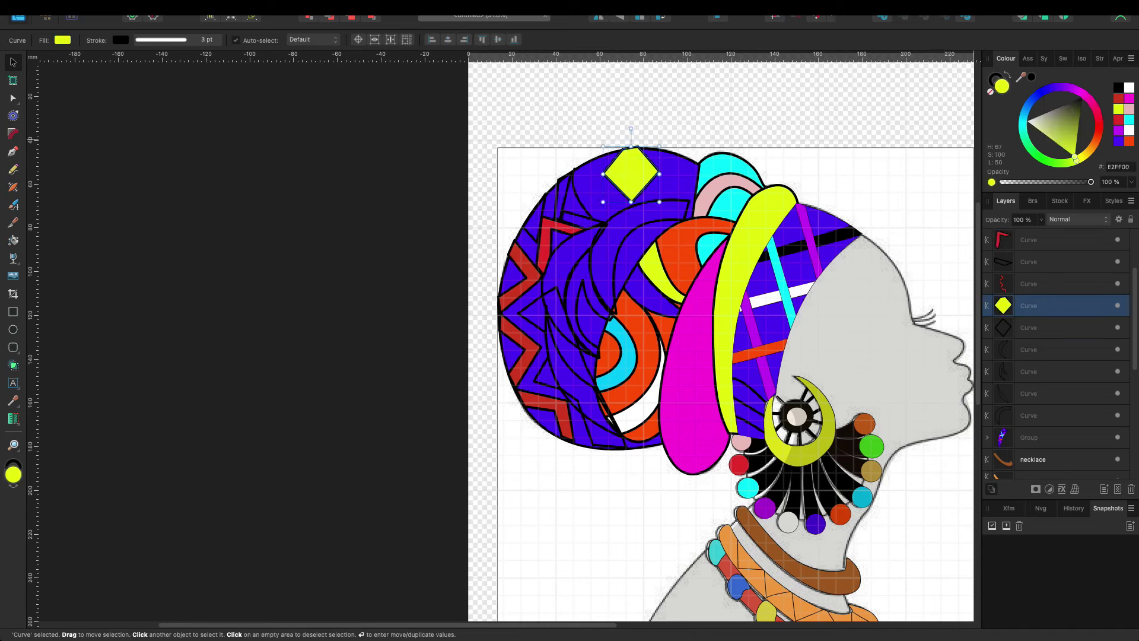
{"action": "left_click_drag", "start_coordinate": [1029, 327], "coordinate": [1003, 306]}
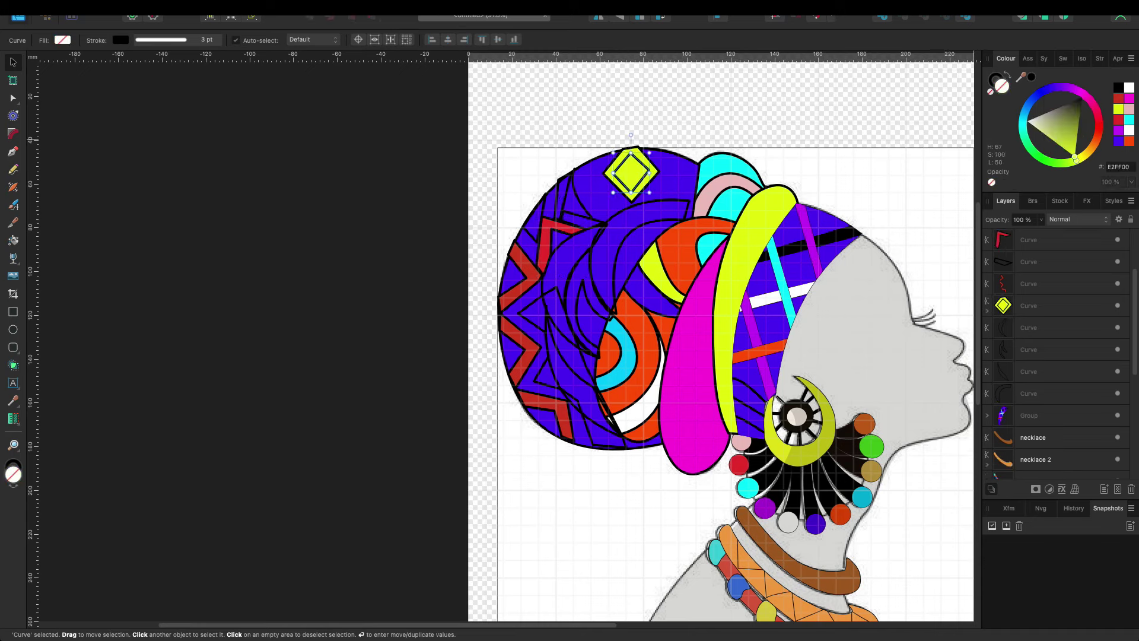
{"action": "left_click", "coordinate": [1130, 109]}
{"action": "left_click", "coordinate": [671, 202]}
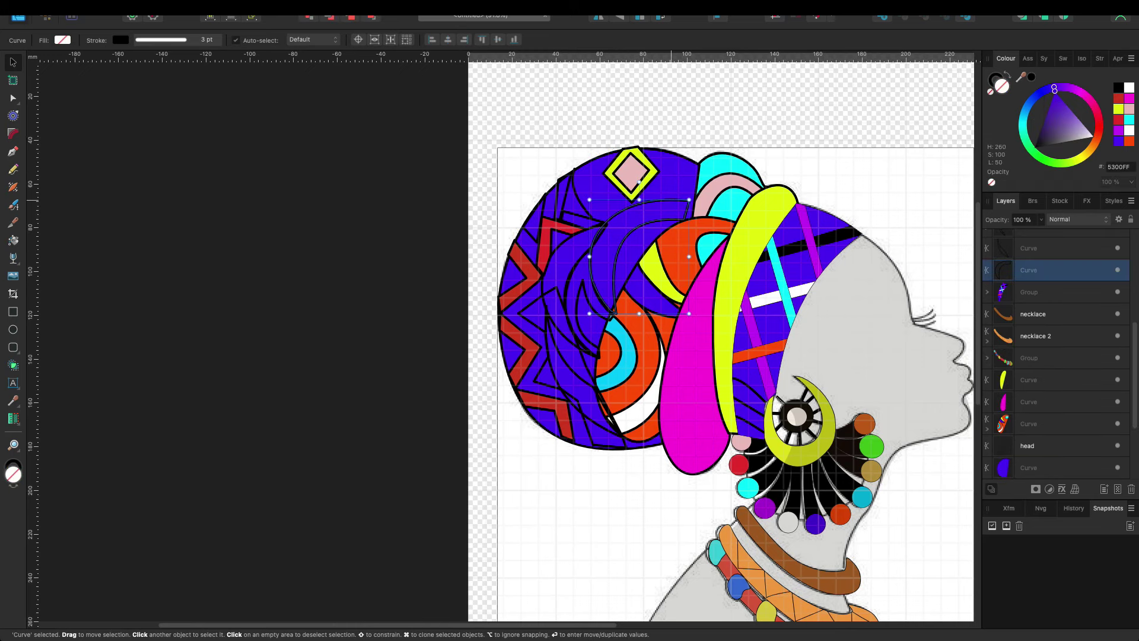
{"action": "left_click", "coordinate": [1129, 108]}
{"action": "left_click", "coordinate": [563, 199]}
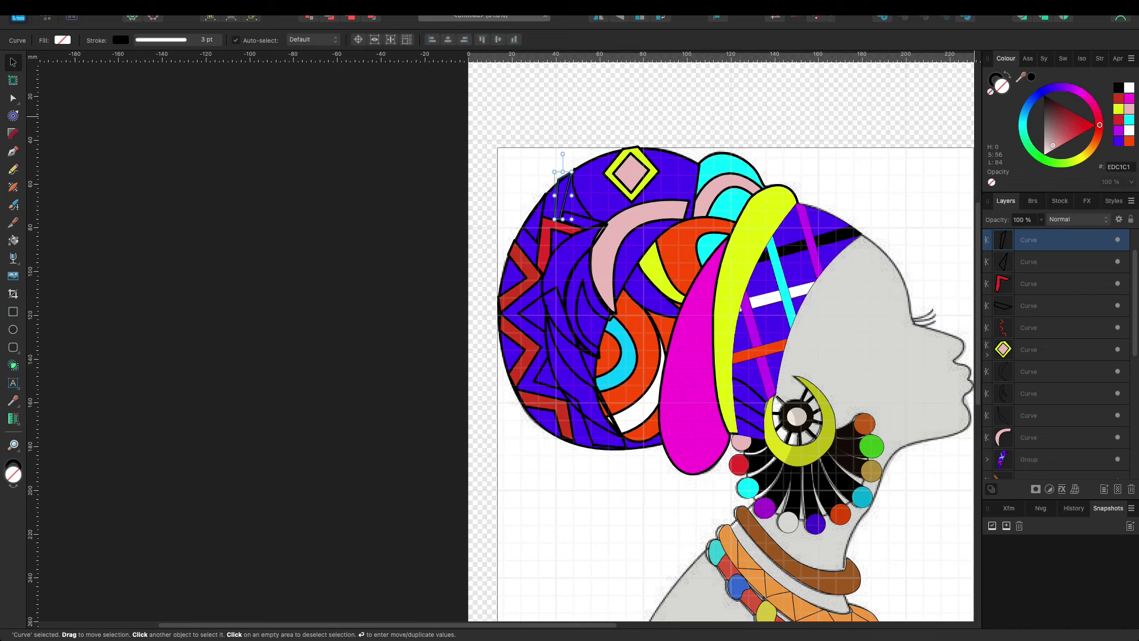
{"action": "left_click", "coordinate": [1119, 108]}
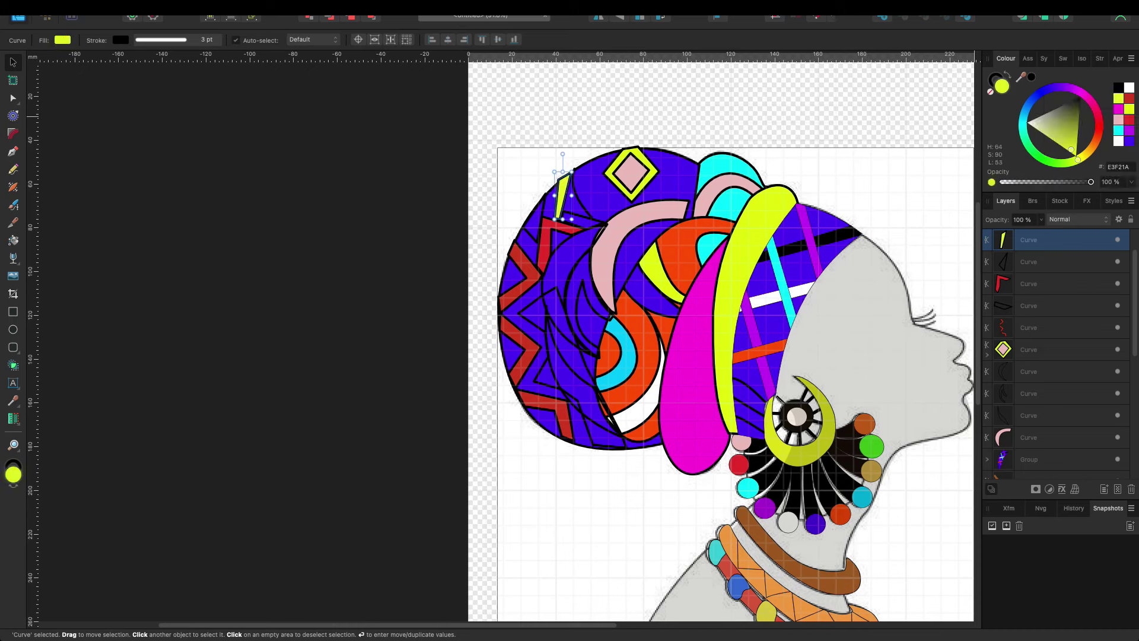
{"action": "left_click", "coordinate": [555, 291]}
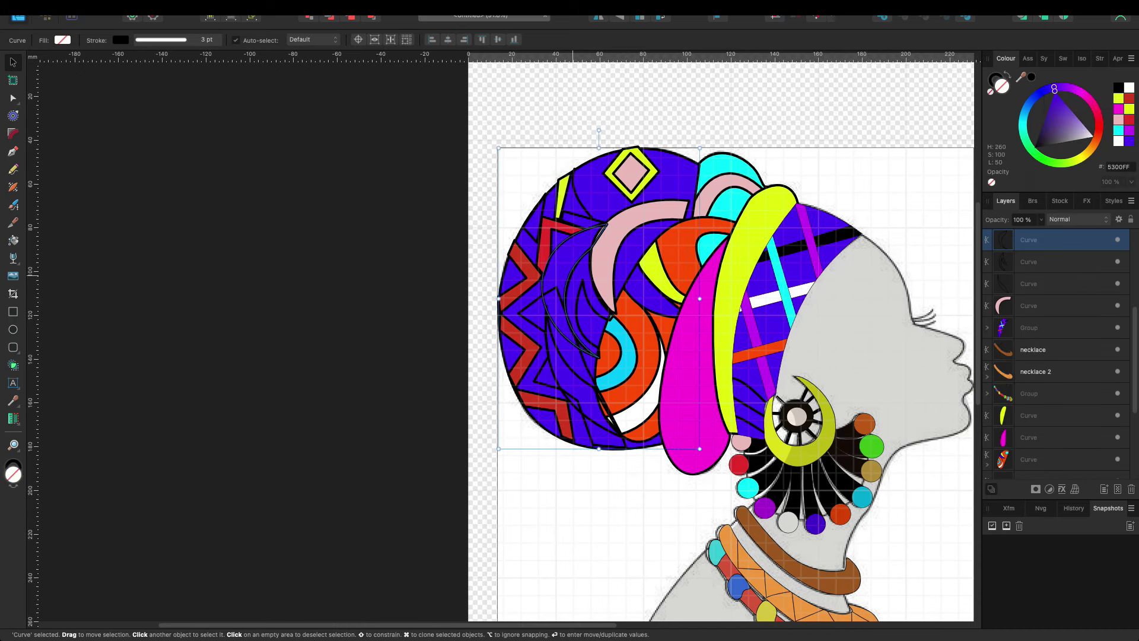
{"action": "left_click", "coordinate": [1119, 130]}
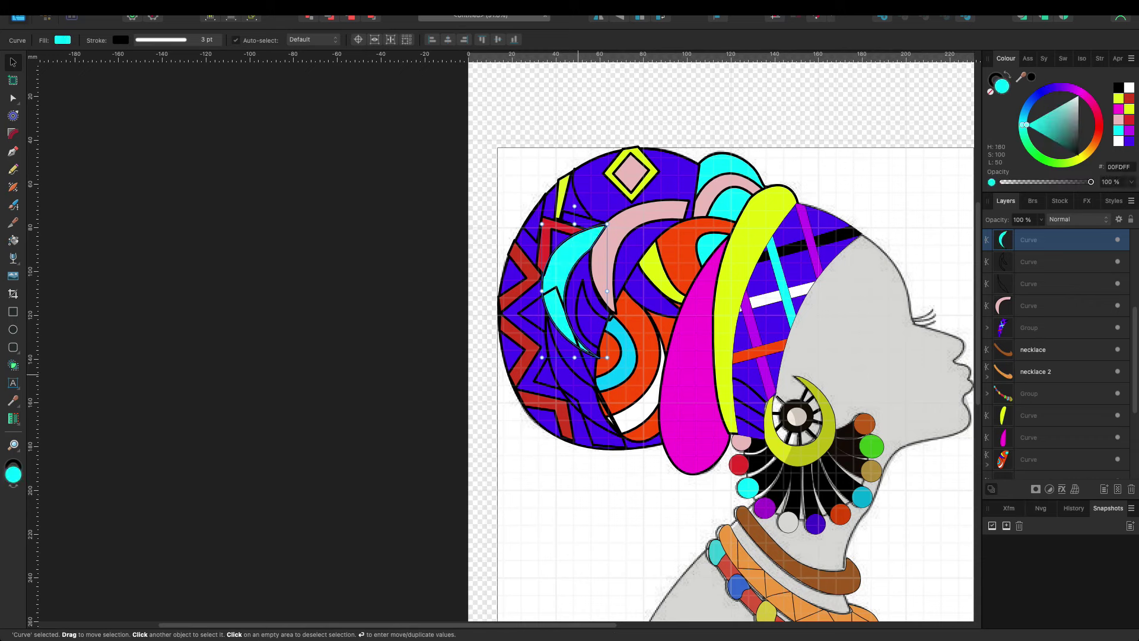
{"action": "left_click", "coordinate": [540, 377]}
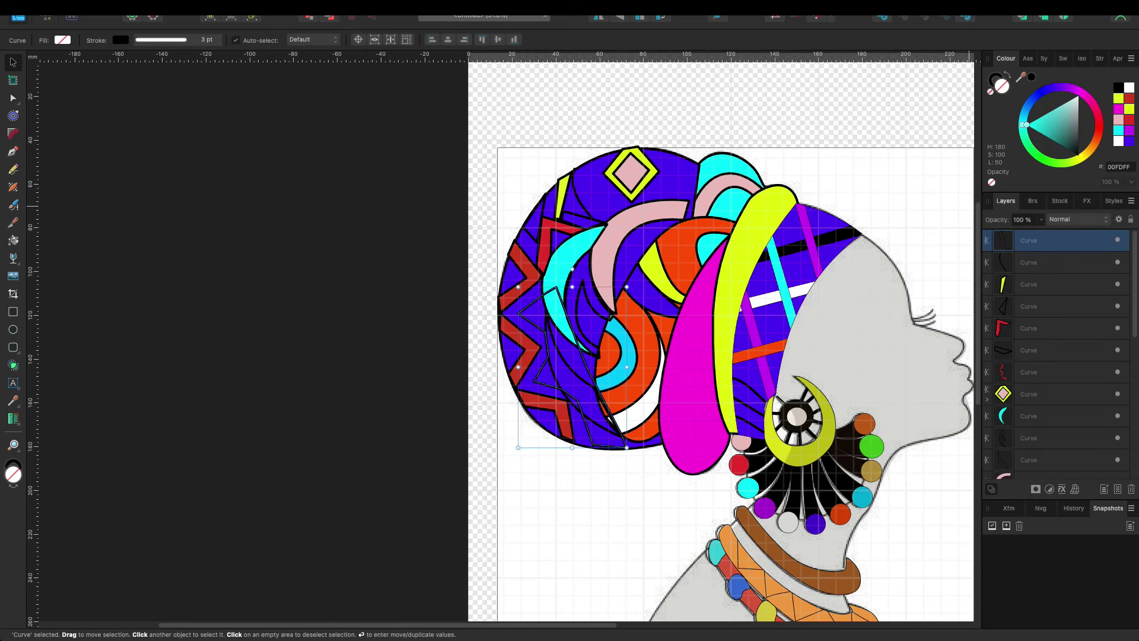
{"action": "left_click", "coordinate": [1129, 130]}
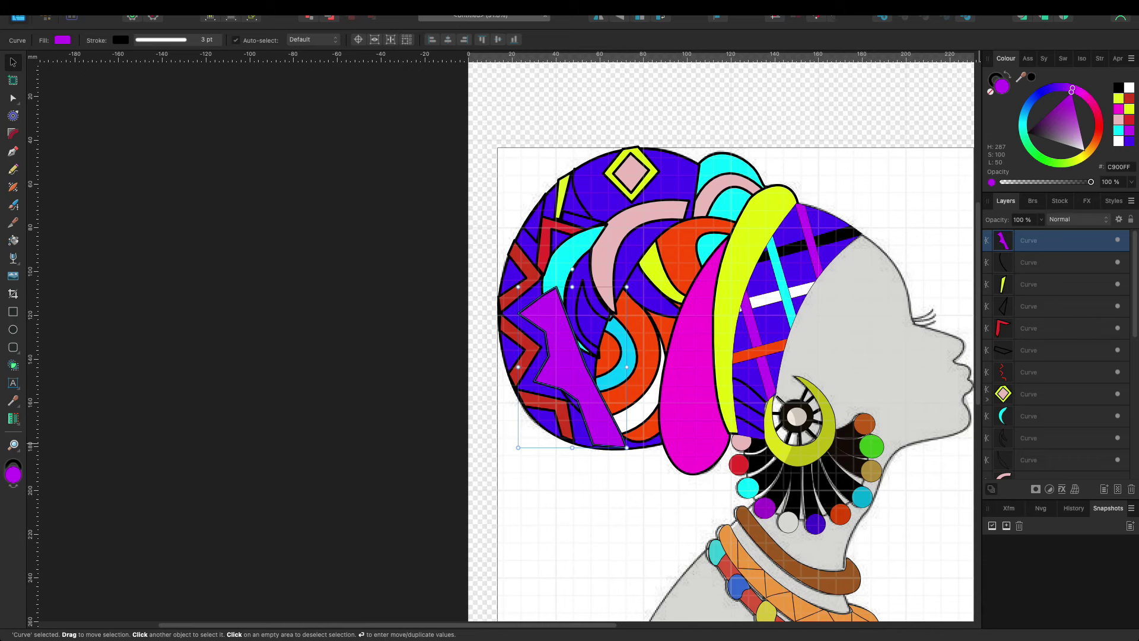
{"action": "left_click", "coordinate": [1045, 262]}
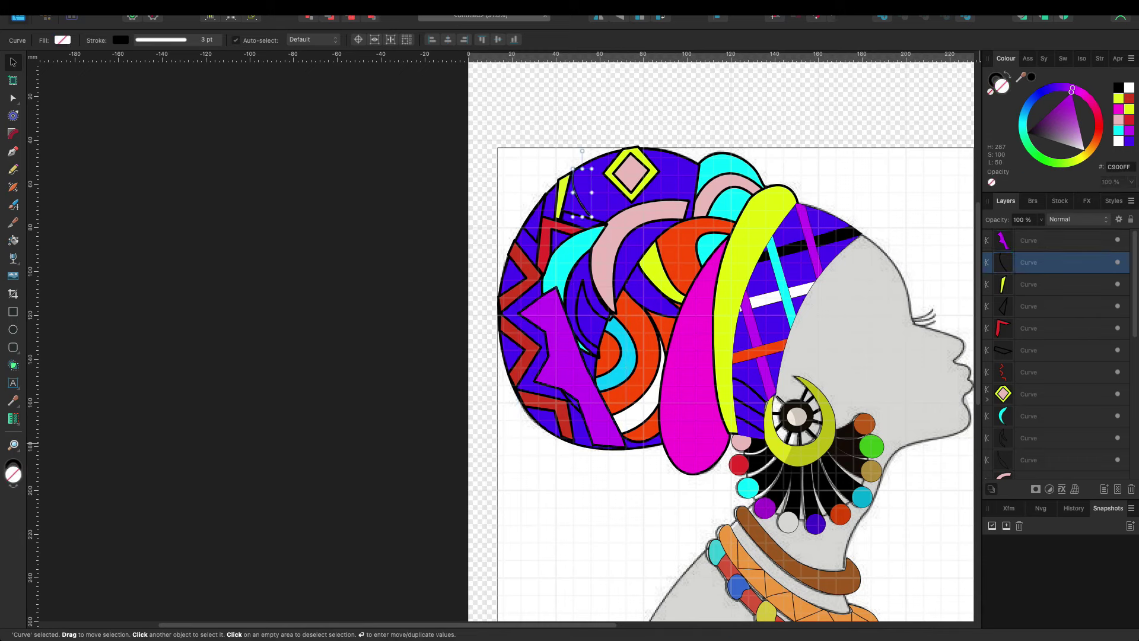
{"action": "left_click", "coordinate": [1129, 119]}
{"action": "left_click", "coordinate": [1044, 350]}
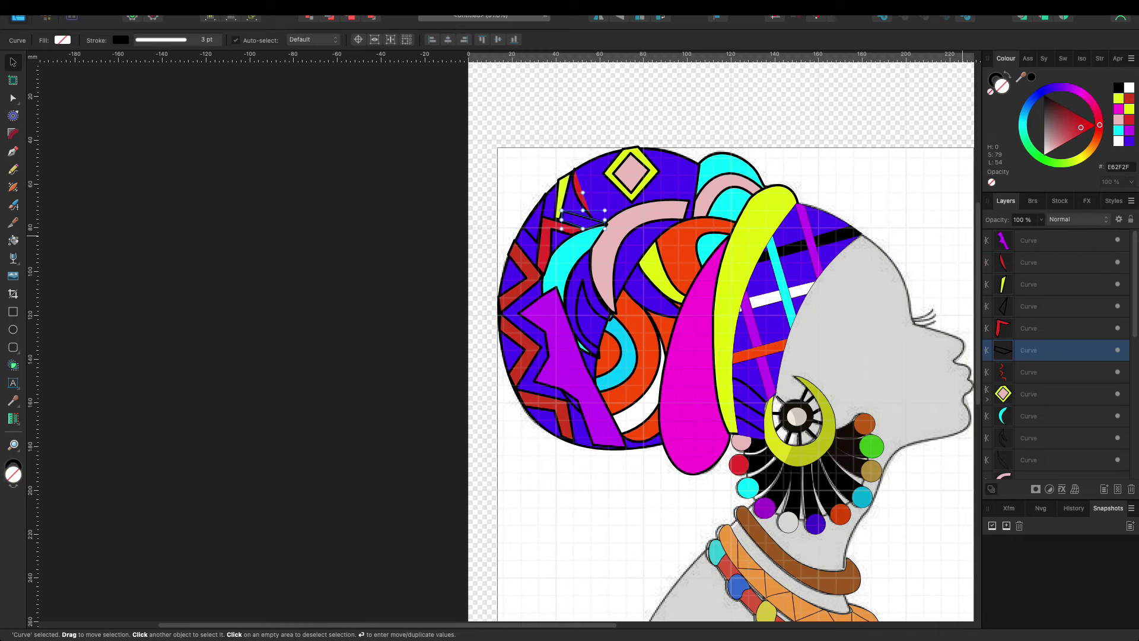
{"action": "left_click", "coordinate": [1129, 87]}
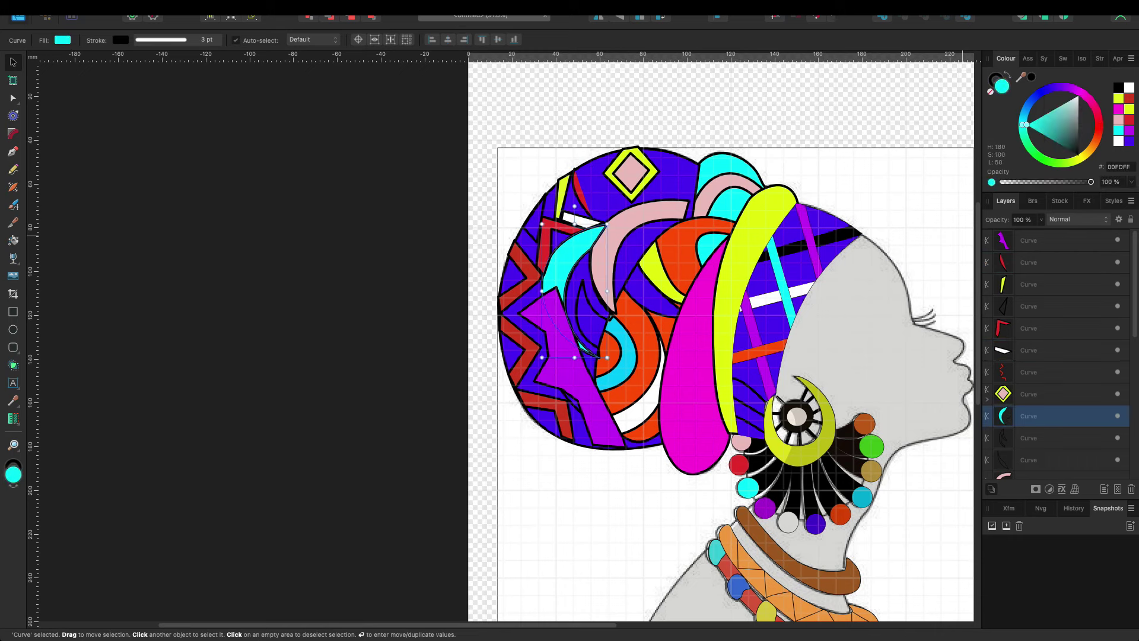
{"action": "left_click", "coordinate": [1045, 438]}
{"action": "left_click", "coordinate": [1129, 130]}
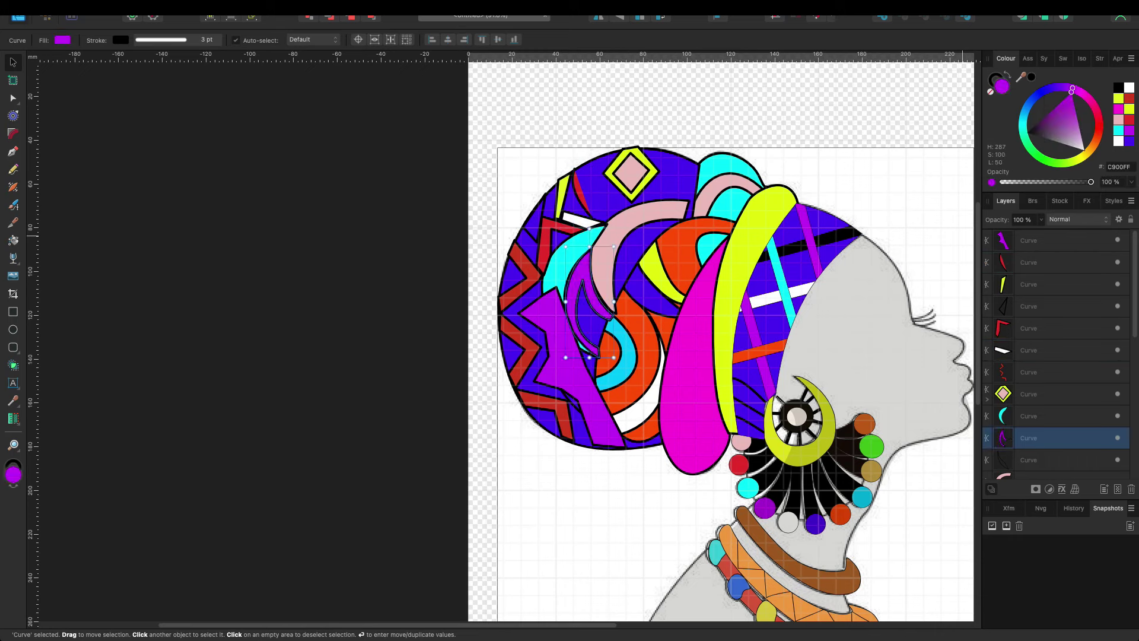
{"action": "left_click", "coordinate": [1118, 130]}
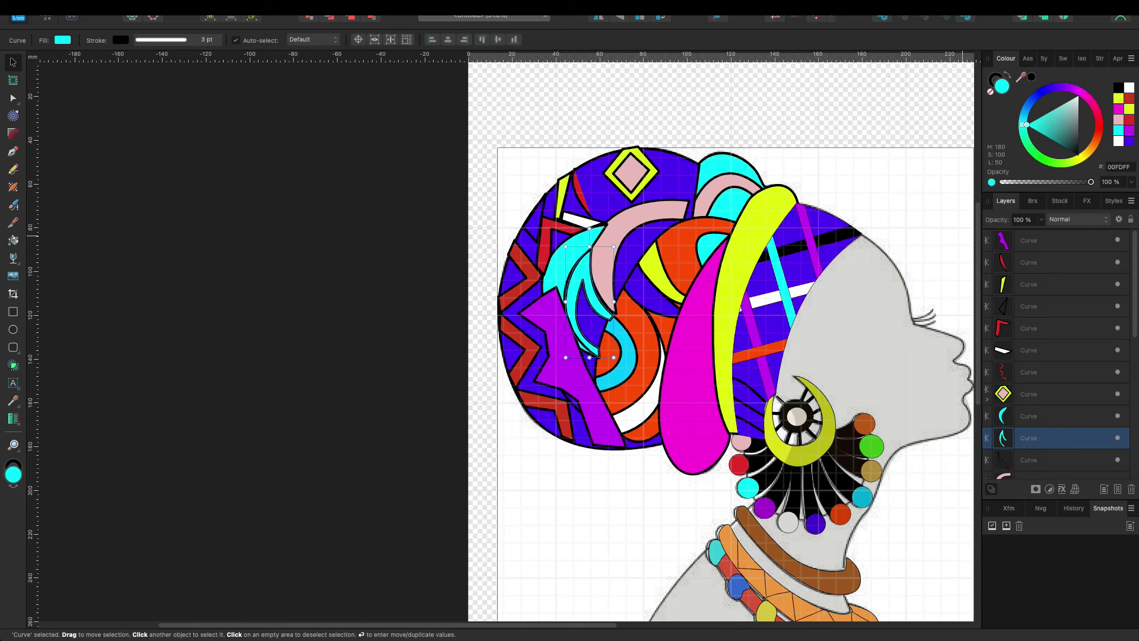
{"action": "left_click", "coordinate": [1119, 98]}
{"action": "left_click", "coordinate": [1045, 306]}
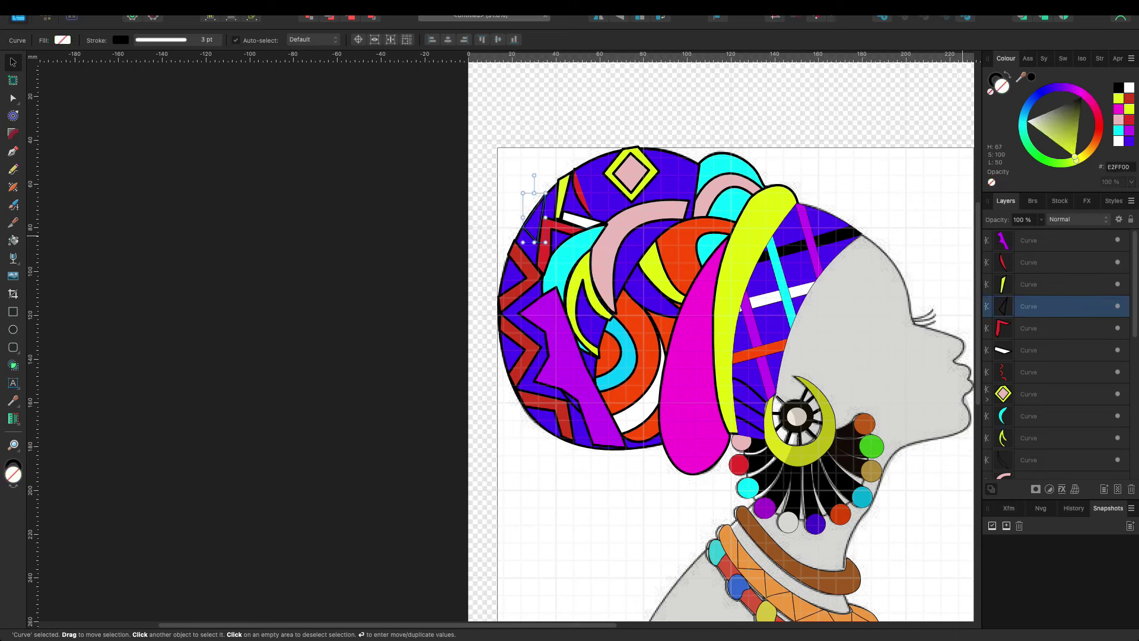
{"action": "left_click", "coordinate": [1129, 141]}
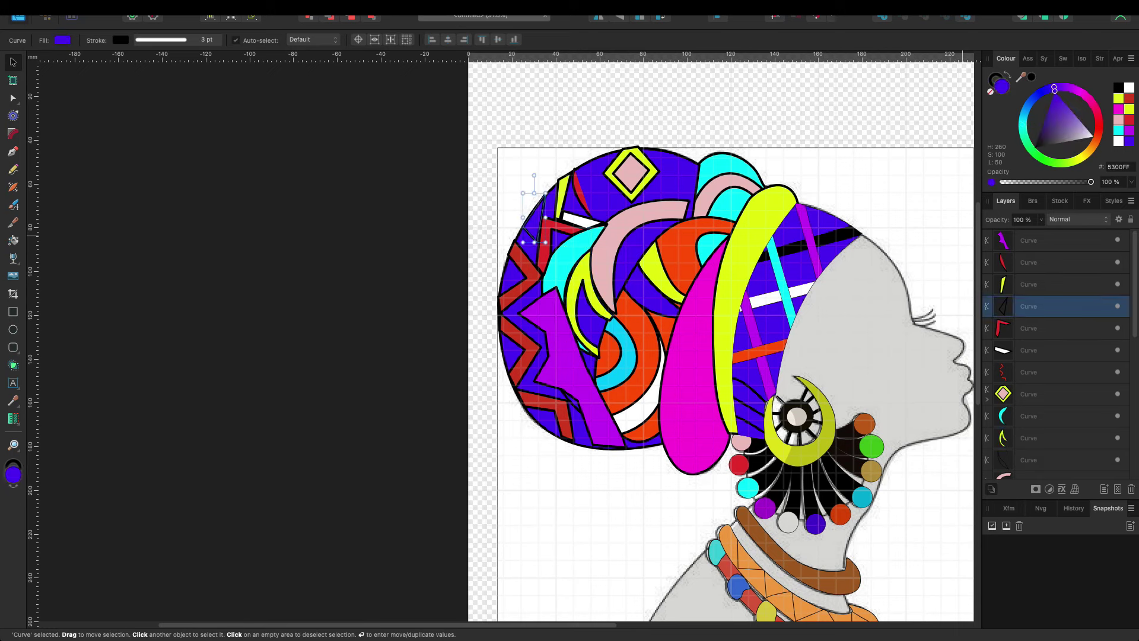
{"action": "left_click", "coordinate": [1119, 88]}
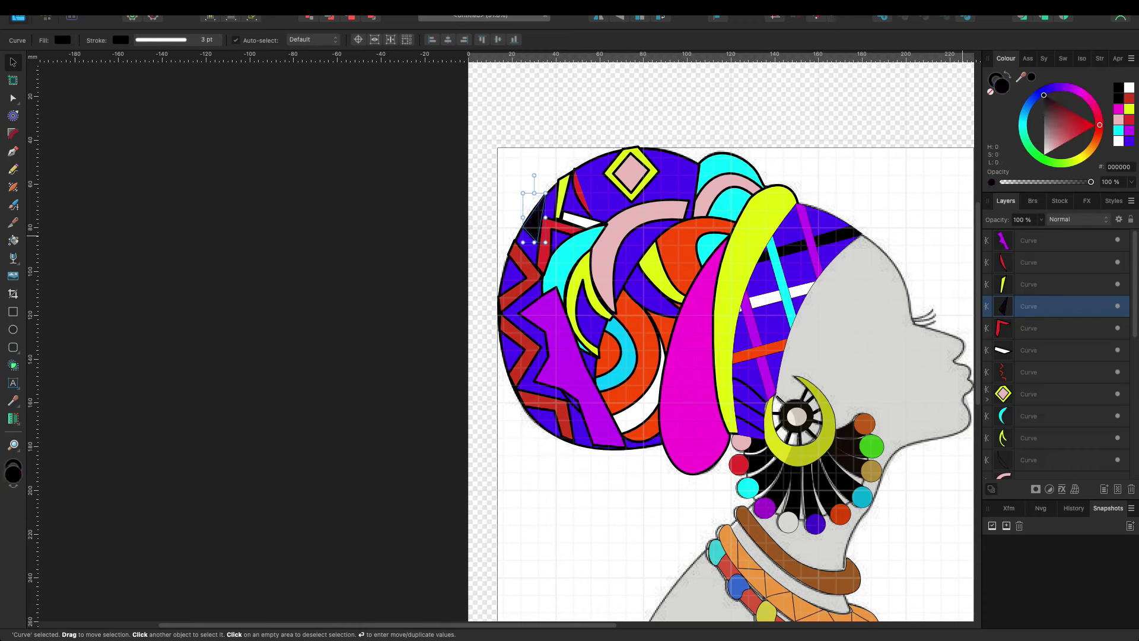
{"action": "scroll", "coordinate": [1057, 356], "scroll_direction": "down", "scroll_amount": 3}
{"action": "left_click", "coordinate": [1044, 380]}
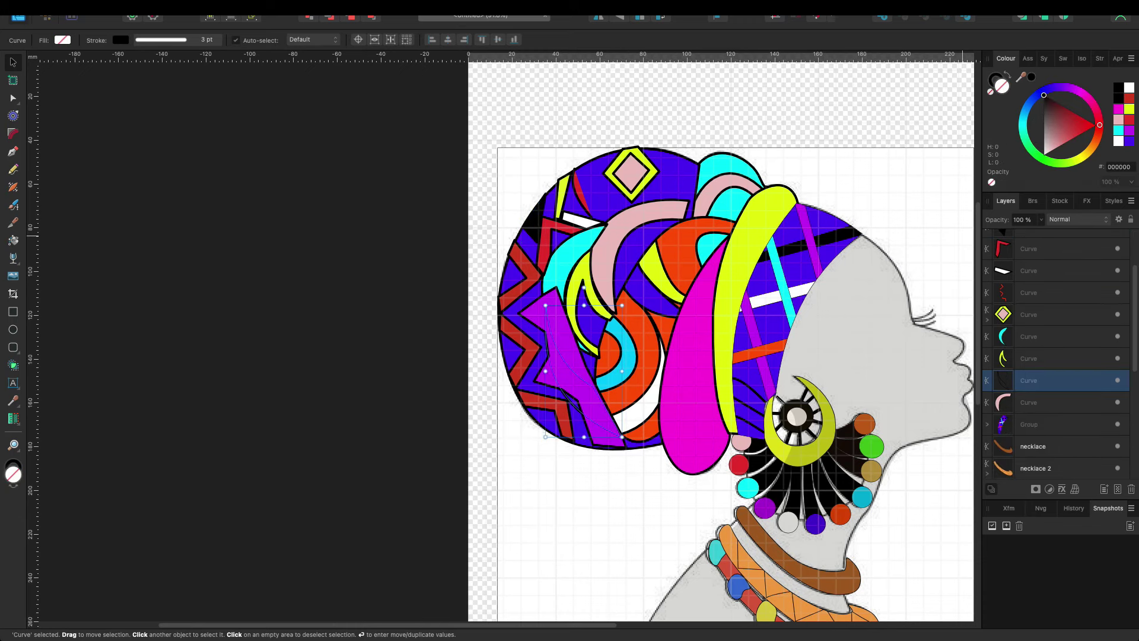
{"action": "left_click", "coordinate": [1119, 119]}
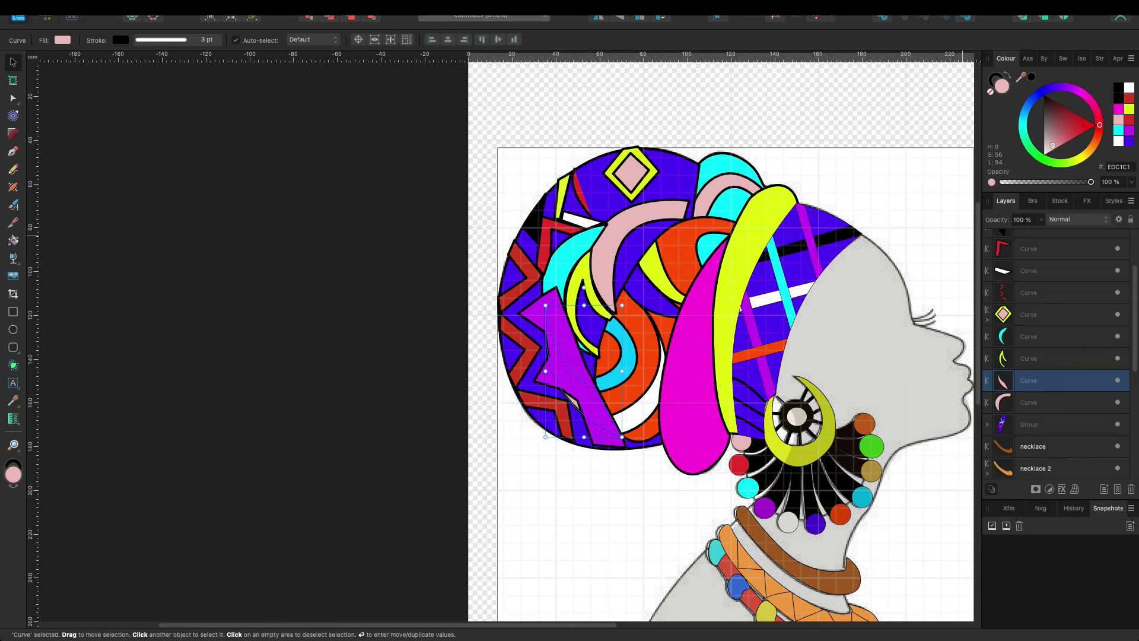
{"action": "scroll", "coordinate": [1057, 356], "scroll_direction": "down", "scroll_amount": 1}
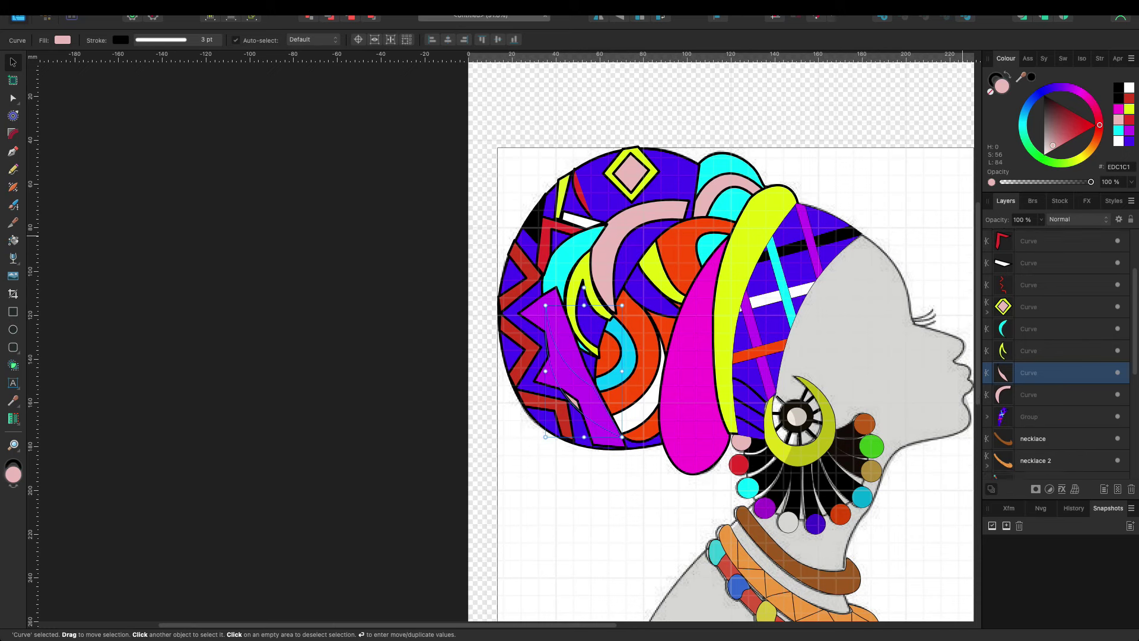
{"action": "left_click", "coordinate": [1045, 351]}
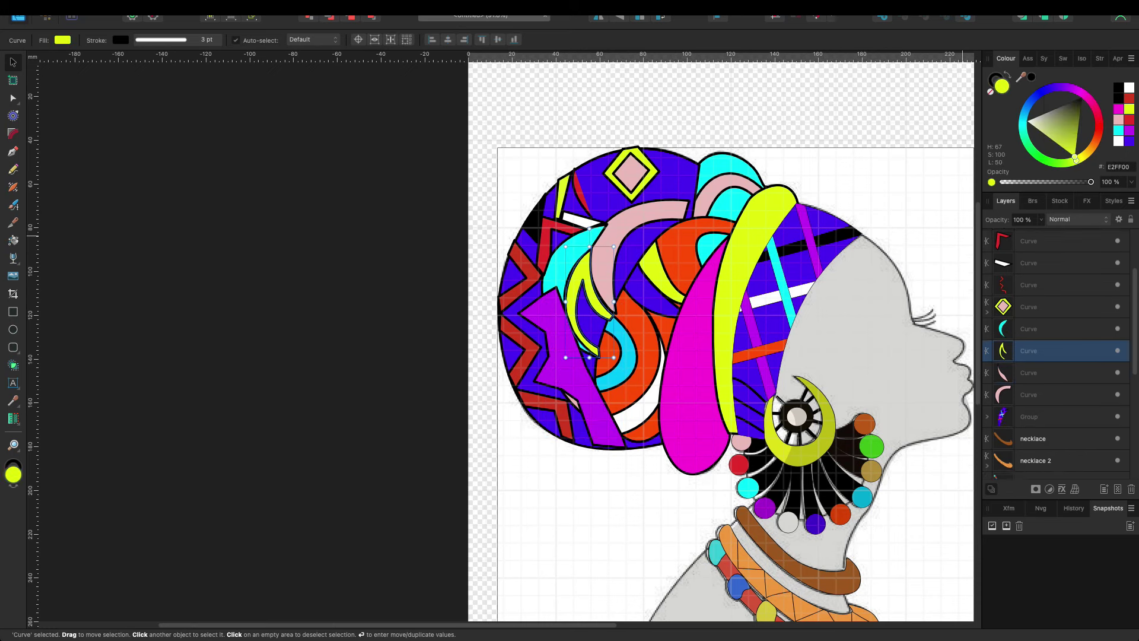
{"action": "scroll", "coordinate": [1056, 357], "scroll_direction": "up", "scroll_amount": 5}
{"action": "scroll", "coordinate": [1057, 356], "scroll_direction": "down", "scroll_amount": 1}
{"action": "scroll", "coordinate": [1056, 356], "scroll_direction": "down", "scroll_amount": 8}
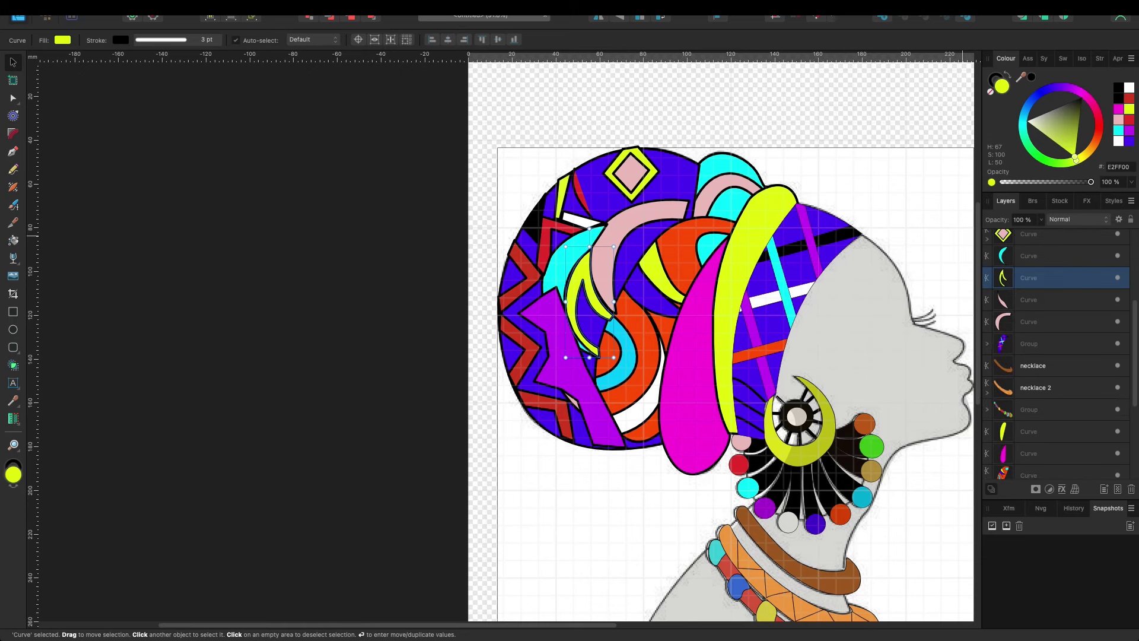
{"action": "left_click", "coordinate": [1032, 344]}
{"action": "left_click", "coordinate": [1033, 321]}
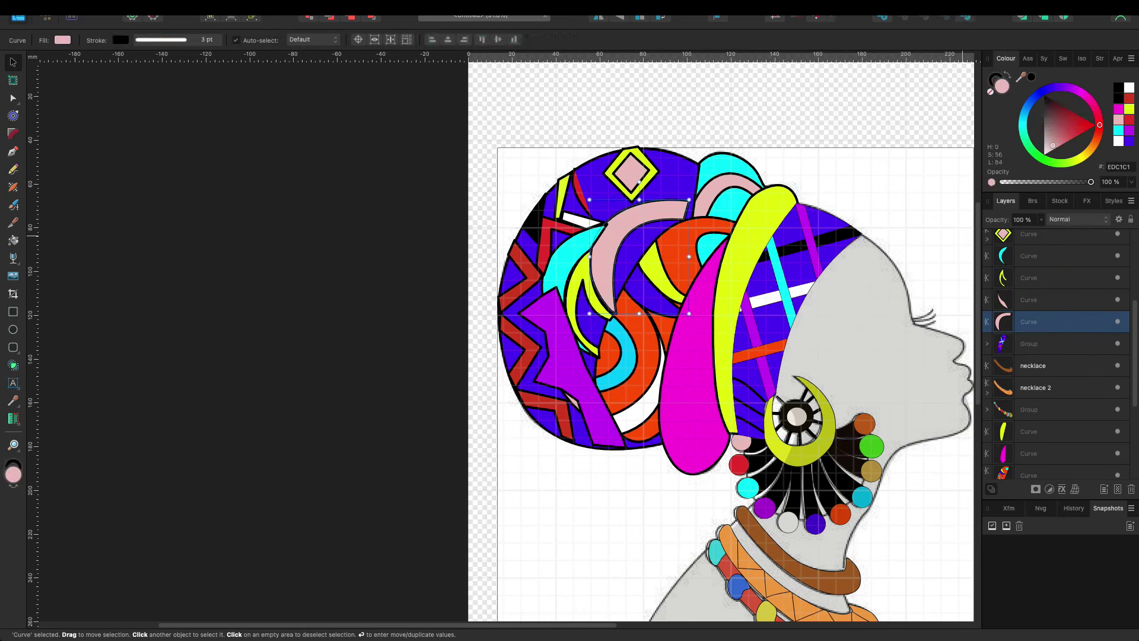
{"action": "left_click", "coordinate": [1032, 300]}
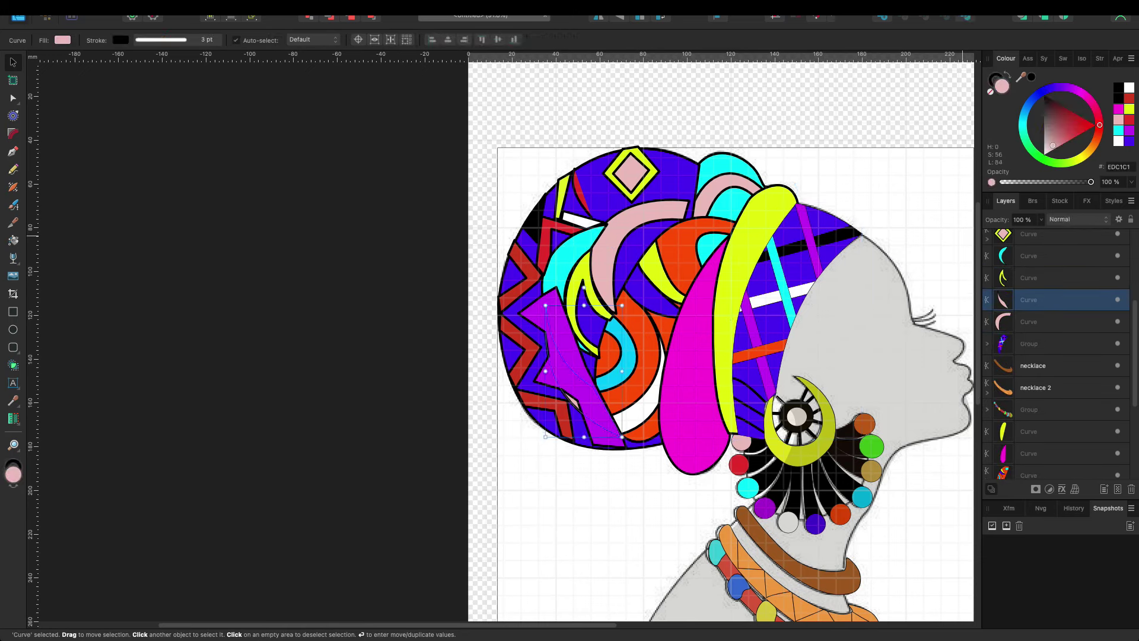
{"action": "scroll", "coordinate": [1056, 356], "scroll_direction": "down", "scroll_amount": 5}
Step: Move the head layer below the blue shape and raise the earring group and cyan curve
{"action": "left_click", "coordinate": [1033, 358]}
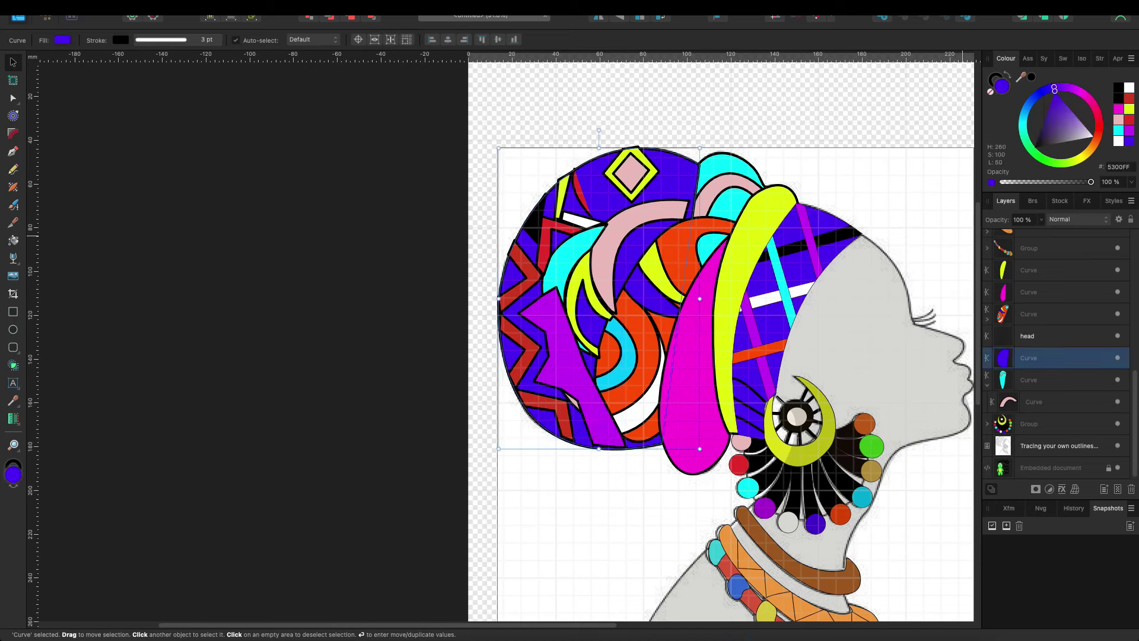
{"action": "scroll", "coordinate": [1056, 356], "scroll_direction": "up", "scroll_amount": 5}
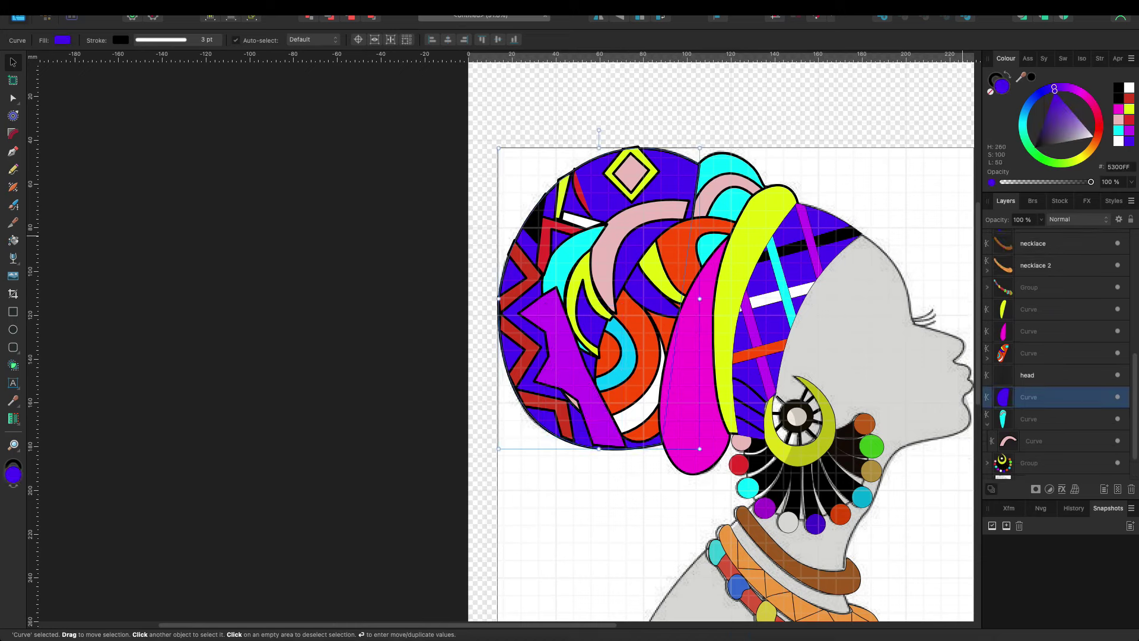
{"action": "scroll", "coordinate": [1056, 356], "scroll_direction": "down", "scroll_amount": 5}
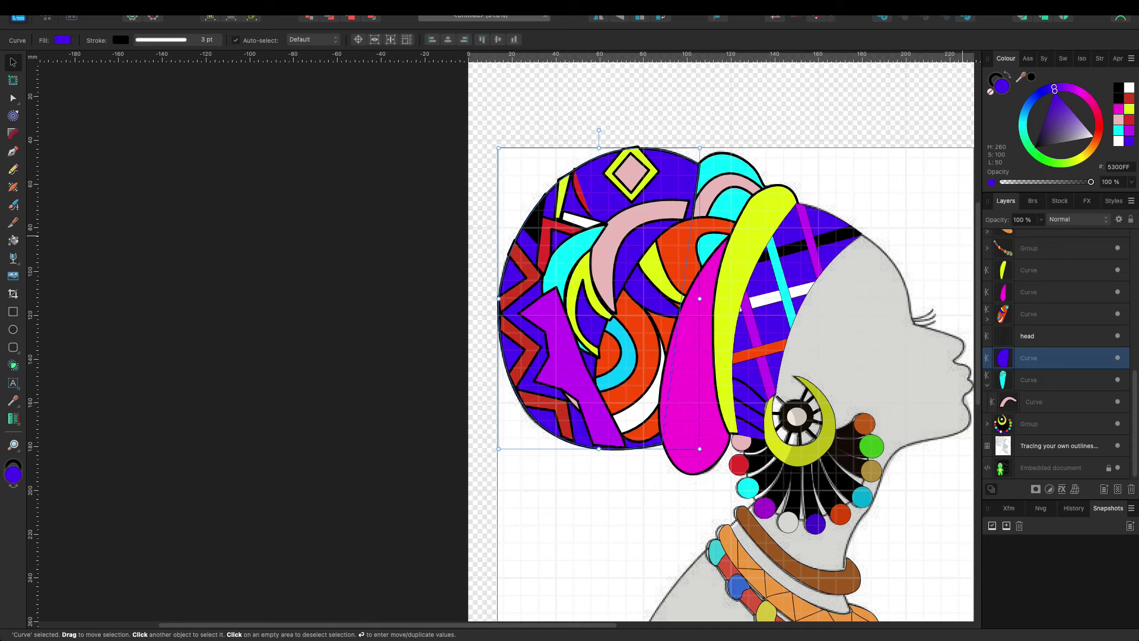
{"action": "left_click", "coordinate": [1033, 336]}
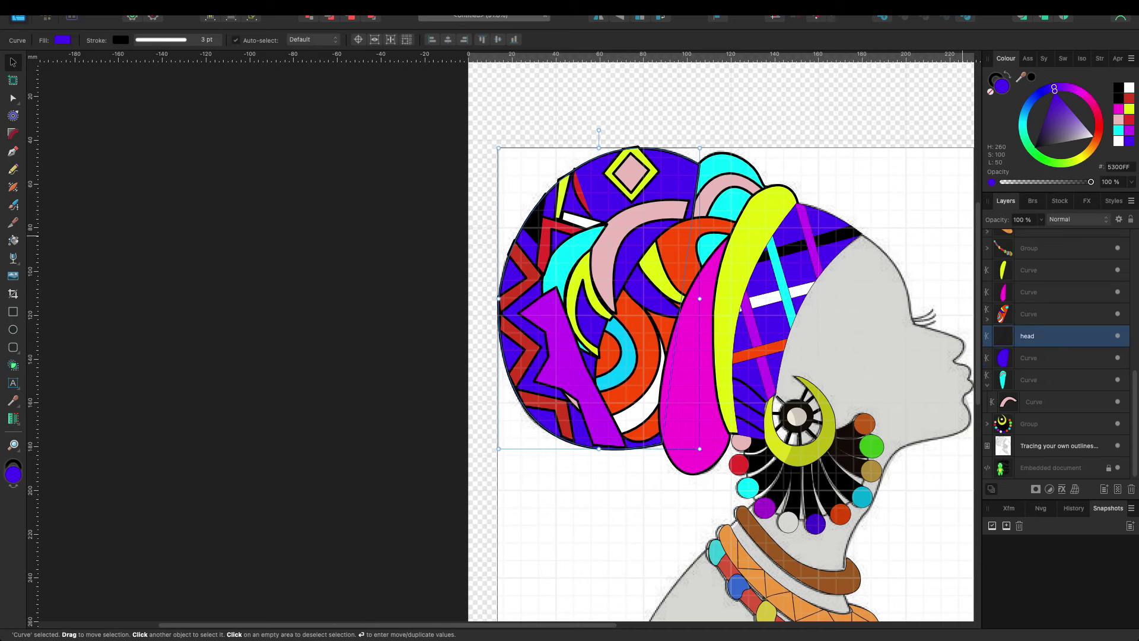
{"action": "mouse_move", "coordinate": [1032, 335]}
{"action": "left_mouse_down"}
{"action": "mouse_move", "coordinate": [1033, 365]}
{"action": "mouse_move", "coordinate": [1020, 353]}
{"action": "left_mouse_up"}
{"action": "left_click", "coordinate": [1032, 380]}
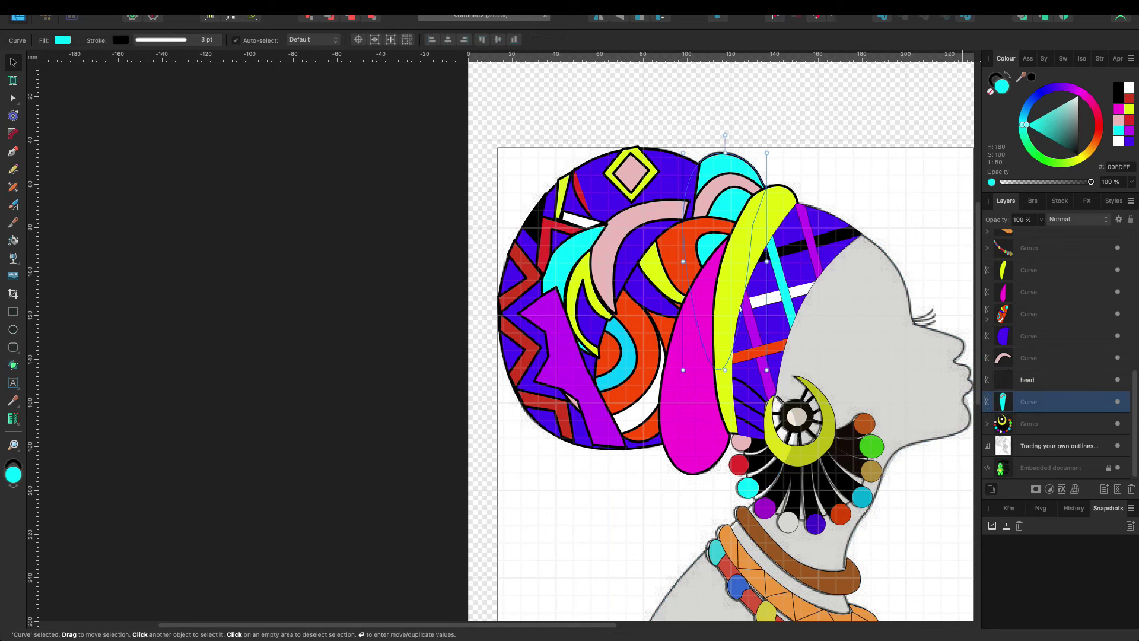
{"action": "left_click_drag", "start_coordinate": [1033, 423], "coordinate": [1032, 369]}
{"action": "left_click_drag", "start_coordinate": [1033, 423], "coordinate": [1032, 369]}
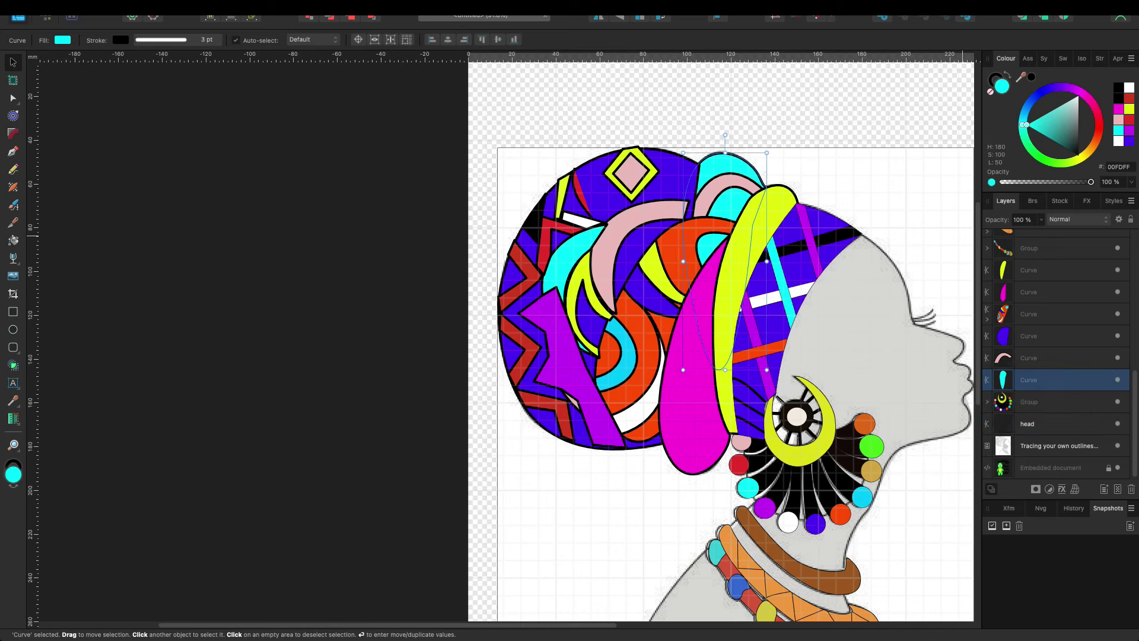
Step: Restack the blue headwrap shape behind the other headwrap pieces
{"action": "left_click", "coordinate": [1032, 424]}
{"action": "scroll", "coordinate": [1056, 356], "scroll_direction": "up", "scroll_amount": 1}
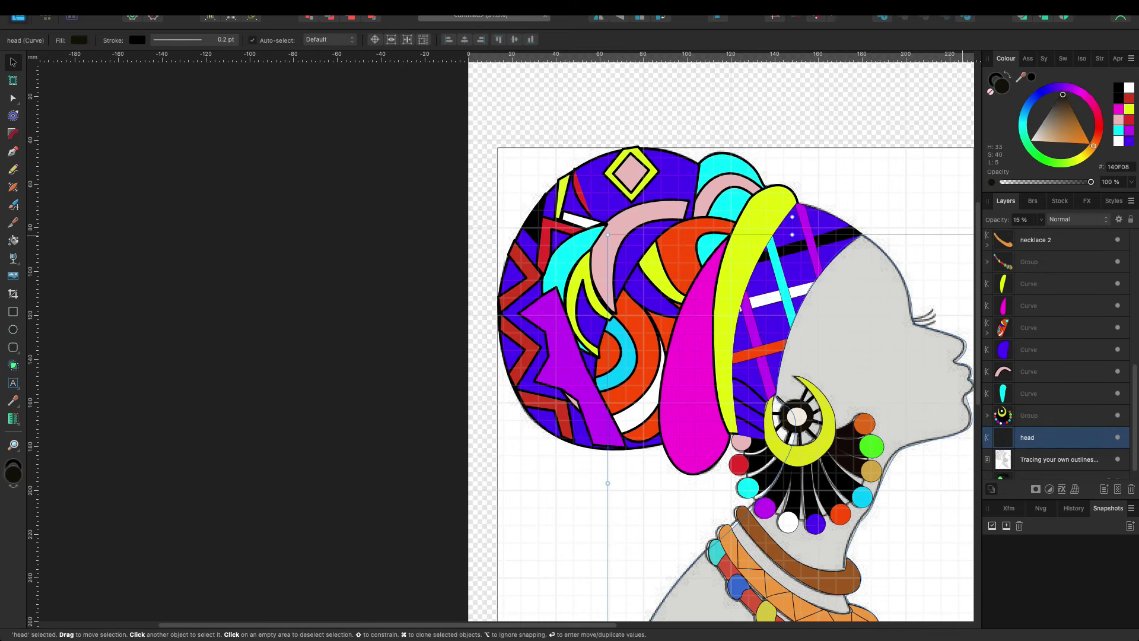
{"action": "scroll", "coordinate": [1056, 356], "scroll_direction": "up", "scroll_amount": 1}
{"action": "left_click", "coordinate": [1032, 371]}
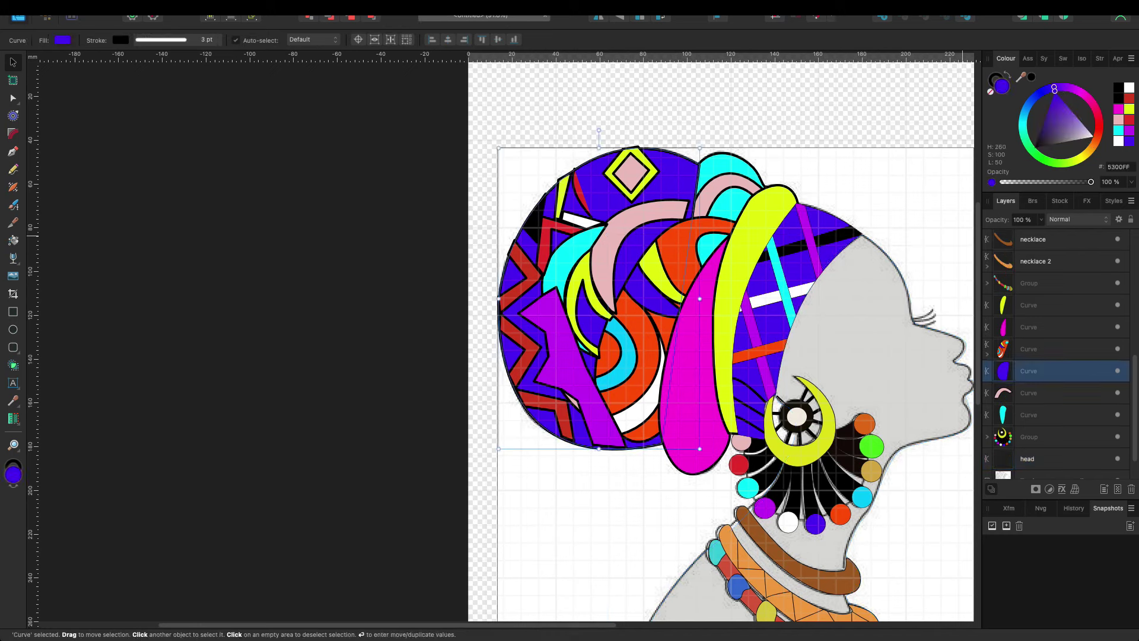
{"action": "left_click_drag", "start_coordinate": [1032, 372], "coordinate": [1003, 239]}
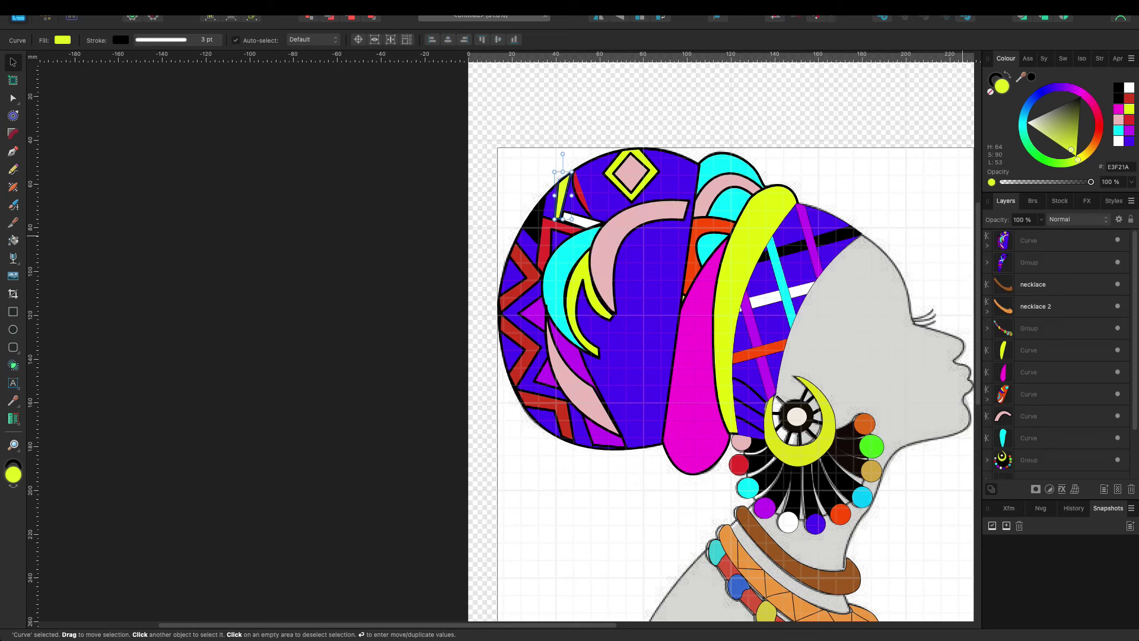
Step: Move the top curve beneath the group and select the topmost headwrap group
{"action": "left_click", "coordinate": [1033, 284]}
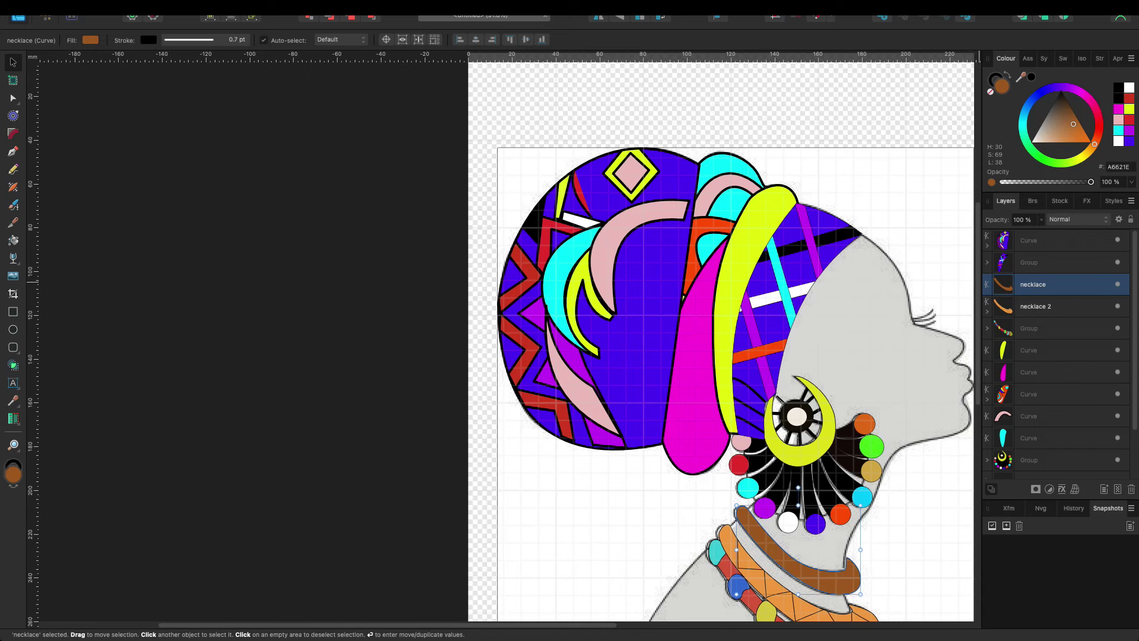
{"action": "left_click_drag", "start_coordinate": [1029, 240], "coordinate": [1030, 444]}
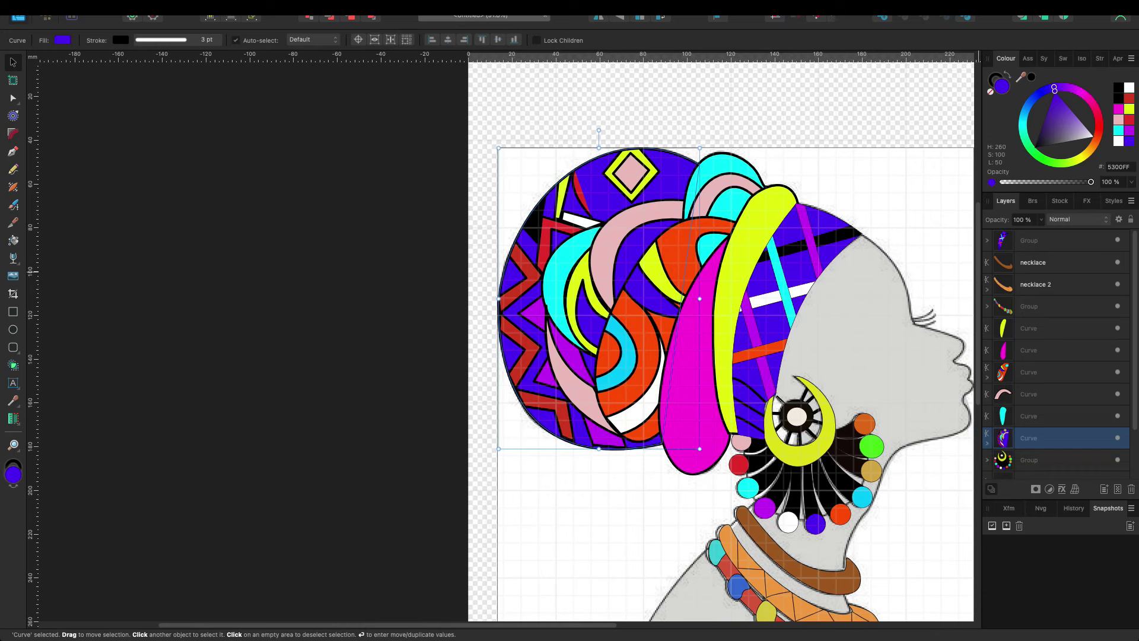
{"action": "left_click", "coordinate": [1033, 263]}
{"action": "scroll", "coordinate": [1056, 353], "scroll_direction": "down", "scroll_amount": 2}
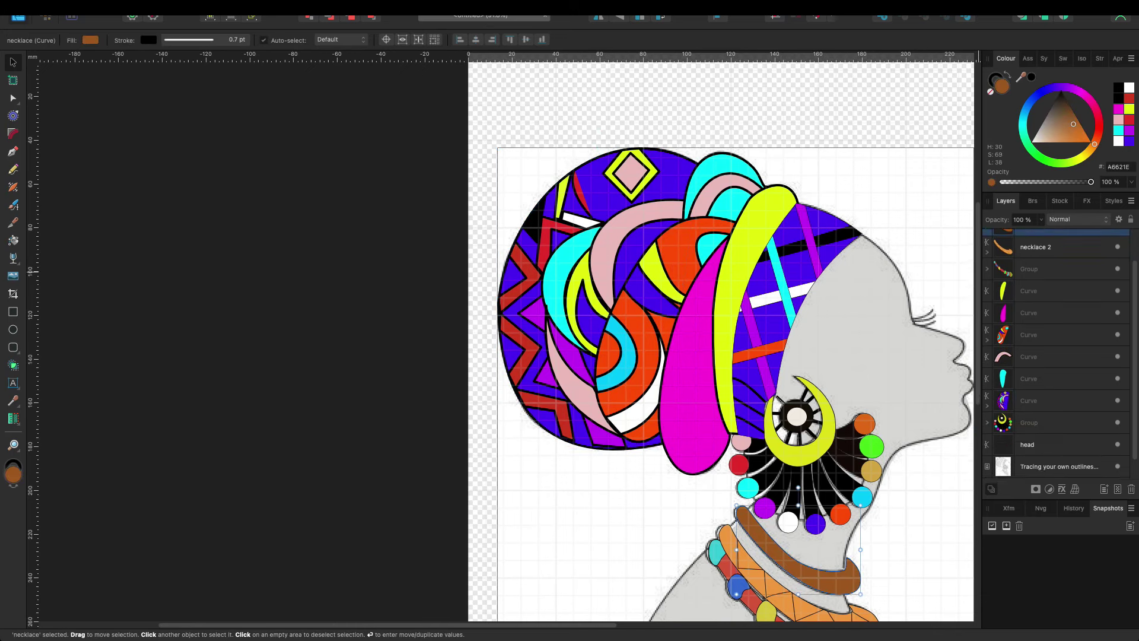
{"action": "scroll", "coordinate": [1056, 353], "scroll_direction": "up", "scroll_amount": 2}
{"action": "left_click", "coordinate": [1030, 241]}
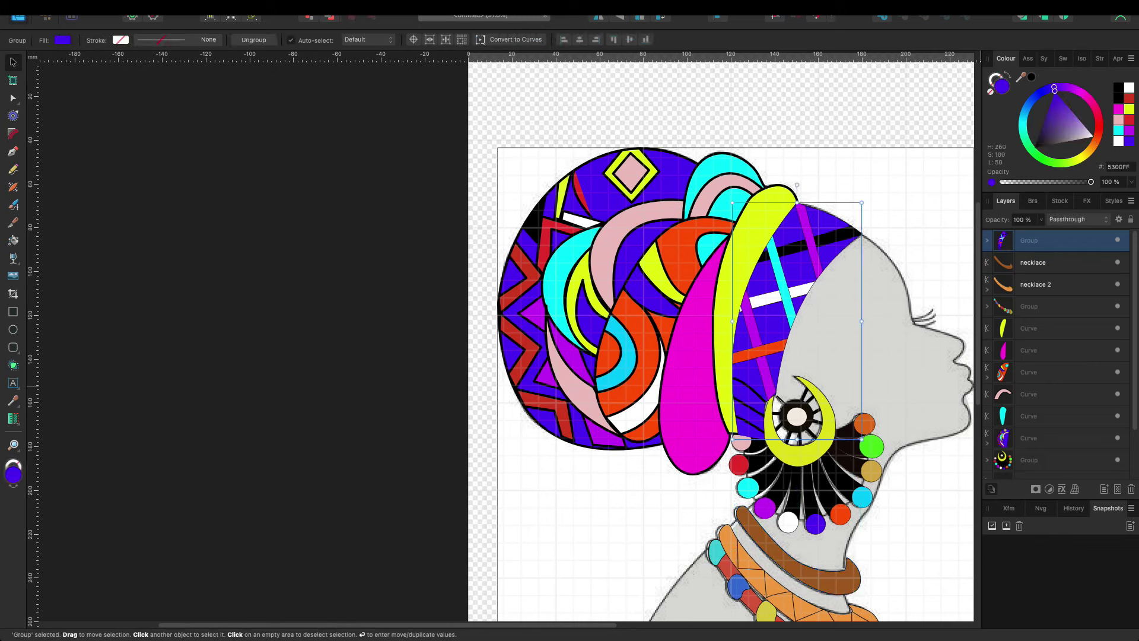
{"action": "scroll", "coordinate": [1056, 356], "scroll_direction": "down", "scroll_amount": 3}
Step: Set the head silhouette layer's opacity to 100% and deselect
{"action": "left_click", "coordinate": [1033, 424]}
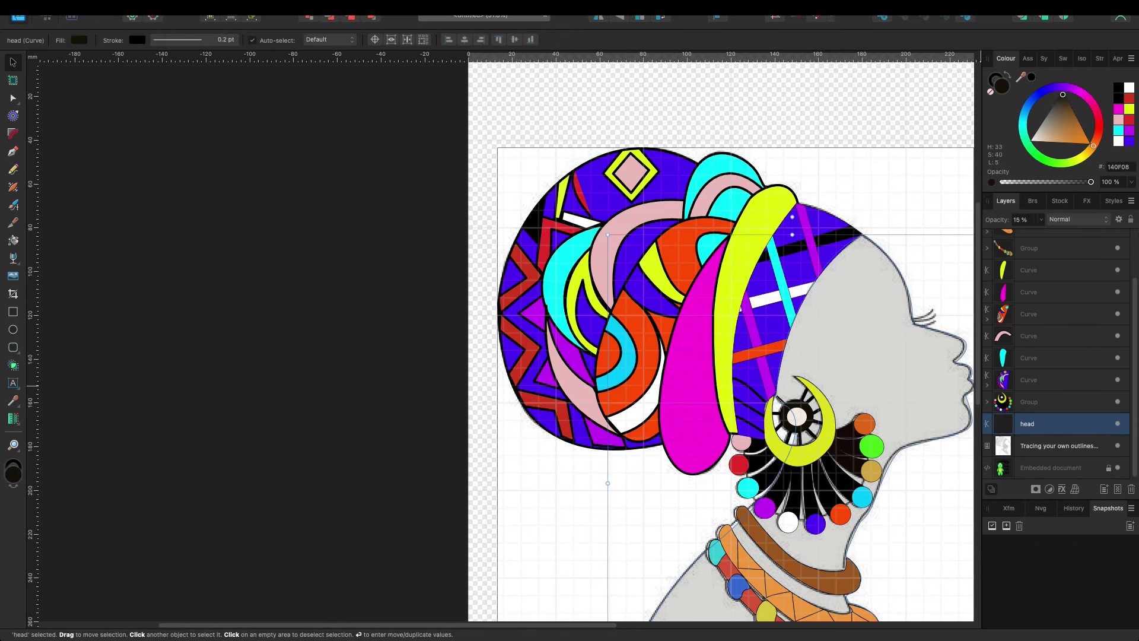
{"action": "left_click", "coordinate": [1041, 219]}
{"action": "left_click_drag", "start_coordinate": [1040, 232], "coordinate": [1125, 232]}
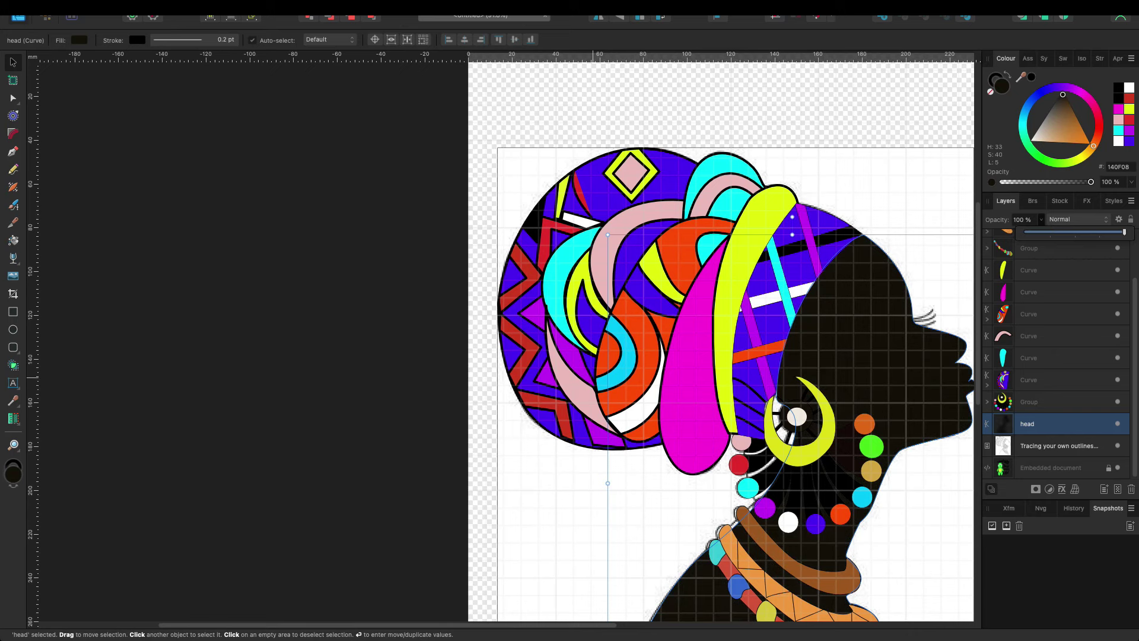
{"action": "key", "text": "Escape"}
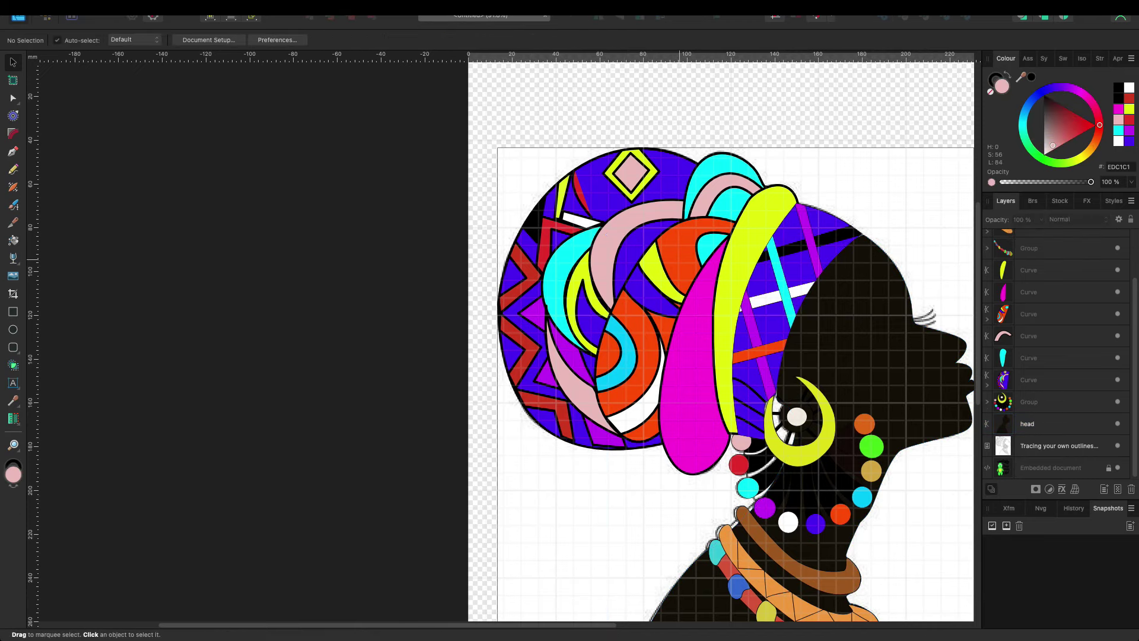
Step: Move the earring and beads group above the purple curve in the Layers panel
{"action": "scroll", "coordinate": [584, 273], "scroll_direction": "down", "scroll_amount": 5}
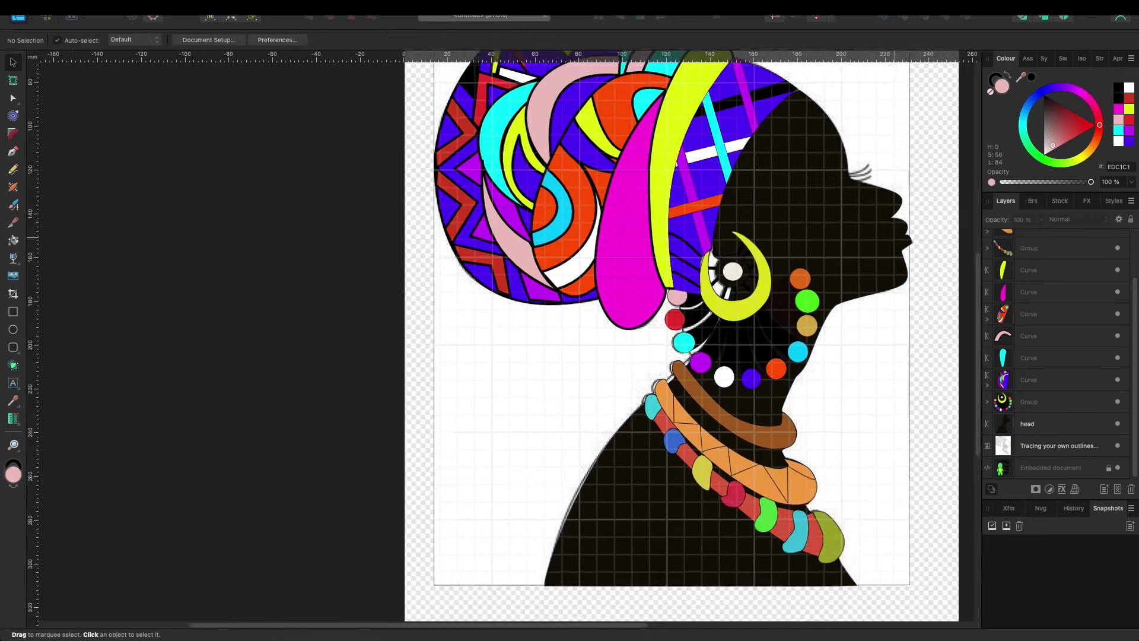
{"action": "left_click", "coordinate": [647, 226]}
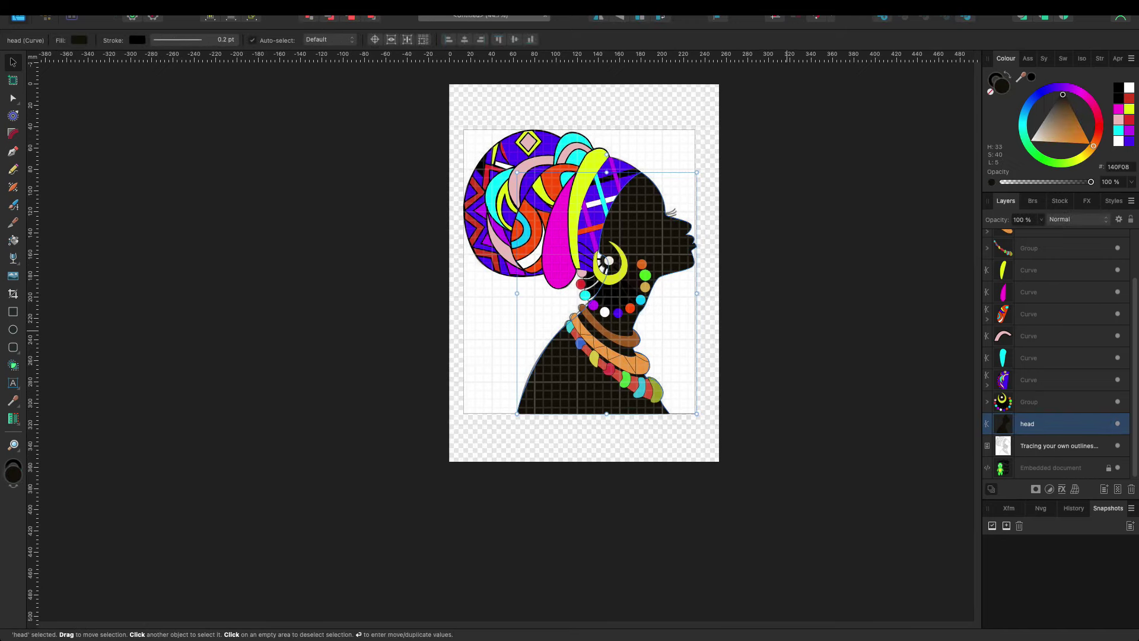
{"action": "scroll", "coordinate": [638, 259], "scroll_direction": "up", "scroll_amount": 1}
{"action": "scroll", "coordinate": [638, 259], "scroll_direction": "up", "scroll_amount": 3}
{"action": "scroll", "coordinate": [638, 259], "scroll_direction": "up", "scroll_amount": 2}
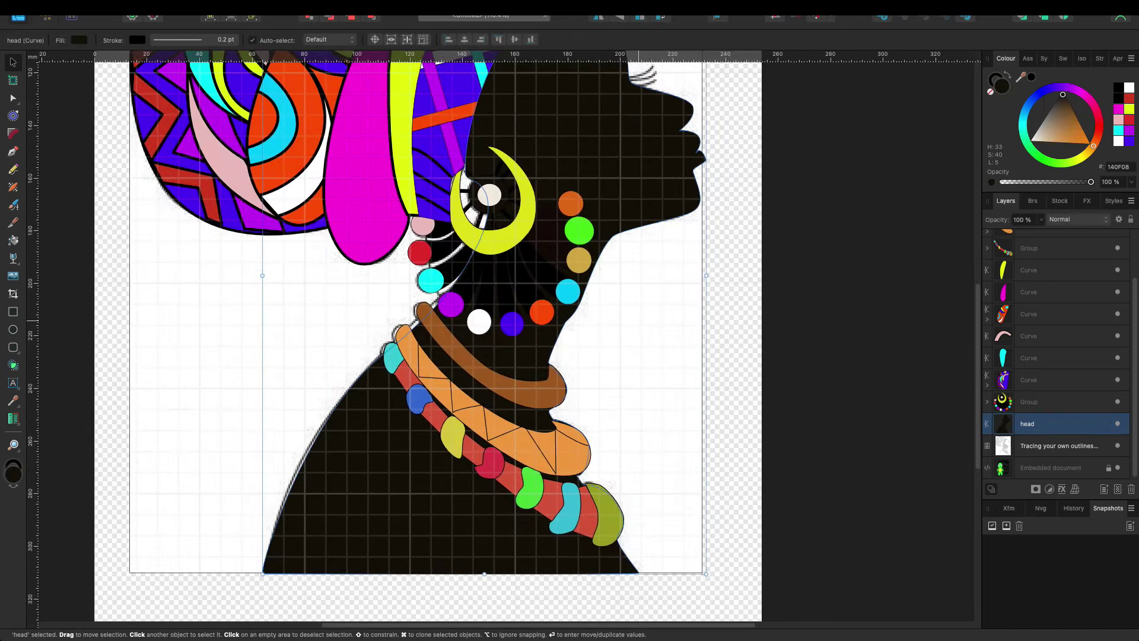
{"action": "left_click", "coordinate": [578, 230]}
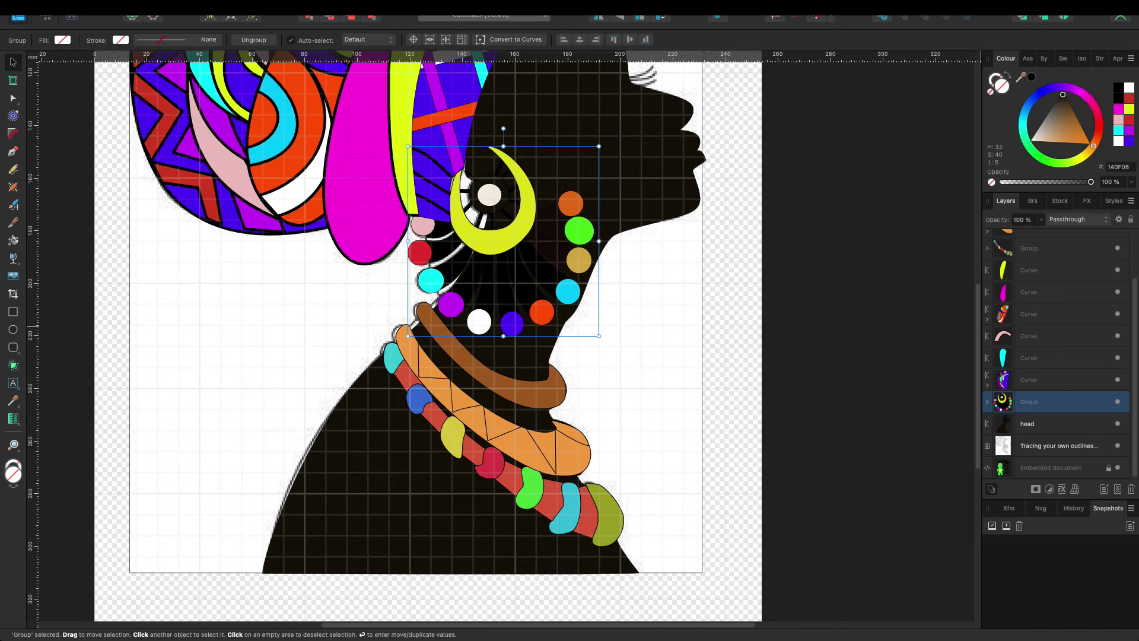
{"action": "mouse_move", "coordinate": [1003, 402]}
{"action": "left_mouse_down"}
{"action": "mouse_move", "coordinate": [1002, 369]}
{"action": "mouse_move", "coordinate": [1030, 326]}
{"action": "left_mouse_up"}
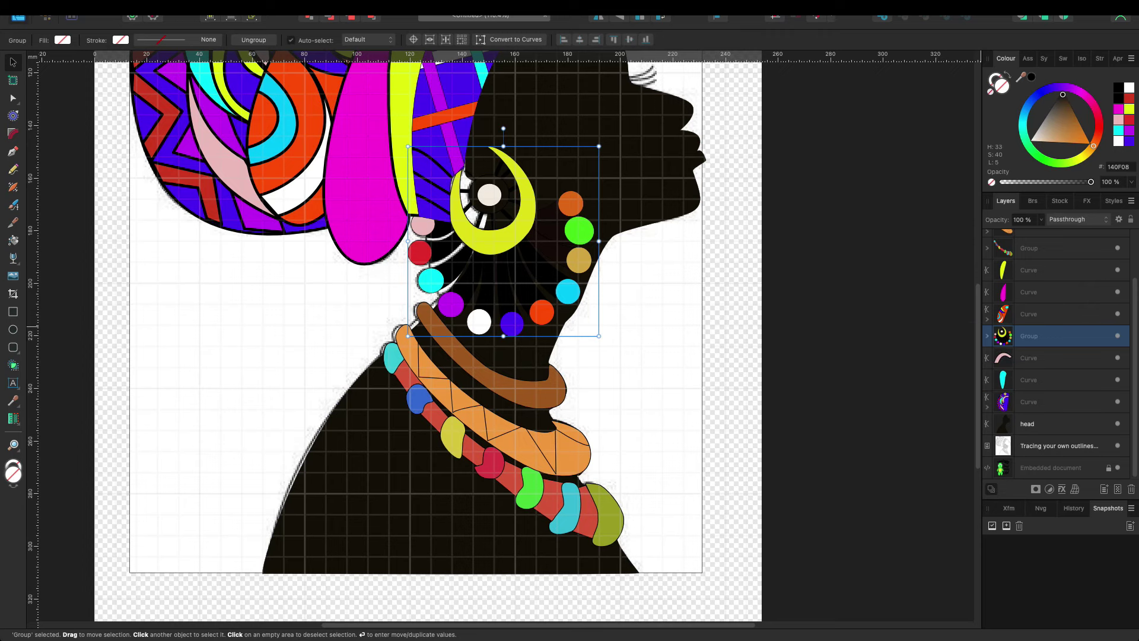
Step: Move the pink headwrap curve lower in the layer stack
{"action": "left_click", "coordinate": [1030, 358]}
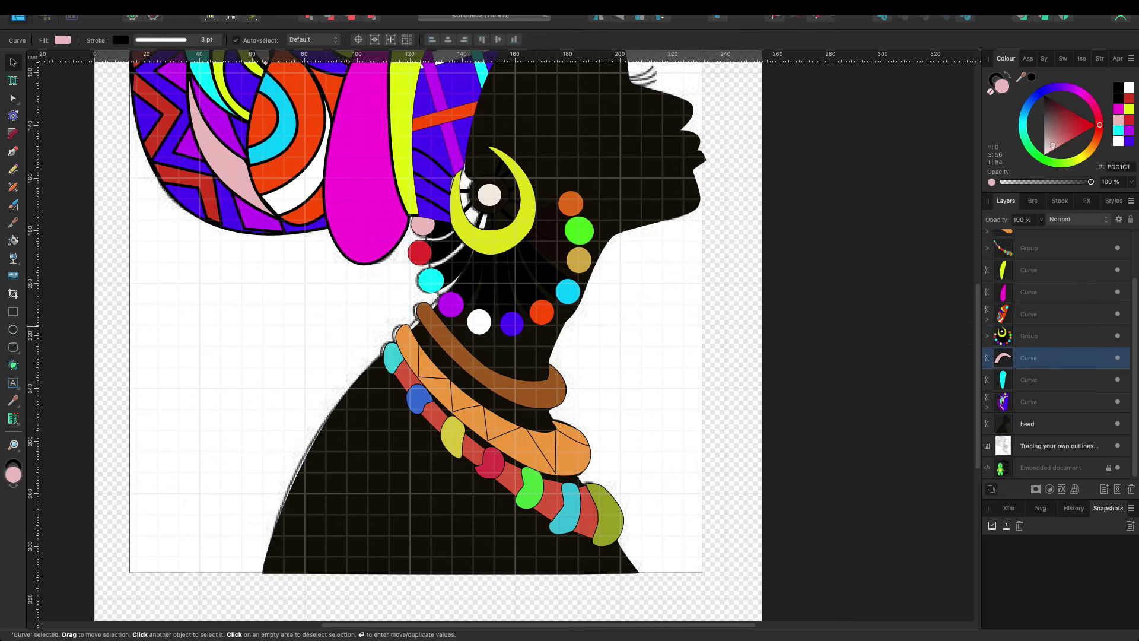
{"action": "scroll", "coordinate": [1056, 356], "scroll_direction": "up", "scroll_amount": 1}
{"action": "scroll", "coordinate": [415, 341], "scroll_direction": "up", "scroll_amount": 5}
{"action": "scroll", "coordinate": [416, 342], "scroll_direction": "down", "scroll_amount": 5}
{"action": "mouse_move", "coordinate": [1030, 362]}
{"action": "left_mouse_down"}
{"action": "mouse_move", "coordinate": [1029, 462]}
{"action": "mouse_move", "coordinate": [1030, 424]}
{"action": "left_mouse_up"}
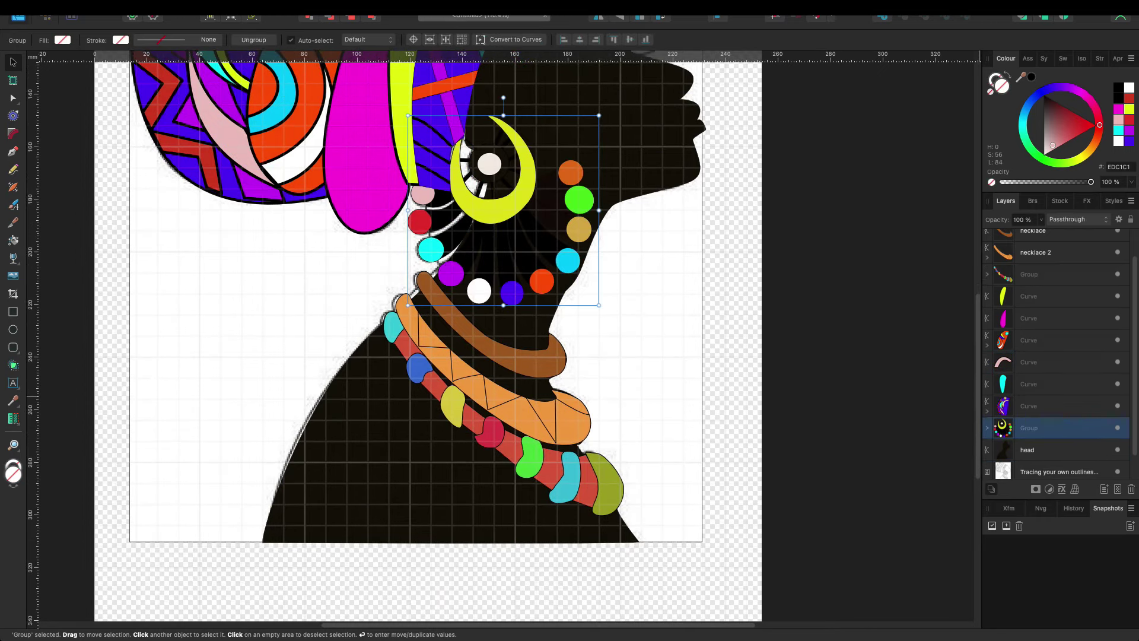
Step: Fade the head silhouette layer to 25% opacity
{"action": "left_click", "coordinate": [1030, 450]}
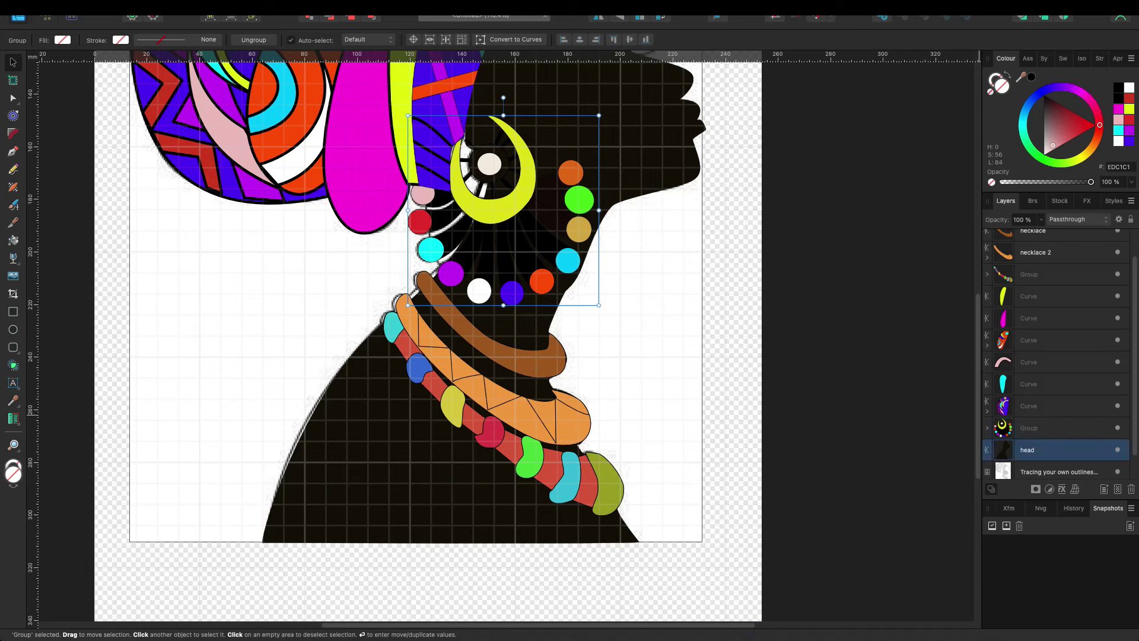
{"action": "left_click", "coordinate": [1041, 219]}
{"action": "mouse_move", "coordinate": [1043, 232]}
{"action": "left_mouse_down"}
{"action": "mouse_move", "coordinate": [943, 232]}
{"action": "mouse_move", "coordinate": [966, 232]}
{"action": "left_mouse_up"}
{"action": "scroll", "coordinate": [415, 333], "scroll_direction": "up", "scroll_amount": 5}
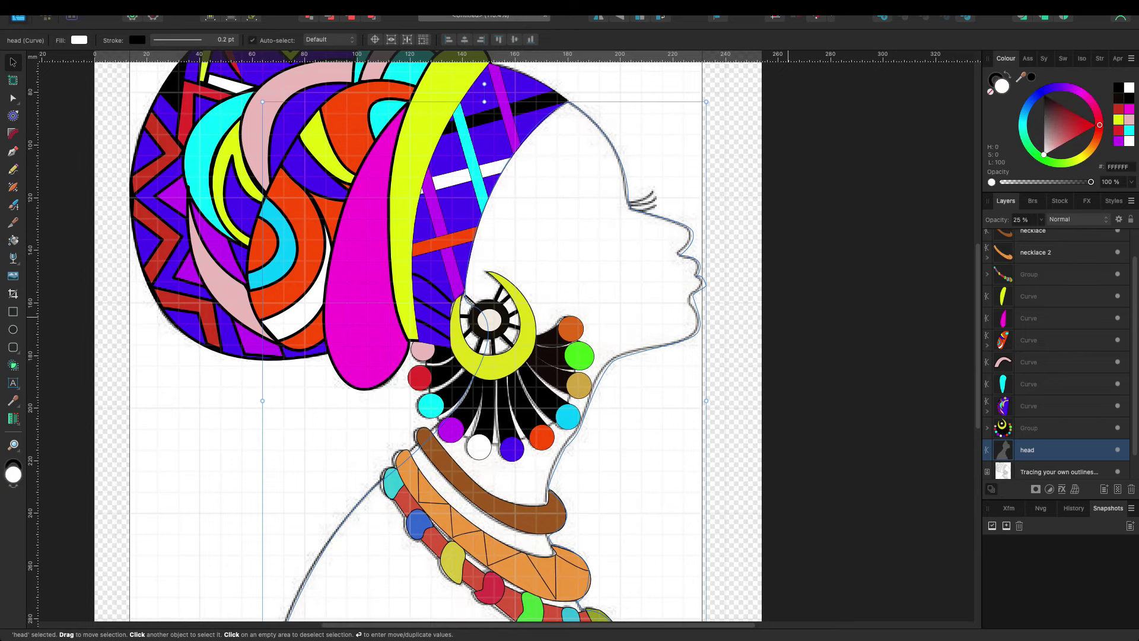
Step: Zoom out to the whole page and hide the 'Tracing your own outlines' reference layer
{"action": "key", "text": "ctrl+minus"}
{"action": "key", "text": "ctrl+minus"}
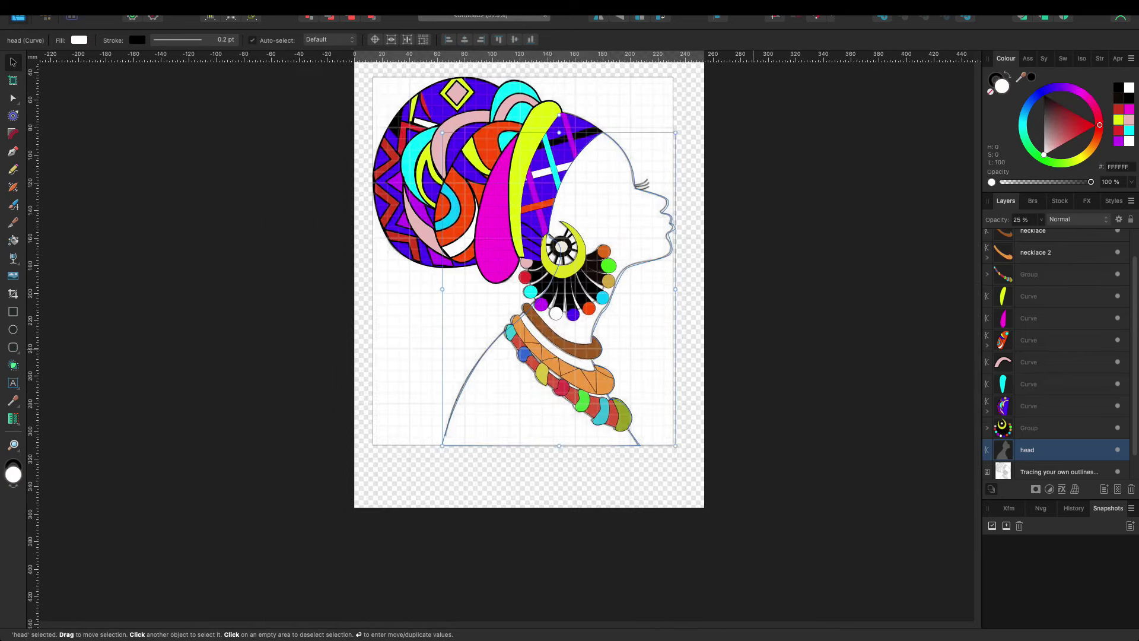
{"action": "left_click", "coordinate": [1117, 472]}
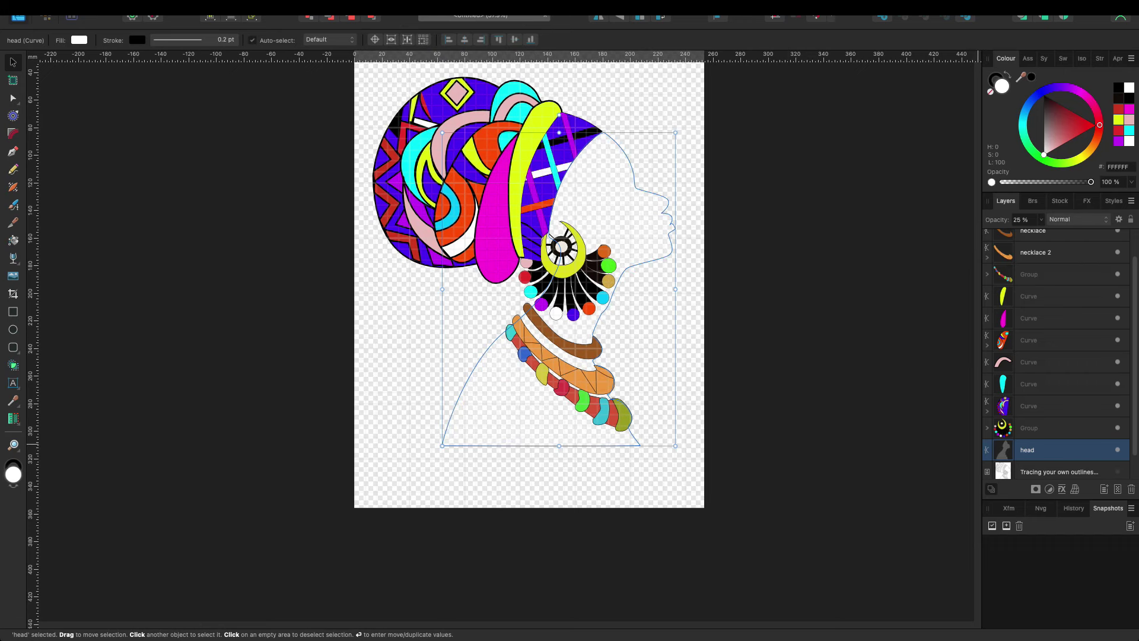
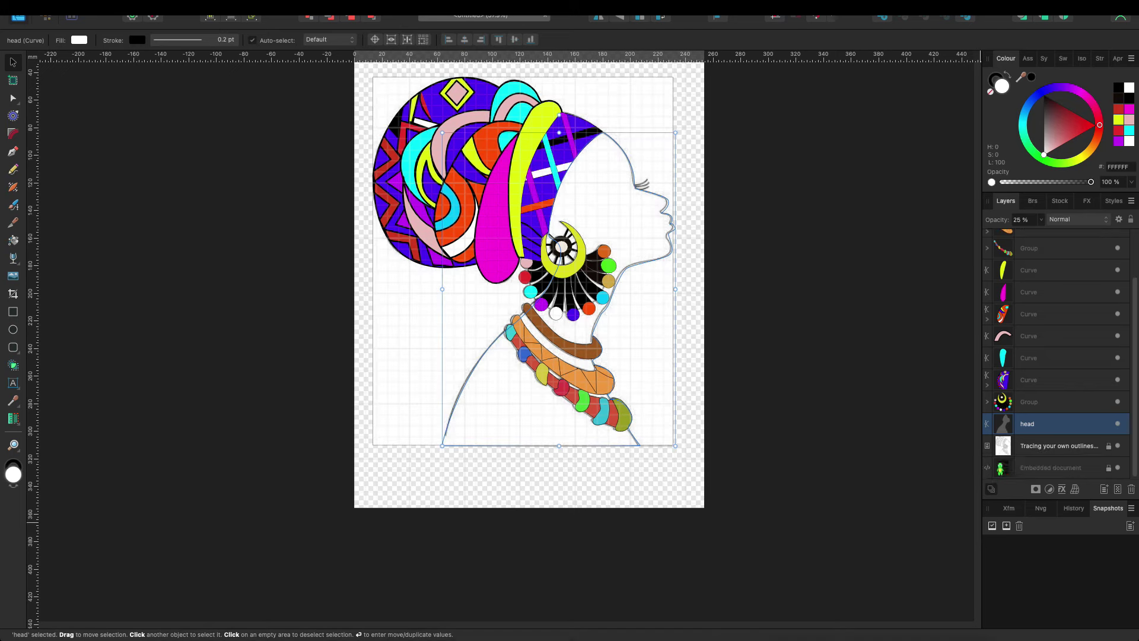
Step: Hide the tracing reference and make the head silhouette solid black at 100% opacity
{"action": "left_click", "coordinate": [1118, 446]}
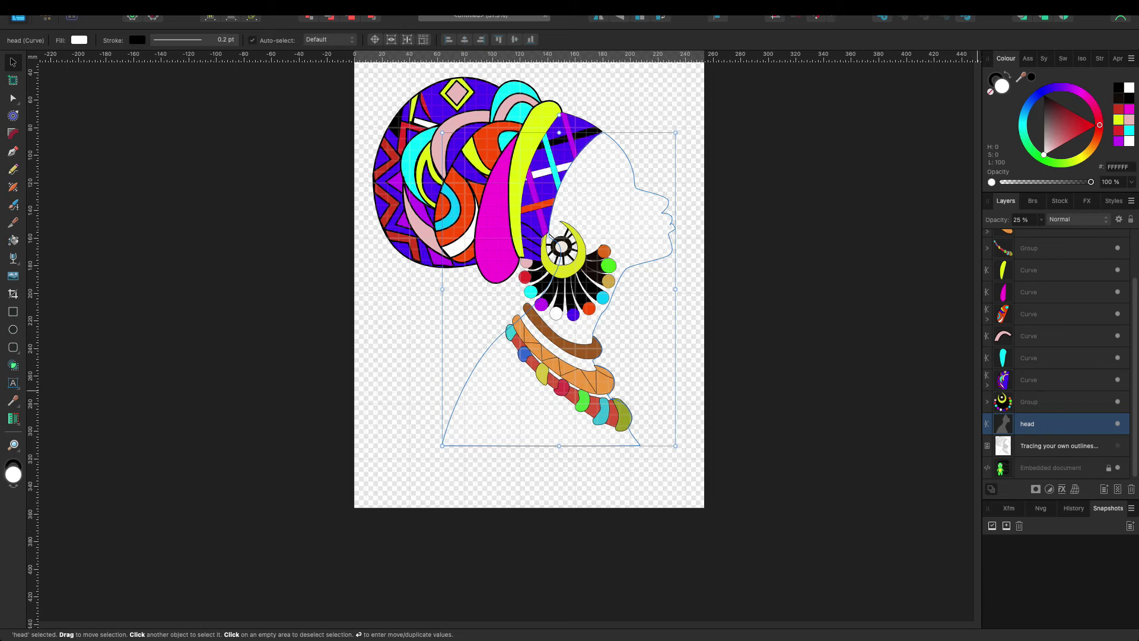
{"action": "left_click", "coordinate": [1041, 220]}
{"action": "left_click_drag", "start_coordinate": [1040, 232], "coordinate": [1114, 232]}
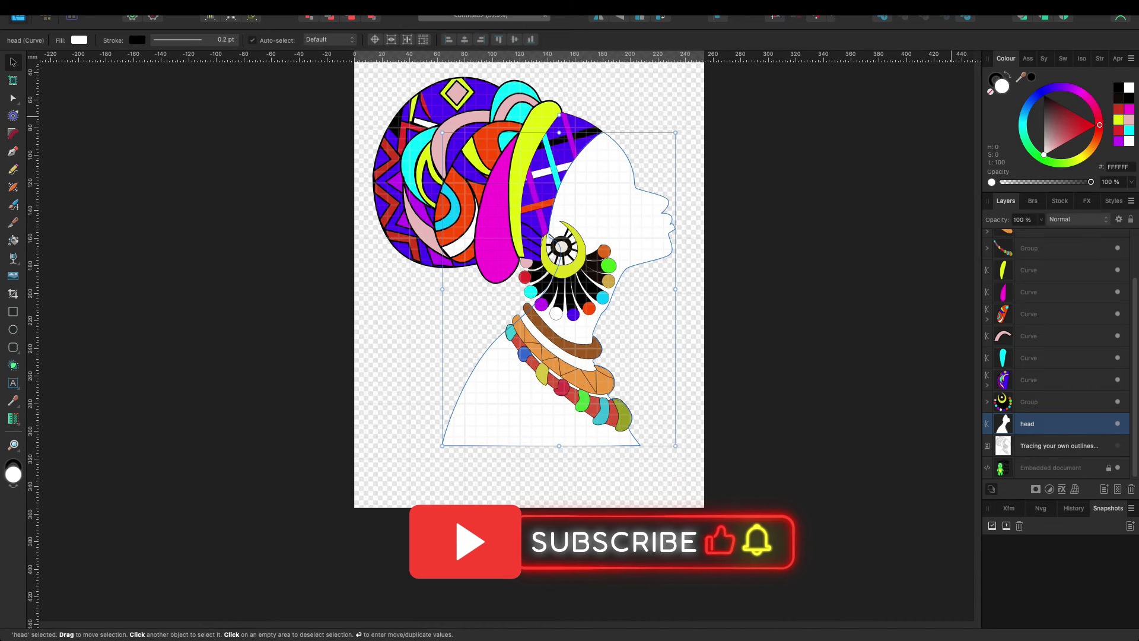
{"action": "key", "text": "ctrl+z"}
{"action": "key", "text": "ctrl+shift+z"}
{"action": "left_click", "coordinate": [1119, 88]}
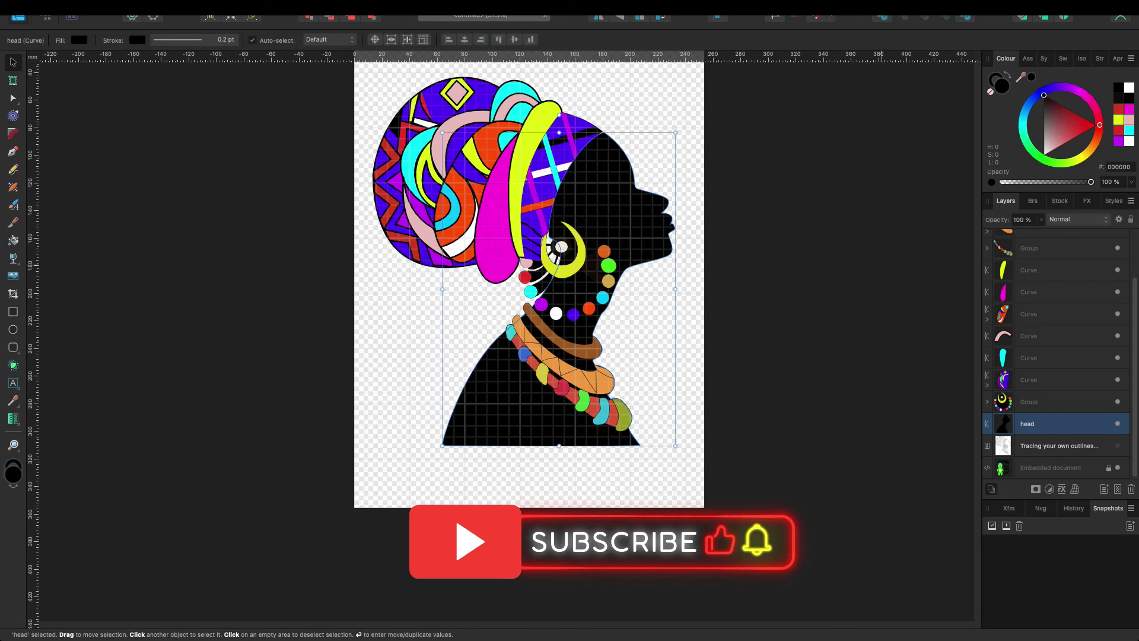
Step: Expand the earring group and make the pink and red bead strands pink C69E9E
{"action": "left_click", "coordinate": [1029, 402]}
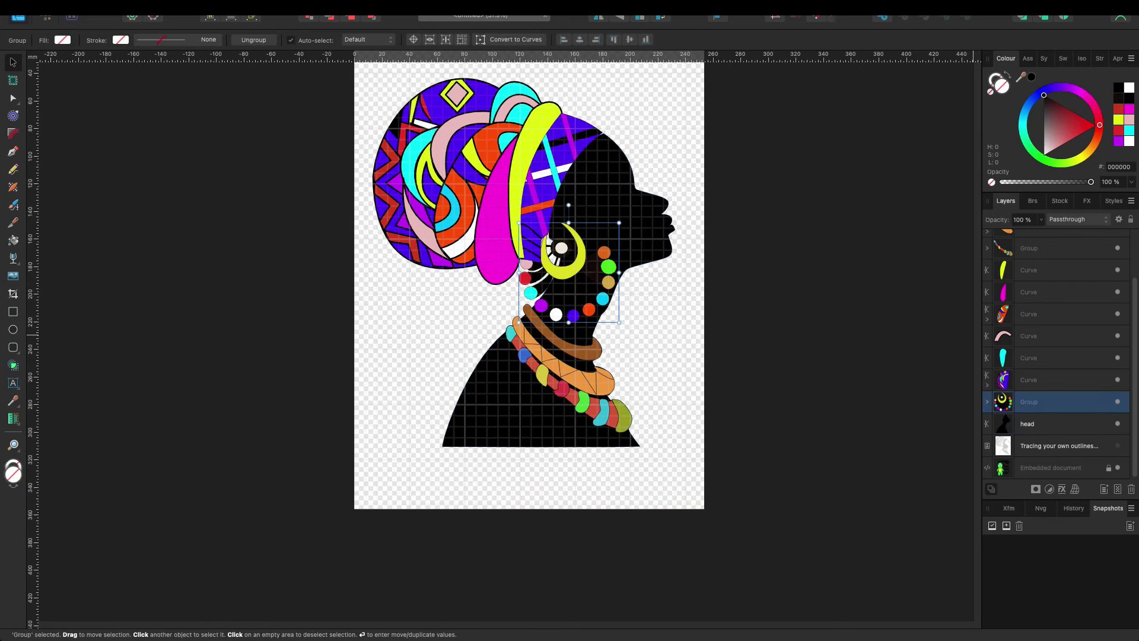
{"action": "left_click", "coordinate": [987, 401]}
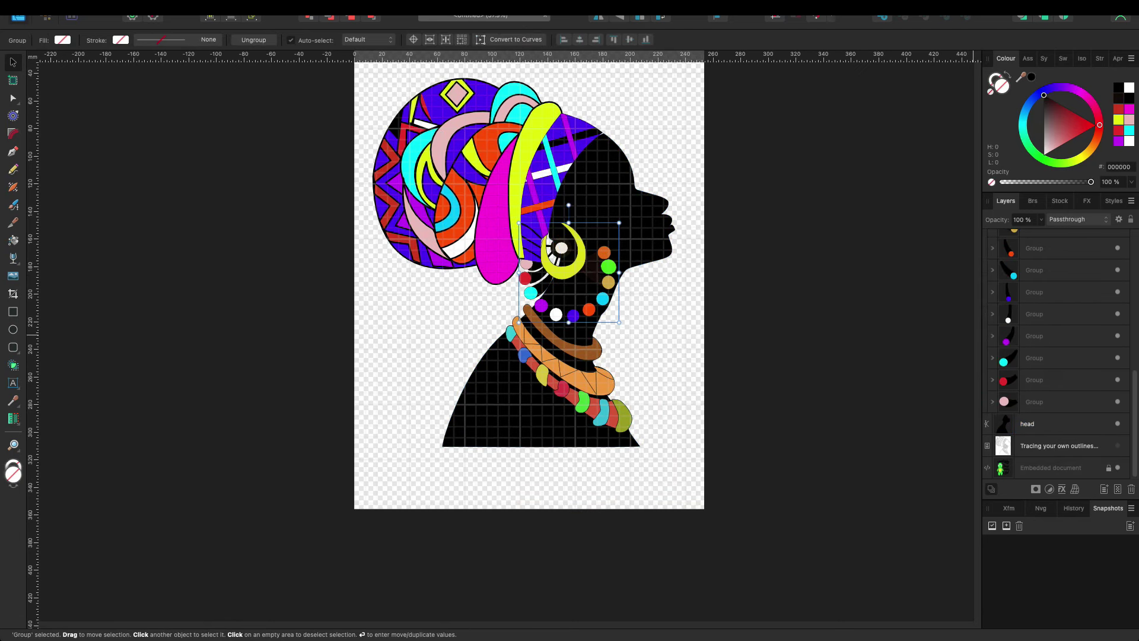
{"action": "left_click", "coordinate": [992, 402]}
{"action": "left_click", "coordinate": [1039, 446]}
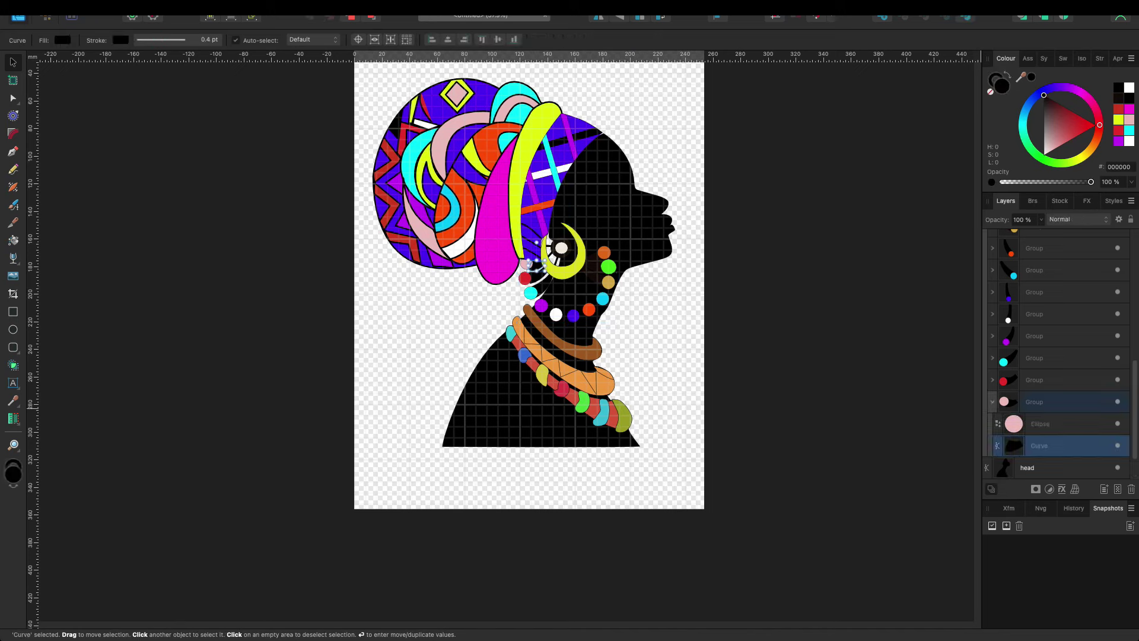
{"action": "key", "text": "d"}
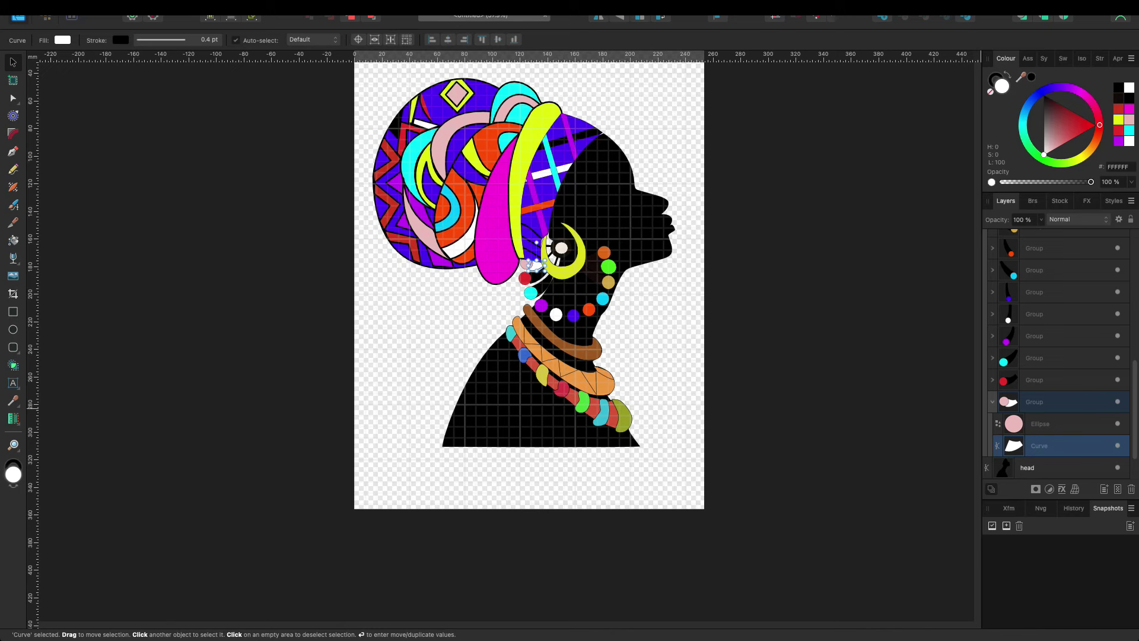
{"action": "key", "text": "ctrl+shift+v"}
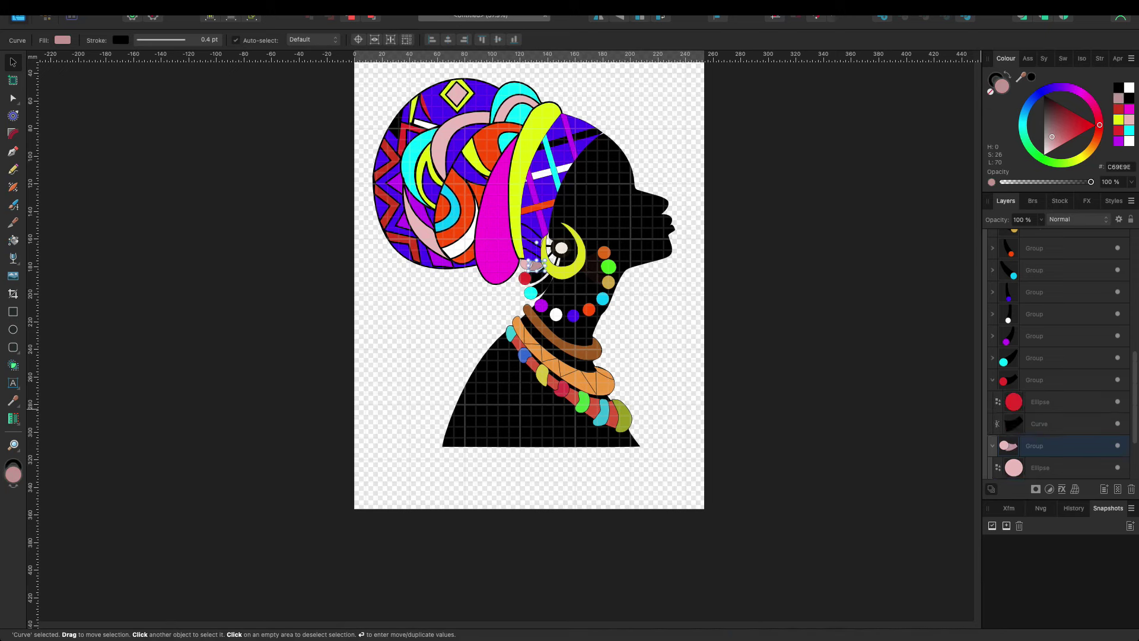
{"action": "left_click", "coordinate": [541, 277]}
{"action": "key", "text": "ctrl+shift+v"}
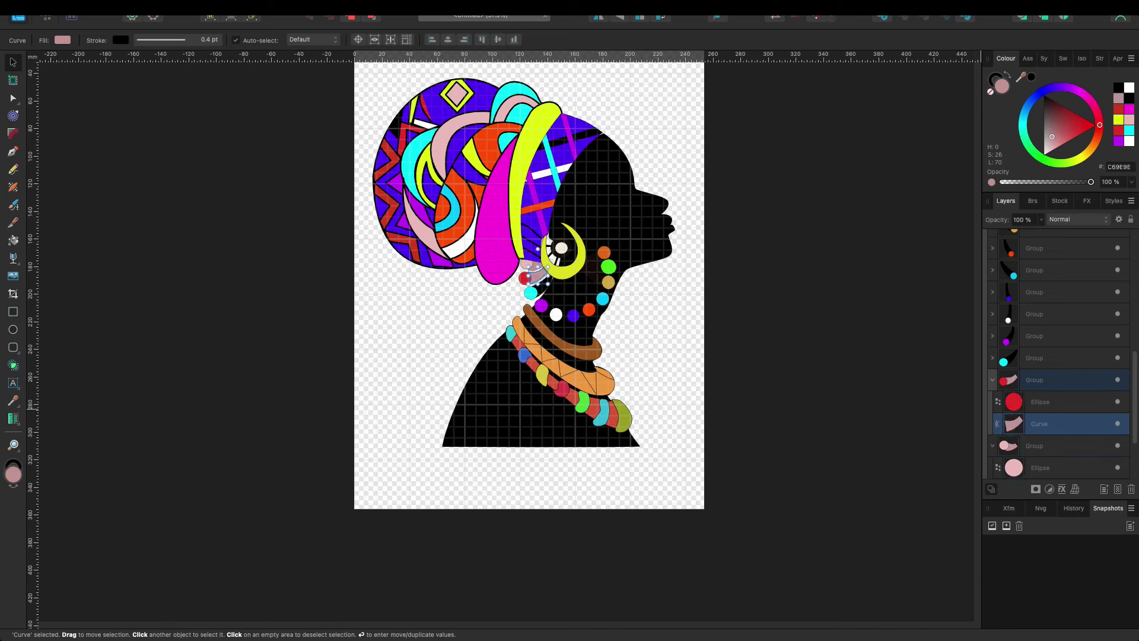
Step: Paste the pink C69E9E fill onto the magenta, blue, cyan and orange bead strands
{"action": "left_click", "coordinate": [1039, 402]}
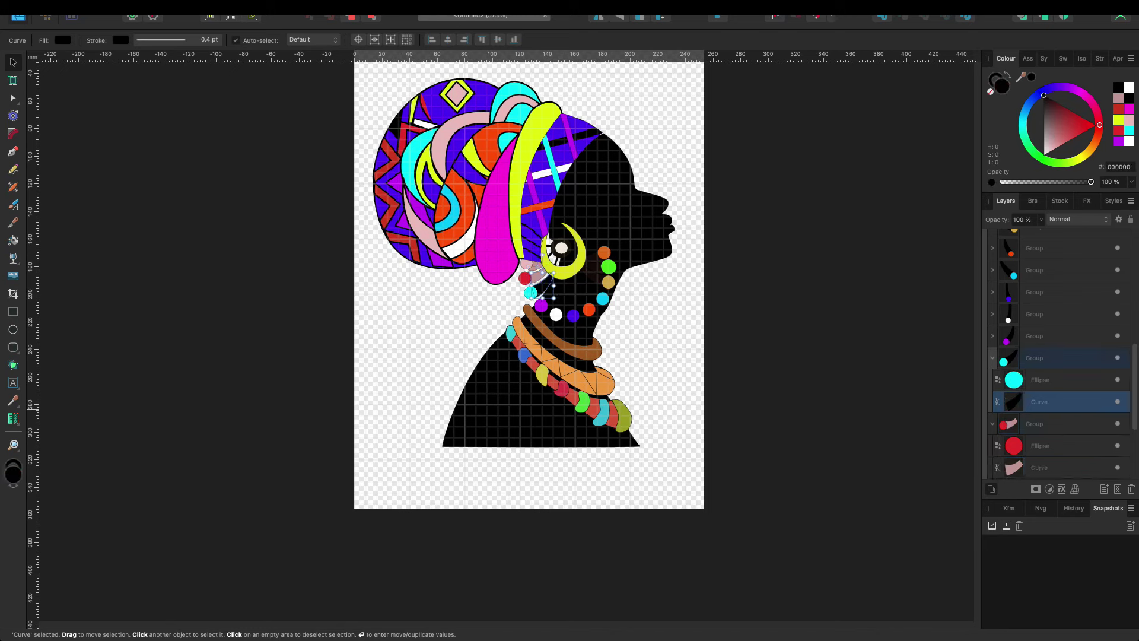
{"action": "key", "text": "alt+bracketright"}
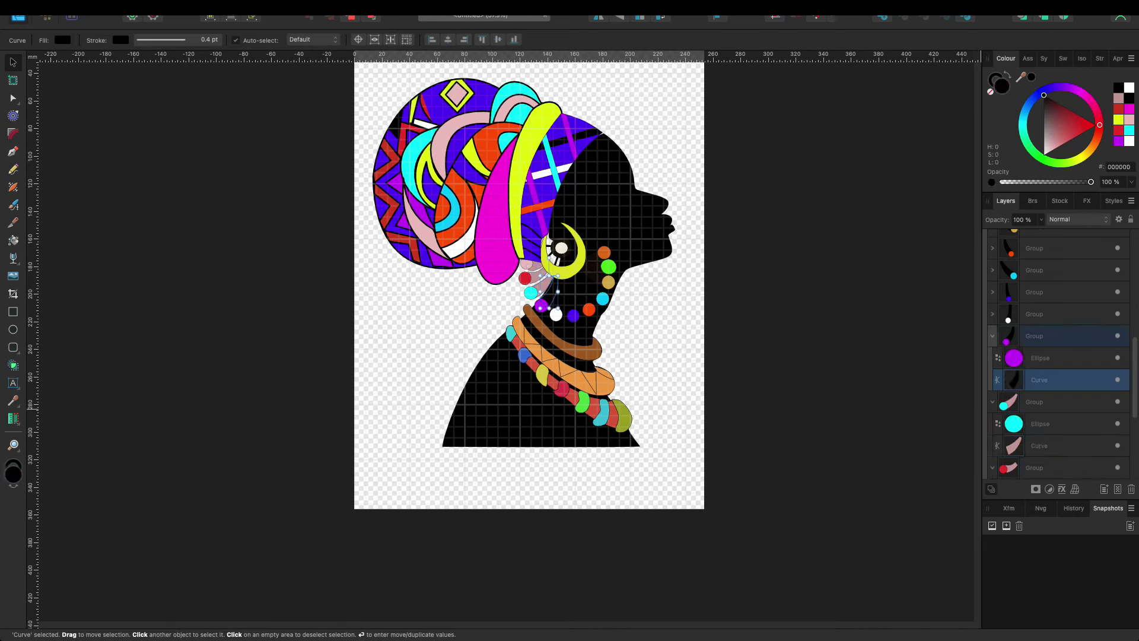
{"action": "key", "text": "ctrl+shift+v"}
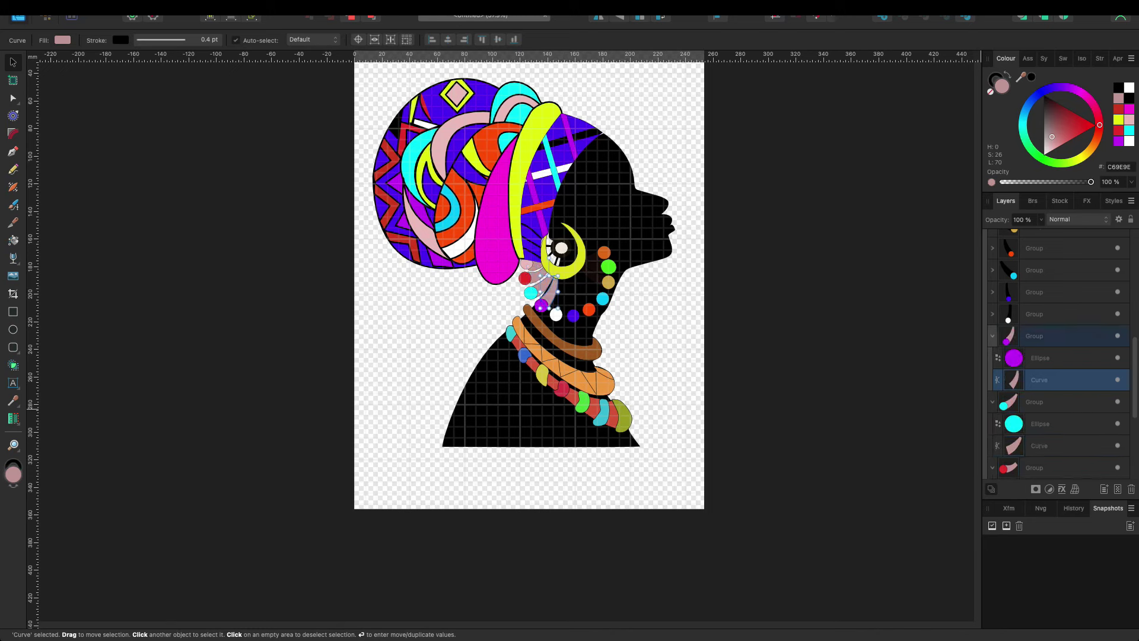
{"action": "key", "text": "alt+bracketright"}
{"action": "key", "text": "ctrl+shift+v"}
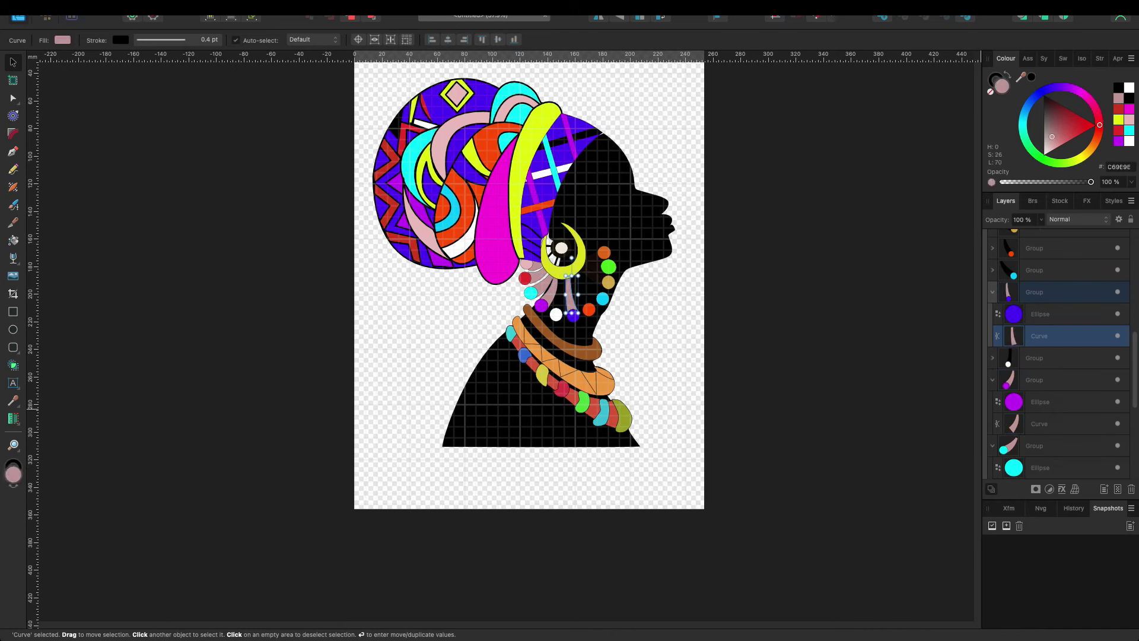
{"action": "key", "text": "alt+bracketright"}
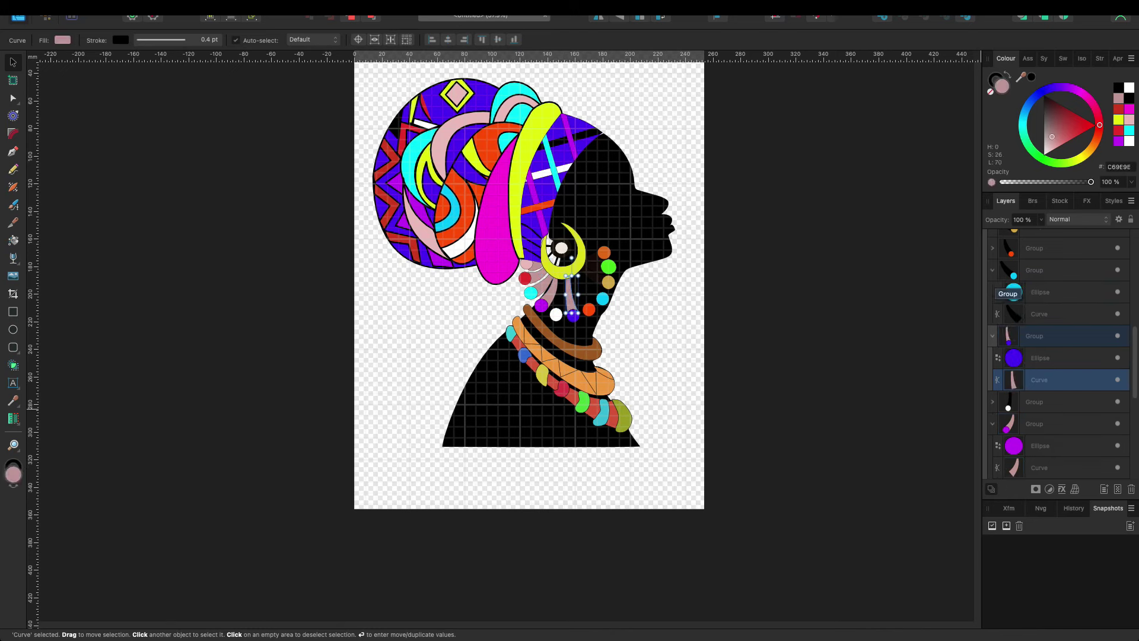
{"action": "key", "text": "ctrl+shift+v"}
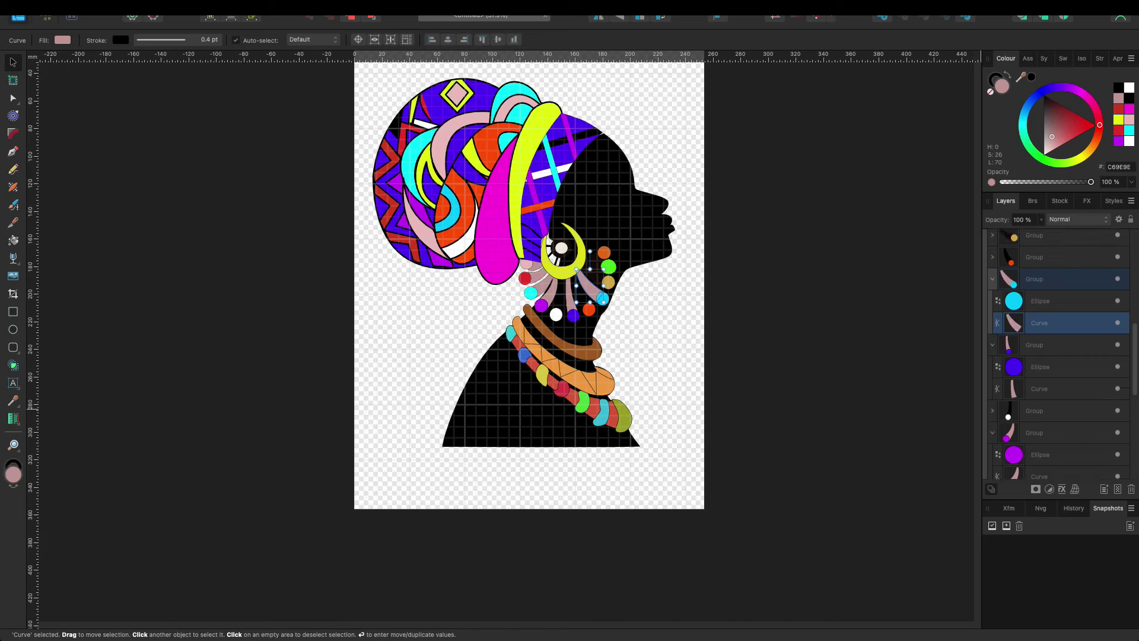
{"action": "key", "text": "alt+bracketright"}
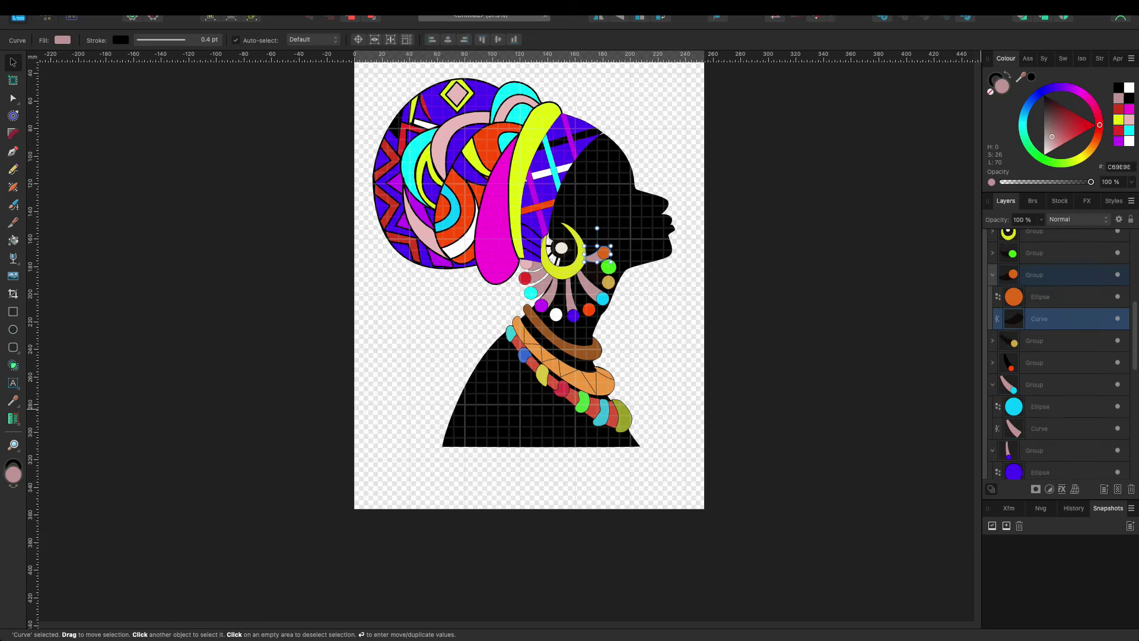
{"action": "key", "text": "ctrl+shift+v"}
Step: Make the green, yellow and red bead strands pink, then select the black-and-white bead strand
{"action": "key", "text": "alt+bracketright"}
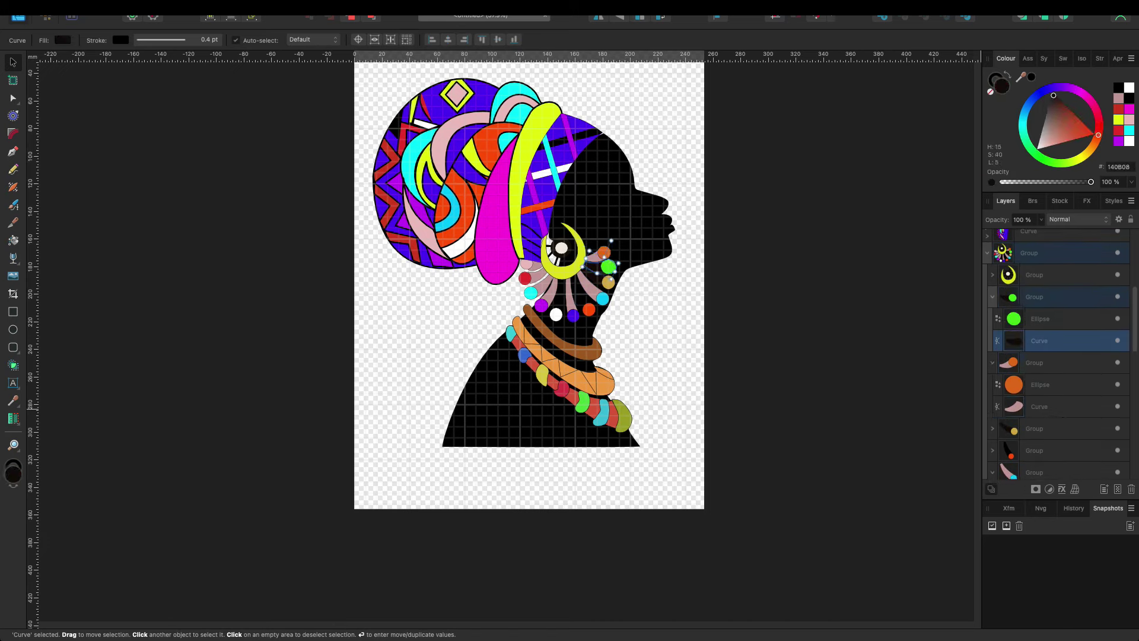
{"action": "key", "text": "ctrl+shift+v"}
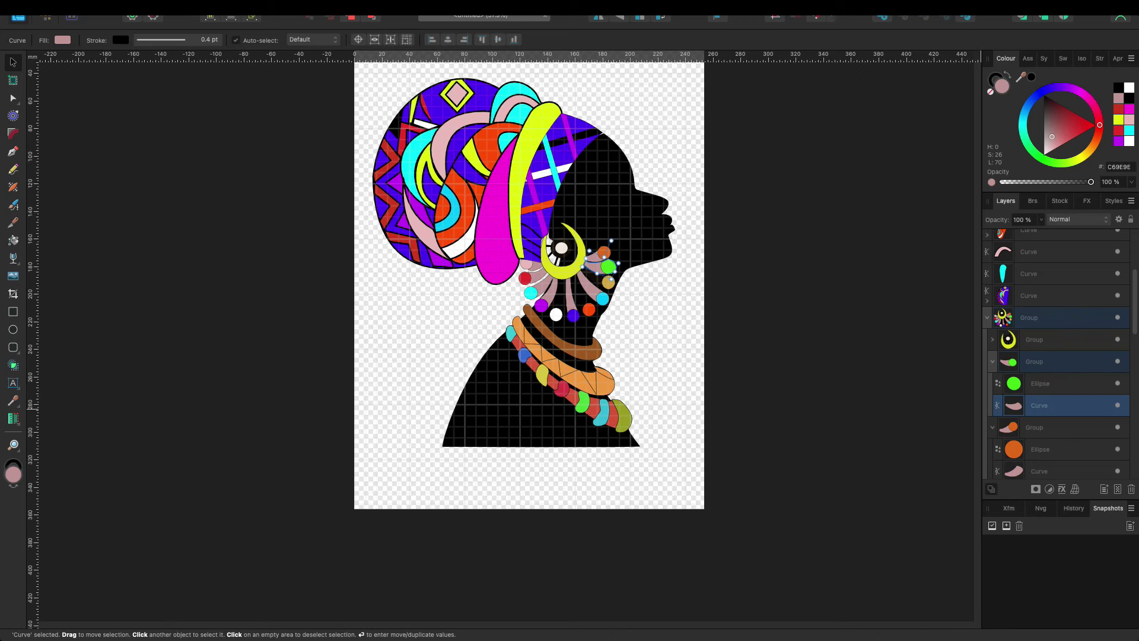
{"action": "key", "text": "alt+bracketright"}
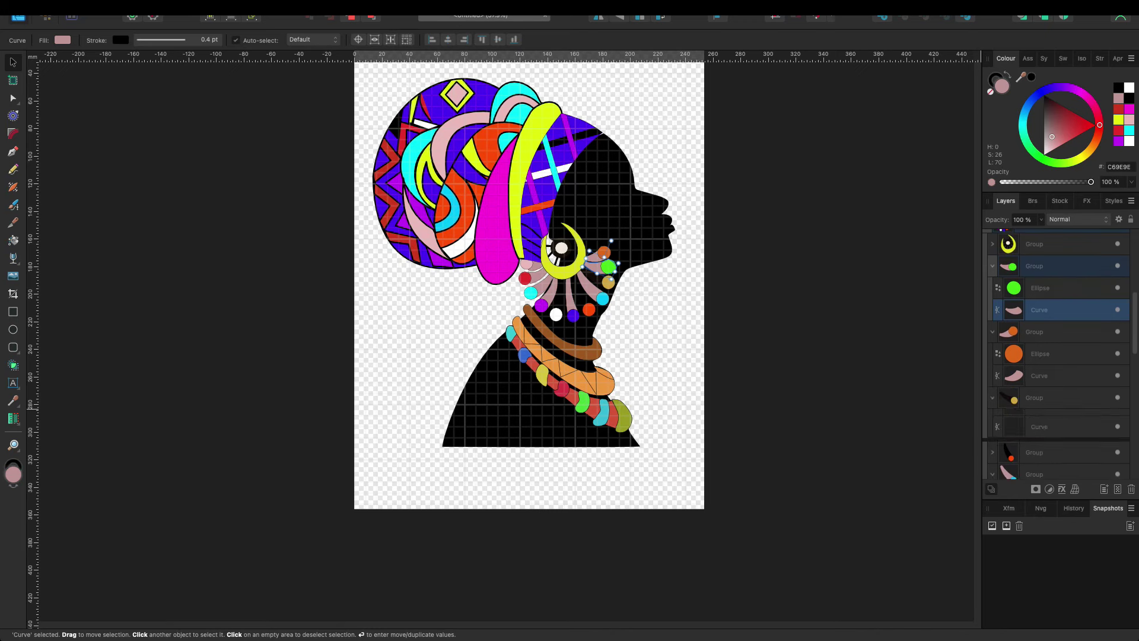
{"action": "key", "text": "ctrl+shift+v"}
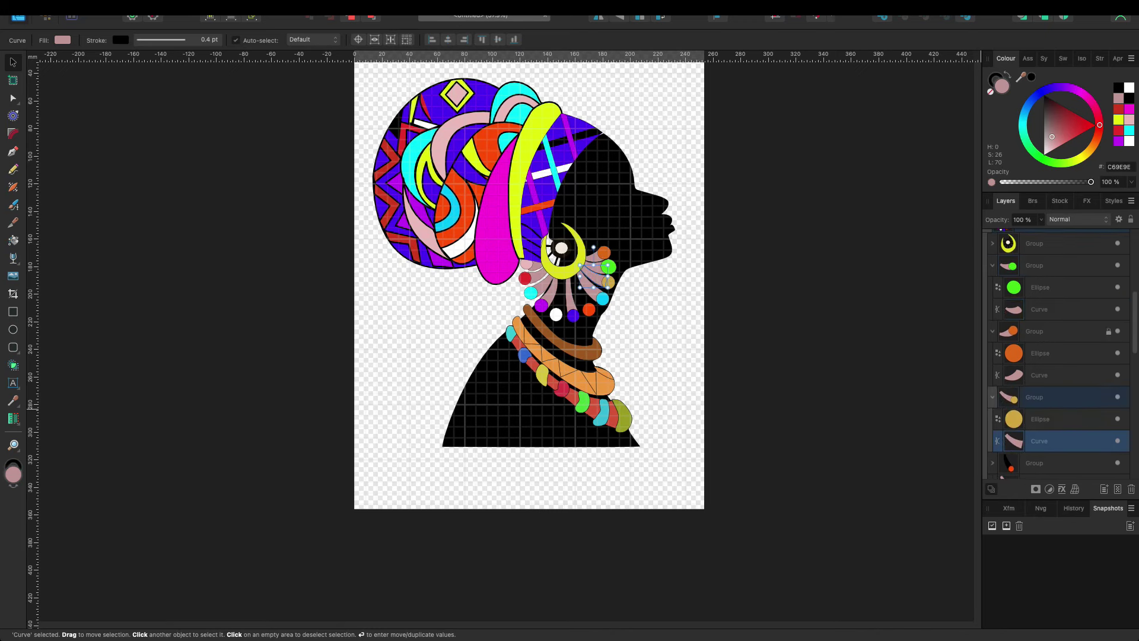
{"action": "key", "text": "alt+bracketright"}
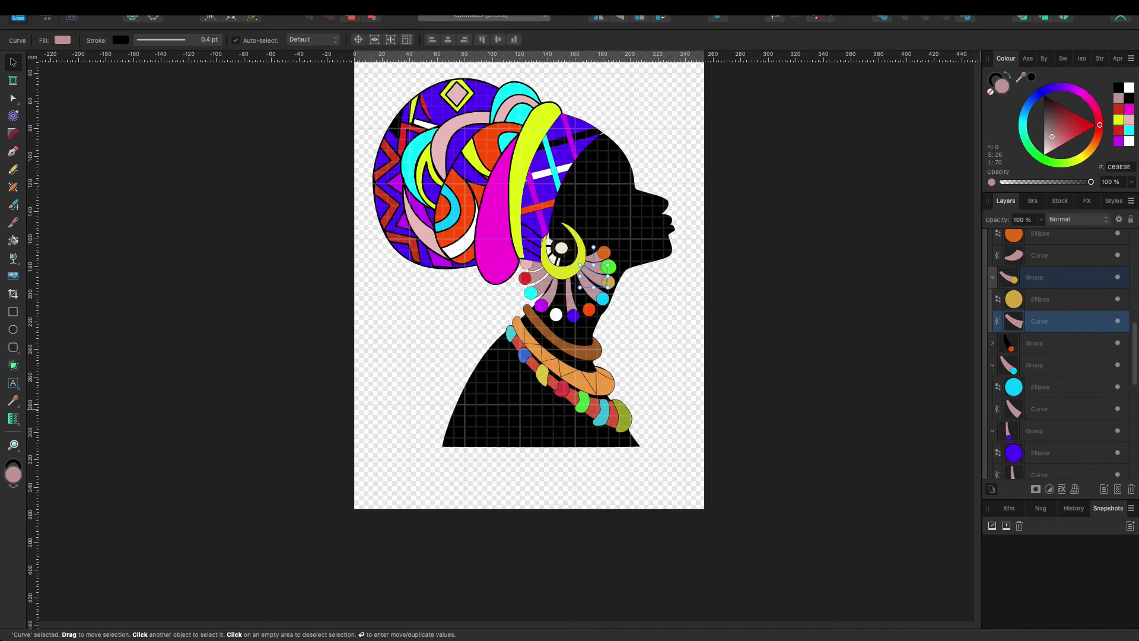
{"action": "key", "text": "ctrl+shift+v"}
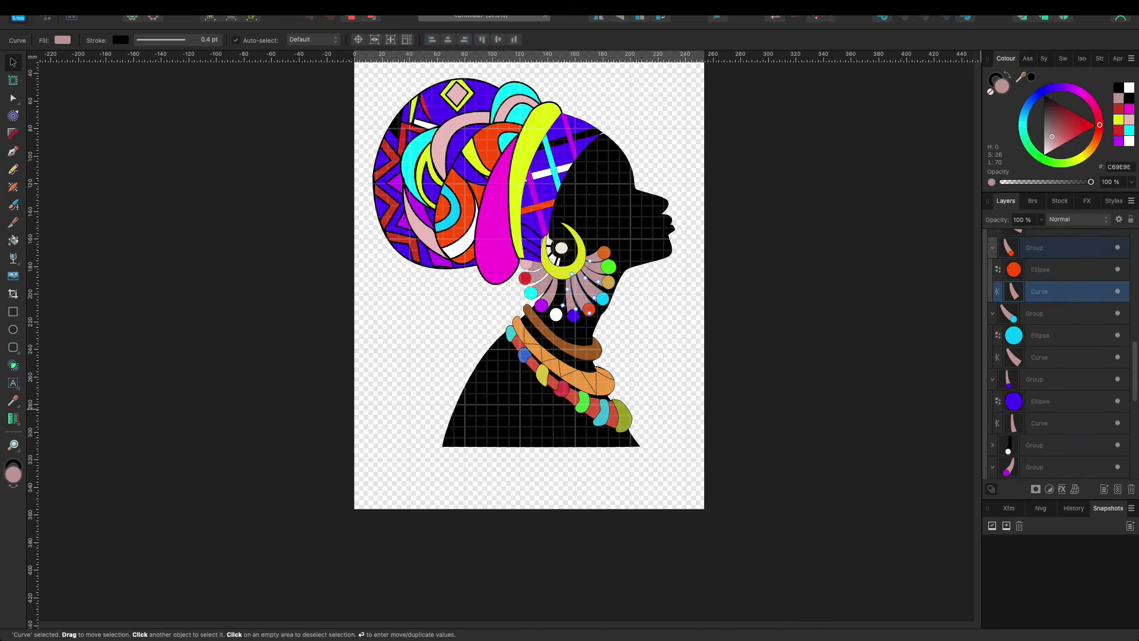
{"action": "left_click", "coordinate": [992, 313]}
{"action": "left_click", "coordinate": [1040, 358]}
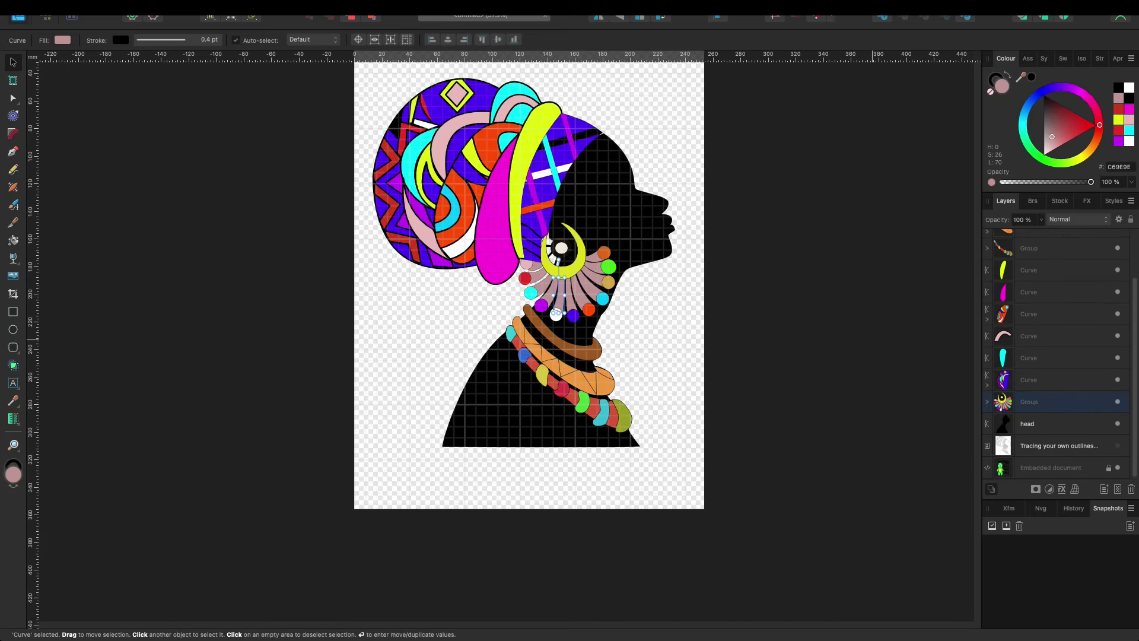
Step: Zoom in and inspect the head outline's nodes with the Node tool
{"action": "key", "text": "Escape"}
{"action": "scroll", "coordinate": [528, 284], "scroll_direction": "up", "scroll_amount": 2}
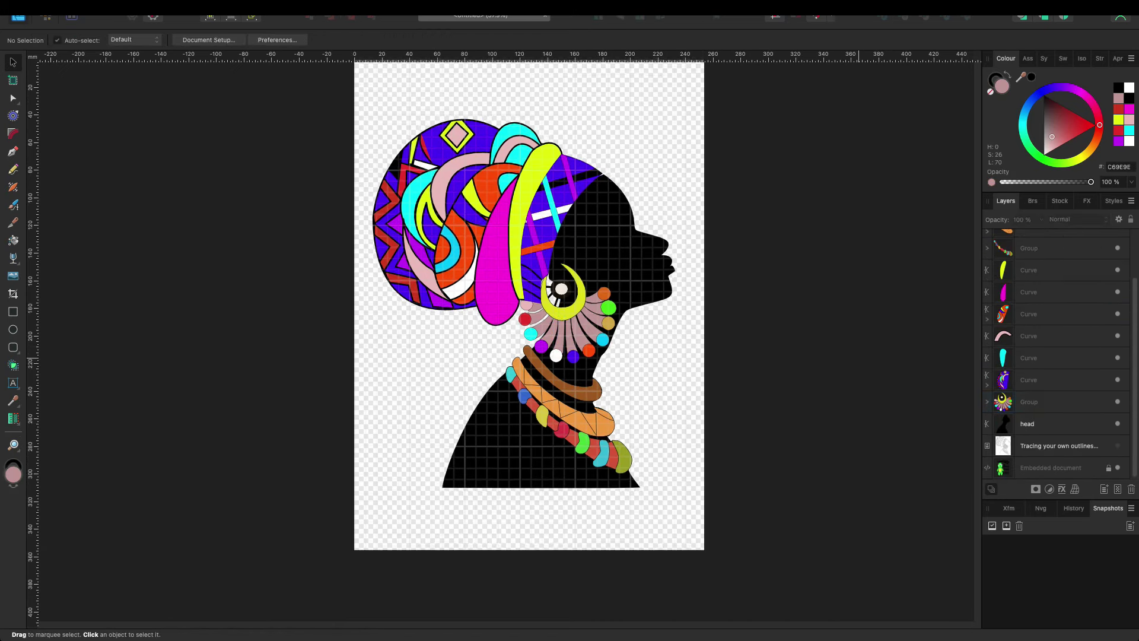
{"action": "scroll", "coordinate": [528, 285], "scroll_direction": "up", "scroll_amount": 2}
{"action": "left_click", "coordinate": [383, 270]}
{"action": "left_click", "coordinate": [777, 270]}
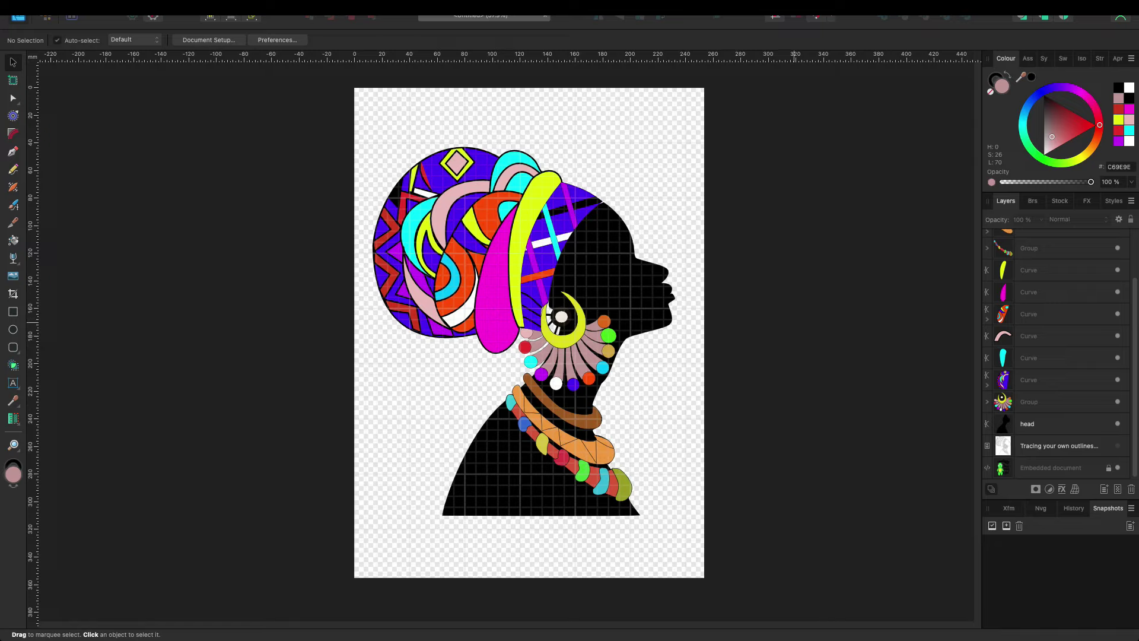
{"action": "scroll", "coordinate": [487, 208], "scroll_direction": "up", "scroll_amount": 1}
{"action": "scroll", "coordinate": [488, 209], "scroll_direction": "up", "scroll_amount": 1}
{"action": "scroll", "coordinate": [487, 209], "scroll_direction": "up", "scroll_amount": 3}
{"action": "scroll", "coordinate": [488, 208], "scroll_direction": "up", "scroll_amount": 2}
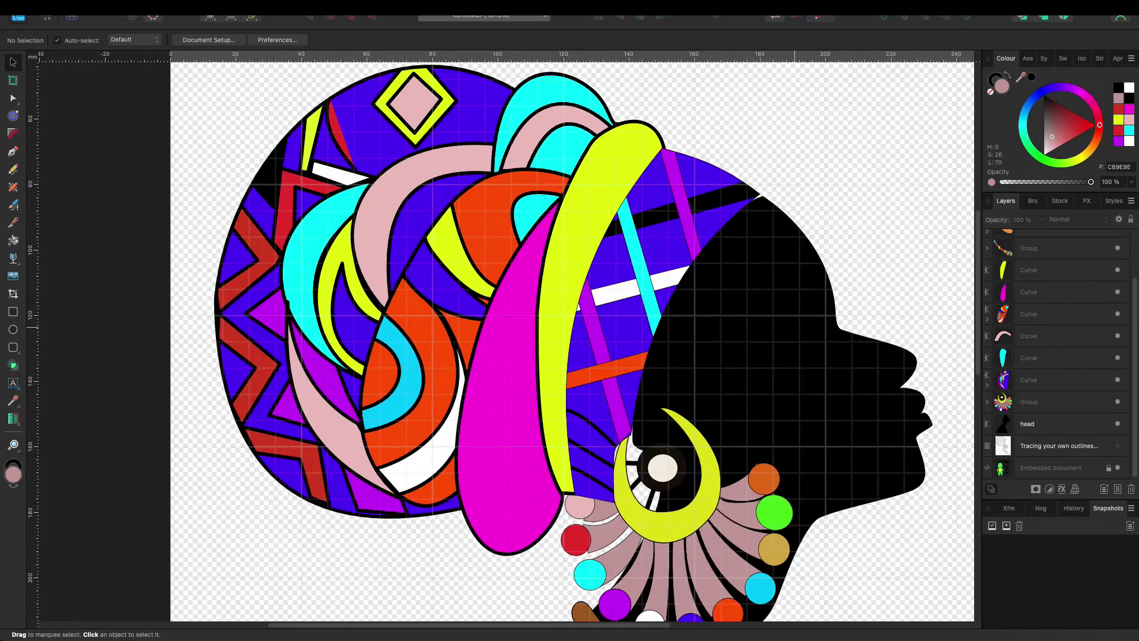
{"action": "left_click", "coordinate": [771, 297]}
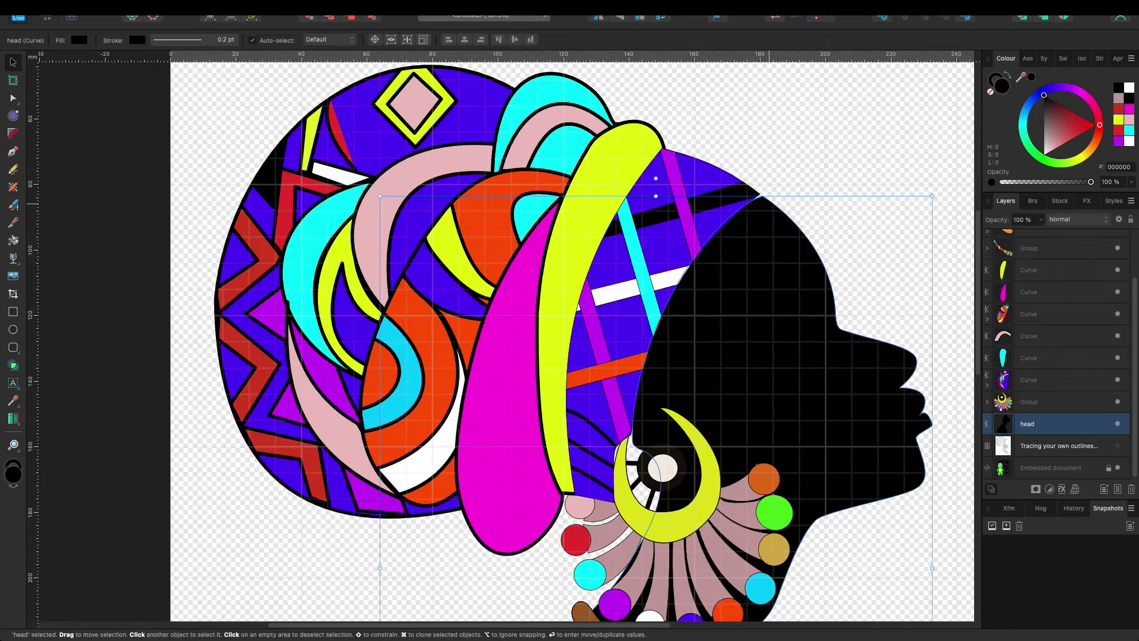
{"action": "key", "text": "a"}
{"action": "left_click", "coordinate": [761, 196]}
{"action": "key", "text": "Escape"}
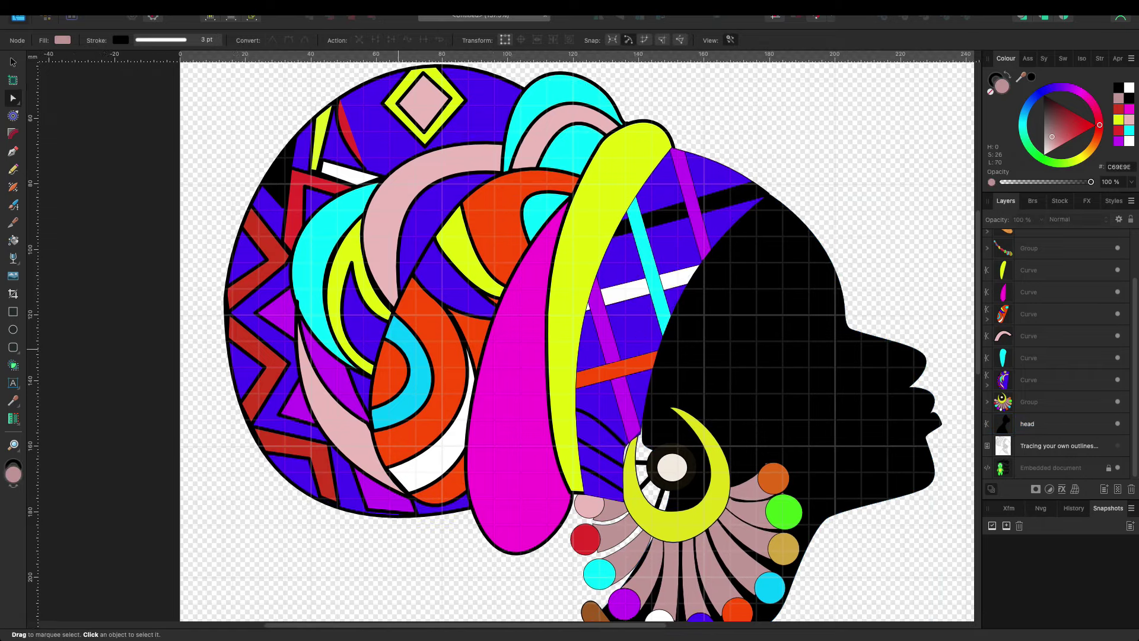
Step: Drag two points of the red zigzag piece left toward the wrap's edge
{"action": "scroll", "coordinate": [190, 323], "scroll_direction": "up", "scroll_amount": 2}
{"action": "scroll", "coordinate": [190, 322], "scroll_direction": "up", "scroll_amount": 1}
{"action": "scroll", "coordinate": [190, 323], "scroll_direction": "up", "scroll_amount": 3}
{"action": "scroll", "coordinate": [501, 336], "scroll_direction": "left", "scroll_amount": 1}
{"action": "scroll", "coordinate": [501, 336], "scroll_direction": "up", "scroll_amount": 1}
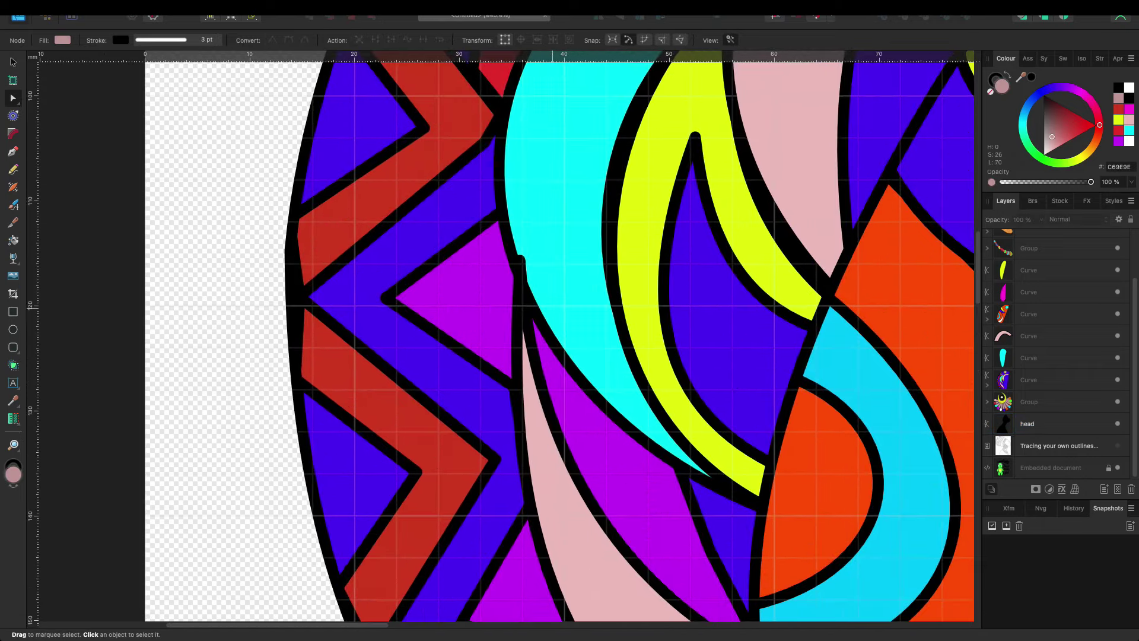
{"action": "left_click", "coordinate": [392, 403]}
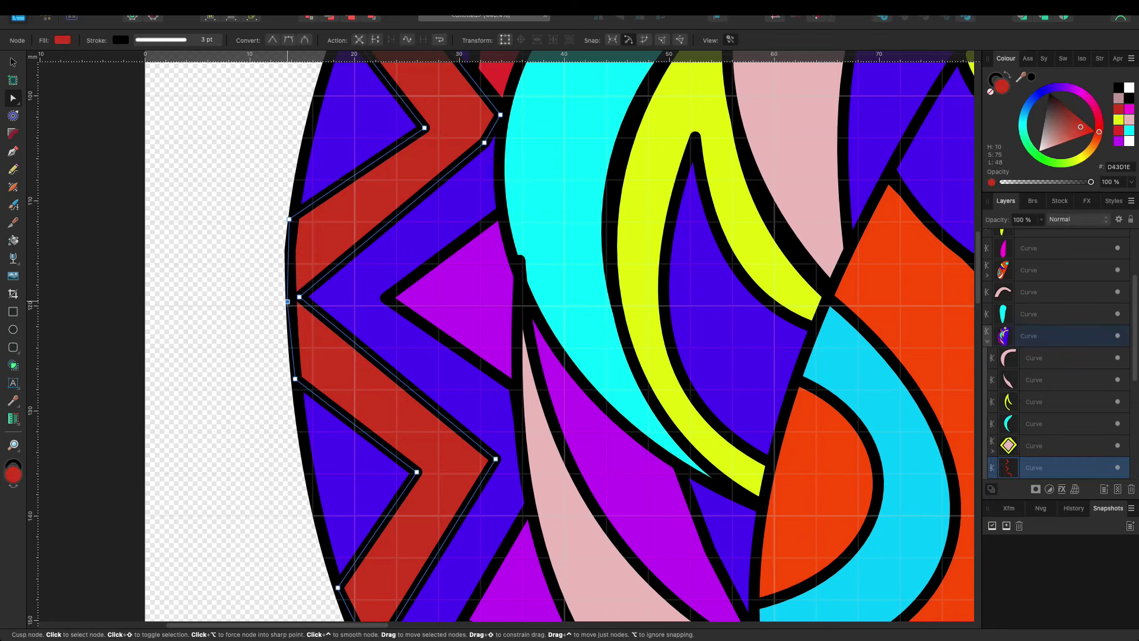
{"action": "left_click_drag", "start_coordinate": [295, 379], "coordinate": [279, 380]}
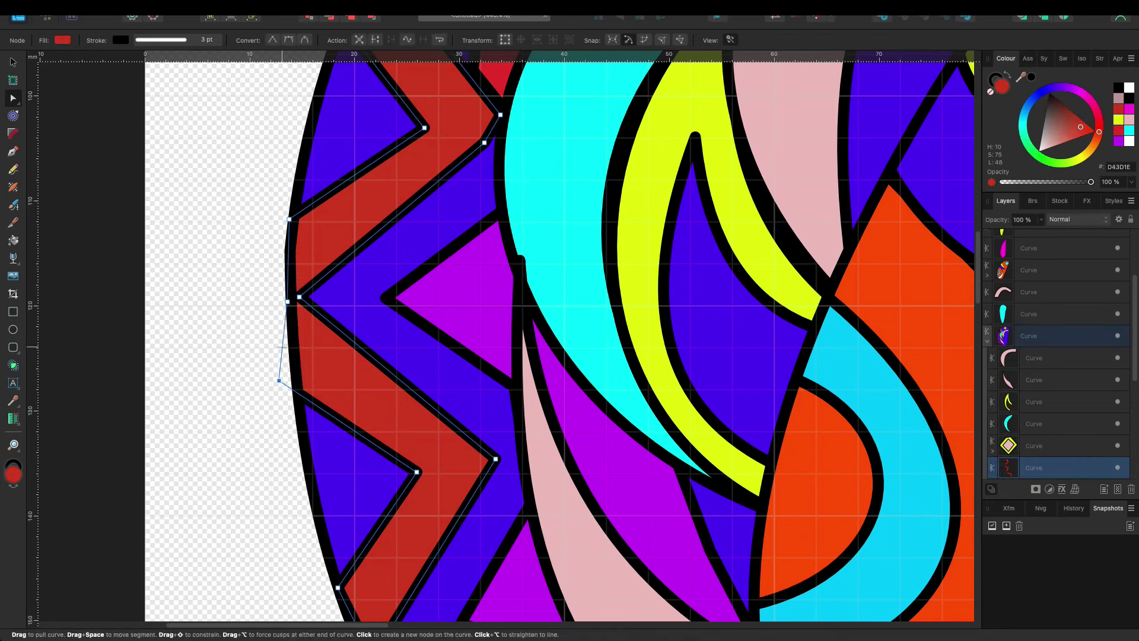
{"action": "left_click_drag", "start_coordinate": [287, 302], "coordinate": [277, 296]}
Step: Recolour the black triangle near the wrap's top edge white
{"action": "left_click", "coordinate": [524, 281]}
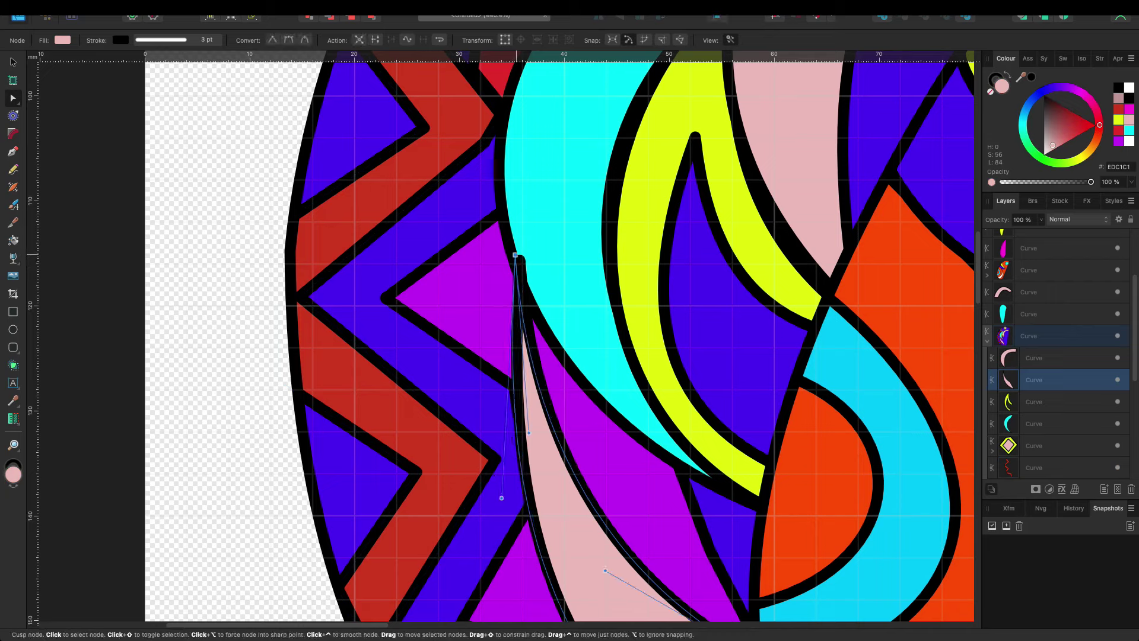
{"action": "scroll", "coordinate": [561, 336], "scroll_direction": "up", "scroll_amount": 3}
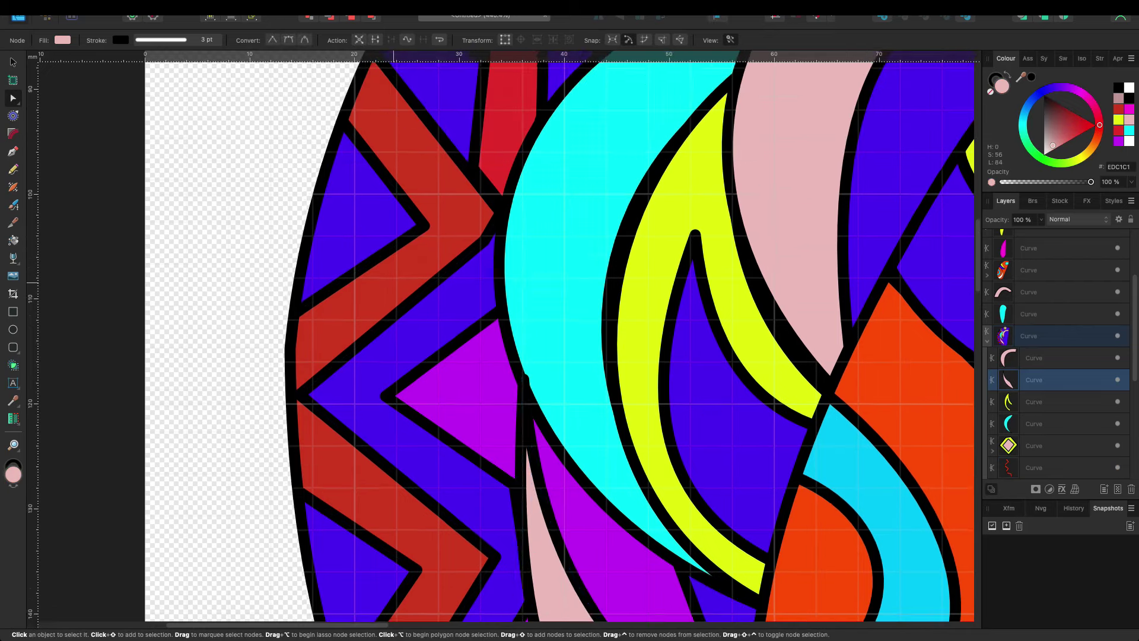
{"action": "scroll", "coordinate": [560, 337], "scroll_direction": "up", "scroll_amount": 4}
{"action": "scroll", "coordinate": [561, 337], "scroll_direction": "up", "scroll_amount": 4}
{"action": "left_click", "coordinate": [467, 237]}
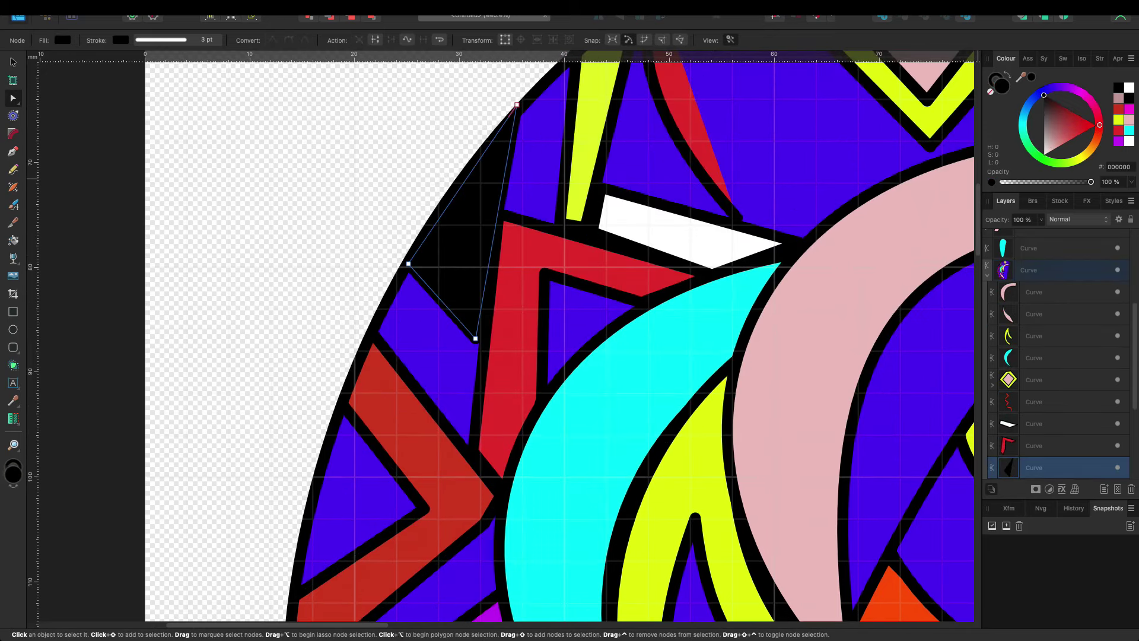
{"action": "left_click", "coordinate": [1129, 88]}
Step: Nudge the red sliver's top point down, remove its fill, and move a curve end point
{"action": "scroll", "coordinate": [541, 289], "scroll_direction": "up", "scroll_amount": 4}
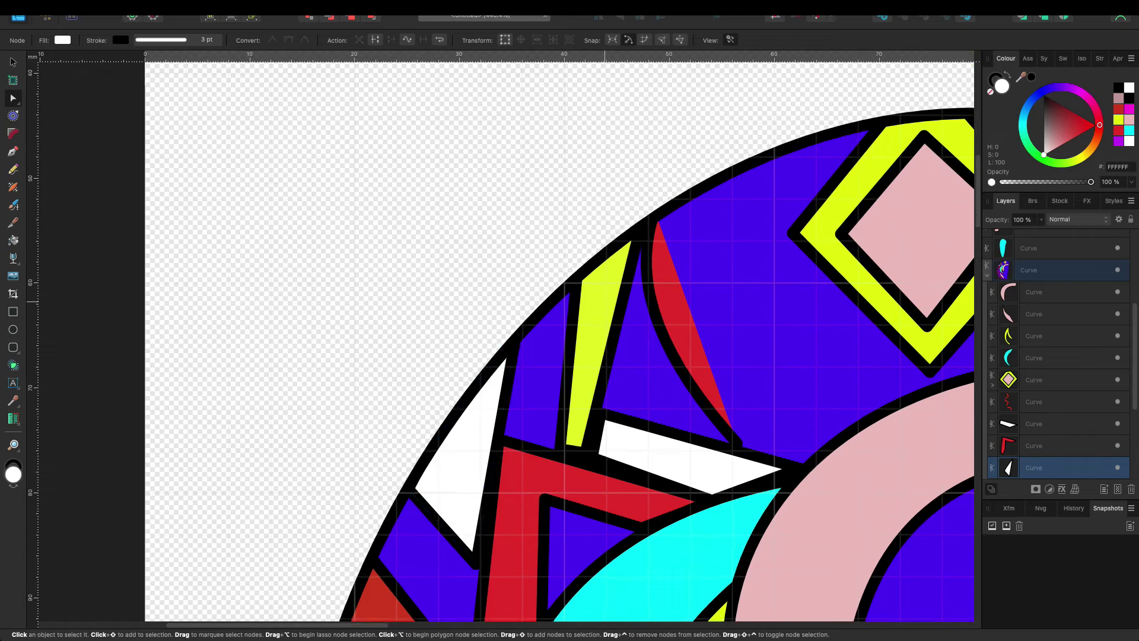
{"action": "scroll", "coordinate": [560, 336], "scroll_direction": "up", "scroll_amount": 4}
{"action": "left_click", "coordinate": [692, 380]}
{"action": "left_click_drag", "start_coordinate": [654, 261], "coordinate": [651, 268]}
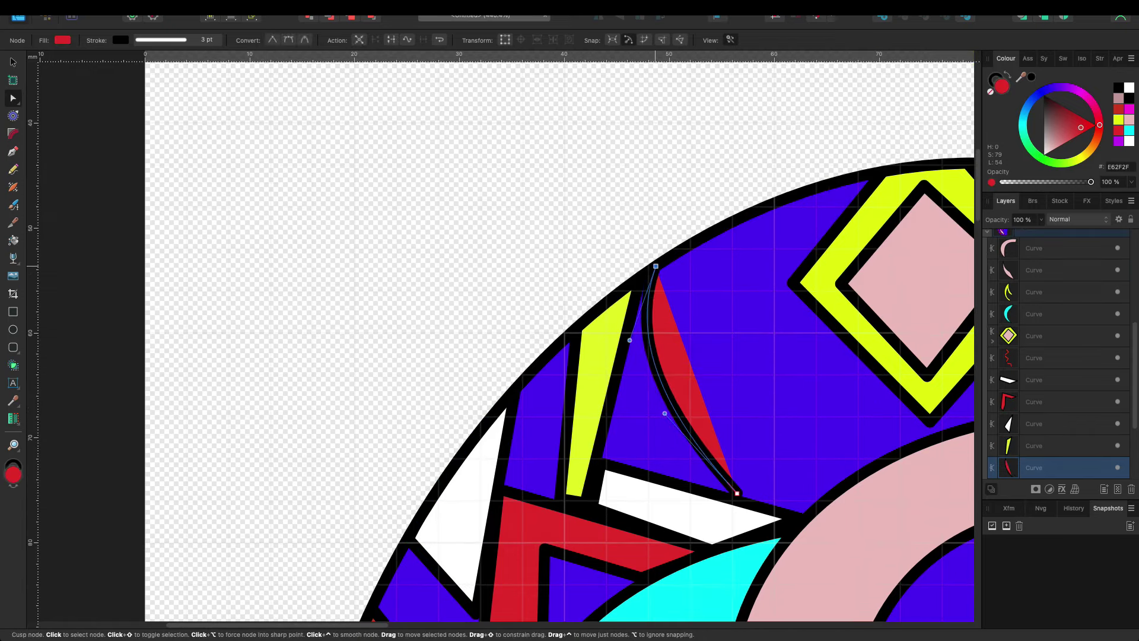
{"action": "key", "text": "slash"}
{"action": "scroll", "coordinate": [635, 337], "scroll_direction": "down", "scroll_amount": 6}
{"action": "left_click_drag", "start_coordinate": [737, 278], "coordinate": [797, 301]}
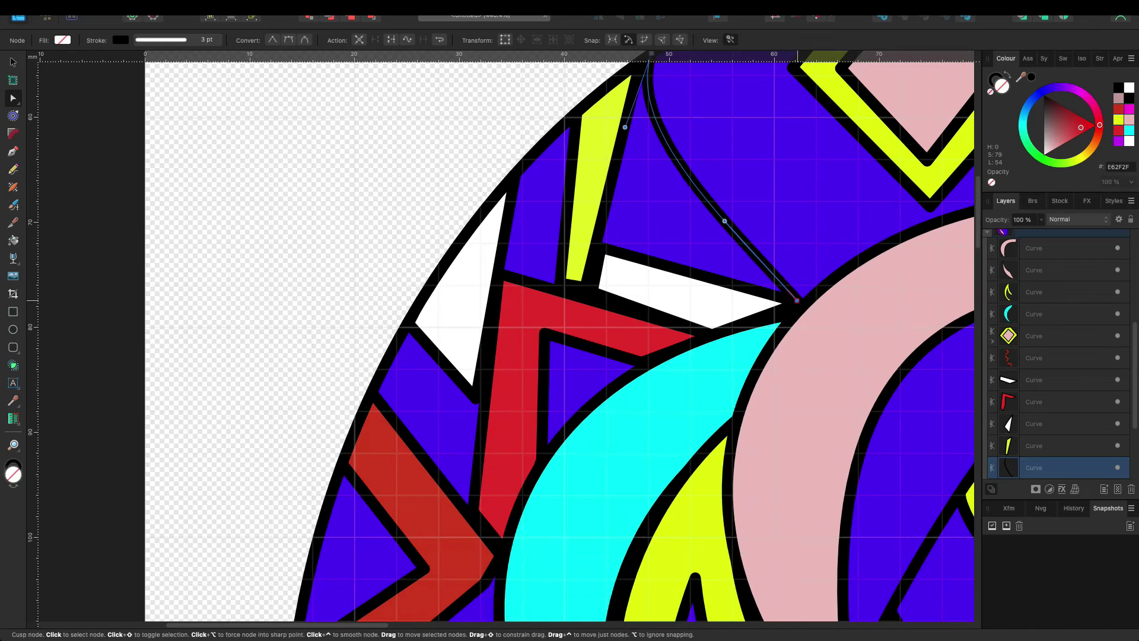
Step: Check the pink inner diamond, then pull the purple piece's bottom point down
{"action": "scroll", "coordinate": [797, 301], "scroll_direction": "up", "scroll_amount": 5}
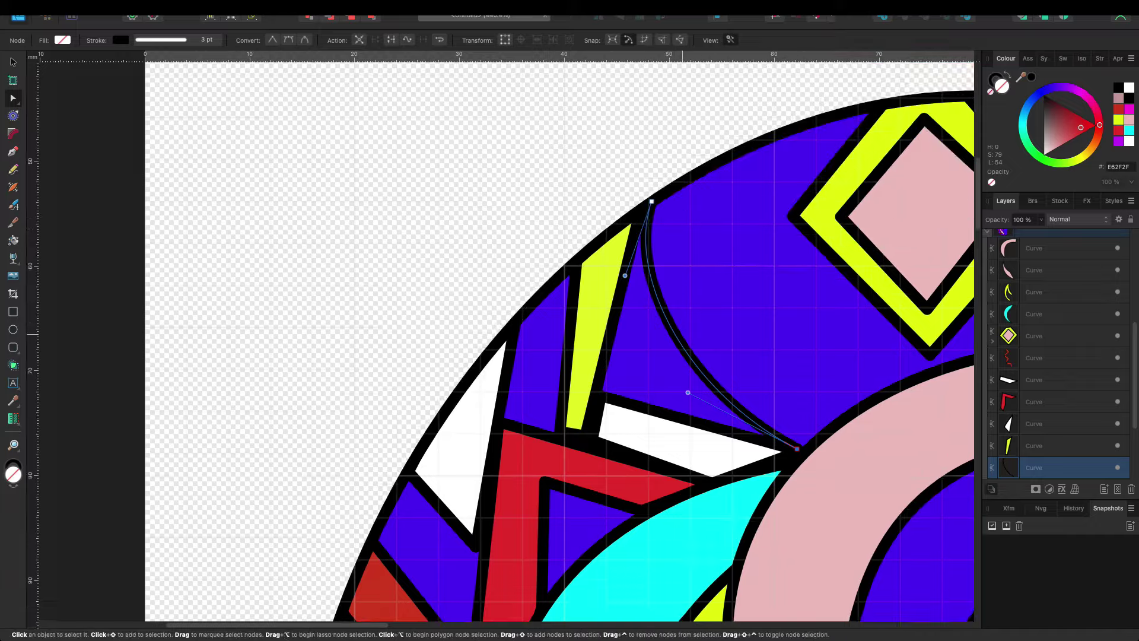
{"action": "scroll", "coordinate": [797, 301], "scroll_direction": "right", "scroll_amount": 2}
{"action": "scroll", "coordinate": [797, 300], "scroll_direction": "right", "scroll_amount": 9}
{"action": "left_click", "coordinate": [611, 213]}
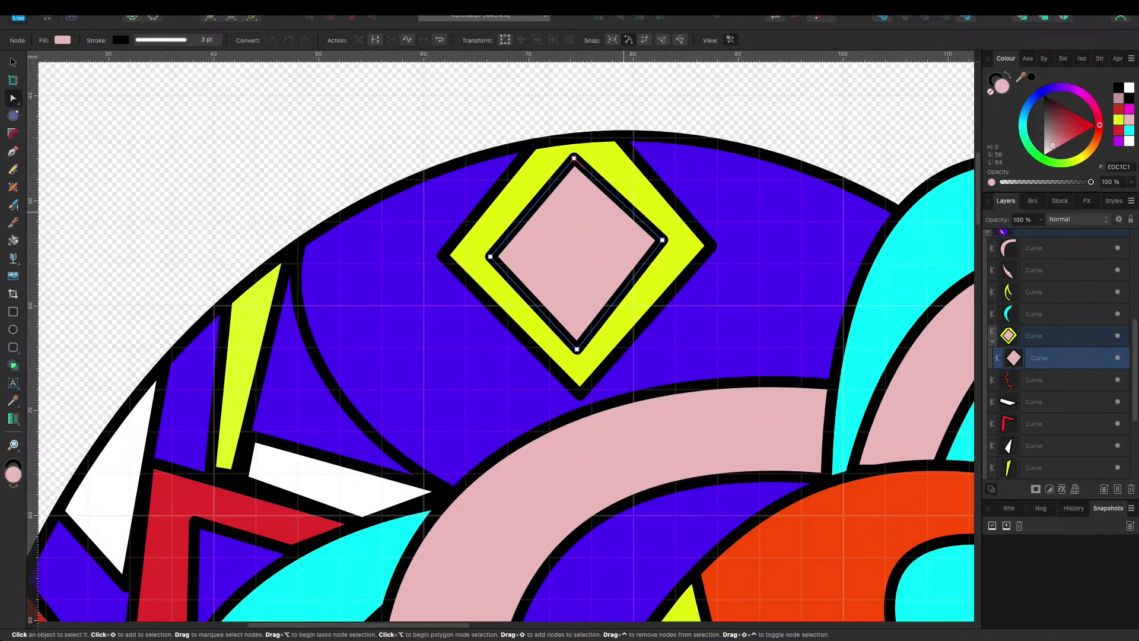
{"action": "scroll", "coordinate": [501, 338], "scroll_direction": "right", "scroll_amount": 5}
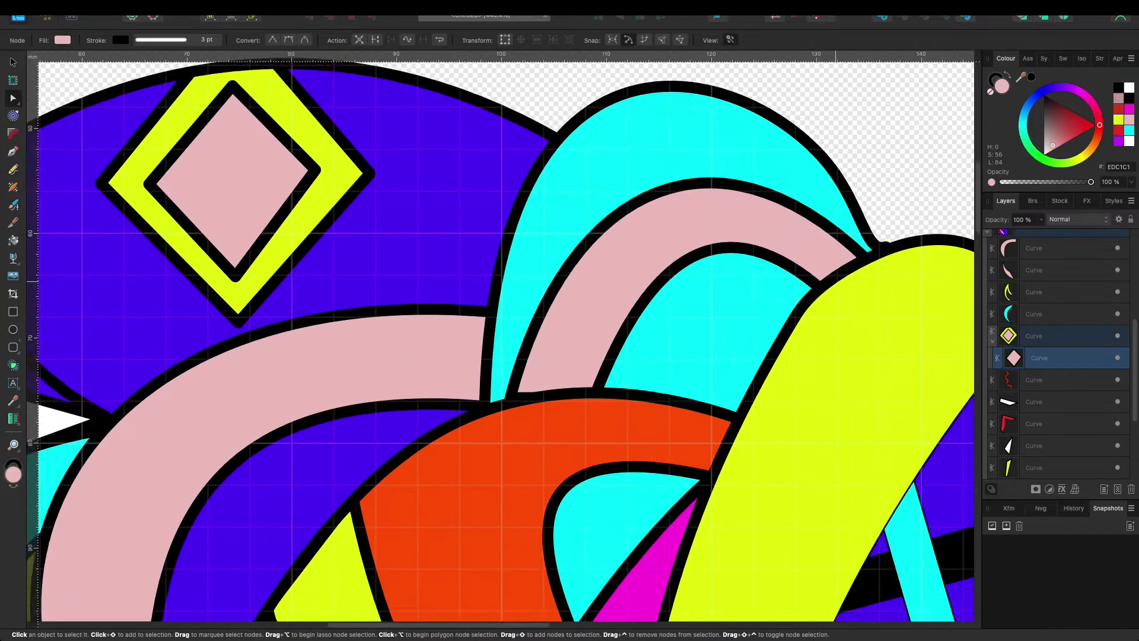
{"action": "scroll", "coordinate": [501, 338], "scroll_direction": "down", "scroll_amount": 4}
{"action": "scroll", "coordinate": [502, 338], "scroll_direction": "down", "scroll_amount": 4}
{"action": "scroll", "coordinate": [501, 338], "scroll_direction": "down", "scroll_amount": 3}
{"action": "scroll", "coordinate": [502, 338], "scroll_direction": "down", "scroll_amount": 2}
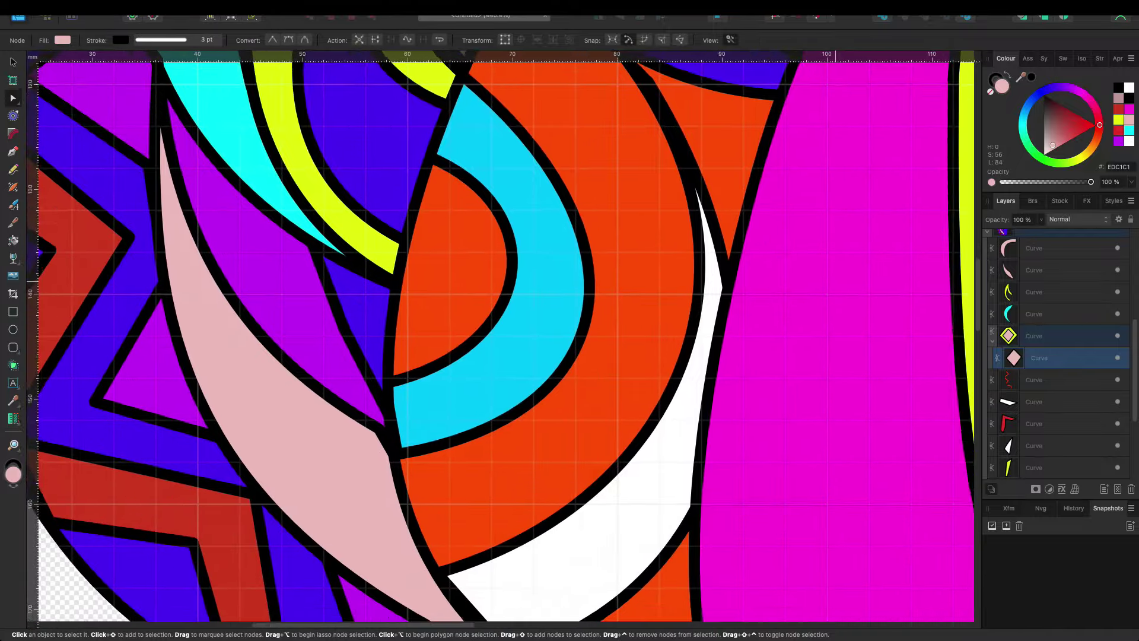
{"action": "scroll", "coordinate": [501, 339], "scroll_direction": "down", "scroll_amount": 5}
{"action": "scroll", "coordinate": [502, 339], "scroll_direction": "left", "scroll_amount": 3}
{"action": "scroll", "coordinate": [502, 338], "scroll_direction": "down", "scroll_amount": 2}
{"action": "left_click", "coordinate": [623, 339]}
{"action": "left_click_drag", "start_coordinate": [623, 338], "coordinate": [641, 385]}
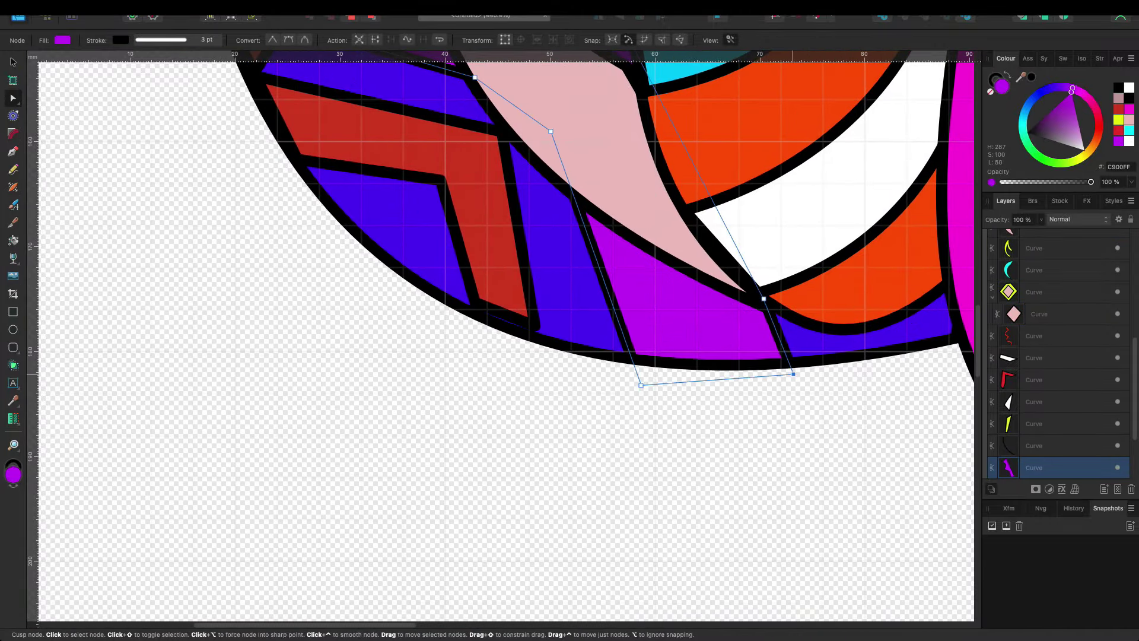
Step: Reshape the red zigzag, white crescent and pink sliver near the wrap's bottom by moving nodes
{"action": "left_click", "coordinate": [538, 345]}
{"action": "left_click_drag", "start_coordinate": [474, 303], "coordinate": [467, 327]}
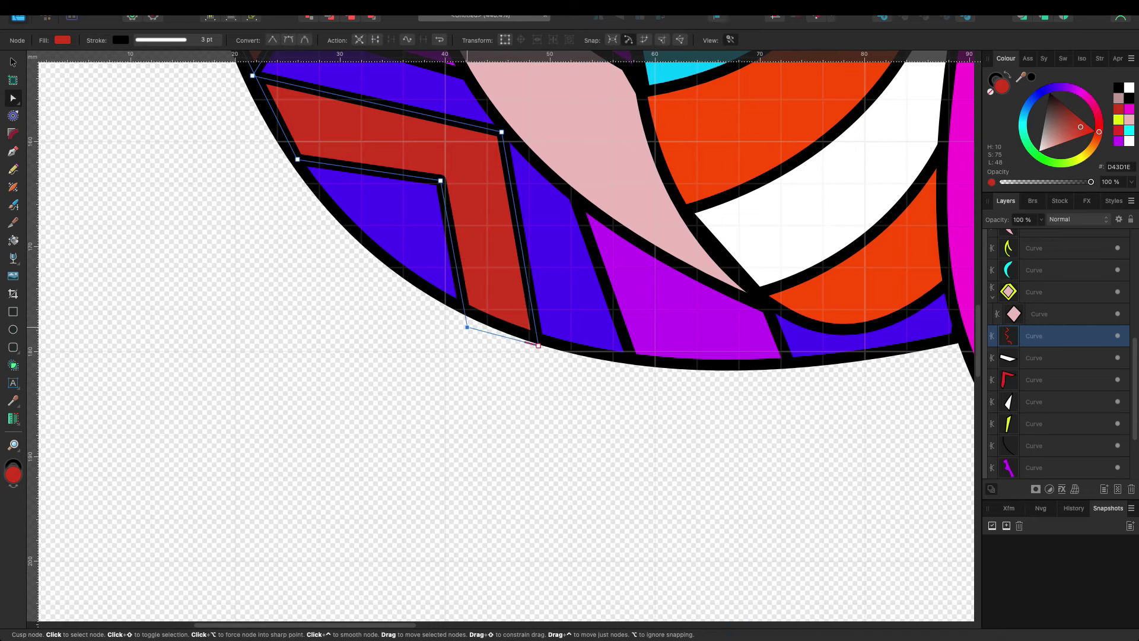
{"action": "scroll", "coordinate": [467, 327], "scroll_direction": "up", "scroll_amount": 3}
{"action": "left_click", "coordinate": [721, 385]}
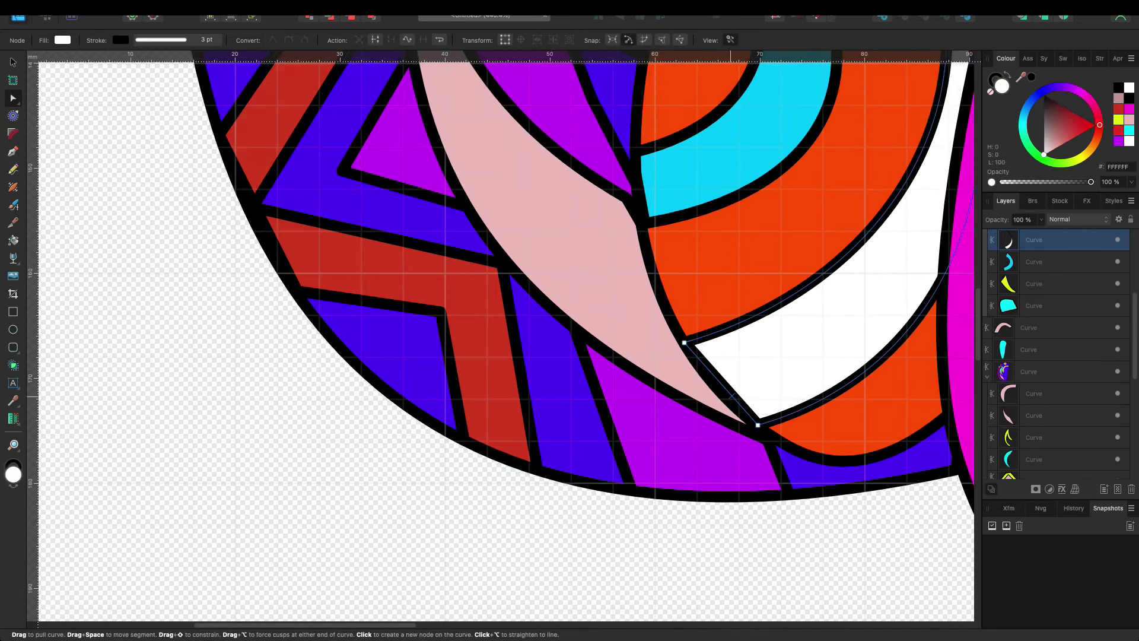
{"action": "left_click_drag", "start_coordinate": [704, 392], "coordinate": [712, 386]}
{"action": "scroll", "coordinate": [712, 386], "scroll_direction": "up", "scroll_amount": 3}
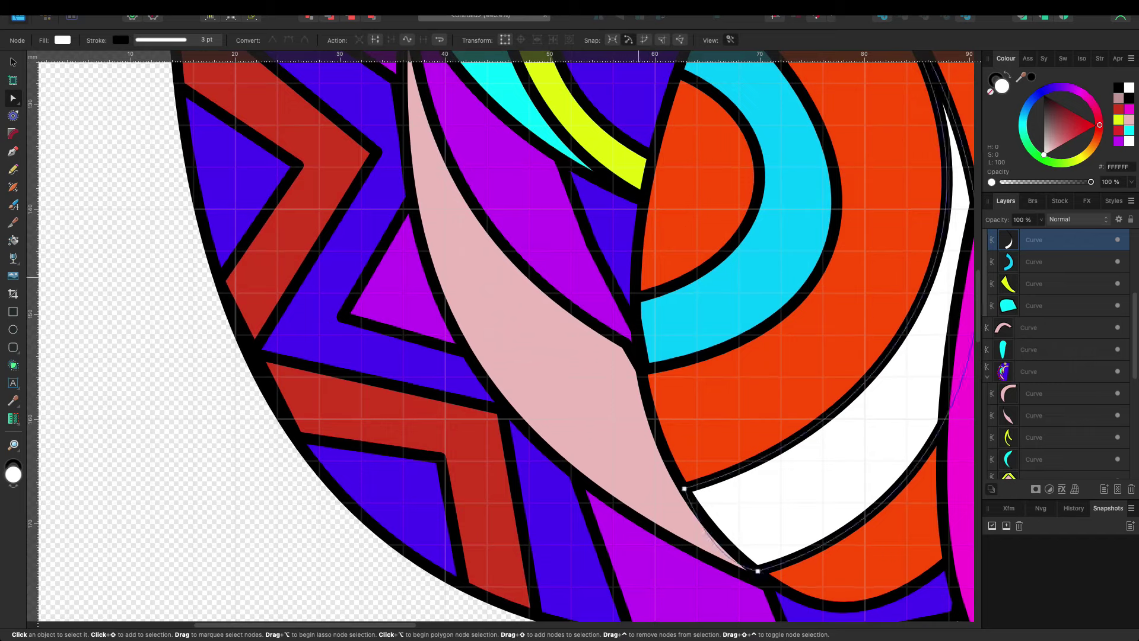
{"action": "left_click", "coordinate": [771, 415]}
{"action": "left_click", "coordinate": [623, 338]}
{"action": "mouse_move", "coordinate": [623, 339]}
{"action": "left_mouse_down"}
{"action": "mouse_move", "coordinate": [660, 354]}
{"action": "mouse_move", "coordinate": [646, 371]}
{"action": "left_mouse_up"}
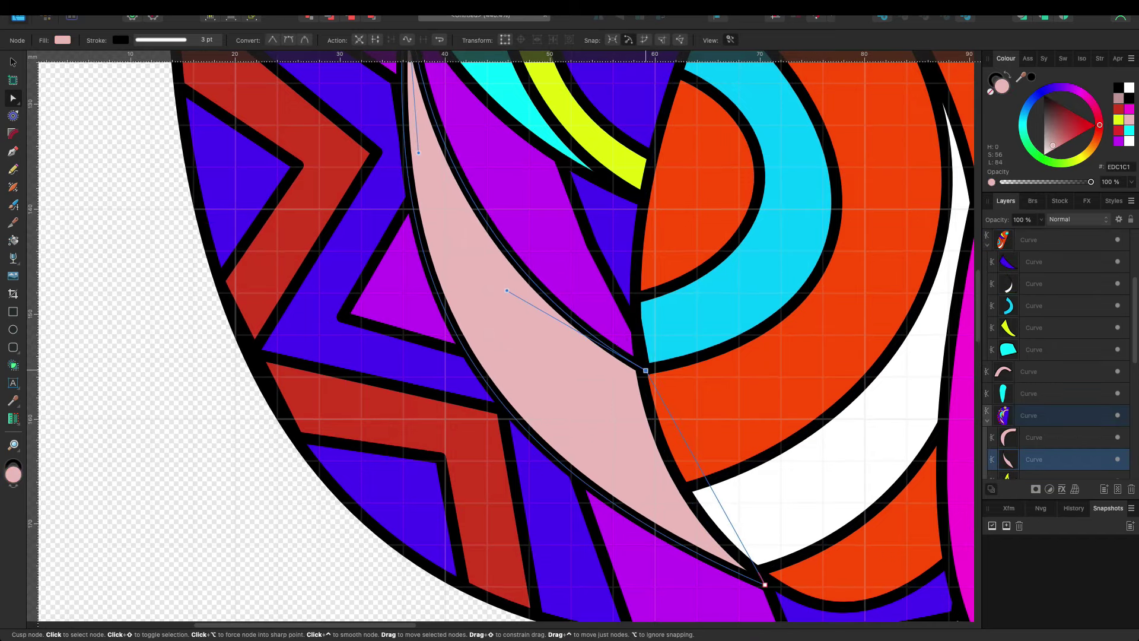
Step: Shift the pink piece's tip up-left and pull the white triangle's bottom corner down
{"action": "scroll", "coordinate": [646, 371], "scroll_direction": "up", "scroll_amount": 5}
{"action": "left_click", "coordinate": [362, 154]}
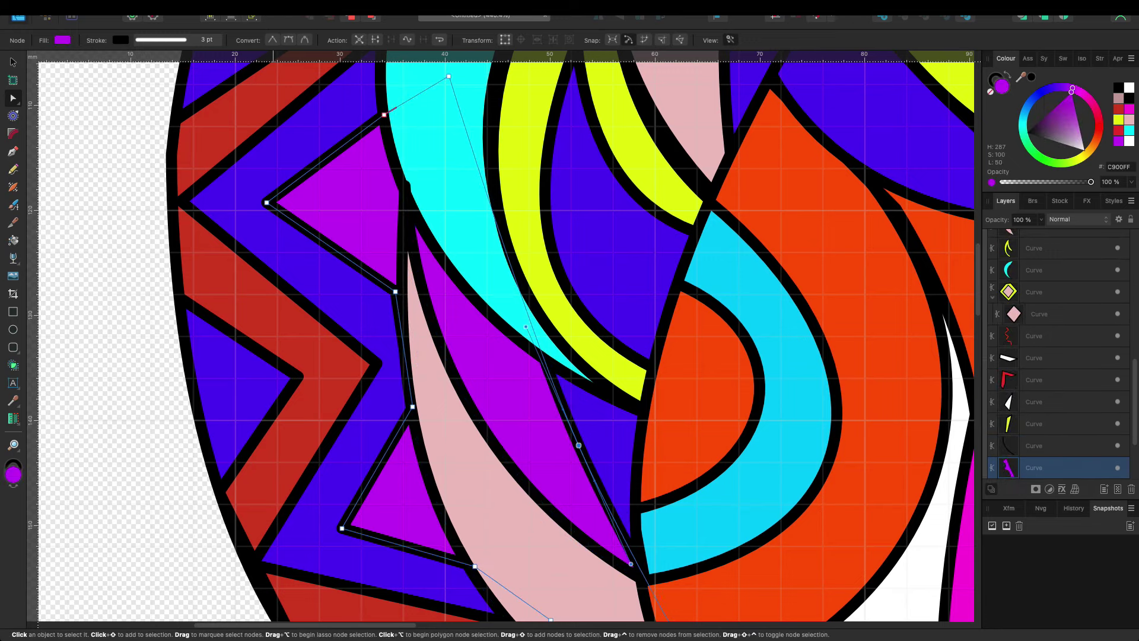
{"action": "scroll", "coordinate": [570, 333], "scroll_direction": "up", "scroll_amount": 3}
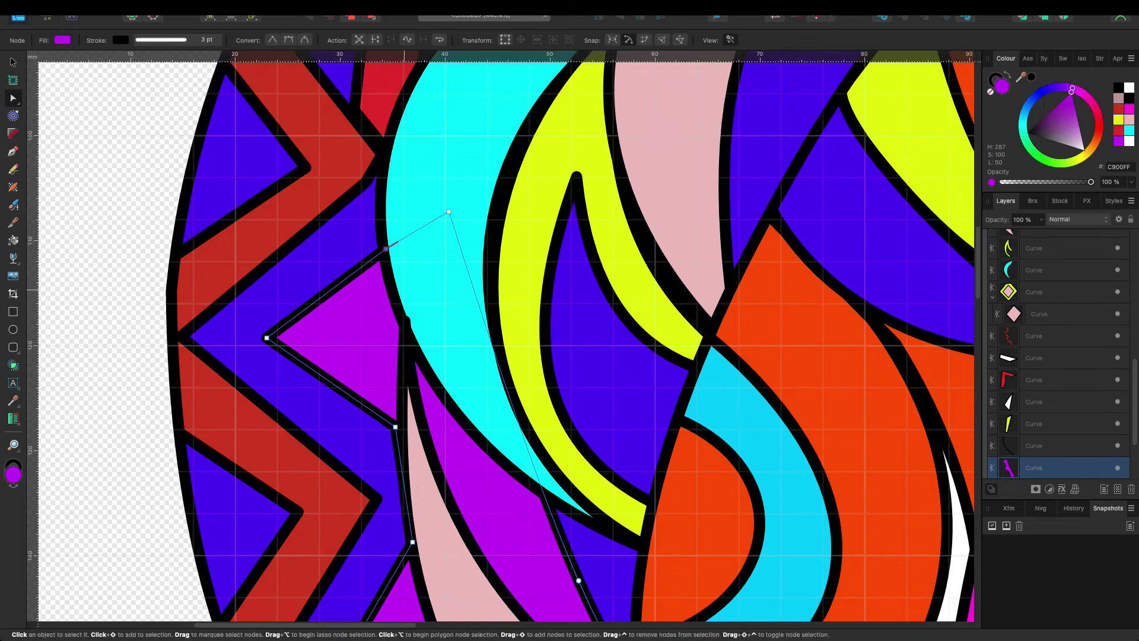
{"action": "left_click", "coordinate": [403, 330]}
{"action": "left_click_drag", "start_coordinate": [404, 334], "coordinate": [401, 325]}
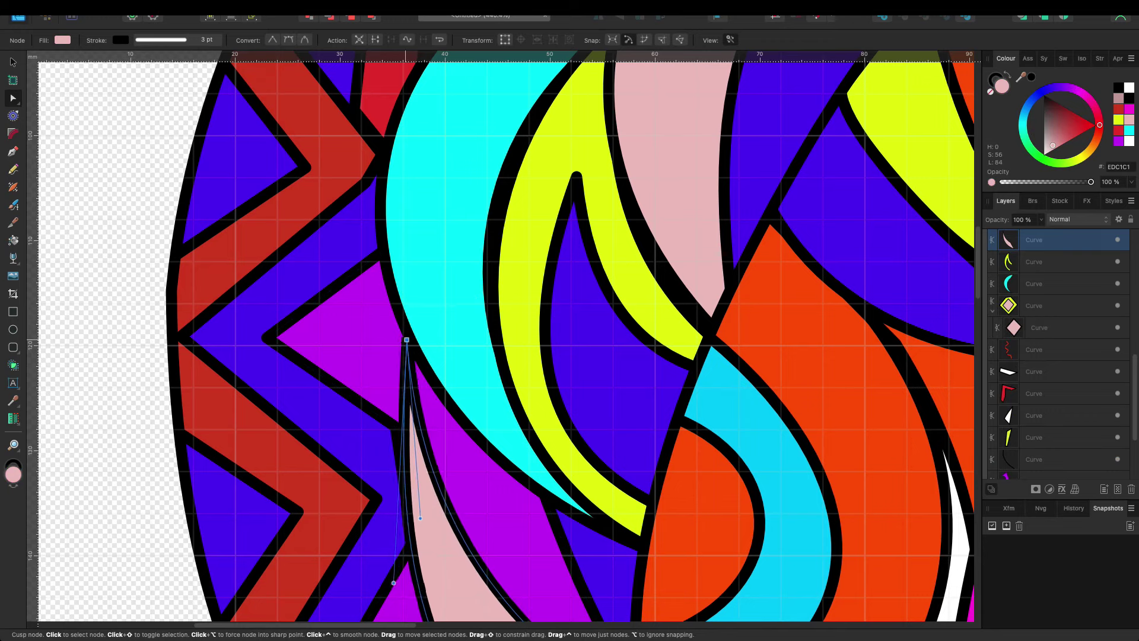
{"action": "scroll", "coordinate": [401, 325], "scroll_direction": "up", "scroll_amount": 3}
{"action": "left_click", "coordinate": [396, 325]}
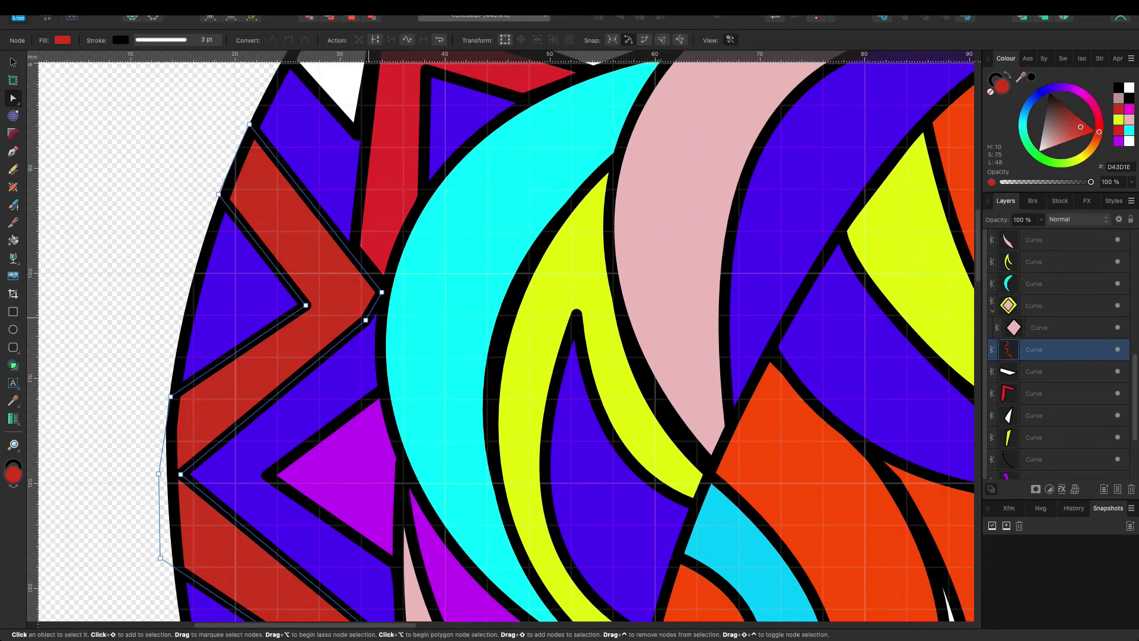
{"action": "left_click", "coordinate": [389, 290]}
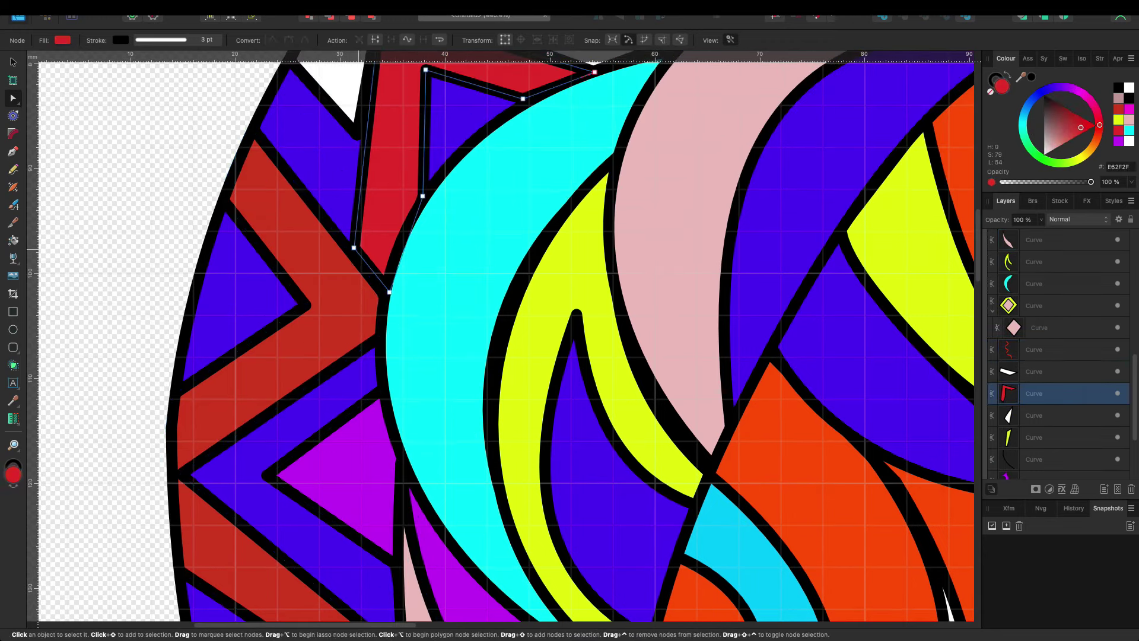
{"action": "scroll", "coordinate": [389, 292], "scroll_direction": "up", "scroll_amount": 5}
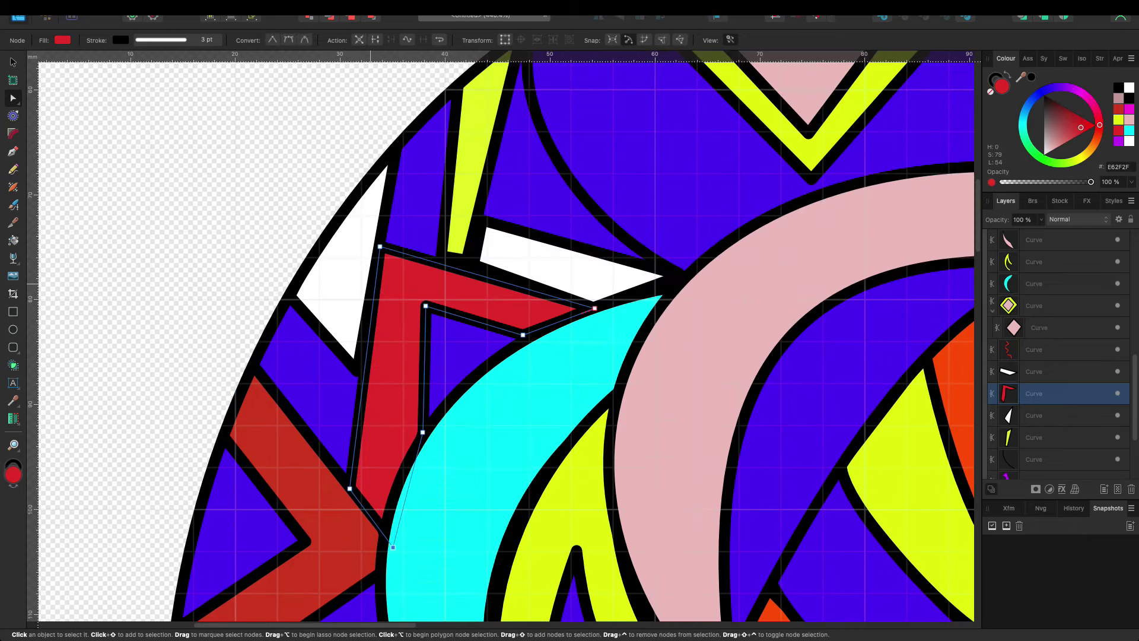
{"action": "left_click", "coordinate": [376, 261]}
{"action": "left_click_drag", "start_coordinate": [356, 371], "coordinate": [366, 394]}
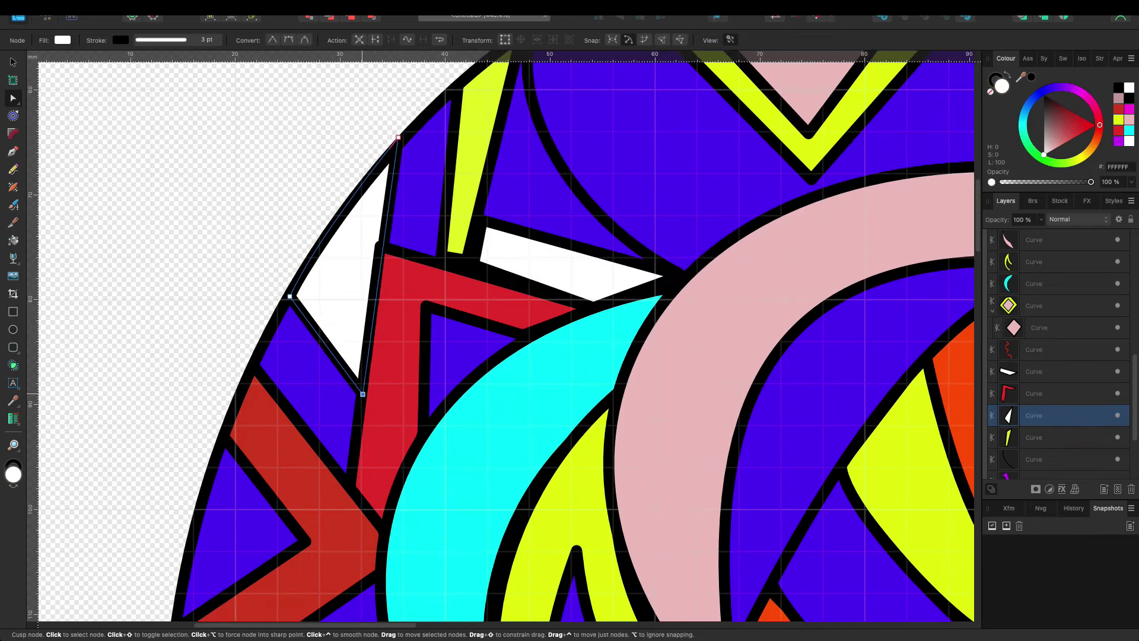
Step: Check the red F-shaped piece and yellow sliver, then zoom out
{"action": "left_click", "coordinate": [369, 403]}
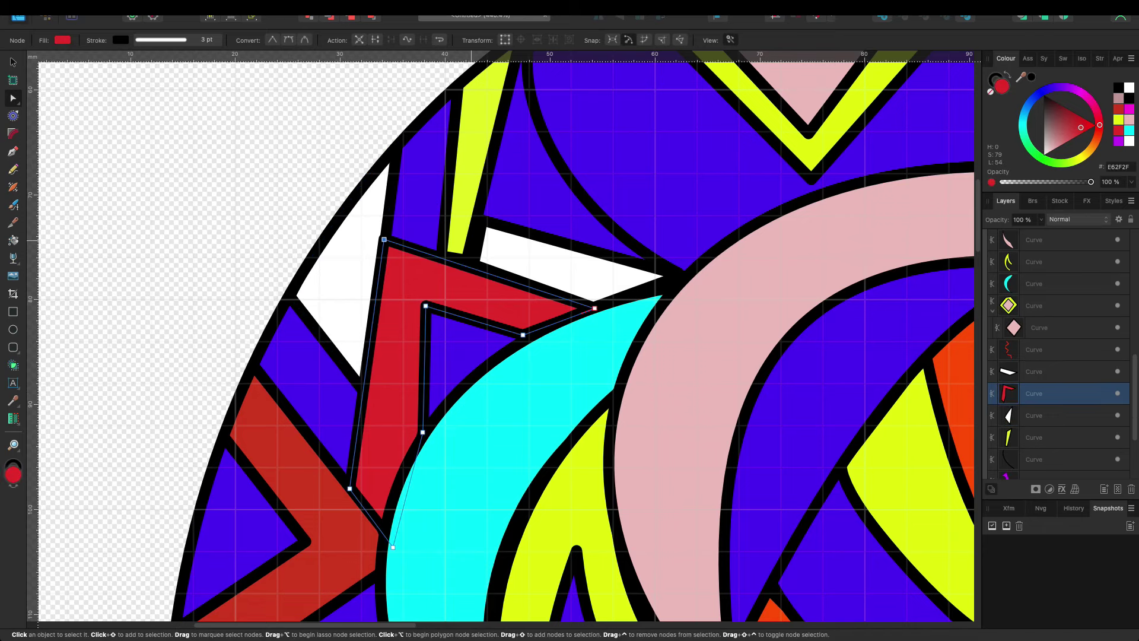
{"action": "left_click", "coordinate": [458, 249]}
{"action": "scroll", "coordinate": [524, 252], "scroll_direction": "up", "scroll_amount": 1}
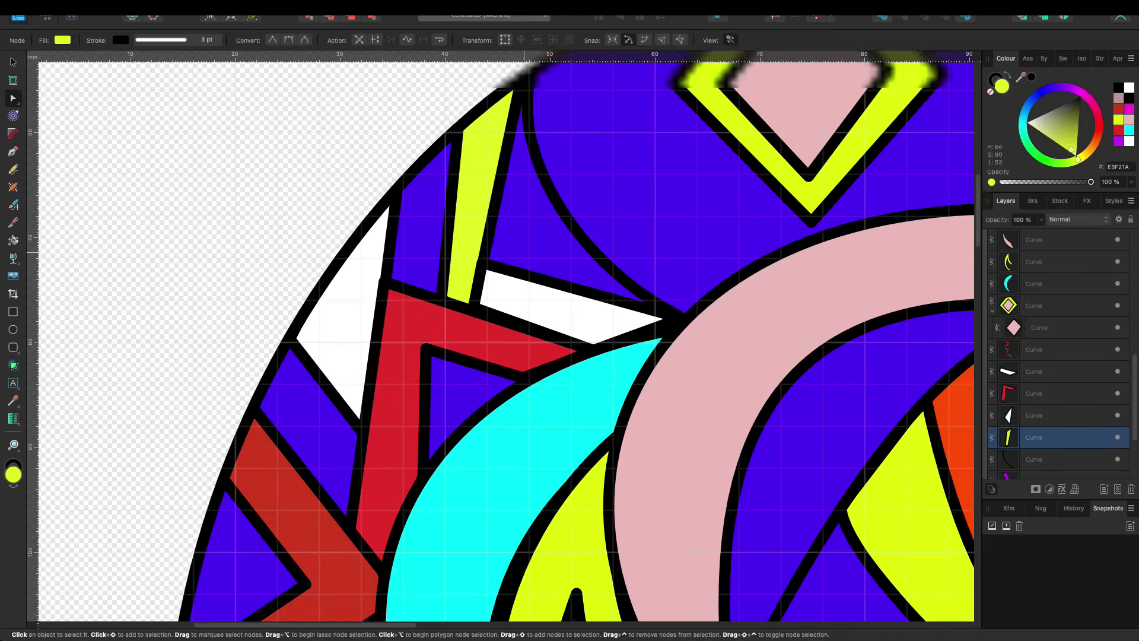
{"action": "scroll", "coordinate": [524, 252], "scroll_direction": "up", "scroll_amount": 1}
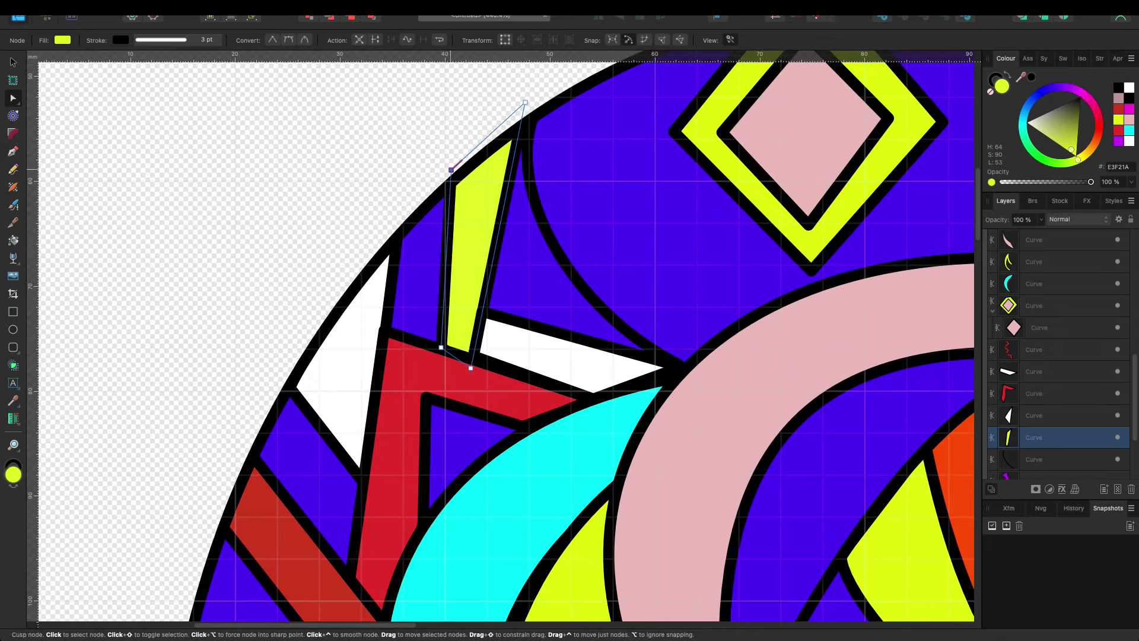
{"action": "scroll", "coordinate": [525, 104], "scroll_direction": "up", "scroll_amount": 2}
{"action": "scroll", "coordinate": [525, 178], "scroll_direction": "down", "scroll_amount": 5}
Step: Set the necklace's criss-cross lines to a 2 pt stroke and deselect
{"action": "scroll", "coordinate": [525, 178], "scroll_direction": "down", "scroll_amount": 3}
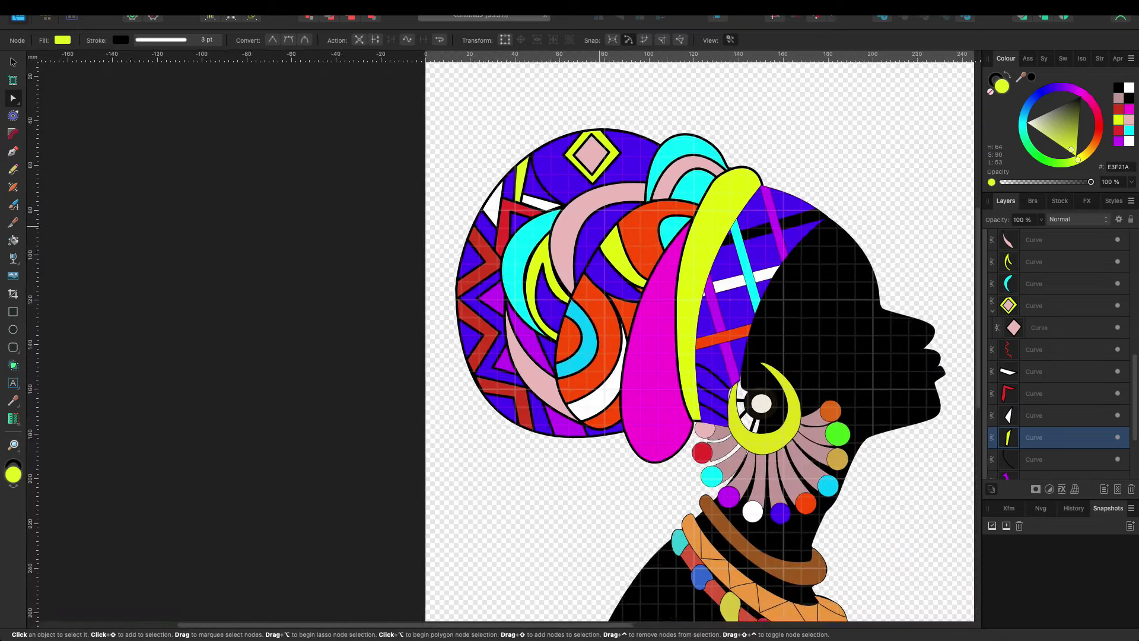
{"action": "scroll", "coordinate": [525, 178], "scroll_direction": "down", "scroll_amount": 1}
{"action": "scroll", "coordinate": [498, 336], "scroll_direction": "right", "scroll_amount": 2}
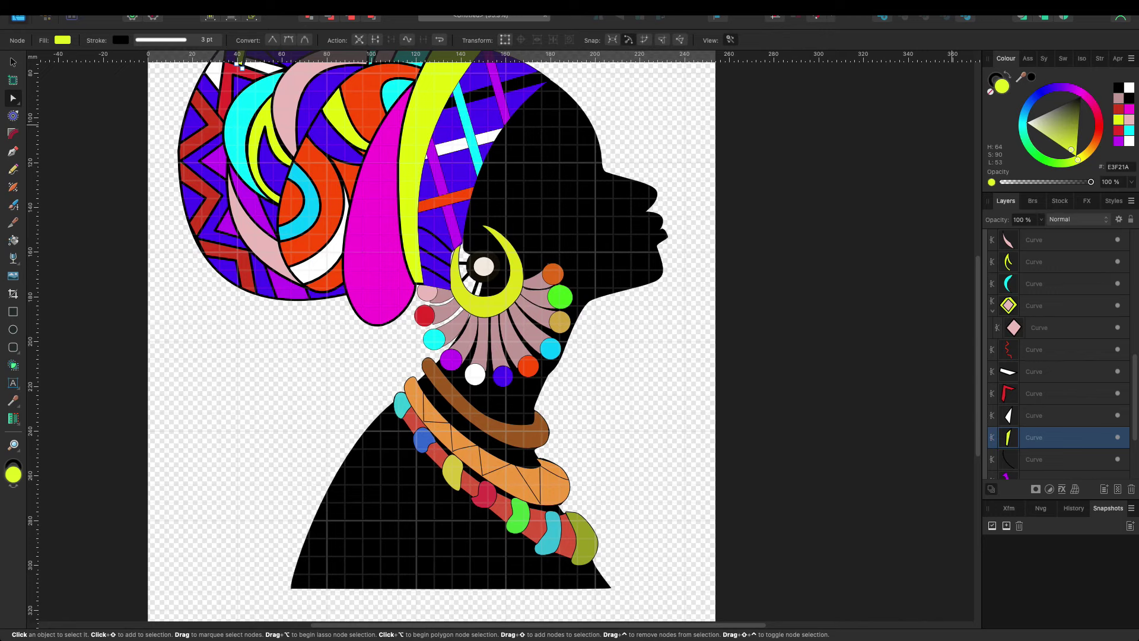
{"action": "left_click", "coordinate": [438, 422]}
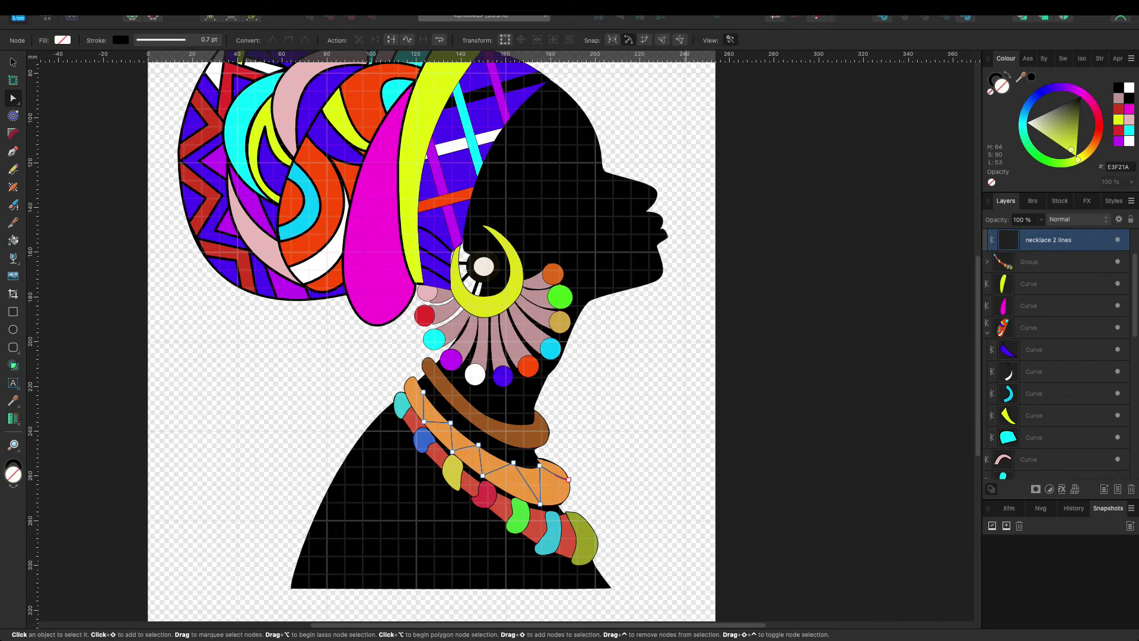
{"action": "left_click", "coordinate": [160, 39]}
{"action": "left_click_drag", "start_coordinate": [137, 77], "coordinate": [149, 77]}
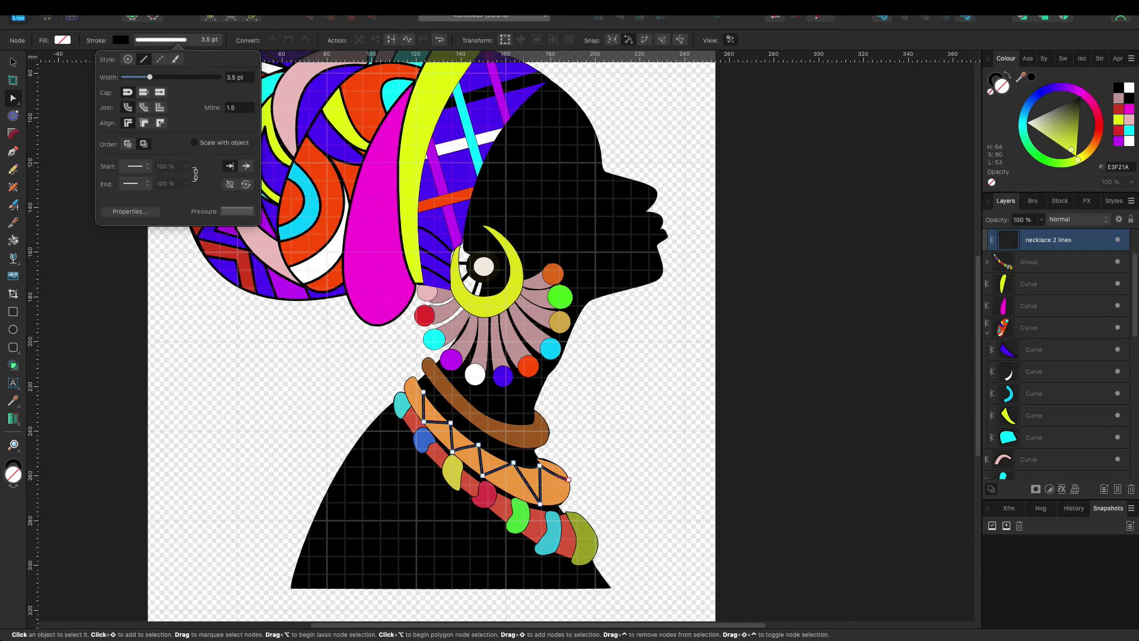
{"action": "left_click_drag", "start_coordinate": [150, 77], "coordinate": [146, 77]}
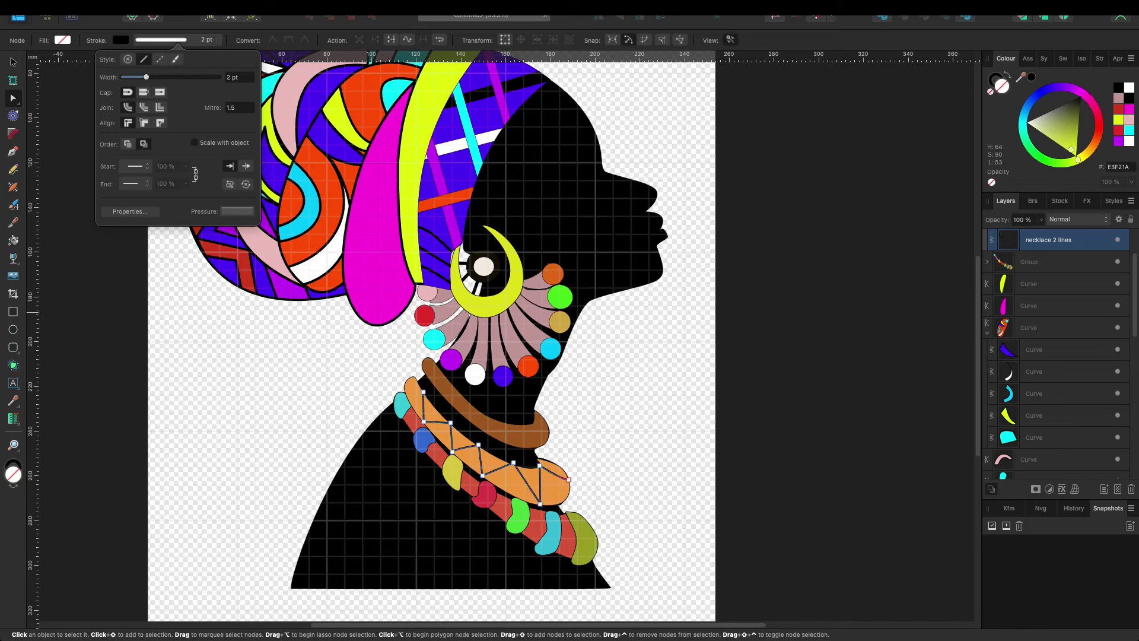
{"action": "key", "text": "v"}
{"action": "key", "text": "Escape"}
Step: Pan around the portrait and select the earring and neck ornament group
{"action": "scroll", "coordinate": [473, 312], "scroll_direction": "up", "scroll_amount": 1}
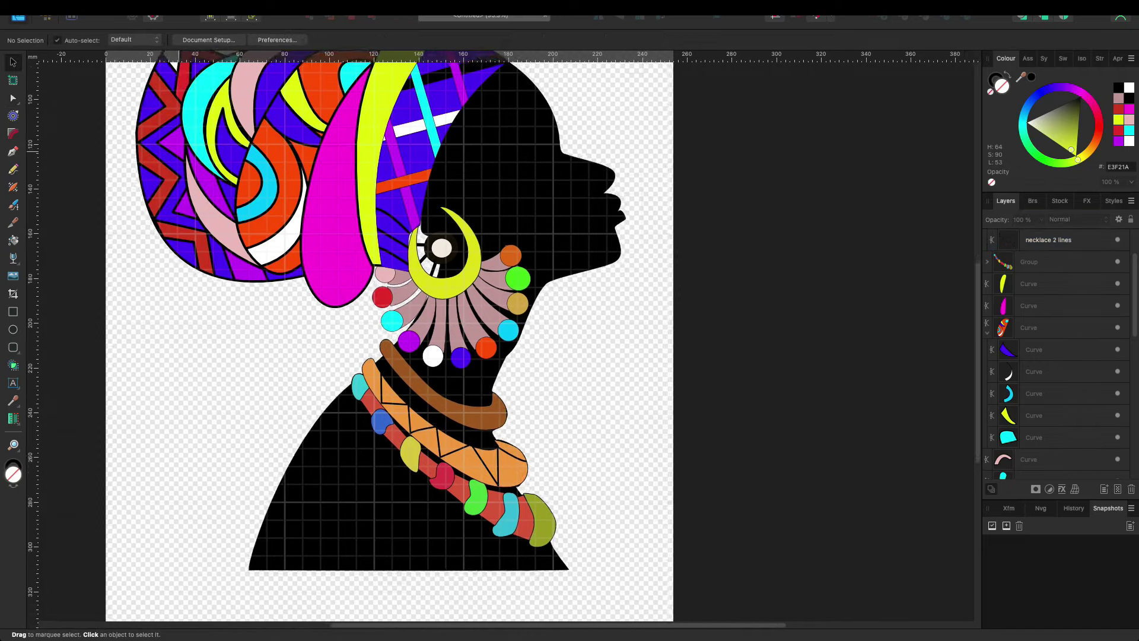
{"action": "scroll", "coordinate": [472, 312], "scroll_direction": "up", "scroll_amount": 3}
{"action": "scroll", "coordinate": [473, 311], "scroll_direction": "right", "scroll_amount": 5}
{"action": "scroll", "coordinate": [473, 312], "scroll_direction": "left", "scroll_amount": 2}
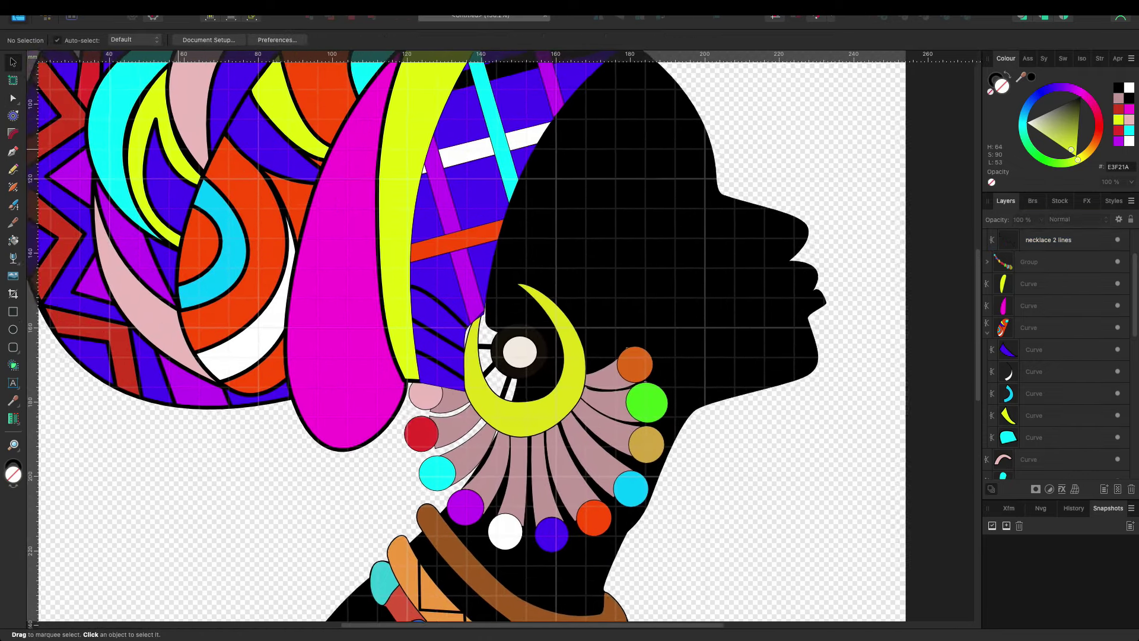
{"action": "scroll", "coordinate": [473, 311], "scroll_direction": "left", "scroll_amount": 3}
{"action": "scroll", "coordinate": [503, 335], "scroll_direction": "right", "scroll_amount": 4}
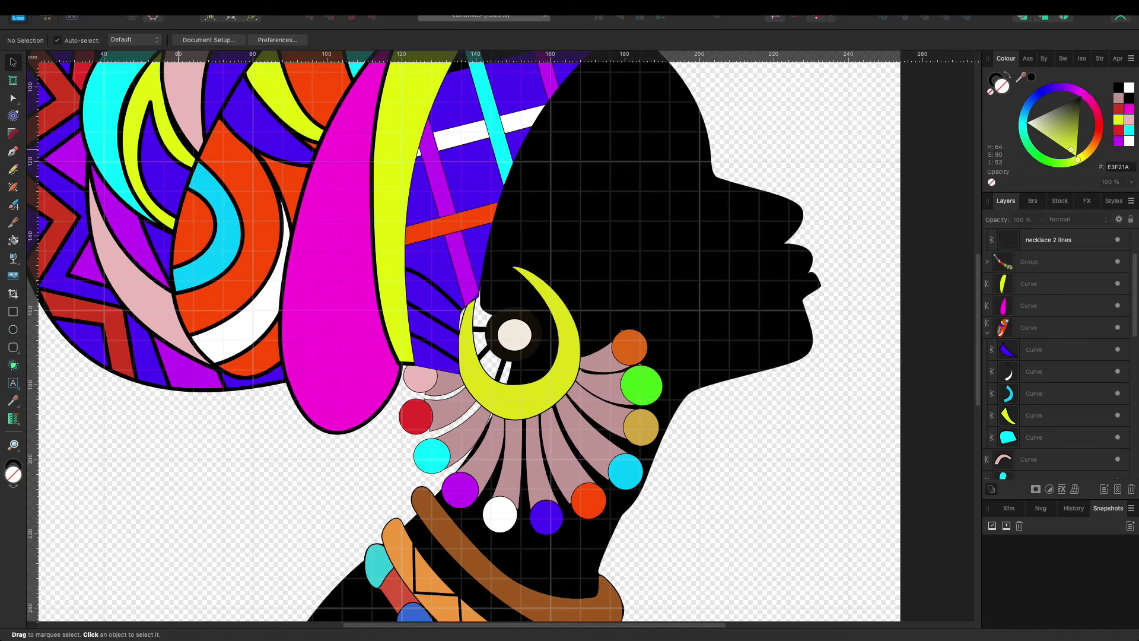
{"action": "scroll", "coordinate": [1056, 356], "scroll_direction": "down", "scroll_amount": 3}
{"action": "scroll", "coordinate": [1056, 356], "scroll_direction": "down", "scroll_amount": 5}
{"action": "scroll", "coordinate": [1056, 357], "scroll_direction": "down", "scroll_amount": 2}
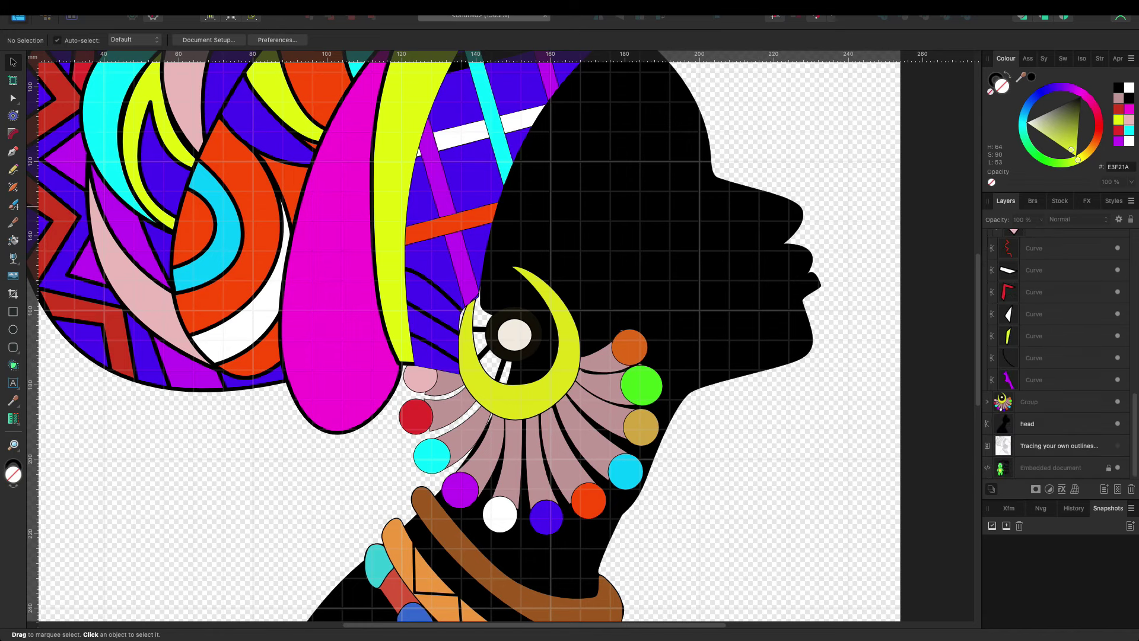
{"action": "left_click", "coordinate": [1044, 401]}
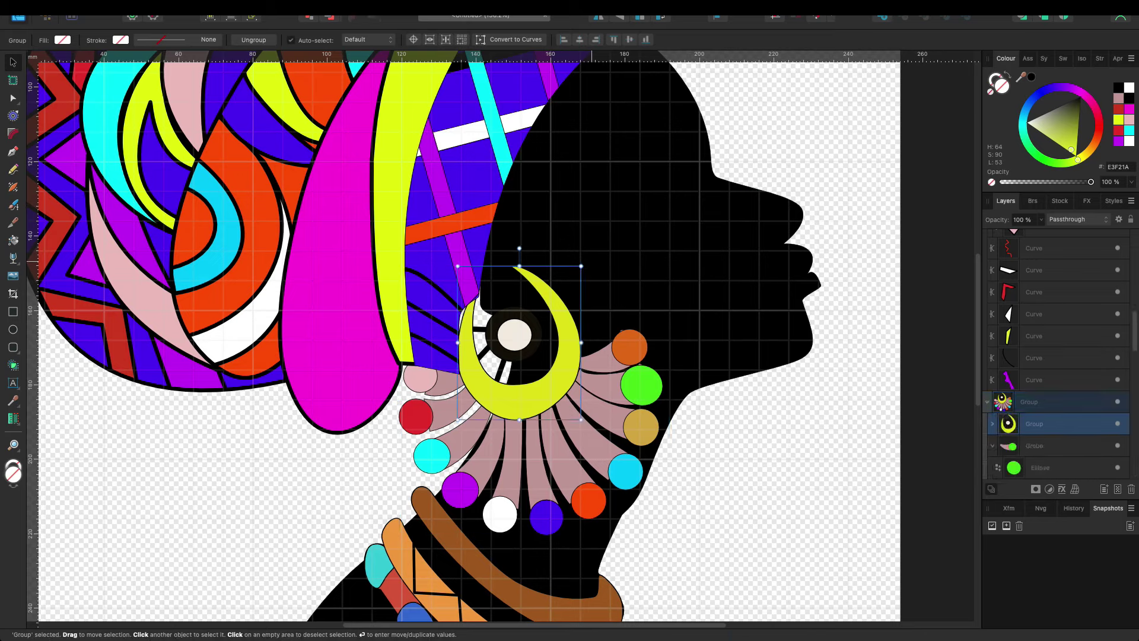
Step: Reshape the head silhouette's ear curve beside the earring by moving its nodes
{"action": "left_click", "coordinate": [593, 557]}
{"action": "key", "text": "a"}
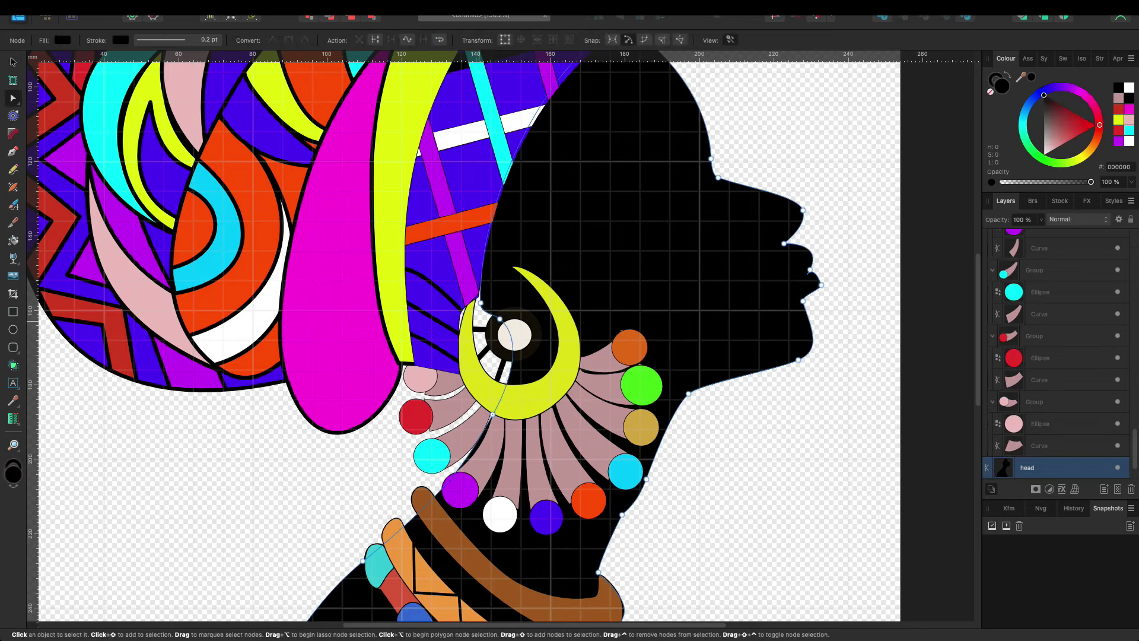
{"action": "left_click_drag", "start_coordinate": [465, 361], "coordinate": [464, 351]}
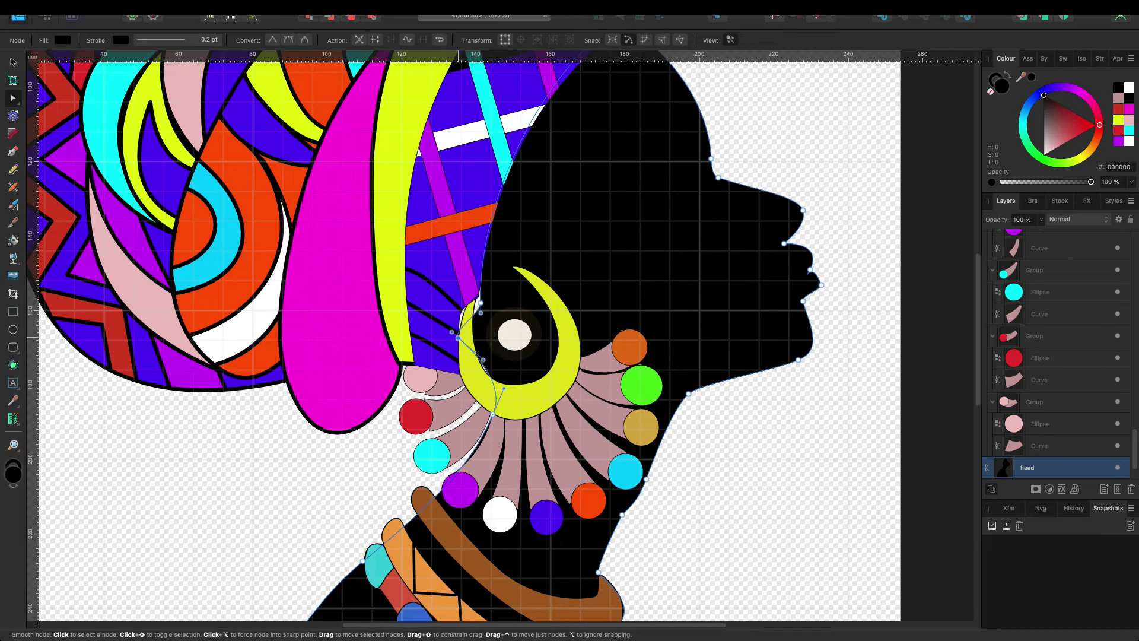
{"action": "left_click_drag", "start_coordinate": [480, 313], "coordinate": [456, 312]}
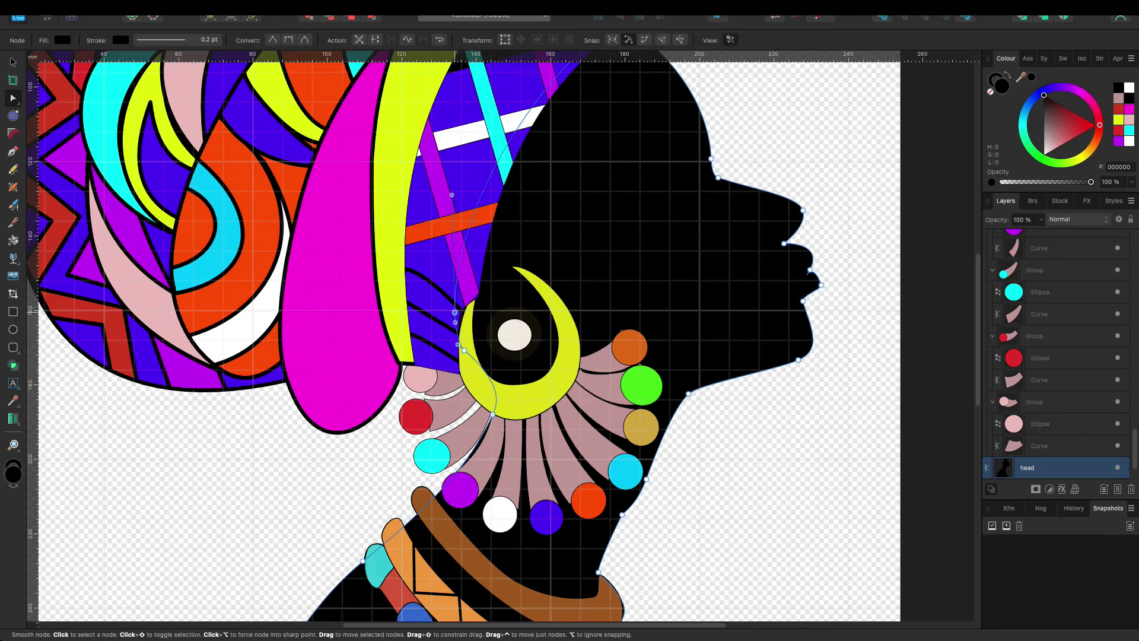
{"action": "left_click", "coordinate": [491, 419]}
{"action": "left_click_drag", "start_coordinate": [491, 418], "coordinate": [494, 420]}
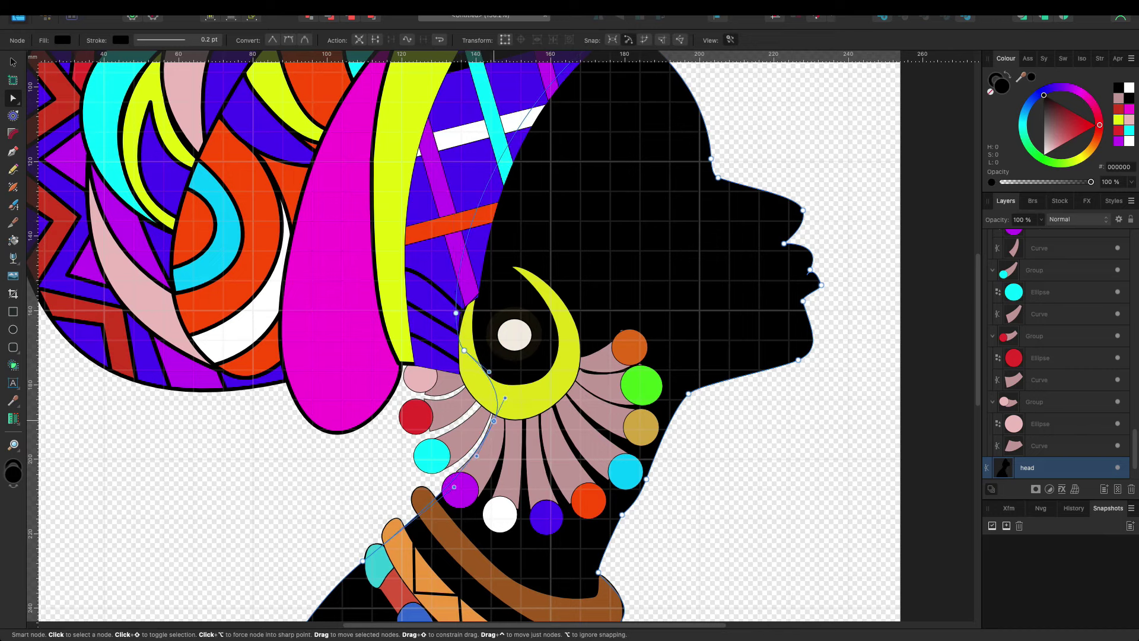
{"action": "left_click_drag", "start_coordinate": [464, 350], "coordinate": [466, 375]}
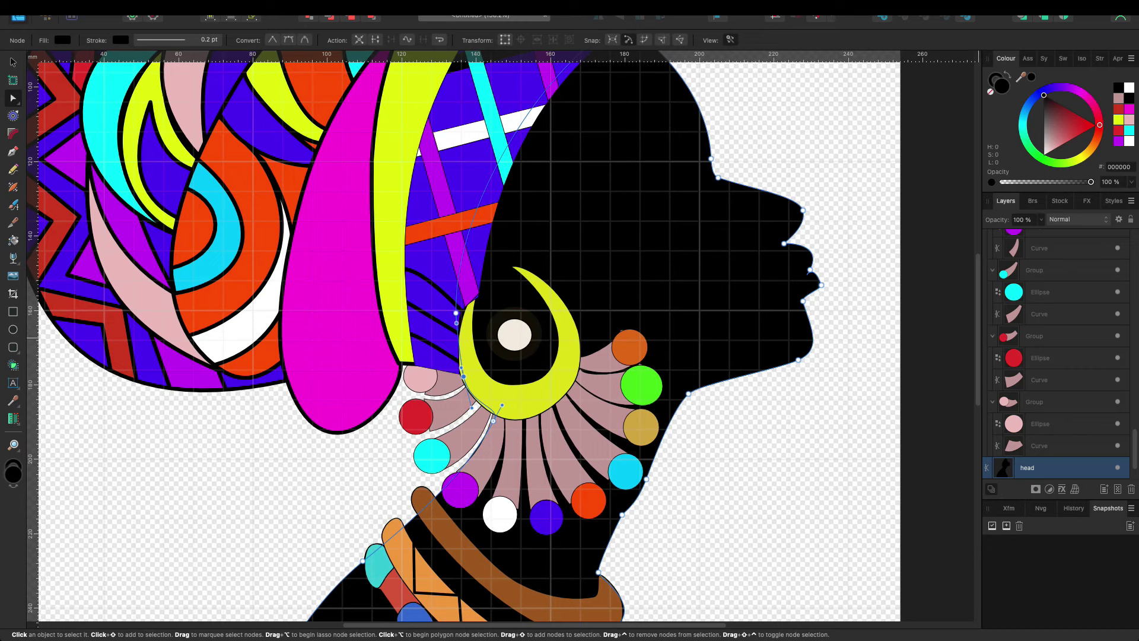
Step: Select all the small spoke curves inside the earring group
{"action": "scroll", "coordinate": [1060, 353], "scroll_direction": "down", "scroll_amount": 2}
{"action": "scroll", "coordinate": [1060, 332], "scroll_direction": "up", "scroll_amount": 3}
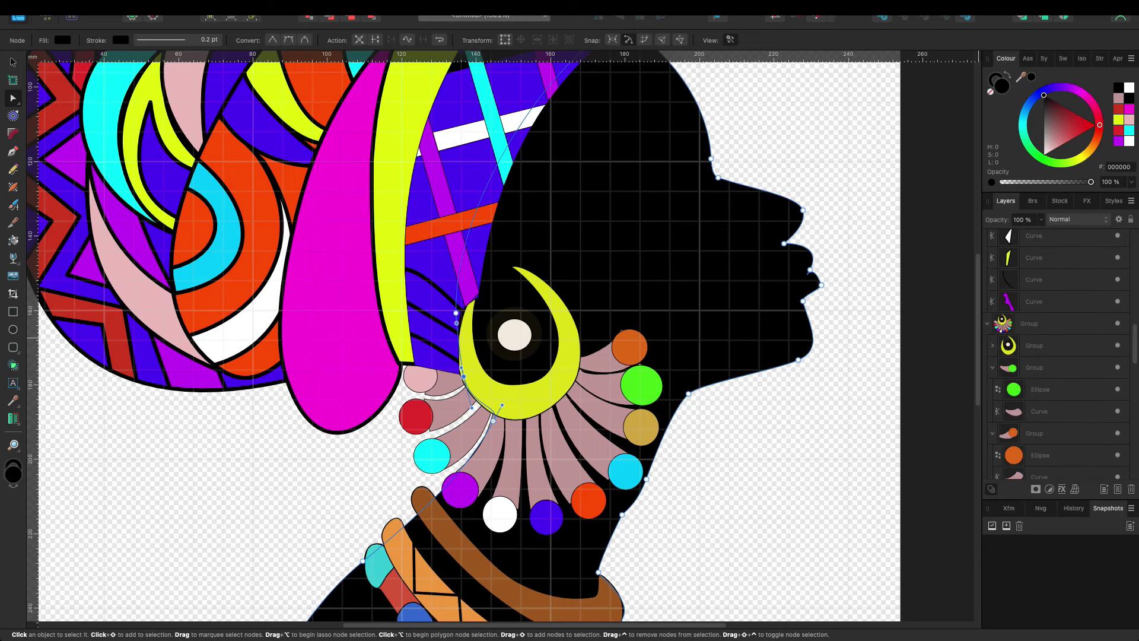
{"action": "left_click", "coordinate": [988, 409]}
{"action": "scroll", "coordinate": [1056, 353], "scroll_direction": "down", "scroll_amount": 1}
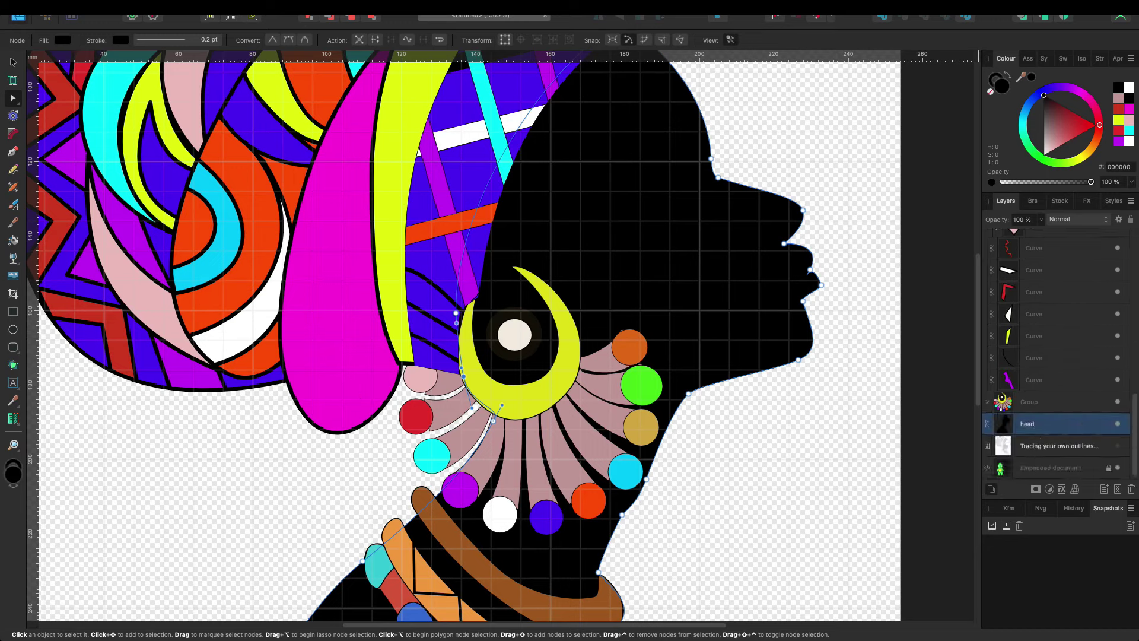
{"action": "left_click", "coordinate": [988, 401]}
{"action": "scroll", "coordinate": [1056, 353], "scroll_direction": "down", "scroll_amount": 3}
{"action": "scroll", "coordinate": [1056, 353], "scroll_direction": "down", "scroll_amount": 2}
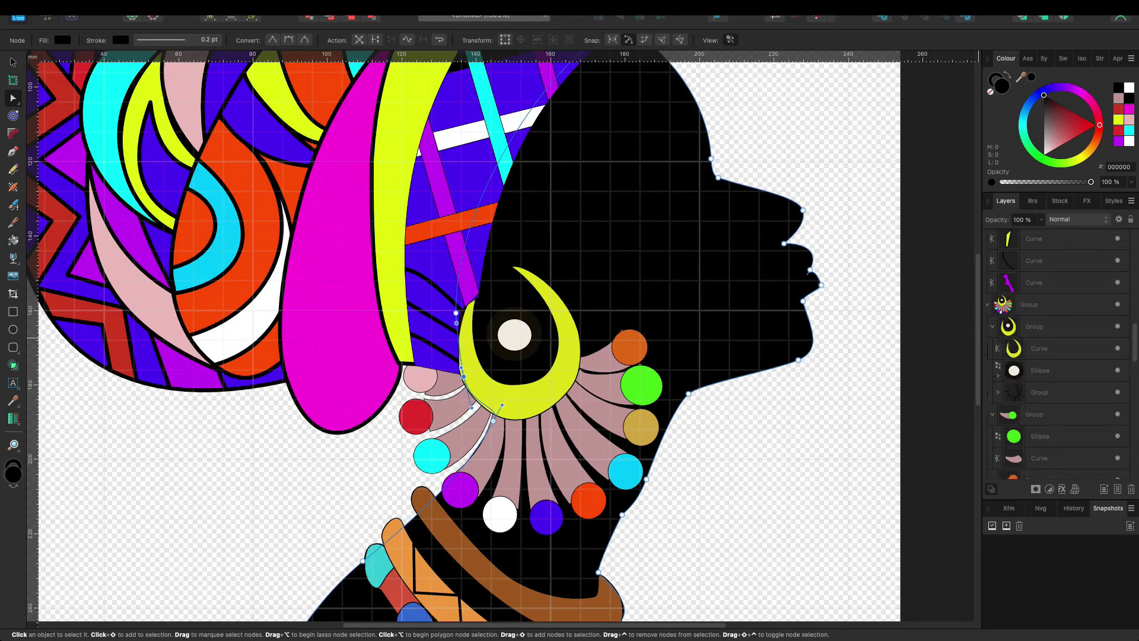
{"action": "left_click", "coordinate": [482, 301]}
{"action": "scroll", "coordinate": [1056, 353], "scroll_direction": "down", "scroll_amount": 5}
{"action": "key", "text": "ctrl+a"}
Step: Turn the earring spokes into white lines by swapping white fill to stroke
{"action": "left_click", "coordinate": [1129, 87]}
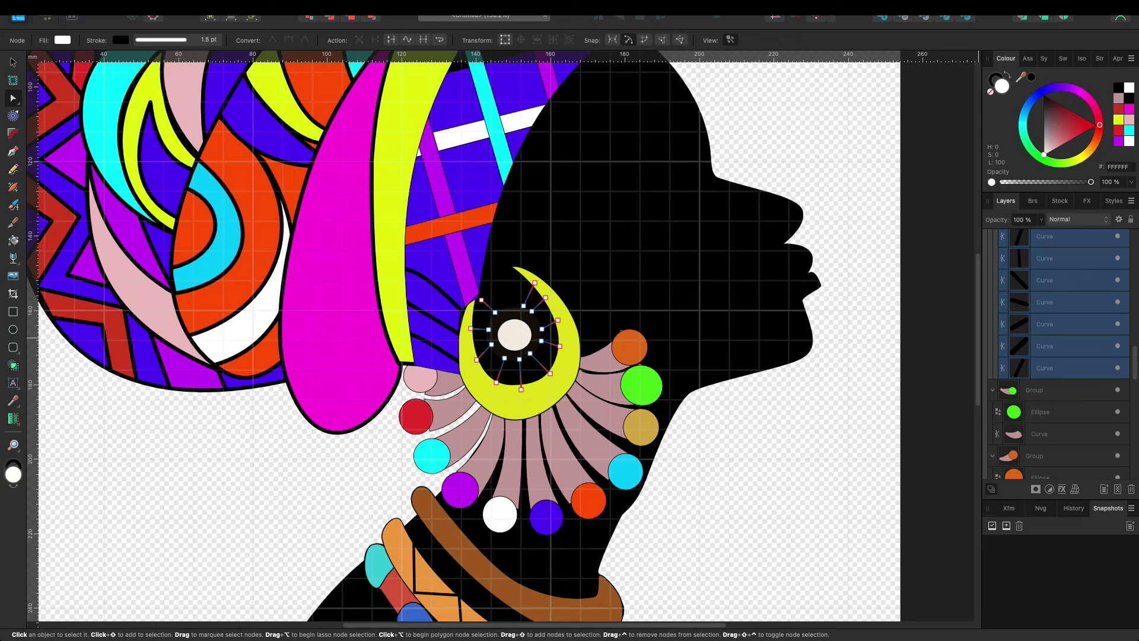
{"action": "key", "text": "shift+x"}
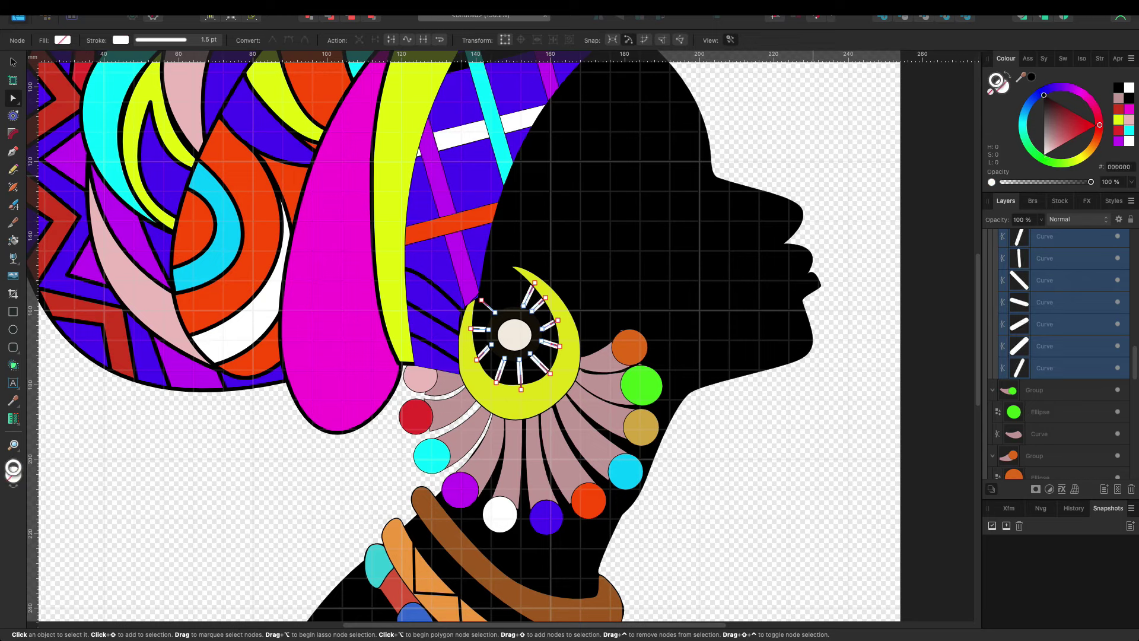
{"action": "key", "text": "v"}
{"action": "key", "text": "ctrl+d"}
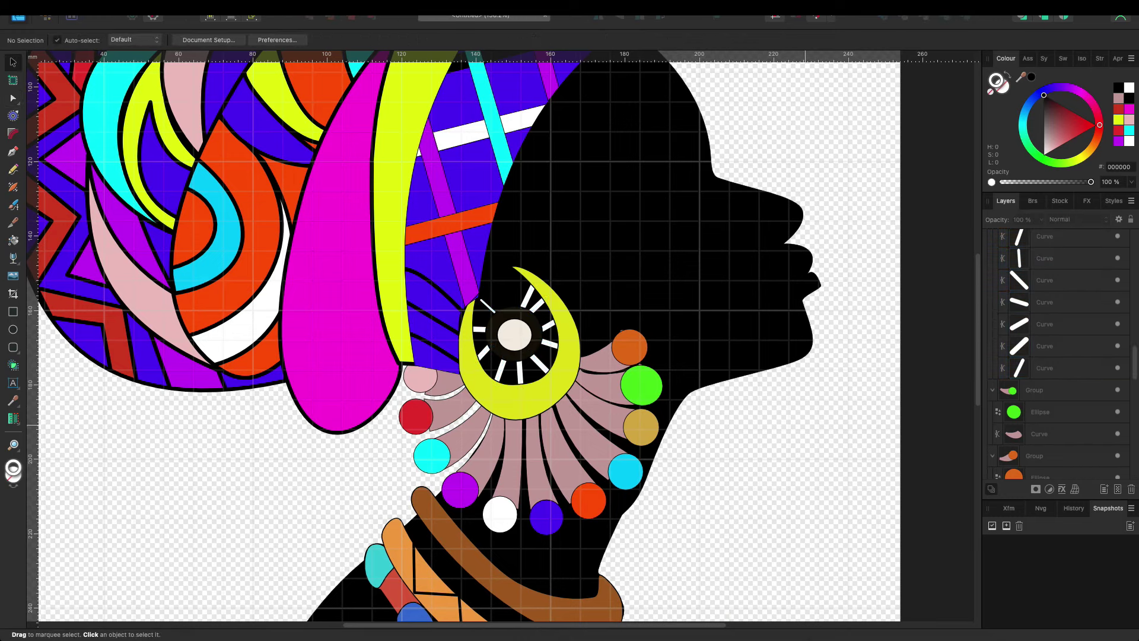
Step: Make the earring's disc ellipse white and its small inner circle yellow
{"action": "left_click", "coordinate": [519, 397]}
{"action": "left_click", "coordinate": [1040, 328]}
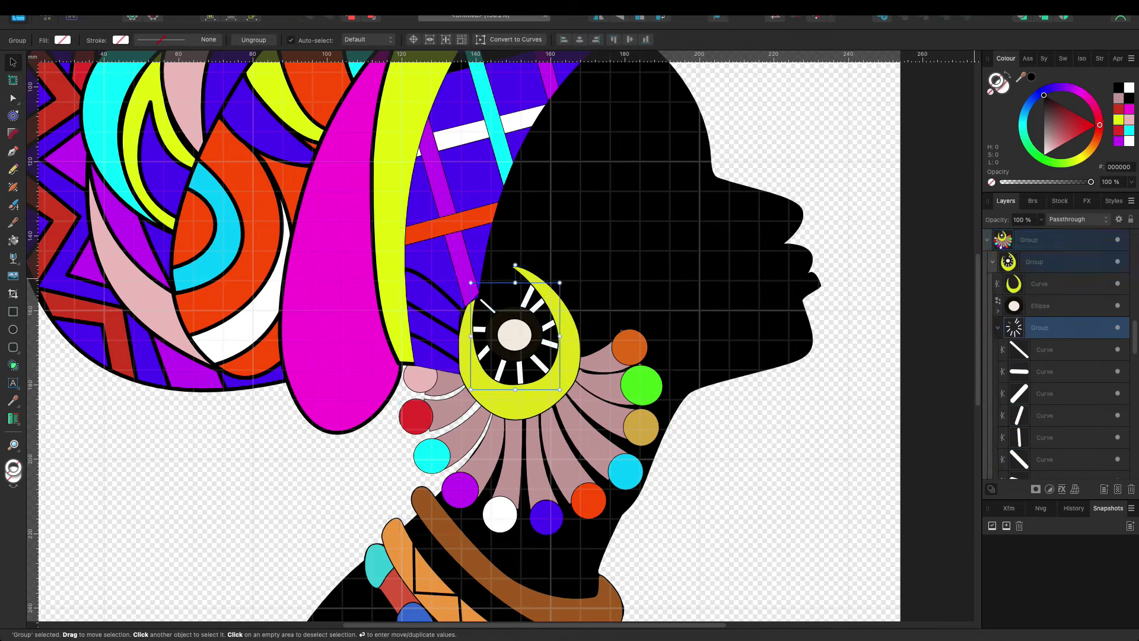
{"action": "scroll", "coordinate": [1044, 356], "scroll_direction": "down", "scroll_amount": 5}
{"action": "scroll", "coordinate": [1056, 356], "scroll_direction": "up", "scroll_amount": 10}
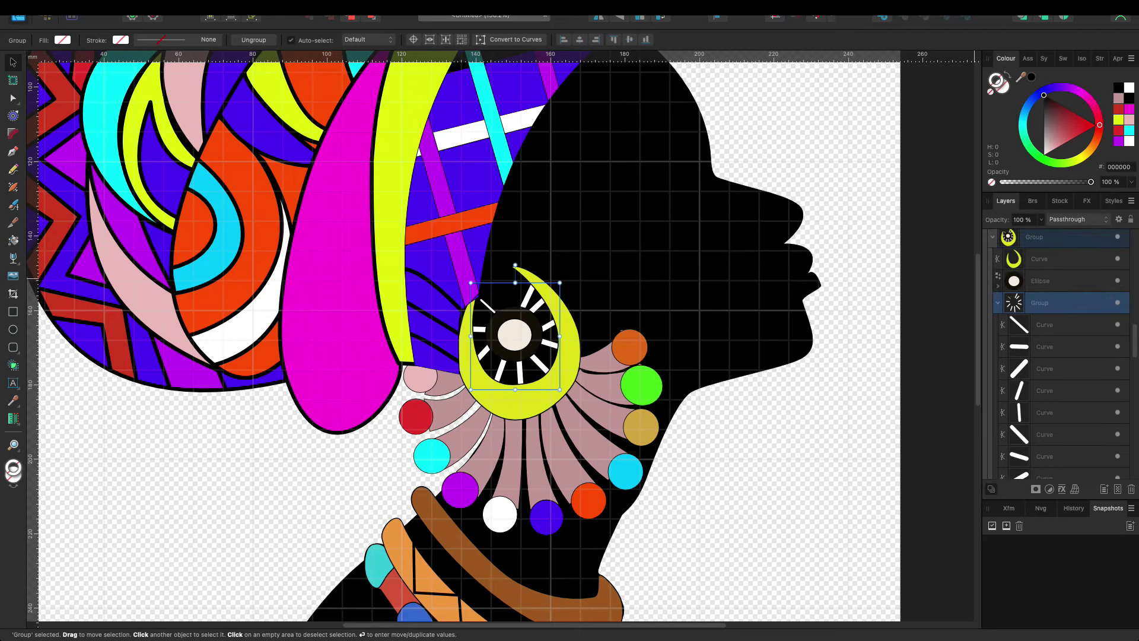
{"action": "left_click", "coordinate": [998, 286]}
{"action": "left_click", "coordinate": [1045, 281]}
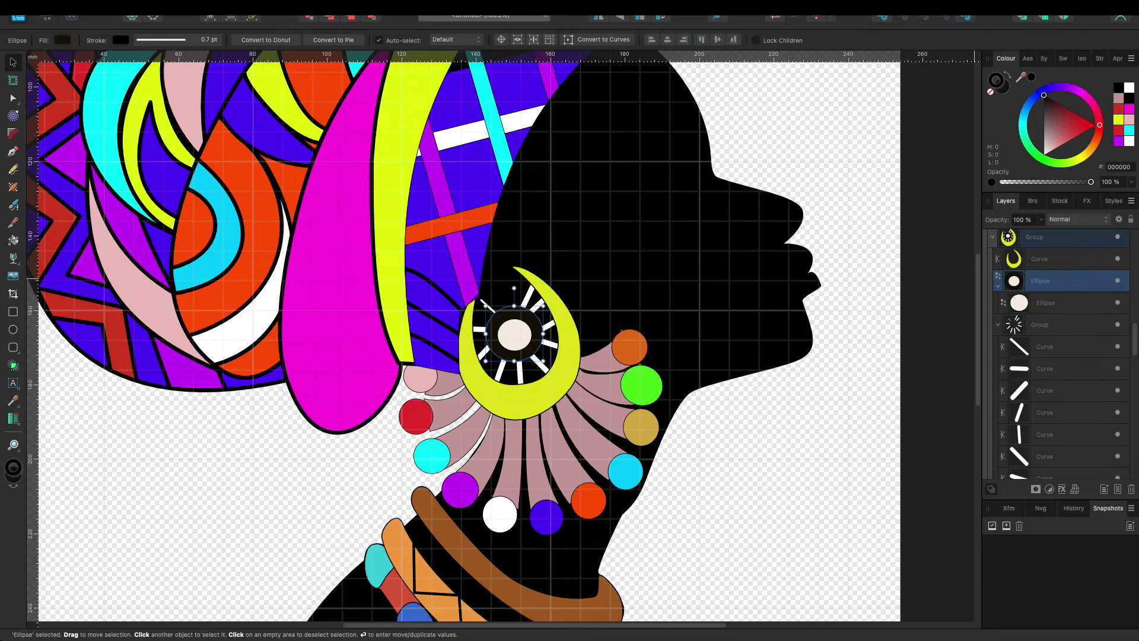
{"action": "left_click", "coordinate": [1130, 87]}
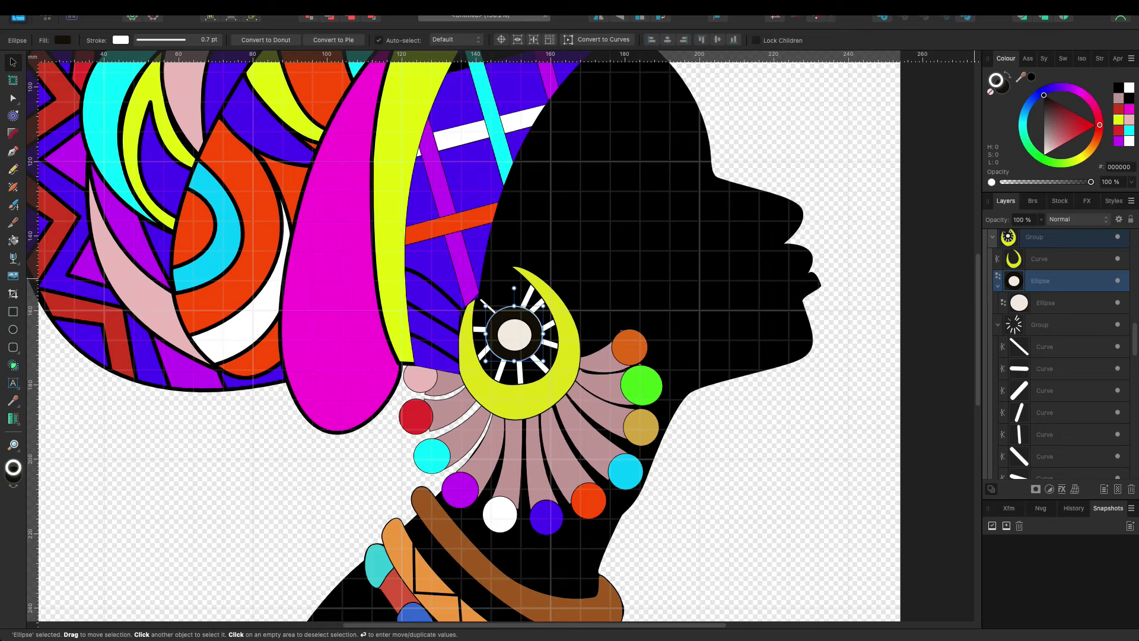
{"action": "left_click", "coordinate": [1093, 146]}
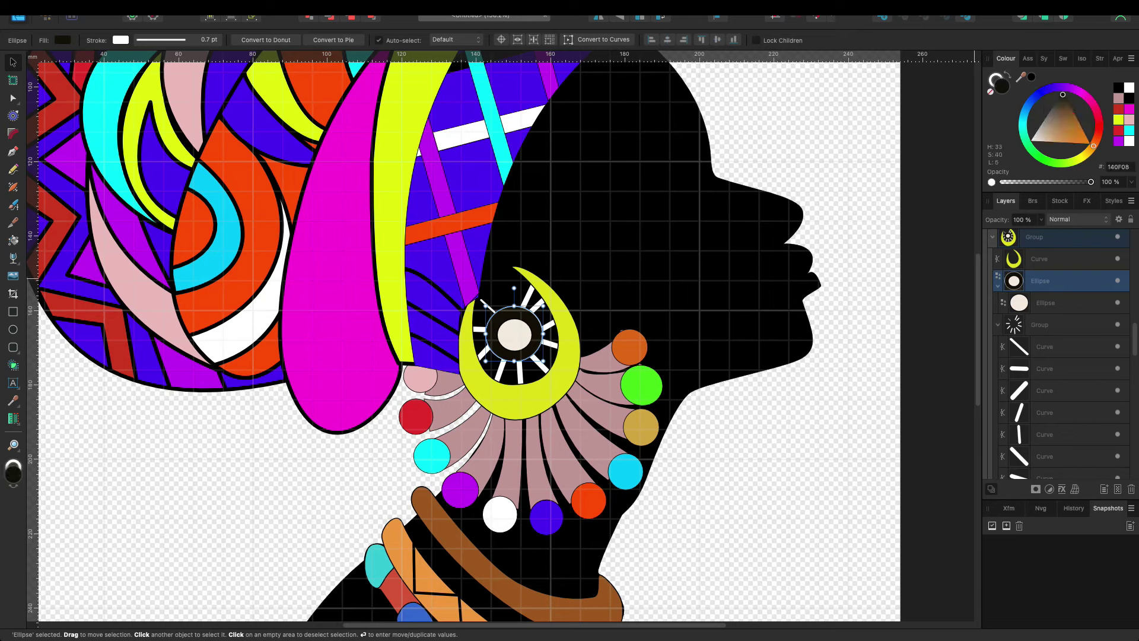
{"action": "left_click", "coordinate": [1129, 87]}
{"action": "left_click", "coordinate": [1045, 303]}
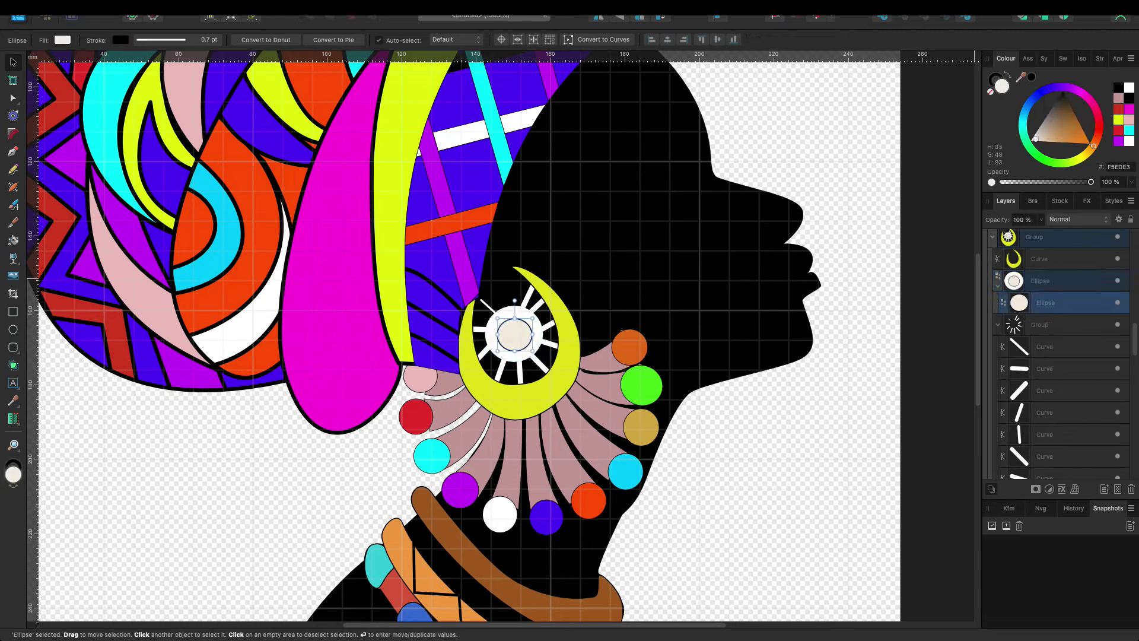
{"action": "left_click", "coordinate": [1118, 120]}
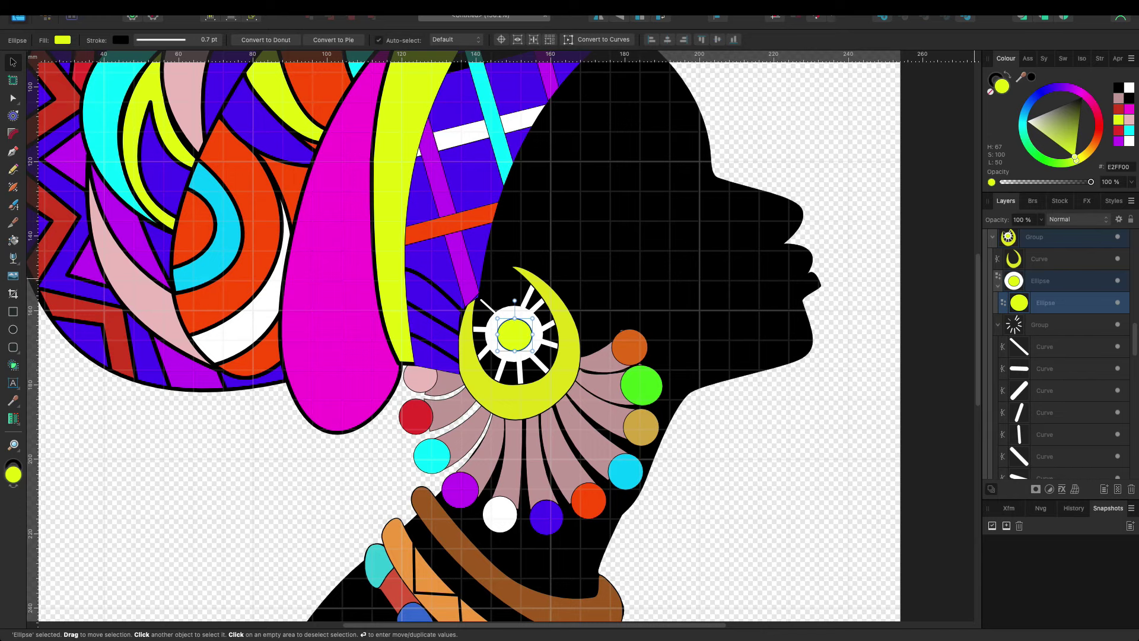
Step: Give the upper-left earring spoke a 4 pt stroke width
{"action": "left_click", "coordinate": [488, 305]}
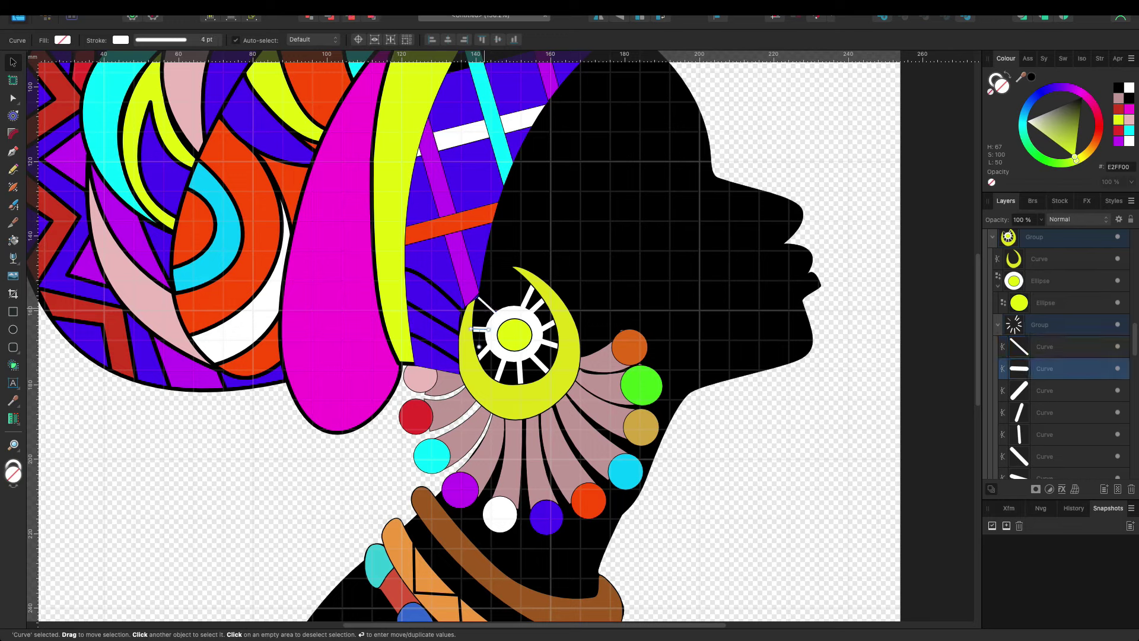
{"action": "type", "text": "4"}
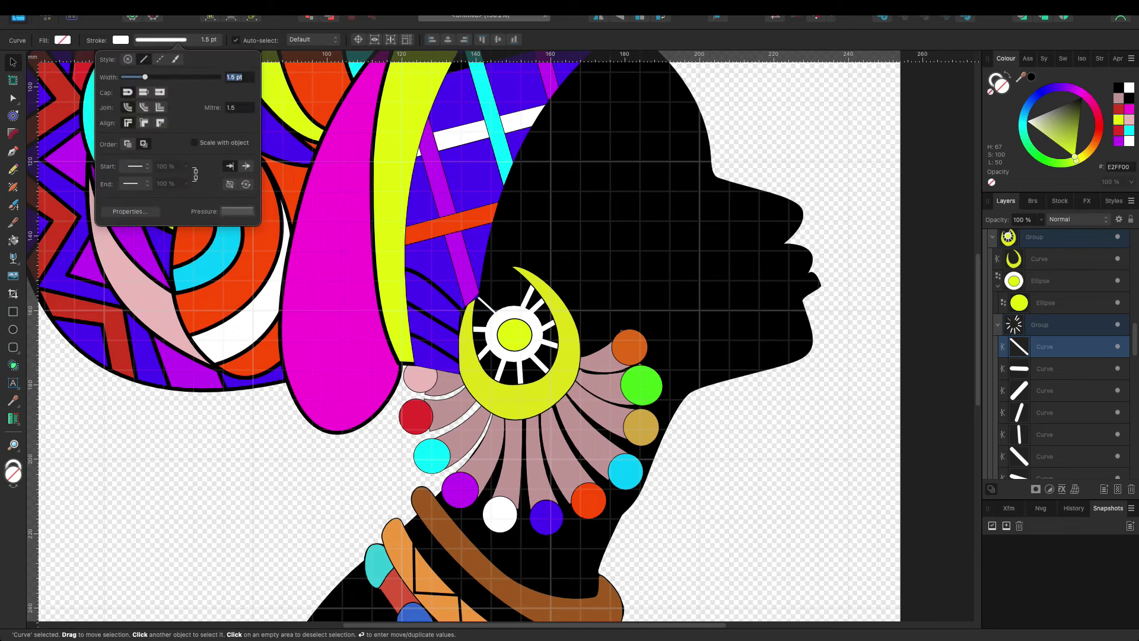
{"action": "key", "text": "Return"}
{"action": "key", "text": "Escape"}
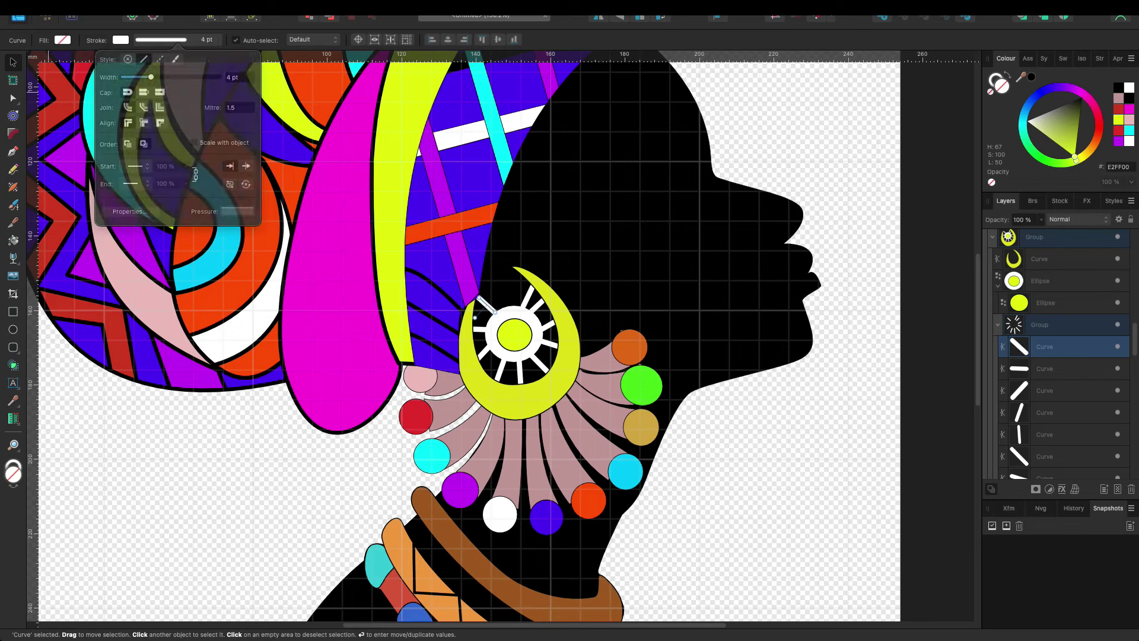
{"action": "key", "text": "Escape"}
{"action": "scroll", "coordinate": [505, 335], "scroll_direction": "up", "scroll_amount": 2}
{"action": "left_click", "coordinate": [516, 386]}
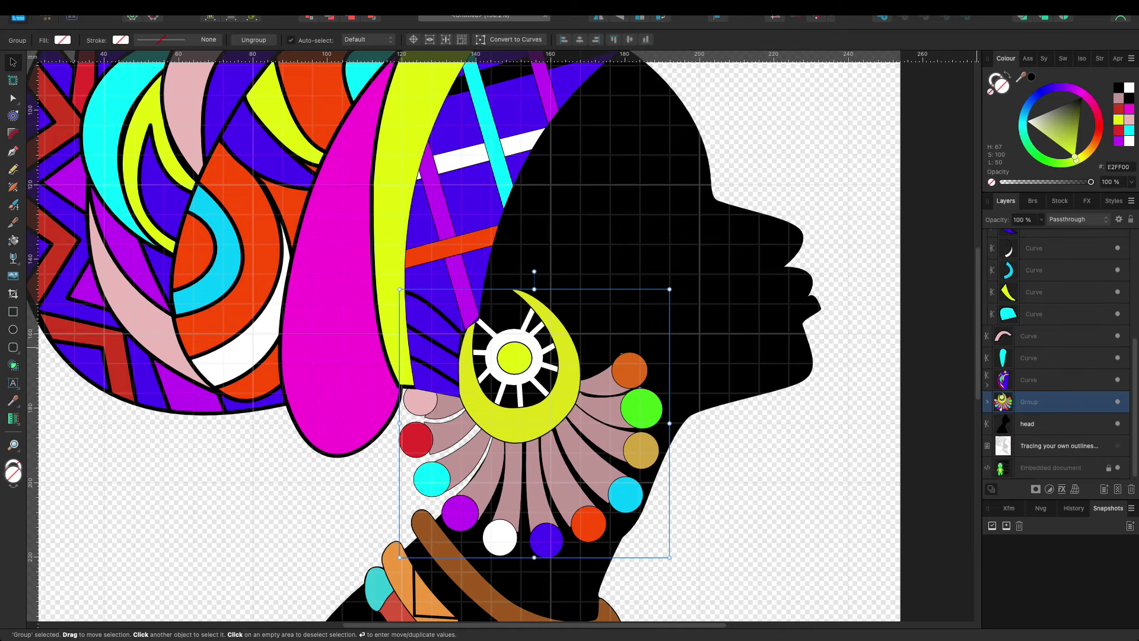
Step: Move the earring group up three layers in the stack
{"action": "mouse_move", "coordinate": [1116, 401]}
{"action": "left_mouse_down"}
{"action": "mouse_move", "coordinate": [1116, 384]}
{"action": "mouse_move", "coordinate": [1116, 430]}
{"action": "mouse_move", "coordinate": [1115, 410]}
{"action": "left_mouse_up"}
{"action": "left_click_drag", "start_coordinate": [1009, 404], "coordinate": [1012, 359]}
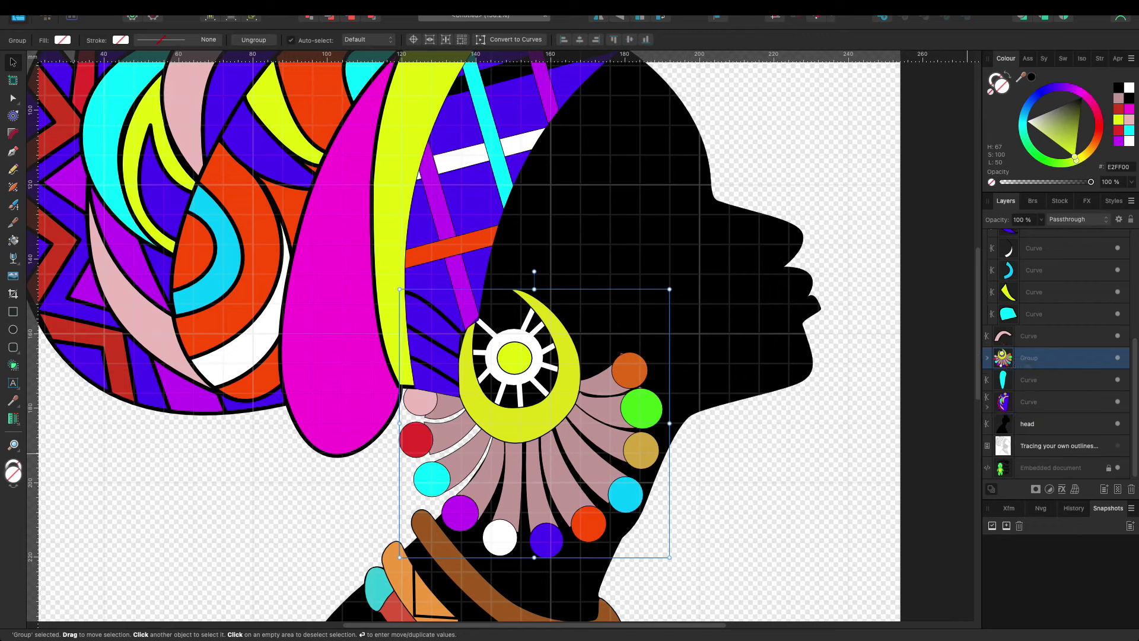
{"action": "scroll", "coordinate": [1056, 356], "scroll_direction": "up", "scroll_amount": 3}
{"action": "left_click", "coordinate": [987, 297]}
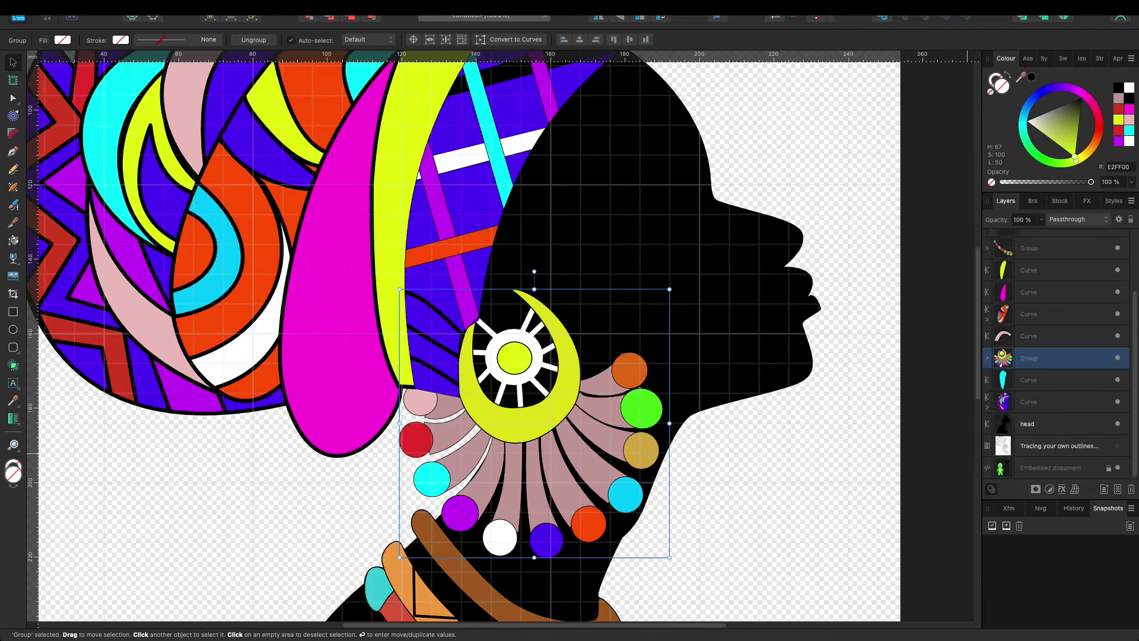
{"action": "scroll", "coordinate": [1057, 356], "scroll_direction": "up", "scroll_amount": 2}
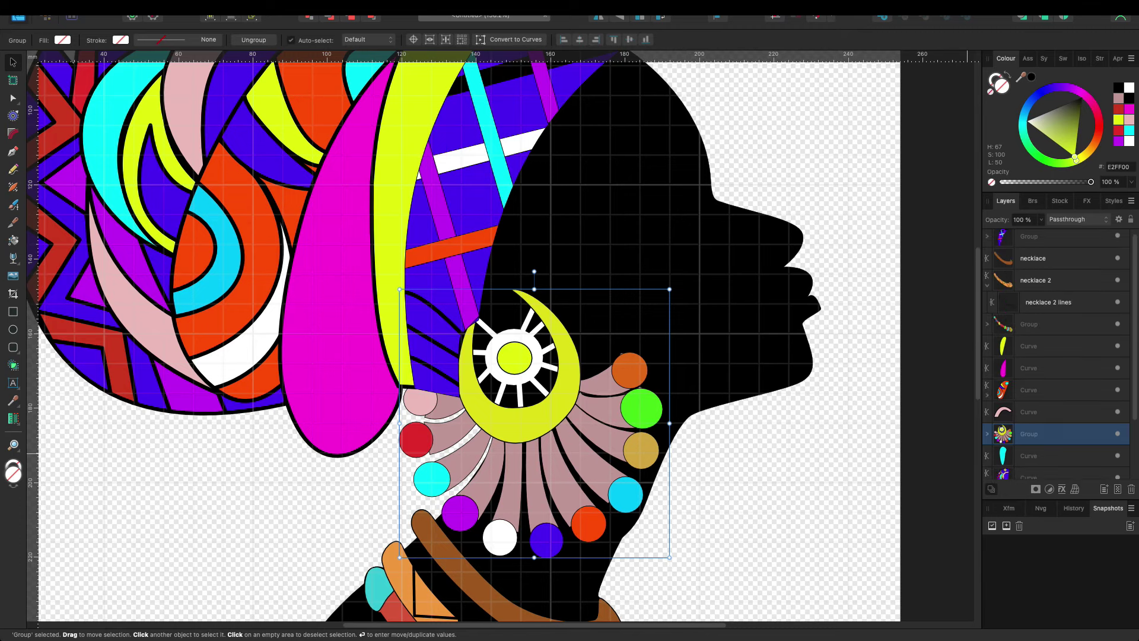
Step: Reorder the yellow band, magenta drape and orange multicolour piece in the headwrap layers
{"action": "left_click", "coordinate": [1030, 324]}
{"action": "left_click", "coordinate": [1048, 302]}
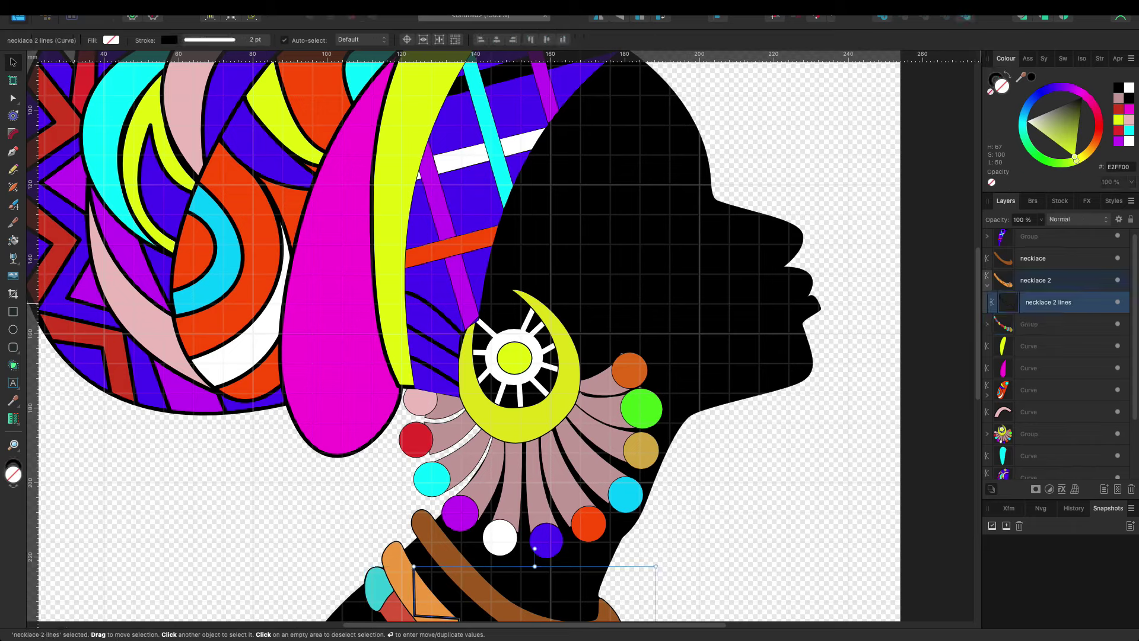
{"action": "left_click", "coordinate": [1030, 346]}
{"action": "left_click", "coordinate": [1033, 259]}
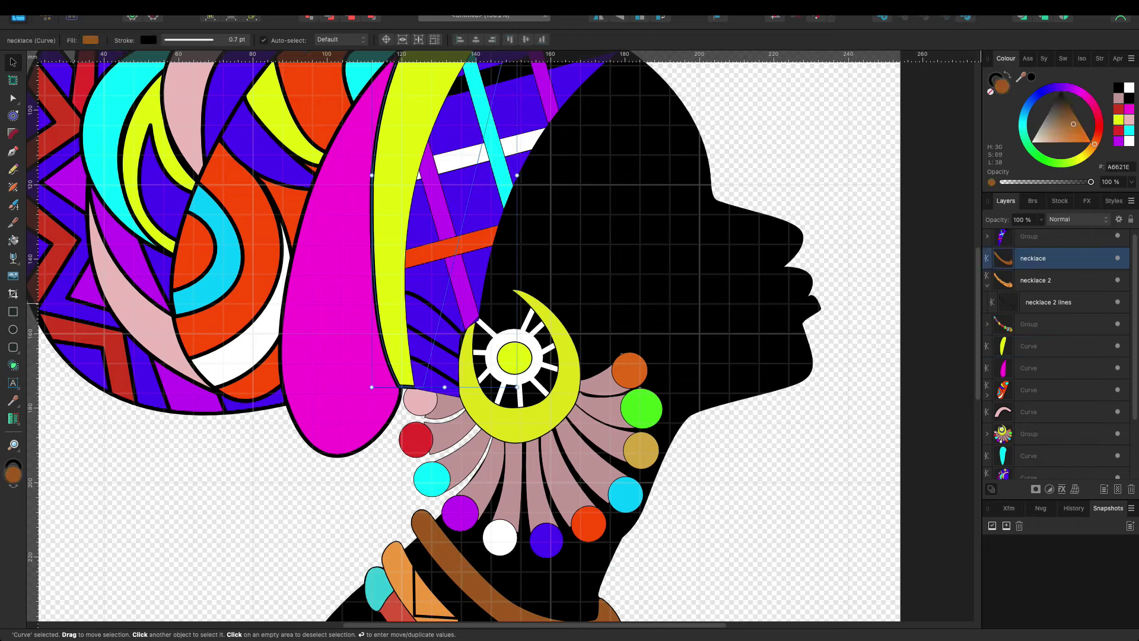
{"action": "scroll", "coordinate": [1057, 357], "scroll_direction": "down", "scroll_amount": 1}
{"action": "left_click", "coordinate": [1030, 416]}
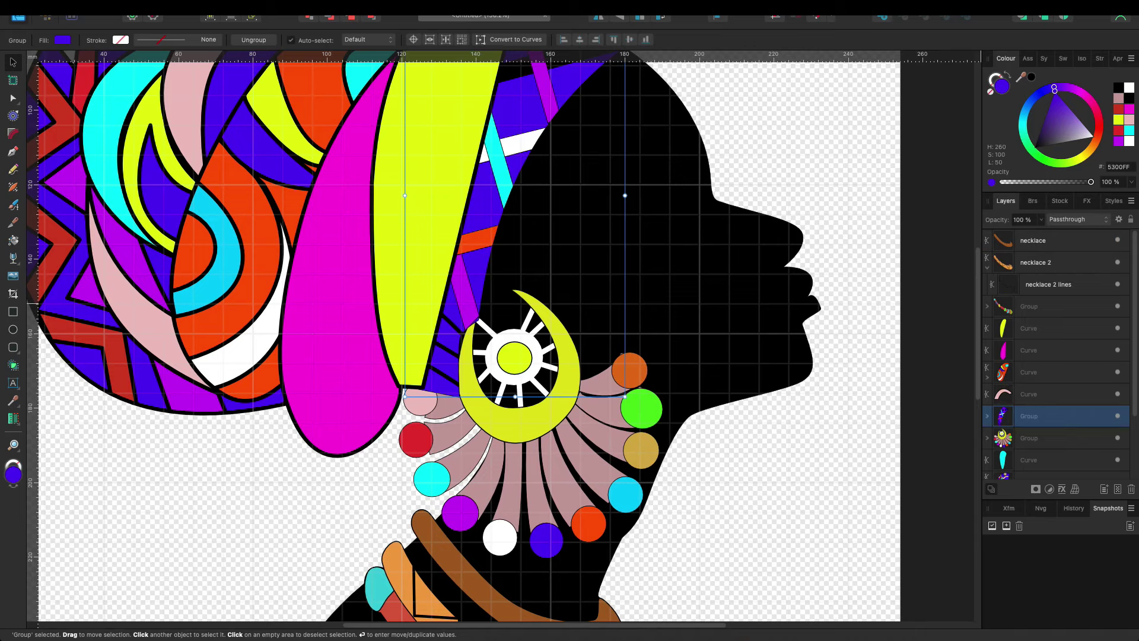
{"action": "left_click_drag", "start_coordinate": [1030, 328], "coordinate": [1030, 407]}
{"action": "left_click_drag", "start_coordinate": [1029, 328], "coordinate": [1030, 422]}
{"action": "mouse_move", "coordinate": [1030, 328]}
{"action": "left_mouse_down"}
{"action": "mouse_move", "coordinate": [1030, 405]}
{"action": "mouse_move", "coordinate": [1030, 320]}
{"action": "left_mouse_up"}
{"action": "scroll", "coordinate": [475, 332], "scroll_direction": "up", "scroll_amount": 2}
{"action": "left_click_drag", "start_coordinate": [1029, 394], "coordinate": [1030, 341]}
Step: Bring the purple stripes above the yellow band and the magenta drape above them
{"action": "left_click_drag", "start_coordinate": [1003, 394], "coordinate": [1003, 328]}
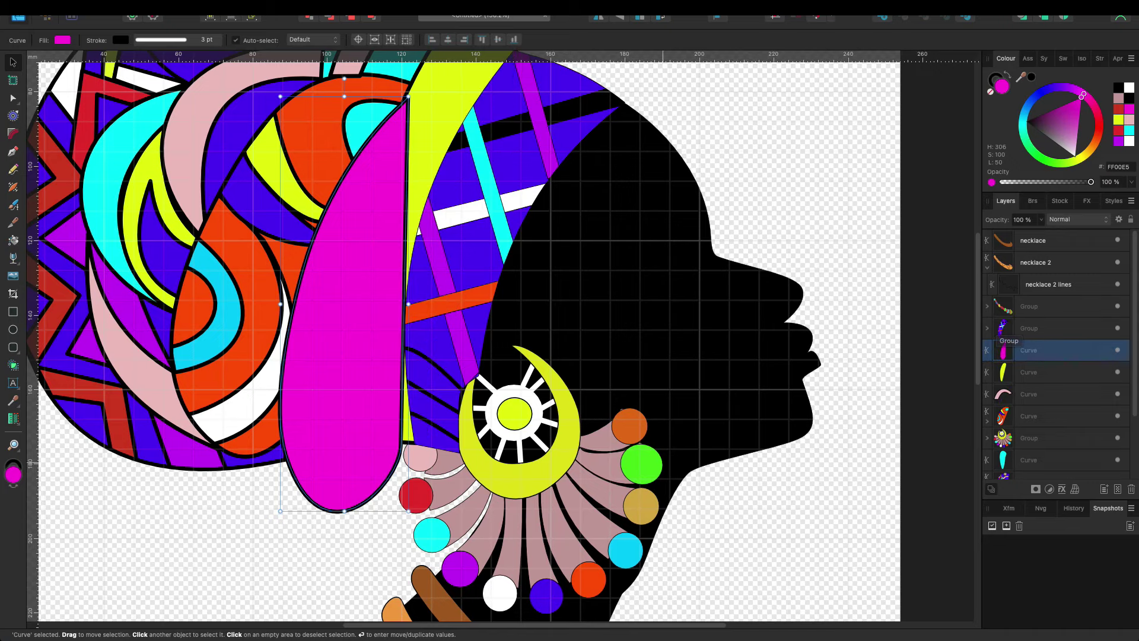
{"action": "scroll", "coordinate": [475, 332], "scroll_direction": "up", "scroll_amount": 3}
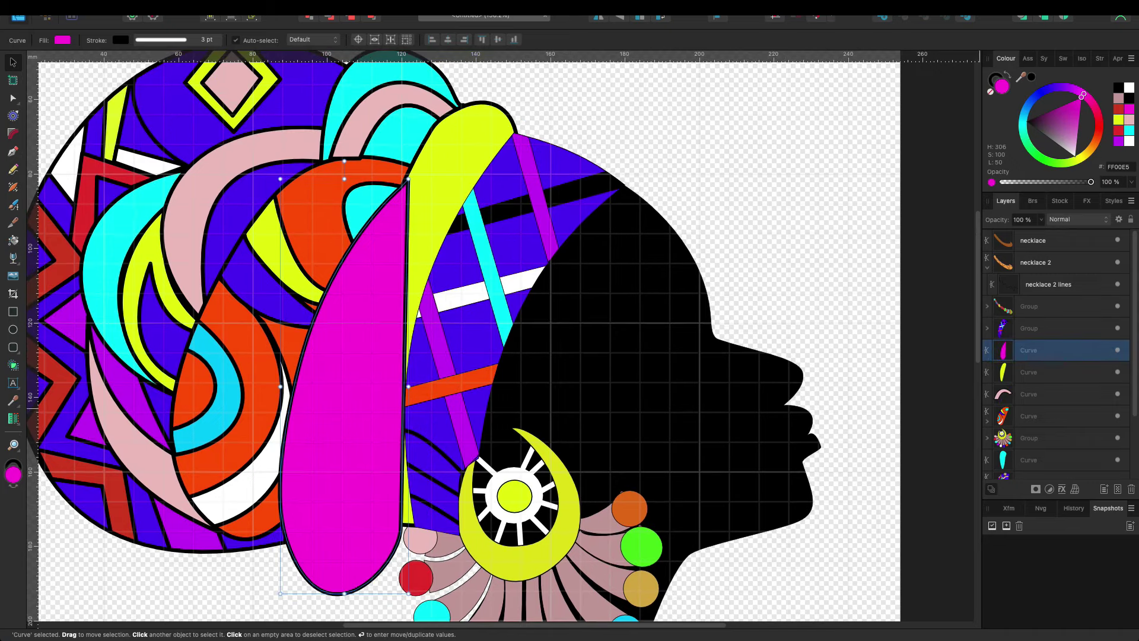
{"action": "mouse_move", "coordinate": [1030, 350]}
{"action": "left_mouse_down"}
{"action": "mouse_move", "coordinate": [1030, 323]}
{"action": "mouse_move", "coordinate": [1030, 469]}
{"action": "left_mouse_up"}
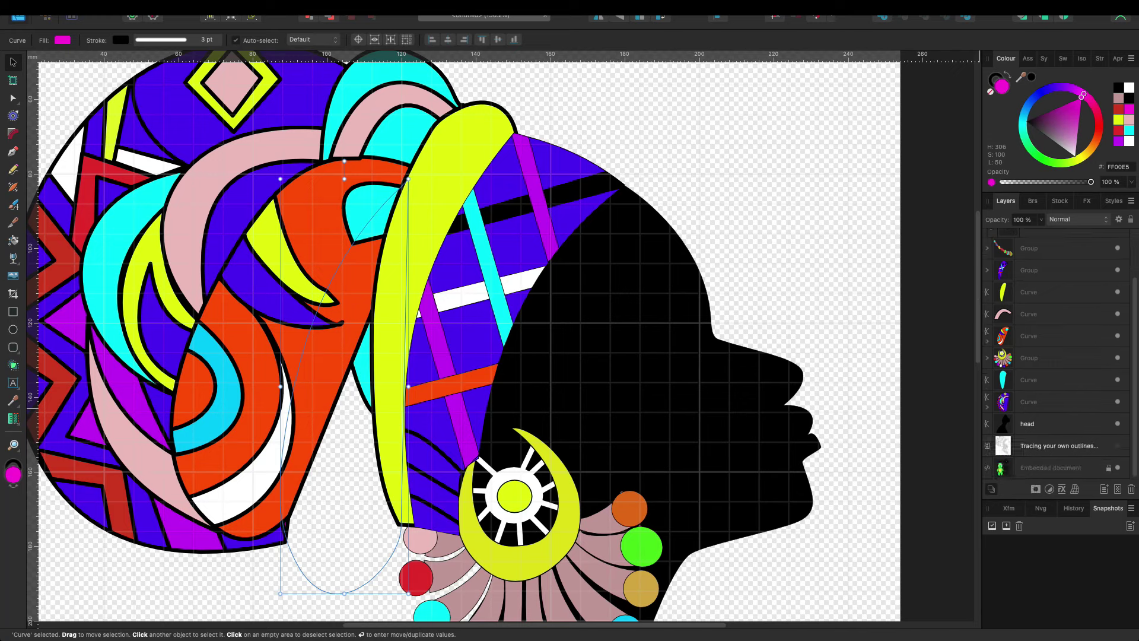
{"action": "left_click_drag", "start_coordinate": [1009, 424], "coordinate": [1009, 333]}
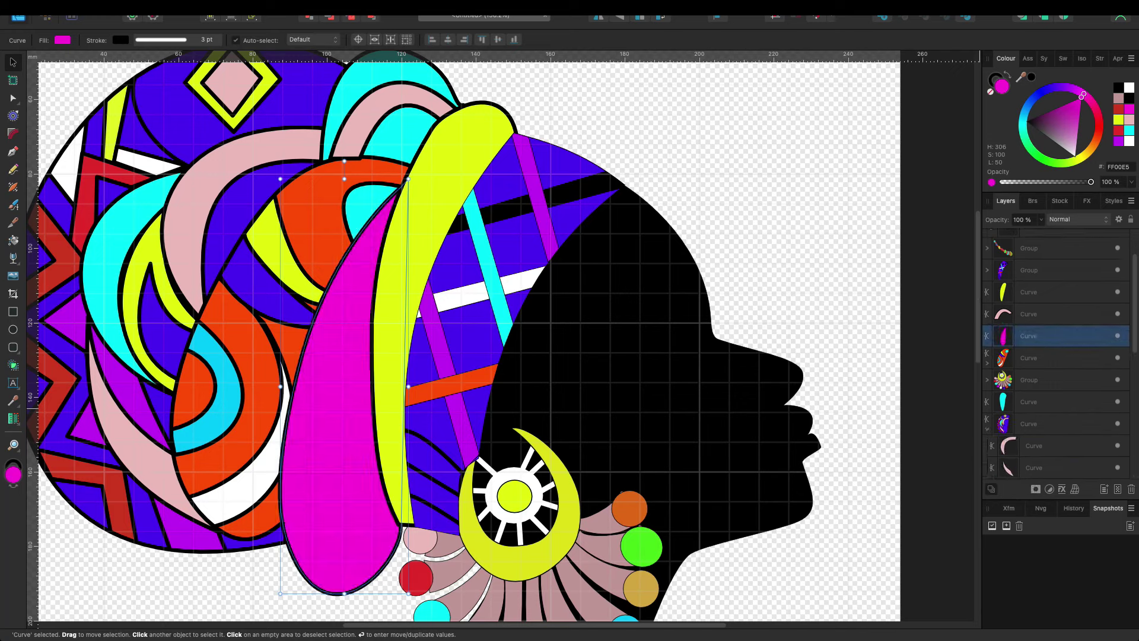
Step: Reposition the purple striped group relative to the cyan piece and yellow band
{"action": "left_click", "coordinate": [987, 363]}
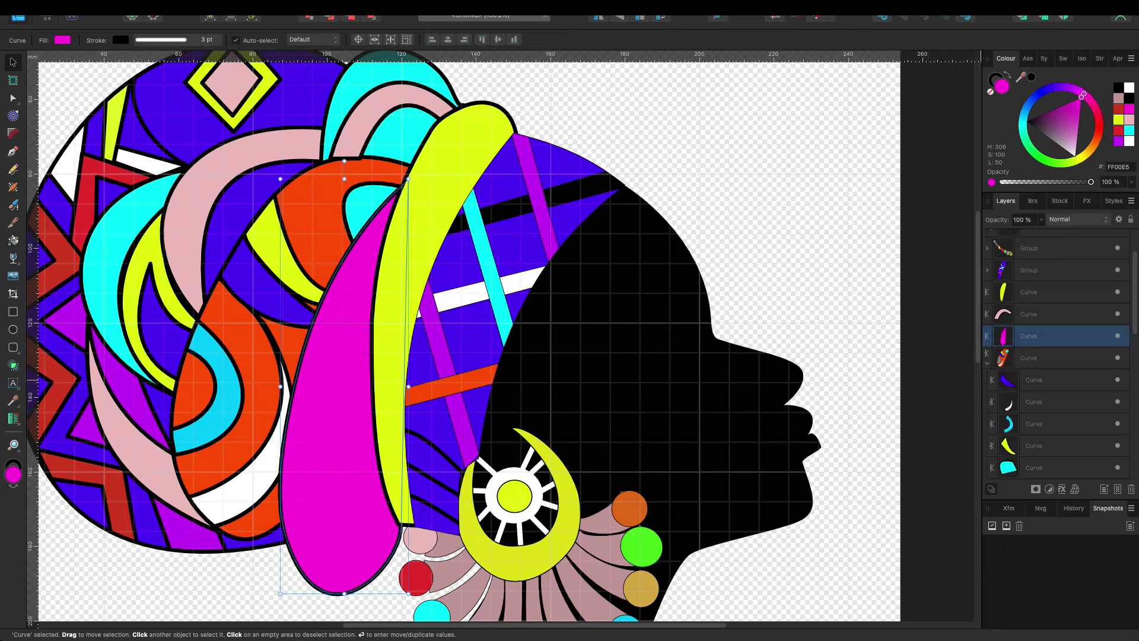
{"action": "left_click", "coordinate": [987, 363]}
{"action": "left_click", "coordinate": [1029, 380]}
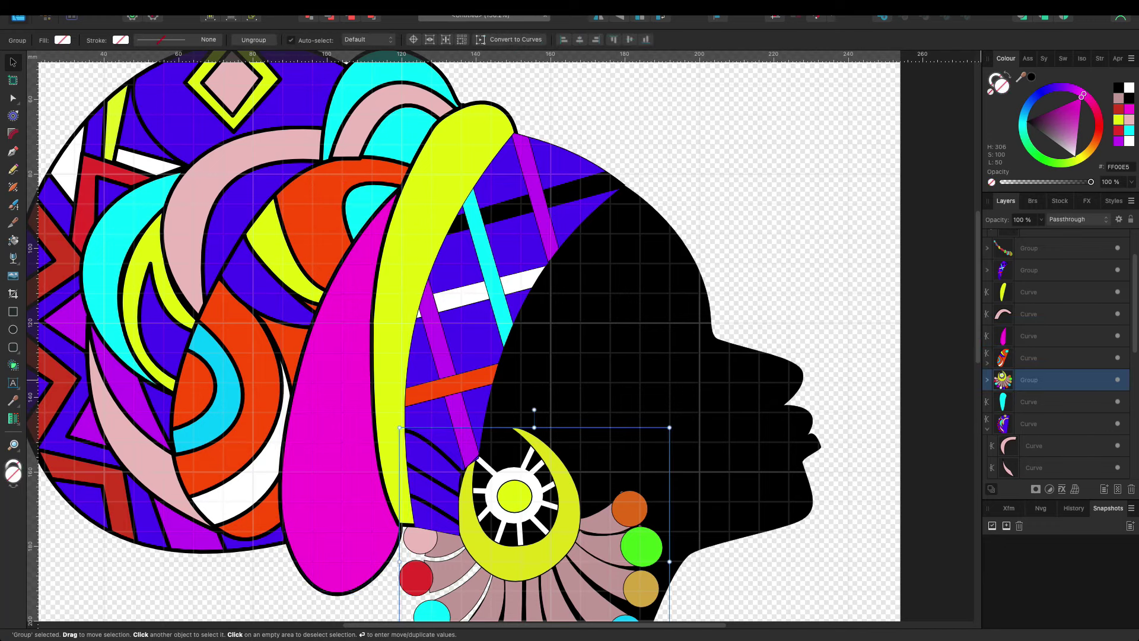
{"action": "left_click", "coordinate": [1029, 401]}
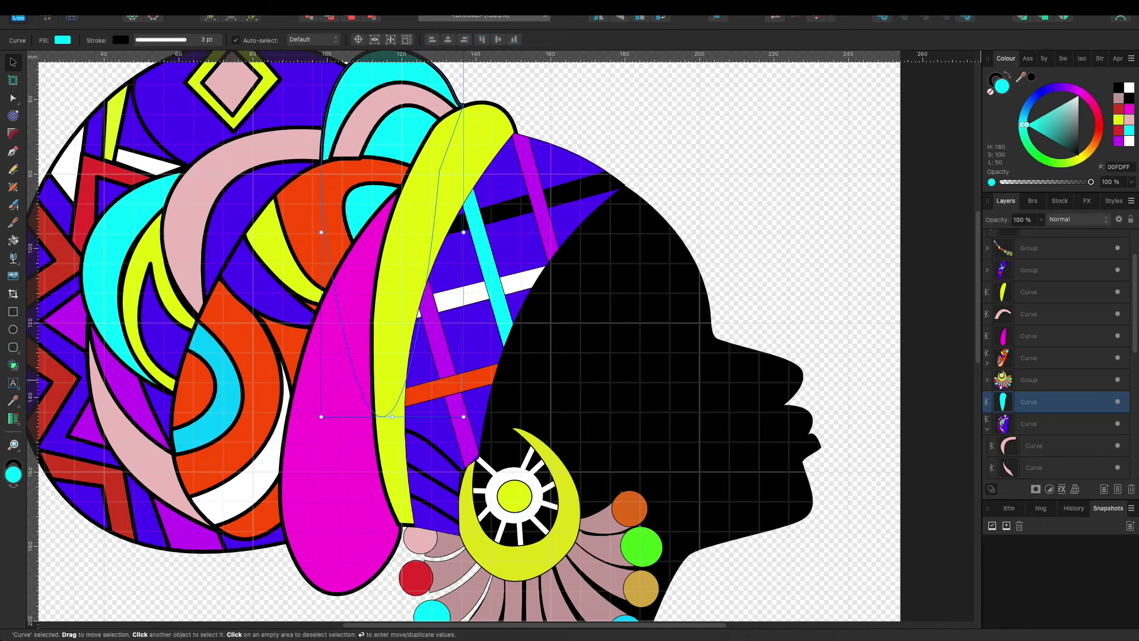
{"action": "left_click", "coordinate": [1029, 423]}
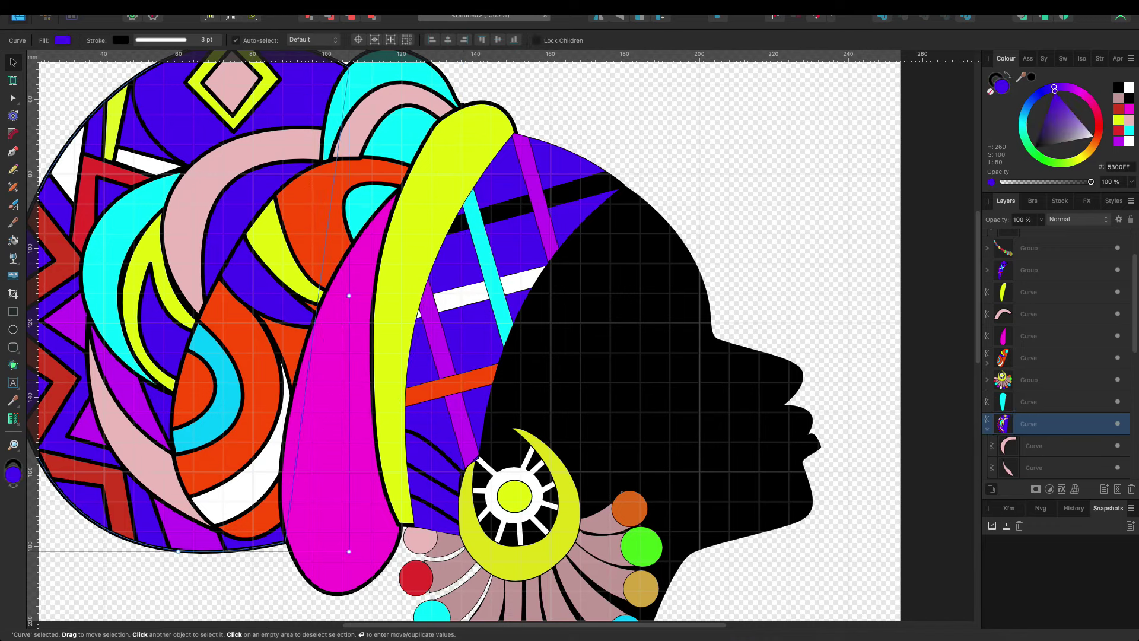
{"action": "left_click", "coordinate": [1029, 270]}
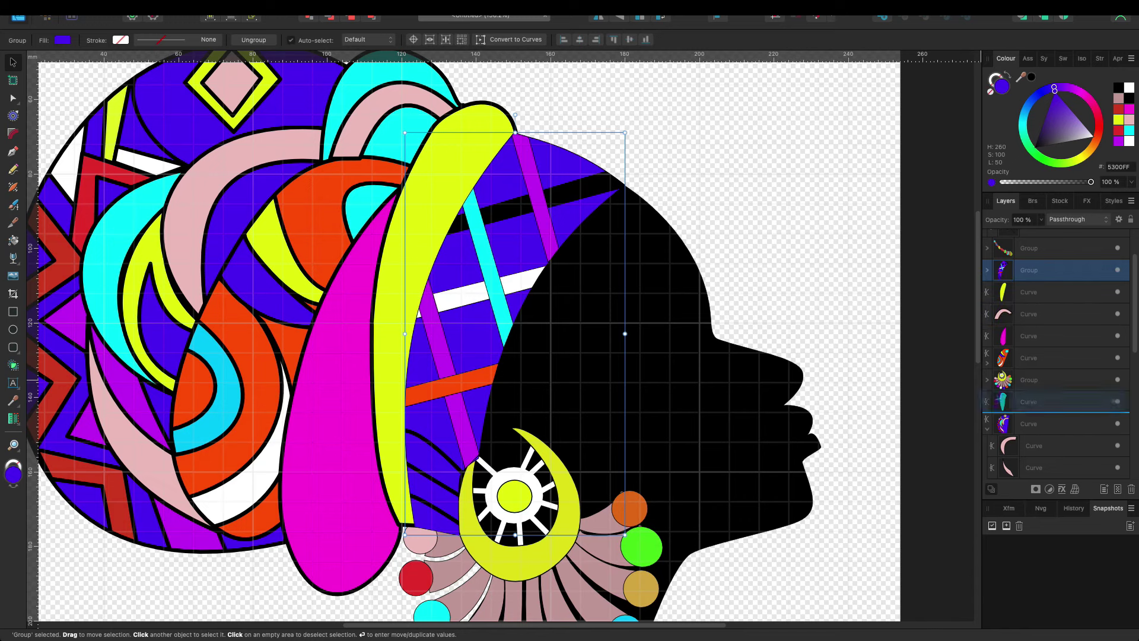
{"action": "left_click_drag", "start_coordinate": [1029, 270], "coordinate": [1029, 411]}
{"action": "left_click_drag", "start_coordinate": [1029, 343], "coordinate": [1028, 314]}
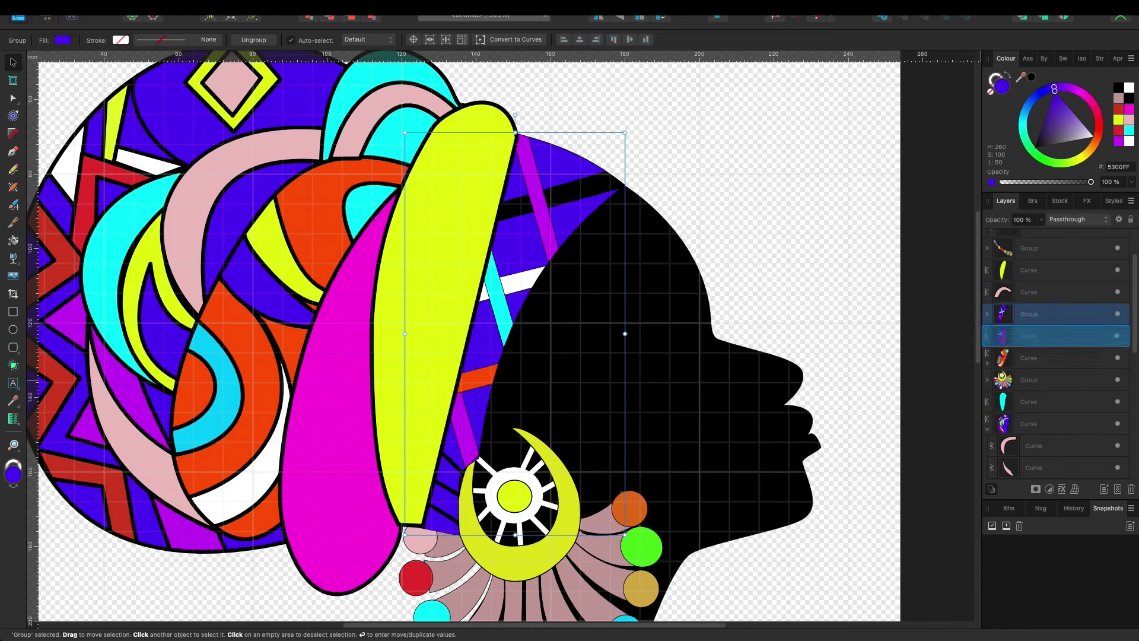
{"action": "left_click_drag", "start_coordinate": [1029, 380], "coordinate": [1029, 391]}
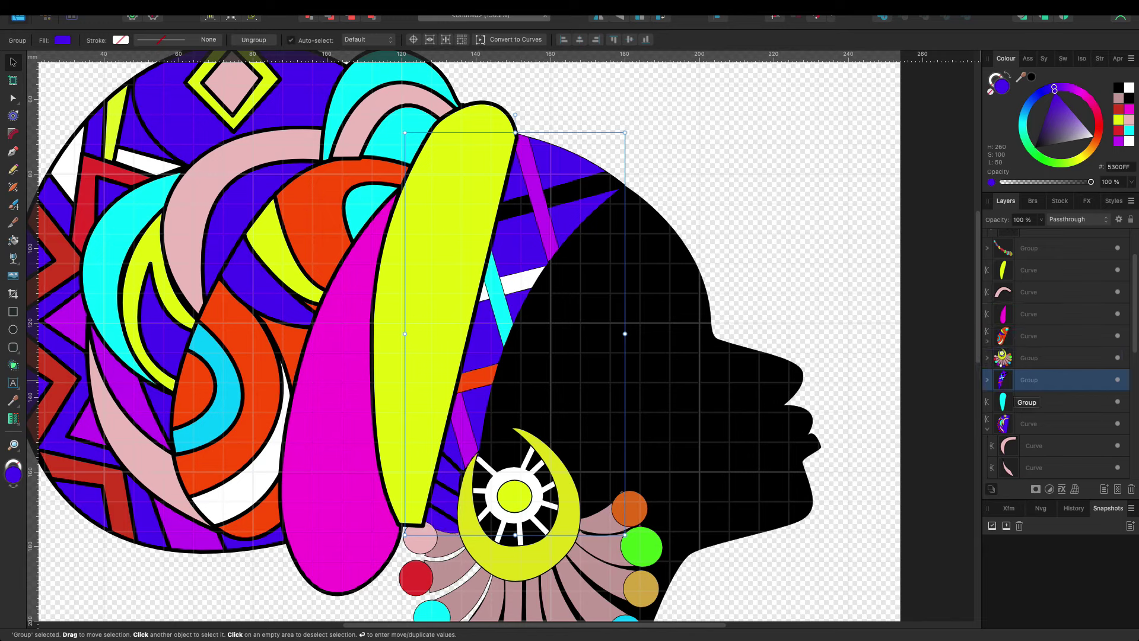
{"action": "scroll", "coordinate": [1056, 356], "scroll_direction": "down", "scroll_amount": 3}
{"action": "left_click_drag", "start_coordinate": [1029, 289], "coordinate": [1029, 323]}
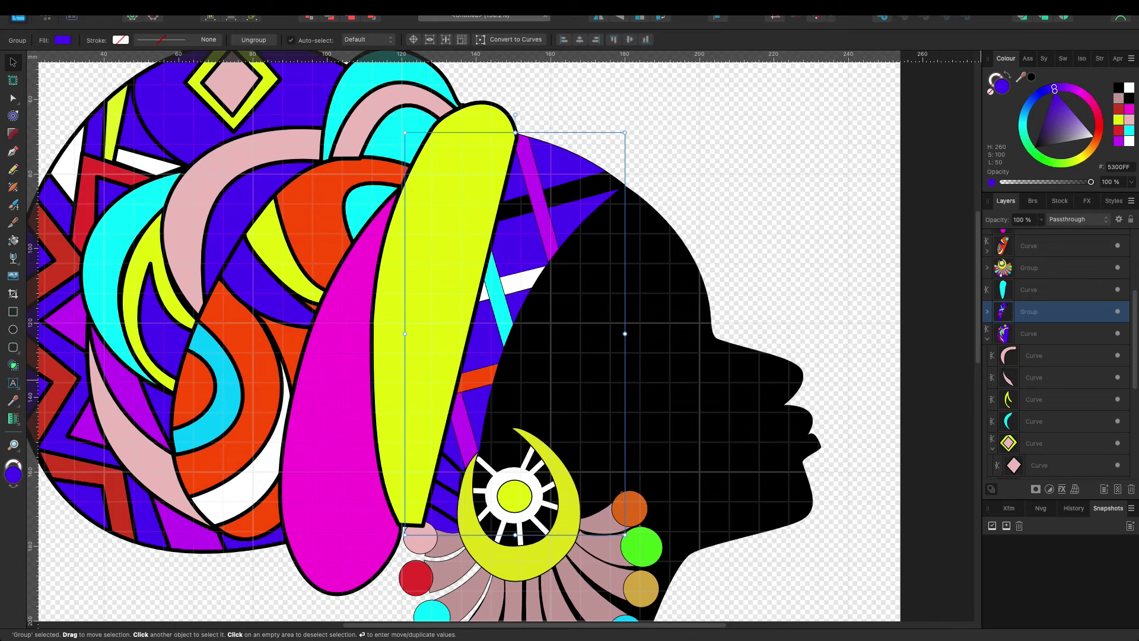
{"action": "left_click_drag", "start_coordinate": [1029, 311], "coordinate": [1029, 338]}
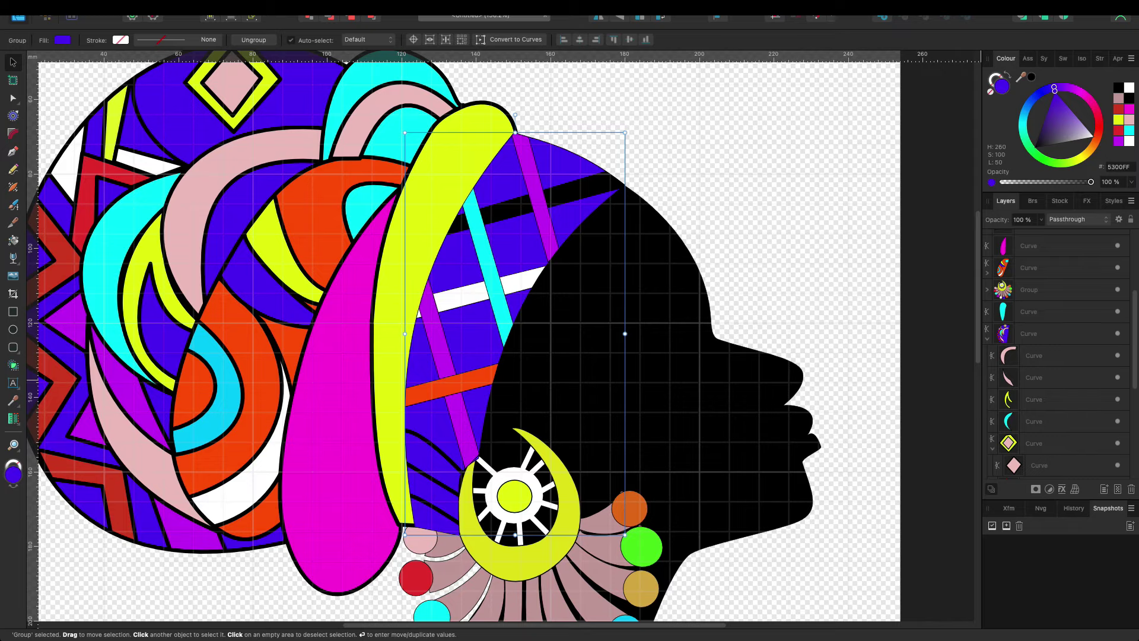
Step: Zoom to fit the page and rename the yellow wrap layer 'headband'
{"action": "scroll", "coordinate": [475, 332], "scroll_direction": "down", "scroll_amount": 5}
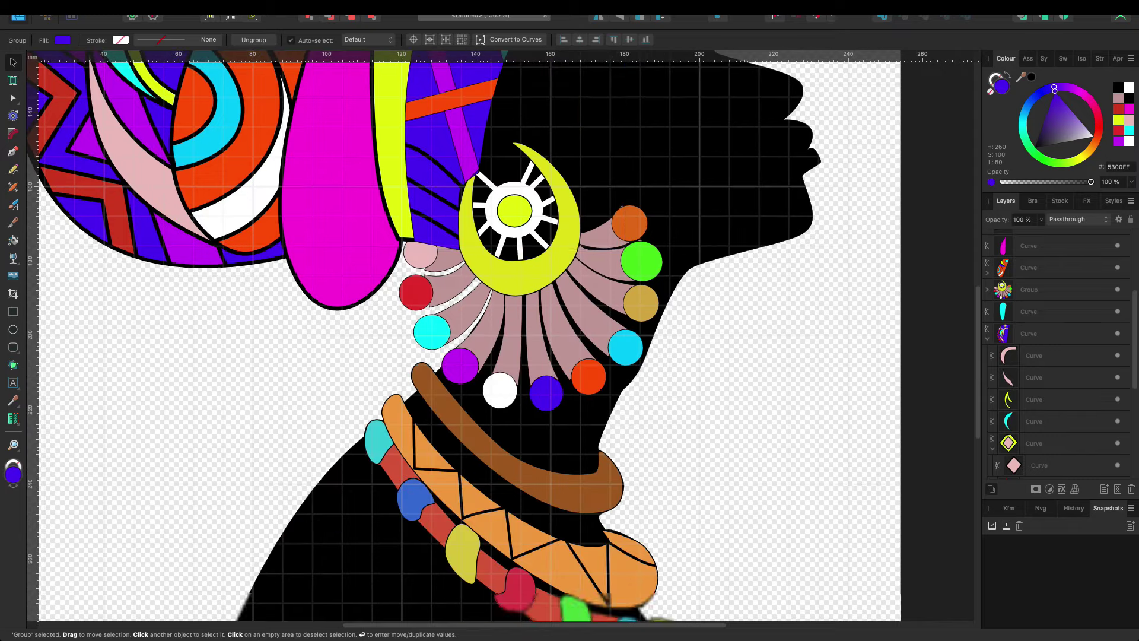
{"action": "key", "text": "ctrl+0"}
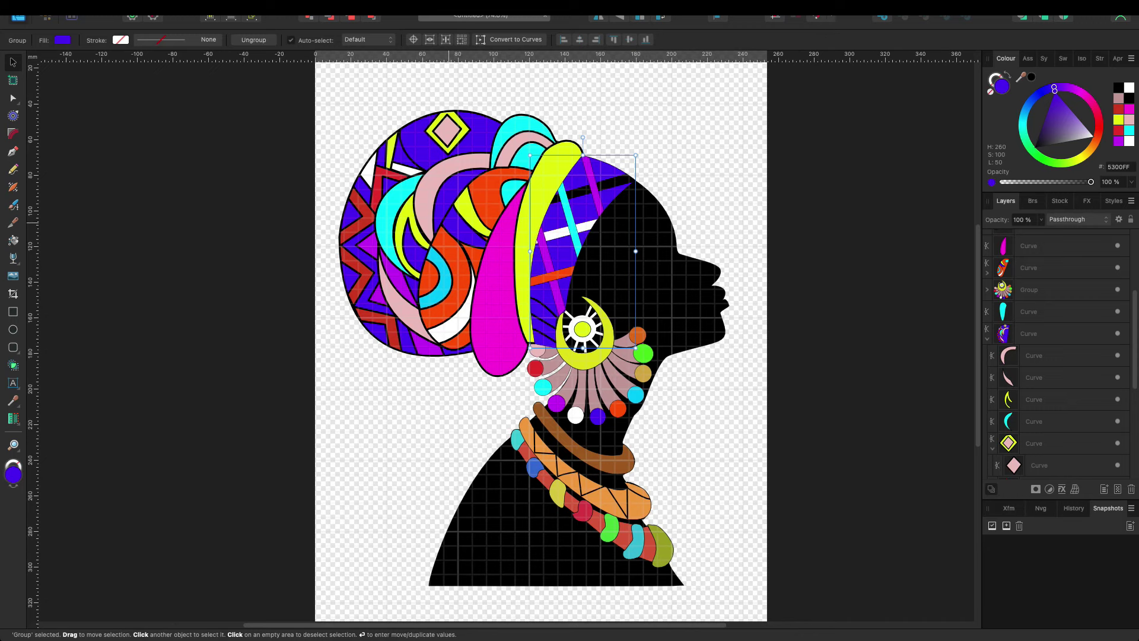
{"action": "left_click", "coordinate": [450, 219]}
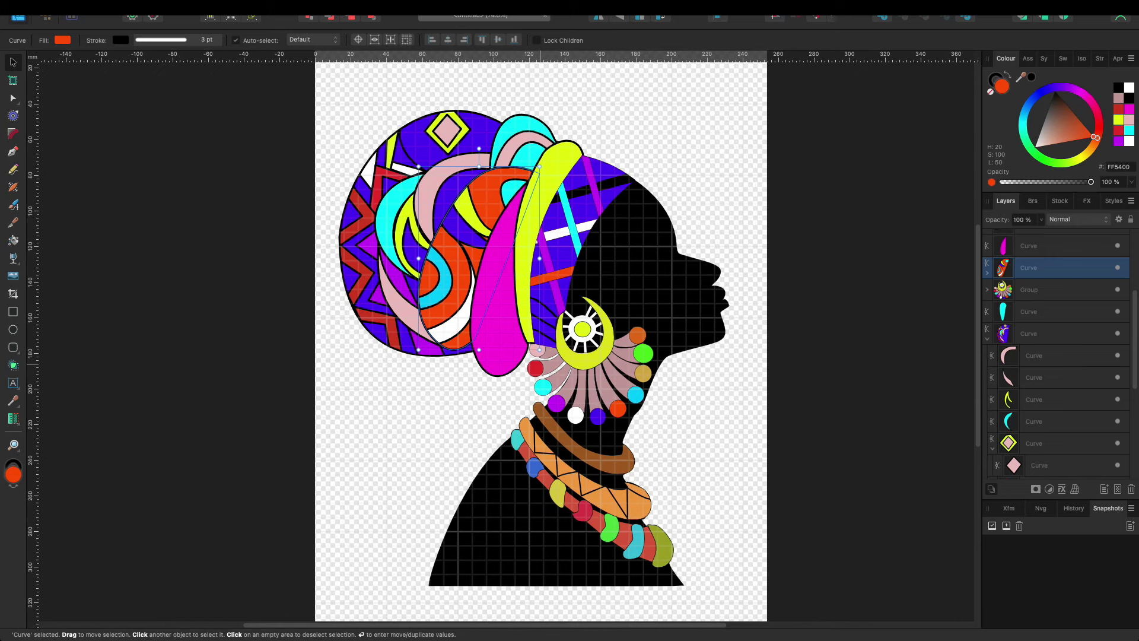
{"action": "left_click", "coordinate": [531, 249]}
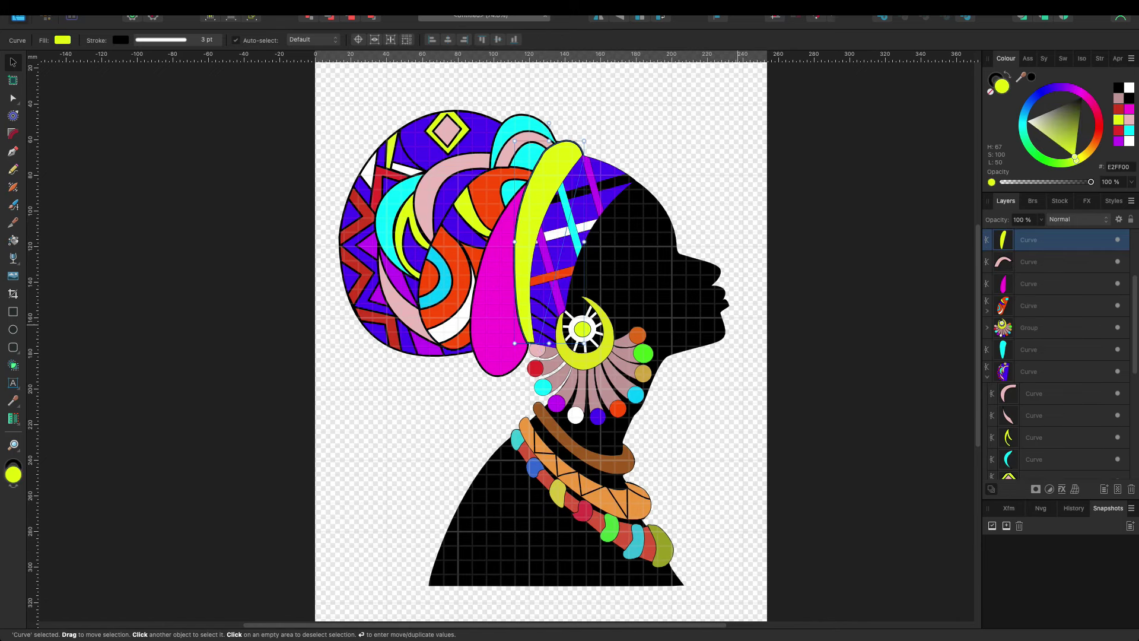
{"action": "scroll", "coordinate": [1056, 356], "scroll_direction": "up", "scroll_amount": 3}
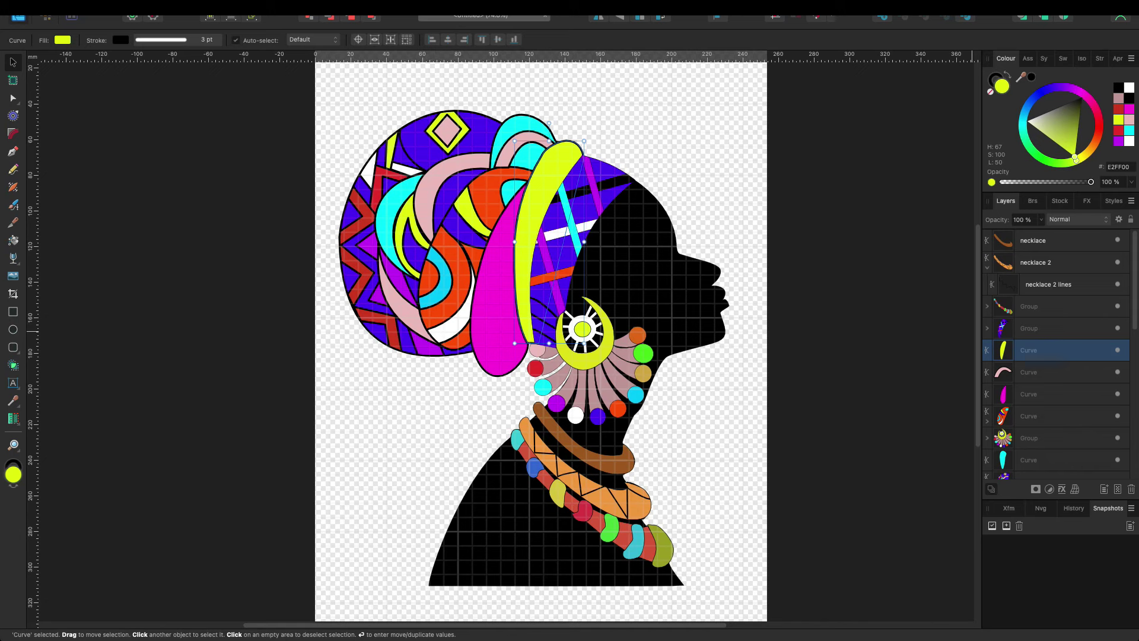
{"action": "double_click", "coordinate": [1029, 350]}
{"action": "type", "text": "headband"}
{"action": "key", "text": "Return"}
Step: Nest the pink piece inside the cyan piece and name it 'head band 2'
{"action": "left_click", "coordinate": [1029, 372]}
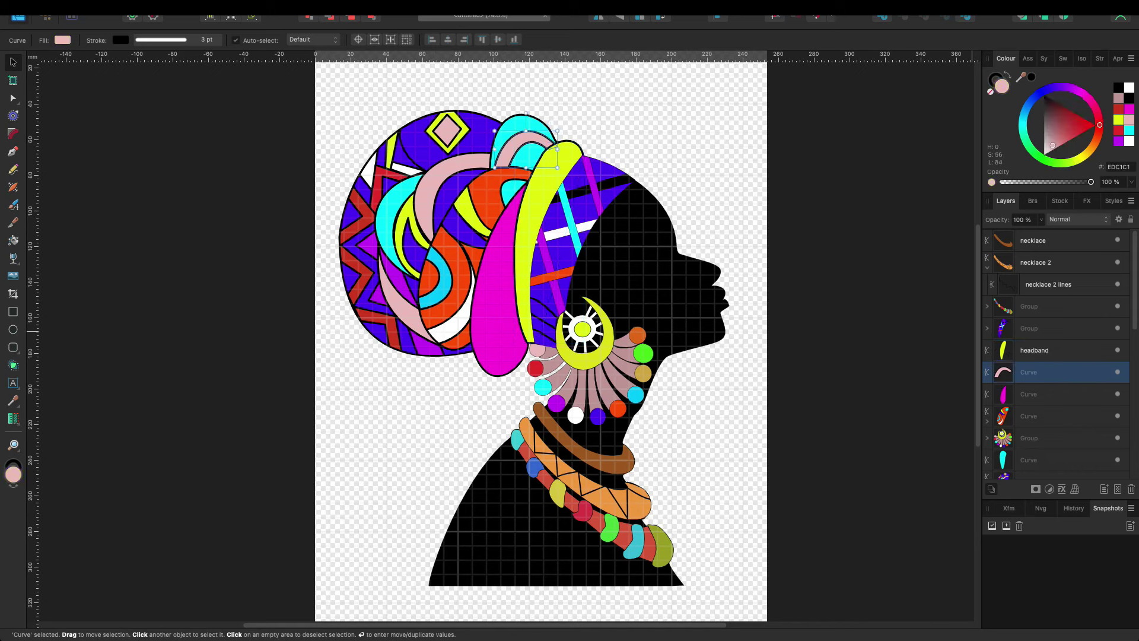
{"action": "left_click", "coordinate": [1029, 459]}
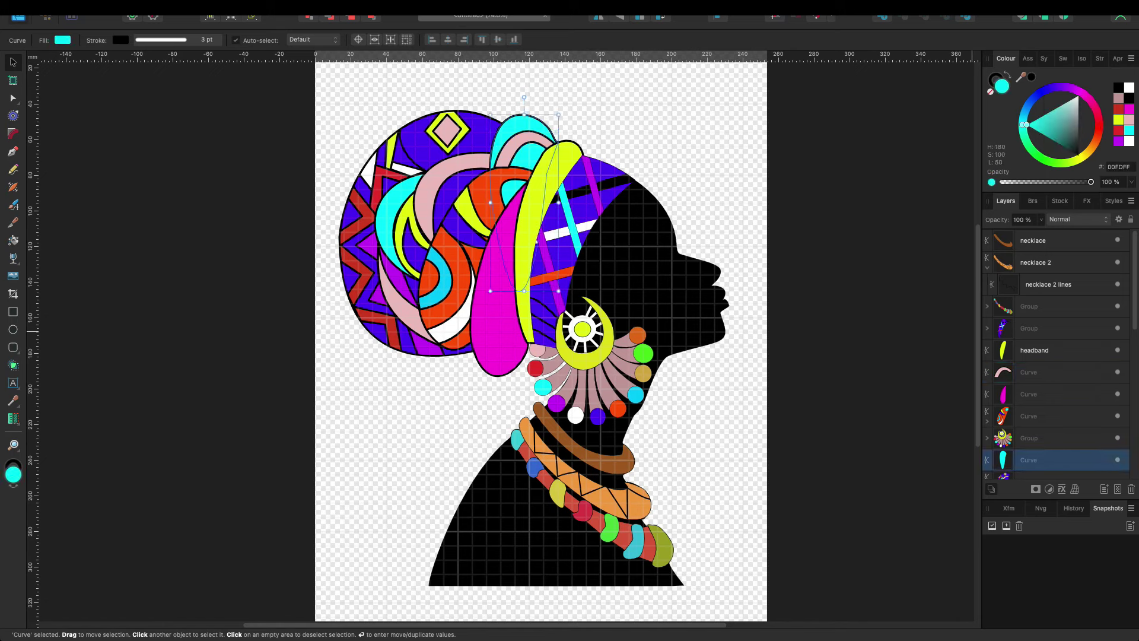
{"action": "left_click_drag", "start_coordinate": [1029, 372], "coordinate": [1029, 460]}
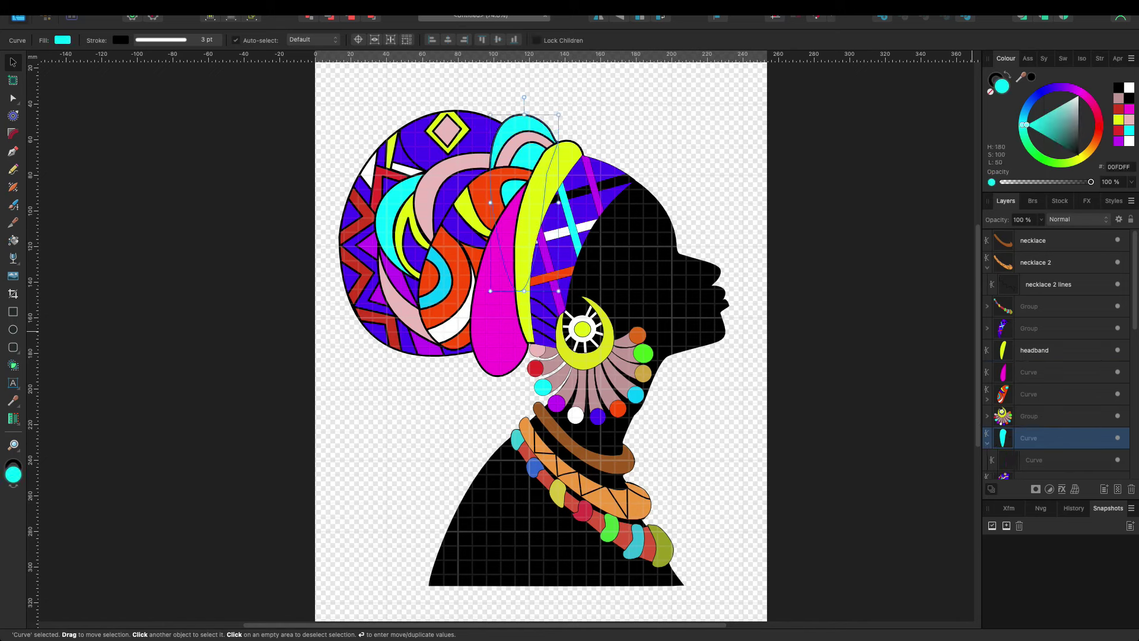
{"action": "double_click", "coordinate": [1029, 438]}
{"action": "type", "text": "head band 2"}
{"action": "key", "text": "Return"}
Step: Rename the magenta drape layer 'head band 3'
{"action": "scroll", "coordinate": [1057, 356], "scroll_direction": "down", "scroll_amount": 3}
{"action": "left_click", "coordinate": [1033, 361]}
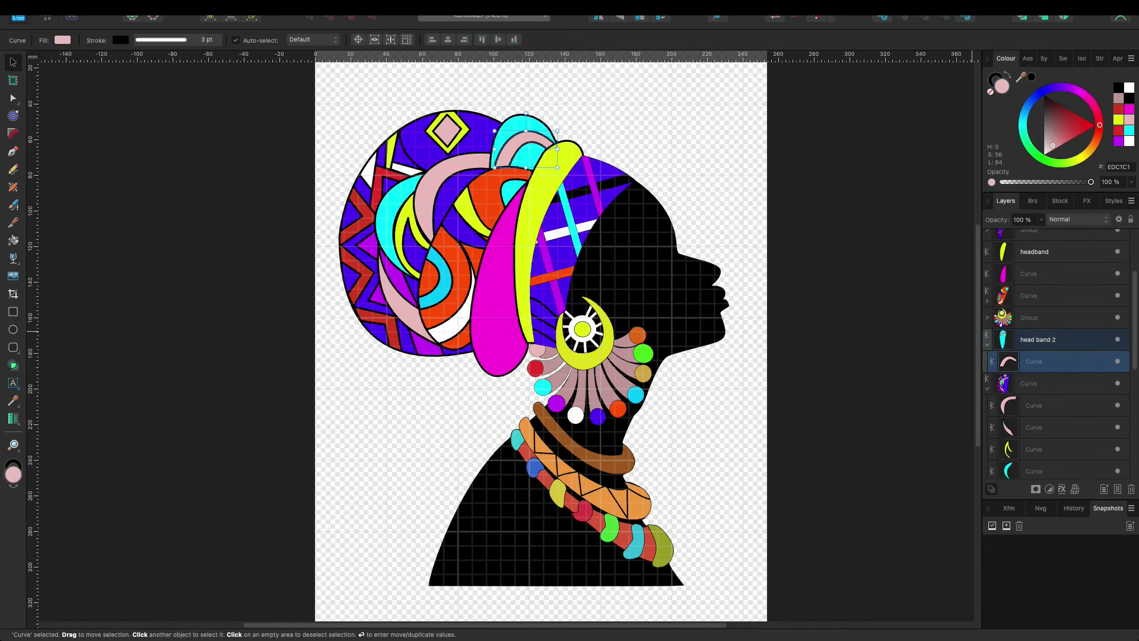
{"action": "left_click", "coordinate": [987, 344]}
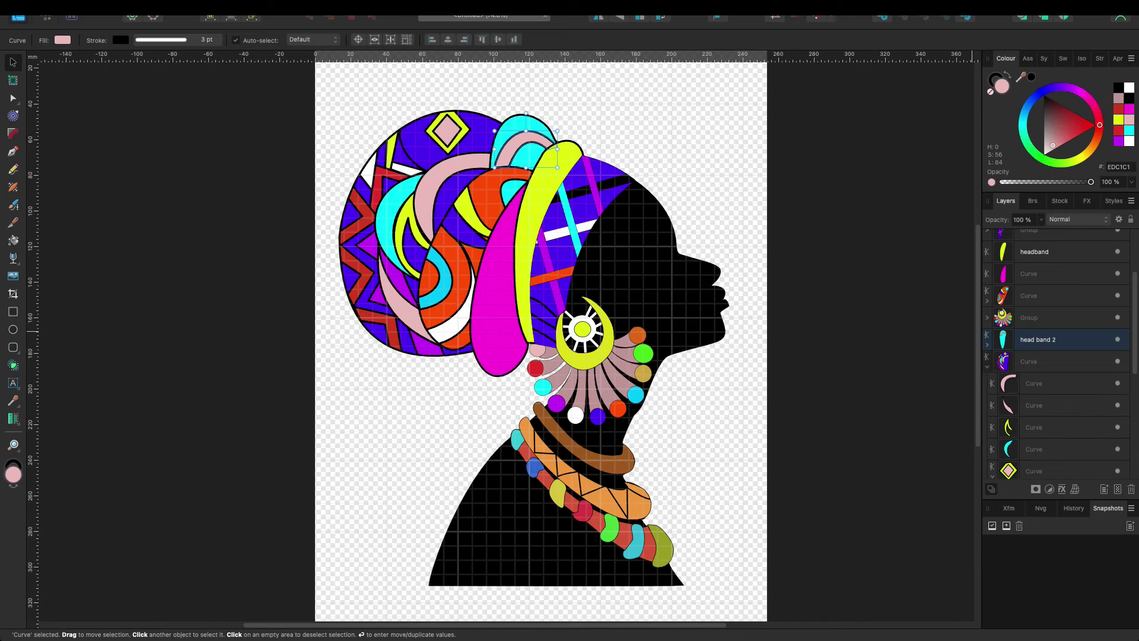
{"action": "left_click", "coordinate": [987, 366]}
{"action": "left_click", "coordinate": [1044, 314]}
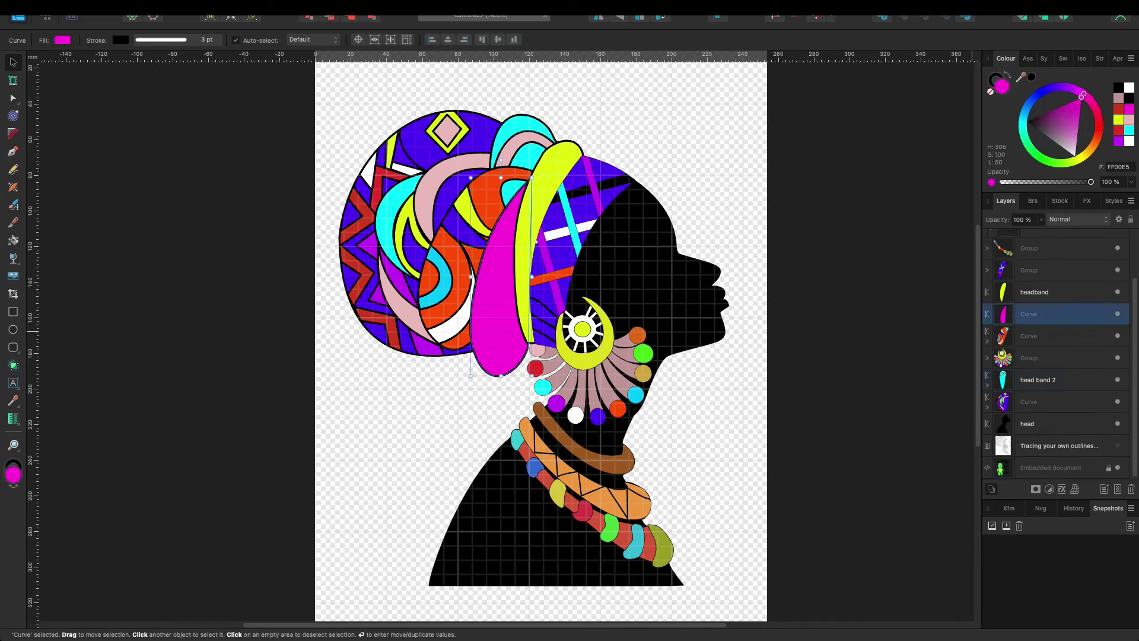
{"action": "double_click", "coordinate": [1045, 313]}
{"action": "type", "text": "head band 3"}
{"action": "key", "text": "Return"}
{"action": "scroll", "coordinate": [1056, 356], "scroll_direction": "up", "scroll_amount": 3}
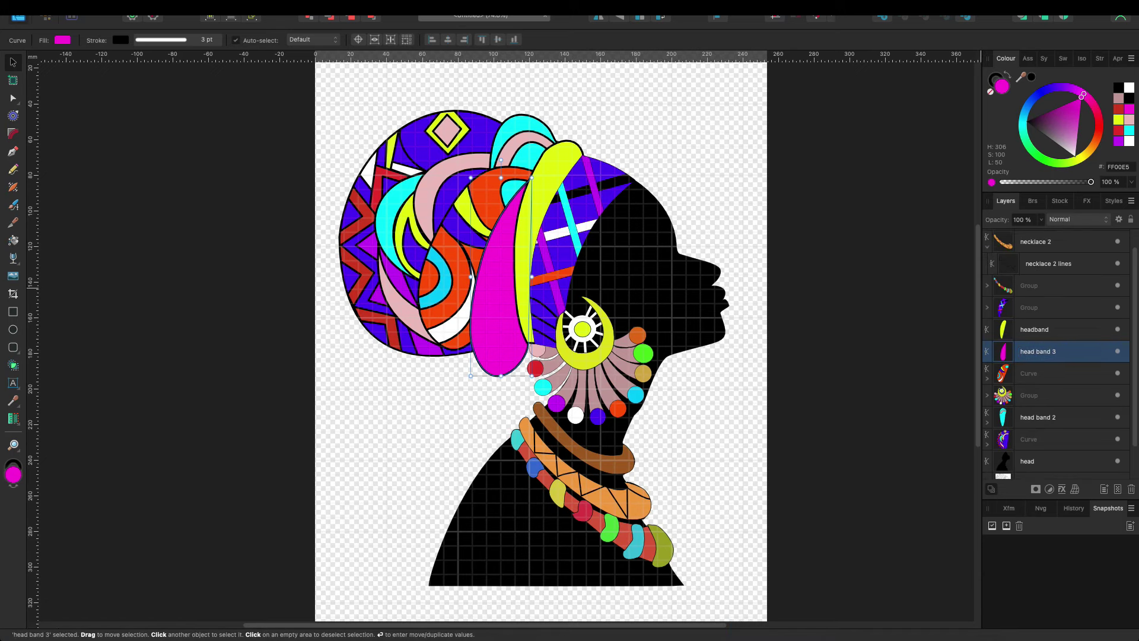
{"action": "left_click", "coordinate": [1044, 286]}
Step: Rename the bead necklace group 'neck lace 3' and the brown necklace 'necklace 1'
{"action": "double_click", "coordinate": [1030, 285]}
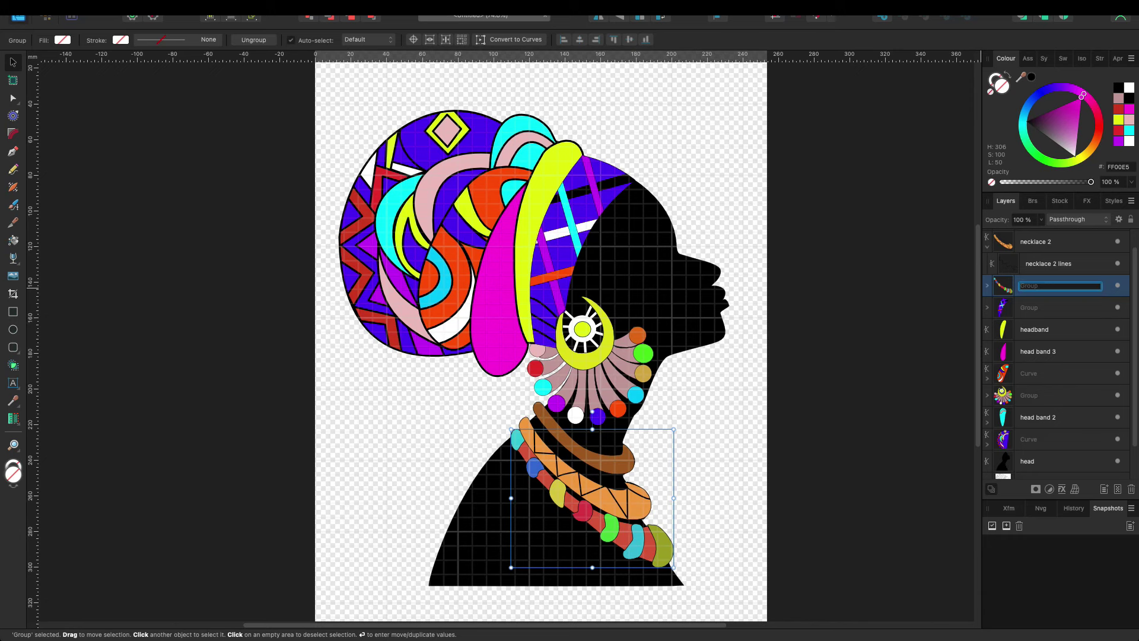
{"action": "type", "text": "neck"}
{"action": "type", "text": " lace 3"}
{"action": "key", "text": "Return"}
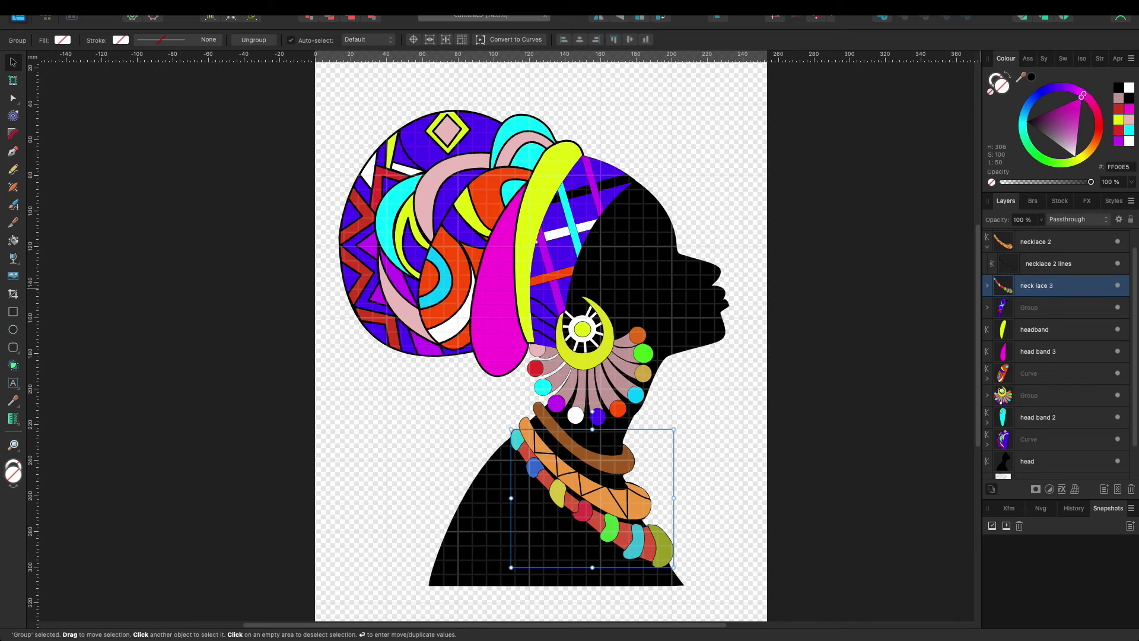
{"action": "left_click", "coordinate": [584, 454]}
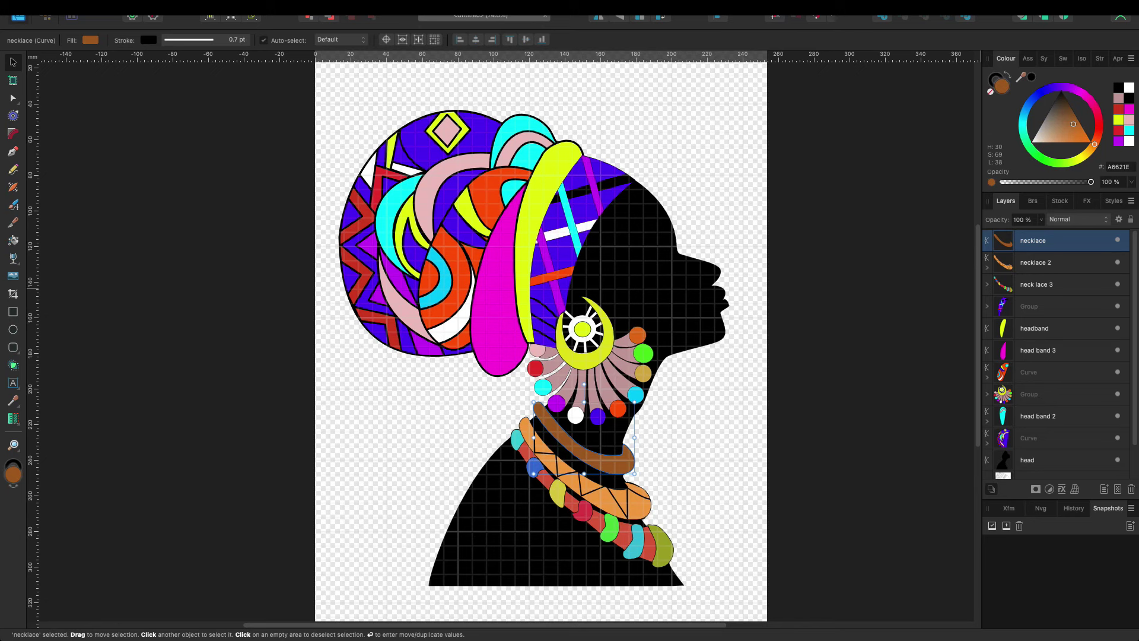
{"action": "double_click", "coordinate": [1033, 240]}
{"action": "type", "text": "1"}
{"action": "key", "text": "Return"}
Step: Rename the purple headband group 'headband 1' and the yellow headband layer 'headband 2'
{"action": "left_click", "coordinate": [1037, 285]}
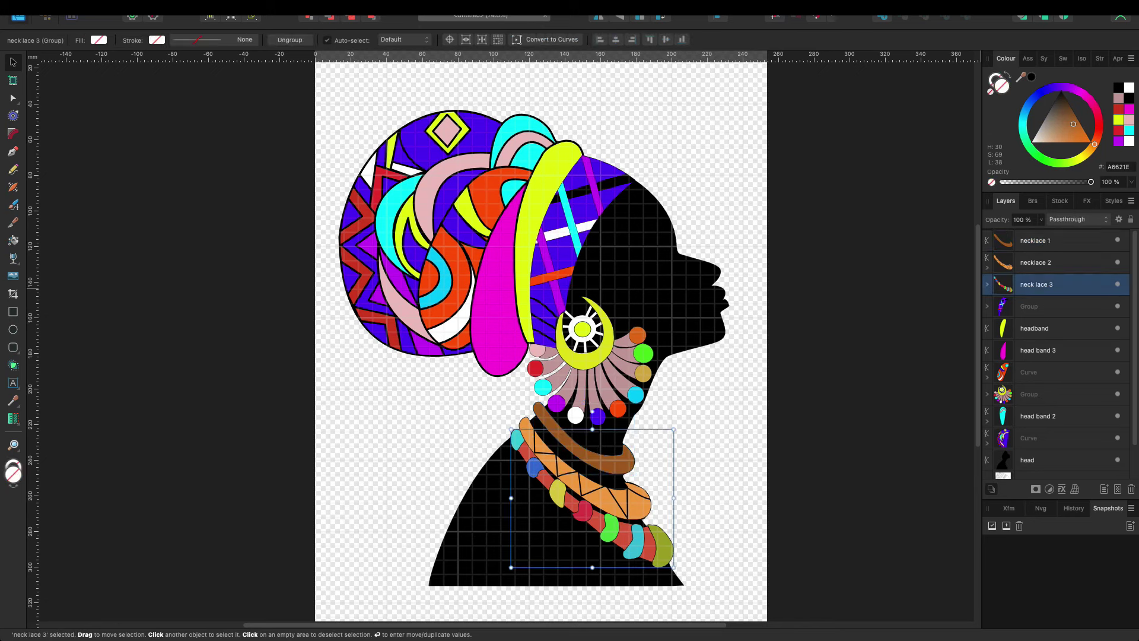
{"action": "double_click", "coordinate": [1029, 306]}
{"action": "type", "text": "headband 1"}
{"action": "key", "text": "Return"}
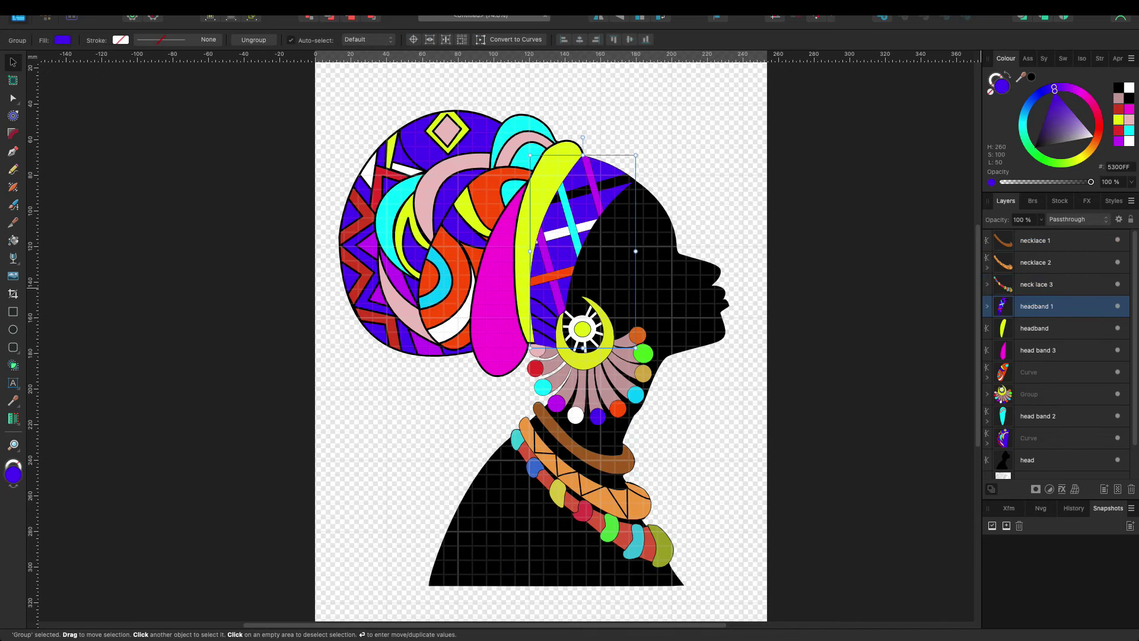
{"action": "left_click", "coordinate": [1035, 328]}
{"action": "double_click", "coordinate": [1035, 328]}
{"action": "type", "text": "2"}
{"action": "key", "text": "Return"}
Step: Rename the orange head-wrap curve 'headband 4' and the earring group 'earings'
{"action": "left_click", "coordinate": [1035, 372]}
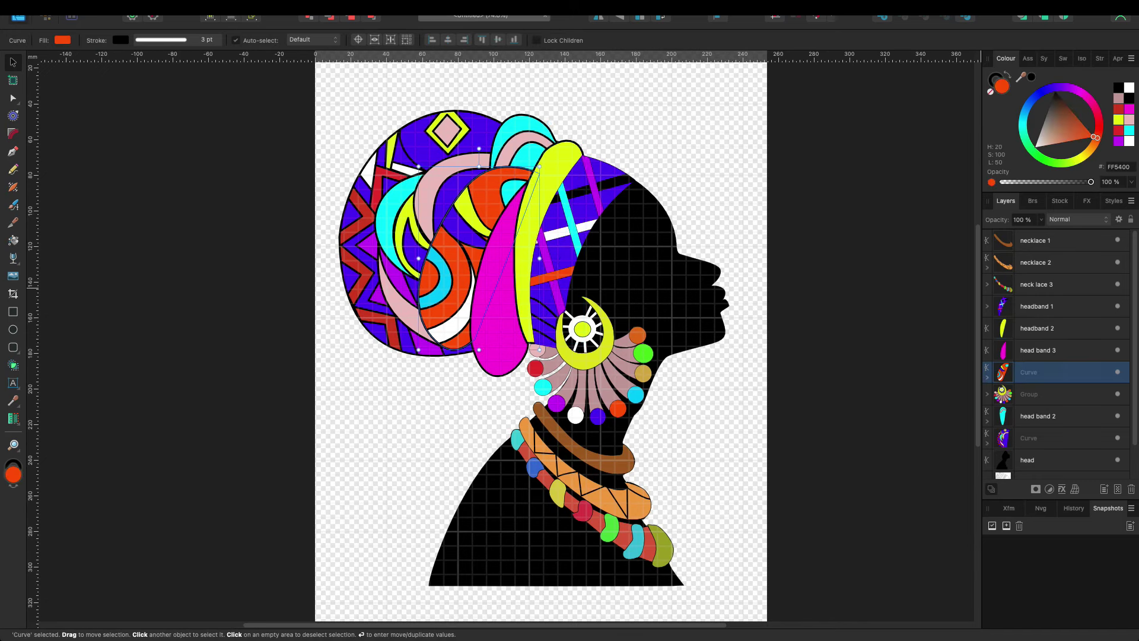
{"action": "double_click", "coordinate": [1035, 372]}
{"action": "type", "text": "headband 4"}
{"action": "key", "text": "Return"}
{"action": "key", "text": "Return"}
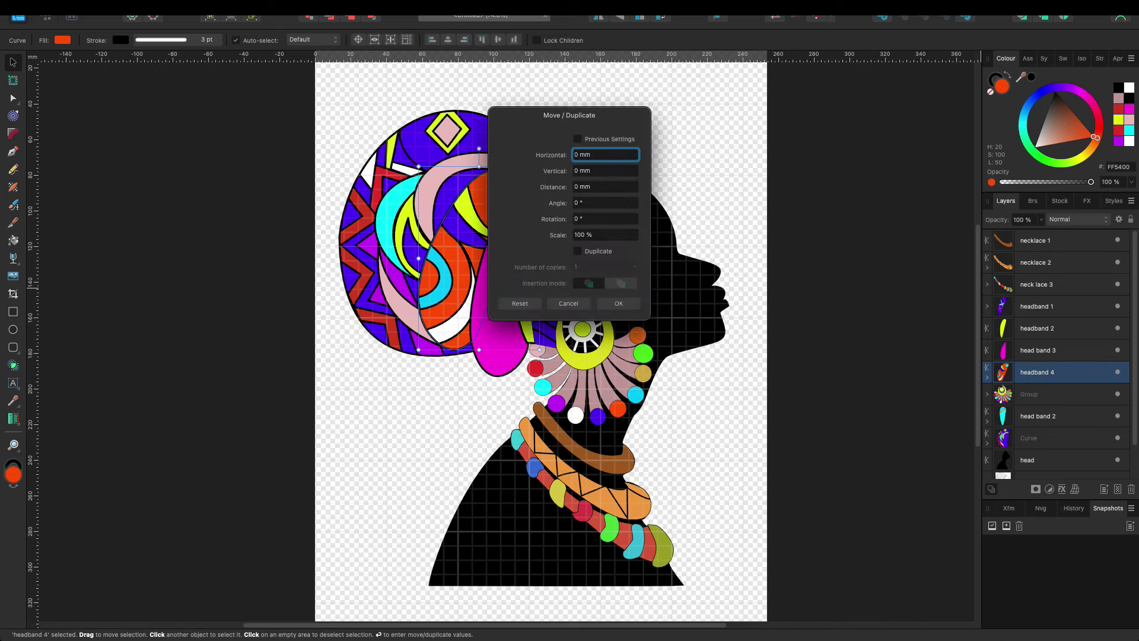
{"action": "key", "text": "Escape"}
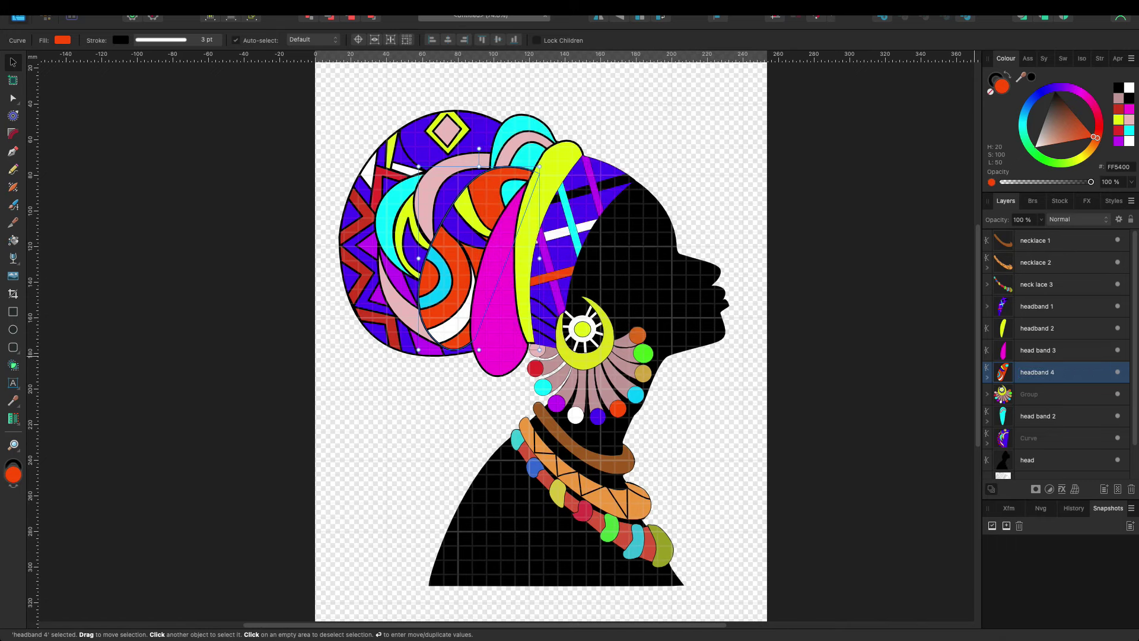
{"action": "double_click", "coordinate": [1029, 394]}
{"action": "type", "text": "earings"}
{"action": "key", "text": "Return"}
Step: Rename the cyan layer 'head band 5' and the purple head-wrap curve 'headband 6'
{"action": "key", "text": "Down"}
{"action": "double_click", "coordinate": [1037, 416]}
{"action": "type", "text": "head band"}
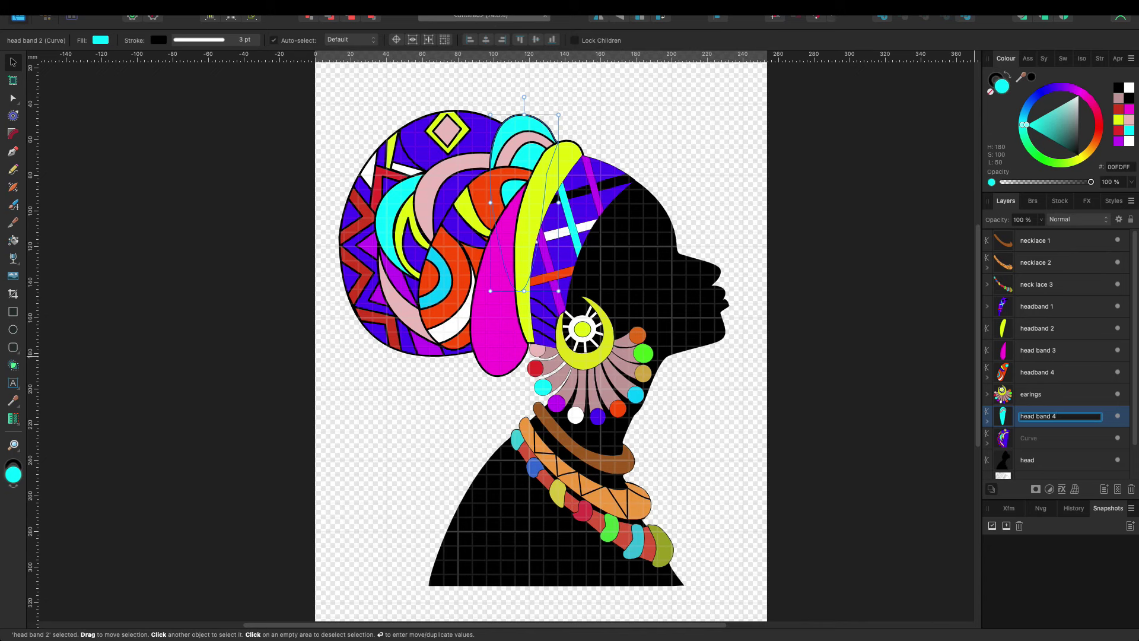
{"action": "type", "text": "5"}
{"action": "key", "text": "Return"}
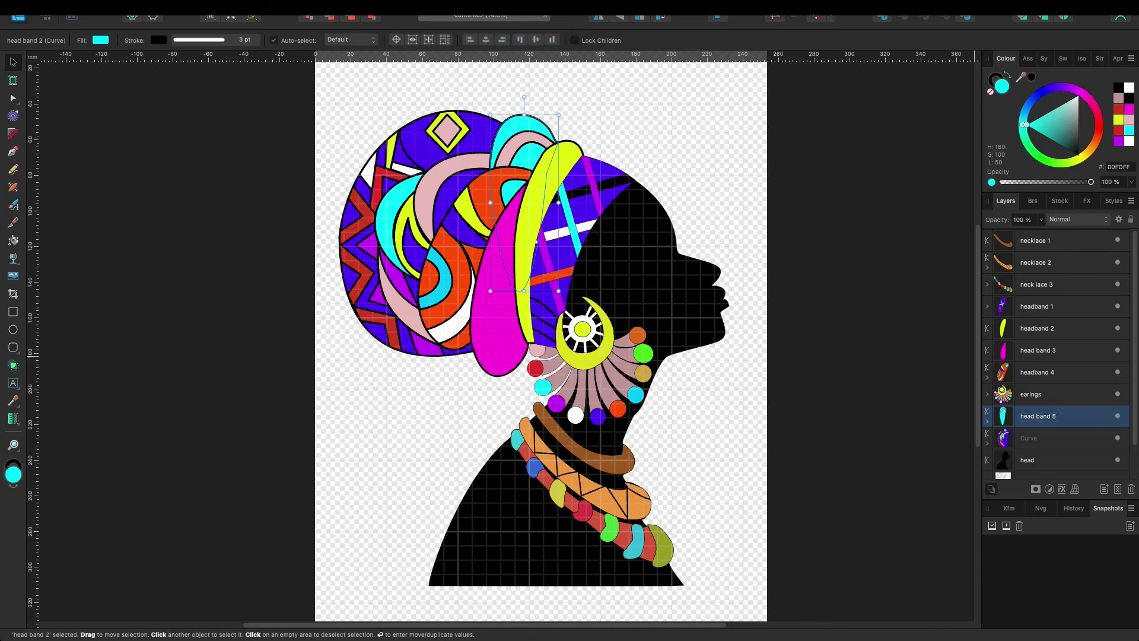
{"action": "left_click", "coordinate": [1044, 438]}
{"action": "type", "text": "headband 6"}
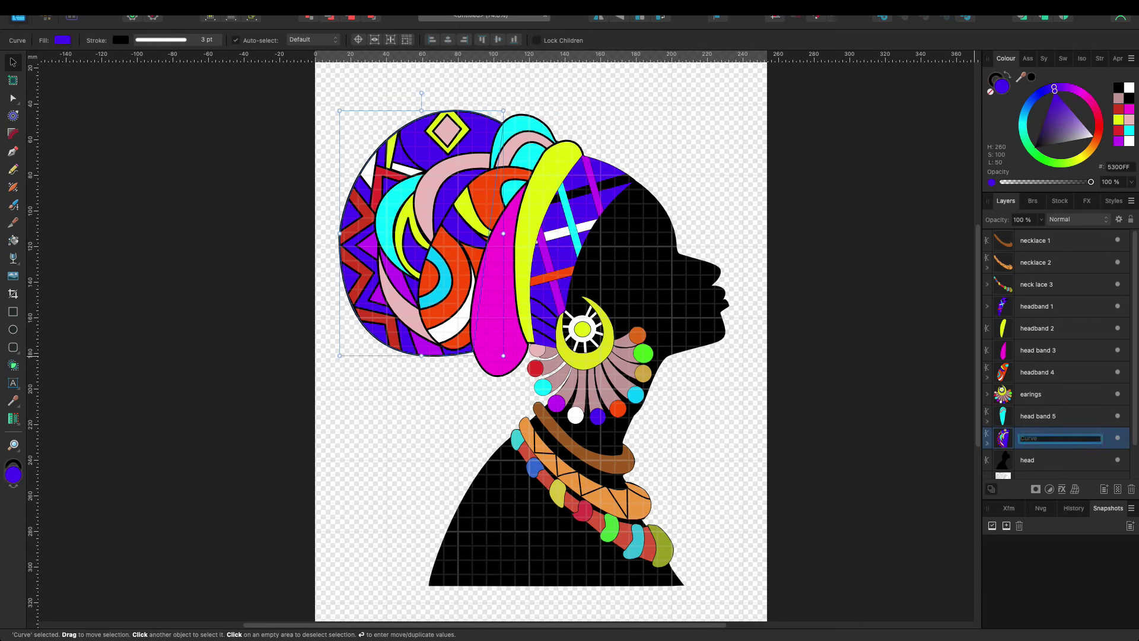
{"action": "key", "text": "Return"}
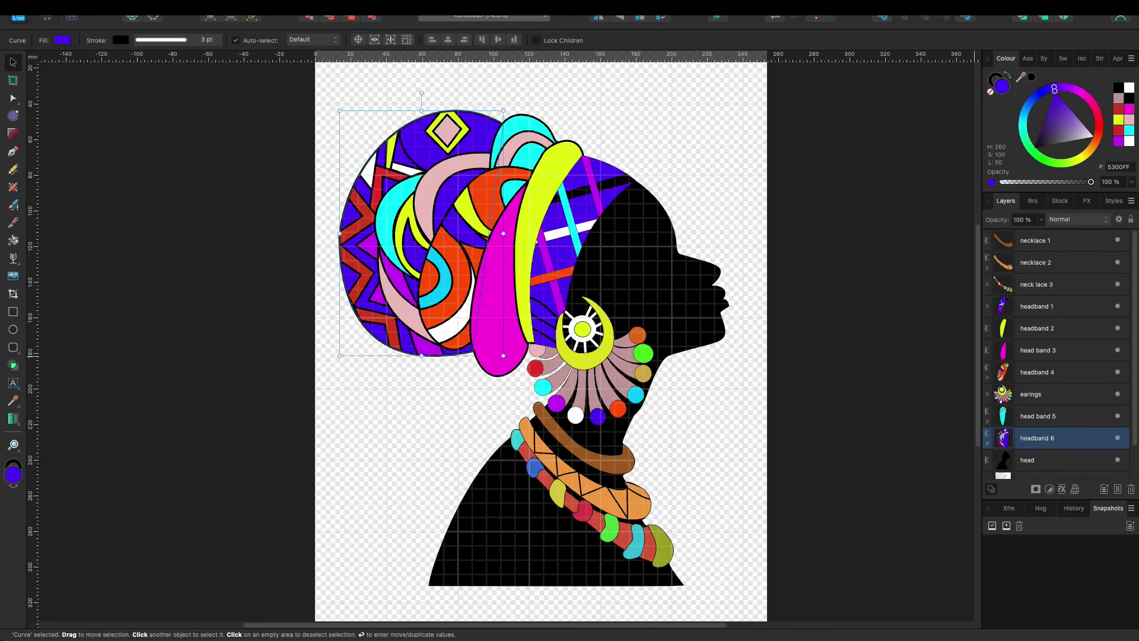
Step: Check the earrings, head silhouette, reference image and headband 5–6 layers in the Layers panel
{"action": "left_click", "coordinate": [1031, 394]}
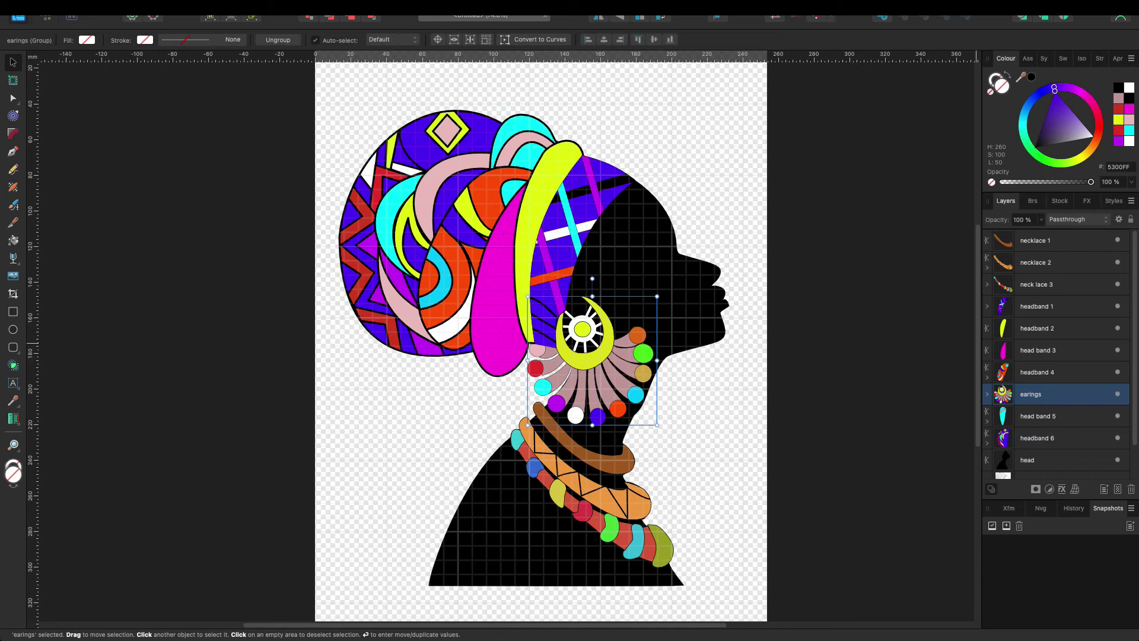
{"action": "scroll", "coordinate": [1057, 356], "scroll_direction": "down", "scroll_amount": 2}
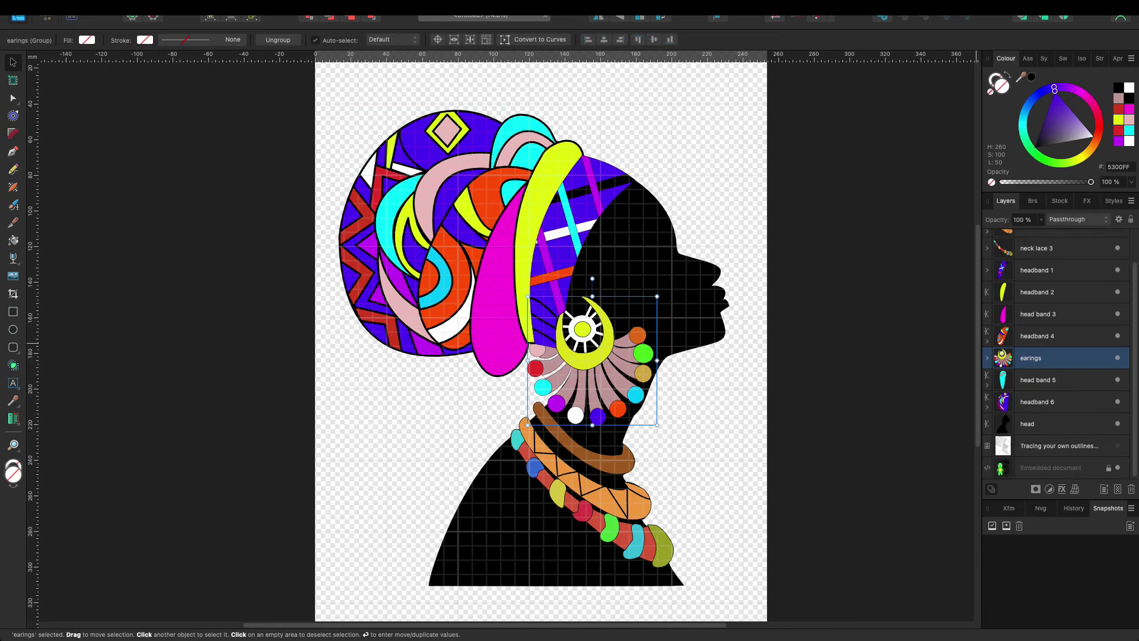
{"action": "left_click", "coordinate": [1032, 424]}
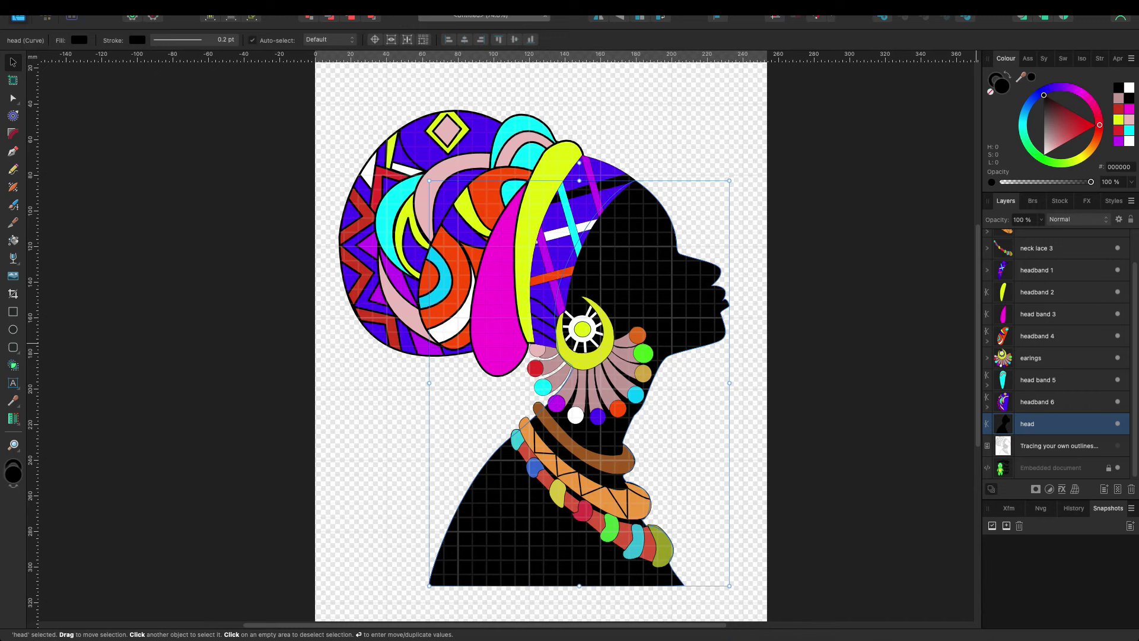
{"action": "left_click", "coordinate": [1059, 446]}
{"action": "scroll", "coordinate": [1056, 356], "scroll_direction": "up", "scroll_amount": 1}
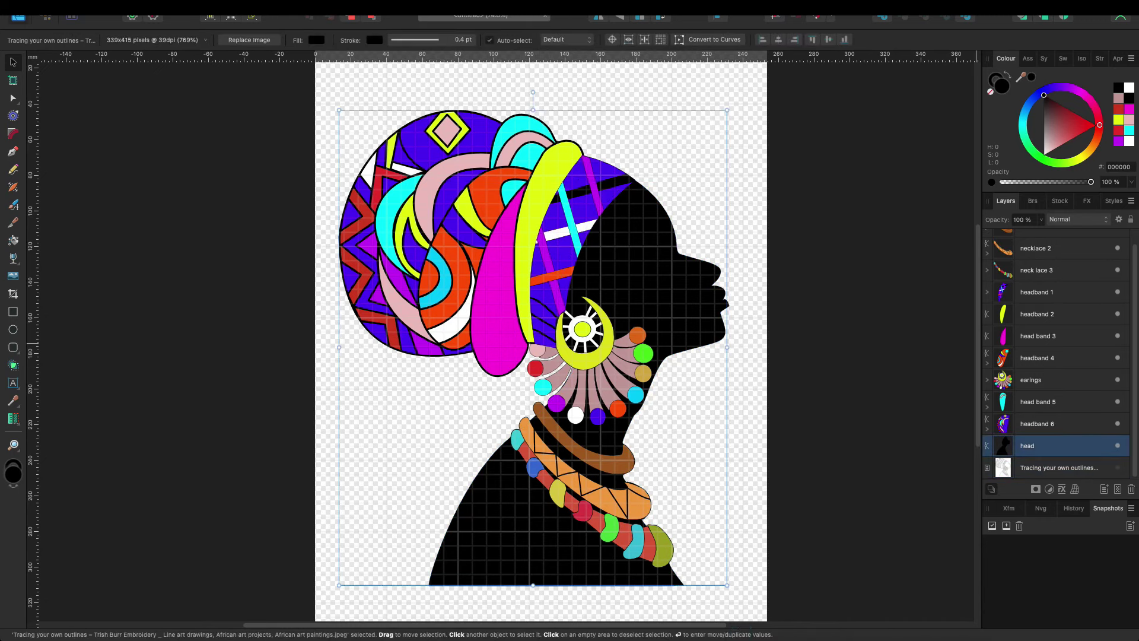
{"action": "left_click", "coordinate": [1032, 446]}
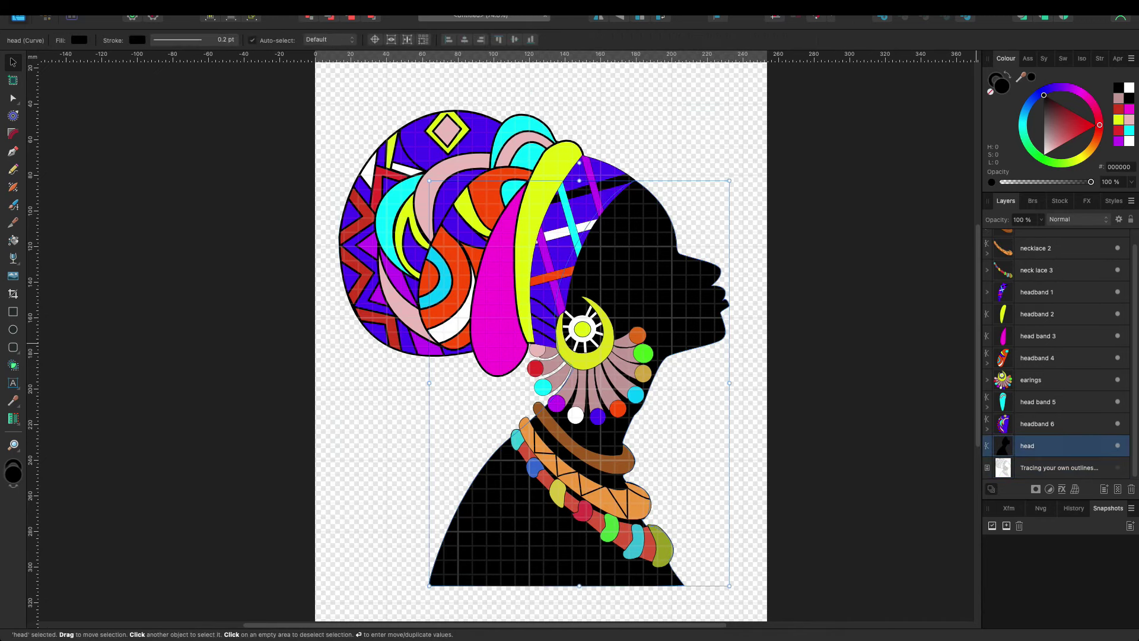
{"action": "left_click", "coordinate": [1038, 424]}
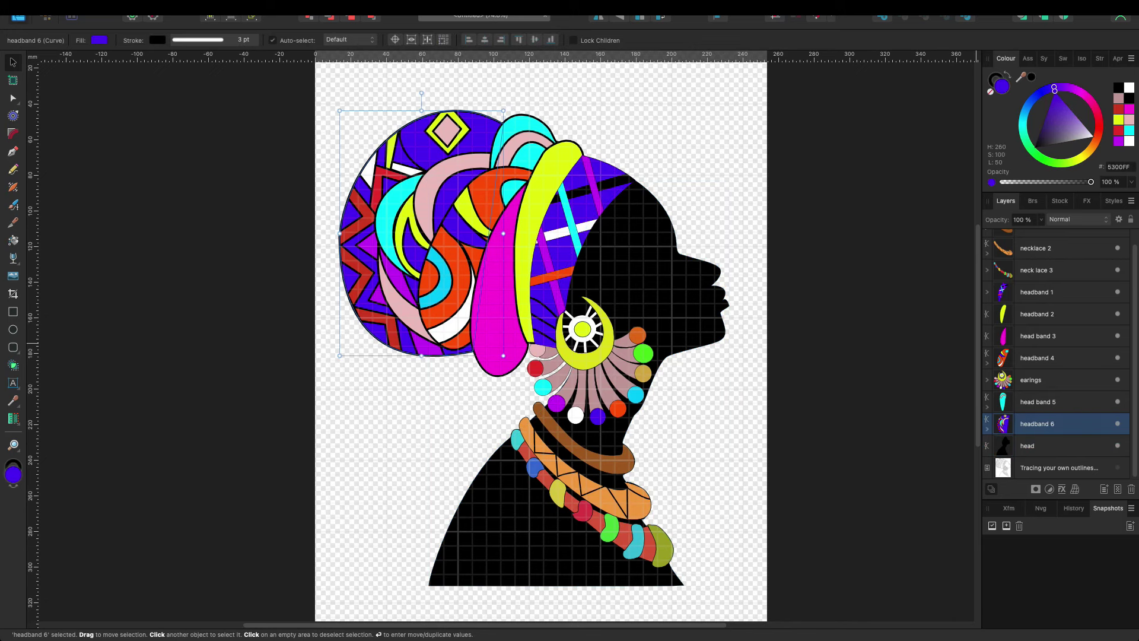
{"action": "left_click", "coordinate": [1038, 402]}
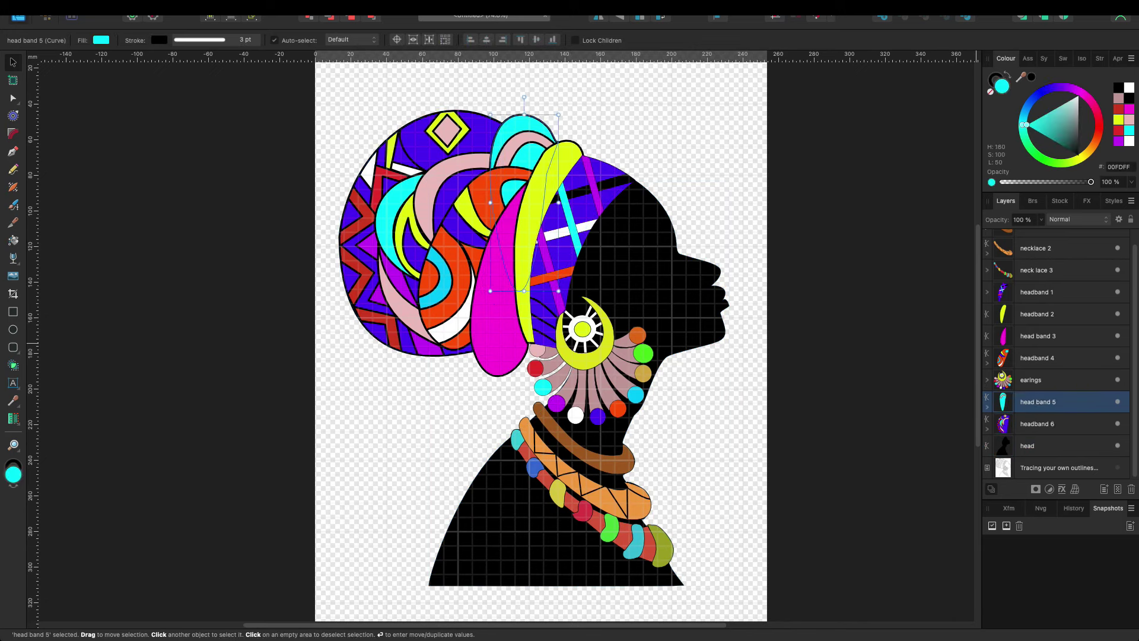
{"action": "scroll", "coordinate": [1057, 356], "scroll_direction": "up", "scroll_amount": 1}
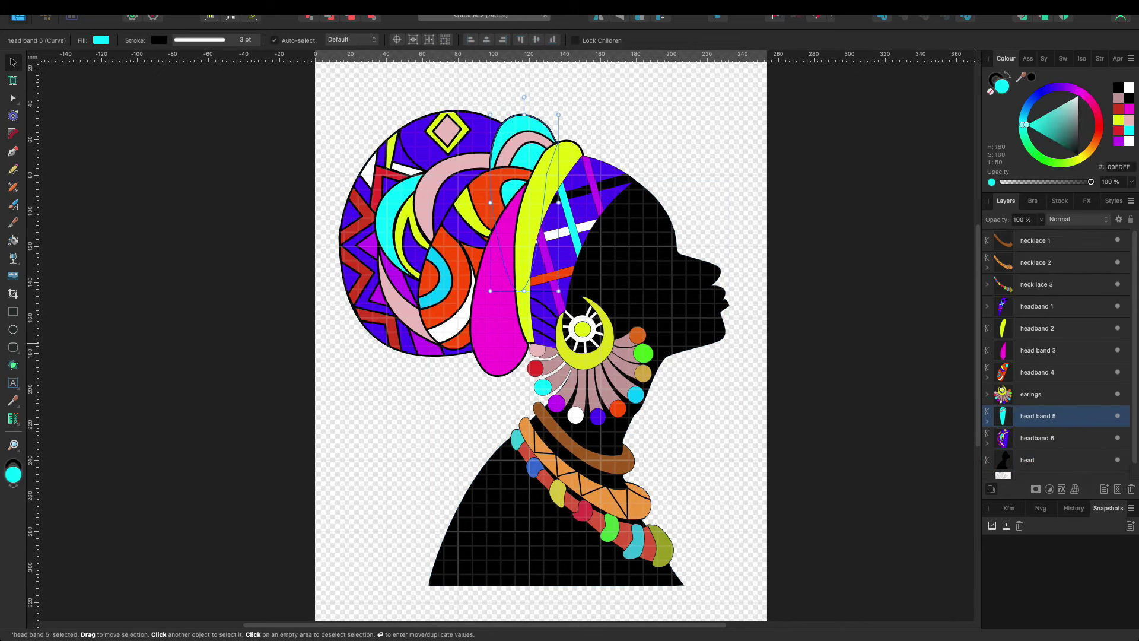
Step: Give the curve inside headband 1 a 3 pt stroke width
{"action": "left_click", "coordinate": [1038, 306]}
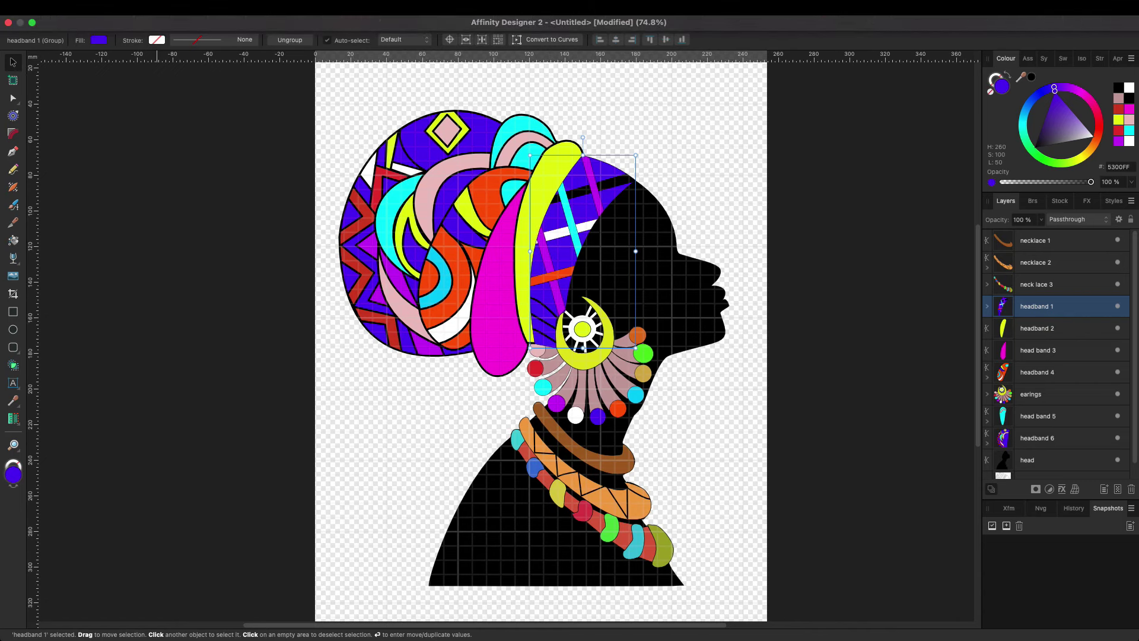
{"action": "left_click", "coordinate": [988, 307]}
{"action": "left_click", "coordinate": [1044, 329]}
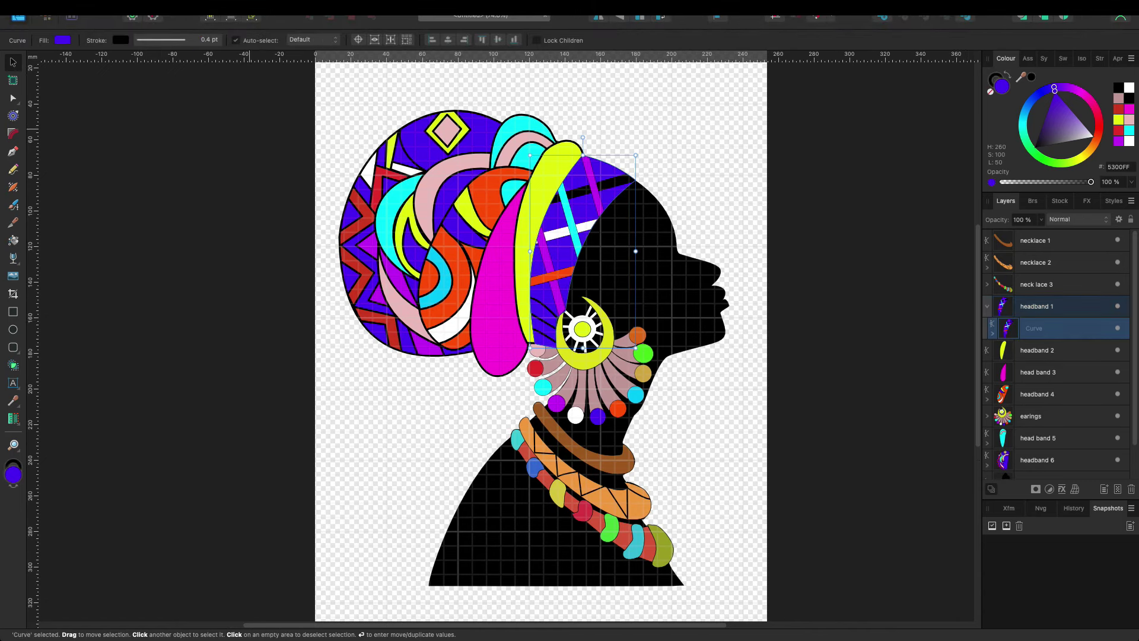
{"action": "left_click", "coordinate": [160, 39]}
{"action": "left_click_drag", "start_coordinate": [123, 77], "coordinate": [148, 77]}
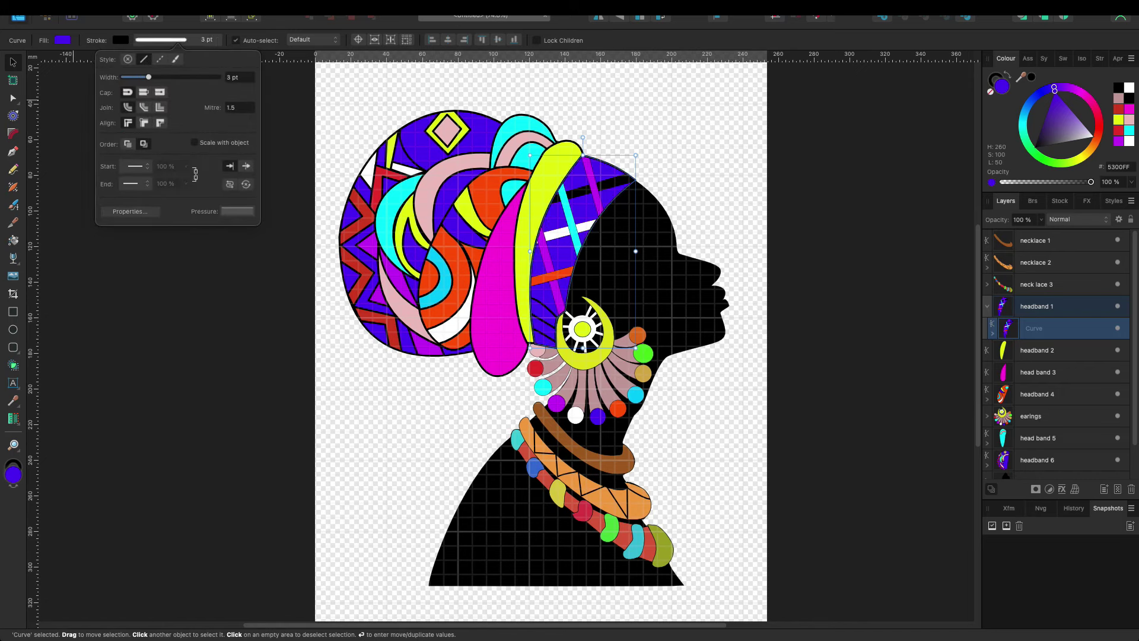
{"action": "key", "text": "Escape"}
{"action": "left_click", "coordinate": [987, 306]}
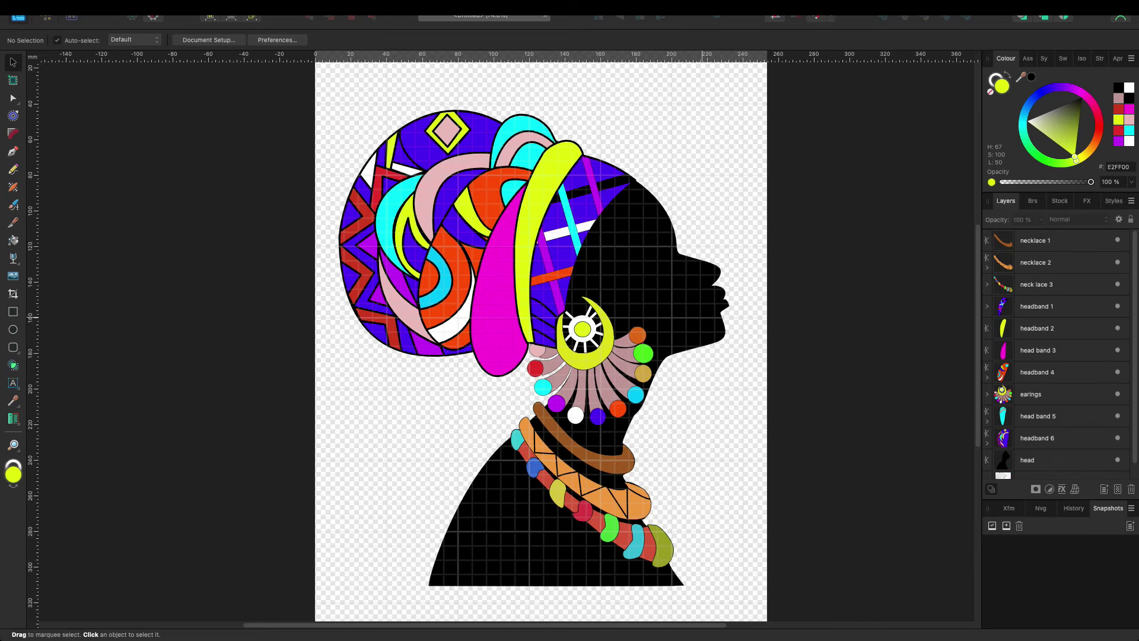
Step: Set a tapering pressure profile for Pen strokes and draw an eyelash line from the eye
{"action": "scroll", "coordinate": [767, 269], "scroll_direction": "up", "scroll_amount": 3}
{"action": "scroll", "coordinate": [766, 269], "scroll_direction": "up", "scroll_amount": 2}
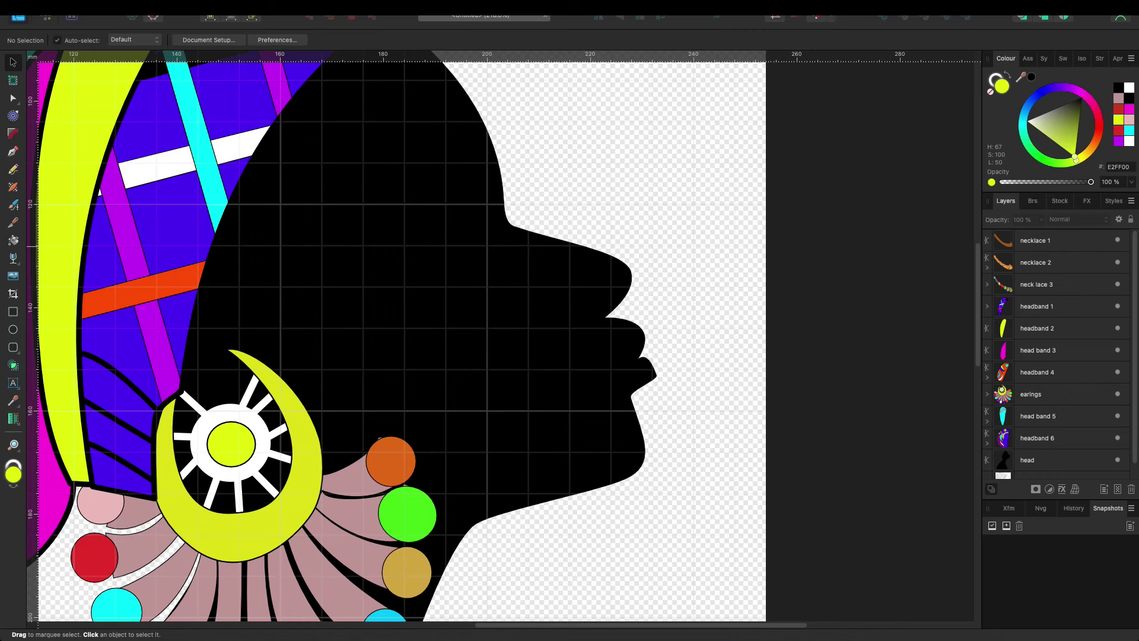
{"action": "key", "text": "p"}
{"action": "left_click", "coordinate": [160, 40]}
{"action": "left_click", "coordinate": [237, 211]}
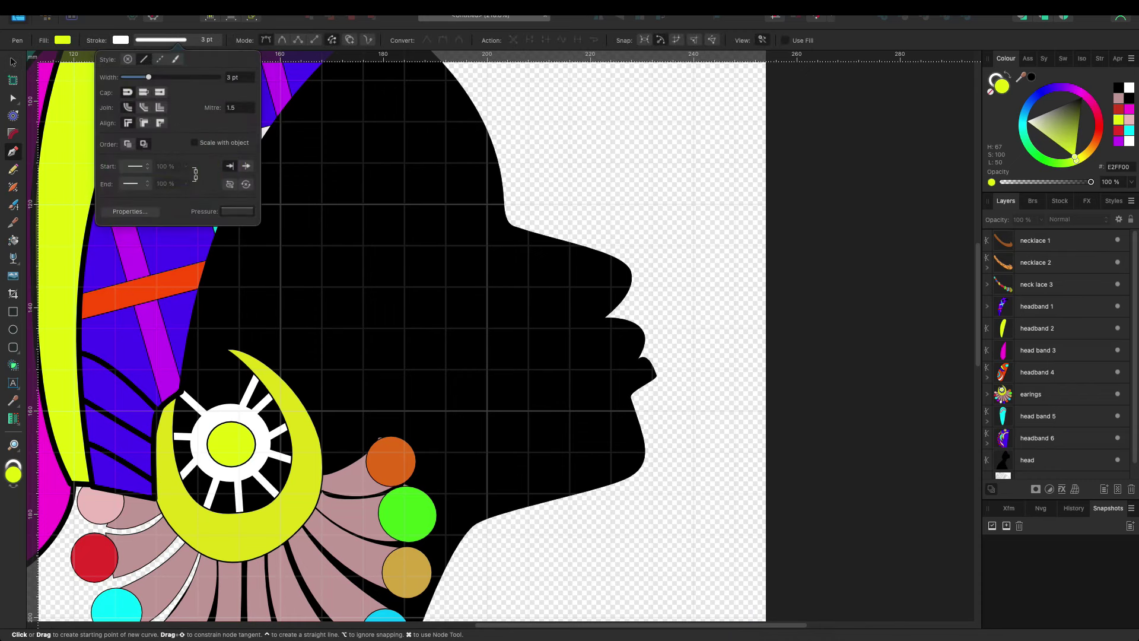
{"action": "left_click_drag", "start_coordinate": [295, 255], "coordinate": [295, 224]}
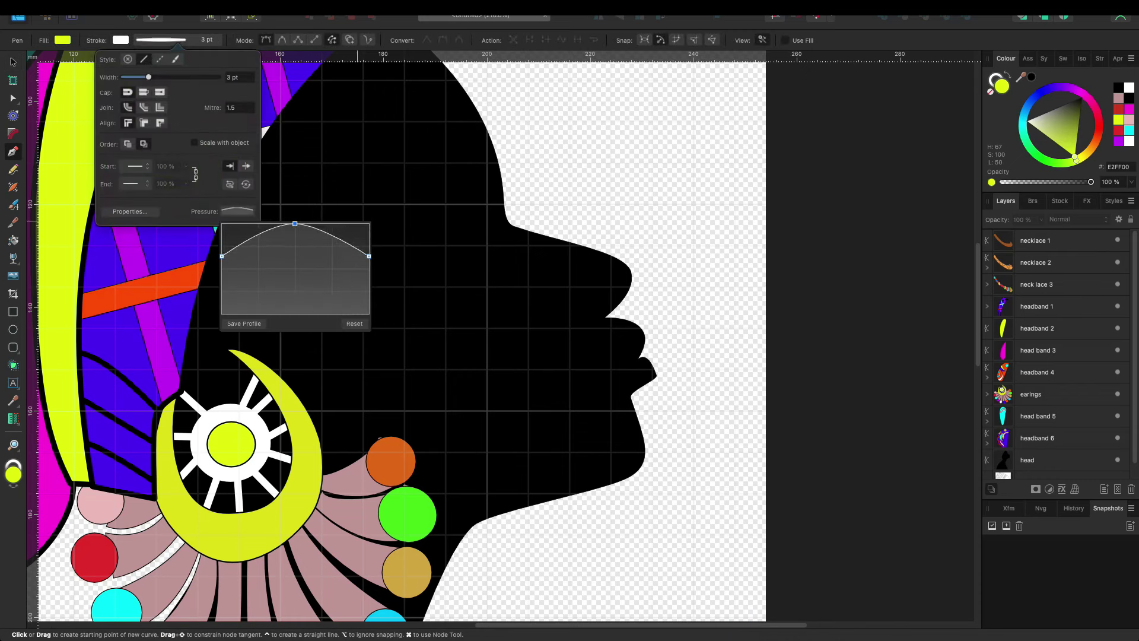
{"action": "left_click_drag", "start_coordinate": [504, 202], "coordinate": [544, 169]}
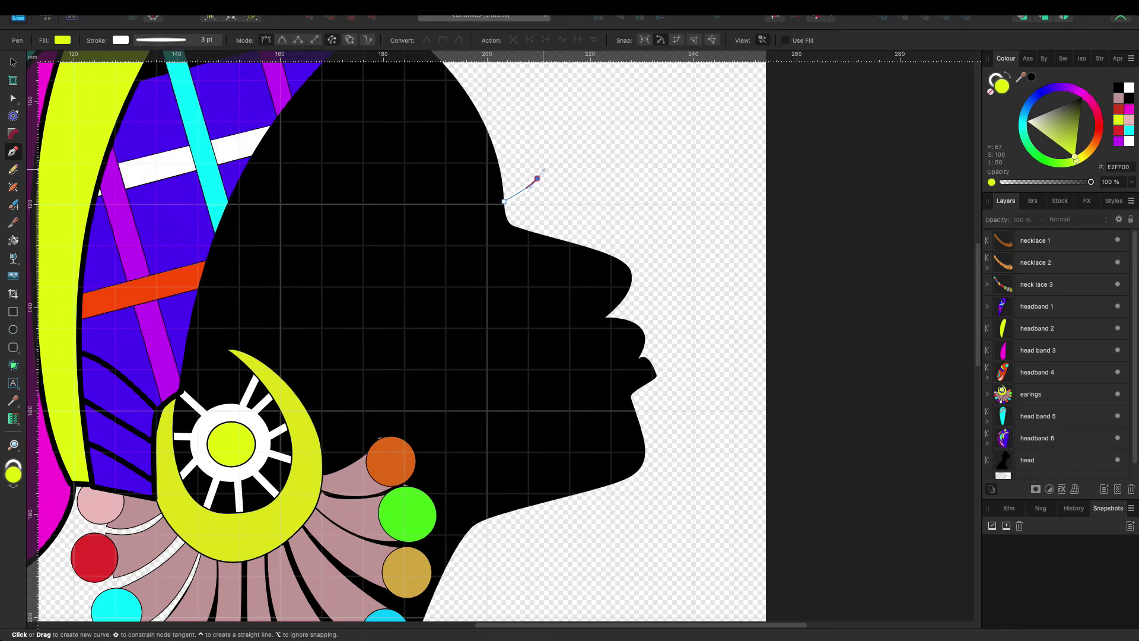
Step: Flatten the stroke taper slightly and make the eyelash stroke black
{"action": "left_click", "coordinate": [160, 40]}
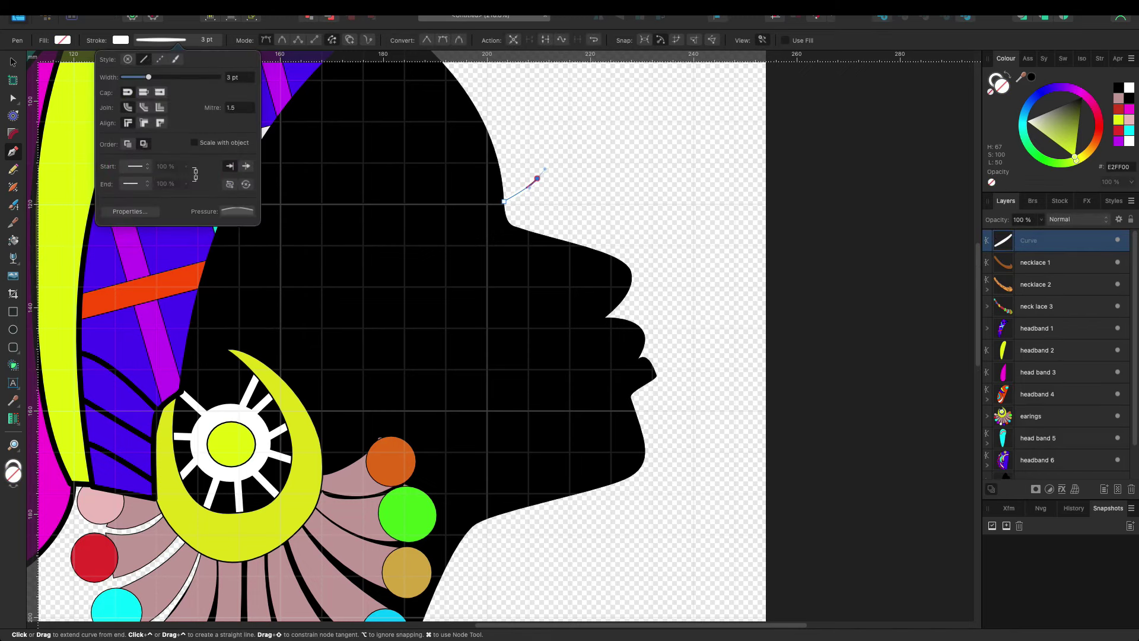
{"action": "left_click", "coordinate": [238, 211]}
{"action": "mouse_move", "coordinate": [295, 224]}
{"action": "left_mouse_down"}
{"action": "mouse_move", "coordinate": [291, 261]}
{"action": "mouse_move", "coordinate": [291, 244]}
{"action": "left_mouse_up"}
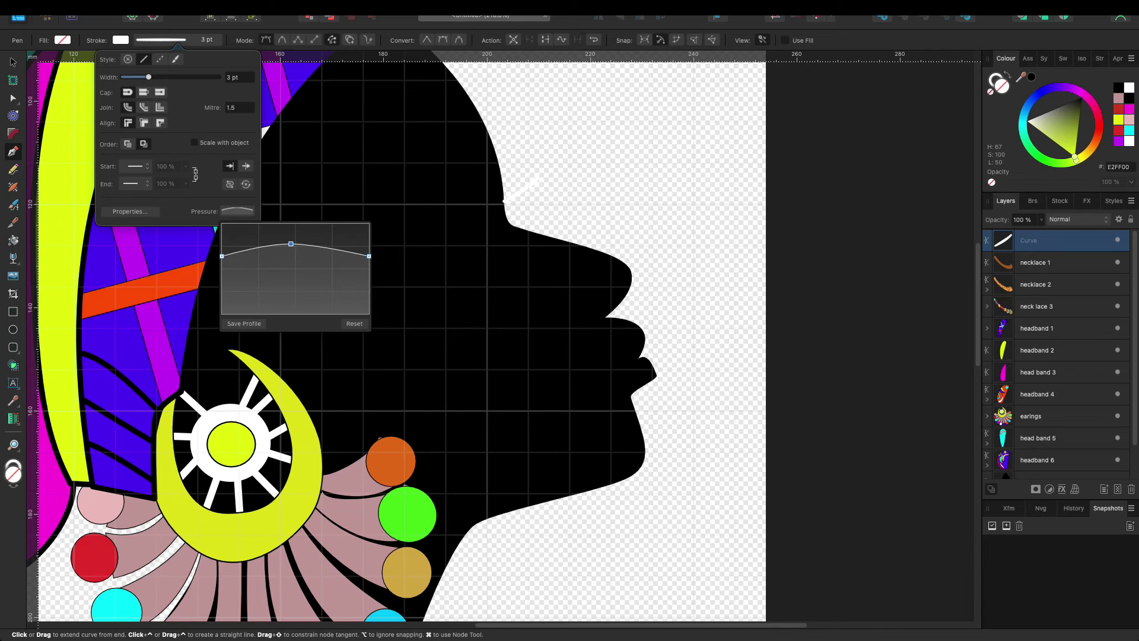
{"action": "left_click", "coordinate": [120, 40]}
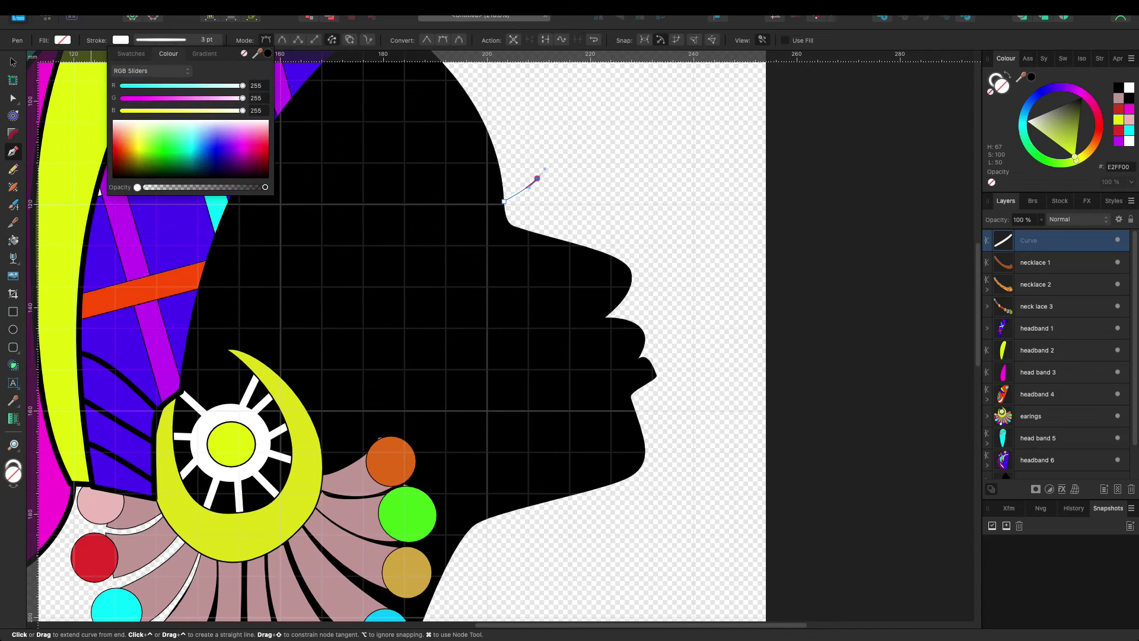
{"action": "left_click", "coordinate": [132, 53]}
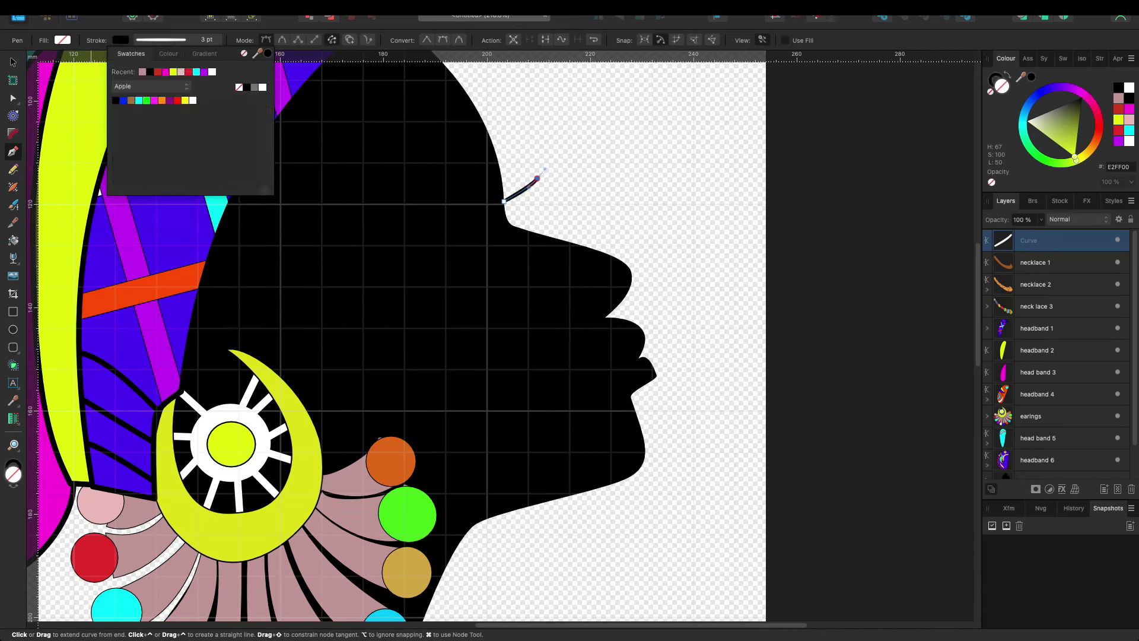
Step: Reshape the pressure profile so the eyelash is thick at the start and tapers toward its tip
{"action": "left_click", "coordinate": [161, 40]}
{"action": "left_click", "coordinate": [237, 212]}
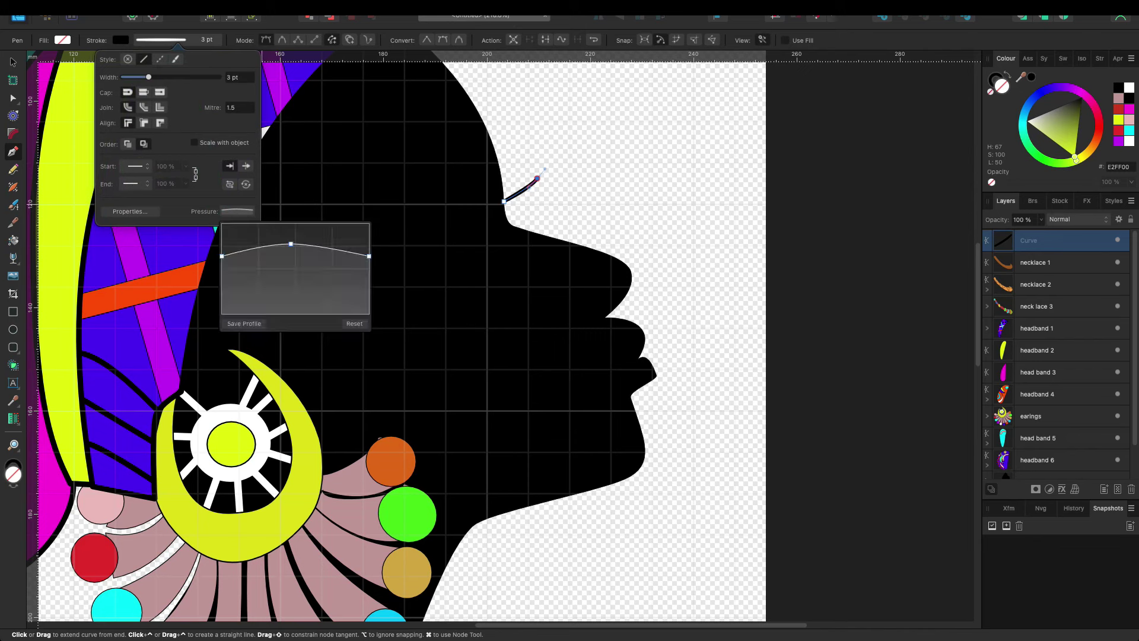
{"action": "left_click_drag", "start_coordinate": [222, 256], "coordinate": [222, 225]}
{"action": "left_click_drag", "start_coordinate": [369, 256], "coordinate": [369, 225]}
{"action": "mouse_move", "coordinate": [291, 244]}
{"action": "left_mouse_down"}
{"action": "mouse_move", "coordinate": [293, 269]}
{"action": "mouse_move", "coordinate": [298, 224]}
{"action": "left_mouse_up"}
{"action": "left_click_drag", "start_coordinate": [221, 225], "coordinate": [221, 304]}
{"action": "left_click_drag", "start_coordinate": [369, 225], "coordinate": [369, 304]}
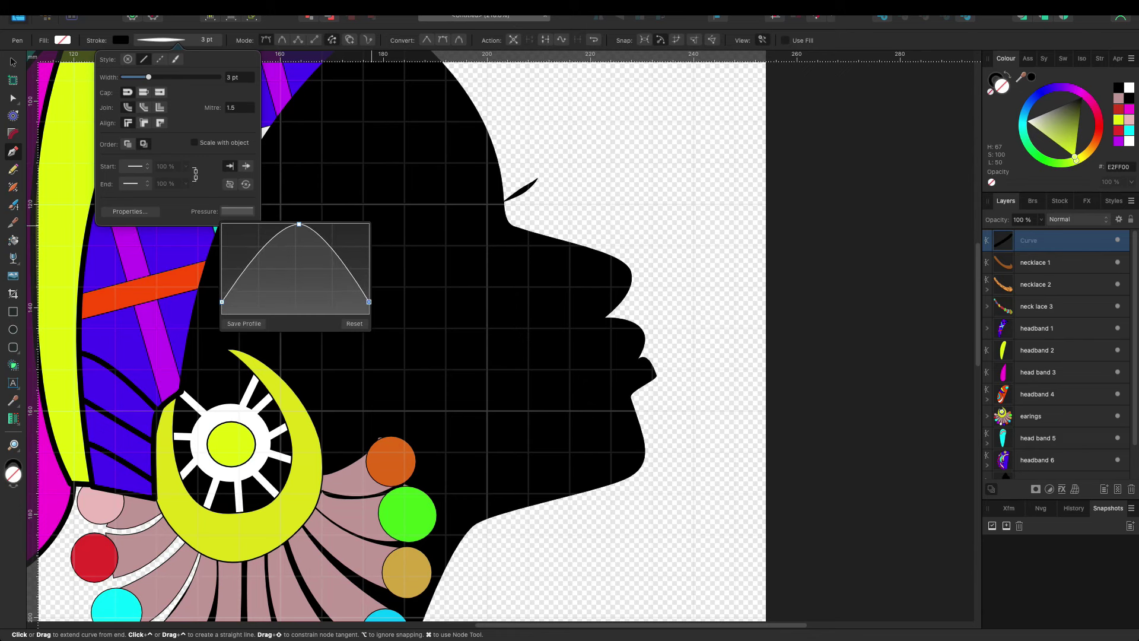
{"action": "left_click_drag", "start_coordinate": [222, 302], "coordinate": [222, 224]}
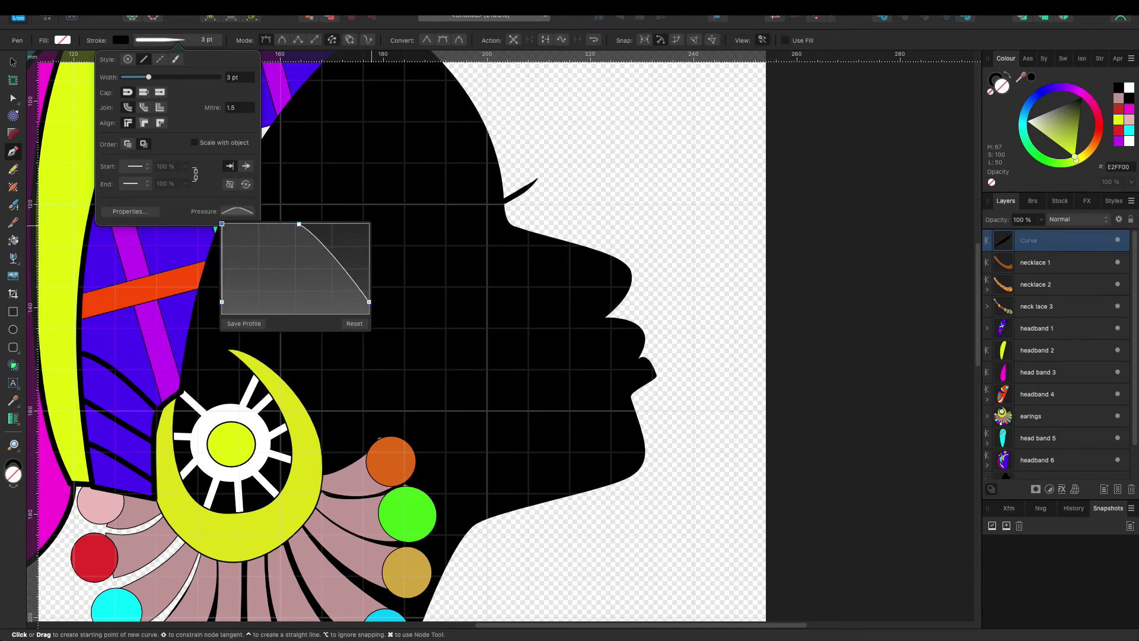
{"action": "left_click_drag", "start_coordinate": [298, 225], "coordinate": [280, 244]}
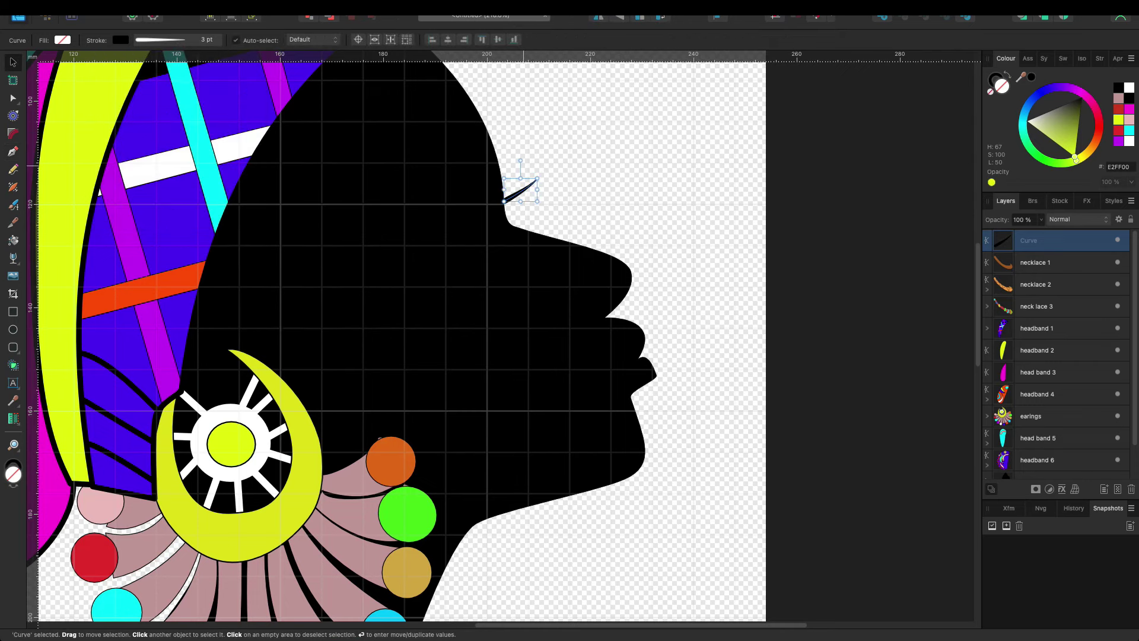
Step: Draw two more tapered eyelashes curving up and outward from the eye's base
{"action": "key", "text": "Escape"}
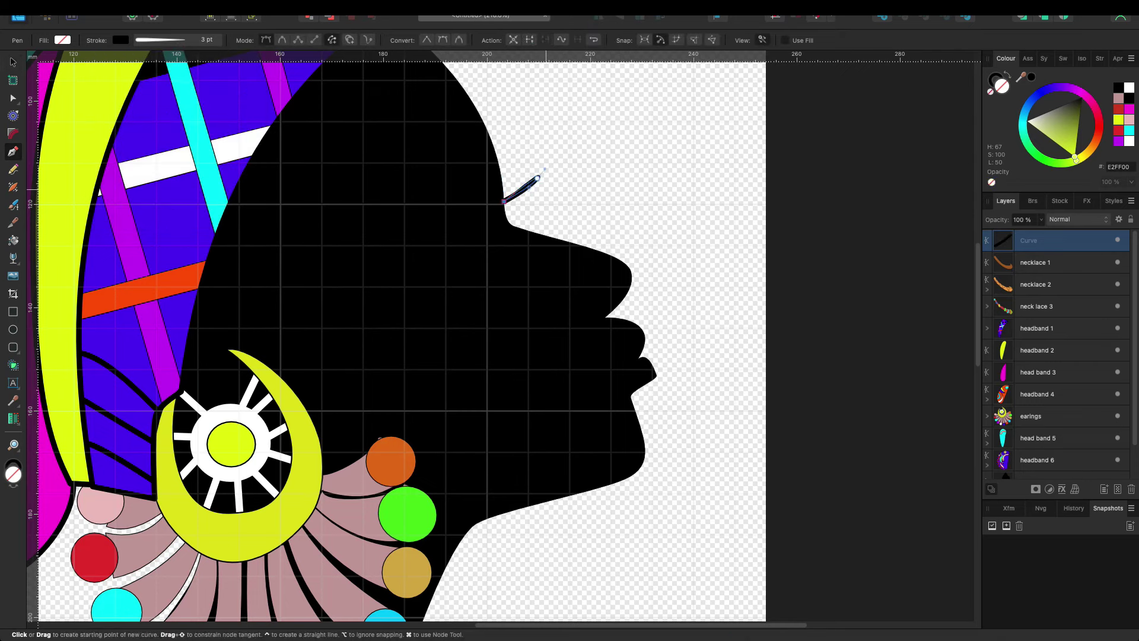
{"action": "key", "text": "v"}
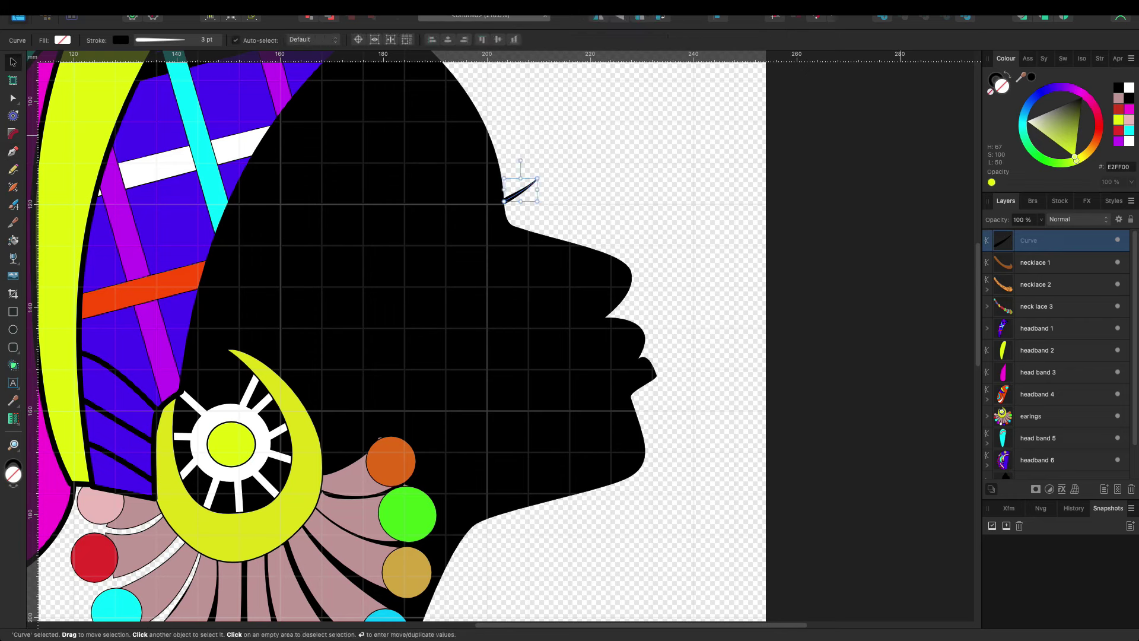
{"action": "key", "text": "Escape"}
{"action": "key", "text": "p"}
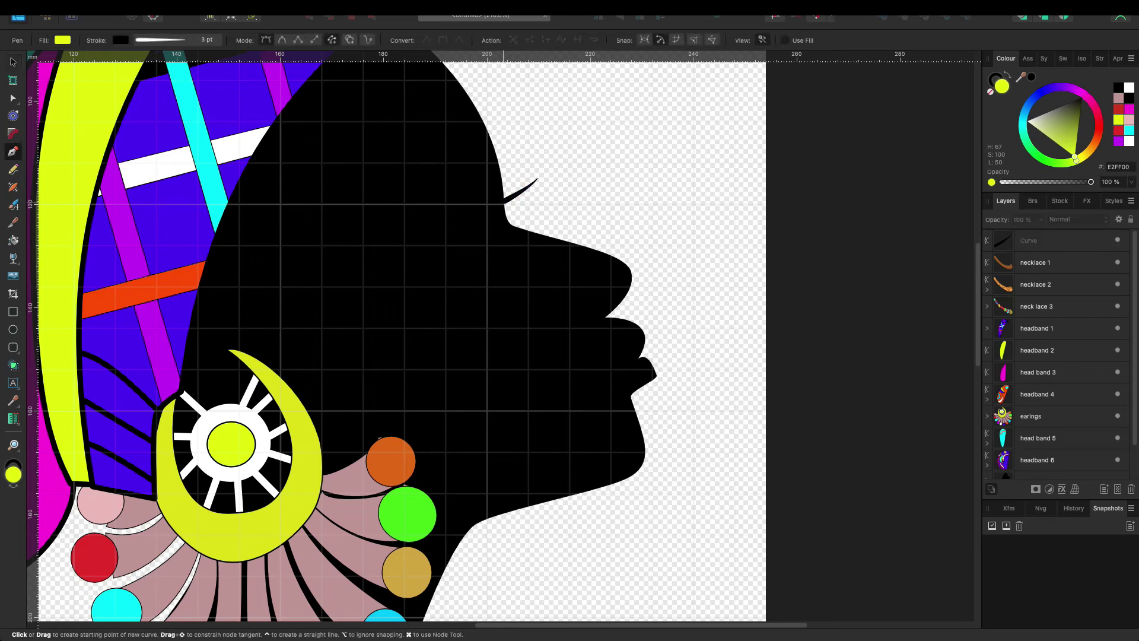
{"action": "left_click_drag", "start_coordinate": [504, 202], "coordinate": [551, 187]}
{"action": "key", "text": "Escape"}
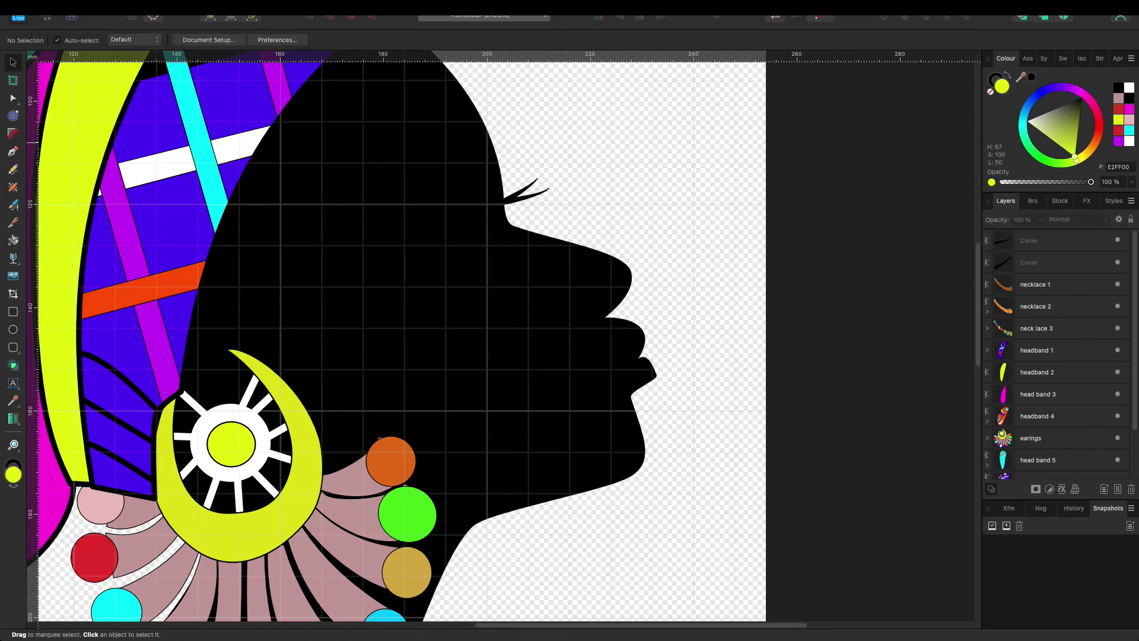
{"action": "left_click", "coordinate": [504, 201]}
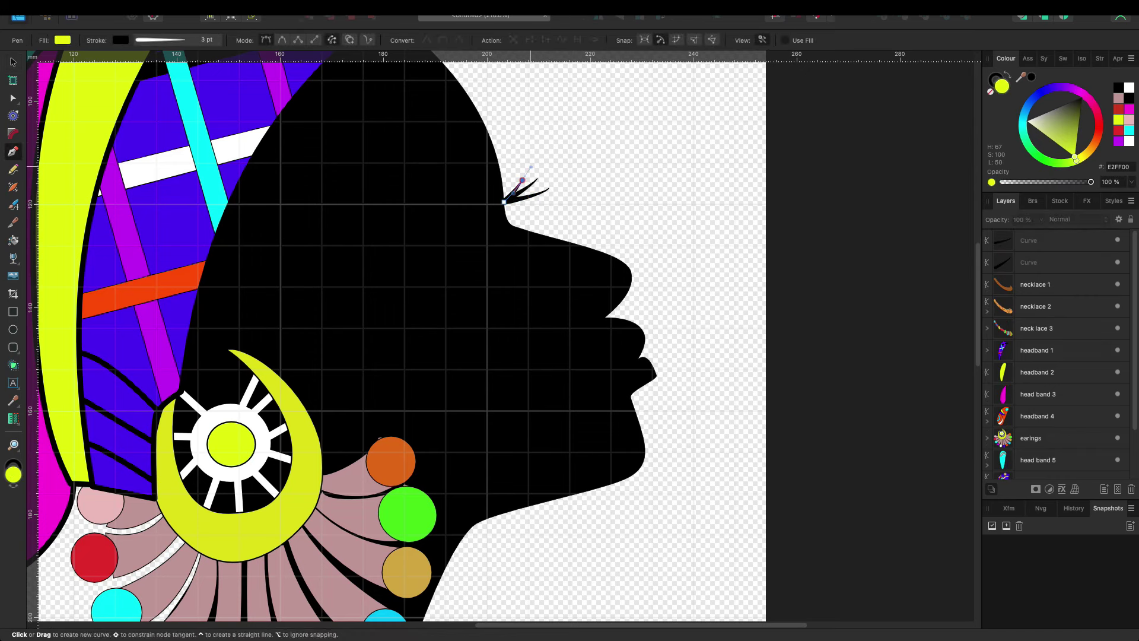
{"action": "left_click_drag", "start_coordinate": [522, 180], "coordinate": [531, 168]}
Step: Add one more eyelash from the eye's base and fit the whole page in view
{"action": "key", "text": "v"}
{"action": "key", "text": "Escape"}
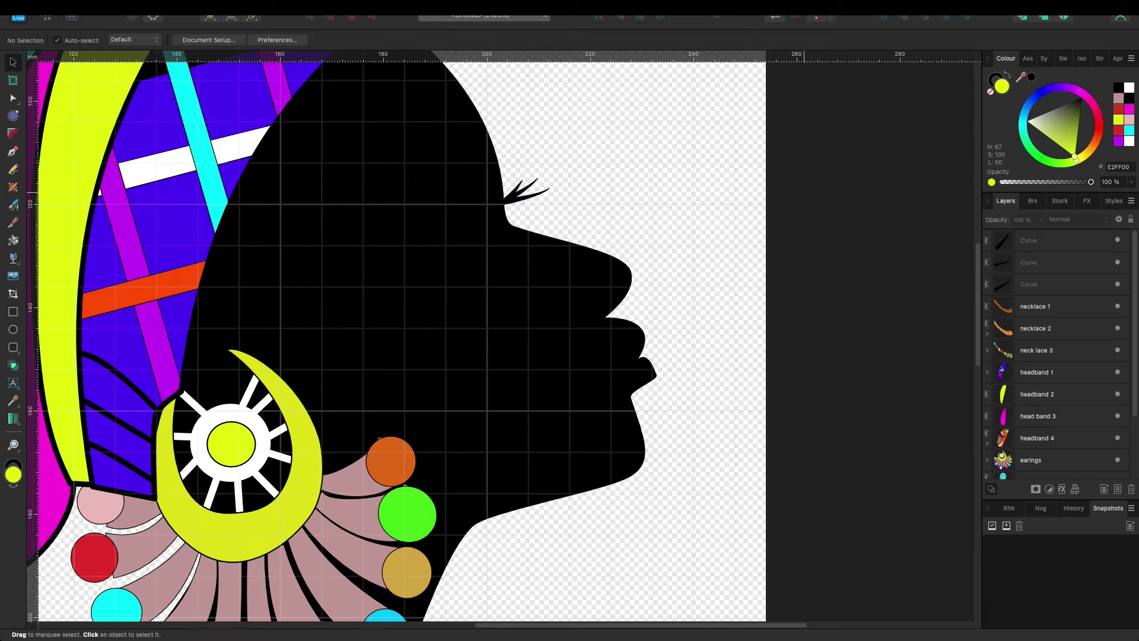
{"action": "key", "text": "p"}
{"action": "left_click", "coordinate": [503, 205]}
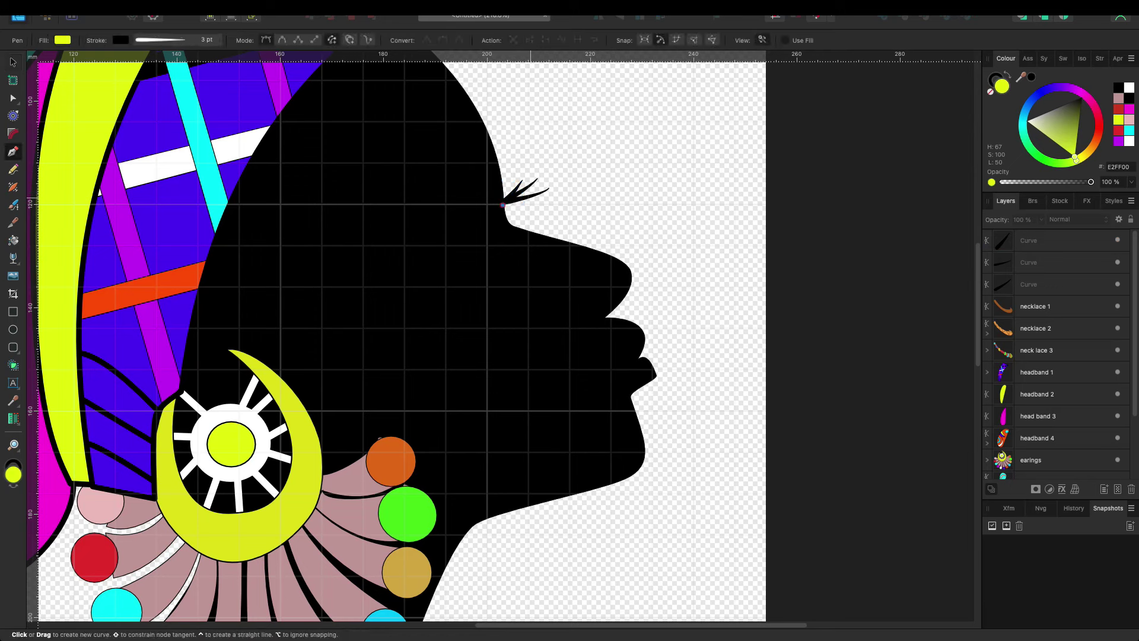
{"action": "left_click_drag", "start_coordinate": [540, 187], "coordinate": [544, 181]}
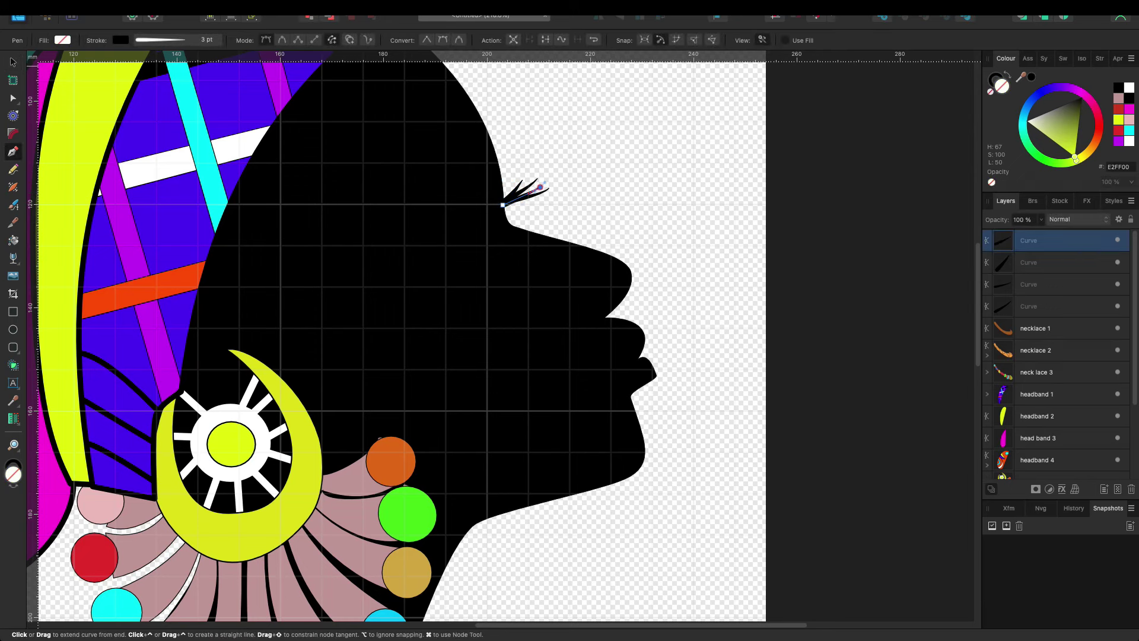
{"action": "key", "text": "v"}
{"action": "key", "text": "Escape"}
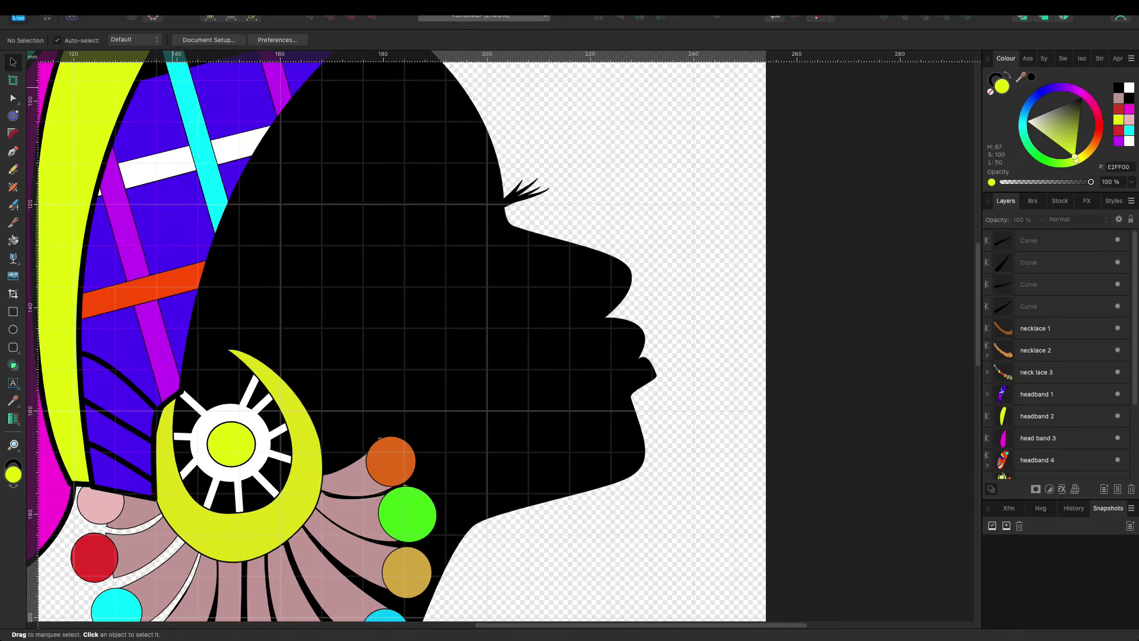
{"action": "key", "text": "ctrl+0"}
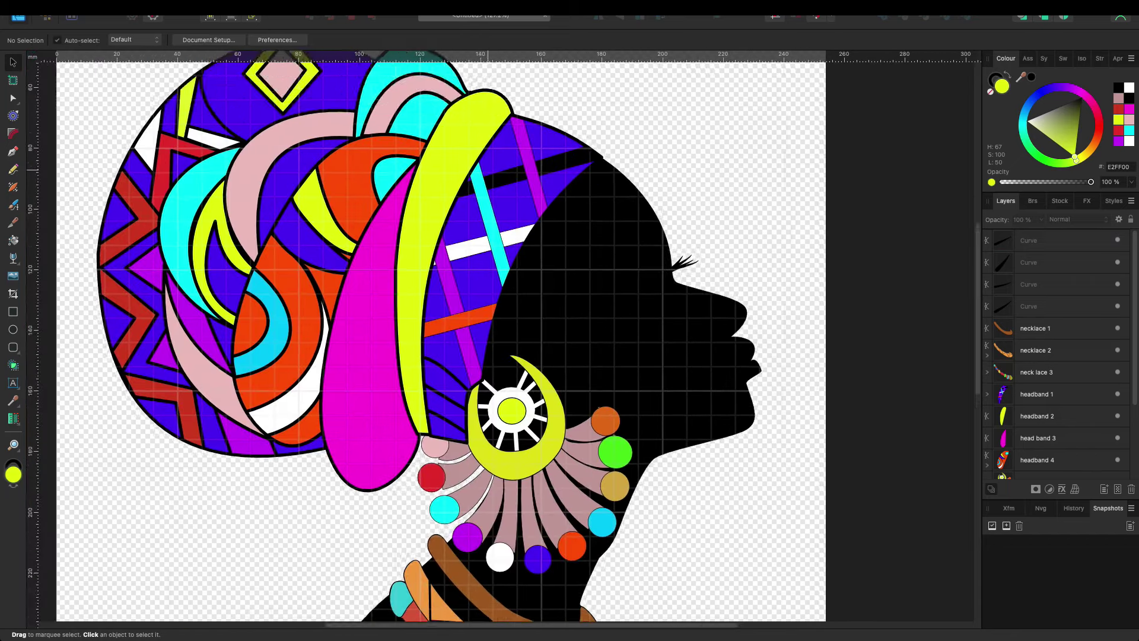
Step: Select the earring's crescent and try moving it out of and back into its group
{"action": "scroll", "coordinate": [509, 193], "scroll_direction": "up", "scroll_amount": 1}
{"action": "scroll", "coordinate": [509, 194], "scroll_direction": "up", "scroll_amount": 3}
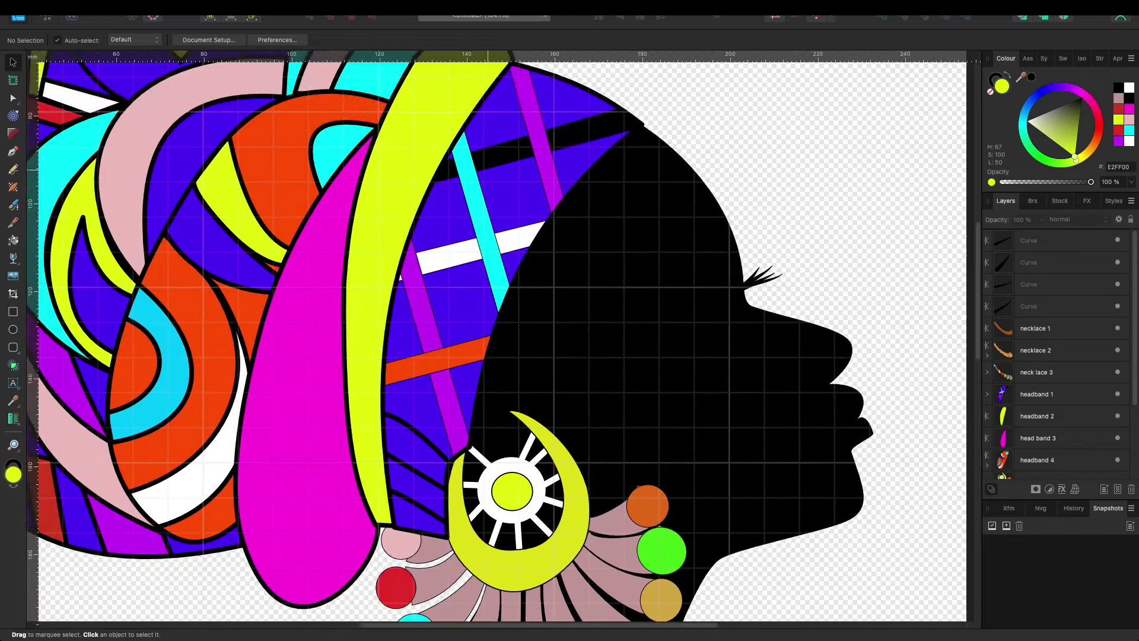
{"action": "scroll", "coordinate": [508, 194], "scroll_direction": "up", "scroll_amount": 1}
{"action": "left_click", "coordinate": [438, 430]}
{"action": "double_click", "coordinate": [442, 419]}
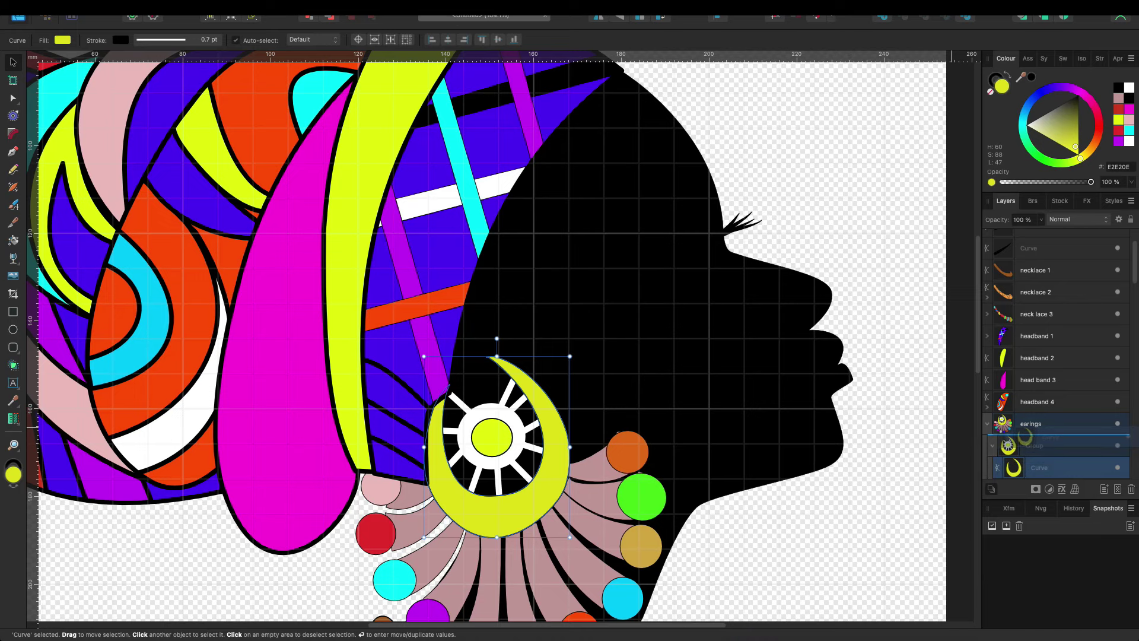
{"action": "left_click_drag", "start_coordinate": [1039, 468], "coordinate": [1038, 442]}
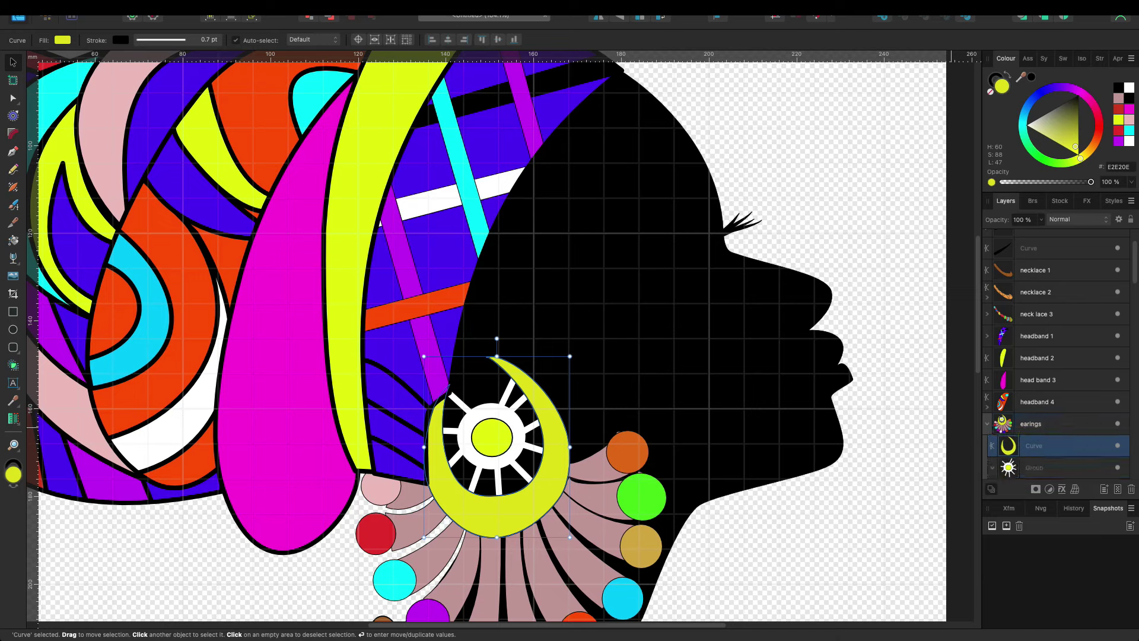
{"action": "scroll", "coordinate": [1057, 356], "scroll_direction": "down", "scroll_amount": 6}
{"action": "scroll", "coordinate": [1056, 356], "scroll_direction": "up", "scroll_amount": 2}
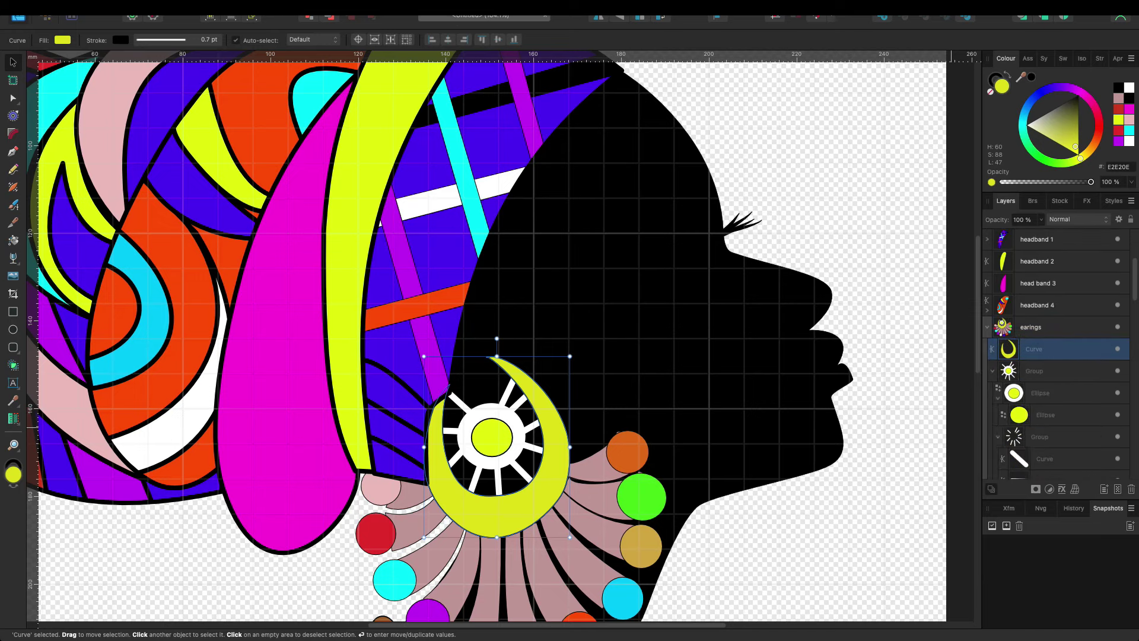
{"action": "left_click_drag", "start_coordinate": [1036, 349], "coordinate": [1035, 373]}
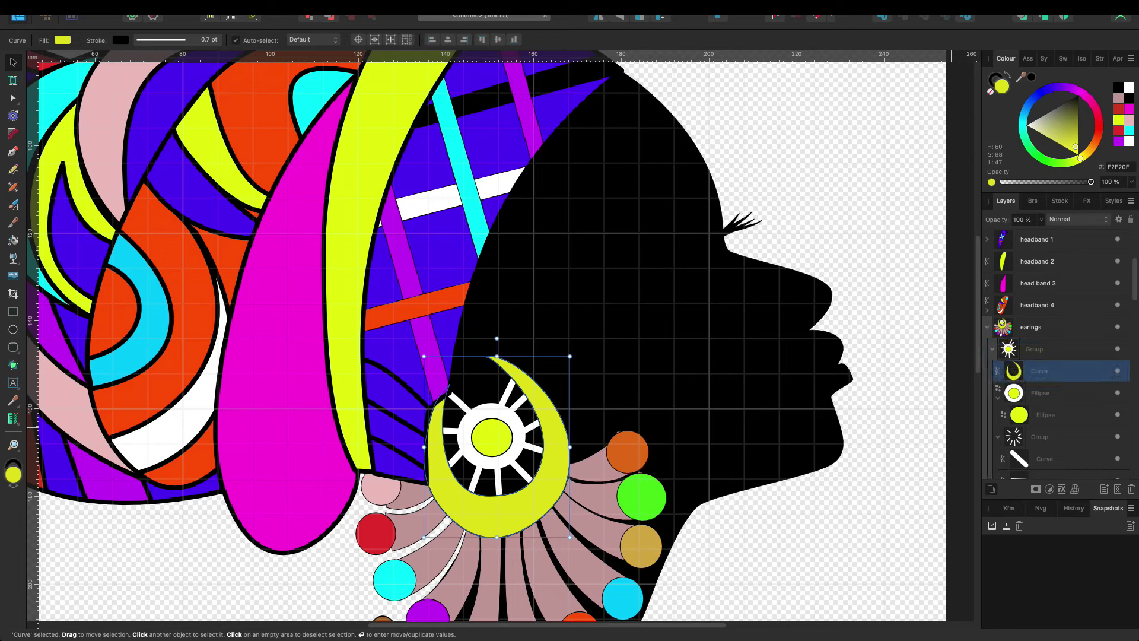
Step: Move the crescent into the sunburst group, then lift it out as its own layer
{"action": "left_click", "coordinate": [1040, 437]}
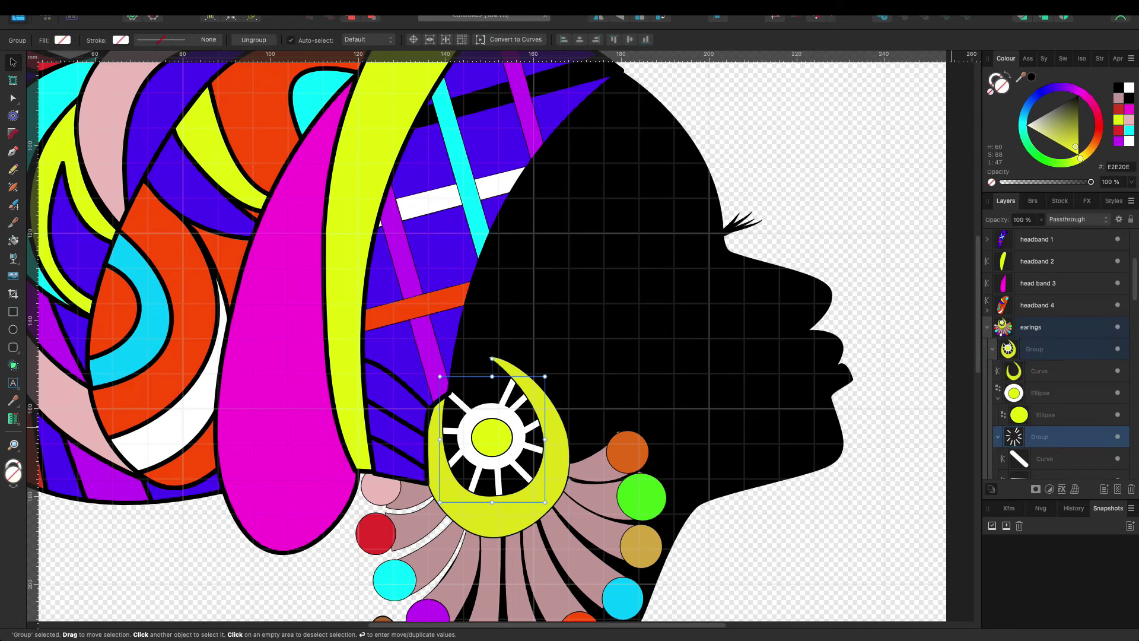
{"action": "left_click", "coordinate": [1040, 371]}
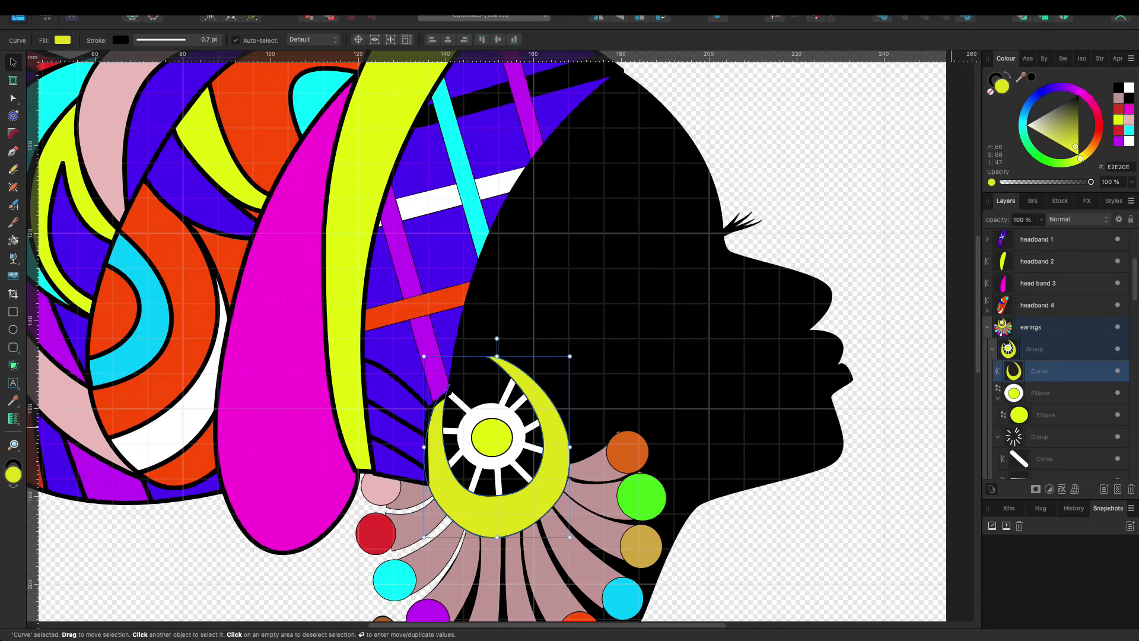
{"action": "left_click_drag", "start_coordinate": [1040, 371], "coordinate": [1039, 439]}
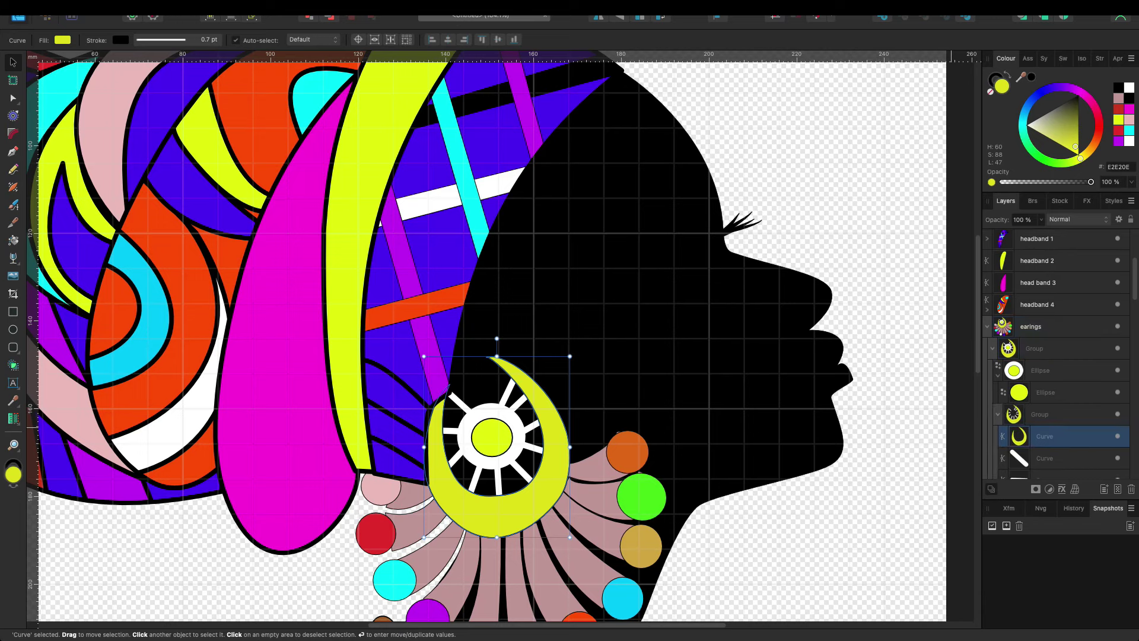
{"action": "mouse_move", "coordinate": [1019, 436]}
{"action": "left_mouse_down"}
{"action": "mouse_move", "coordinate": [1000, 314]}
{"action": "mouse_move", "coordinate": [1012, 374]}
{"action": "left_mouse_up"}
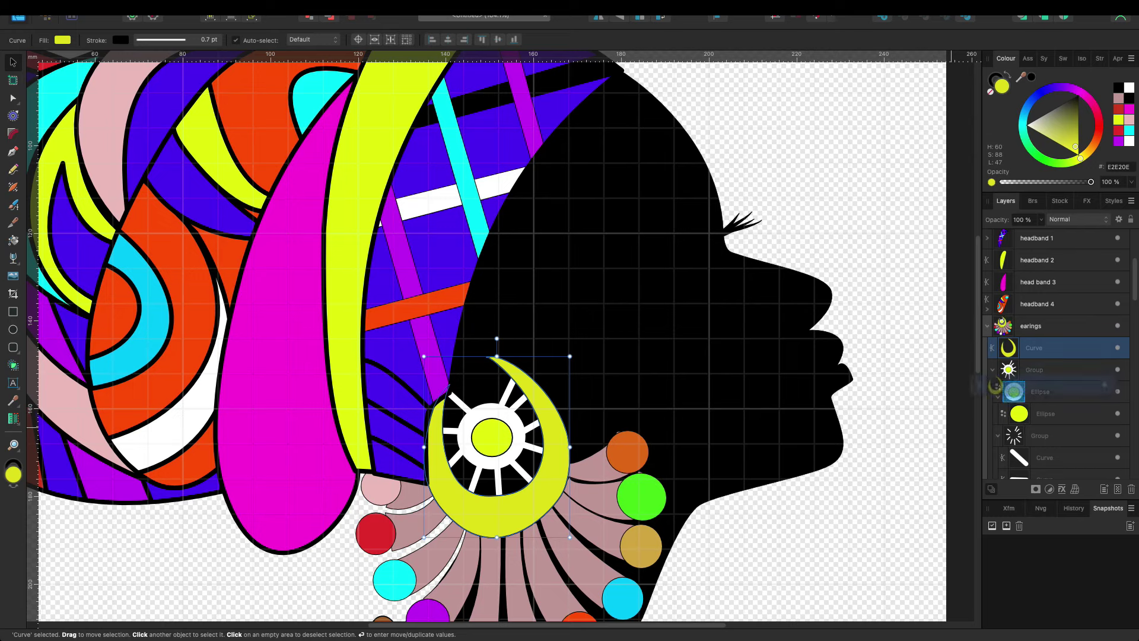
{"action": "scroll", "coordinate": [1057, 356], "scroll_direction": "down", "scroll_amount": 3}
{"action": "scroll", "coordinate": [1056, 356], "scroll_direction": "down", "scroll_amount": 3}
{"action": "scroll", "coordinate": [1057, 356], "scroll_direction": "down", "scroll_amount": 3}
{"action": "scroll", "coordinate": [1056, 356], "scroll_direction": "down", "scroll_amount": 3}
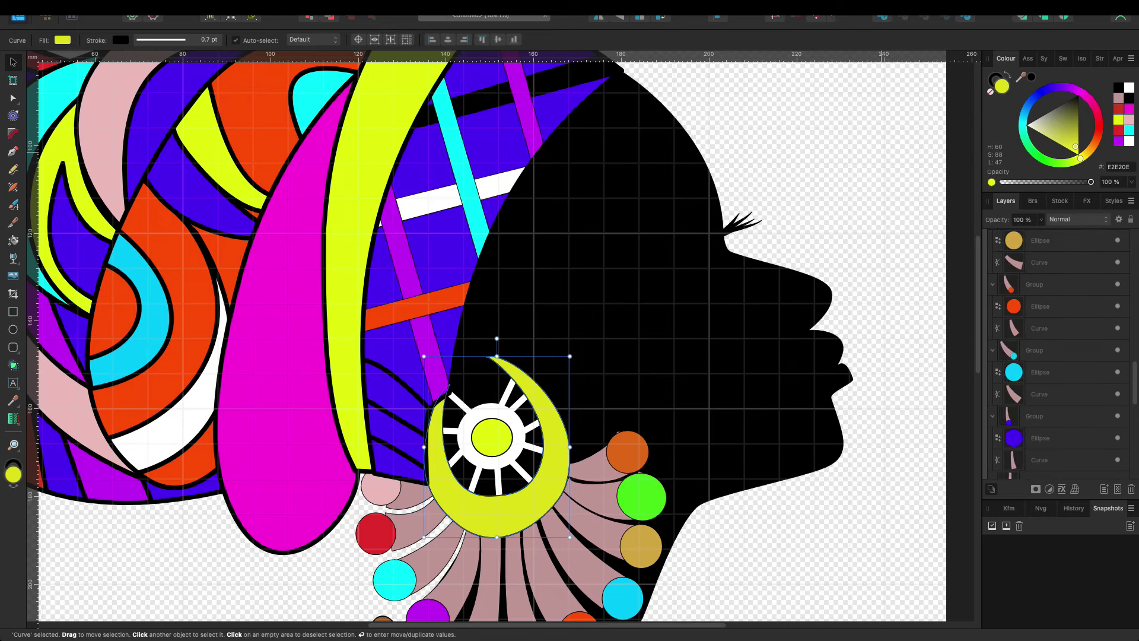
{"action": "key", "text": "ctrl+d"}
{"action": "scroll", "coordinate": [504, 332], "scroll_direction": "down", "scroll_amount": 3, "text": "ctrl"}
Step: Add a node to headband 1's edge and smooth a crescent node so its left edge bulges
{"action": "scroll", "coordinate": [641, 338], "scroll_direction": "up", "scroll_amount": 4}
{"action": "scroll", "coordinate": [641, 338], "scroll_direction": "left", "scroll_amount": 3}
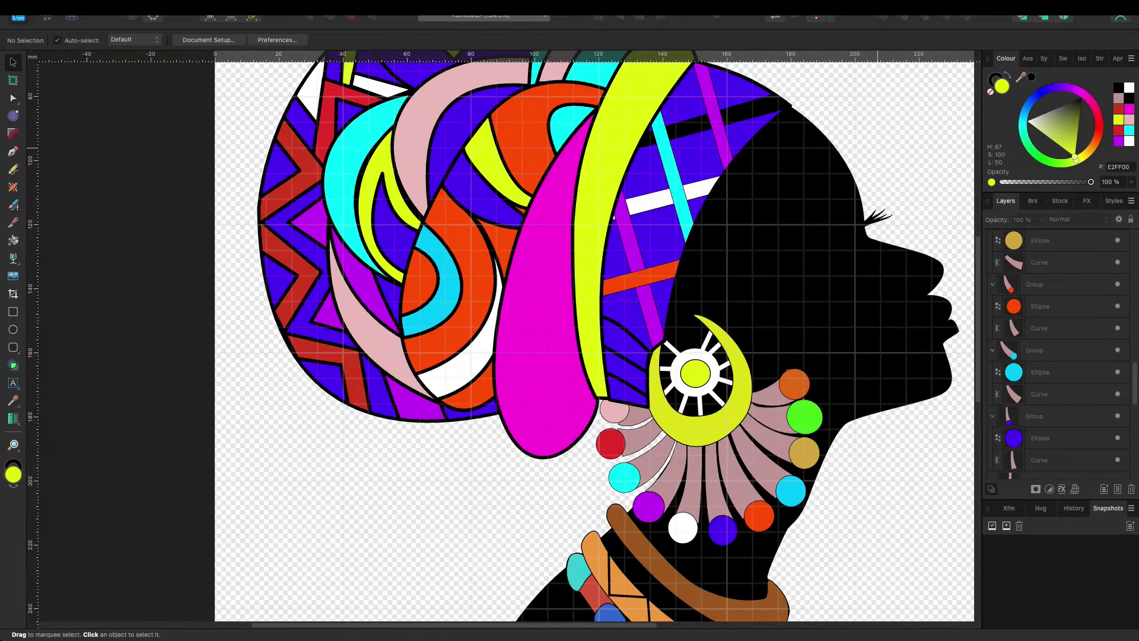
{"action": "left_click", "coordinate": [683, 178]}
{"action": "key", "text": "a"}
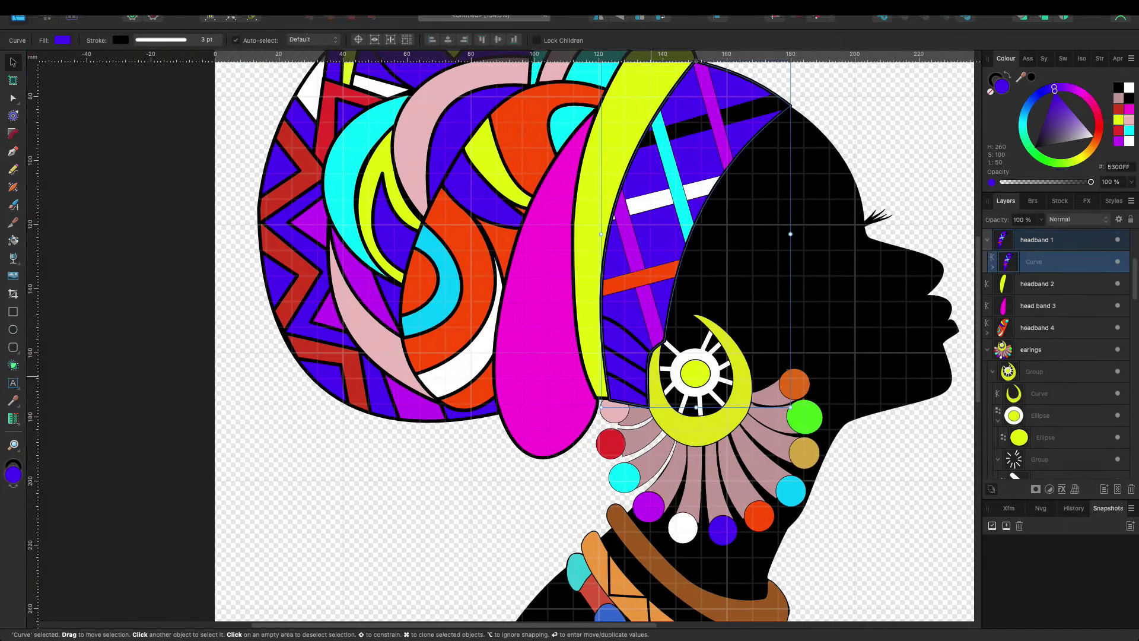
{"action": "left_click", "coordinate": [646, 378]}
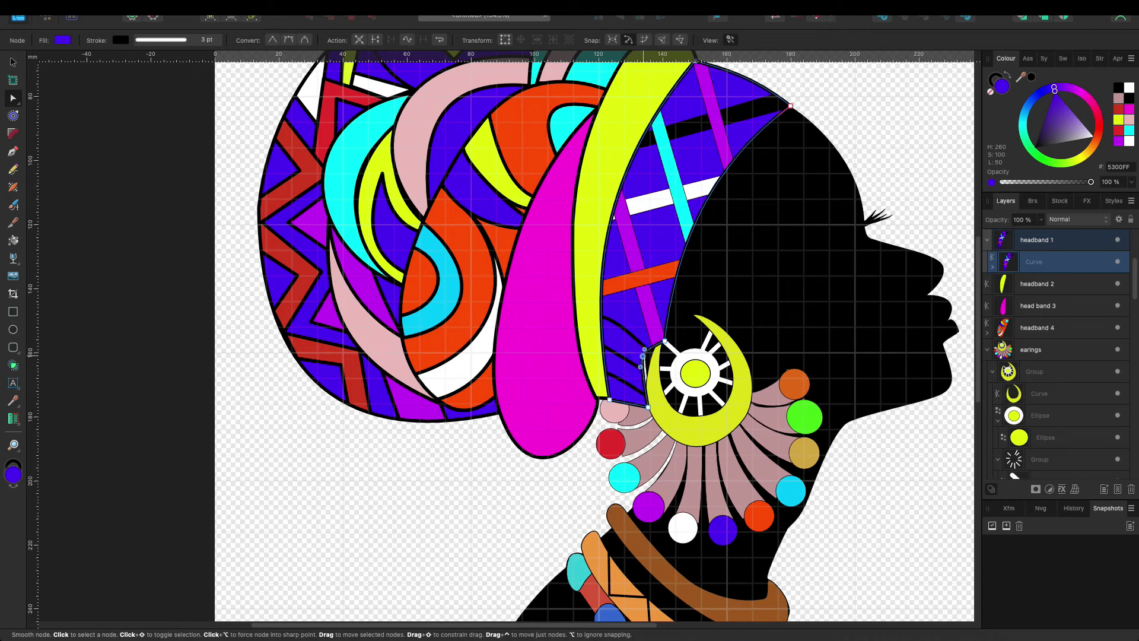
{"action": "left_click", "coordinate": [658, 380]}
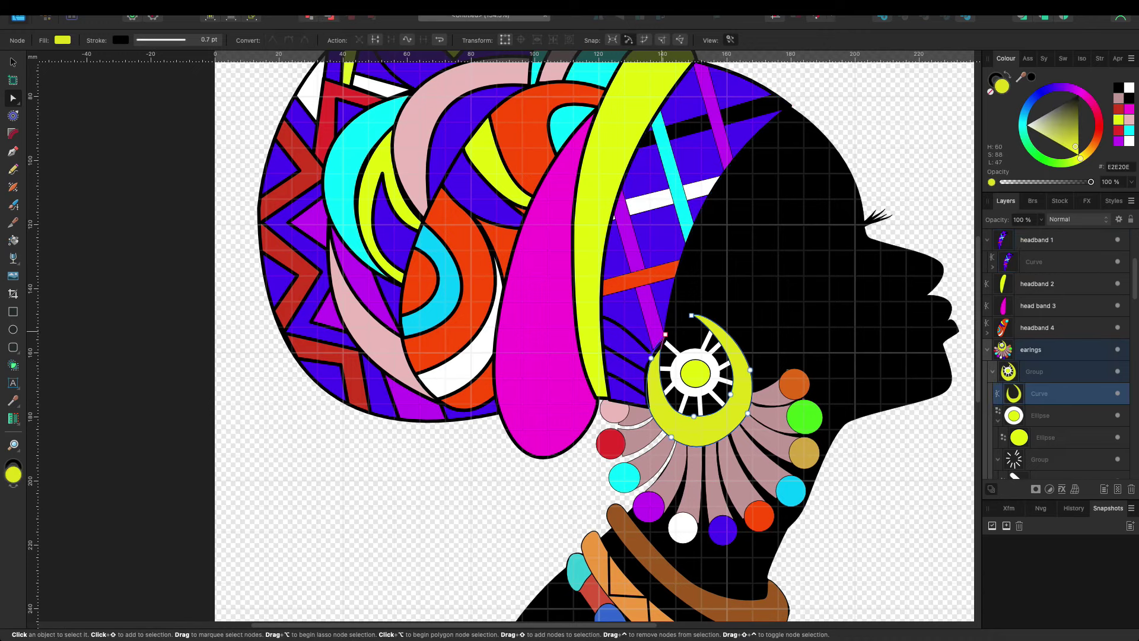
{"action": "left_click", "coordinate": [652, 357]}
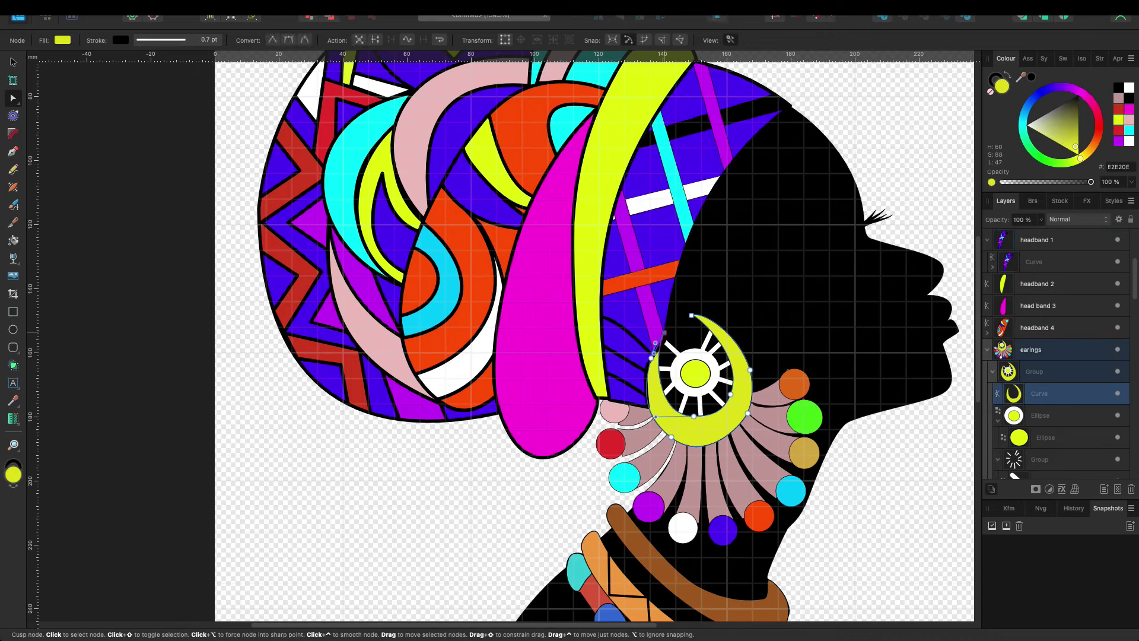
{"action": "left_click_drag", "start_coordinate": [647, 360], "coordinate": [652, 346]}
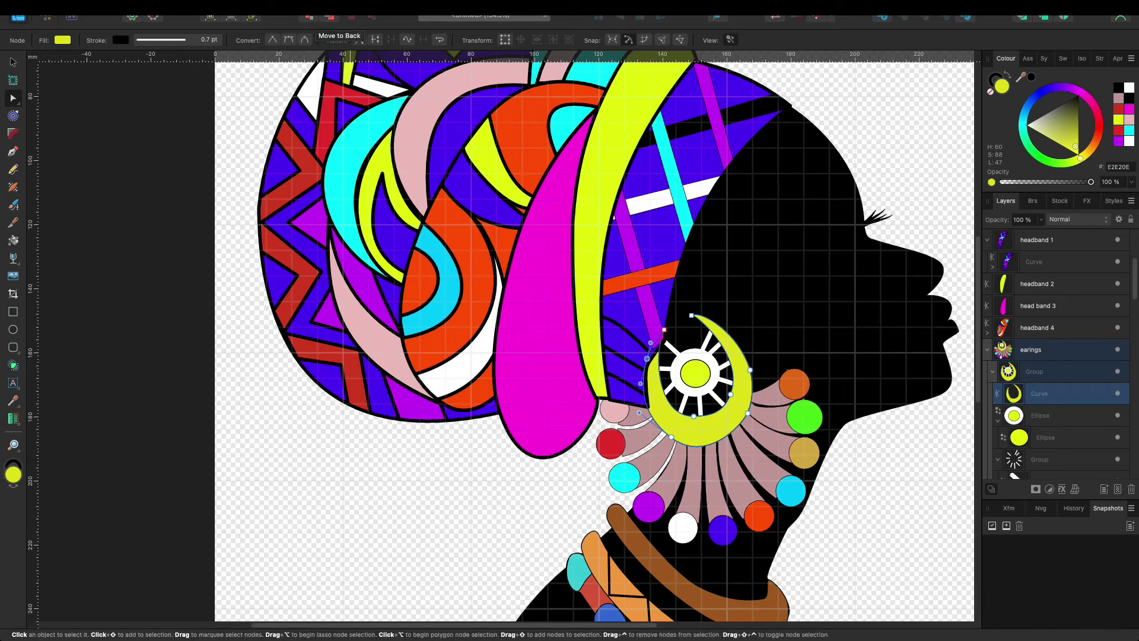
Step: Test sending the crescent behind the circles, undo it, and add a node on its left edge
{"action": "left_click", "coordinate": [329, 17]}
{"action": "key", "text": "ctrl+z"}
{"action": "scroll", "coordinate": [1056, 357], "scroll_direction": "down", "scroll_amount": 3}
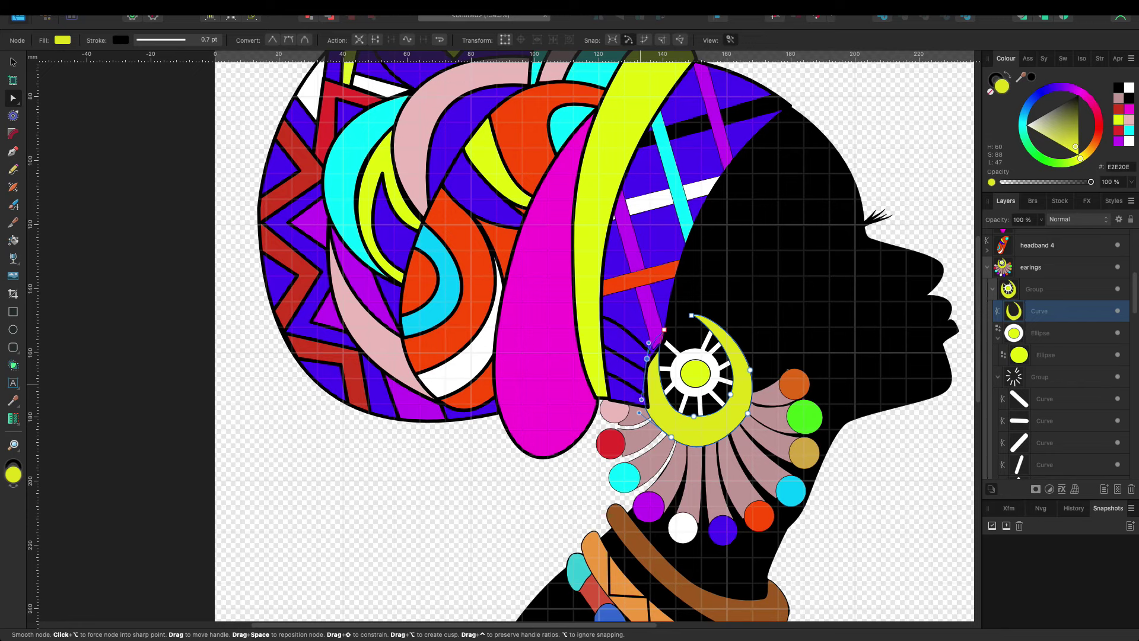
{"action": "left_click", "coordinate": [645, 393]}
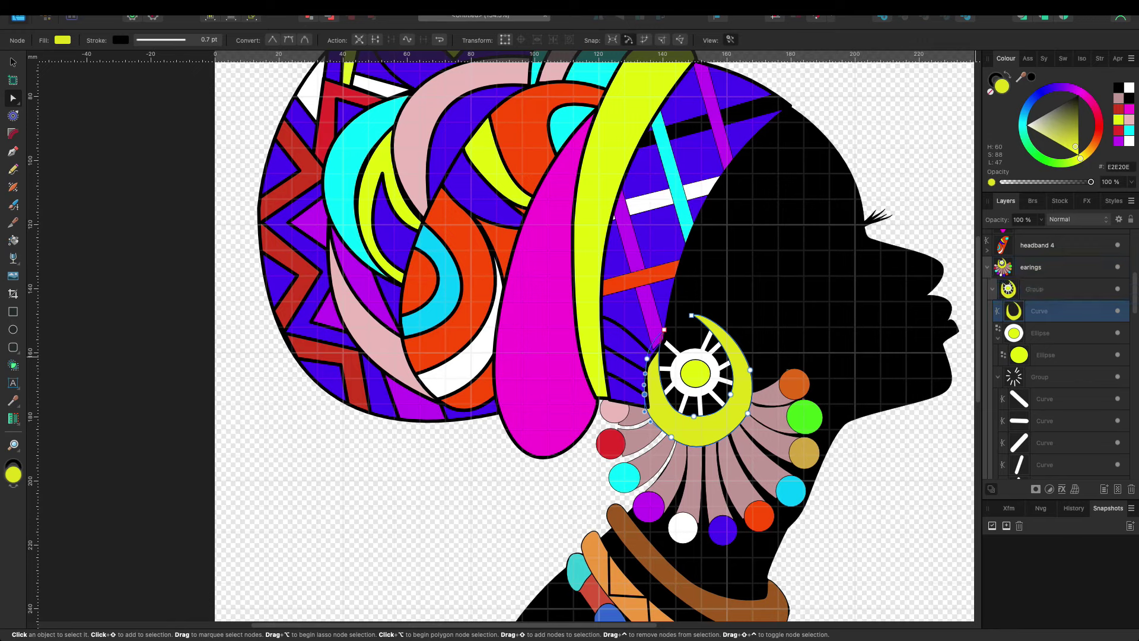
Step: Restack the crescent curve in the Layers panel, trying positions down near head band 5
{"action": "left_click_drag", "start_coordinate": [1035, 289], "coordinate": [1009, 315]}
{"action": "left_click", "coordinate": [1036, 289]}
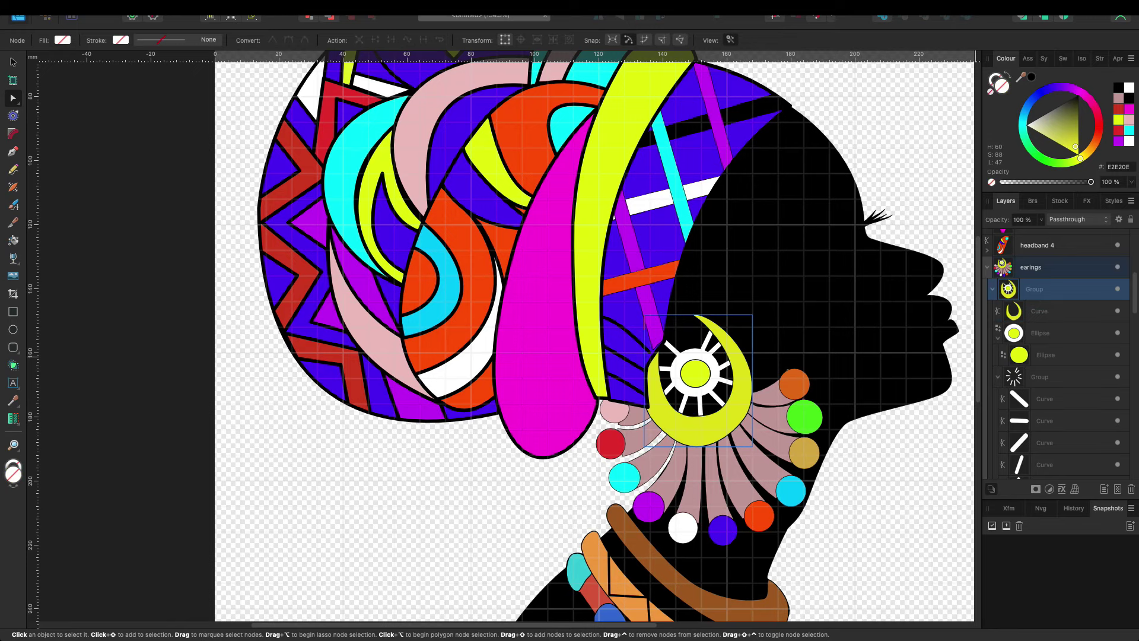
{"action": "left_click", "coordinate": [993, 289]}
{"action": "left_click", "coordinate": [739, 403]}
{"action": "left_click_drag", "start_coordinate": [1039, 311], "coordinate": [1003, 469]}
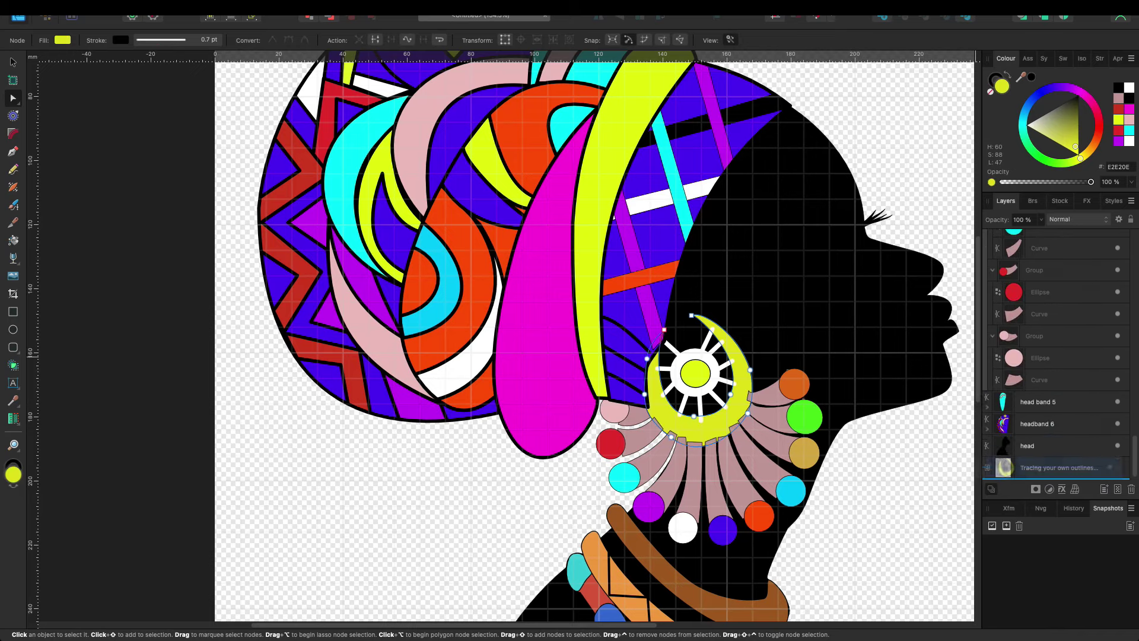
{"action": "mouse_move", "coordinate": [1003, 469]}
{"action": "left_mouse_down"}
{"action": "mouse_move", "coordinate": [979, 249]}
{"action": "mouse_move", "coordinate": [1009, 336]}
{"action": "left_mouse_up"}
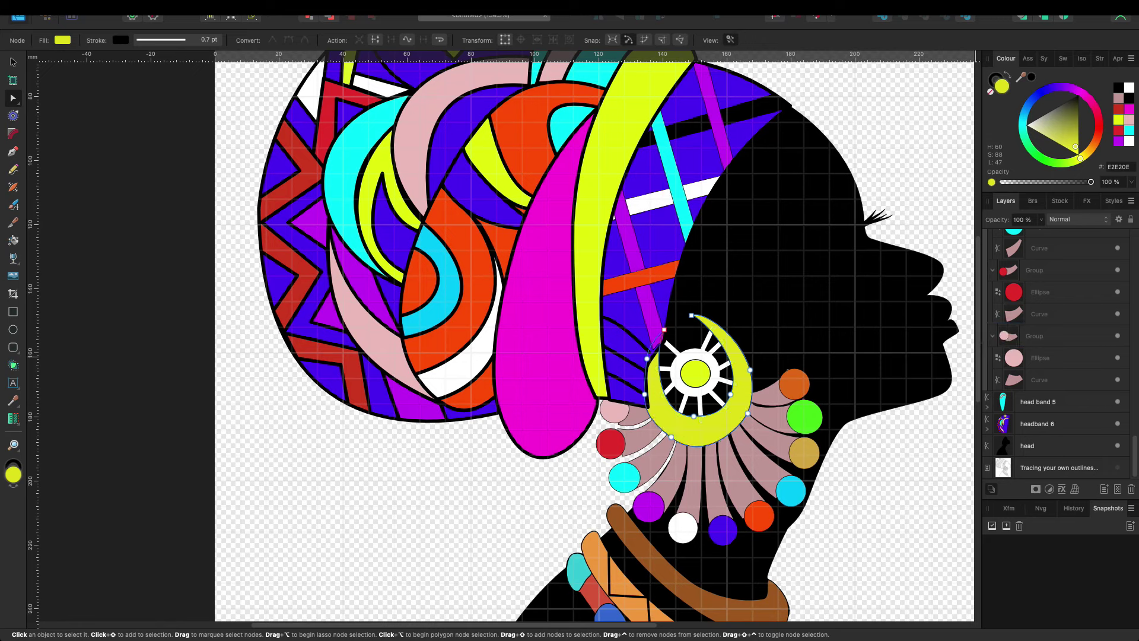
Step: Select the sun earring group and collapse its green bead group
{"action": "scroll", "coordinate": [1057, 356], "scroll_direction": "up", "scroll_amount": 10}
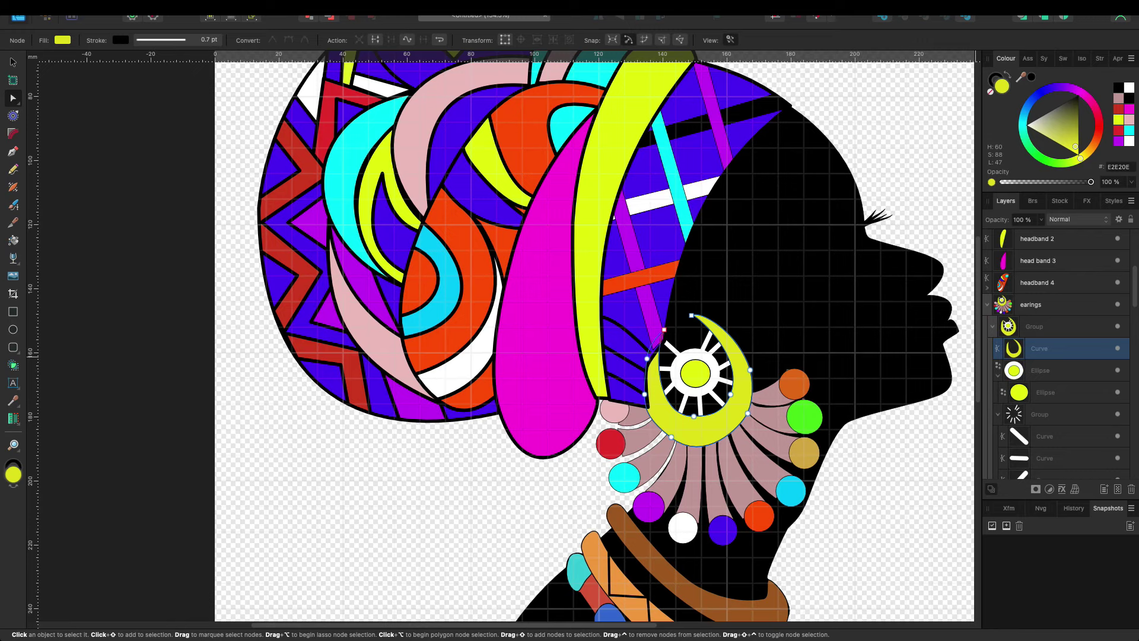
{"action": "left_click", "coordinate": [993, 326]}
{"action": "left_click", "coordinate": [1034, 326]}
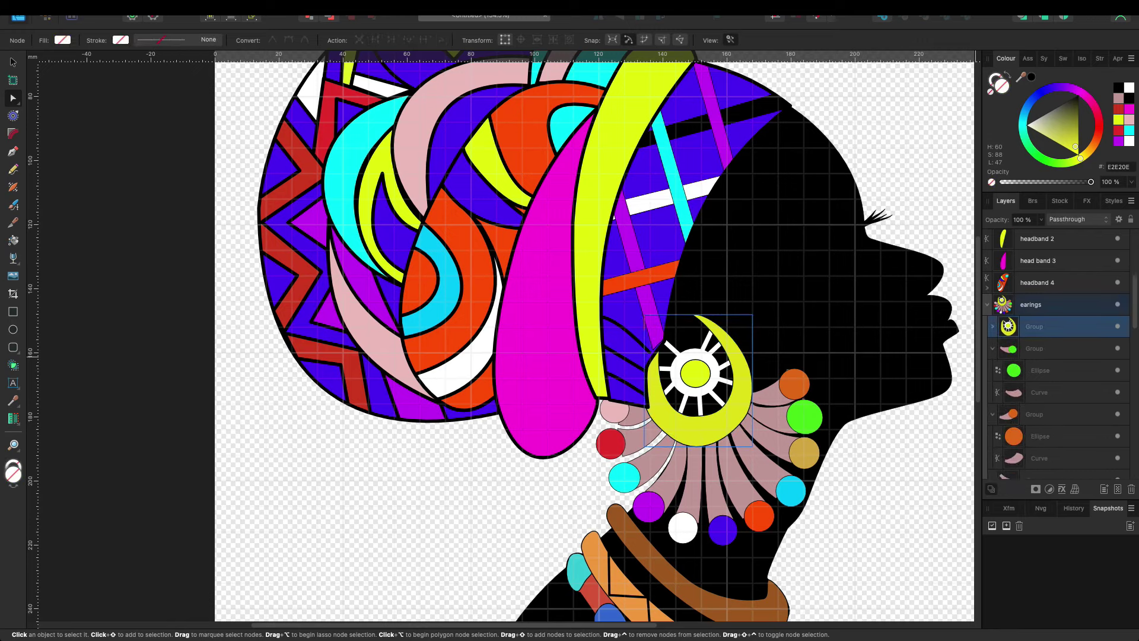
{"action": "scroll", "coordinate": [1056, 356], "scroll_direction": "down", "scroll_amount": 3}
{"action": "scroll", "coordinate": [1057, 356], "scroll_direction": "up", "scroll_amount": 4}
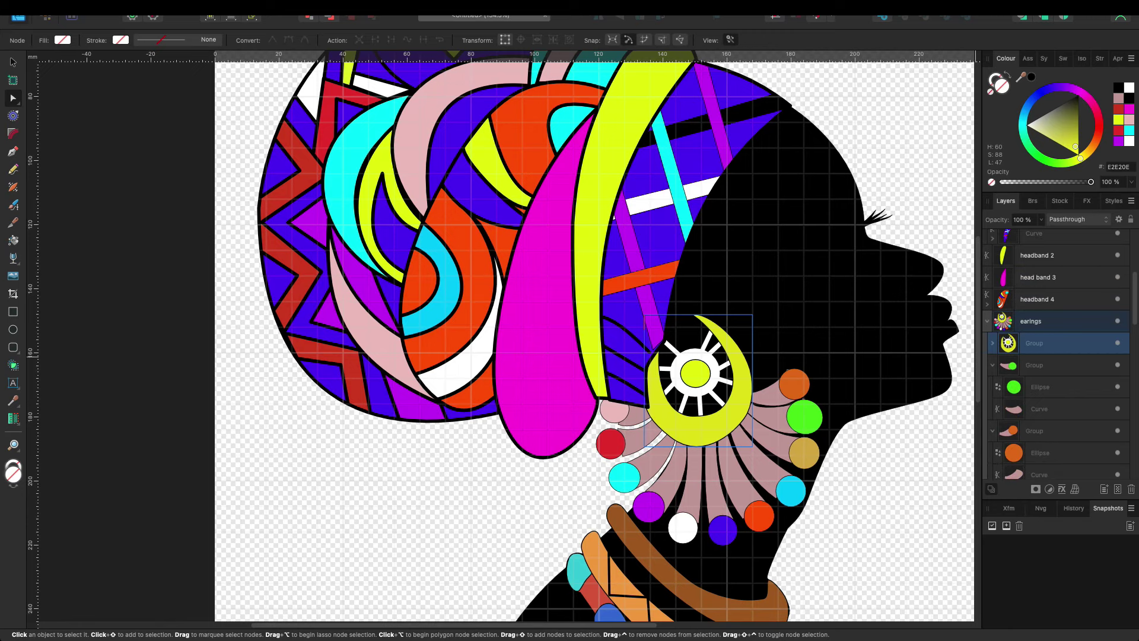
{"action": "left_click", "coordinate": [1034, 365]}
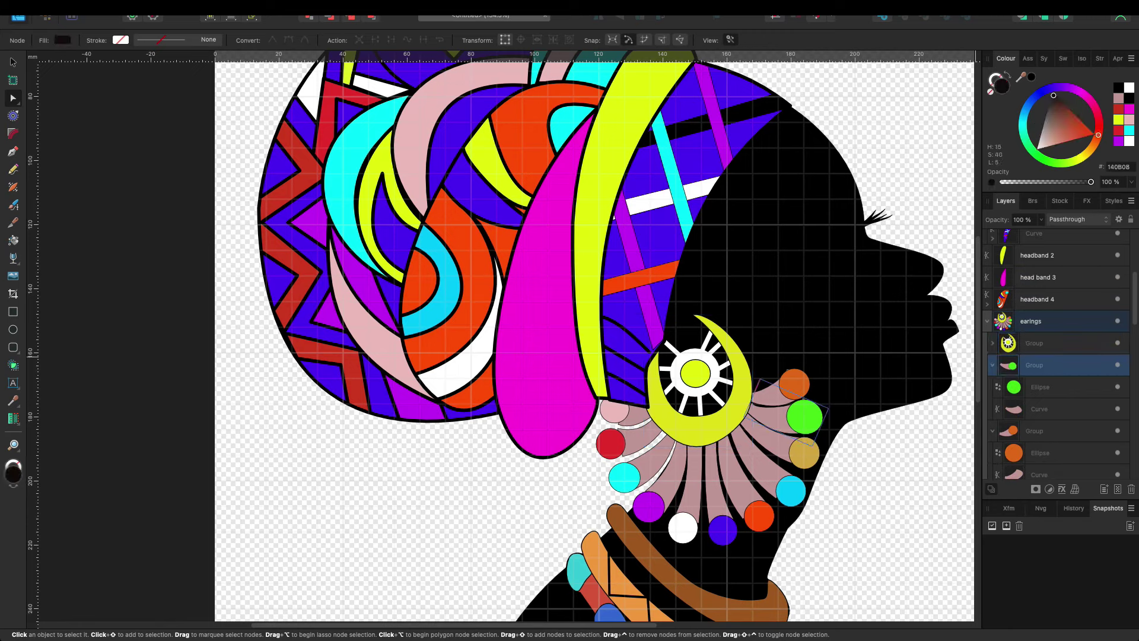
{"action": "left_click", "coordinate": [993, 365]}
Step: Collapse the remaining earring bead groups, including cyan, blue, white, purple, red and pink
{"action": "left_click", "coordinate": [993, 387]}
{"action": "left_click", "coordinate": [993, 409]}
{"action": "left_click", "coordinate": [992, 431]}
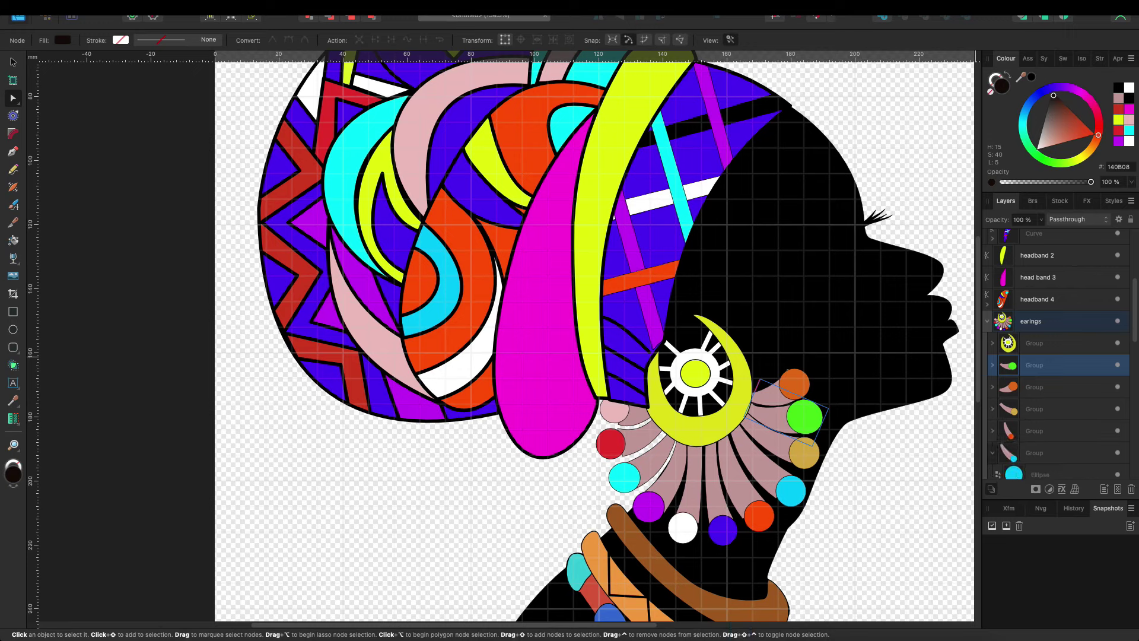
{"action": "left_click", "coordinate": [993, 453]}
{"action": "scroll", "coordinate": [993, 453], "scroll_direction": "down", "scroll_amount": 5}
{"action": "left_click", "coordinate": [993, 311]}
{"action": "left_click", "coordinate": [992, 332]}
{"action": "left_click", "coordinate": [993, 355]}
{"action": "left_click", "coordinate": [993, 376]}
{"action": "left_click", "coordinate": [992, 398]}
{"action": "left_click", "coordinate": [993, 420]}
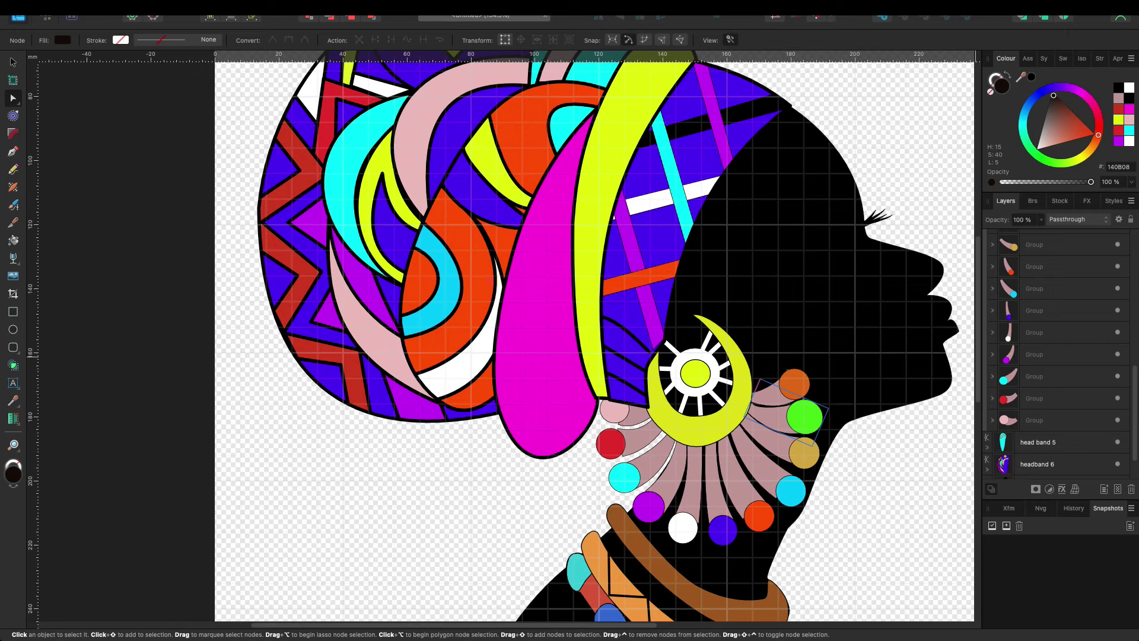
Step: Try moving the green bead group into the sun earring group, then undo it
{"action": "scroll", "coordinate": [1056, 356], "scroll_direction": "down", "scroll_amount": 2}
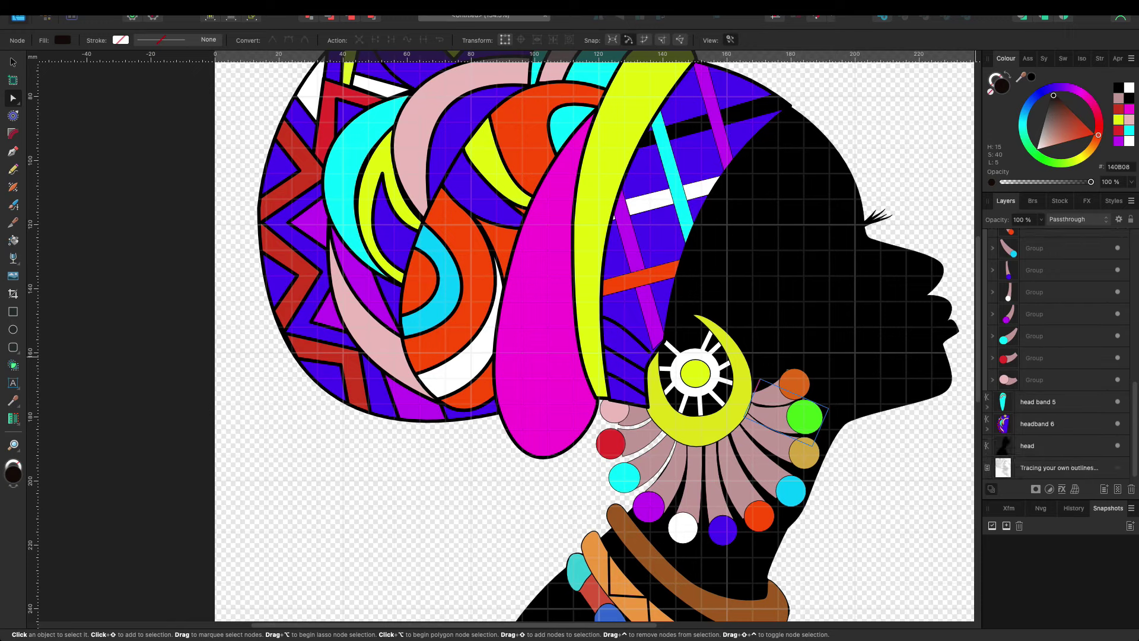
{"action": "scroll", "coordinate": [1056, 356], "scroll_direction": "up", "scroll_amount": 3}
{"action": "scroll", "coordinate": [1056, 356], "scroll_direction": "up", "scroll_amount": 3}
{"action": "left_click_drag", "start_coordinate": [1035, 316], "coordinate": [1038, 295]}
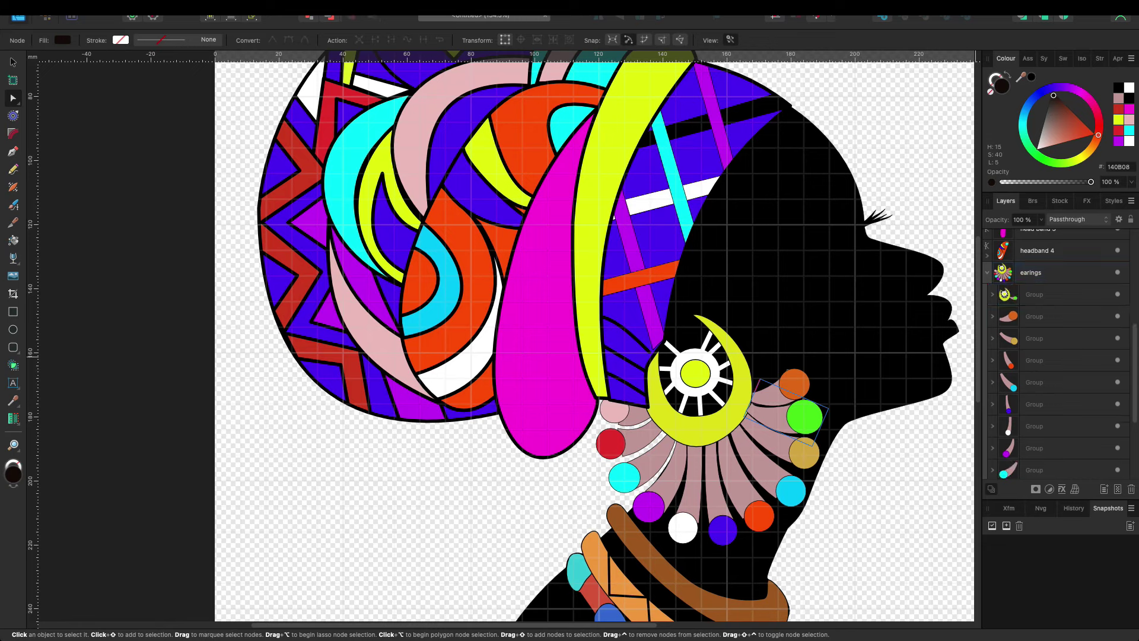
{"action": "key", "text": "ctrl+z"}
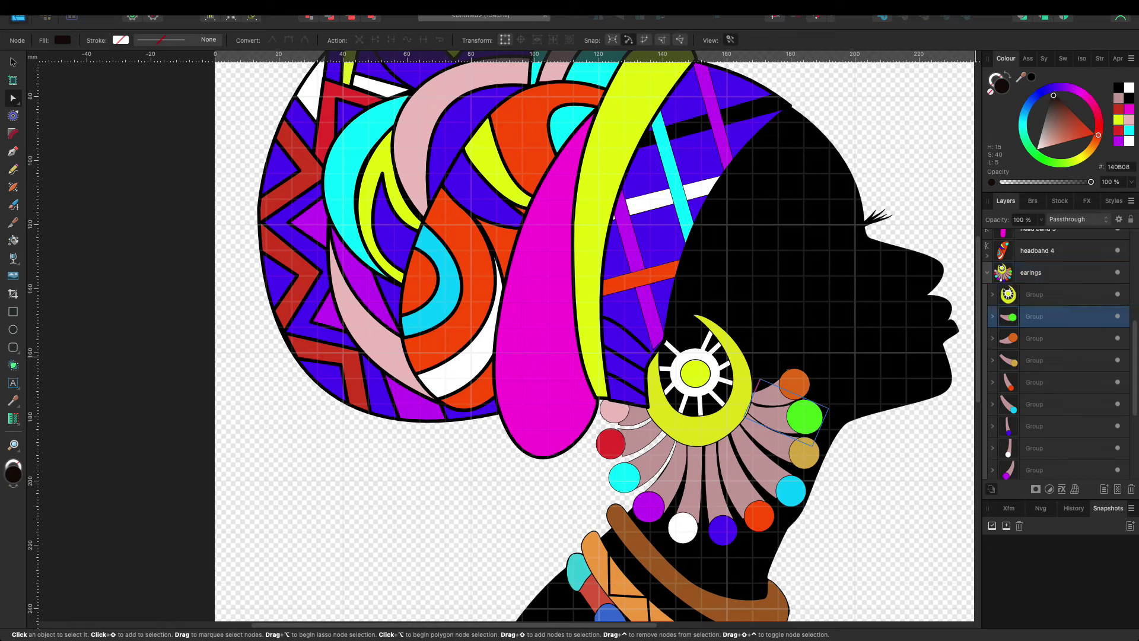
{"action": "key", "text": "ctrl+z"}
{"action": "key", "text": "ctrl+z"}
{"action": "key", "text": "ctrl+z"}
{"action": "key", "text": "ctrl+z"}
{"action": "key", "text": "ctrl+z"}
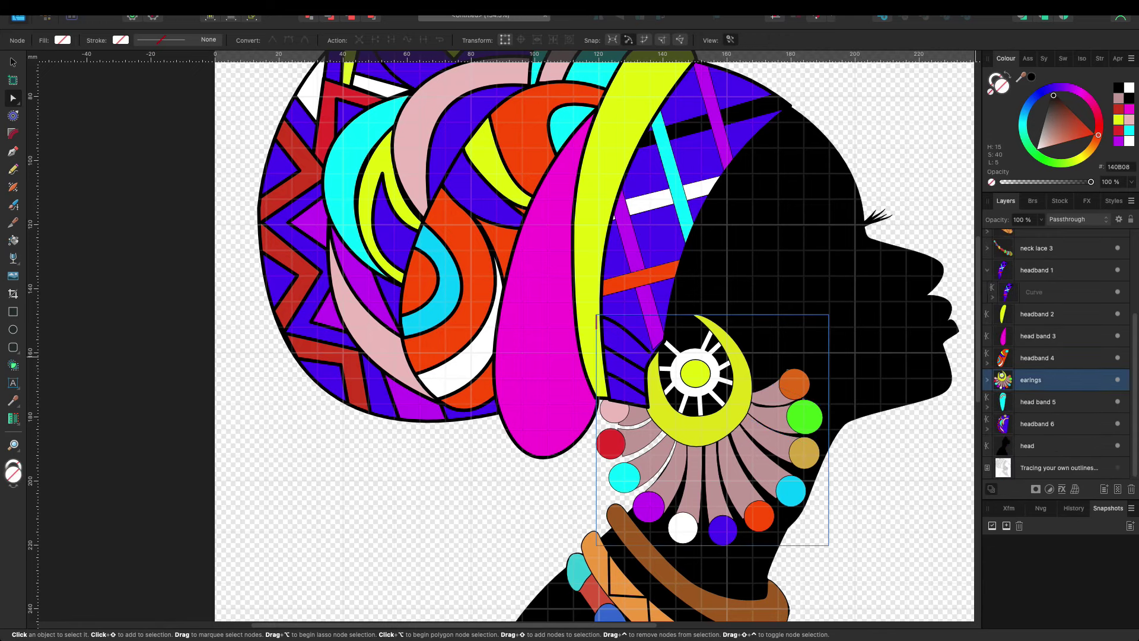
Step: Move the earrings layer down above the head silhouette, keeping headband 6 just above it
{"action": "left_click_drag", "start_coordinate": [1009, 380], "coordinate": [1009, 426]}
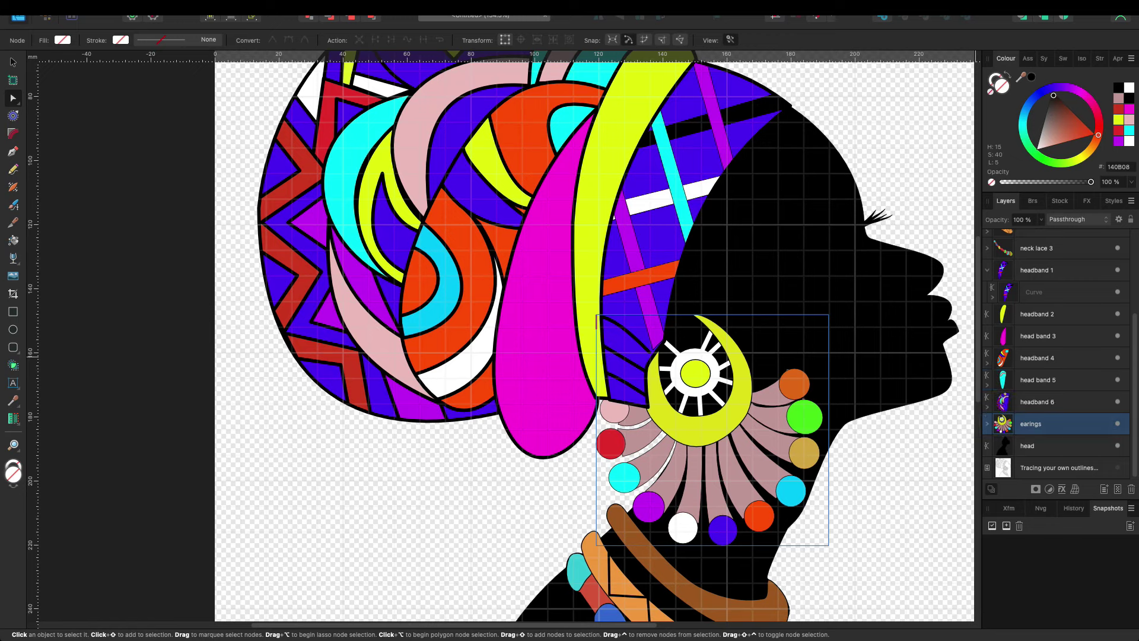
{"action": "mouse_move", "coordinate": [1009, 423]}
{"action": "left_mouse_down"}
{"action": "mouse_move", "coordinate": [1009, 454]}
{"action": "mouse_move", "coordinate": [1004, 425]}
{"action": "left_mouse_up"}
{"action": "left_click", "coordinate": [1008, 402]}
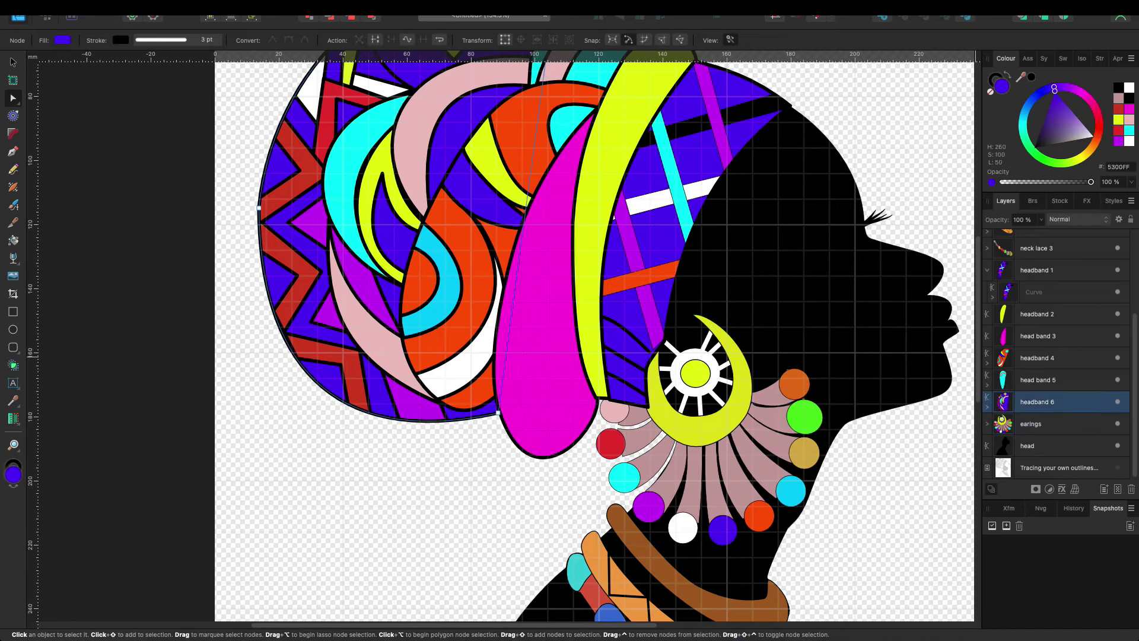
{"action": "left_click_drag", "start_coordinate": [1009, 401], "coordinate": [1008, 424]}
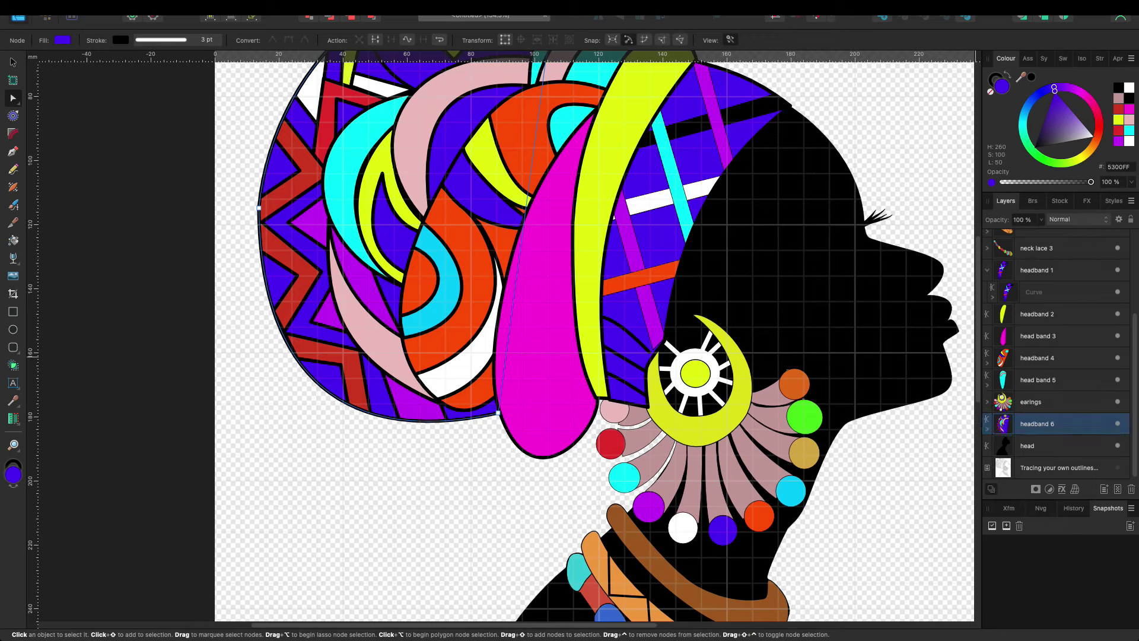
{"action": "left_click_drag", "start_coordinate": [1036, 427], "coordinate": [1036, 446]}
{"action": "key", "text": "ctrl+z"}
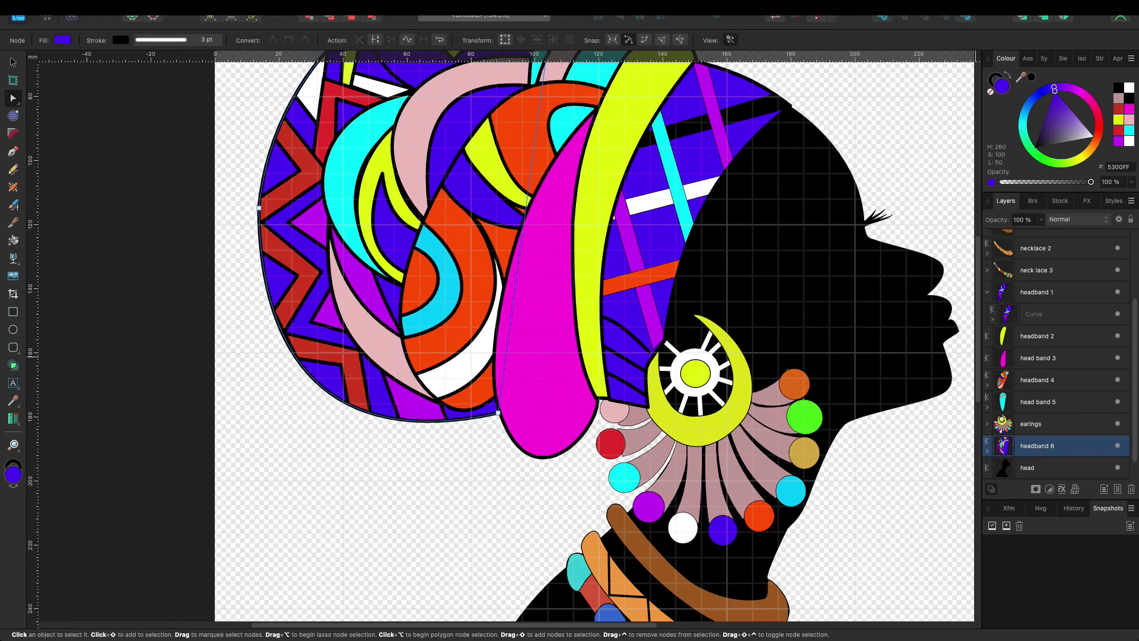
{"action": "key", "text": "ctrl+bracketright"}
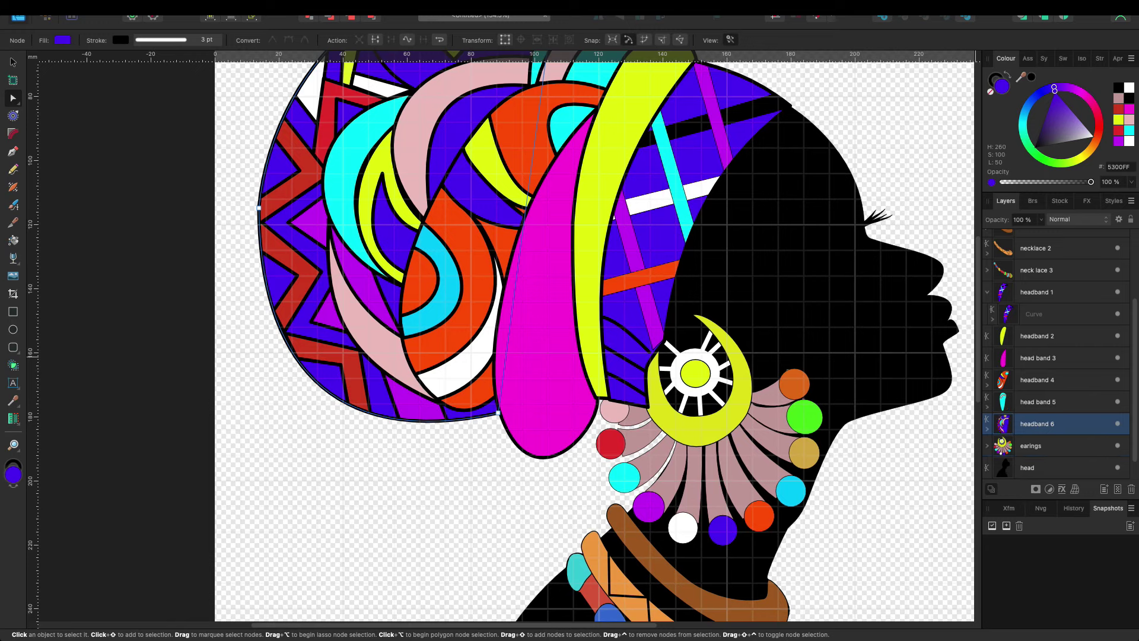
{"action": "left_click", "coordinate": [1036, 292]}
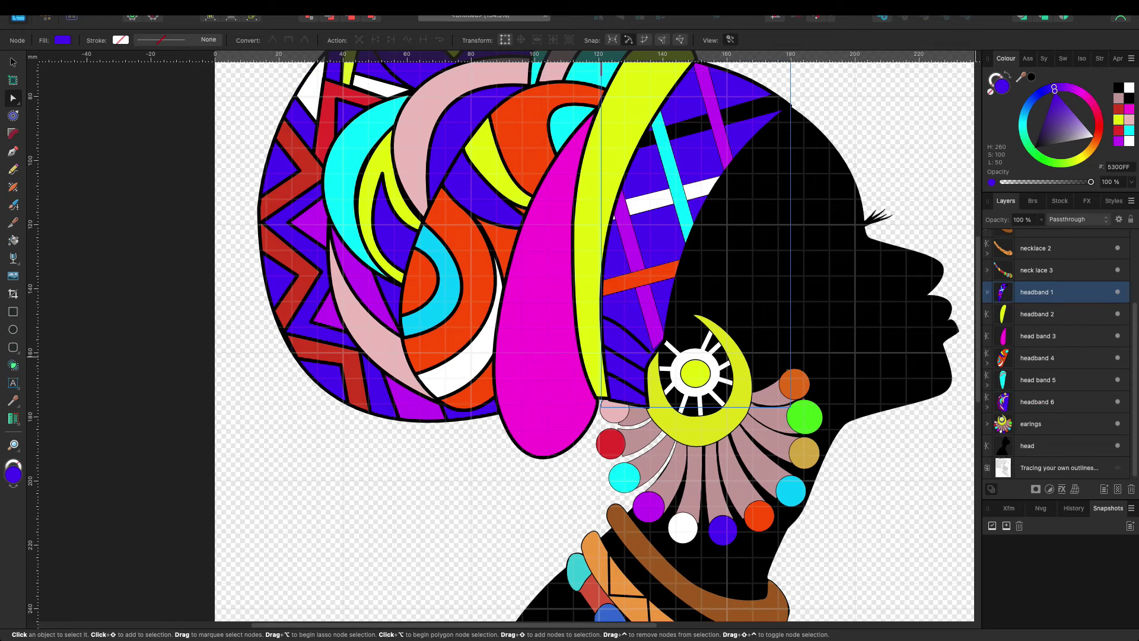
Step: Restack the purple headband 1 so it sits directly above the yellow headband 2
{"action": "left_click_drag", "start_coordinate": [1035, 300], "coordinate": [1035, 413]}
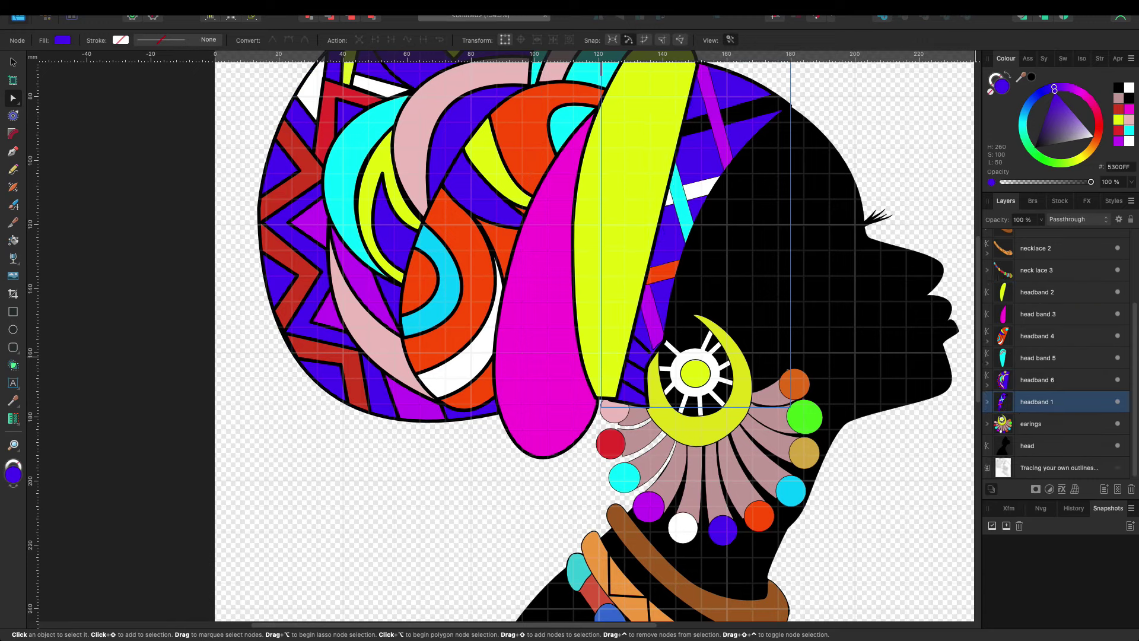
{"action": "left_click_drag", "start_coordinate": [1035, 292], "coordinate": [1035, 413]}
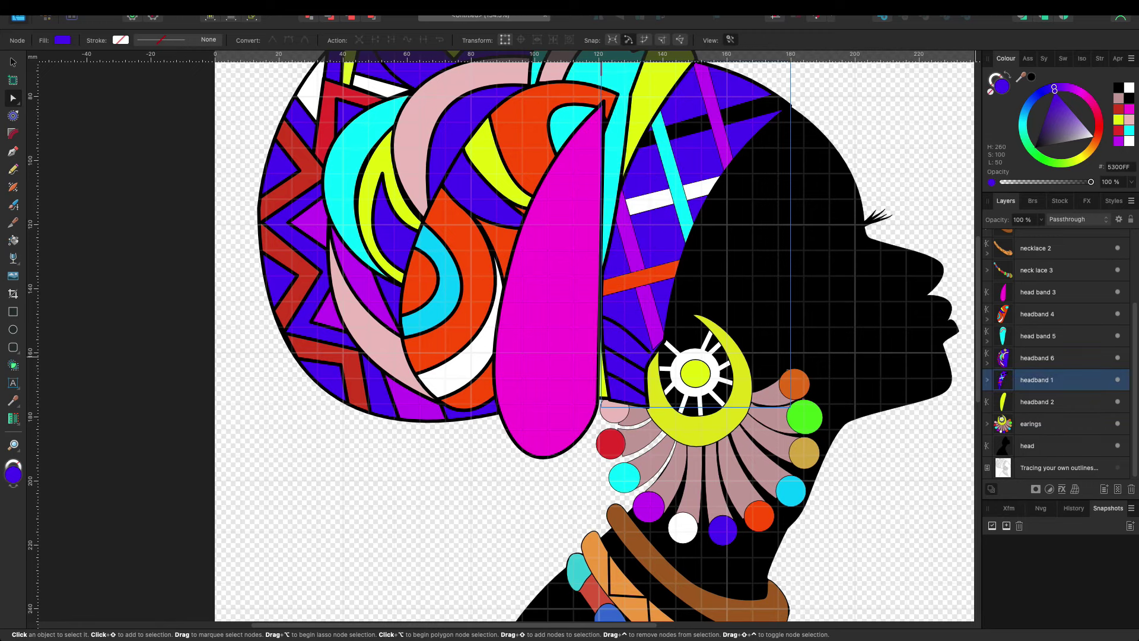
{"action": "key", "text": "ctrl+z"}
{"action": "key", "text": "ctrl+z"}
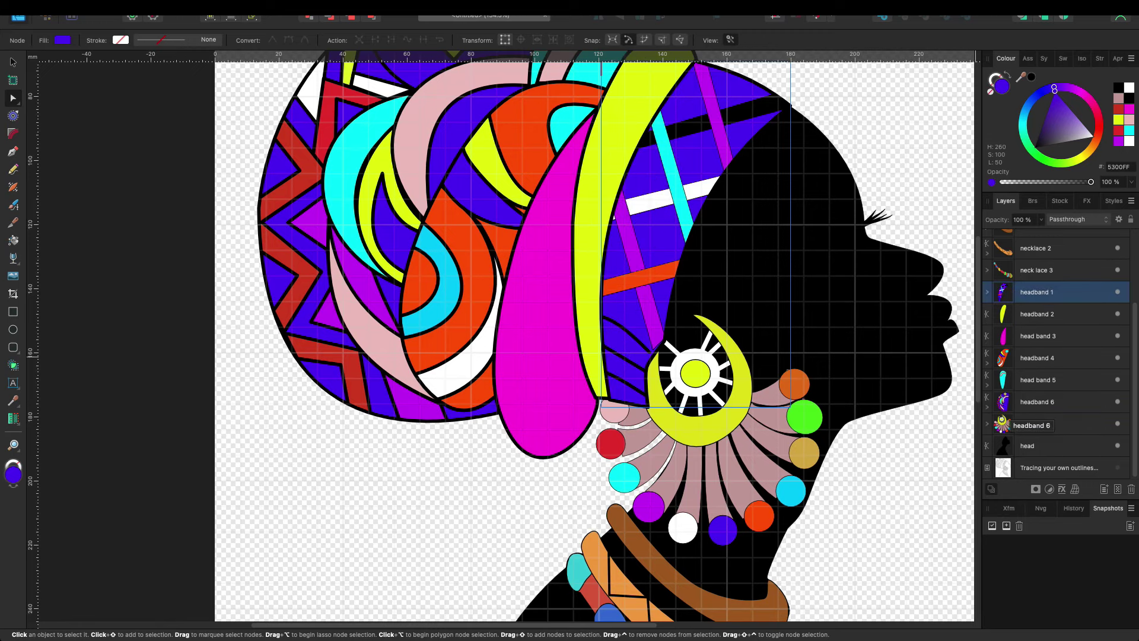
{"action": "left_click", "coordinate": [1036, 314]}
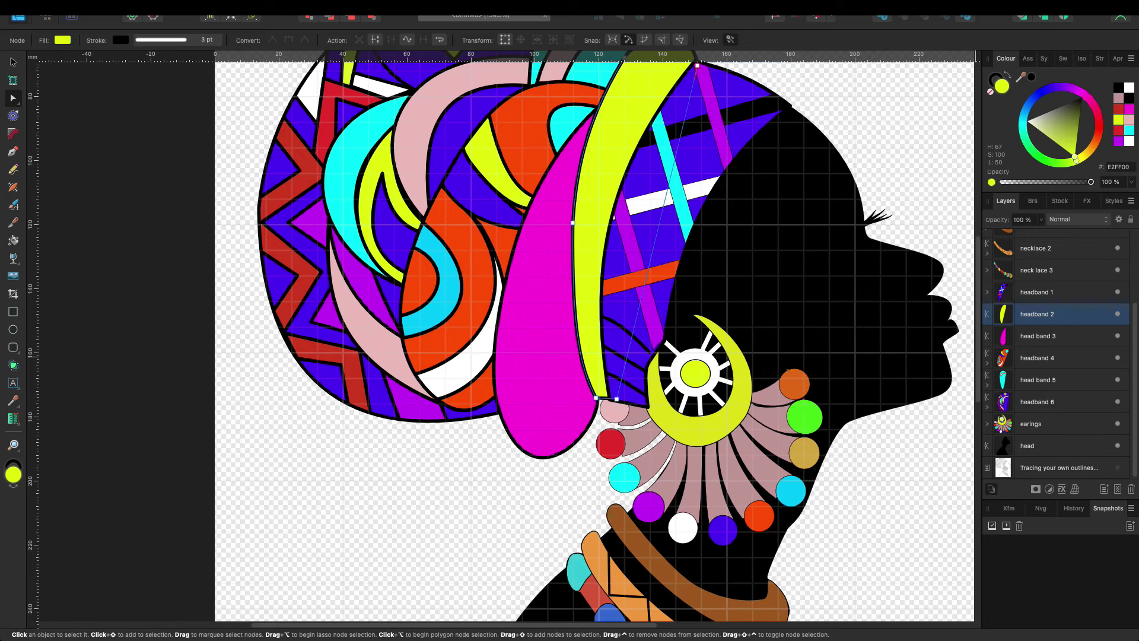
{"action": "left_click", "coordinate": [1035, 401]}
{"action": "left_click", "coordinate": [1036, 292]}
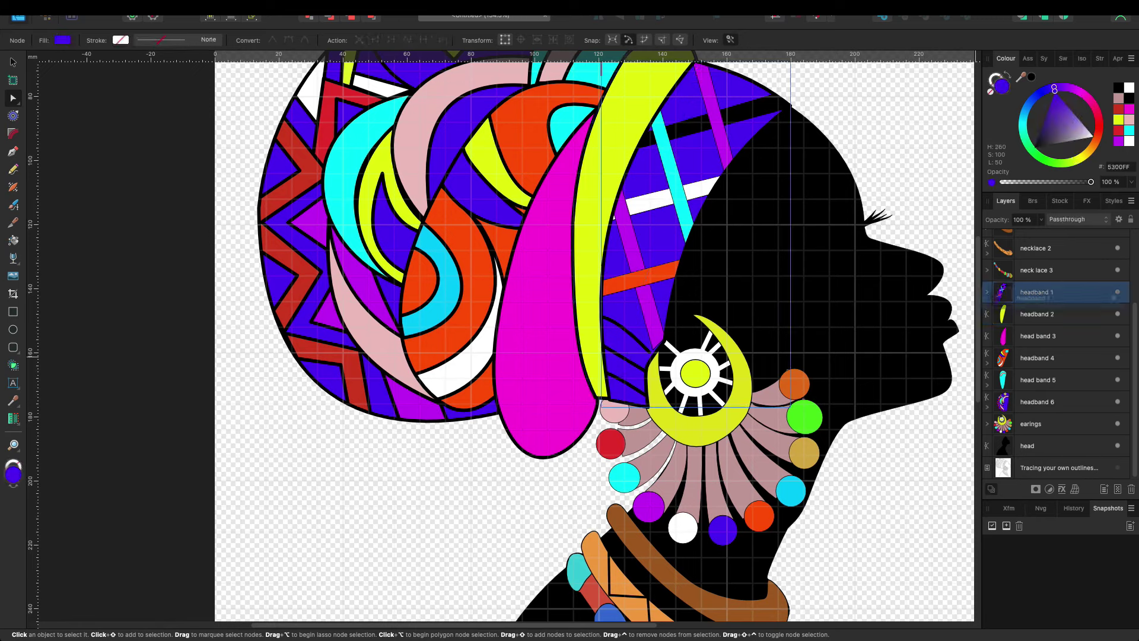
{"action": "left_click_drag", "start_coordinate": [1033, 297], "coordinate": [1036, 320]}
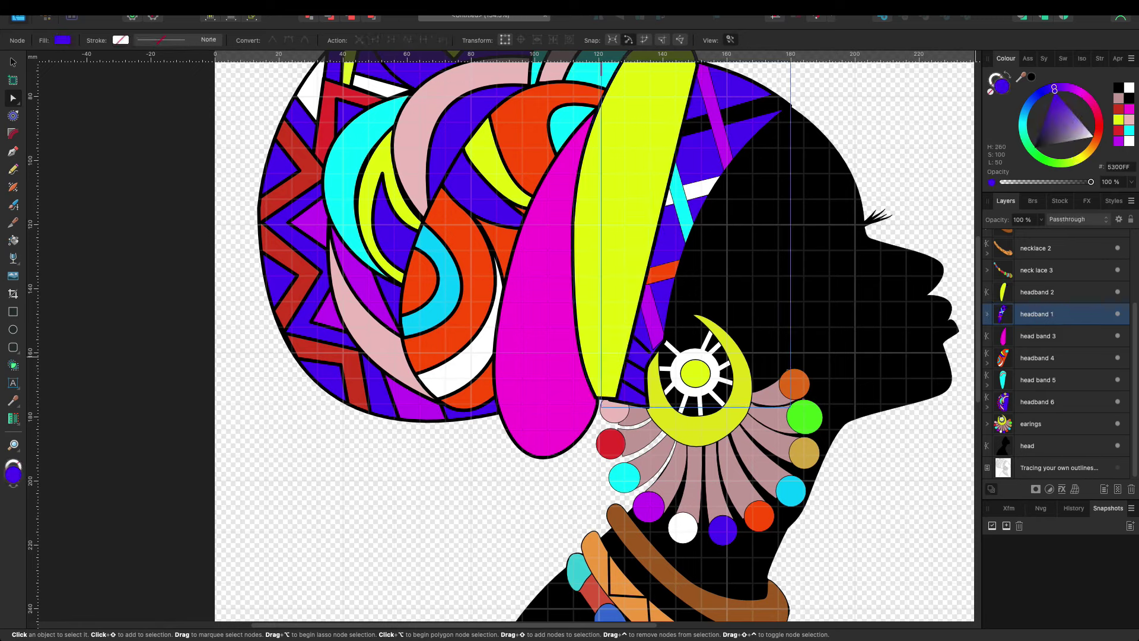
{"action": "key", "text": "ctrl+bracketleft"}
{"action": "key", "text": "ctrl+bracketright"}
{"action": "key", "text": "ctrl+bracketleft"}
{"action": "key", "text": "ctrl+bracketright"}
{"action": "key", "text": "ctrl+bracketright"}
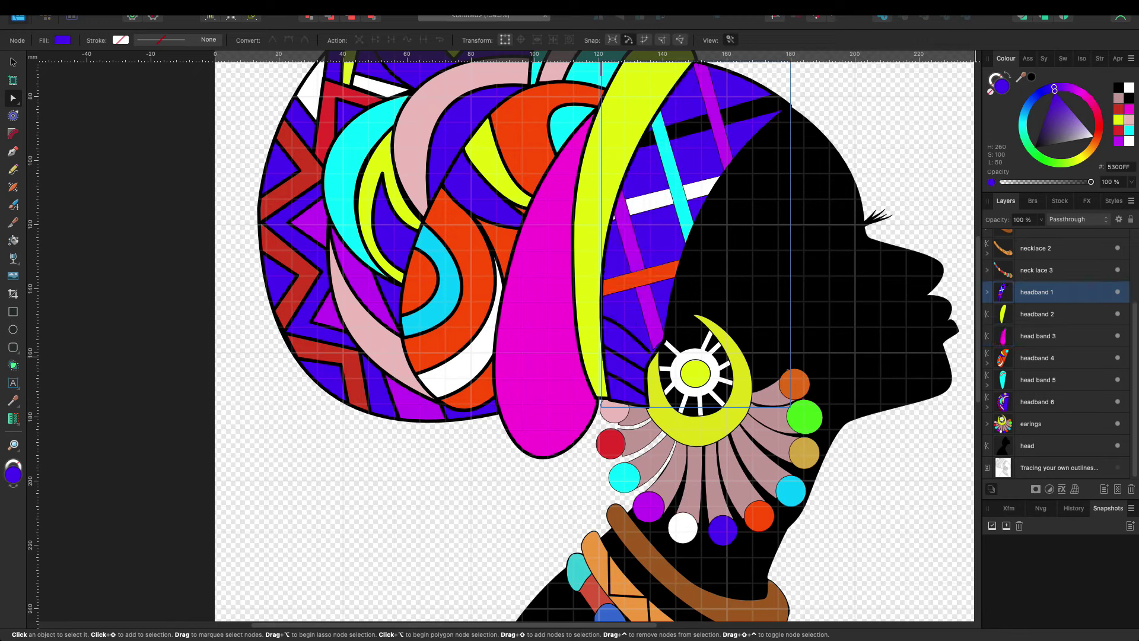
Step: Nudge the yellow headband 2's bottom tip slightly left and down, then deselect
{"action": "left_click", "coordinate": [1038, 379]}
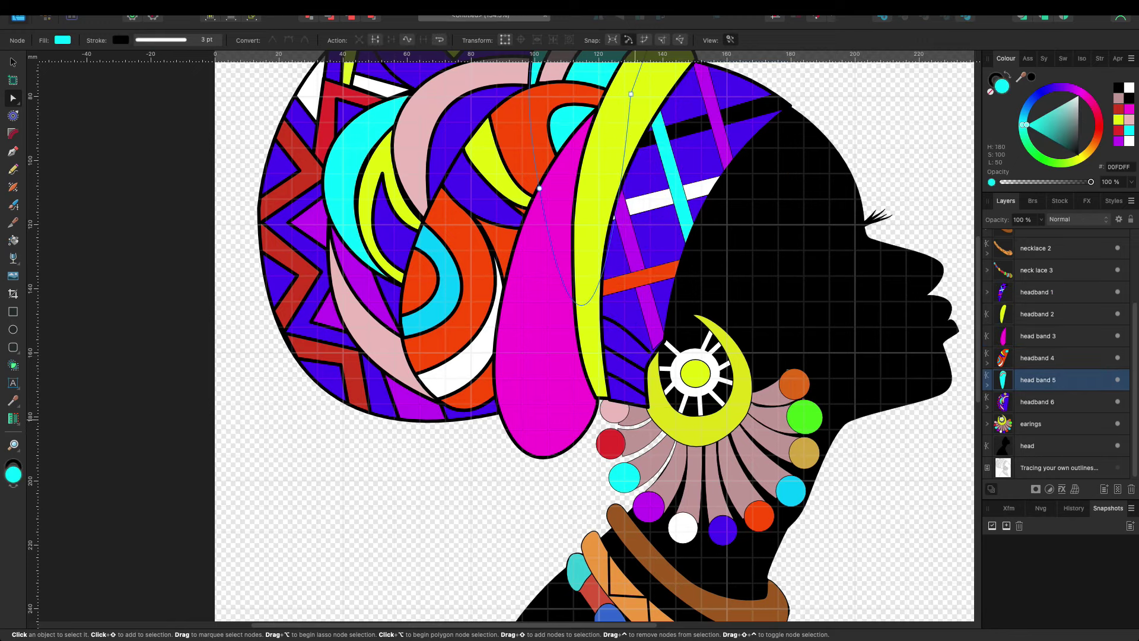
{"action": "left_click", "coordinate": [574, 223]}
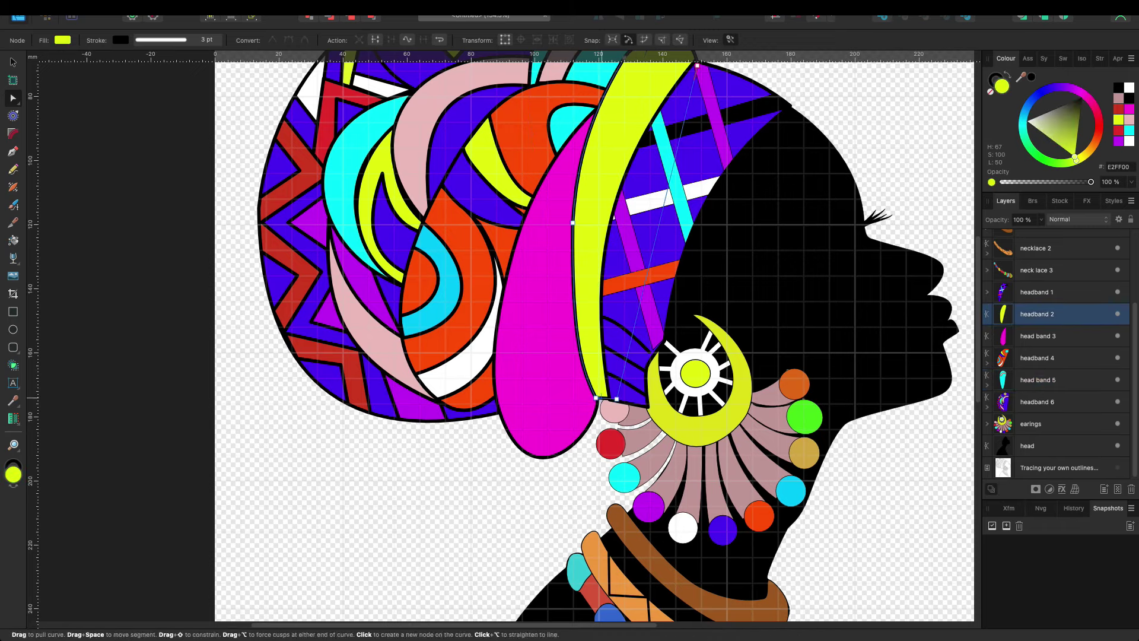
{"action": "left_click_drag", "start_coordinate": [617, 399], "coordinate": [587, 374]}
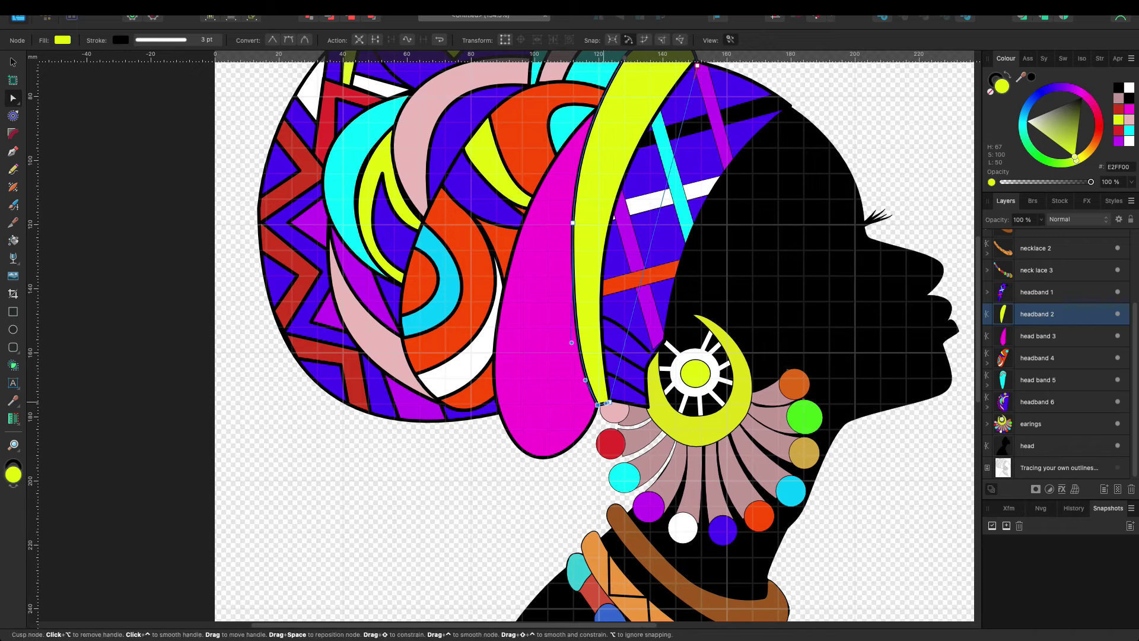
{"action": "key", "text": "Escape"}
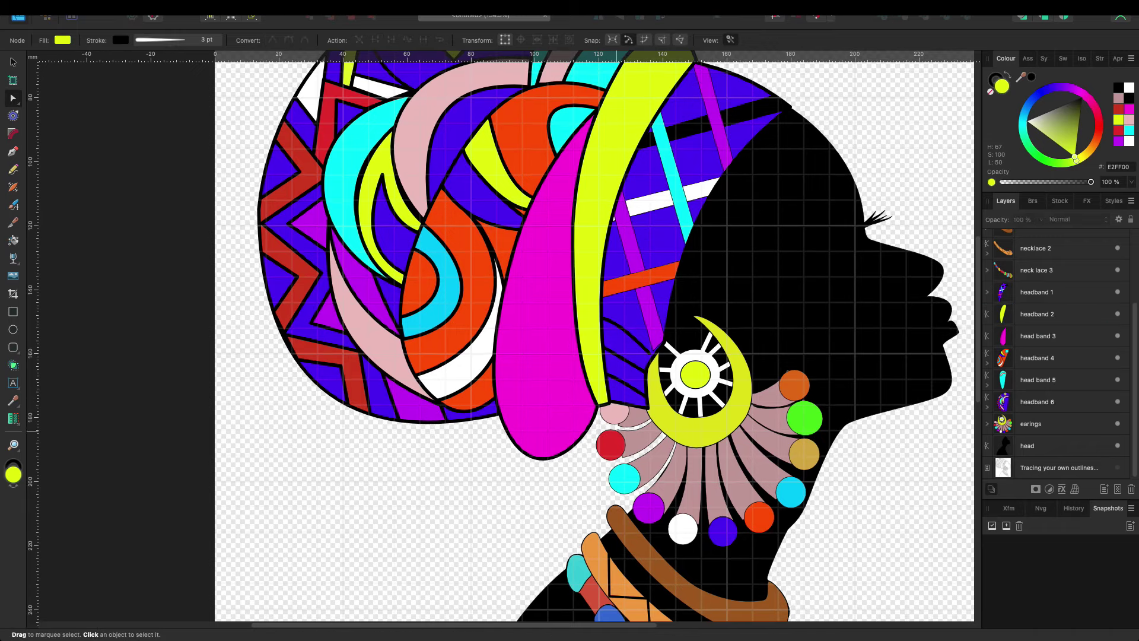
Step: Add a node at headband 1's bottom corner and pull its right-edge nodes upward
{"action": "left_click", "coordinate": [645, 378]}
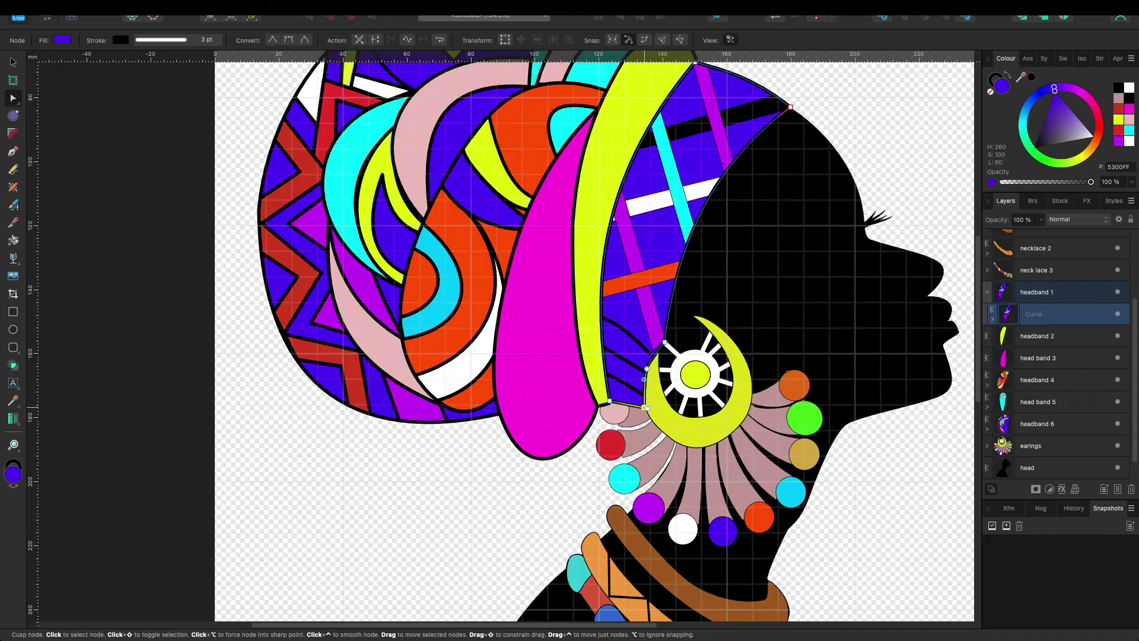
{"action": "scroll", "coordinate": [637, 404], "scroll_direction": "up", "scroll_amount": 3}
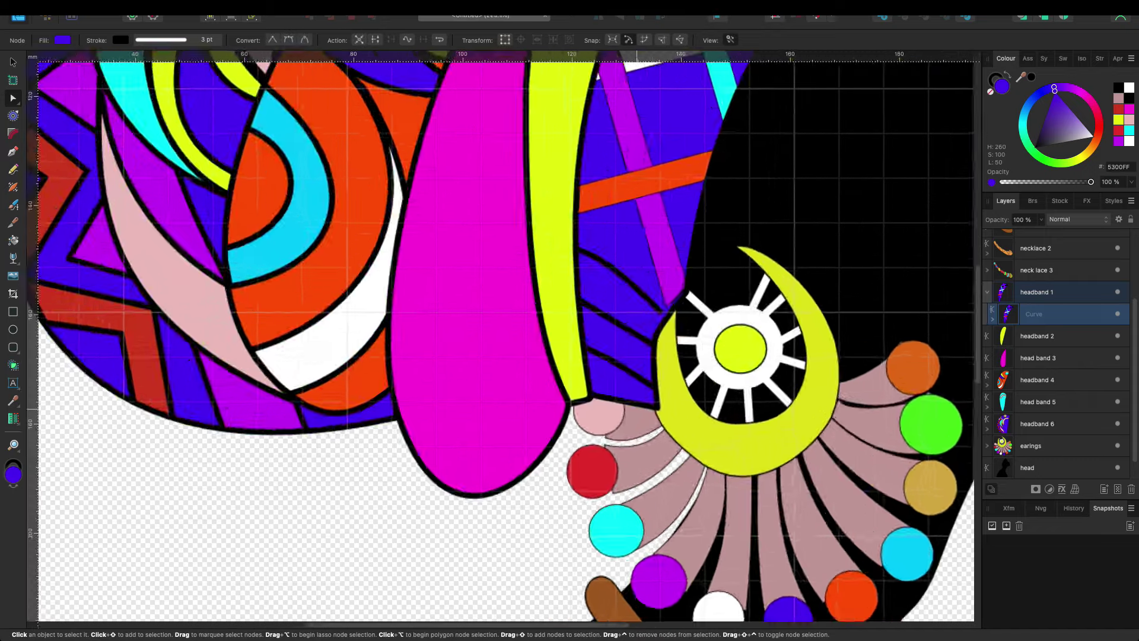
{"action": "scroll", "coordinate": [637, 403], "scroll_direction": "up", "scroll_amount": 3}
{"action": "left_click", "coordinate": [674, 403]}
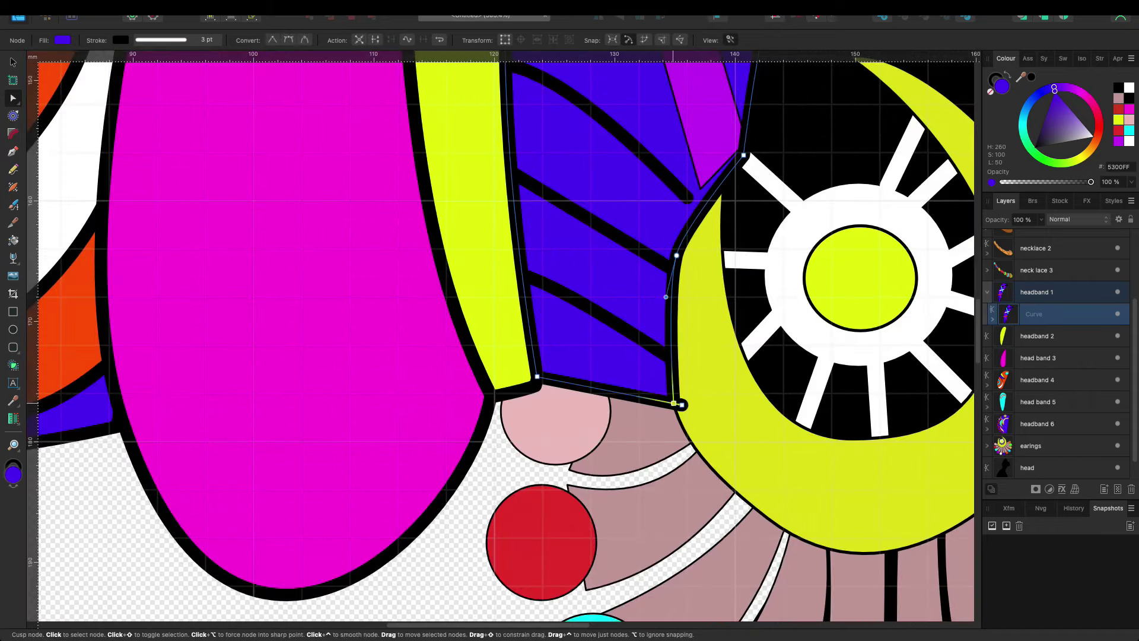
{"action": "left_click_drag", "start_coordinate": [674, 246], "coordinate": [678, 212]}
{"action": "left_click_drag", "start_coordinate": [744, 155], "coordinate": [735, 116]}
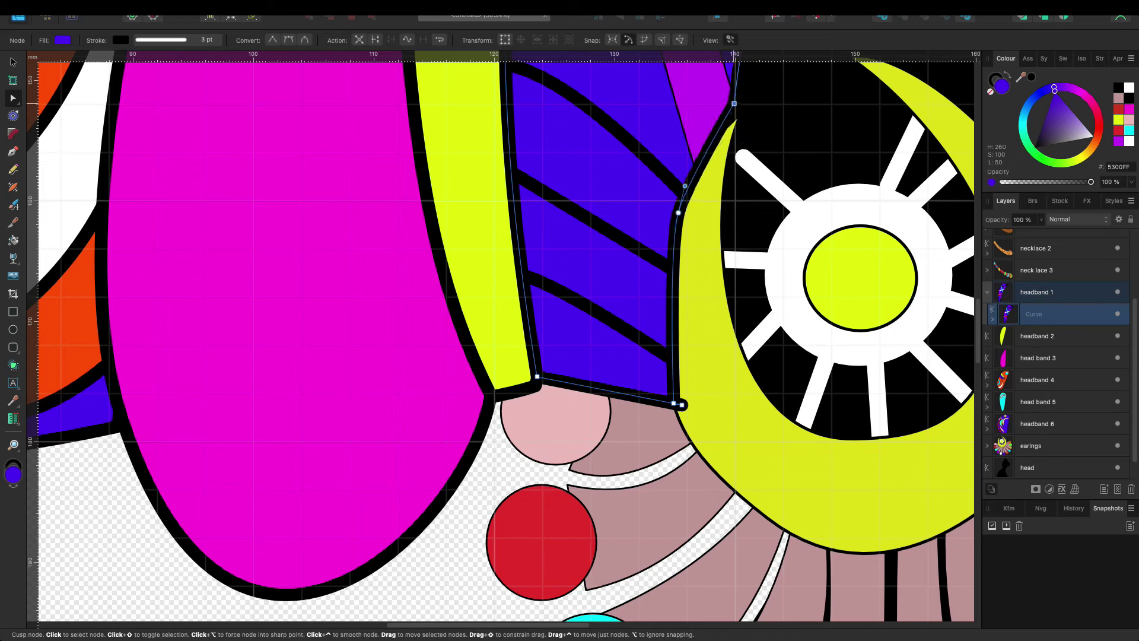
Step: Smooth headband 1's right edge so it curves along the earring crescent
{"action": "left_click_drag", "start_coordinate": [678, 211], "coordinate": [672, 222]}
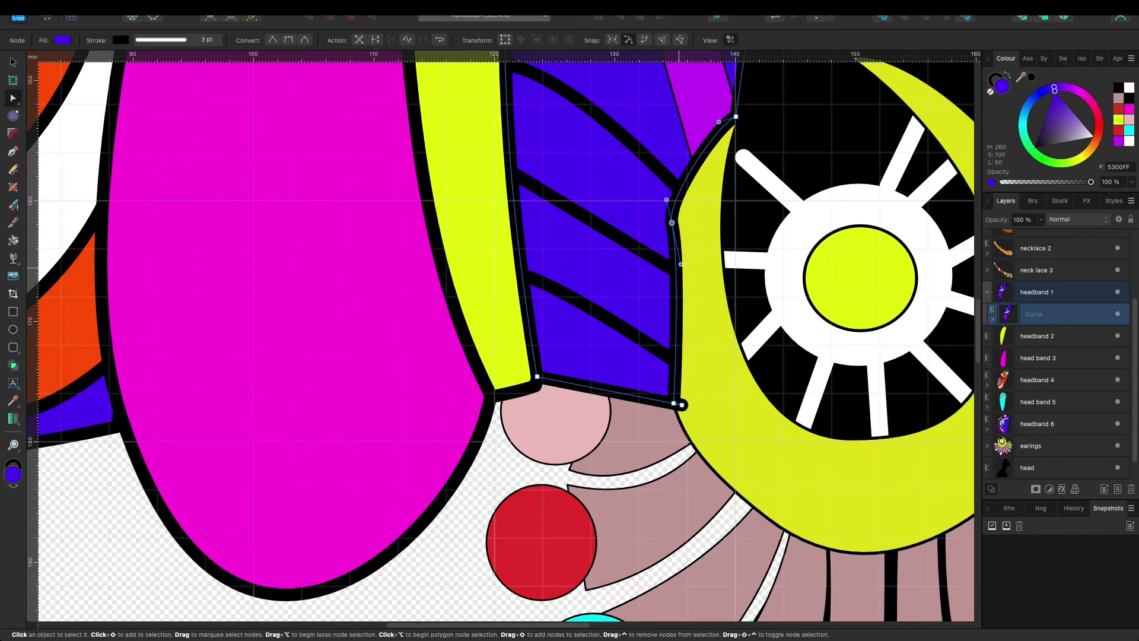
{"action": "left_click", "coordinate": [671, 221]}
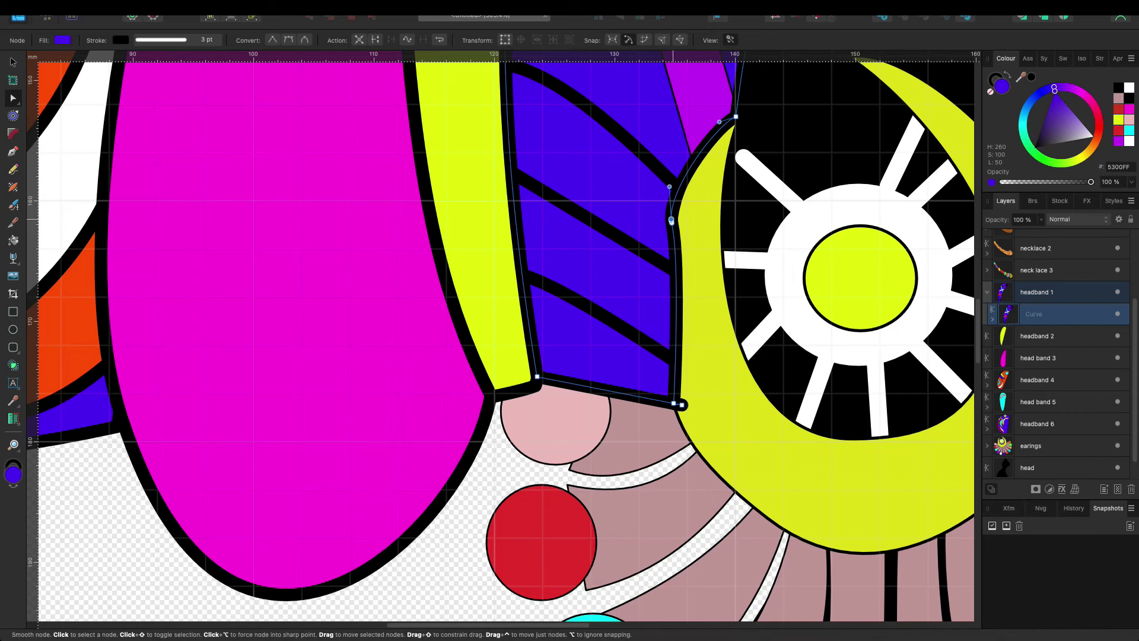
{"action": "mouse_move", "coordinate": [667, 228]}
{"action": "left_mouse_down"}
{"action": "mouse_move", "coordinate": [674, 203]}
{"action": "mouse_move", "coordinate": [667, 250]}
{"action": "left_mouse_up"}
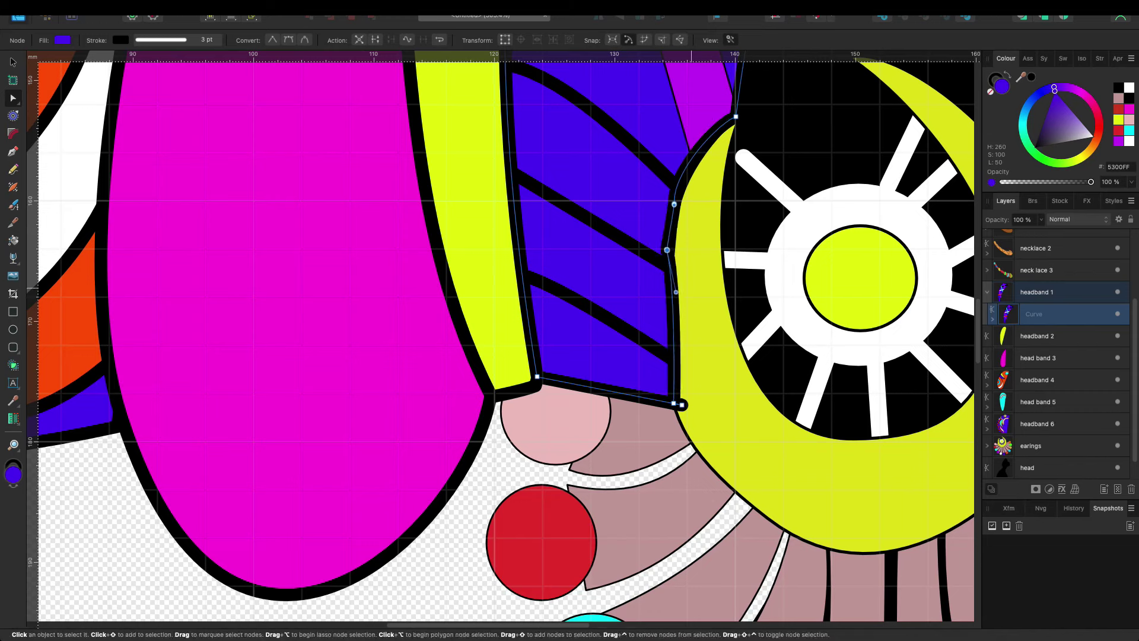
{"action": "mouse_move", "coordinate": [675, 292]}
{"action": "left_mouse_down"}
{"action": "mouse_move", "coordinate": [650, 317]}
{"action": "mouse_move", "coordinate": [655, 331]}
{"action": "left_mouse_up"}
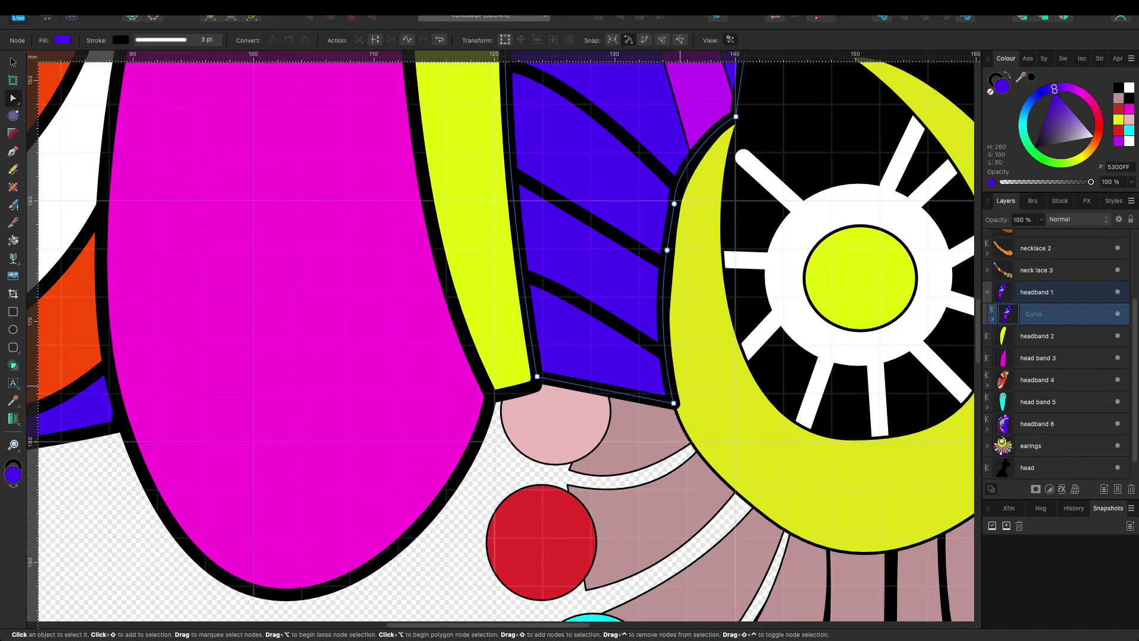
{"action": "left_click_drag", "start_coordinate": [675, 403], "coordinate": [668, 402]}
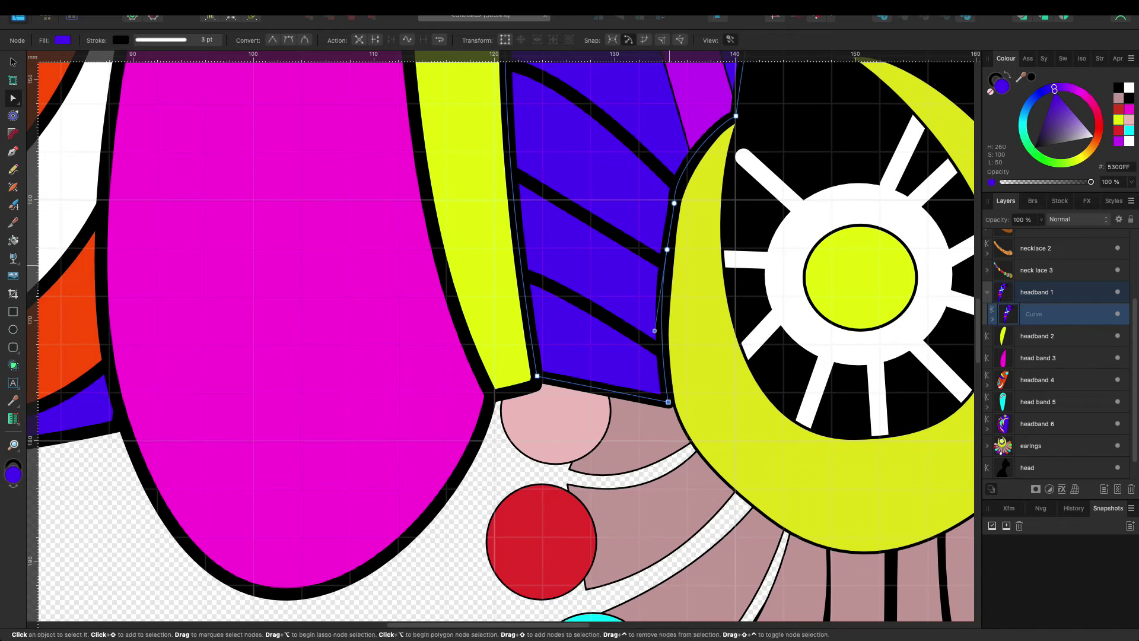
{"action": "left_click_drag", "start_coordinate": [667, 249], "coordinate": [666, 245]}
Step: Give the yellow earring crescent a black outline about 3.5 pt thick
{"action": "left_click", "coordinate": [698, 249]}
{"action": "left_click", "coordinate": [160, 40]}
{"action": "left_click_drag", "start_coordinate": [126, 77], "coordinate": [149, 77]}
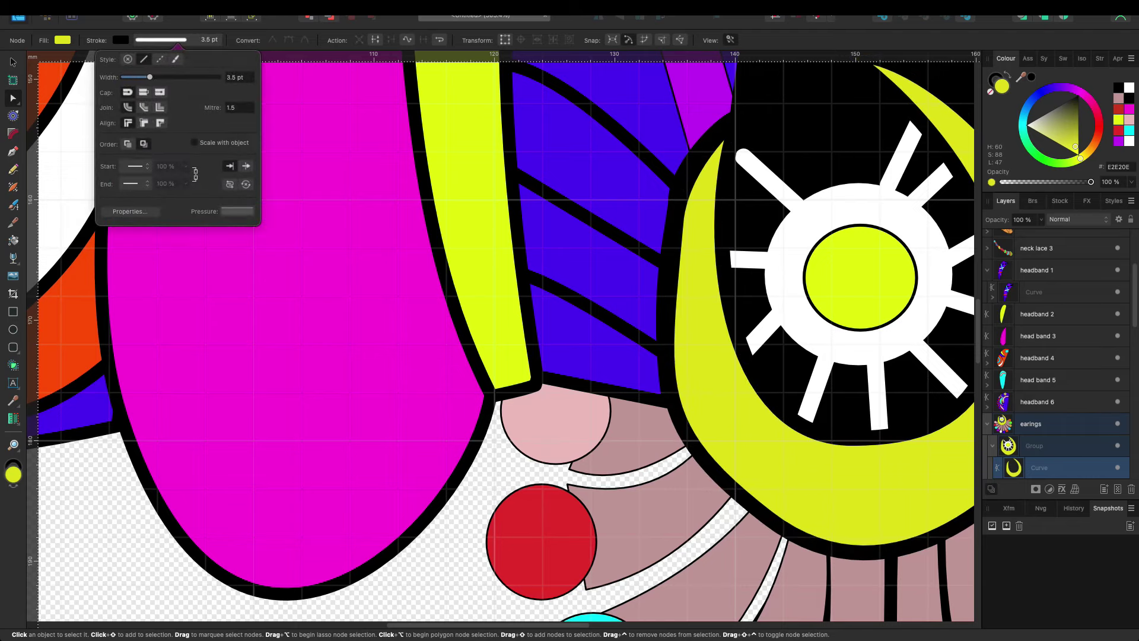
Step: Increase the crescent's outline width to 4 pt
{"action": "left_click_drag", "start_coordinate": [148, 77], "coordinate": [151, 77]}
{"action": "scroll", "coordinate": [502, 338], "scroll_direction": "down", "scroll_amount": 3}
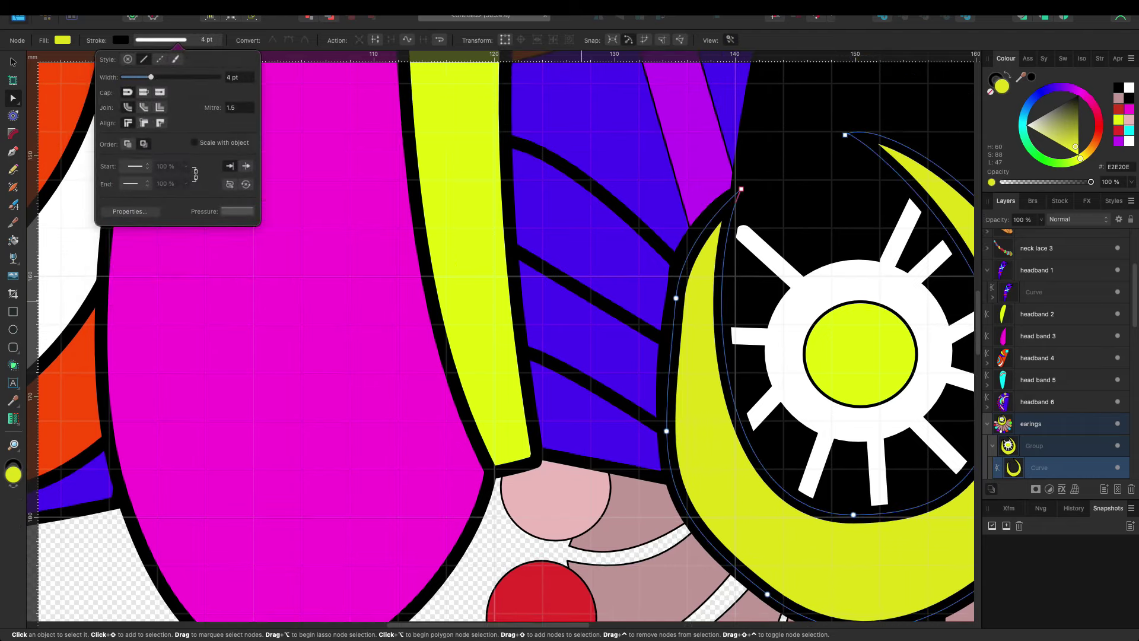
{"action": "scroll", "coordinate": [502, 338], "scroll_direction": "right", "scroll_amount": 3}
{"action": "scroll", "coordinate": [501, 338], "scroll_direction": "down", "scroll_amount": 2}
{"action": "scroll", "coordinate": [505, 339], "scroll_direction": "down", "scroll_amount": 3}
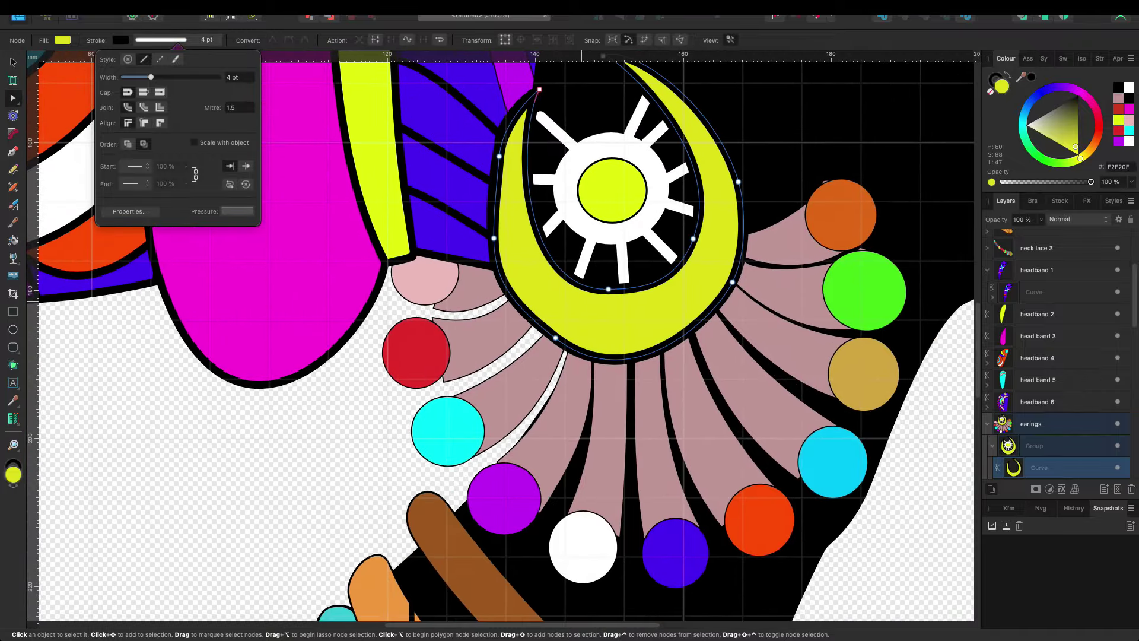
{"action": "scroll", "coordinate": [504, 339], "scroll_direction": "up", "scroll_amount": 1}
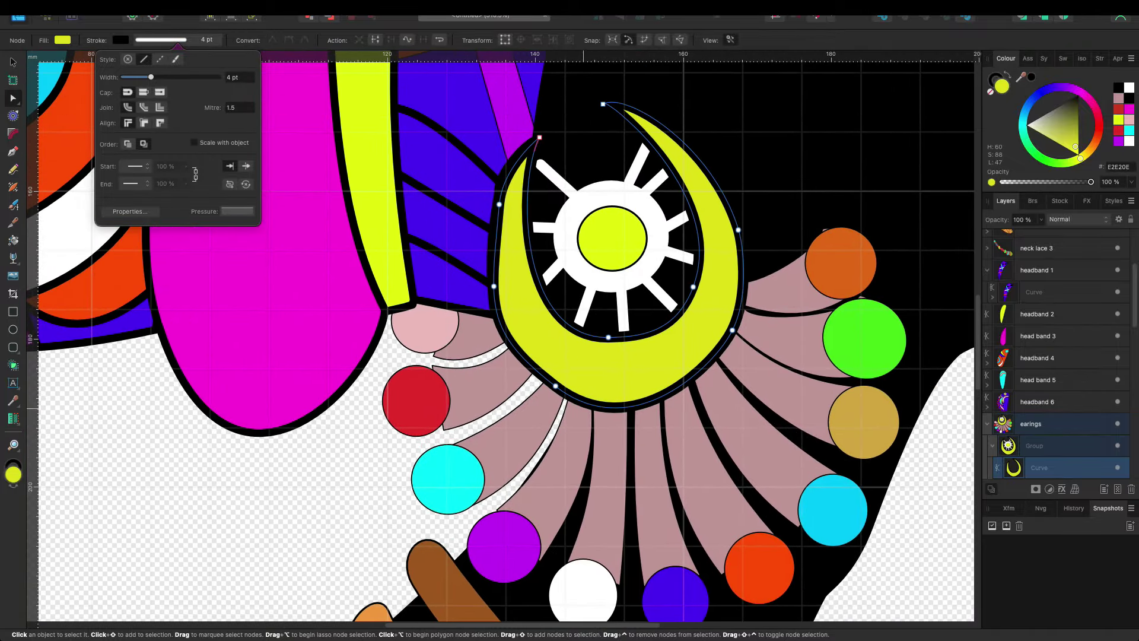
Step: Reshape the crescent's outer and inner curves, giving it a pointed upper tip
{"action": "left_click", "coordinate": [499, 204]}
{"action": "left_click_drag", "start_coordinate": [492, 236], "coordinate": [488, 293]}
{"action": "left_click", "coordinate": [494, 287]}
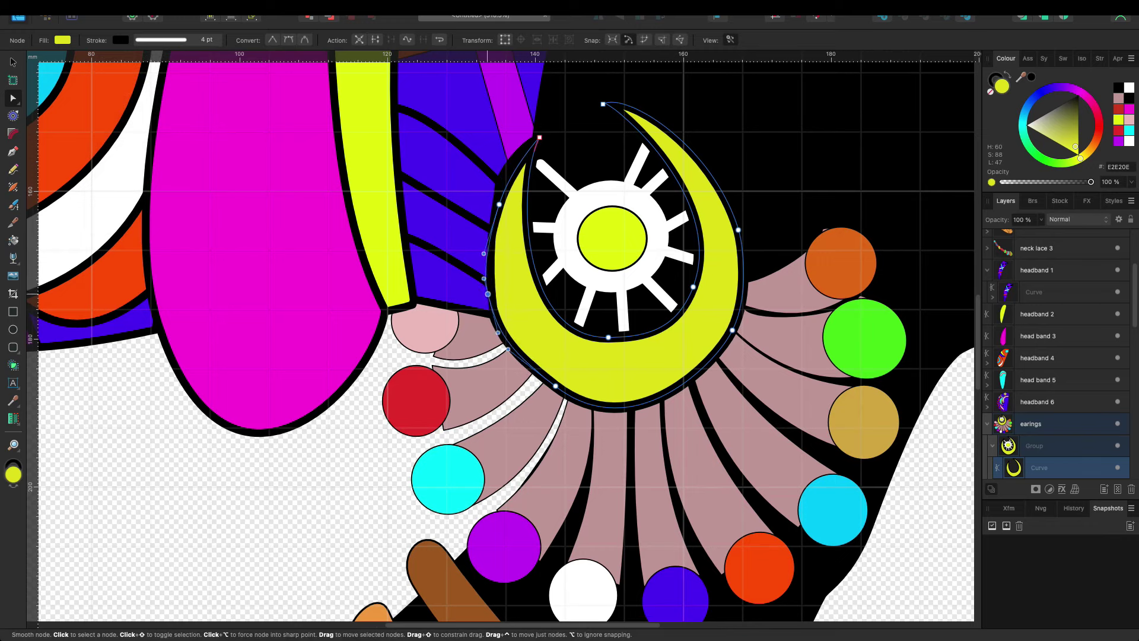
{"action": "left_click_drag", "start_coordinate": [556, 385], "coordinate": [552, 394]}
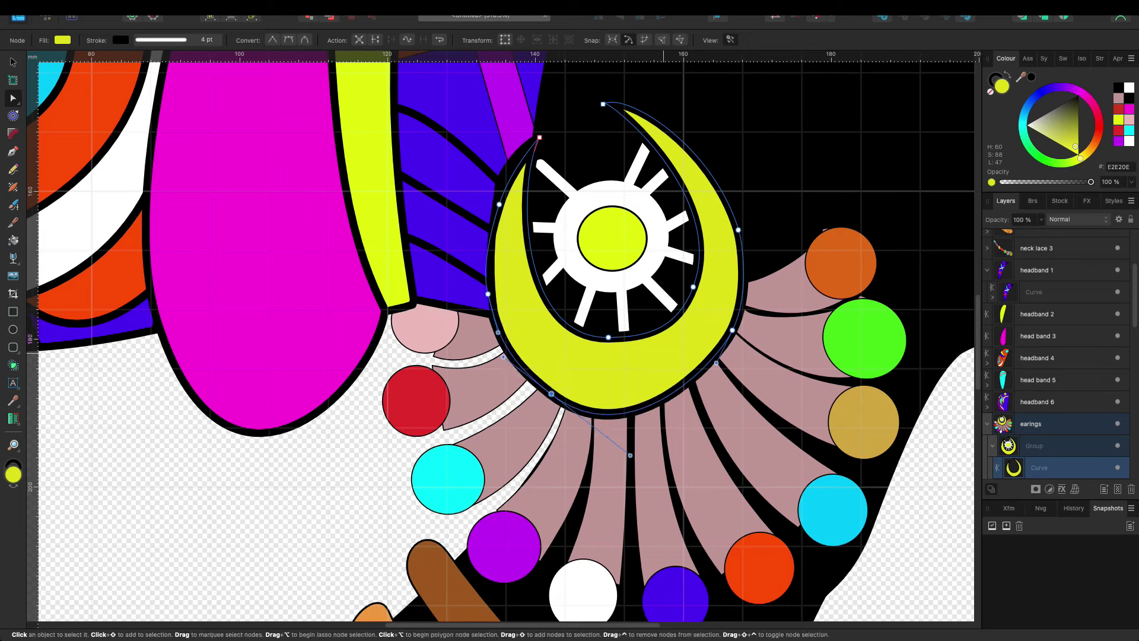
{"action": "left_click_drag", "start_coordinate": [733, 330], "coordinate": [736, 328]}
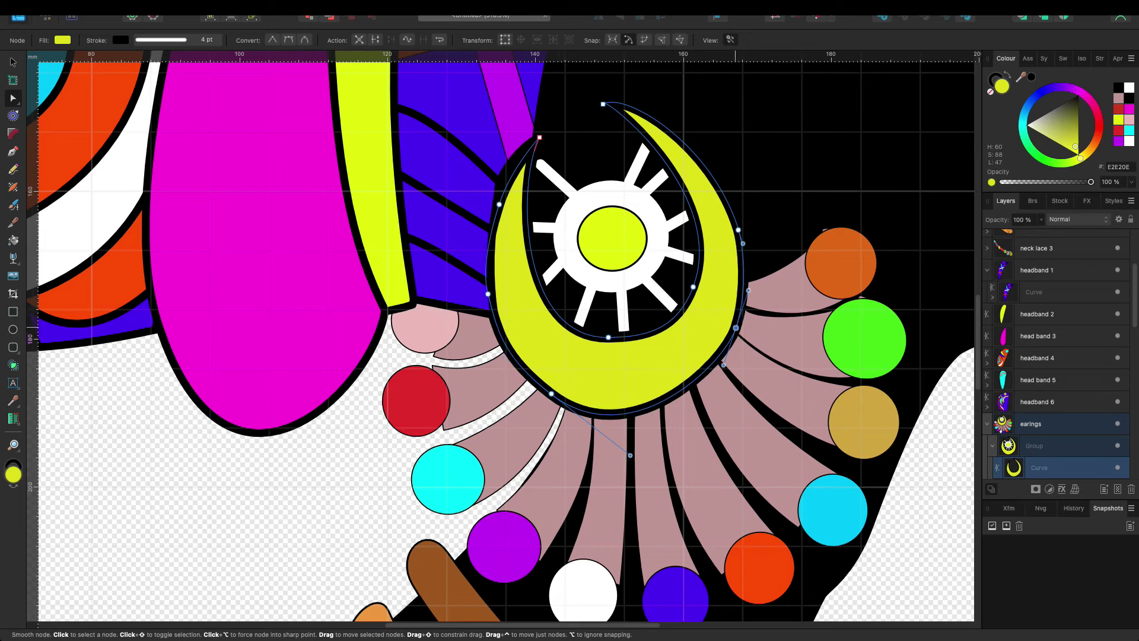
{"action": "left_click_drag", "start_coordinate": [540, 137], "coordinate": [546, 110]}
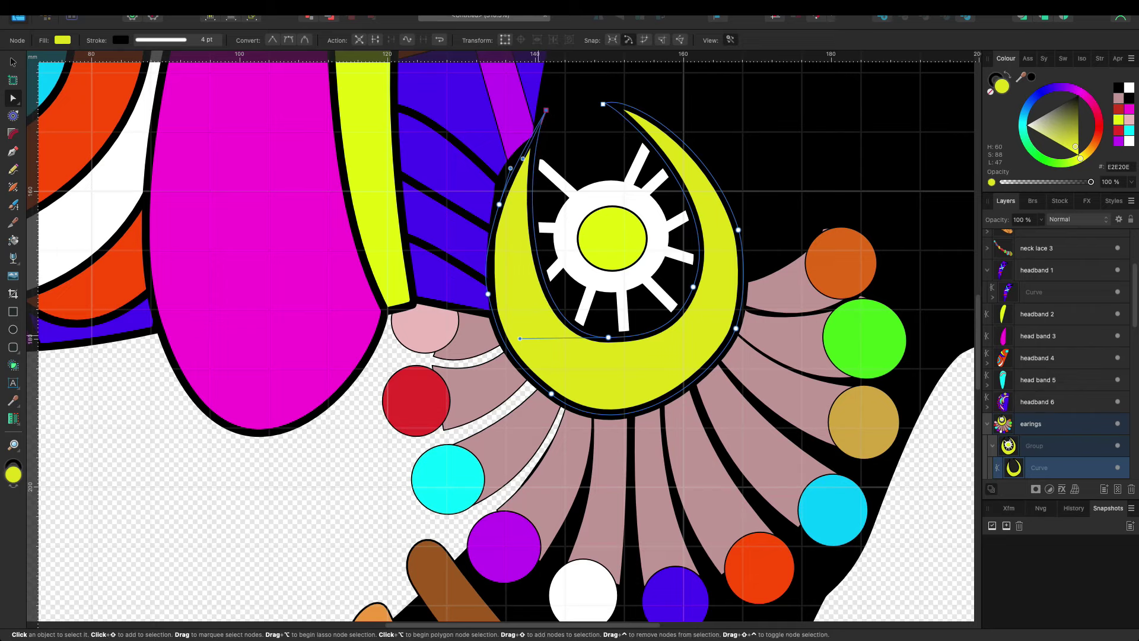
{"action": "mouse_move", "coordinate": [520, 338]}
{"action": "left_mouse_down"}
{"action": "mouse_move", "coordinate": [508, 352]}
{"action": "mouse_move", "coordinate": [564, 515]}
{"action": "mouse_move", "coordinate": [524, 399]}
{"action": "left_mouse_up"}
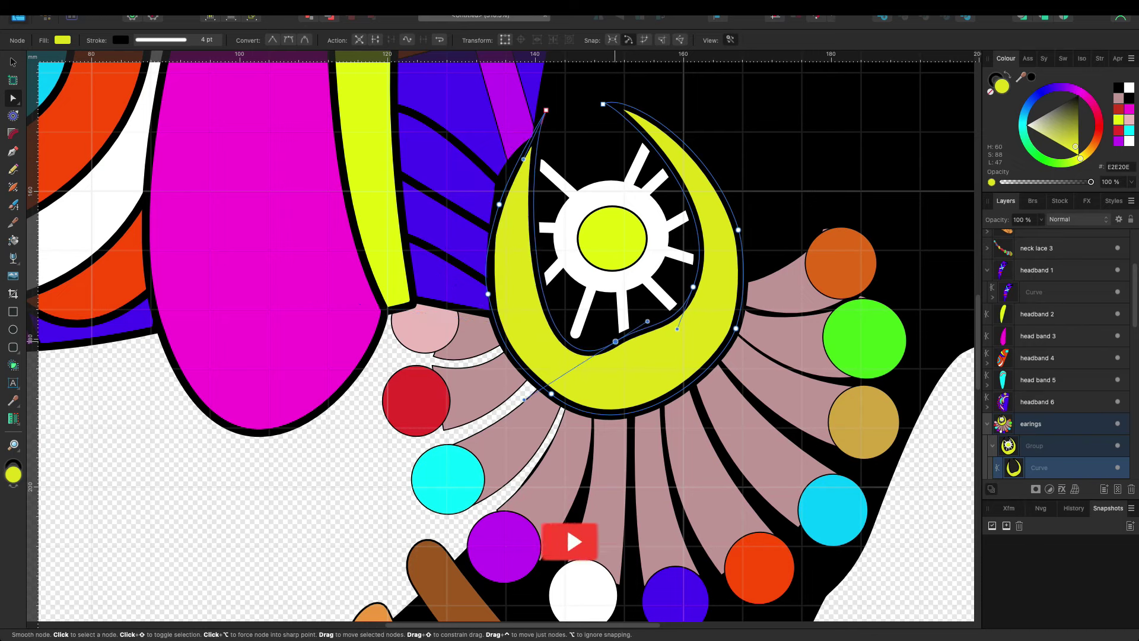
{"action": "left_click_drag", "start_coordinate": [524, 399], "coordinate": [490, 319]}
{"action": "left_click_drag", "start_coordinate": [607, 336], "coordinate": [604, 337]}
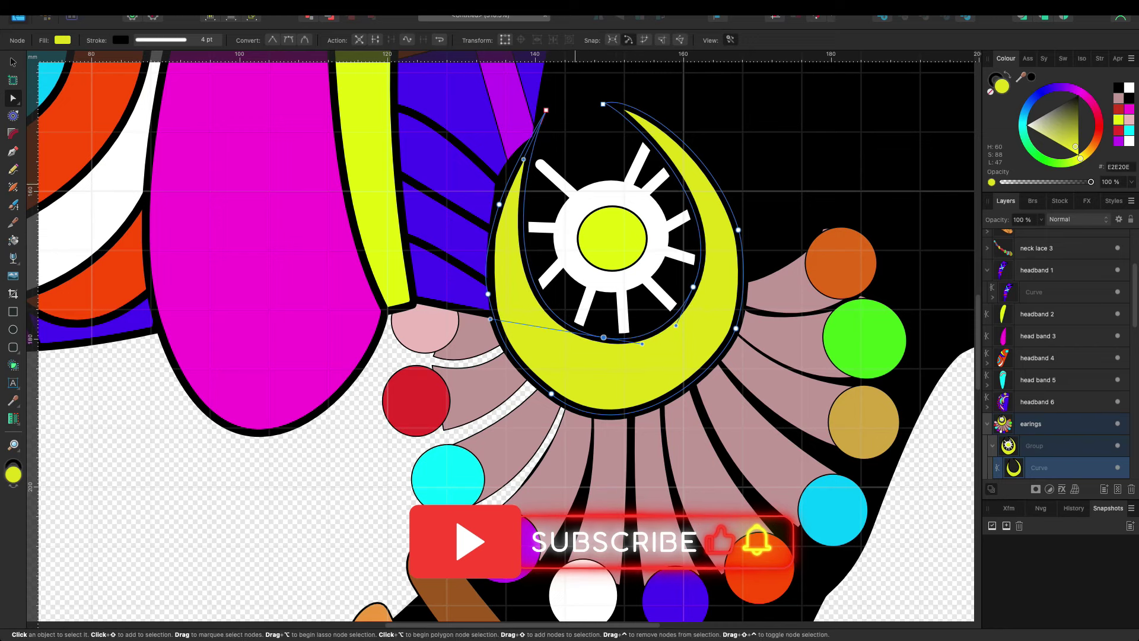
{"action": "left_click_drag", "start_coordinate": [546, 110], "coordinate": [562, 102]}
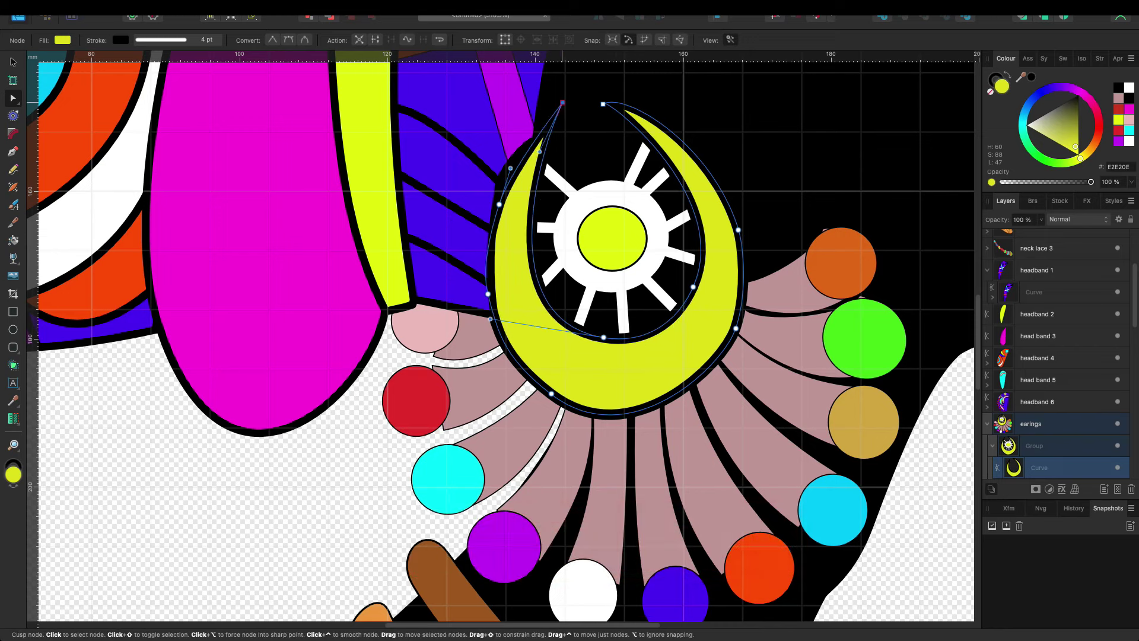
Step: Refine the curve handles of headband 1's edge beside the crescent
{"action": "left_click", "coordinate": [501, 195]}
{"action": "left_click_drag", "start_coordinate": [502, 176], "coordinate": [511, 160]}
{"action": "left_click_drag", "start_coordinate": [494, 220], "coordinate": [476, 269]}
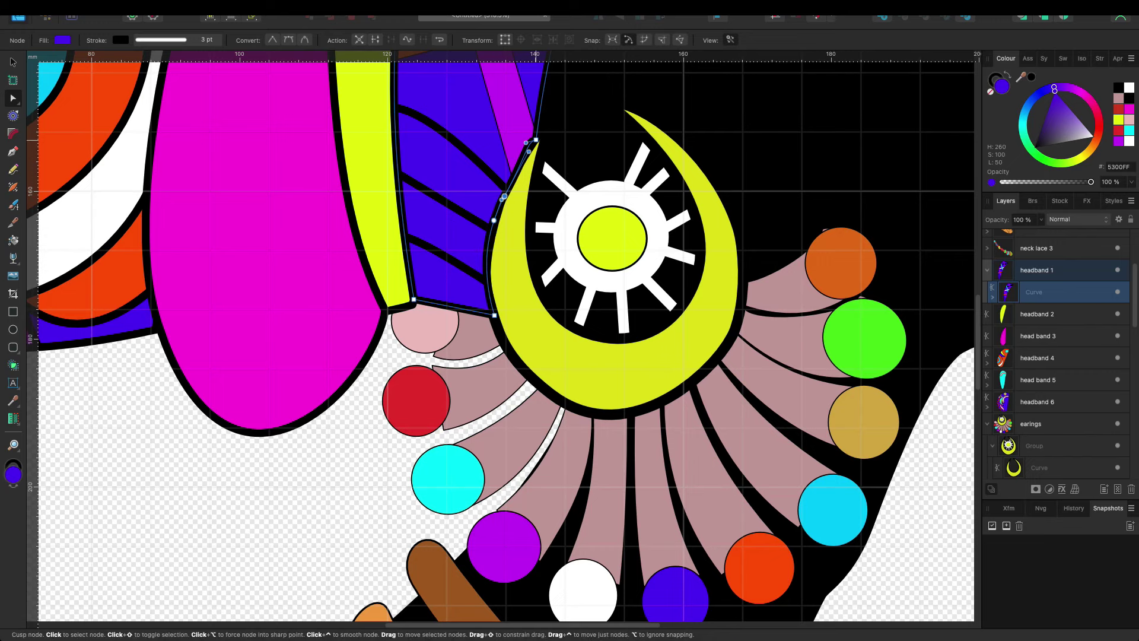
{"action": "left_click", "coordinate": [535, 140]}
{"action": "left_click", "coordinate": [659, 178]}
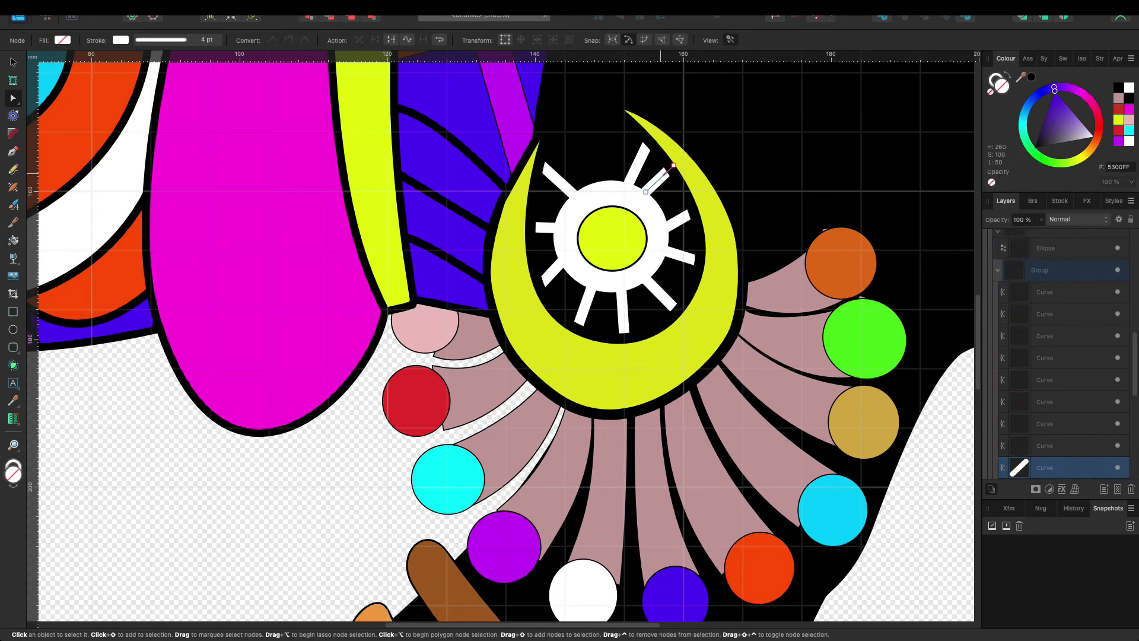
{"action": "left_click", "coordinate": [730, 302]}
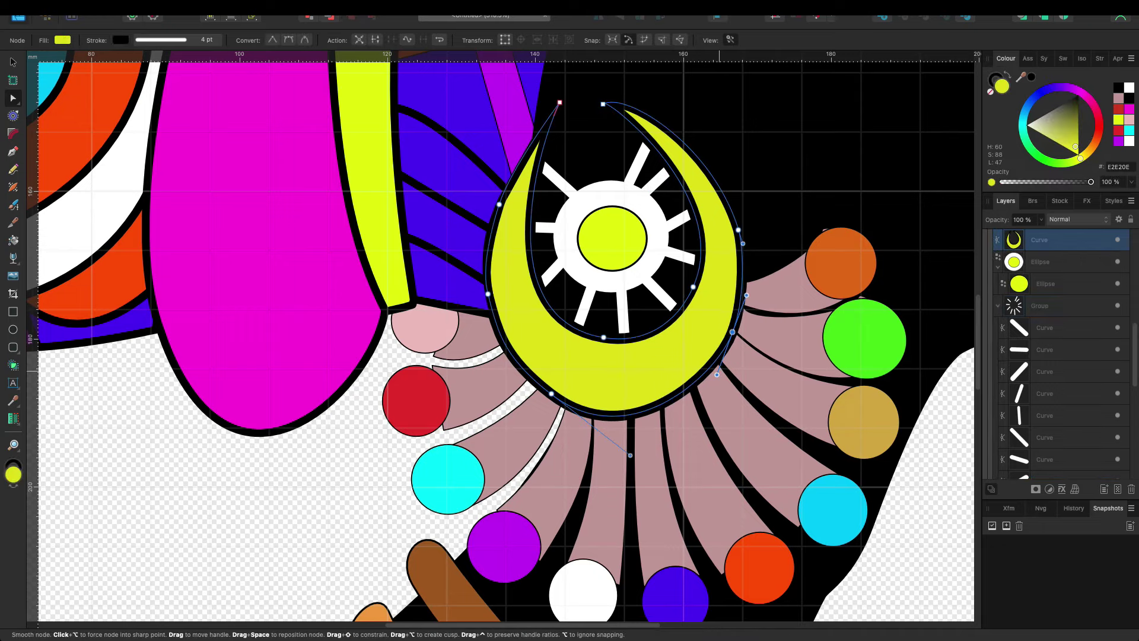
{"action": "left_click", "coordinate": [749, 279]}
{"action": "scroll", "coordinate": [760, 194], "scroll_direction": "down", "scroll_amount": 2}
Step: Stretch the red collar bead taller and widen the blue bead slightly
{"action": "scroll", "coordinate": [759, 193], "scroll_direction": "down", "scroll_amount": 2}
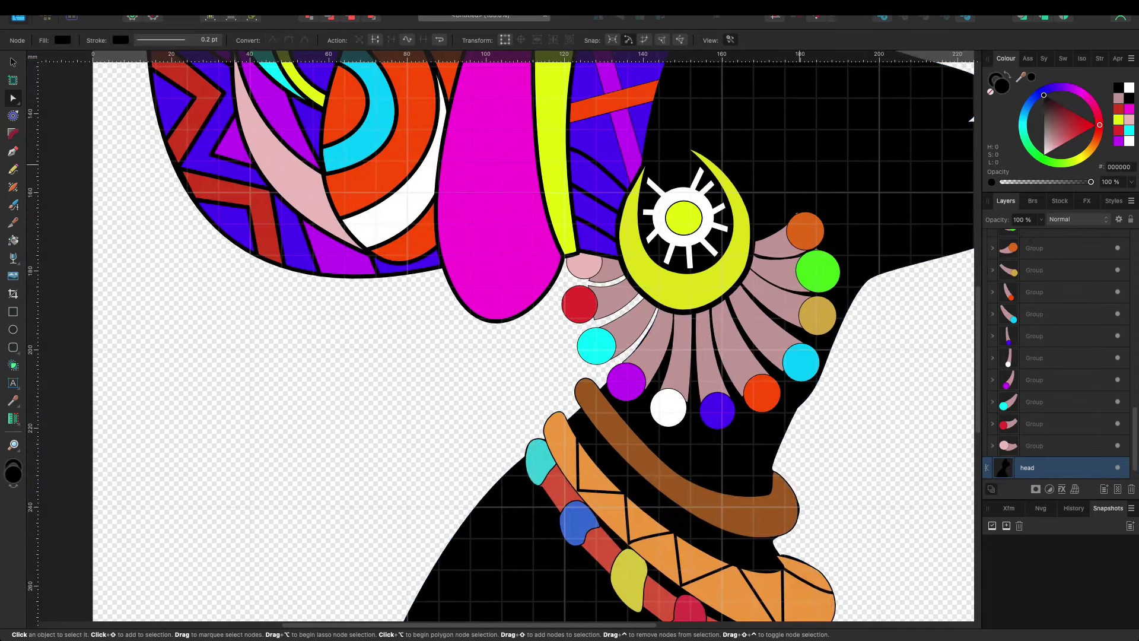
{"action": "left_click", "coordinate": [580, 304]}
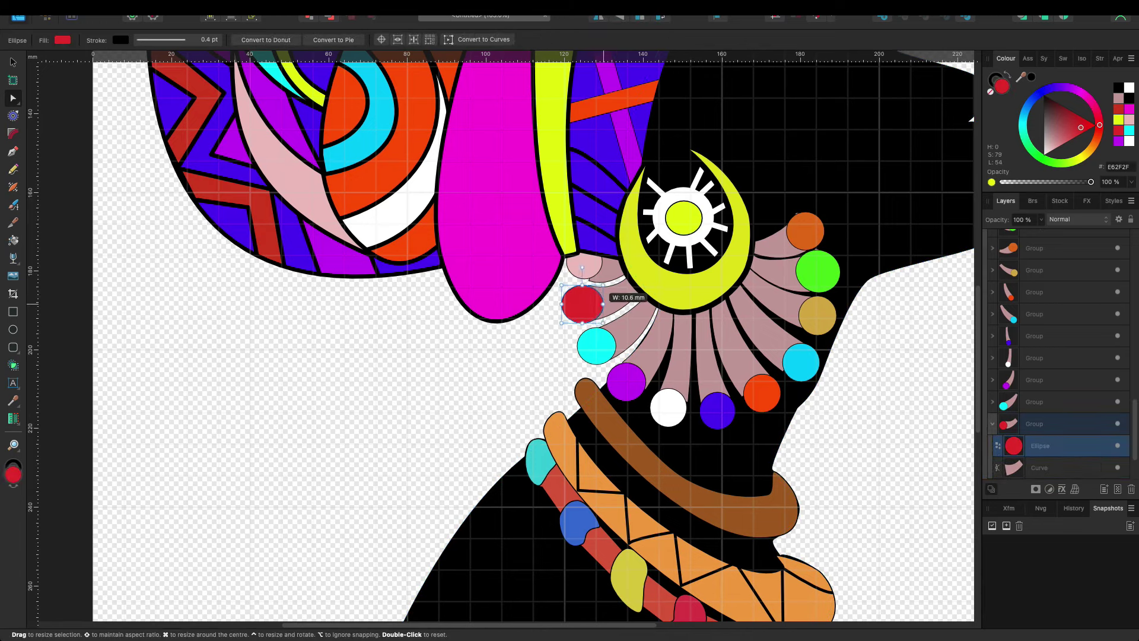
{"action": "left_click_drag", "start_coordinate": [583, 285], "coordinate": [582, 282]}
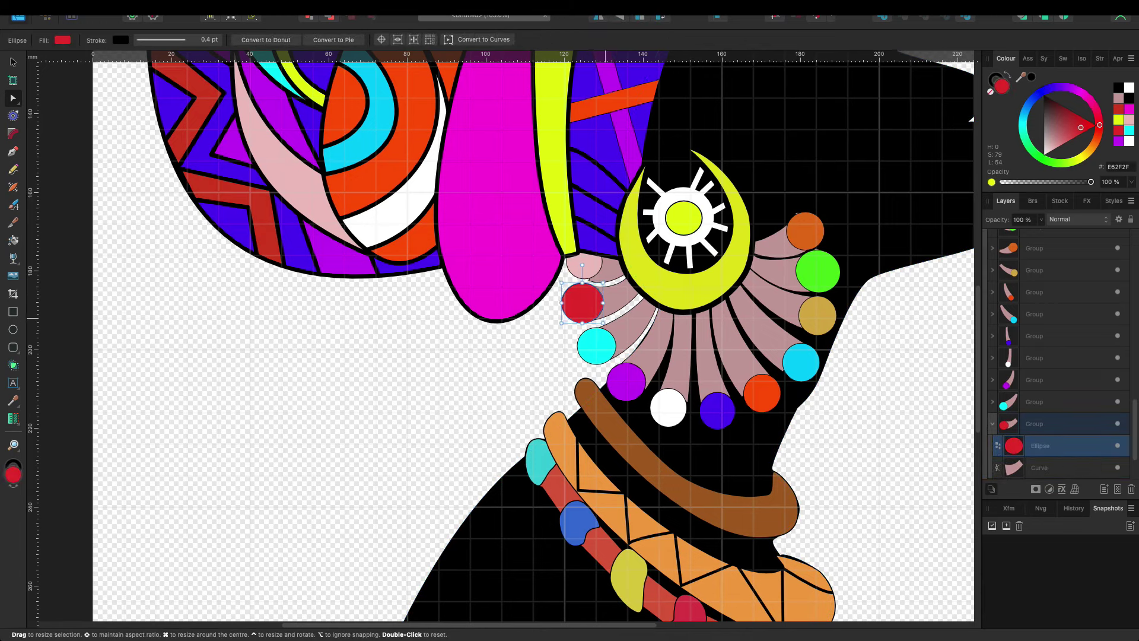
{"action": "left_click", "coordinate": [596, 345]}
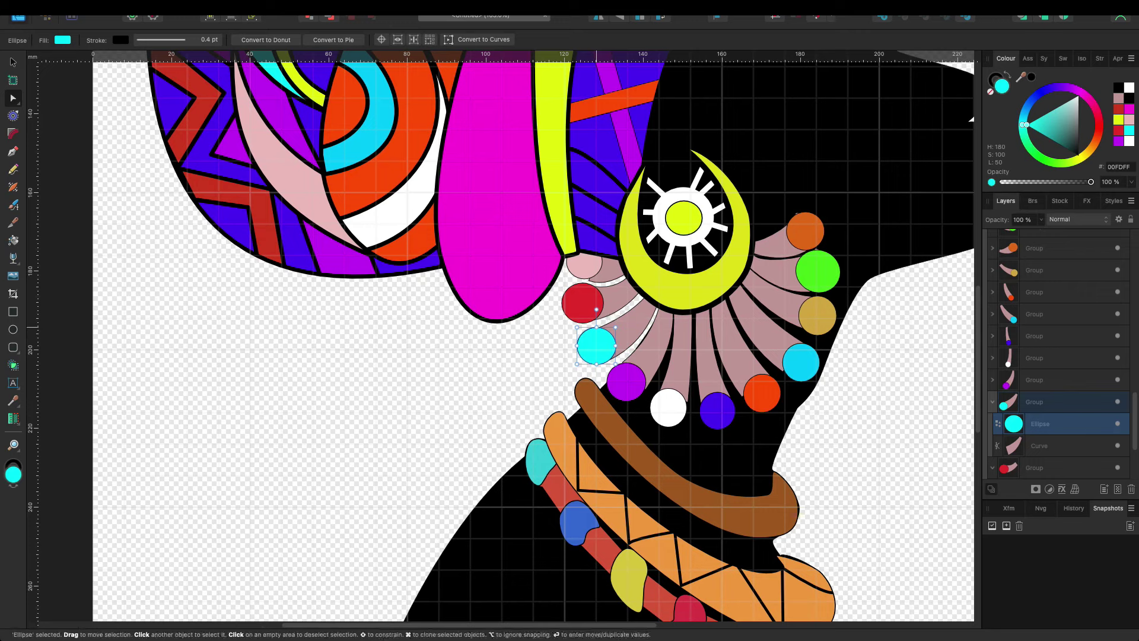
{"action": "left_click", "coordinate": [669, 408]}
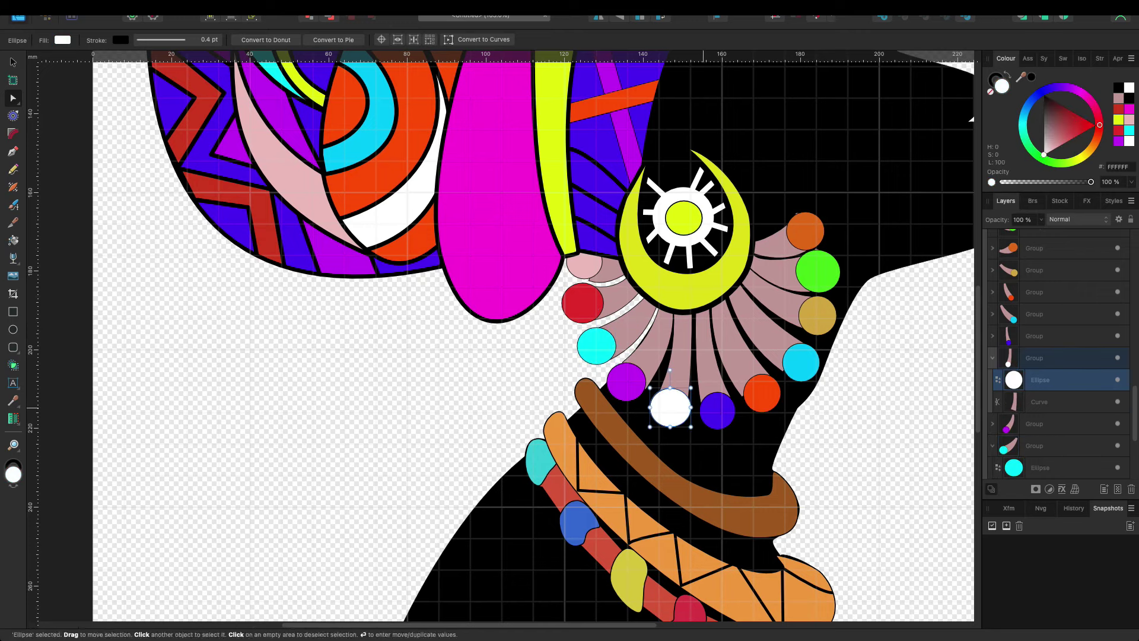
{"action": "left_click", "coordinate": [717, 409]}
{"action": "left_click_drag", "start_coordinate": [736, 411], "coordinate": [739, 410]}
Step: Make the right cyan bead taller and widen the gold bead to 11.4 mm
{"action": "left_click", "coordinate": [805, 356]}
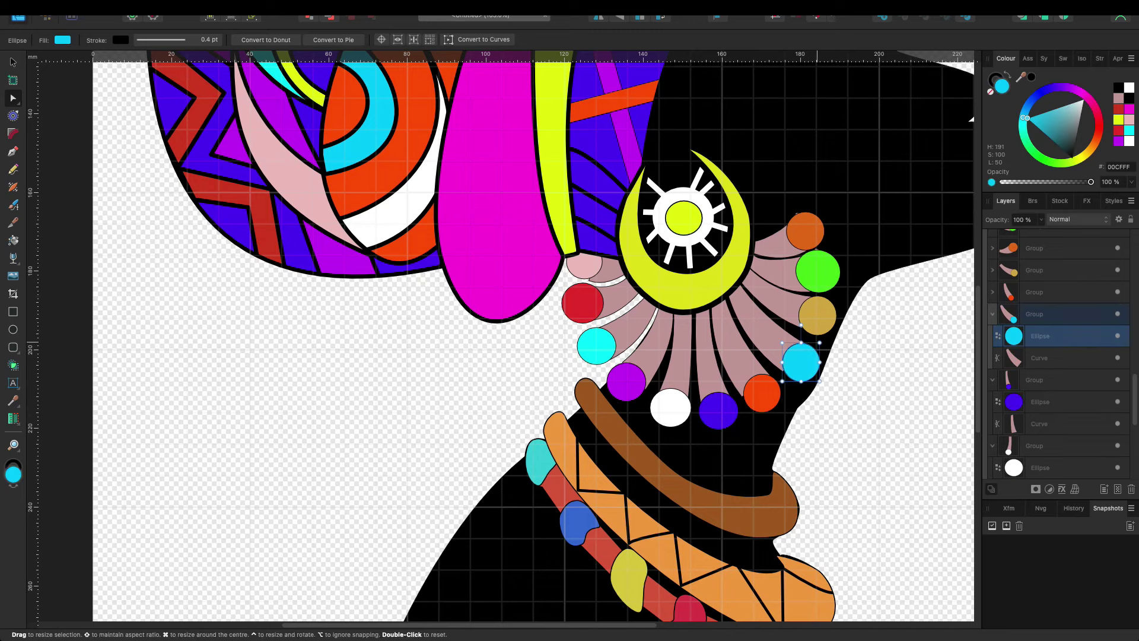
{"action": "left_click_drag", "start_coordinate": [824, 381], "coordinate": [825, 385]}
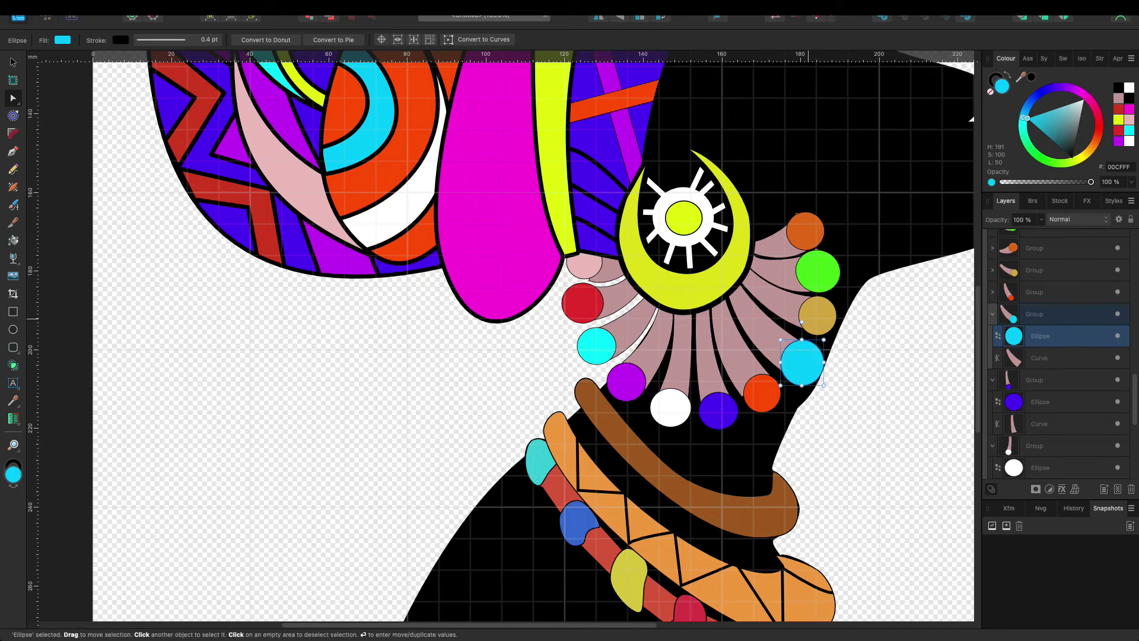
{"action": "left_click", "coordinate": [818, 315]}
{"action": "left_click_drag", "start_coordinate": [837, 315], "coordinate": [843, 337]}
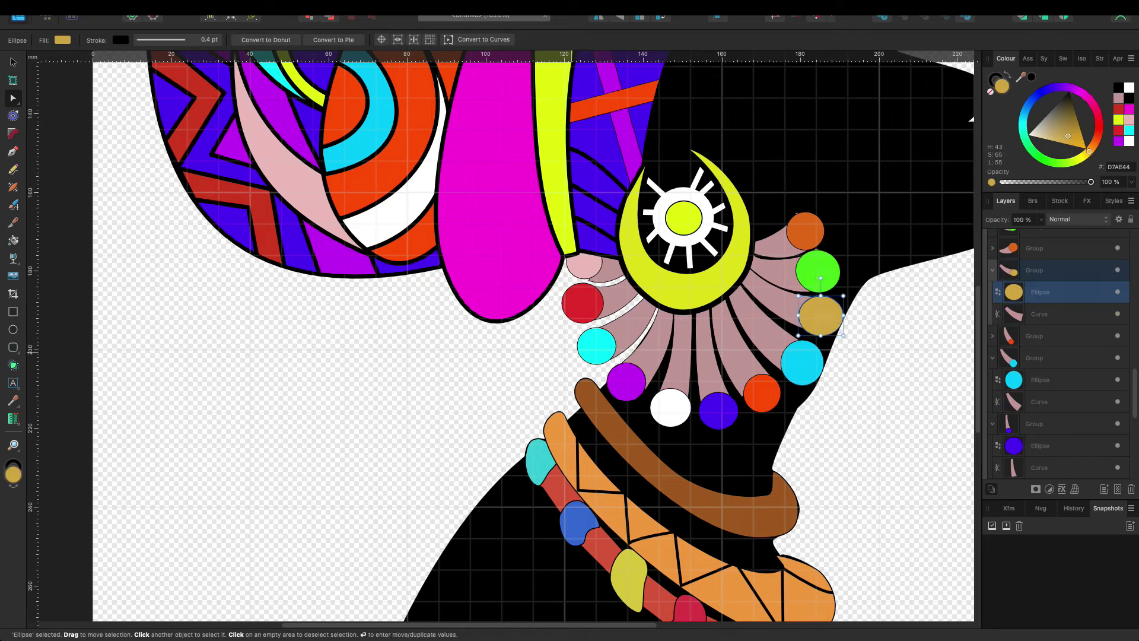
{"action": "left_click", "coordinate": [584, 262]}
{"action": "key", "text": "Escape"}
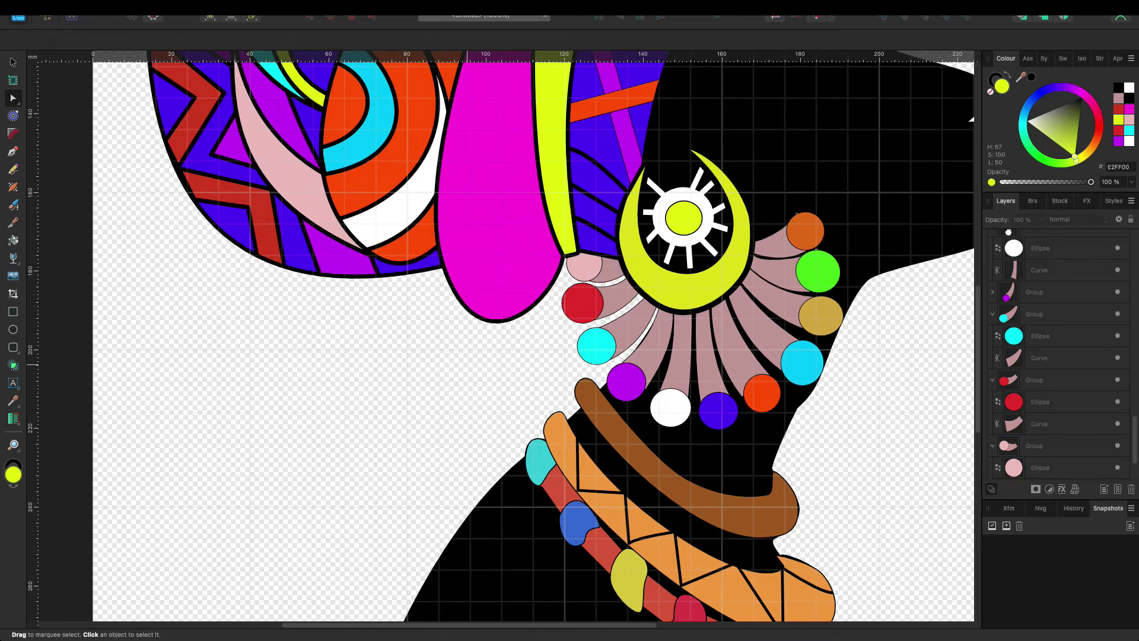
Step: Zoom out to view the whole portrait from head wrap to shoulders, then select an eyelash curve
{"action": "scroll", "coordinate": [545, 377], "scroll_direction": "down", "scroll_amount": 3}
{"action": "scroll", "coordinate": [545, 377], "scroll_direction": "down", "scroll_amount": 2}
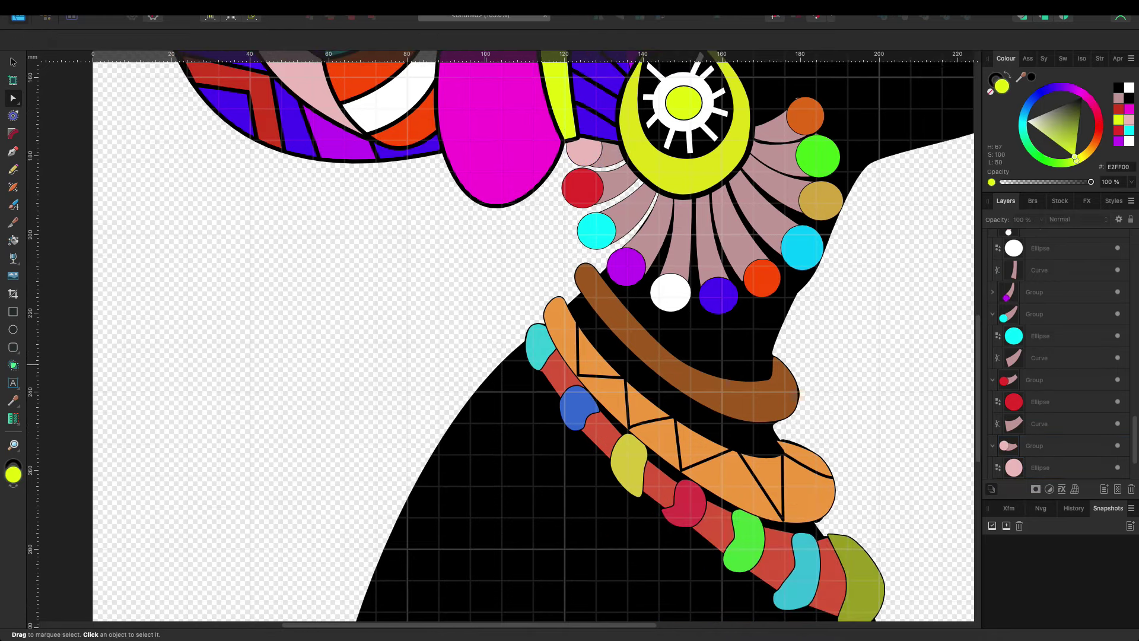
{"action": "scroll", "coordinate": [502, 339], "scroll_direction": "down", "scroll_amount": 2}
{"action": "scroll", "coordinate": [502, 338], "scroll_direction": "down", "scroll_amount": 5}
{"action": "scroll", "coordinate": [502, 338], "scroll_direction": "down", "scroll_amount": 3}
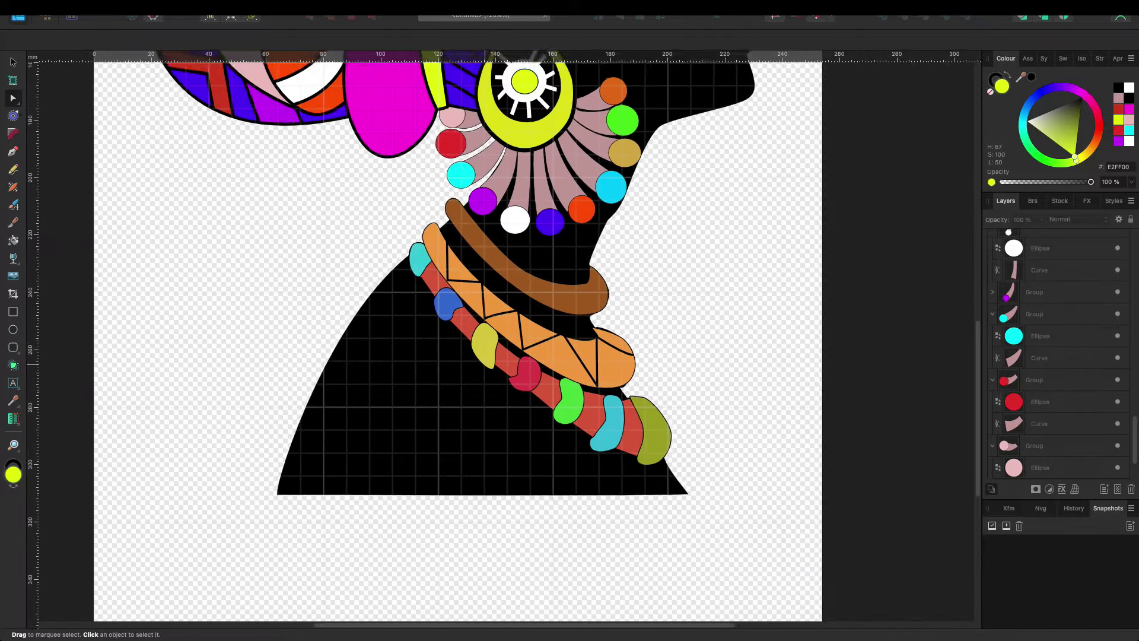
{"action": "scroll", "coordinate": [502, 338], "scroll_direction": "up", "scroll_amount": 3}
{"action": "scroll", "coordinate": [537, 285], "scroll_direction": "up", "scroll_amount": 3}
{"action": "scroll", "coordinate": [537, 285], "scroll_direction": "up", "scroll_amount": 2}
{"action": "scroll", "coordinate": [1056, 357], "scroll_direction": "up", "scroll_amount": 3}
{"action": "scroll", "coordinate": [1056, 356], "scroll_direction": "up", "scroll_amount": 5}
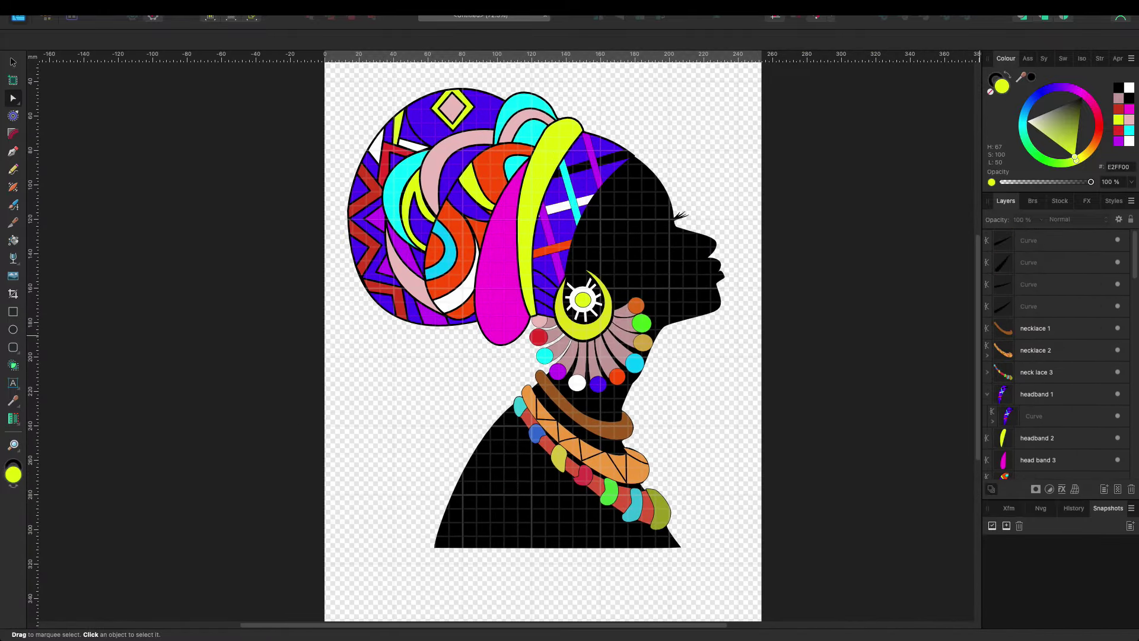
{"action": "scroll", "coordinate": [1056, 356], "scroll_direction": "down", "scroll_amount": 3}
{"action": "scroll", "coordinate": [1057, 357], "scroll_direction": "down", "scroll_amount": 3}
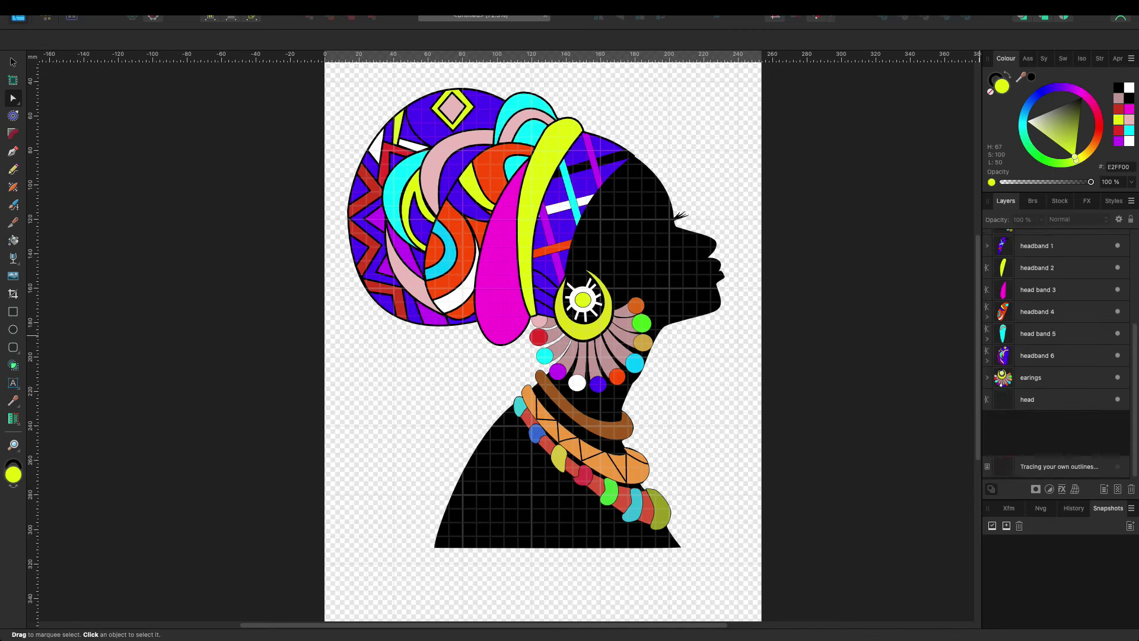
{"action": "scroll", "coordinate": [1056, 356], "scroll_direction": "up", "scroll_amount": 3}
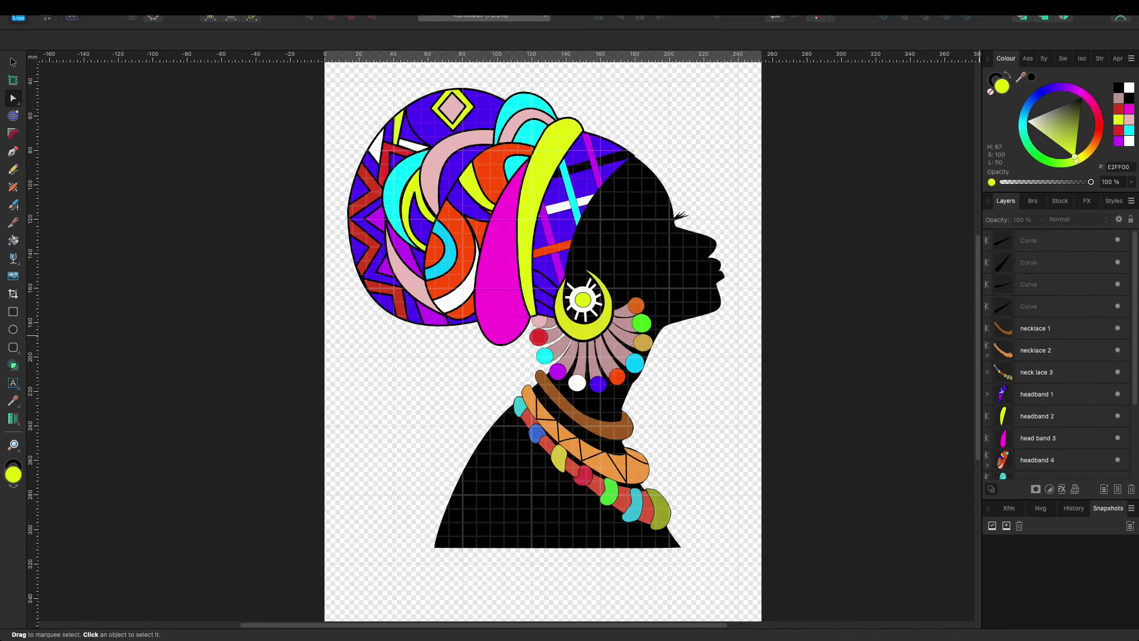
{"action": "left_click", "coordinate": [674, 218]}
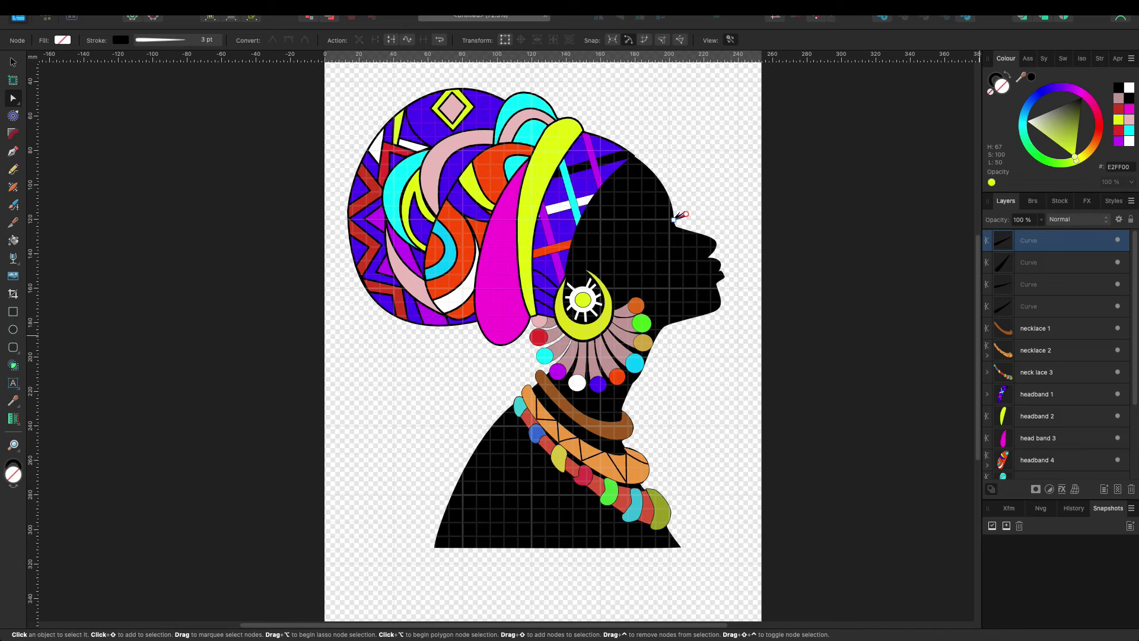
Step: Group the four eyelash curves into a group named 'eye lashes'
{"action": "left_click", "coordinate": [675, 218], "text": "shift"}
{"action": "key", "text": "ctrl+g"}
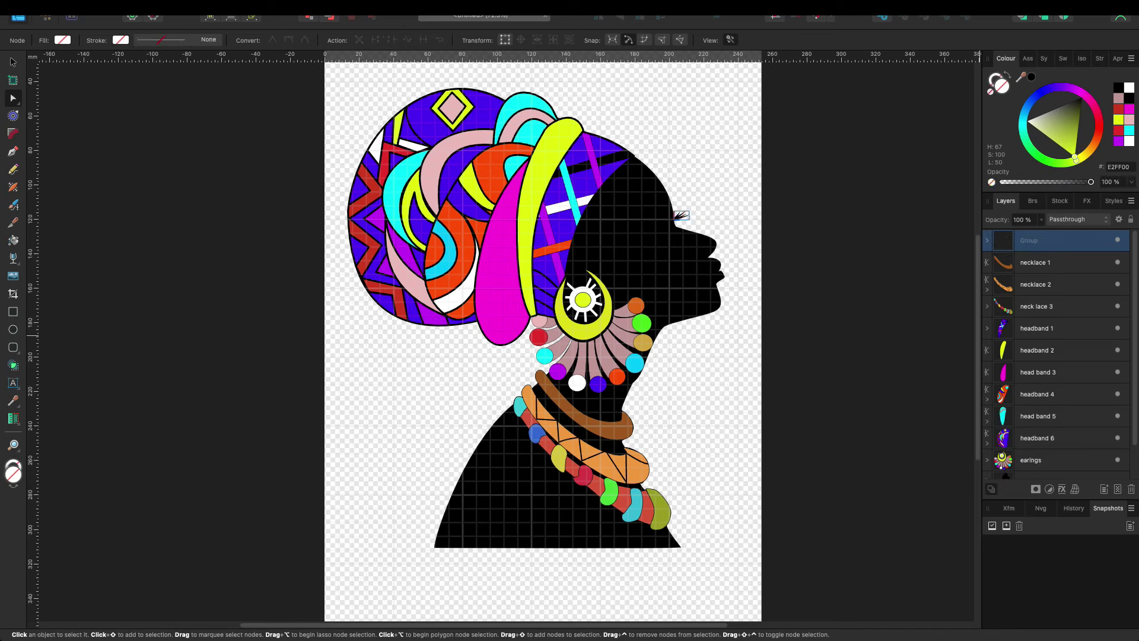
{"action": "type", "text": "she"}
{"action": "key", "text": "Return"}
{"action": "scroll", "coordinate": [1056, 356], "scroll_direction": "down", "scroll_amount": 2}
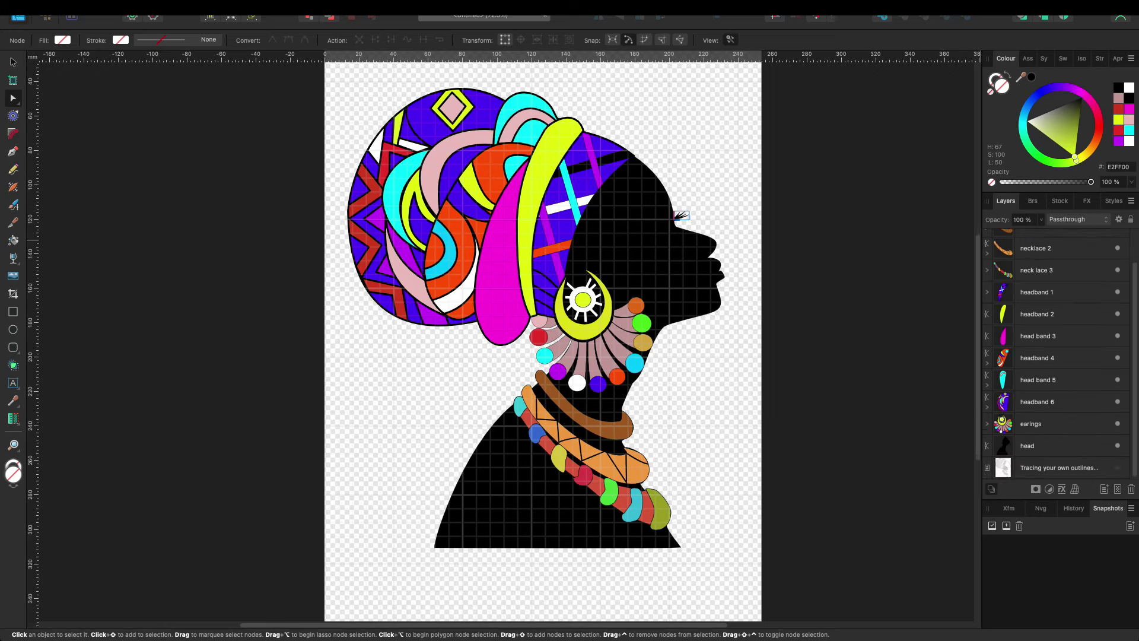
Step: Group all the portrait artwork into a single group and deselect it
{"action": "key", "text": "ctrl+a"}
{"action": "key", "text": "ctrl+g"}
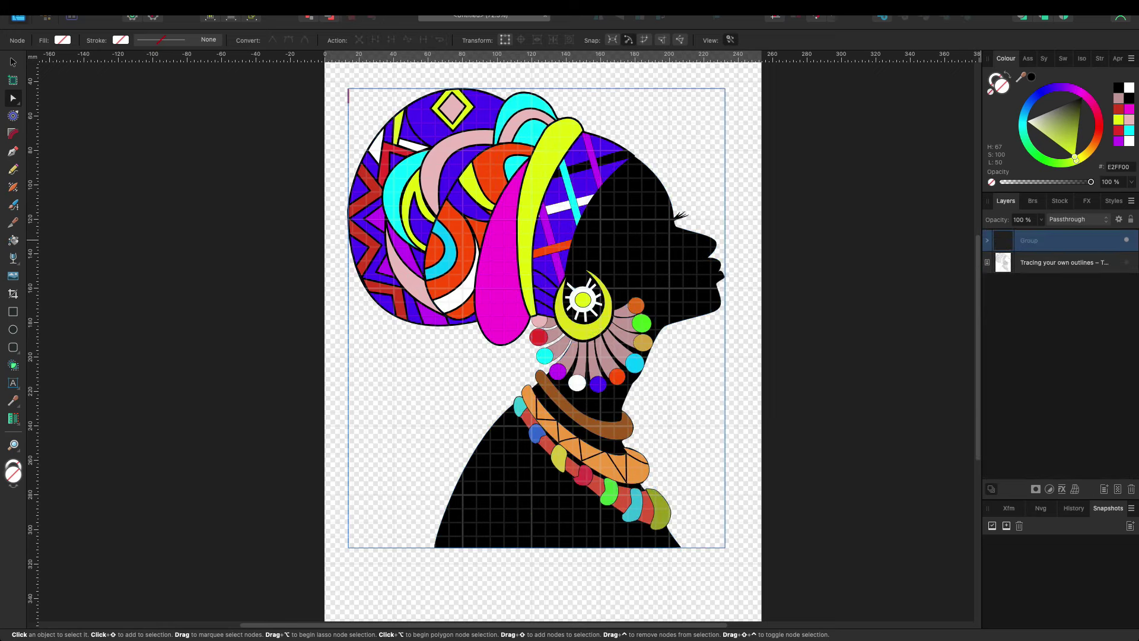
{"action": "key", "text": "ctrl+d"}
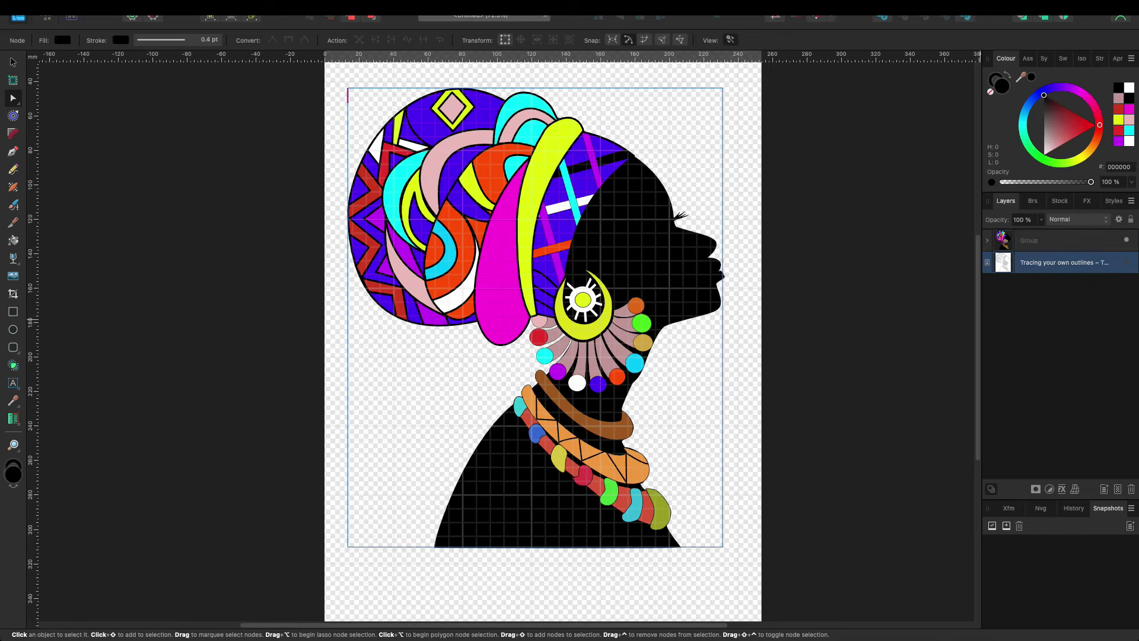
{"action": "scroll", "coordinate": [739, 614], "scroll_direction": "up", "scroll_amount": 3}
{"action": "key", "text": "v"}
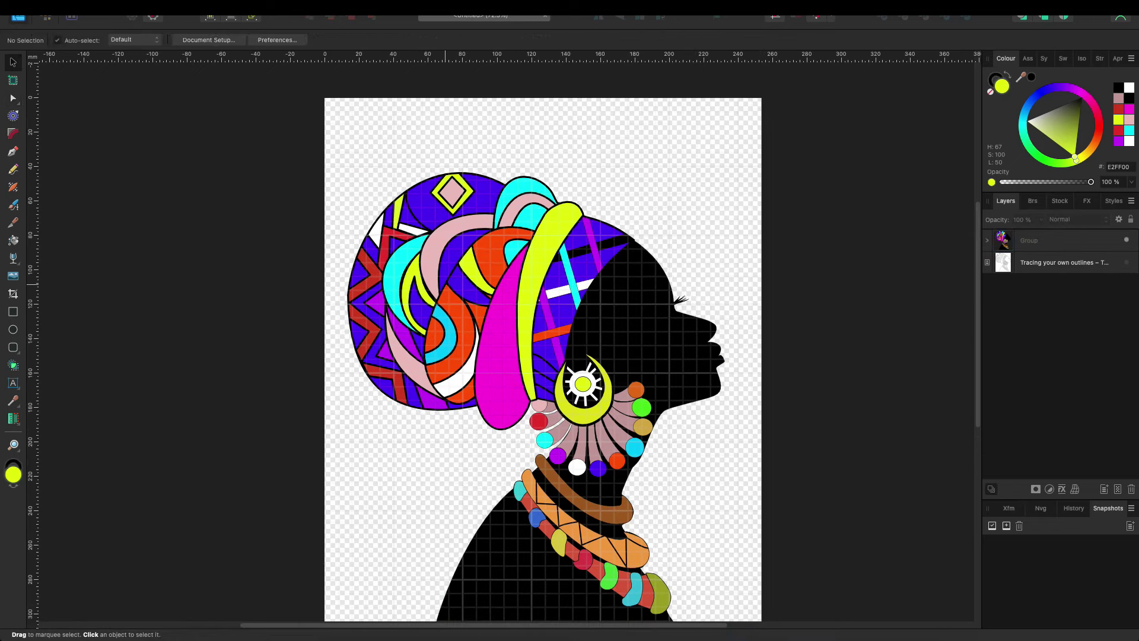
{"action": "key", "text": "ctrl+a"}
{"action": "scroll", "coordinate": [455, 81], "scroll_direction": "down", "scroll_amount": 3}
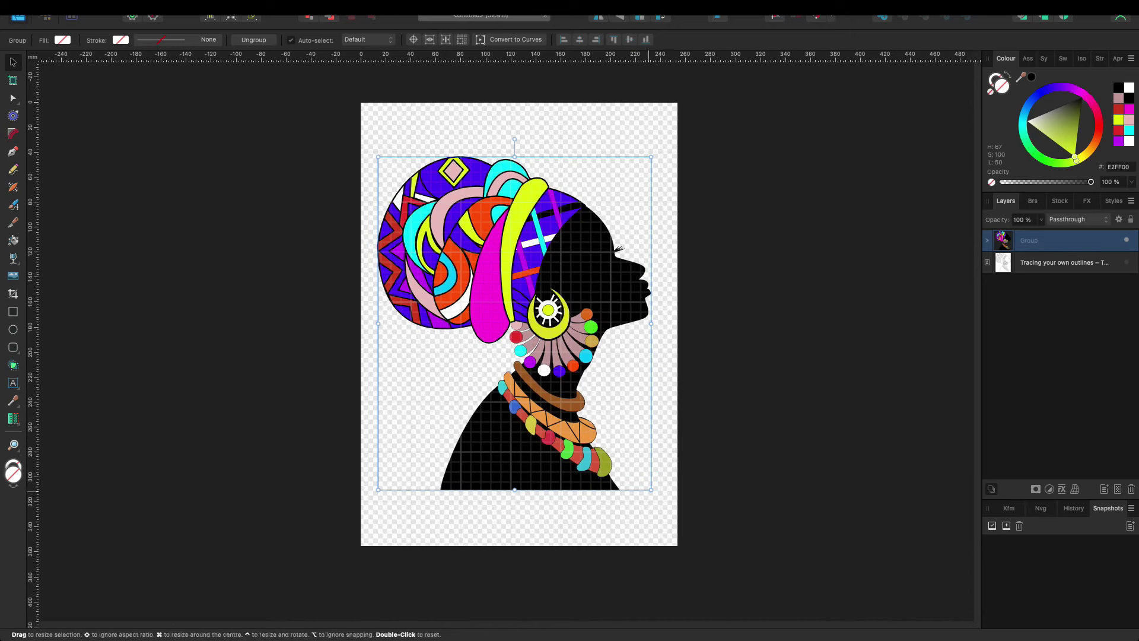
Step: Enlarge the portrait group to about 226.5 mm wide and move it up on the page
{"action": "left_click_drag", "start_coordinate": [652, 489], "coordinate": [659, 510]}
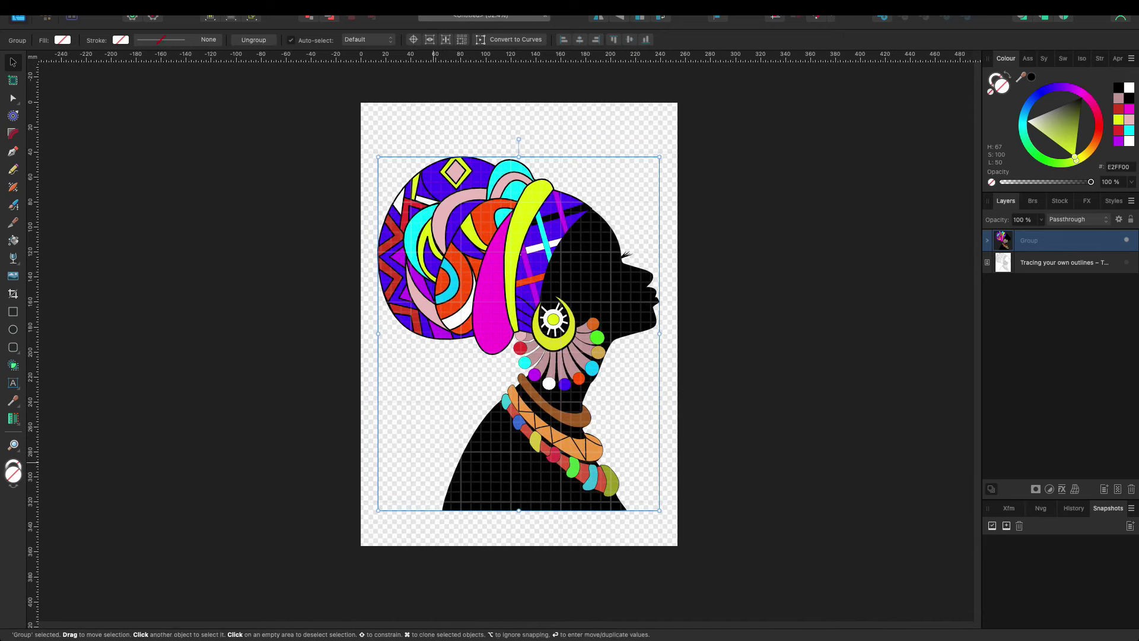
{"action": "left_click_drag", "start_coordinate": [528, 176], "coordinate": [518, 141]}
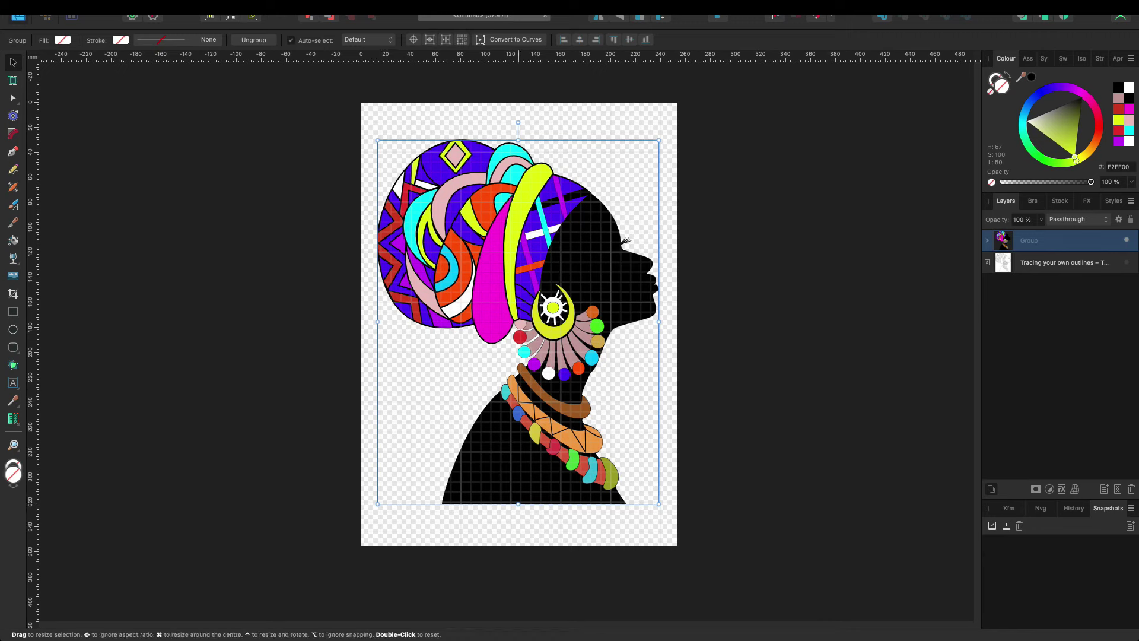
{"action": "left_click_drag", "start_coordinate": [518, 504], "coordinate": [518, 513]}
{"action": "left_click_drag", "start_coordinate": [377, 327], "coordinate": [379, 326]}
{"action": "left_click", "coordinate": [736, 300]}
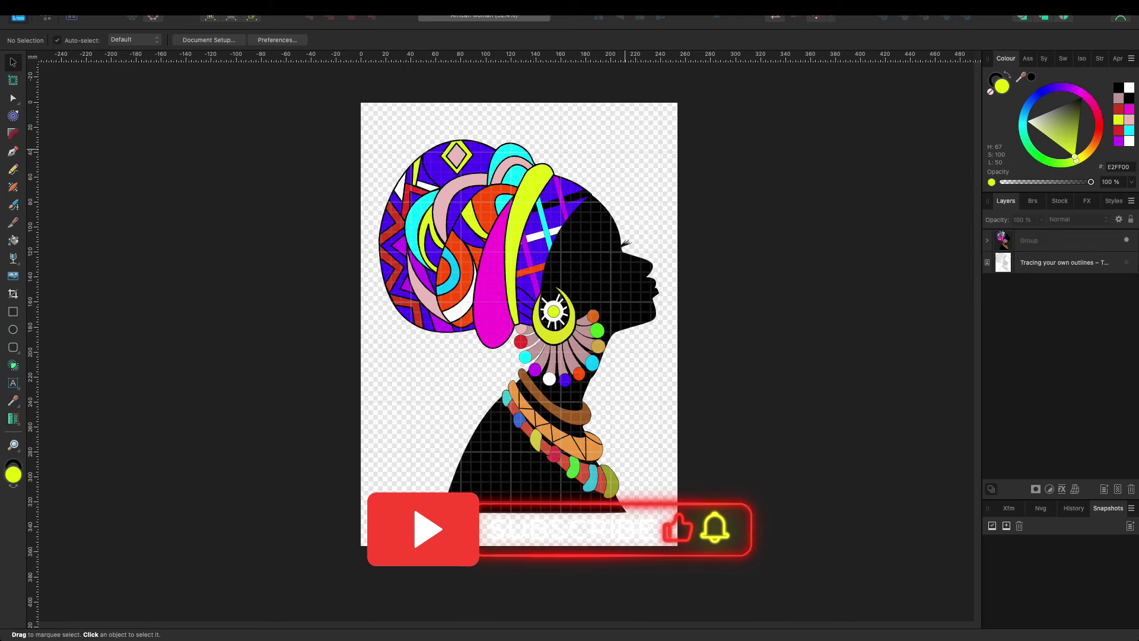
{"action": "left_click", "coordinate": [830, 7]}
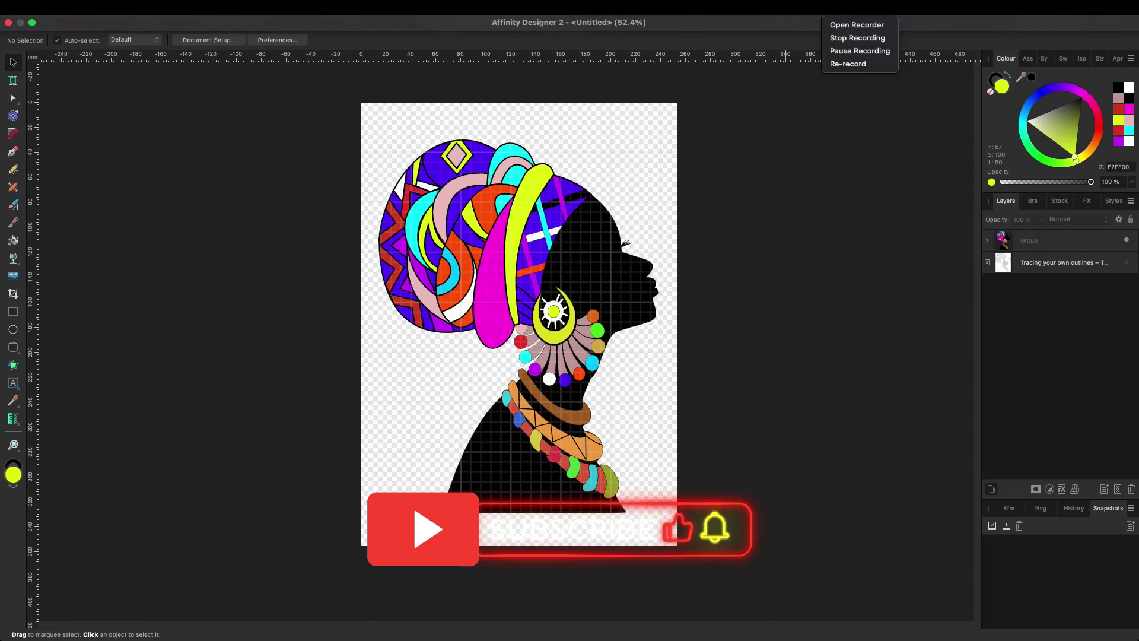